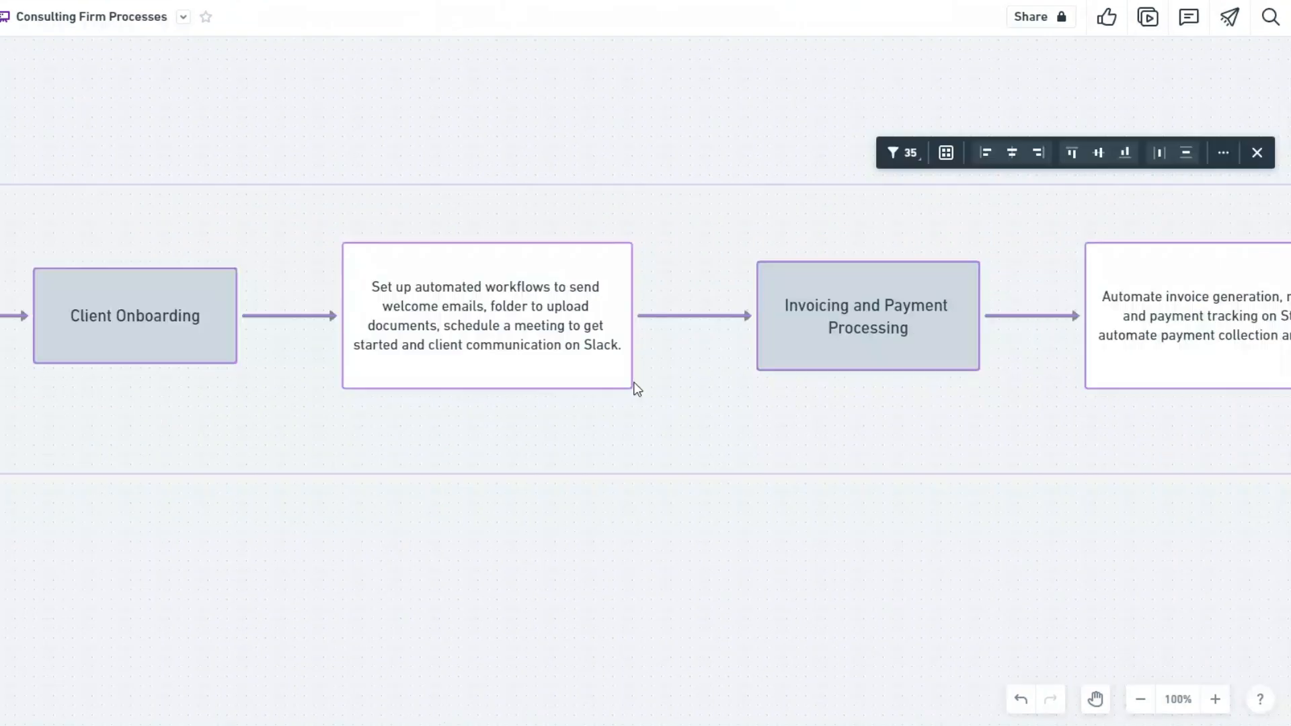
Step: Jump to the 'Set up automated workflows' box in the Consulting Firm Processes flowchart
click(544, 547)
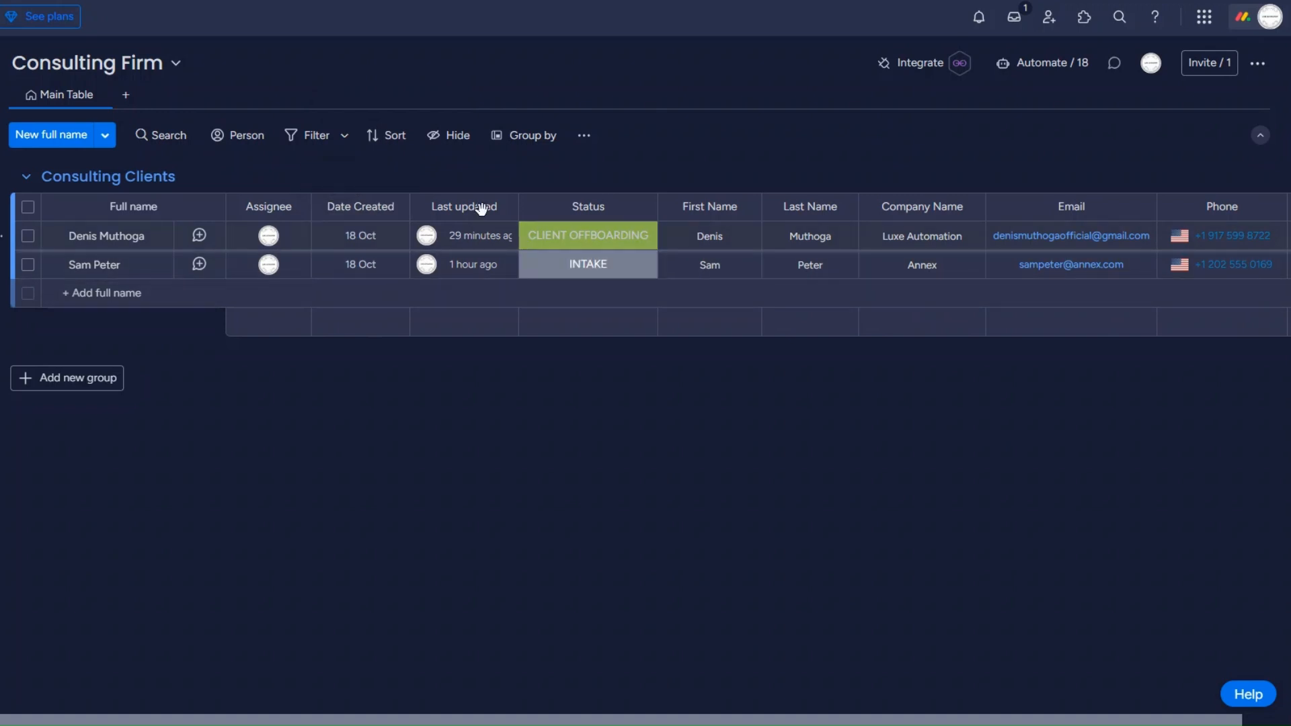
mouse_move(491, 231)
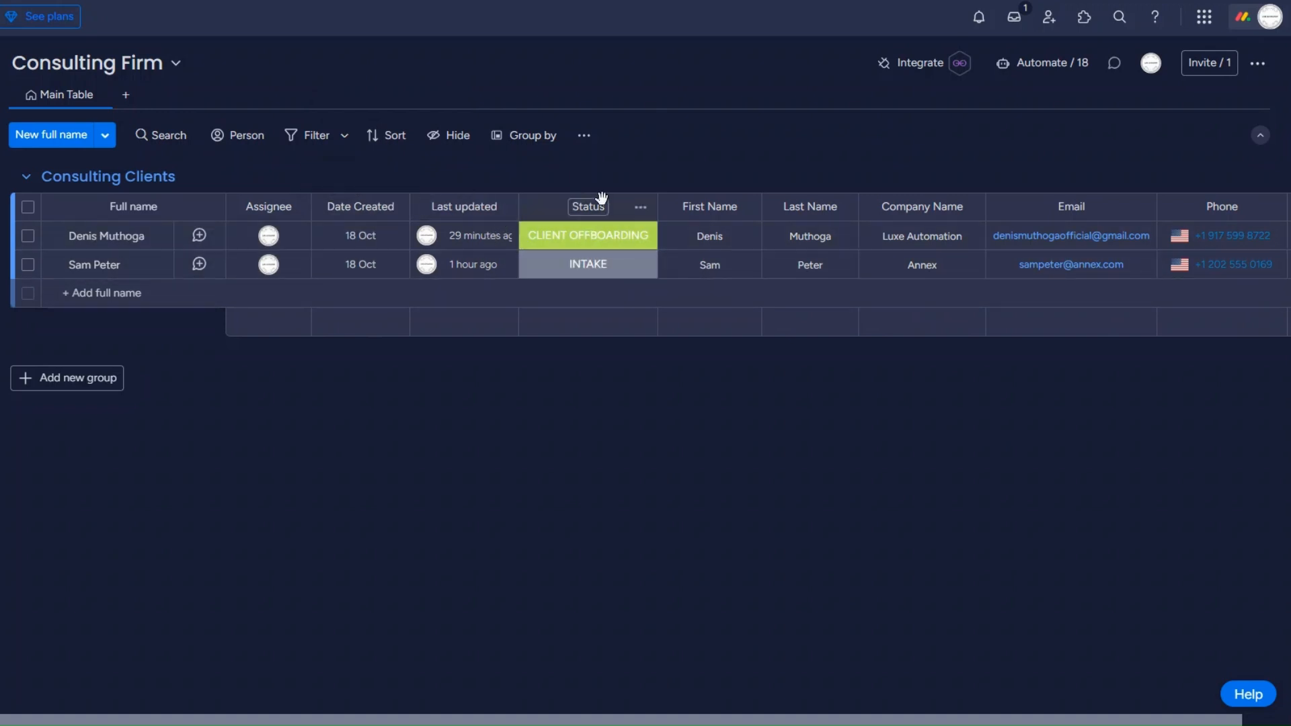
click(594, 248)
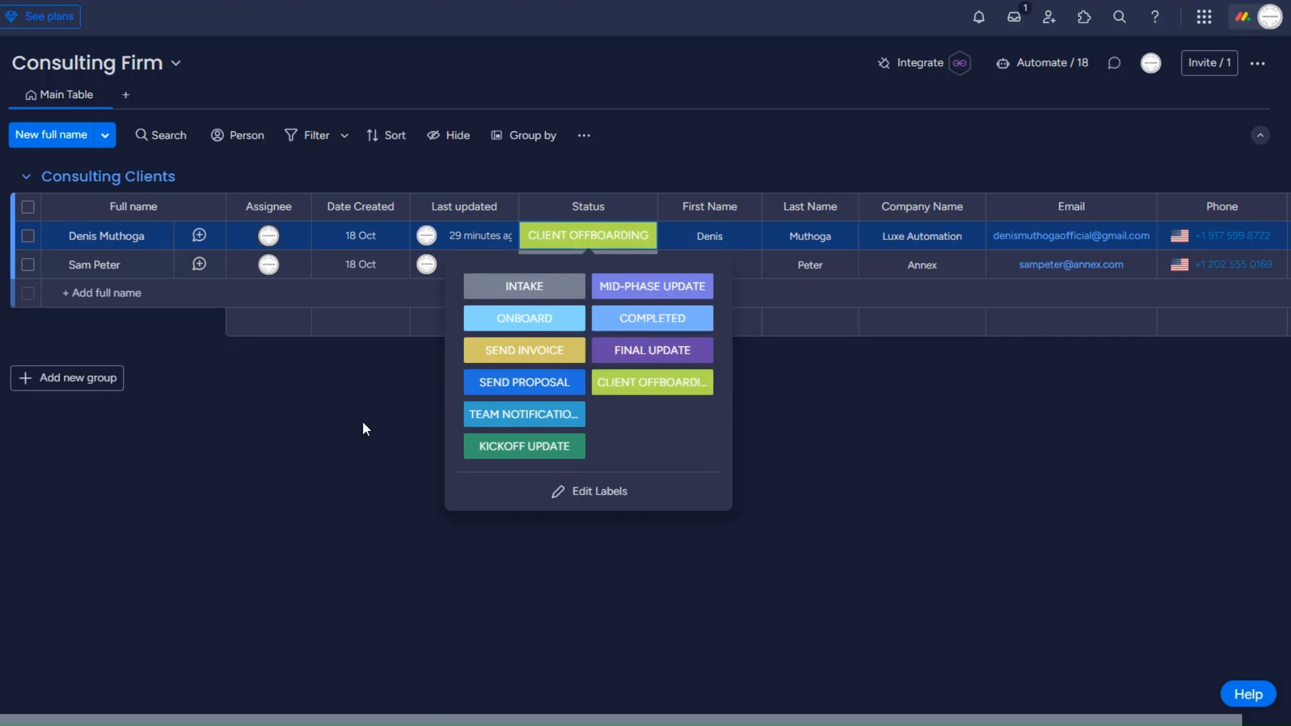
click(344, 420)
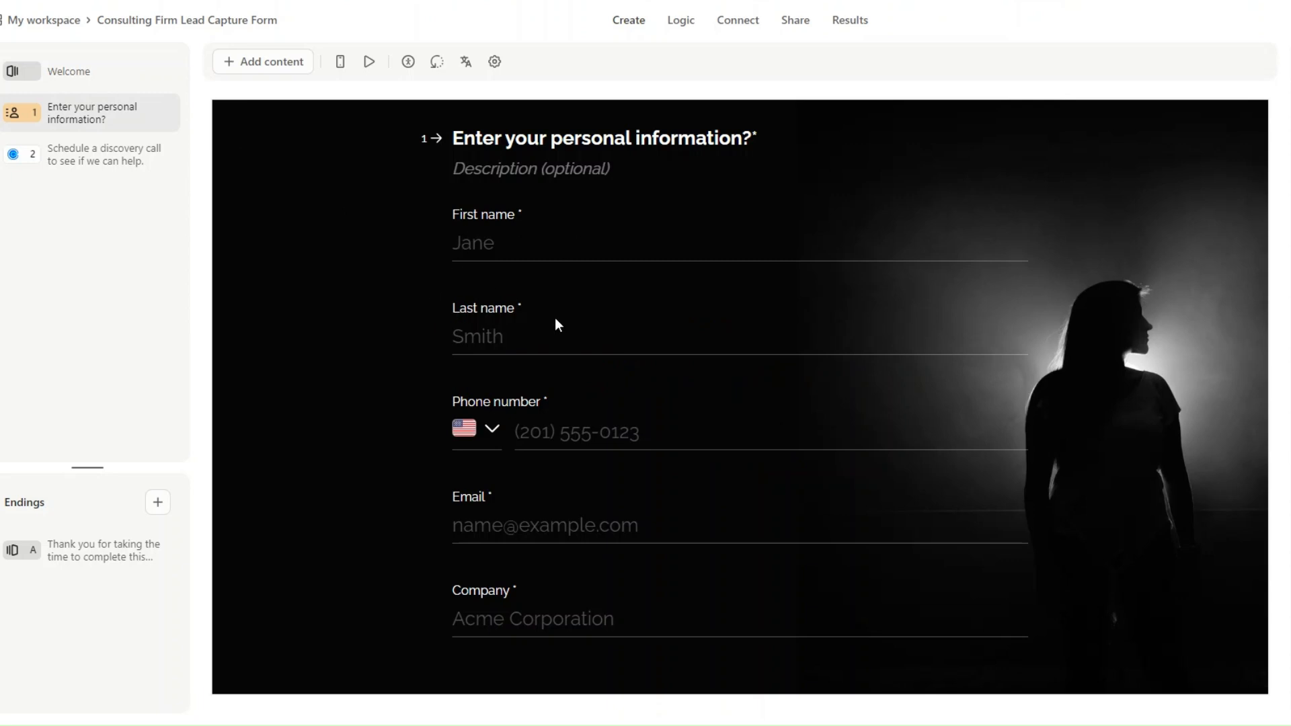
Step: Open question 2, 'Schedule a discovery call', with its embedded Calendly booking
click(138, 168)
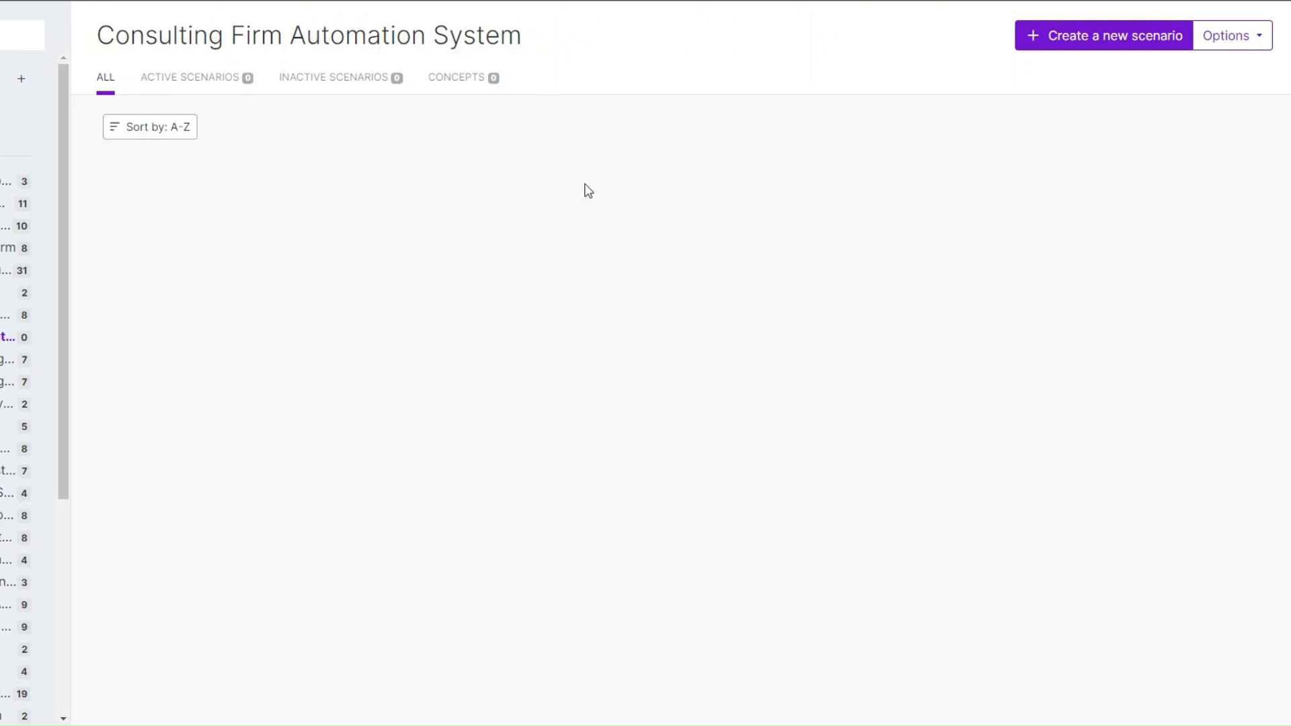
Step: Create a new scenario and make Typeform Watch Responses its first module
click(1113, 38)
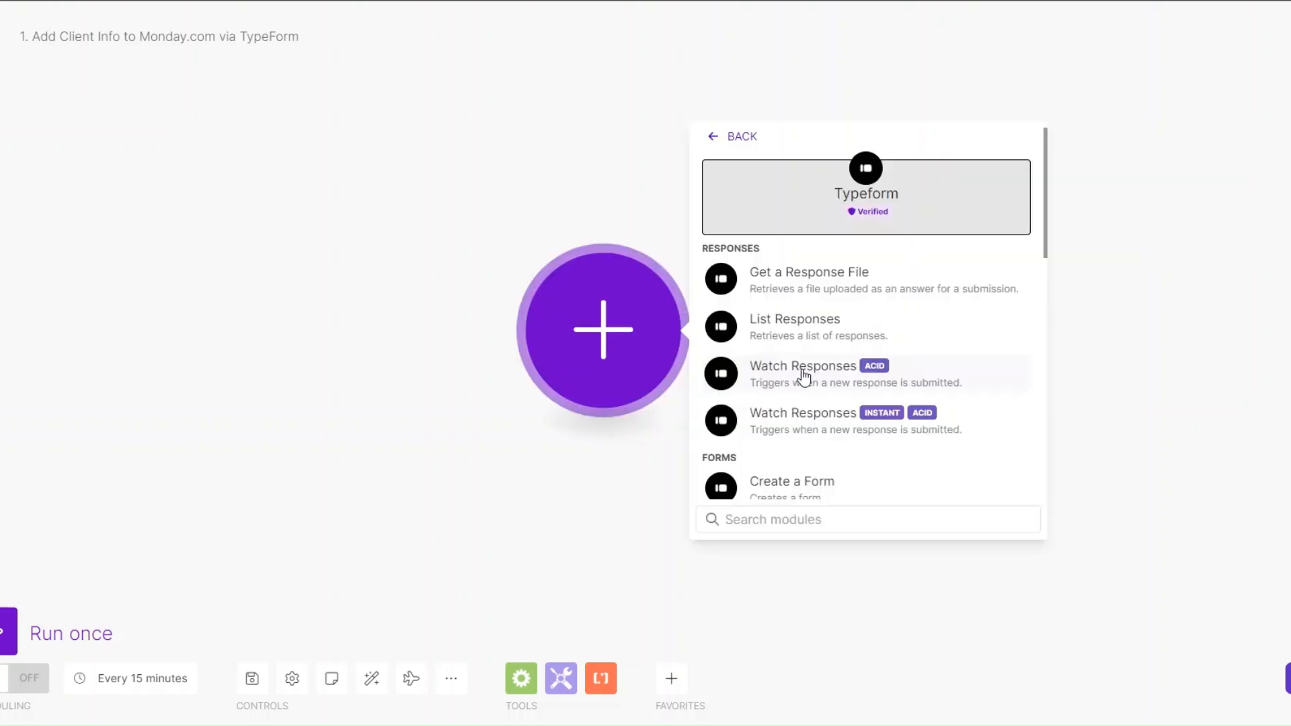
drag(610, 360, 569, 361)
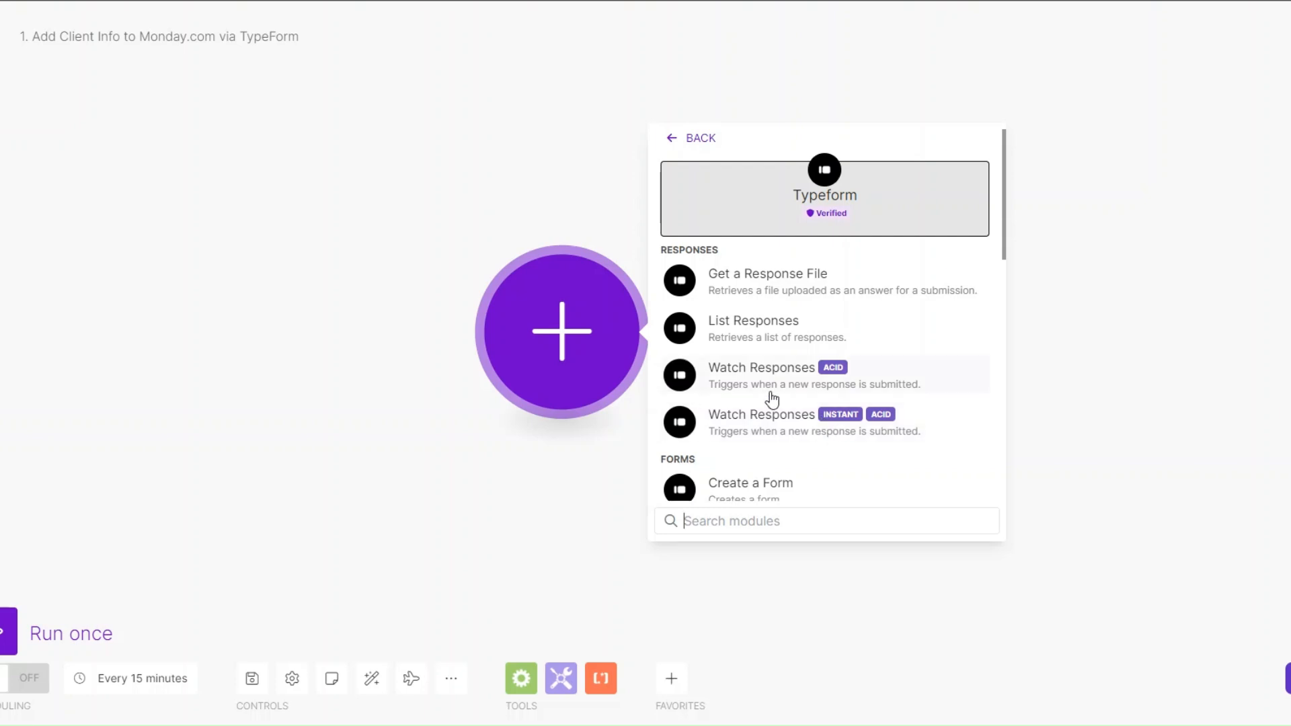
click(753, 373)
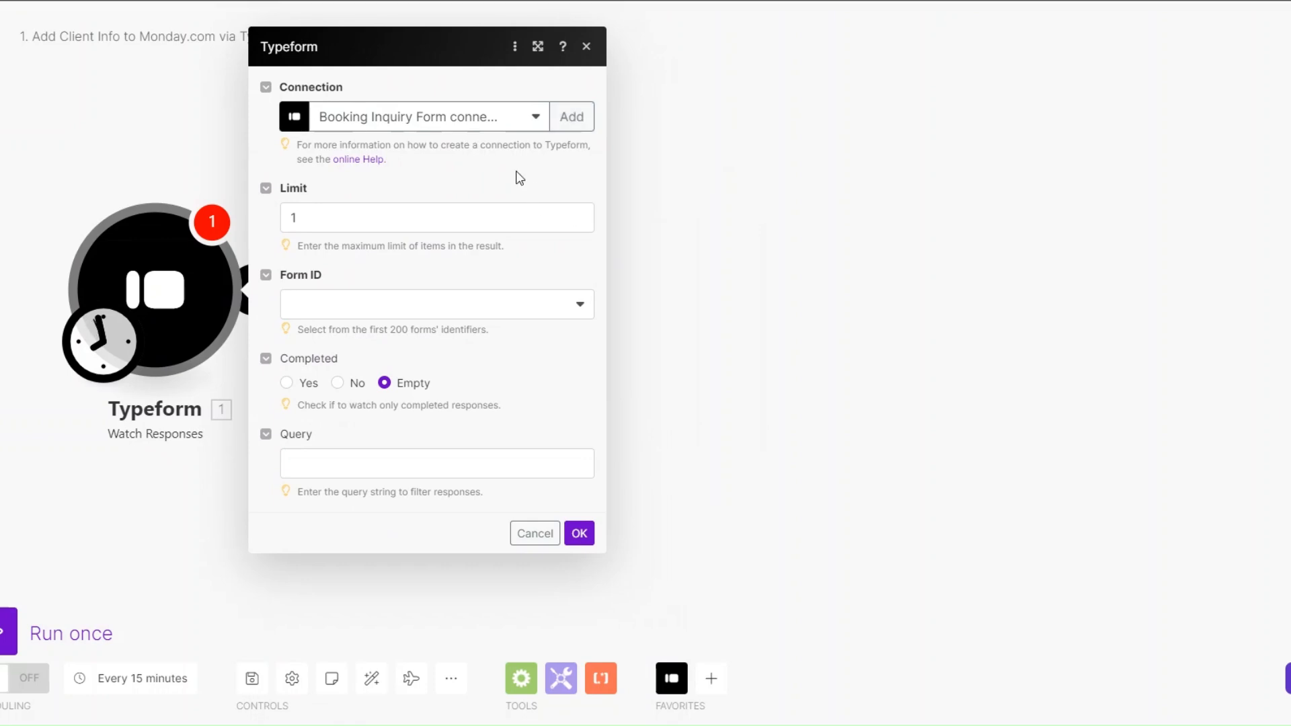
Step: Connect Typeform, watch the Consulting Firm Lead Capture Form, and start from now on
click(572, 119)
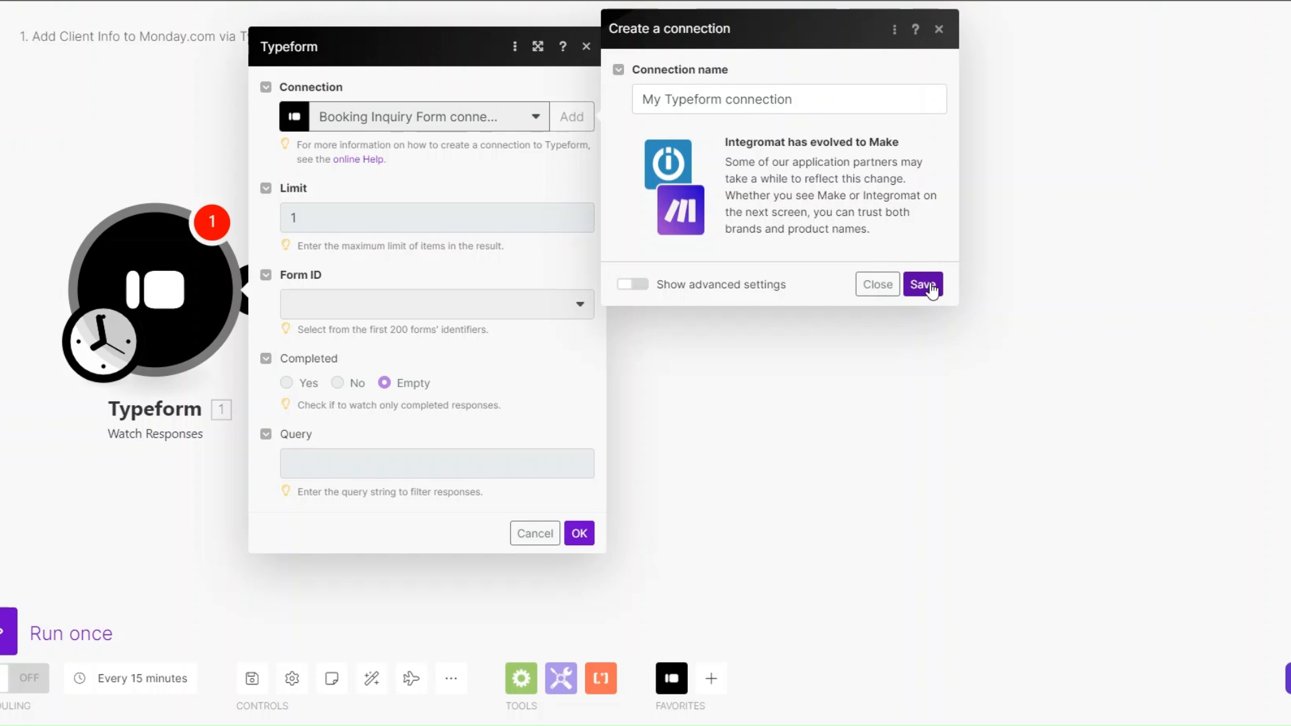
click(878, 283)
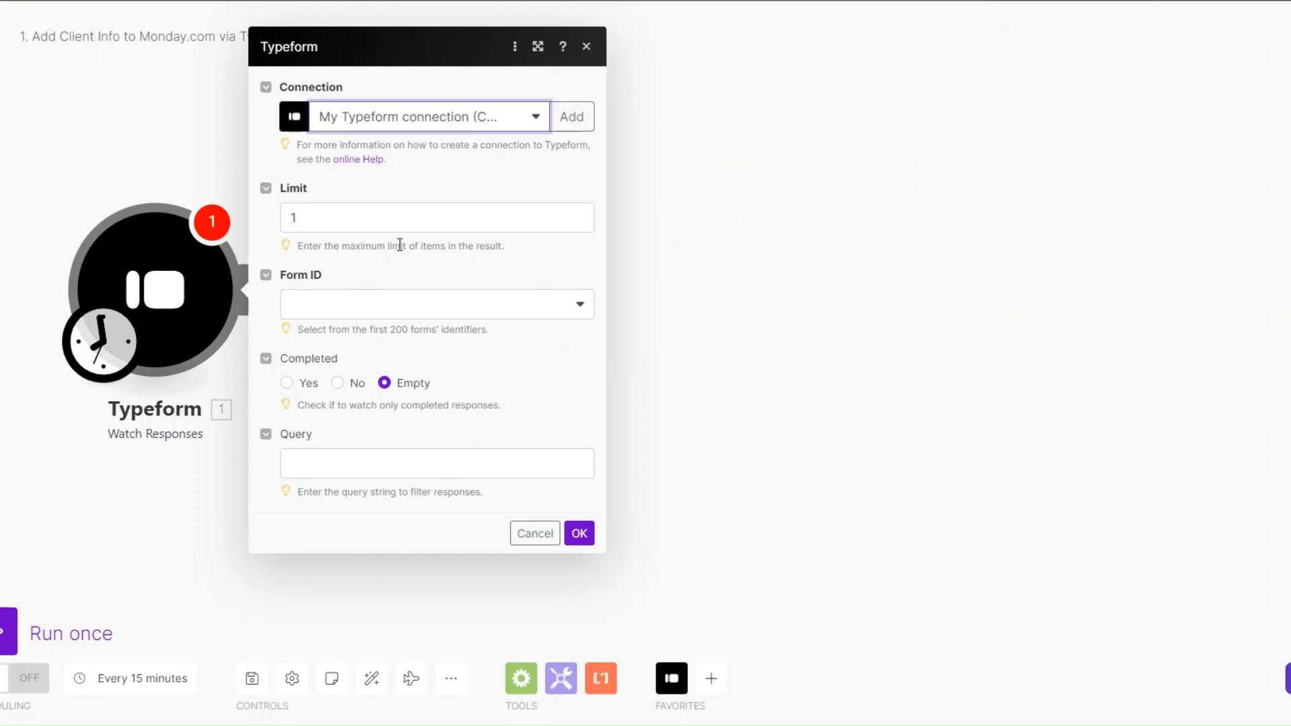
click(394, 302)
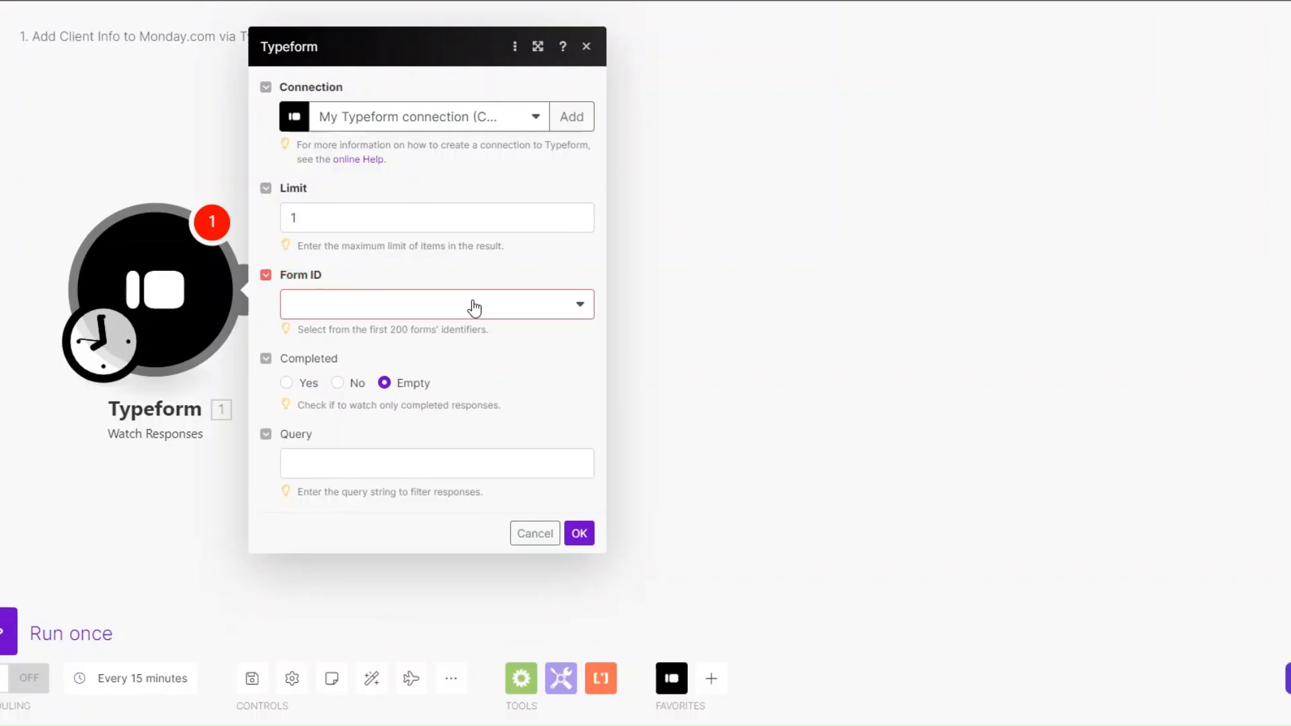
click(473, 305)
click(406, 362)
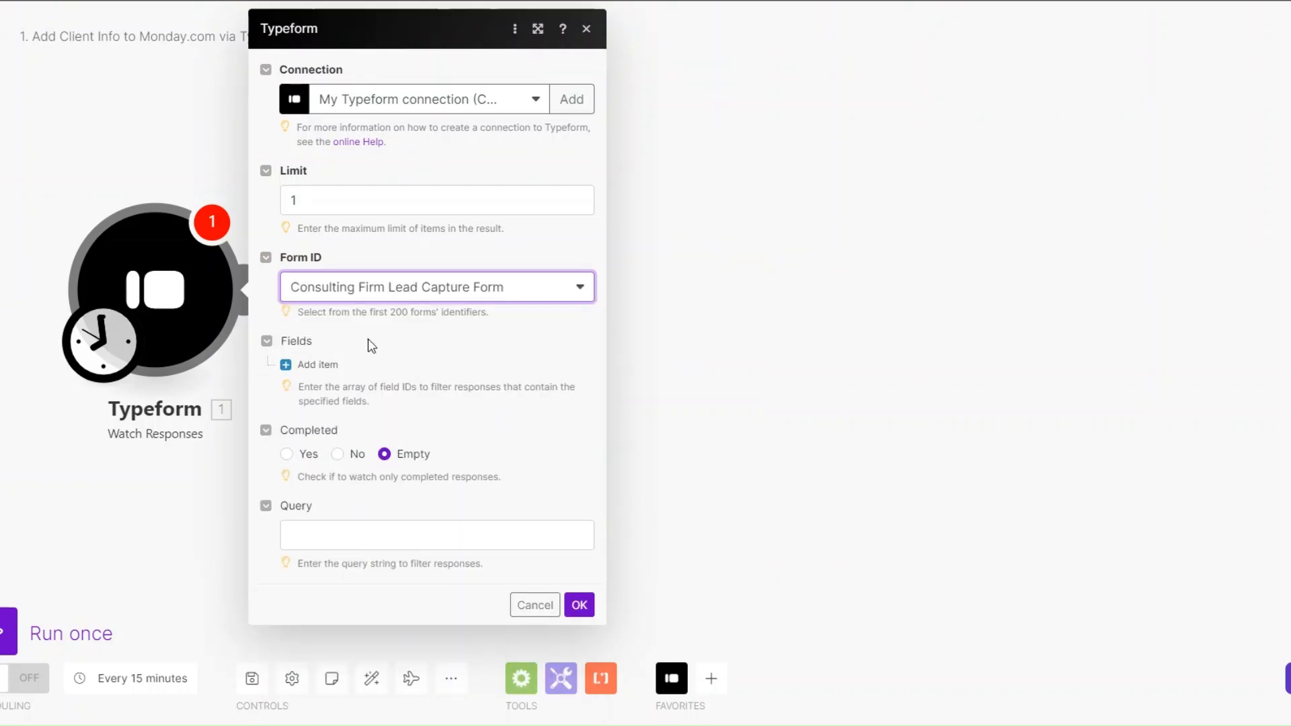
click(579, 605)
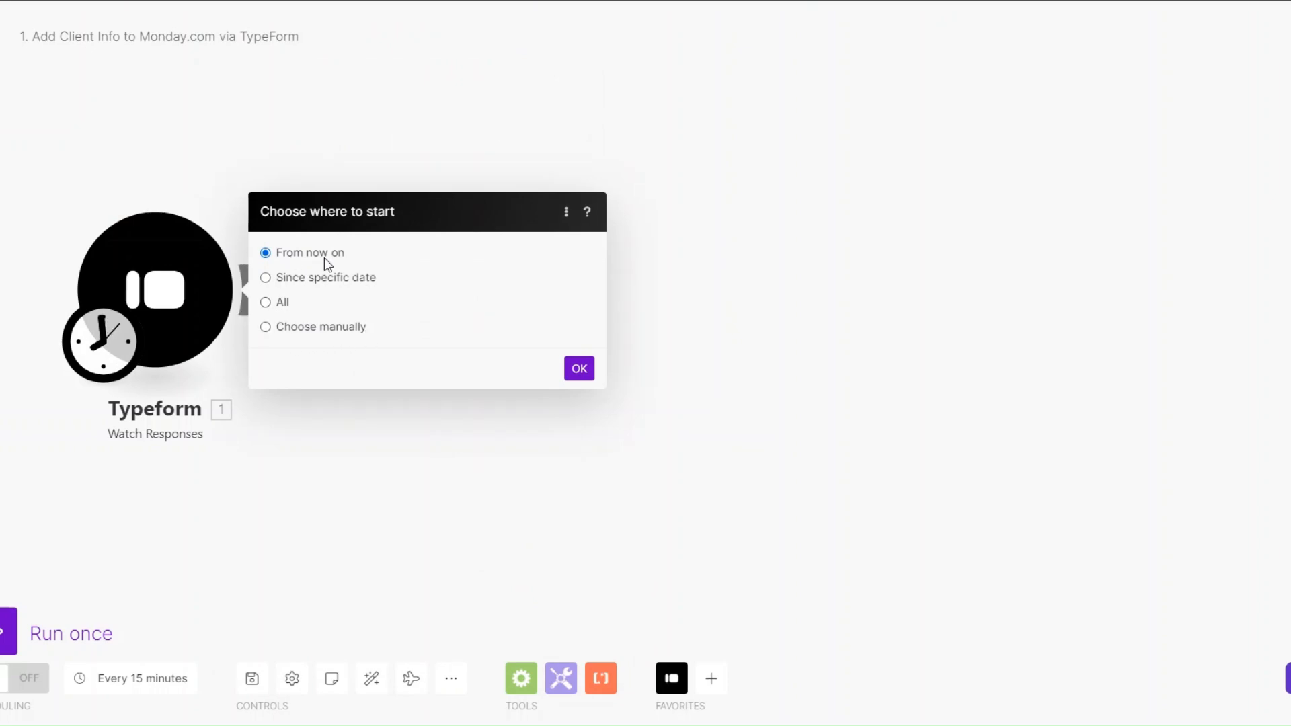
click(577, 368)
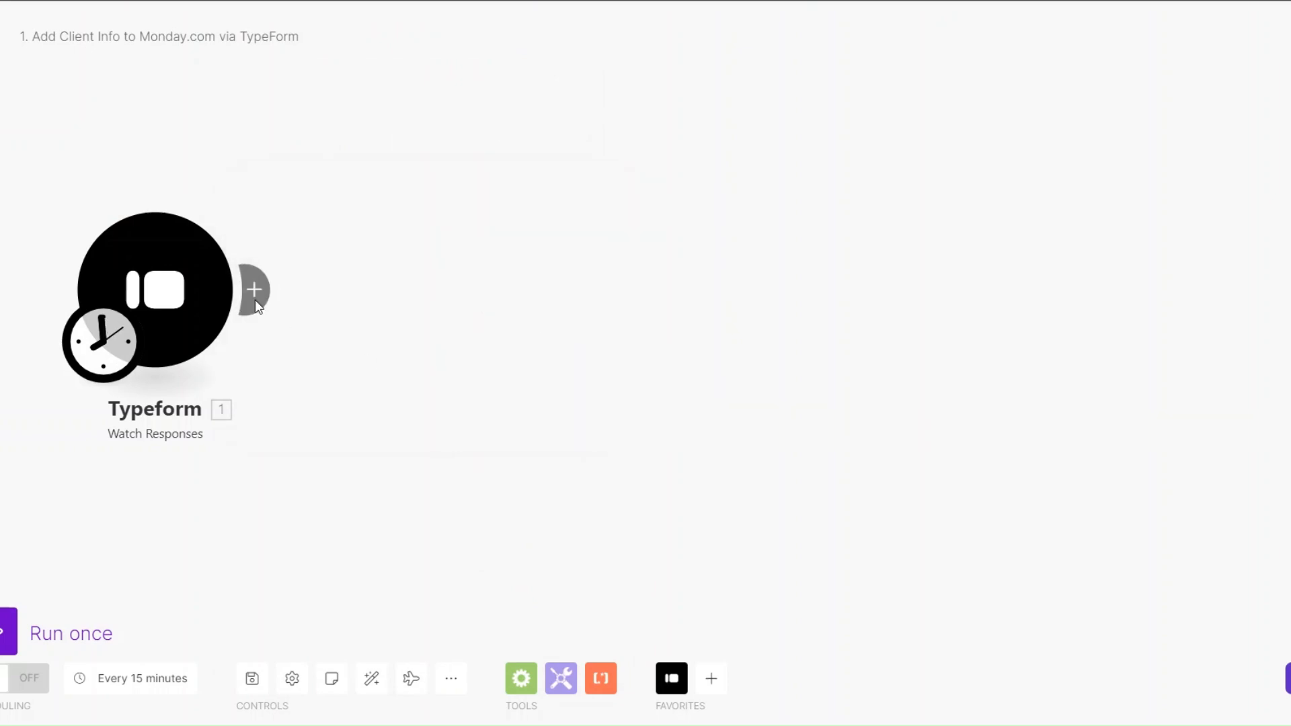
Step: Add a Tools Sleep step after the trigger with a 3-second delay
click(299, 290)
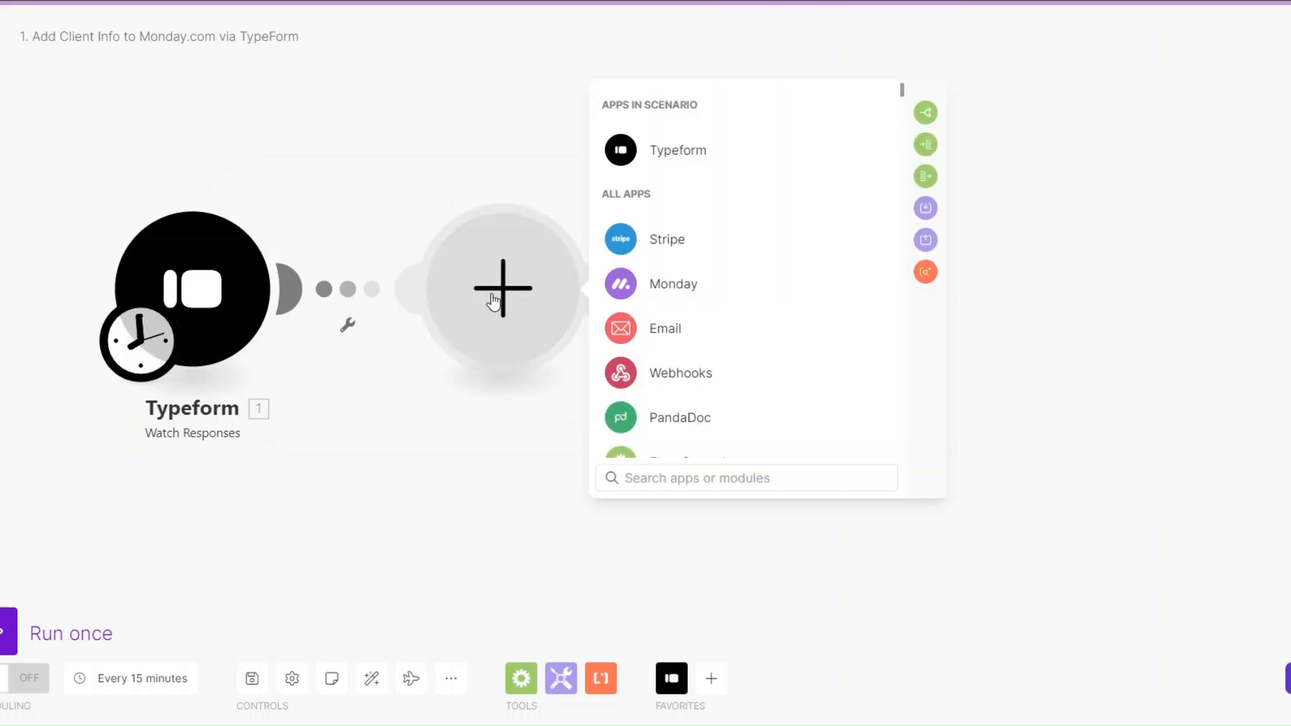
scroll(686, 393, down, 3)
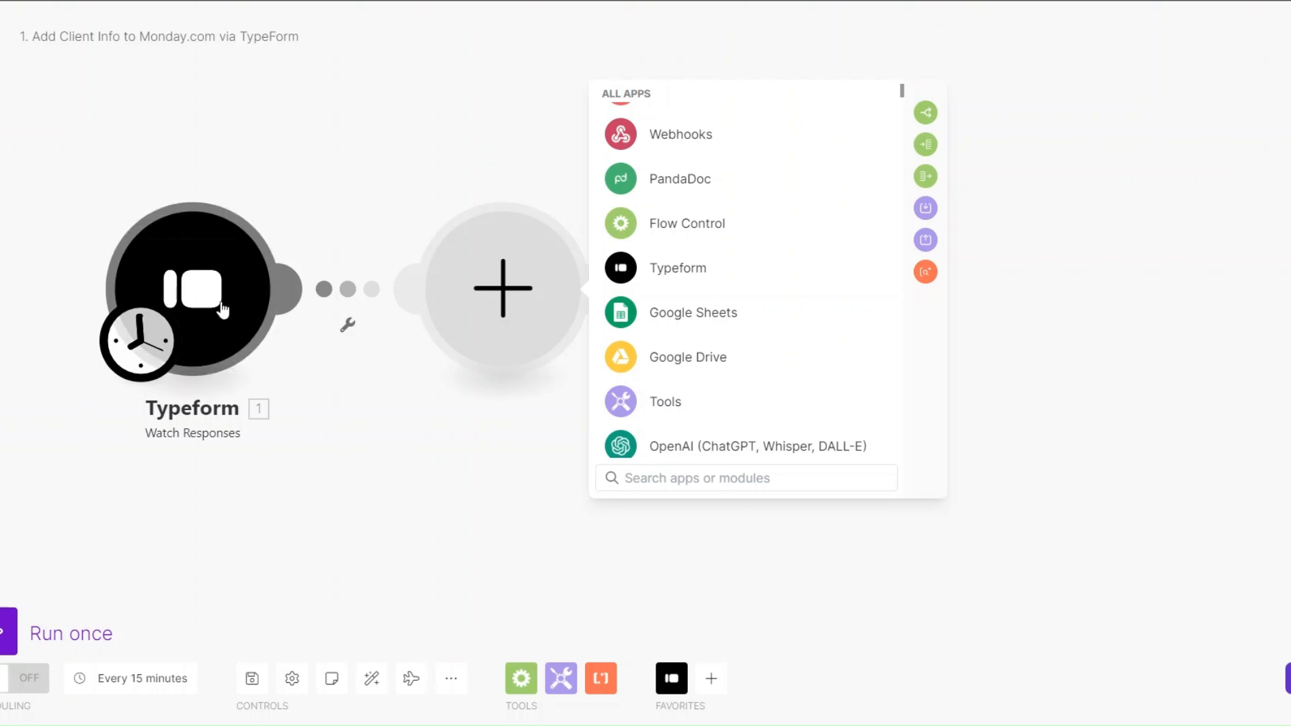
click(662, 403)
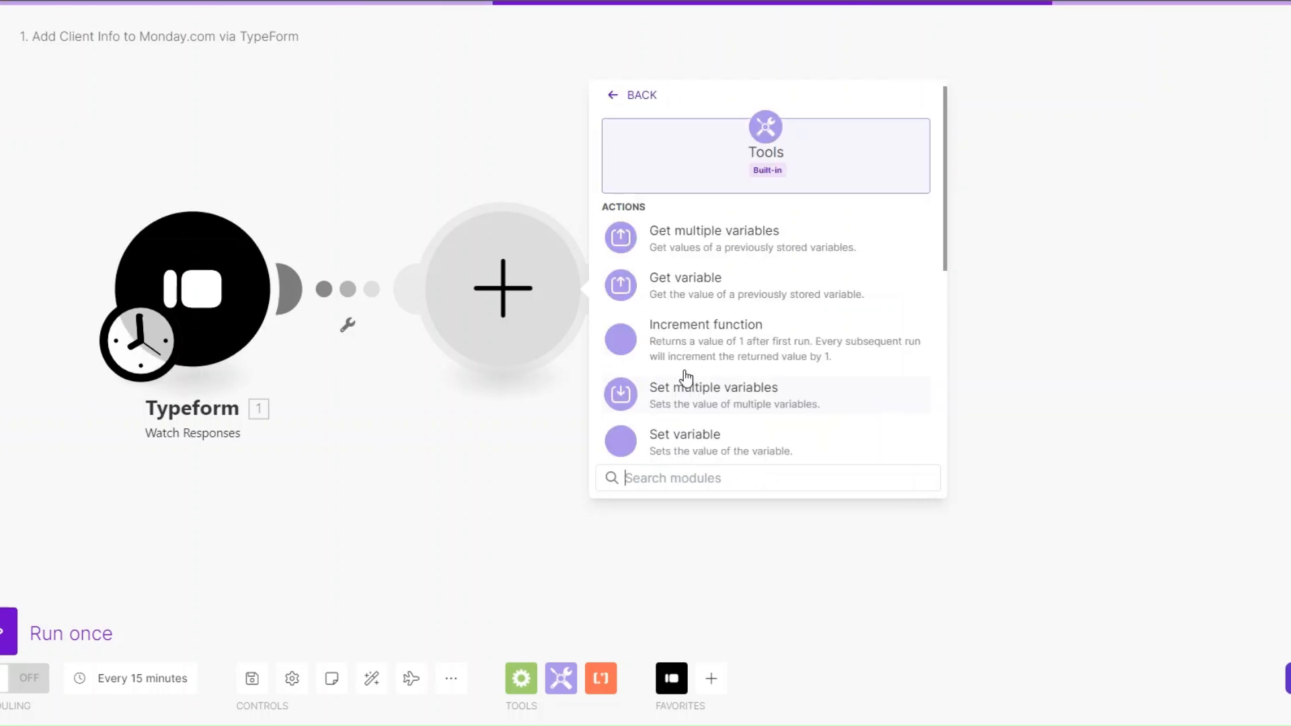
scroll(683, 376, down, 3)
click(680, 246)
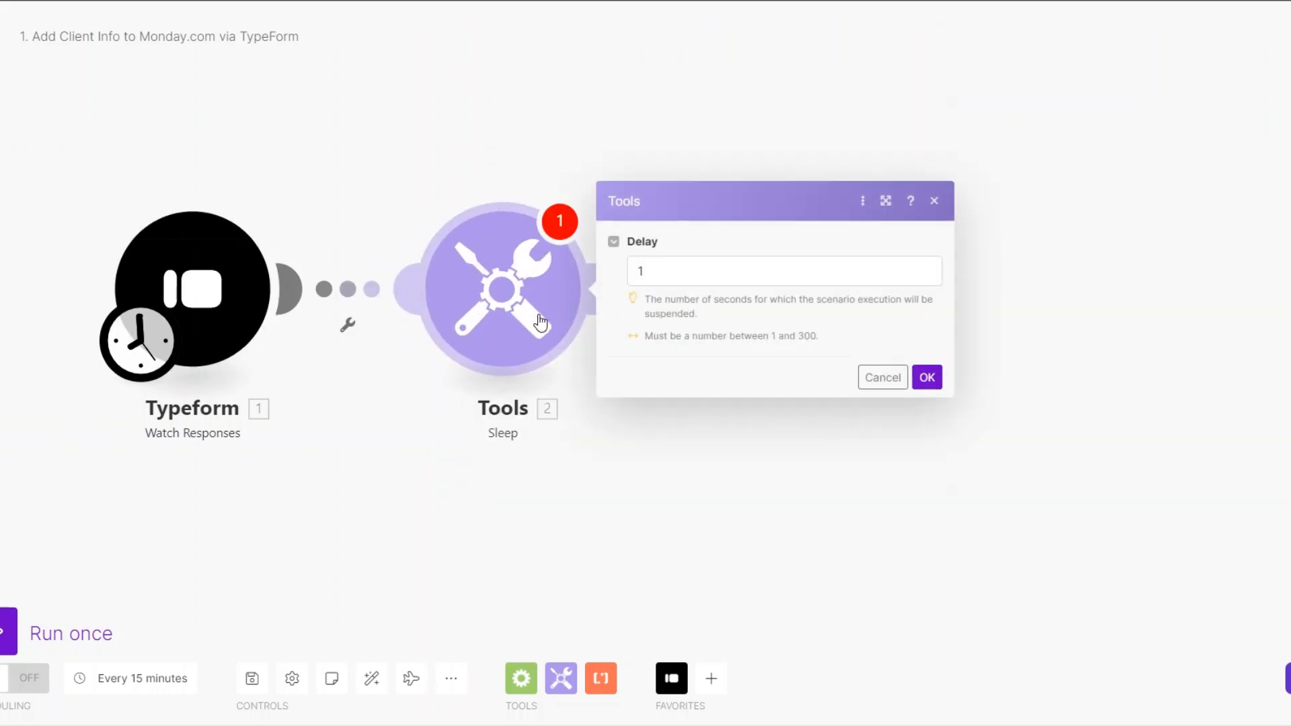
drag(659, 275, 624, 277)
text(3)
click(927, 377)
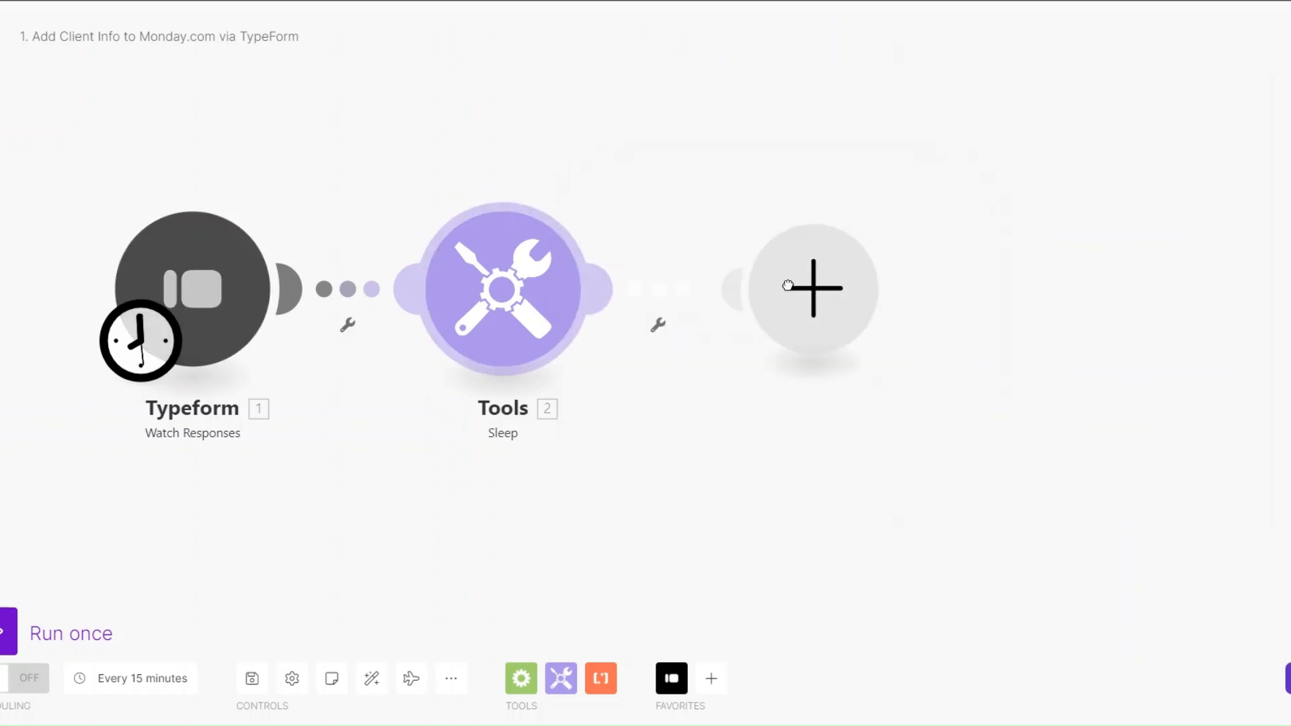
Step: Add Typeform List Responses for the Consulting Firm Lead Capture Form, limited to 1 result
click(791, 288)
click(988, 158)
click(987, 290)
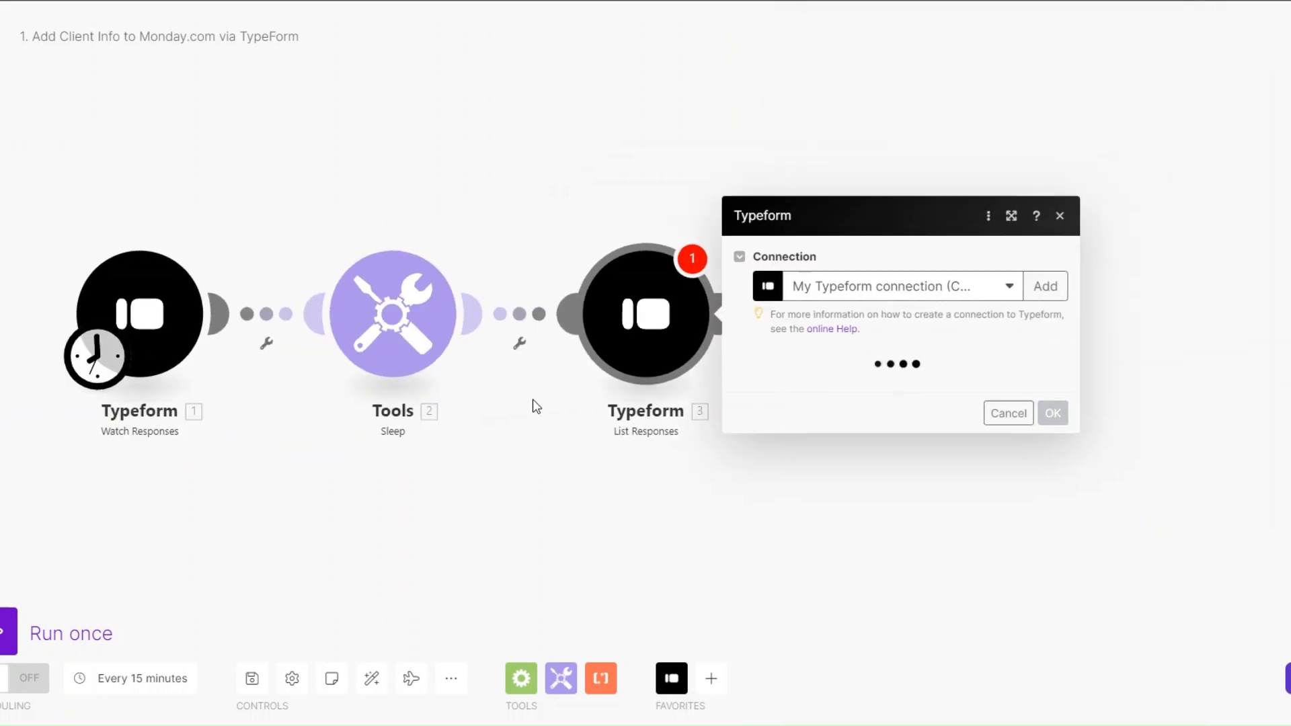
click(743, 199)
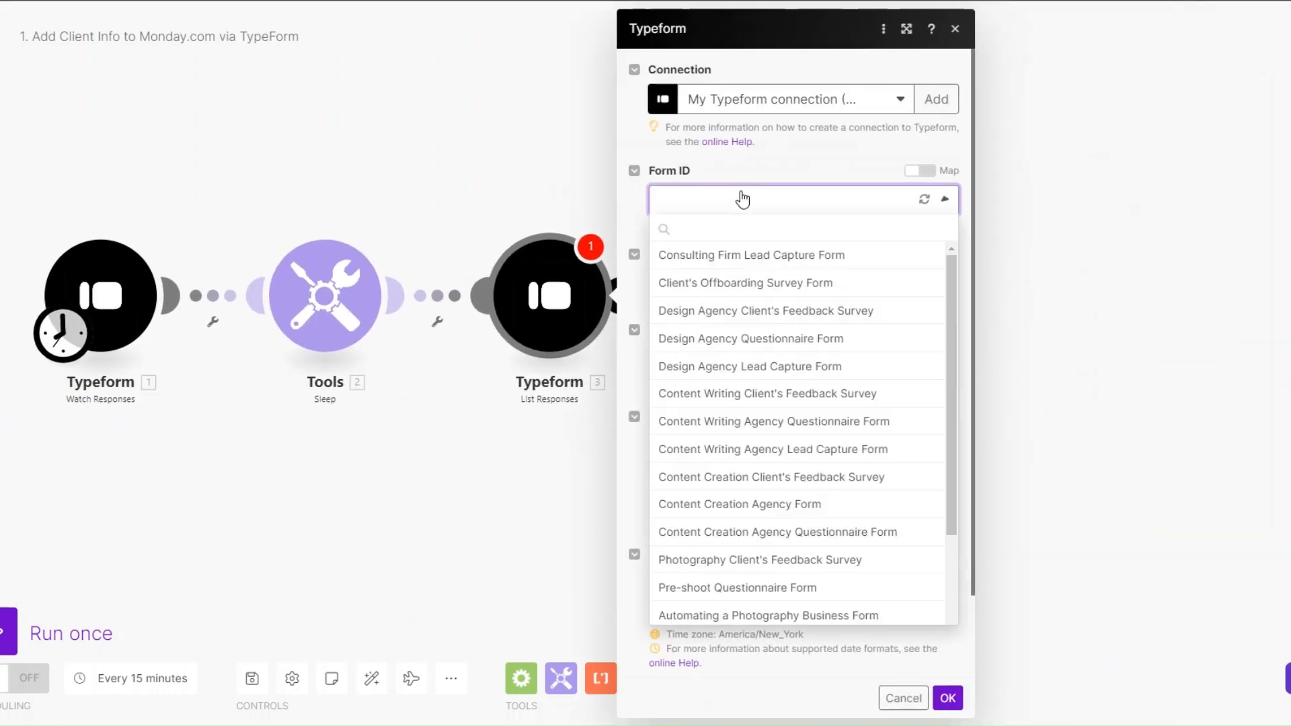
click(740, 262)
scroll(813, 296, down, 2)
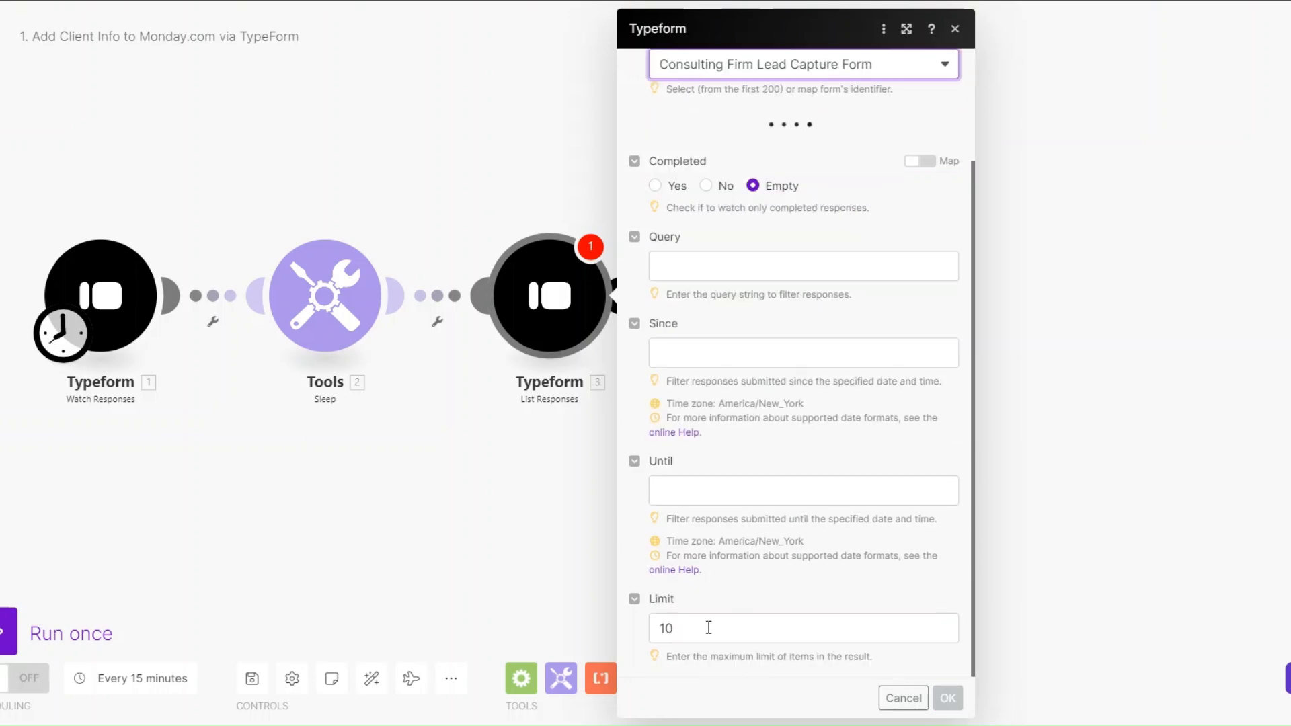
click(708, 628)
key(BackSpace)
click(948, 698)
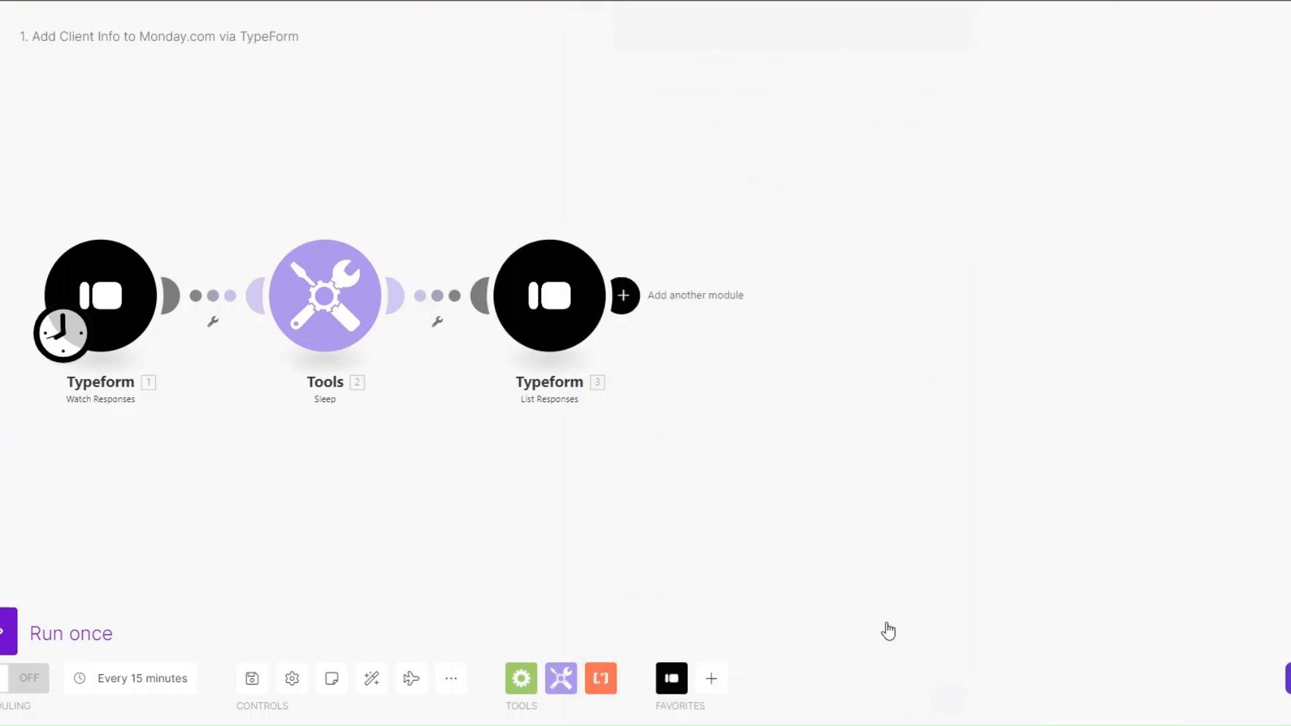
Step: Fill the lead form with a test contact's first and last name, phone, e-mail and company
drag(410, 453, 404, 469)
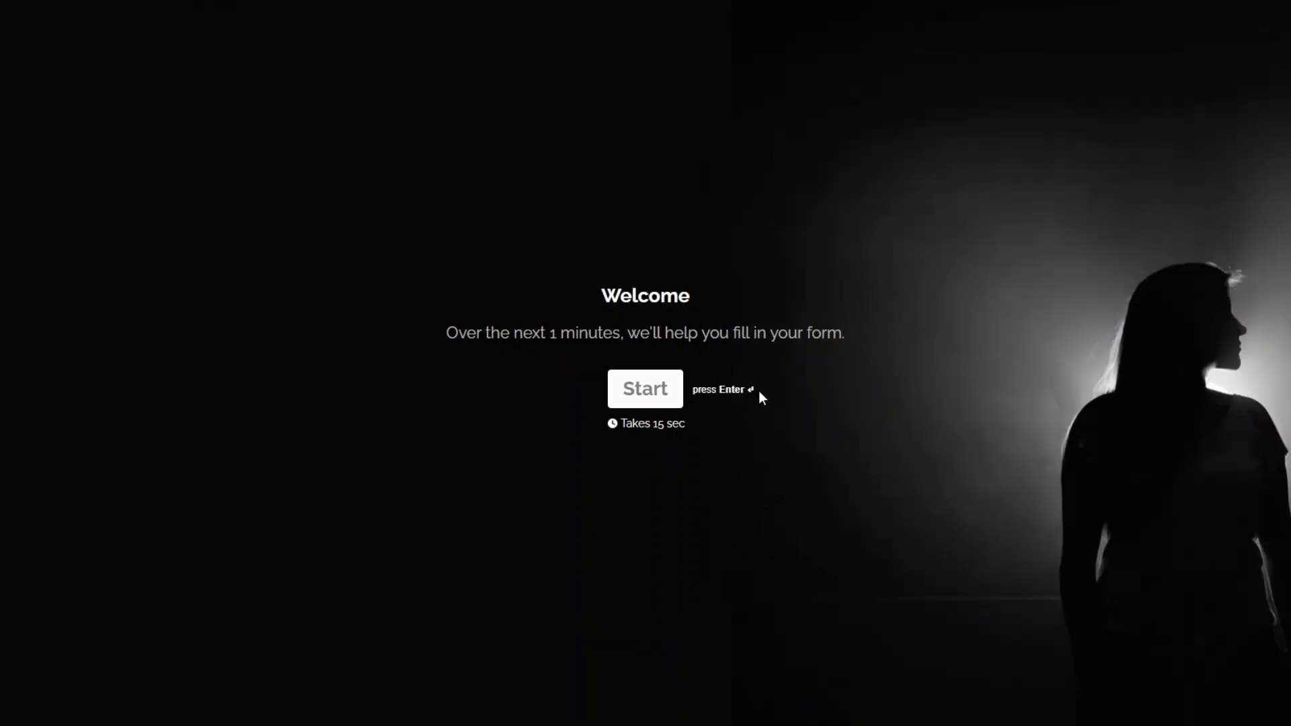
key(Return)
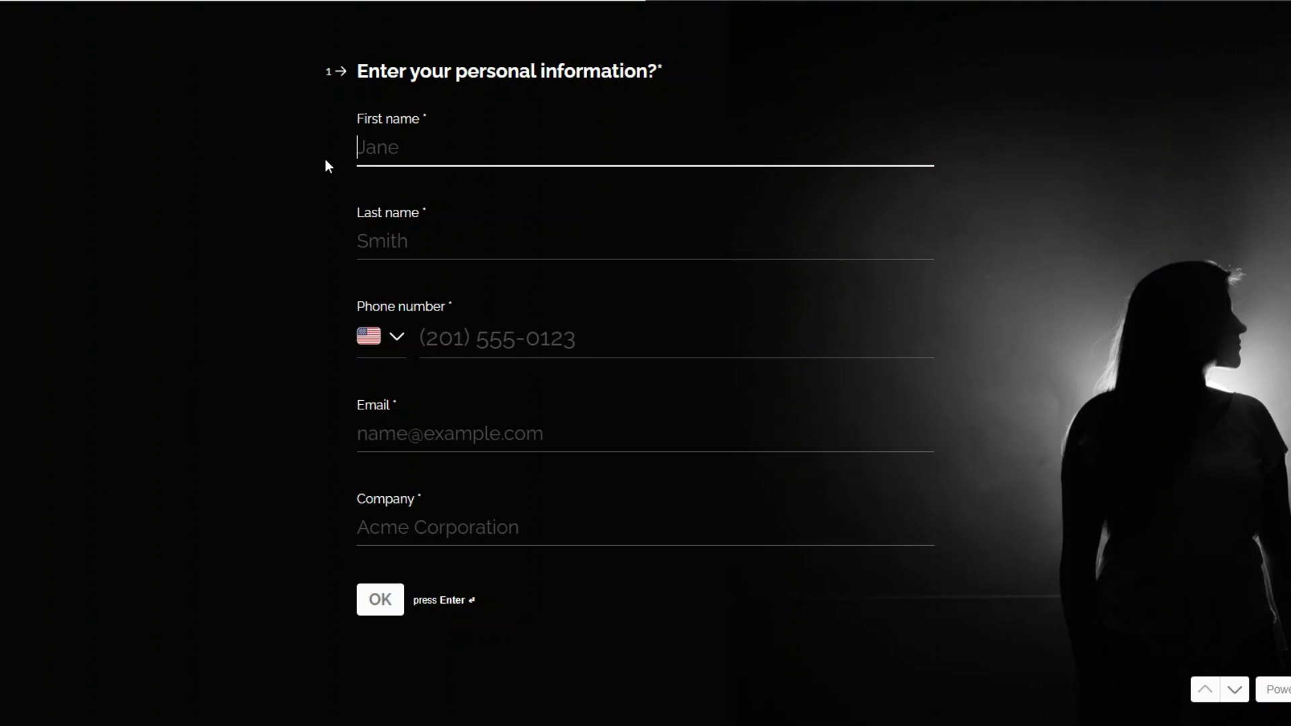
click(377, 248)
key(Tab)
click(441, 450)
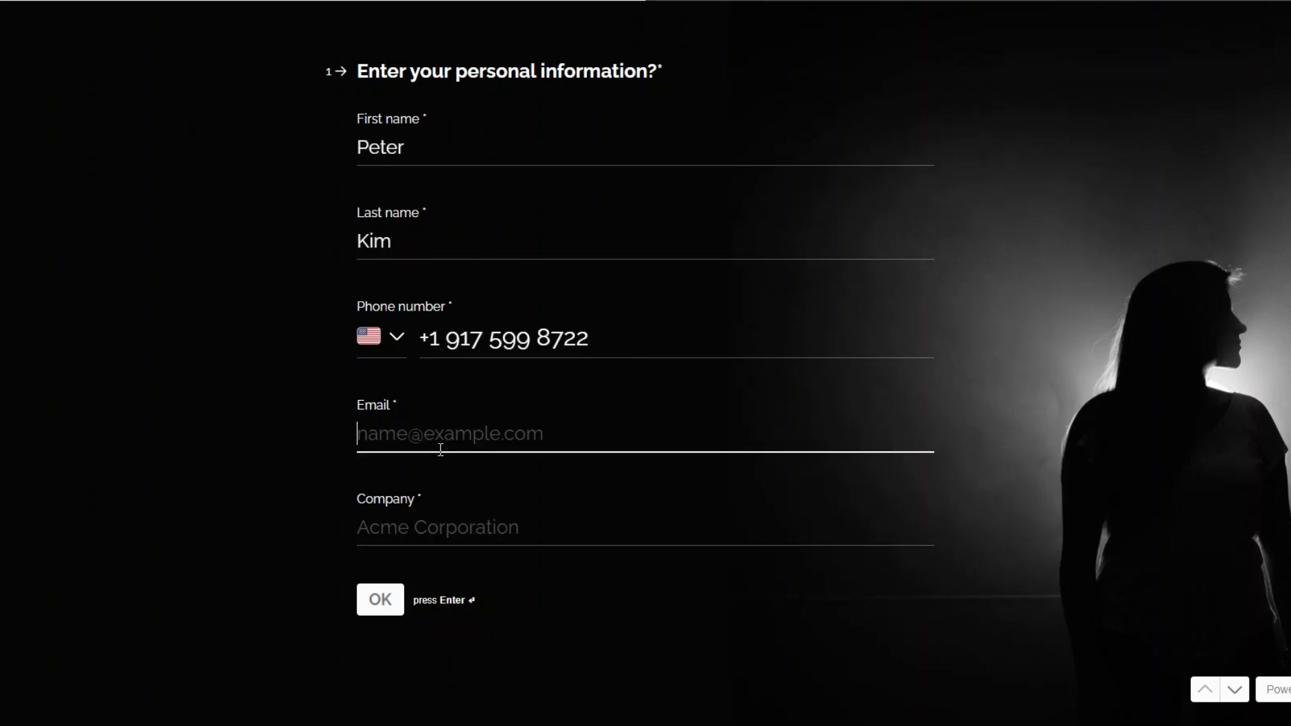
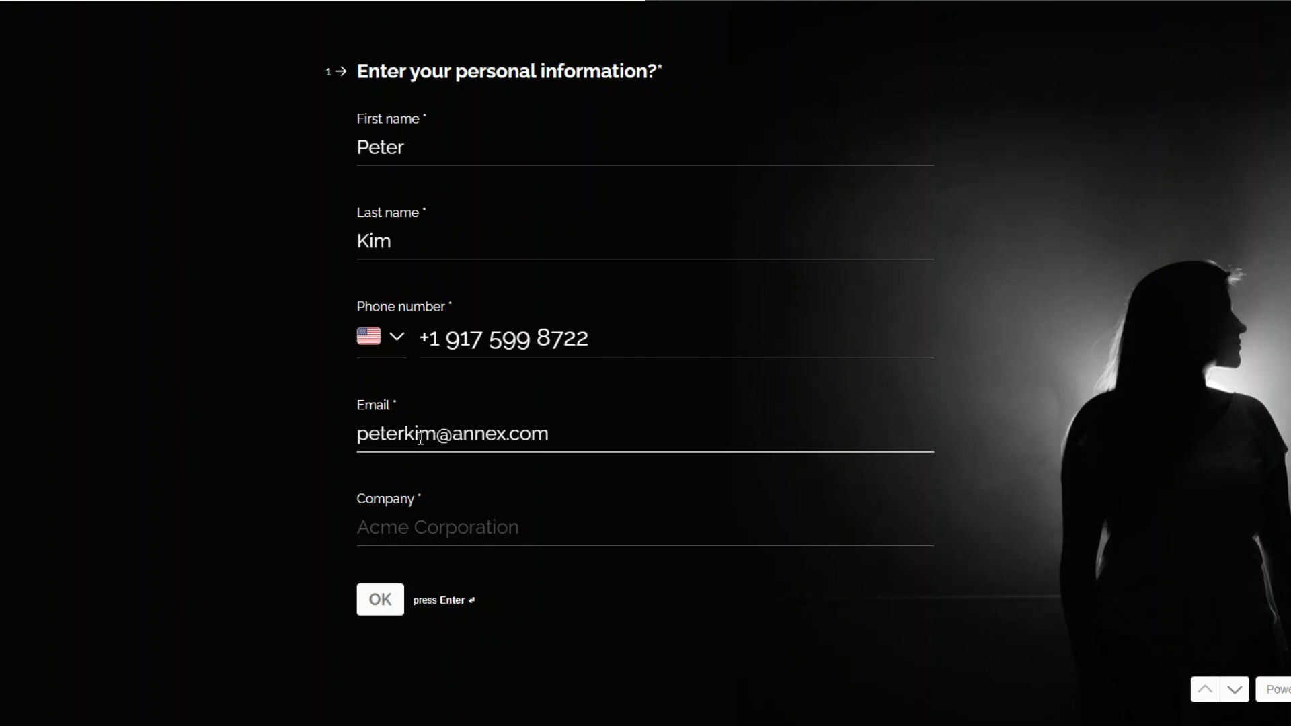
click(450, 515)
text(Annex)
click(397, 597)
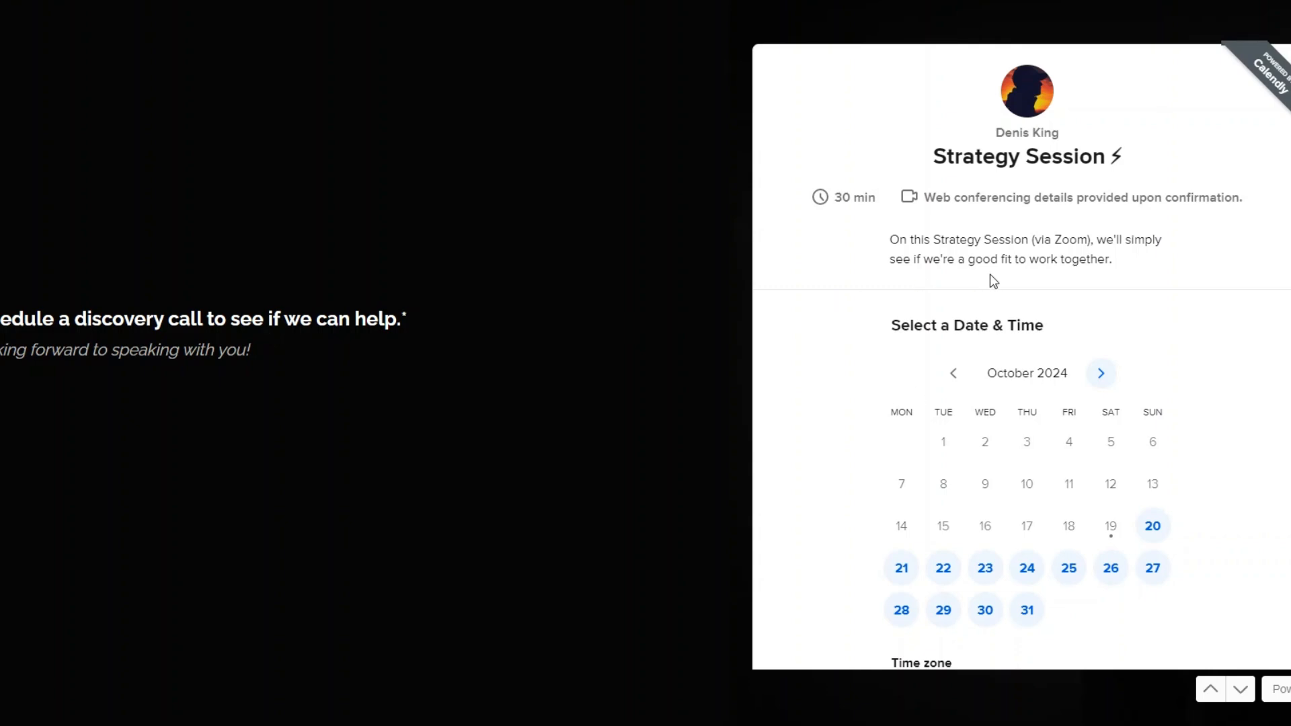
Step: Book the discovery call for October 20 at 01:00 with the prefilled name and e-mail
click(1167, 532)
click(1175, 464)
click(1239, 477)
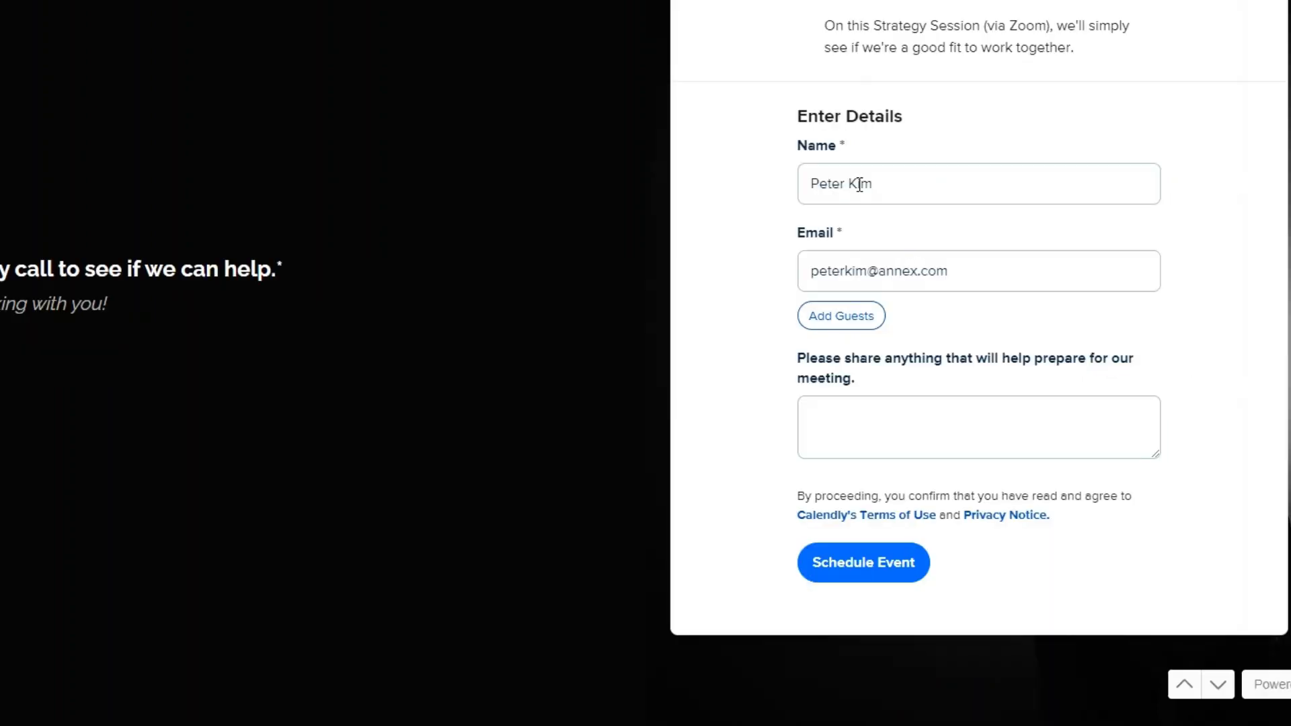
click(921, 187)
click(987, 269)
click(758, 455)
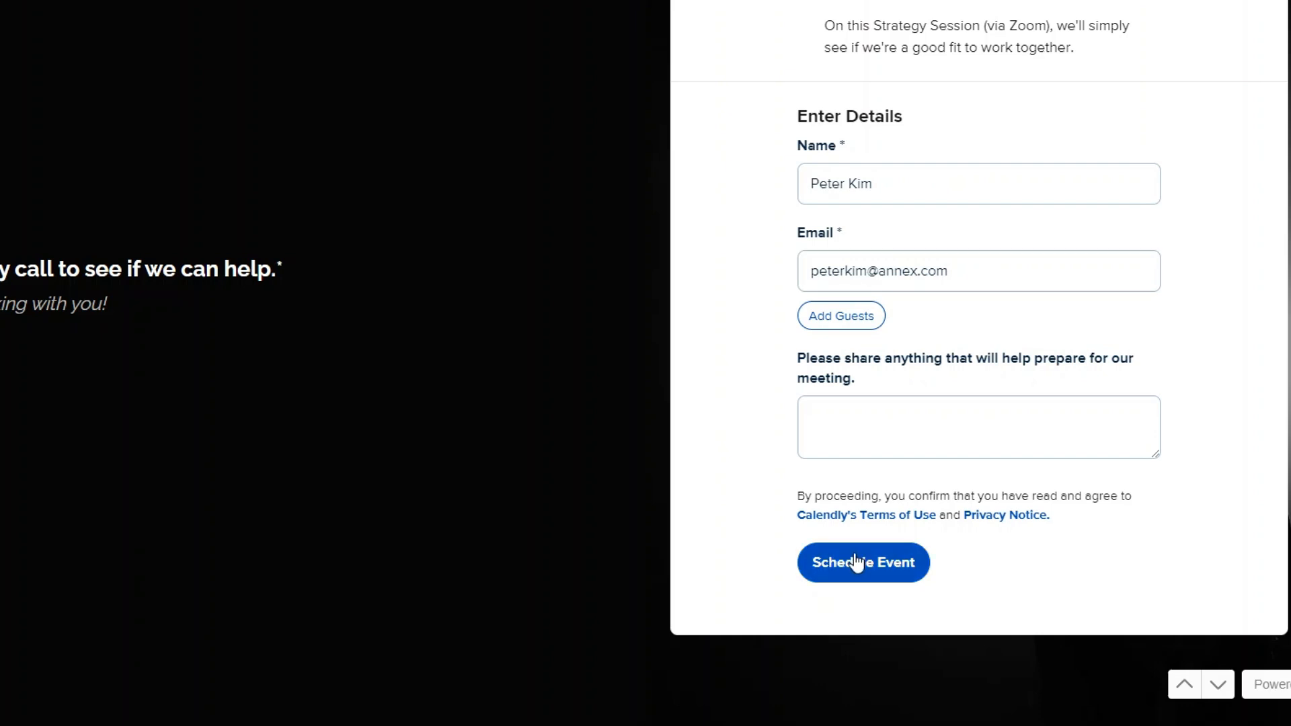
click(878, 570)
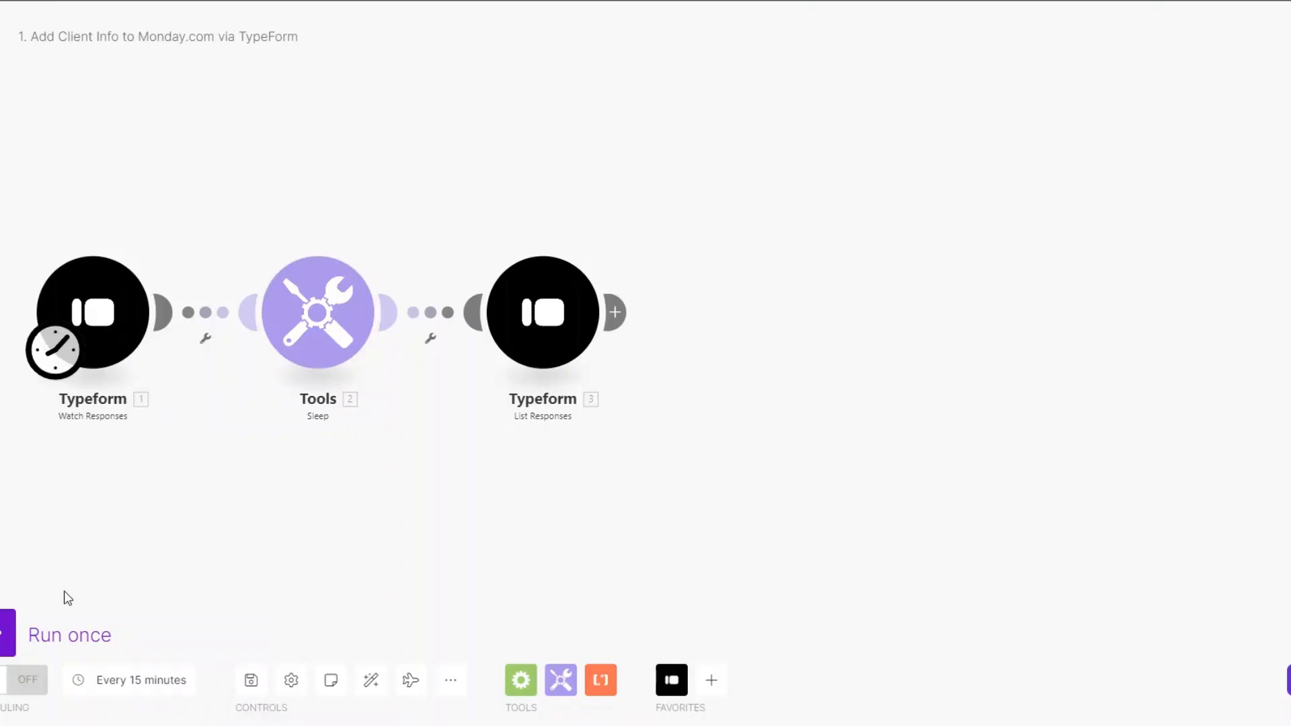
Step: Run the three-module Typeform scenario once to pull in the test response
click(15, 639)
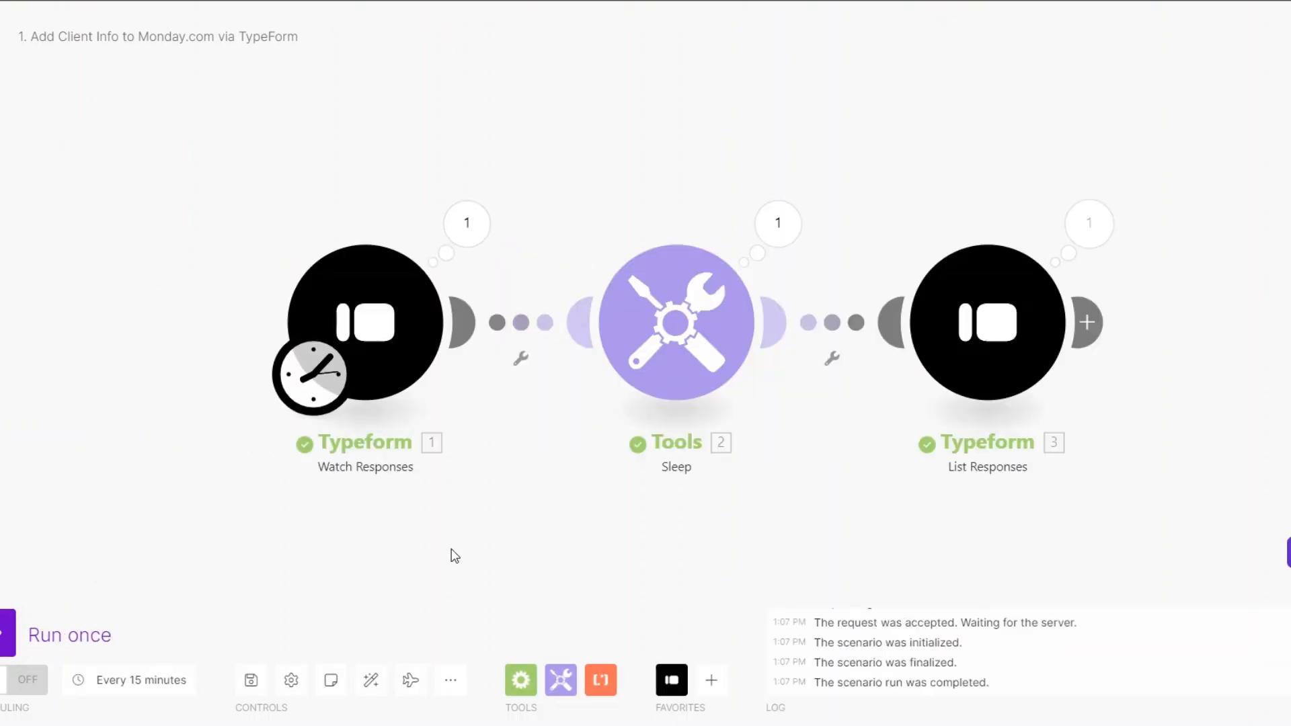
Step: Inspect the Watch Responses output and its mappable answers from the test run
click(400, 220)
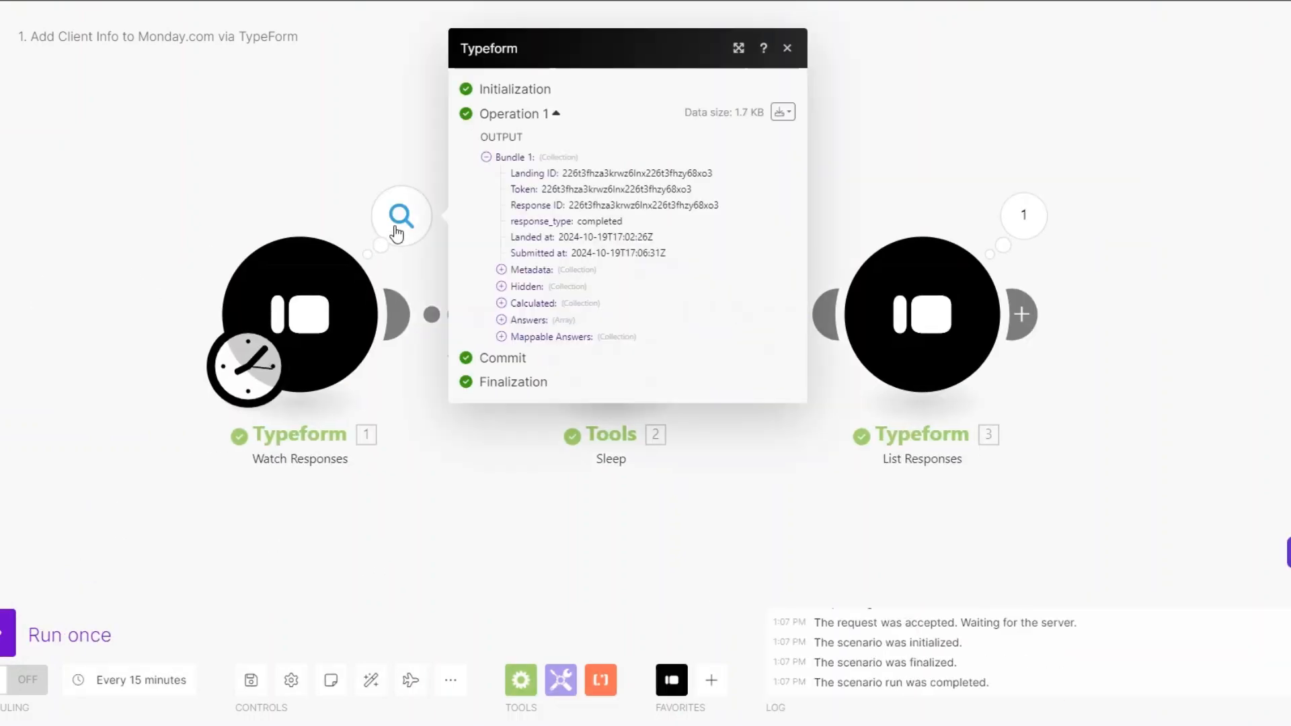
click(501, 336)
drag(689, 334, 714, 350)
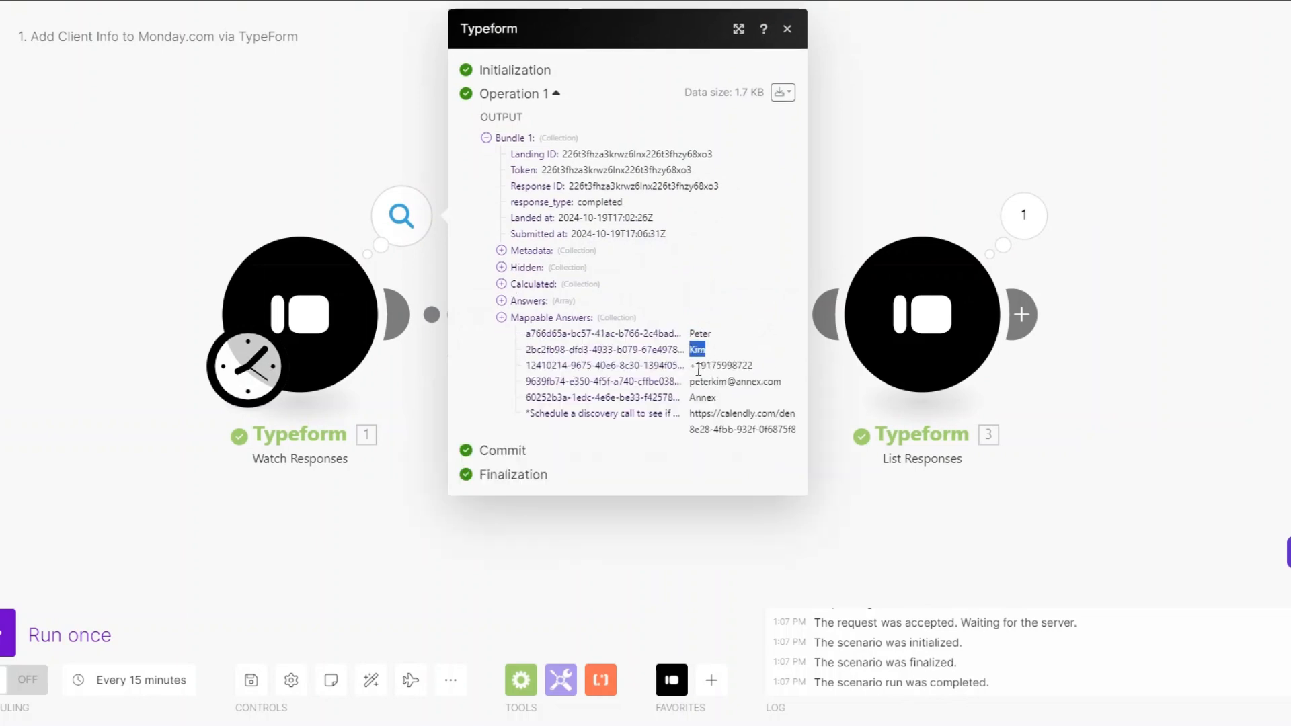
drag(690, 398, 790, 433)
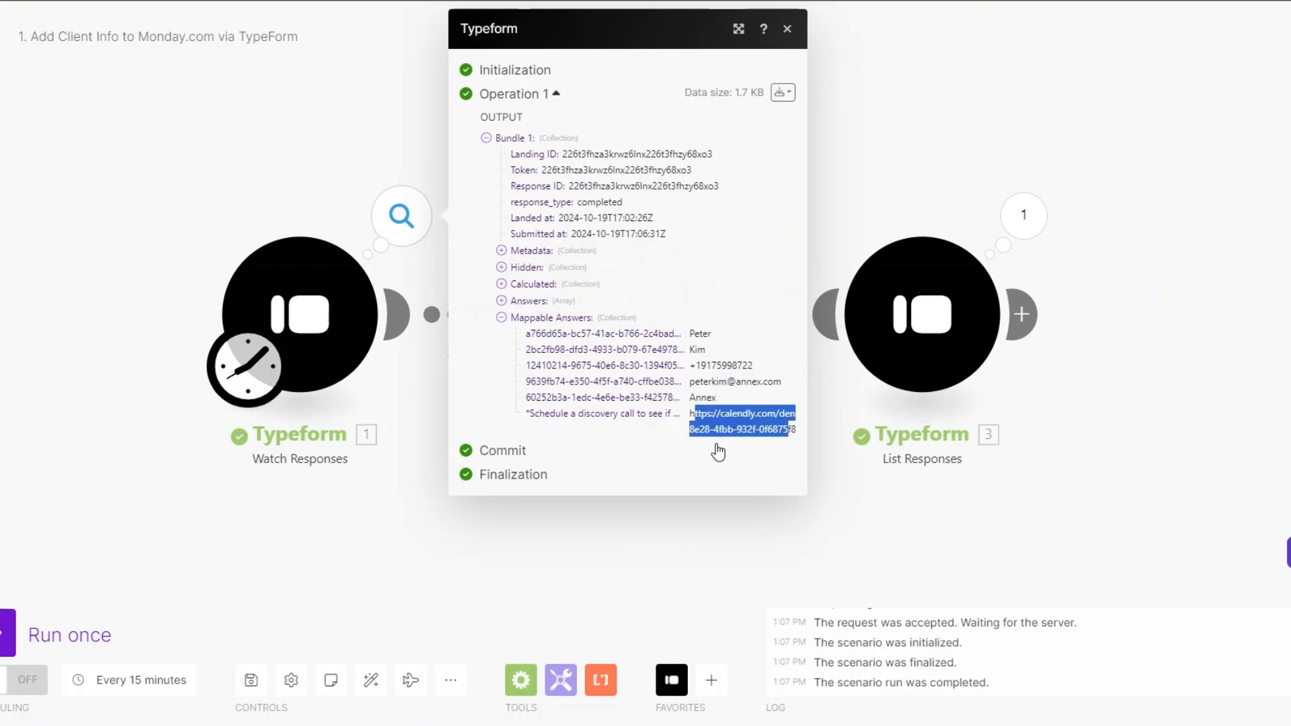
click(839, 484)
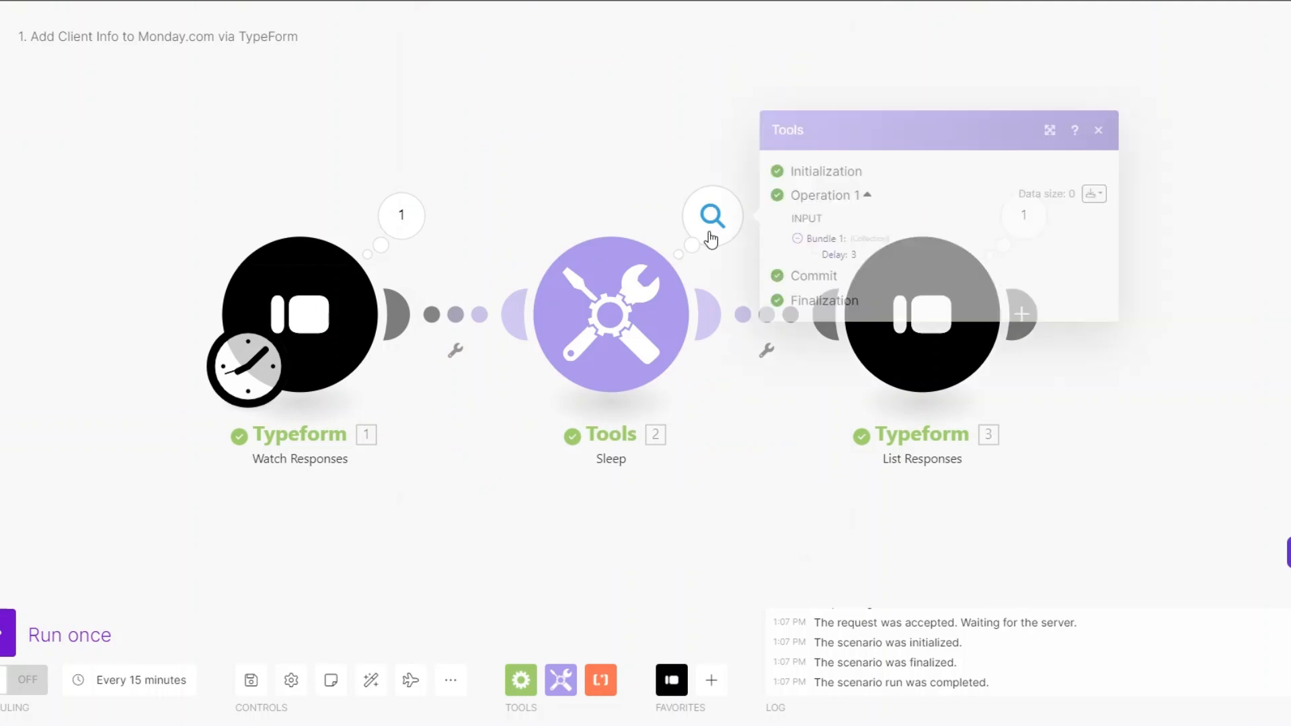
Step: Inspect the List Responses output to confirm the returned mappable answer rows
click(1042, 215)
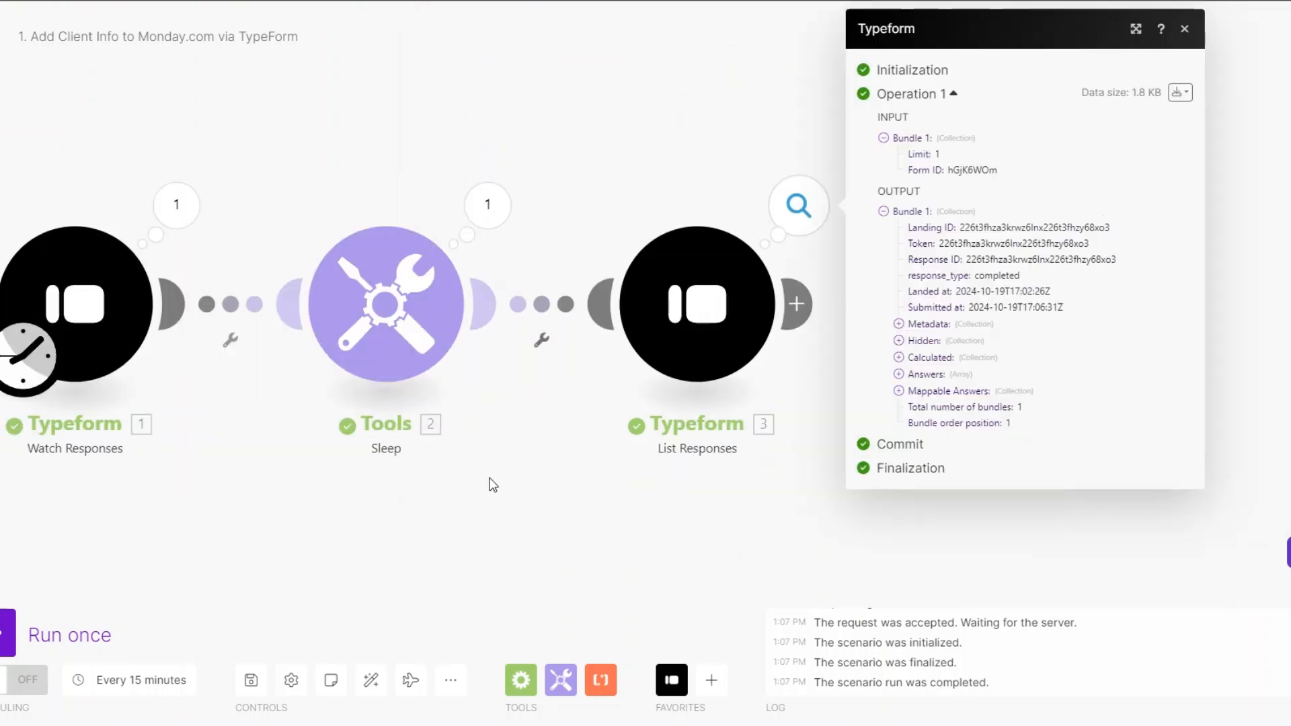
click(866, 391)
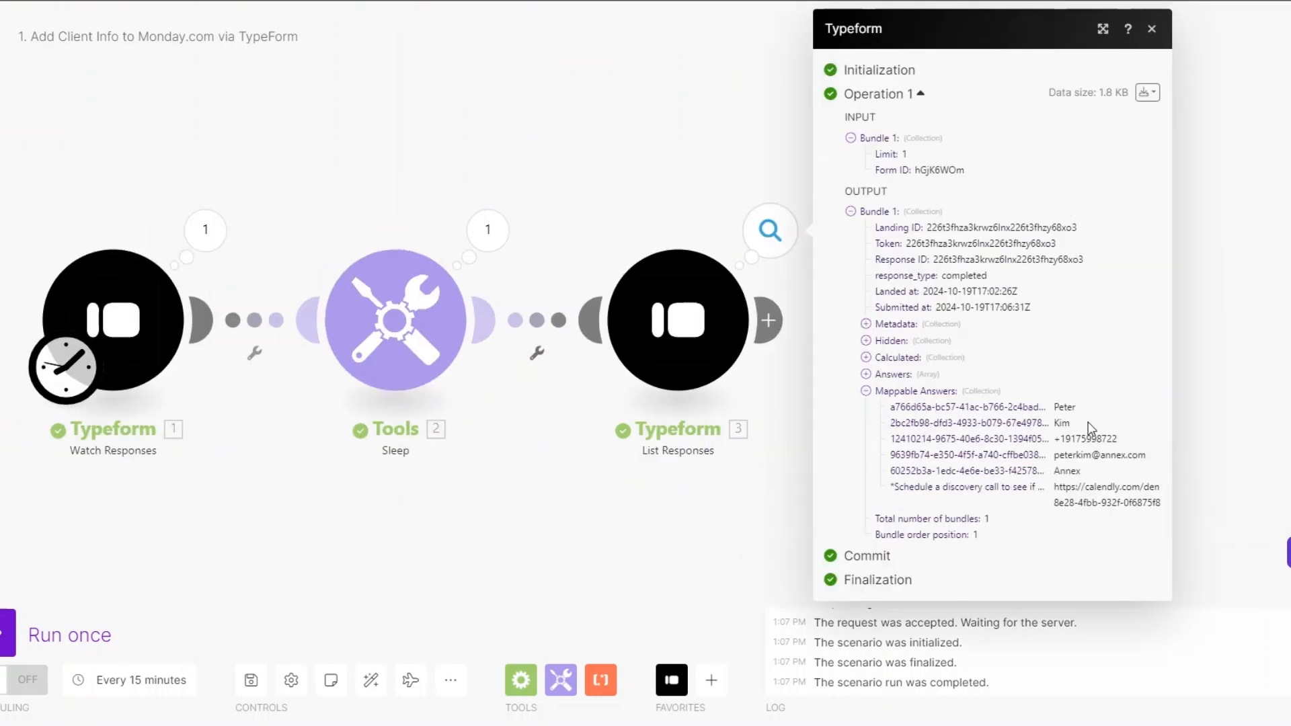
drag(1059, 407, 1142, 525)
click(625, 521)
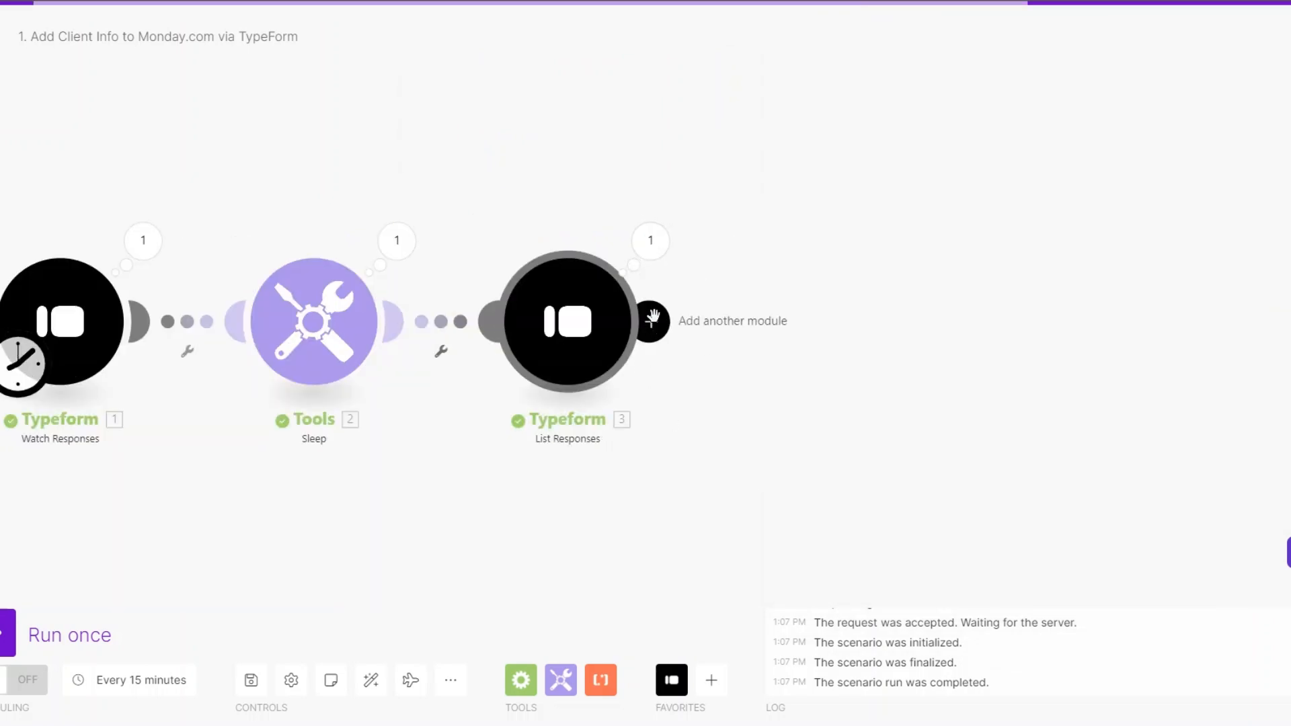
click(651, 252)
click(741, 390)
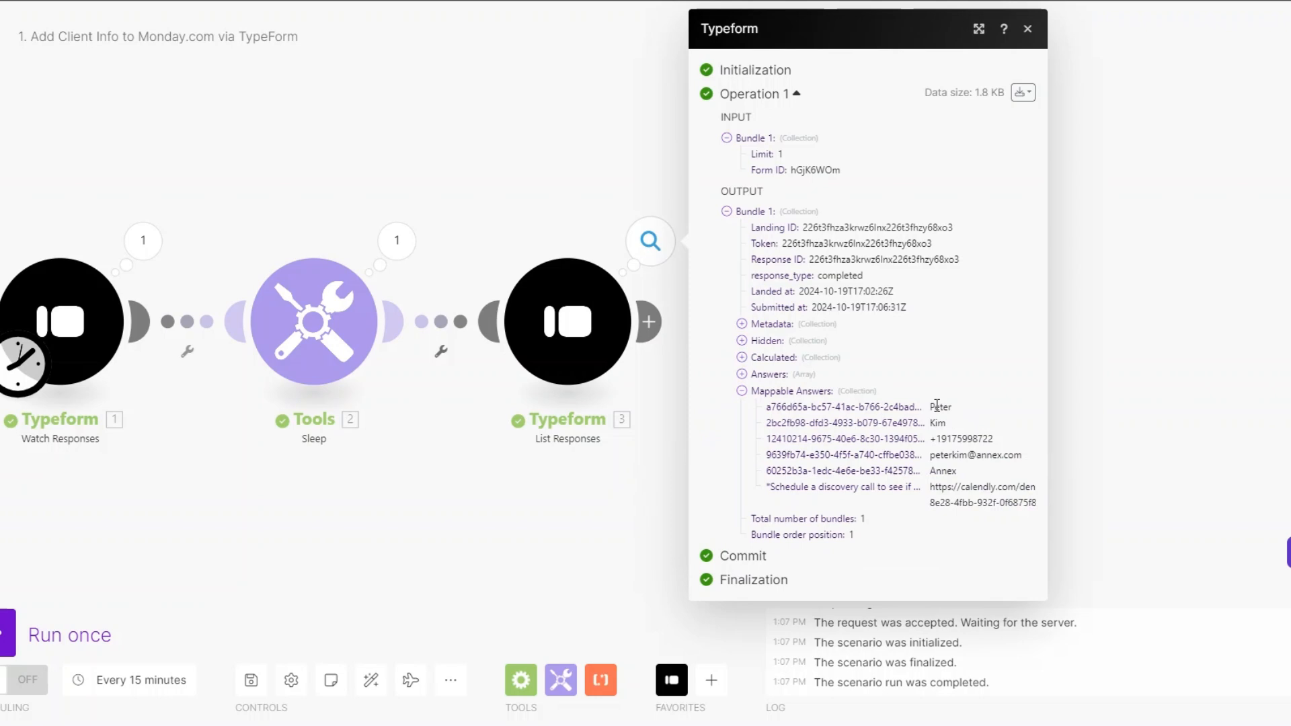
drag(936, 406, 779, 501)
click(649, 322)
Step: Add a Monday Create an Item module after List Responses
click(790, 334)
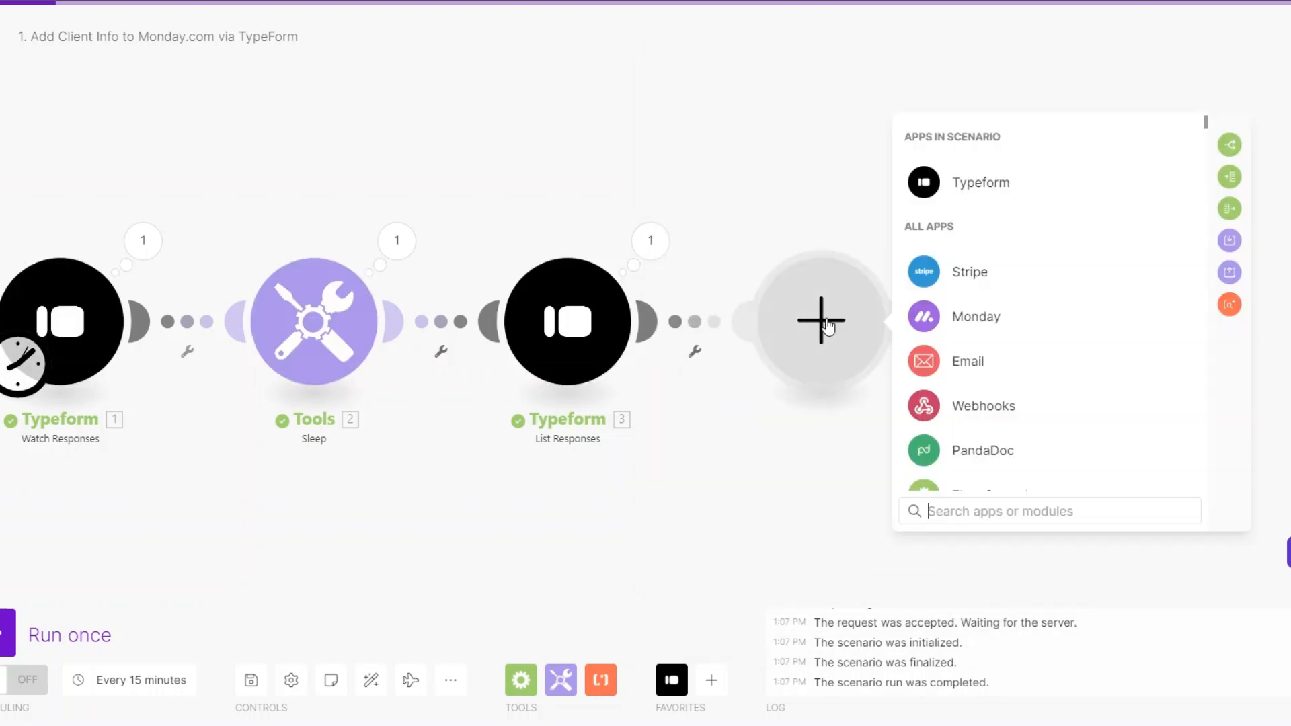
click(960, 322)
click(962, 510)
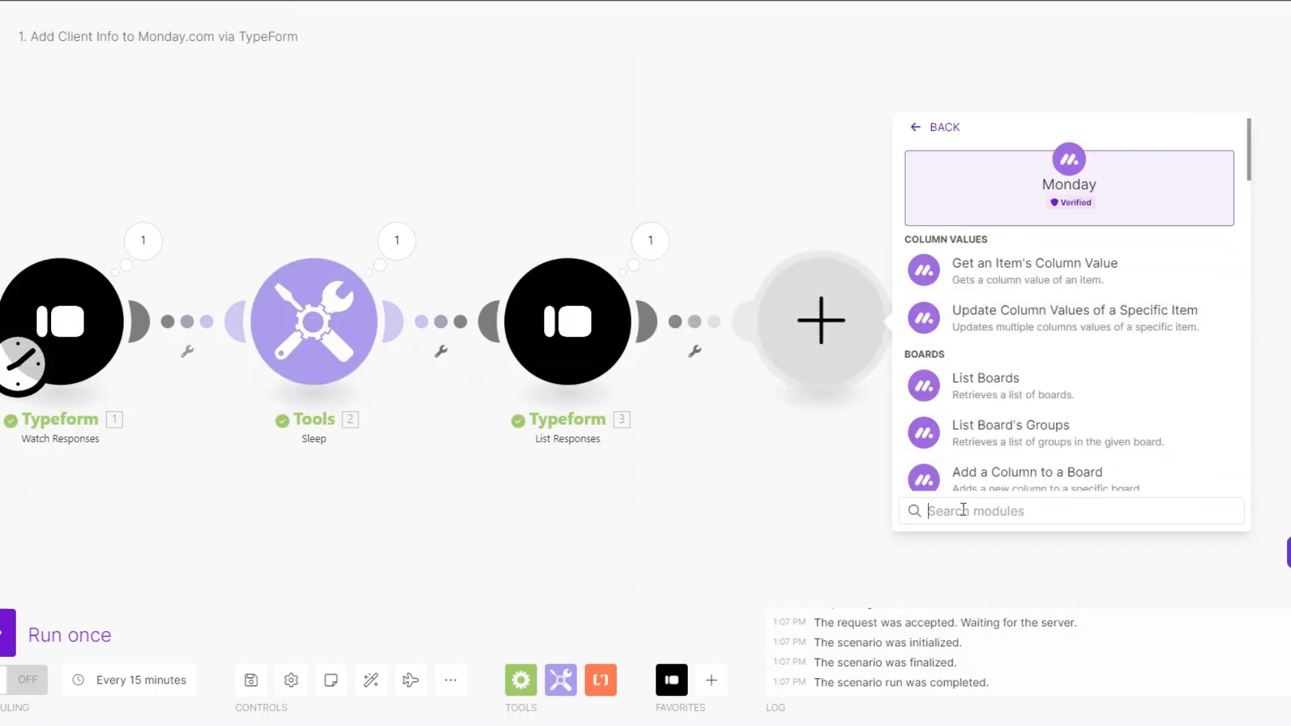
text(create)
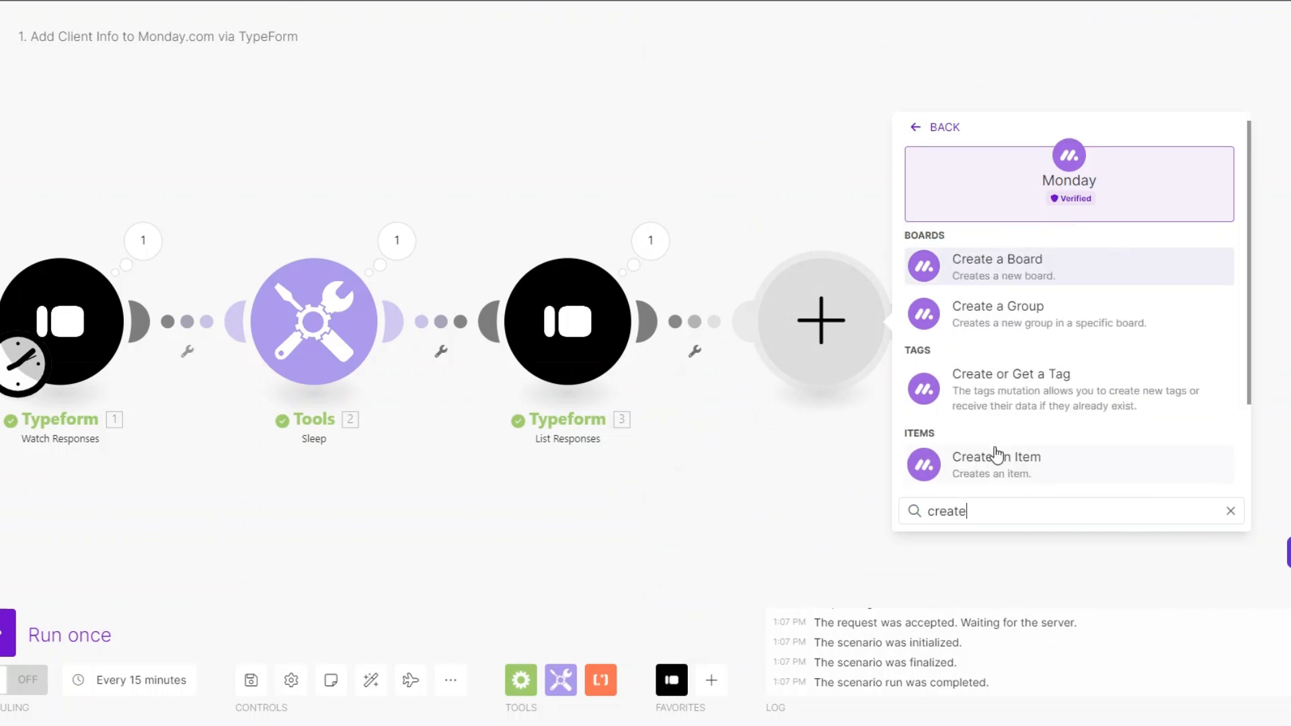
scroll(997, 455, down, 2)
click(997, 361)
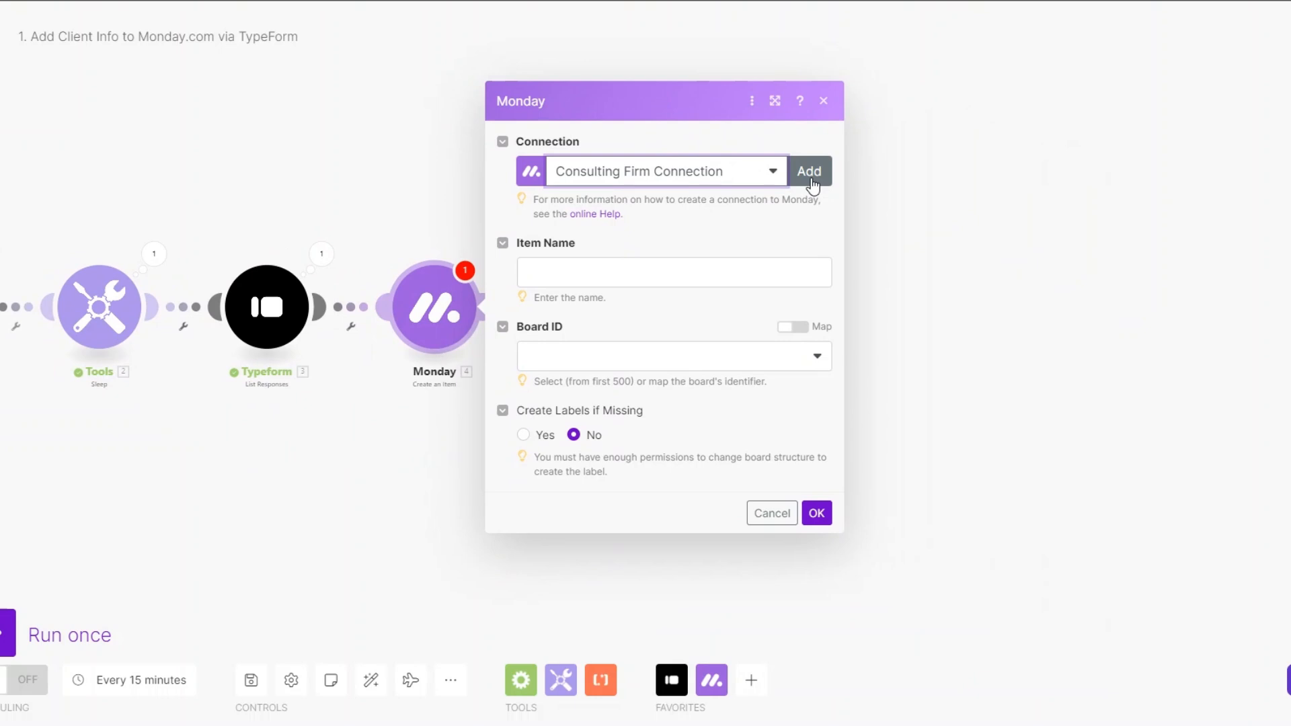
Step: Start a new Monday connection and get ready to enter its API key
click(812, 173)
drag(1042, 142, 865, 148)
click(943, 210)
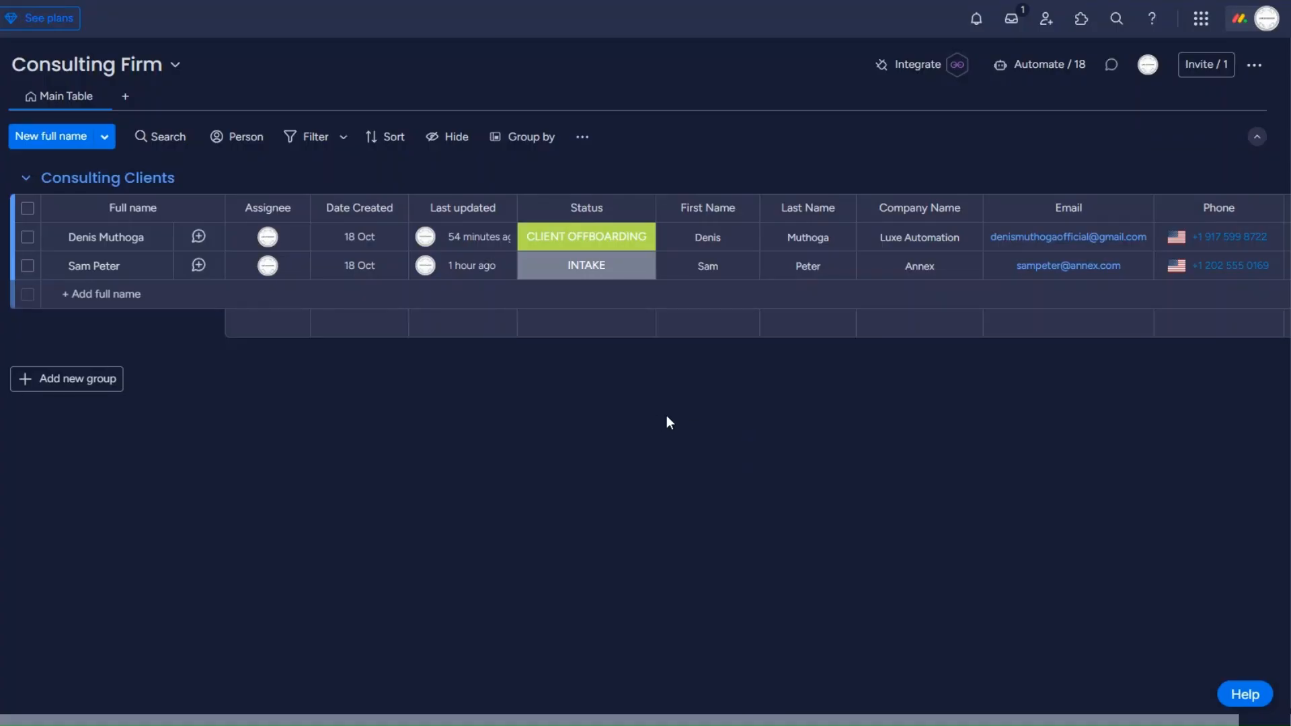
Step: Copy the Personal API Token from monday.com Administration > Connections > API and return to Make
click(1246, 26)
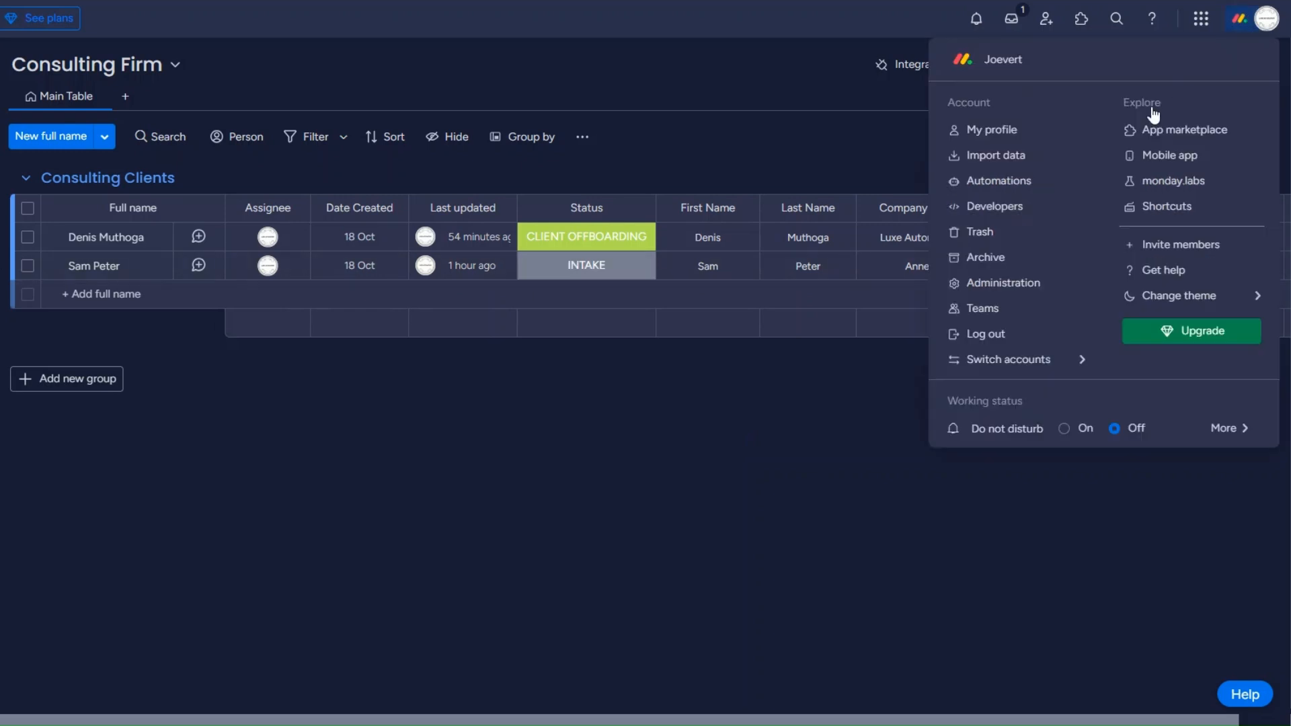
click(985, 283)
drag(263, 126, 413, 127)
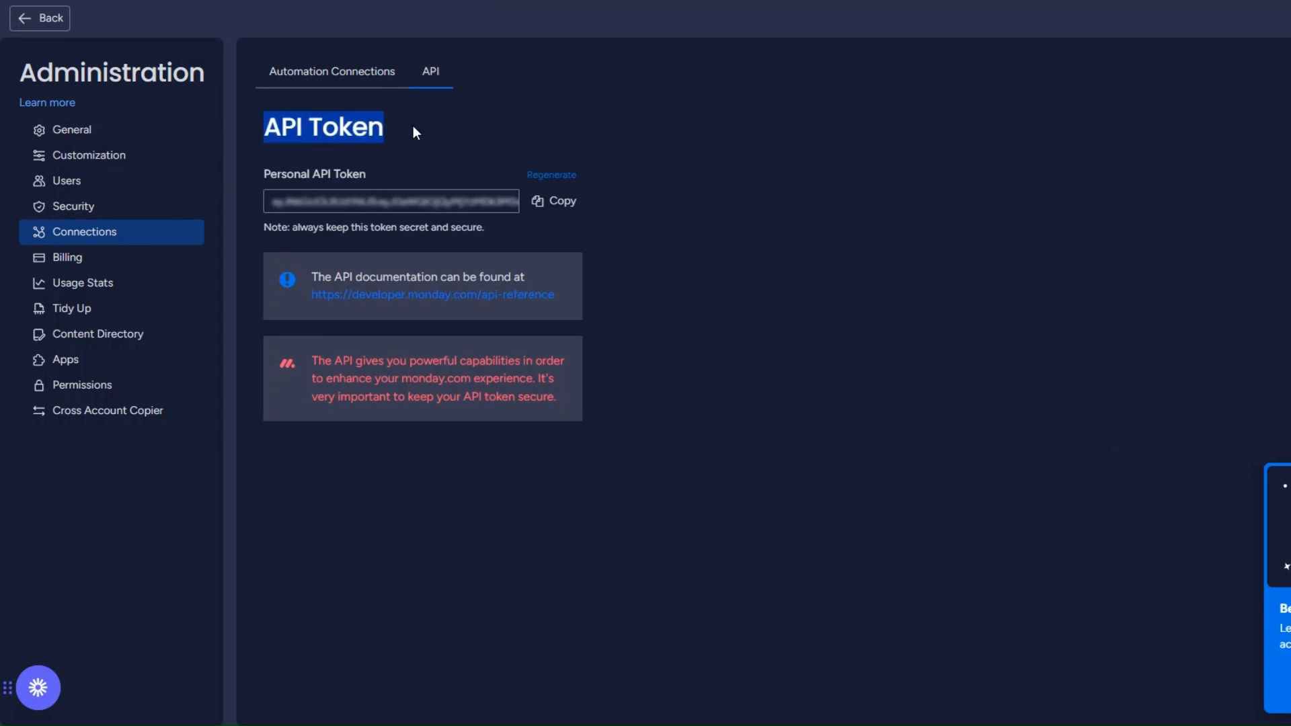
click(566, 205)
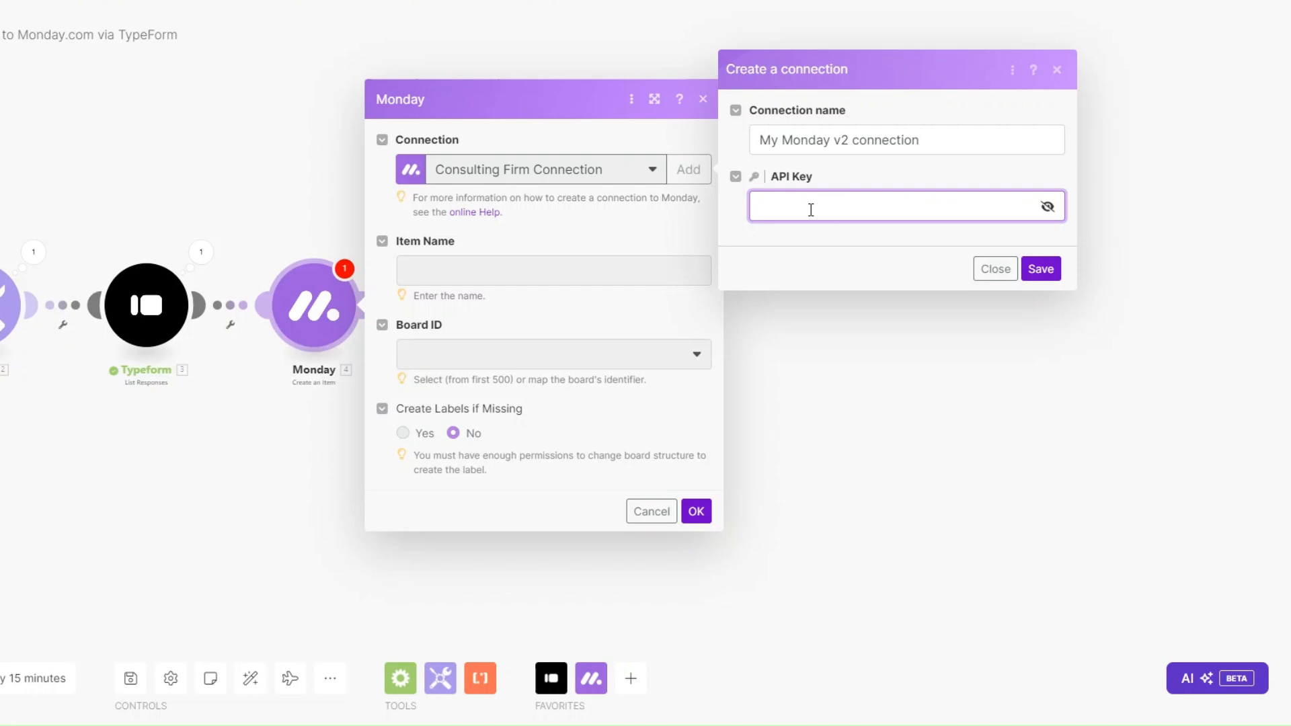
click(783, 235)
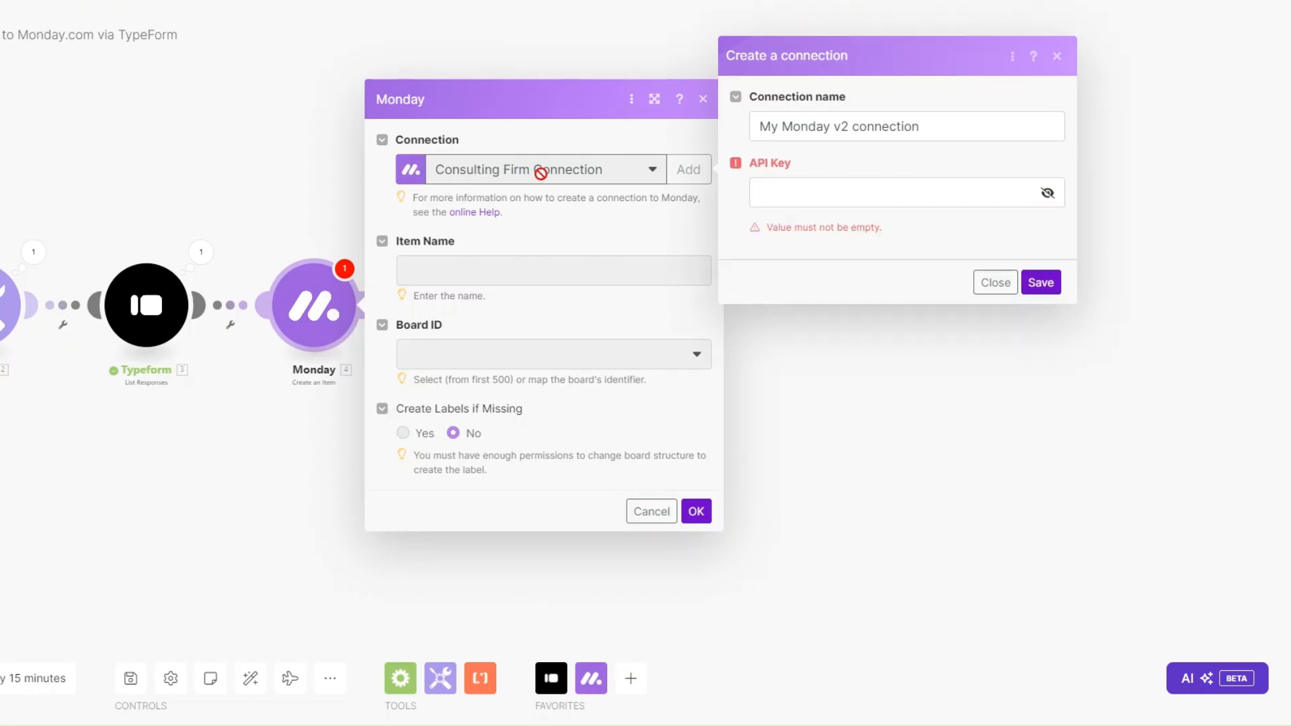
Step: Keep the Consulting Firm Connection and map Item Name to the first- and last-name answers
click(991, 281)
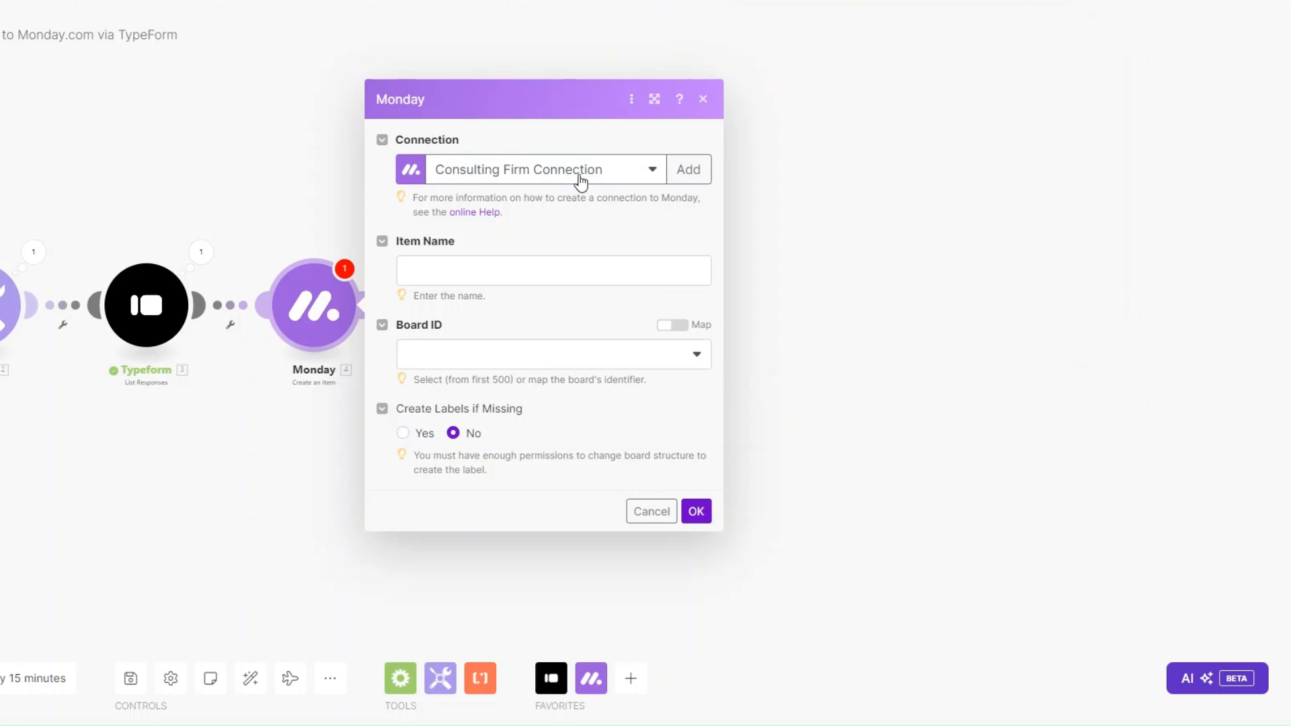
click(476, 270)
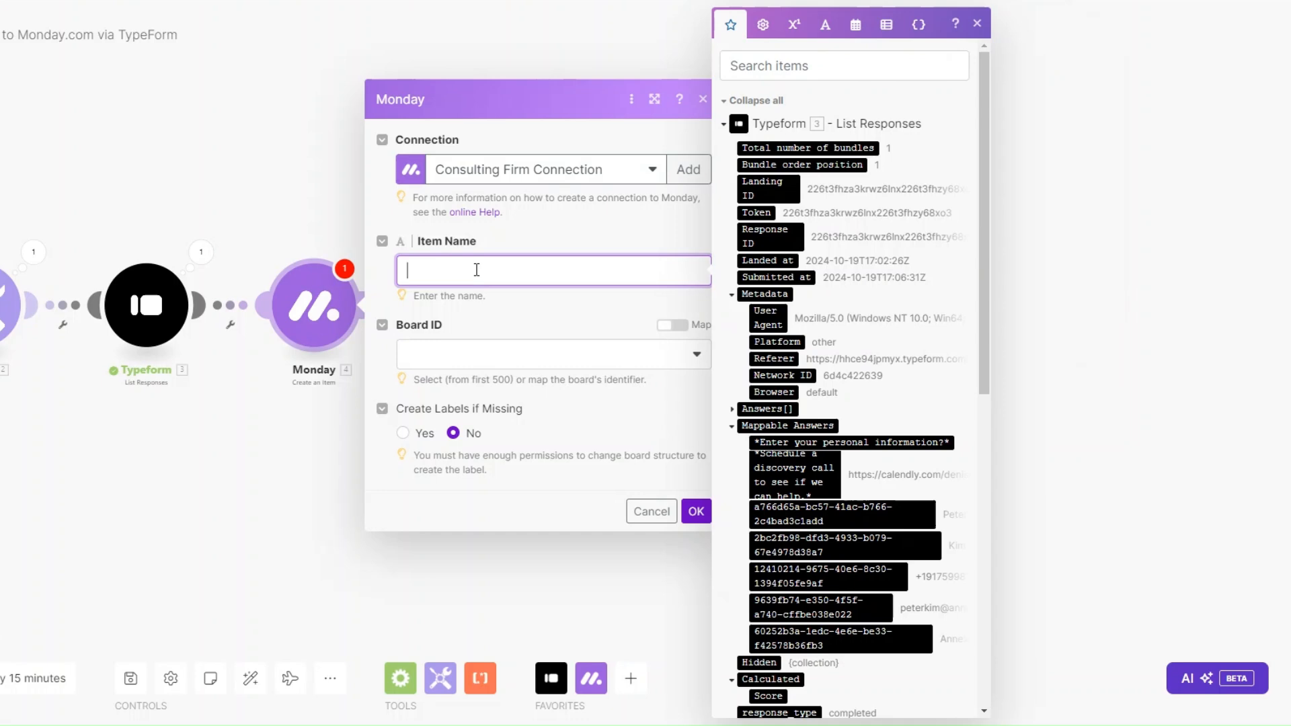
scroll(817, 296, down, 4)
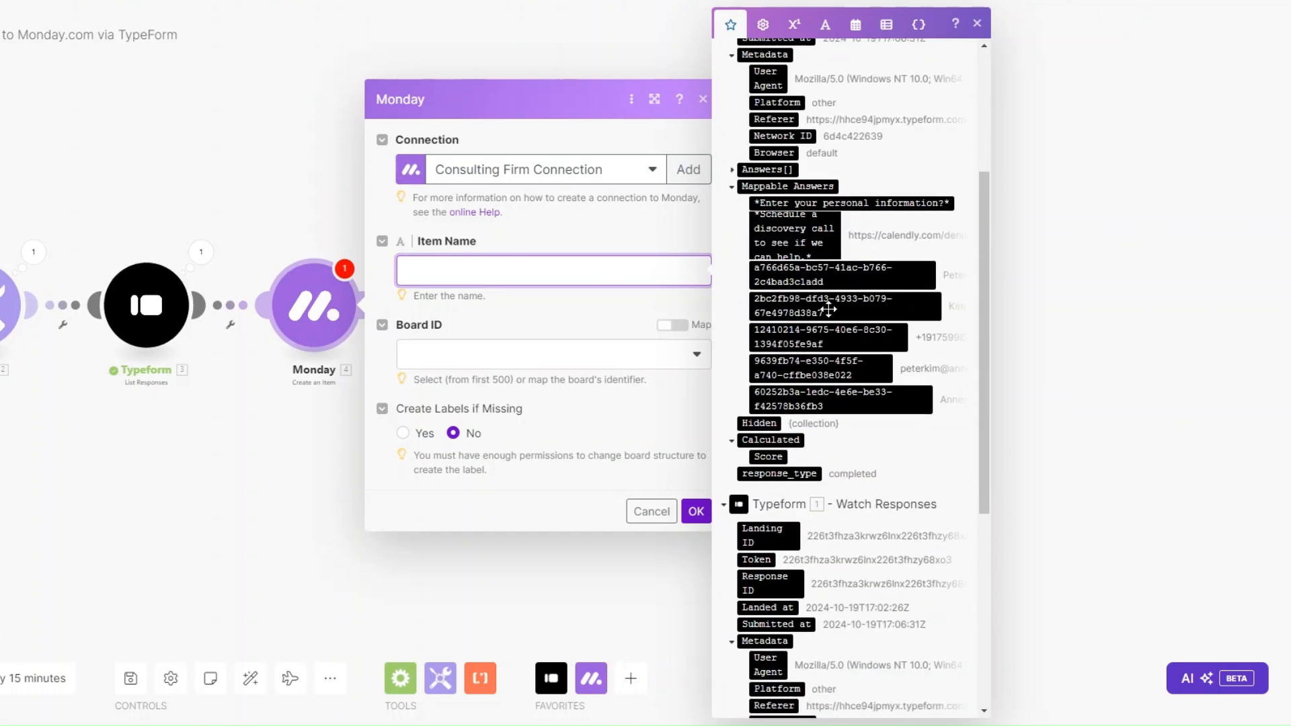
click(823, 274)
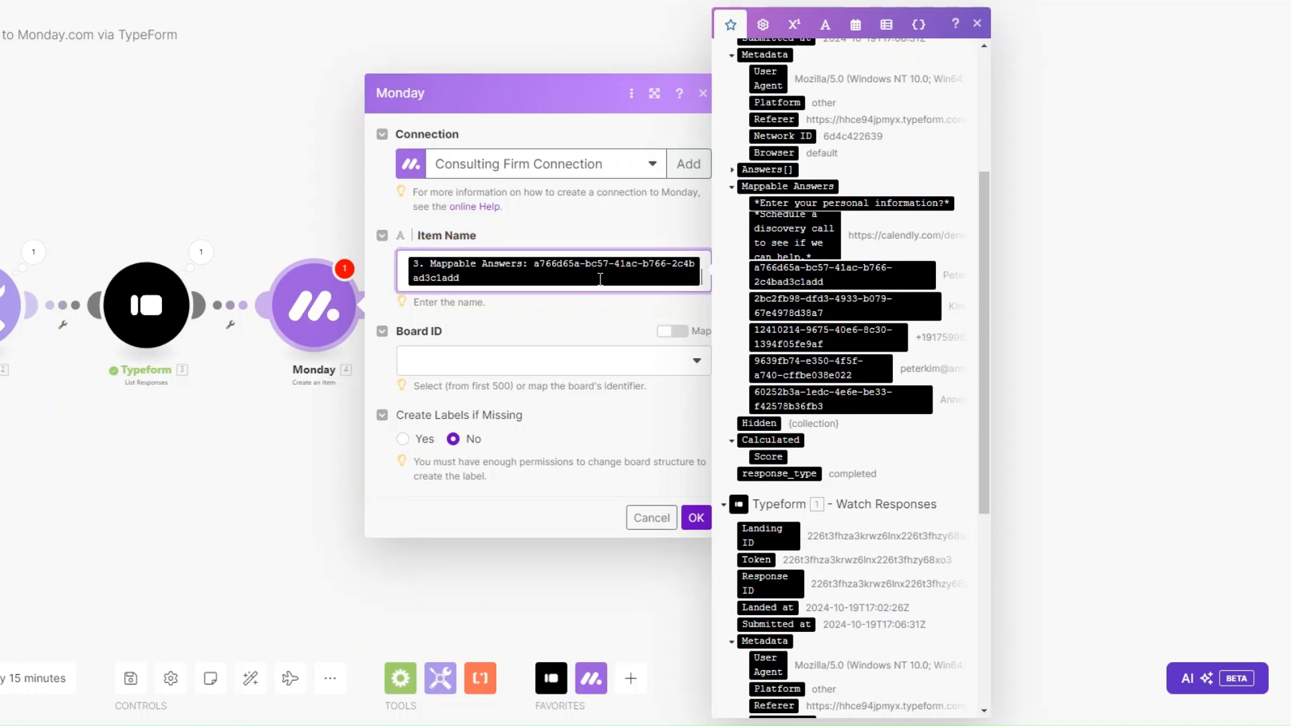
click(842, 310)
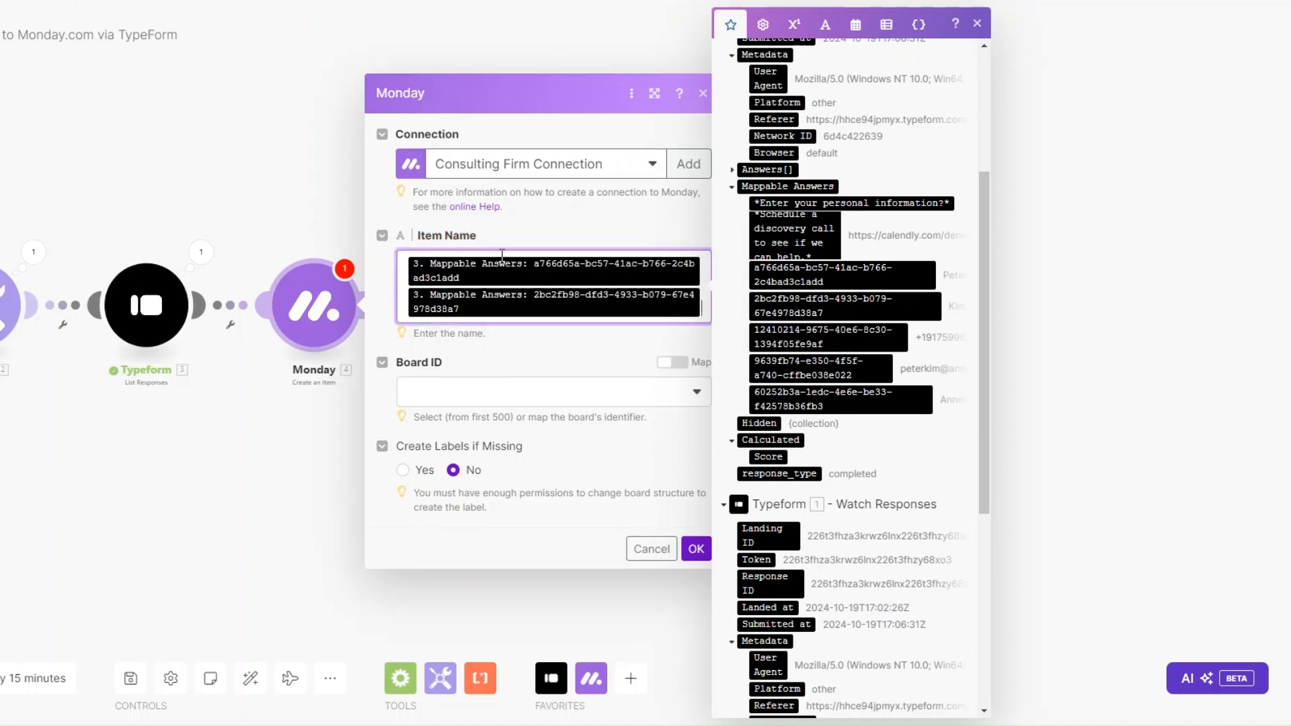
click(492, 407)
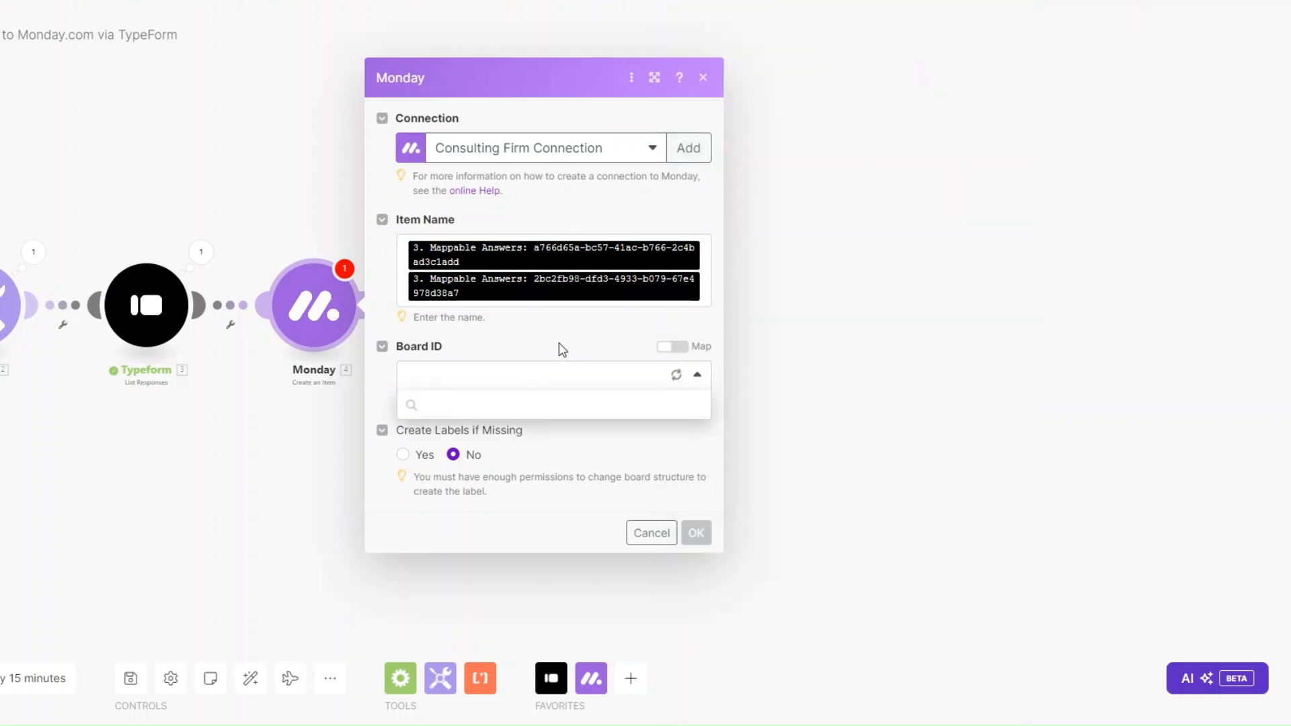
Step: Target the Consulting Firm board's Consulting Clients group
click(504, 405)
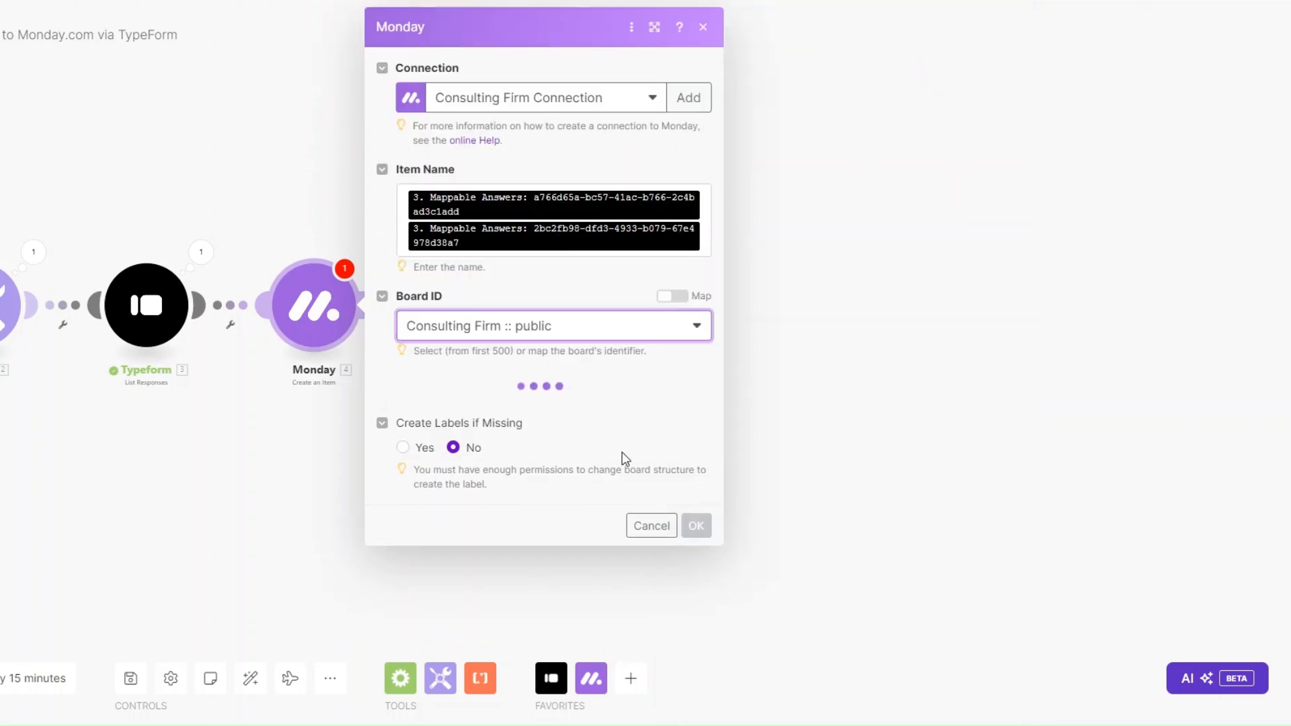
click(536, 408)
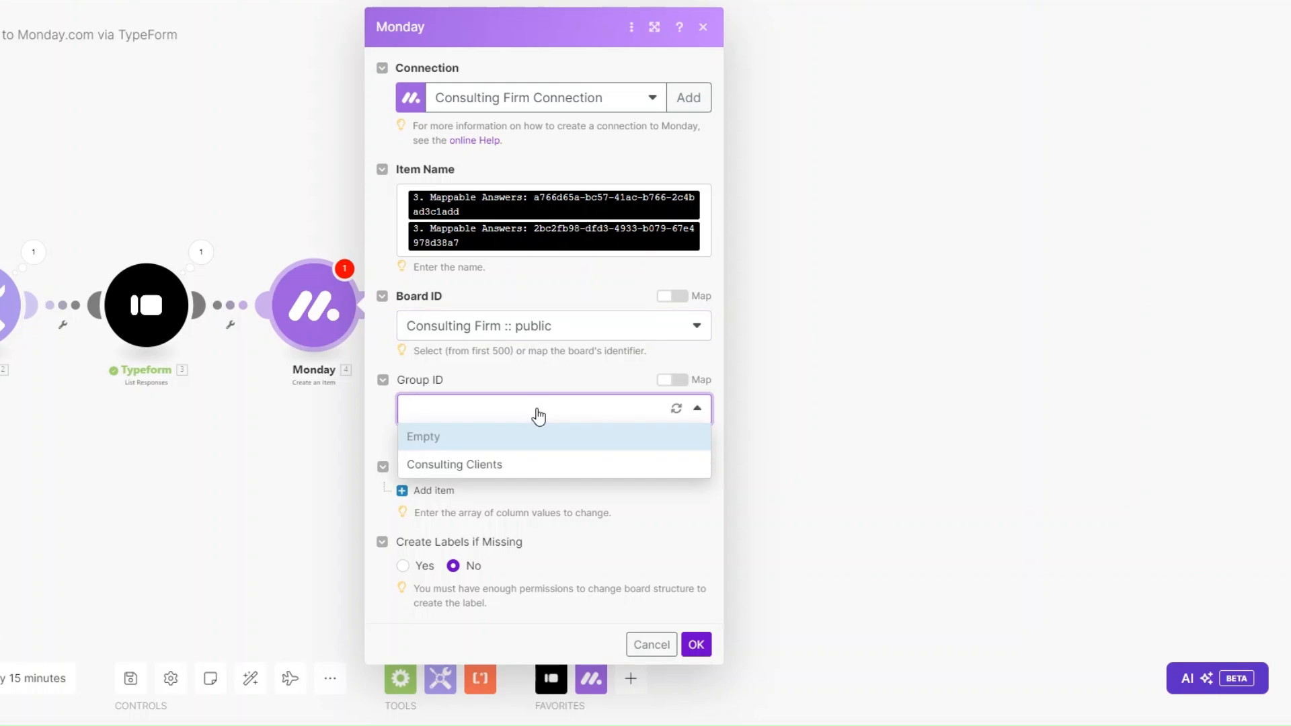
click(516, 470)
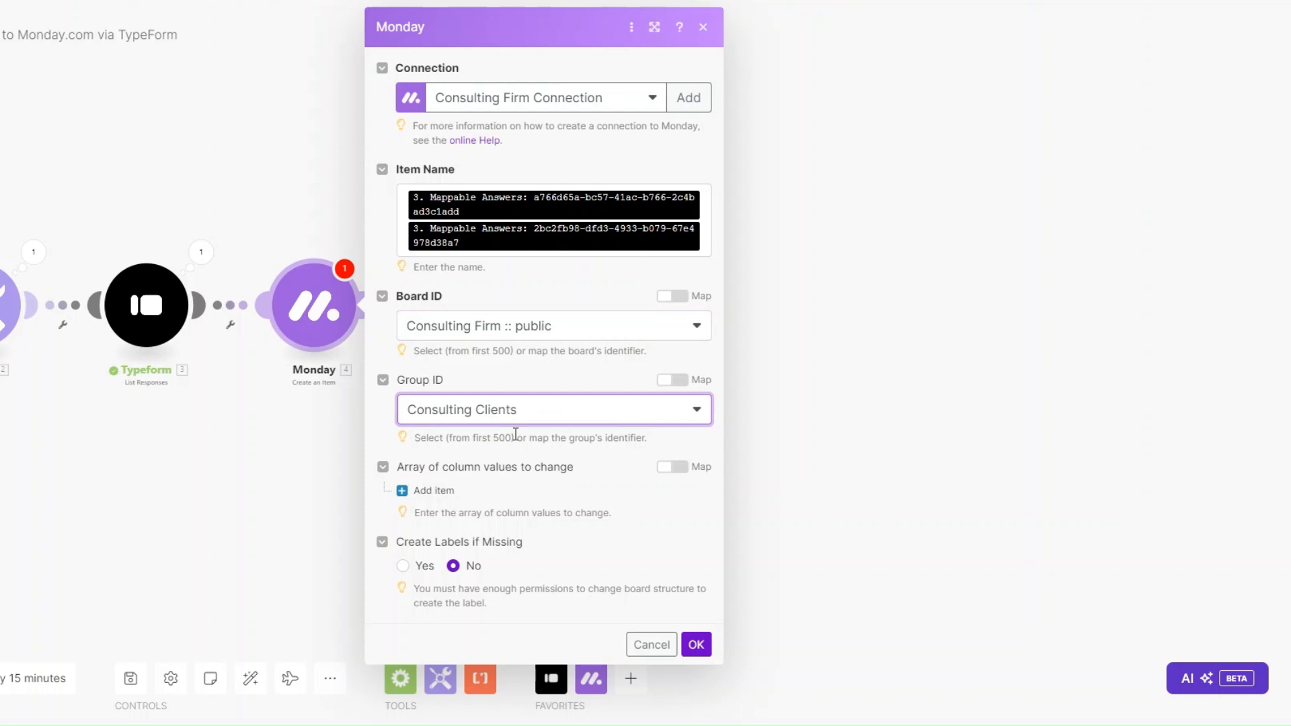
Step: Add an Assignee column value of kind Person set to a chosen team member, then add a second column value
click(444, 491)
scroll(563, 458, down, 1)
click(482, 508)
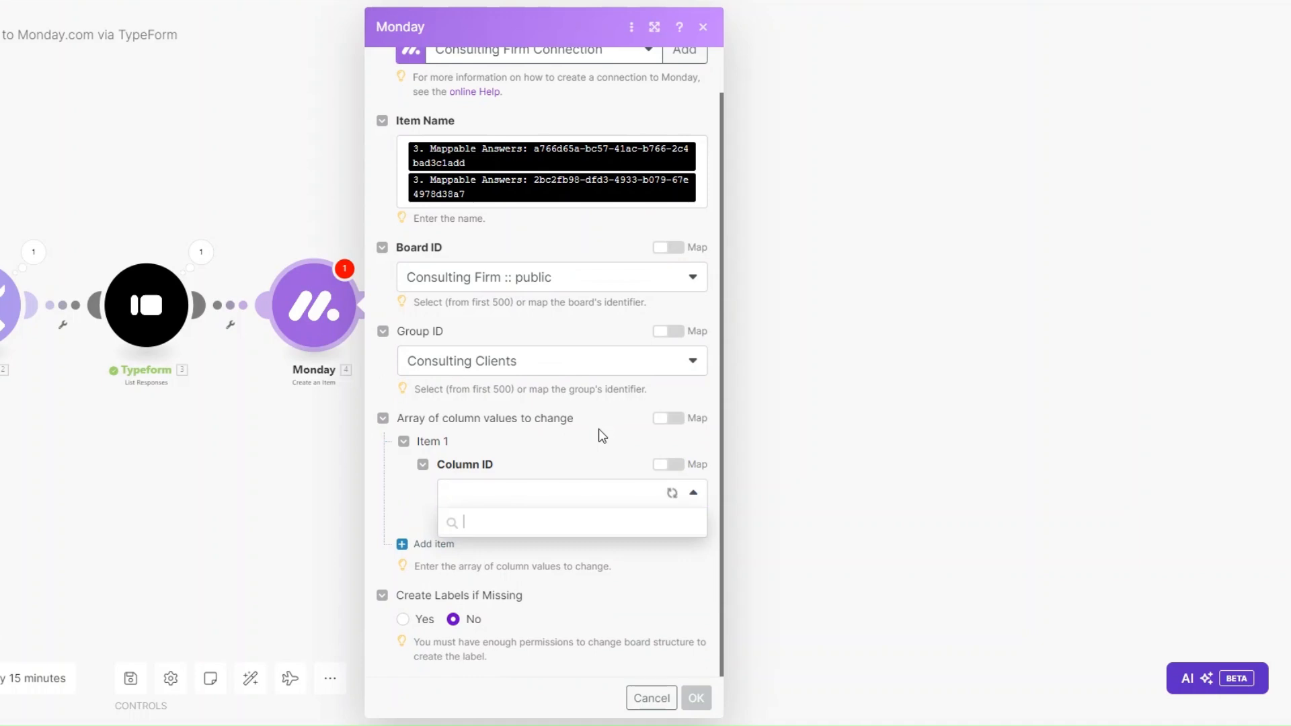
click(536, 367)
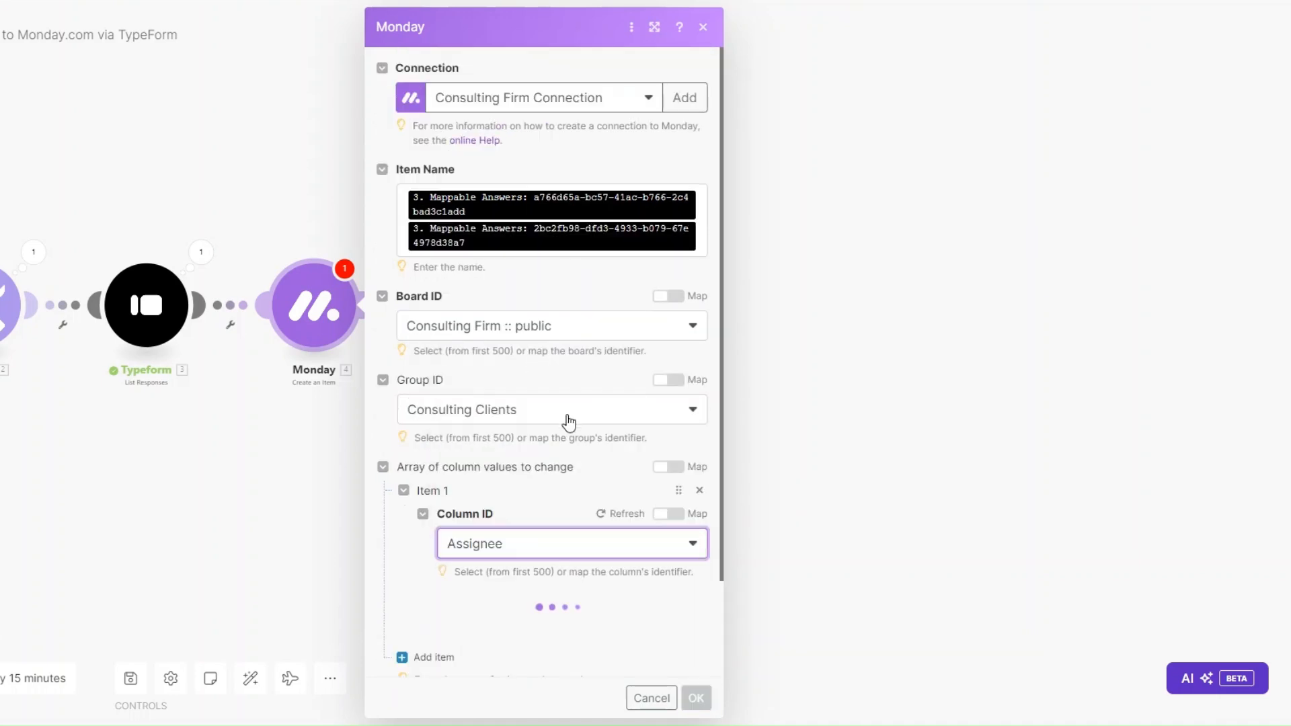
scroll(565, 418, down, 2)
click(505, 534)
scroll(605, 470, down, 2)
click(547, 460)
click(547, 479)
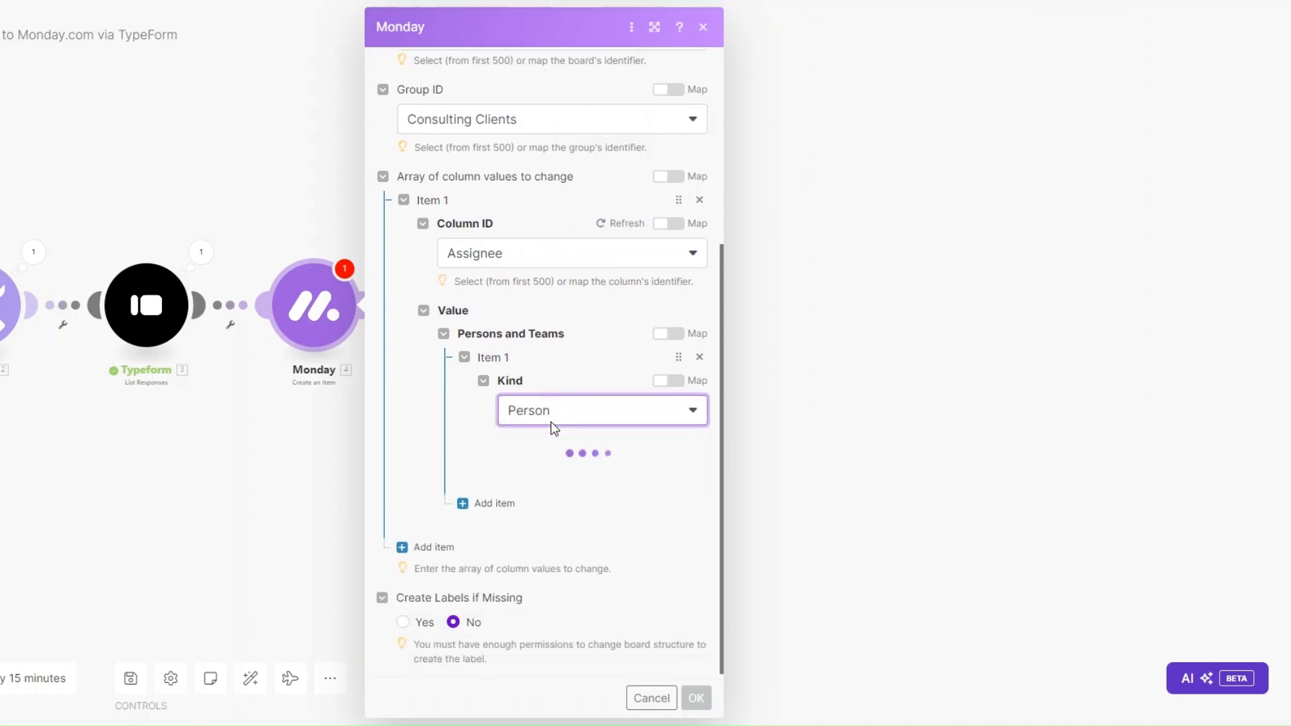
click(513, 477)
click(513, 503)
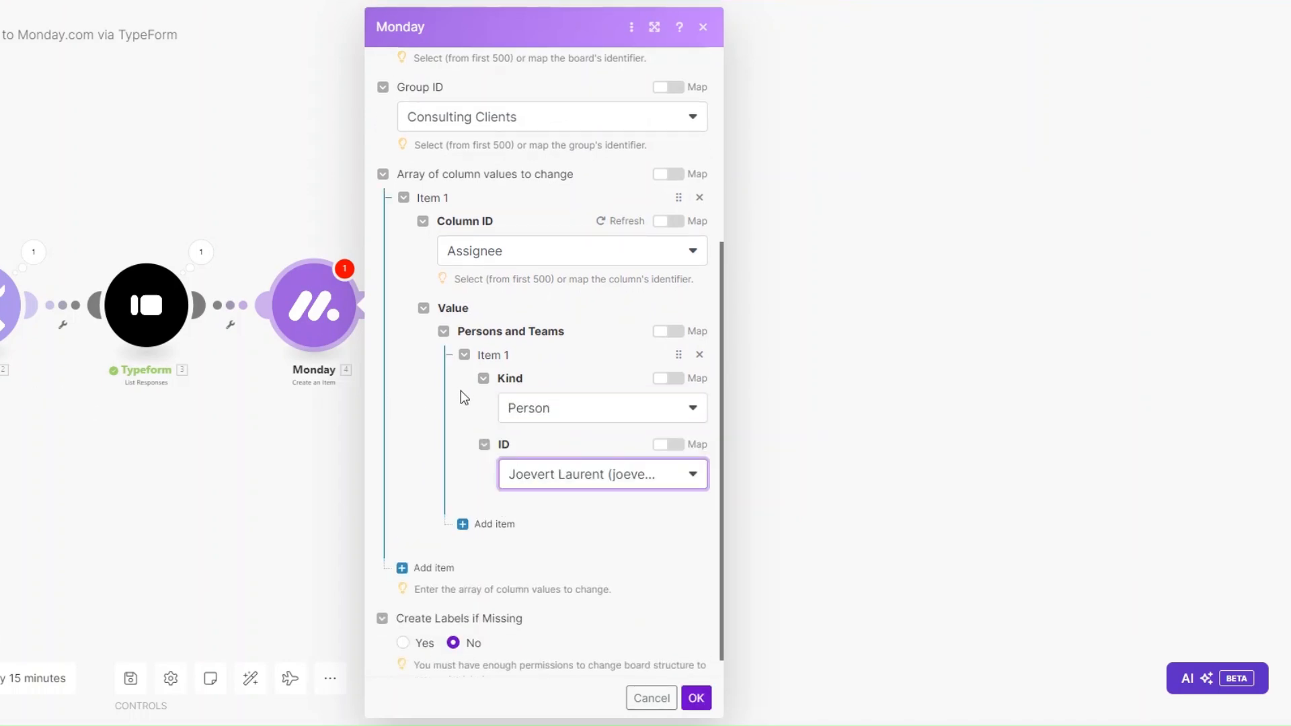
scroll(461, 400, down, 1)
click(427, 545)
scroll(531, 444, down, 2)
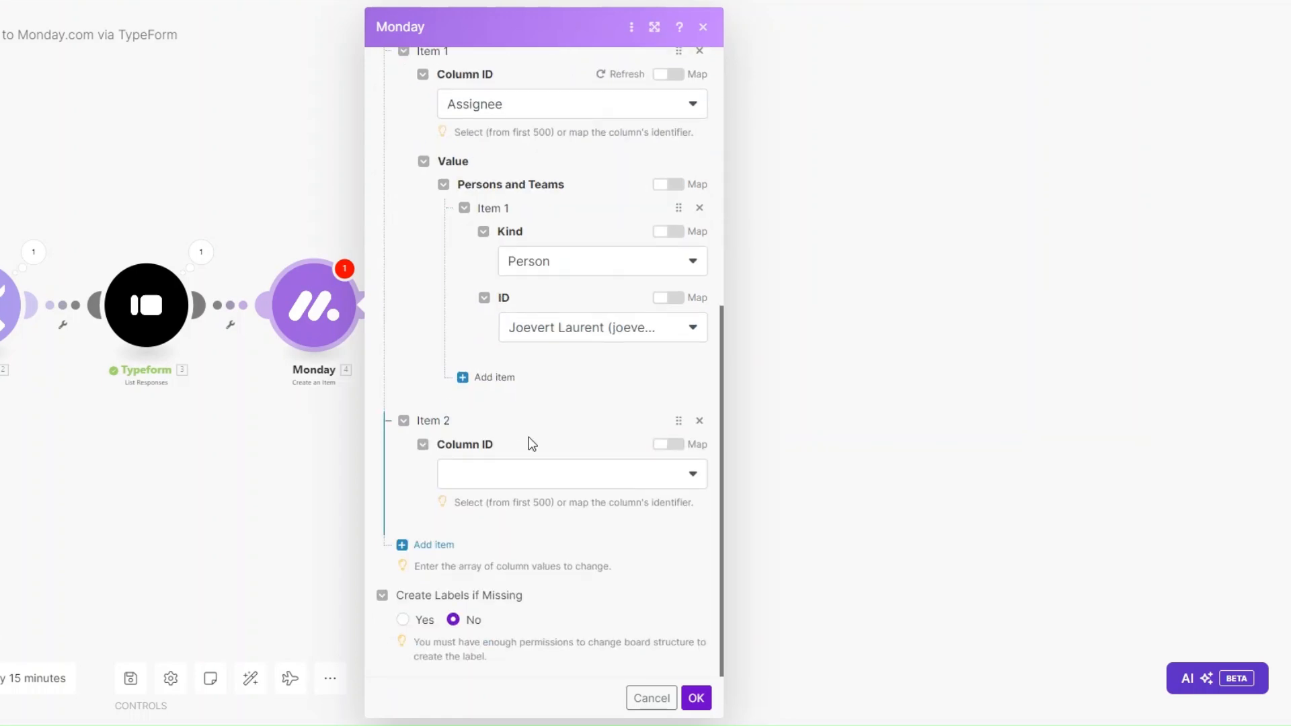
Step: Map Company Name to the company answer and Date Created to the submission time
click(516, 474)
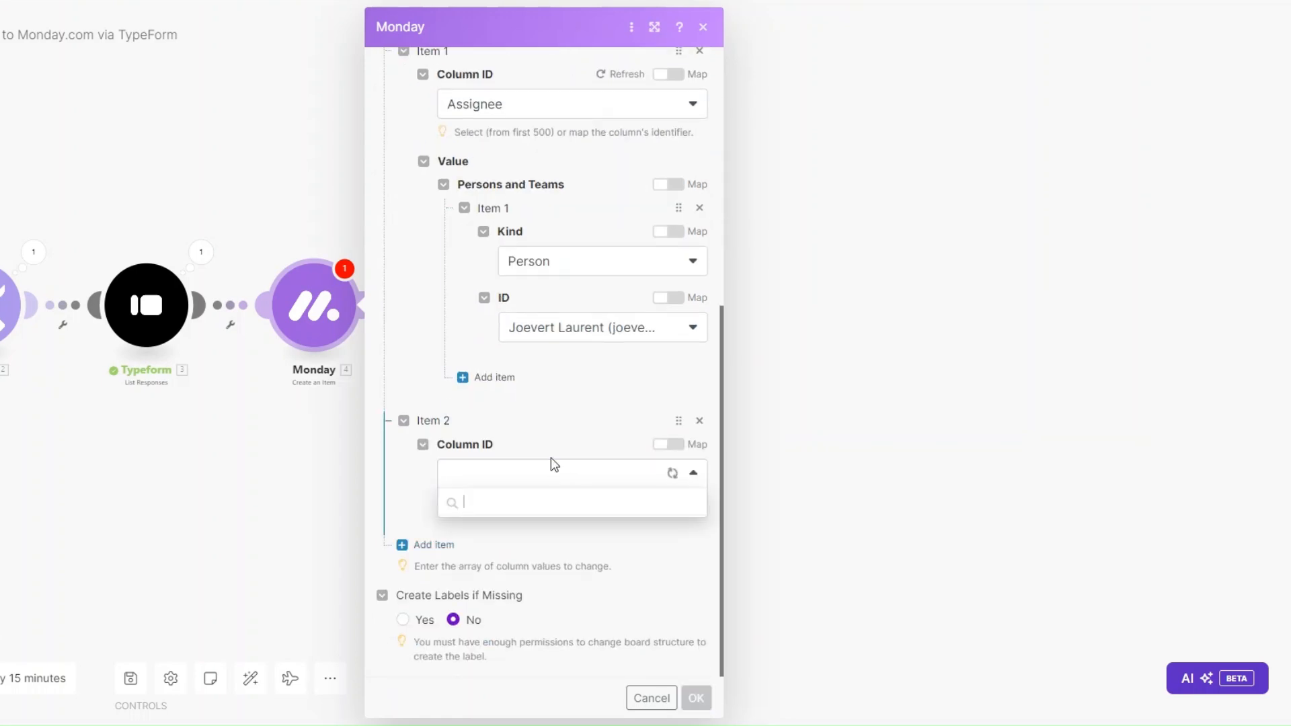
click(520, 538)
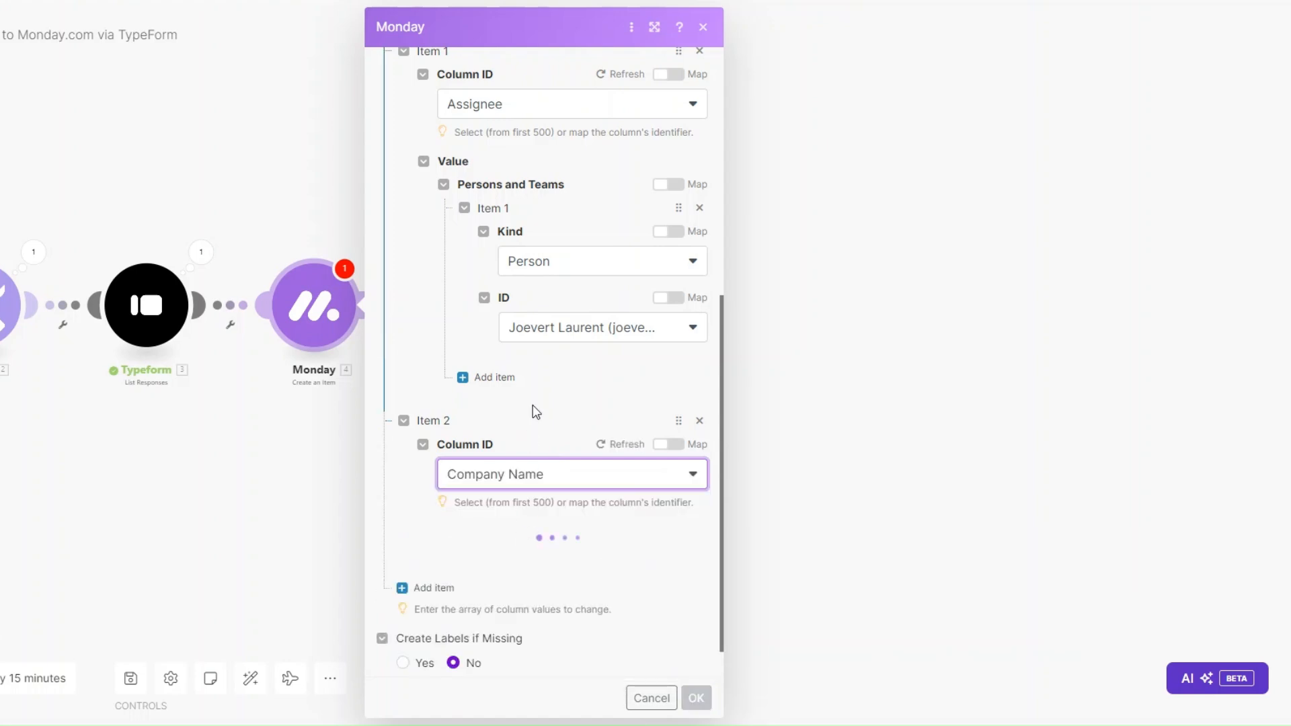
scroll(533, 404, down, 1)
click(492, 521)
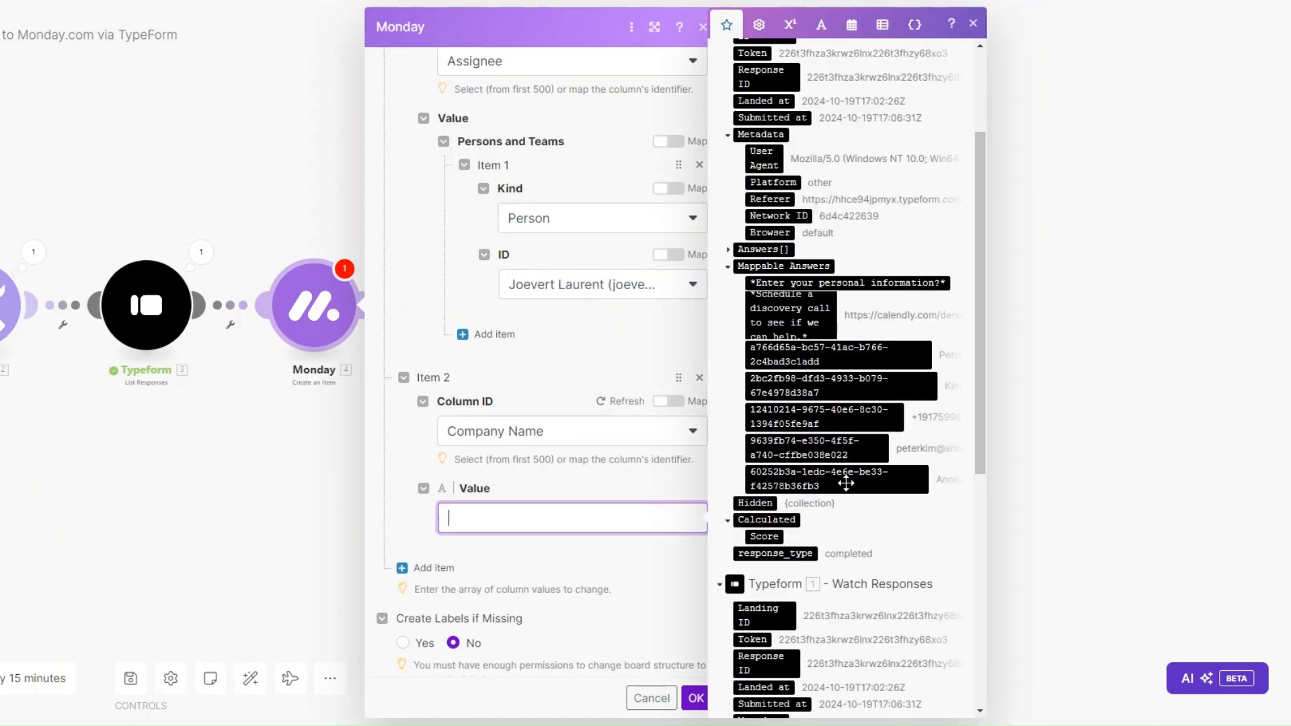
click(815, 487)
scroll(659, 464, down, 1)
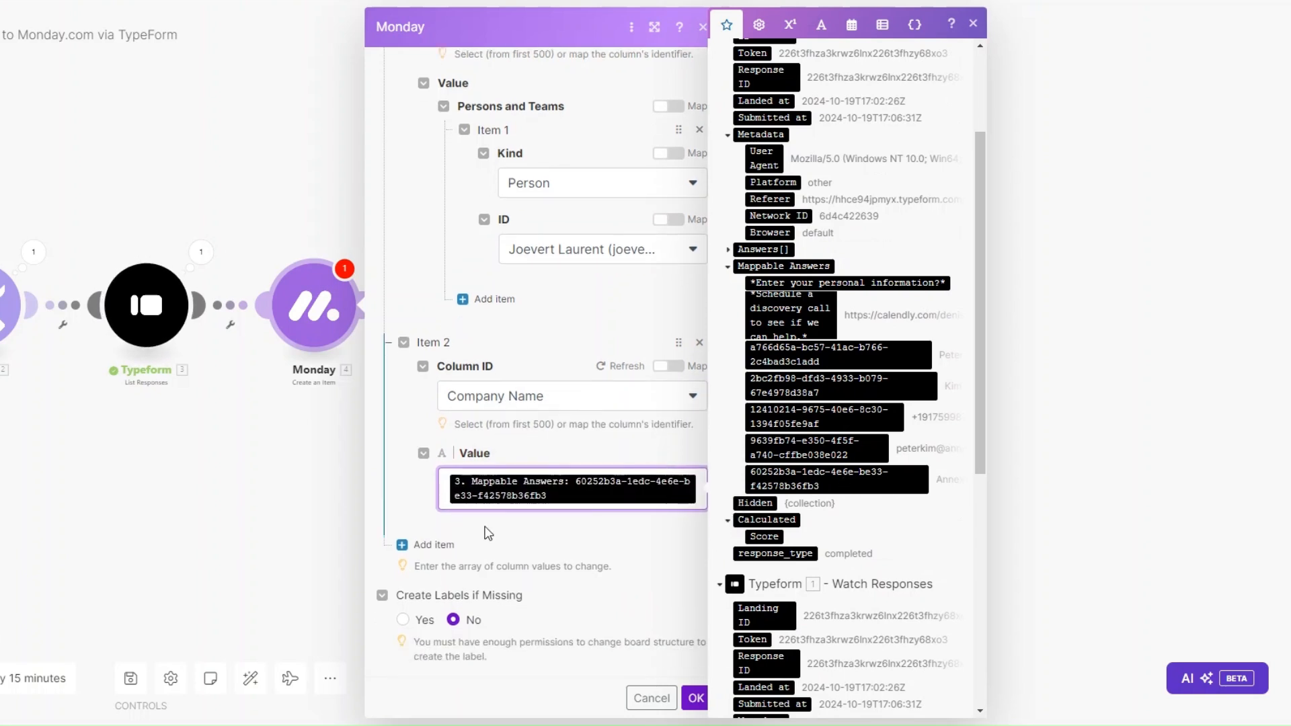
click(447, 546)
click(530, 479)
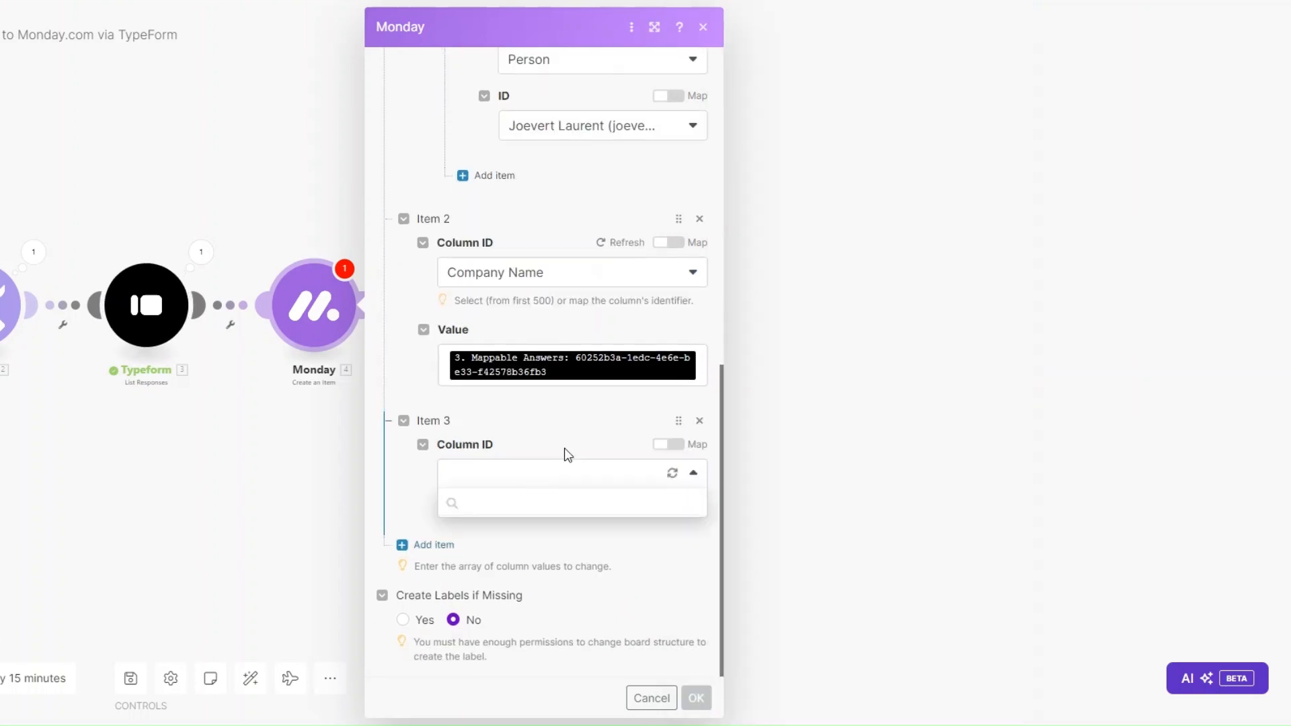
click(509, 558)
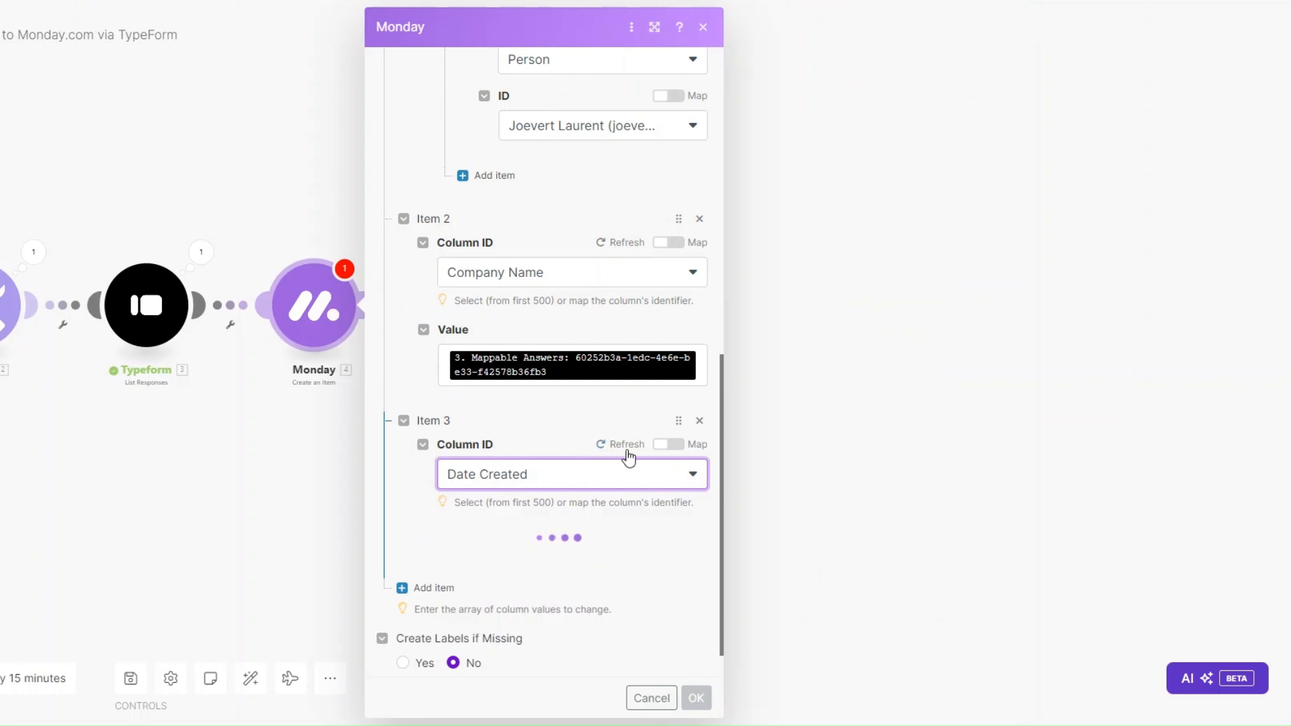
scroll(569, 391, down, 3)
click(569, 391)
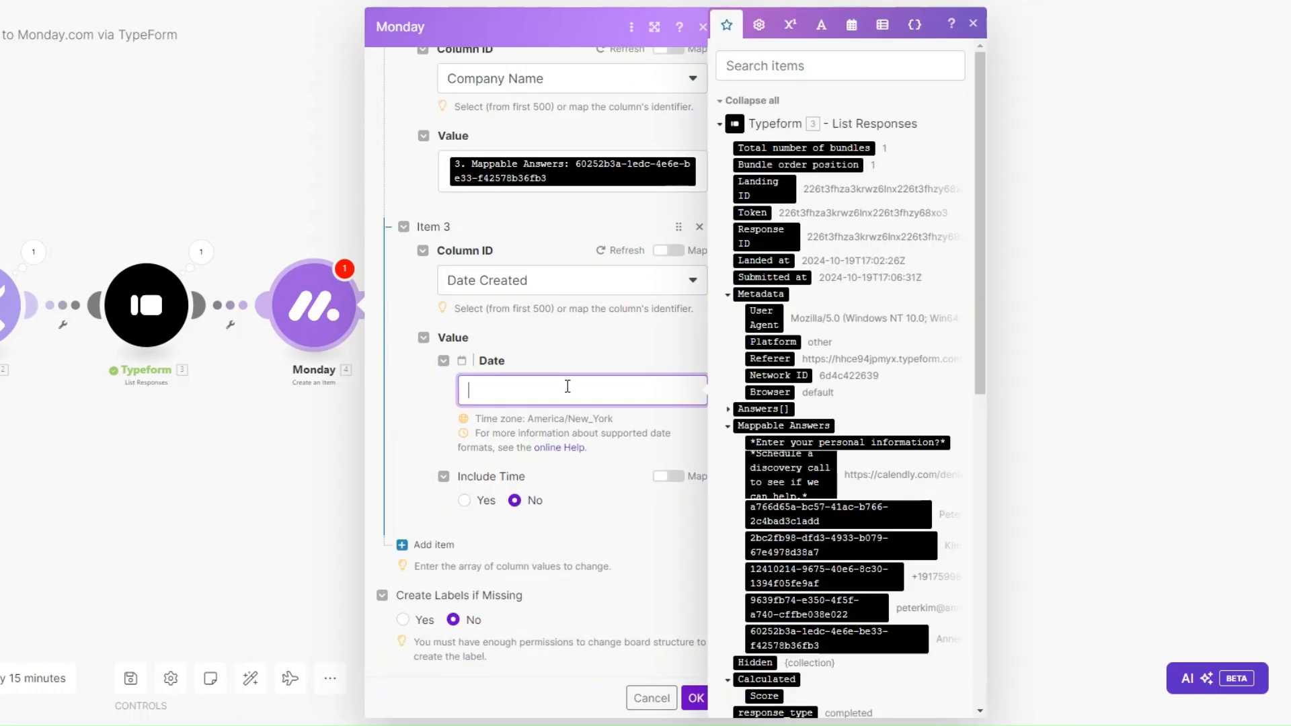
click(756, 277)
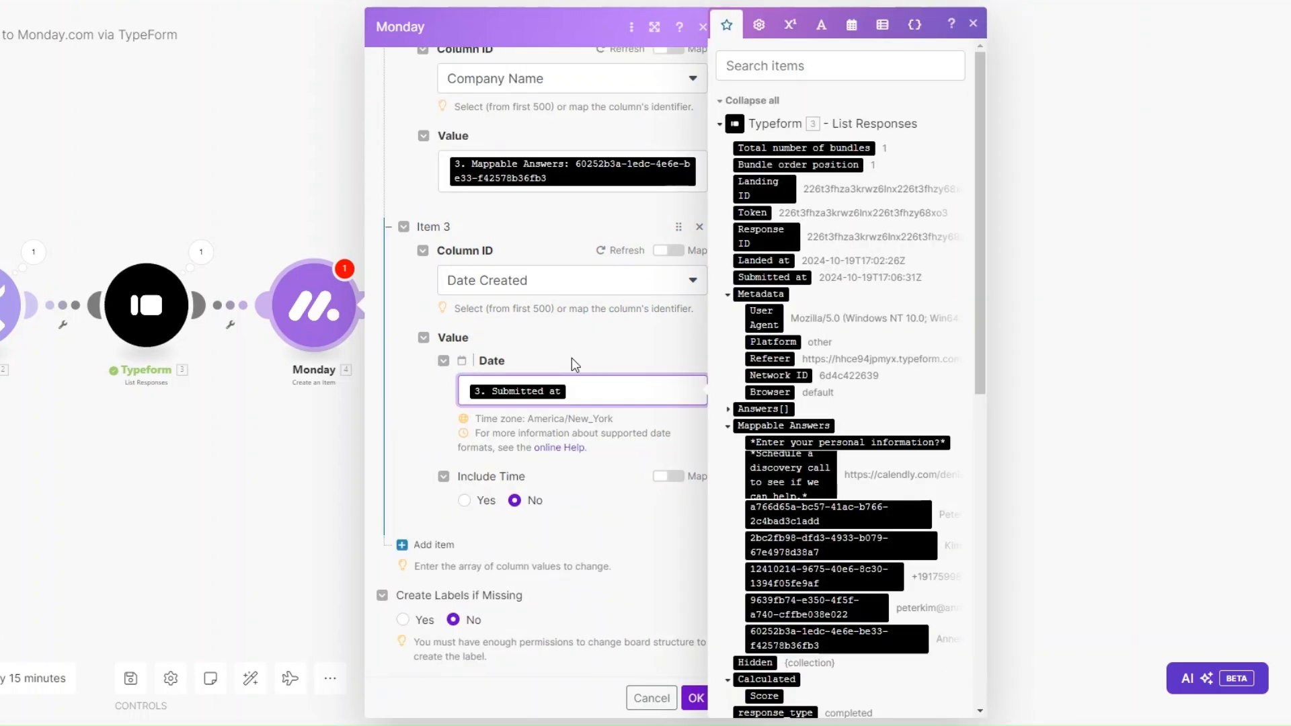
Step: Add an Email column with the email answer mapped into both Email and Text
click(434, 545)
scroll(544, 464, down, 2)
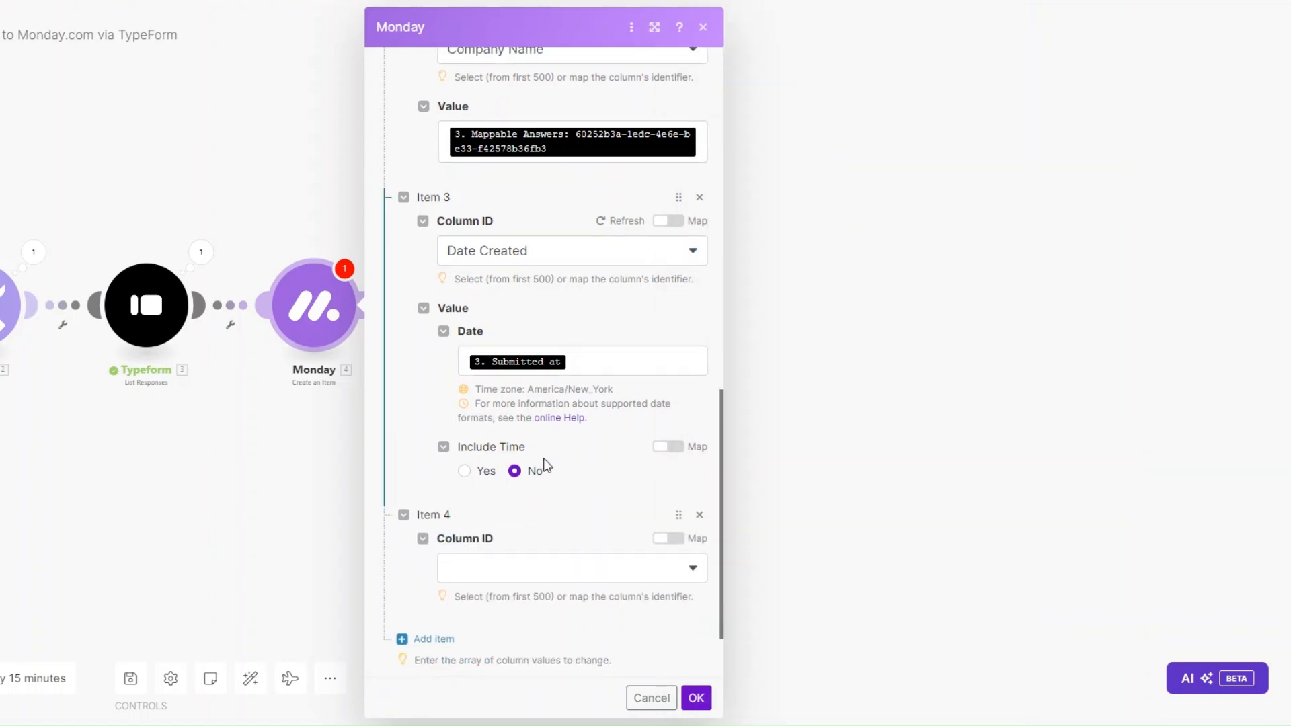
click(533, 480)
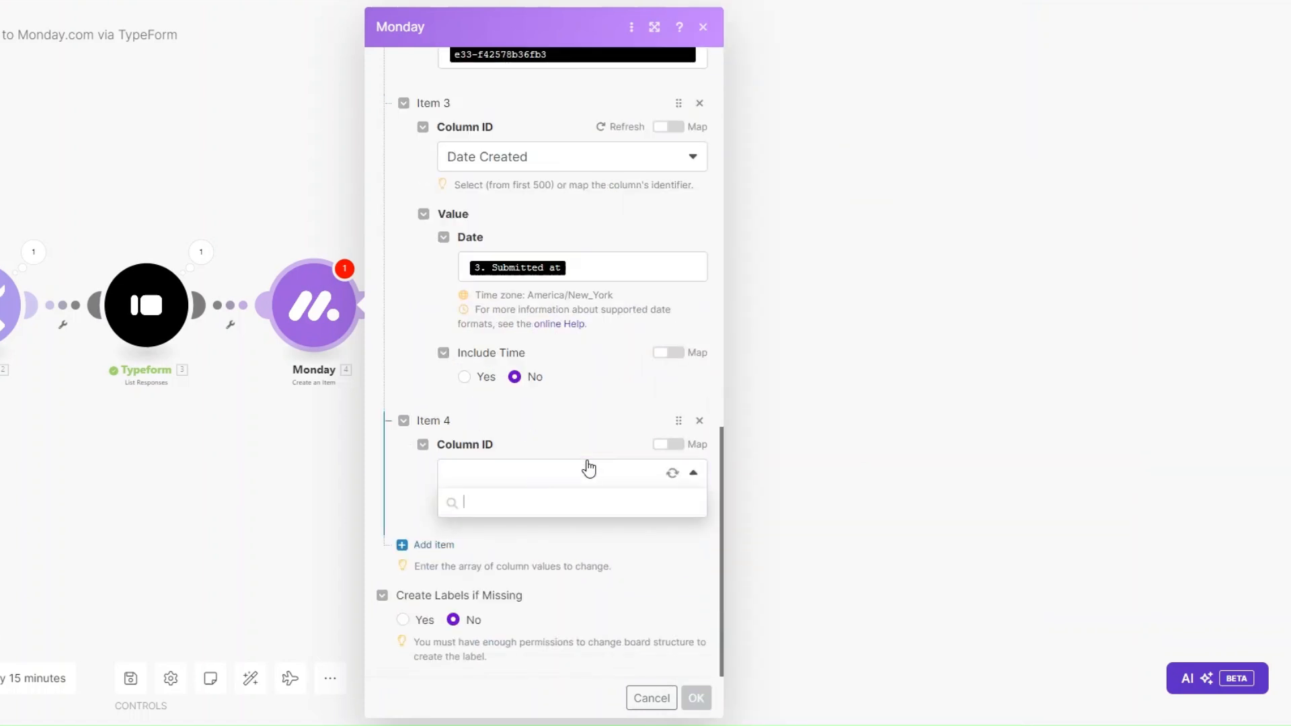
click(522, 590)
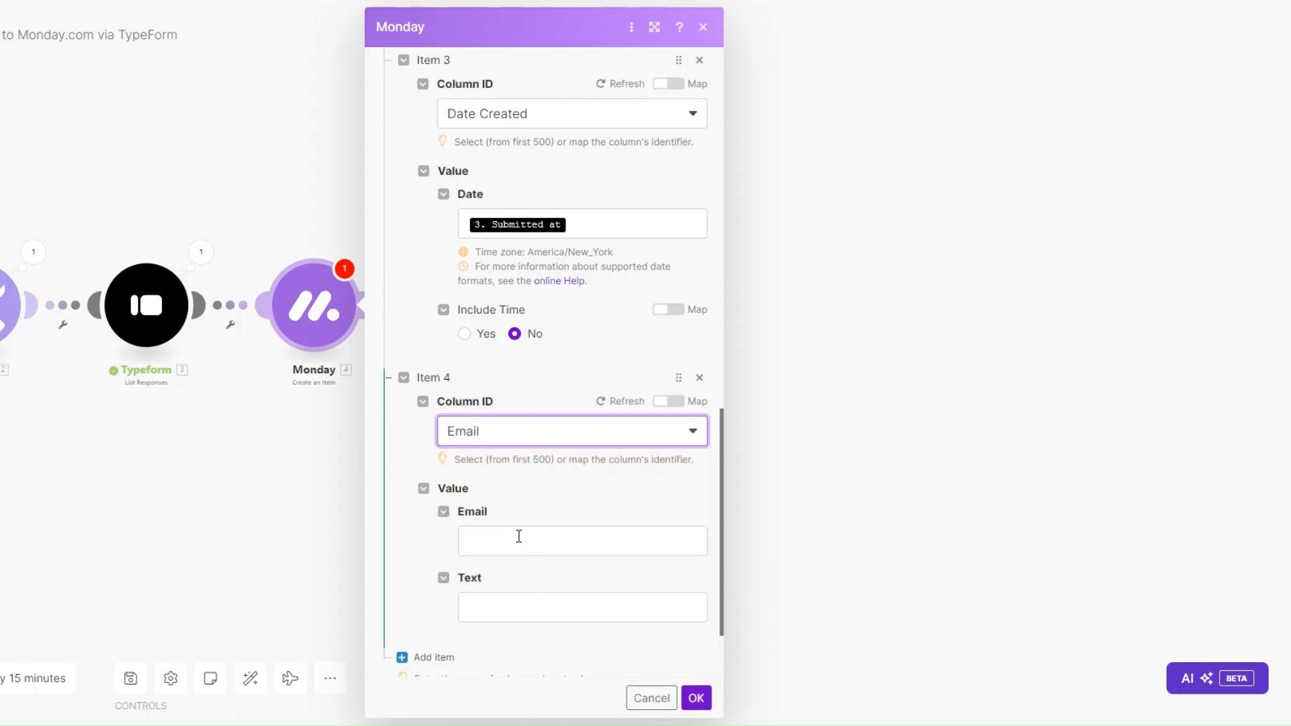
click(518, 538)
scroll(519, 546, down, 2)
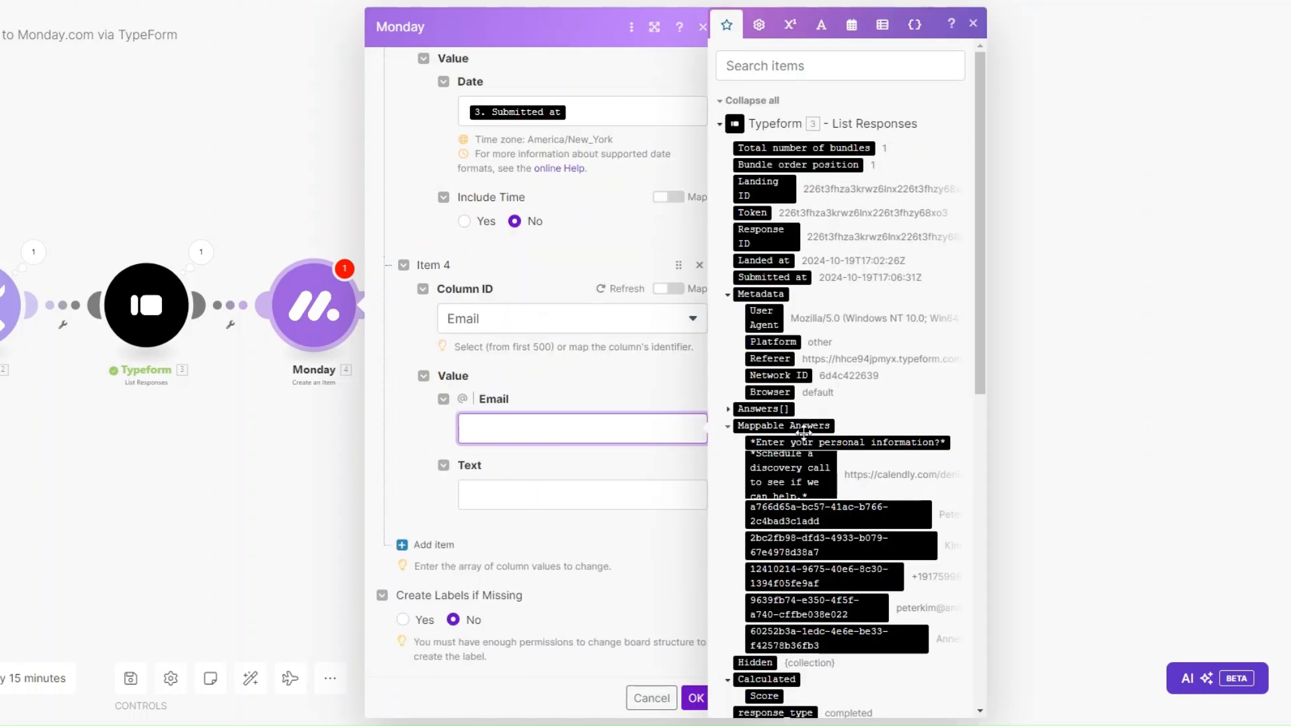
scroll(840, 350, down, 4)
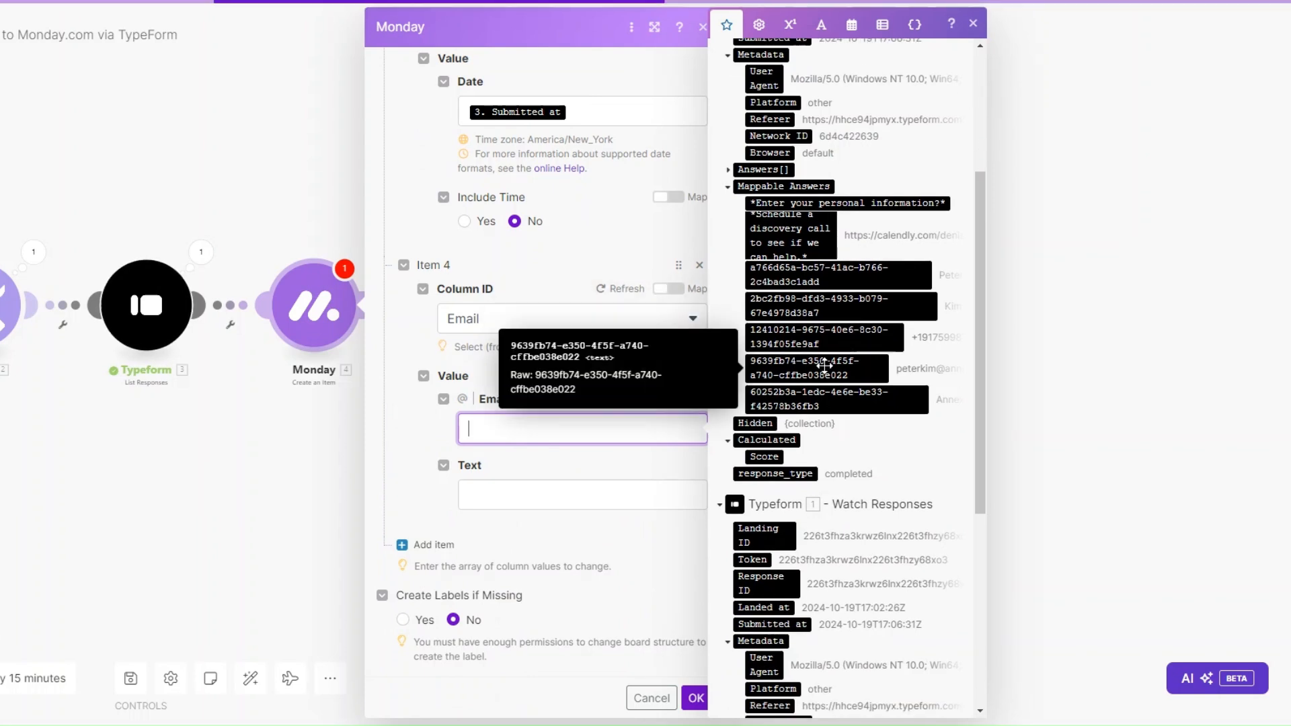
click(816, 368)
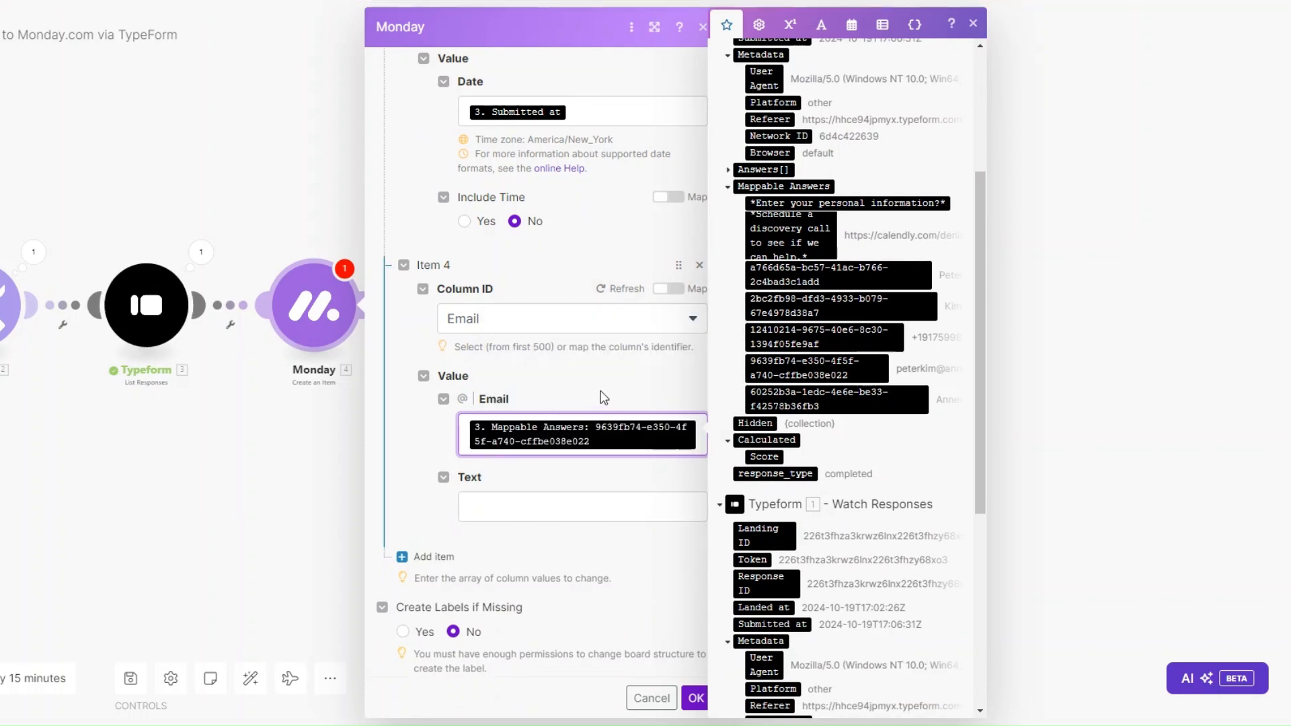
click(522, 495)
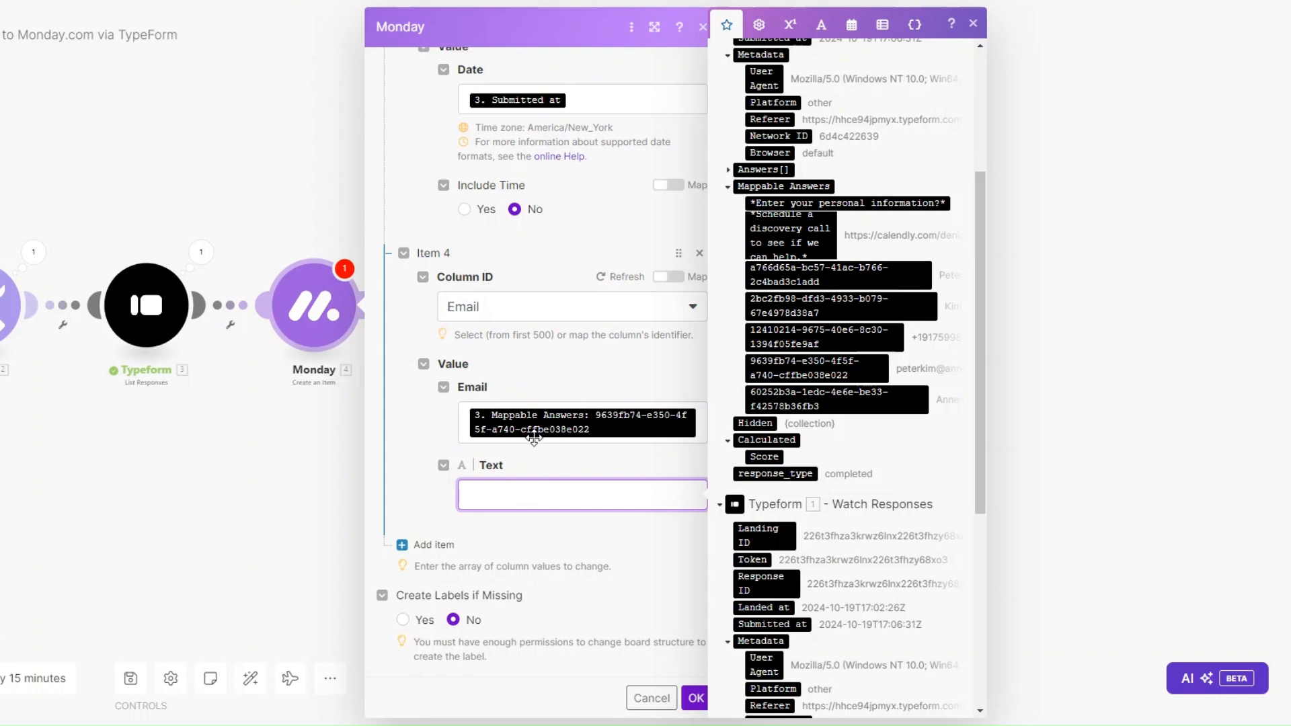
click(827, 369)
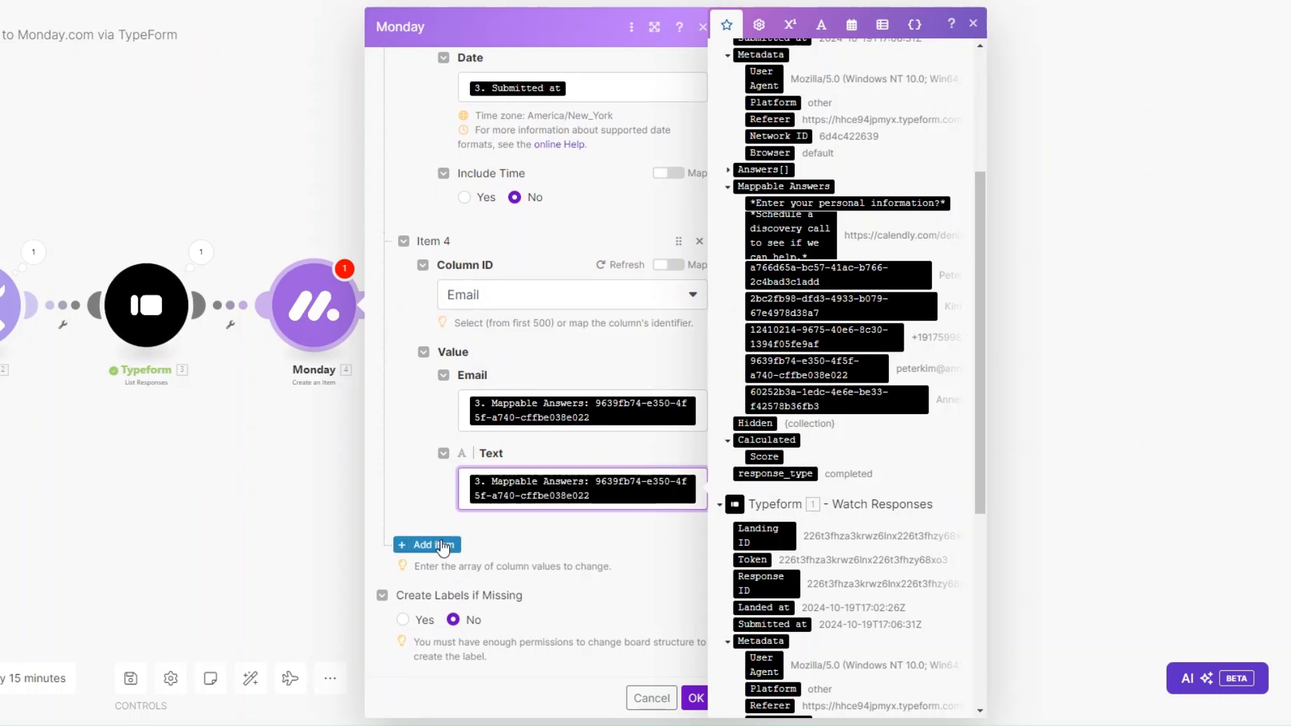
Step: Map First Name and Last Name columns to the name answers, then add a seventh column entry
click(442, 546)
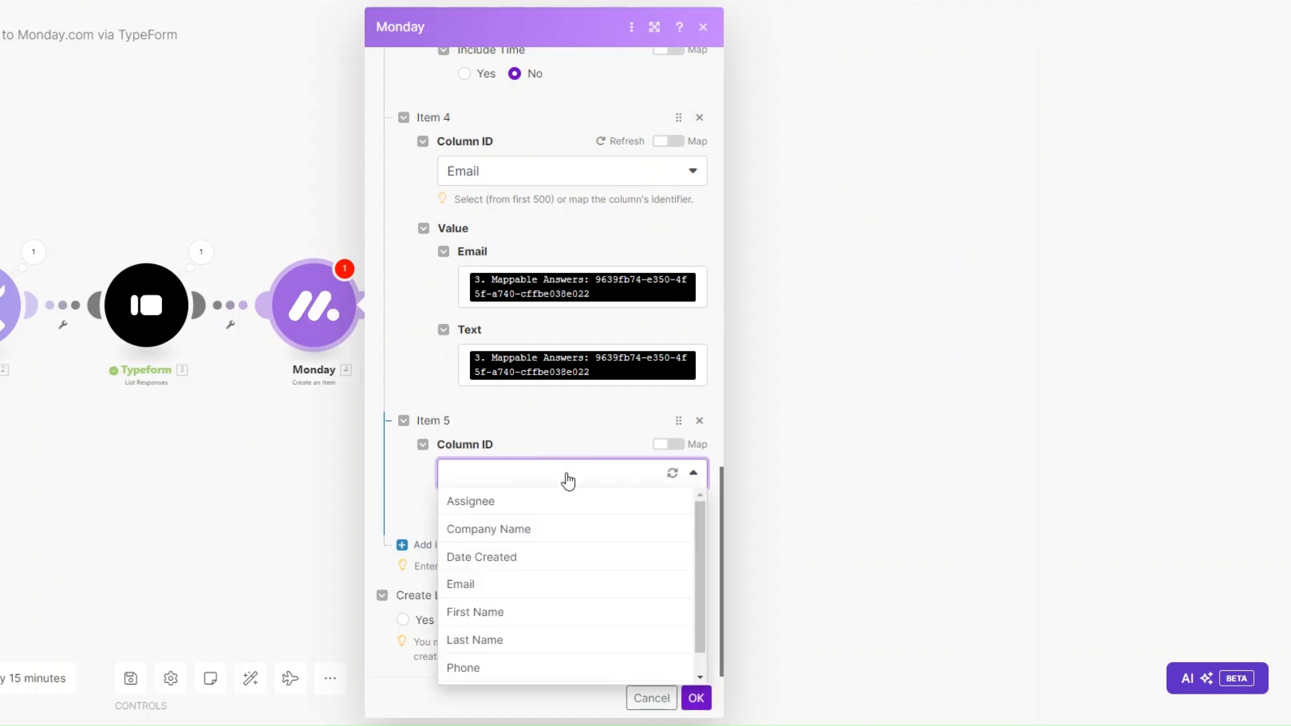
click(530, 613)
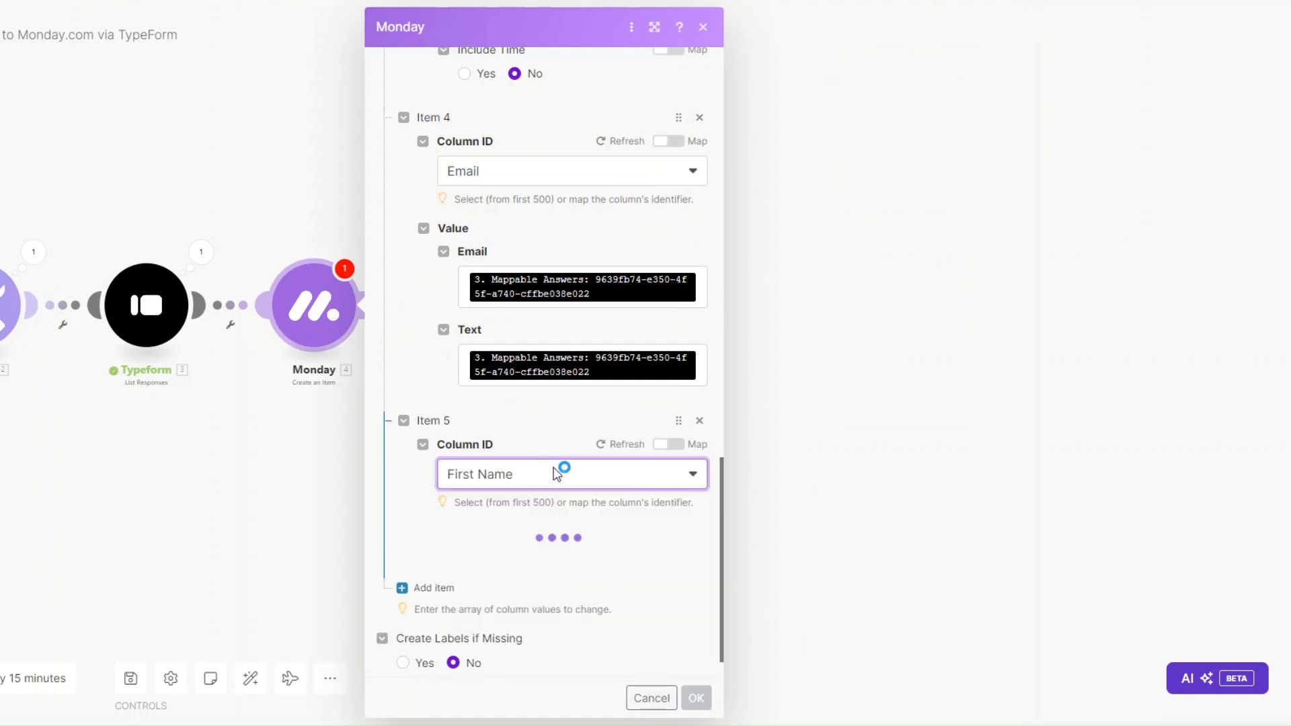
scroll(556, 476, down, 2)
click(542, 495)
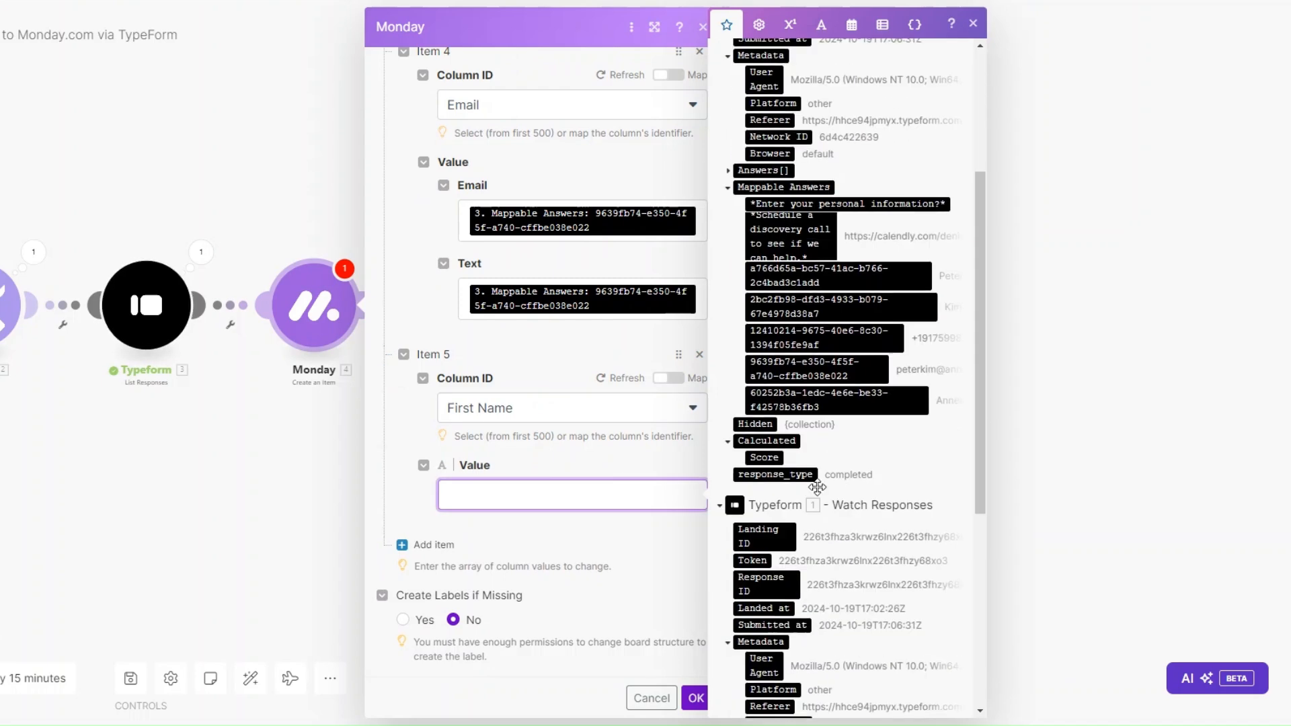
click(834, 278)
scroll(550, 522, down, 1)
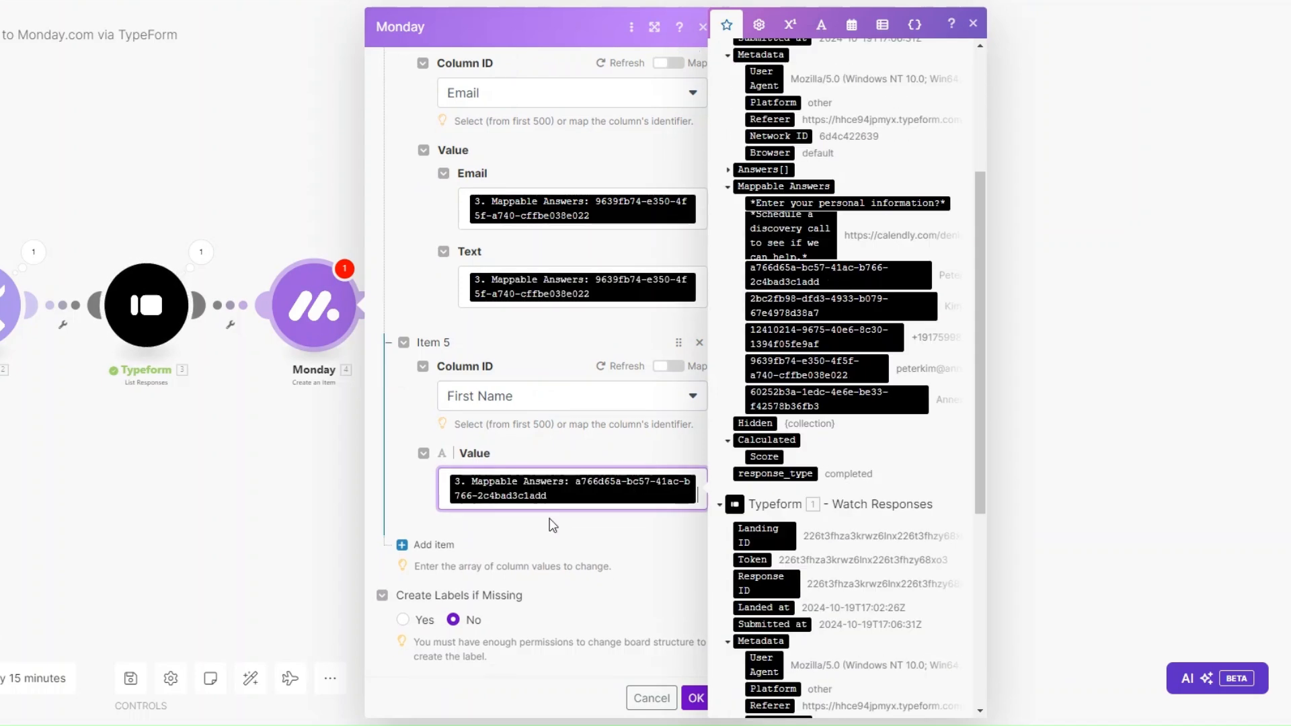
click(424, 543)
scroll(573, 528, down, 2)
click(527, 477)
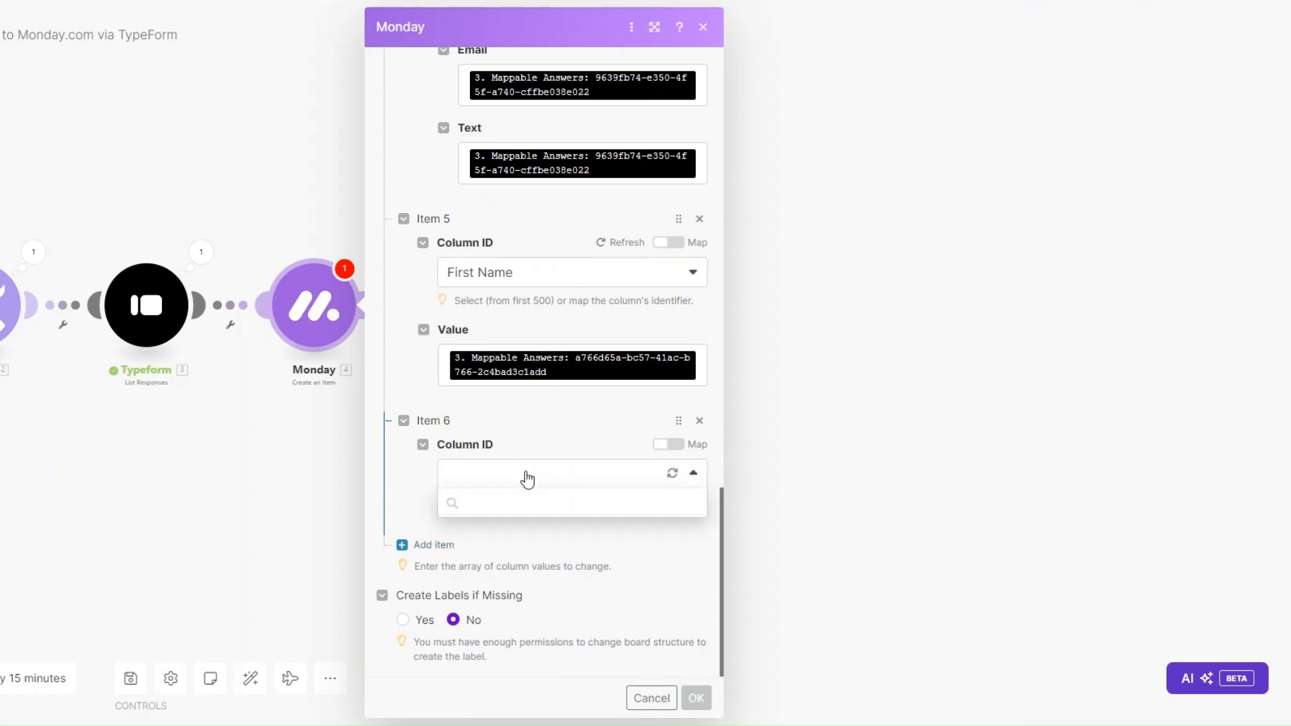
click(490, 636)
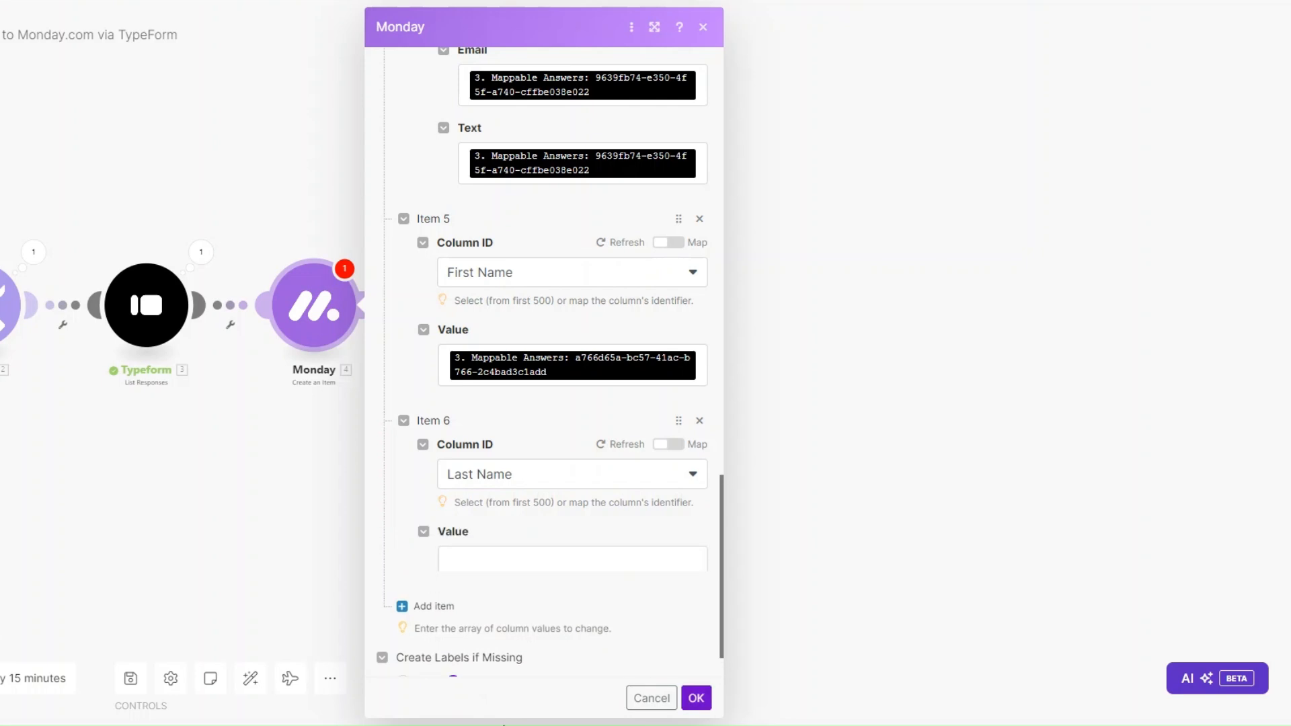
click(502, 565)
scroll(841, 470, down, 4)
drag(841, 305, 538, 562)
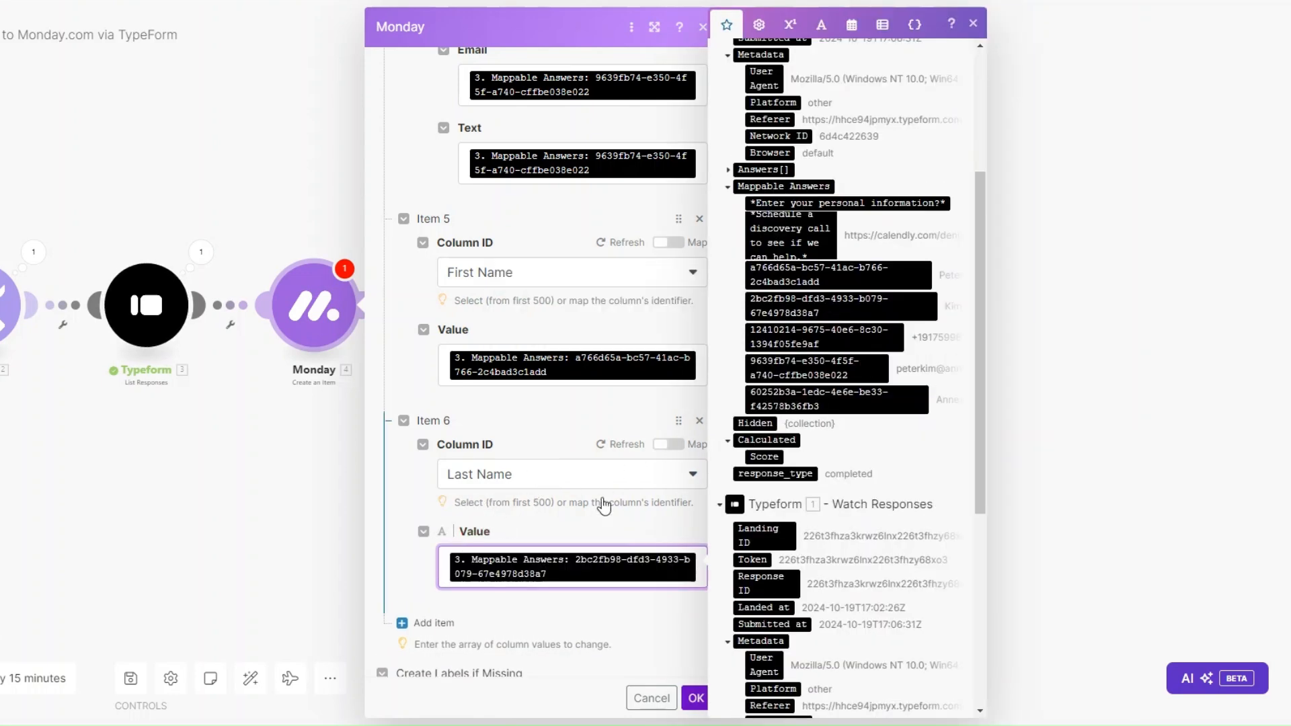
click(431, 622)
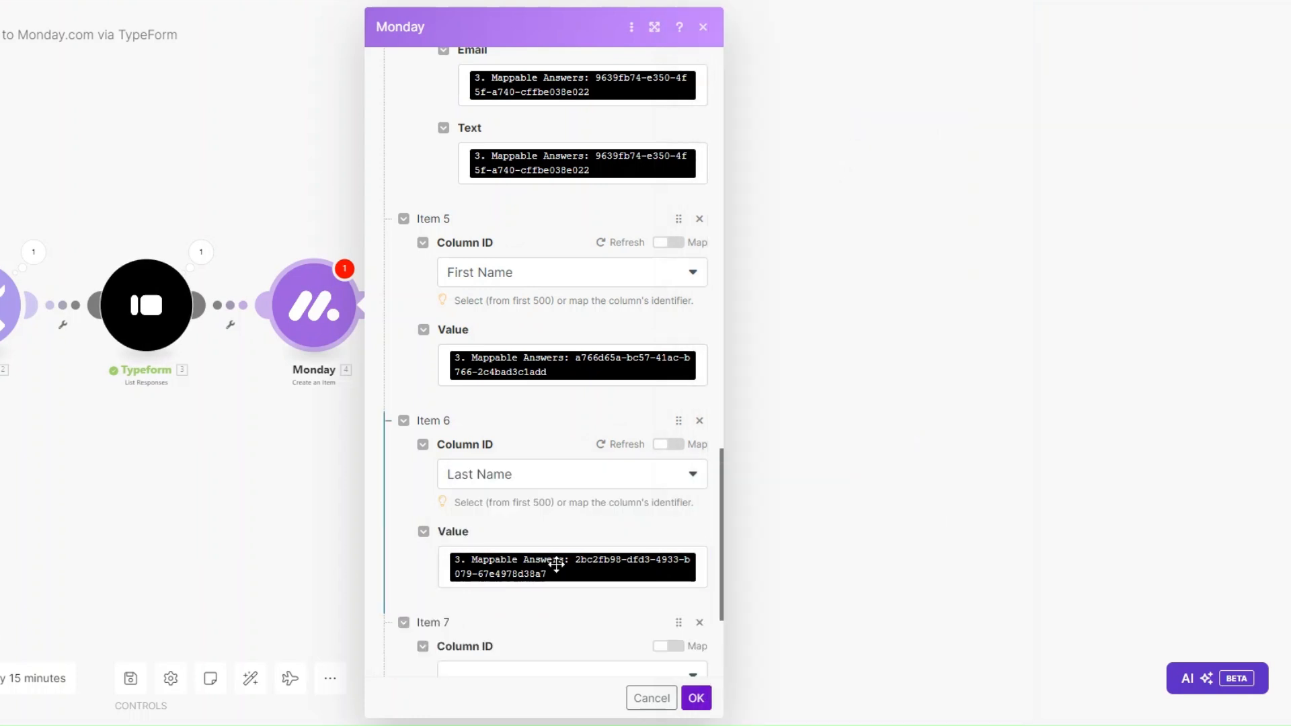
scroll(557, 565, down, 3)
Step: Set Item 7 to the Phone column, mapped to the form's phone answer with country code US
click(474, 485)
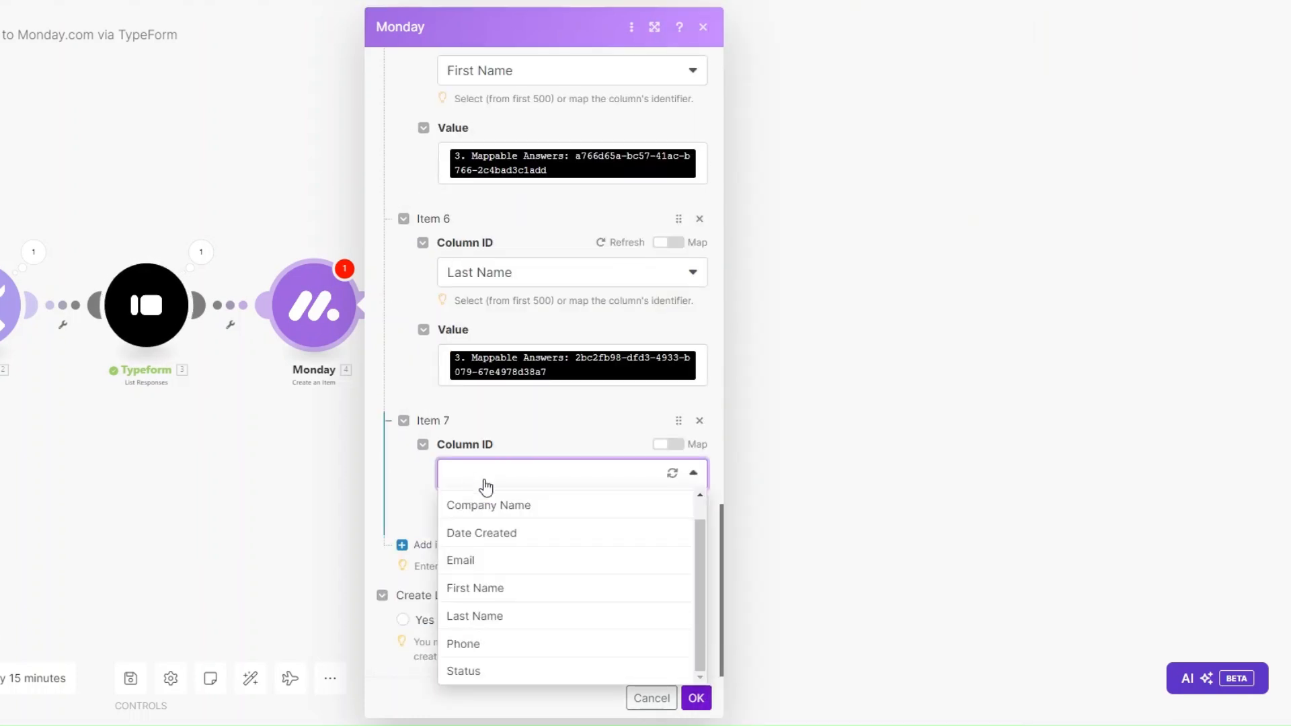
click(498, 644)
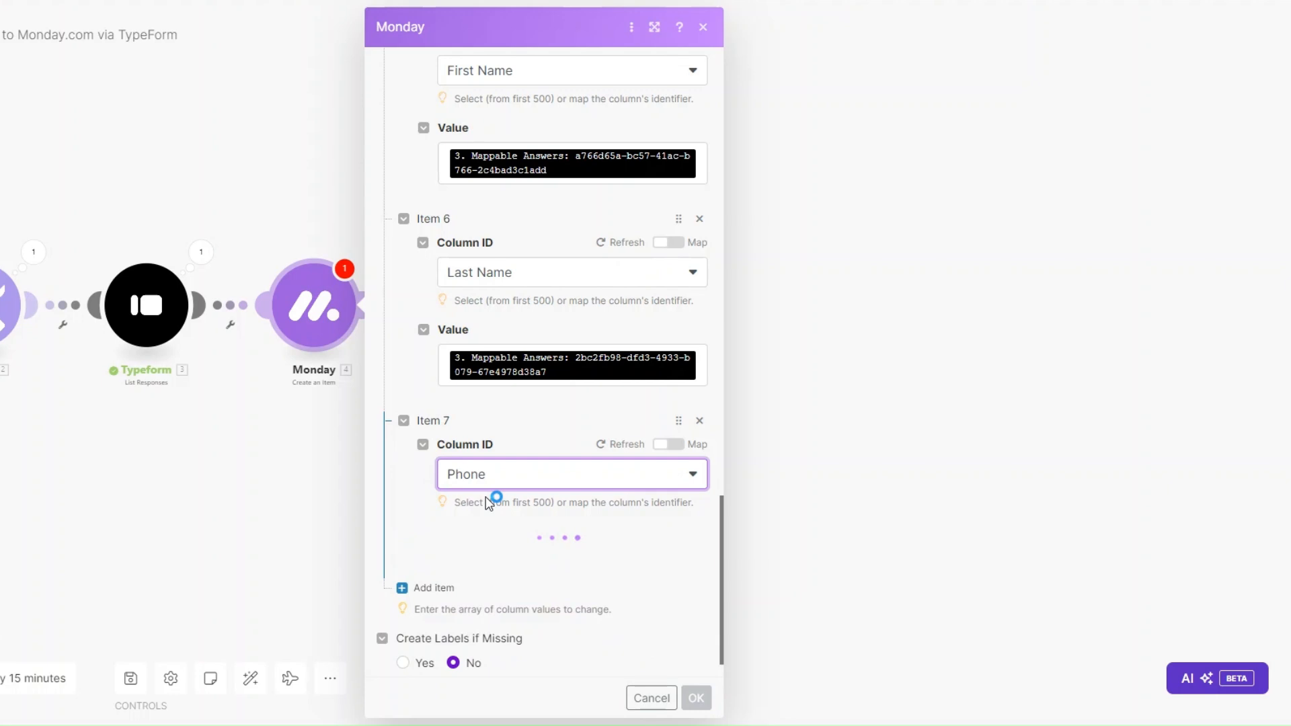
scroll(486, 559, down, 2)
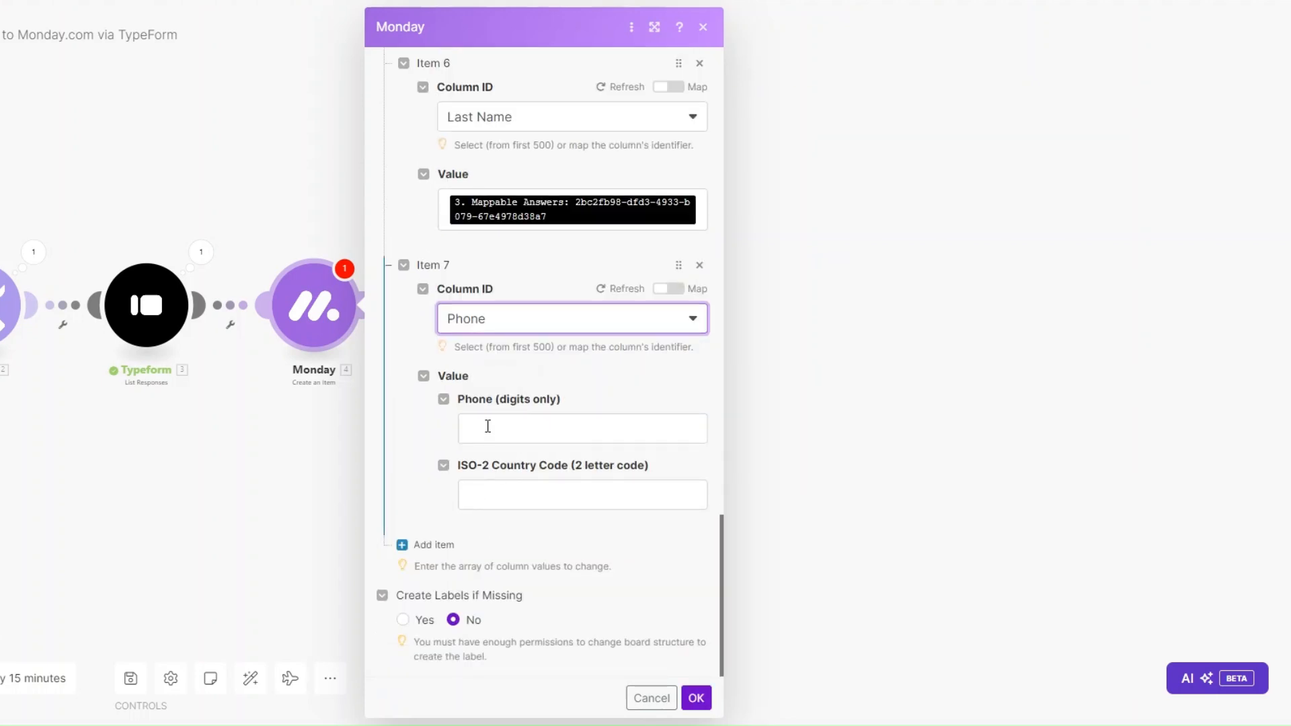
click(489, 427)
scroll(926, 508, down, 3)
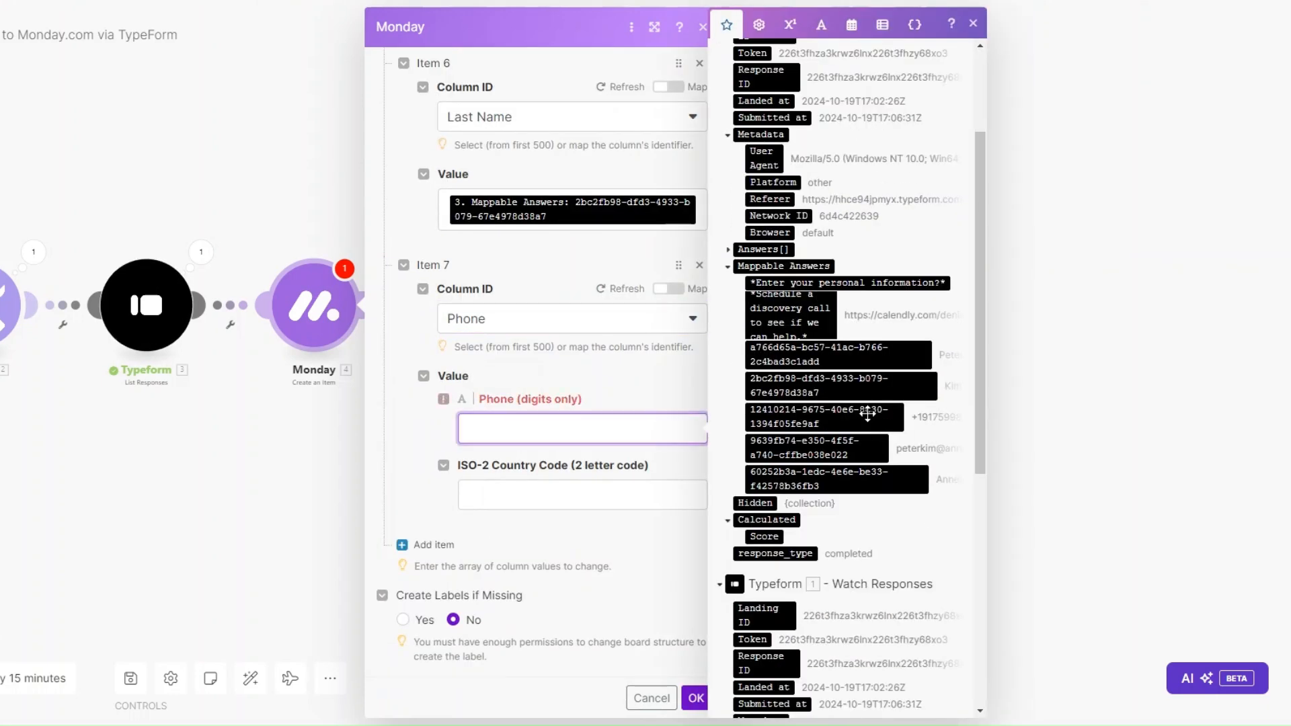
click(861, 413)
click(490, 505)
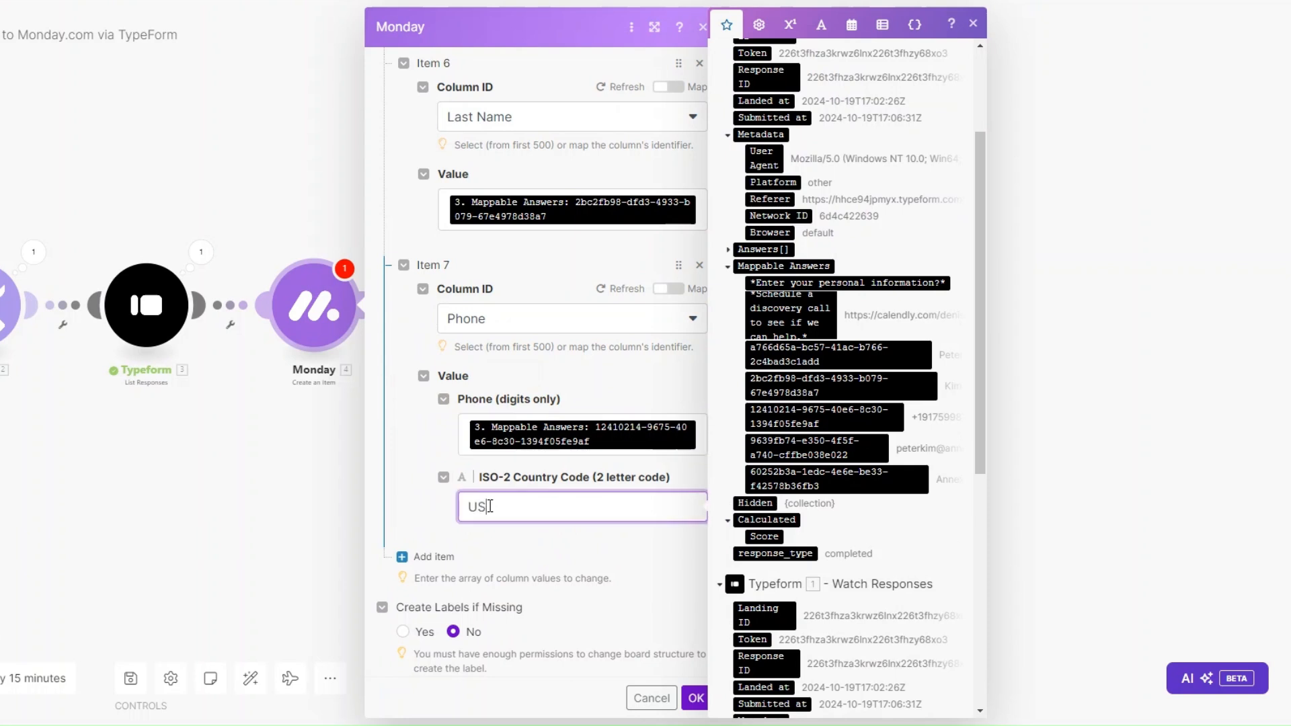
click(429, 504)
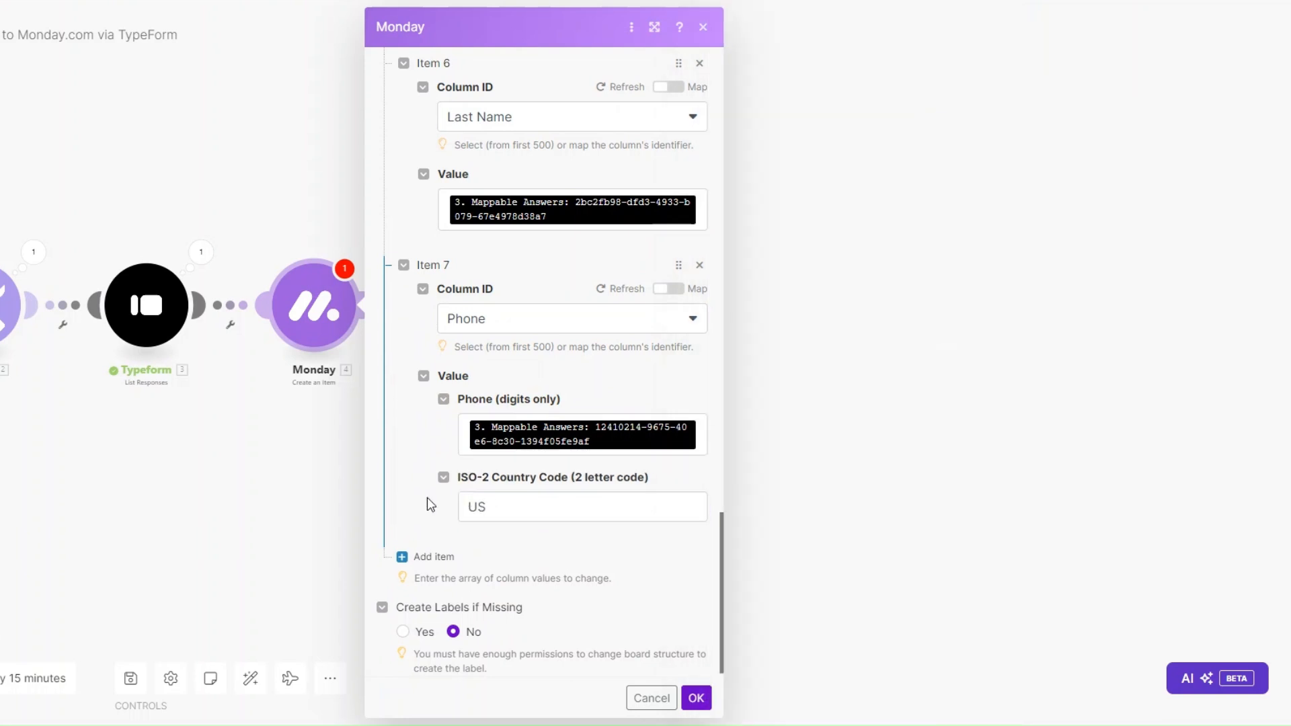
Step: Add Item 8 as the Status column with label INTAKE and save the Monday module
click(435, 546)
click(518, 476)
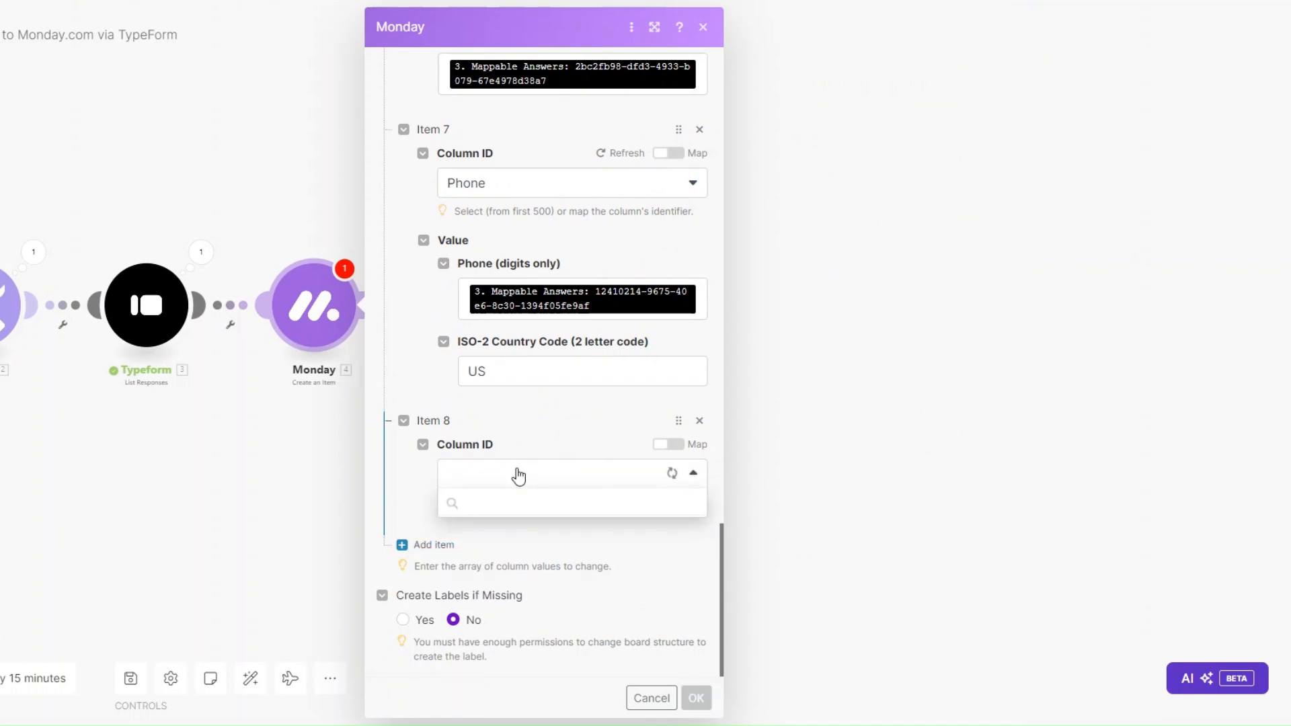
scroll(522, 538, down, 1)
click(519, 676)
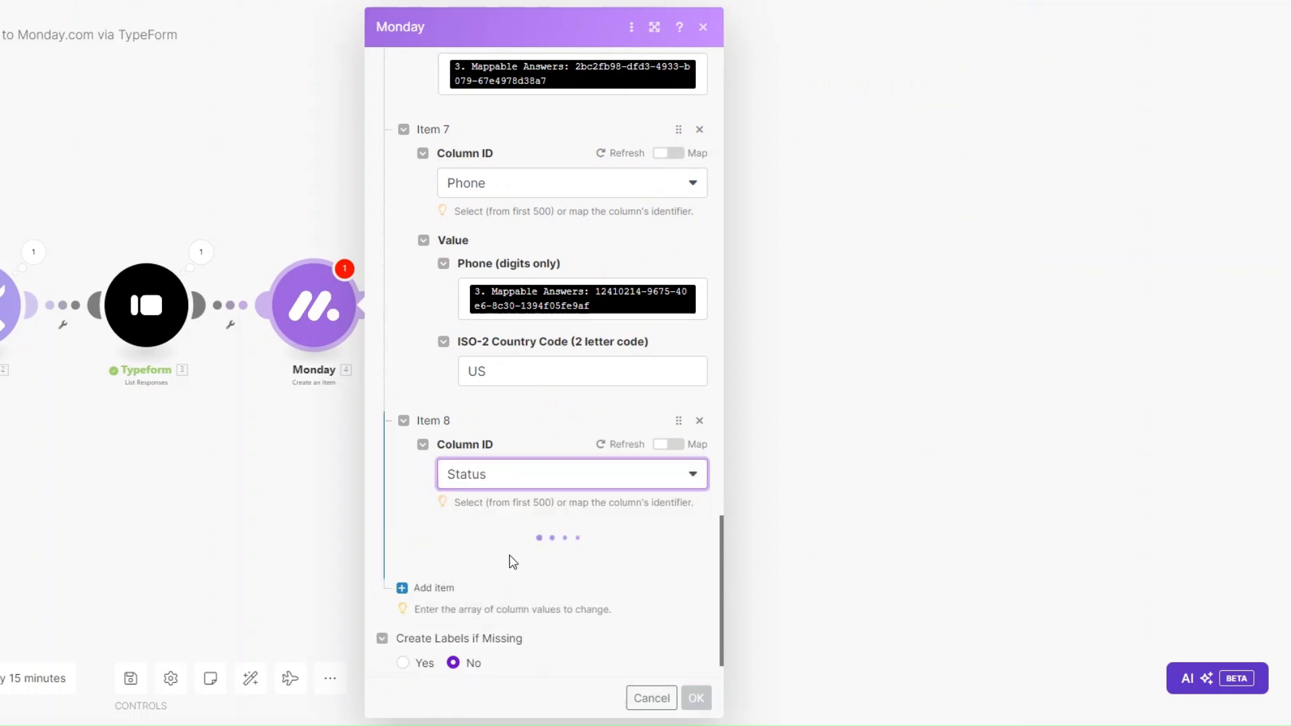
scroll(501, 536, down, 1)
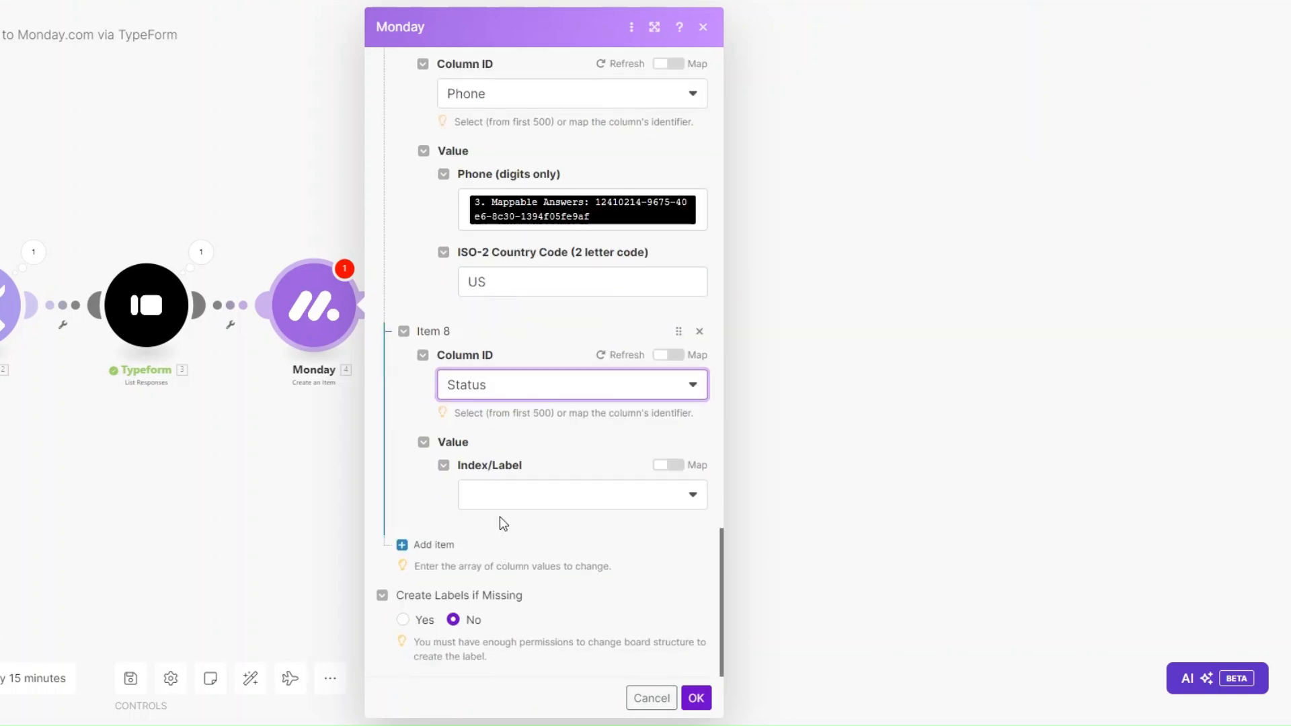
click(499, 493)
click(495, 552)
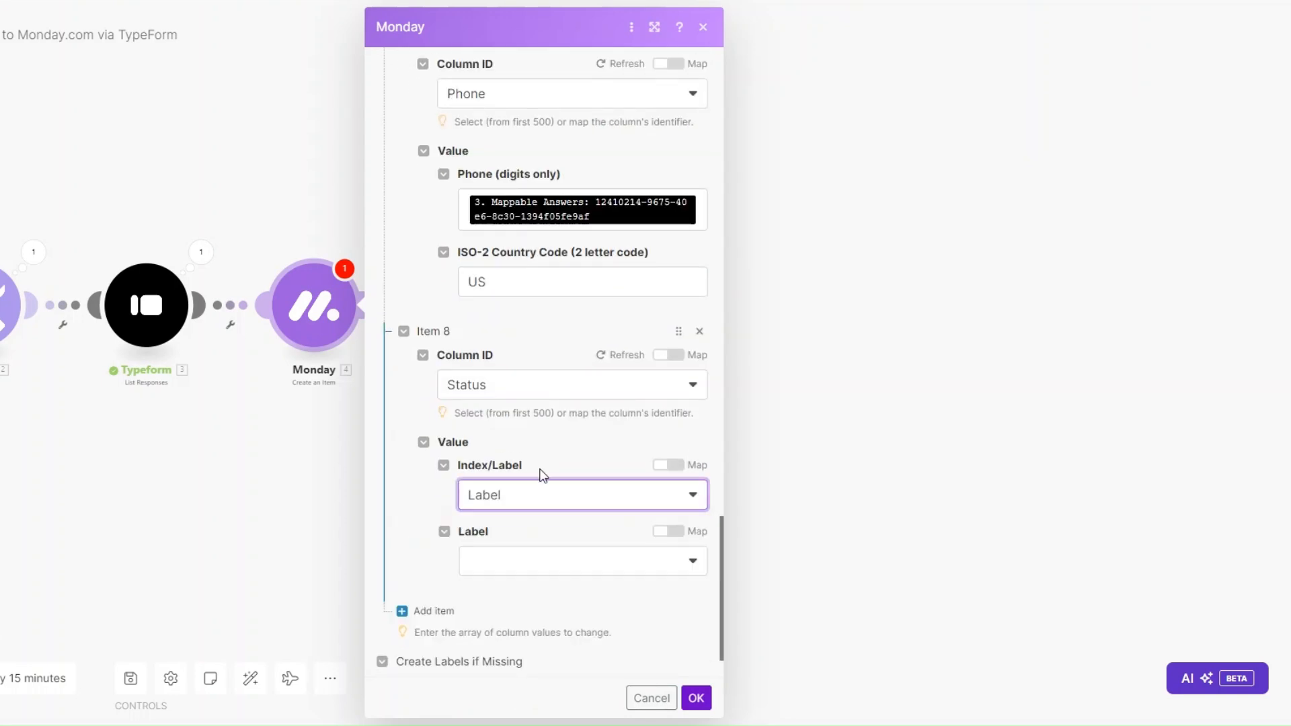
scroll(542, 474, down, 1)
click(522, 504)
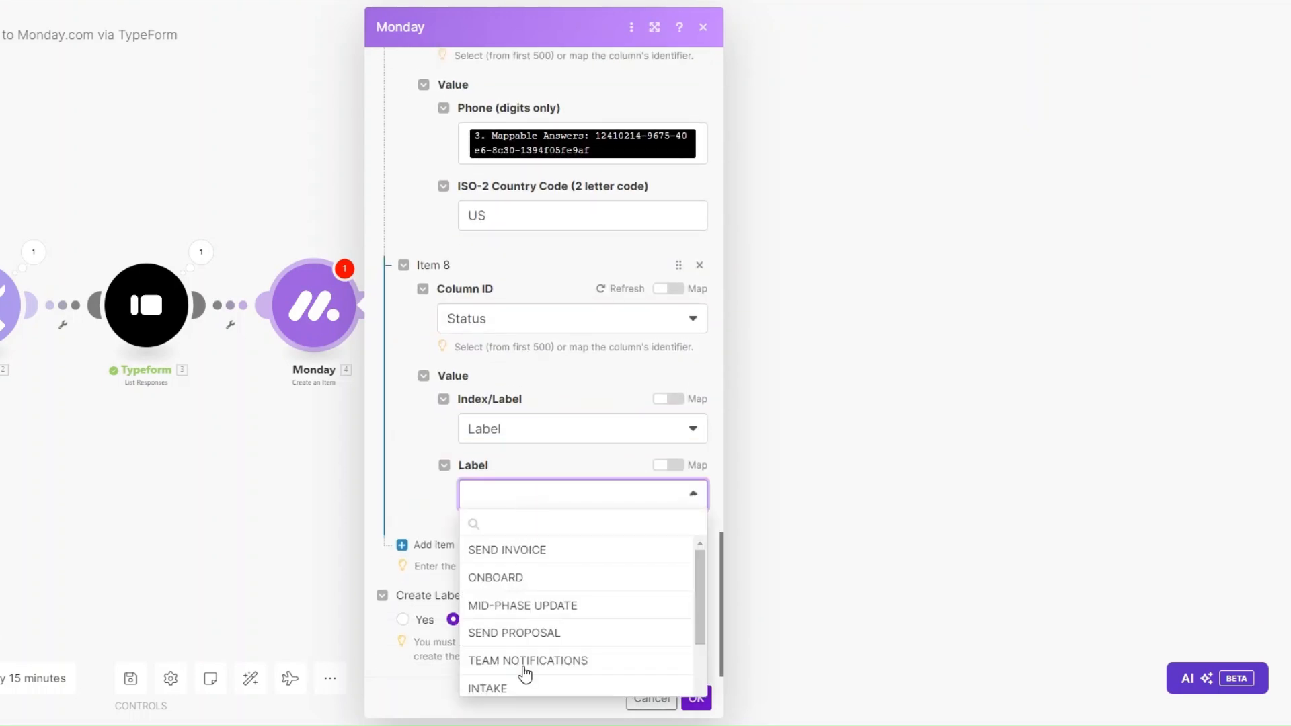
click(522, 688)
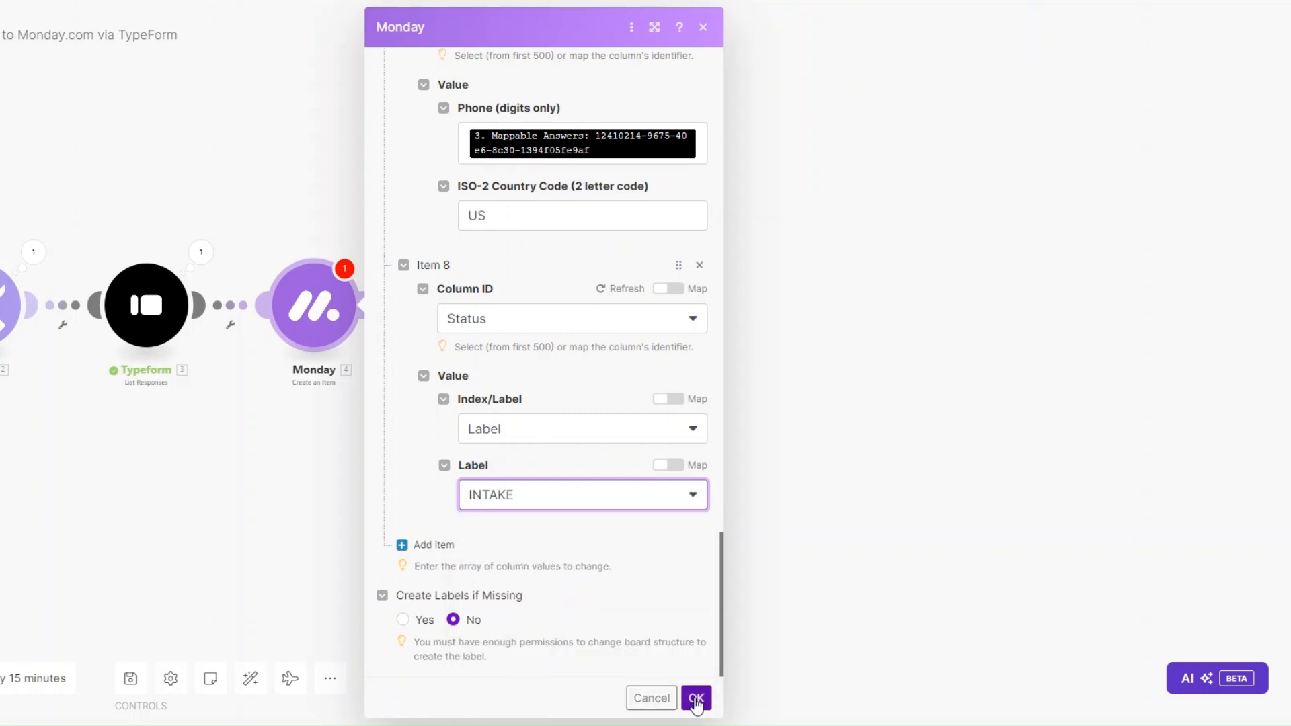
click(696, 700)
Step: Inspect the Typeform trigger's last output, including its Mappable Answers
click(135, 235)
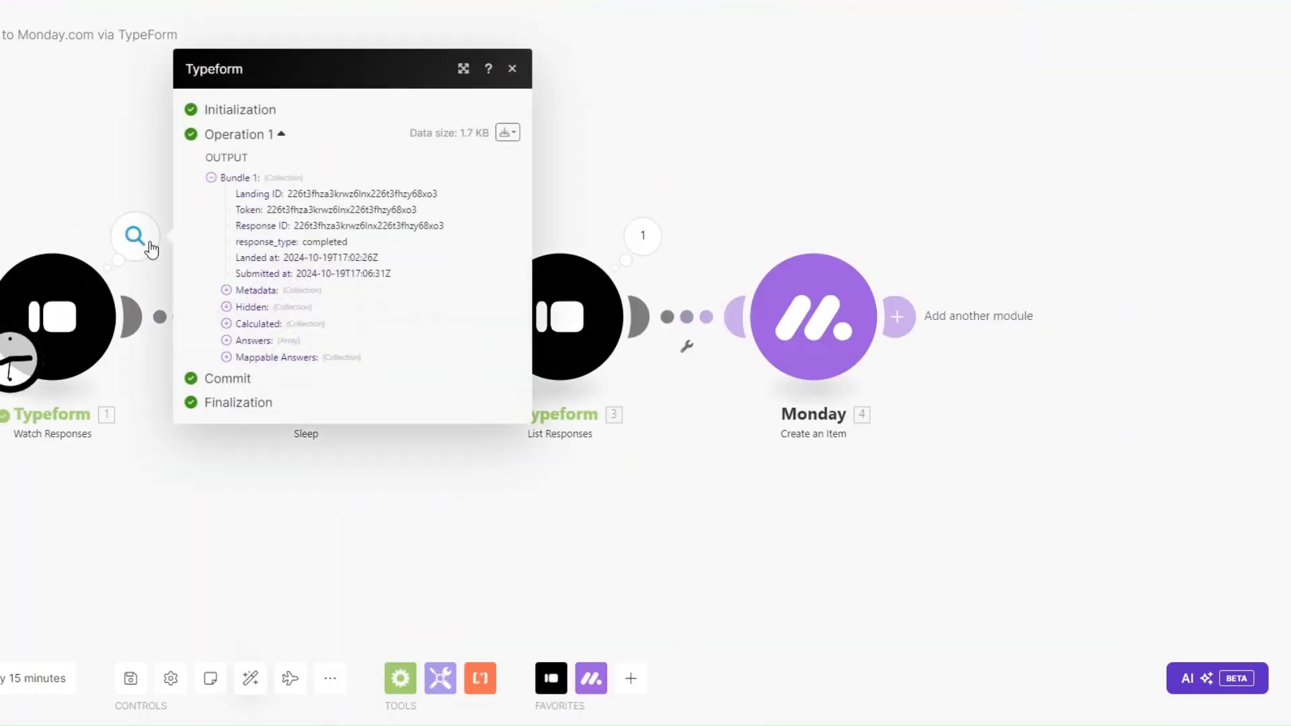
click(226, 358)
click(375, 532)
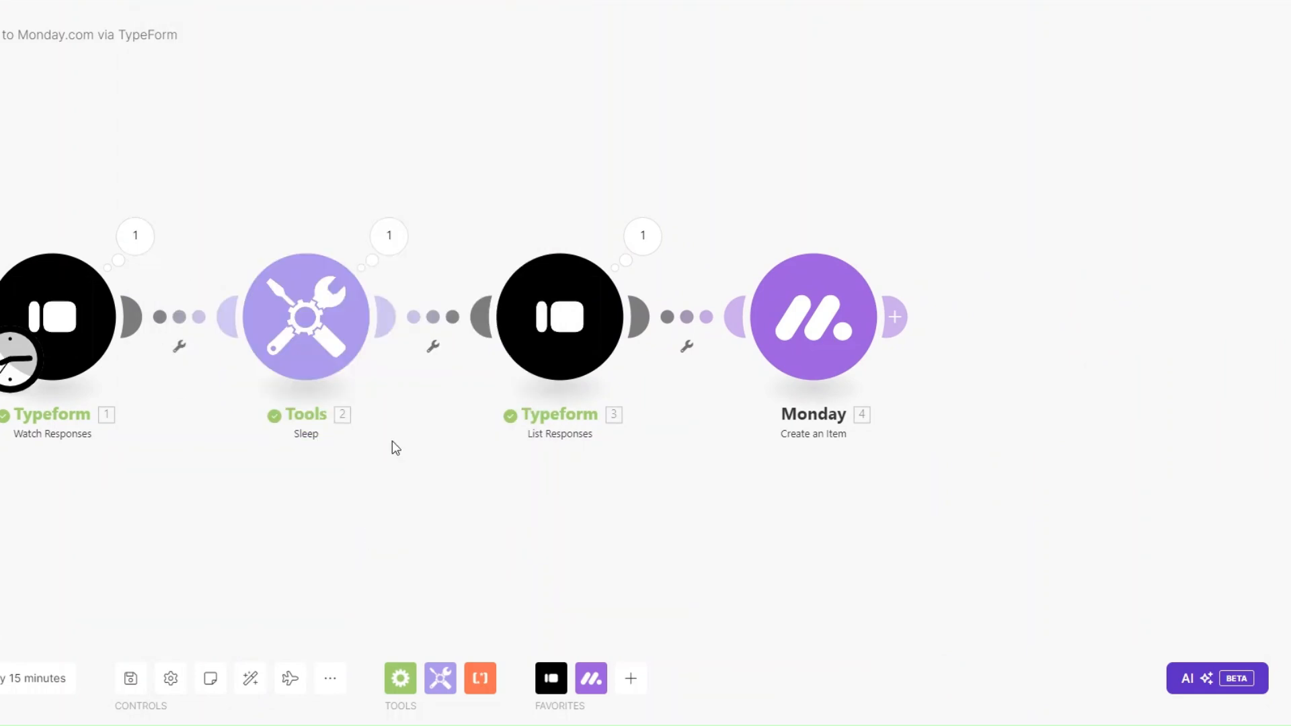
Step: Set the Typeform trigger to start from a manually chosen response and run the scenario once
right_click(67, 321)
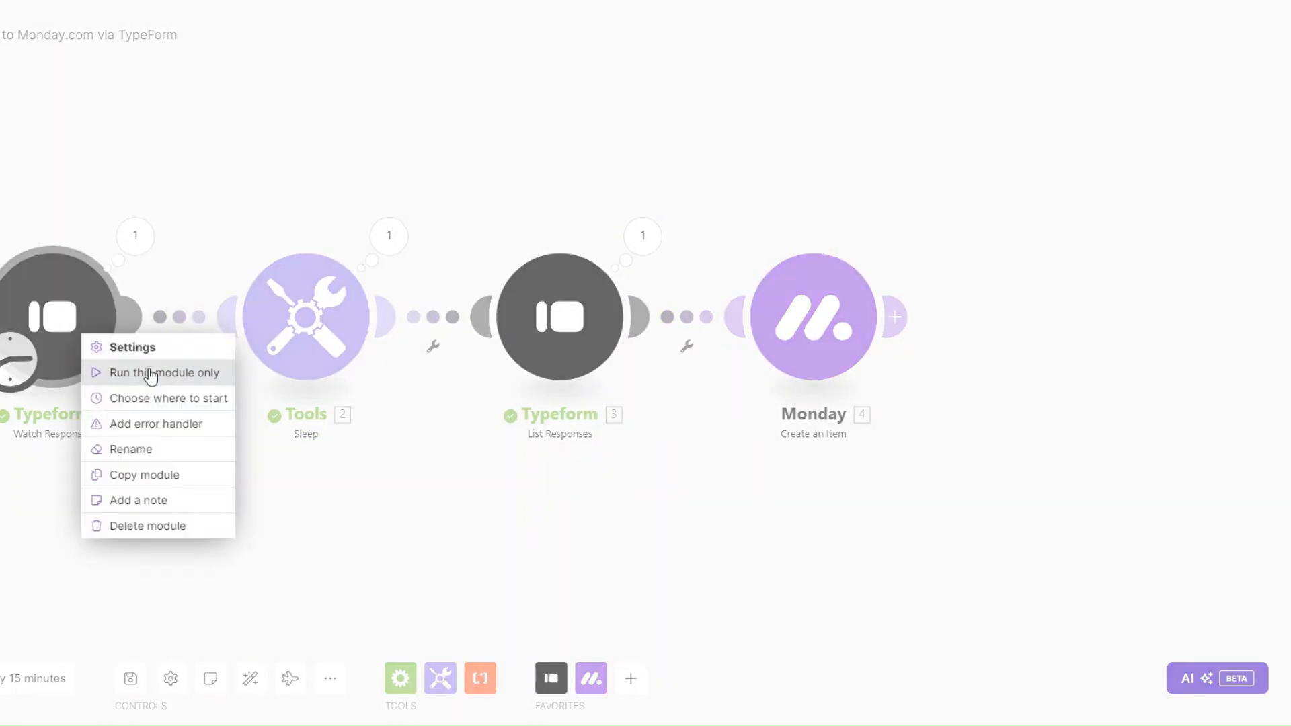
click(197, 354)
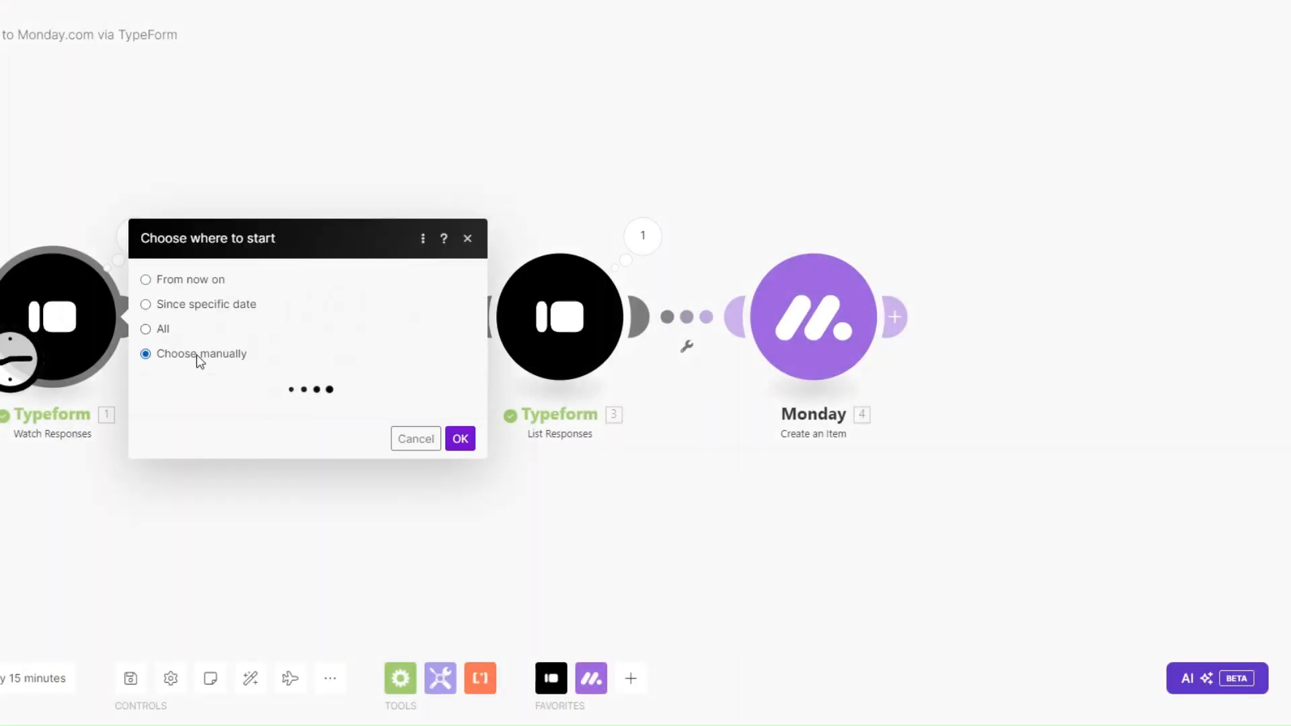
click(461, 451)
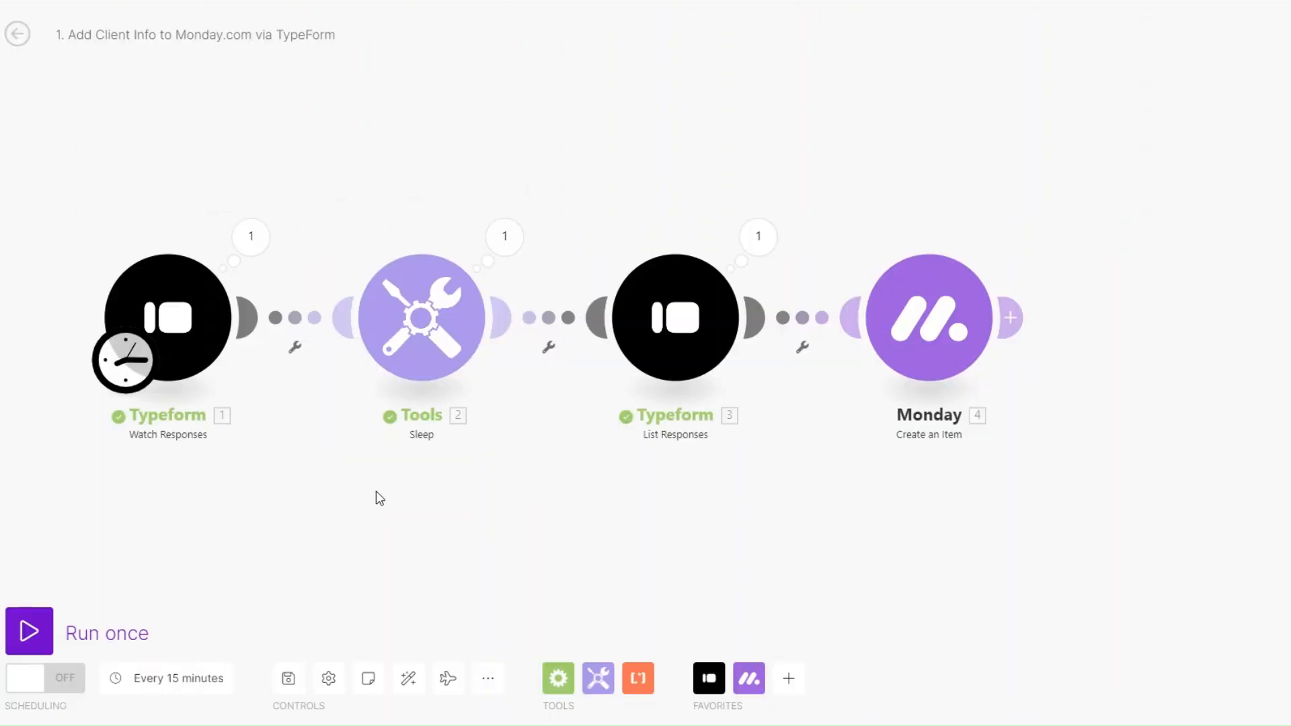
click(51, 631)
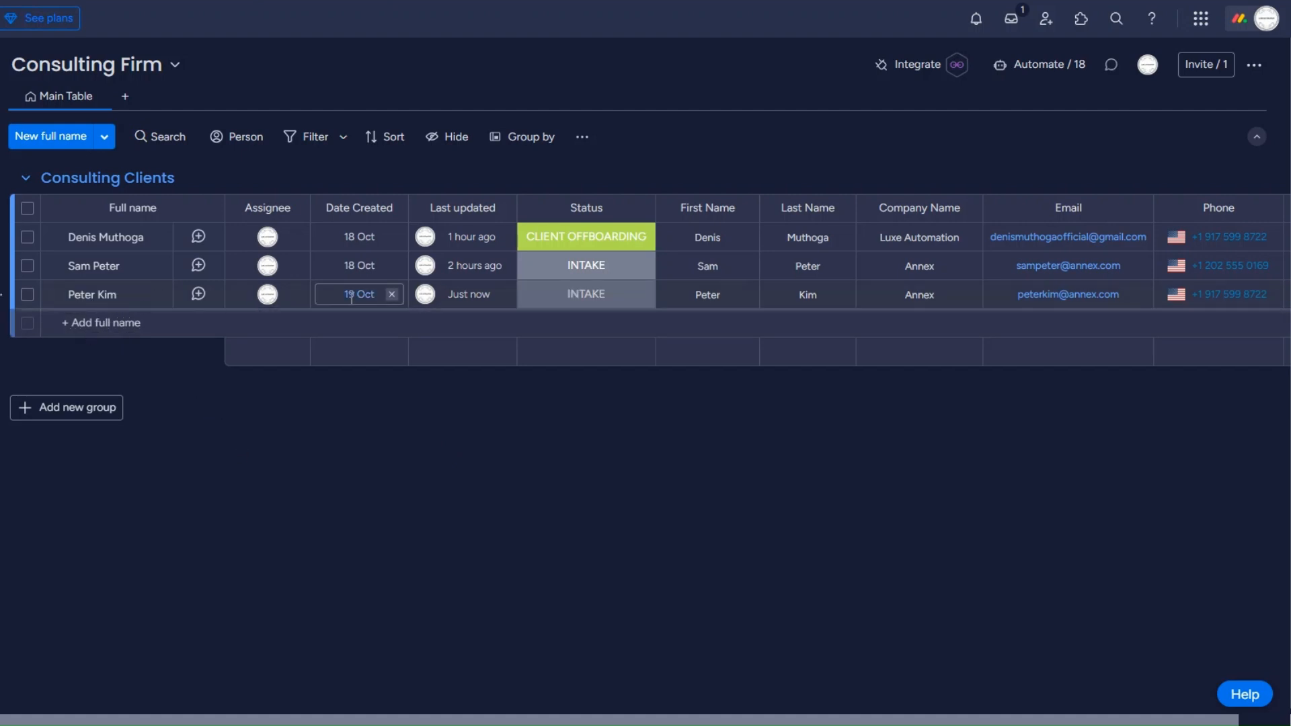
Step: Verify the new client row with Status INTAKE on monday.com's Consulting Clients board
mouse_move(474, 309)
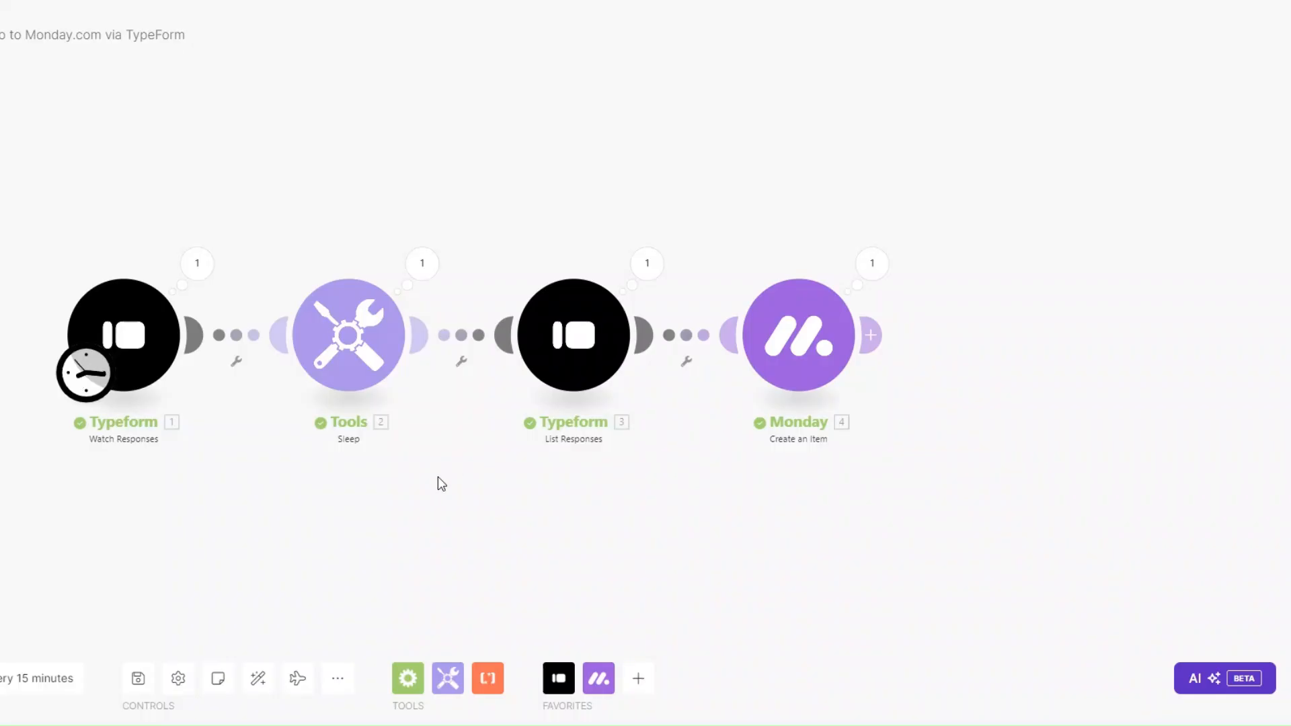
Step: Add an Email 'Send an Email' module after the Monday module
drag(438, 477, 403, 442)
scroll(357, 430, up, 1)
drag(419, 385, 417, 406)
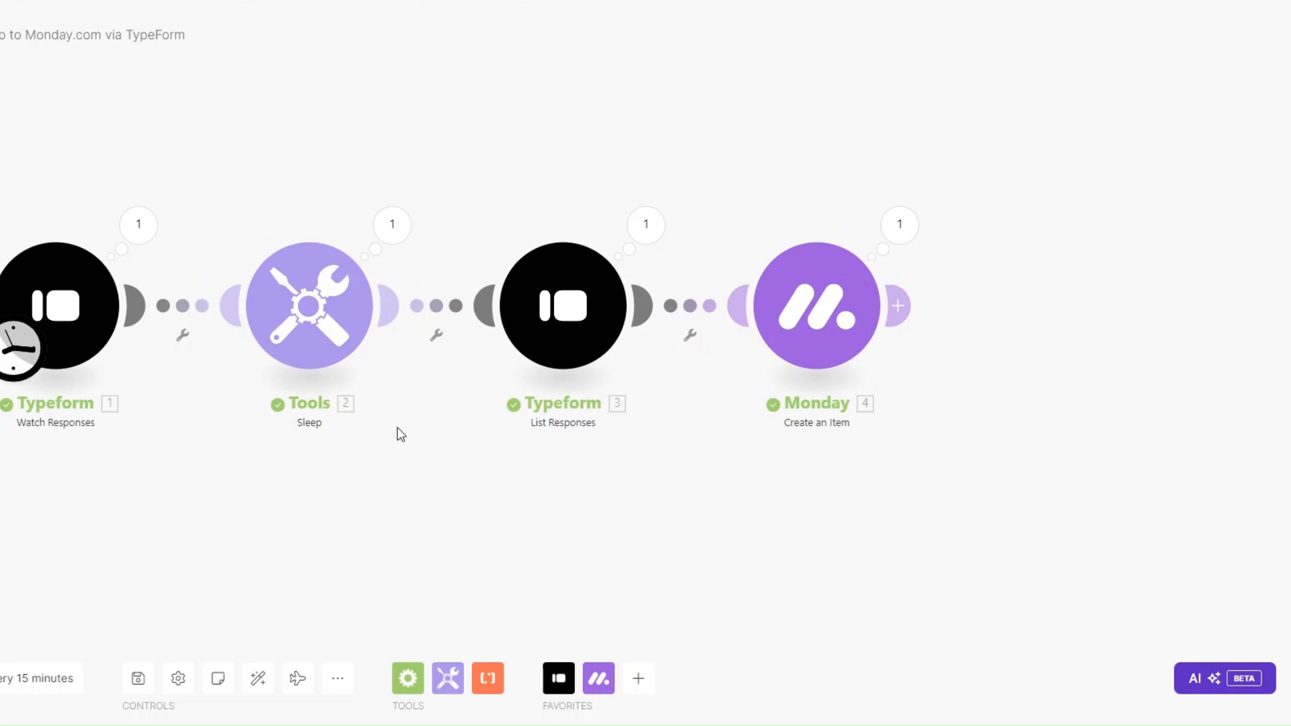
drag(382, 483, 311, 472)
click(848, 318)
click(987, 395)
scroll(999, 413, down, 3)
click(1015, 466)
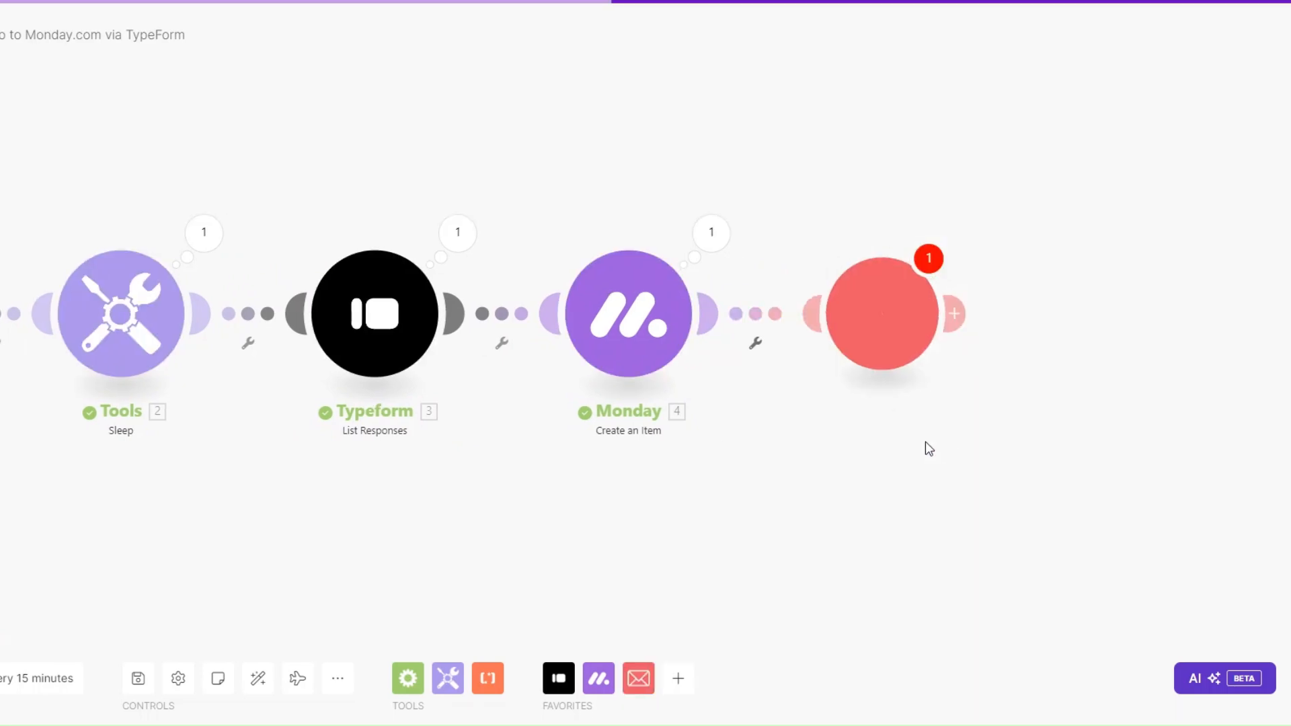
Step: Rename the Email module to 'Confirmation Email' and open its settings
right_click(898, 334)
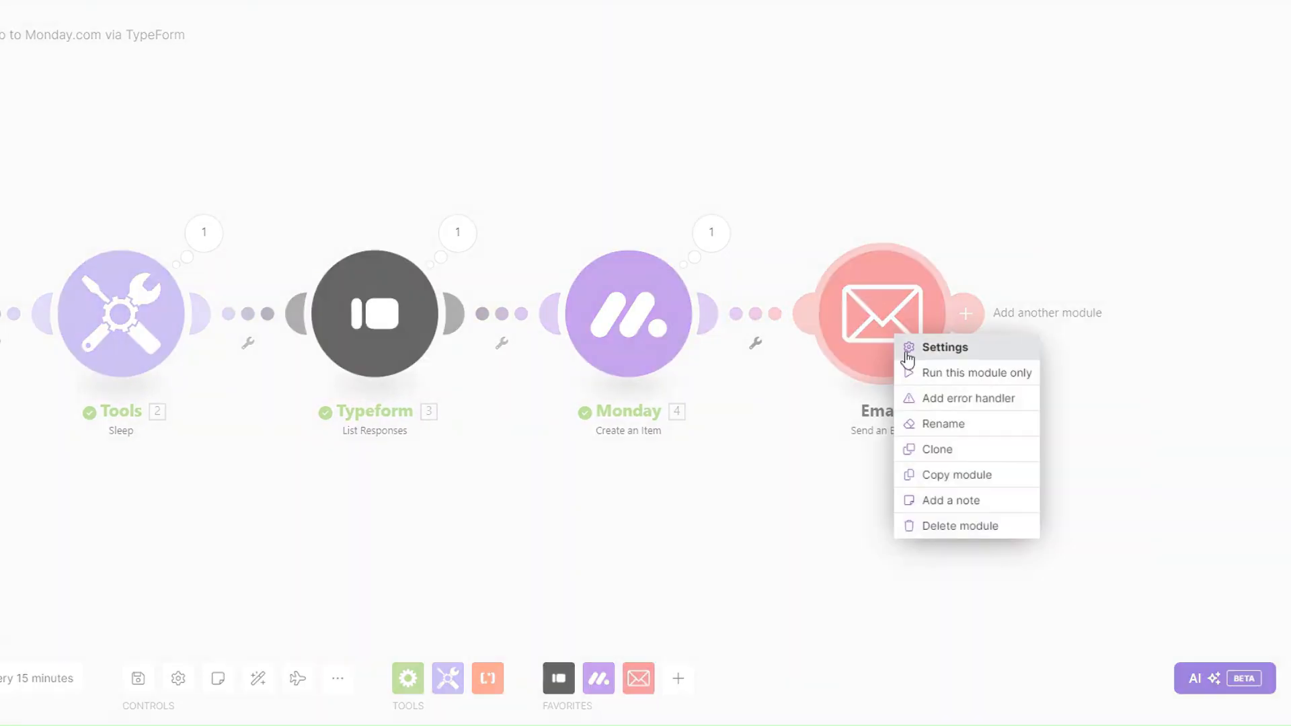
click(955, 425)
text(c)
key(BackSpace)
text(Confirmation Email)
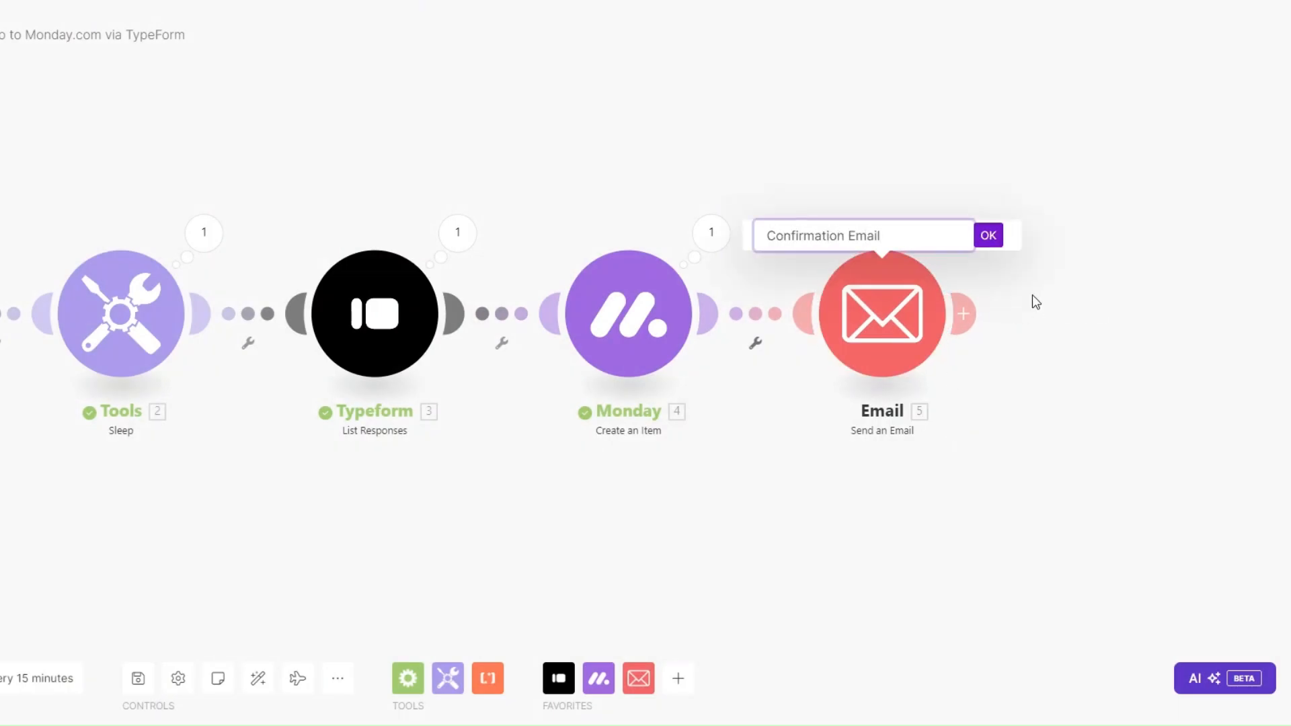
click(989, 236)
click(883, 313)
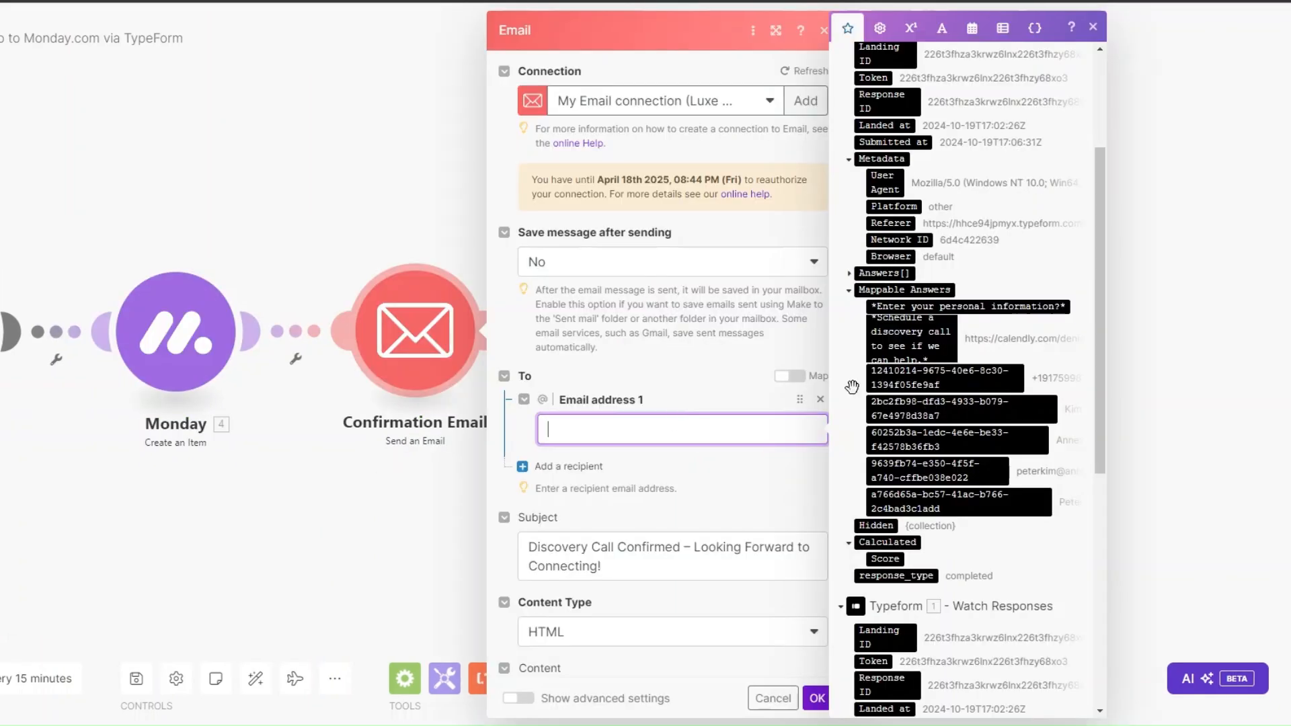
Step: Address the email to the form's email answer and insert the client's first name after 'Hi'
click(939, 465)
scroll(657, 255, down, 5)
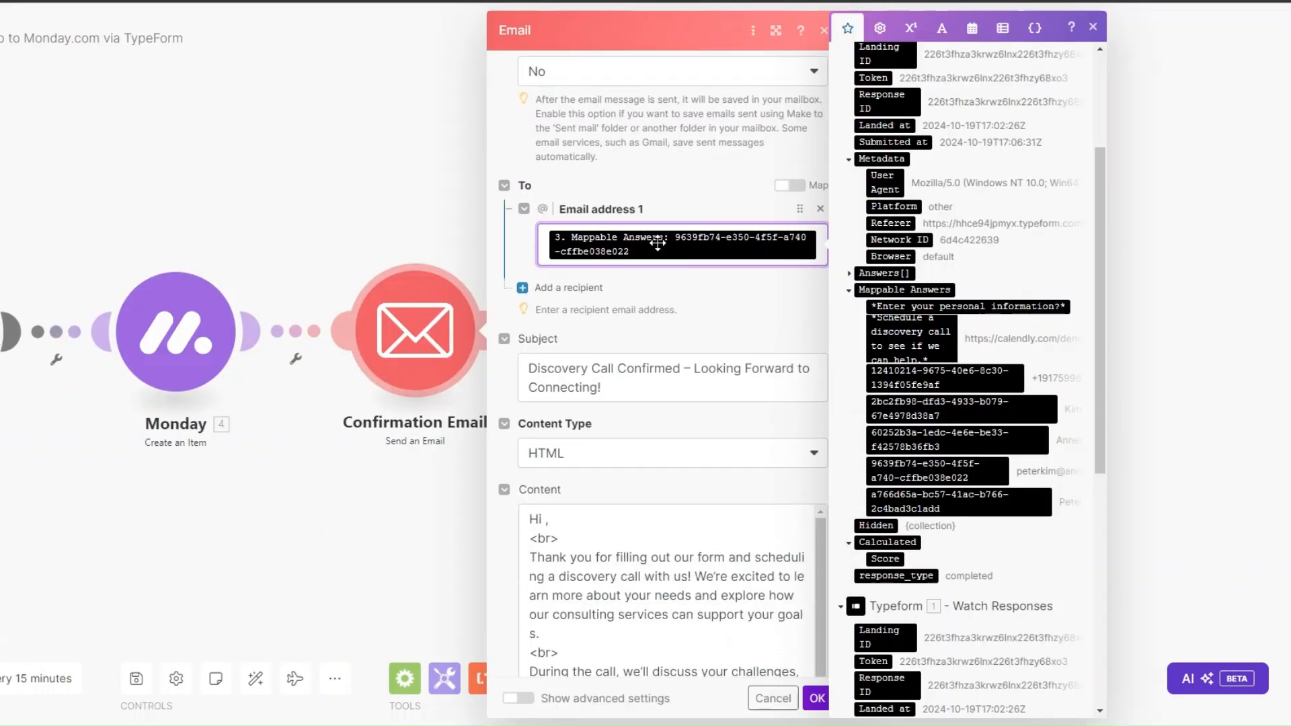
click(657, 261)
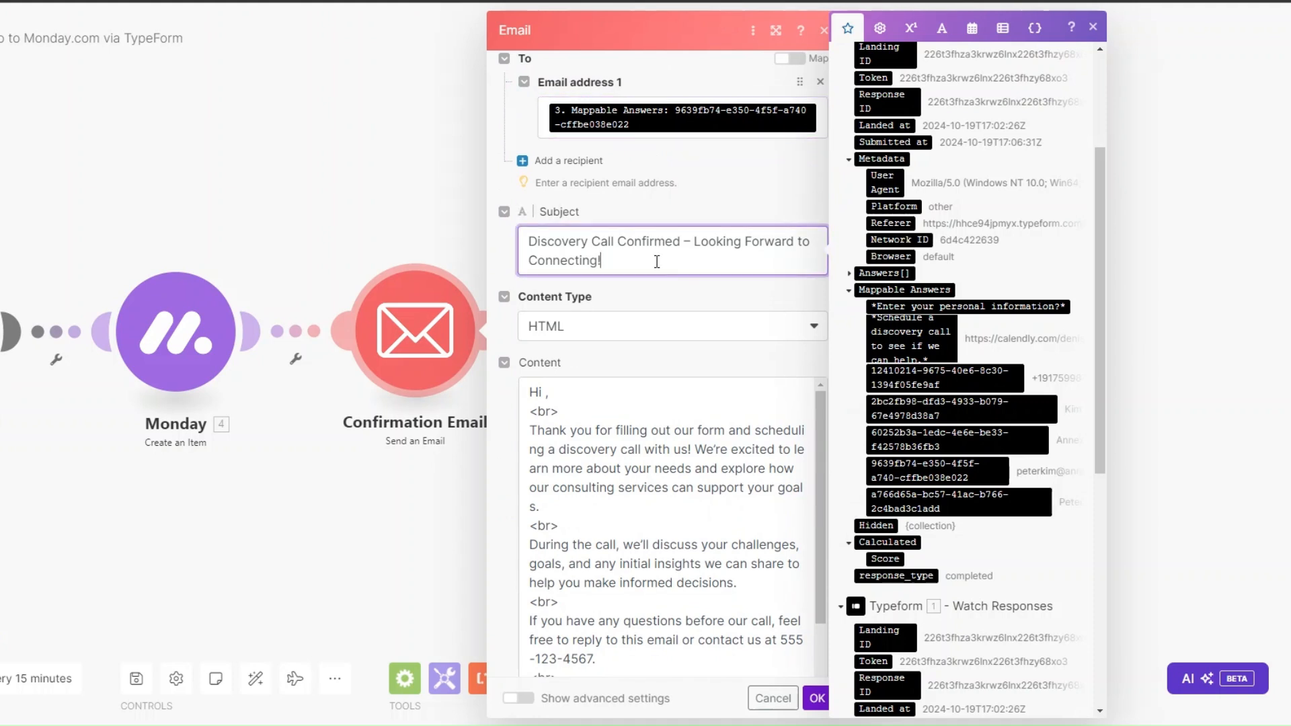
scroll(670, 250, down, 2)
click(548, 259)
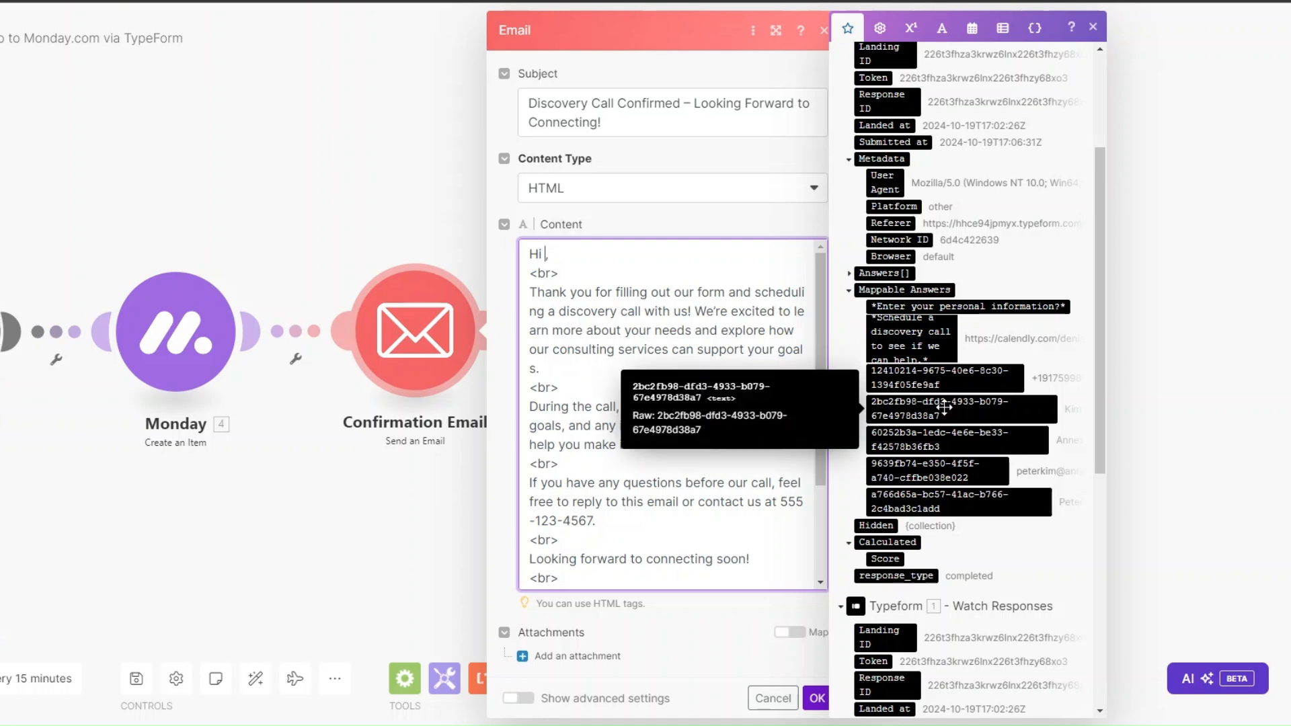
click(935, 501)
Step: Save the Confirmation Email settings and pan back to the Tools and Typeform modules
scroll(676, 264, down, 1)
scroll(675, 263, down, 1)
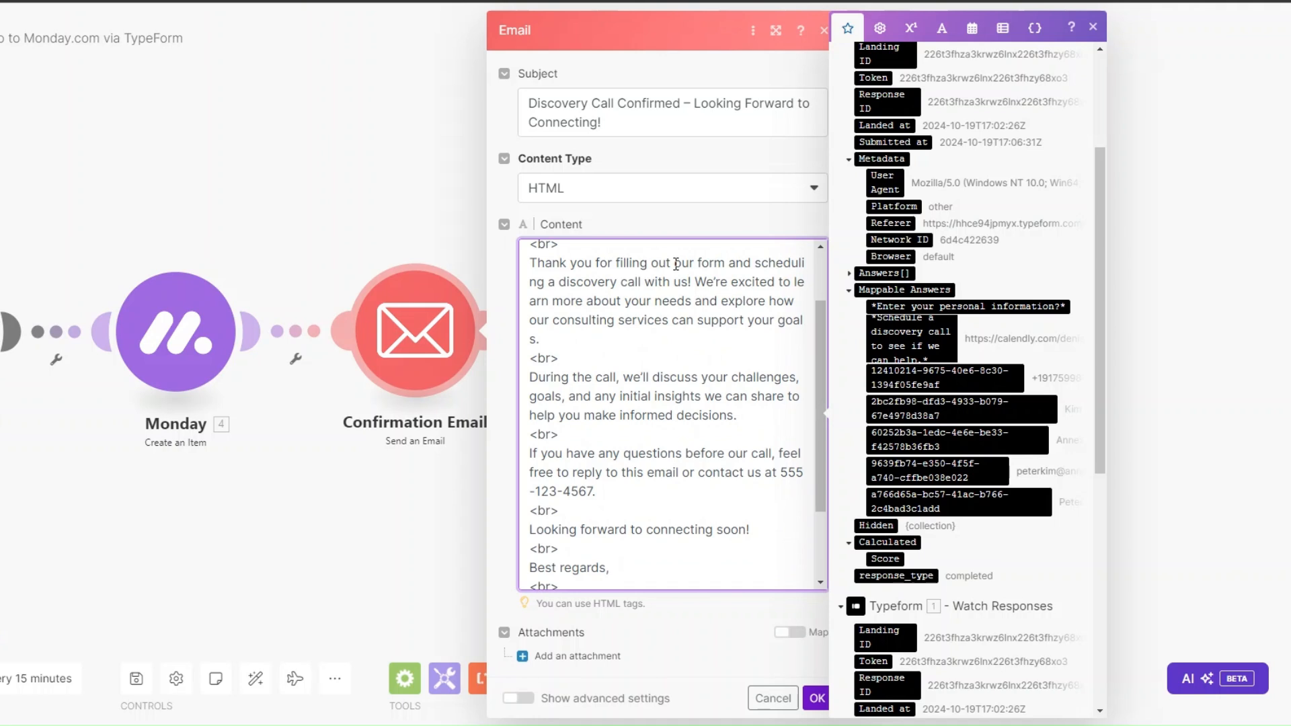
scroll(694, 292, down, 2)
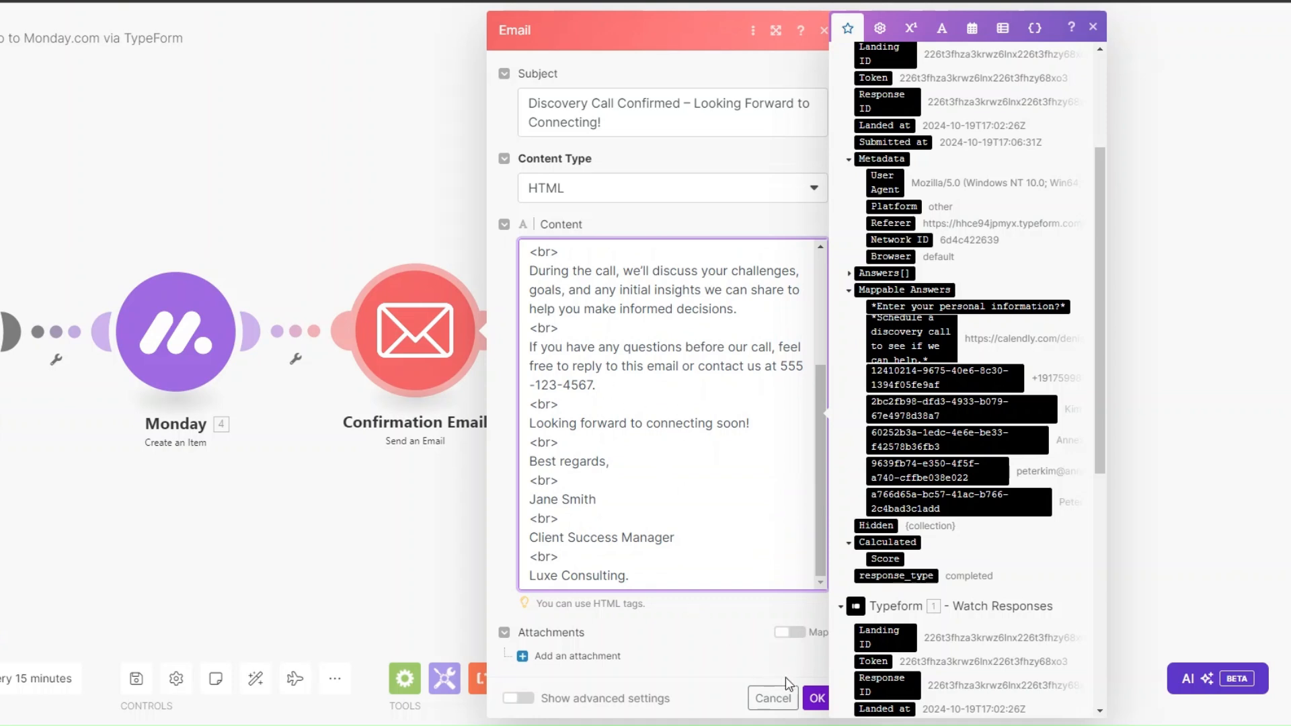
click(816, 699)
drag(315, 535, 714, 517)
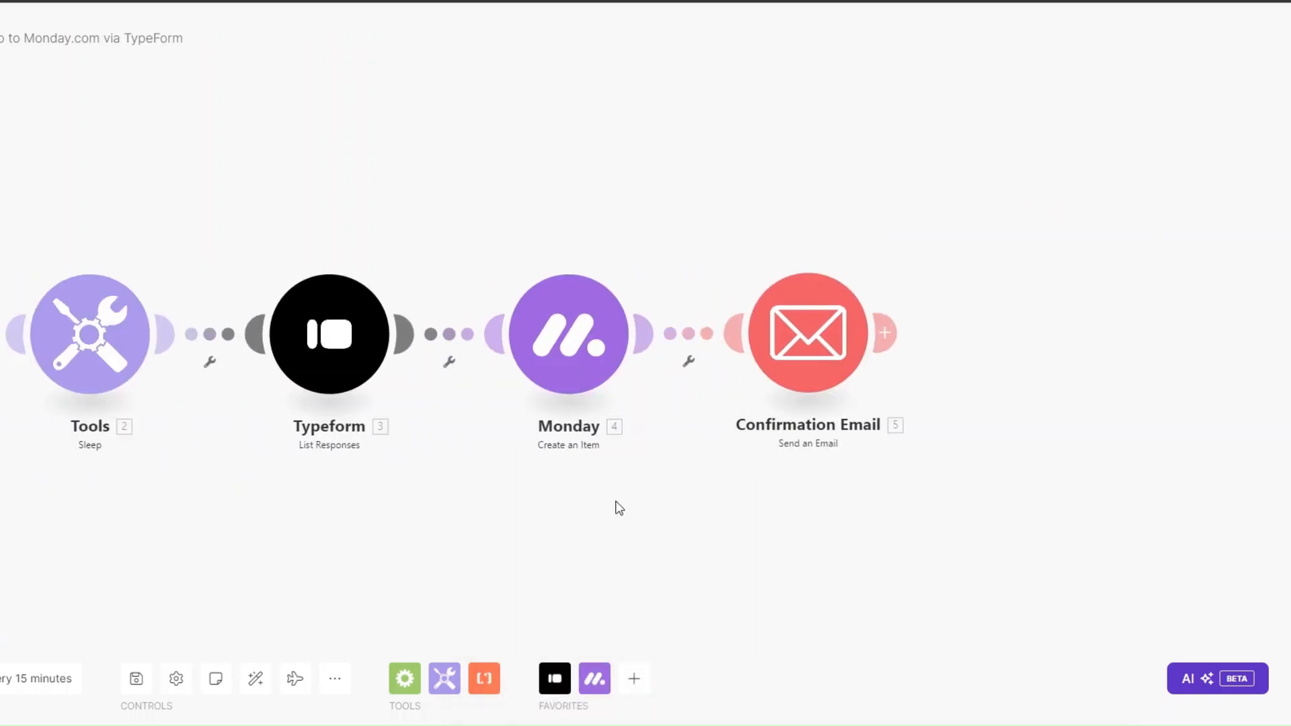
drag(614, 507, 743, 504)
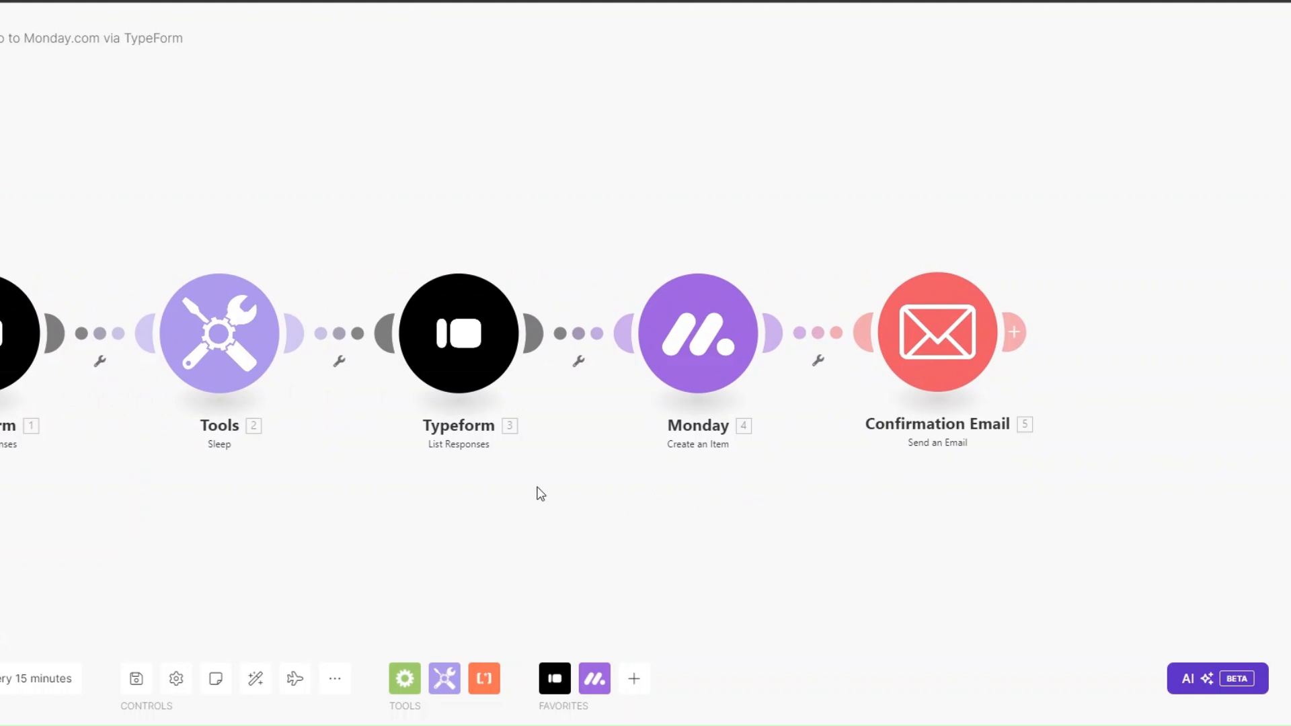
Step: Delete the third client item from the Consulting Clients group and dismiss the deletion notice
drag(538, 487, 554, 488)
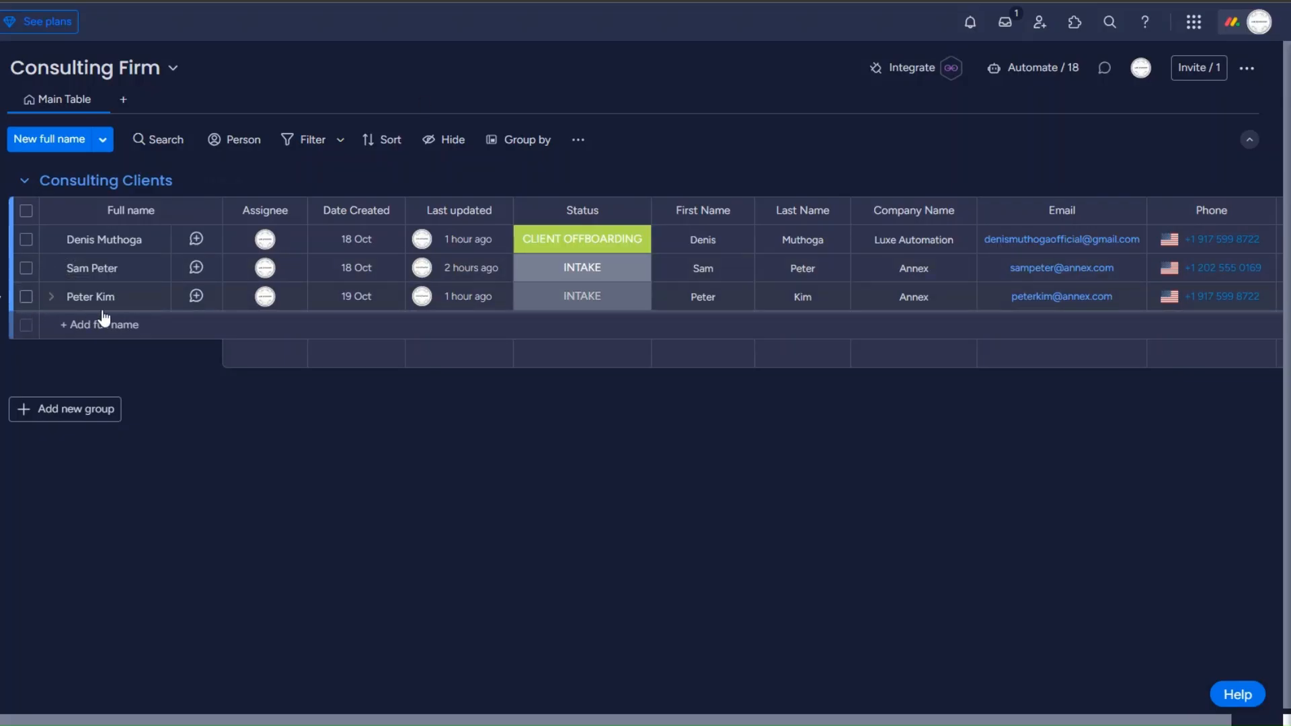
click(26, 296)
click(723, 659)
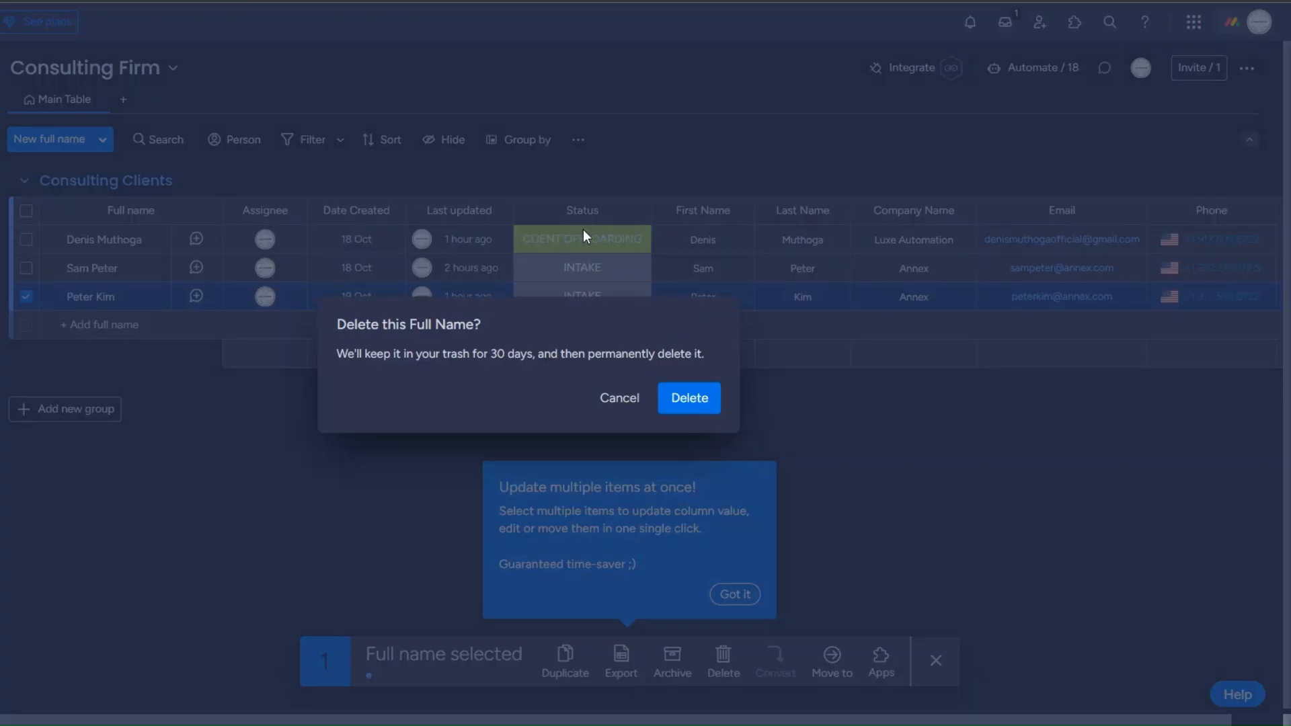
click(689, 400)
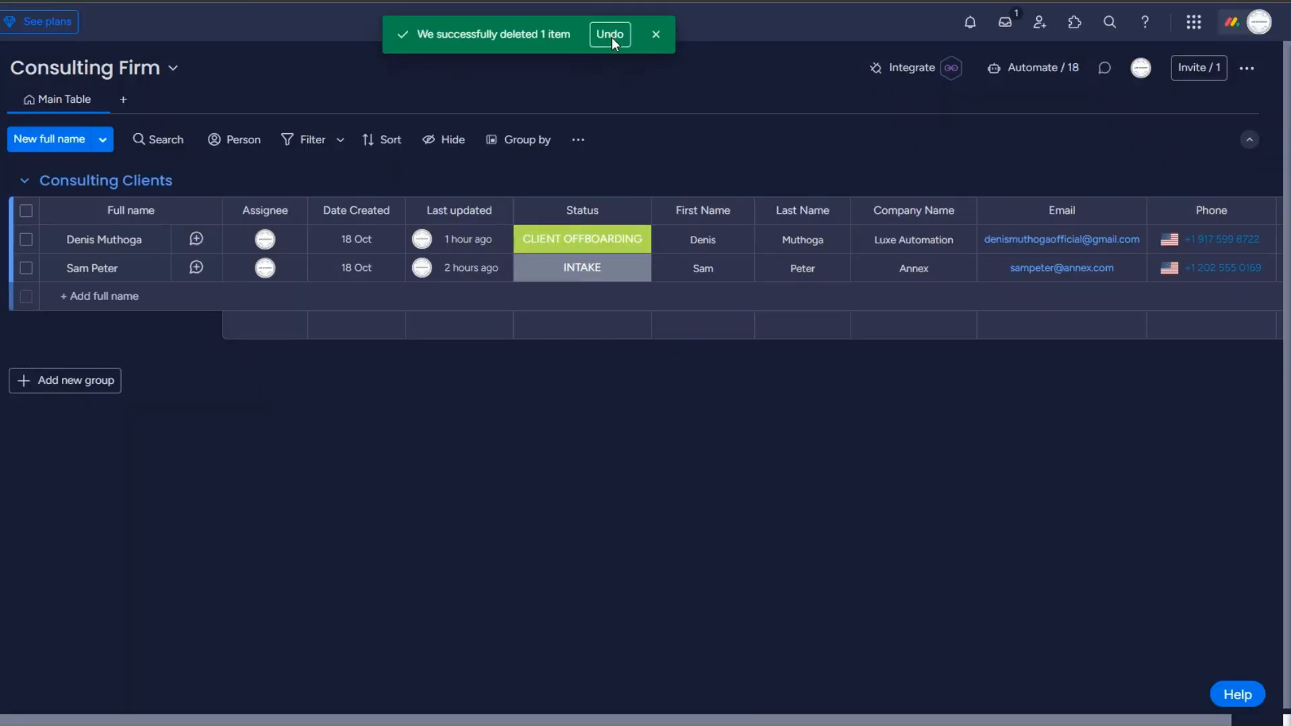
click(657, 35)
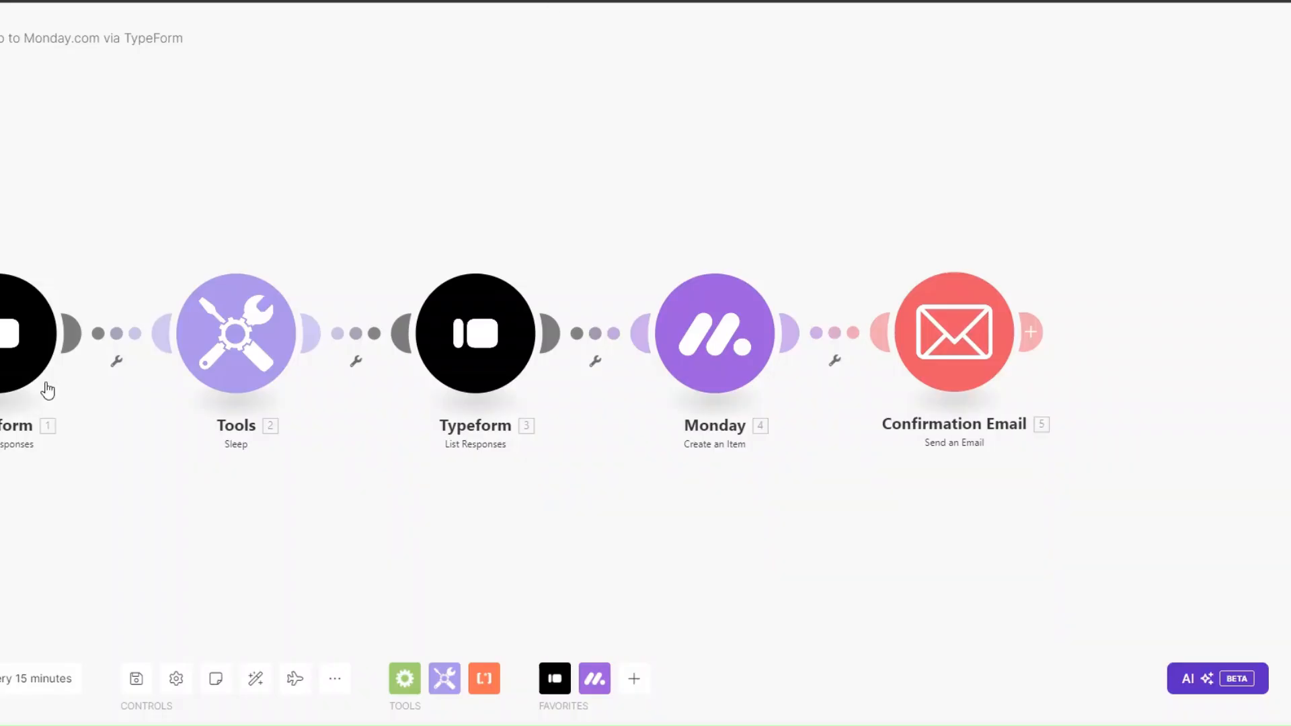
Step: Set the Typeform trigger to start manually from the most recent 10/19/2024 response
right_click(47, 390)
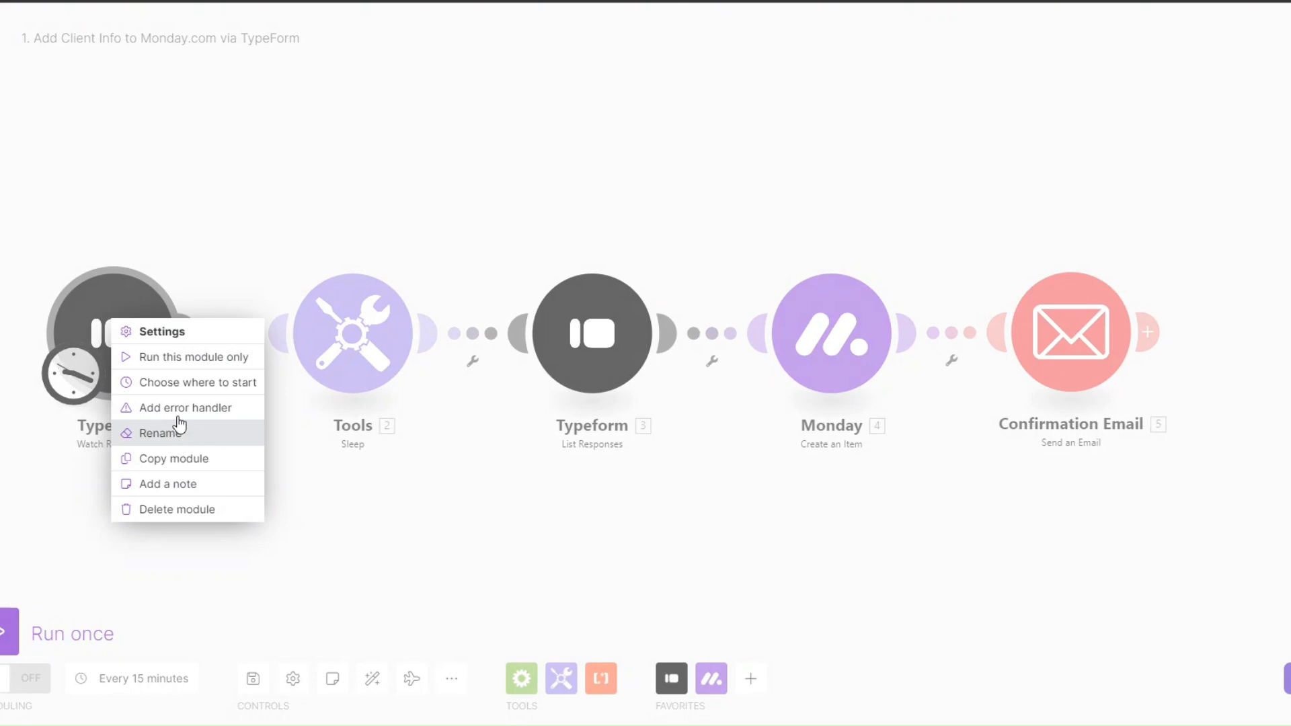
click(183, 382)
click(261, 372)
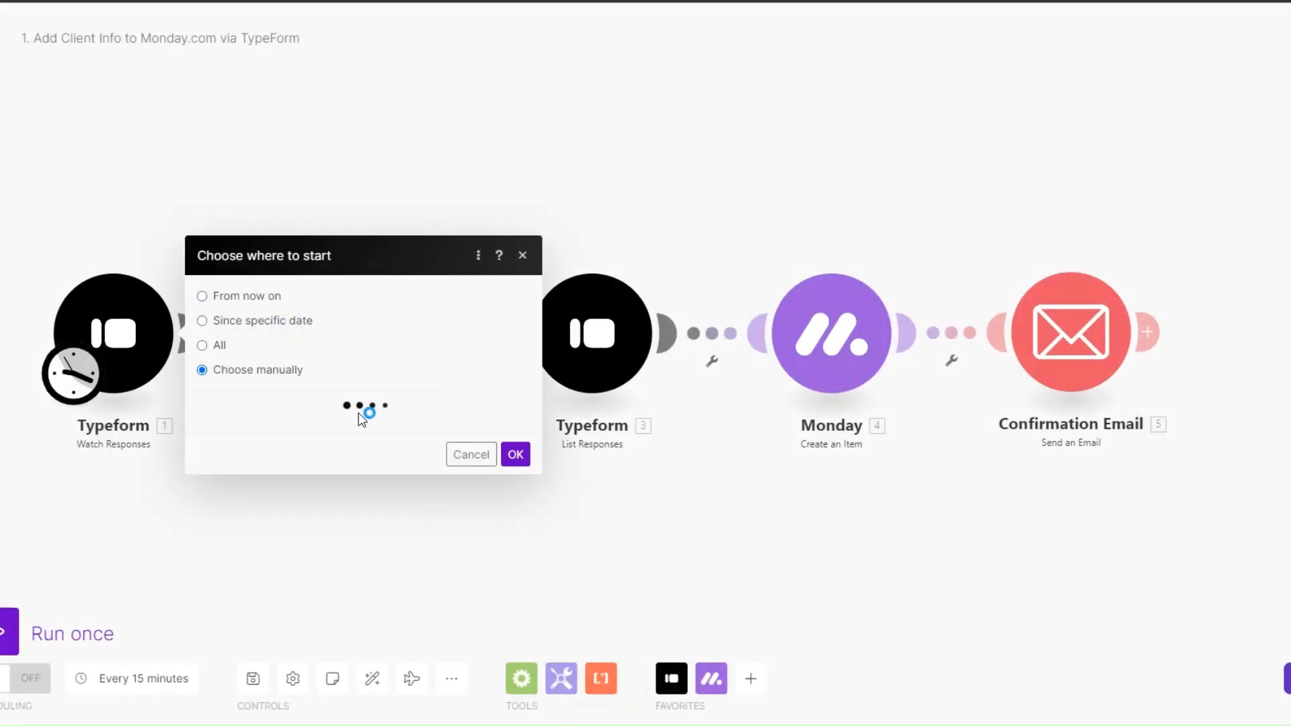
click(375, 372)
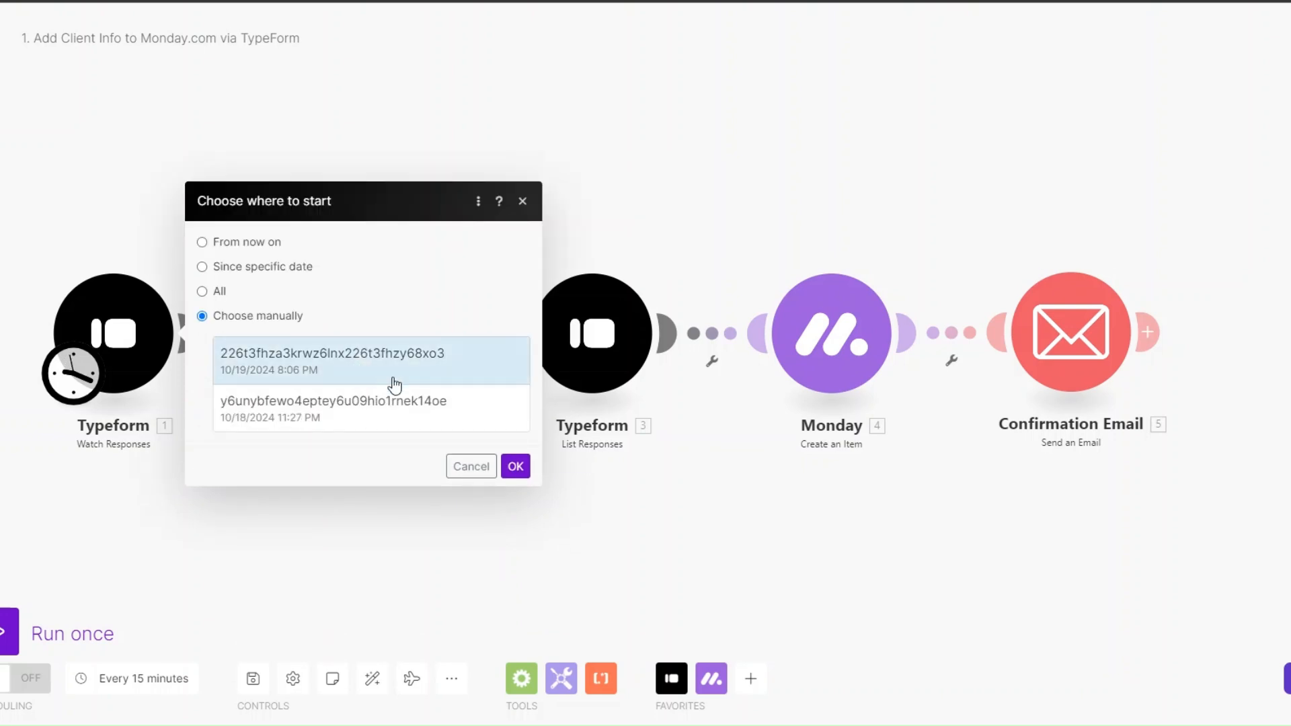
click(515, 466)
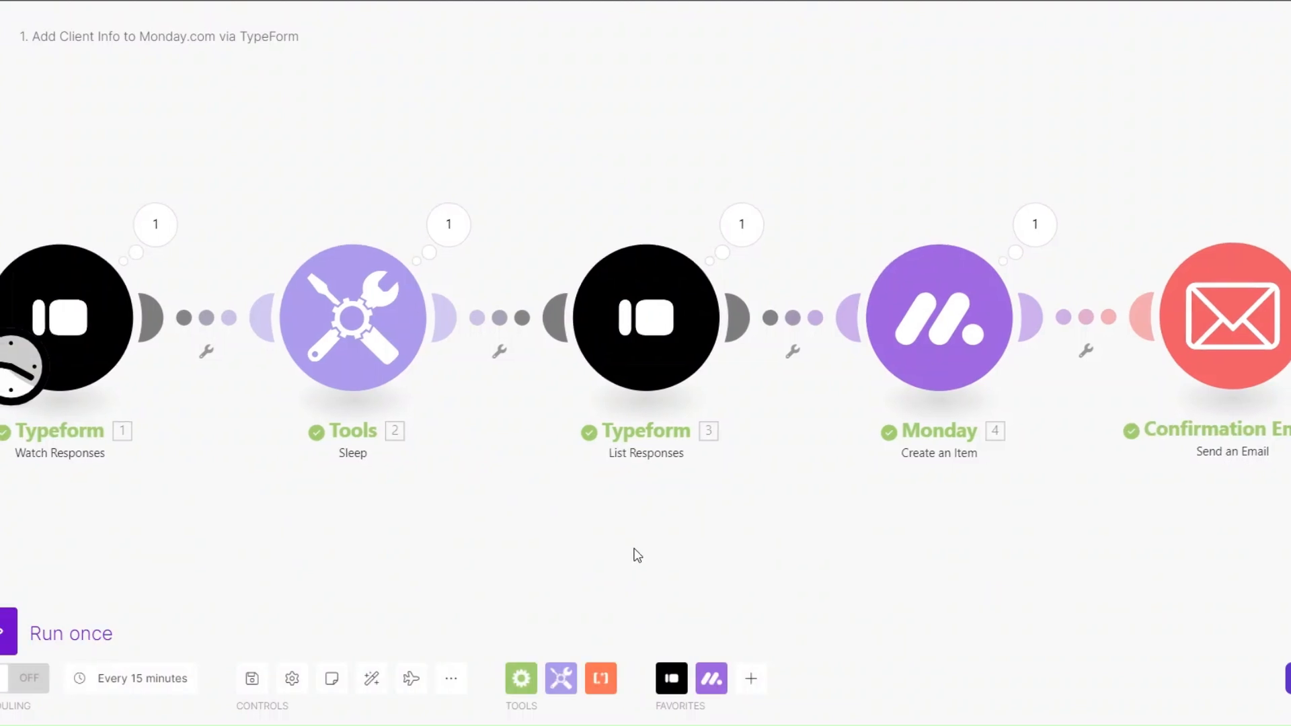
Step: Inspect the Typeform trigger's mappable answer values and the List Responses module's output
click(155, 223)
click(253, 345)
drag(443, 332, 546, 431)
click(572, 519)
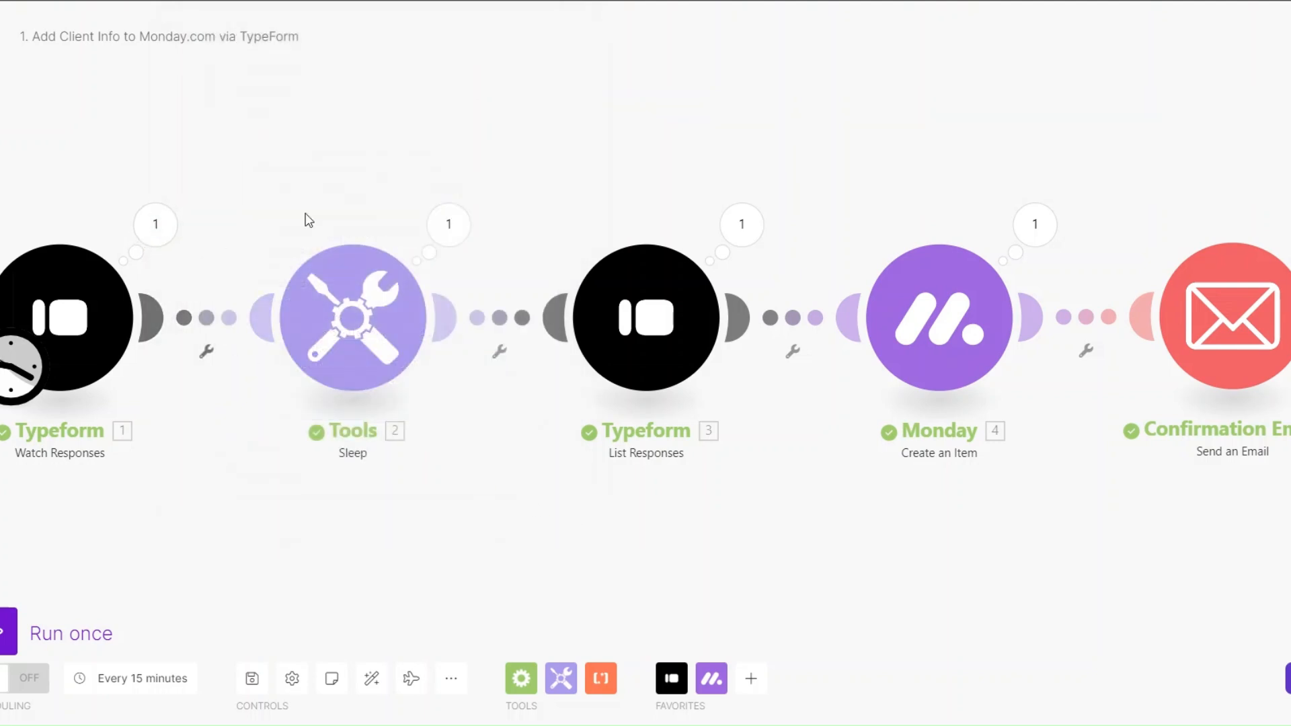
click(754, 230)
click(723, 528)
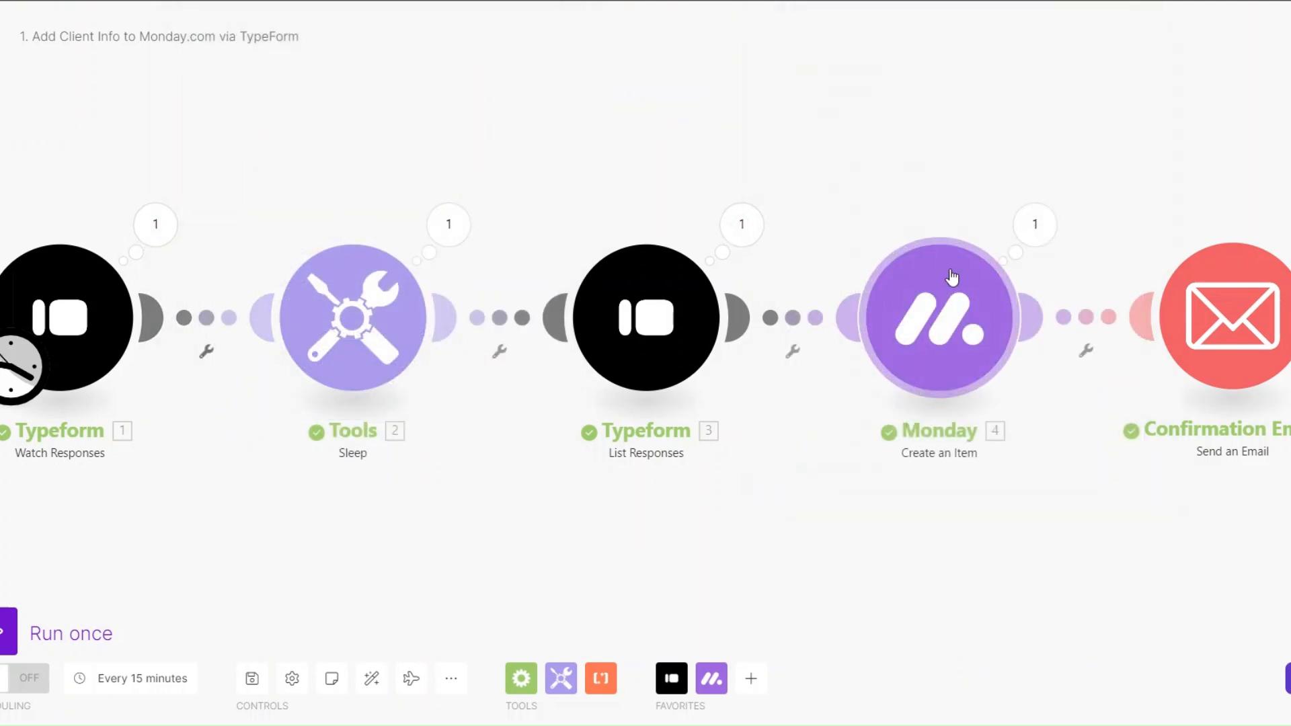
Step: Read the sent test email's subject line and full body in the email module's run details
click(1290, 225)
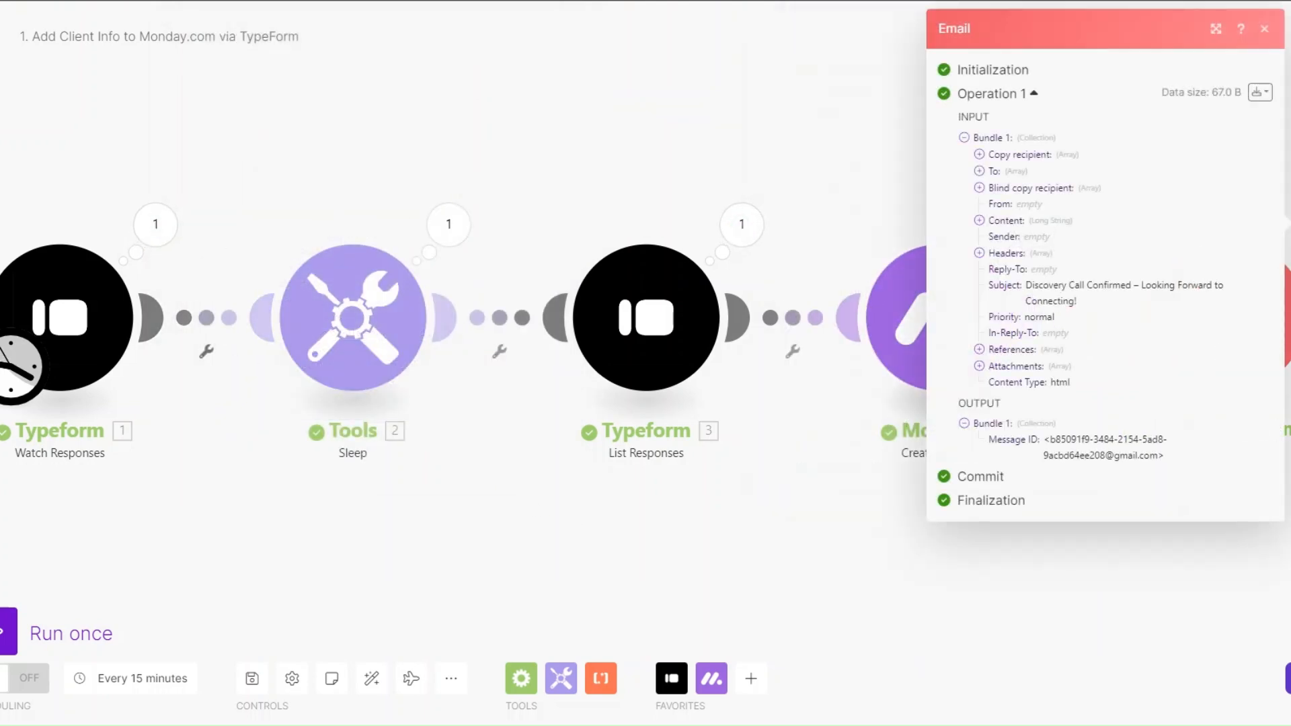
drag(1027, 283, 1165, 300)
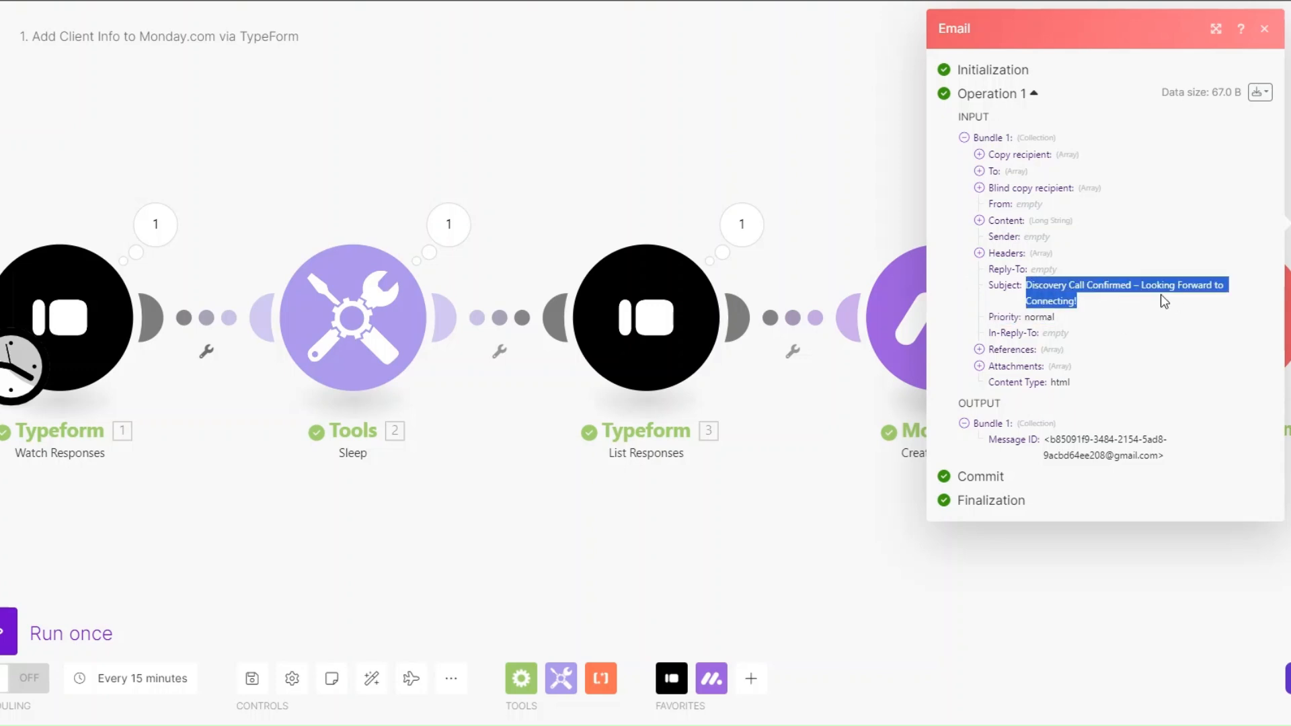
click(979, 221)
drag(997, 242, 1087, 568)
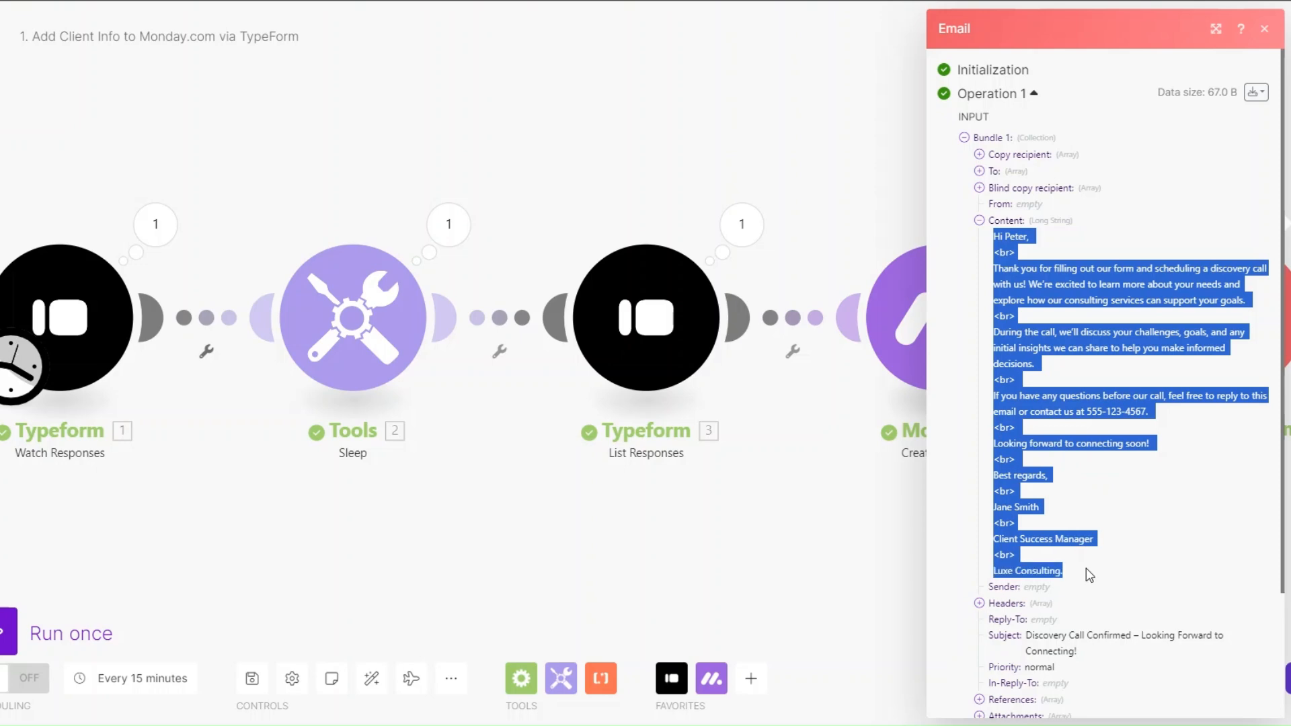
click(727, 557)
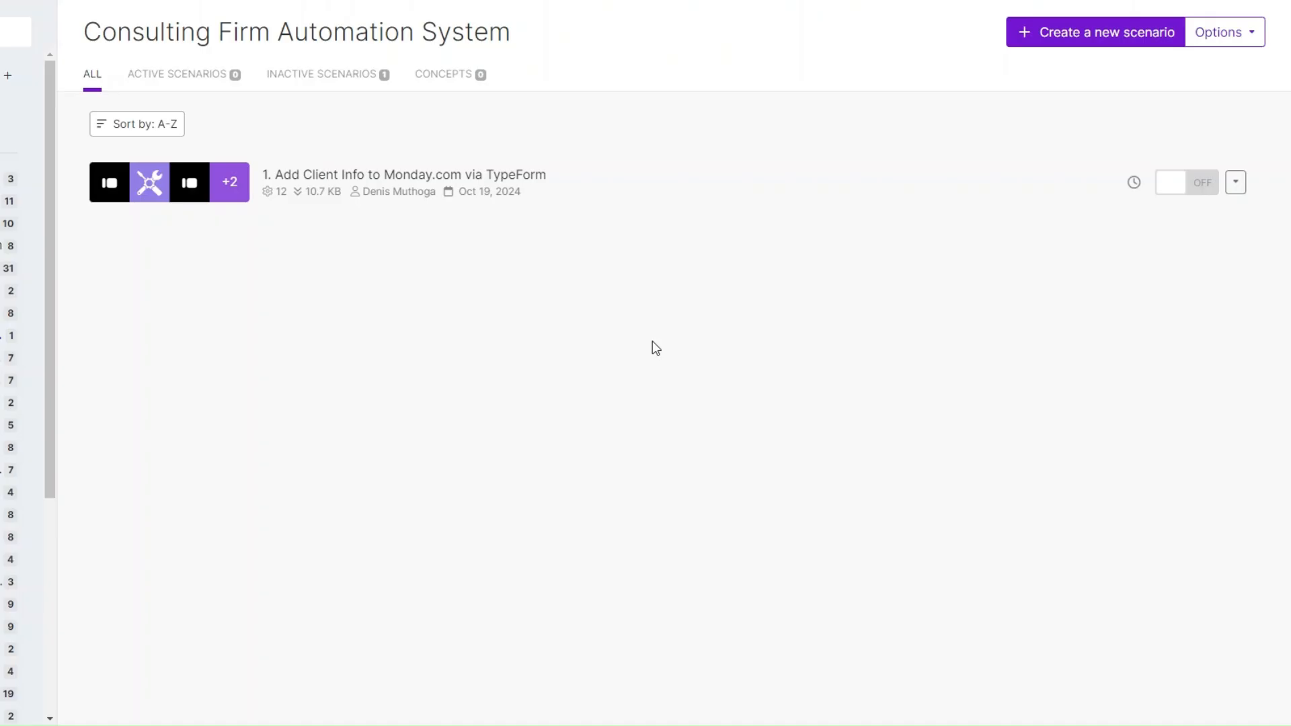
Step: Create the new '2. Client Onboarding System' scenario and bring up the app list for its first module
click(1082, 33)
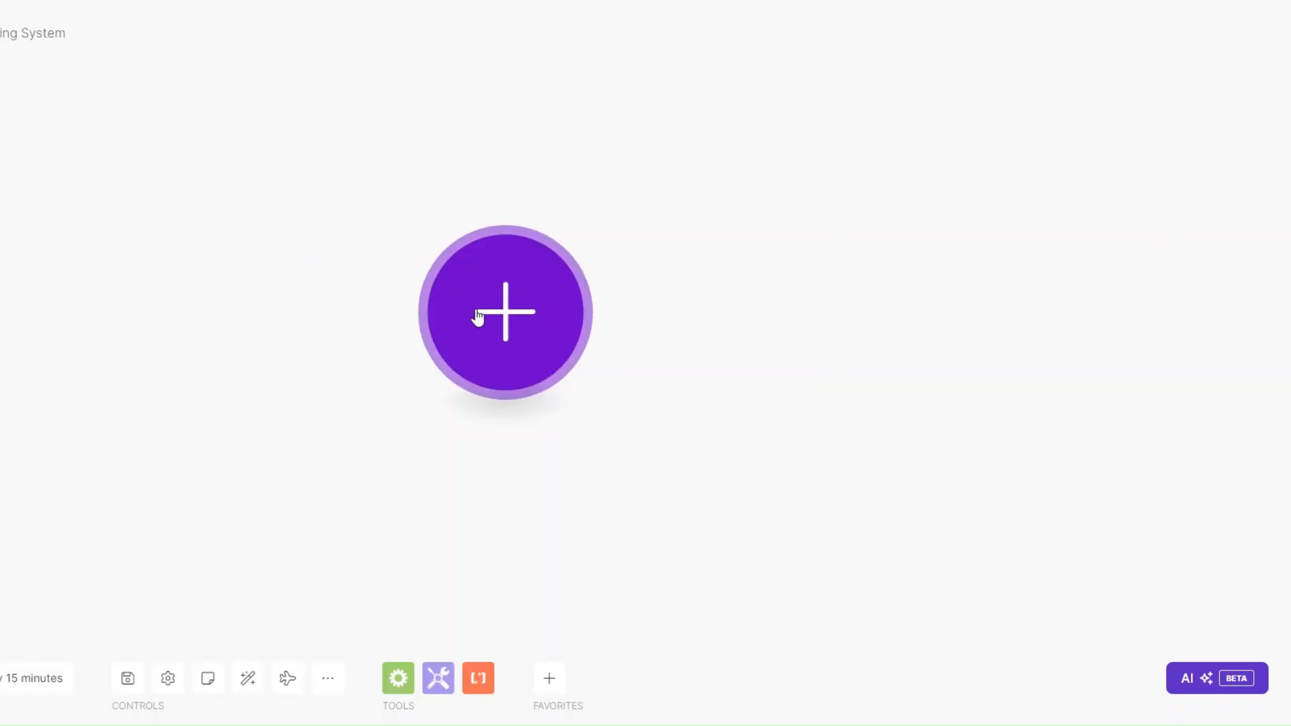
click(495, 311)
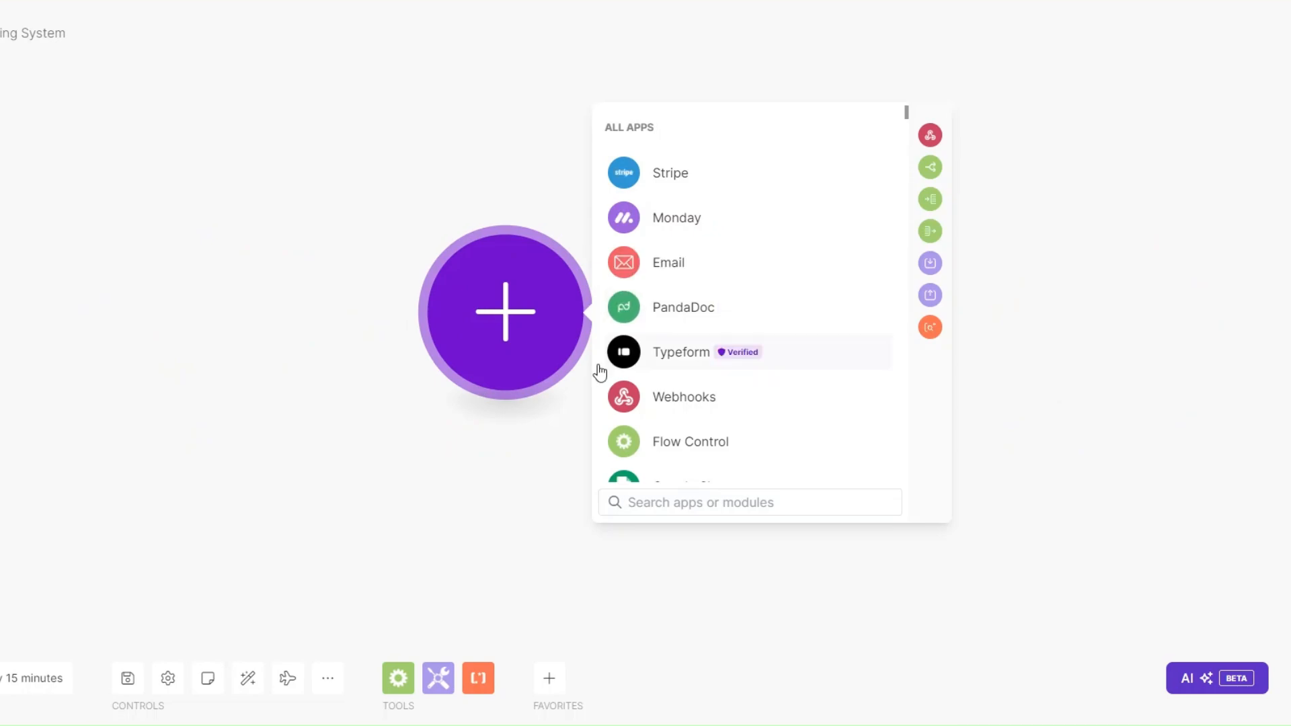
Step: Add a Custom webhook trigger with a new webhook named 'Client Onboarding' and copy its address
click(662, 396)
click(700, 313)
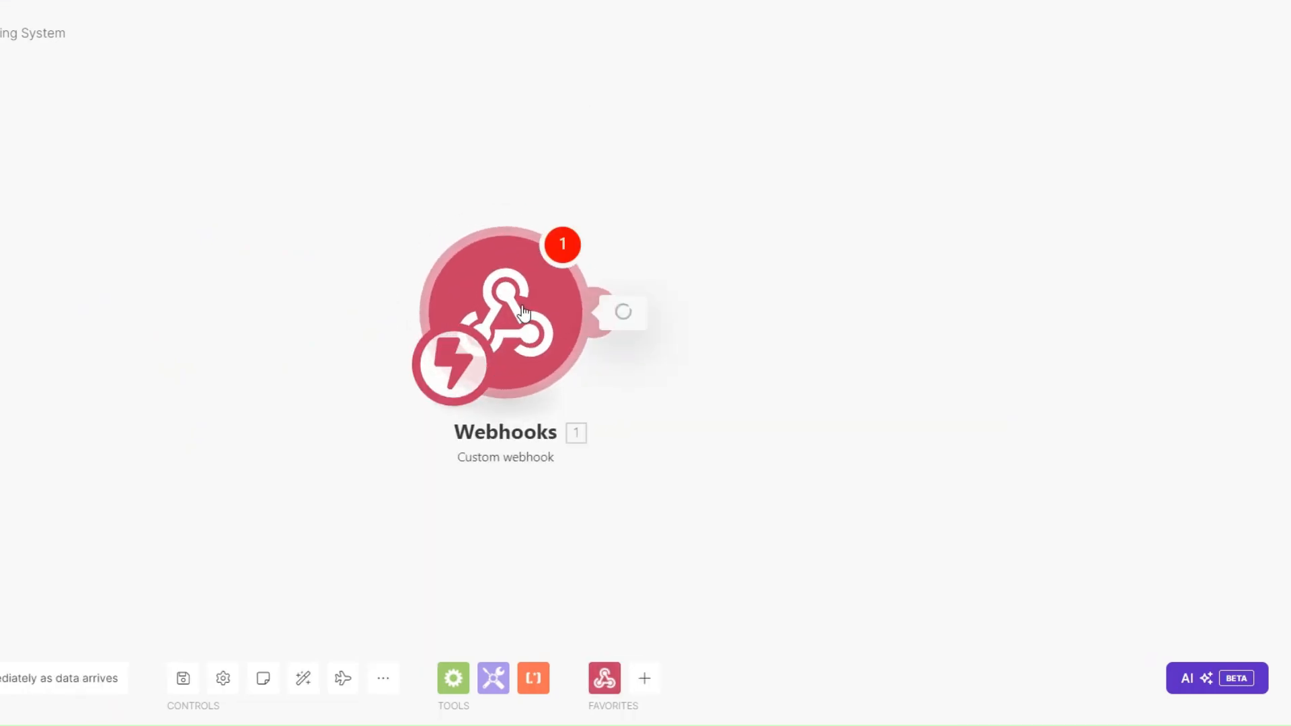
click(658, 304)
click(827, 232)
drag(844, 233, 702, 236)
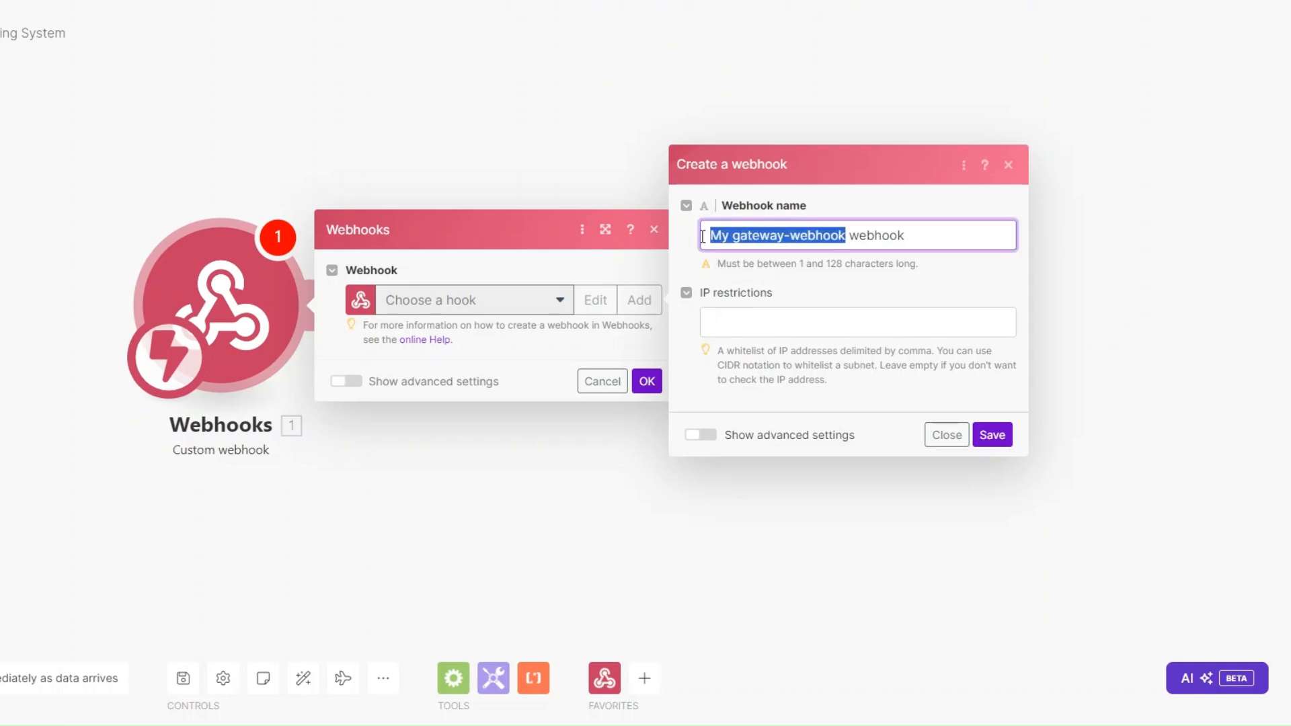
key(BackSpace)
text(Clien)
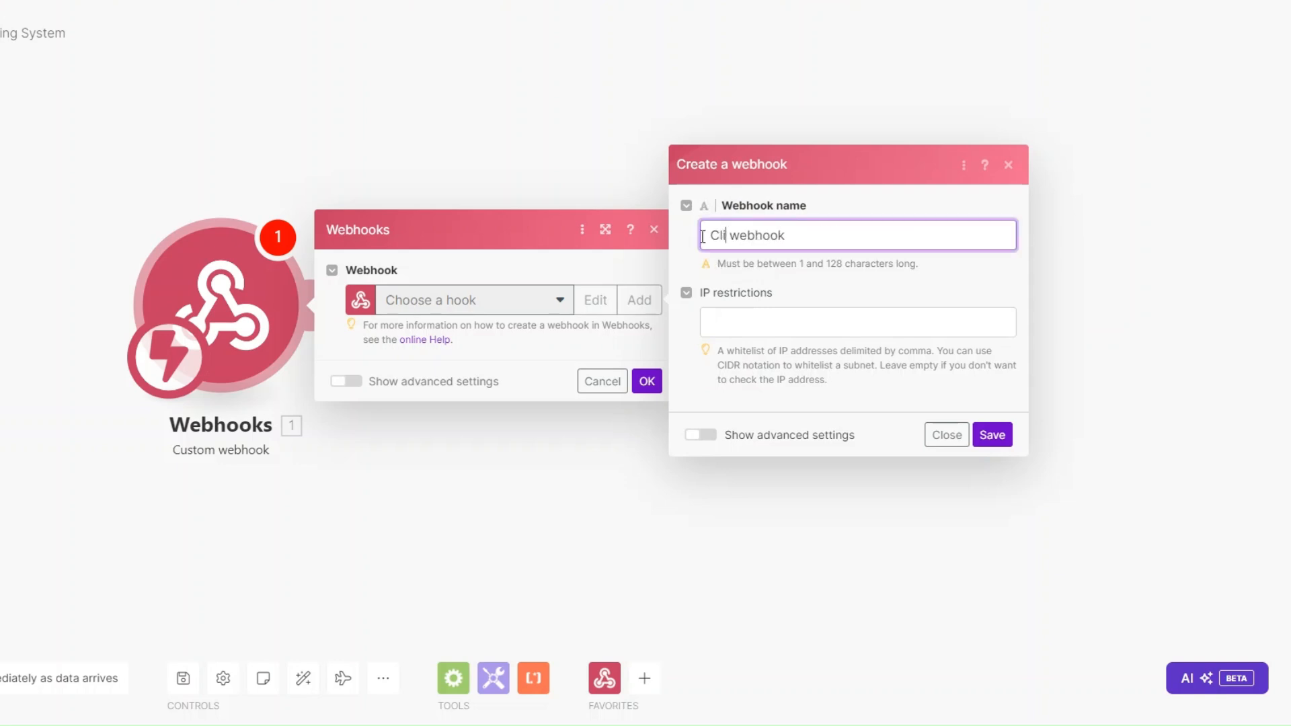
text(t Onboardi)
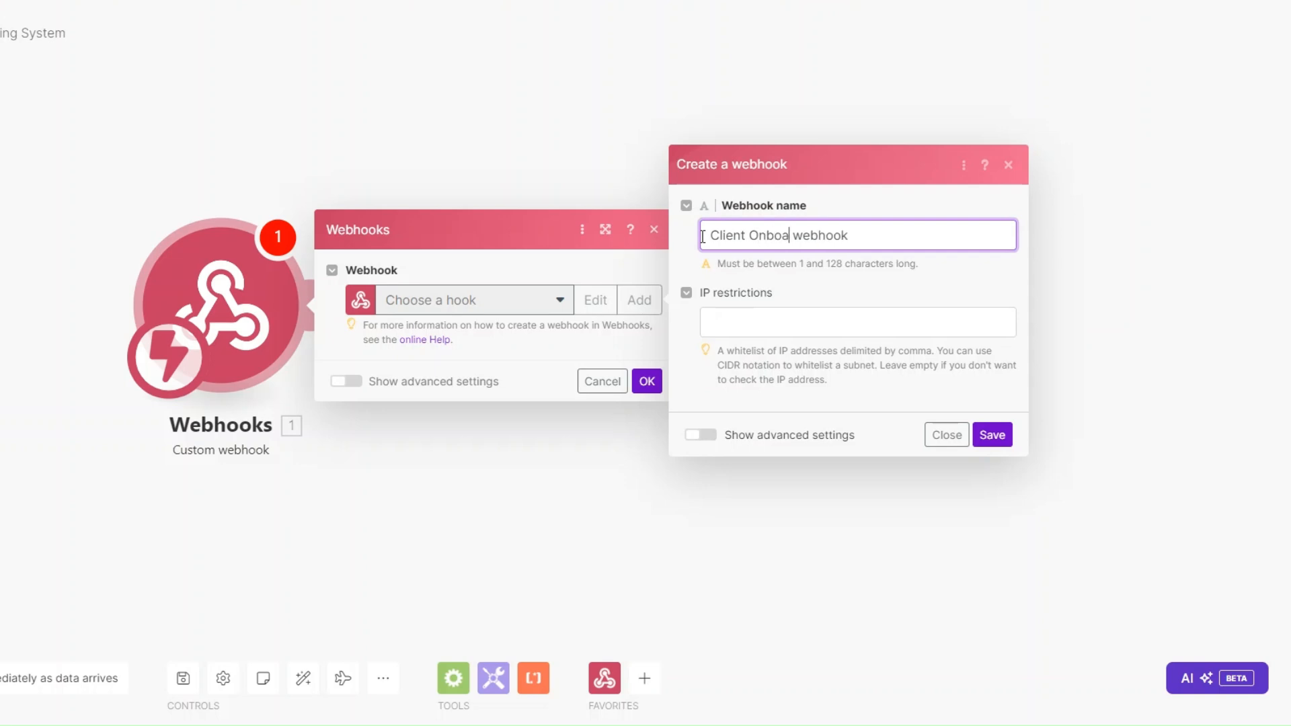
text(ng)
click(992, 435)
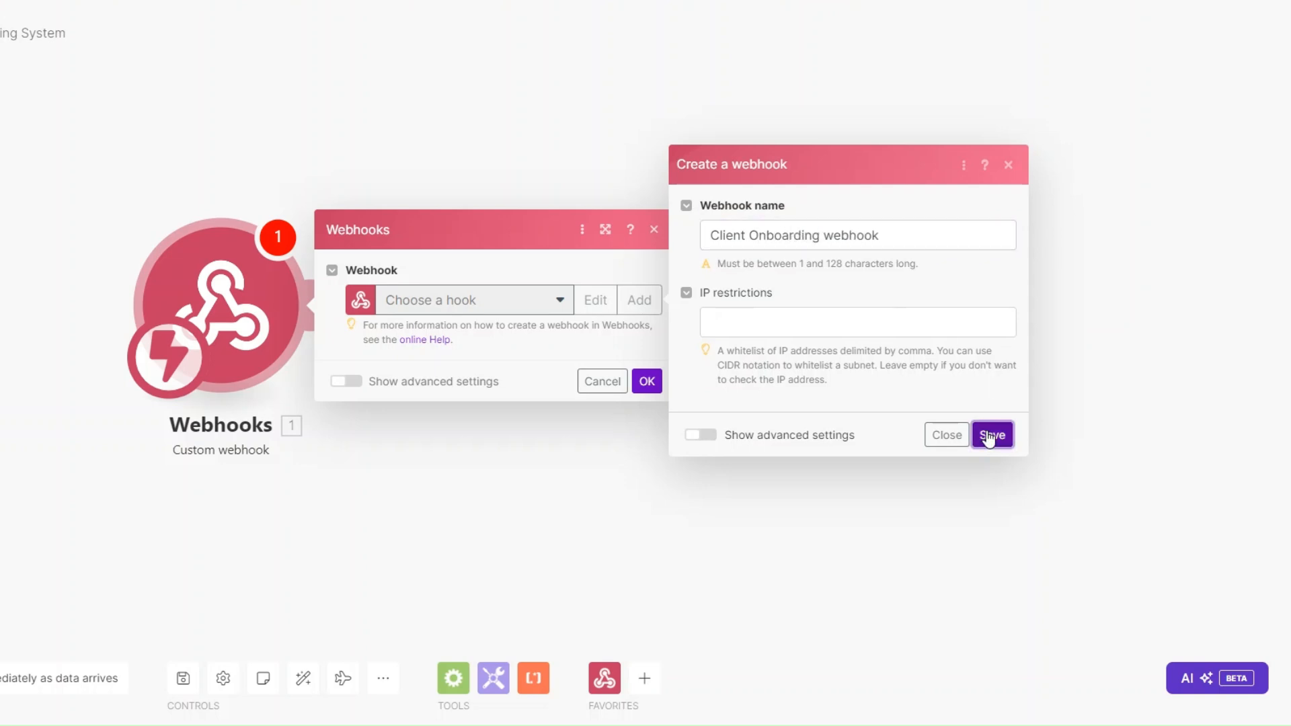
click(580, 370)
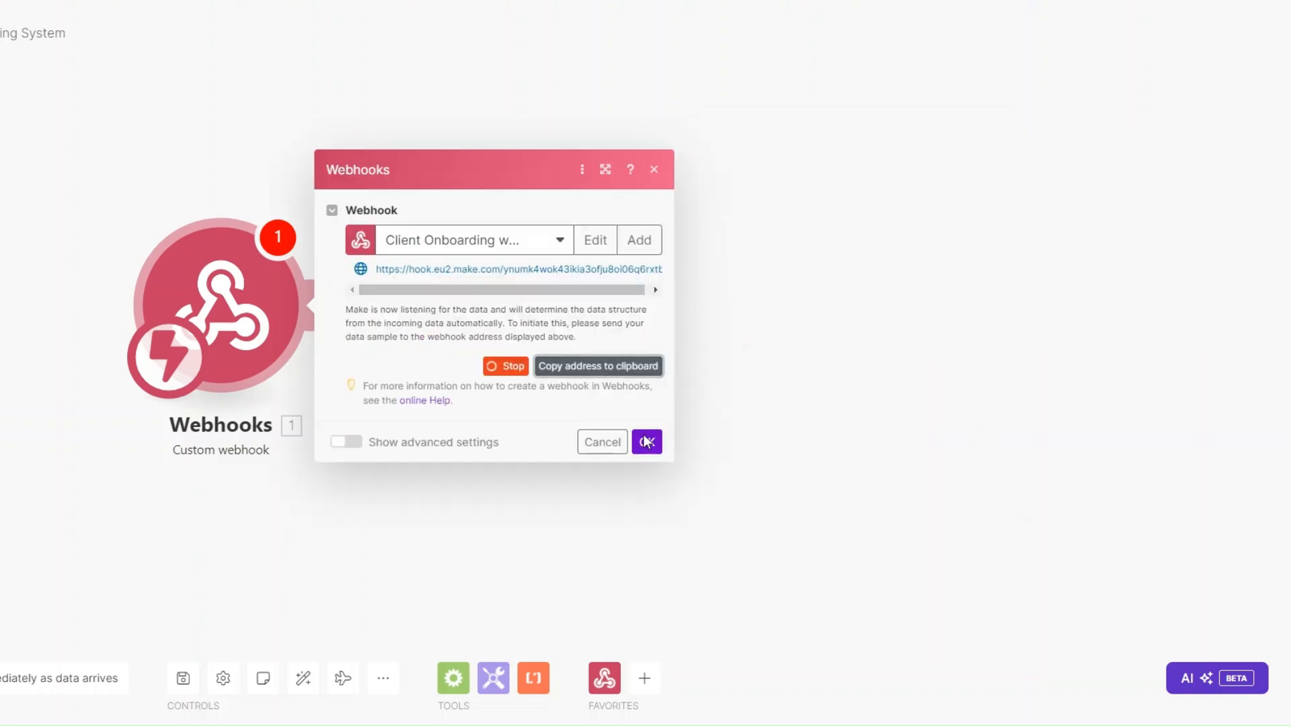
click(646, 443)
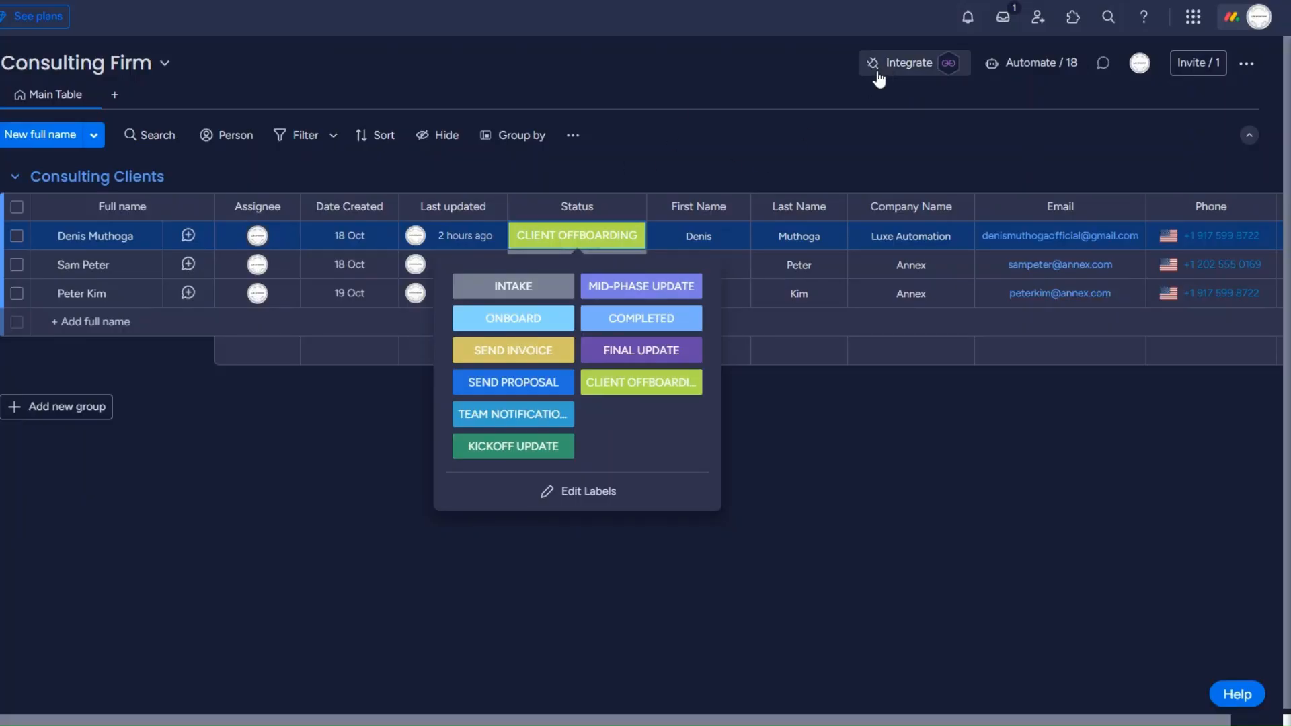
Step: Paste the Make webhook URL into monday.com's status-change webhook recipe and try to connect
click(878, 74)
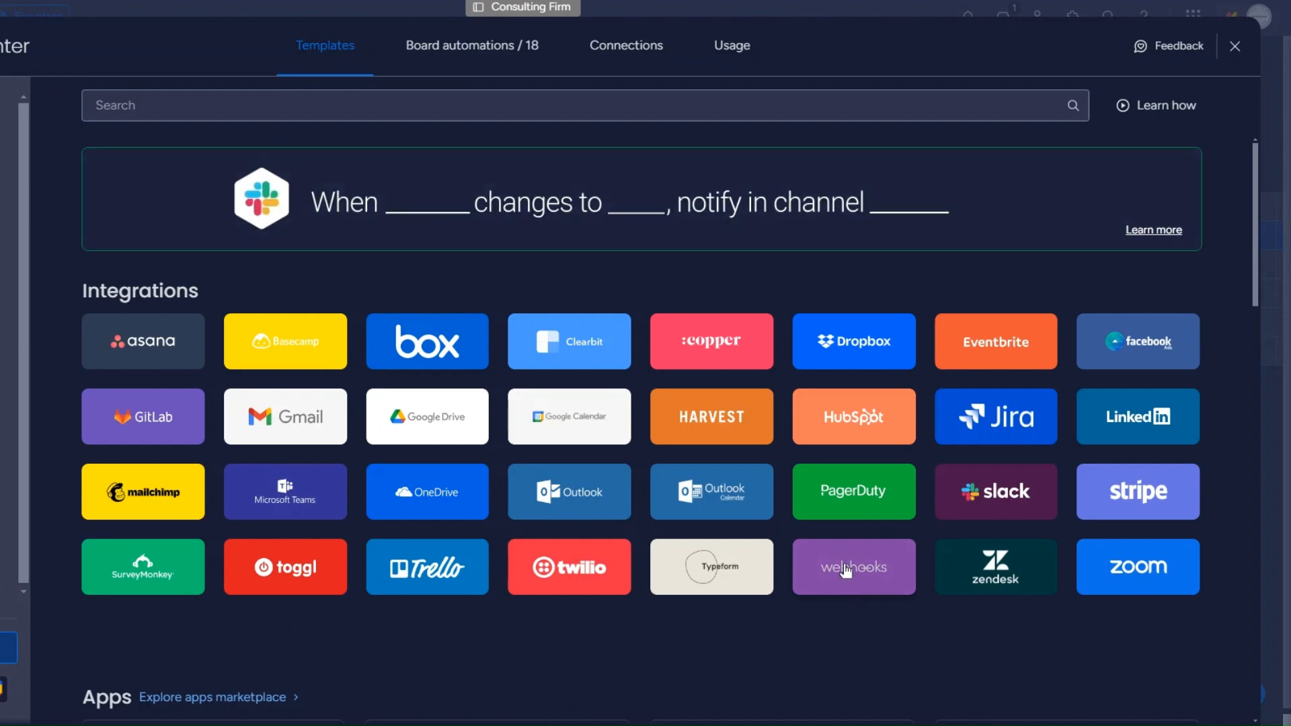
click(857, 588)
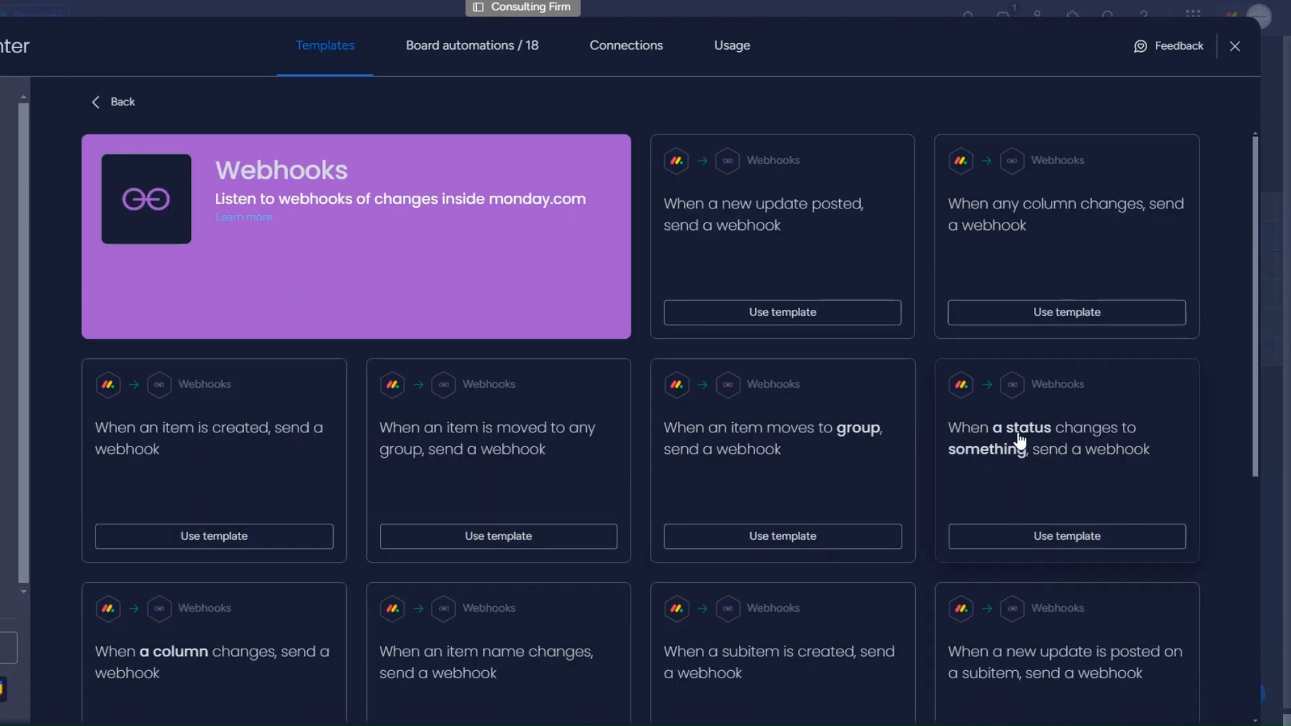
click(1047, 489)
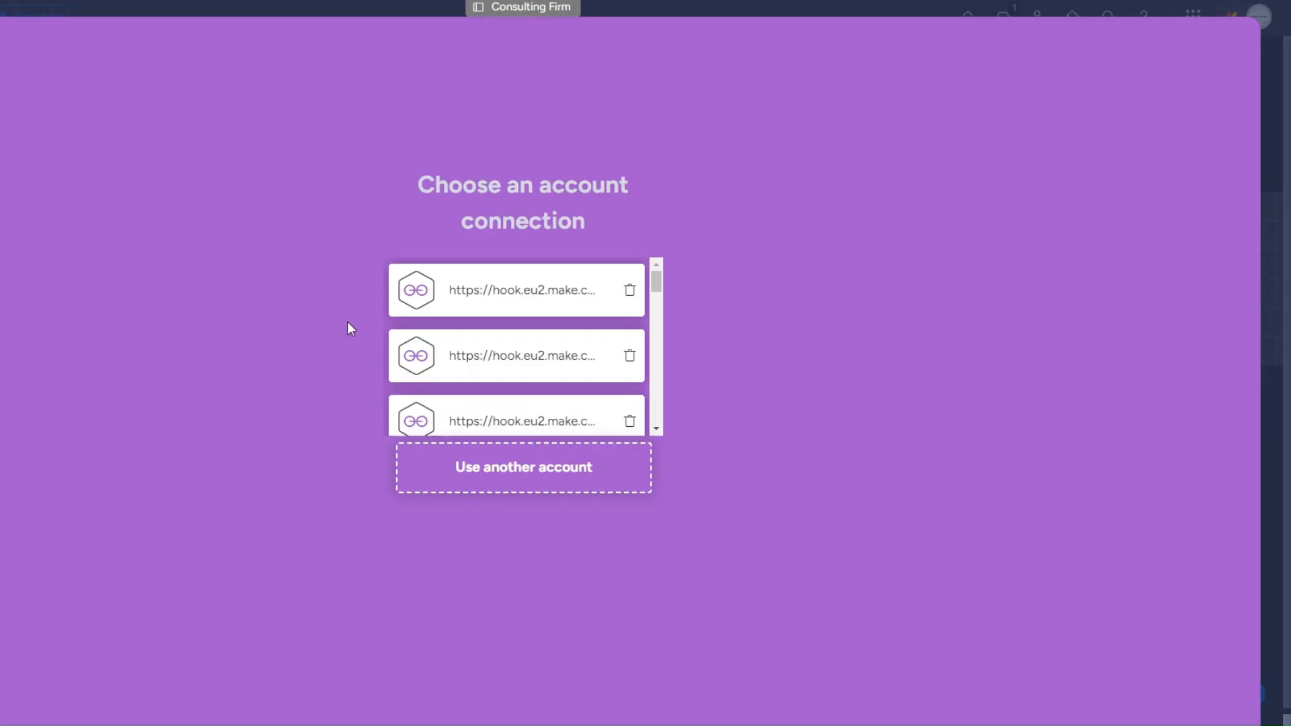
click(538, 476)
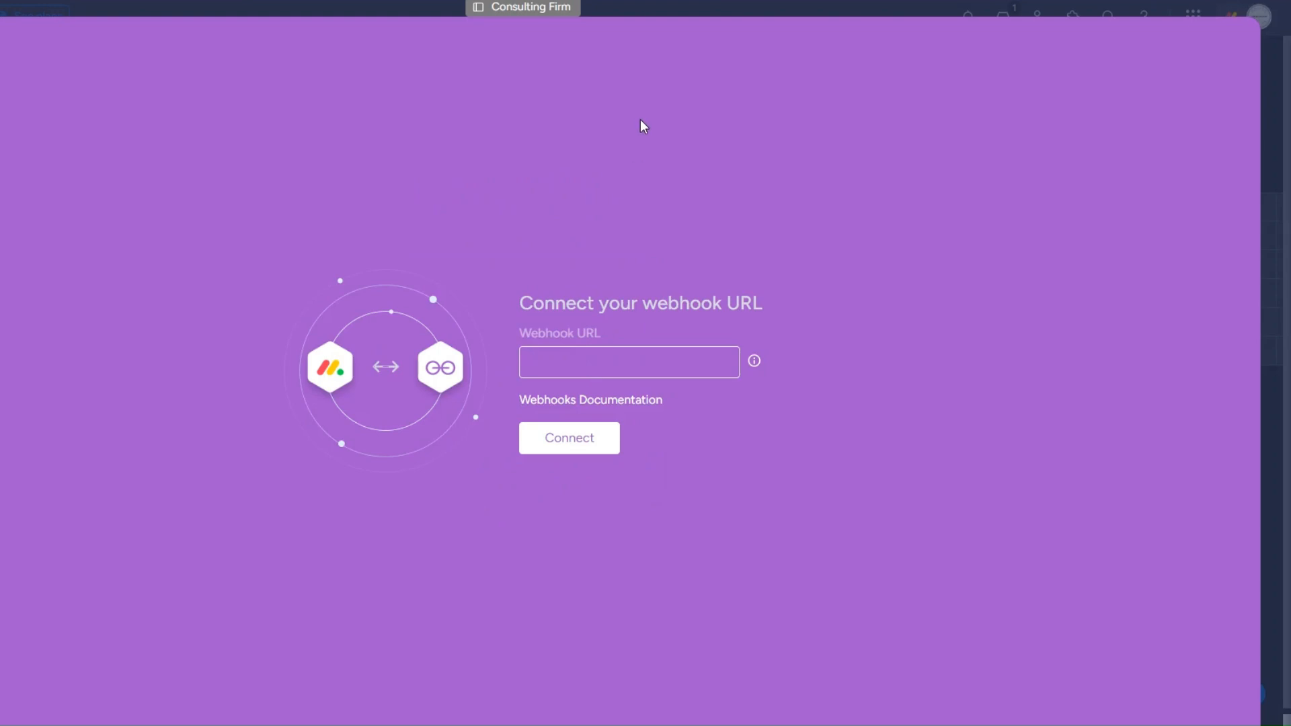
key(ctrl+v)
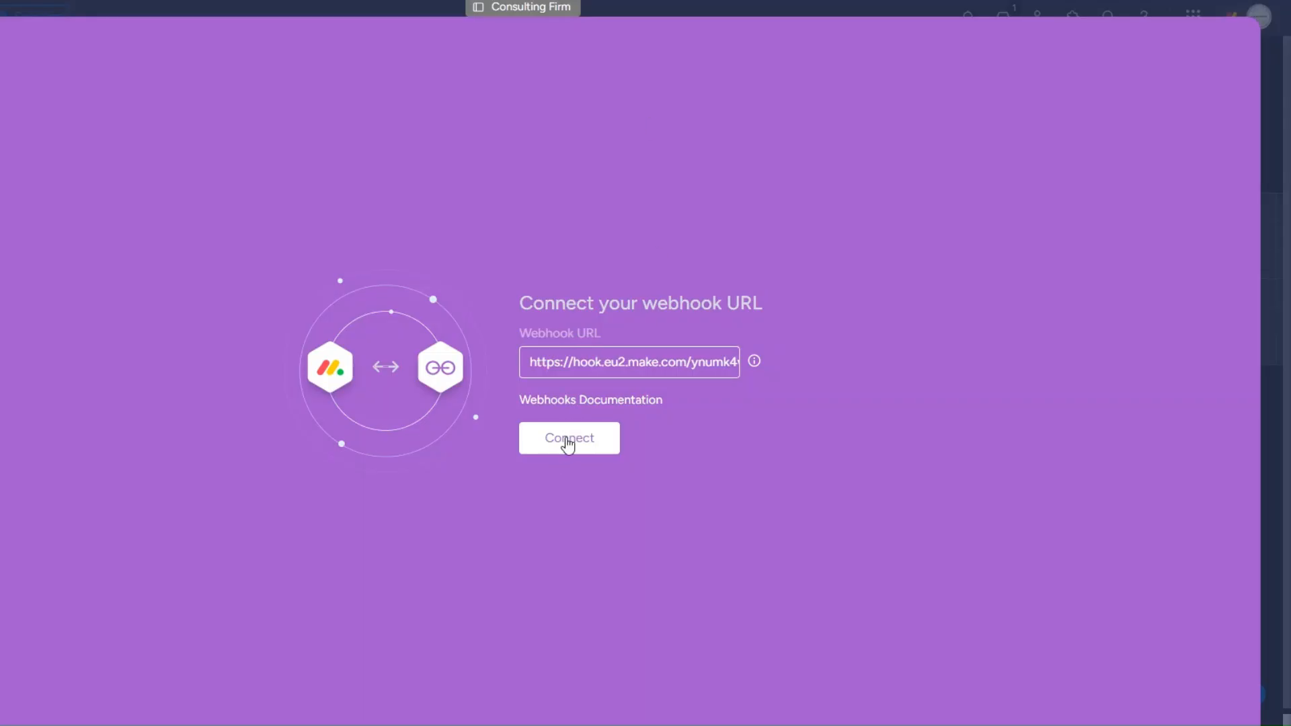
click(568, 436)
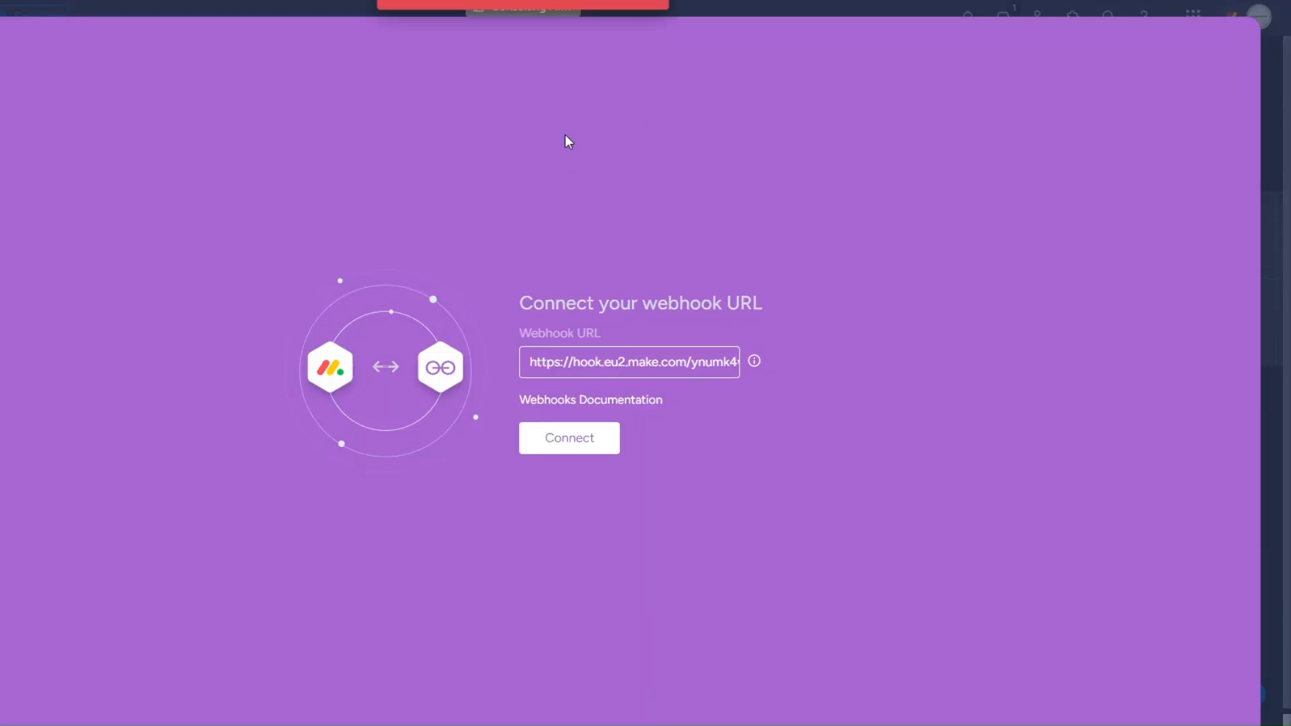
Step: Check the 'Failed to communicate with URL provided' error and the challenge value Make received
drag(412, 29, 624, 29)
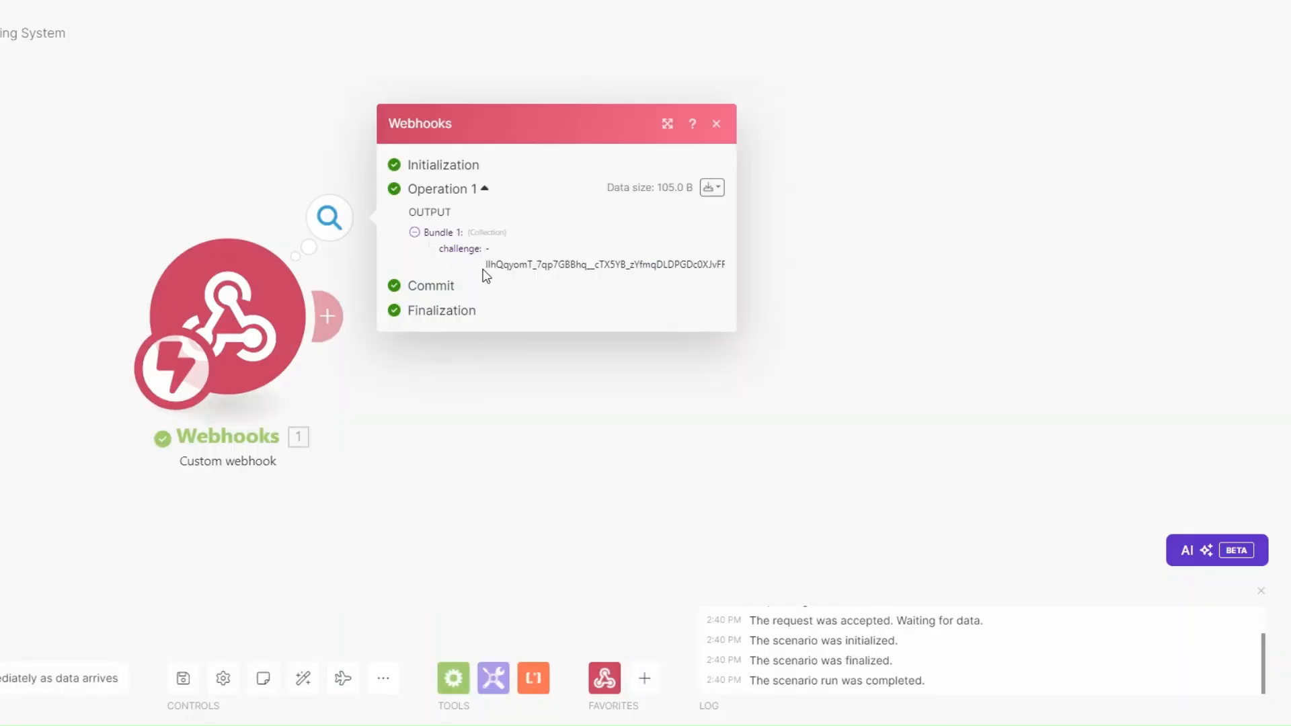
drag(486, 268, 728, 265)
click(583, 388)
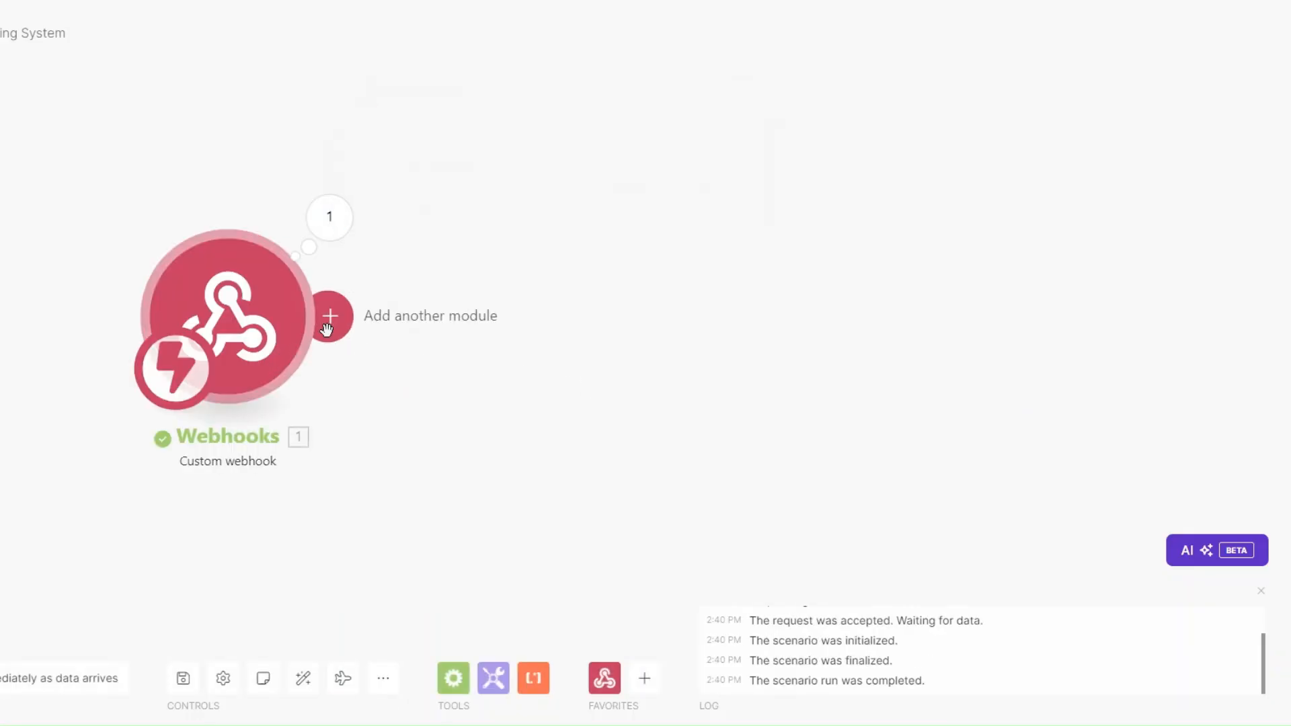
Step: Add a Webhook response module with status 200 and a body returning the mapped challenge value
click(329, 318)
click(703, 176)
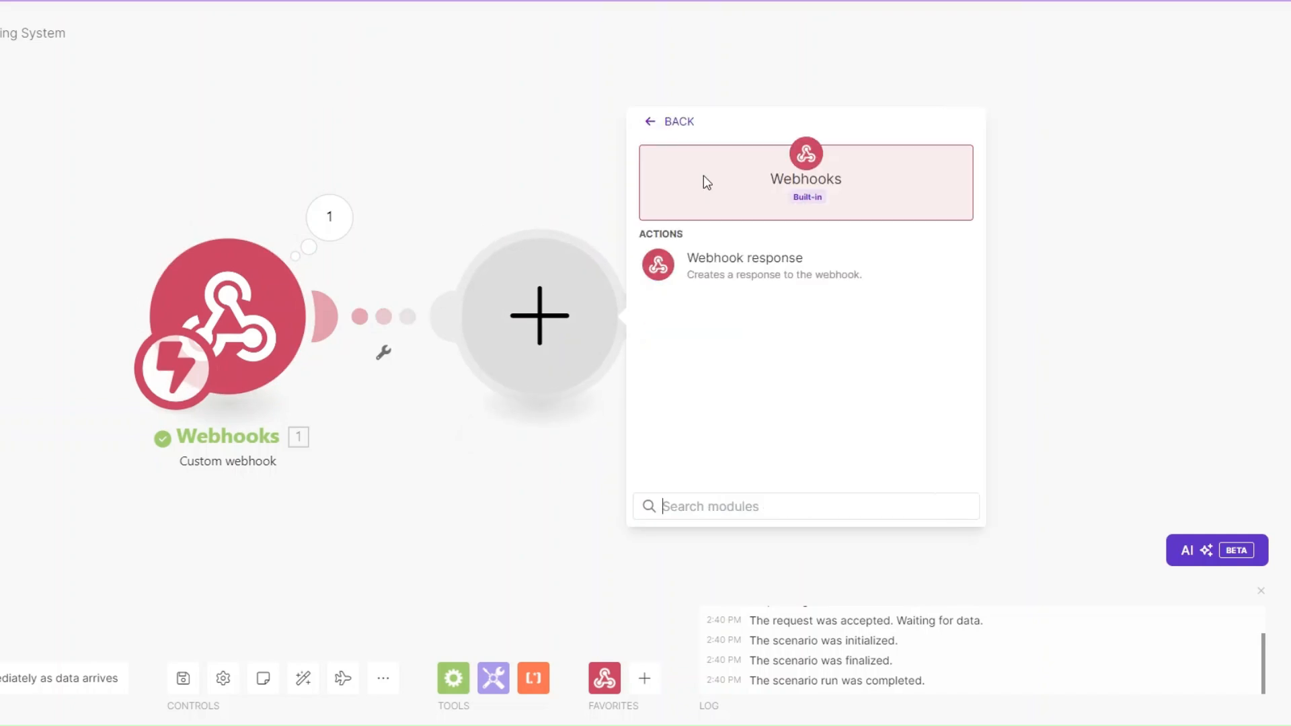
click(718, 259)
click(562, 328)
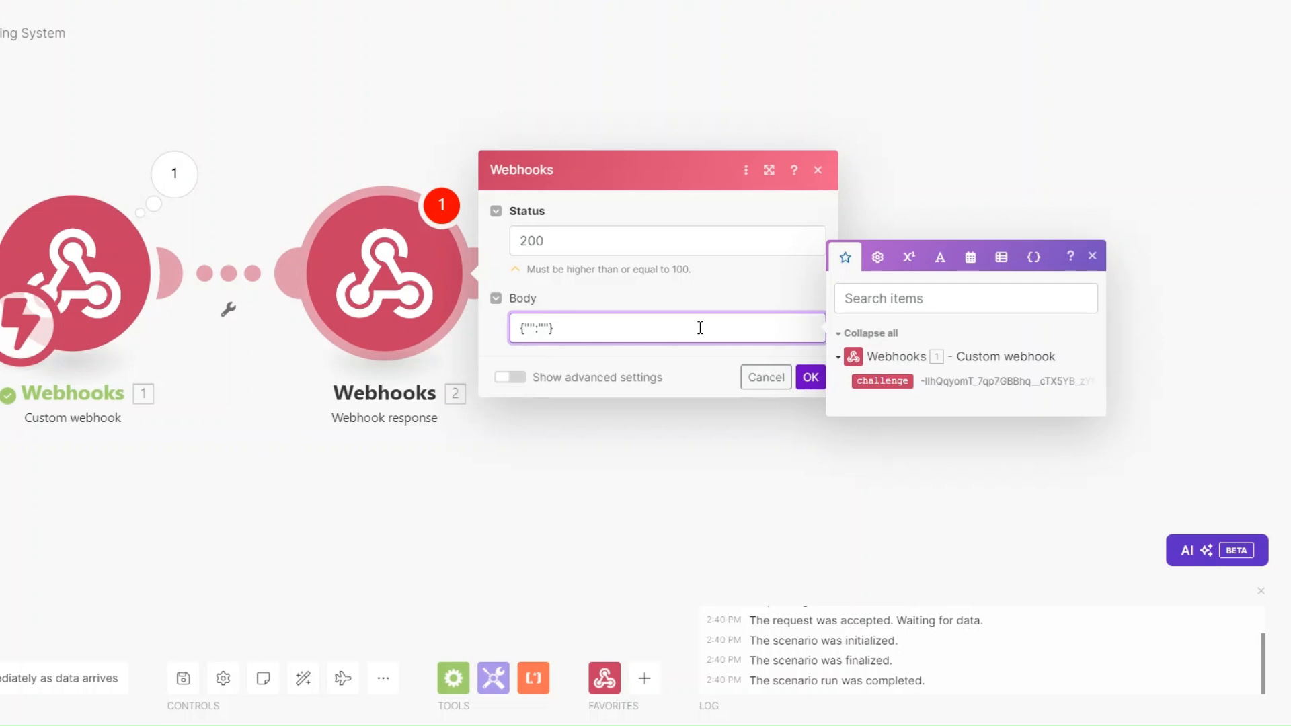
text(challenge)
click(882, 381)
click(810, 376)
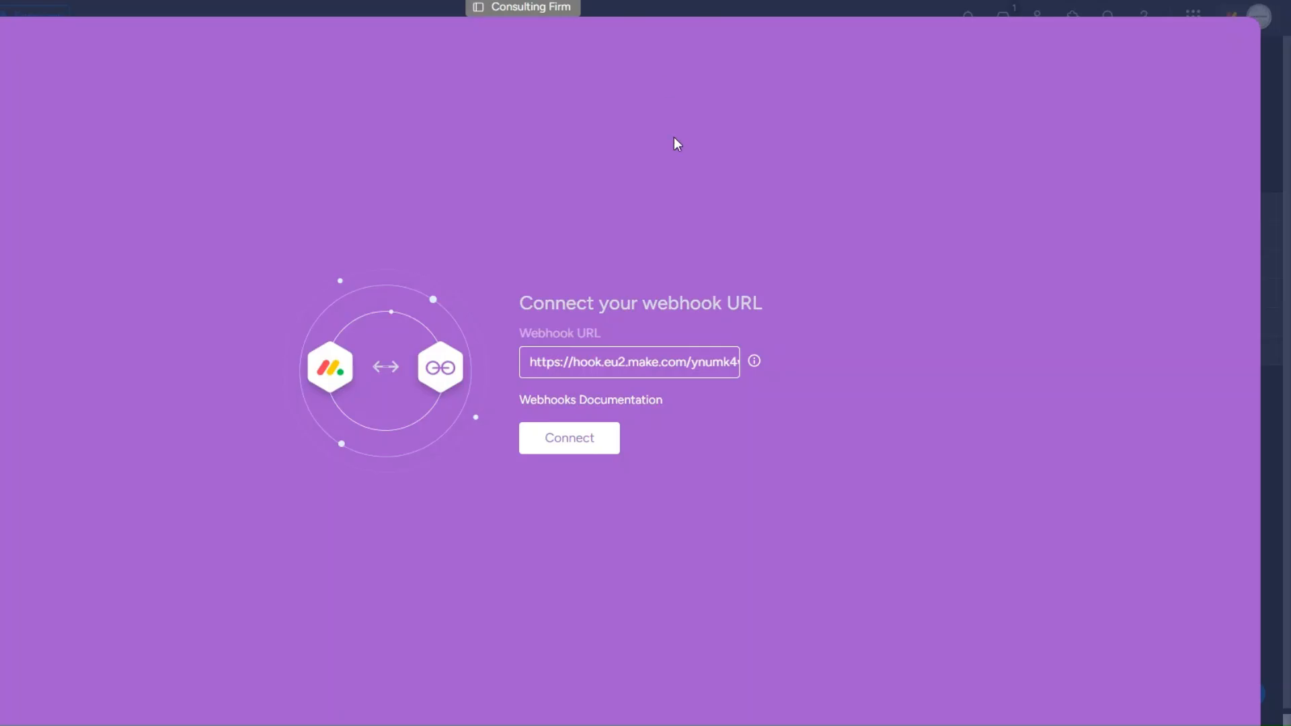
Step: Connect the webhook in monday.com, then delete the Webhook response module in Make
click(560, 447)
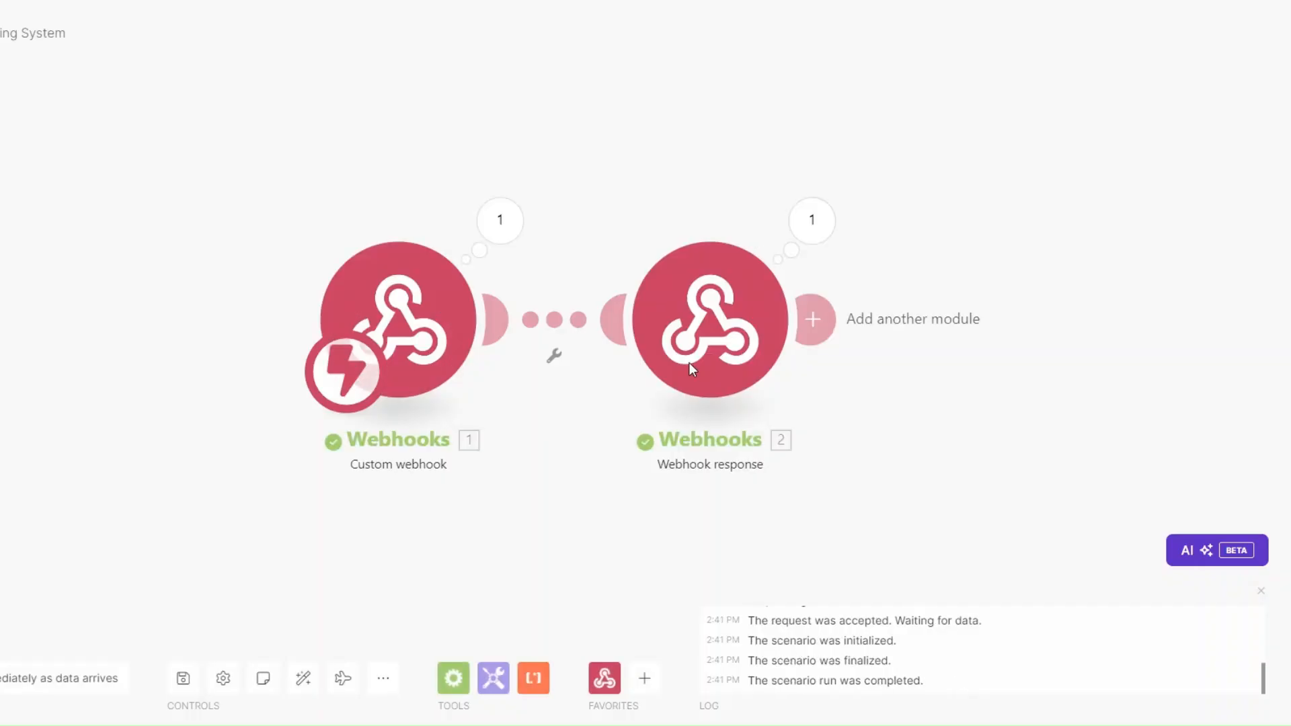
right_click(571, 310)
click(613, 499)
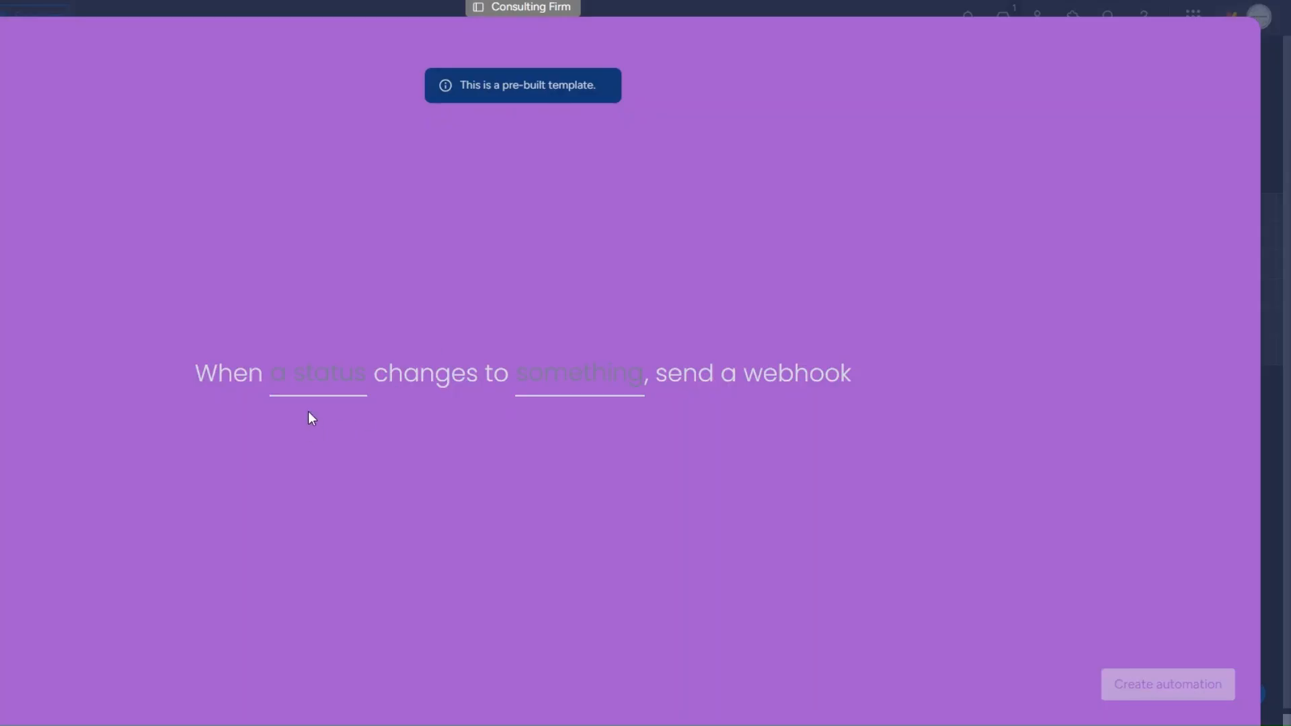
Step: Create the monday.com automation that sends the webhook when Status changes to ONBOARD
click(331, 369)
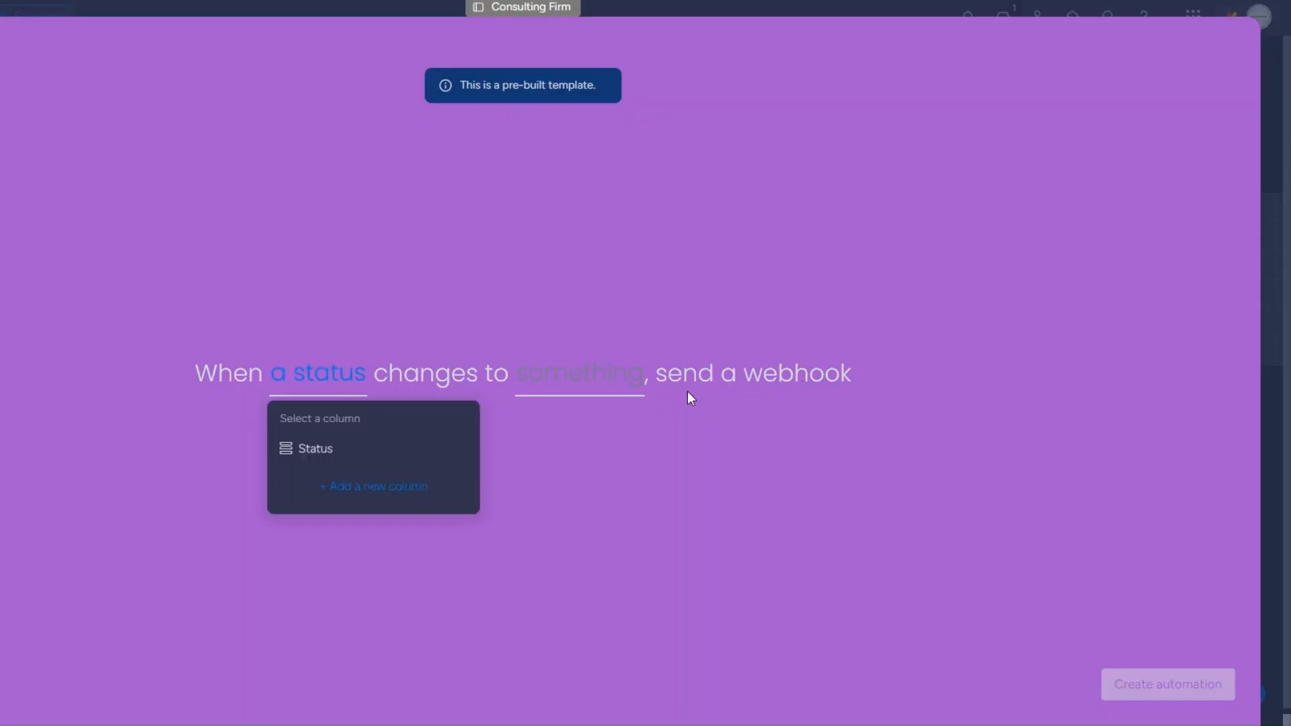
click(350, 457)
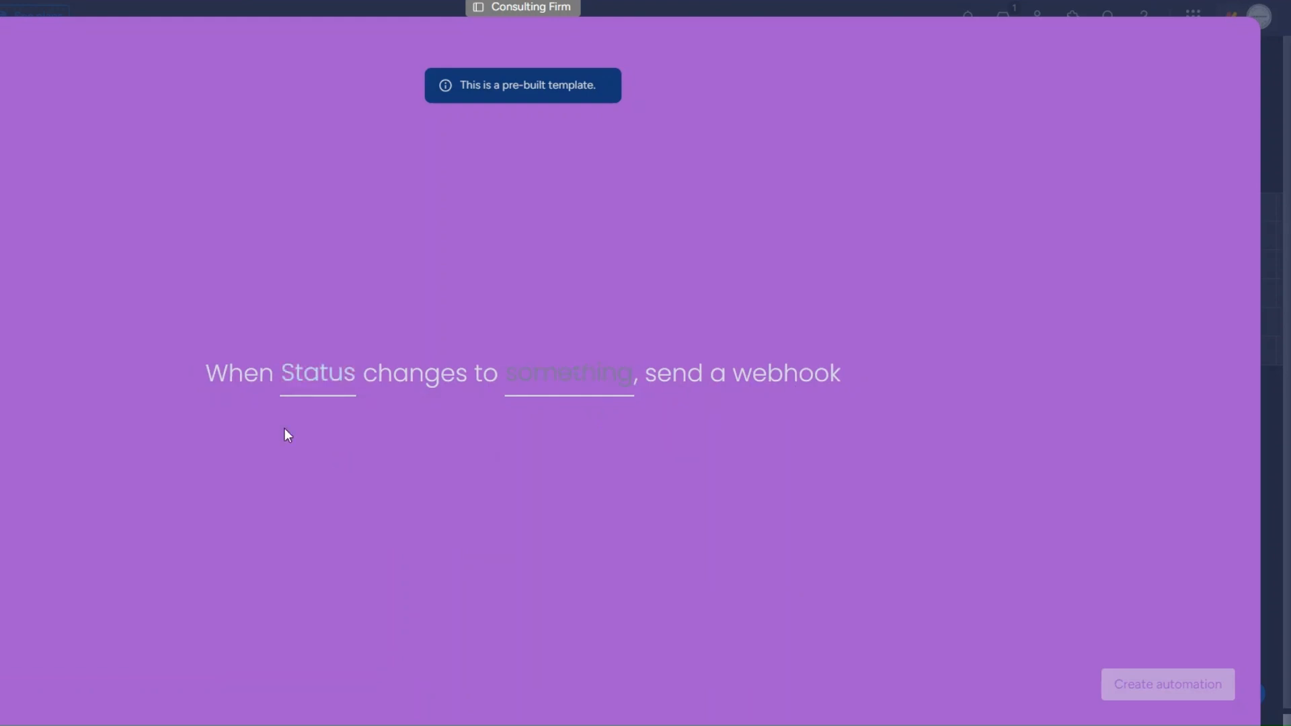
click(531, 393)
click(560, 501)
click(1168, 689)
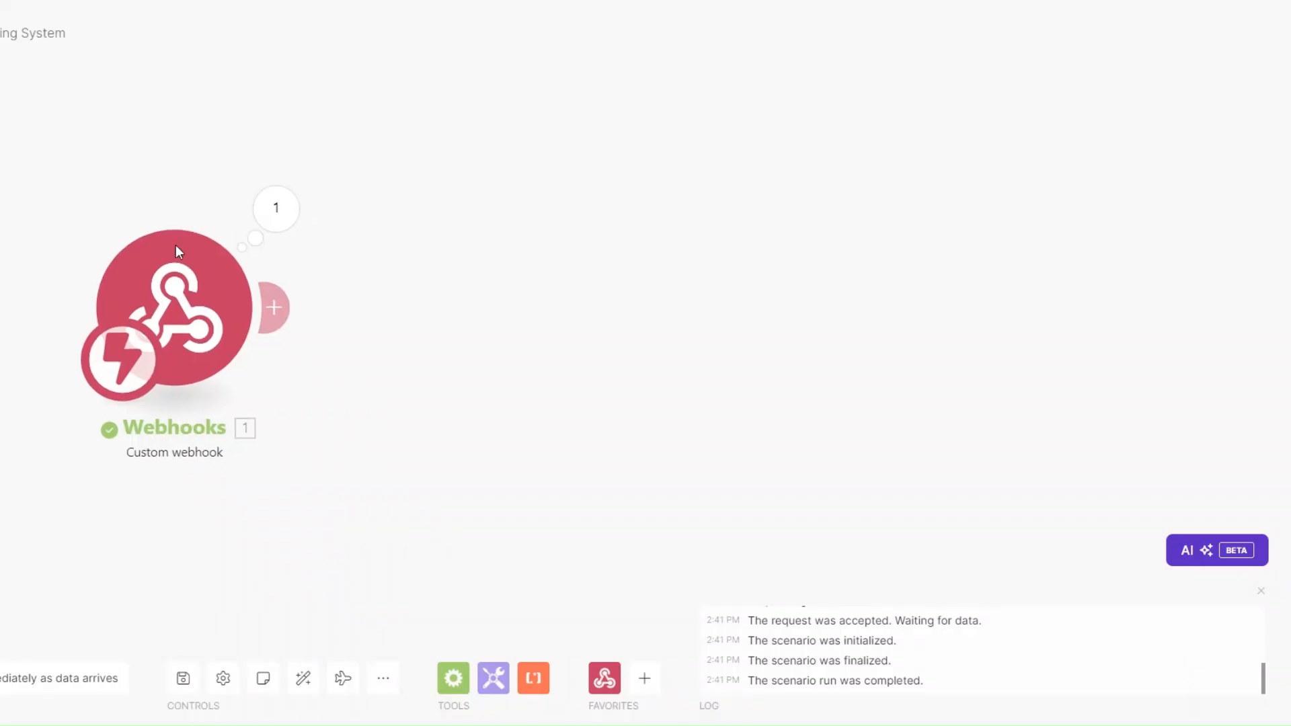
drag(260, 417, 343, 423)
Step: Run the scenario once and change a client's Status to ONBOARD in monday.com
click(46, 568)
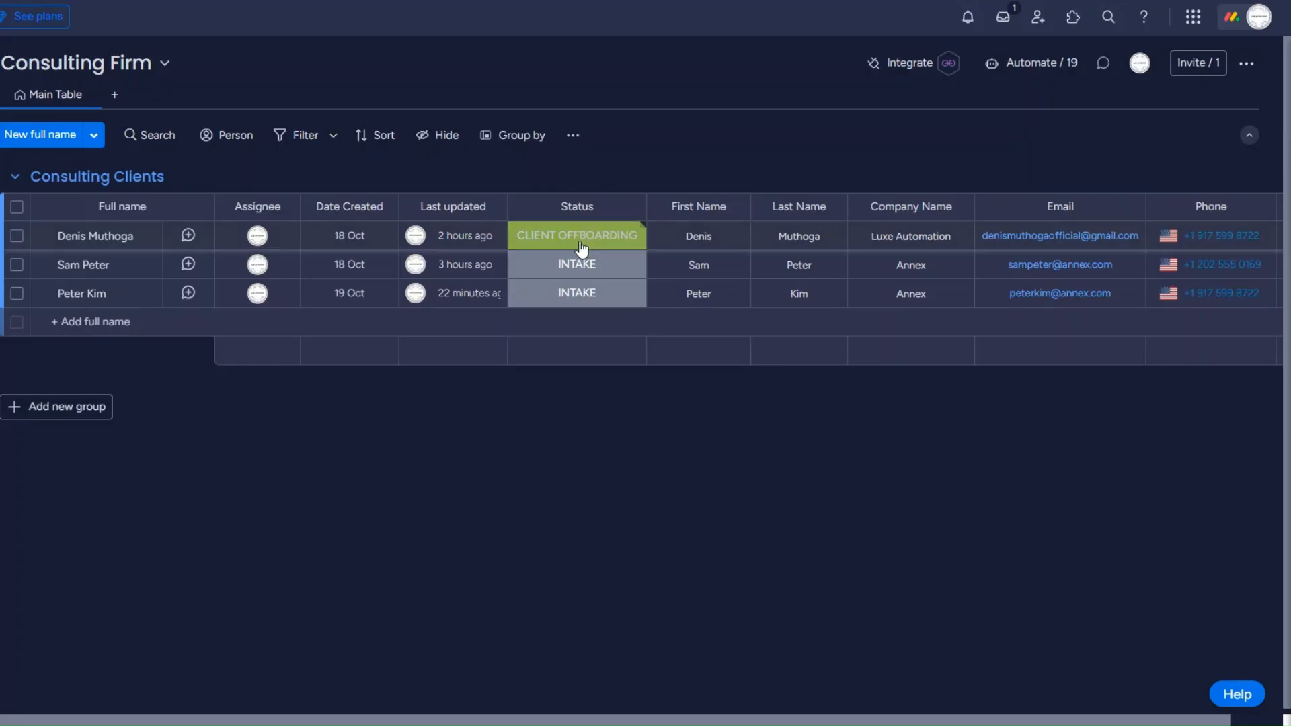
click(579, 264)
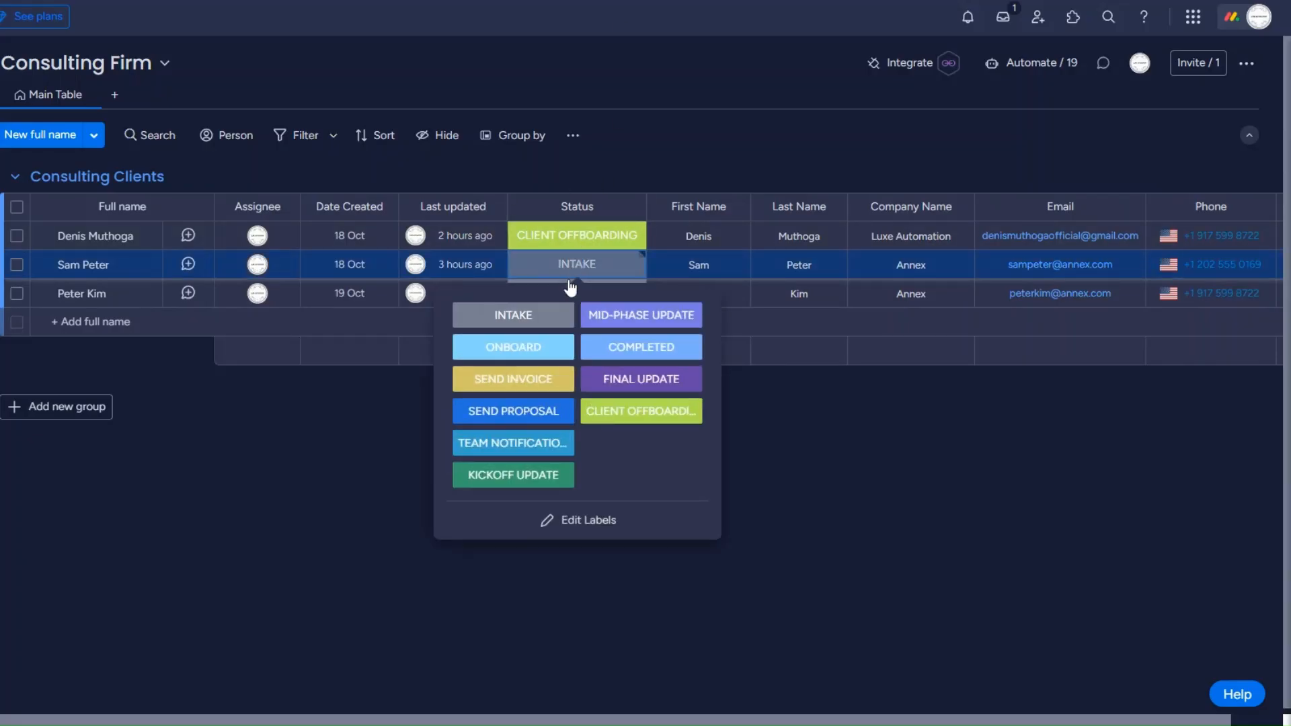
click(541, 349)
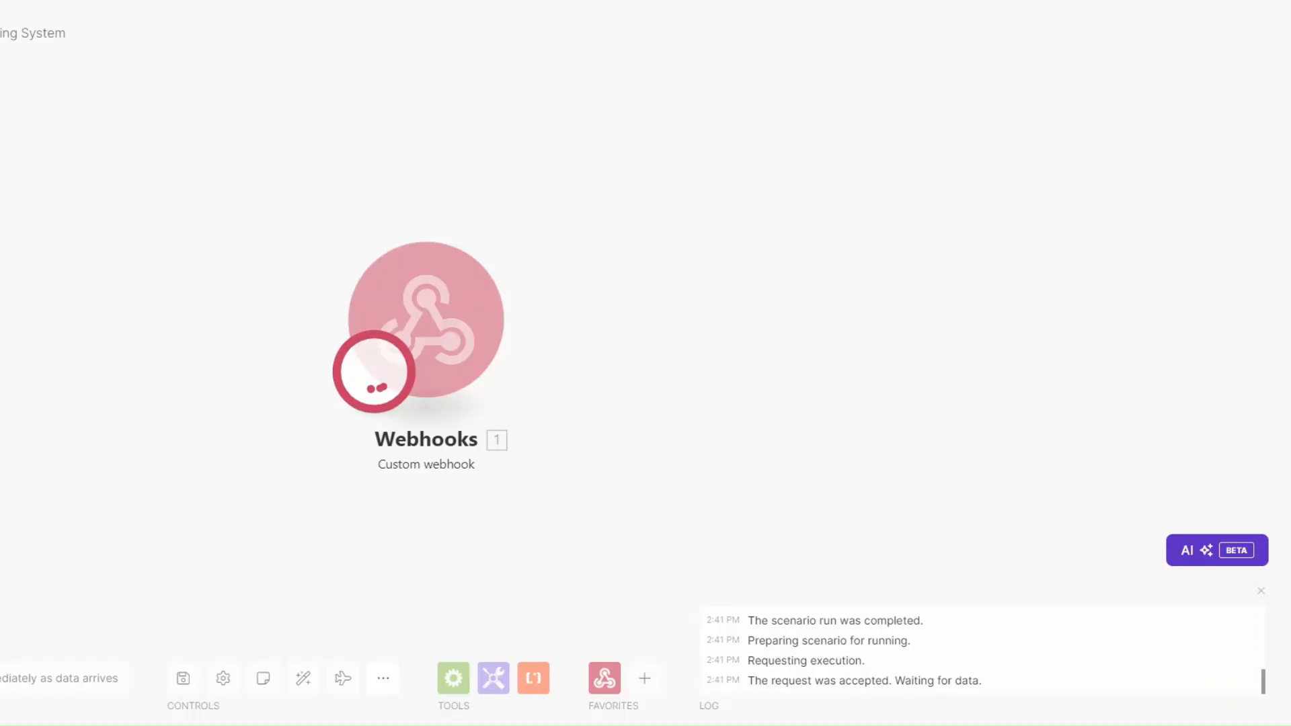
Step: Inspect the received event data, selecting the pulseName and pulseId values
click(493, 214)
click(506, 251)
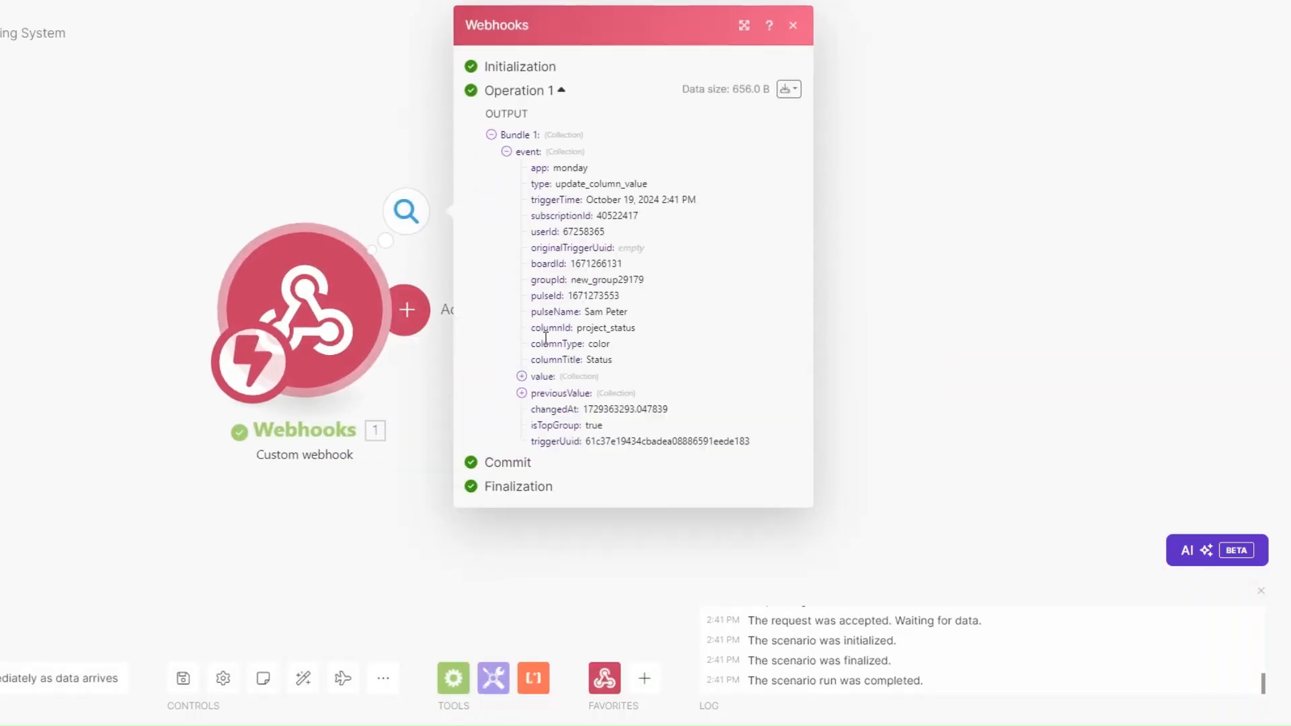
drag(583, 312, 634, 314)
drag(567, 296, 632, 307)
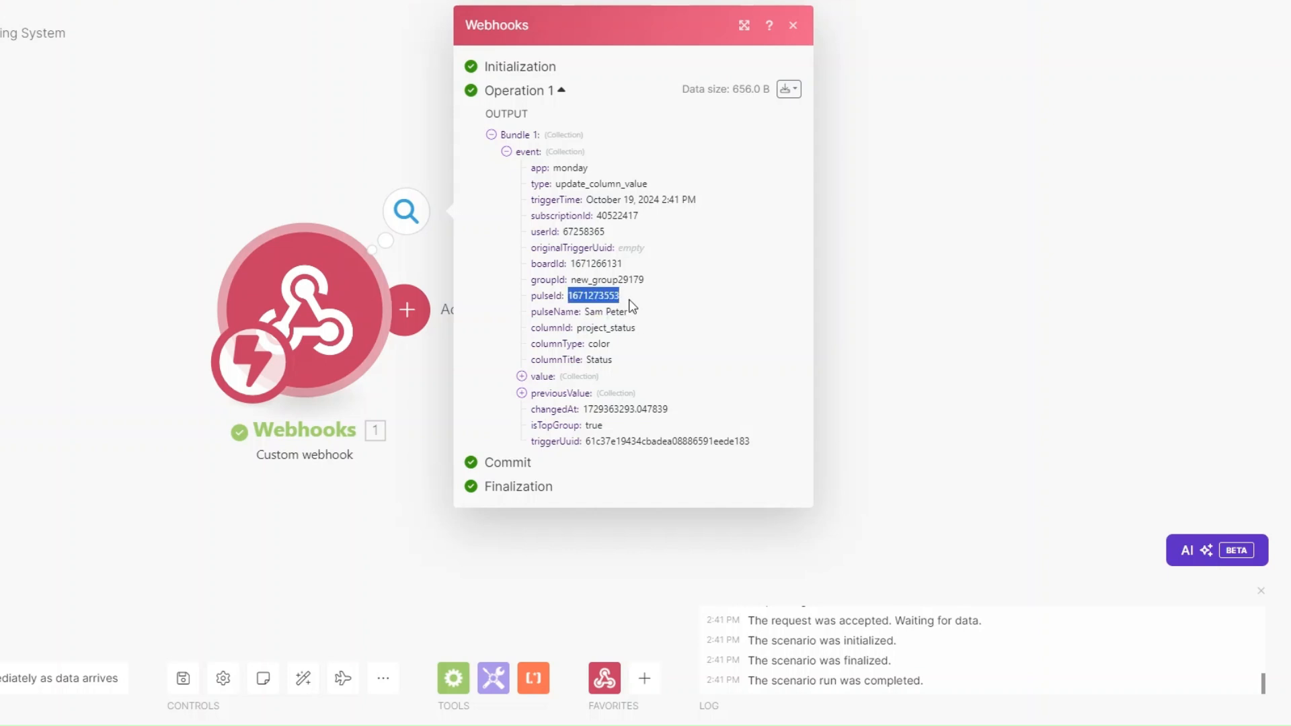
click(389, 507)
click(326, 314)
Step: Add a Monday Get an Item module with ID mapped to event pulseId on the Consulting Firm board
click(693, 316)
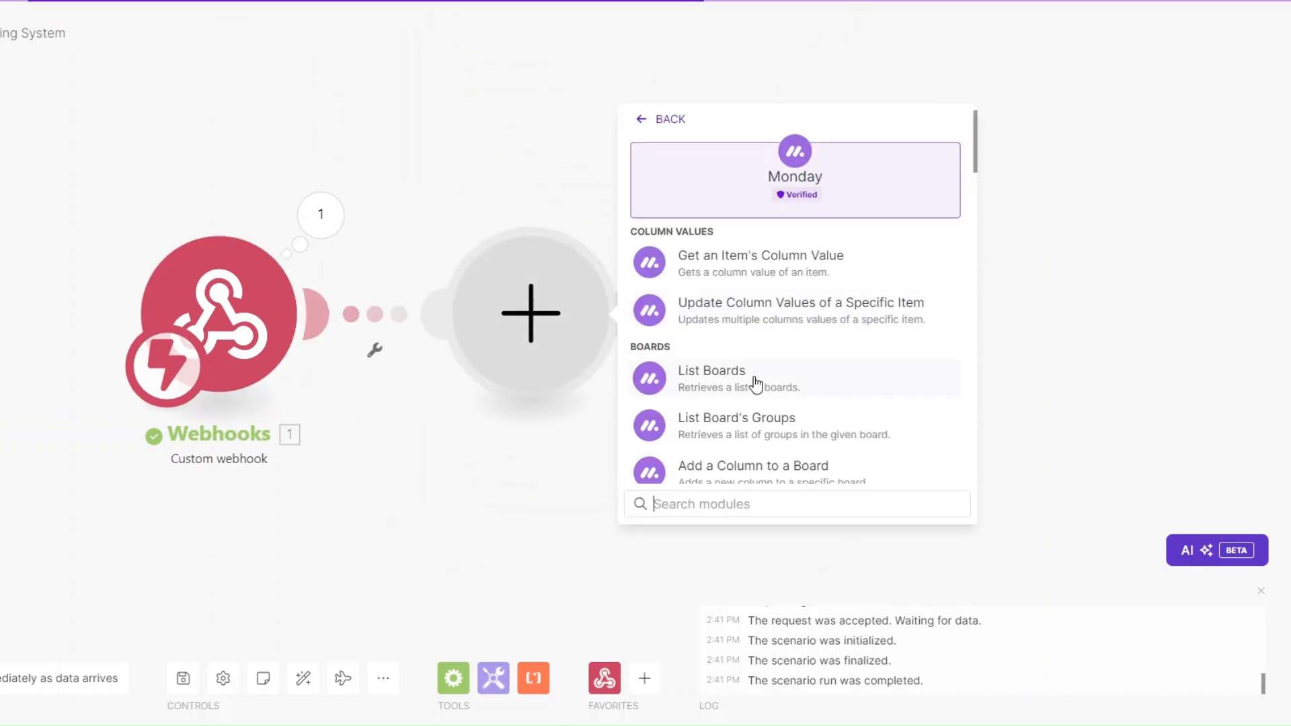
text(get an)
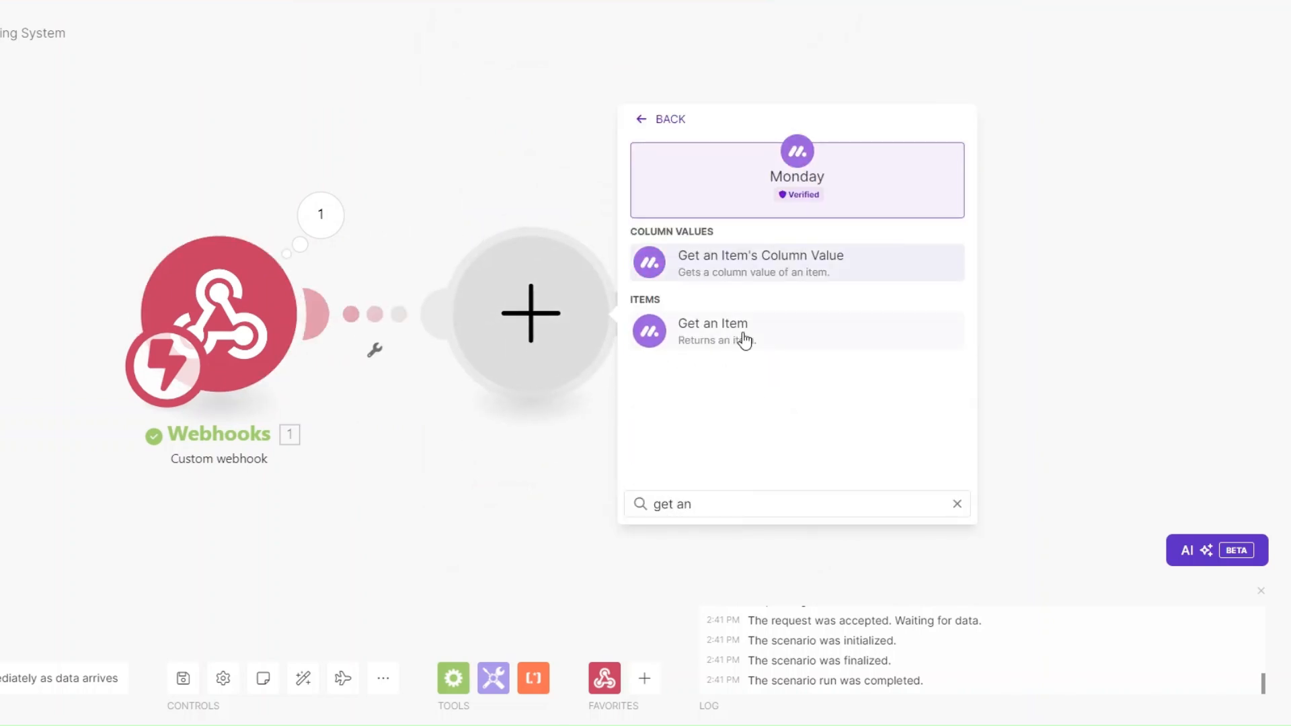
click(744, 340)
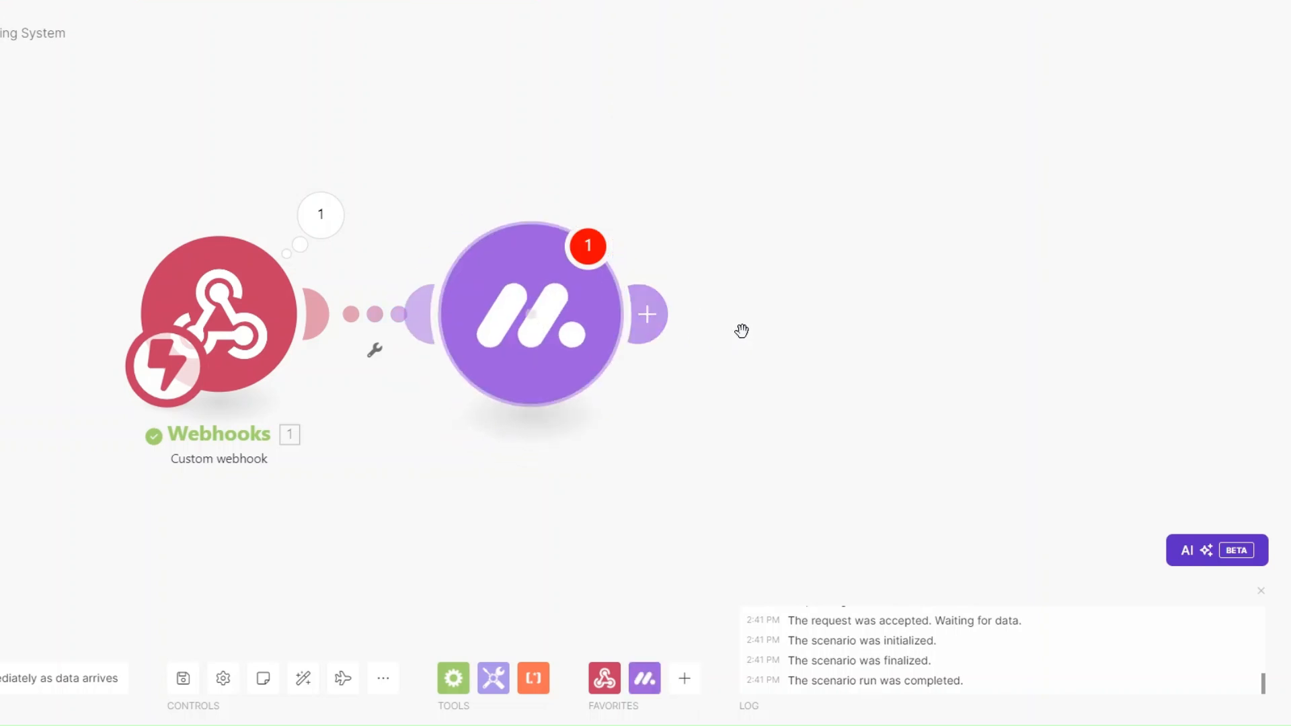
click(582, 193)
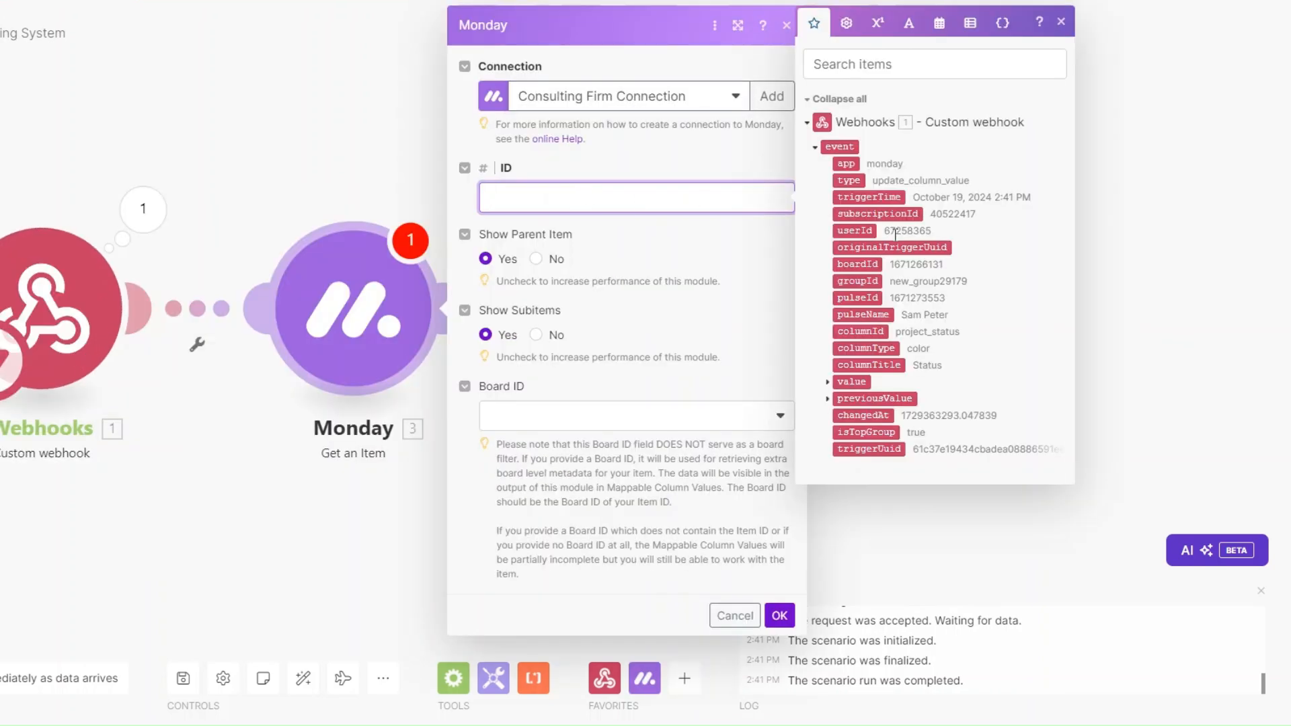
drag(857, 297, 550, 193)
click(537, 415)
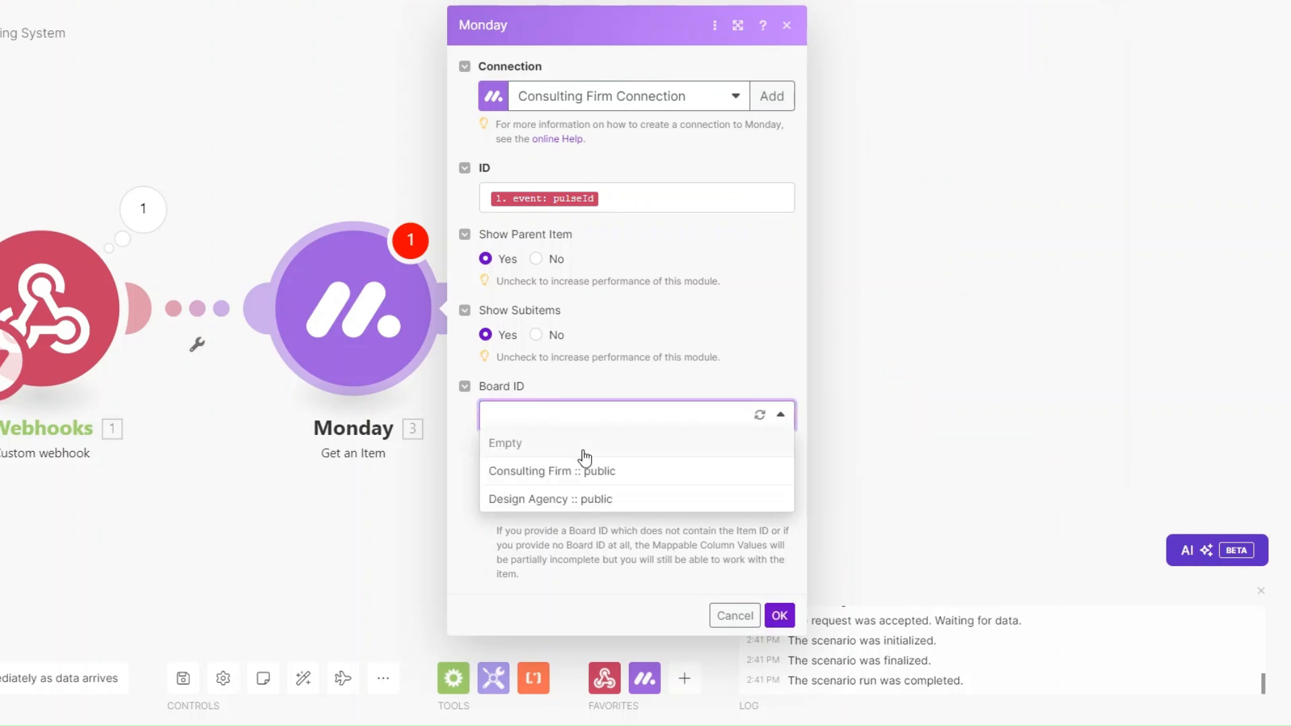
click(563, 471)
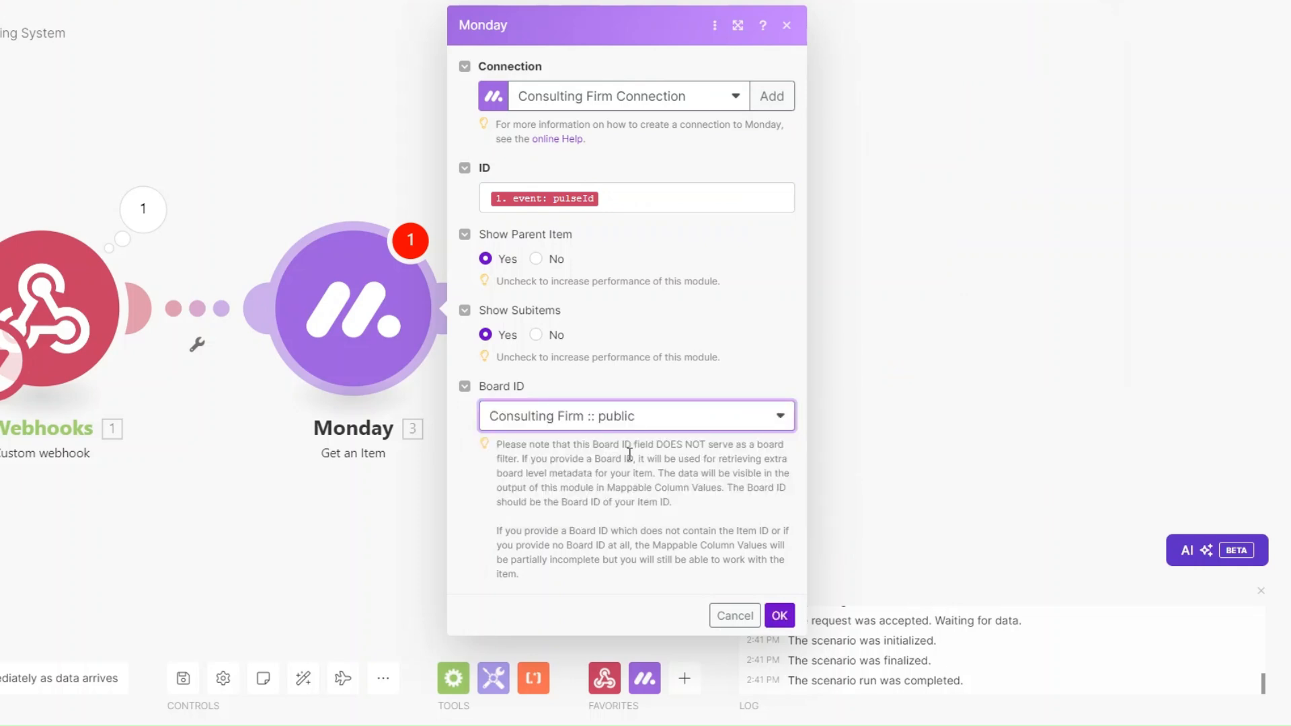
click(779, 615)
Step: Run only the Monday module with the copied pulseId and review the returned email and phone values
right_click(345, 312)
click(404, 346)
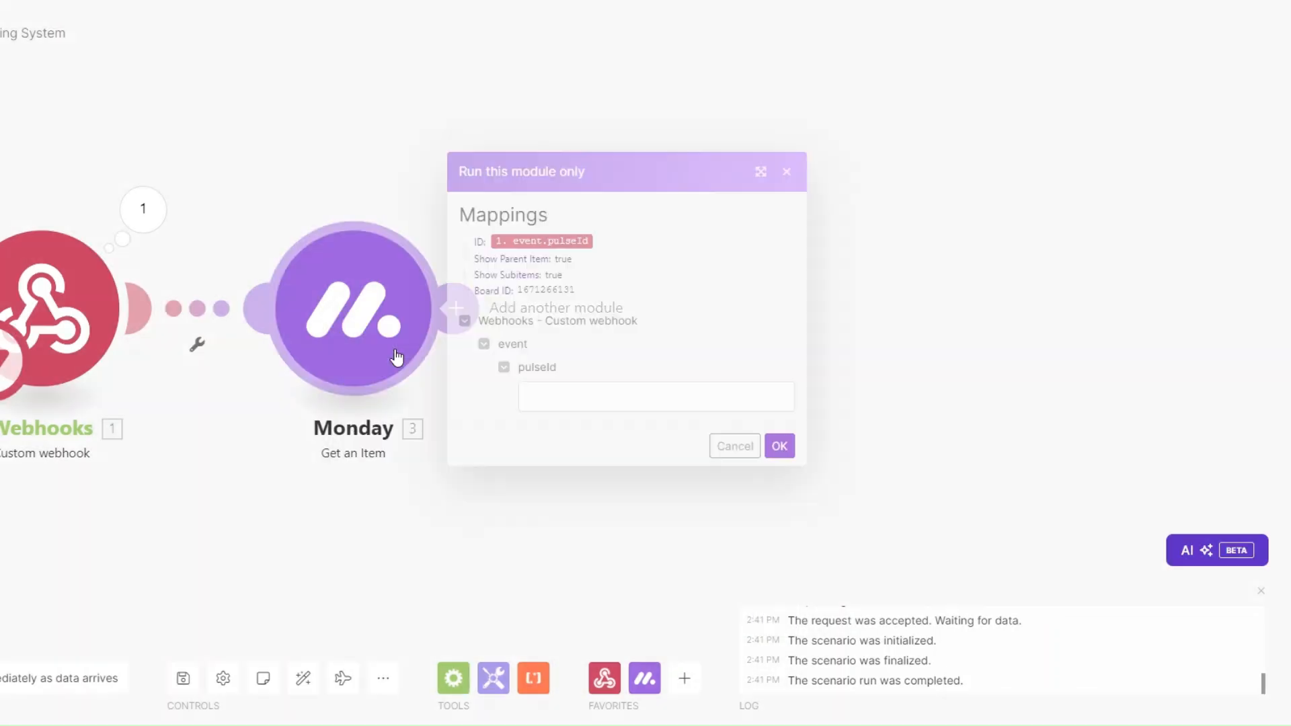
click(559, 397)
key(ctrl+v)
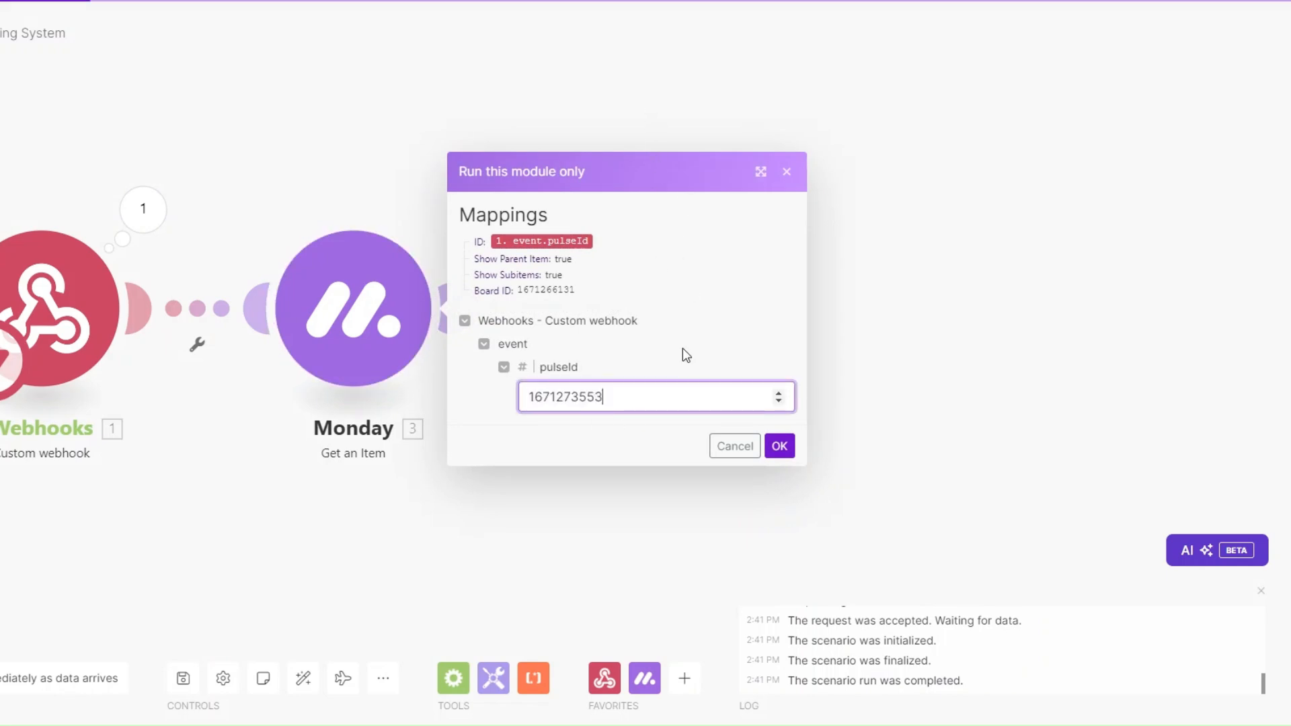
click(779, 446)
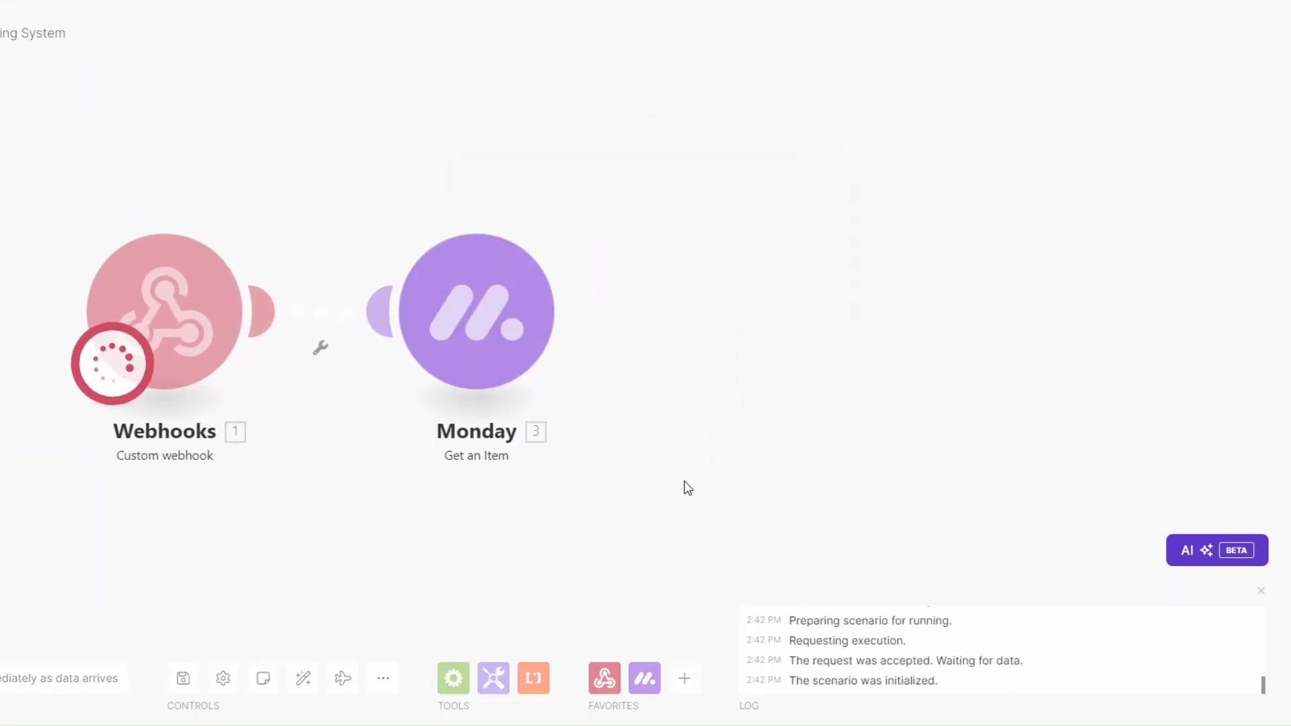
click(626, 469)
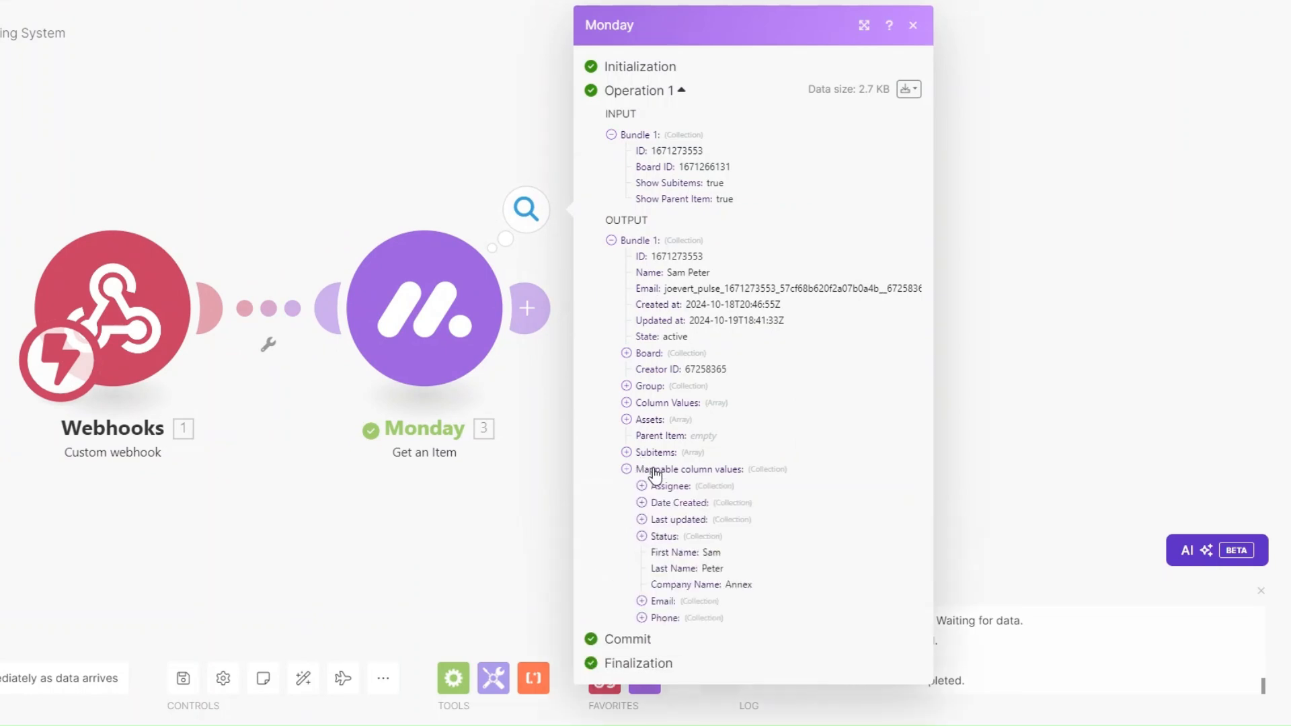
click(642, 600)
click(642, 650)
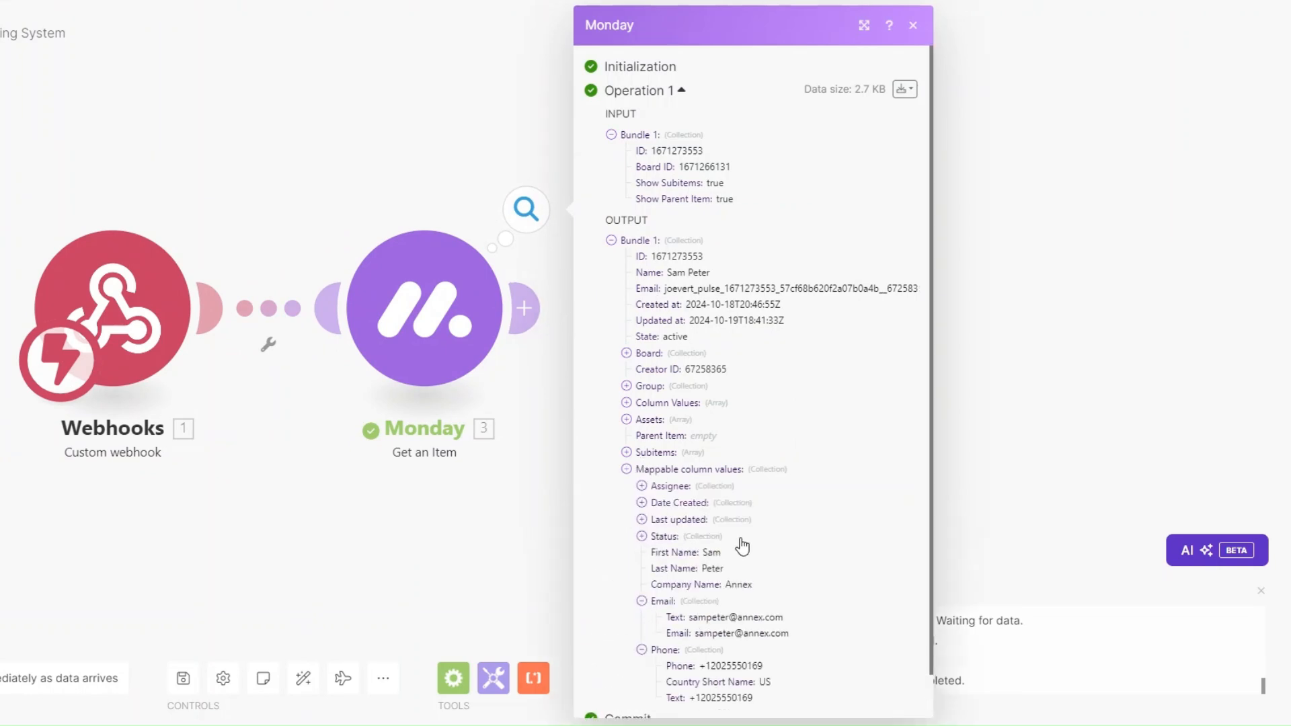
scroll(739, 540, down, 1)
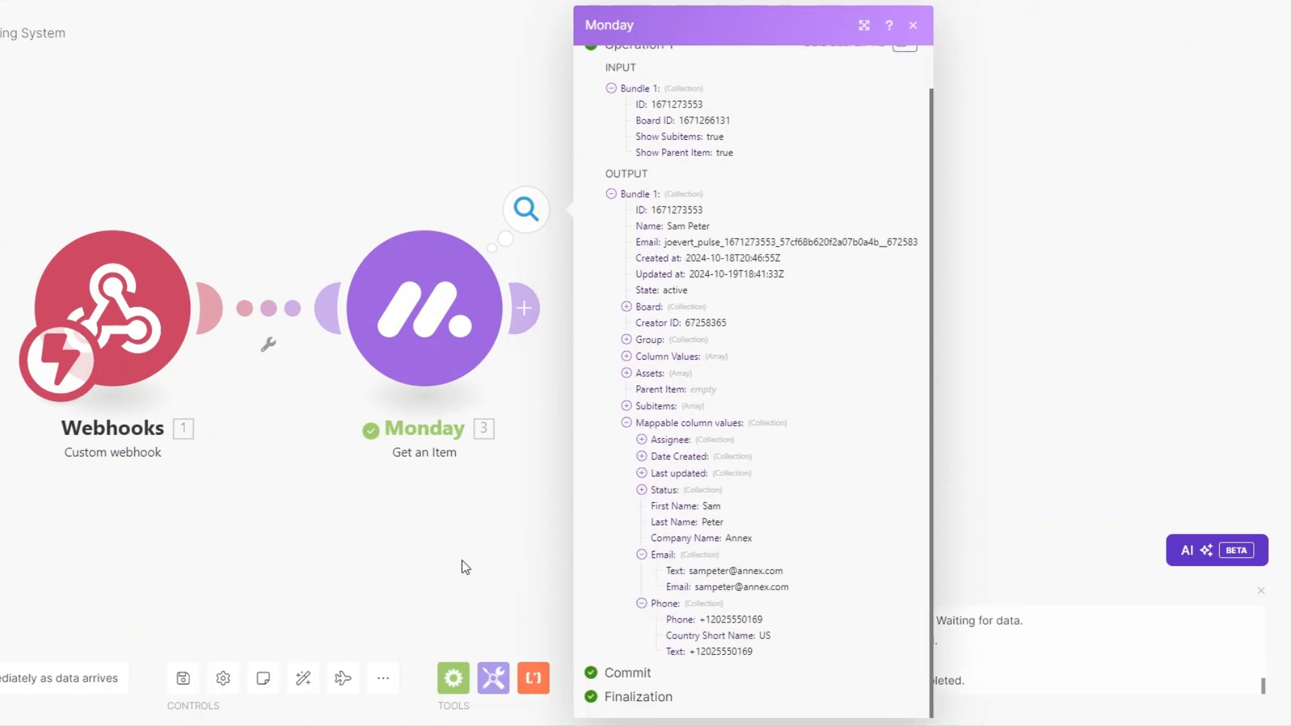
click(530, 599)
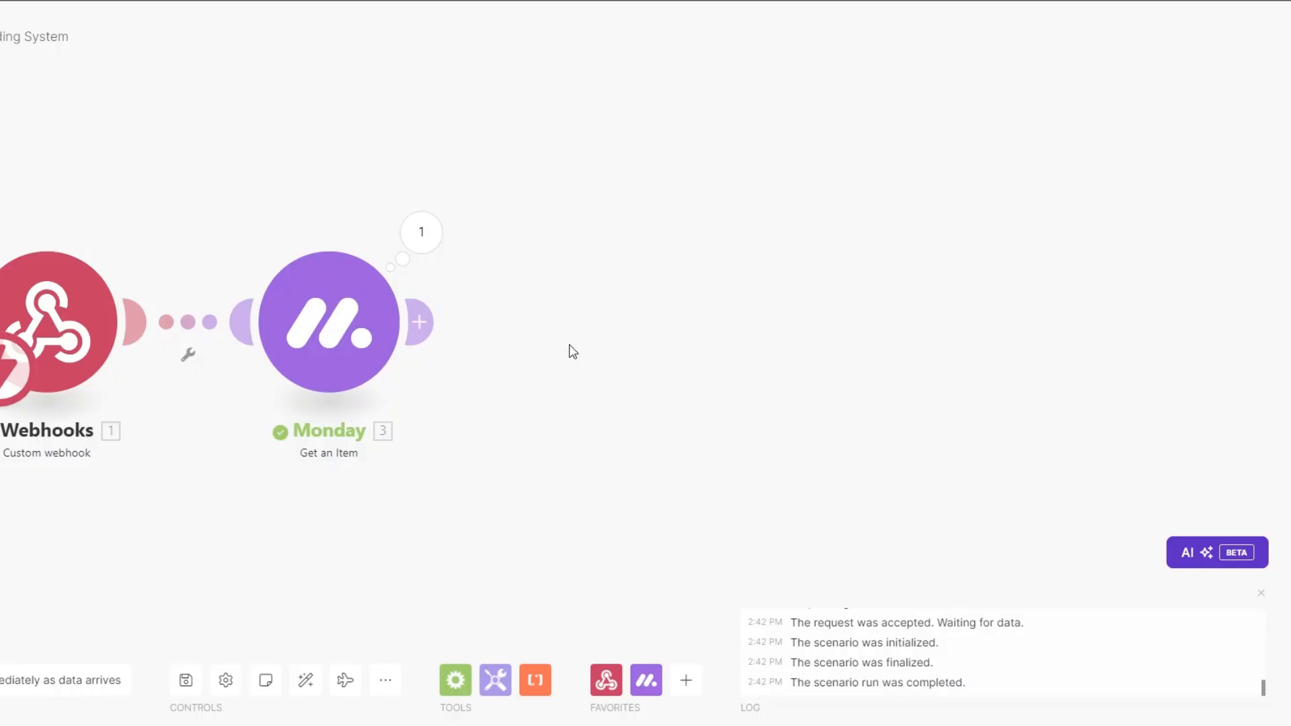
drag(491, 360, 417, 357)
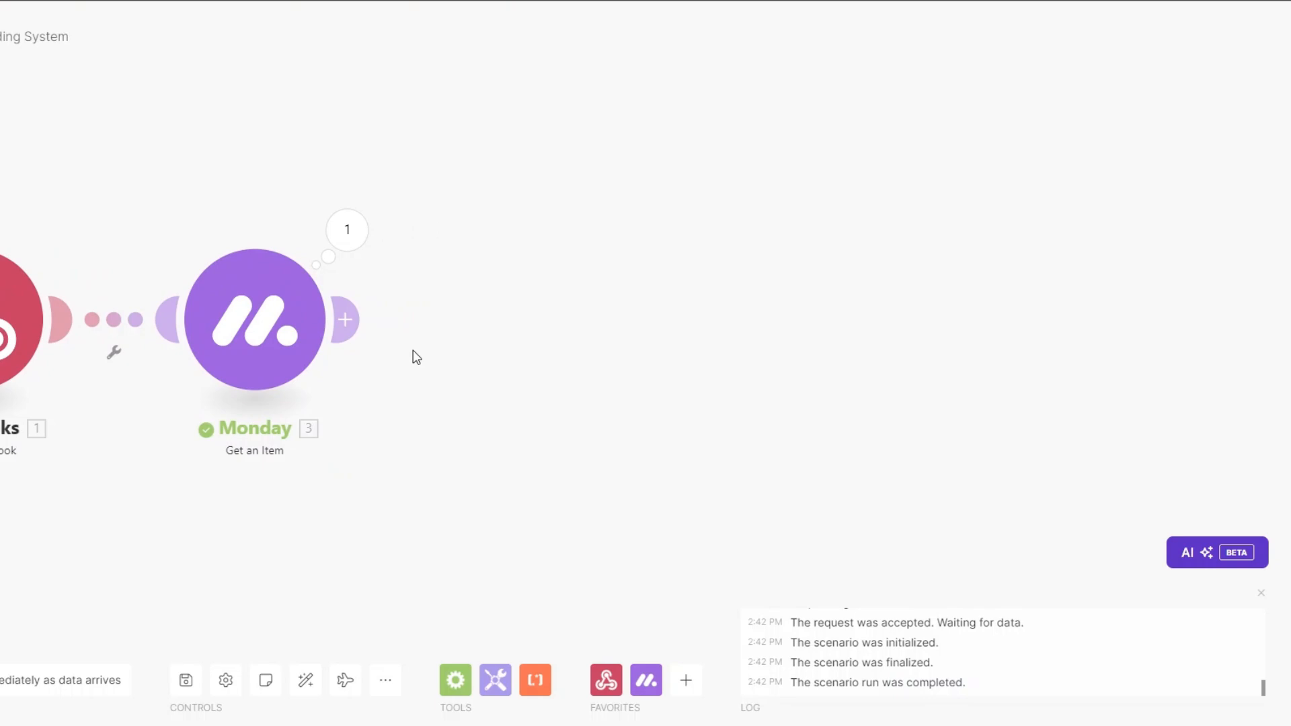
Step: Add a Google Drive Create a Folder module at '/' named from the Monday item's Name
click(347, 321)
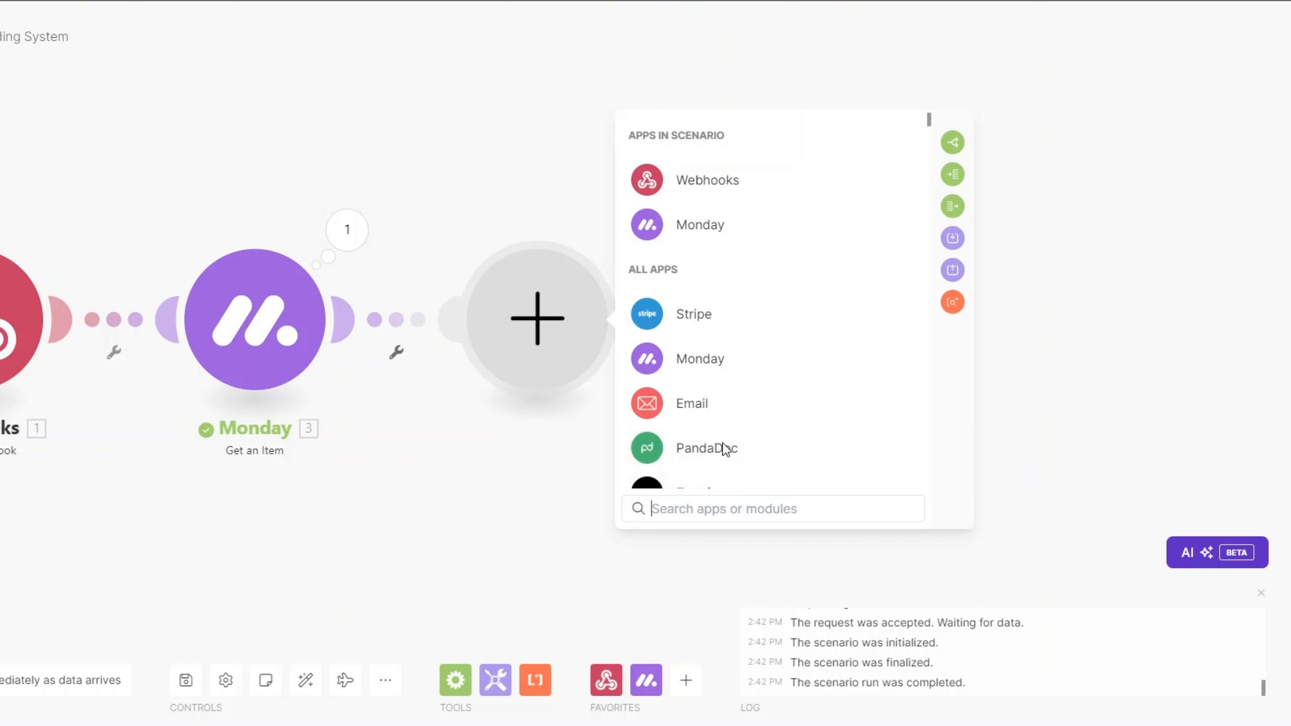
scroll(720, 366, down, 6)
click(720, 365)
scroll(738, 298, down, 1)
click(729, 327)
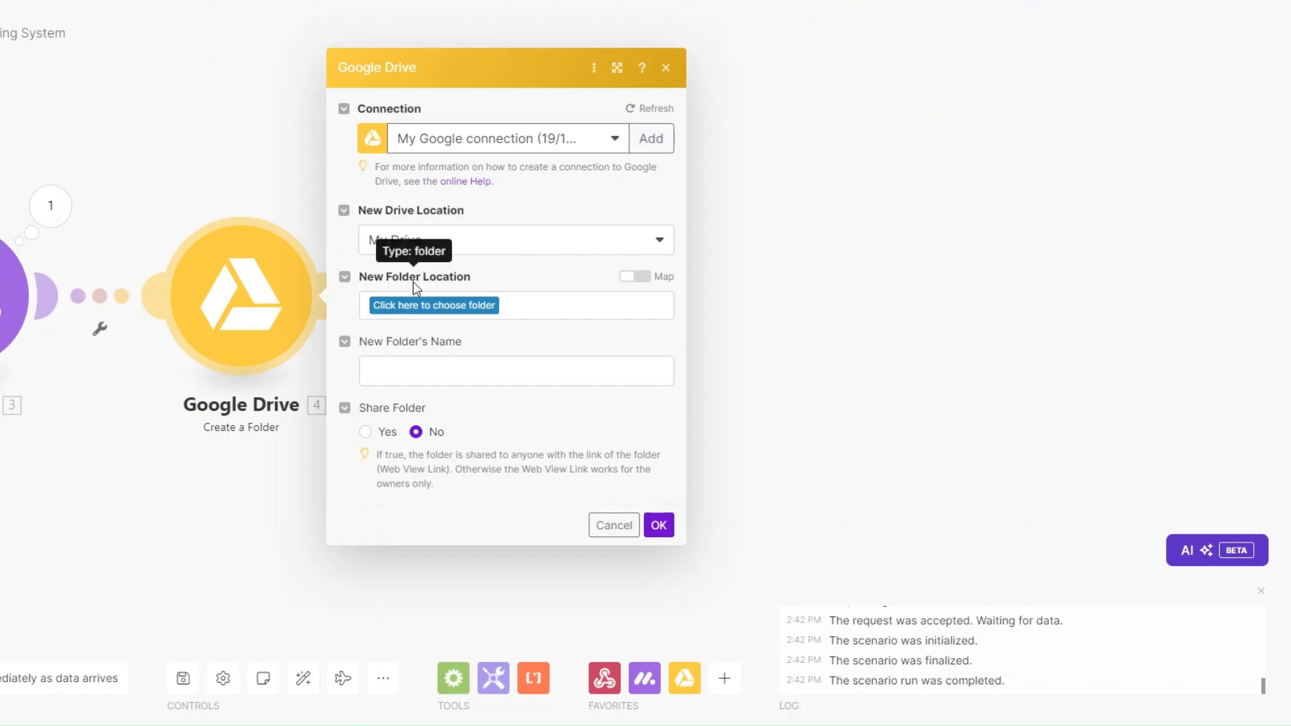
click(418, 306)
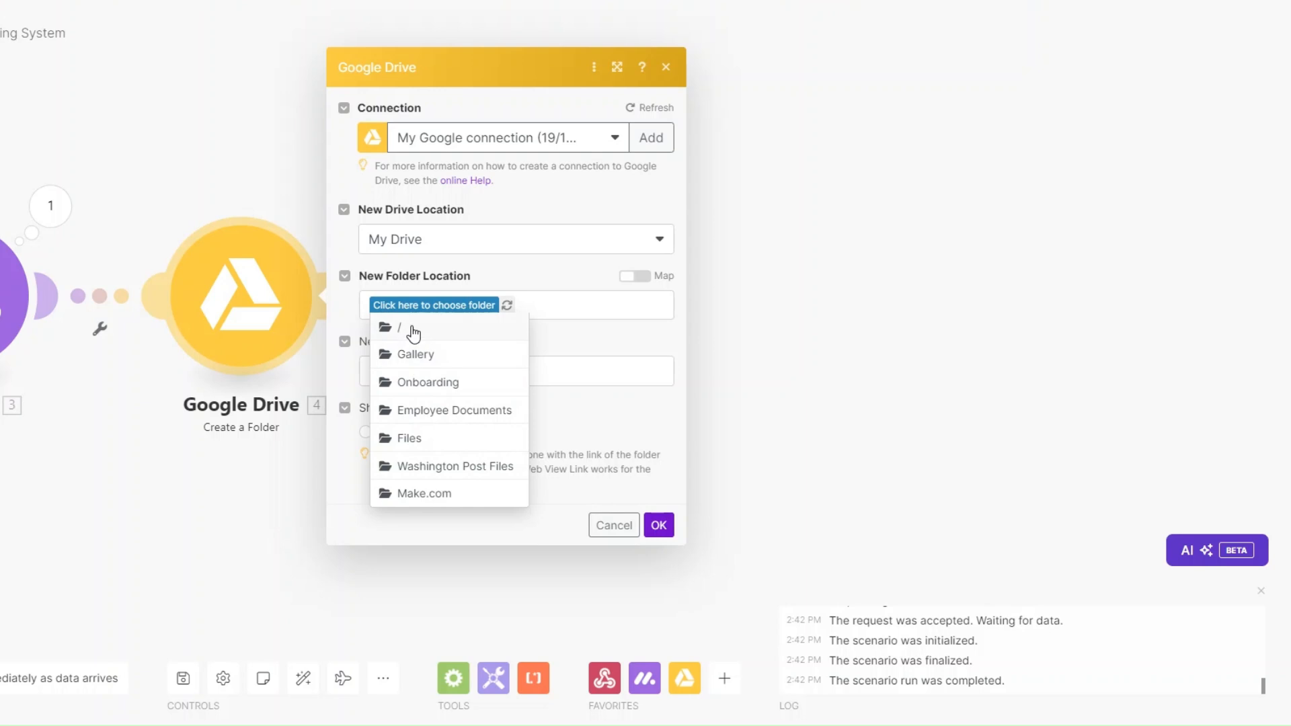
click(411, 327)
click(427, 378)
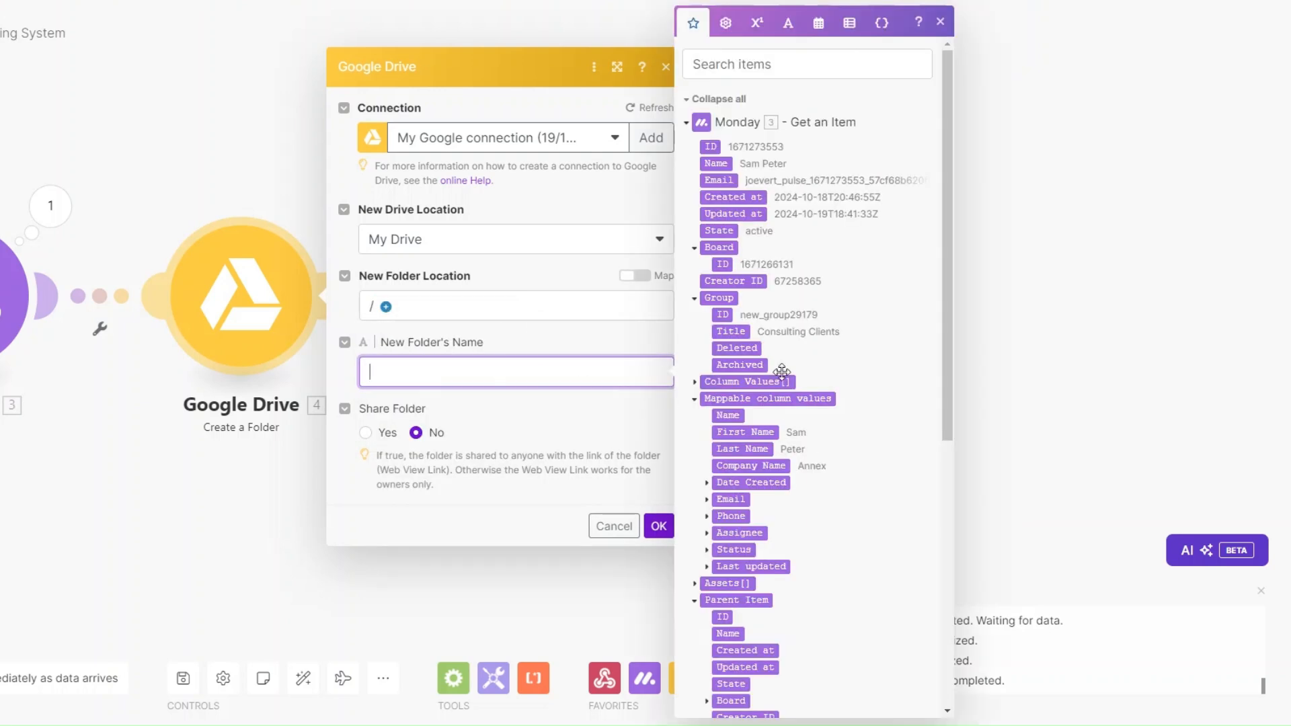
click(728, 415)
click(652, 526)
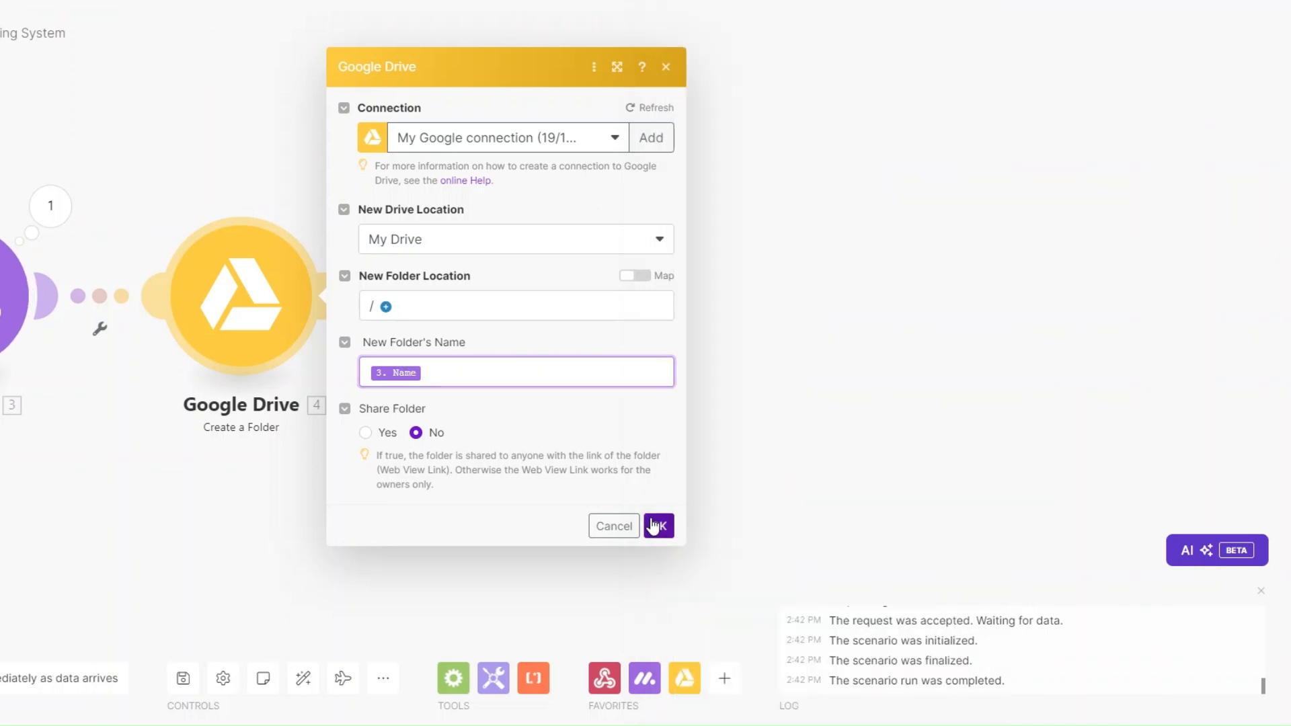
Step: Rename the Google Drive module to 'Client's Folder'
right_click(288, 411)
click(288, 406)
text(Client's)
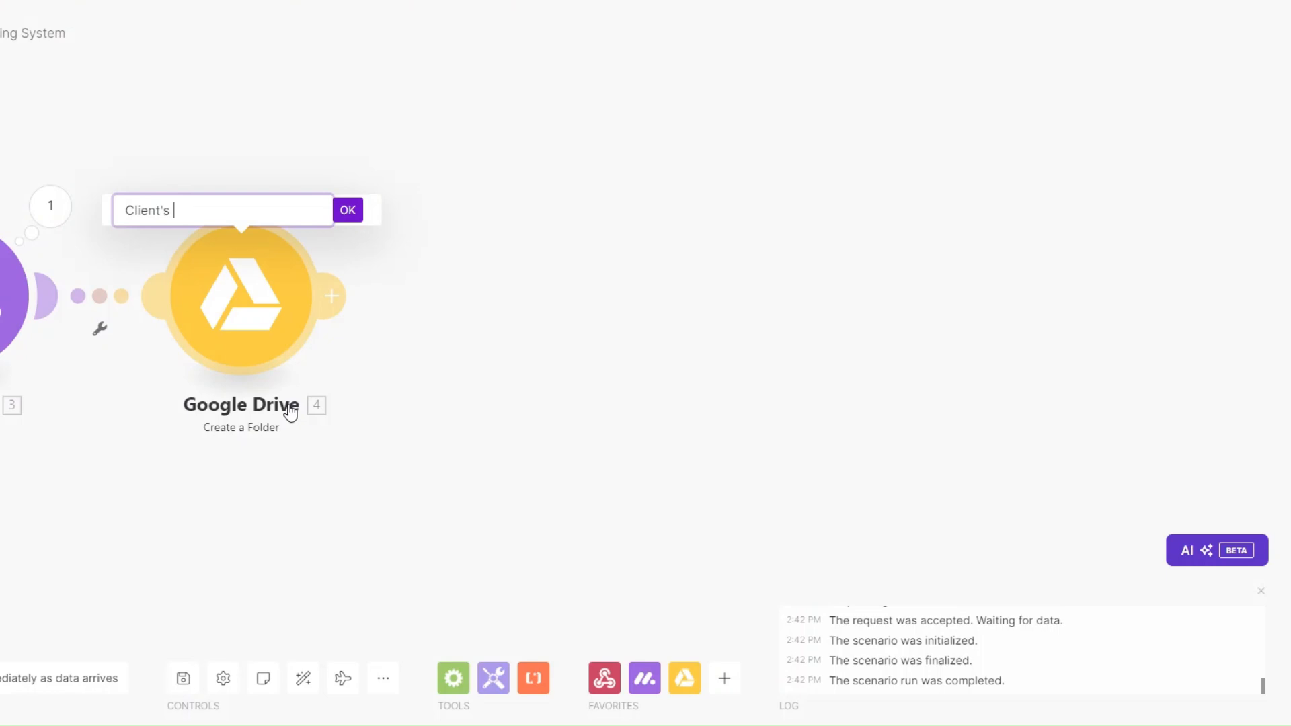
text( Folder)
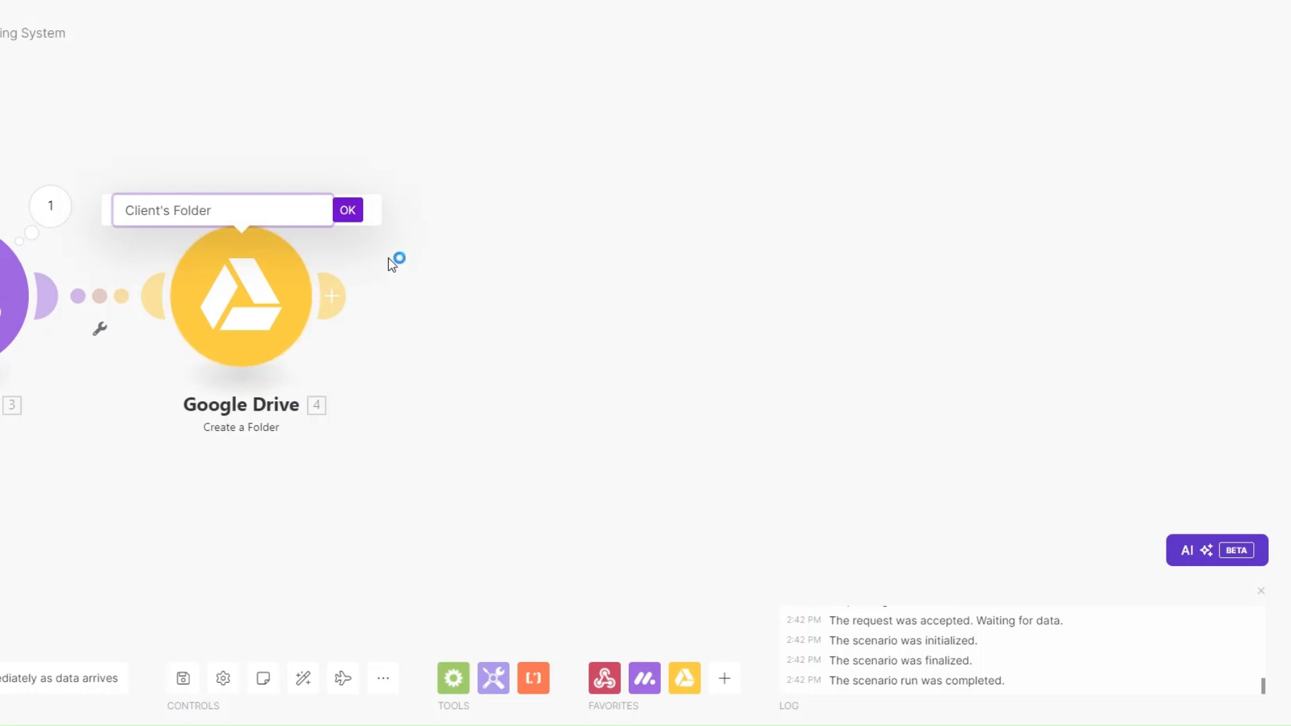
click(348, 210)
click(332, 296)
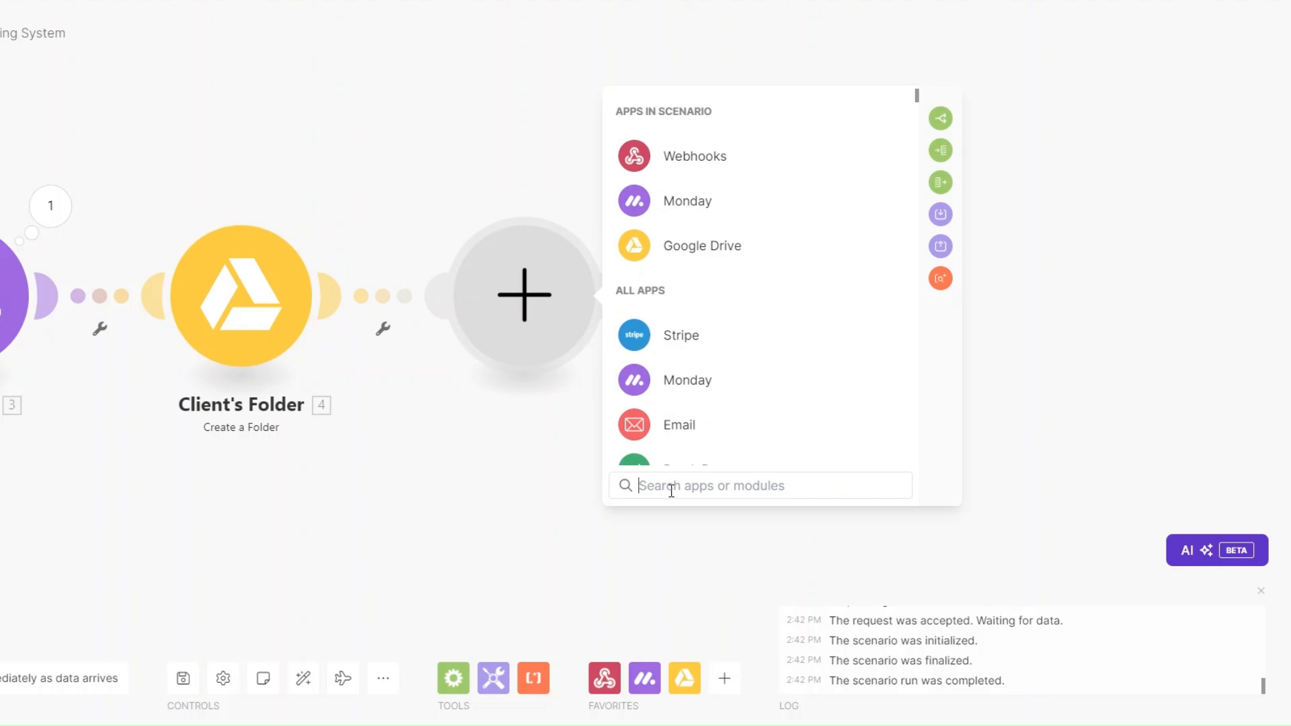
Step: Add a Calendly Create a Scheduling Link module for the Kick Off Call event type, maximum 1 event
text(calev)
key(BackSpace)
click(659, 115)
scroll(756, 342, down, 3)
scroll(756, 347, down, 2)
click(695, 190)
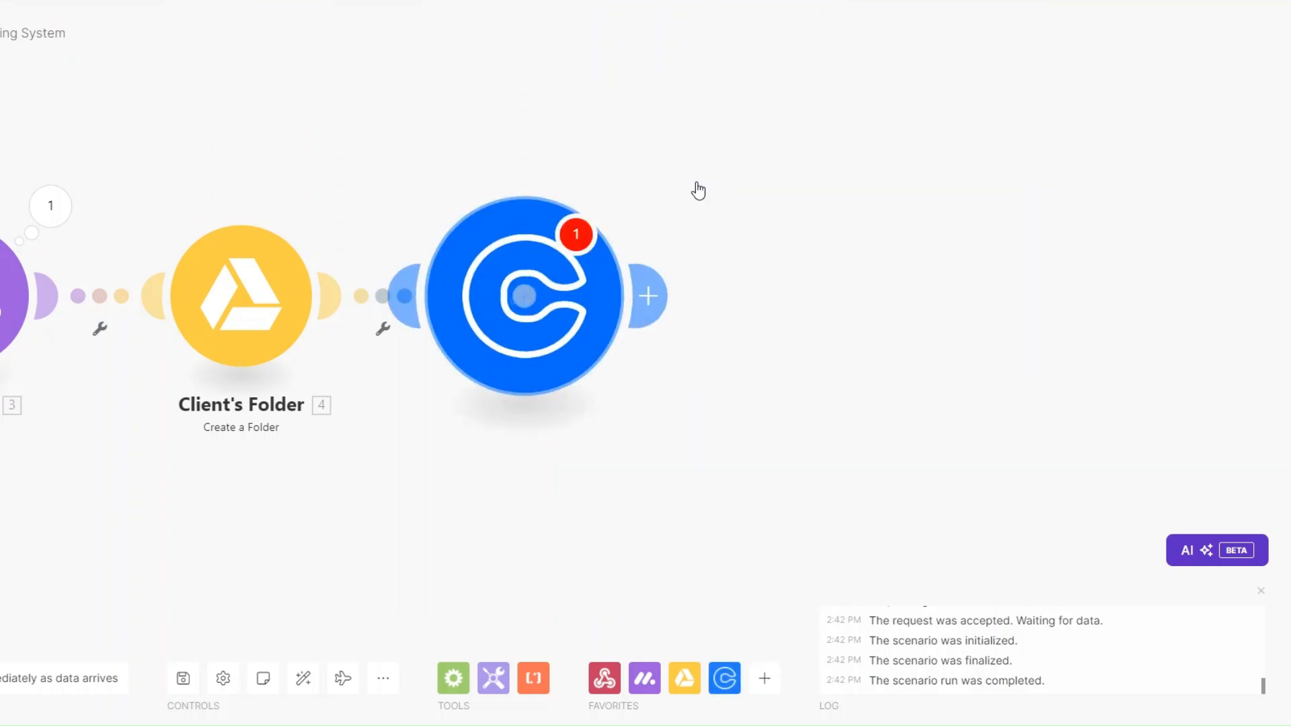
click(571, 309)
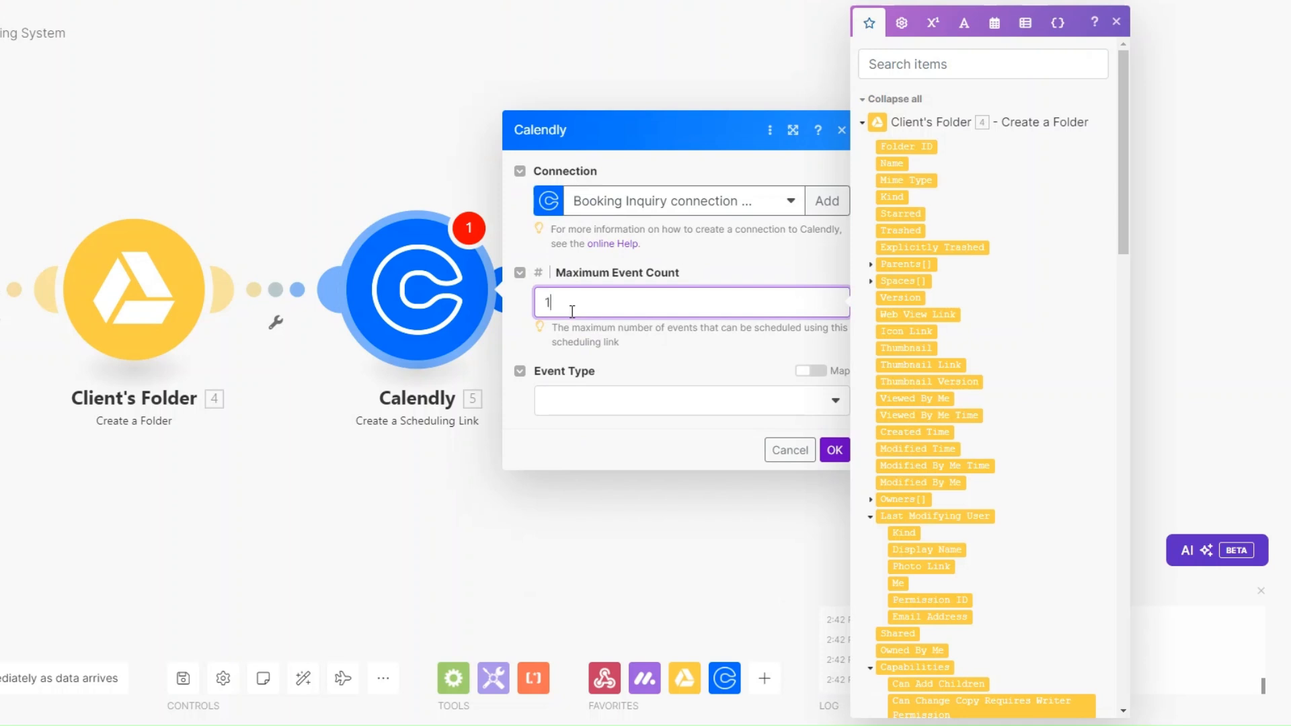
click(568, 402)
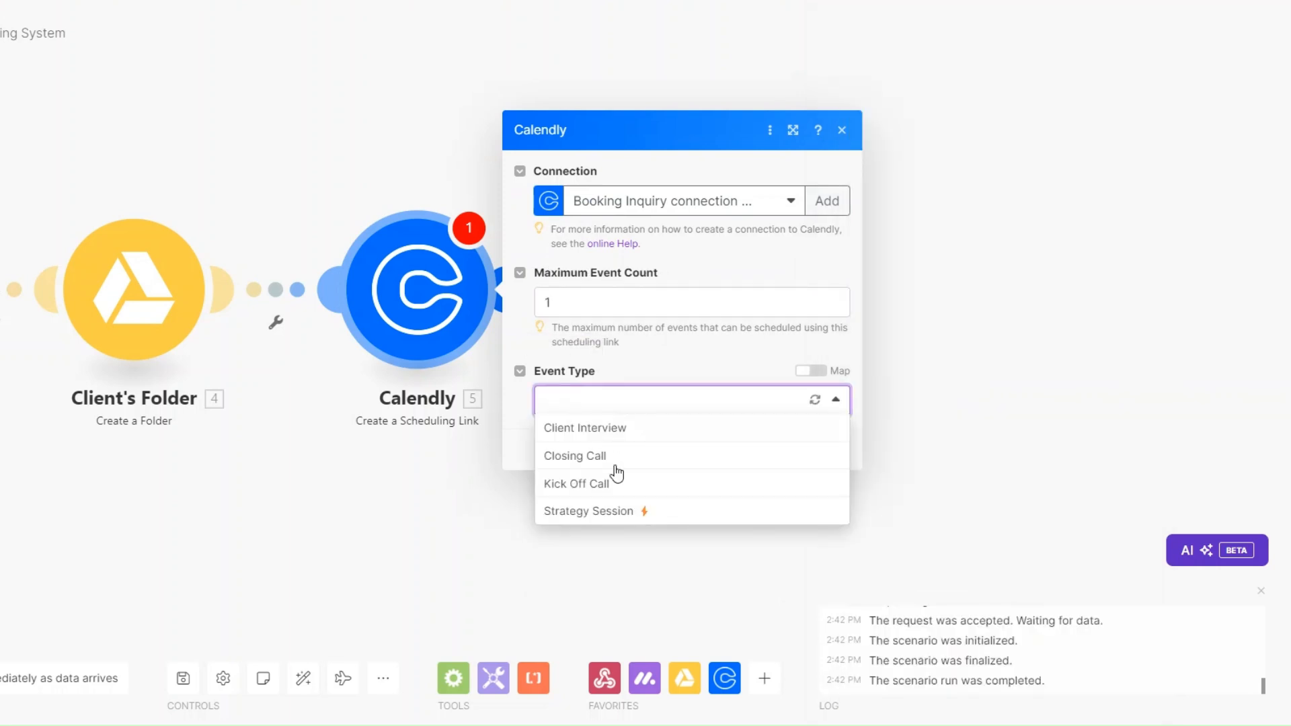
click(589, 485)
click(834, 450)
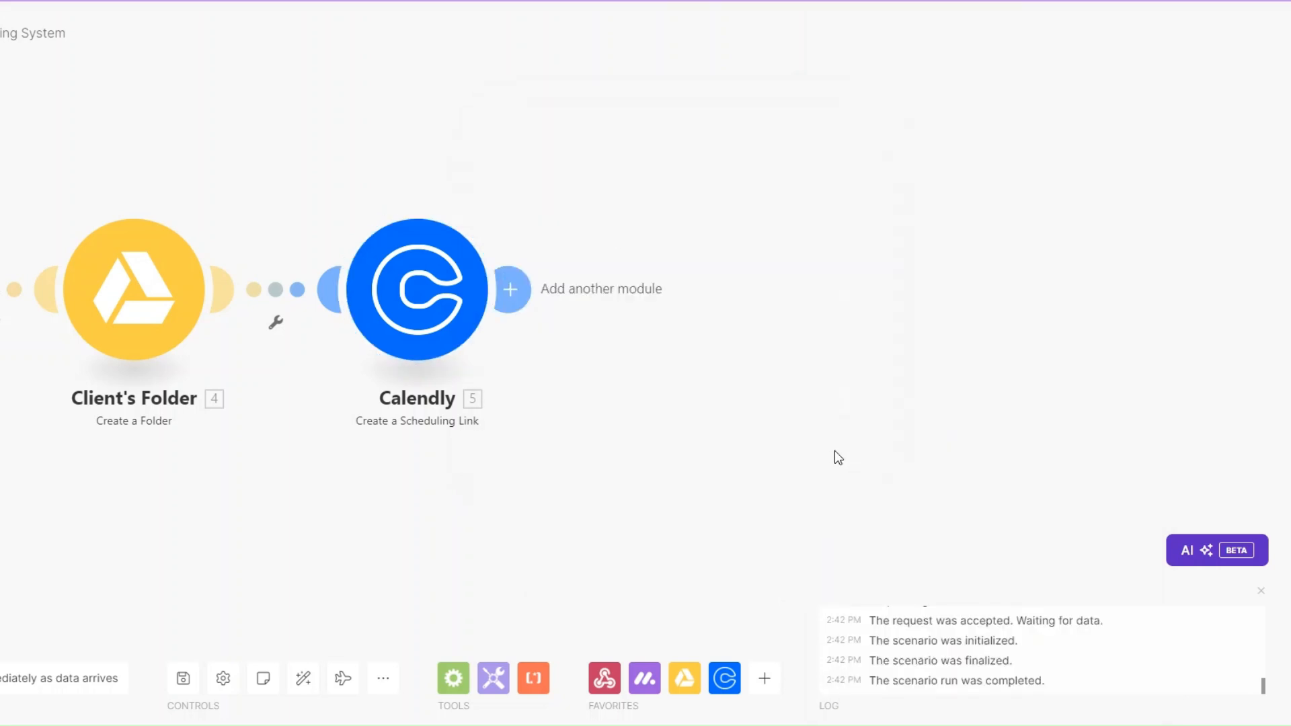
Step: Rename the Calendly module to 'Schedule Kick-Off Call'
right_click(426, 274)
click(485, 373)
text(Schedule Kick-Off Call)
click(525, 205)
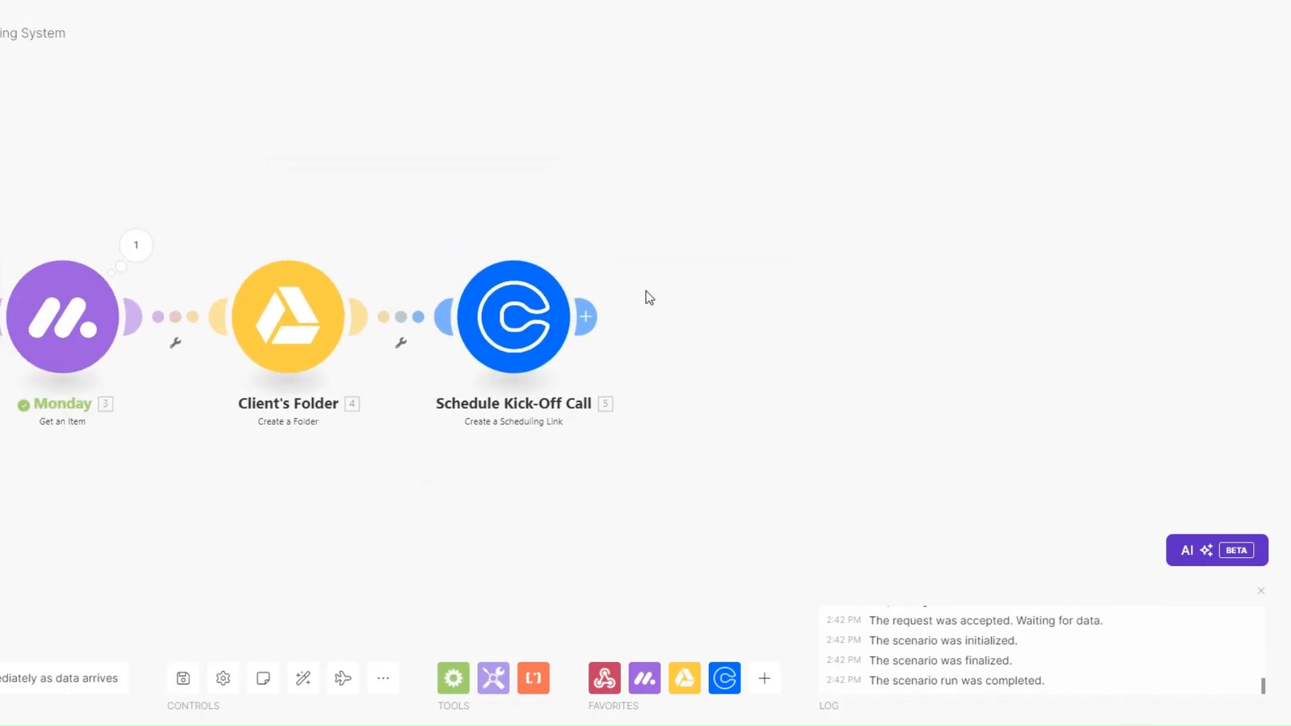
click(597, 324)
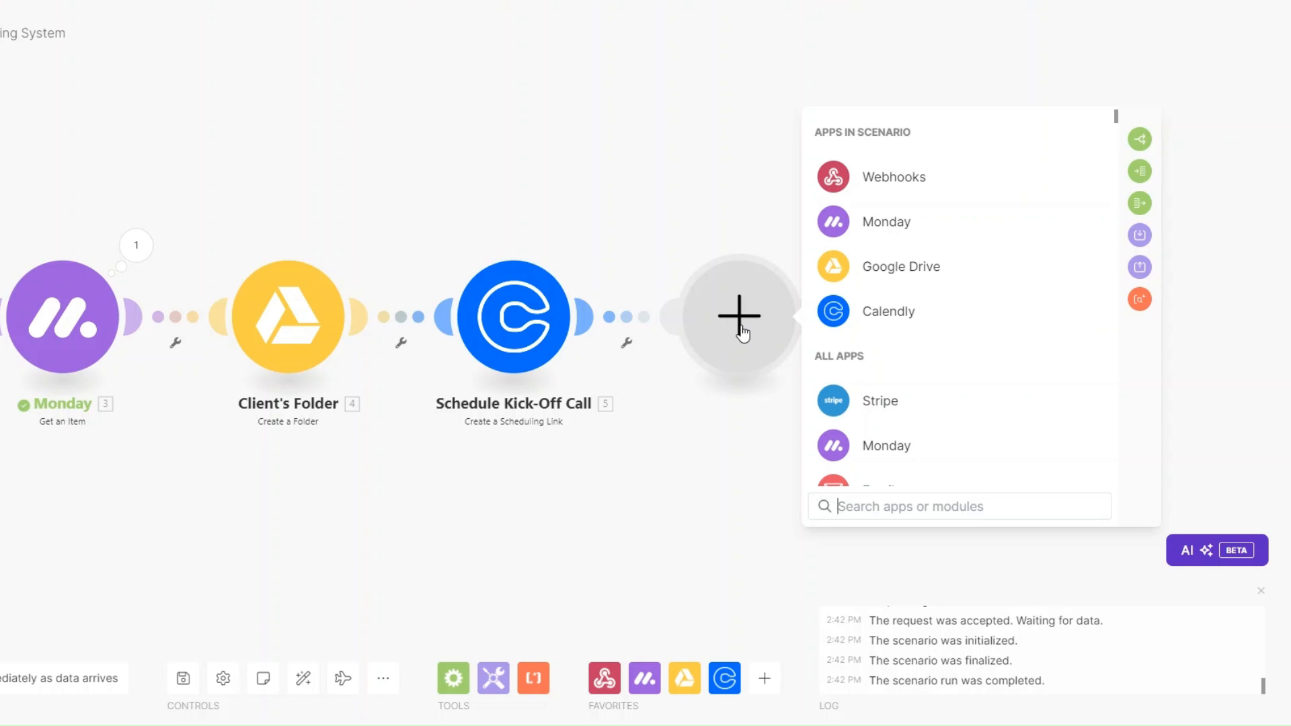
Step: Add a Slack Create a Channel step whose channel Name is mapped from the client's First Name
text(slack)
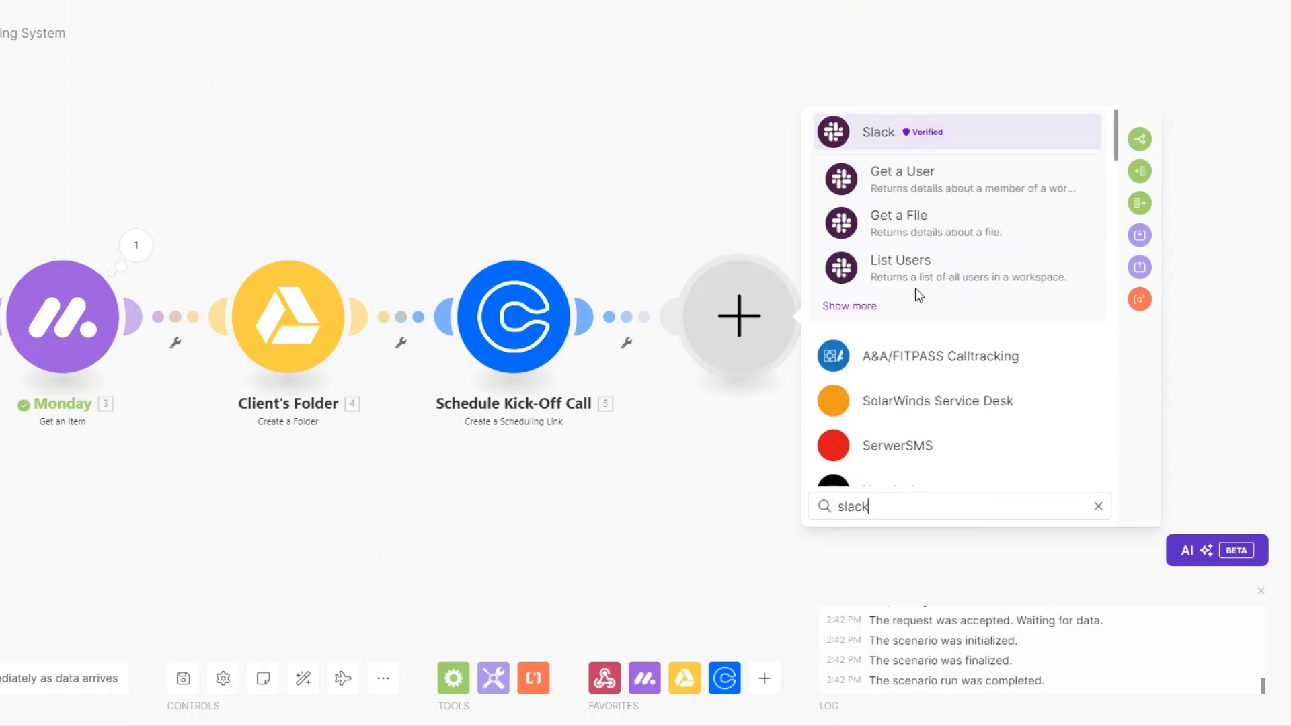
click(885, 143)
scroll(960, 309, down, 10)
scroll(958, 311, down, 3)
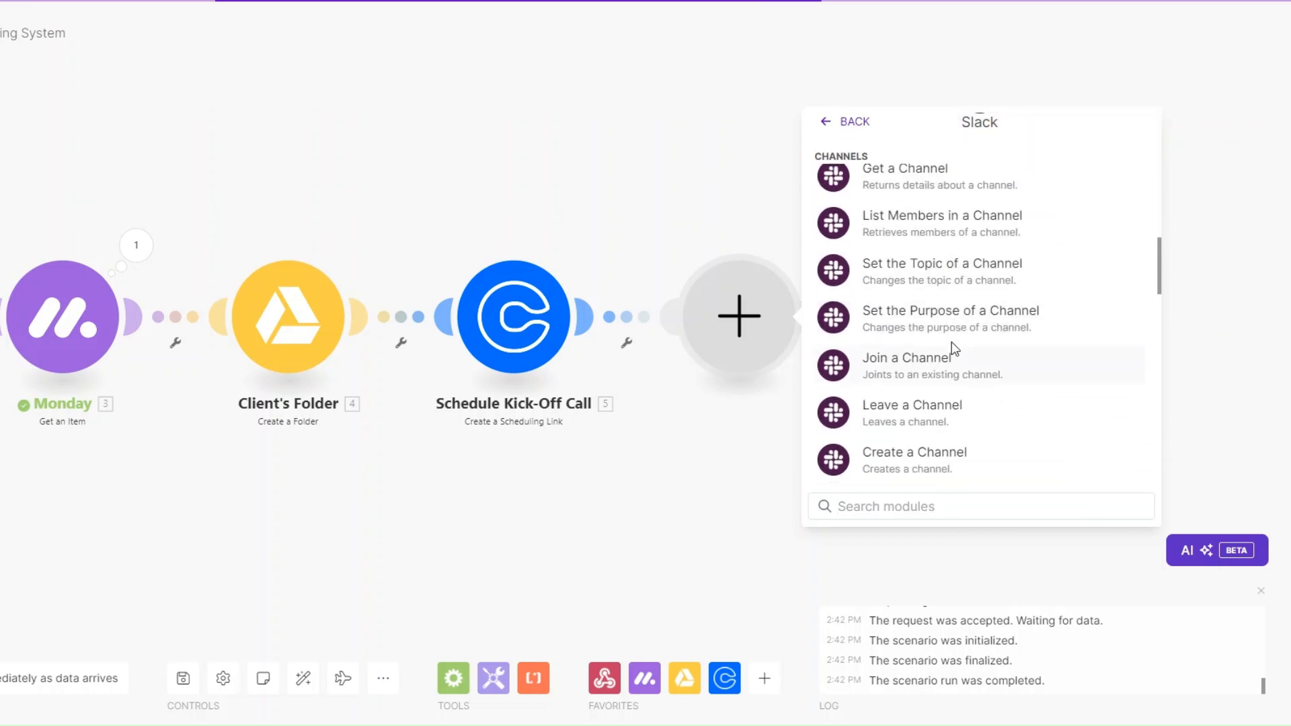
click(1014, 395)
click(766, 325)
click(1003, 293)
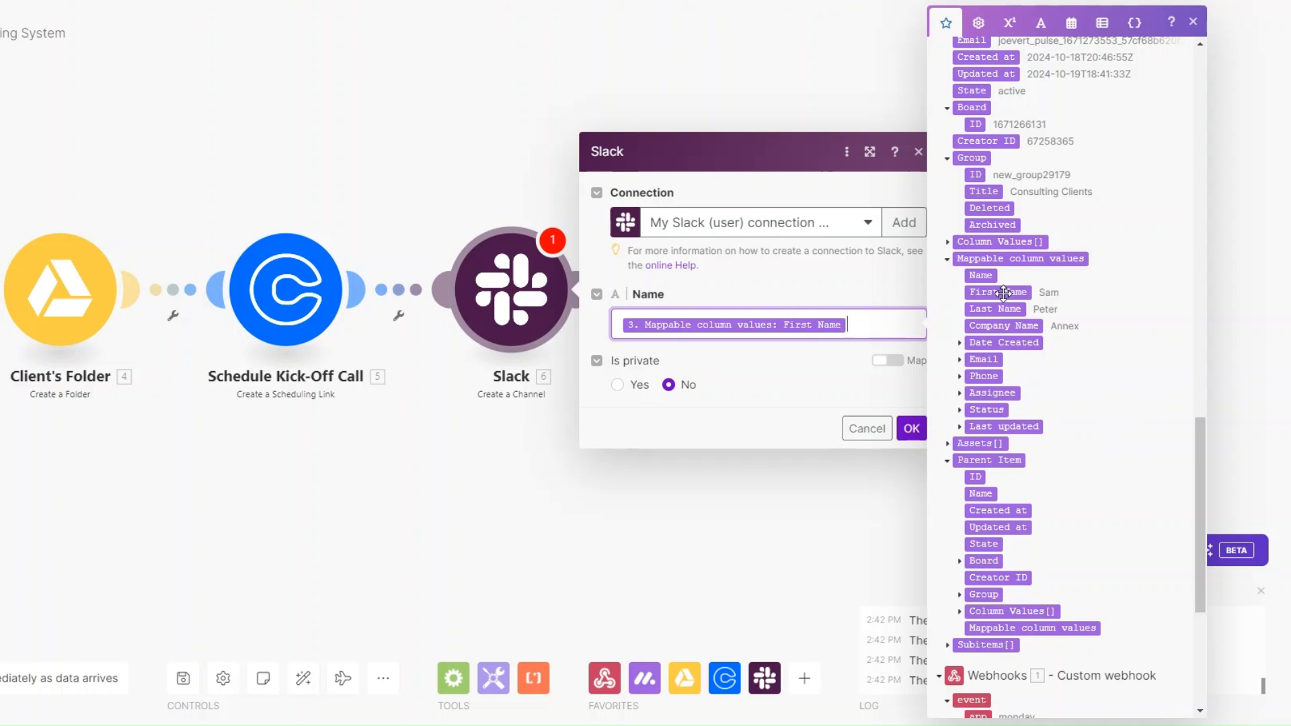
click(909, 430)
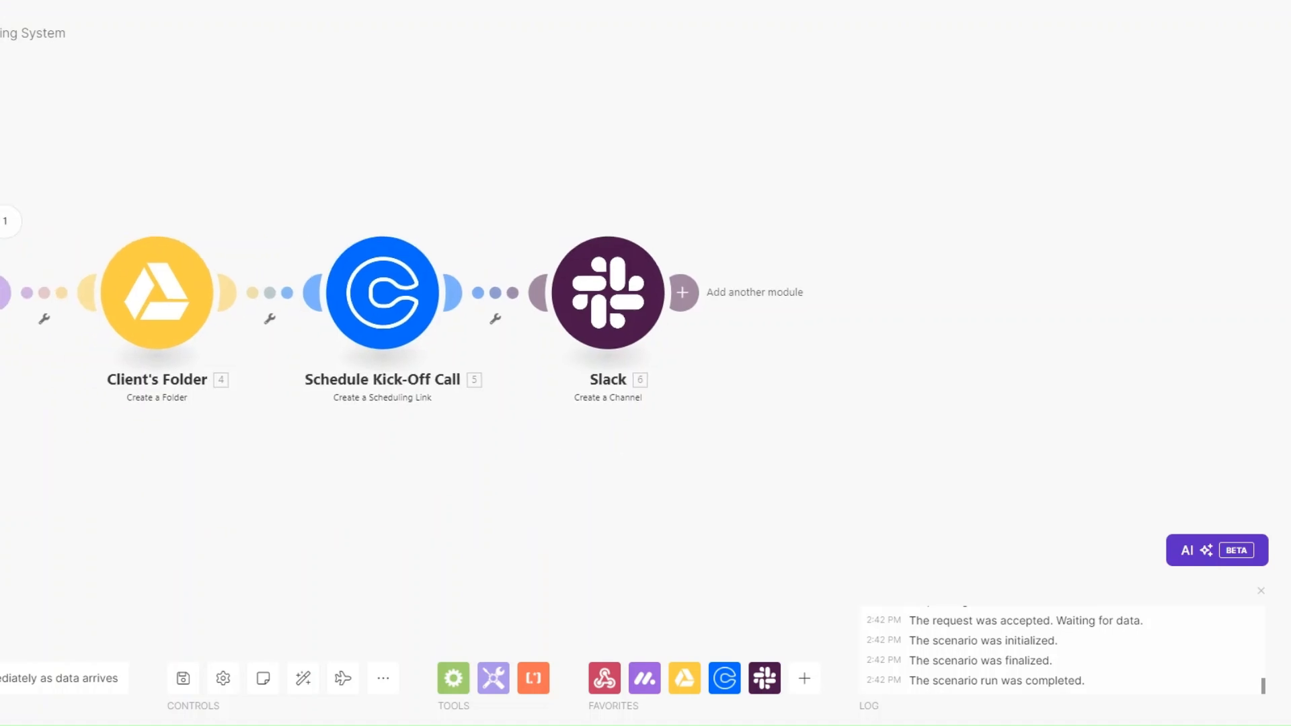
Step: Add an Email Send an Email step, rename it 'Onboarding Email', and open its settings
click(693, 296)
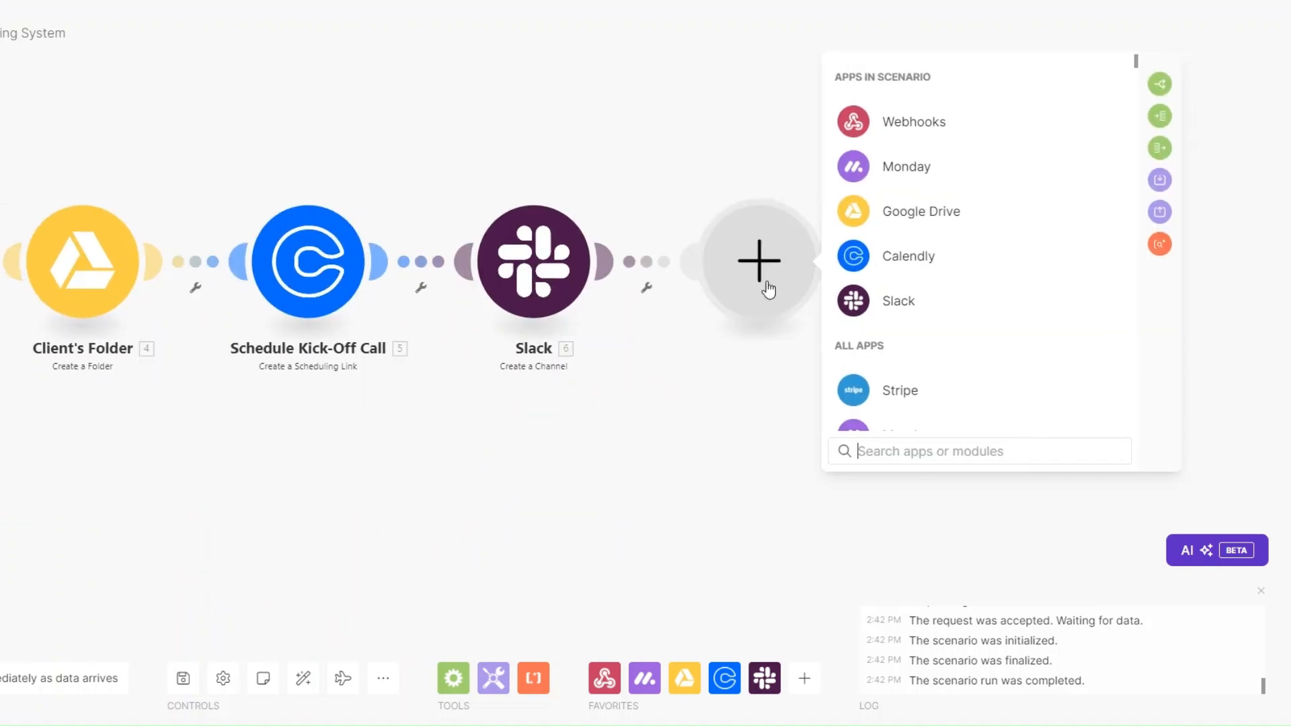
scroll(907, 328, down, 2)
click(905, 328)
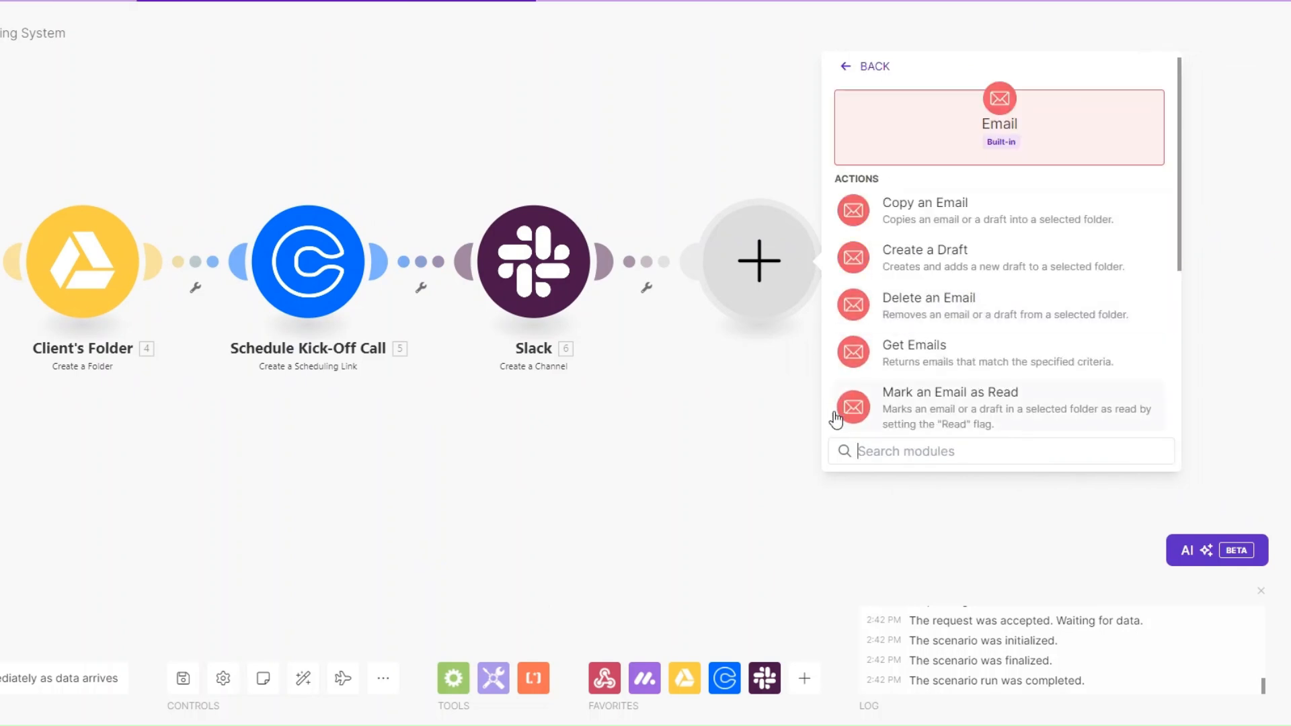
scroll(951, 337, down, 2)
click(792, 395)
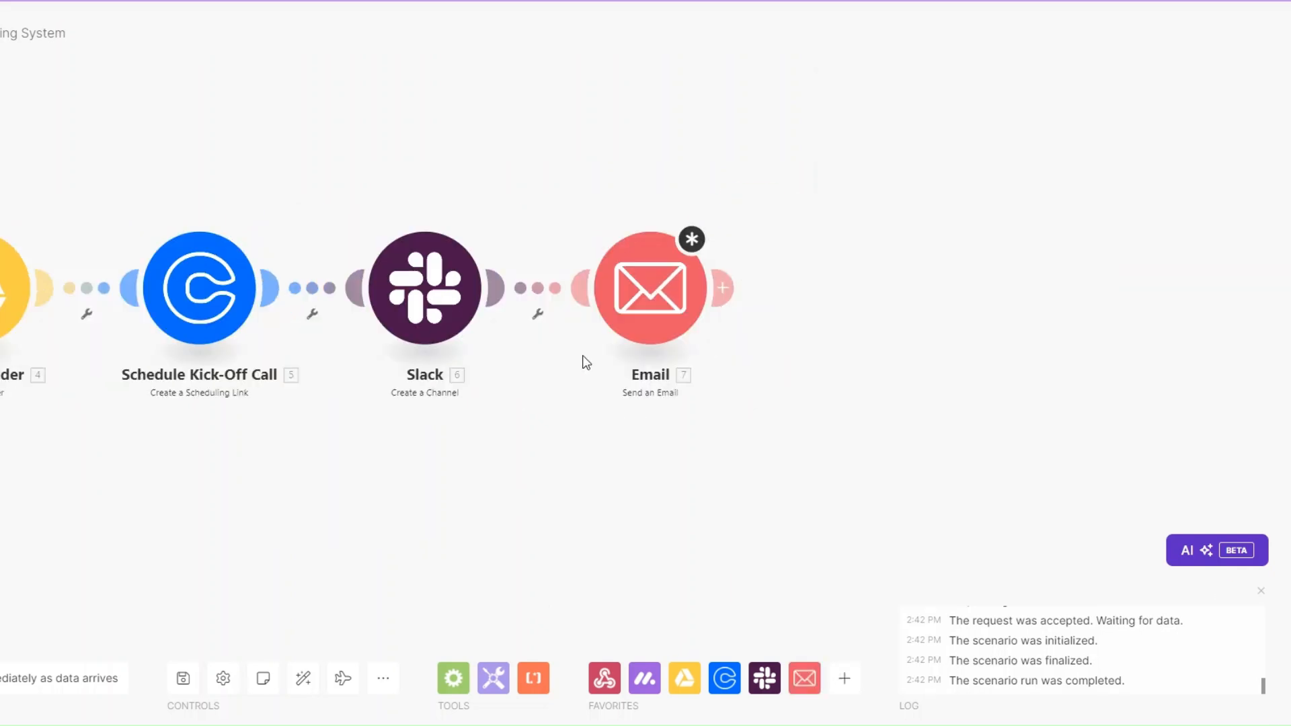
right_click(672, 289)
click(721, 376)
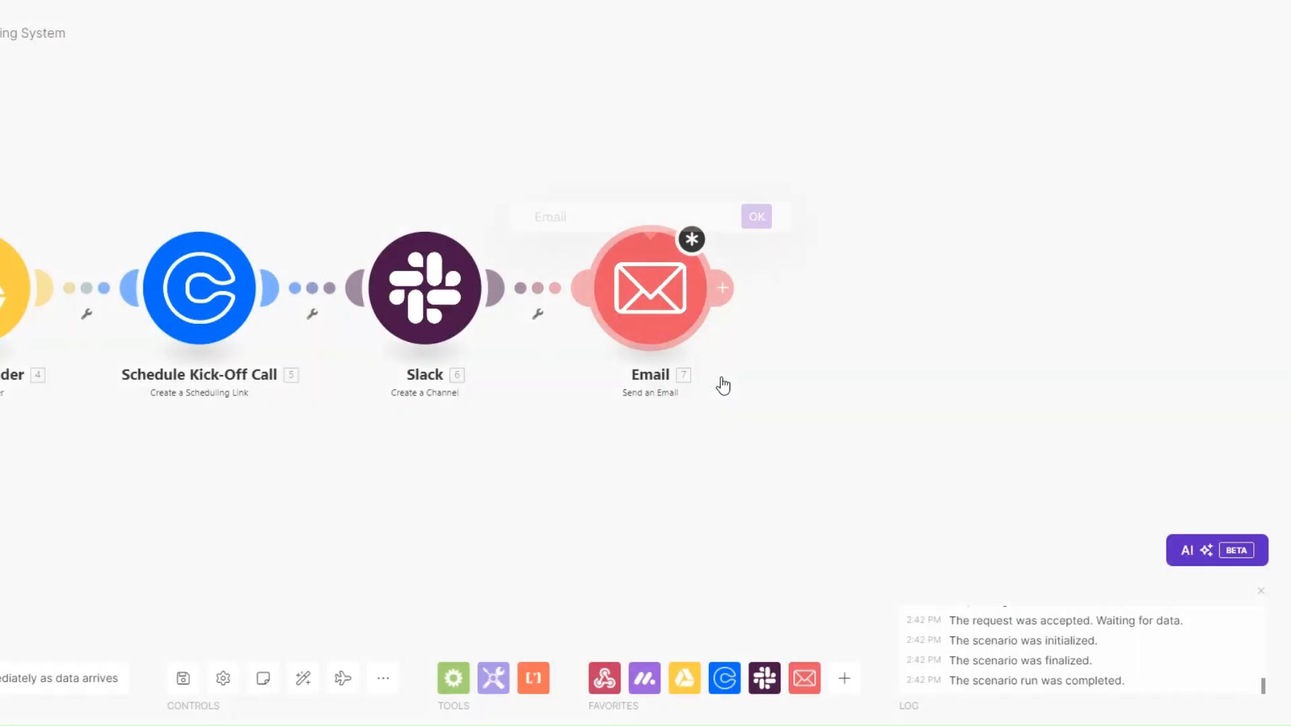
text(Onboarding E)
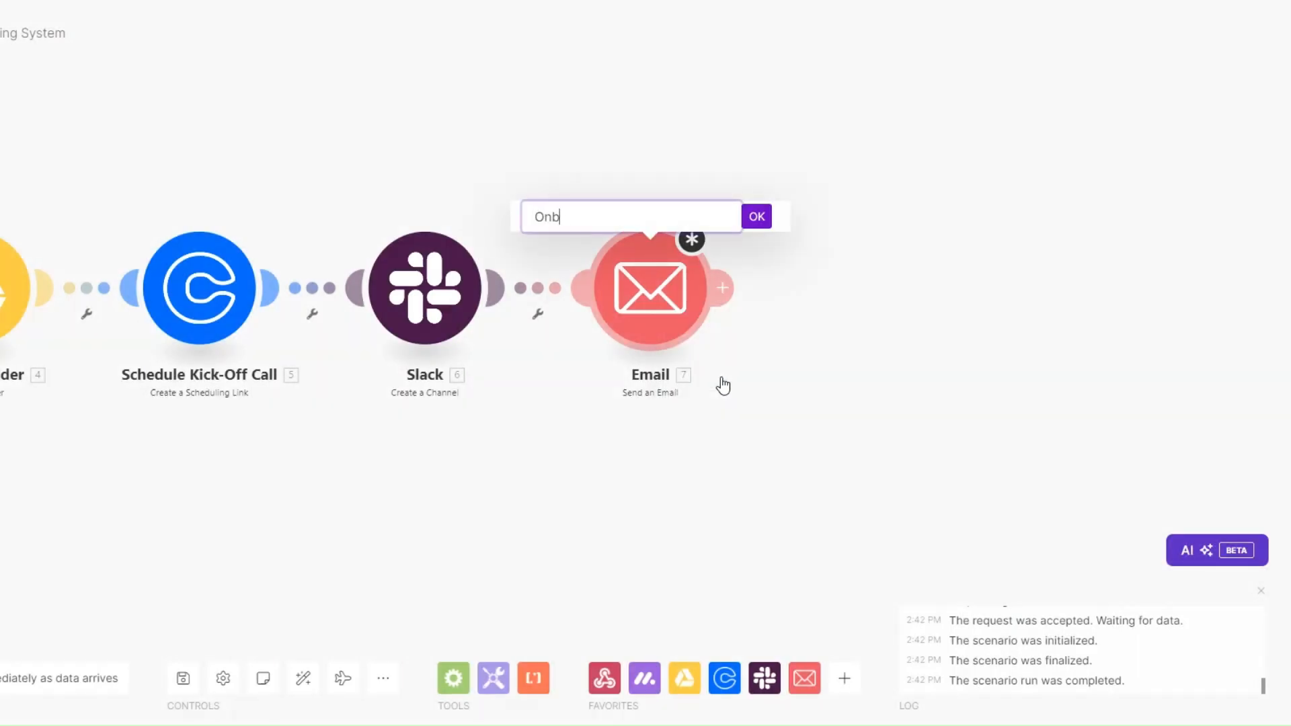
text(mail)
click(757, 219)
drag(575, 473, 737, 468)
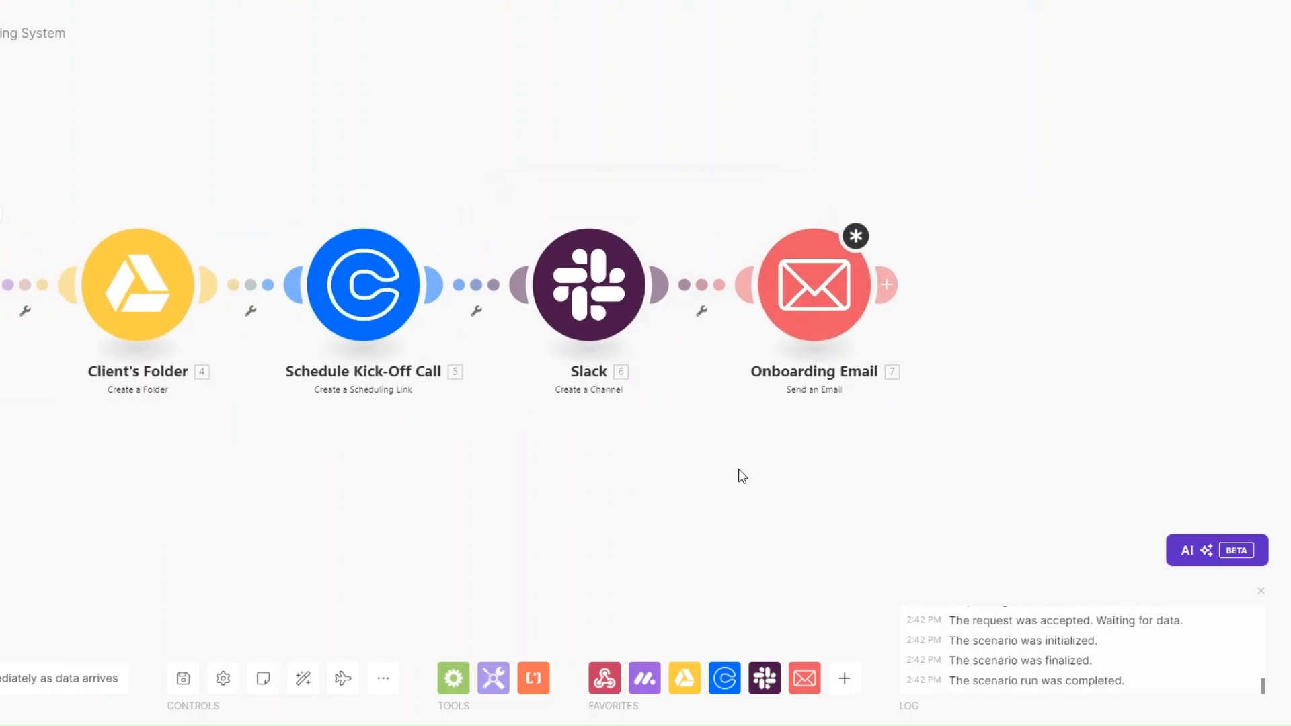
drag(737, 468, 759, 477)
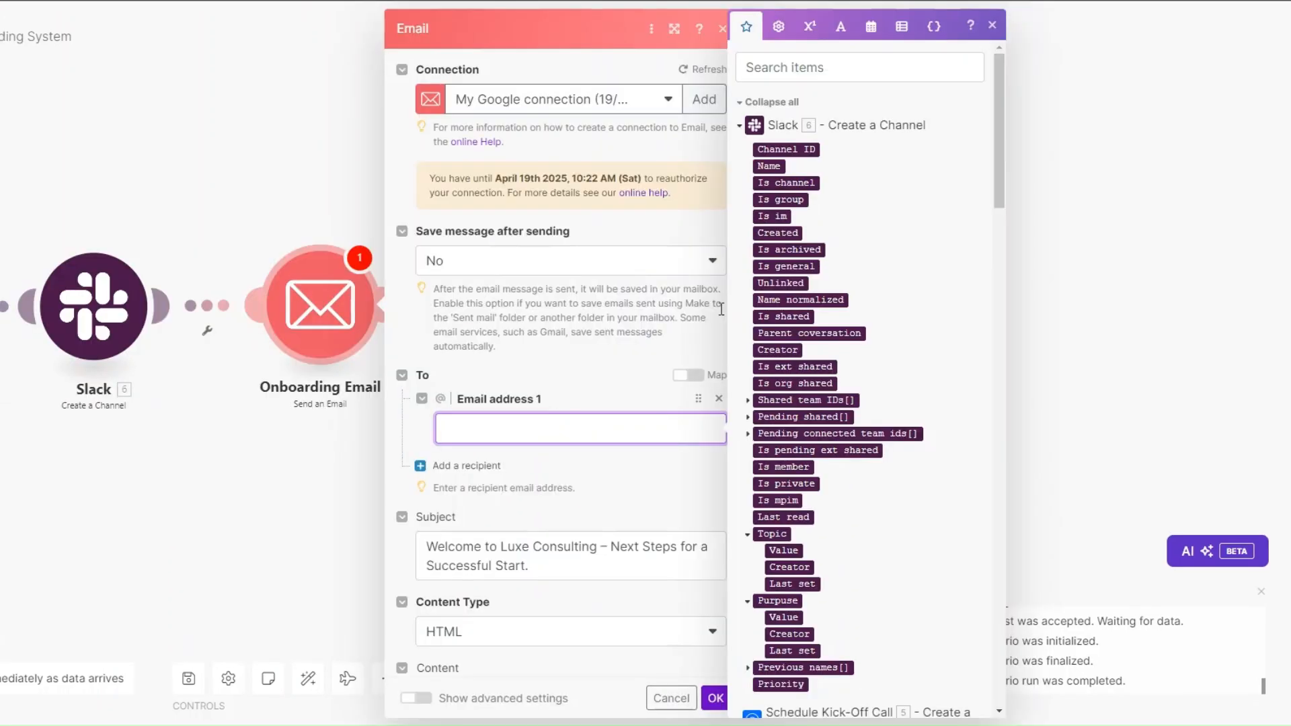
scroll(848, 326, down, 20)
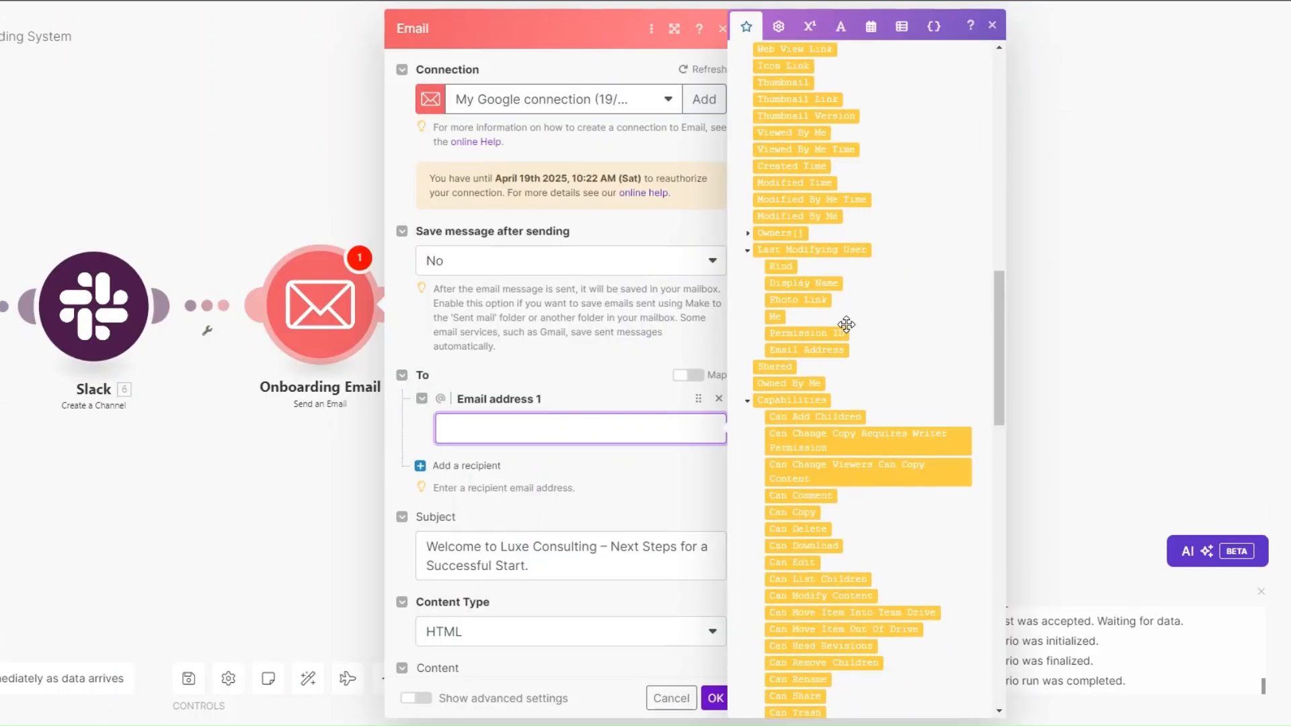
Step: Map the Monday item's Email column value into Email address 1
click(760, 394)
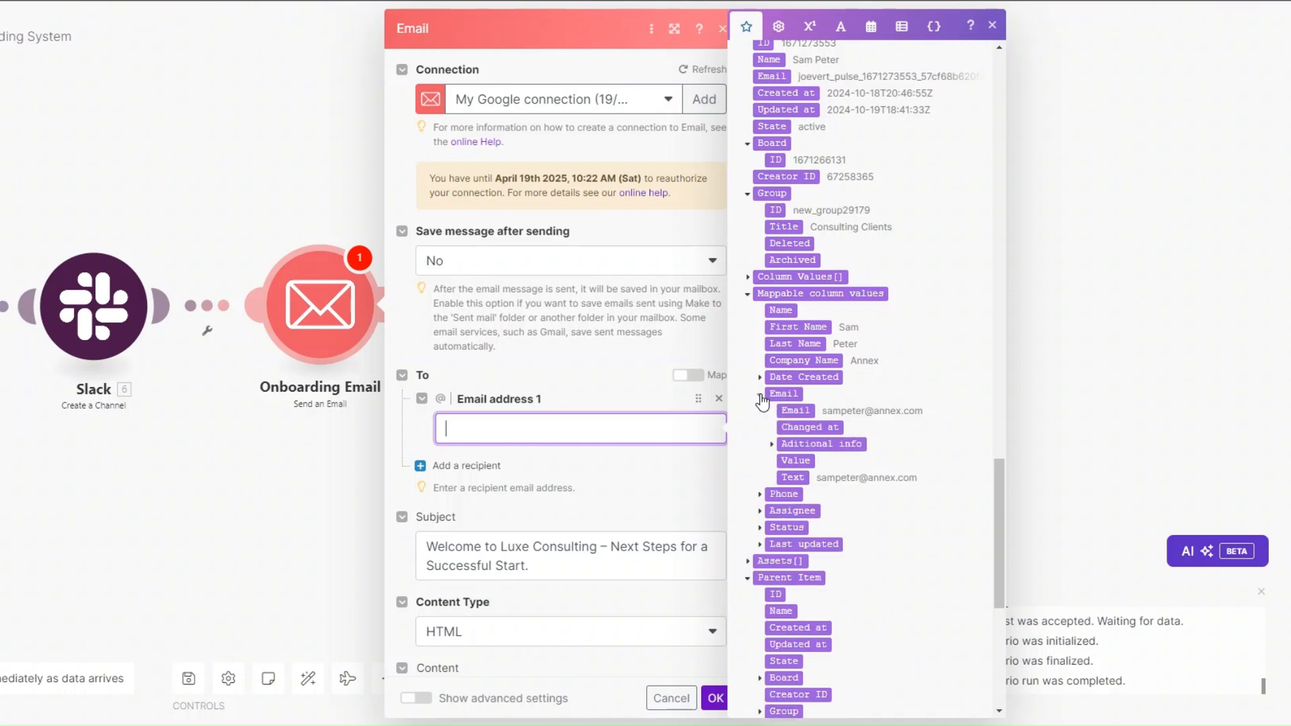
click(797, 410)
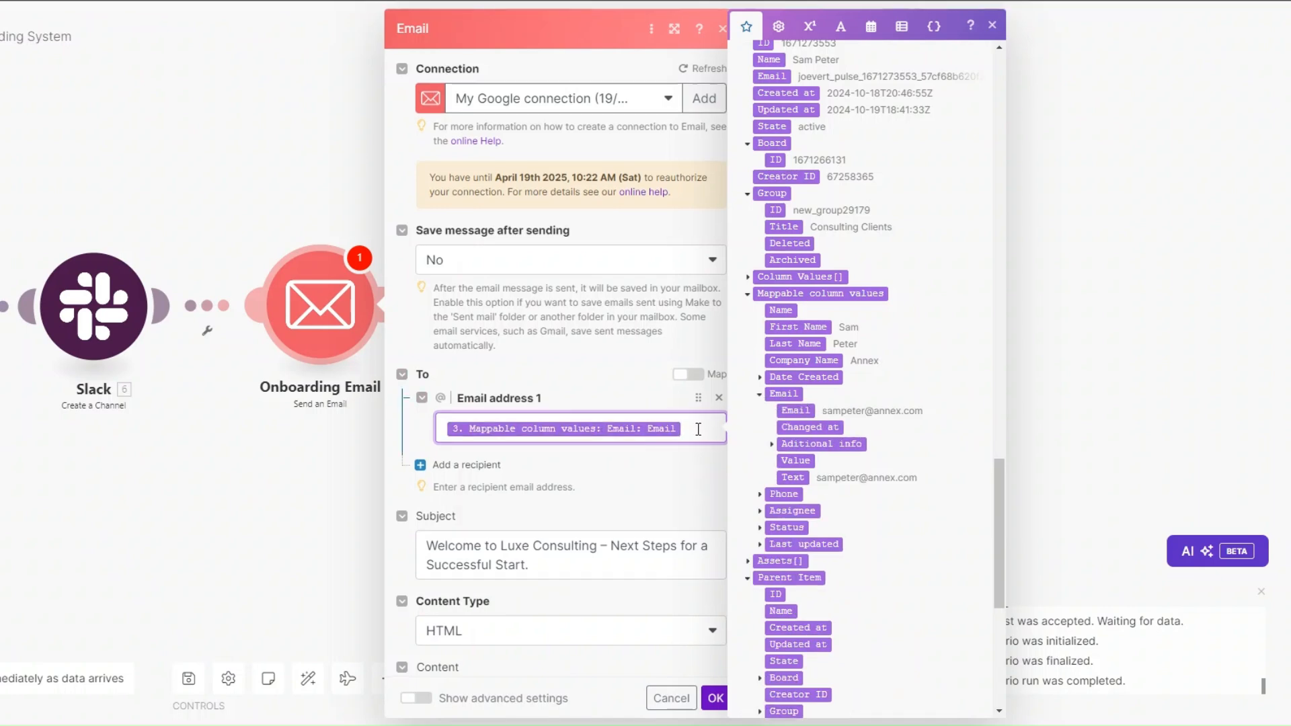
scroll(540, 403, down, 4)
Step: Insert the client's First Name after 'Hi' in the email Content
click(540, 326)
scroll(541, 326, down, 1)
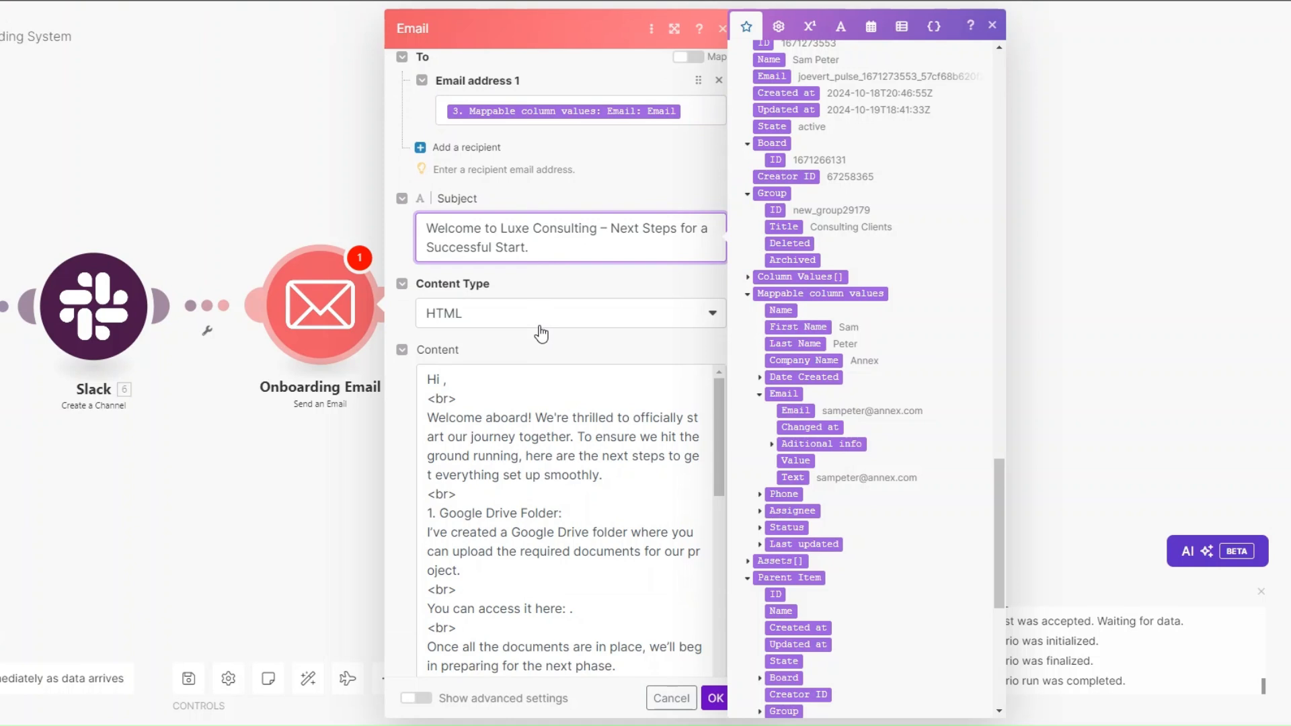
scroll(540, 333, down, 2)
scroll(477, 288, down, 1)
scroll(477, 287, up, 1)
click(444, 253)
click(798, 328)
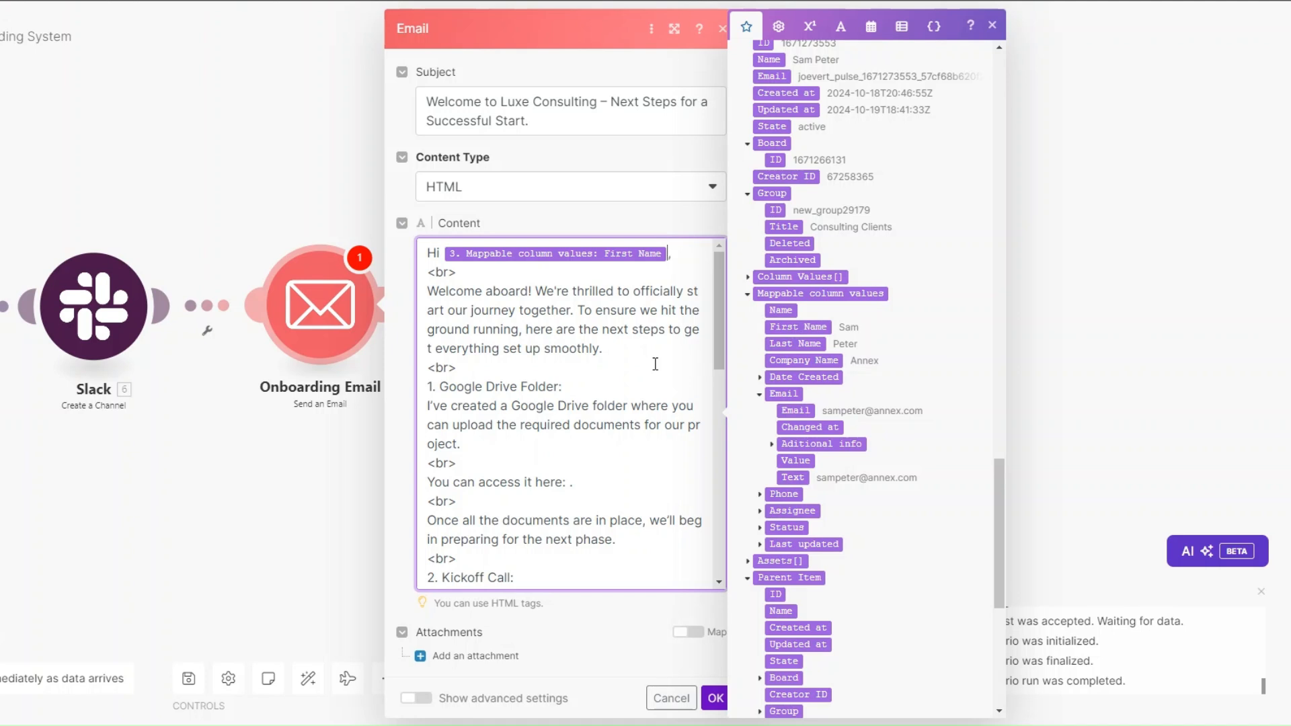
Step: Insert the Client's Folder Web View Link after 'You can access it here:' in the email body
scroll(656, 362, down, 1)
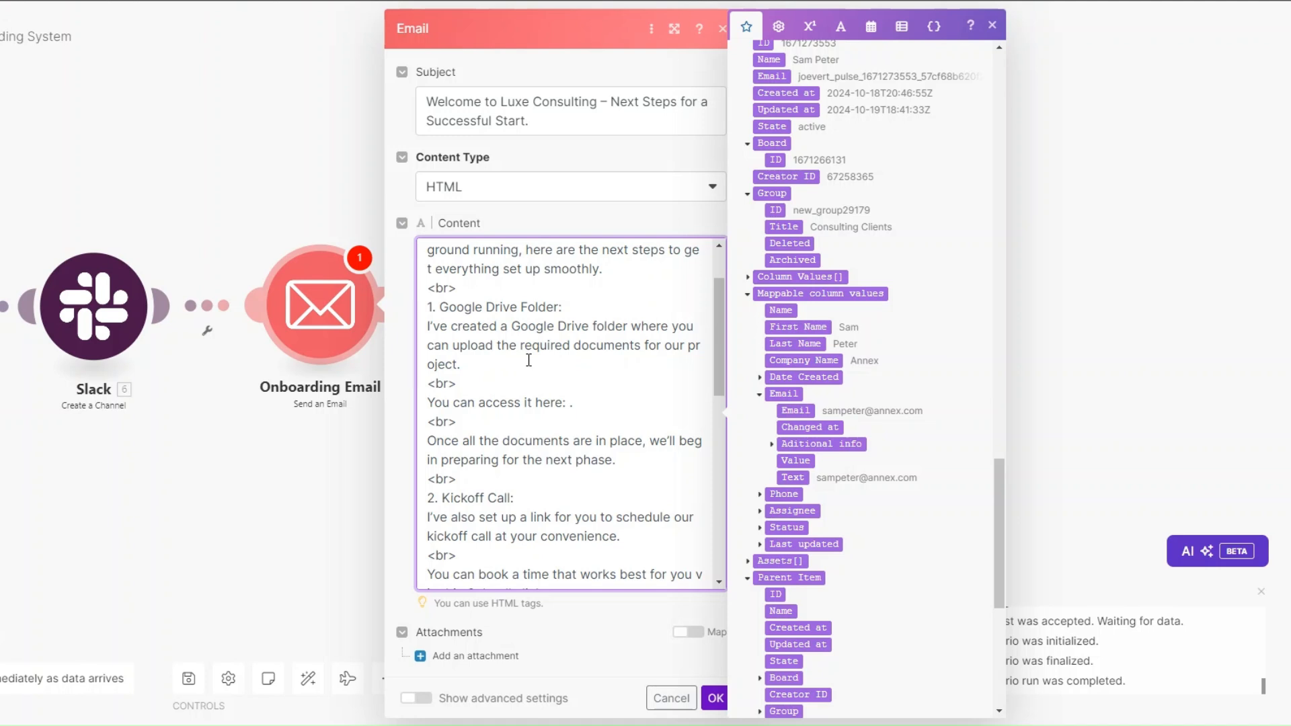
scroll(528, 366, down, 1)
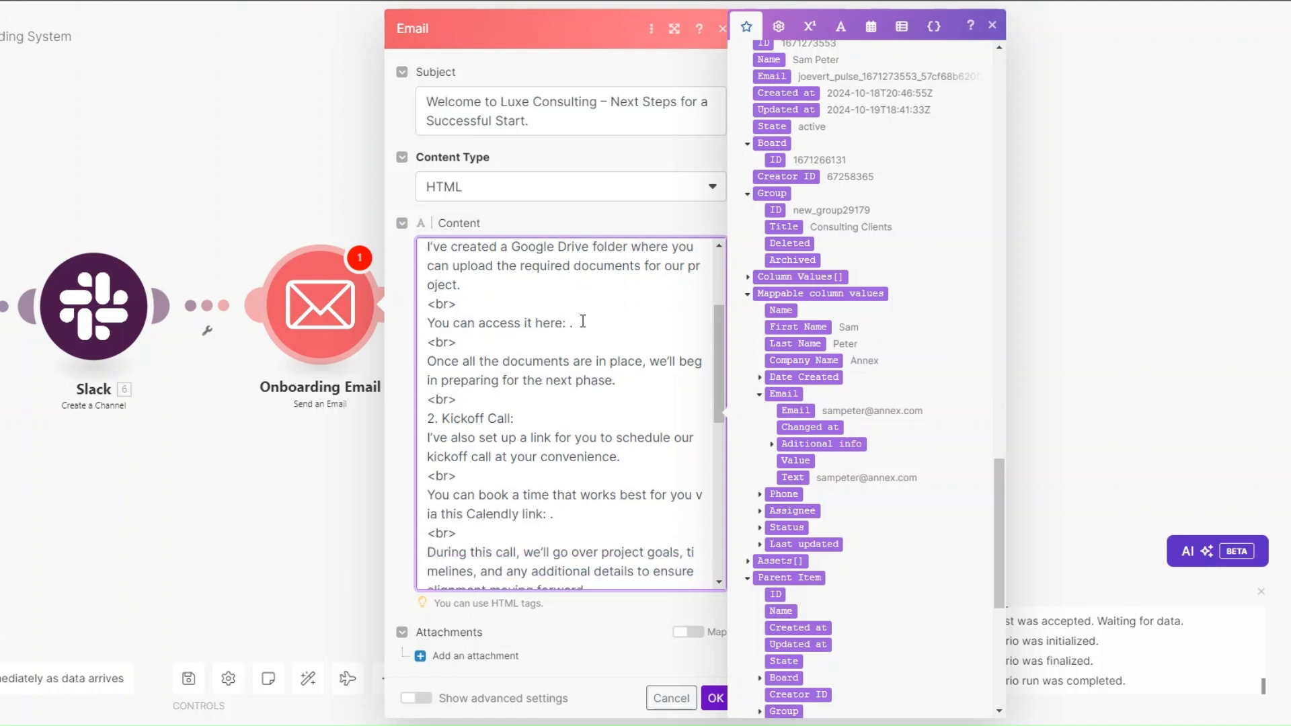
click(568, 325)
scroll(863, 362, up, 10)
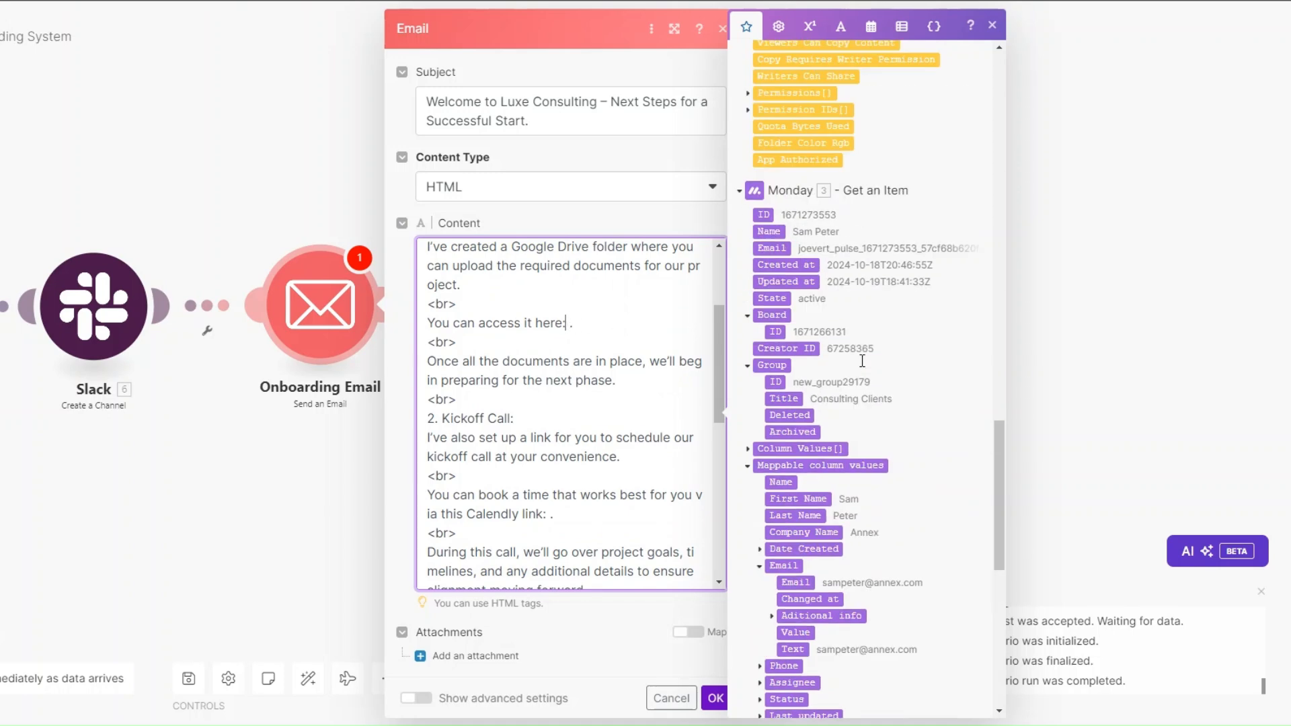
scroll(862, 361, up, 5)
scroll(861, 361, down, 3)
click(784, 207)
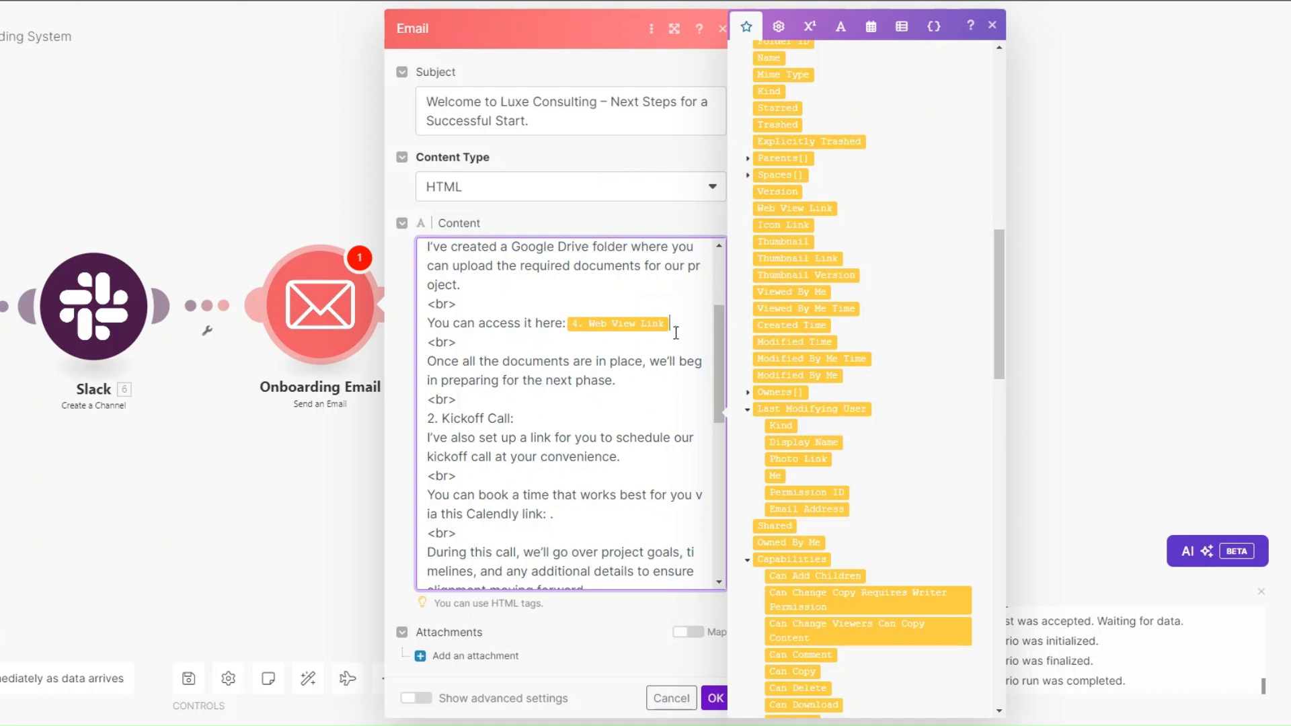
scroll(927, 192, up, 2)
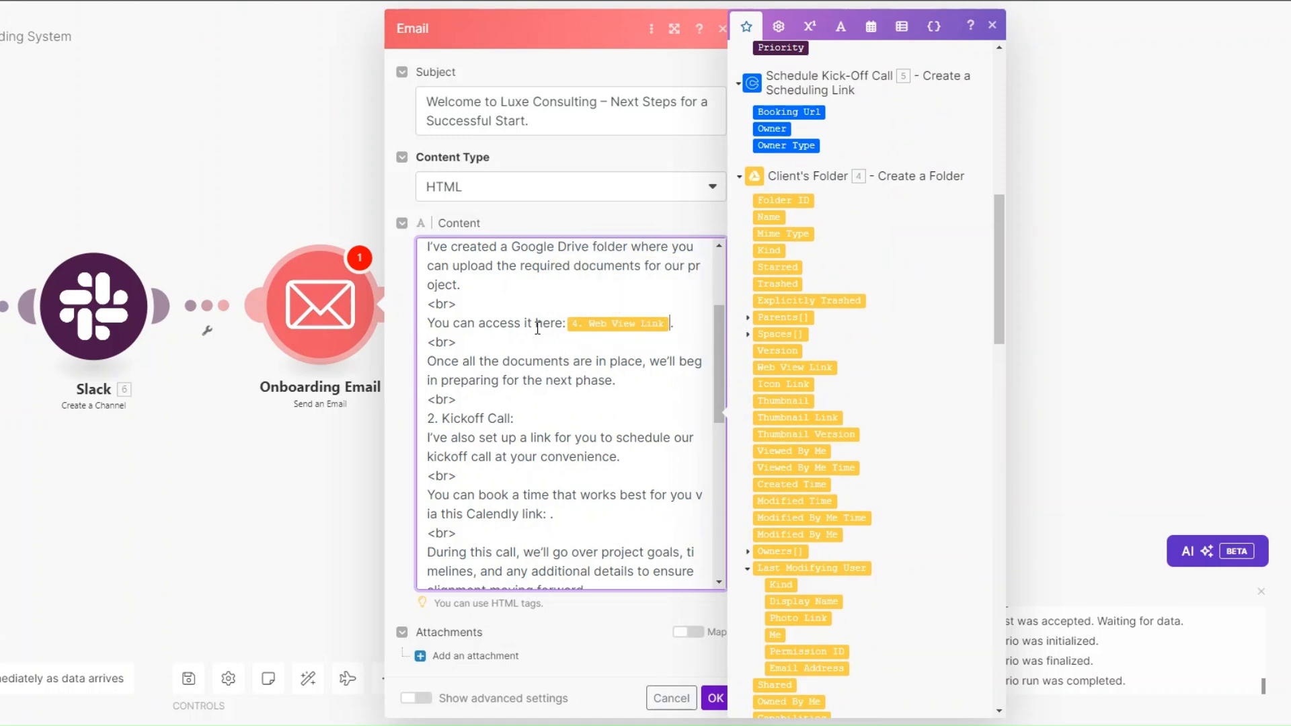
scroll(538, 328, down, 1)
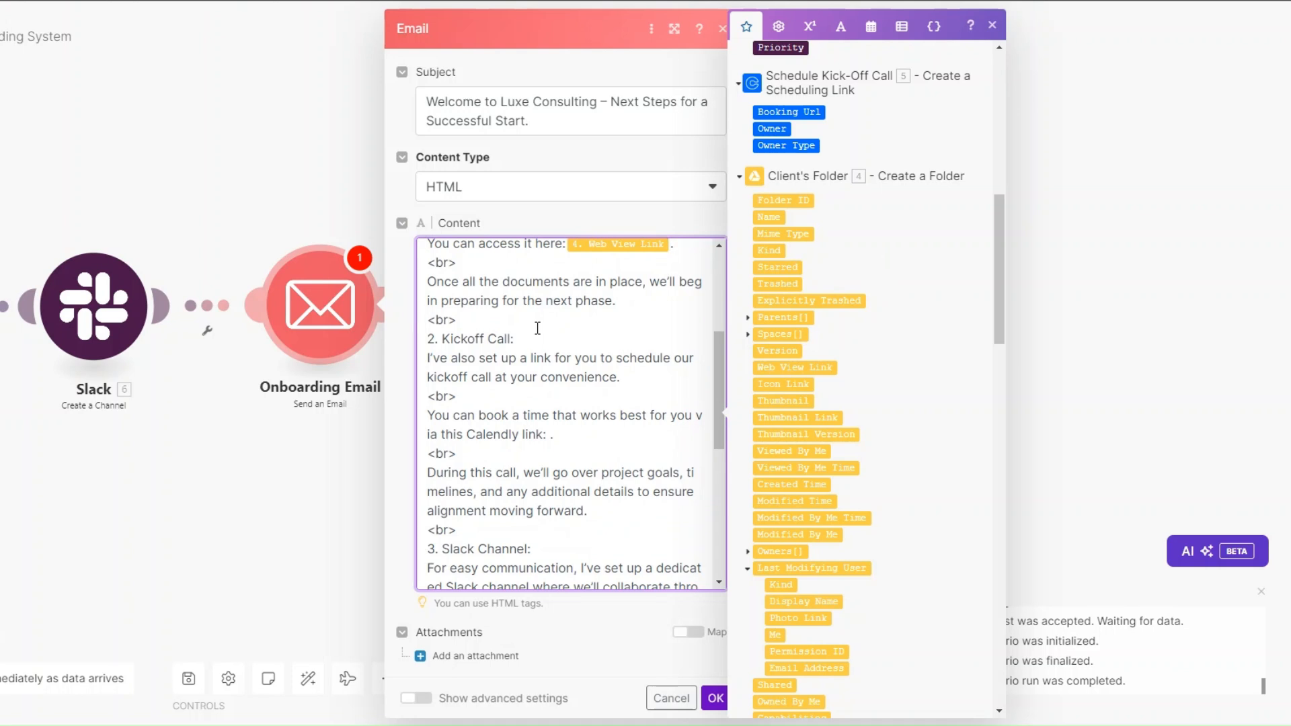
scroll(532, 345, down, 1)
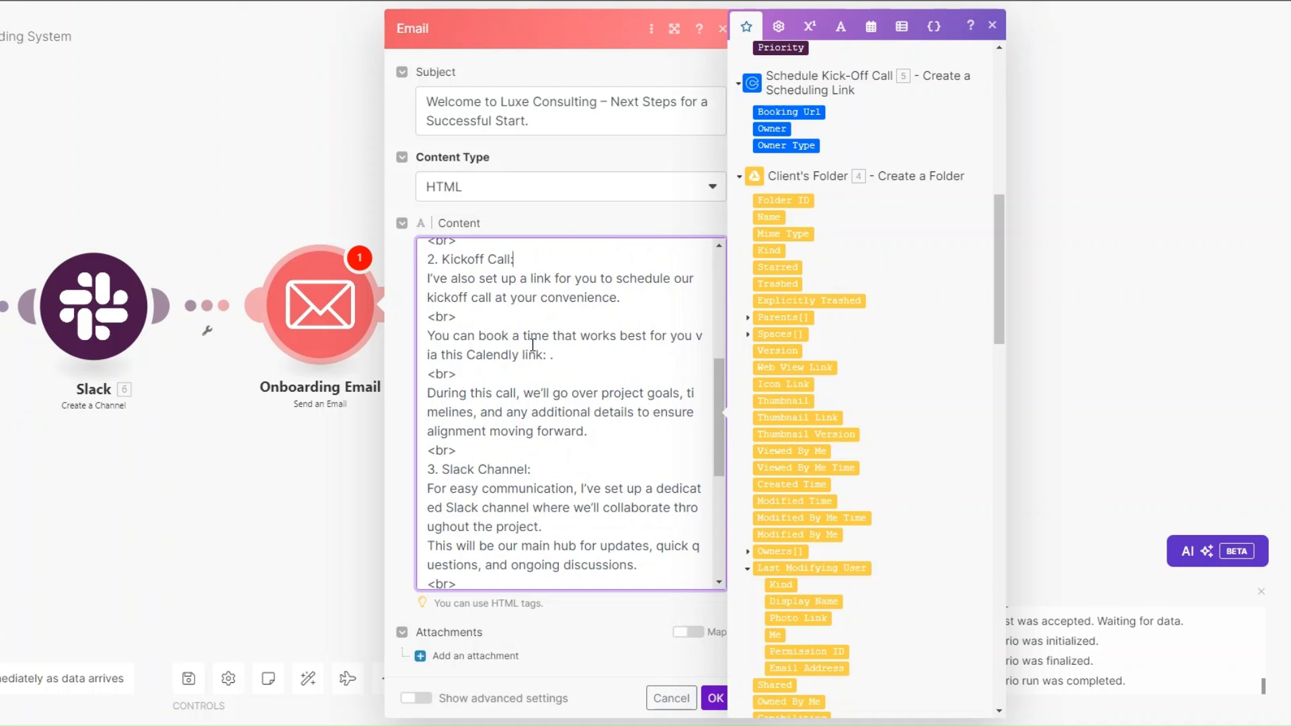
scroll(544, 328, up, 1)
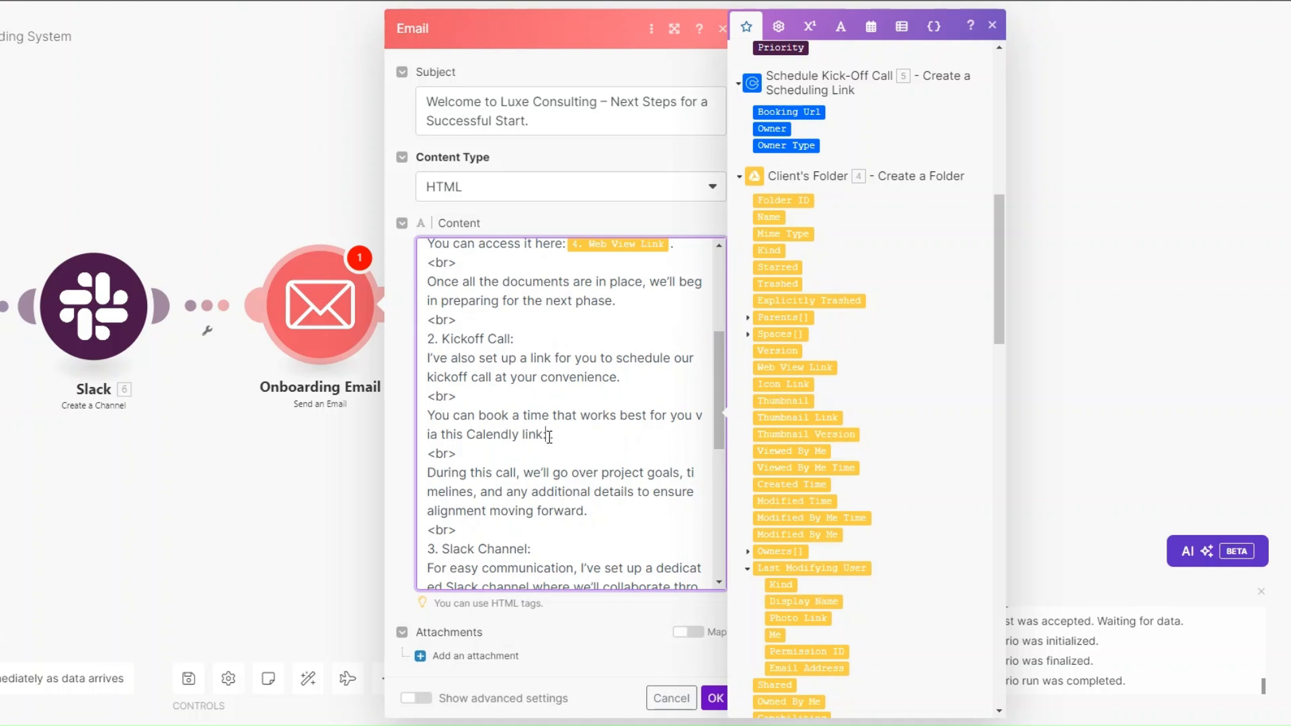
Step: Add the Schedule Kick-Off Call Booking Url and a period after 'Calendly link:', then save the email settings
click(812, 112)
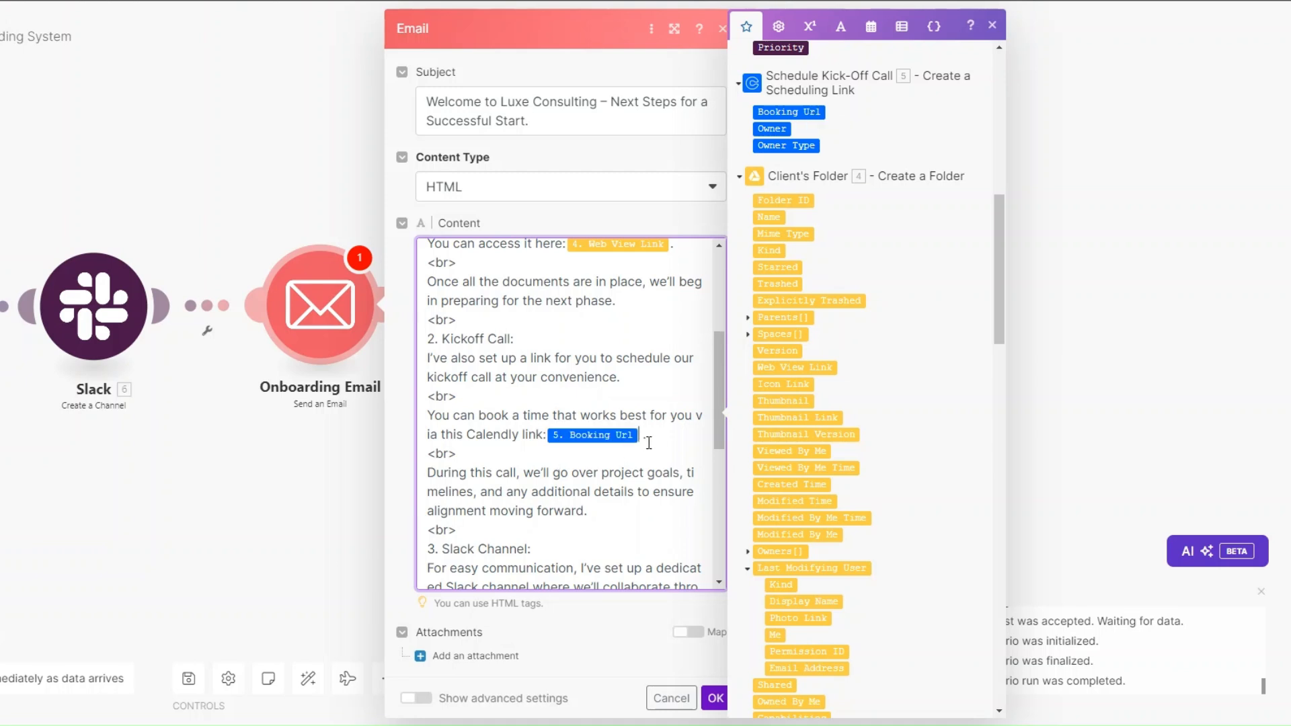
text(.)
scroll(642, 471, down, 3)
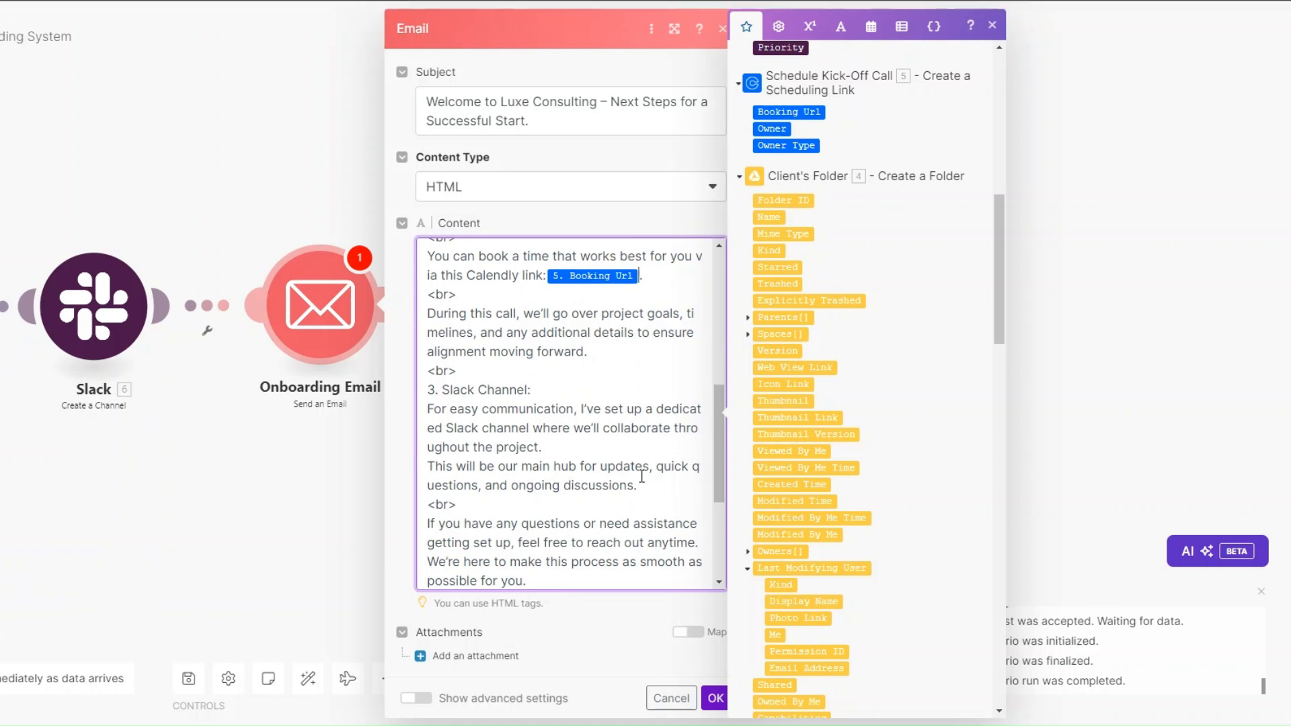
scroll(643, 476, down, 2)
scroll(635, 486, up, 1)
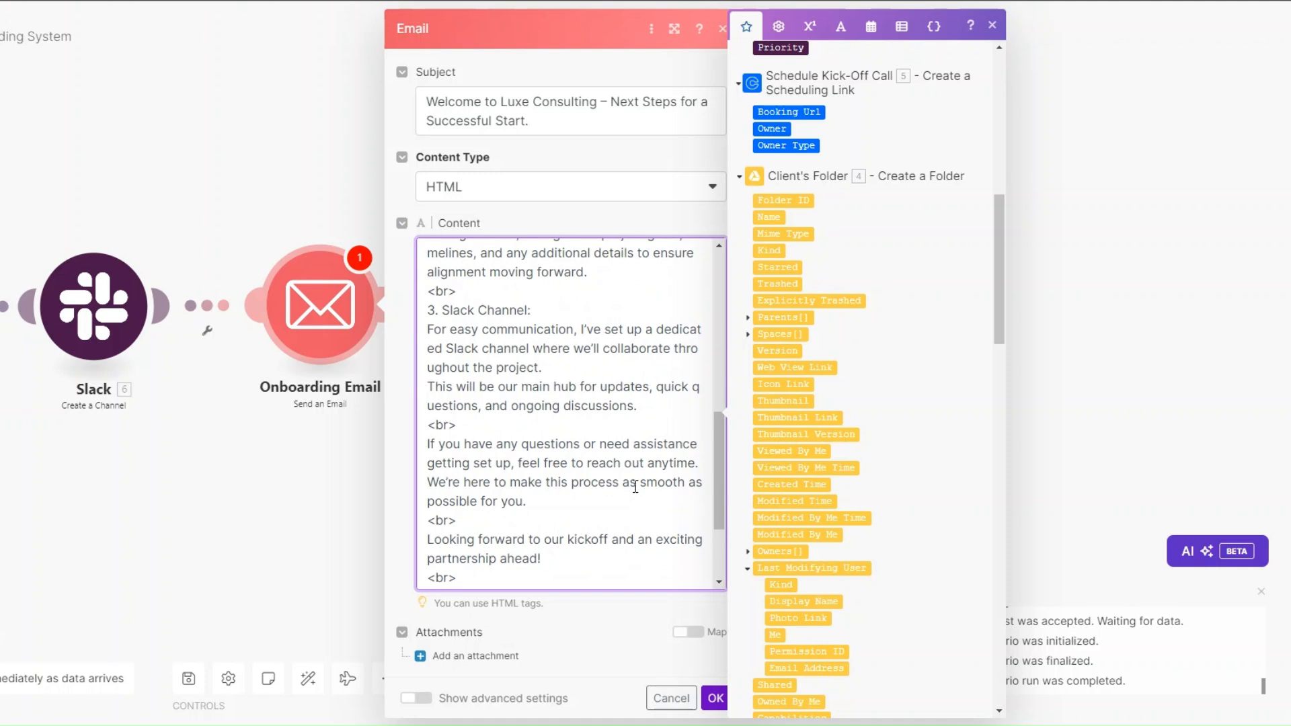
scroll(632, 488, down, 3)
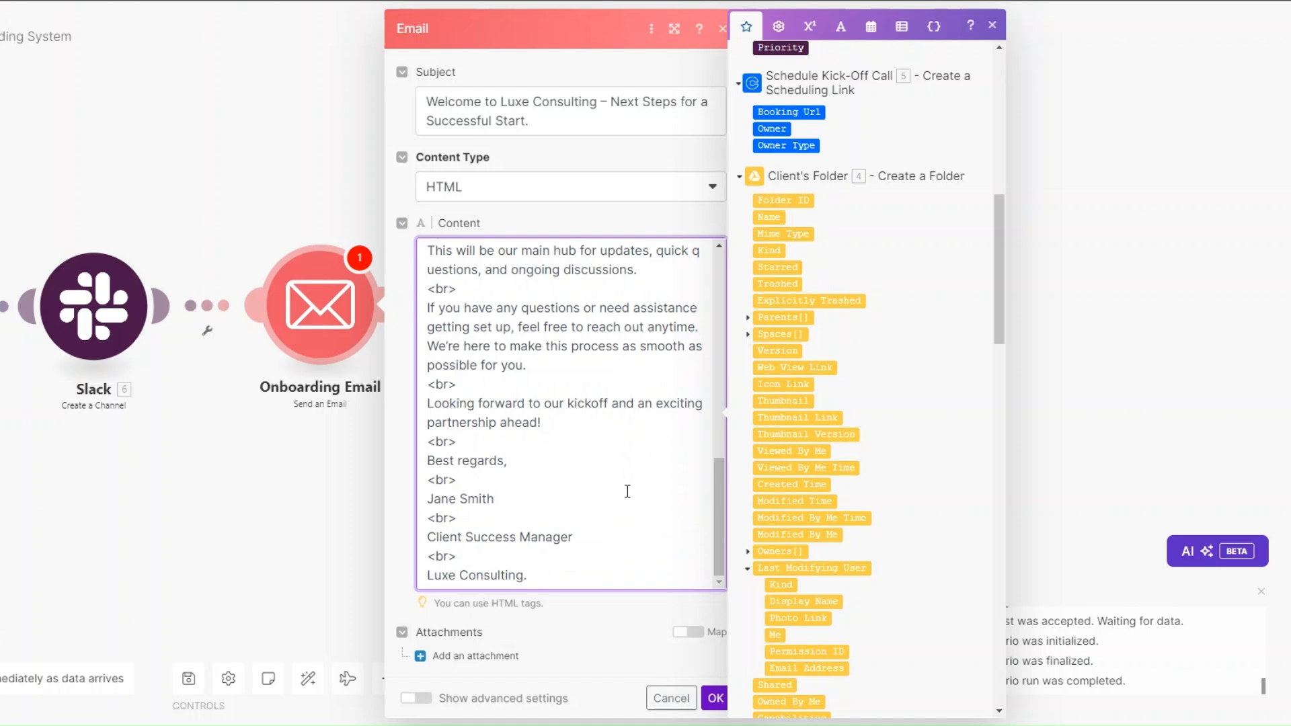
click(722, 701)
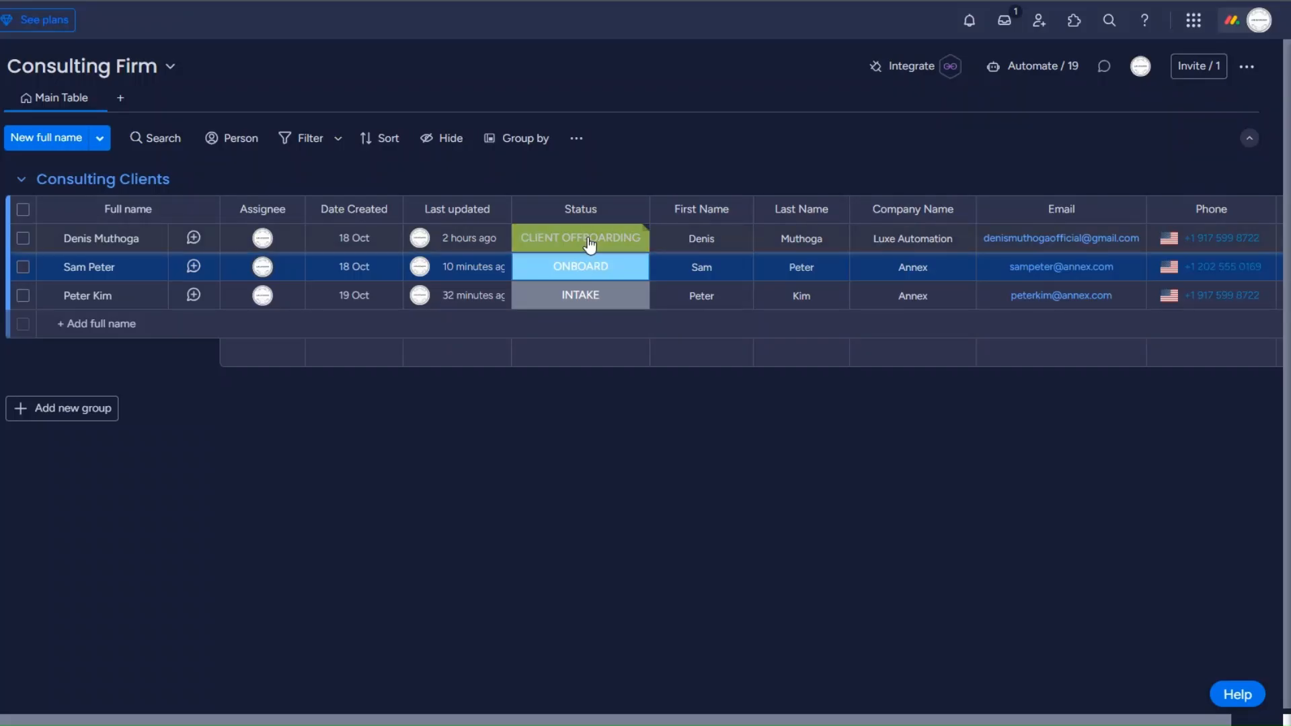
Step: Change the first client's Status on the Monday.com board to ONBOARD
click(547, 252)
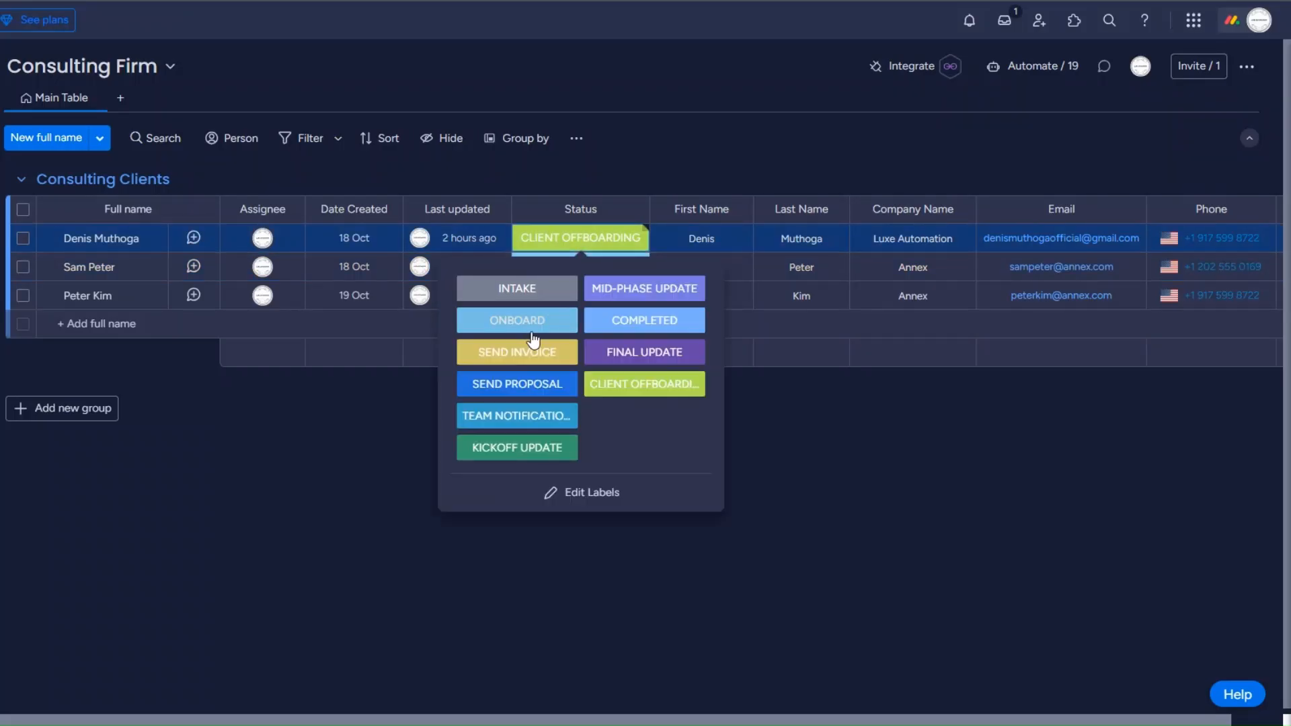
click(536, 322)
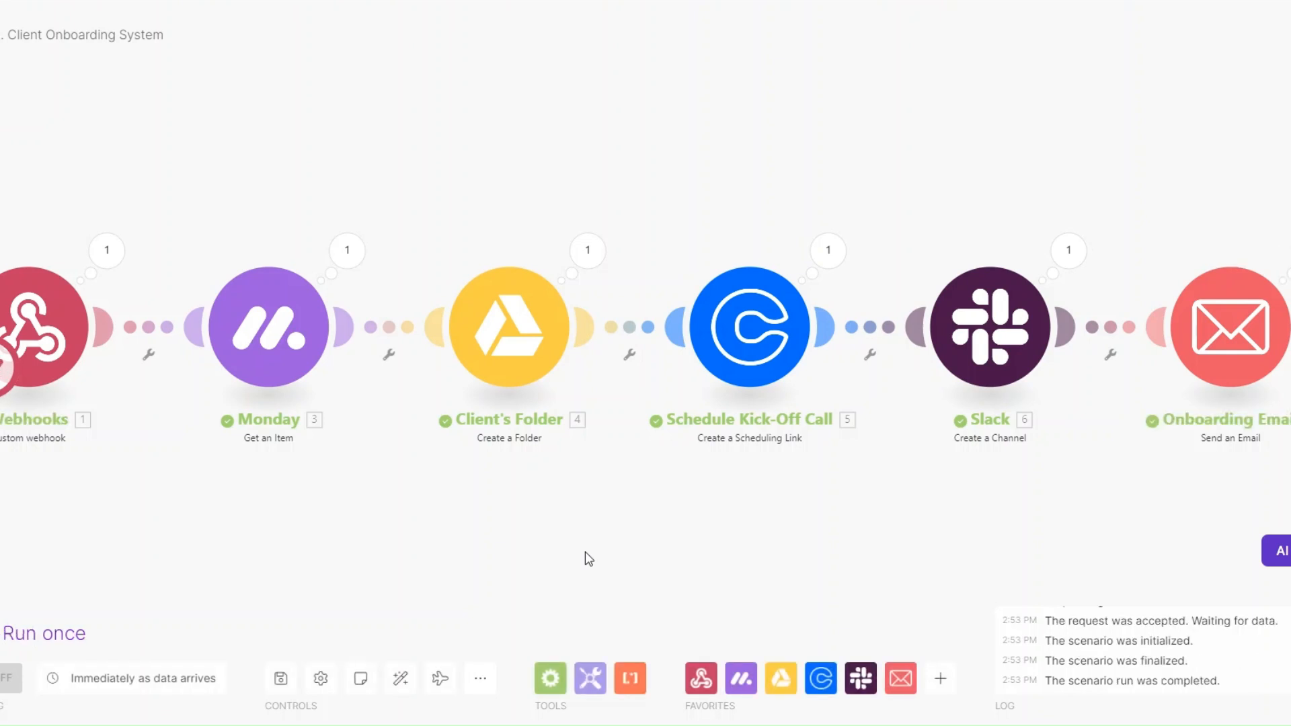
Step: Check the Client's Folder run output, then open the Onboarding Email module's run output
drag(585, 551, 580, 539)
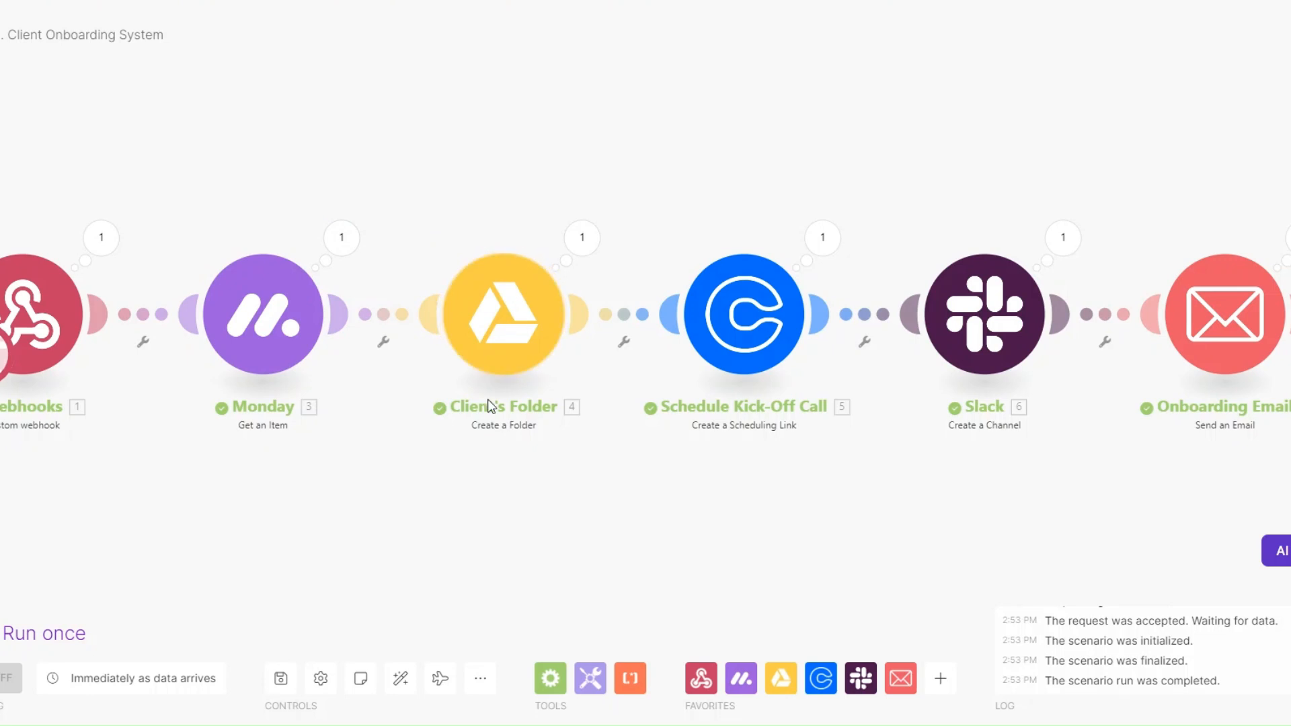
click(581, 238)
scroll(829, 380, down, 5)
click(602, 441)
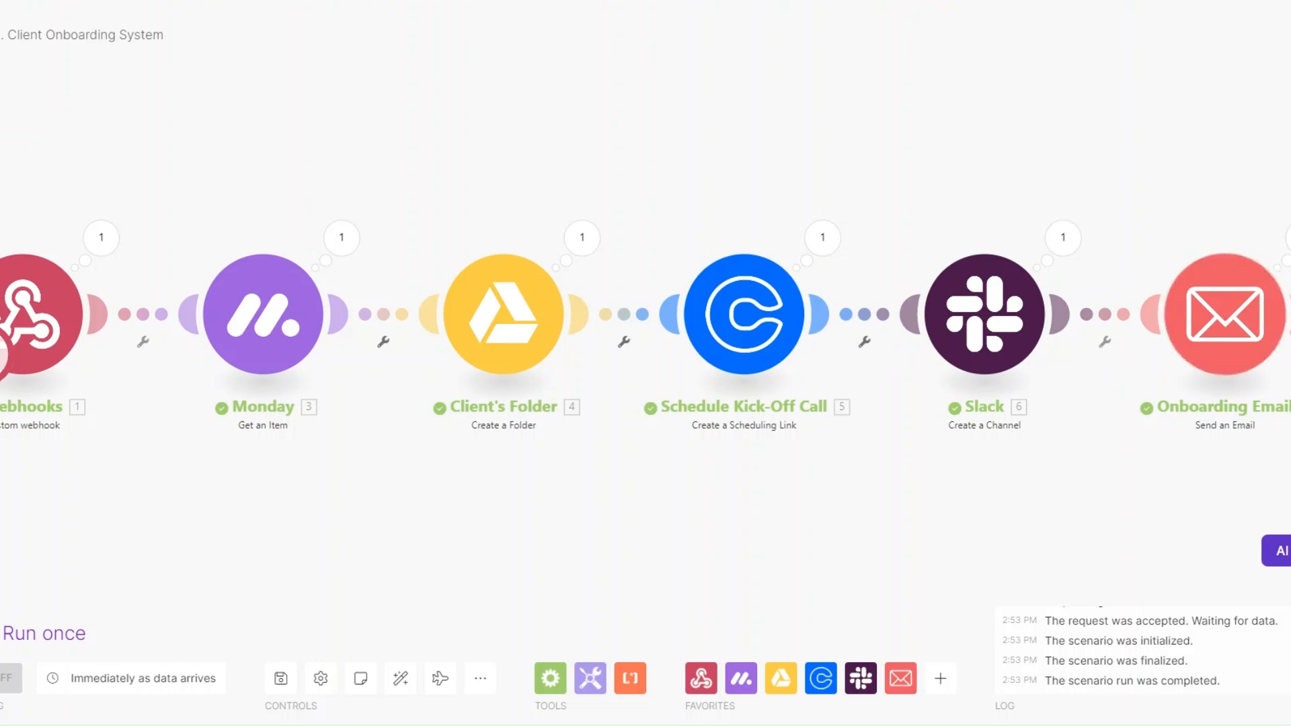
click(1285, 239)
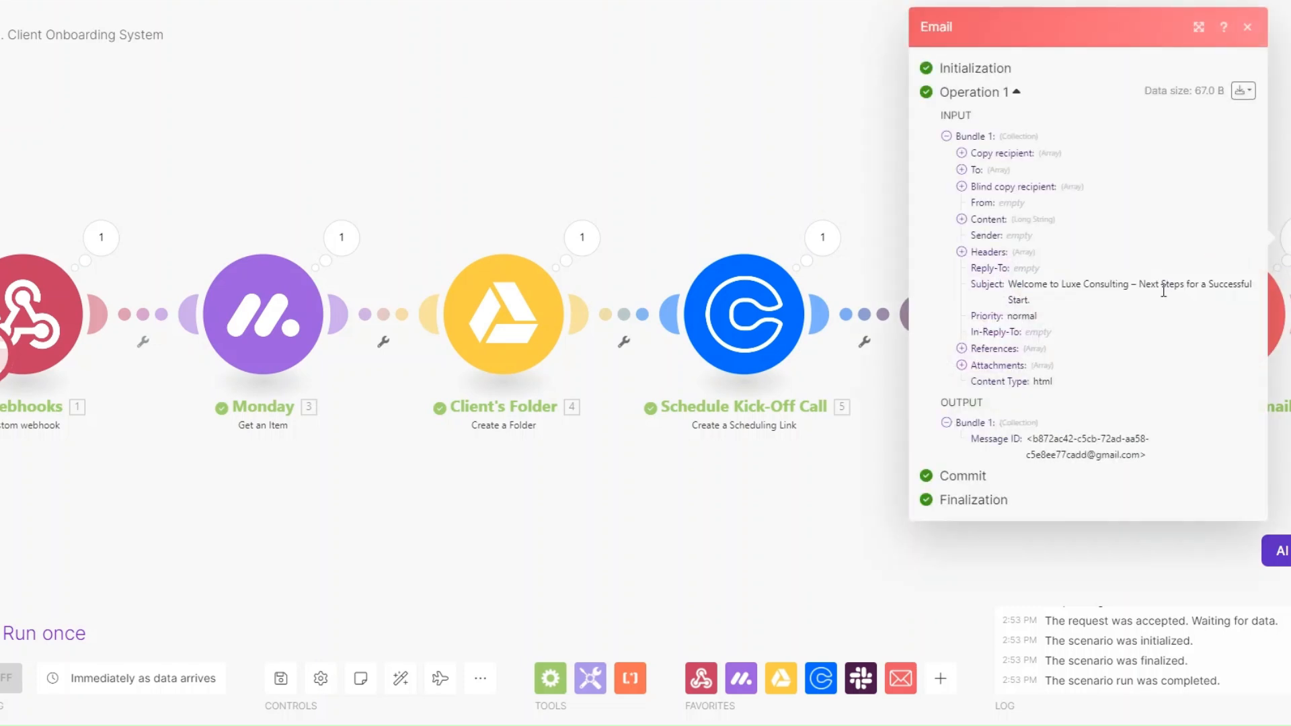
Step: Verify the sent email's Google Drive folder and Calendly links, then close the run details and exit
click(962, 219)
scroll(980, 240, down, 1)
drag(979, 160, 1083, 670)
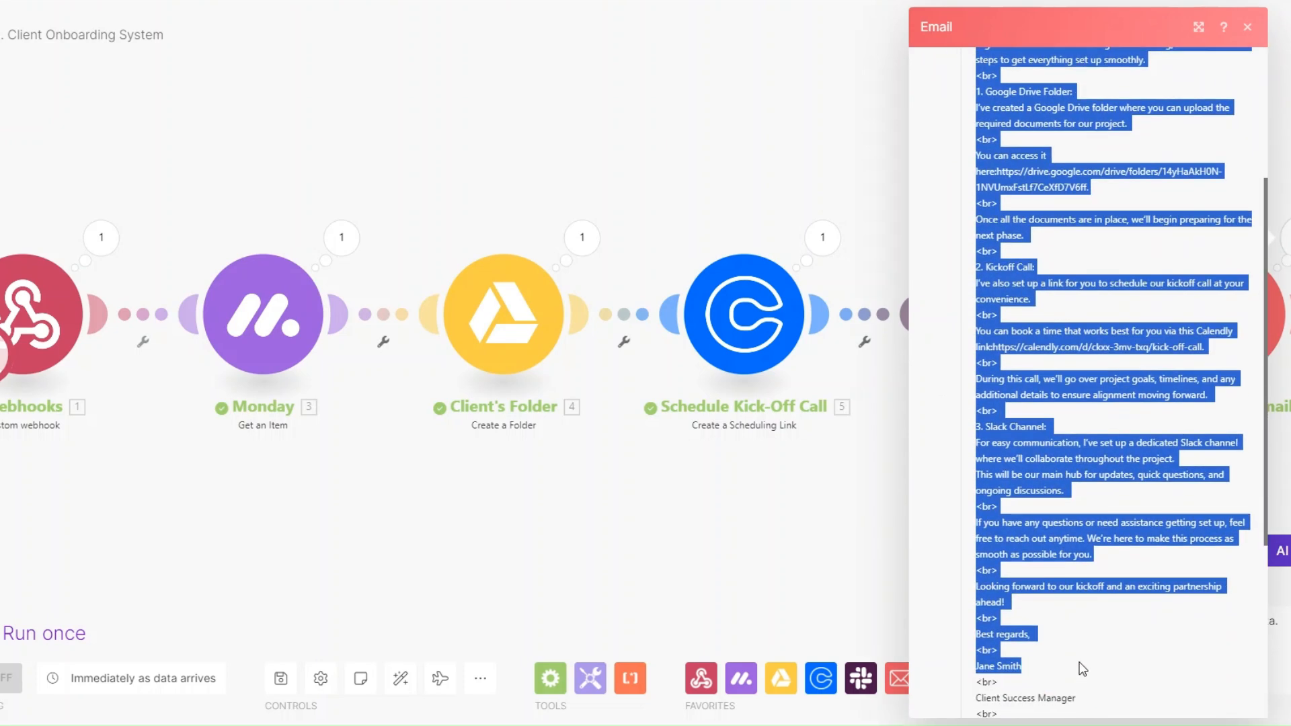
click(1055, 475)
scroll(1050, 444, up, 1)
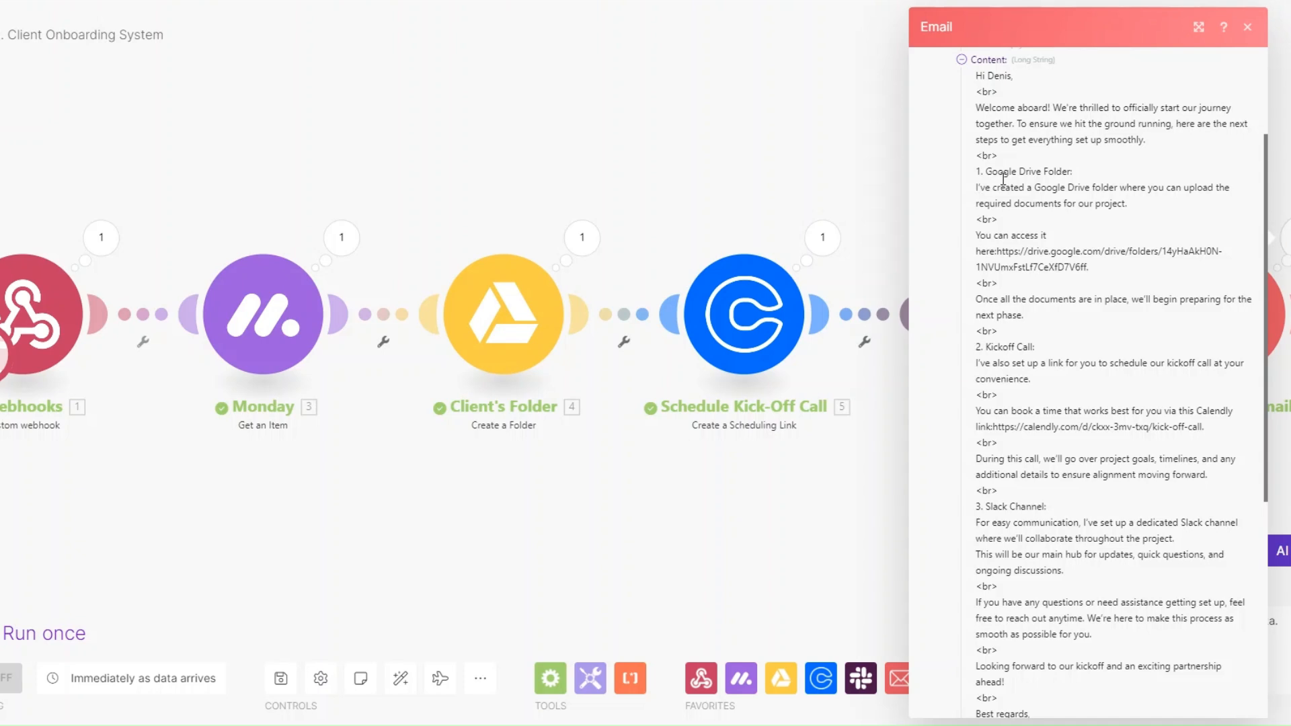
drag(998, 173, 1114, 176)
drag(977, 252, 1225, 272)
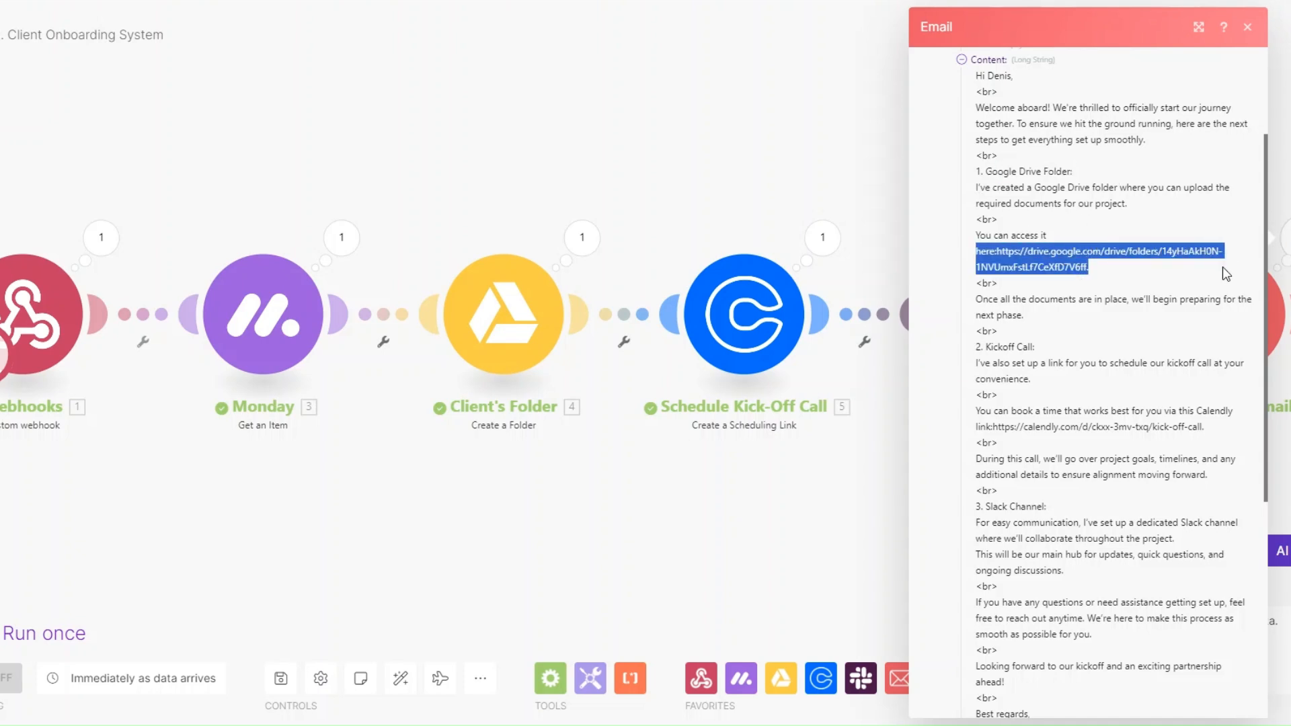
scroll(1225, 273, down, 1)
drag(981, 269, 1049, 269)
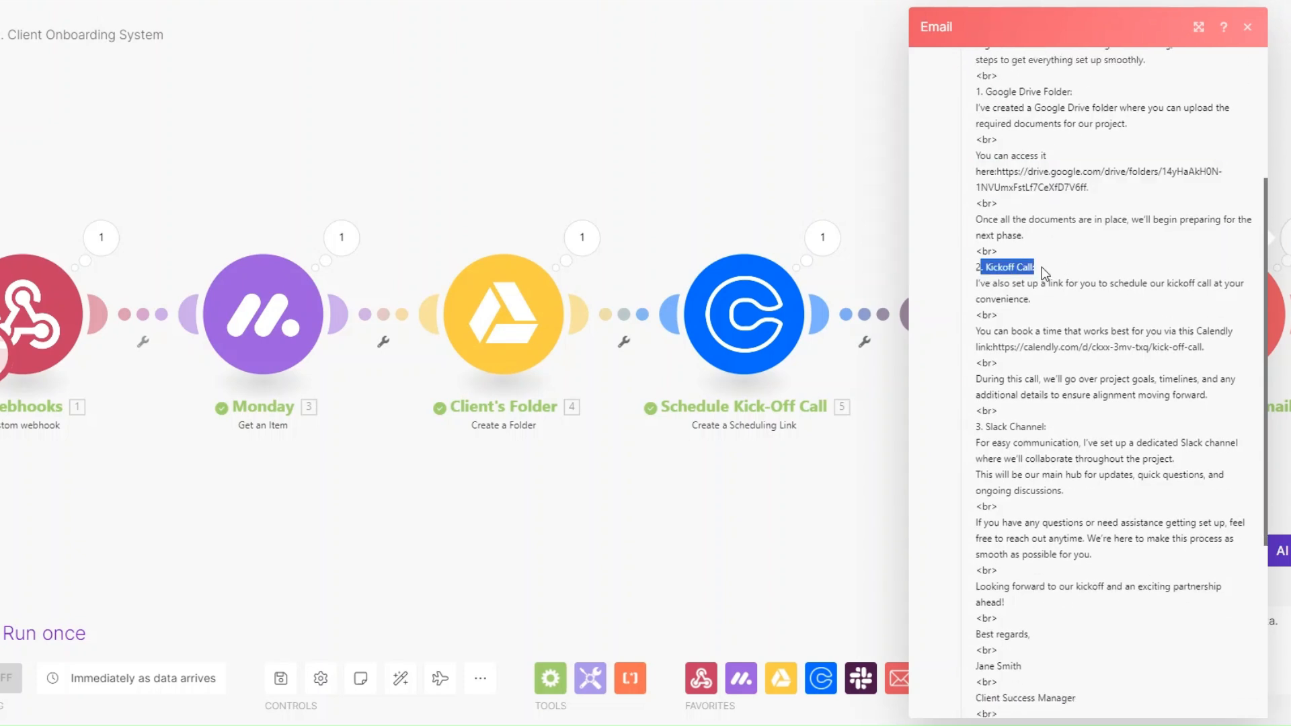
drag(972, 348, 1229, 357)
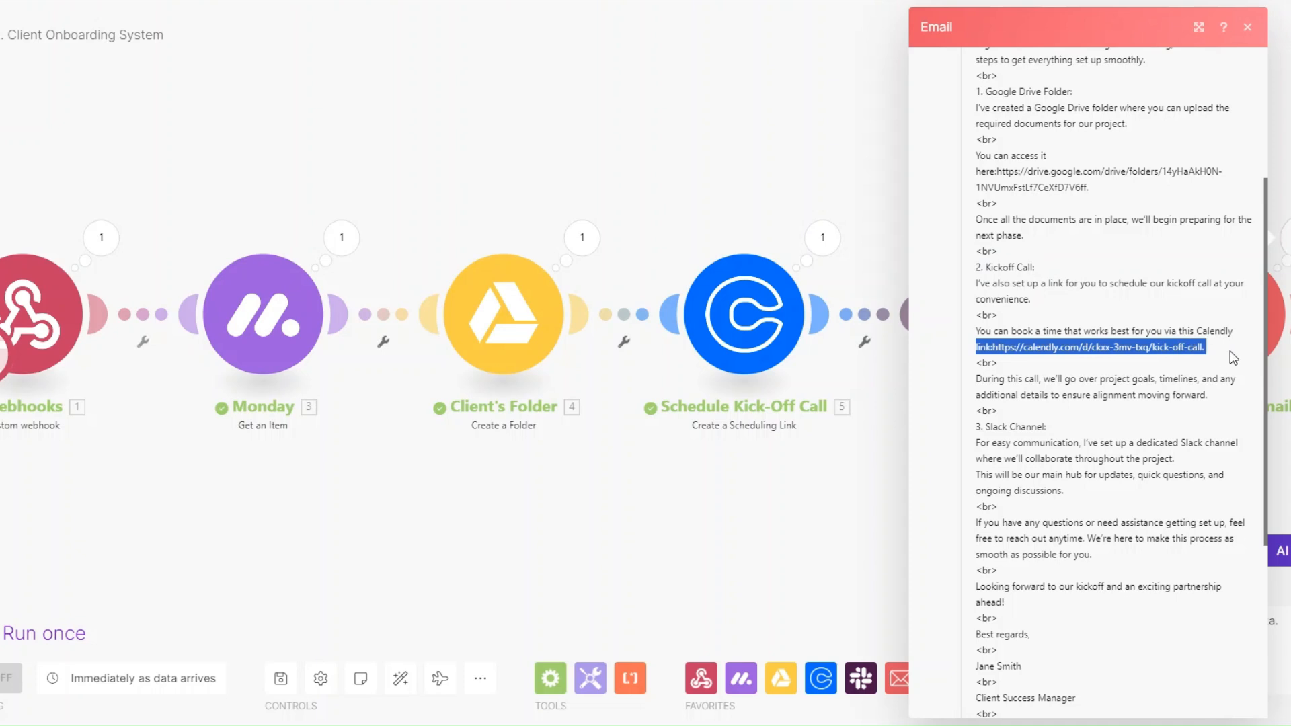
click(1185, 348)
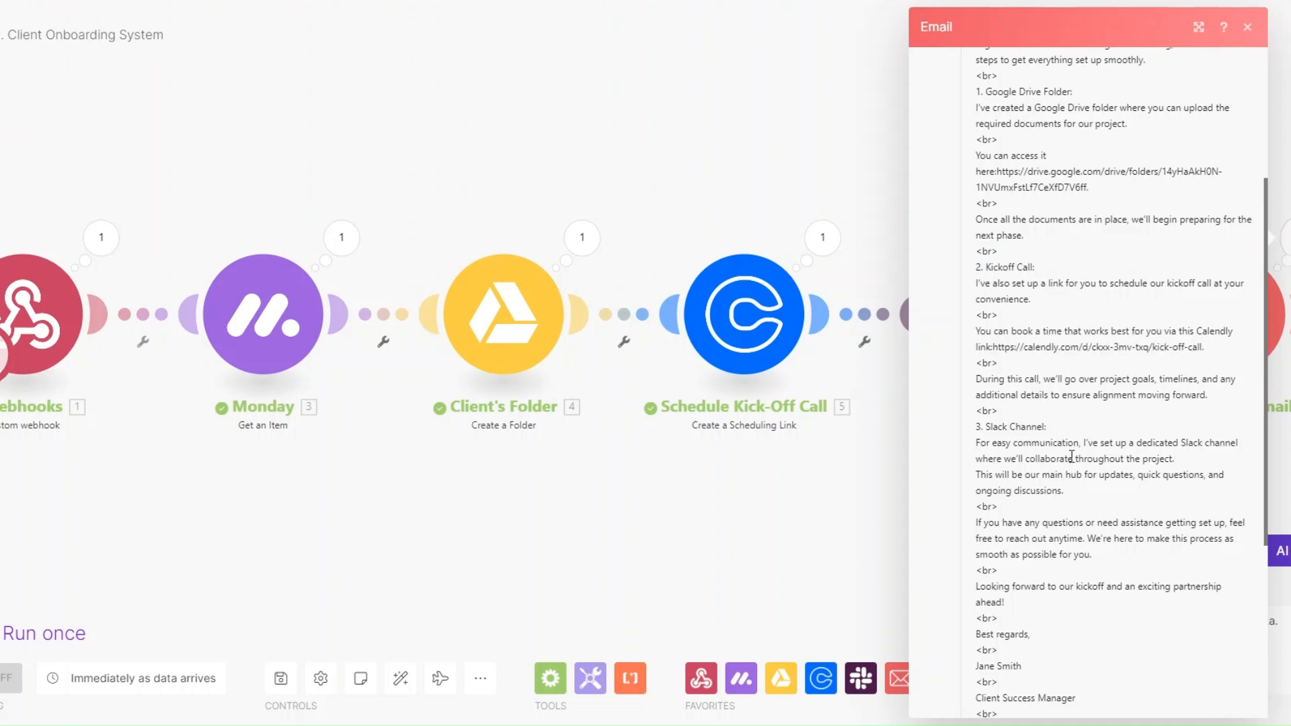
click(640, 546)
click(1, 34)
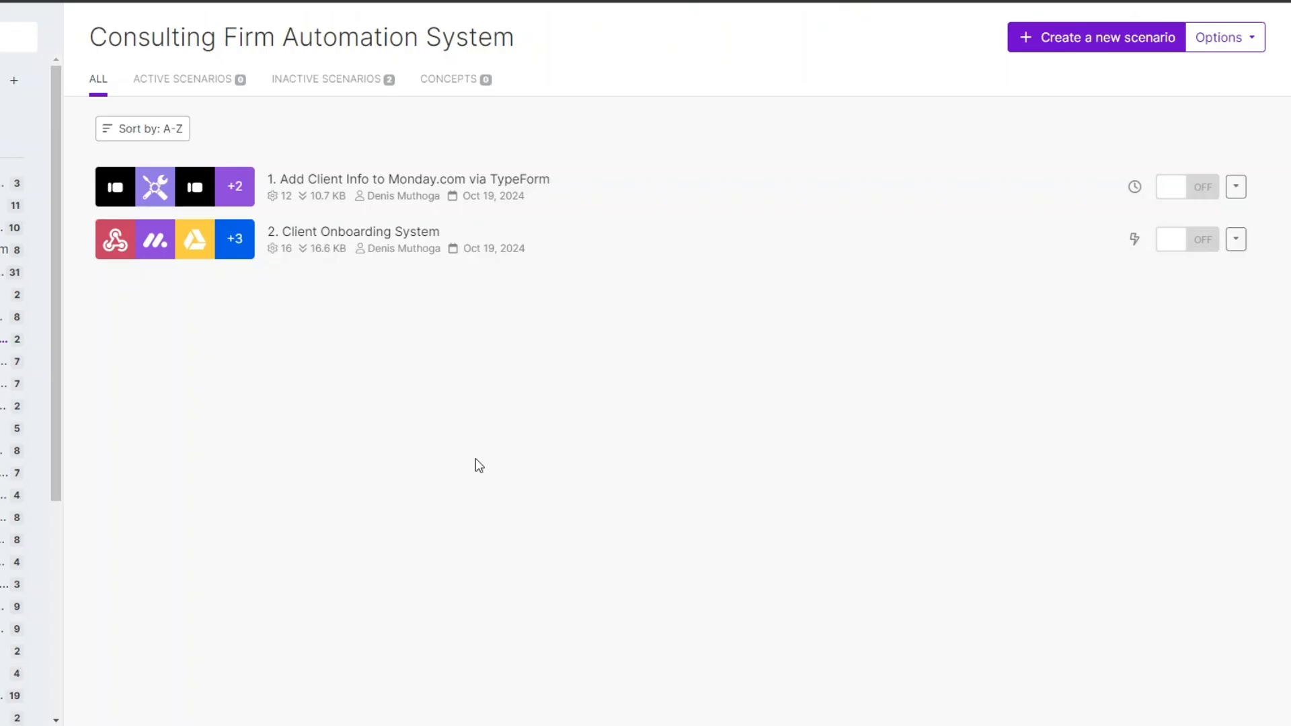
Step: Create a new scenario in the Consulting Firm Automation System folder
click(1089, 37)
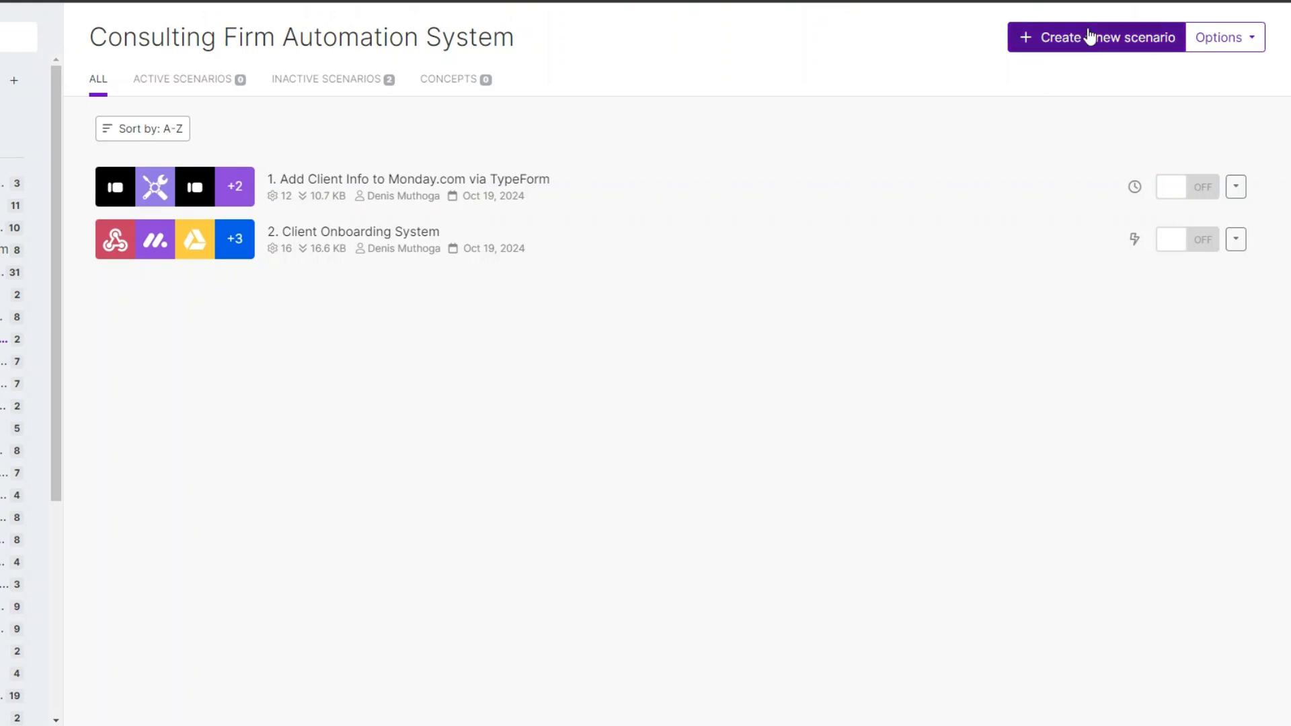
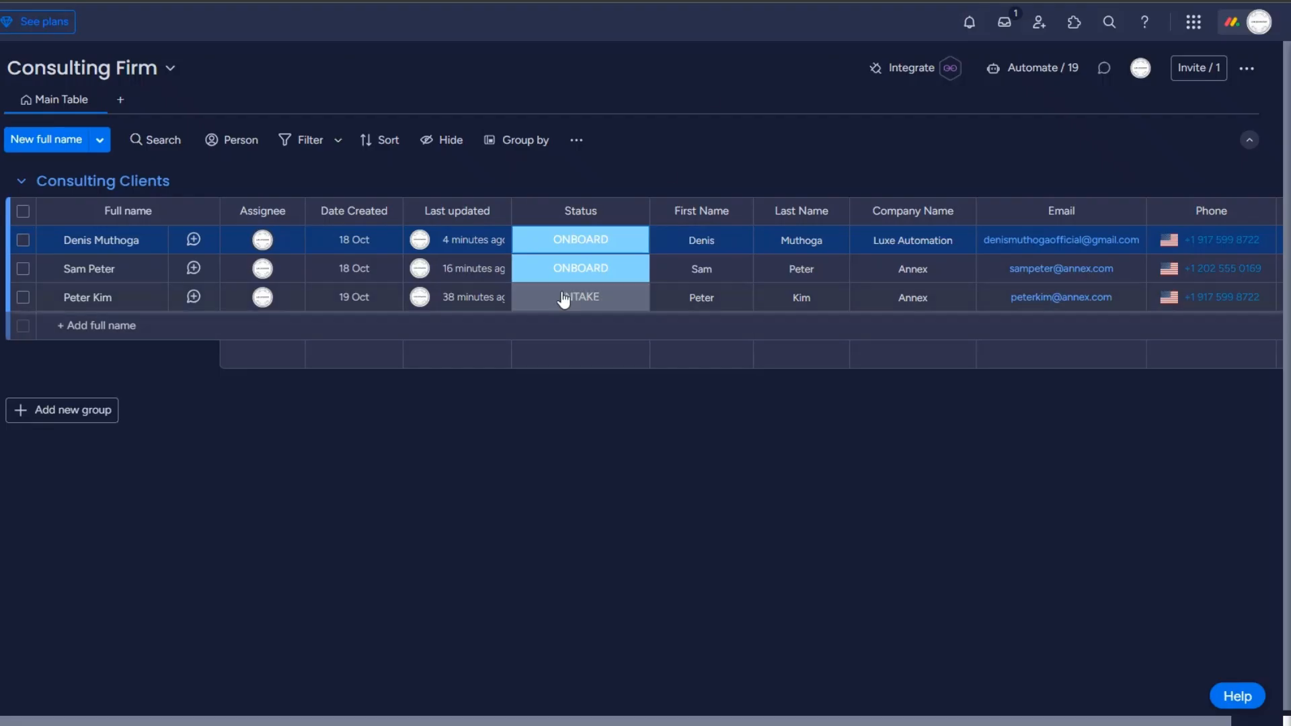
Step: Start the scenario with a Webhooks Custom webhook trigger and begin adding a new hook
click(568, 240)
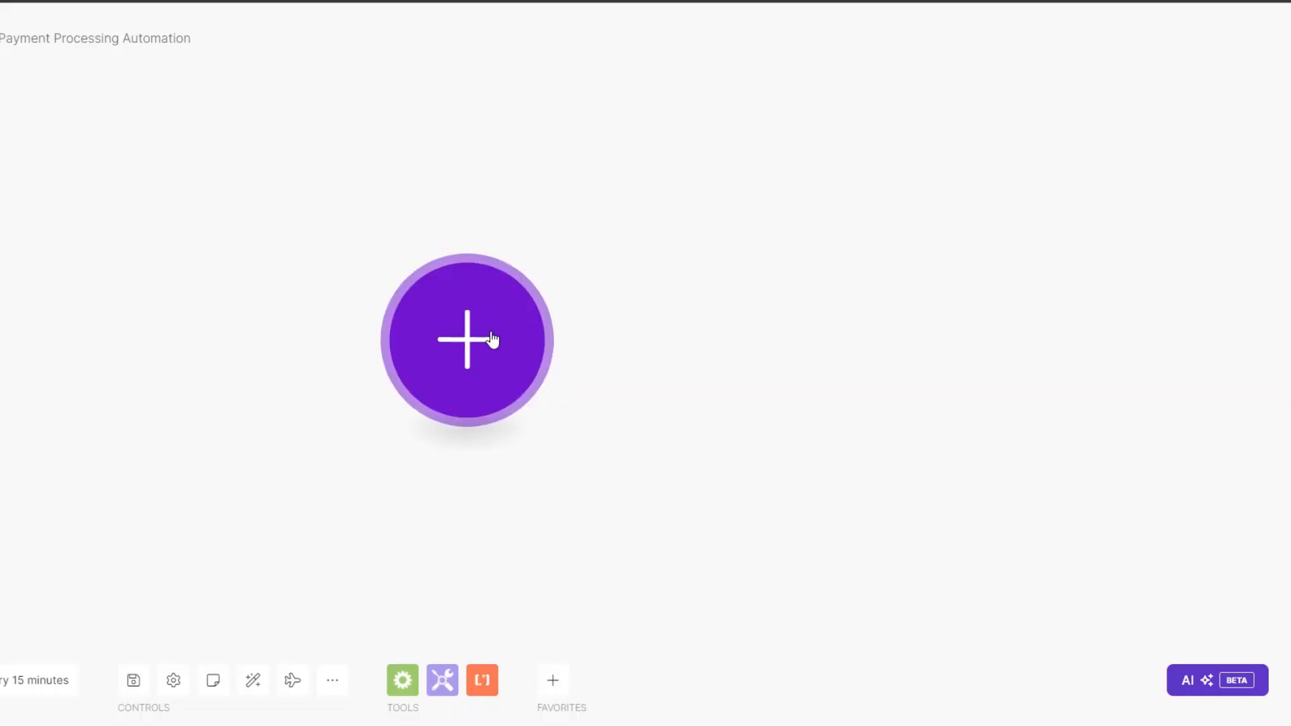
click(490, 342)
click(622, 380)
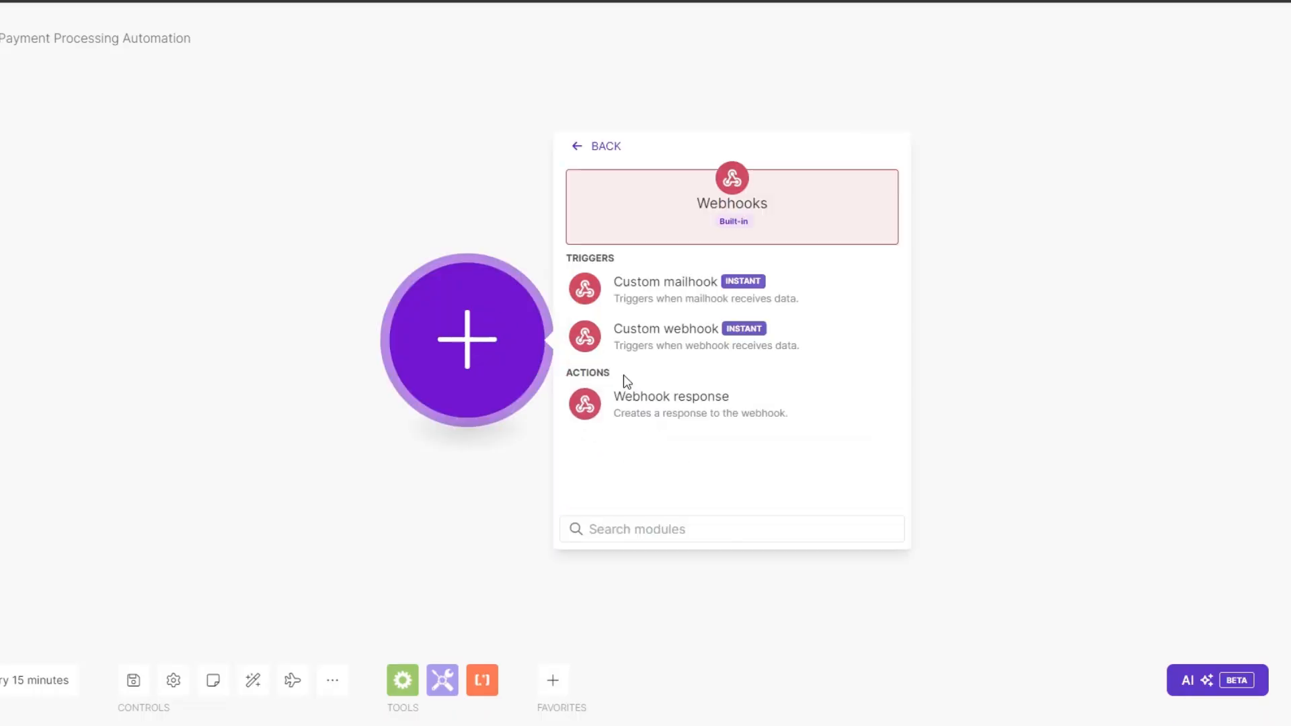
click(635, 355)
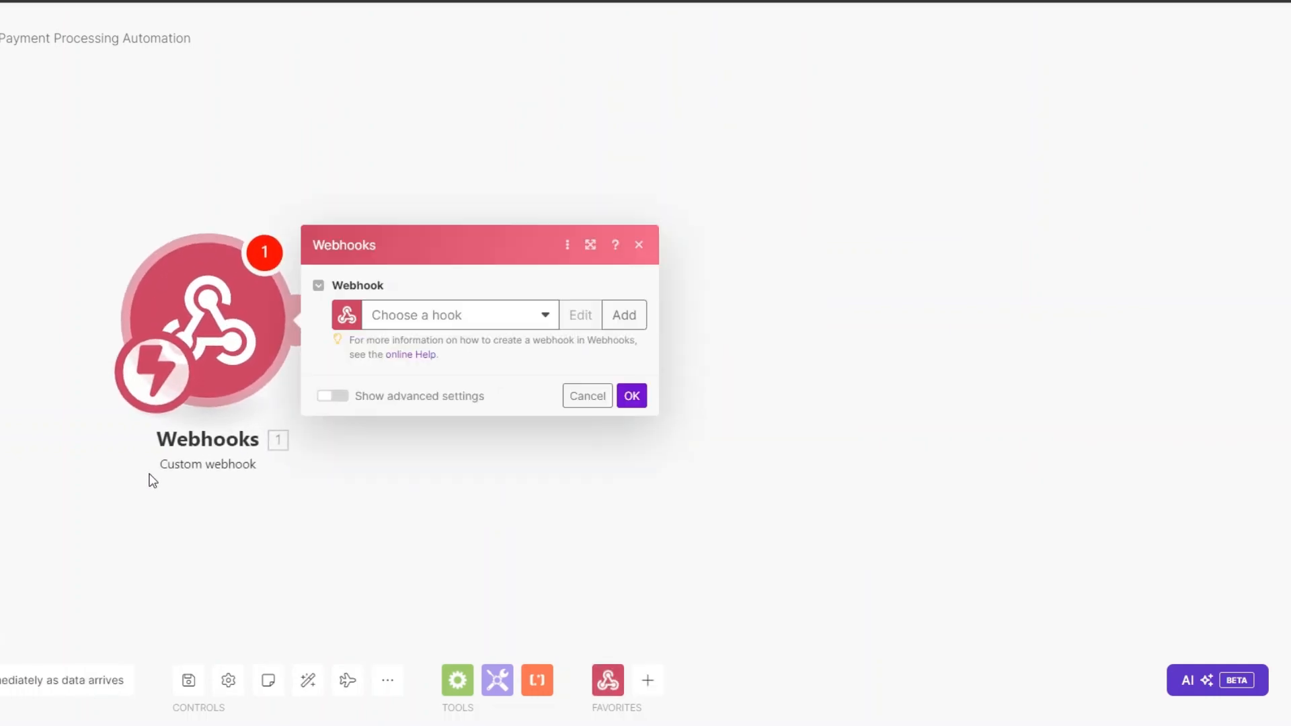
click(624, 314)
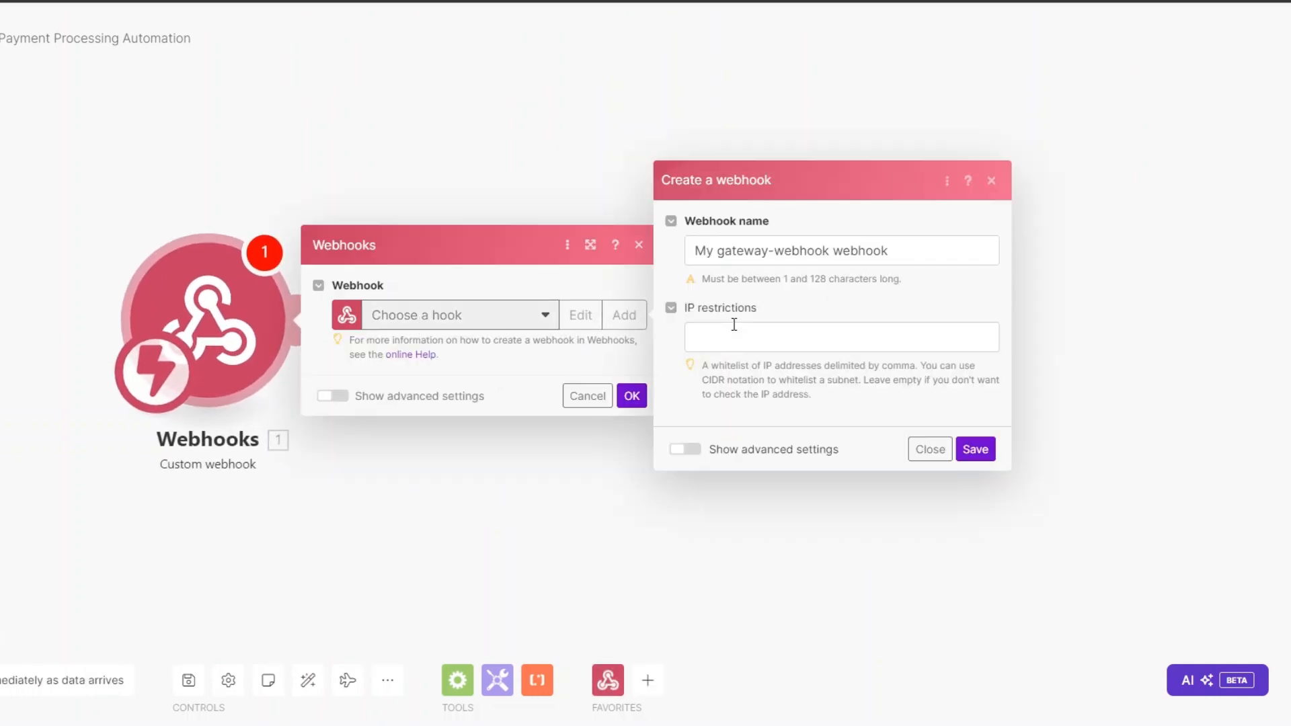
Step: Name the hook 'Invoicing and Payment', save it, and copy its address
click(823, 253)
drag(824, 251, 647, 256)
text(Invoicing and Payment)
click(975, 449)
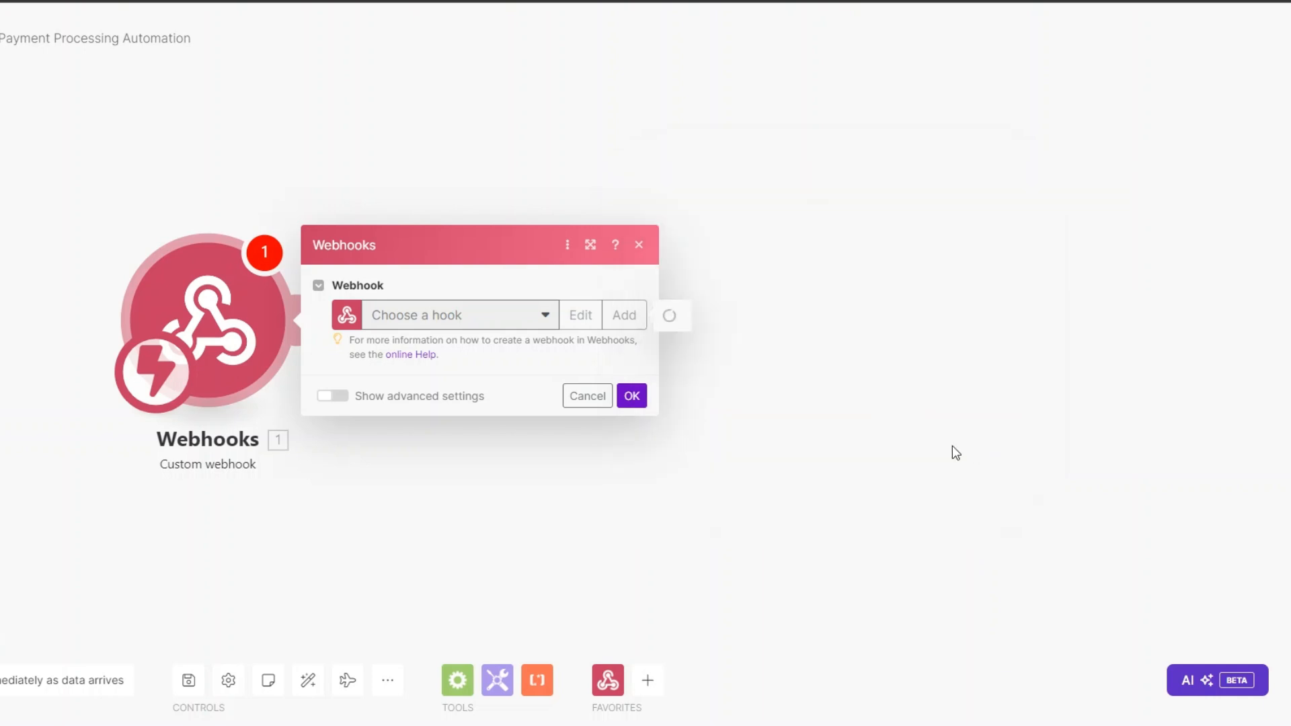
click(580, 382)
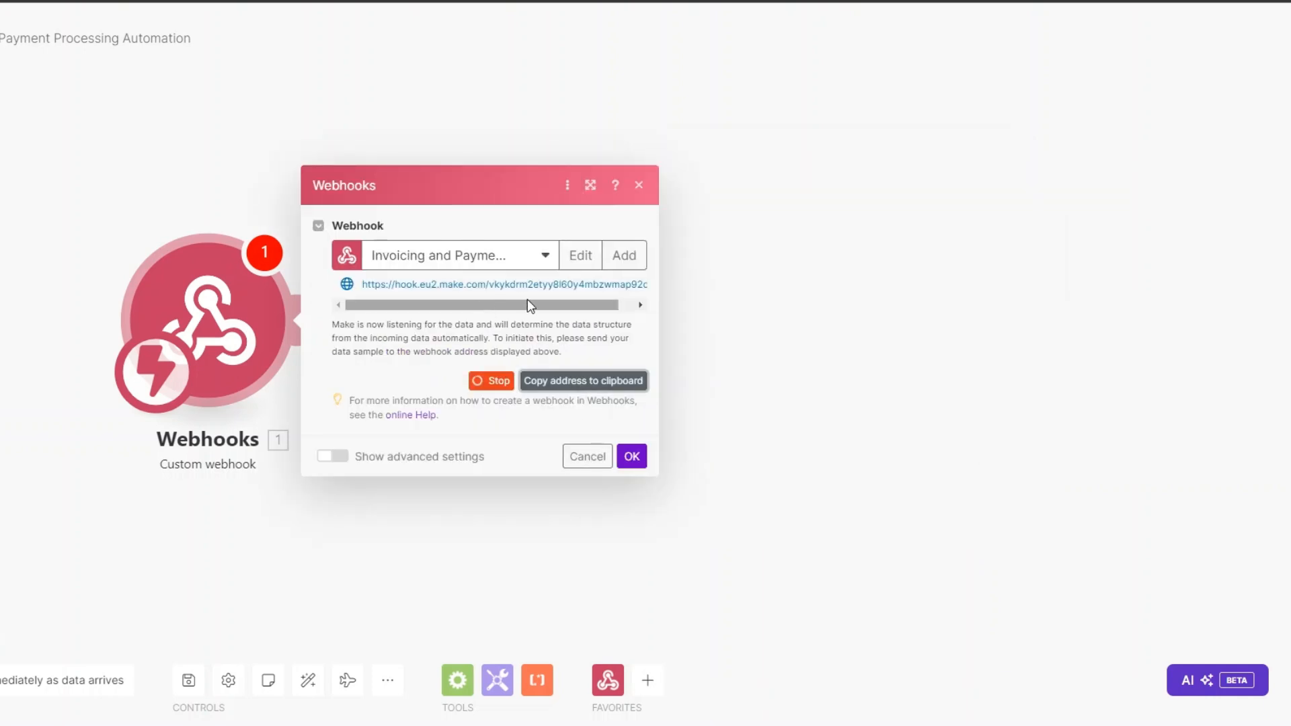
click(632, 457)
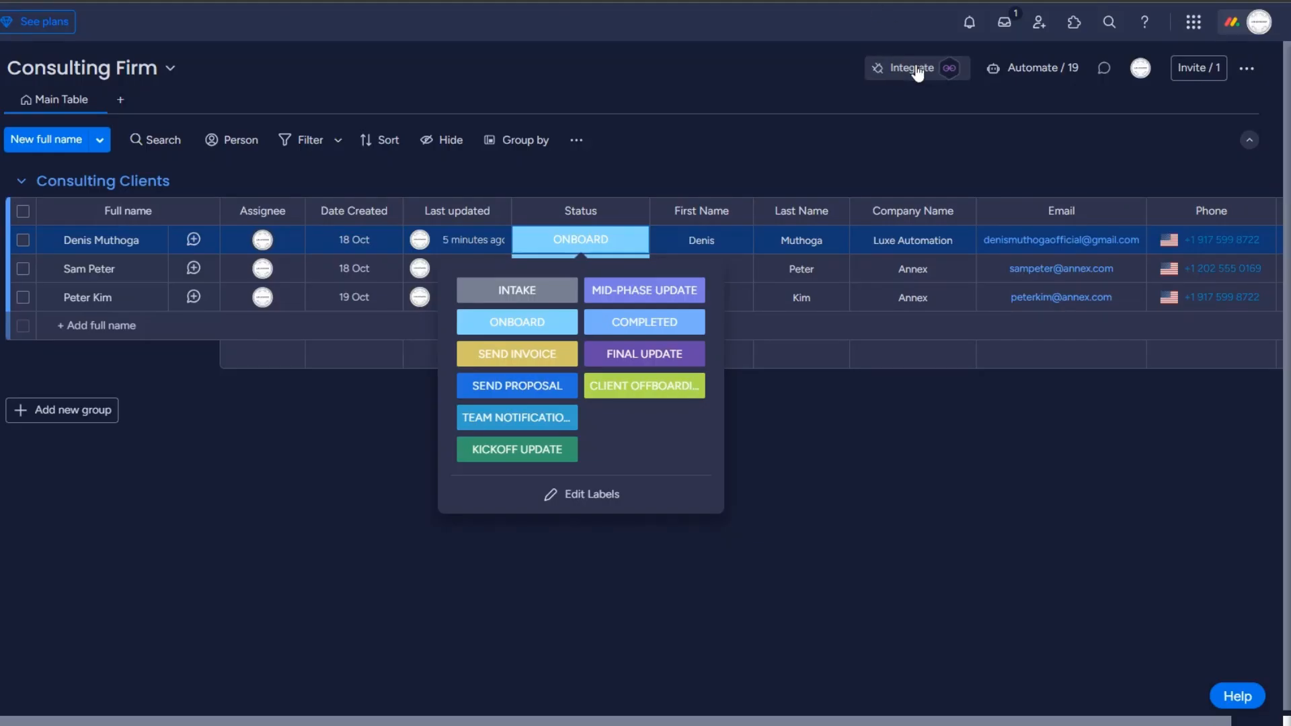
Step: Apply monday.com's 'When a status changes to something' webhook template with the pasted Make address
click(916, 70)
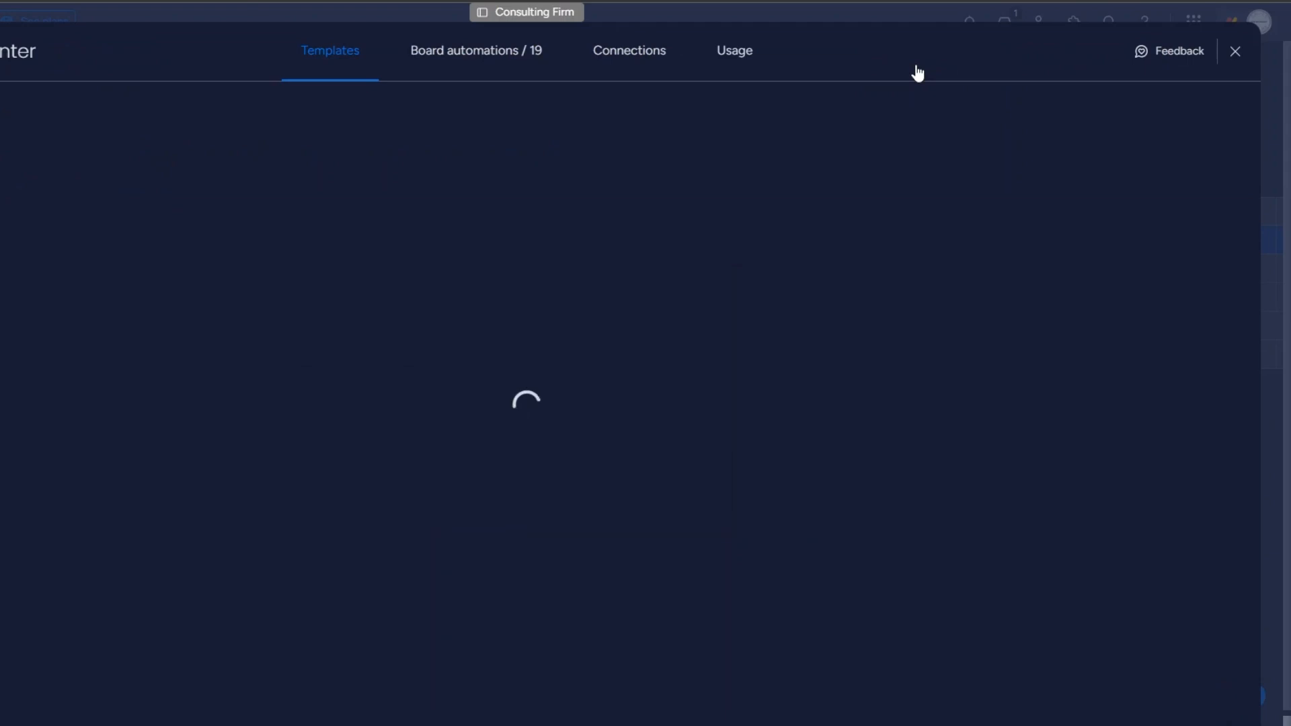
click(836, 596)
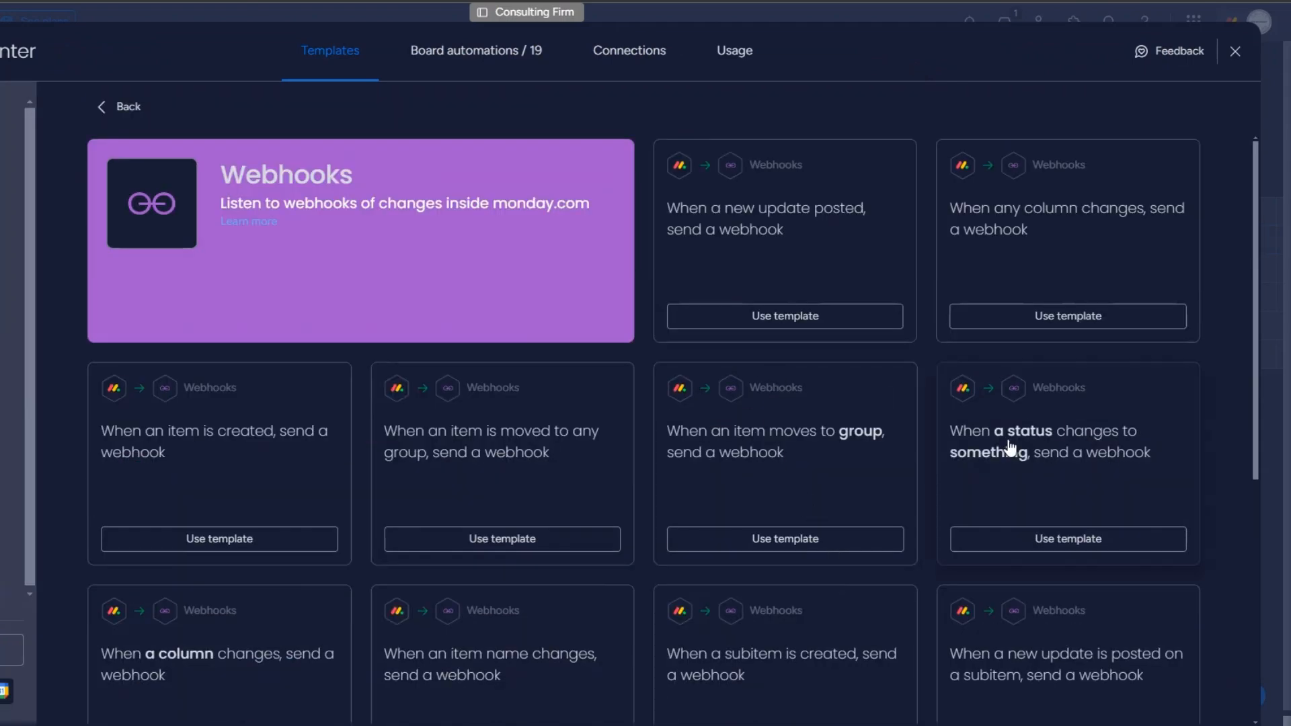
click(1032, 476)
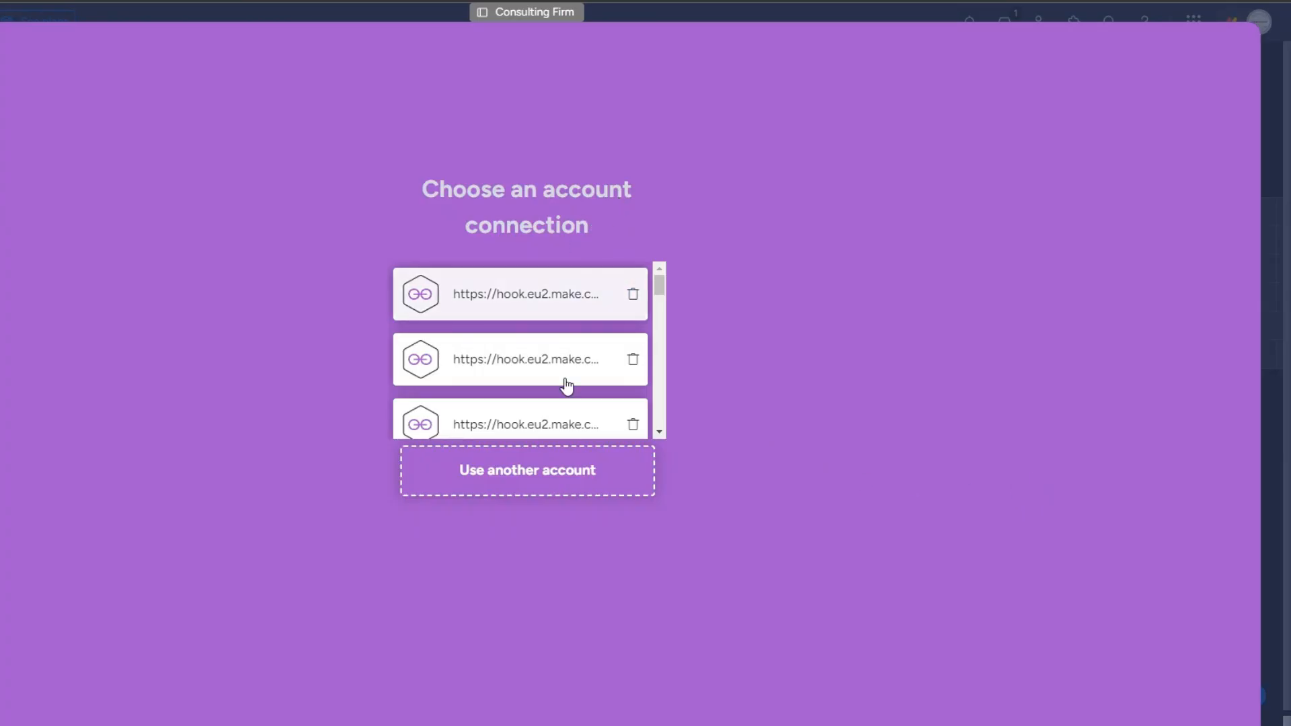
click(552, 473)
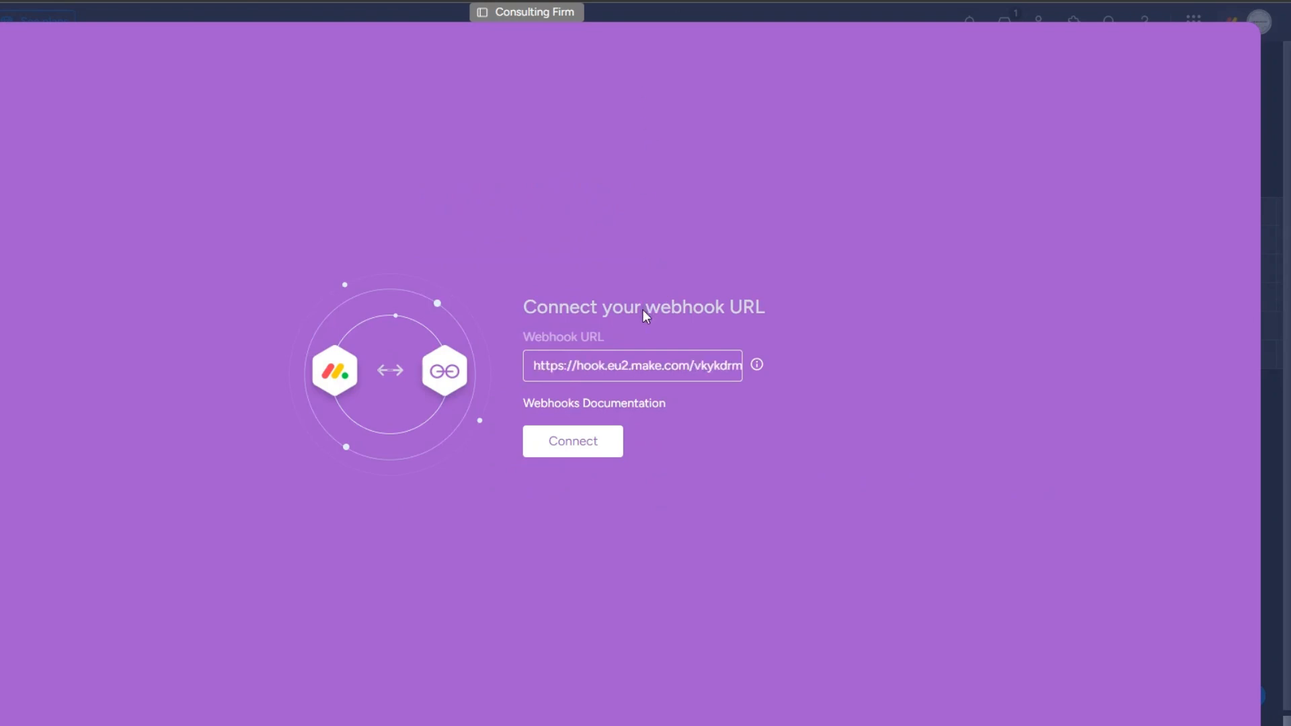
click(605, 441)
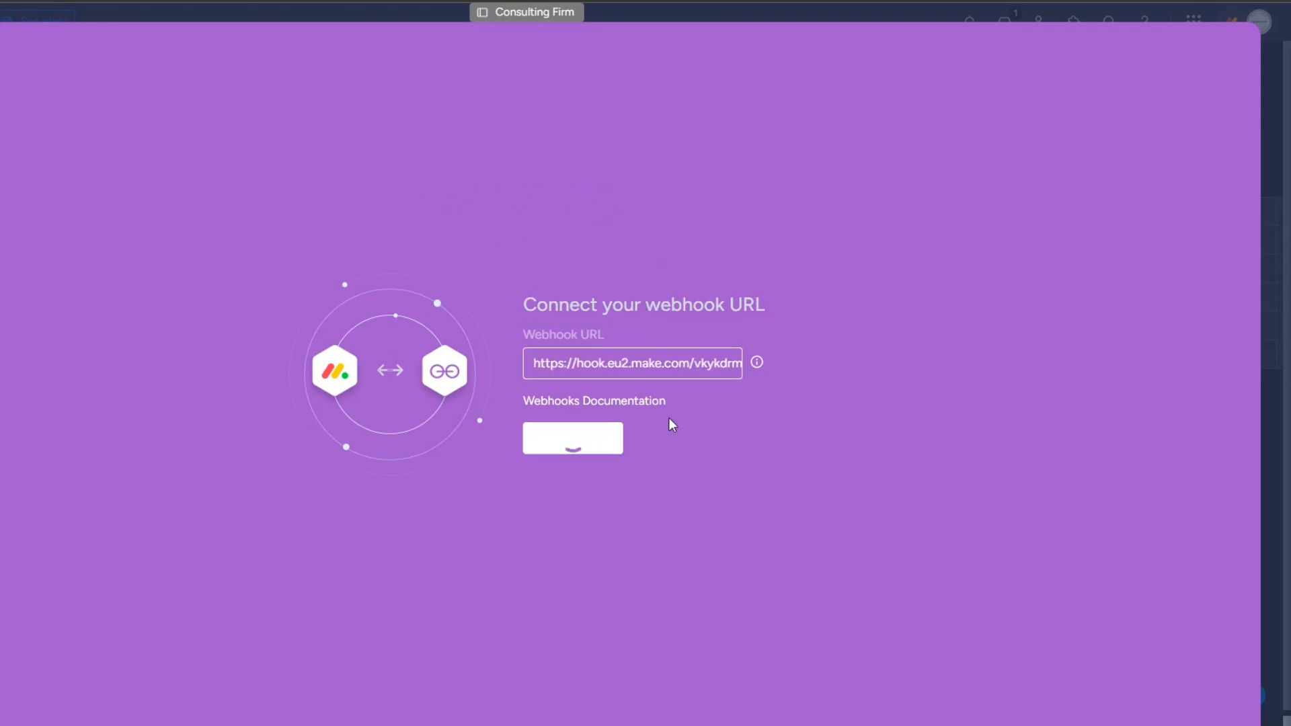
drag(416, 33, 624, 34)
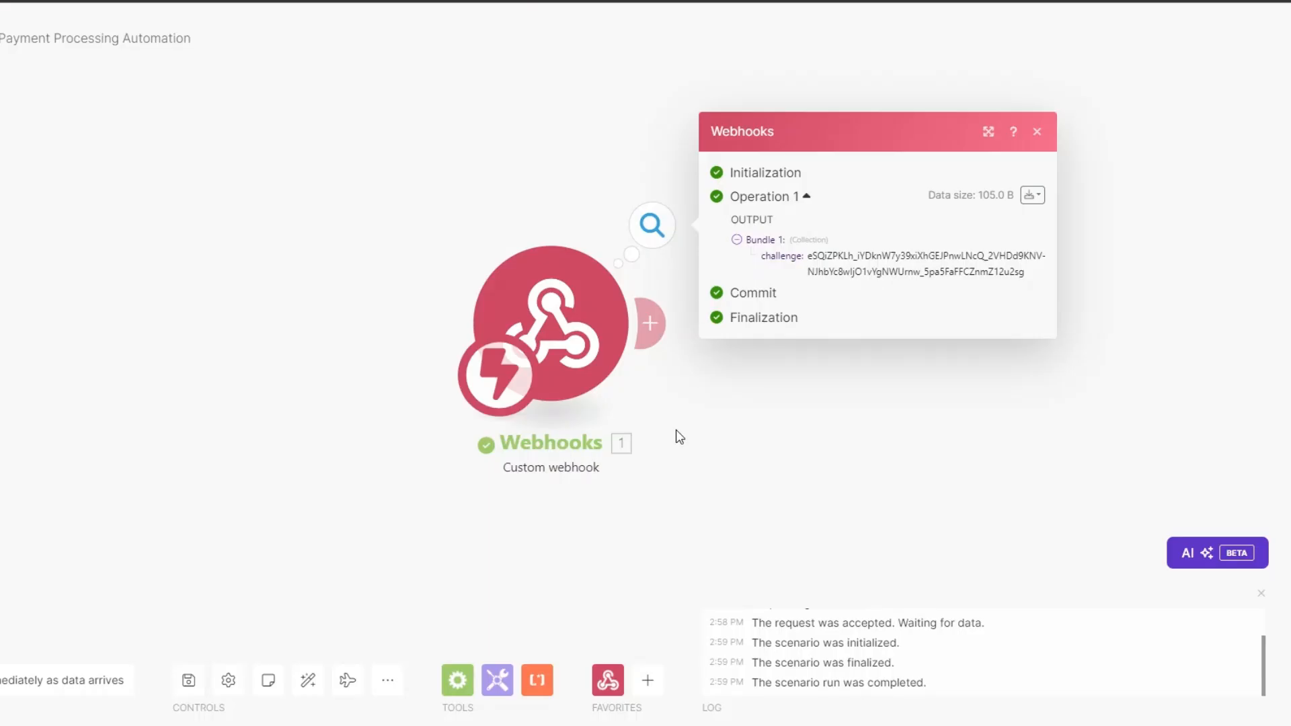
Step: Add a Webhook response module returning the mapped challenge value, then retry the monday connection
drag(677, 436, 325, 438)
click(293, 335)
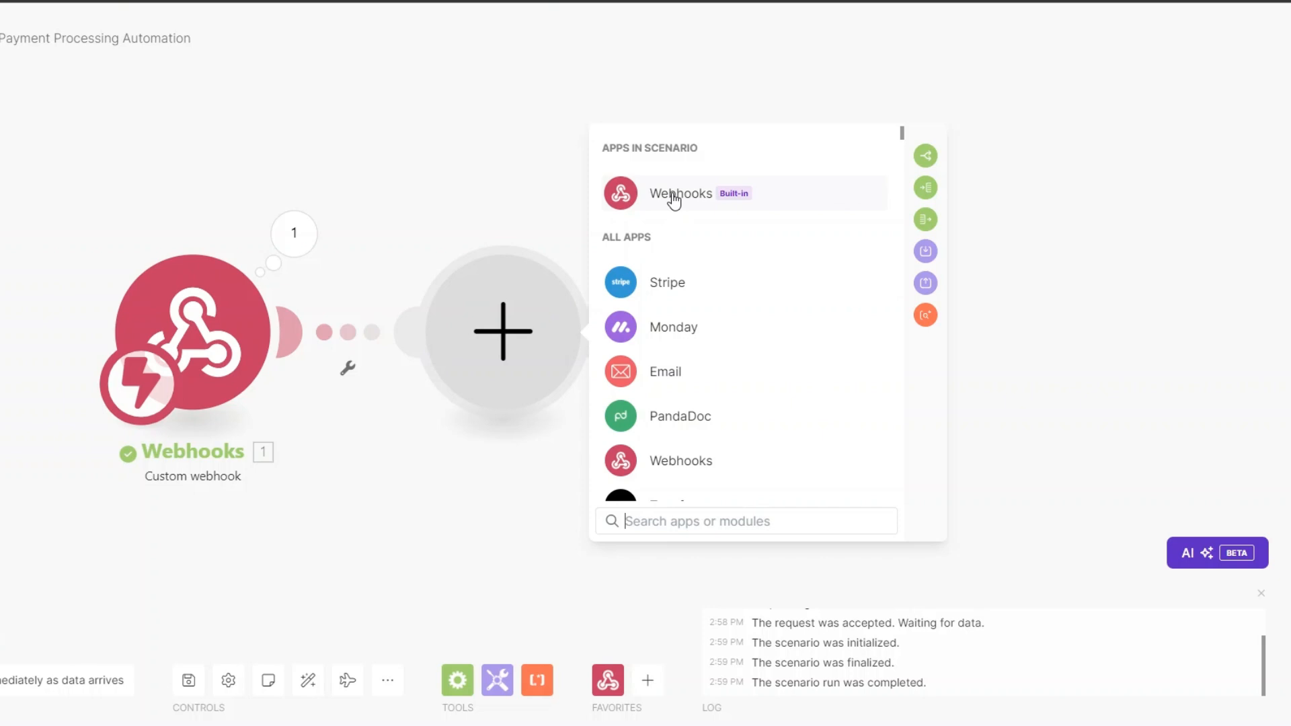
click(673, 199)
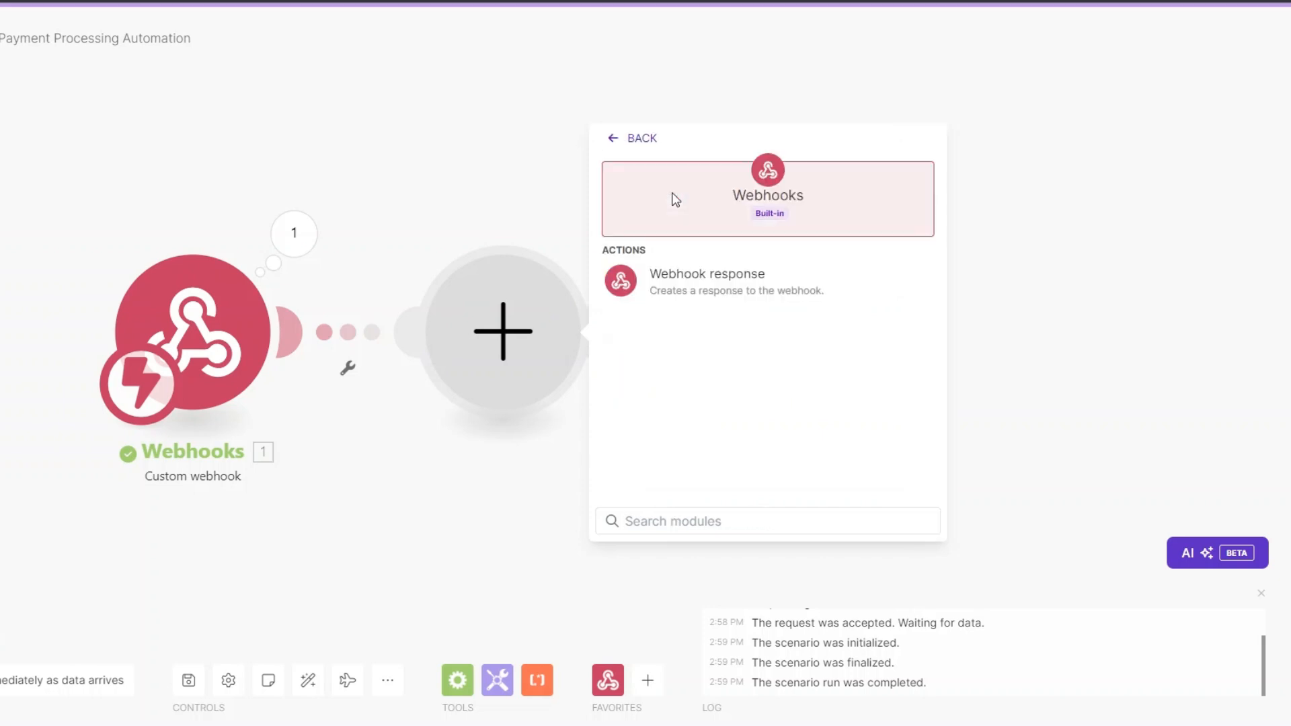
click(720, 289)
click(672, 380)
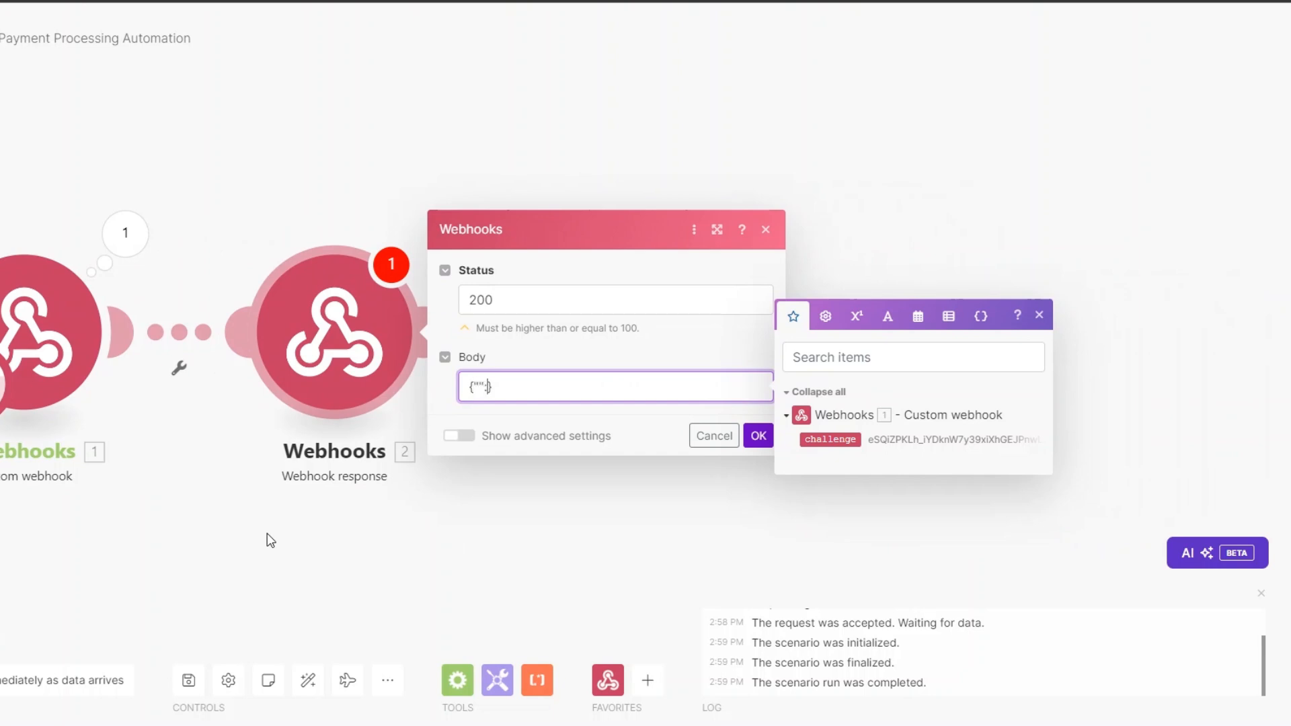
text(challenge":)
click(814, 441)
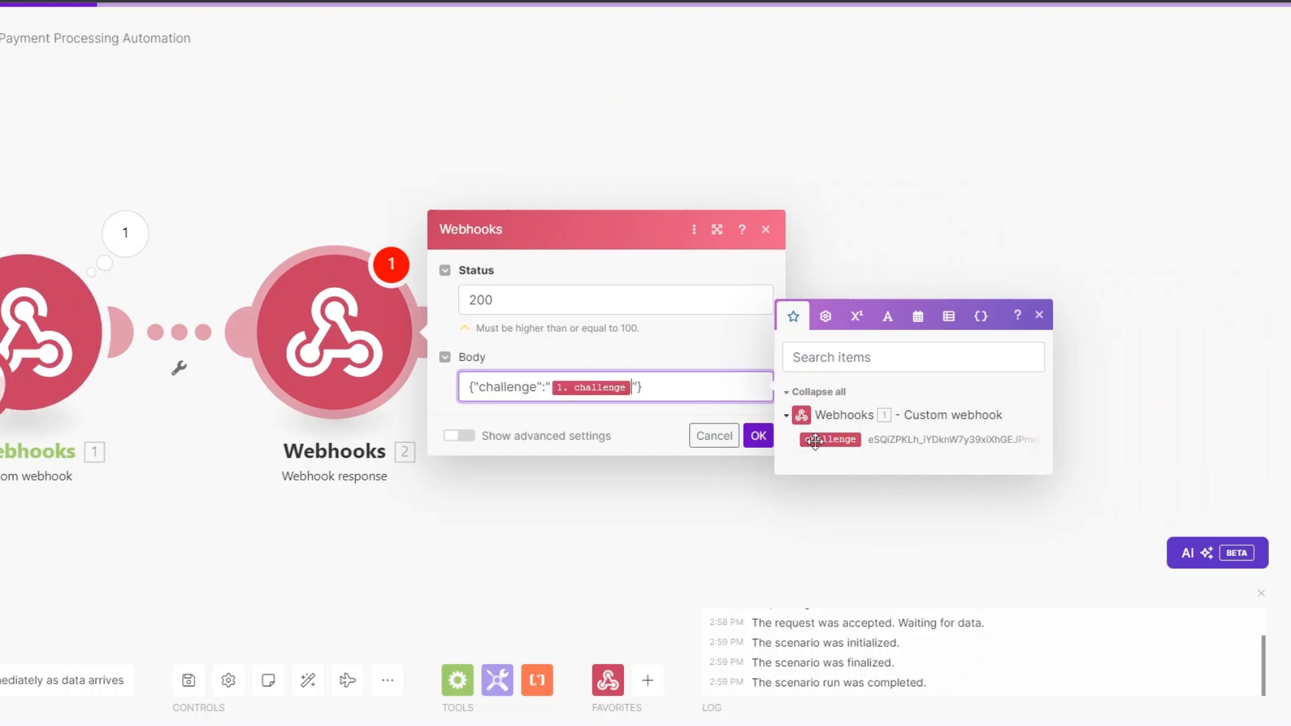
click(757, 436)
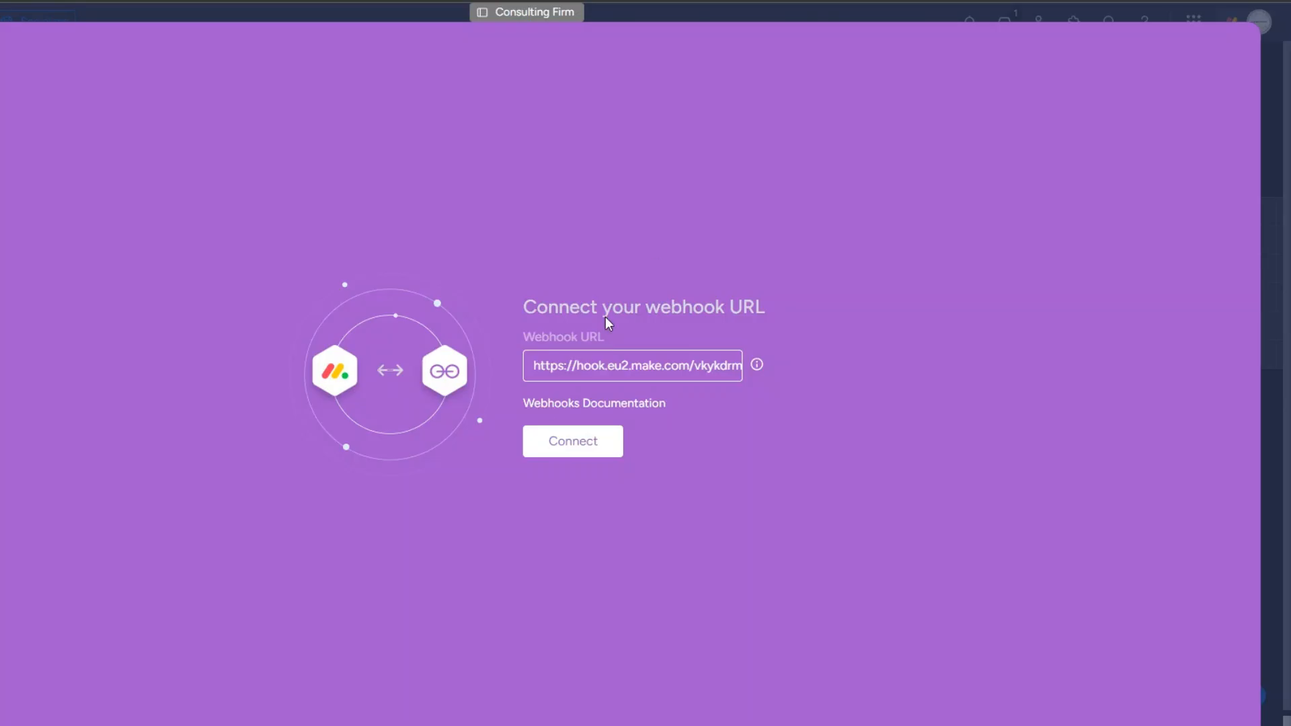
click(553, 438)
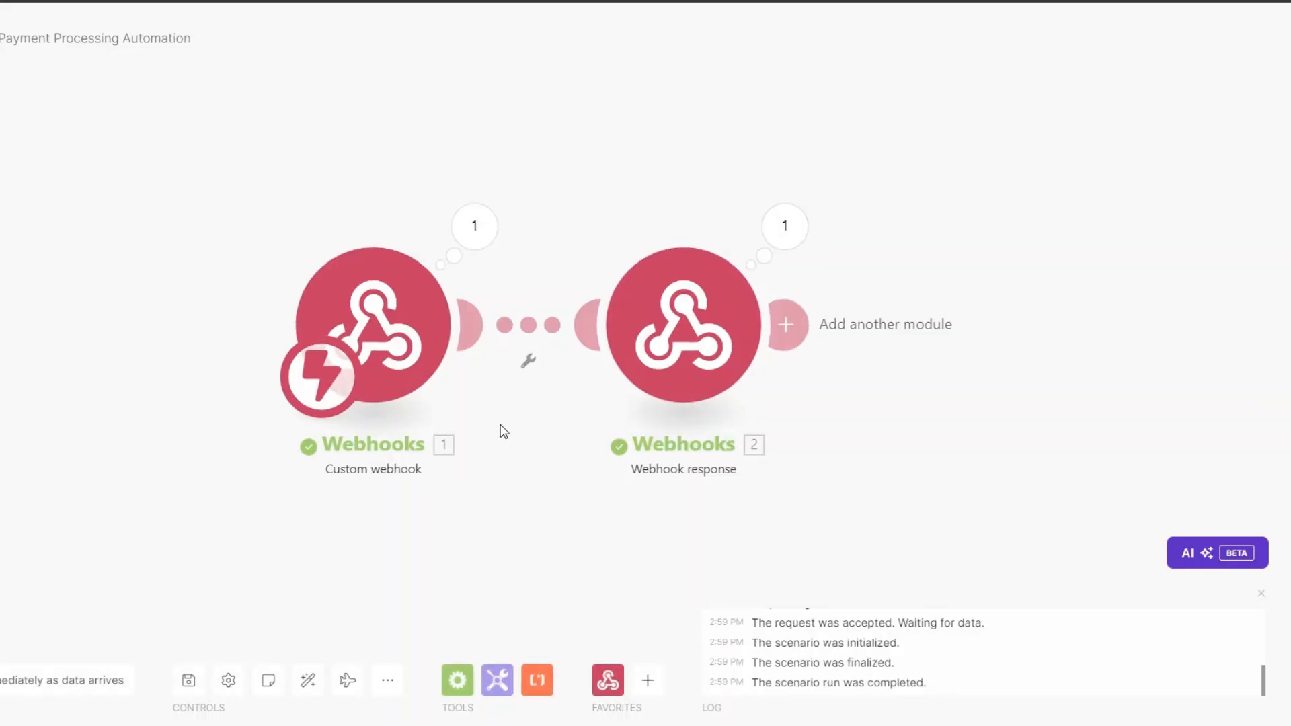
Step: Delete the Webhook response module and create the Status-changes-to-SEND INVOICE webhook automation
right_click(450, 317)
click(478, 509)
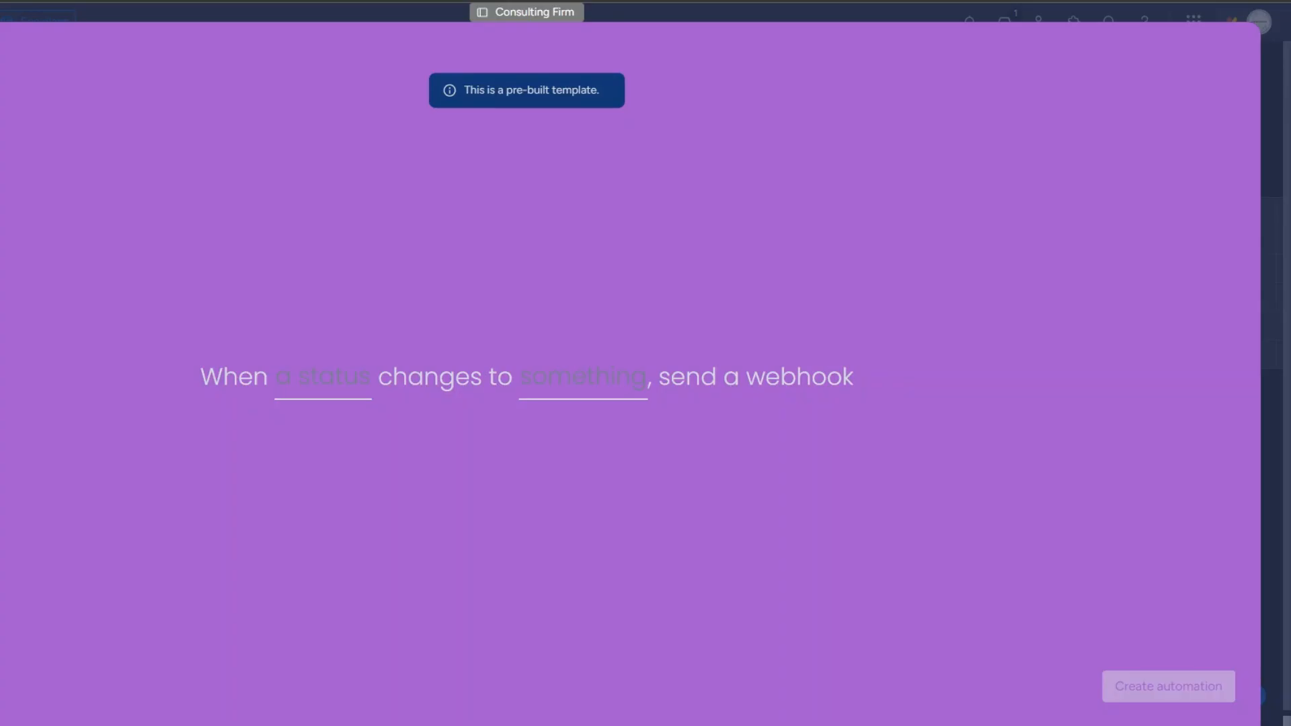
click(310, 382)
click(395, 447)
click(565, 382)
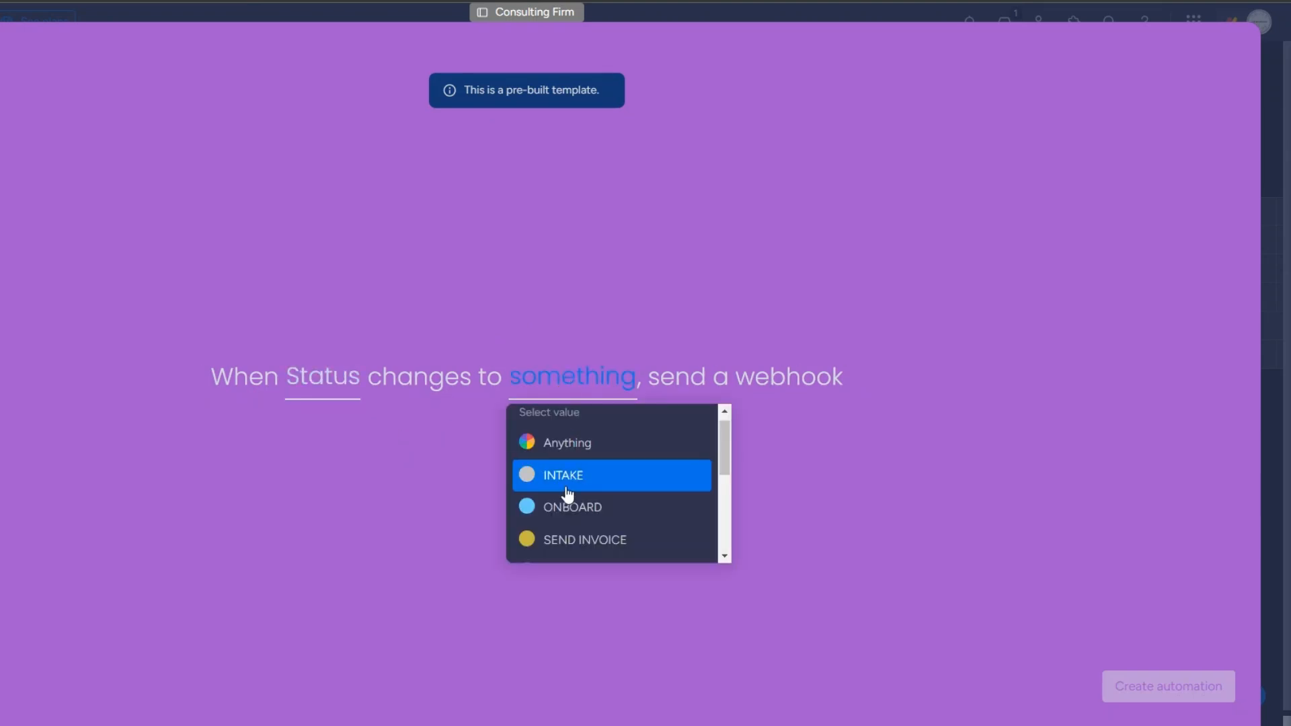
click(569, 540)
click(1164, 686)
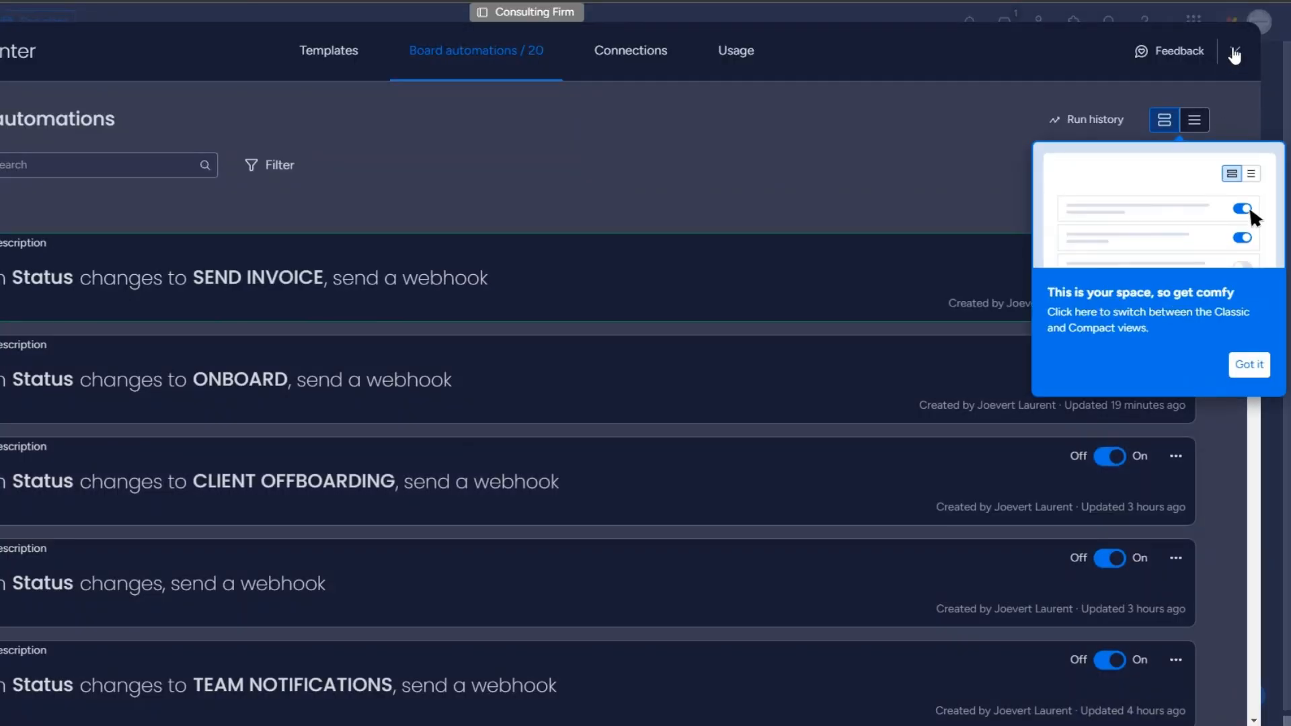
Step: On the Consulting Firm board, set the third client's Status to SEND INVOICE
click(1236, 49)
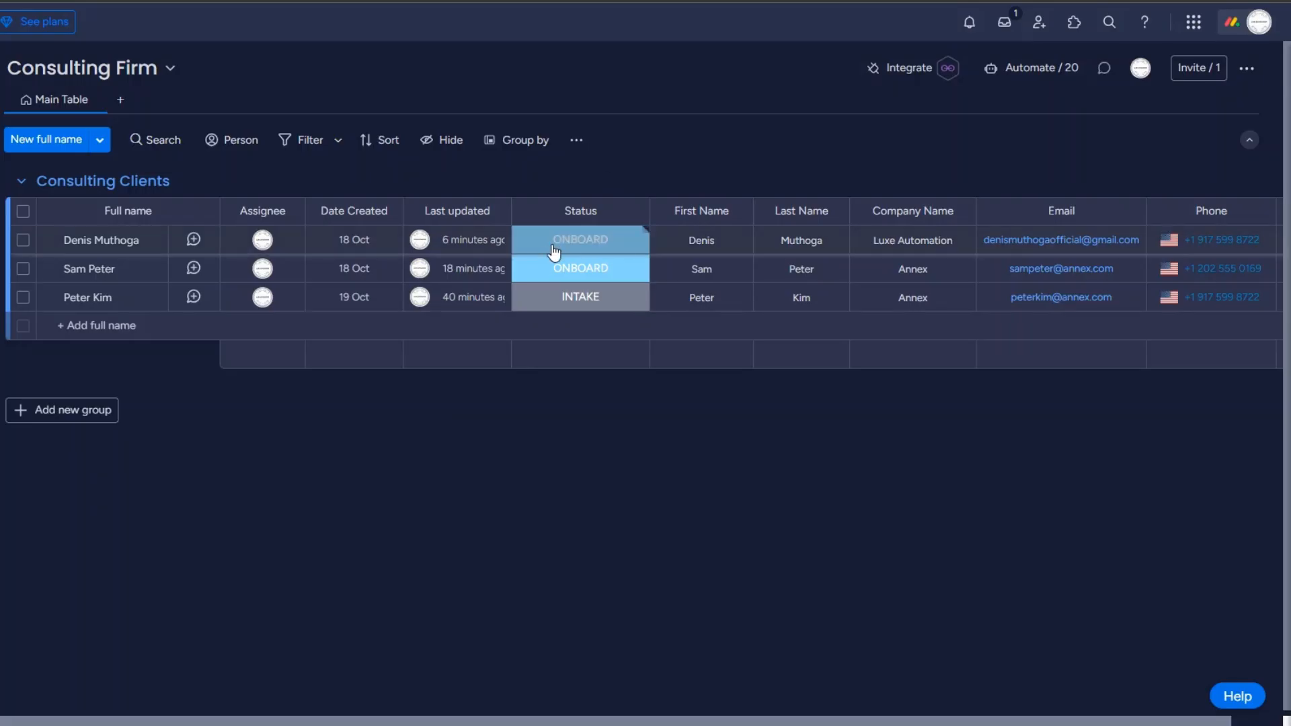
click(564, 296)
click(554, 408)
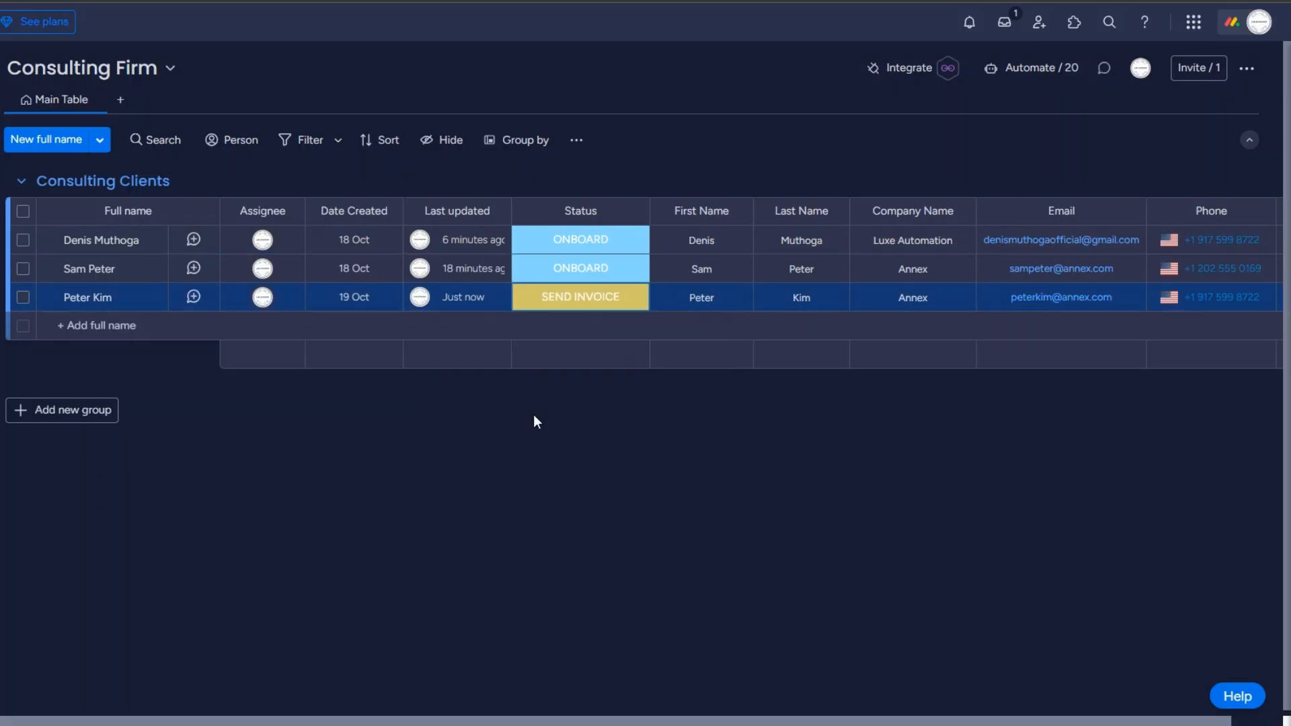
Step: Inspect the webhook's received event, noting the item name and pulseId values
click(652, 225)
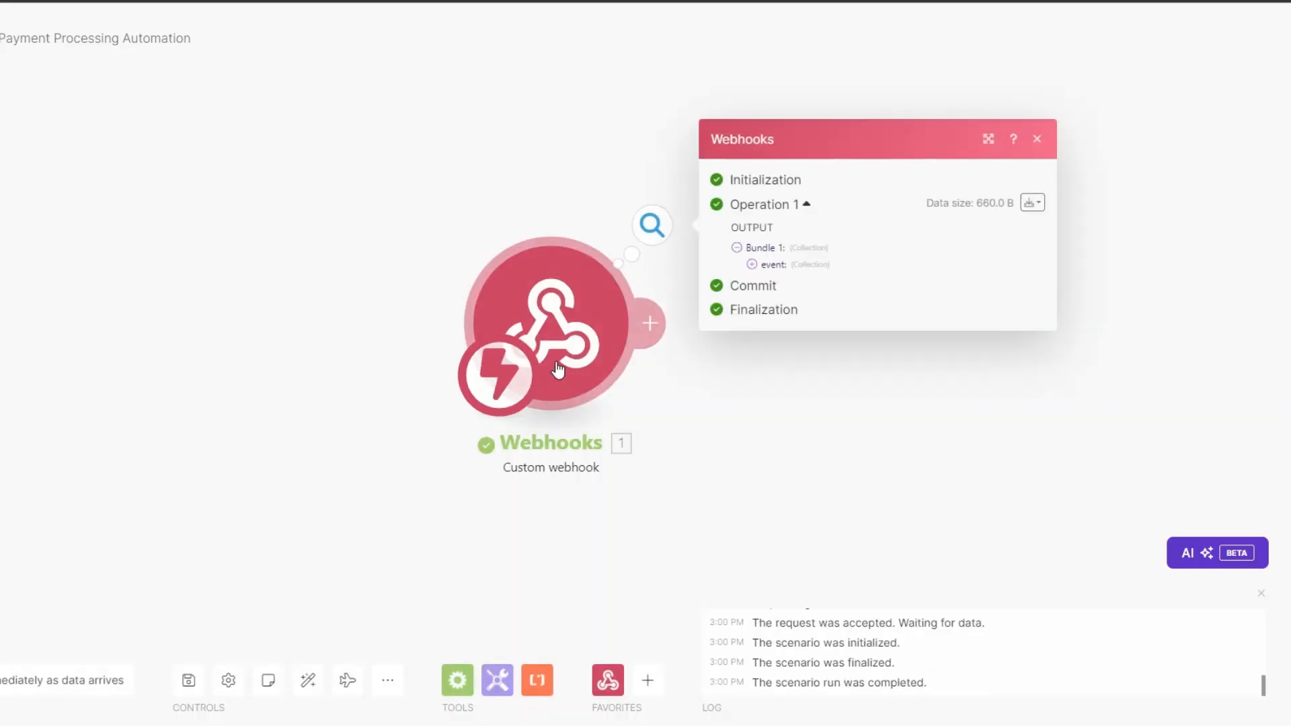
drag(555, 361, 219, 350)
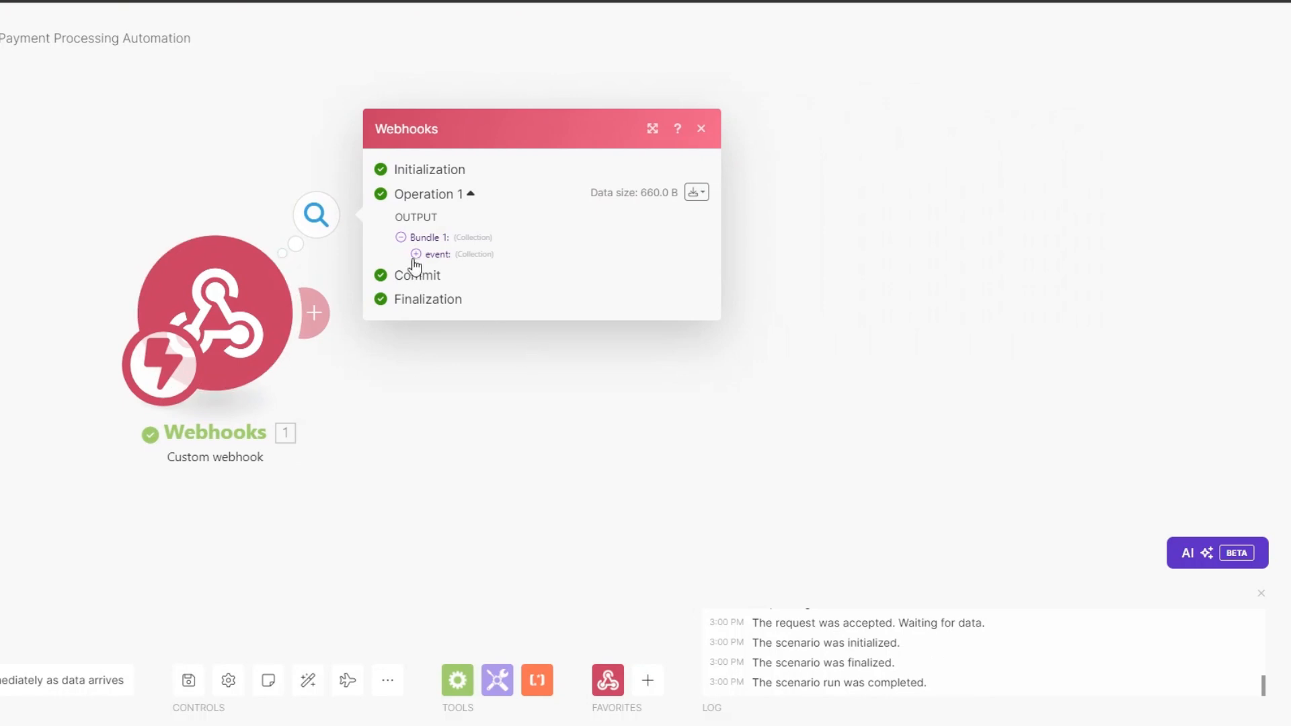
click(415, 255)
drag(495, 316, 555, 325)
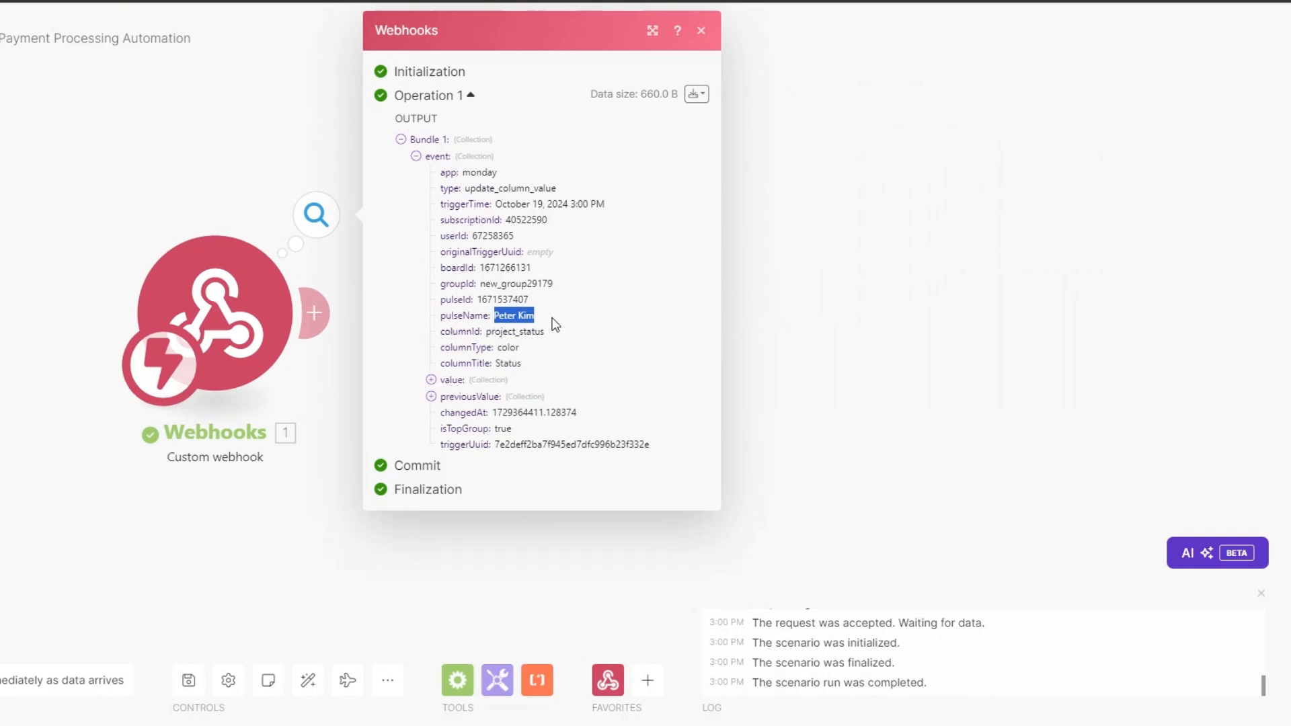
drag(477, 299, 522, 302)
key(ctrl+c)
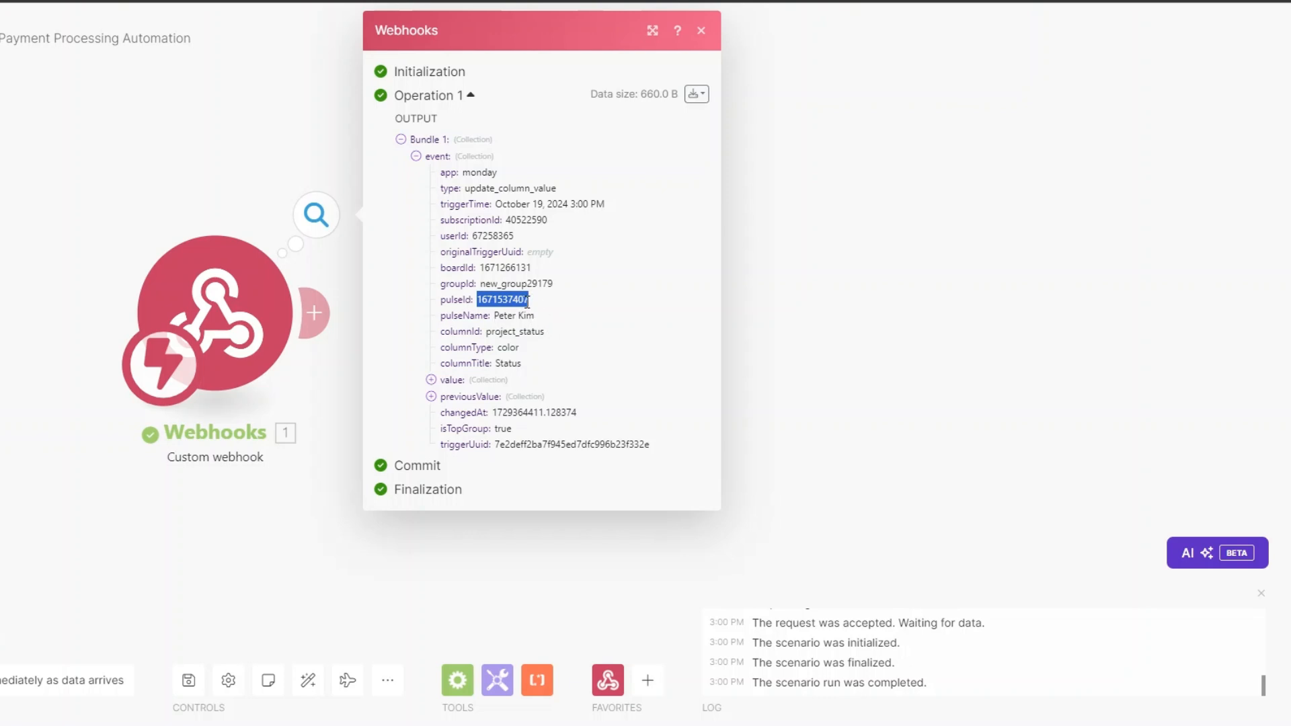
click(832, 396)
Step: Add a Monday Get an Item module mapping pulseId as ID on the Consulting Firm :: public board
click(332, 347)
click(671, 308)
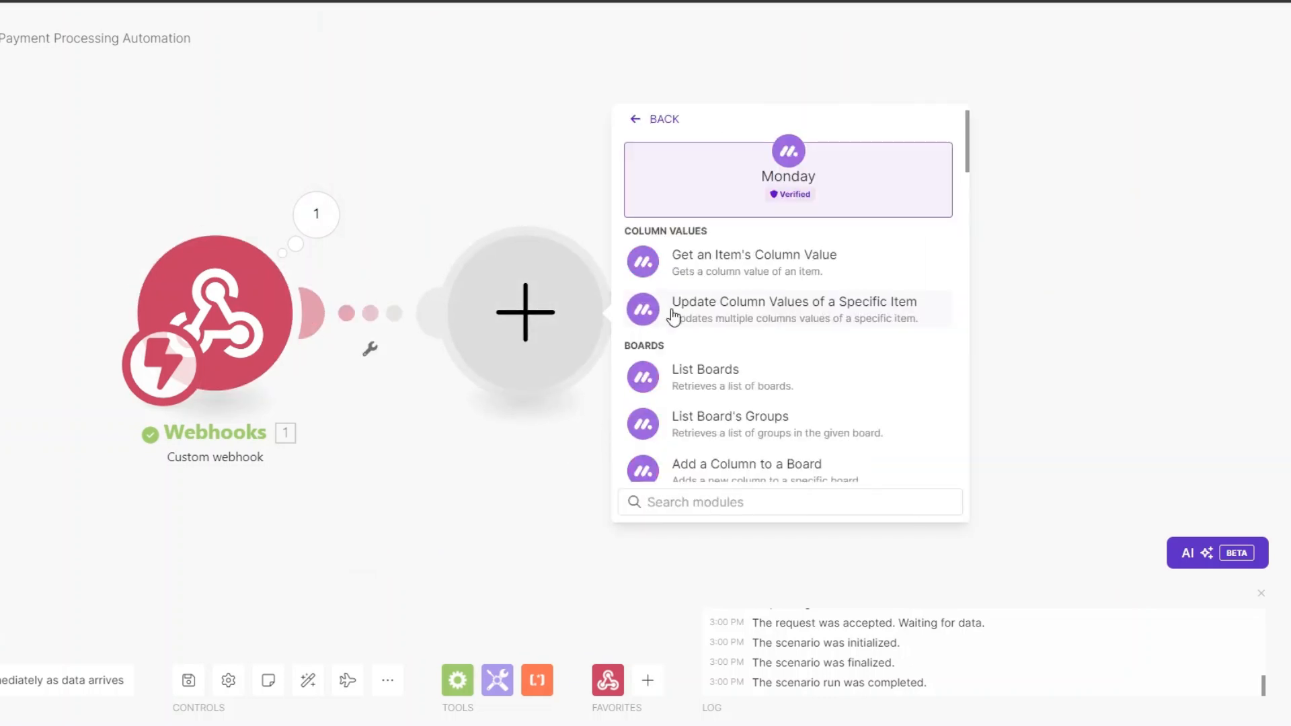
text(get an)
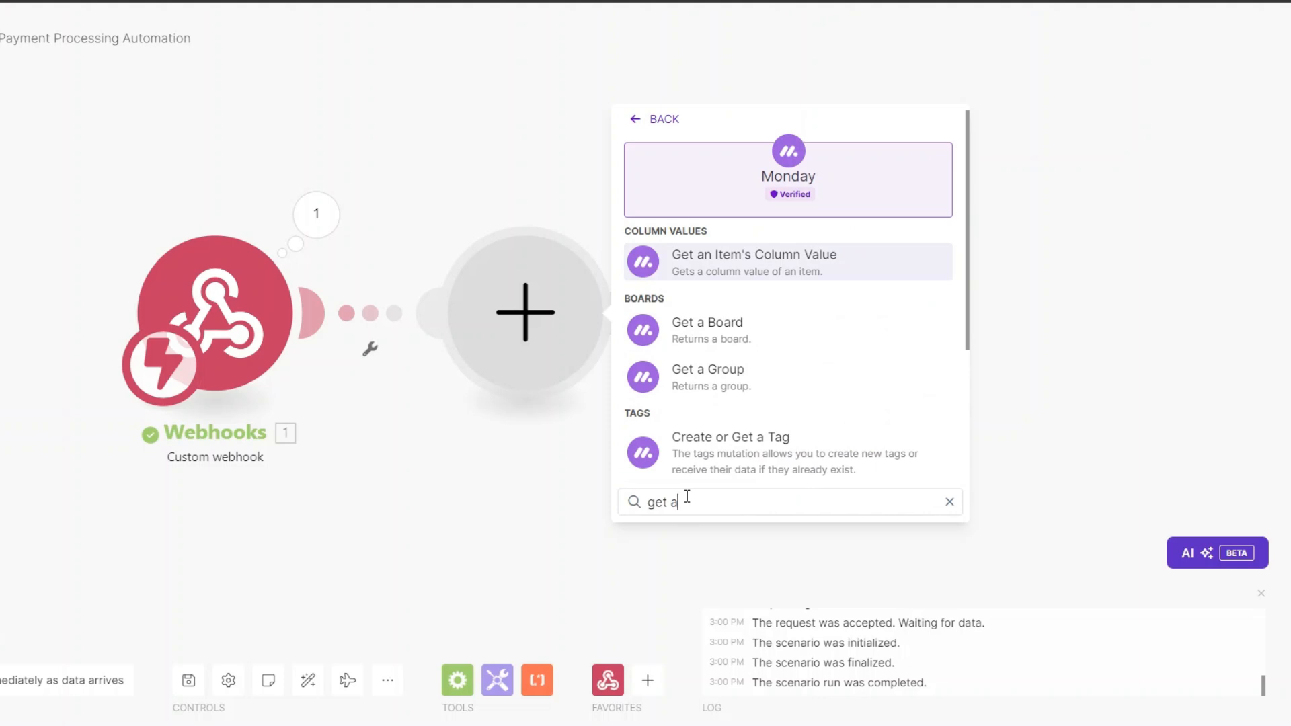
click(698, 328)
click(605, 205)
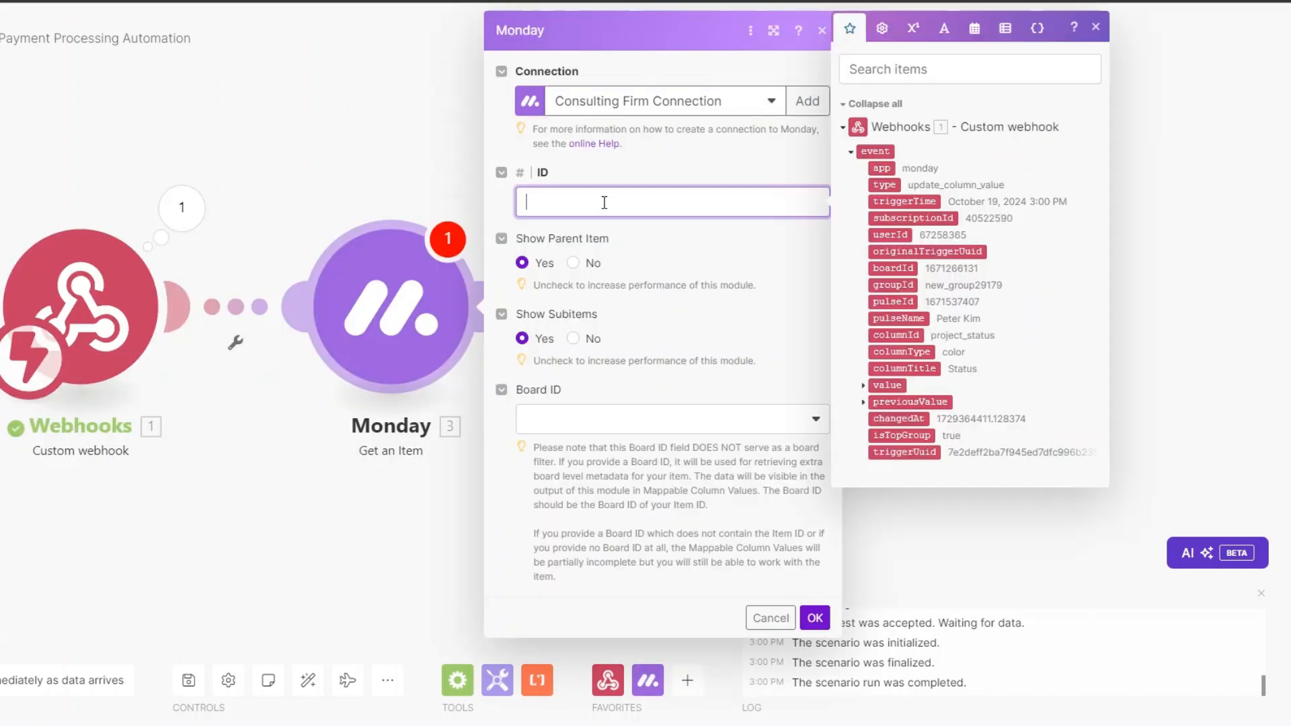
click(893, 301)
click(609, 424)
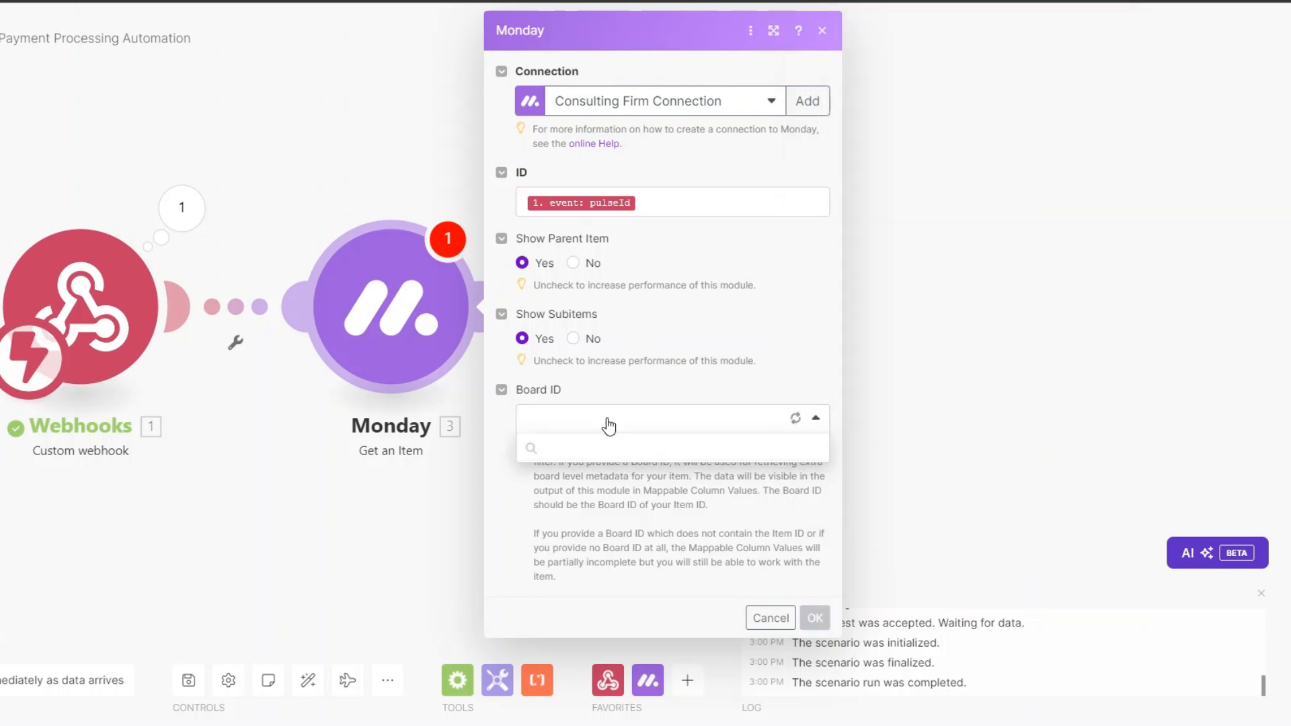
click(598, 475)
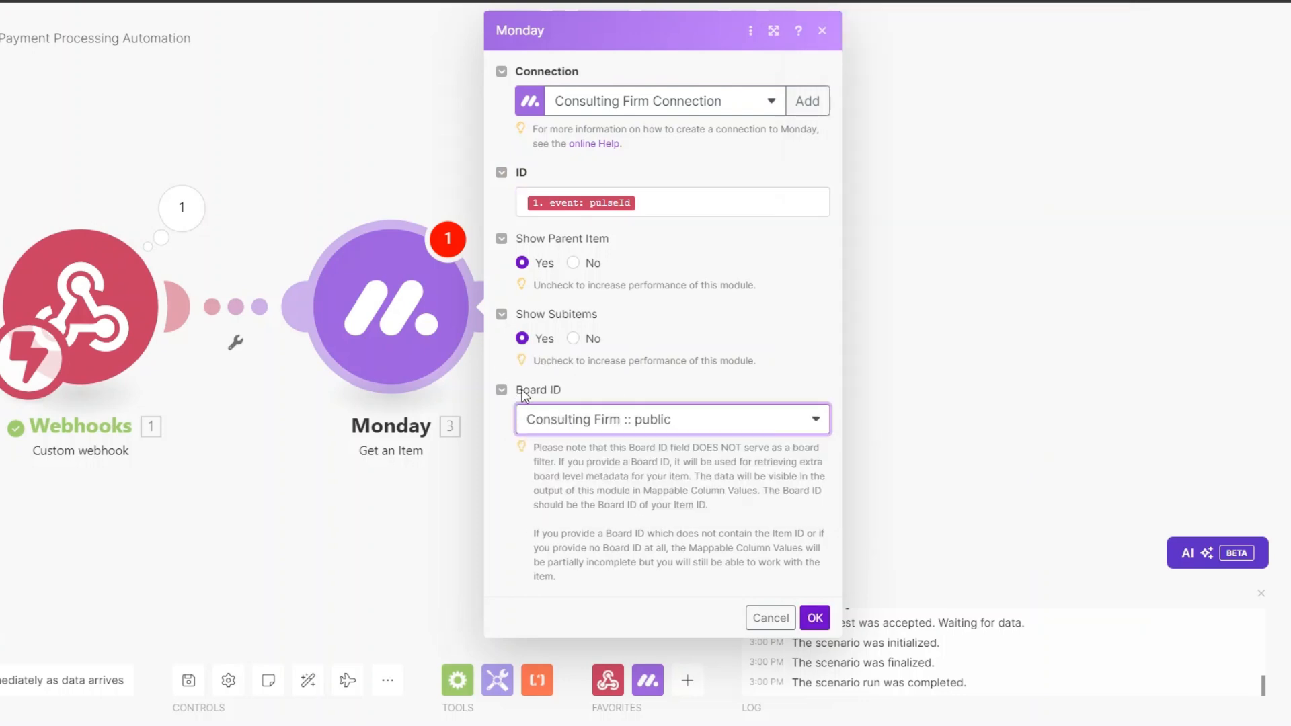
click(815, 617)
Step: Run only the Monday module using the pasted test item ID
right_click(401, 314)
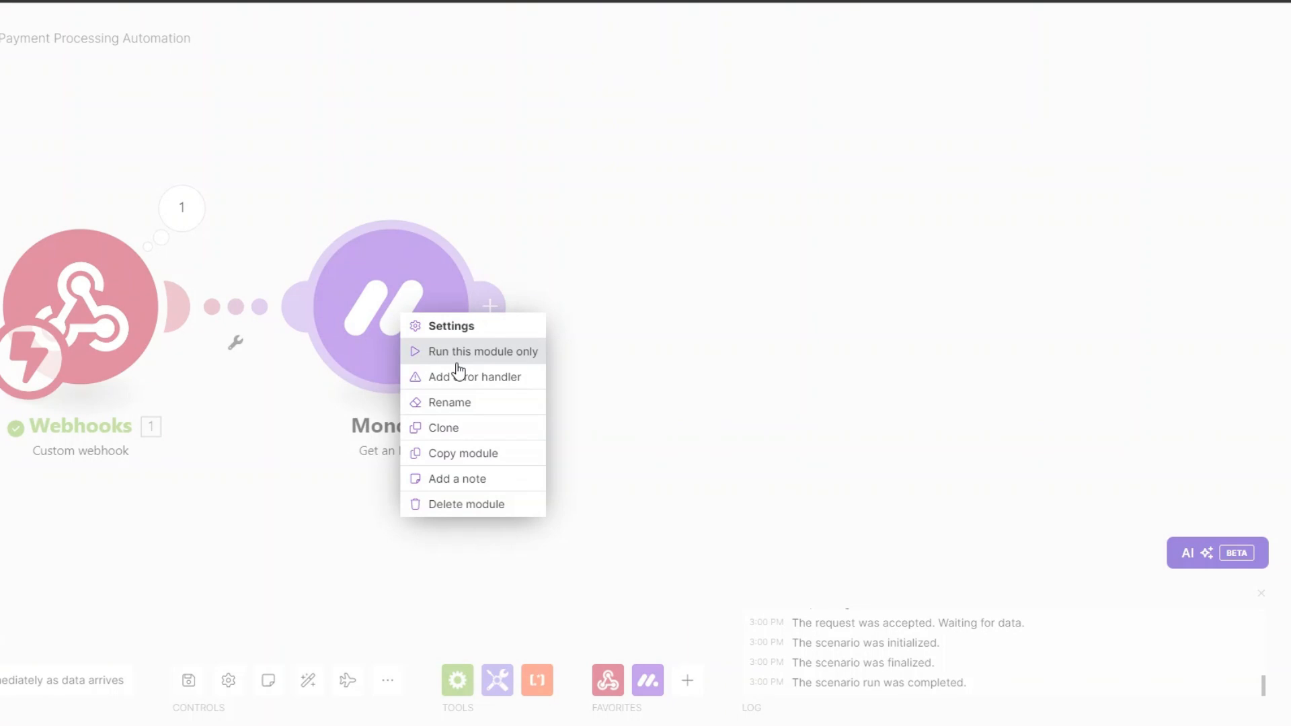
click(474, 351)
click(609, 398)
key(ctrl+v)
click(815, 444)
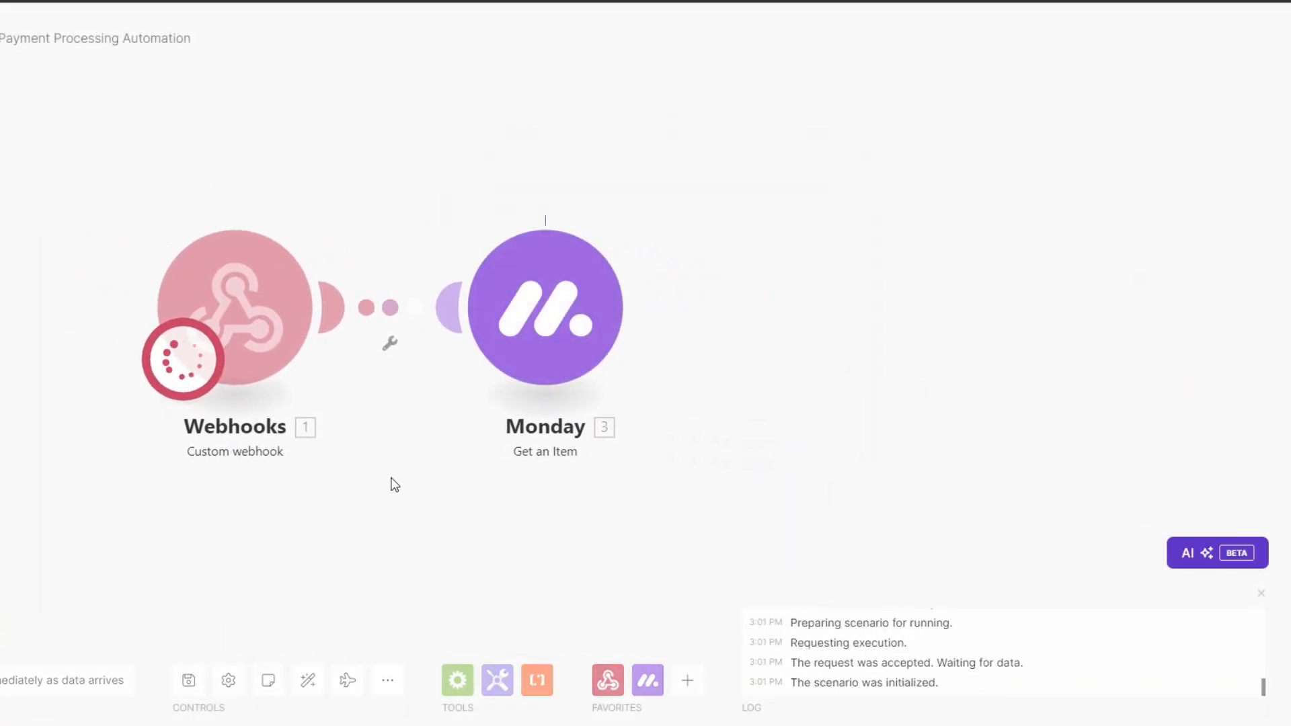
Step: Expand the output's mappable column values, Email and Phone to review the client details
drag(620, 459, 538, 464)
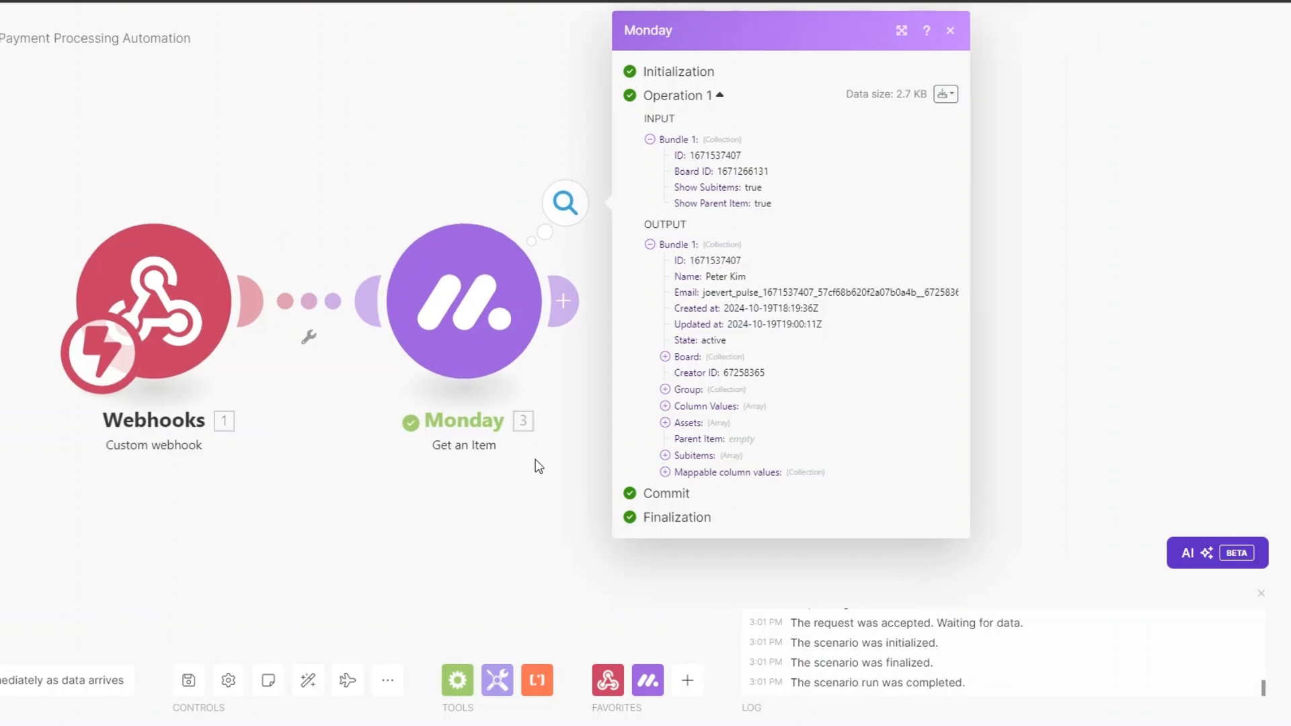
click(665, 472)
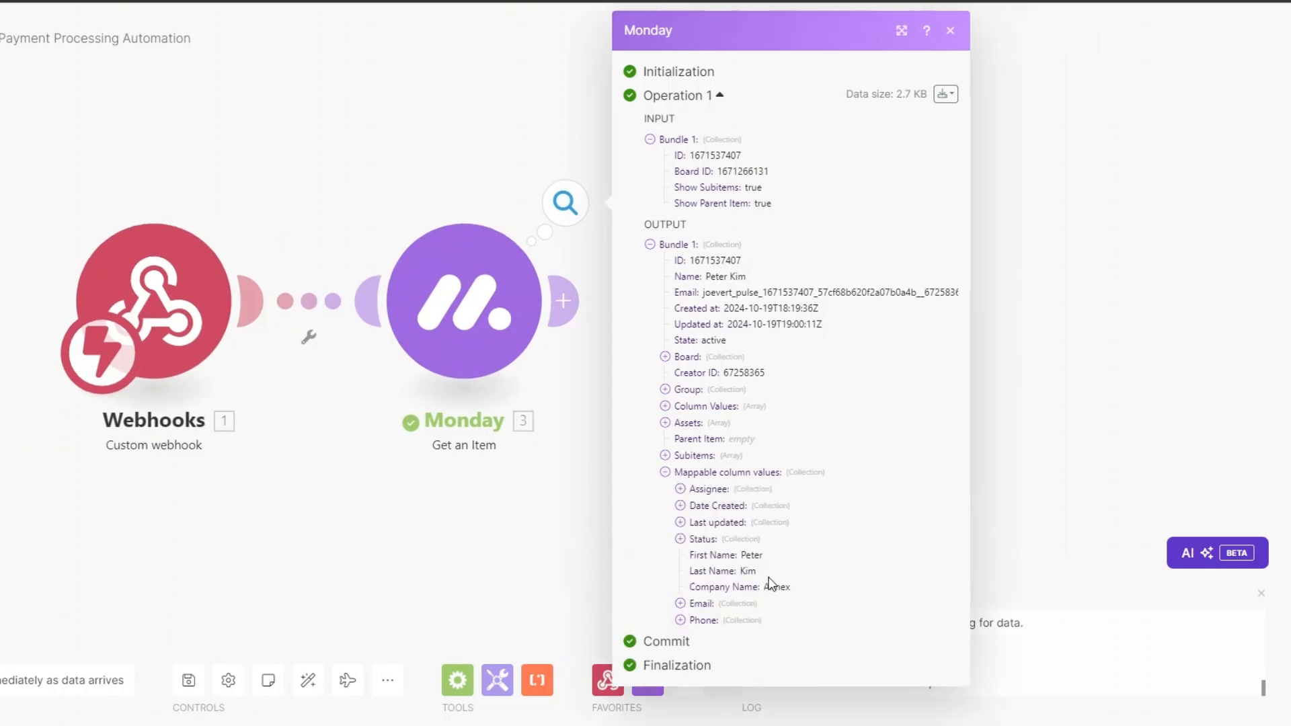
click(680, 603)
click(680, 651)
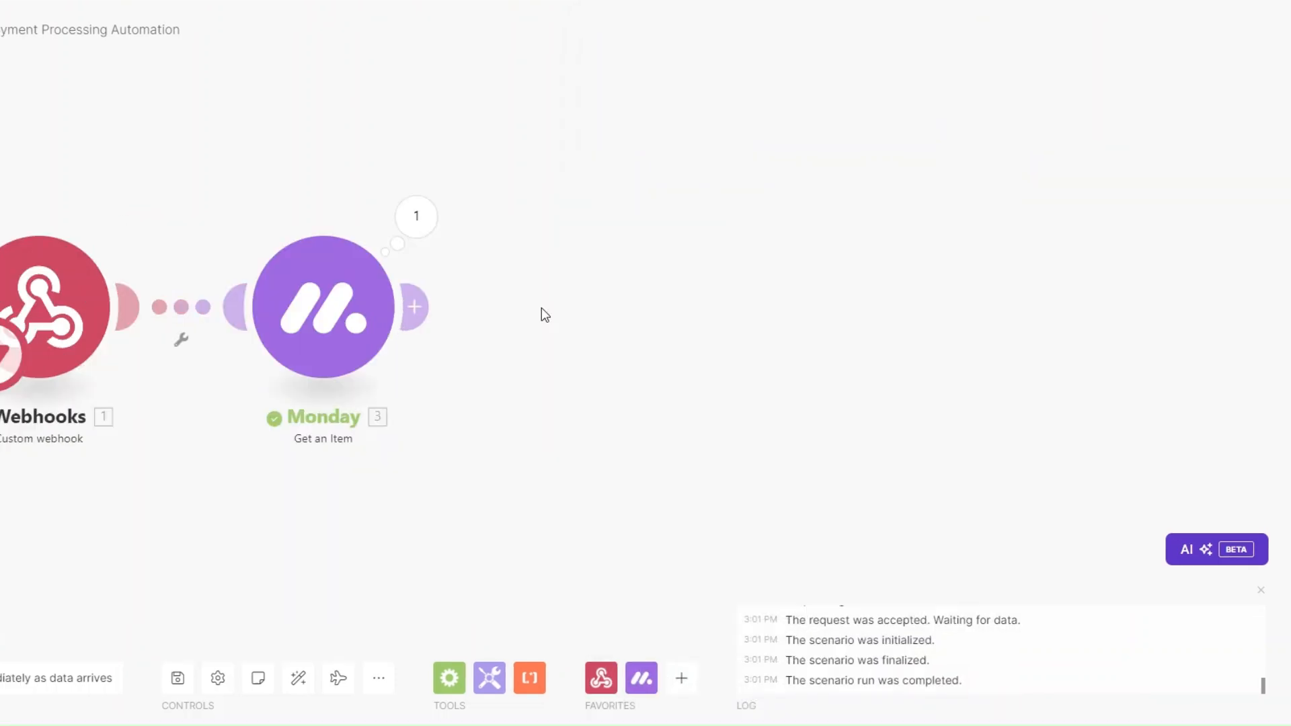
drag(542, 308, 511, 315)
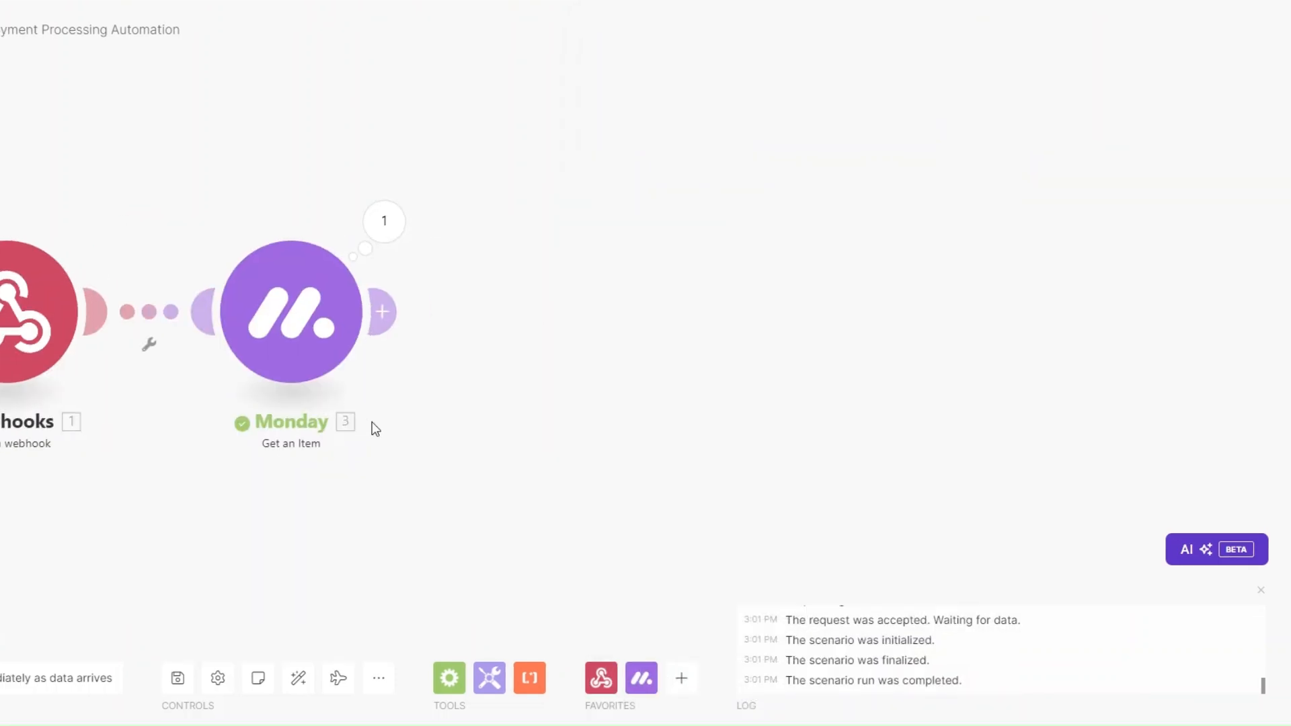
click(397, 313)
Step: Add a Stripe Create a Customer module with description 'Consulting Services'
click(717, 303)
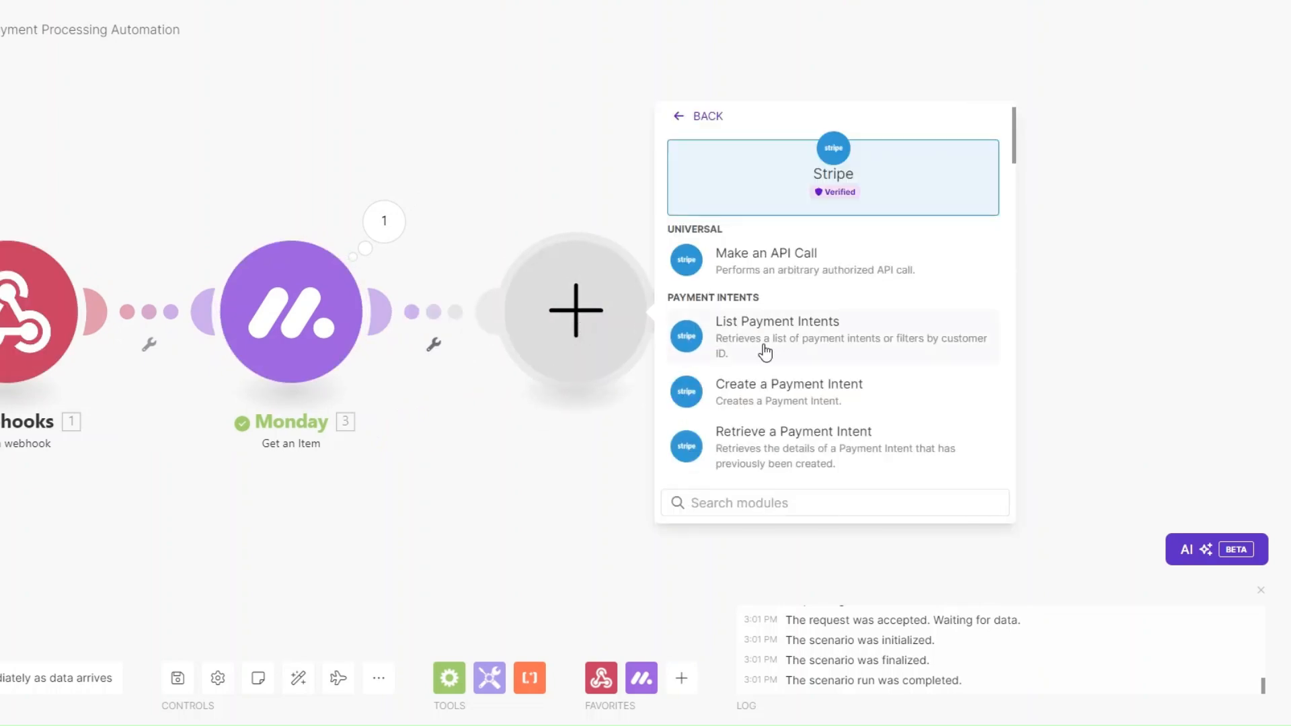
scroll(767, 357, down, 6)
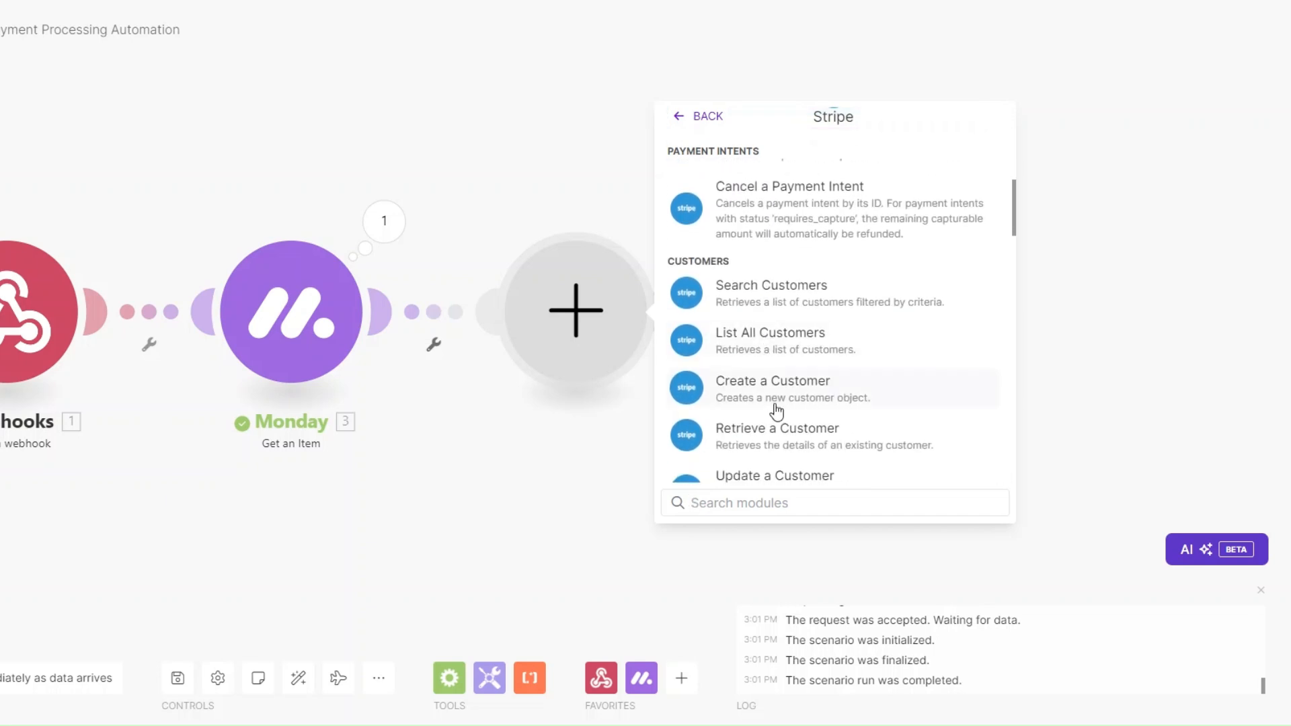
click(777, 403)
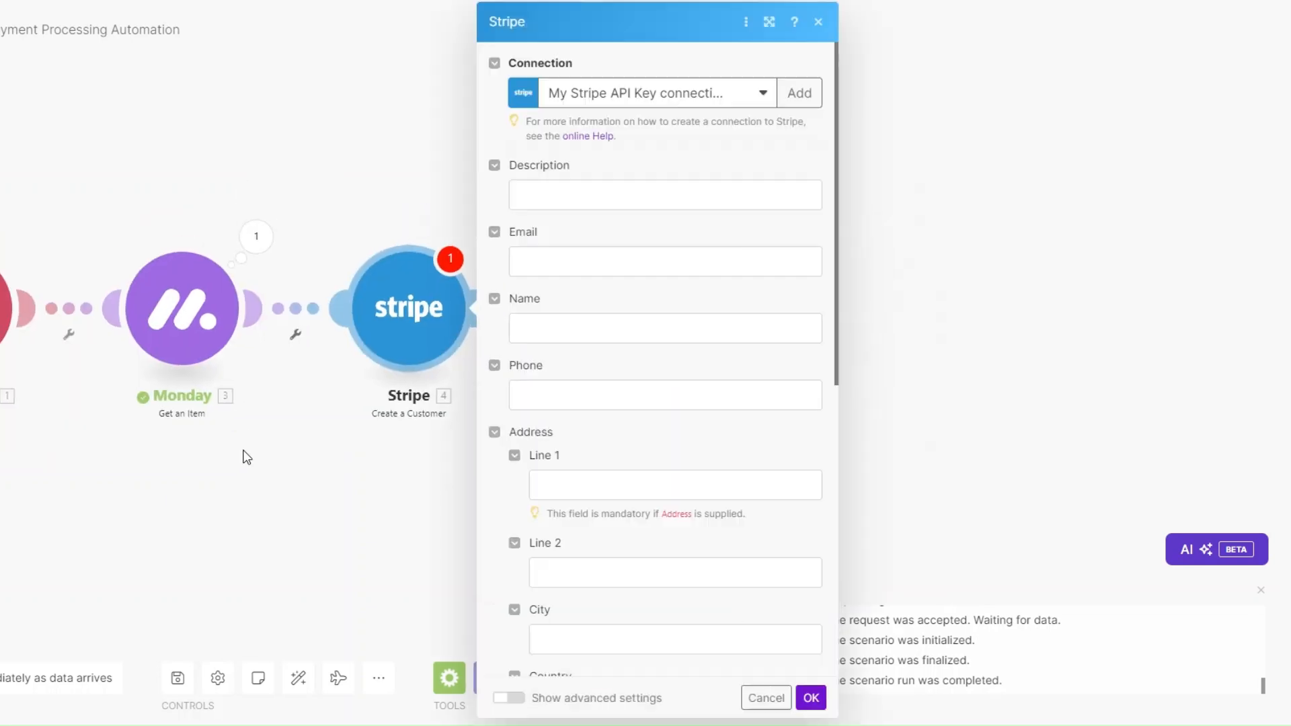
click(562, 191)
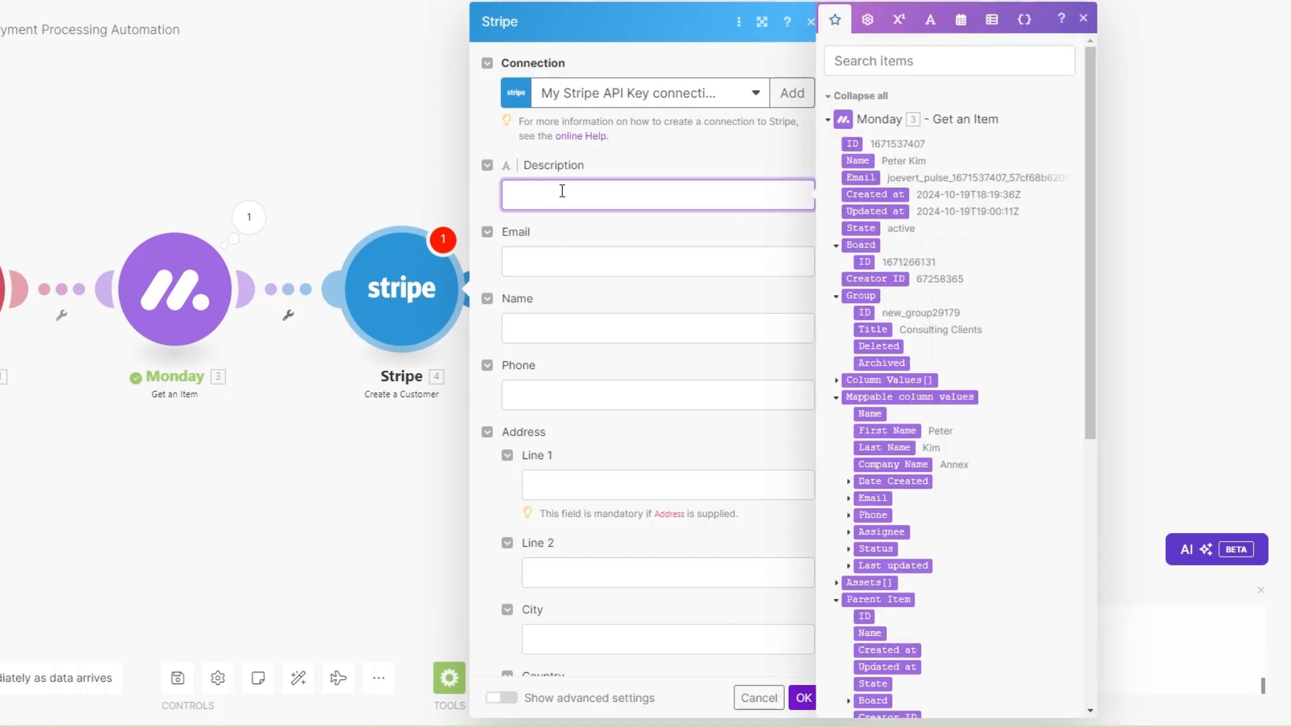
text(Consulting Services)
click(593, 256)
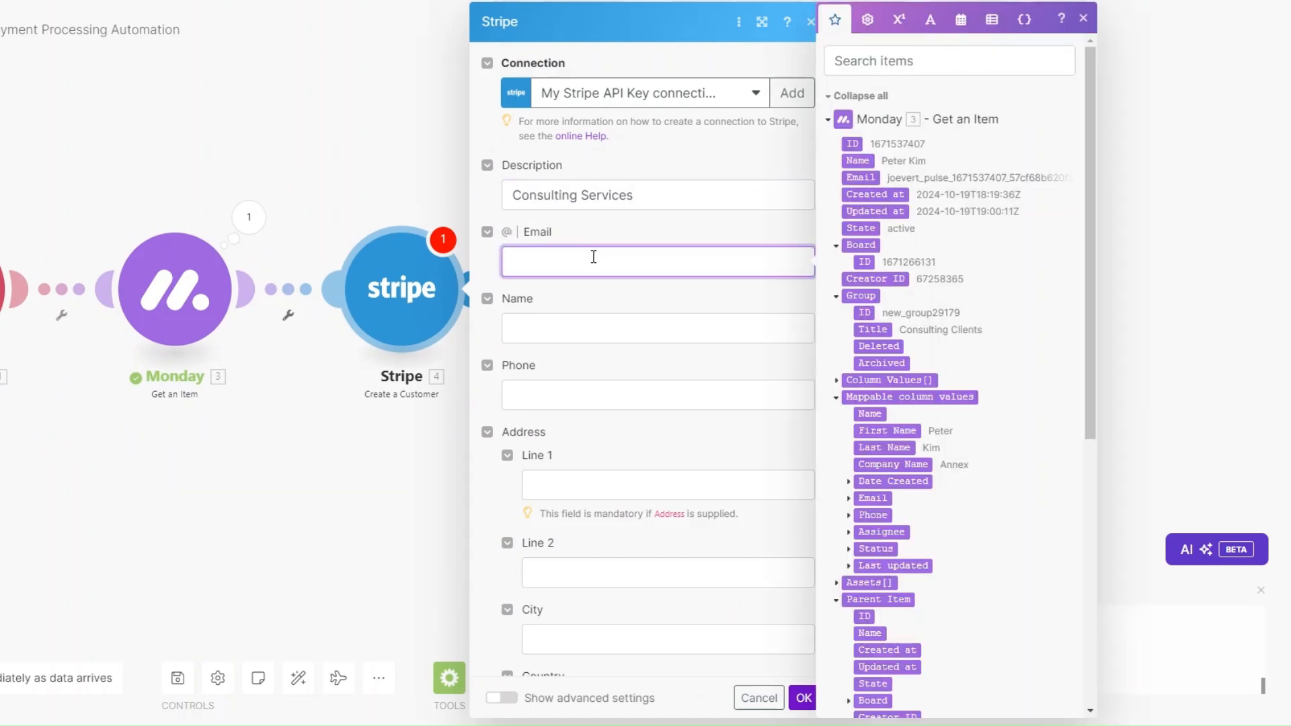
scroll(969, 258, down, 3)
click(849, 337)
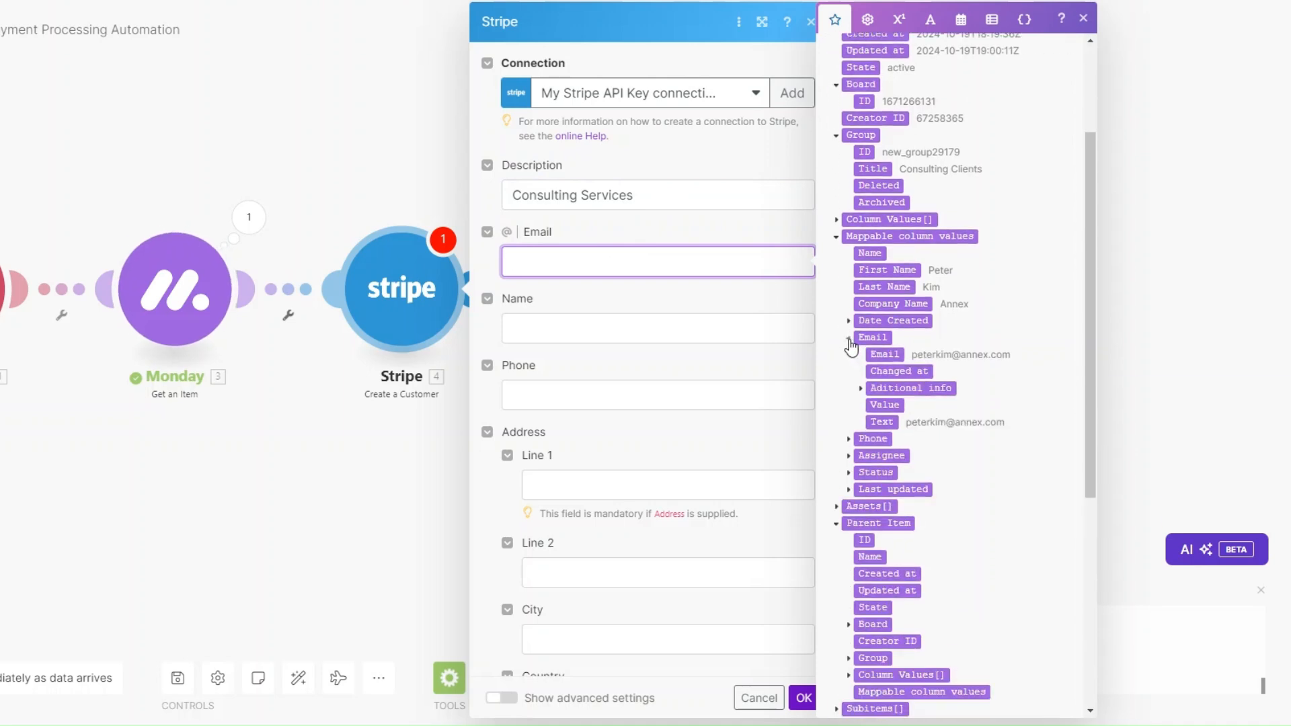
click(884, 355)
click(583, 322)
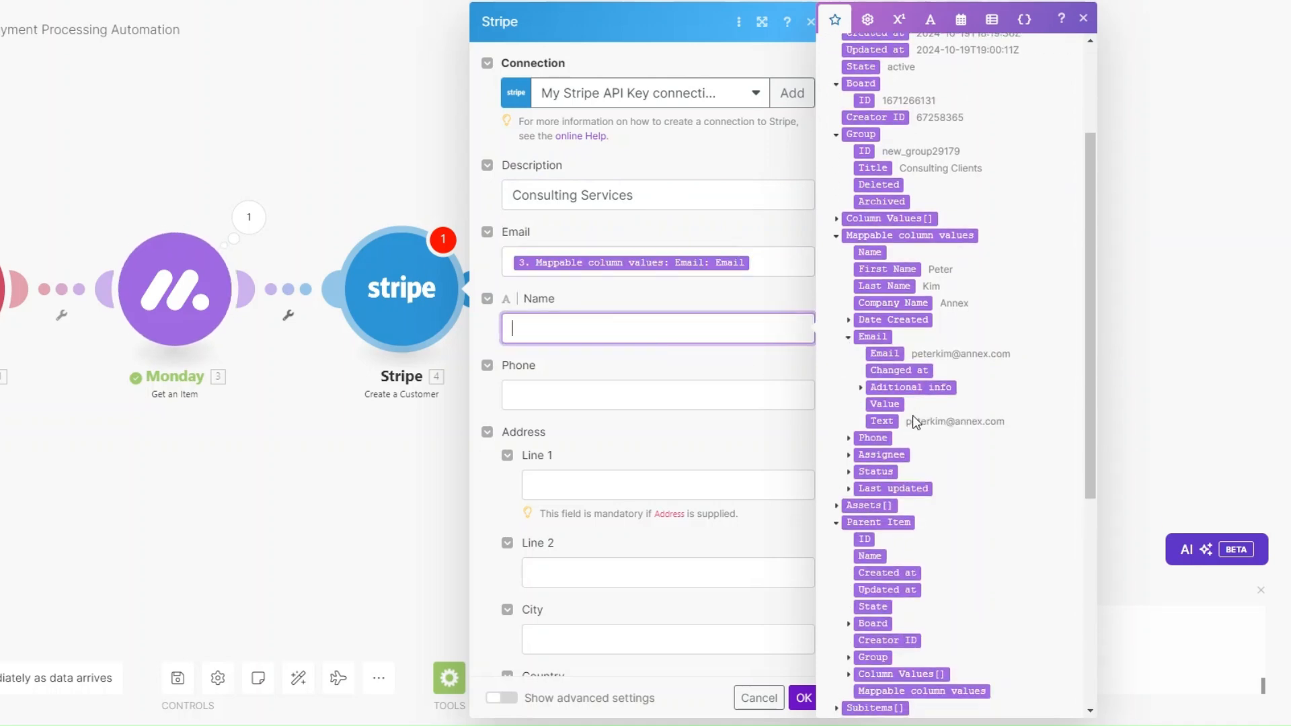
scroll(920, 421, down, 2)
click(892, 103)
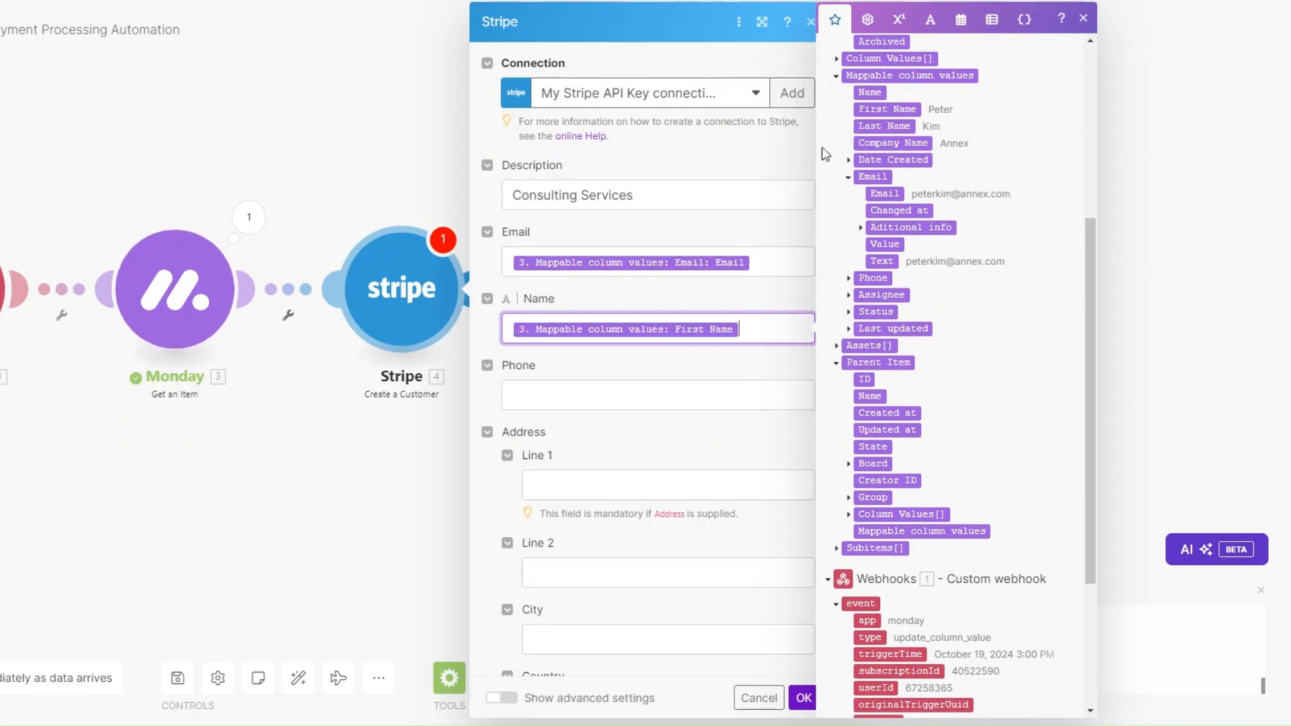
scroll(611, 323, down, 2)
click(602, 229)
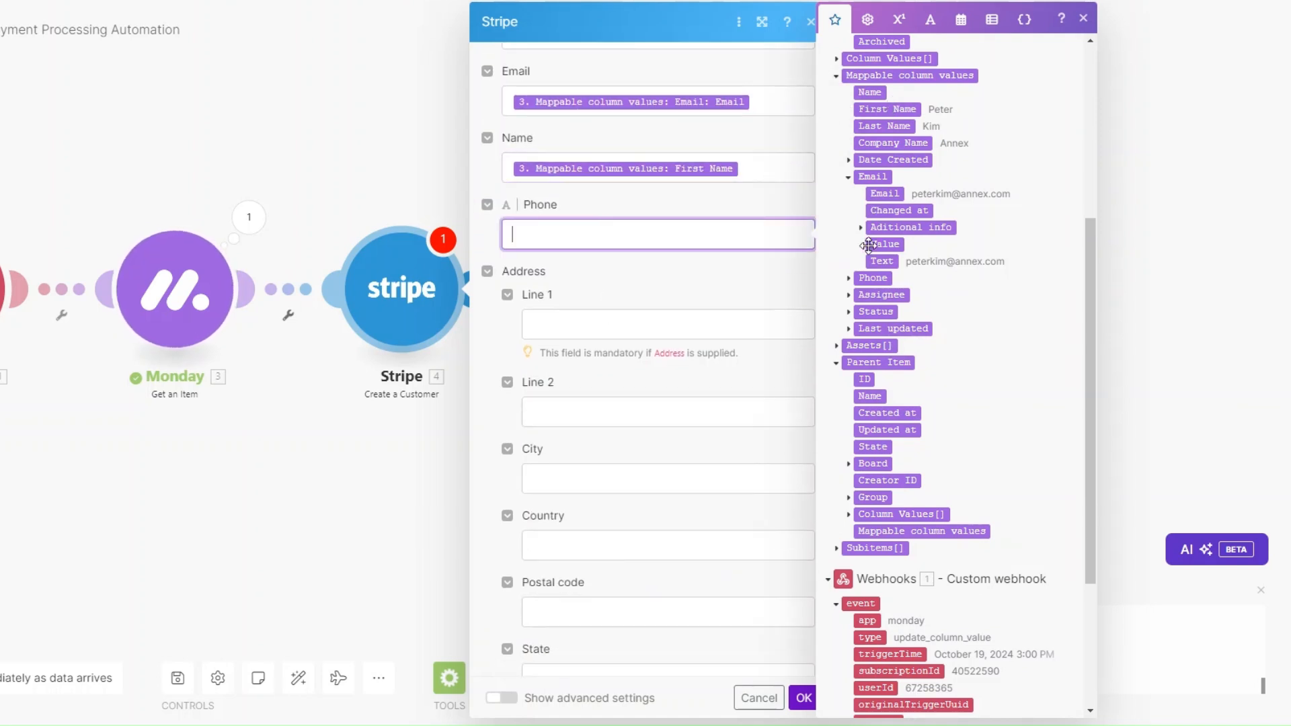
click(849, 277)
click(885, 295)
scroll(657, 299, down, 10)
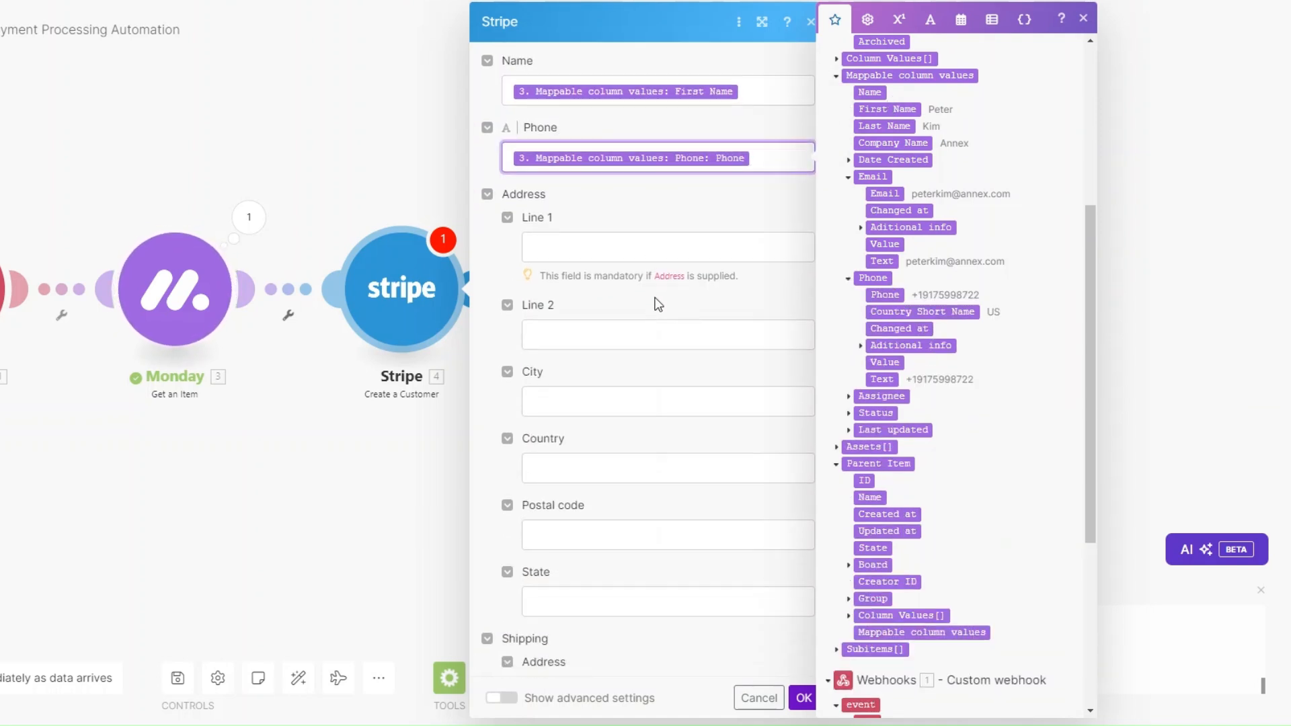
click(804, 699)
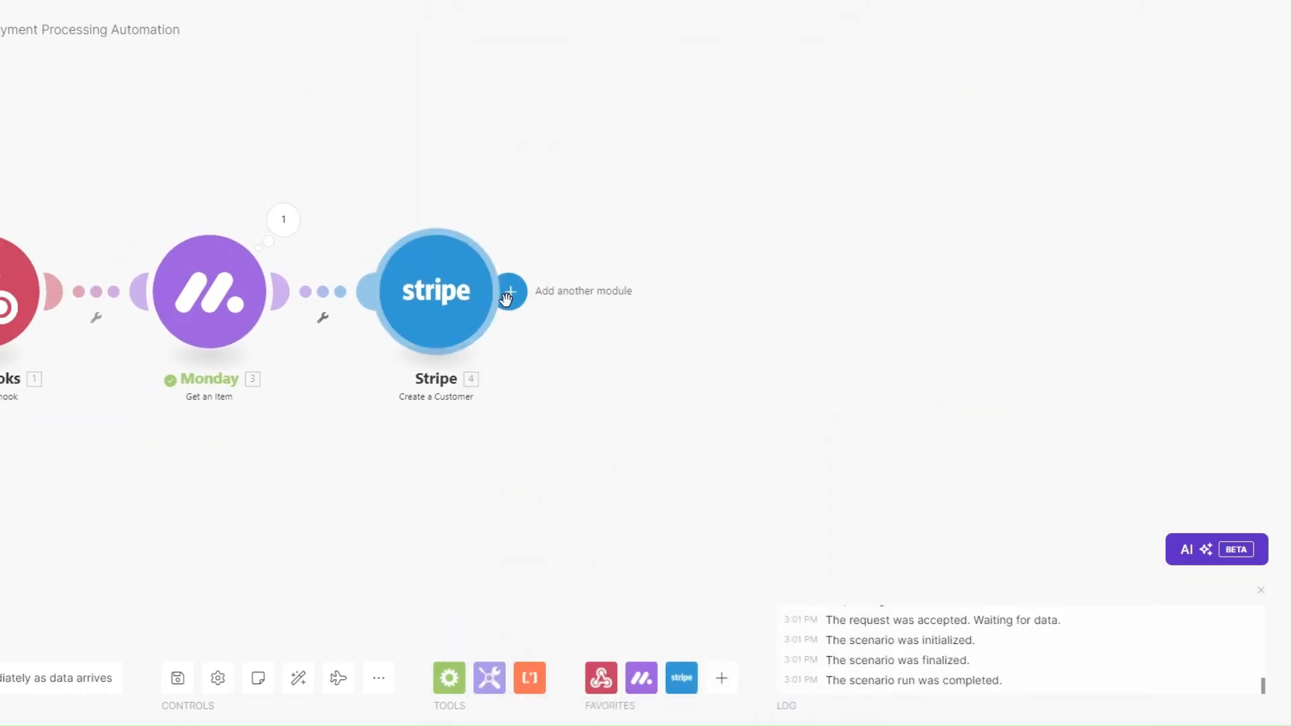
Step: Add a Stripe Create a Payment Intent step with amount 200000 in usd and a consulting services description
click(509, 296)
click(804, 253)
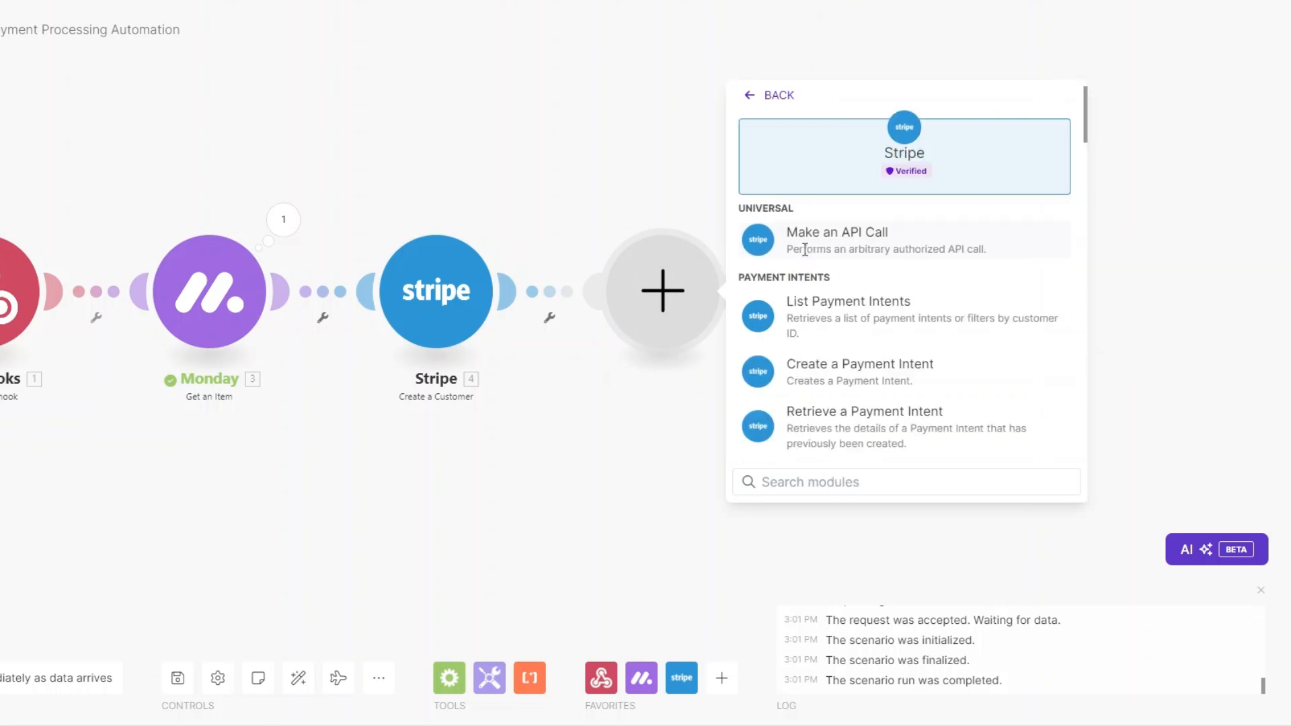
click(864, 370)
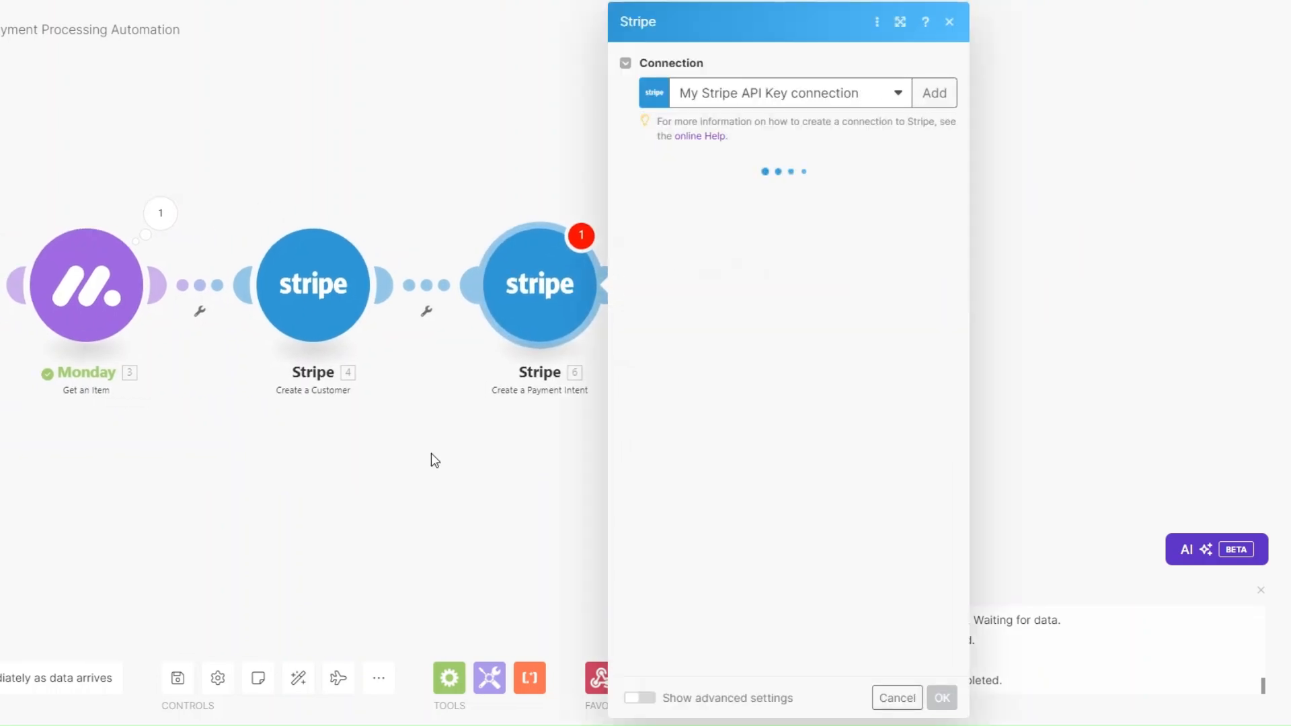
click(597, 200)
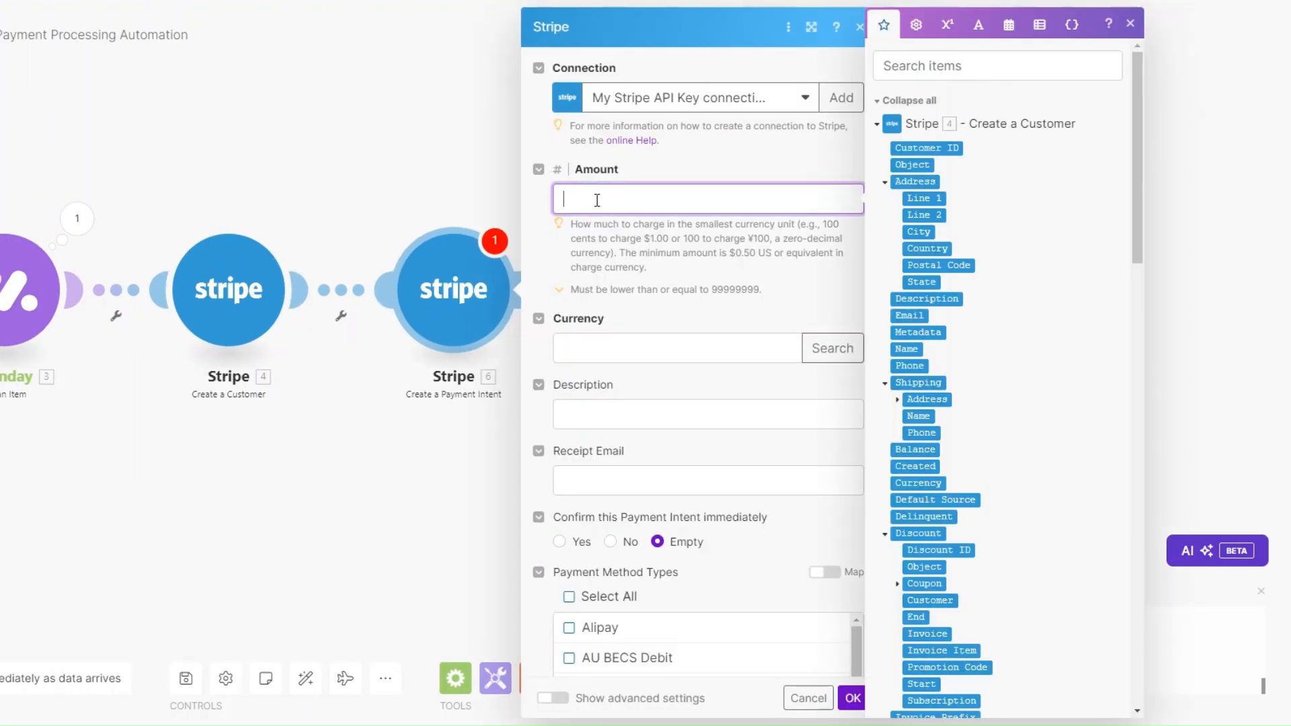
text(200000)
click(613, 351)
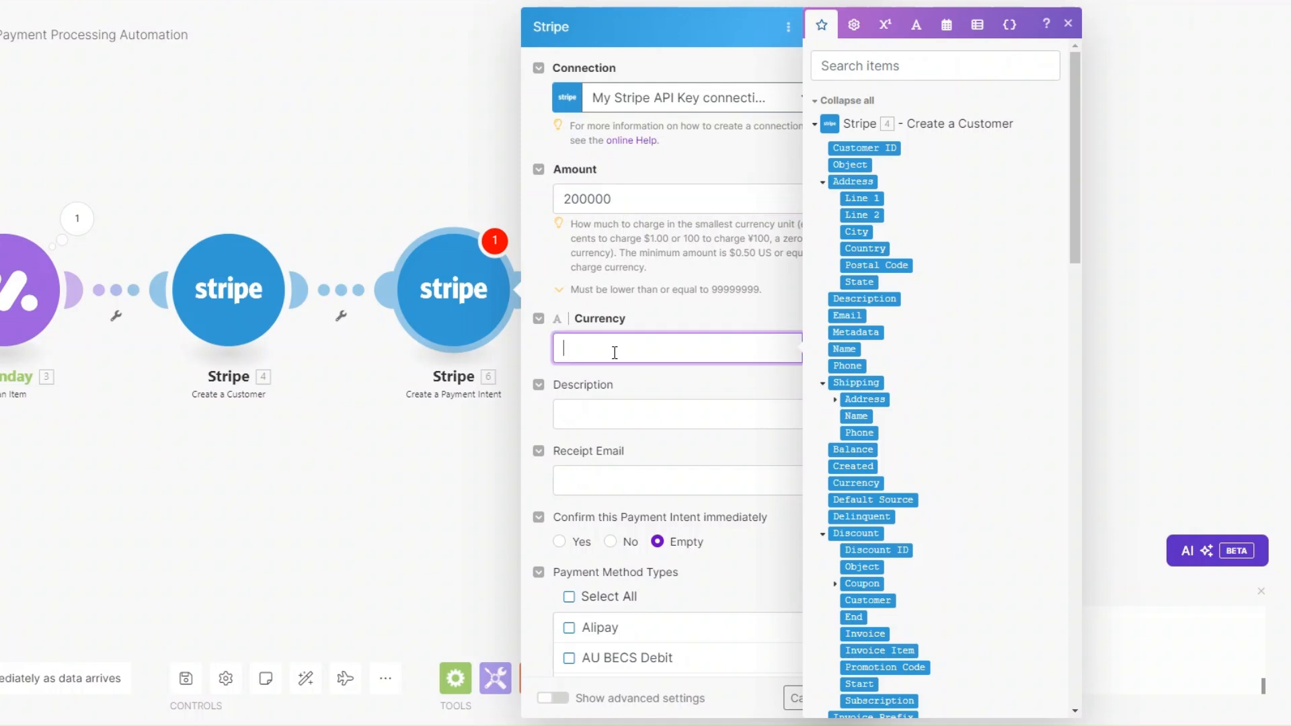
scroll(610, 340, down, 2)
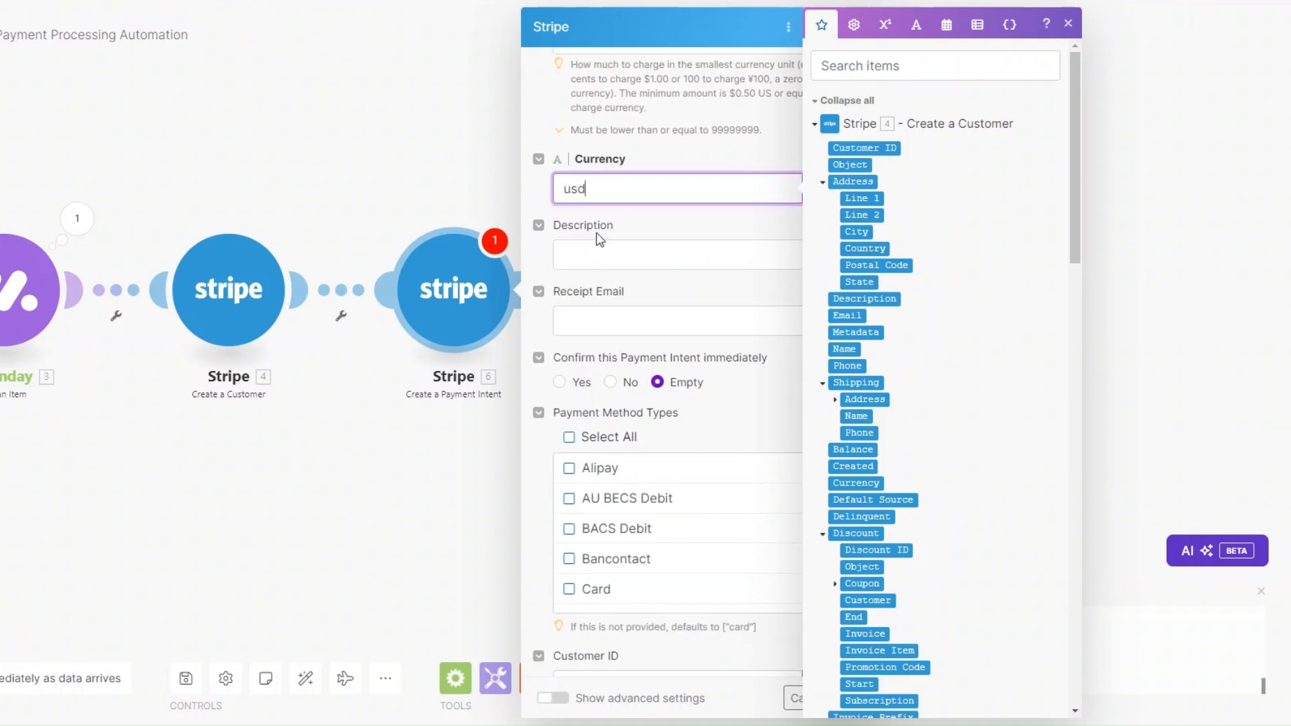
click(598, 259)
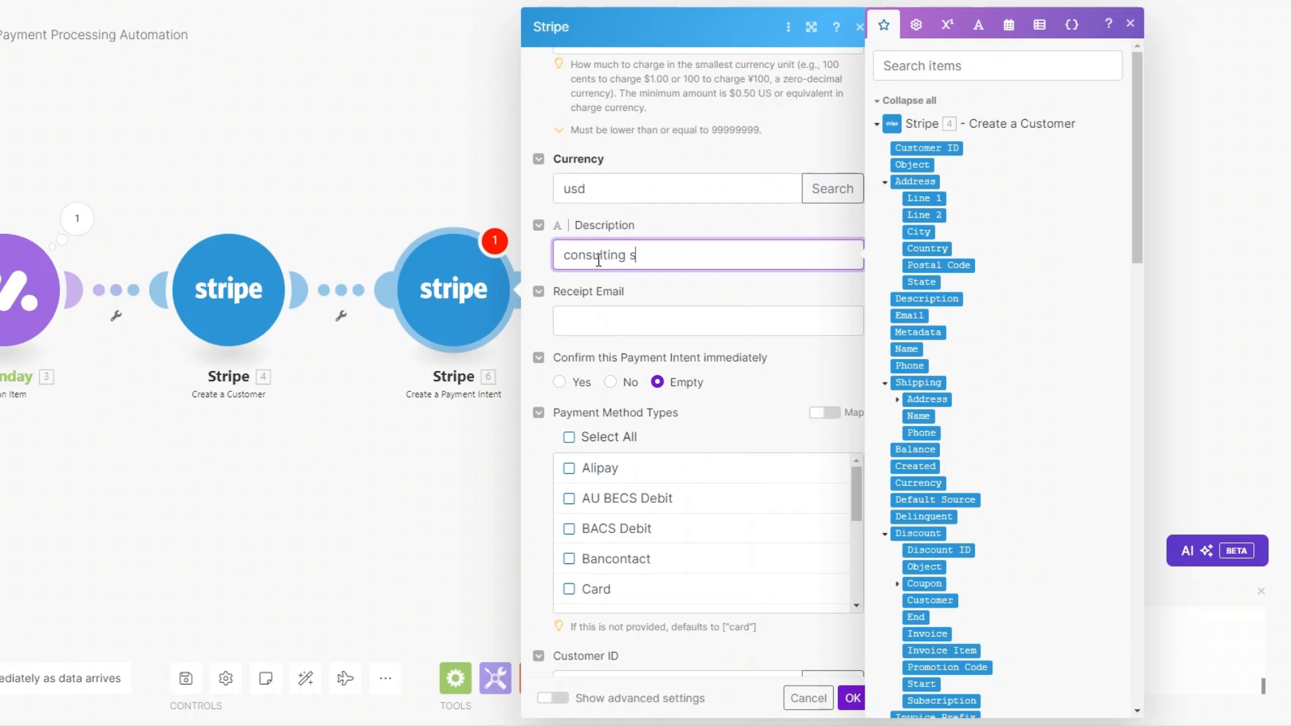
click(599, 316)
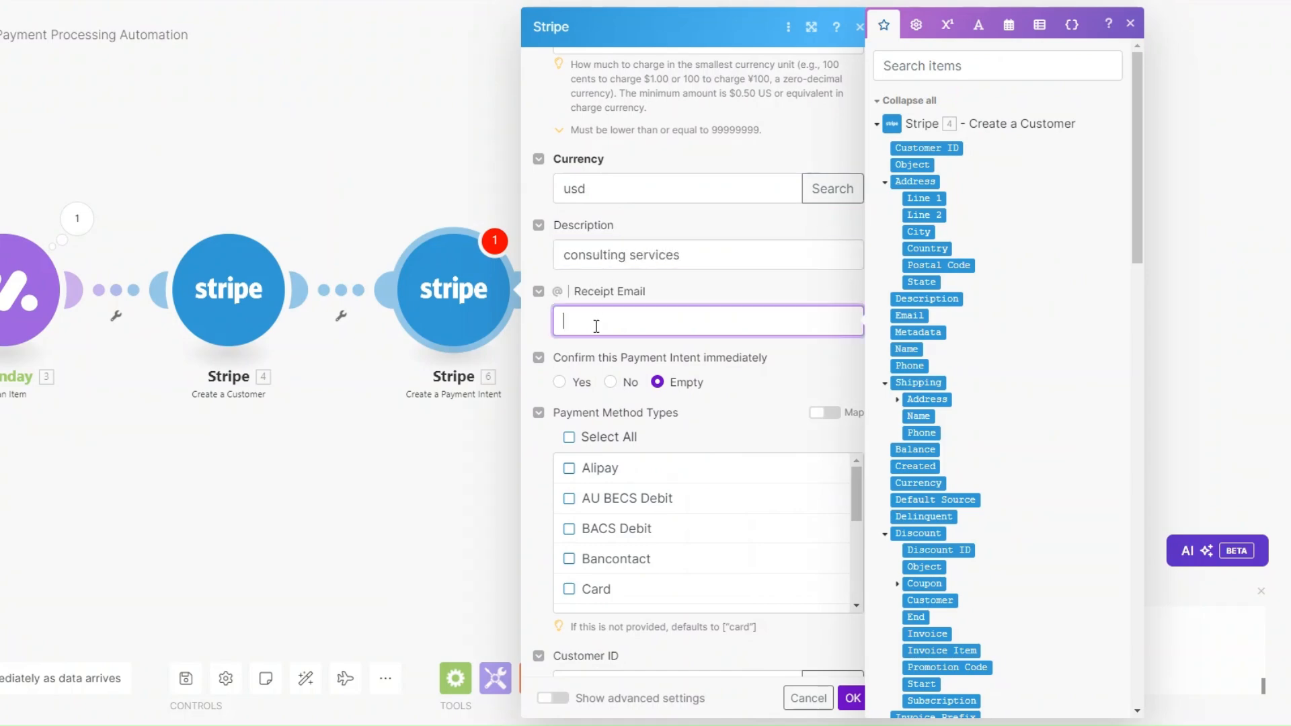
drag(1149, 157, 1154, 505)
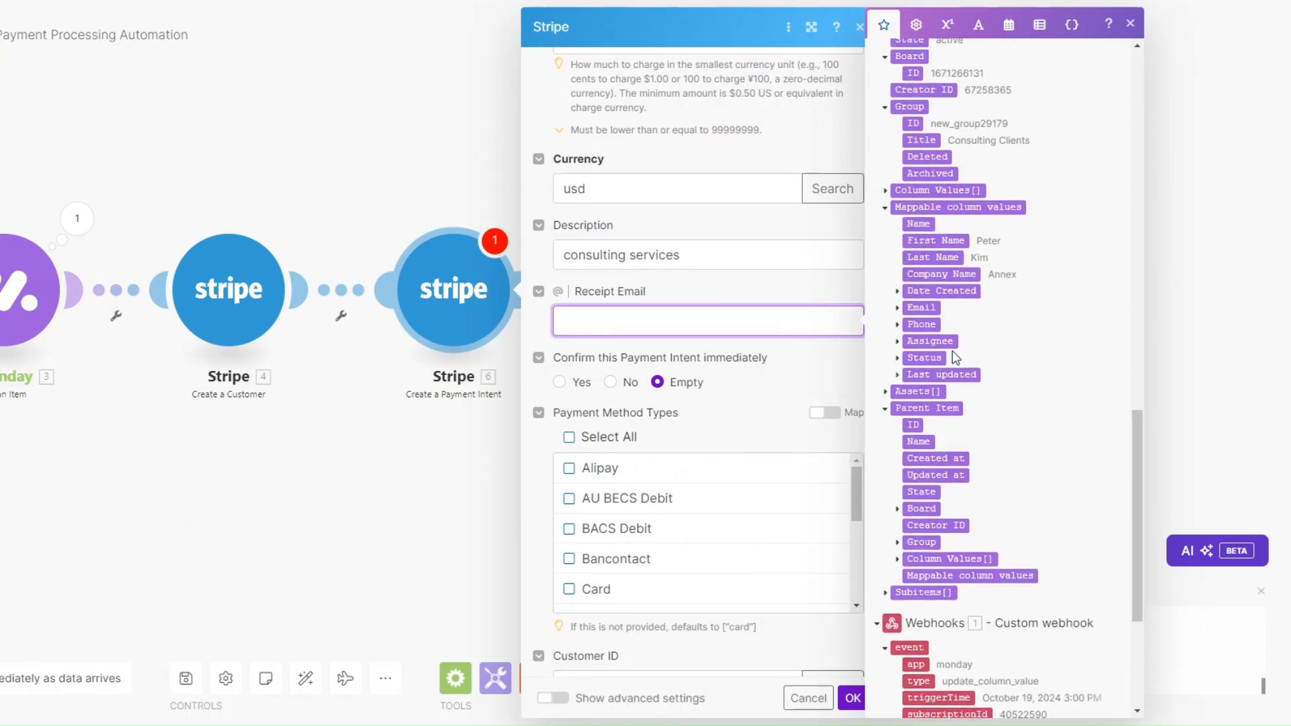
click(897, 308)
drag(933, 324, 773, 322)
scroll(771, 350, down, 3)
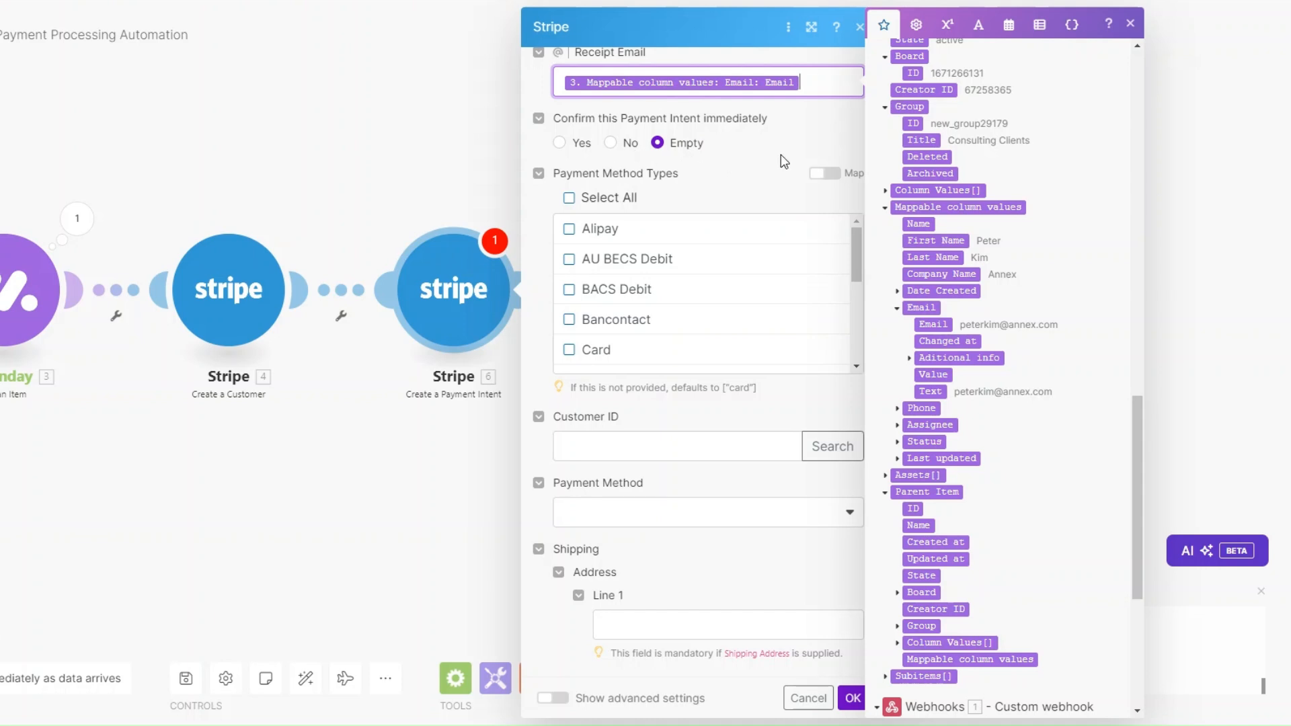
scroll(706, 148, down, 4)
click(678, 127)
drag(1075, 470, 1076, 54)
click(864, 147)
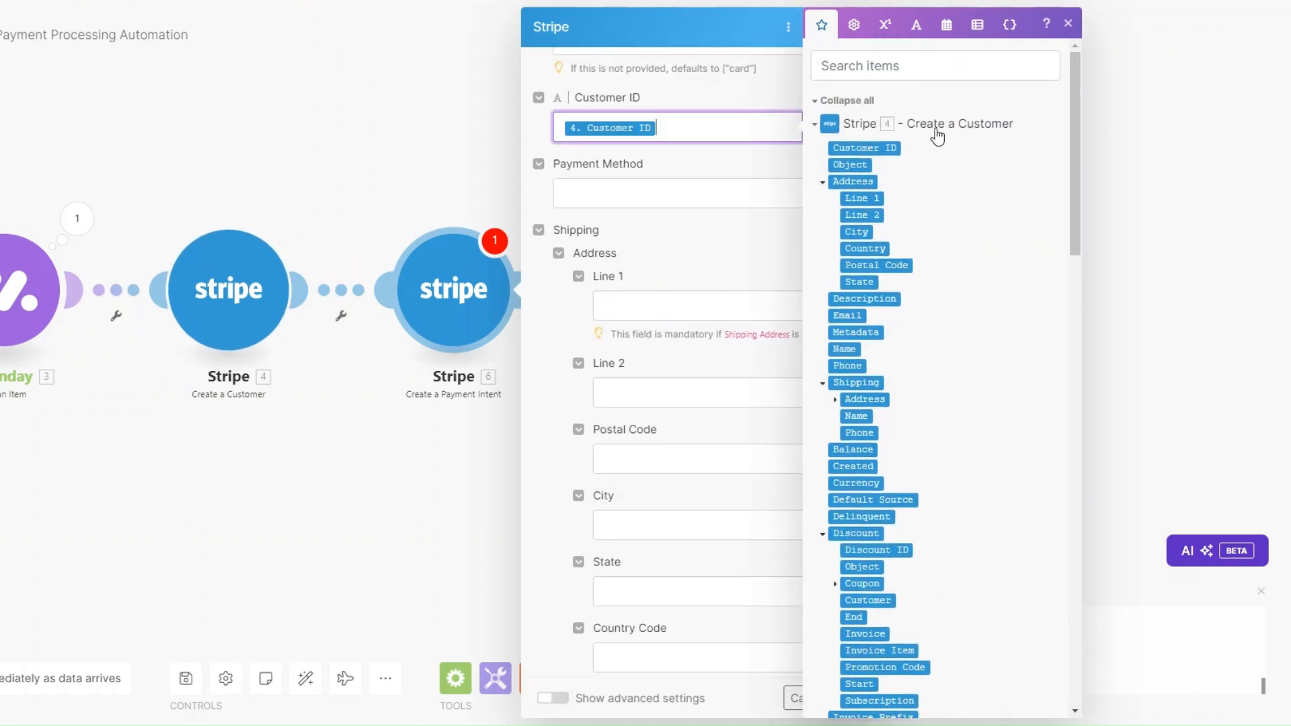
click(680, 182)
scroll(680, 219, down, 5)
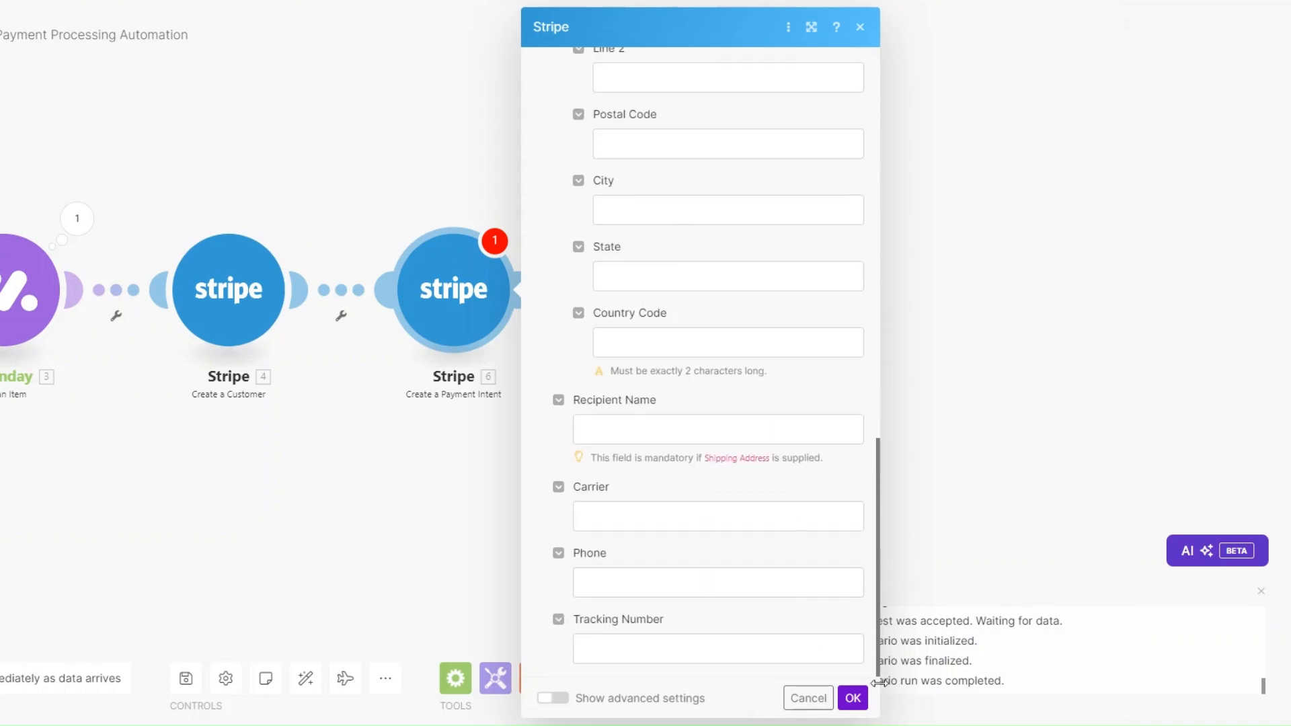
click(853, 698)
click(515, 290)
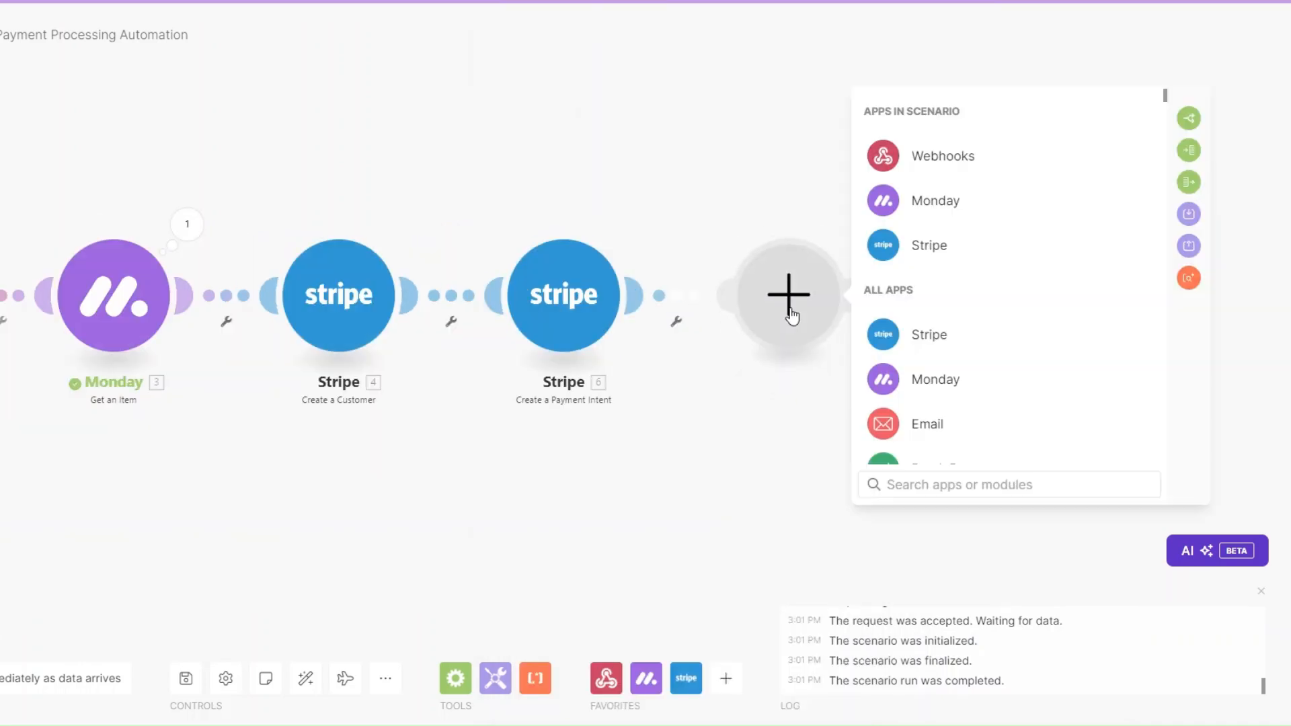
Step: Add a Stripe Create an Invoice step billing the new customer's Customer ID
click(923, 245)
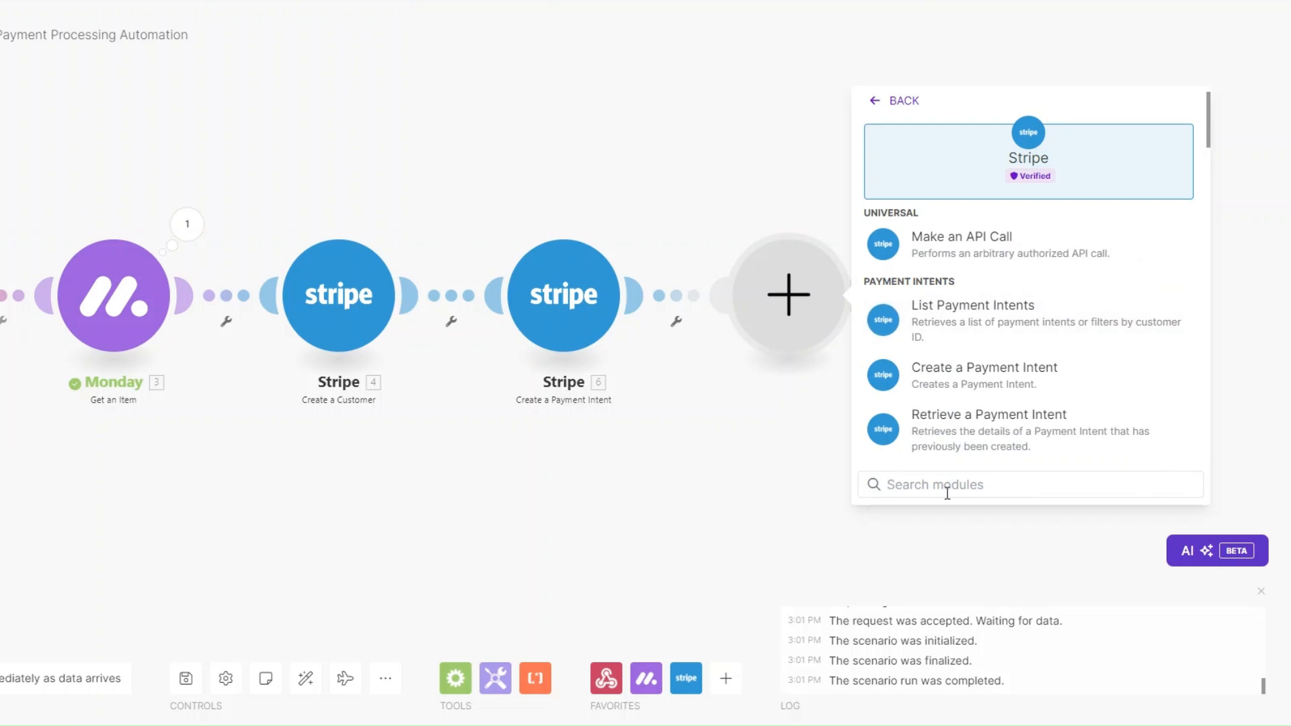
text(cre)
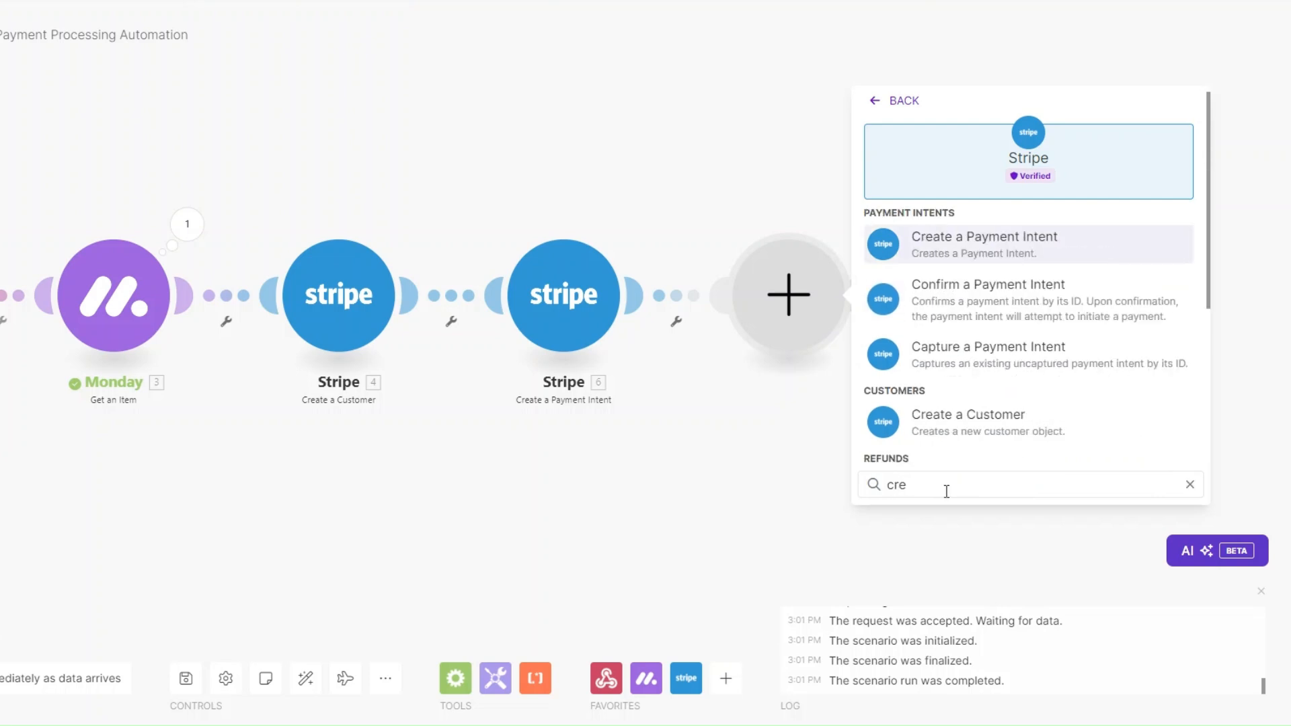
text(ate)
scroll(945, 458, down, 3)
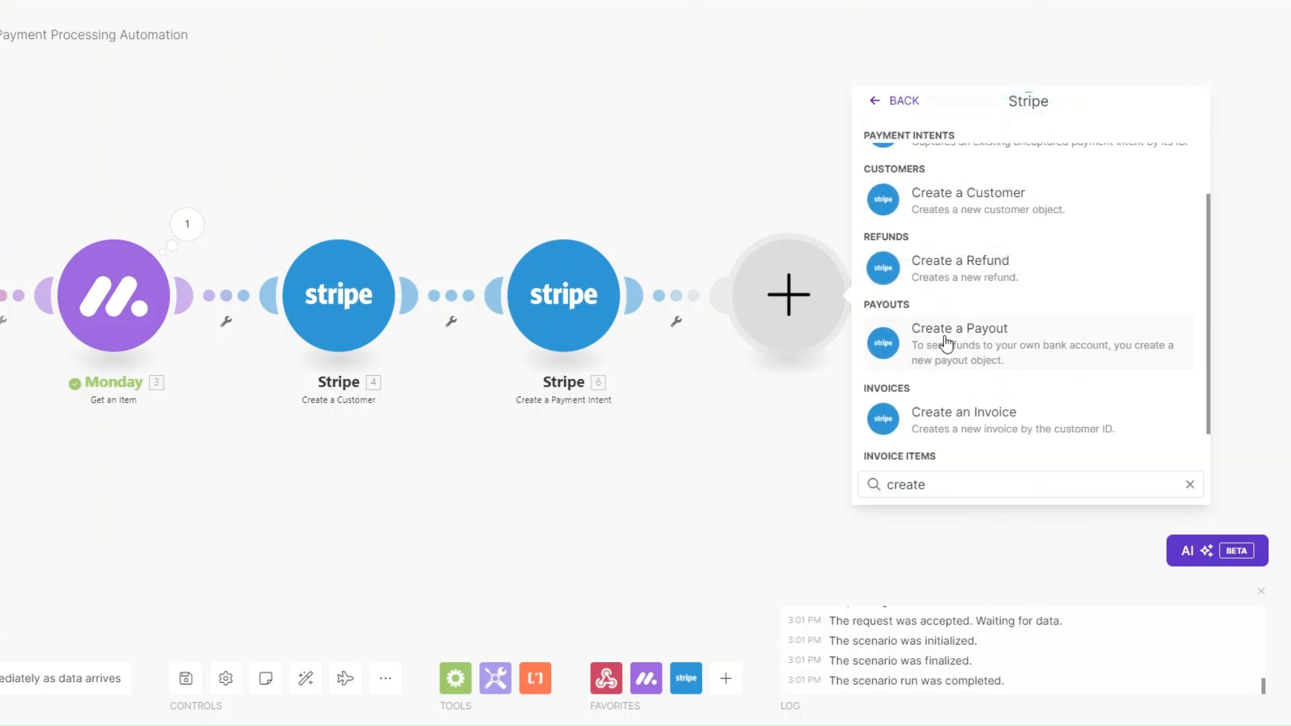
click(965, 412)
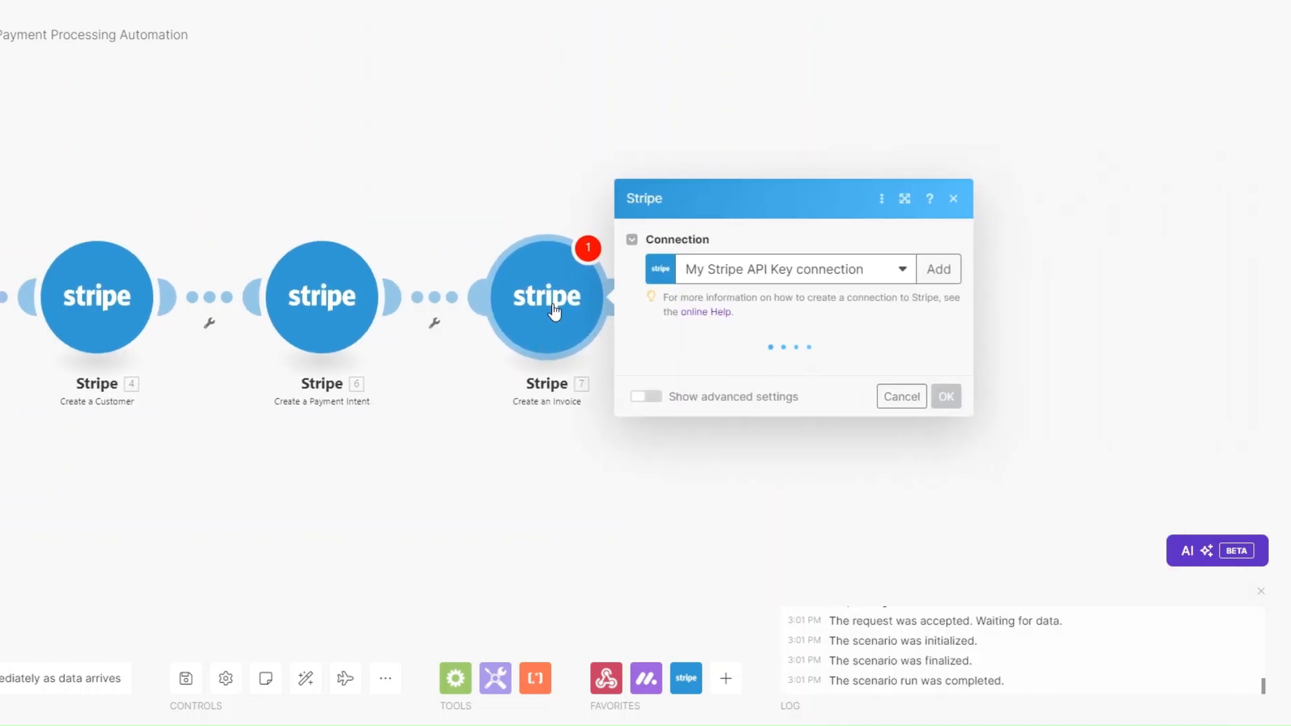
click(749, 196)
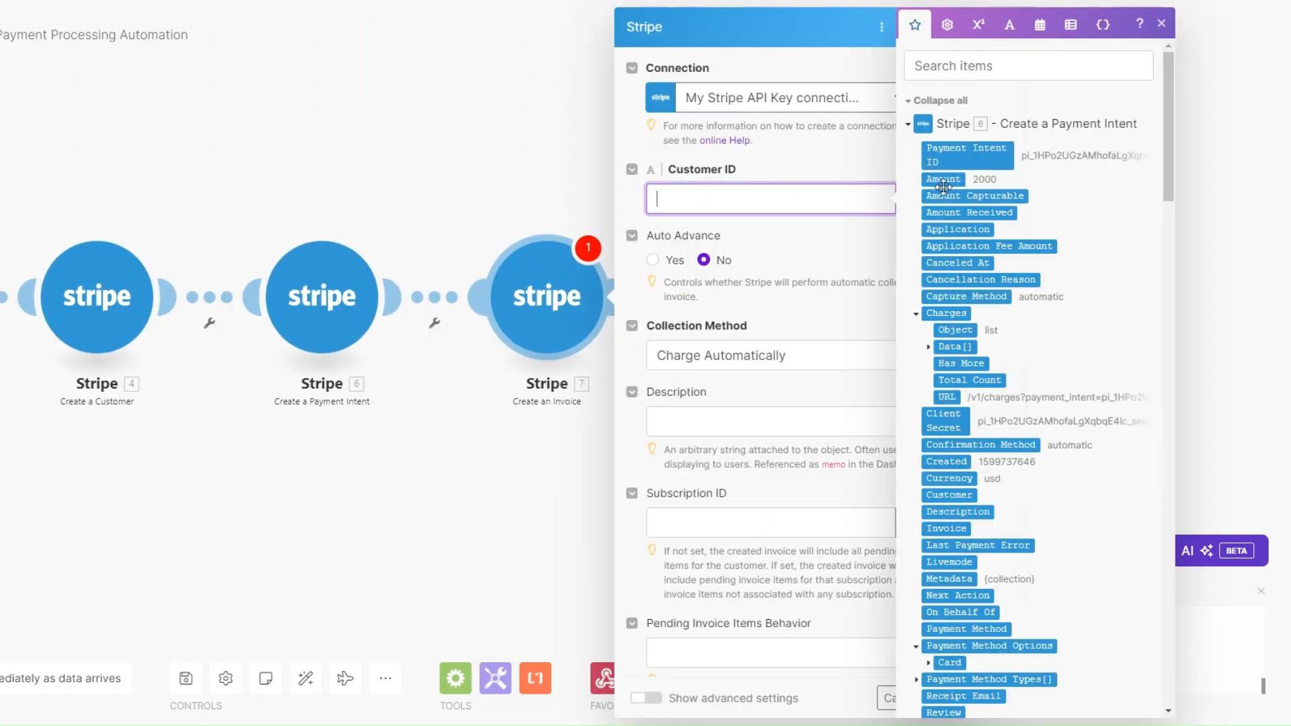
scroll(982, 247, down, 15)
click(950, 301)
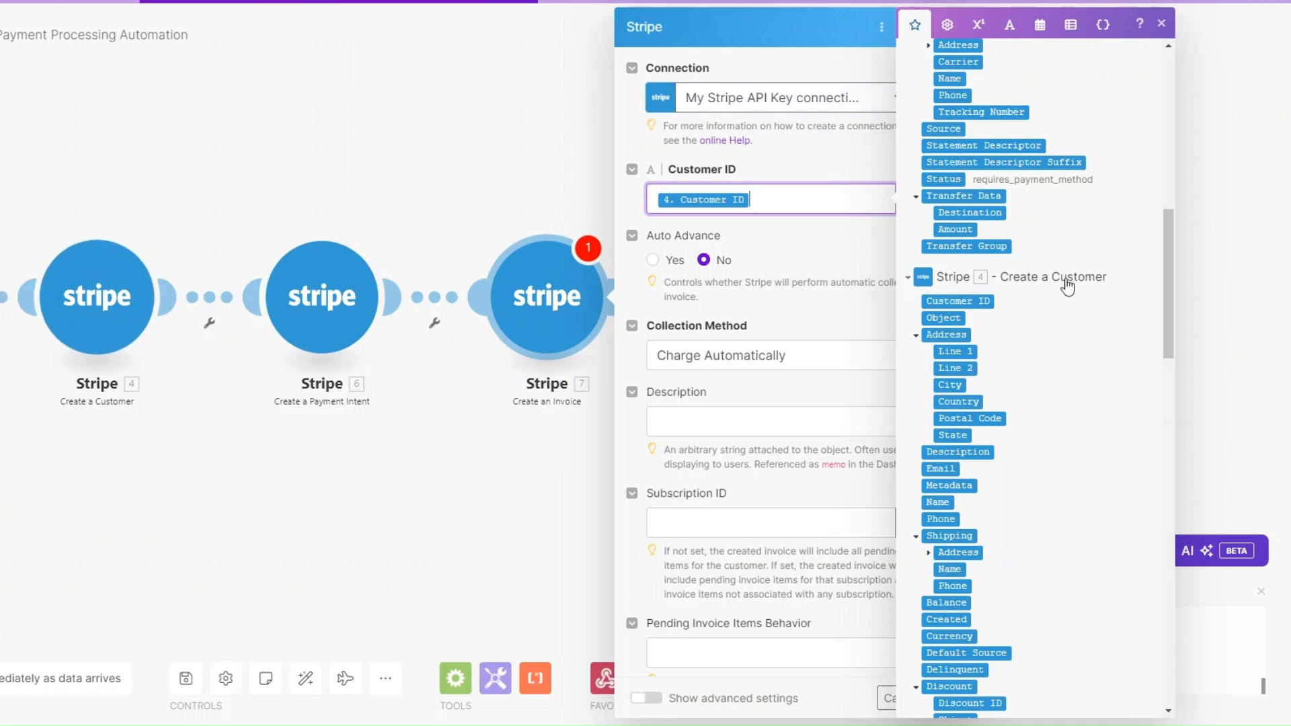
Step: Set collection to Send Invoice, due in 3 days, described 'consulting services', and save
scroll(791, 234, down, 2)
click(750, 204)
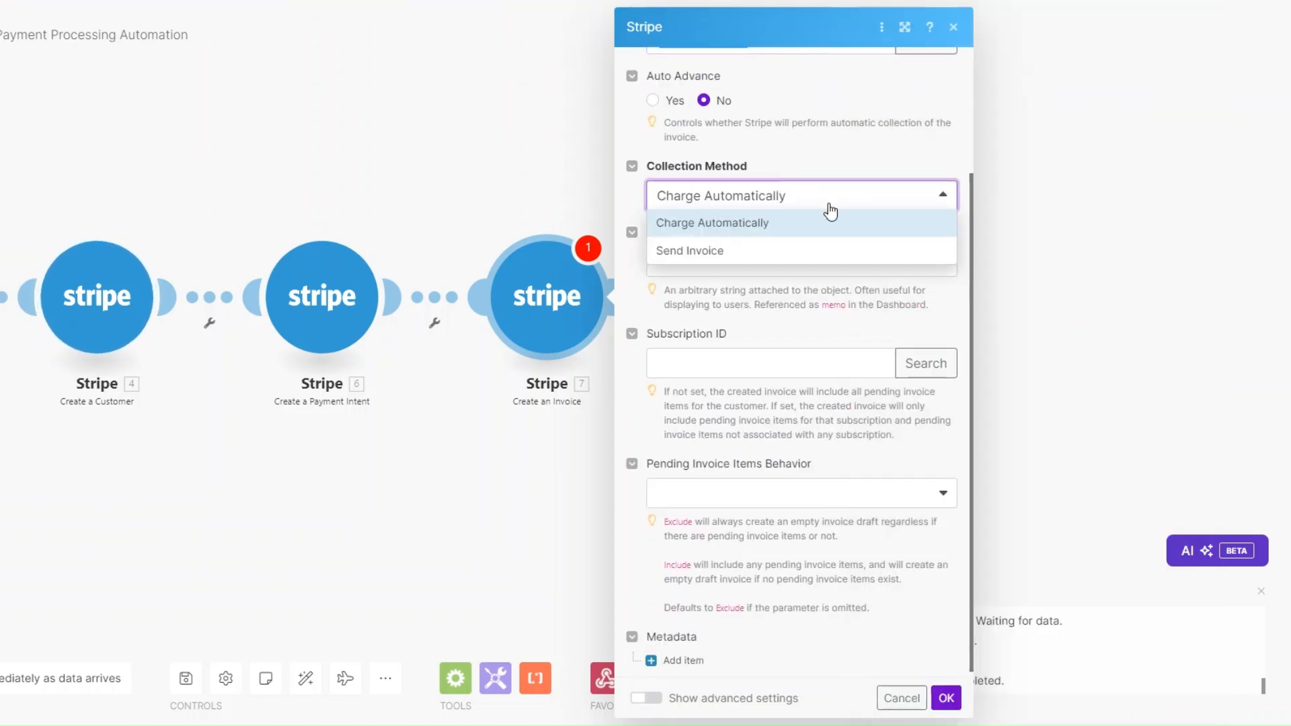
click(726, 252)
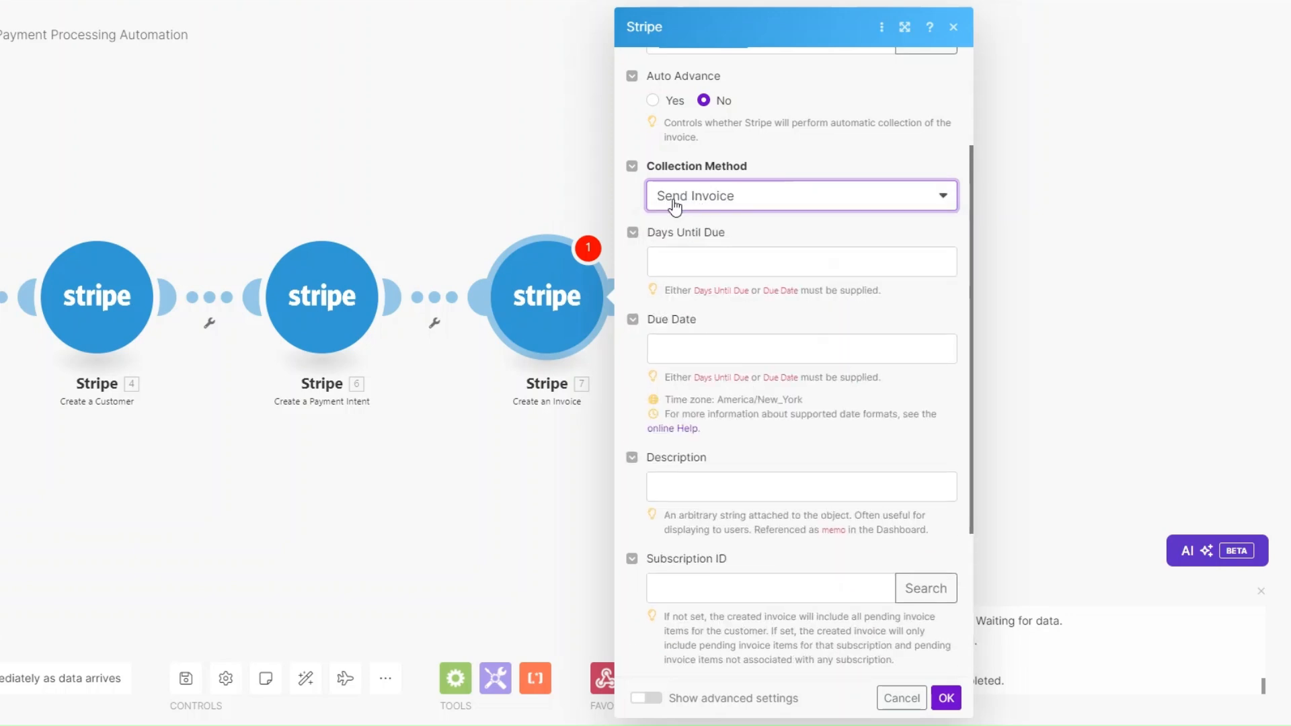
click(718, 257)
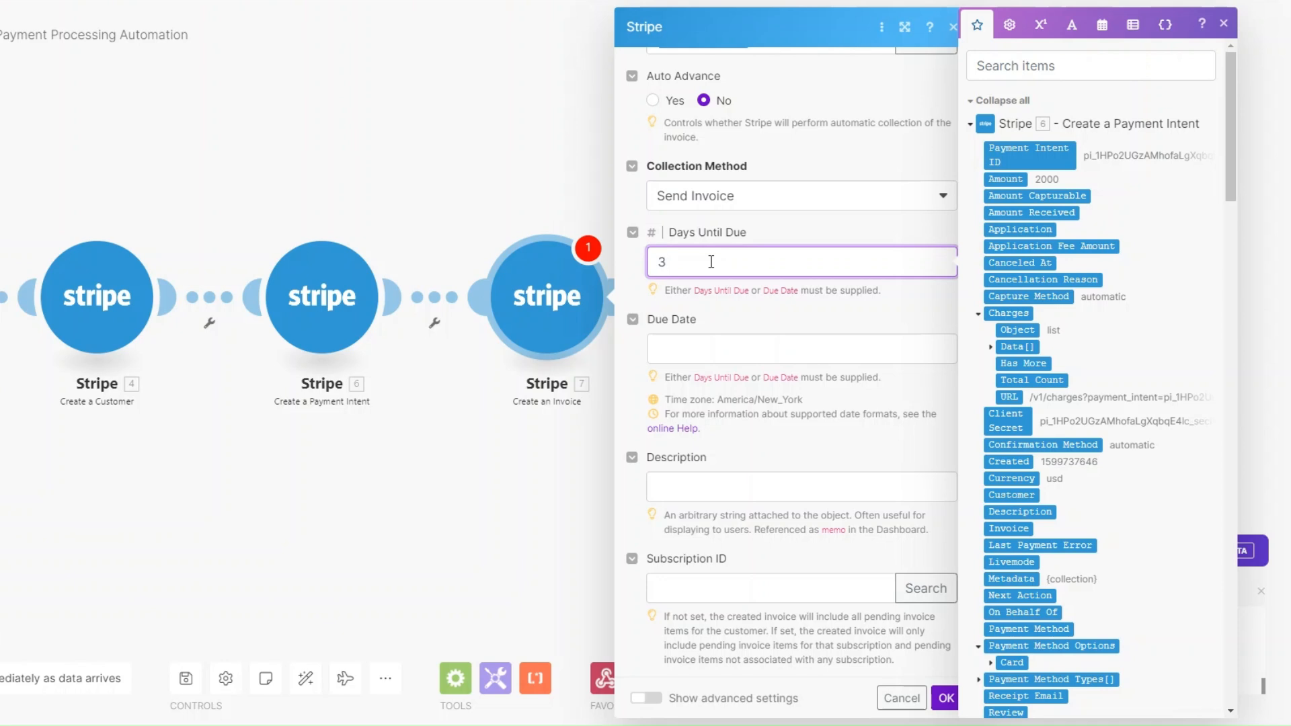
text(3)
click(700, 349)
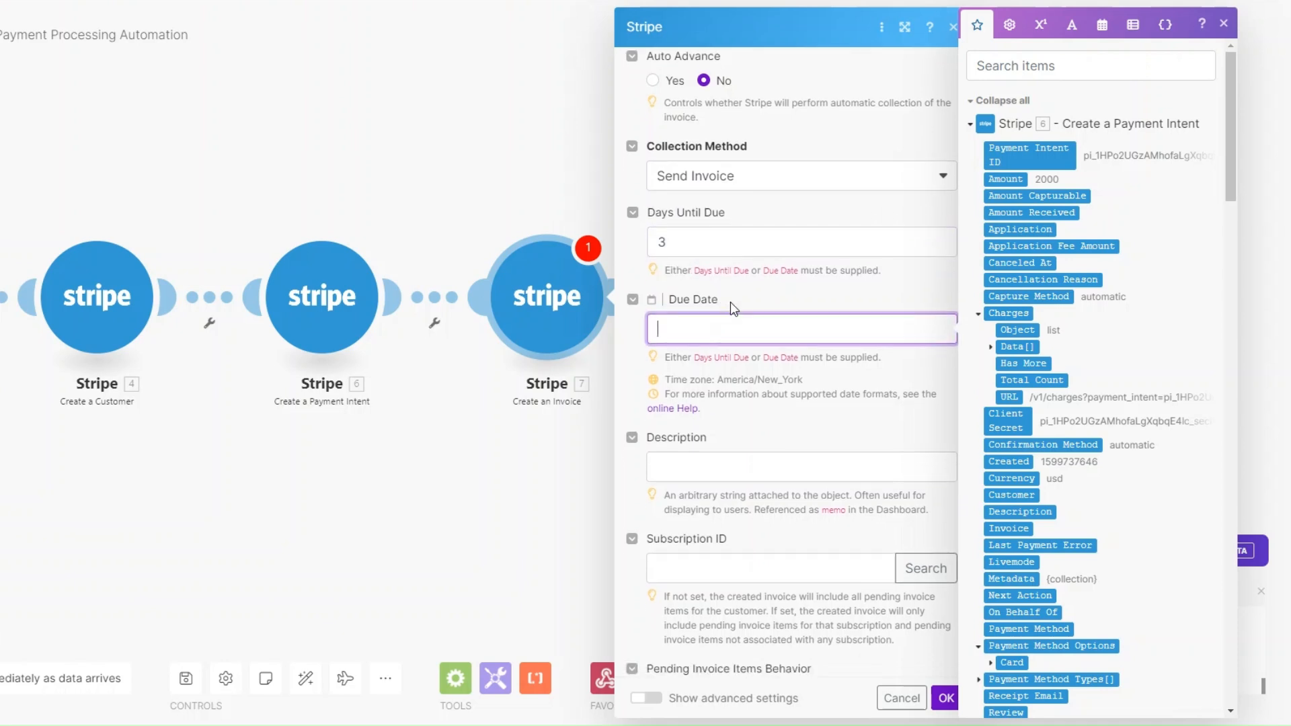
scroll(730, 301, down, 3)
click(734, 258)
text(consulting services)
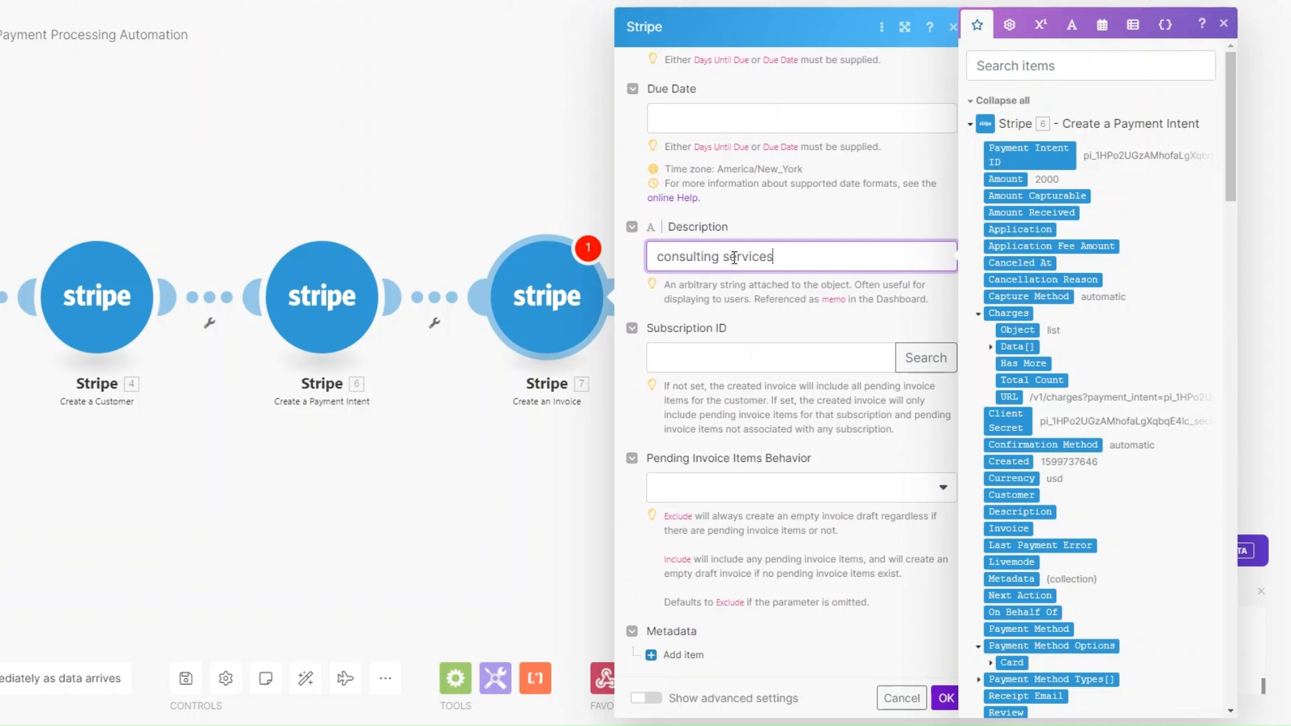
click(950, 700)
drag(408, 441, 418, 442)
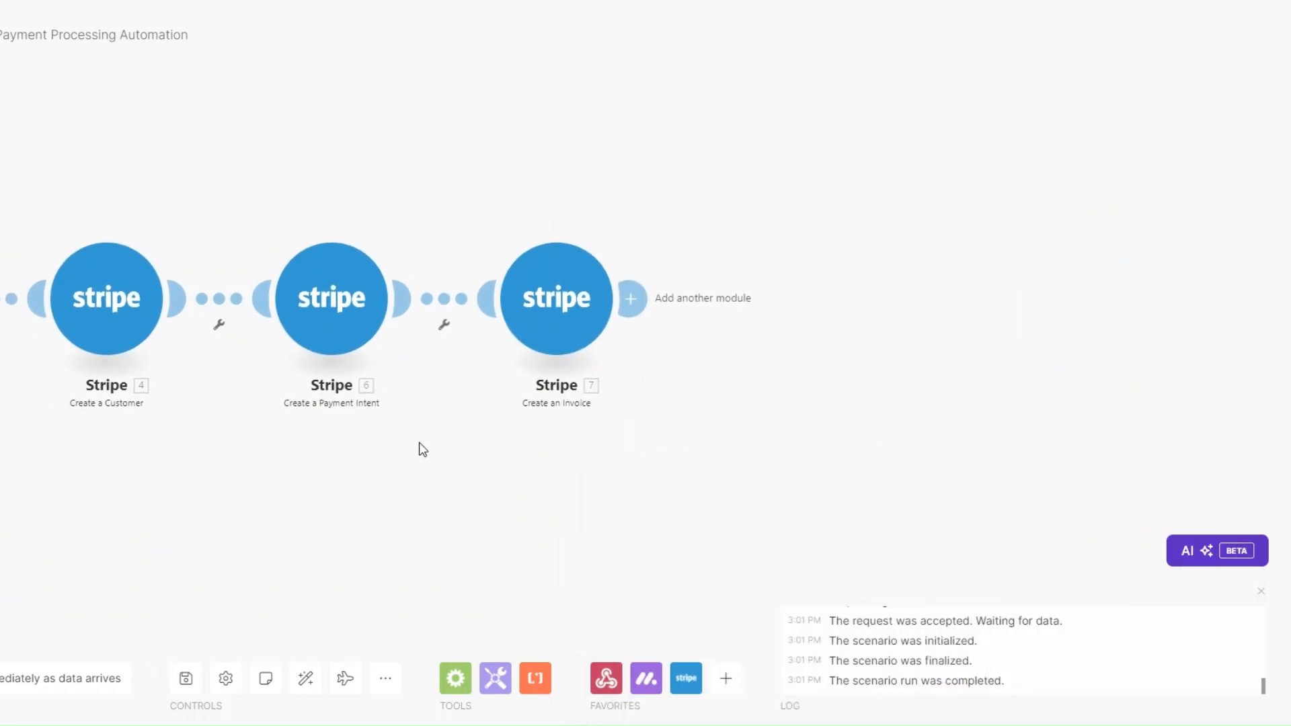
Step: Add an Email Send an Email module after the invoice and rename it 'Invoice Email'
click(632, 298)
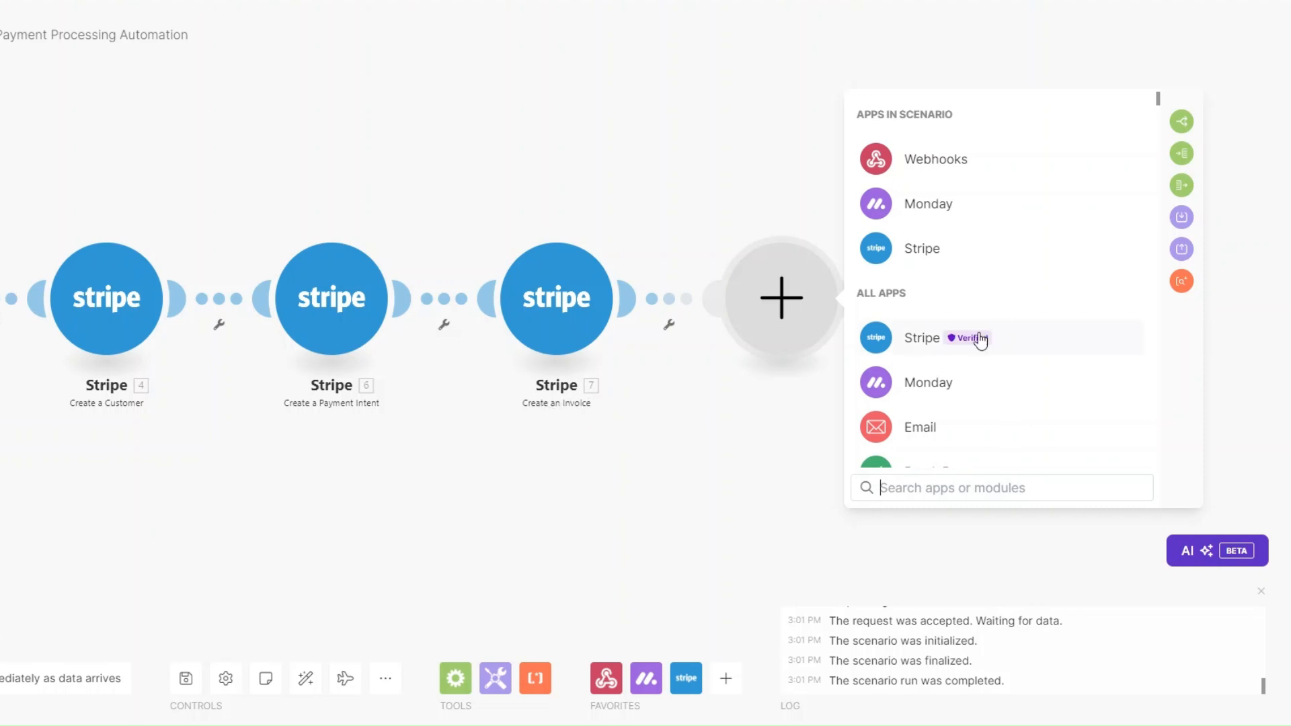
click(881, 425)
scroll(948, 384, down, 3)
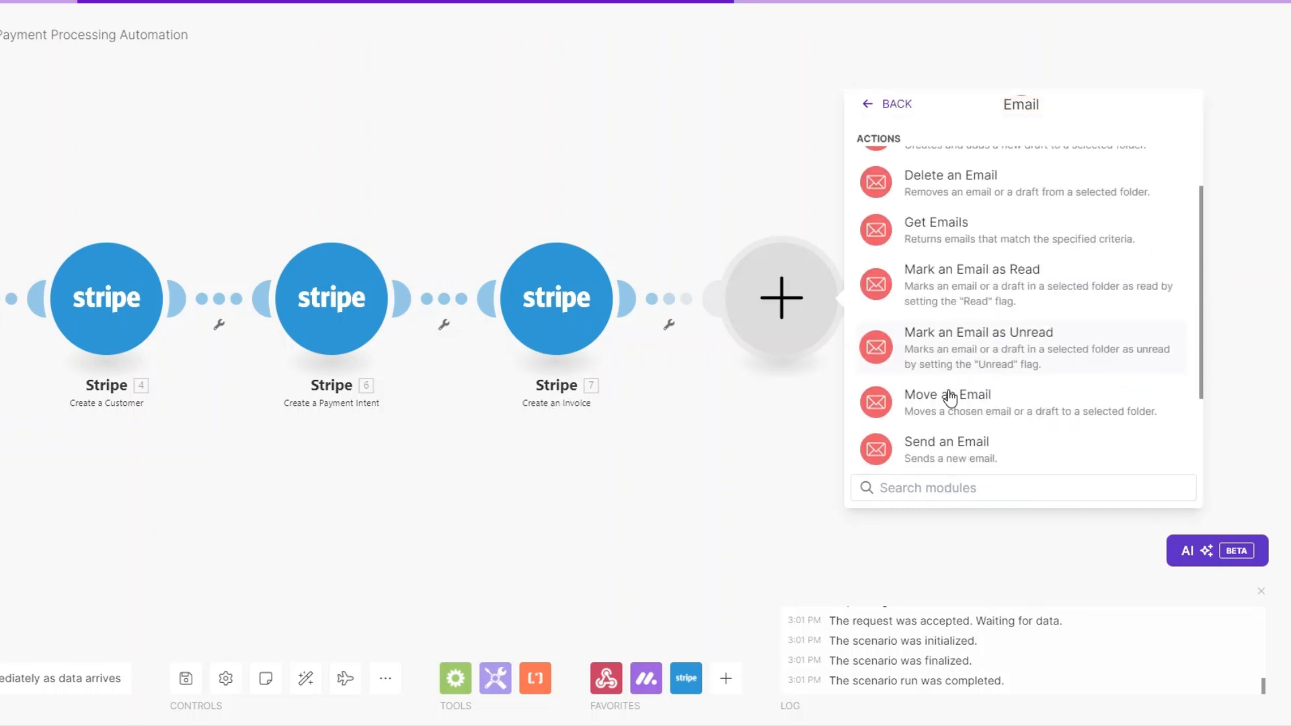
click(952, 442)
click(769, 417)
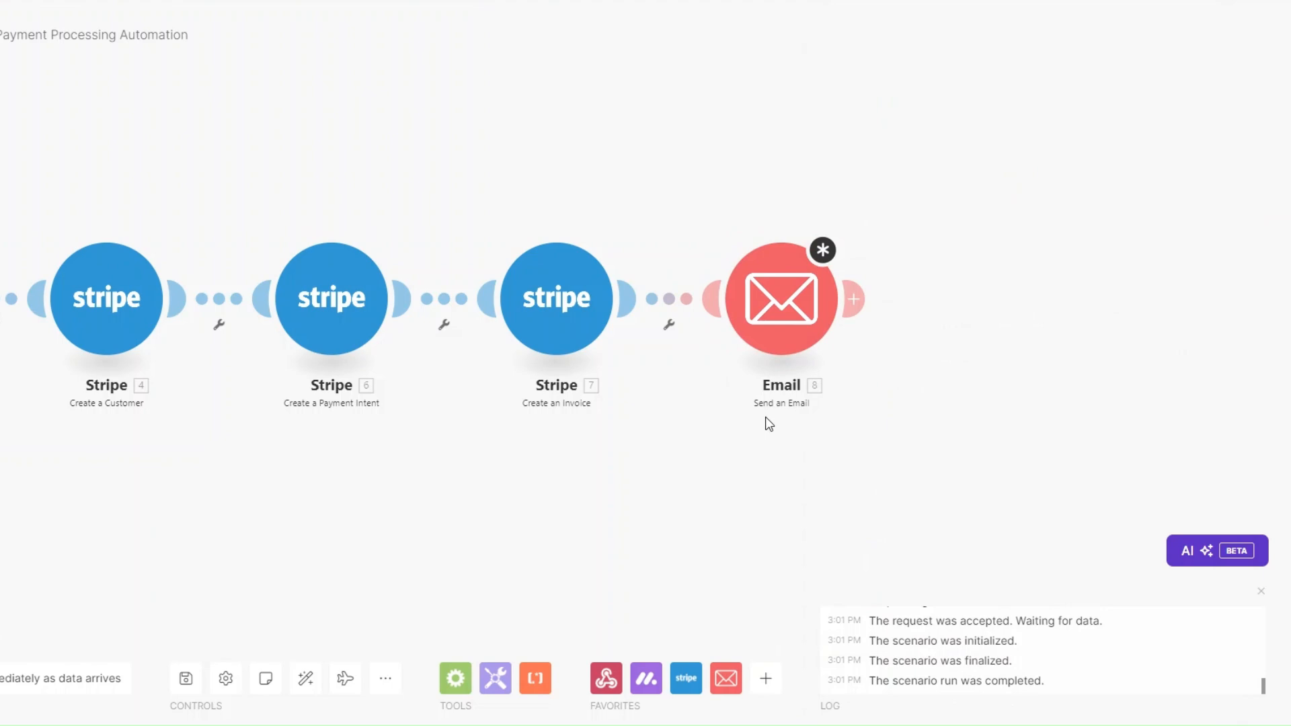
right_click(624, 311)
click(696, 407)
text(Invoice Email)
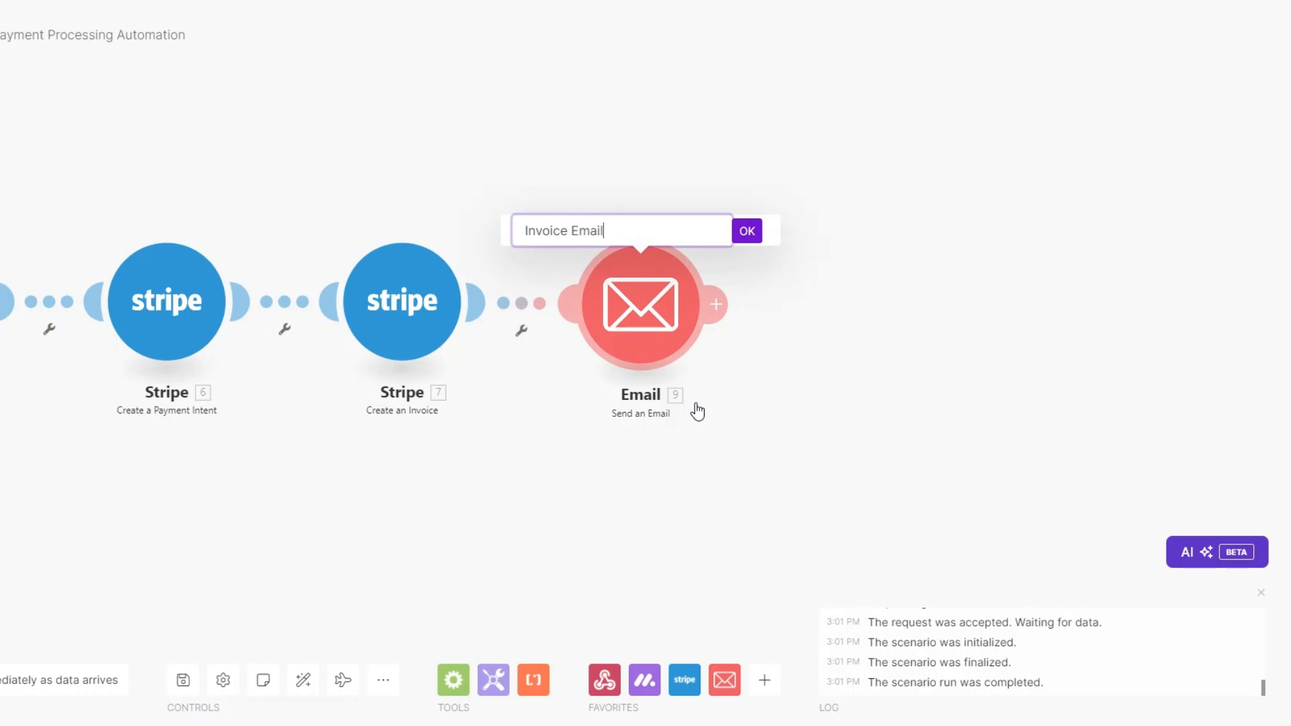
click(747, 231)
Step: Address the Invoice Email to the Monday item's client Email value
click(647, 316)
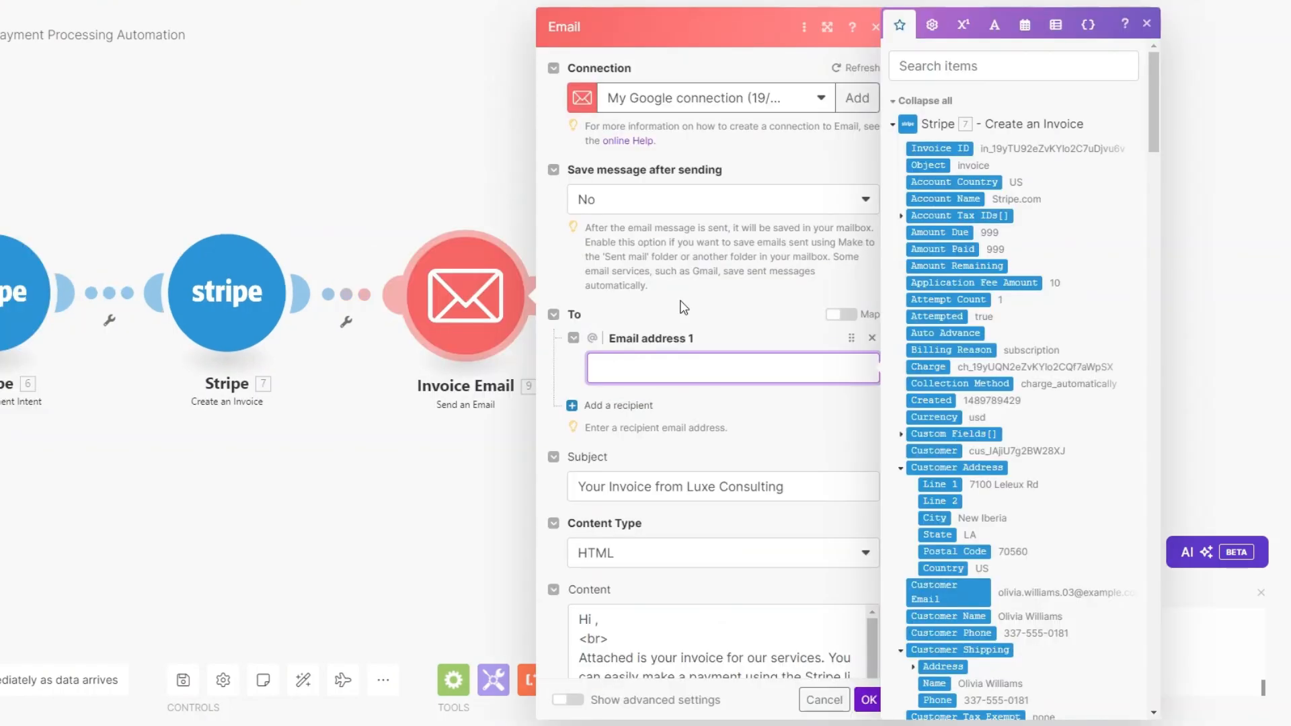
drag(1157, 116, 1173, 593)
click(913, 355)
click(949, 372)
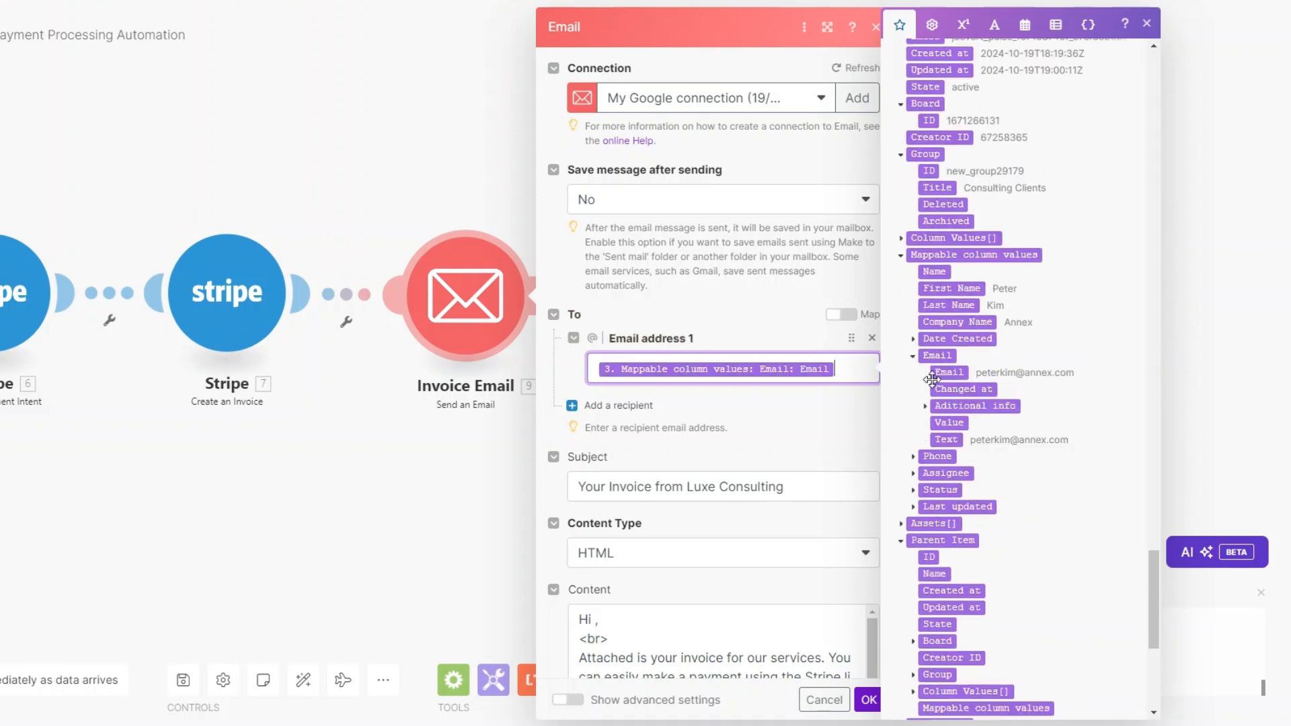
scroll(838, 369, down, 4)
Step: Insert First Name after 'Hi' and the Hosted Invoice URL after 'invoice:' in the email body, then save
click(793, 246)
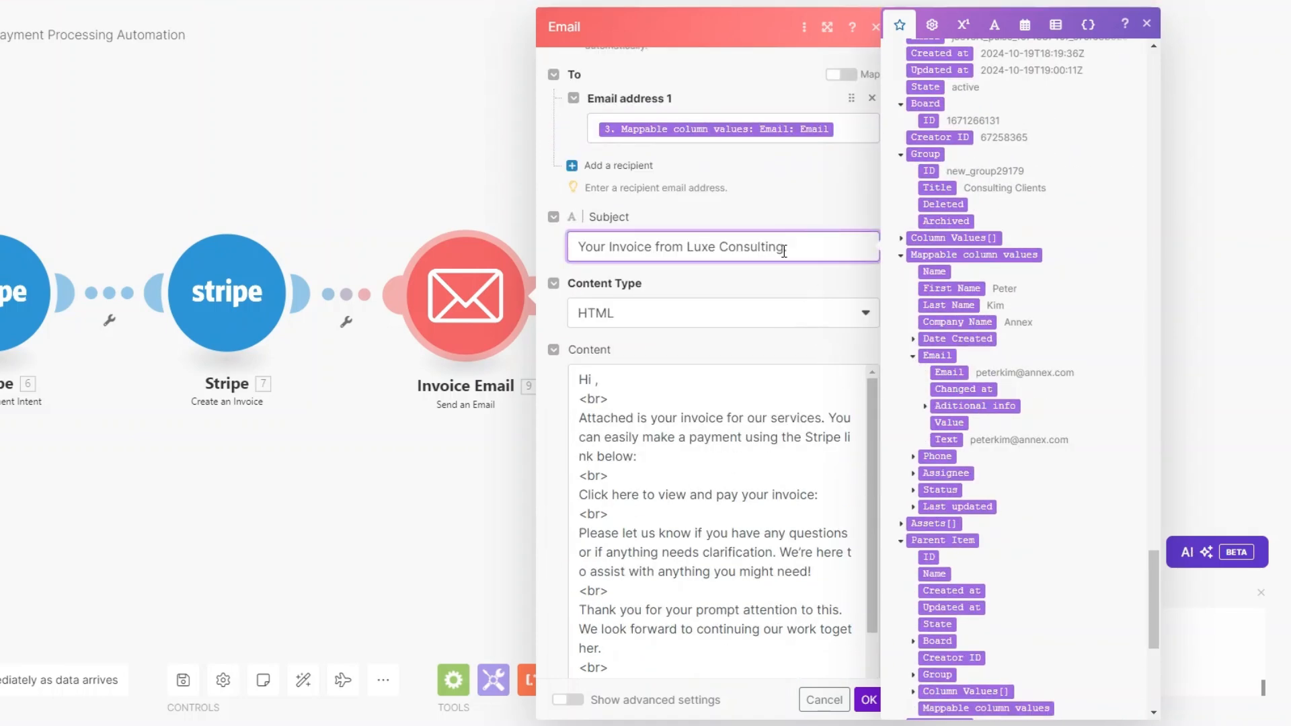
scroll(746, 254, down, 2)
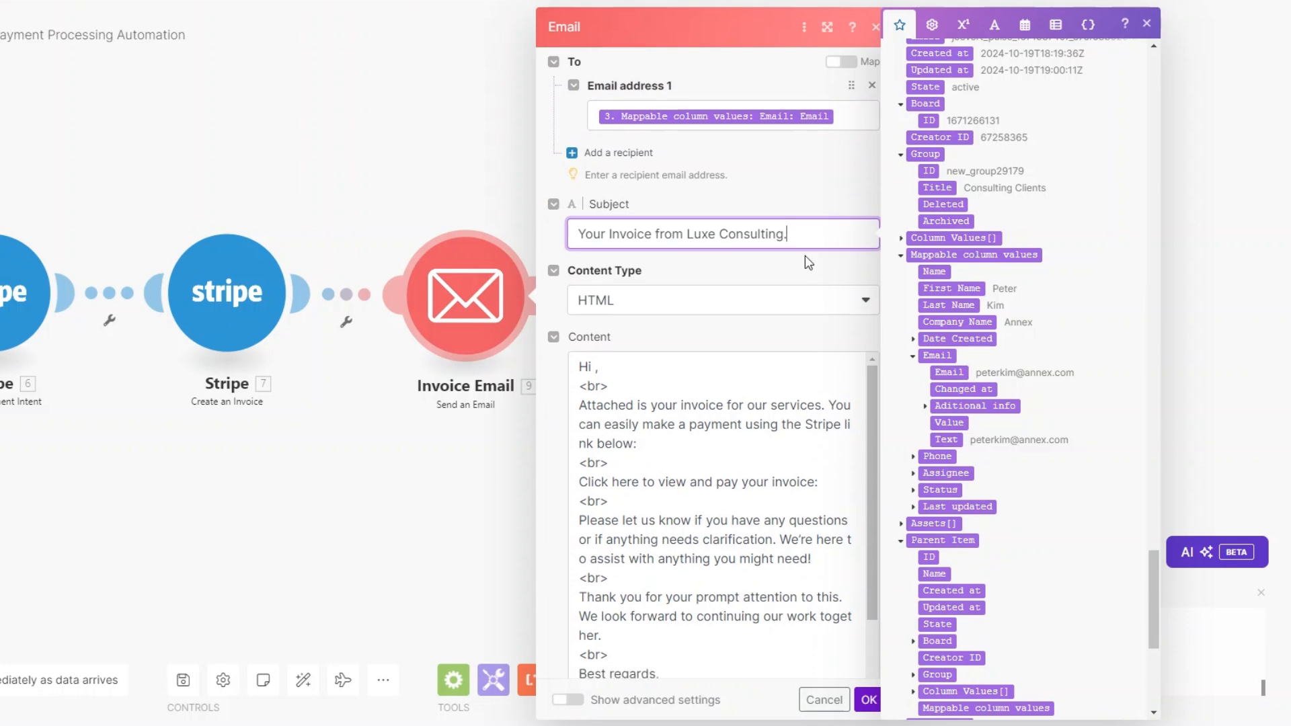
click(595, 254)
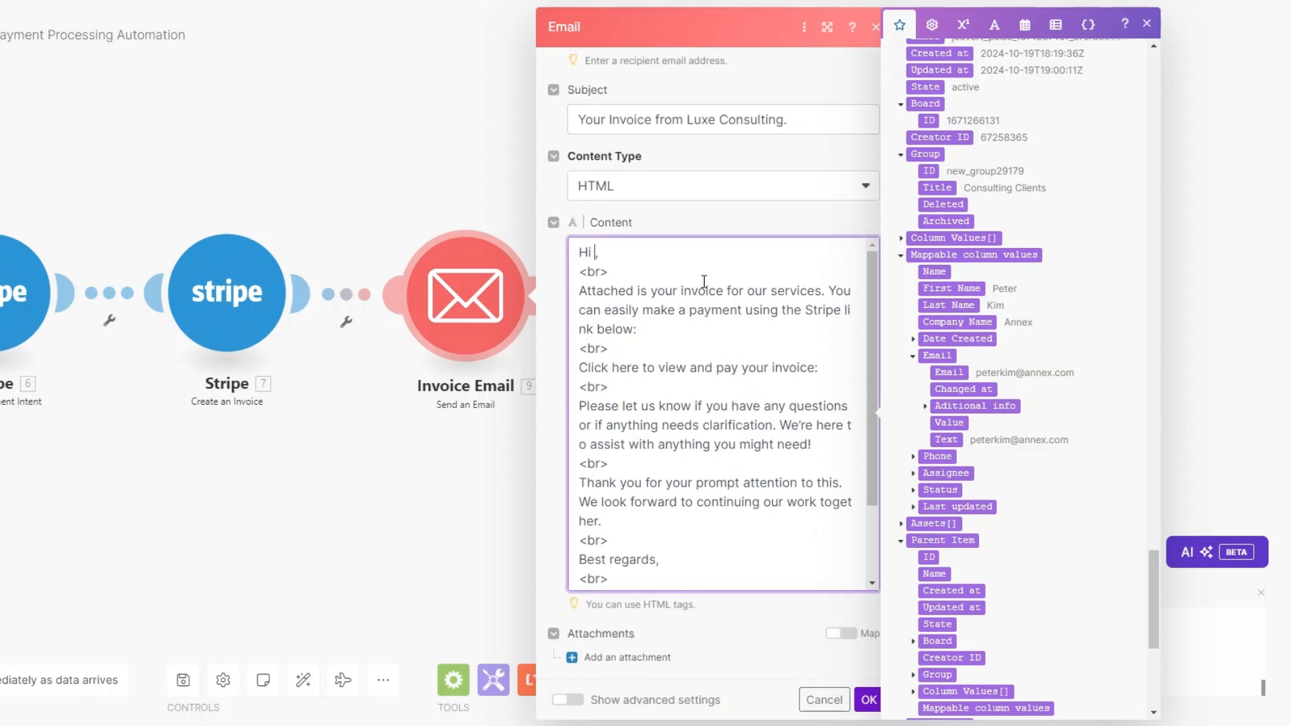
click(975, 287)
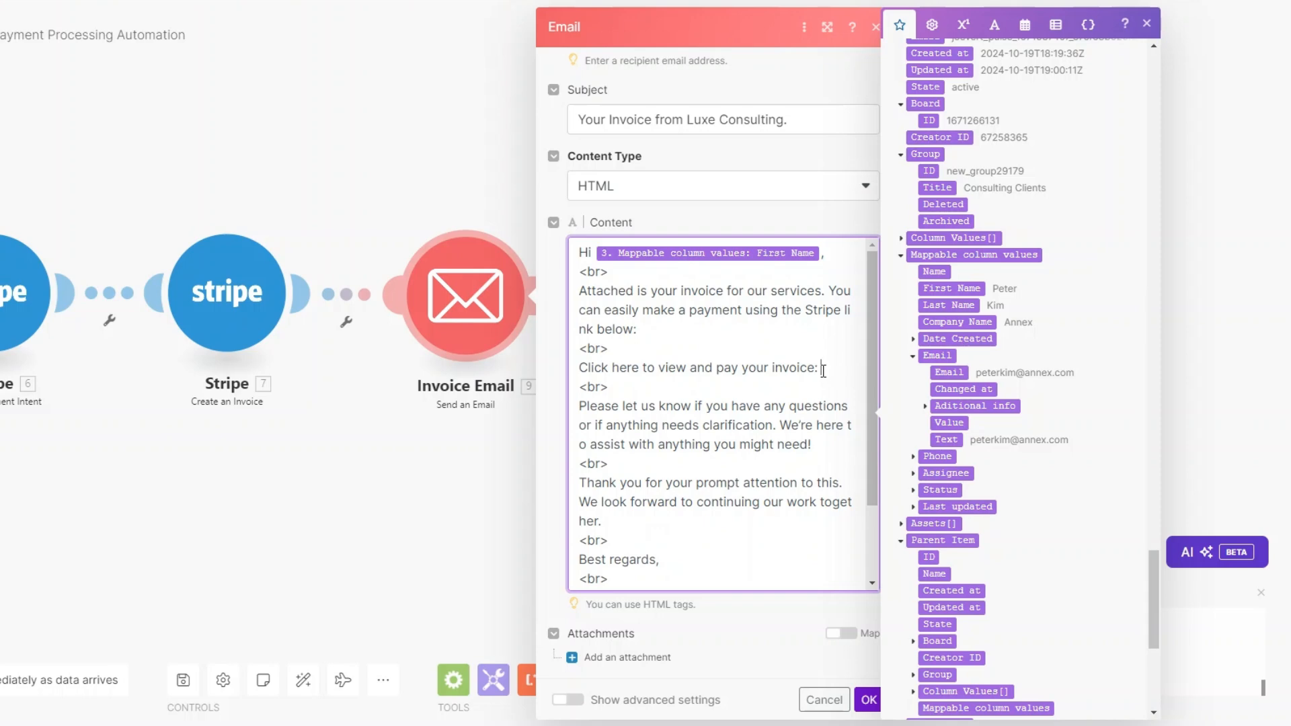
drag(1154, 597, 1145, 93)
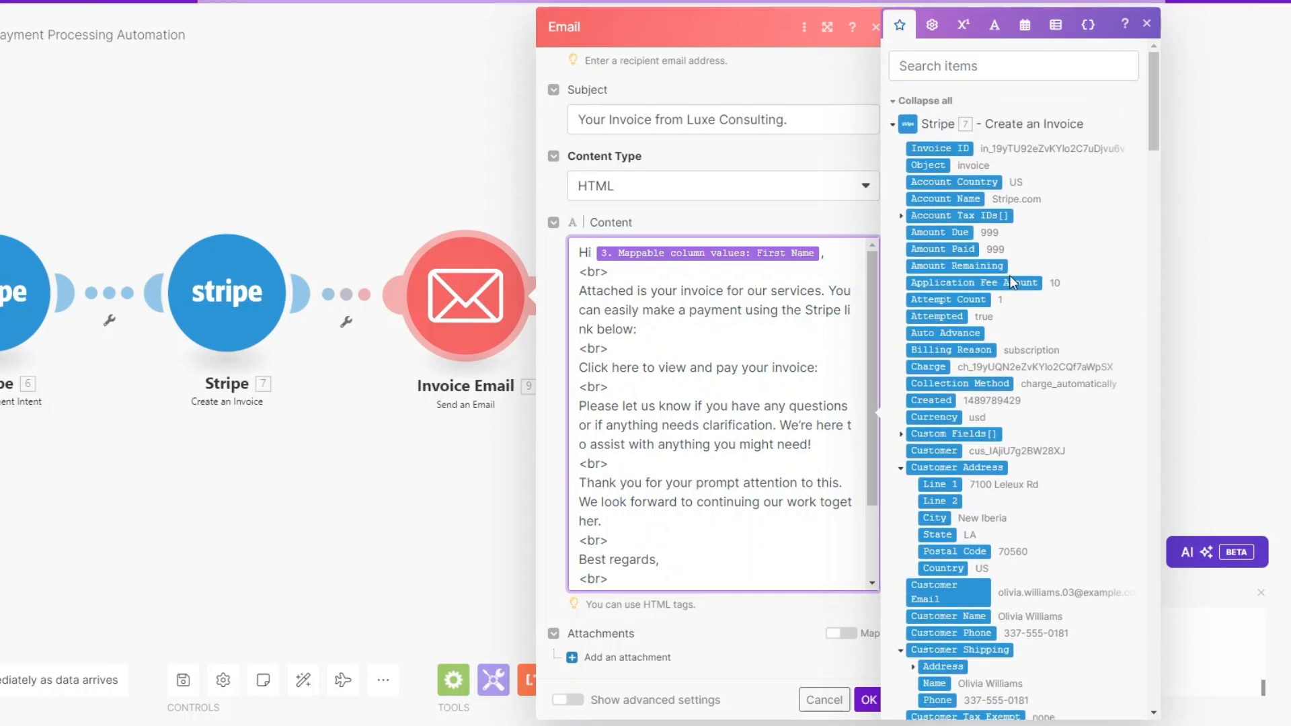
scroll(1011, 261, down, 6)
click(931, 516)
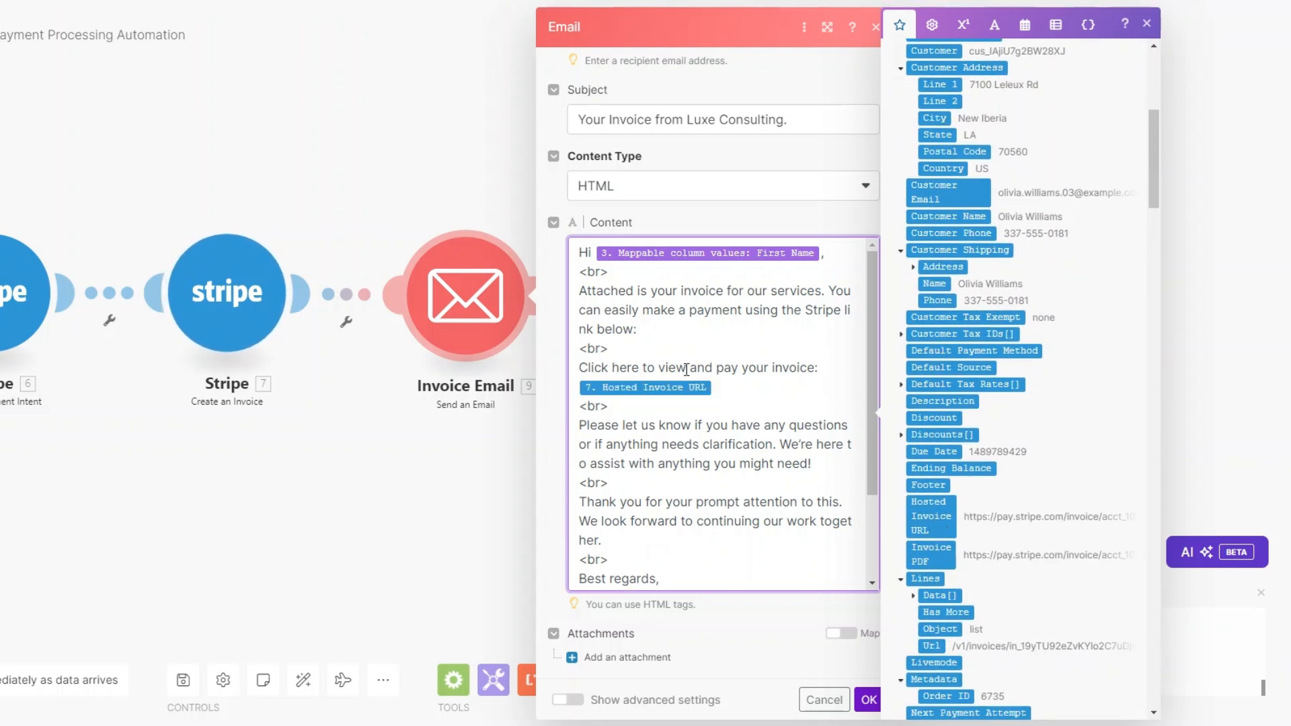
scroll(798, 484, down, 2)
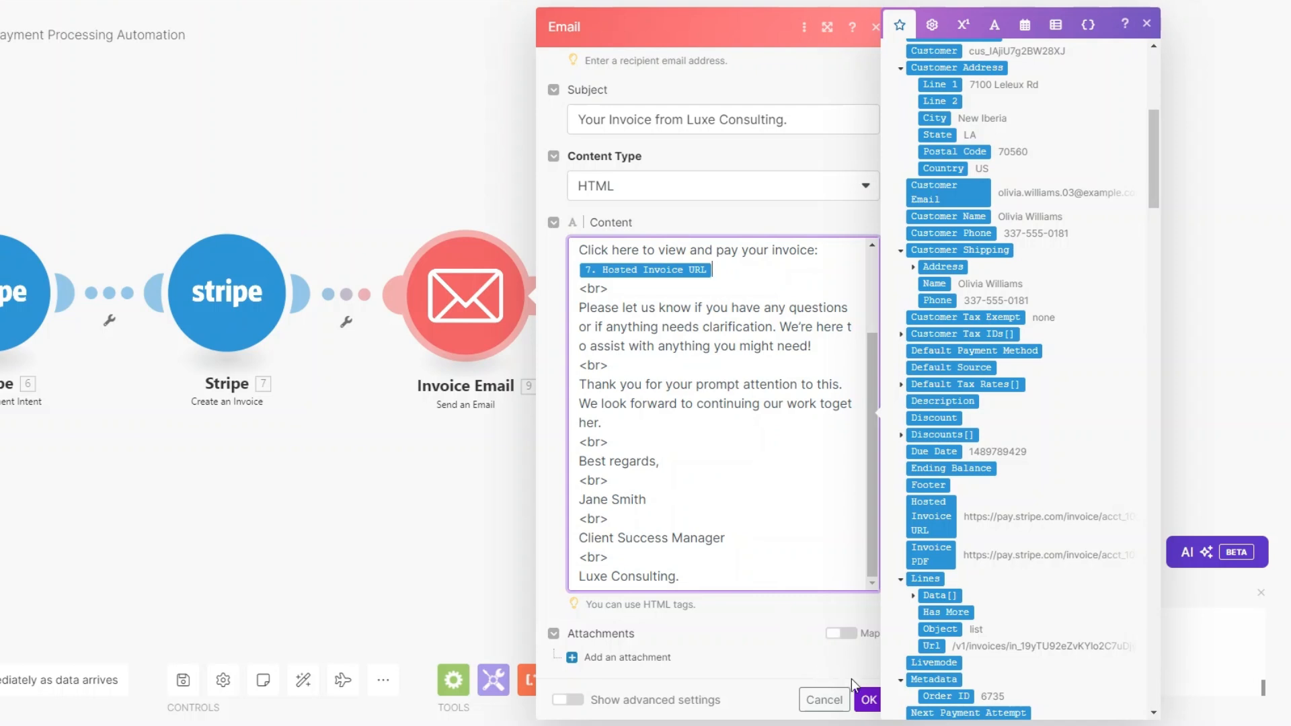
click(869, 699)
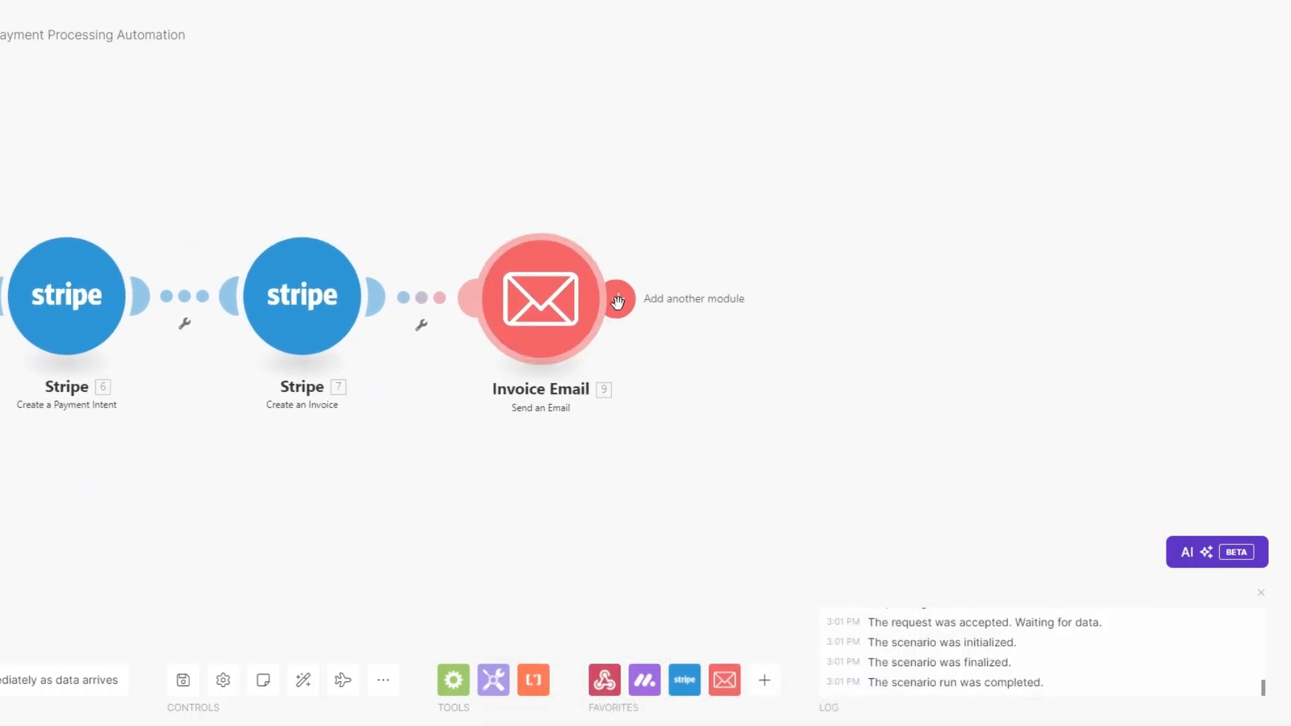
Step: Add a Stripe Search Invoices step after Invoice Email
click(615, 298)
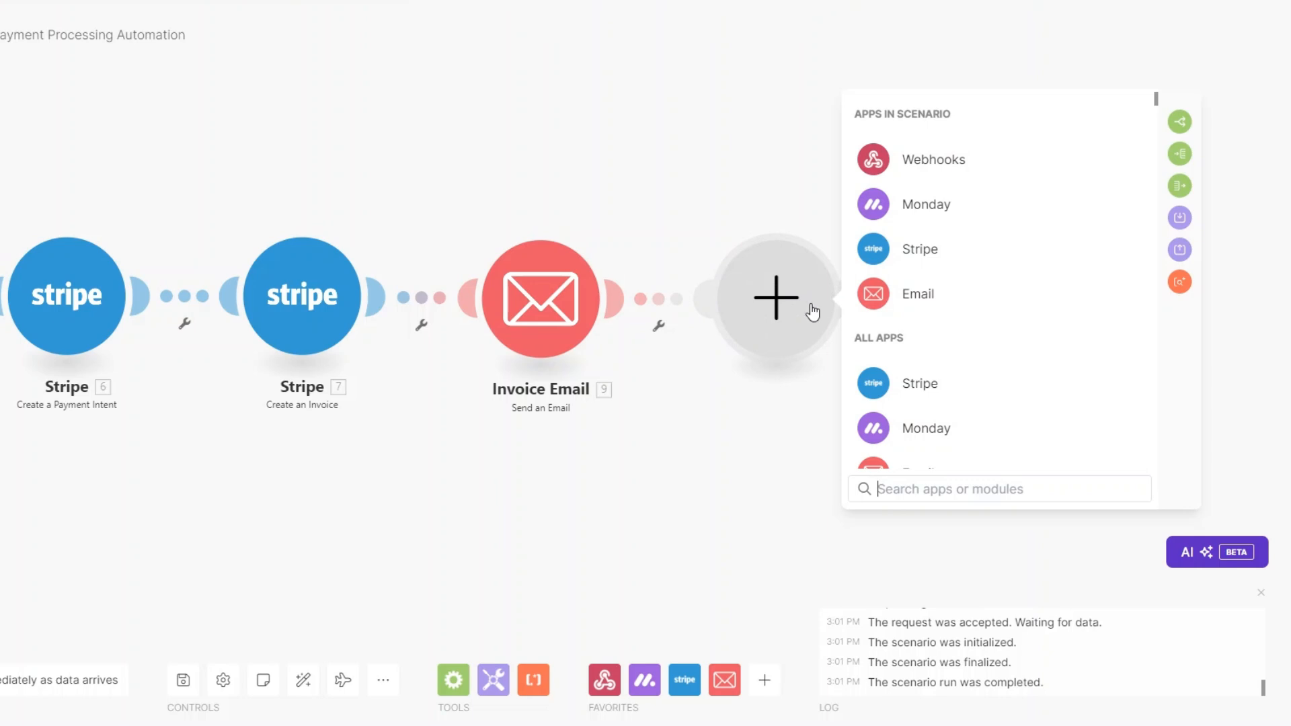
click(941, 250)
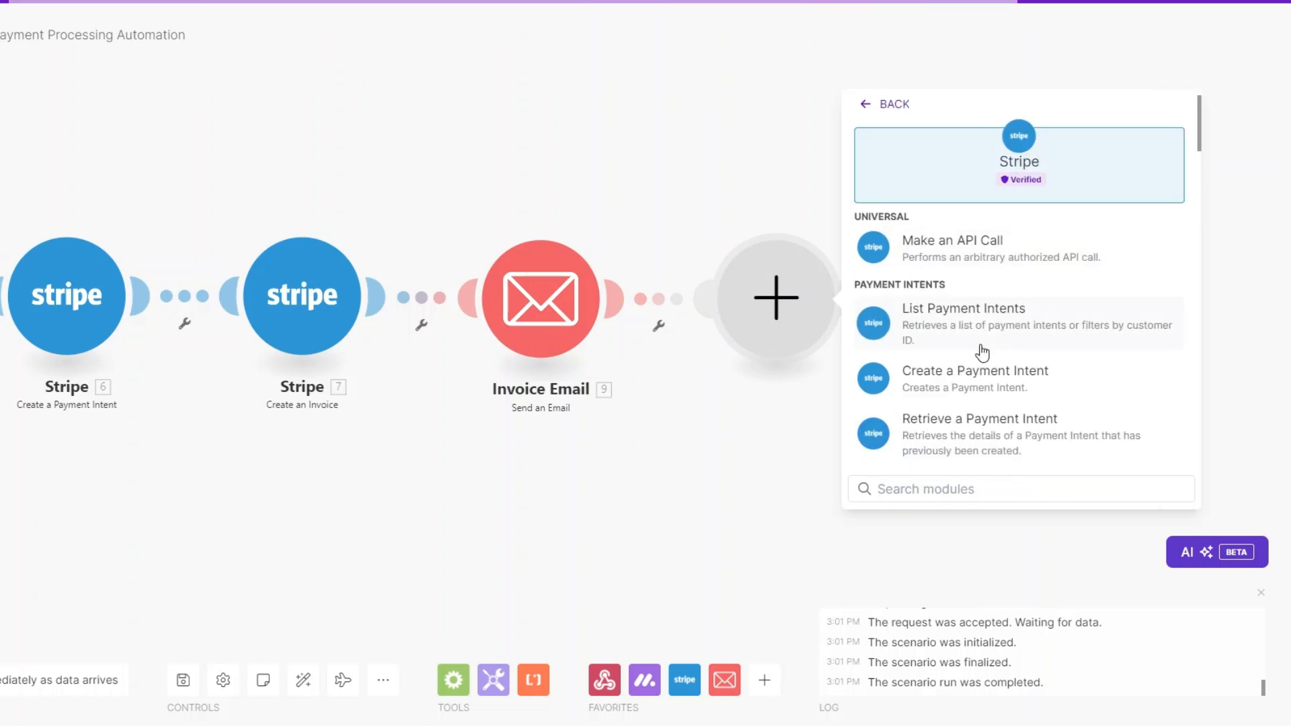
scroll(973, 405, down, 4)
text(invoi)
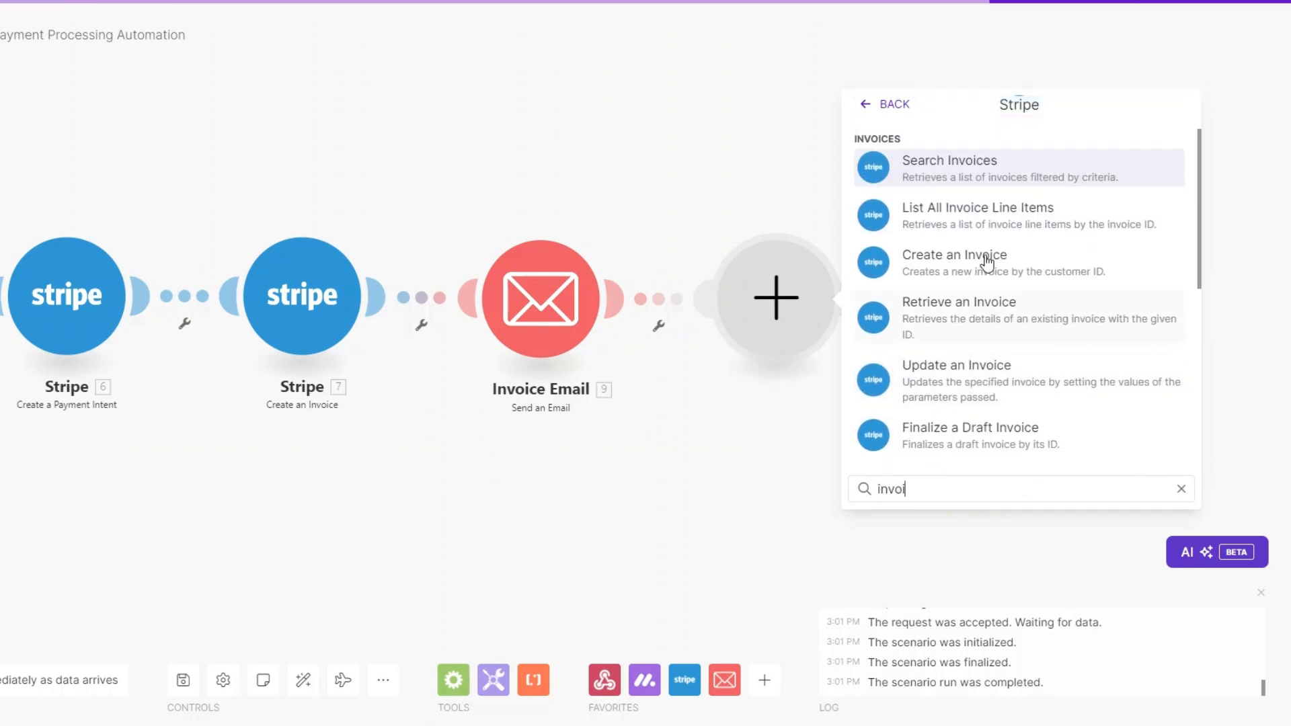
click(960, 152)
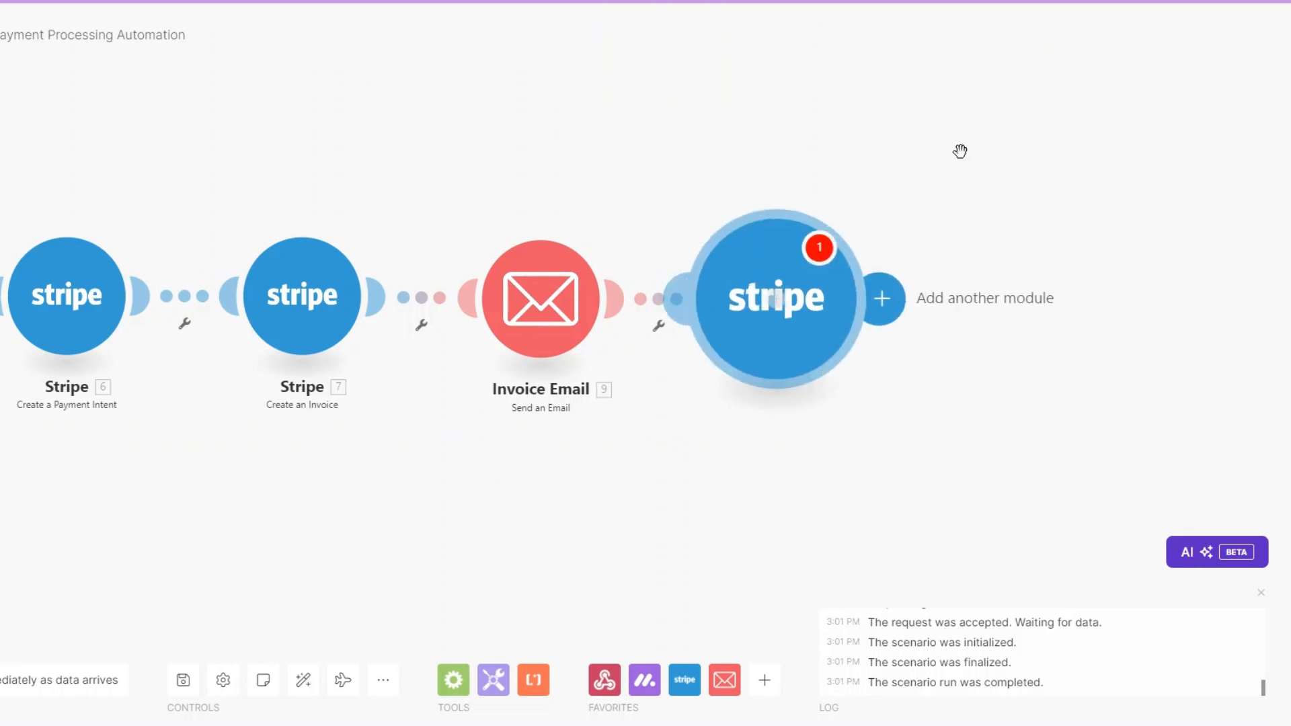
Step: Filter the search to the new customer's ID, status Open, Charge Automatically, limit 1, and save
click(726, 190)
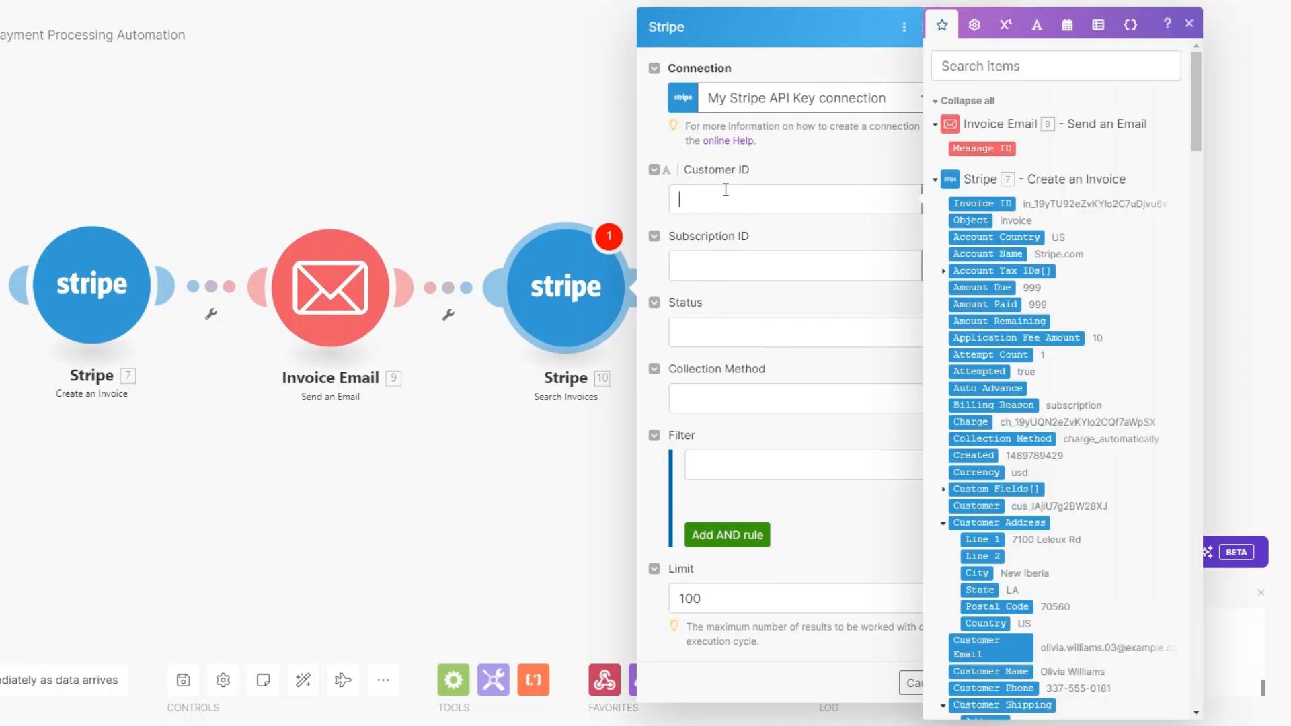
scroll(1007, 288, down, 10)
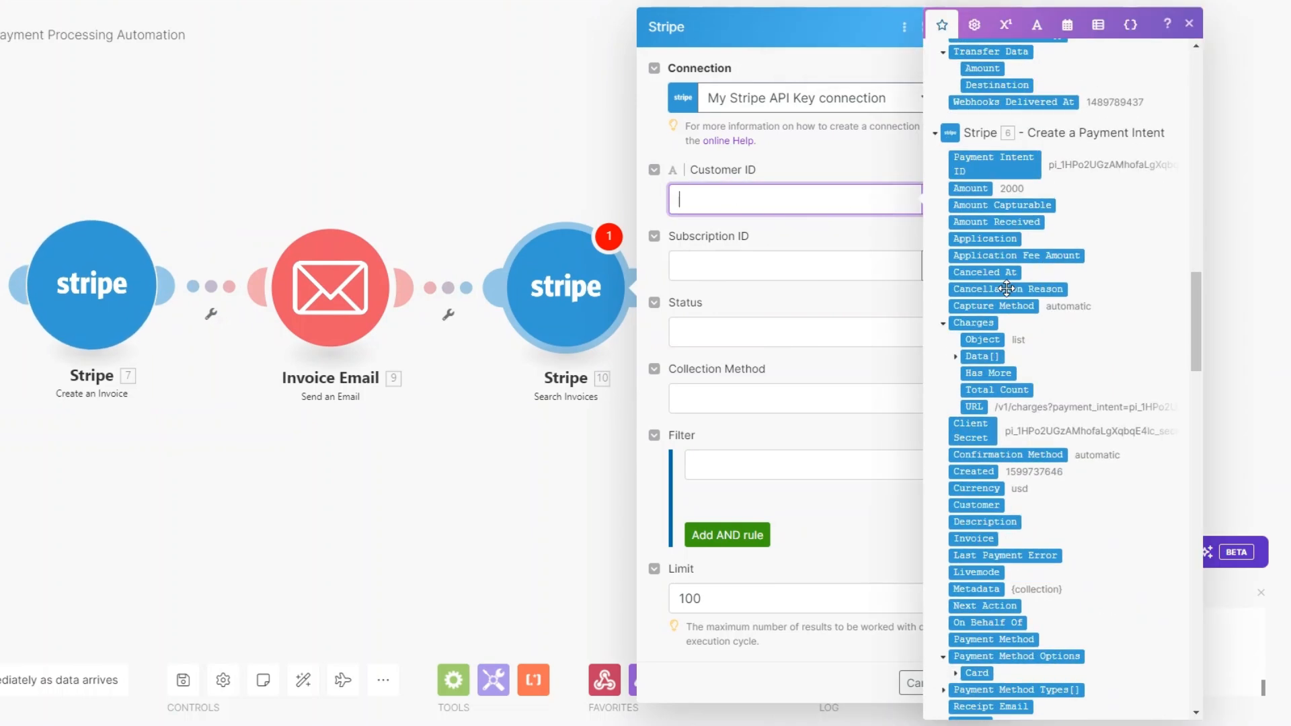
scroll(1006, 288, down, 10)
click(990, 230)
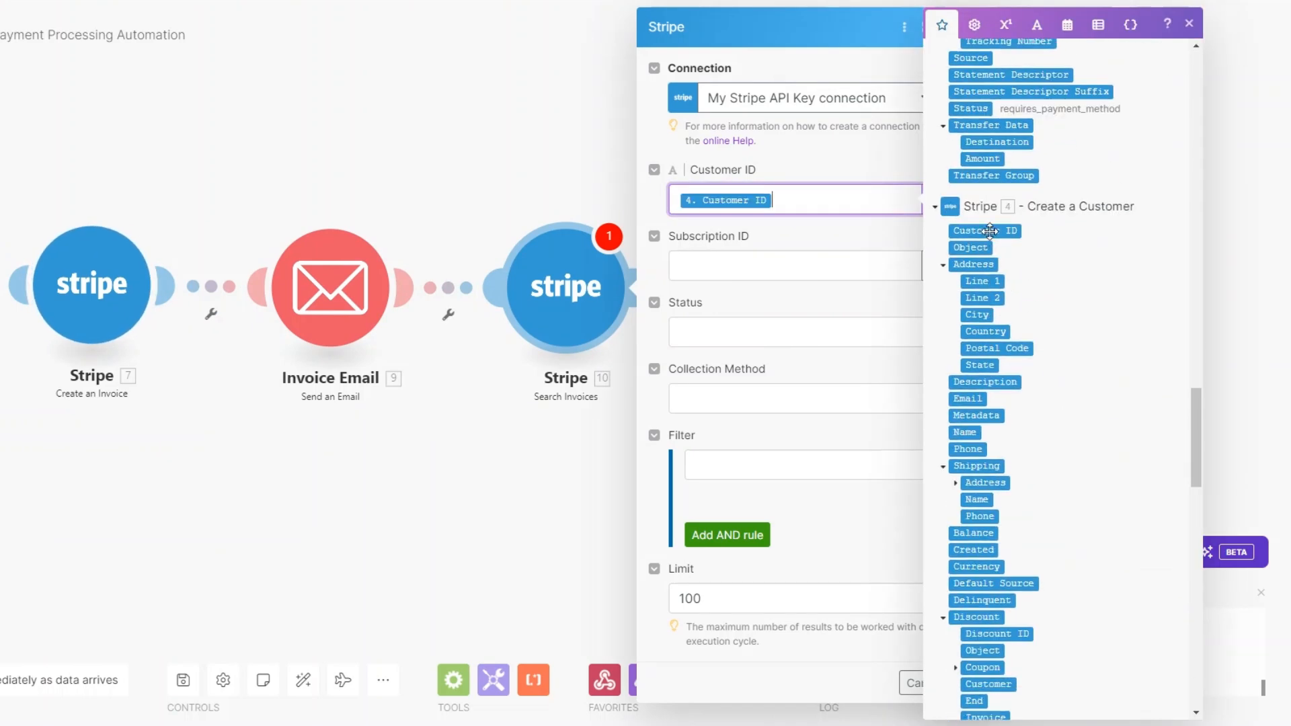
click(780, 322)
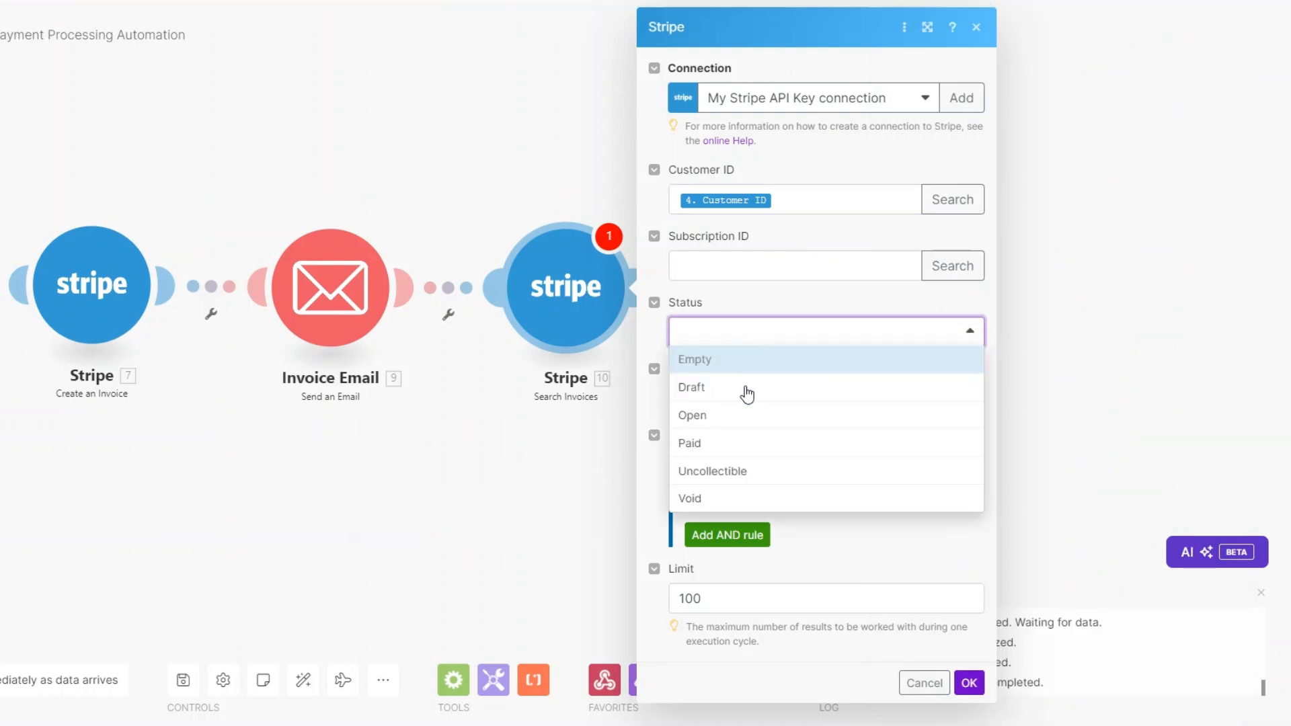
click(726, 427)
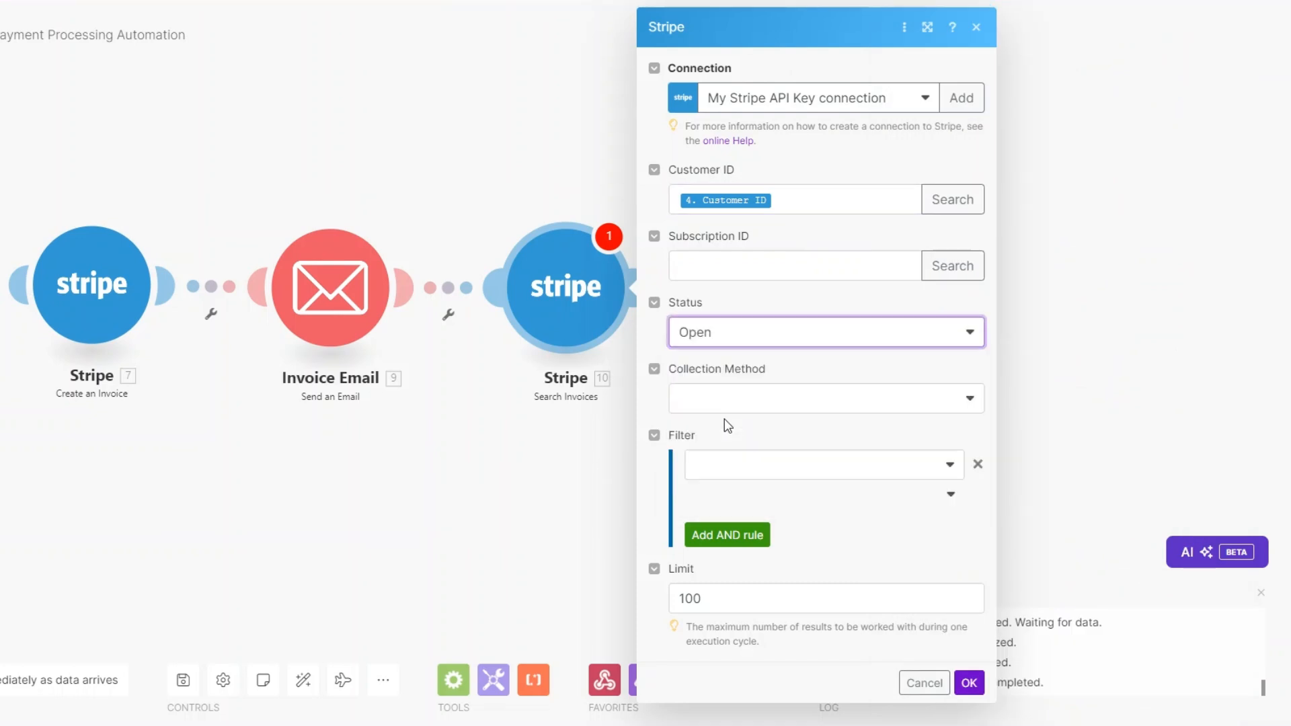
click(726, 410)
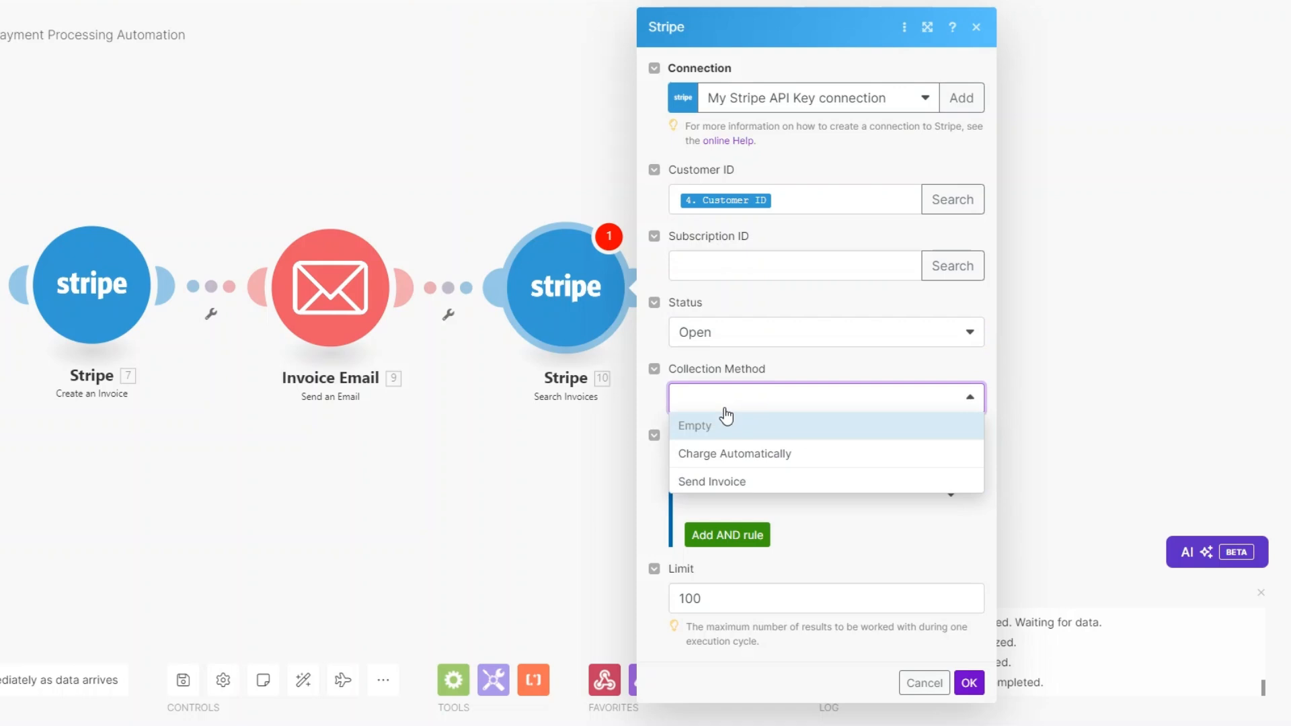
click(727, 453)
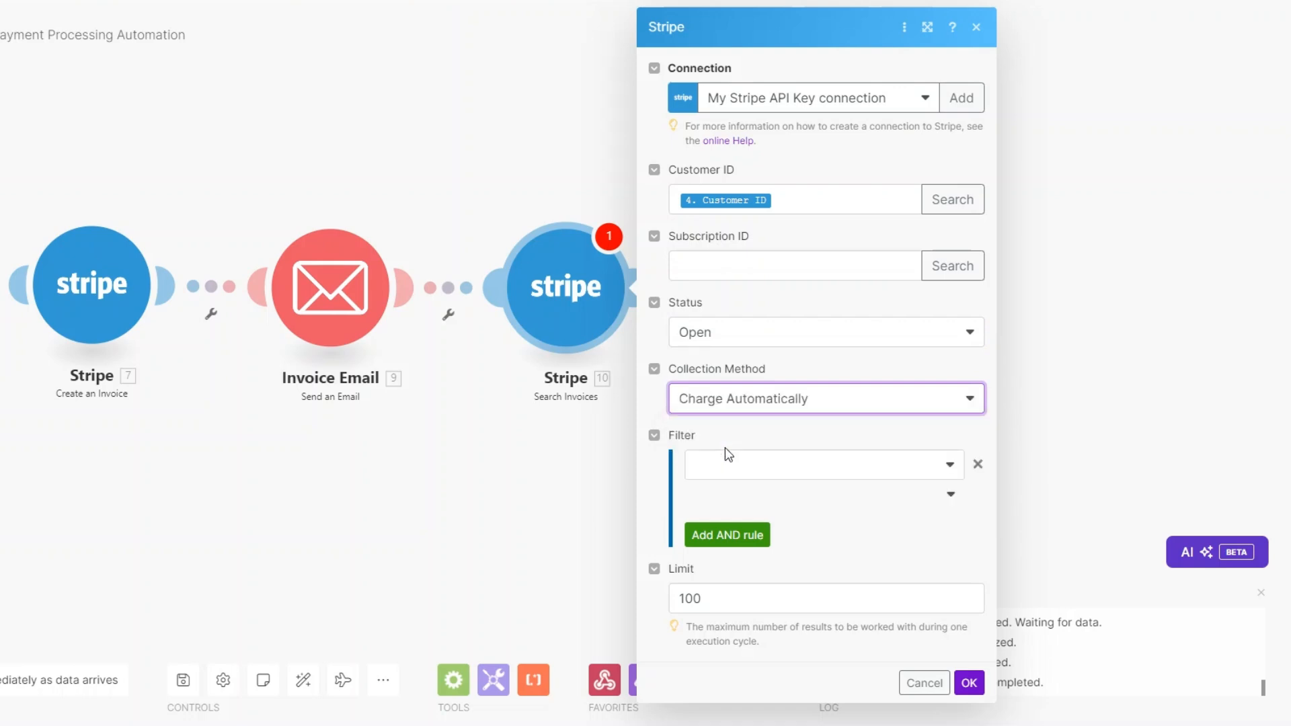
click(707, 592)
key(BackSpace)
key(BackSpace)
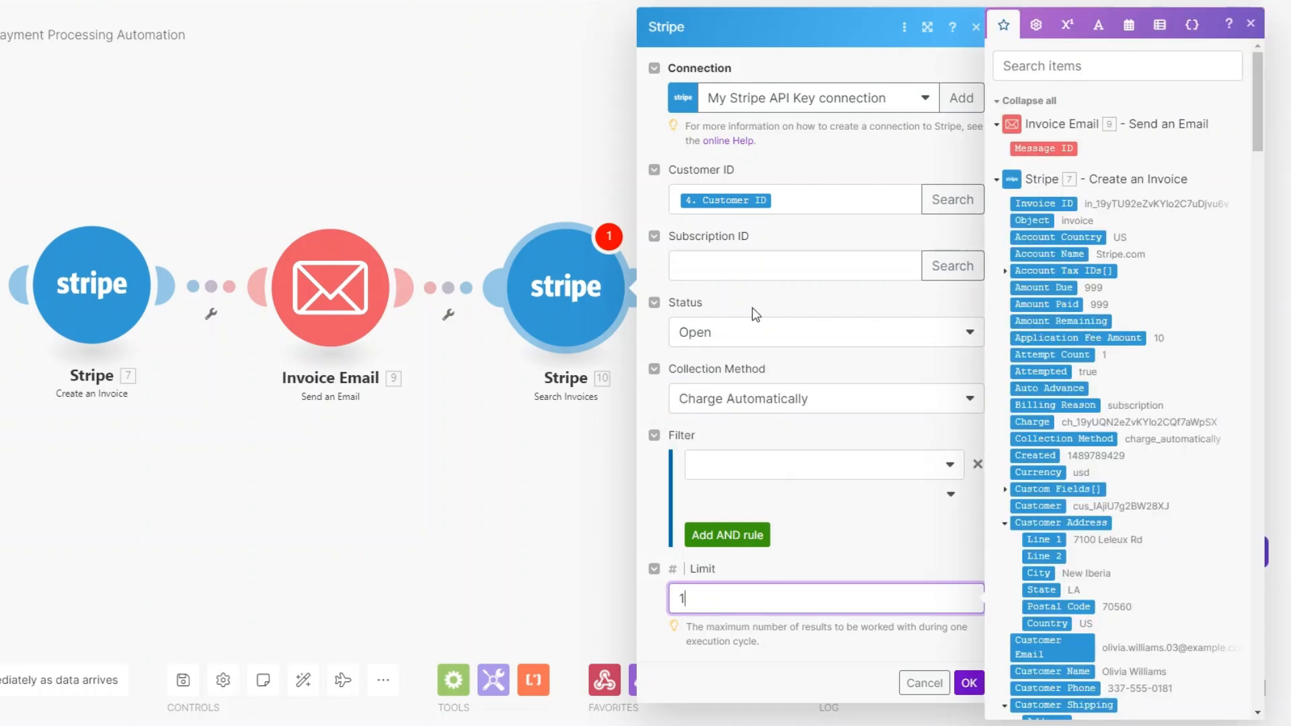
click(969, 682)
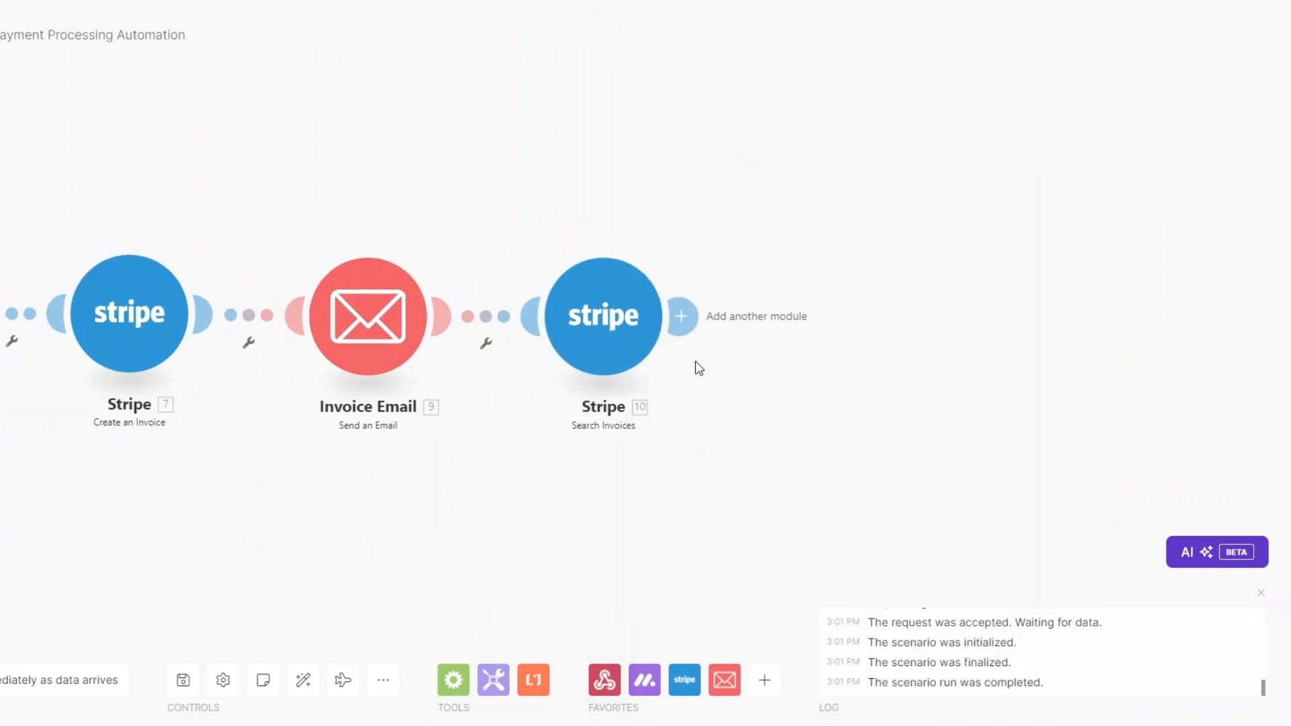
Step: Add an Email 'Send an Email' step after the invoice search and rename it Payment Reminder
click(682, 314)
click(995, 309)
scroll(1020, 366, down, 3)
click(1018, 376)
click(835, 454)
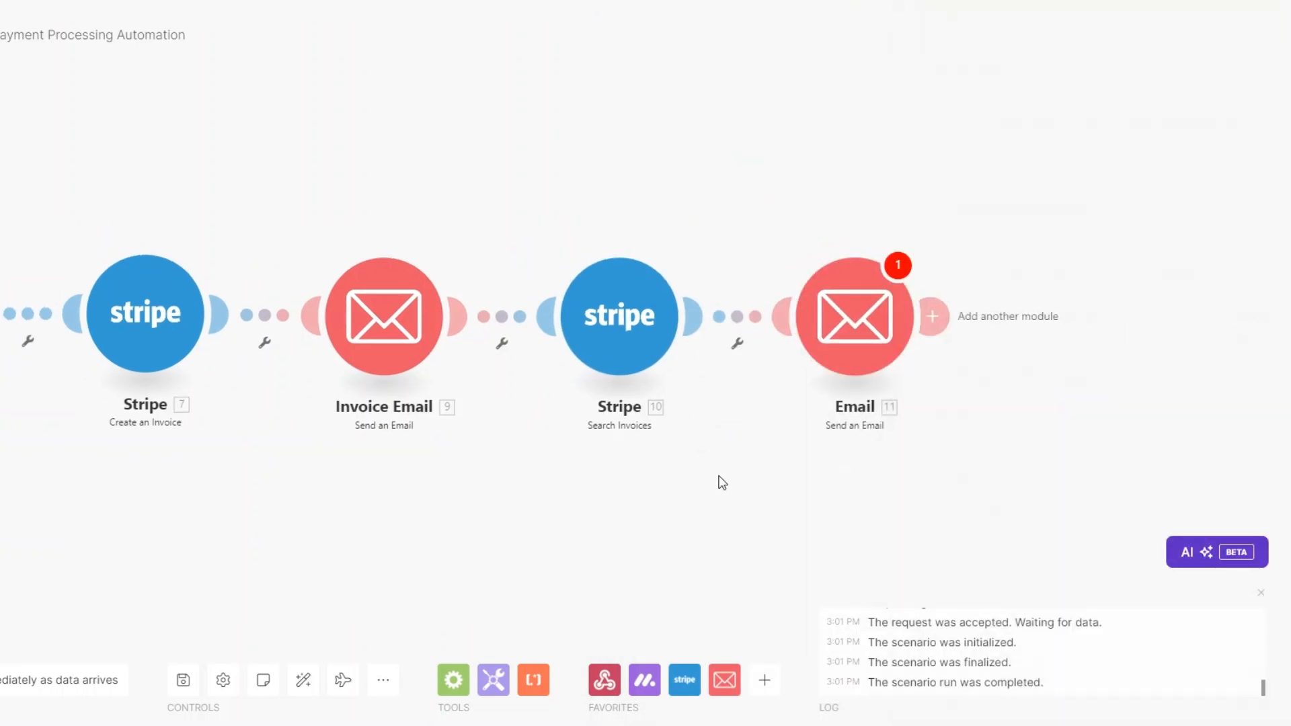
right_click(778, 321)
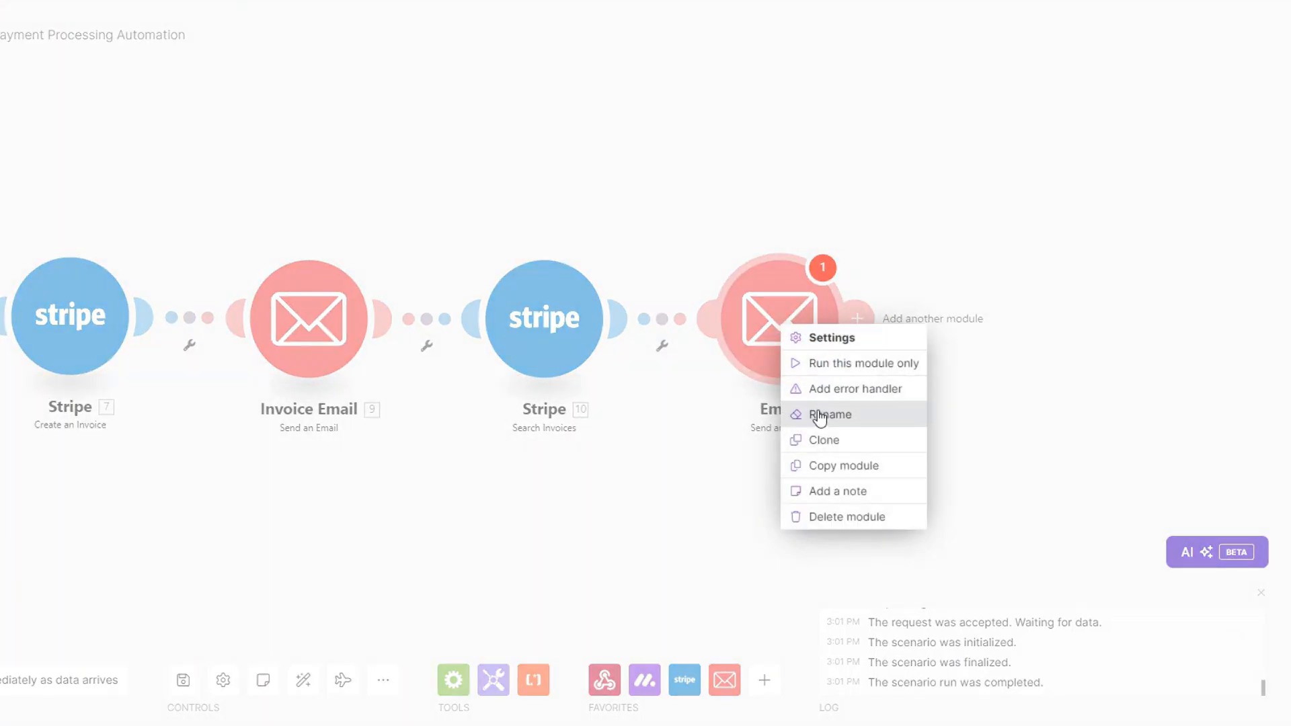
click(820, 417)
text(Pa)
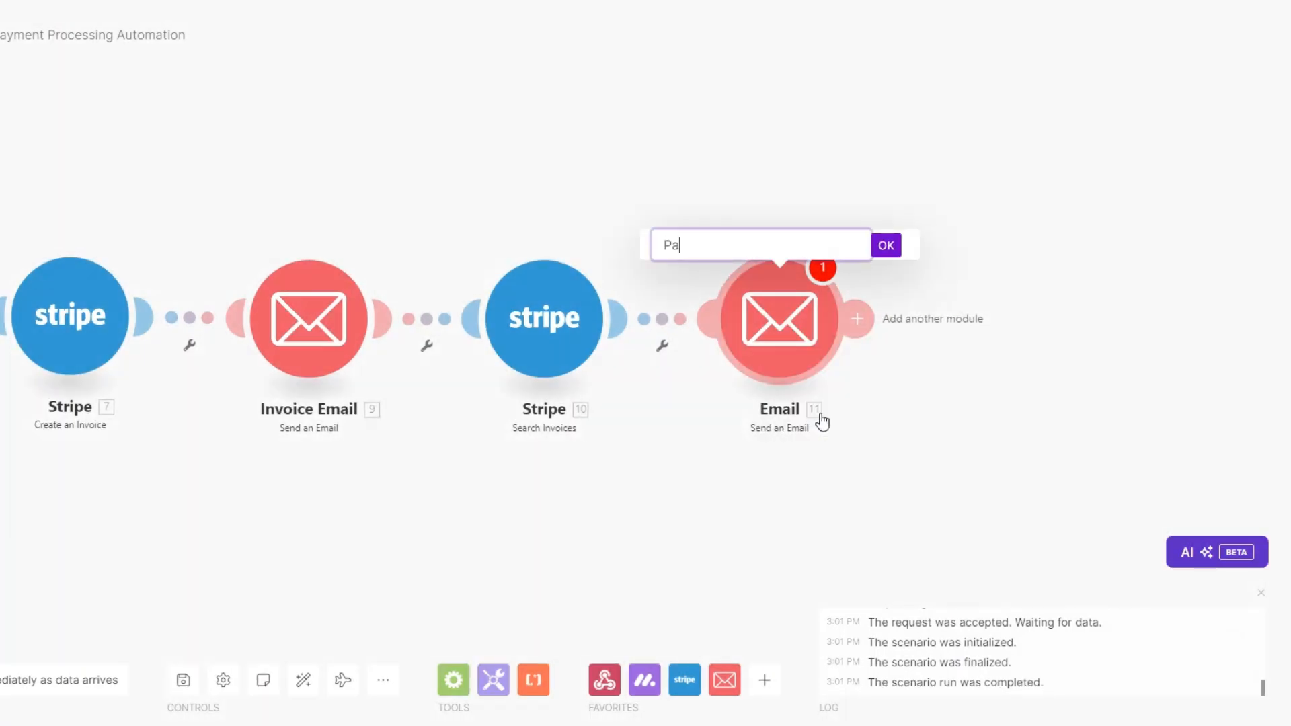
text(yment Reminde)
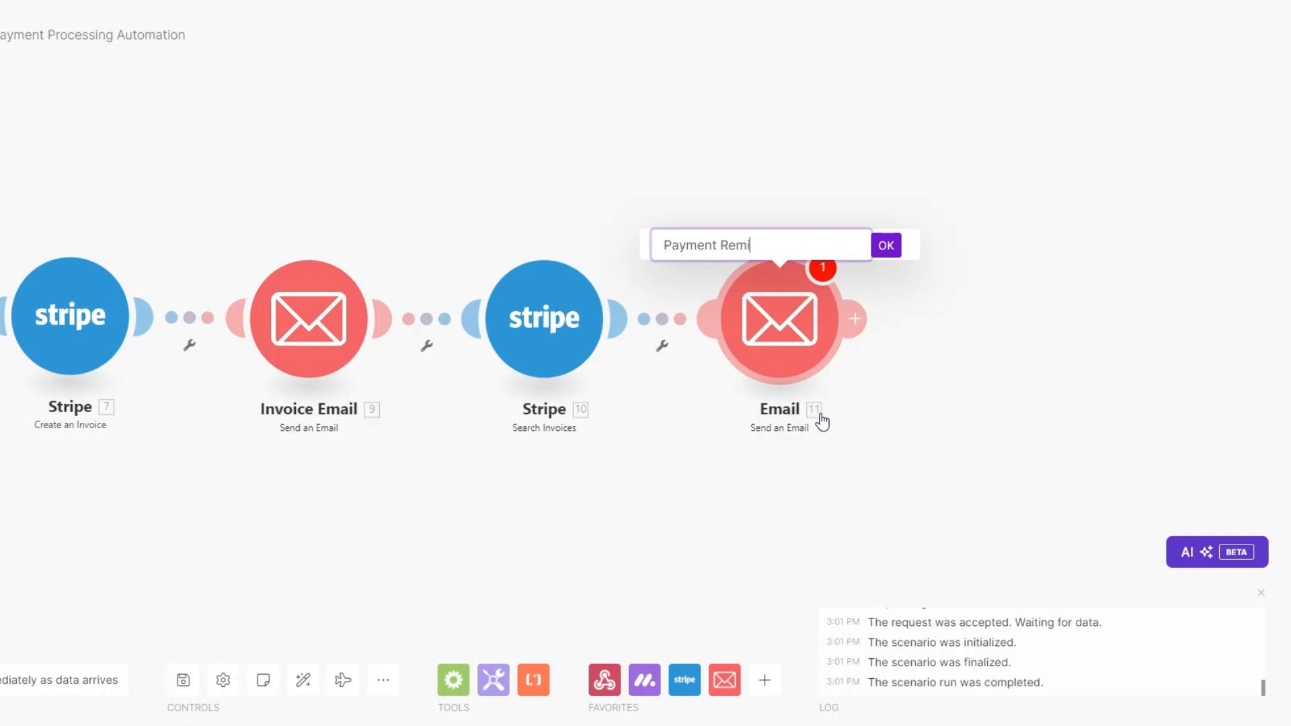
click(887, 245)
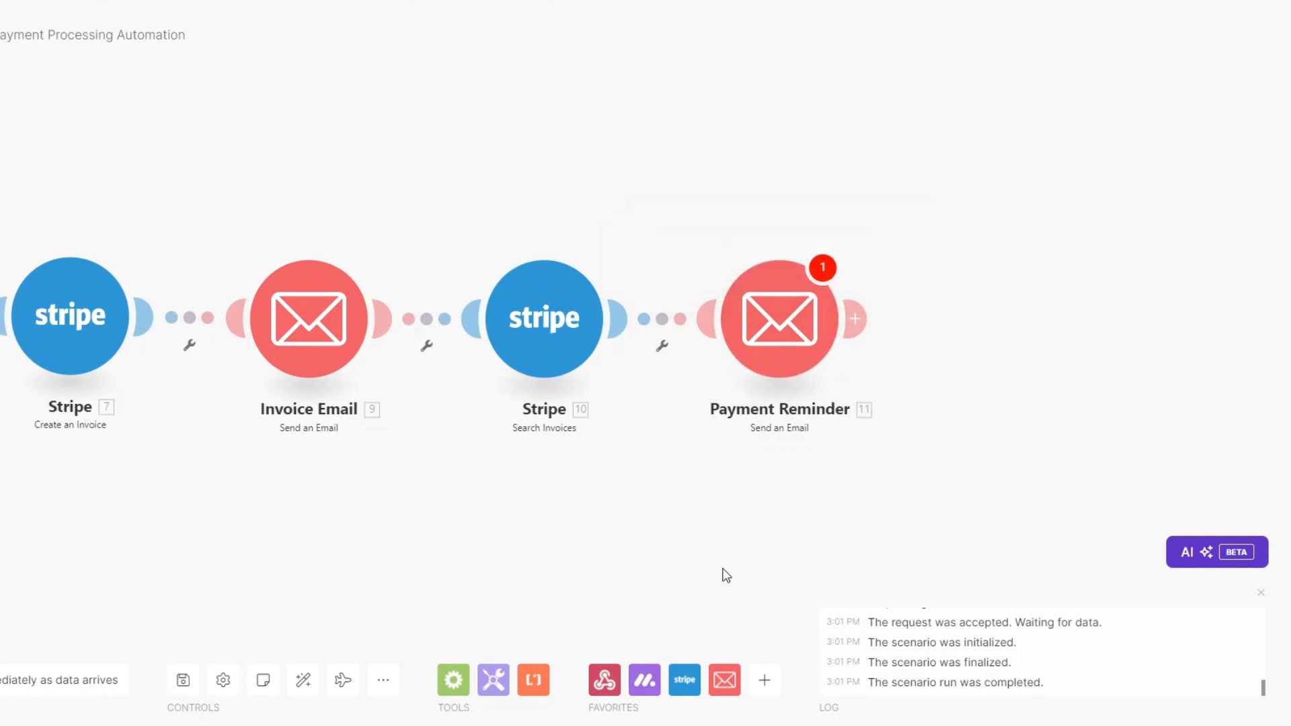
Step: Map the Hosted Invoice URL after 'Stripe Invoice:' in the Payment Reminder body and save
click(752, 328)
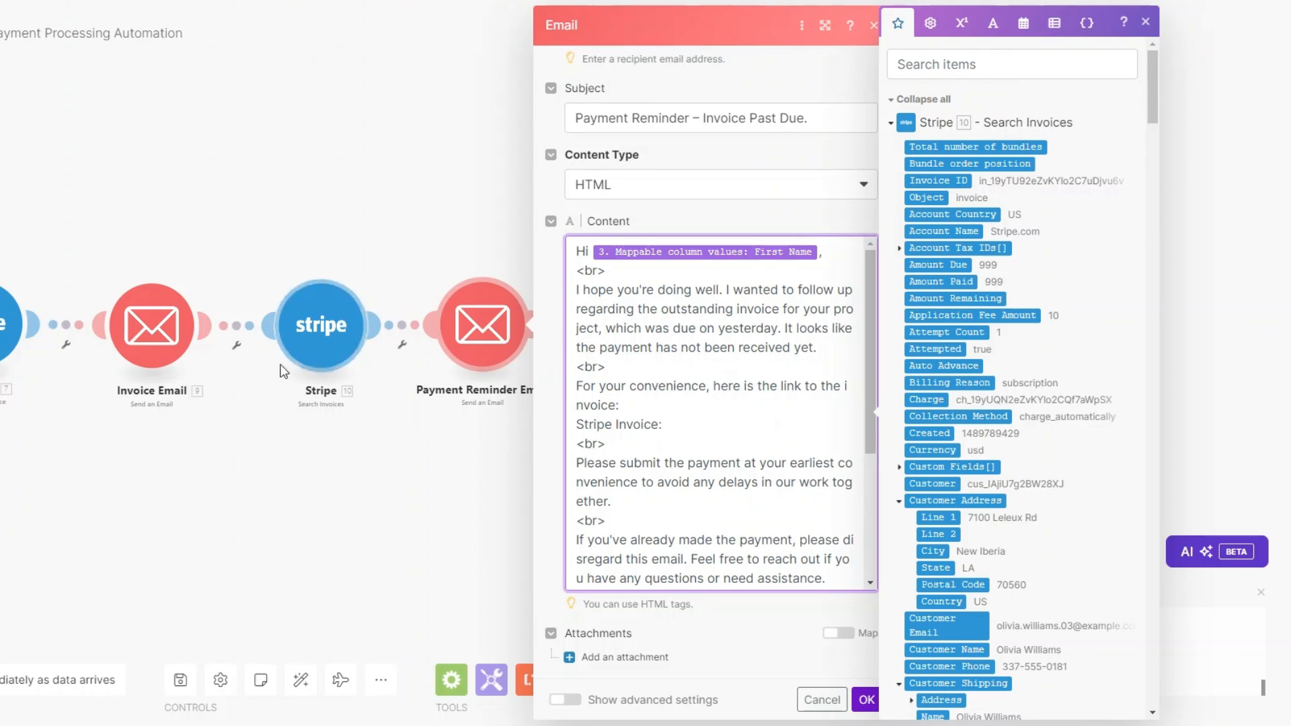
scroll(1039, 293, down, 6)
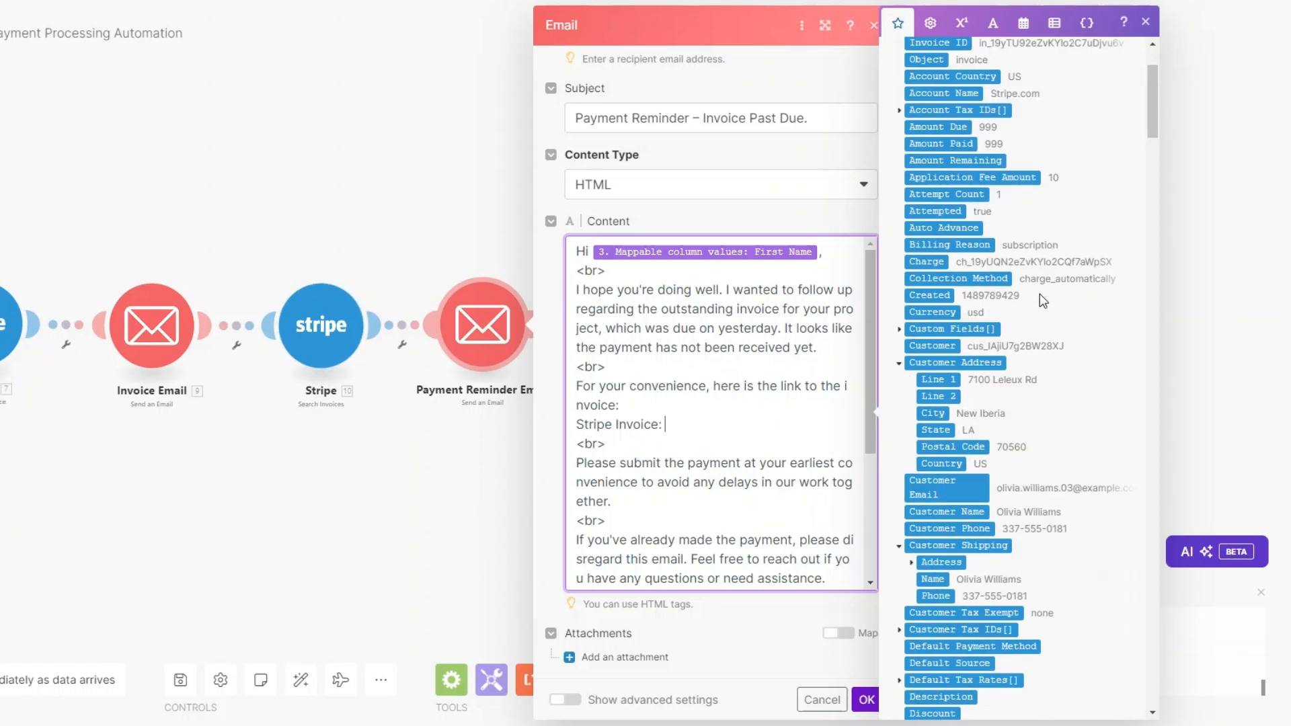
click(928, 535)
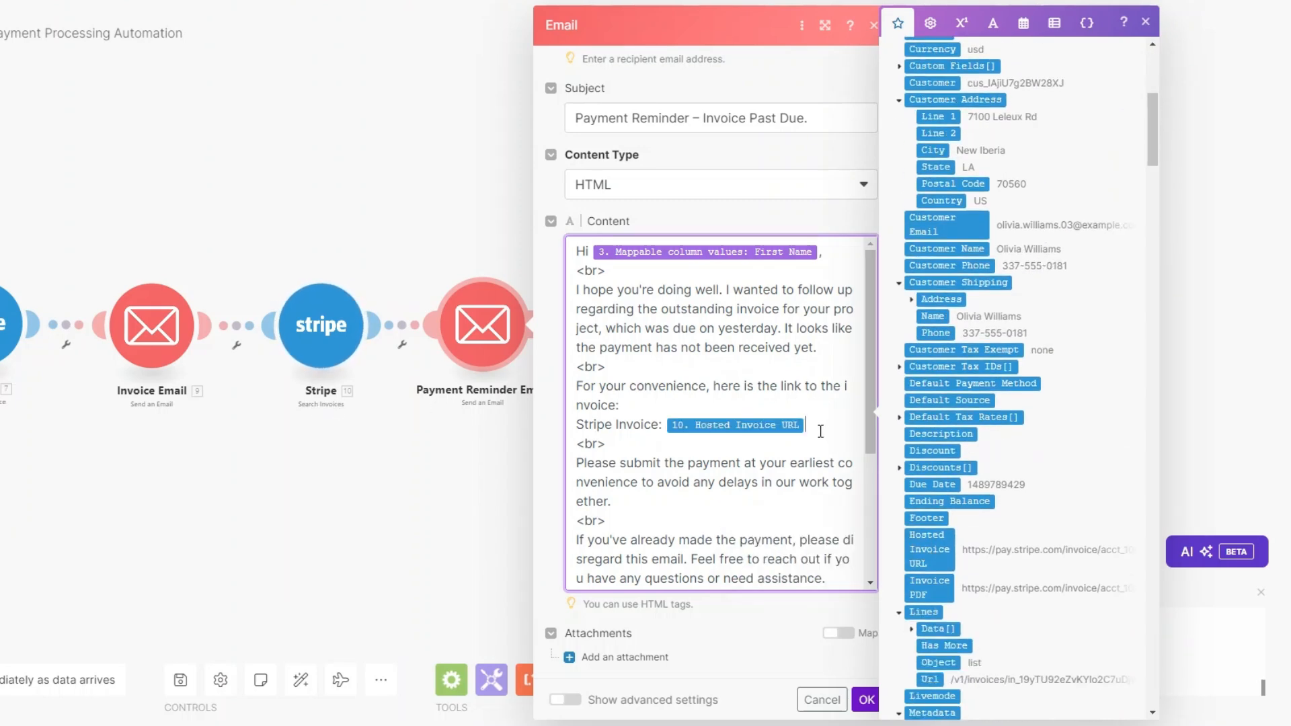
scroll(817, 431, down, 3)
scroll(817, 431, up, 2)
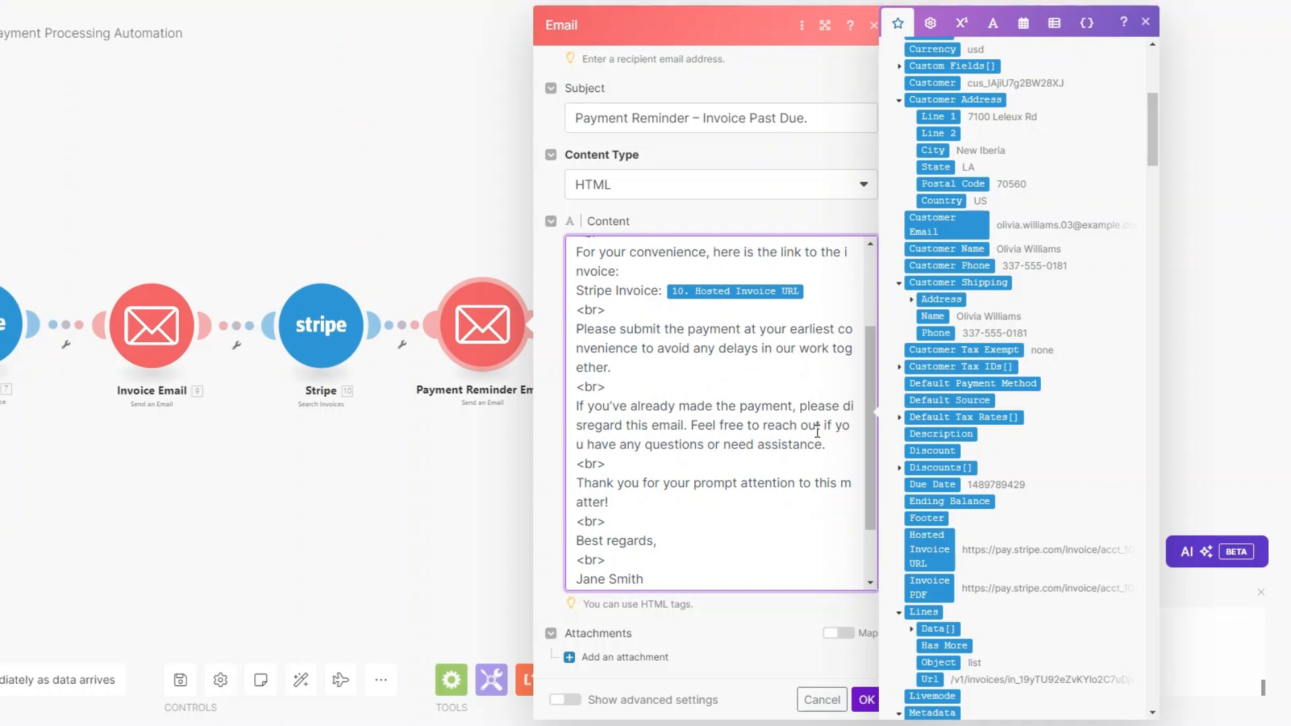
scroll(821, 429, down, 2)
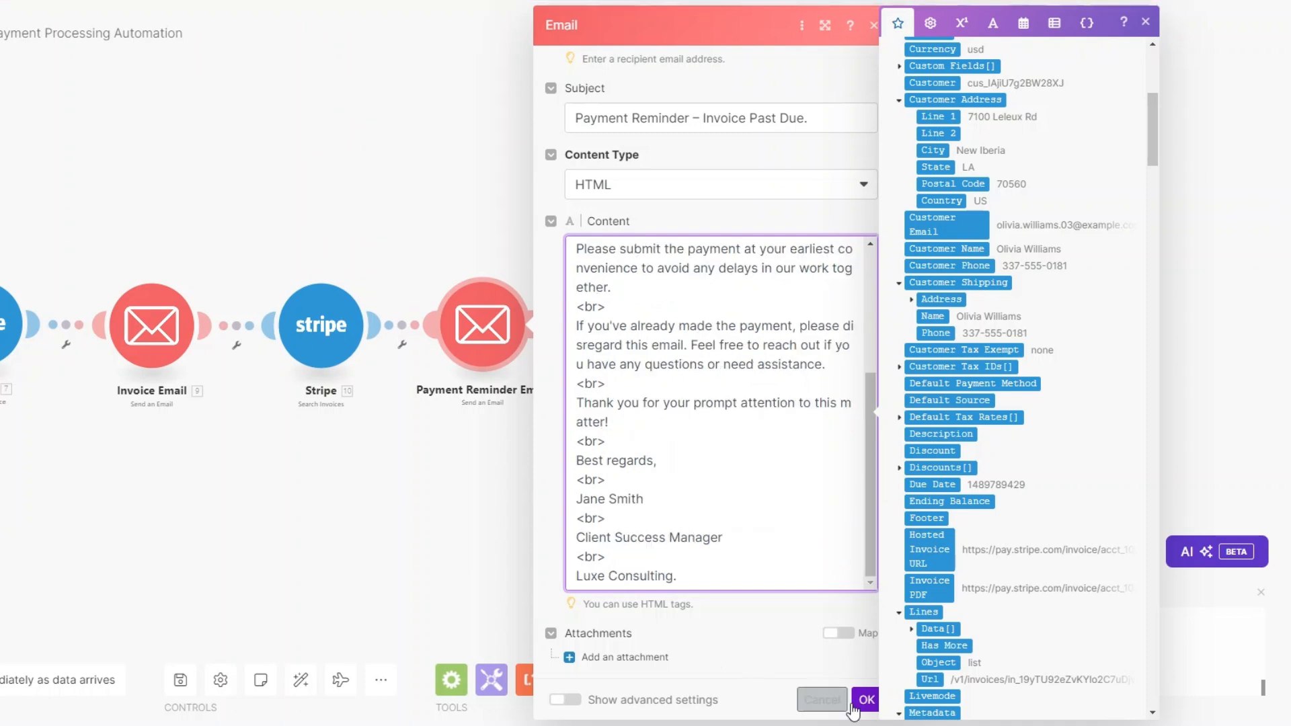
click(866, 699)
Step: Create a filter labelled 'Payment Reminder?' on the route after Invoice Email, requiring Amount Due to exist
click(650, 366)
click(654, 377)
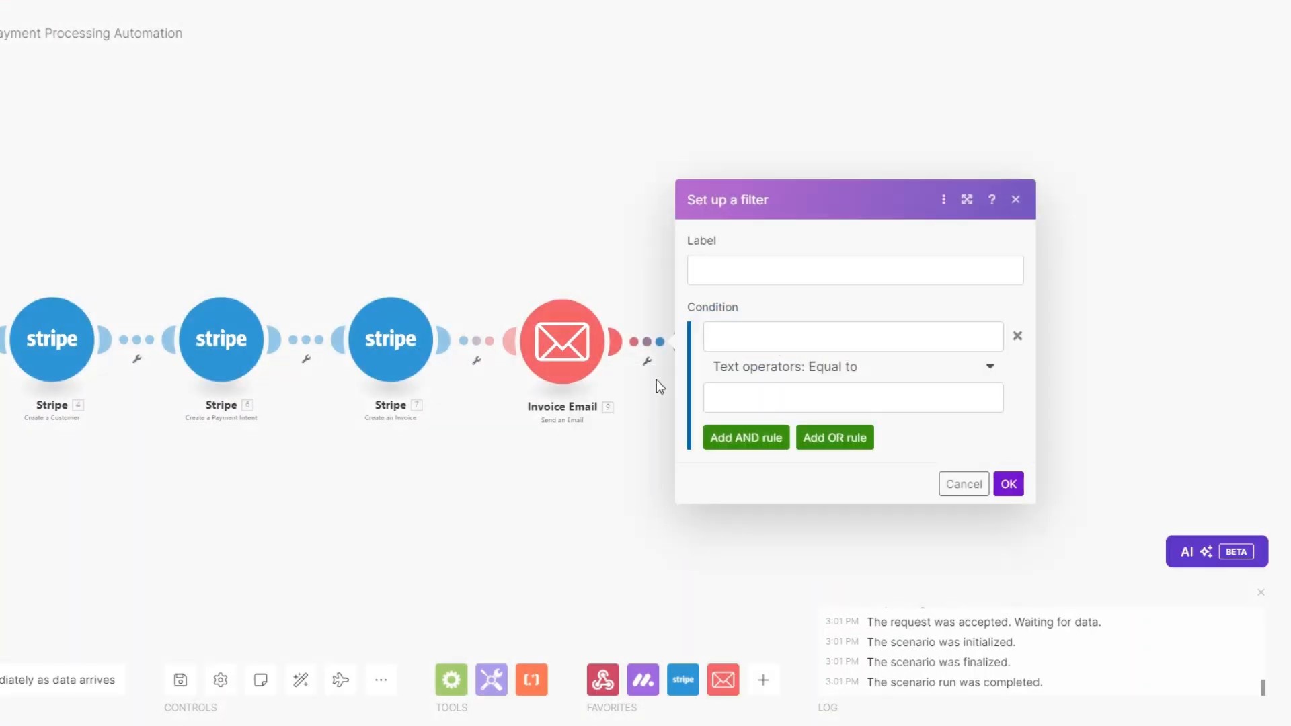
click(732, 273)
text(Payment Reminder?)
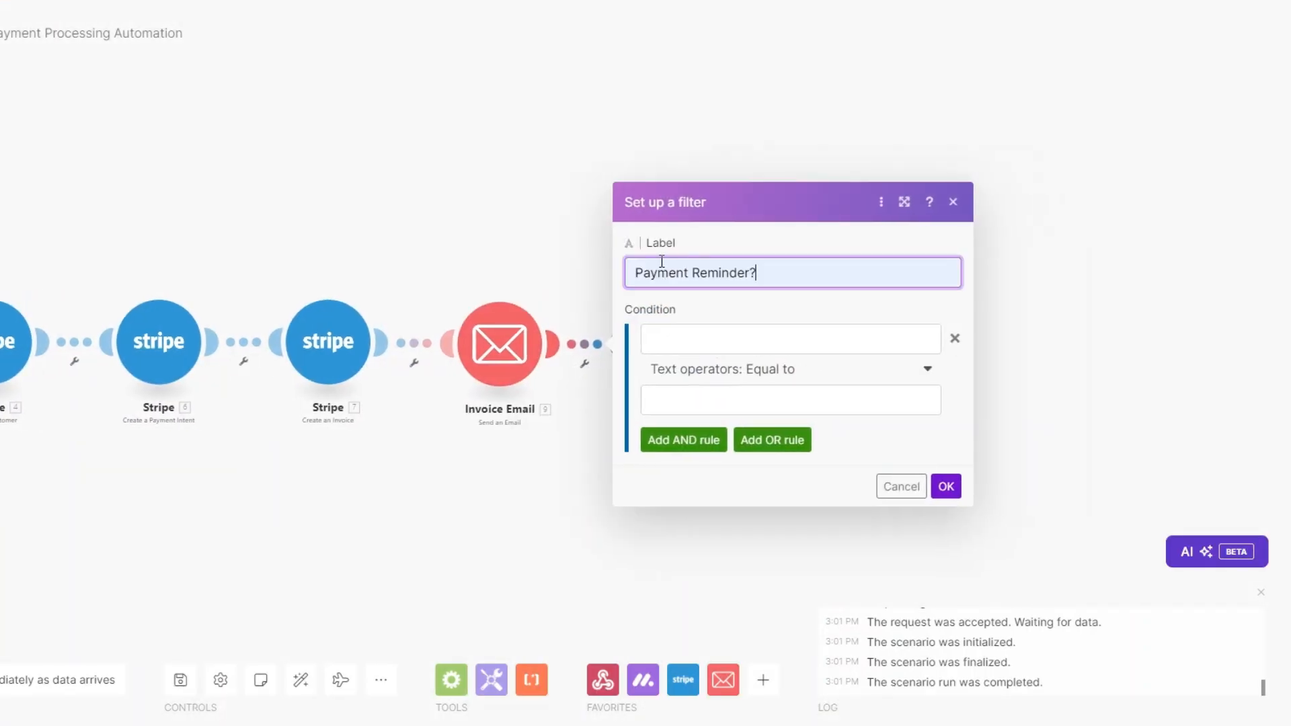
click(712, 337)
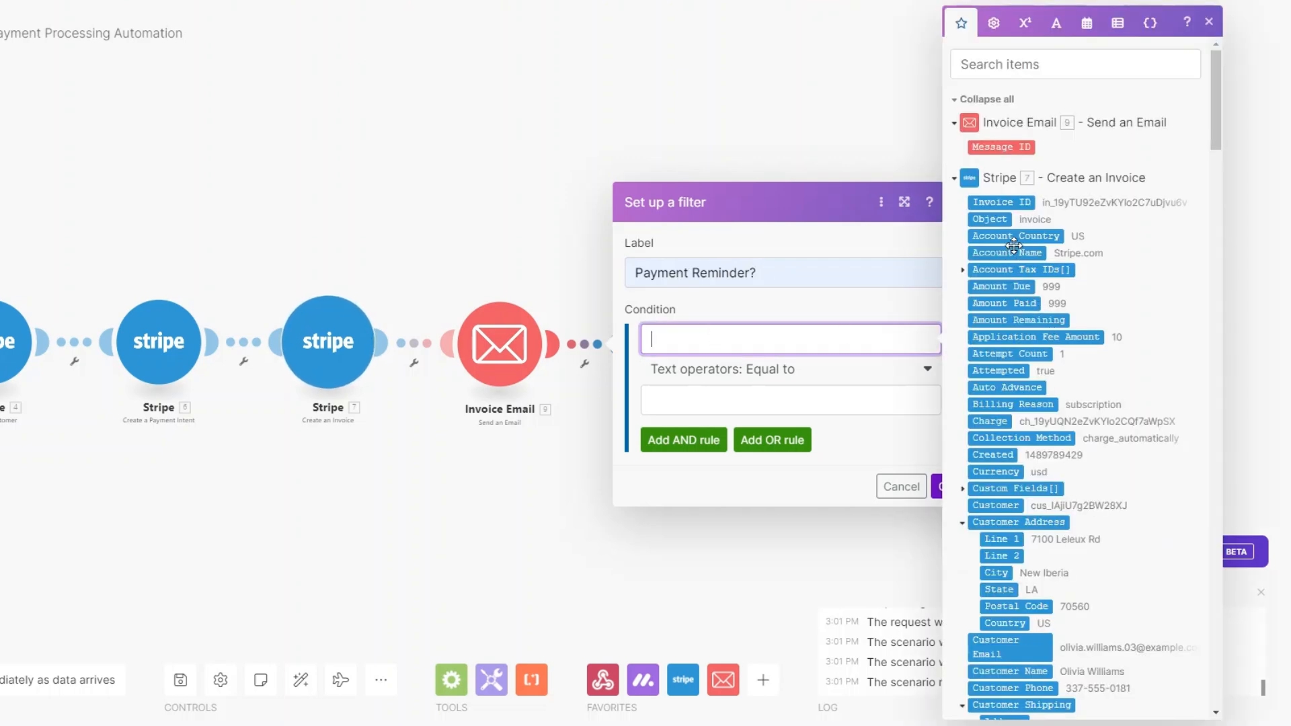
click(1008, 289)
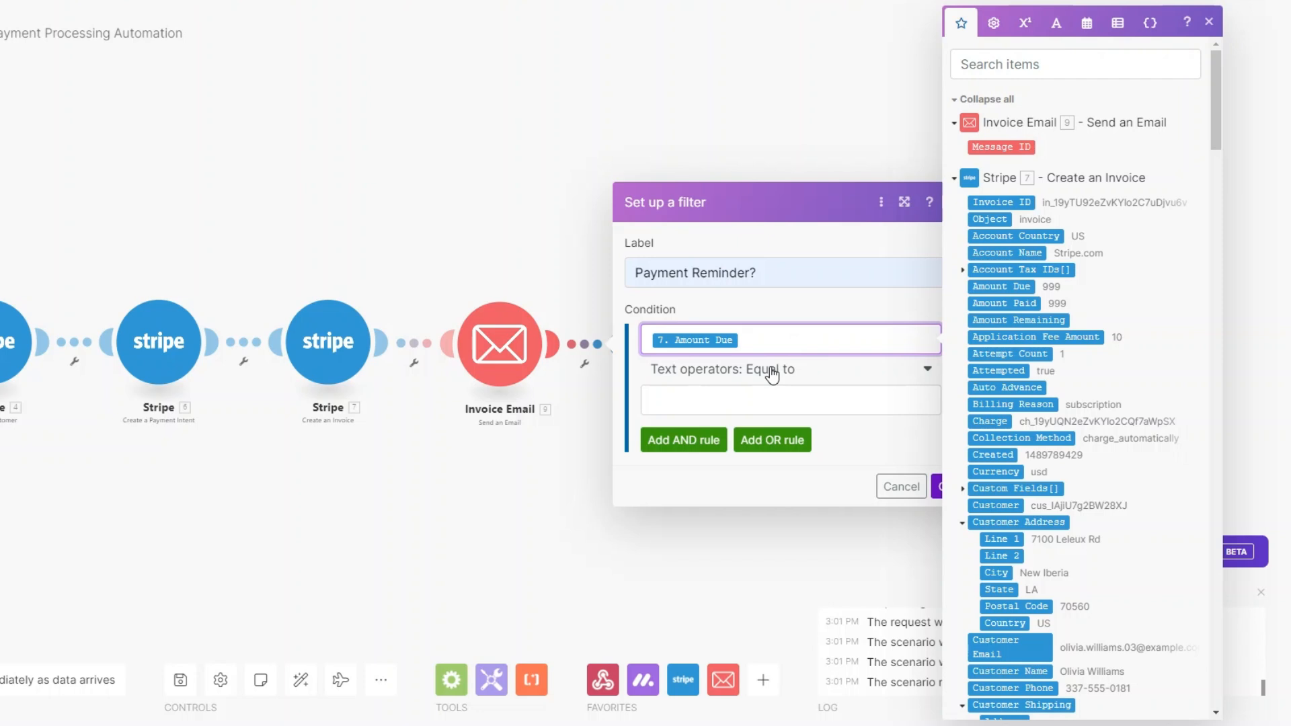
click(772, 373)
click(714, 441)
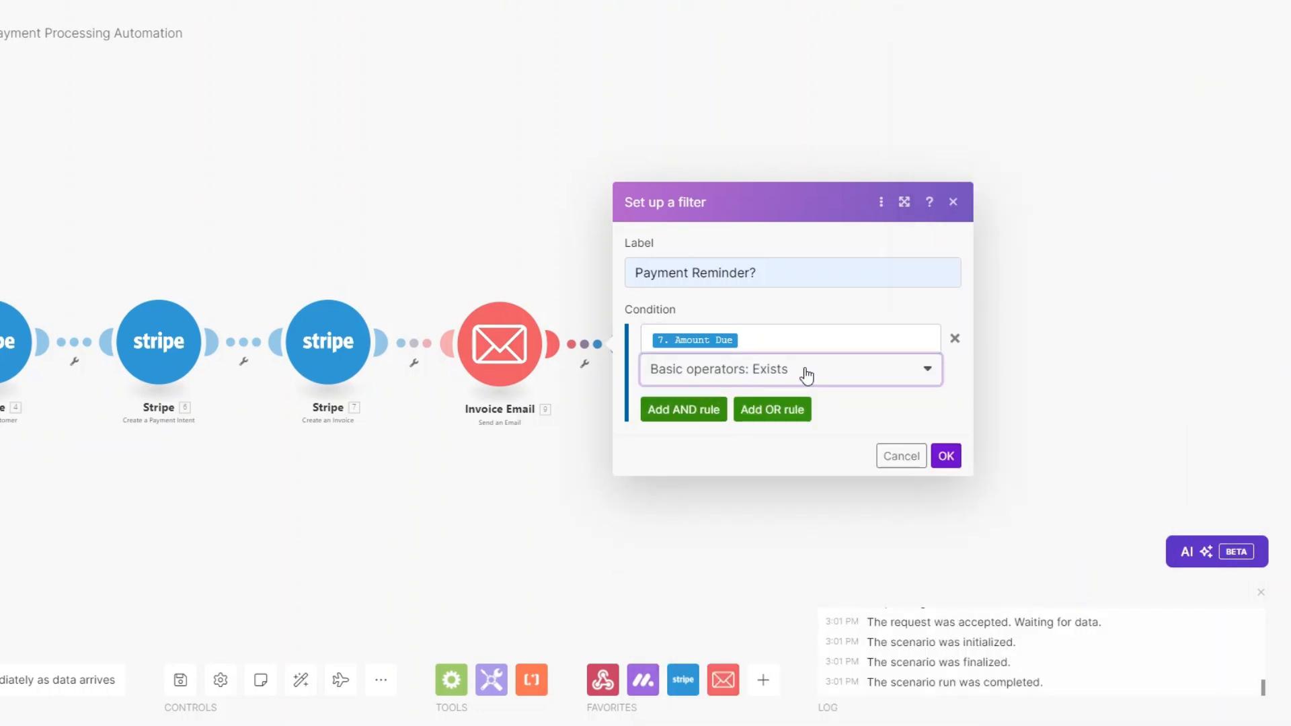
Step: Add an AND condition: Date equal to addDays(Due Date; 1), then save the filter
click(675, 419)
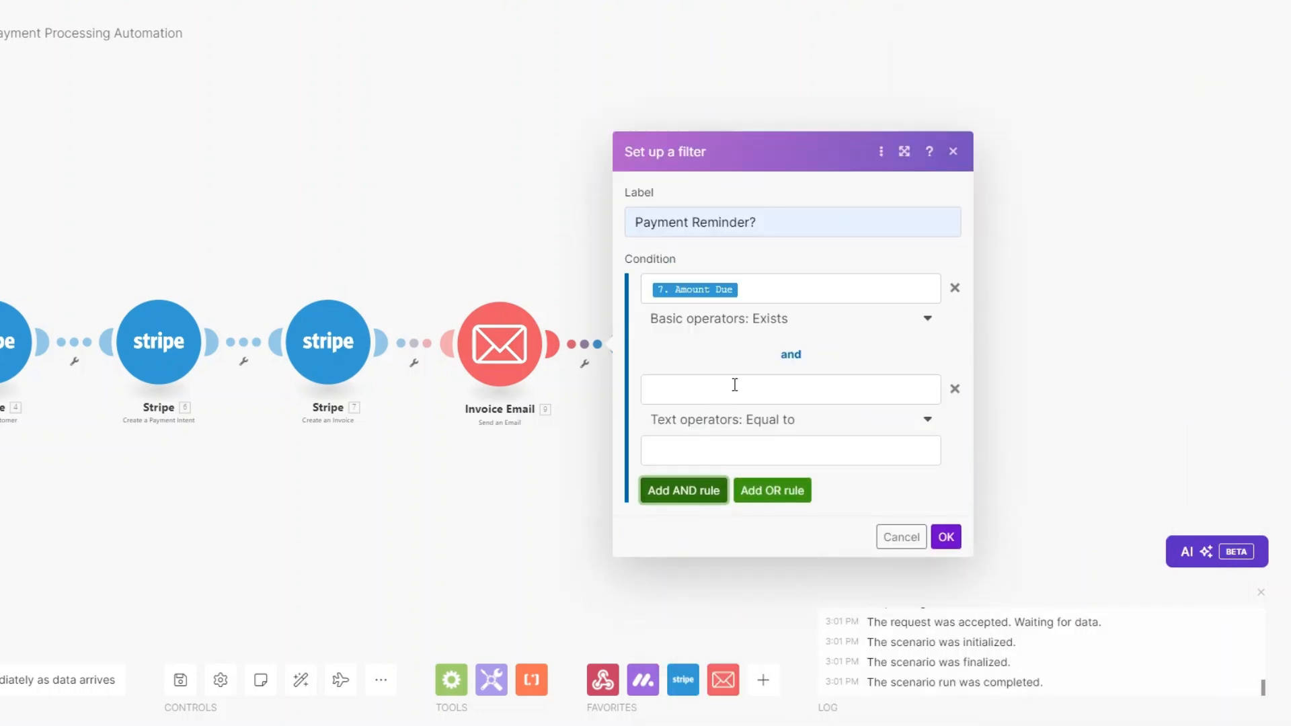
click(707, 401)
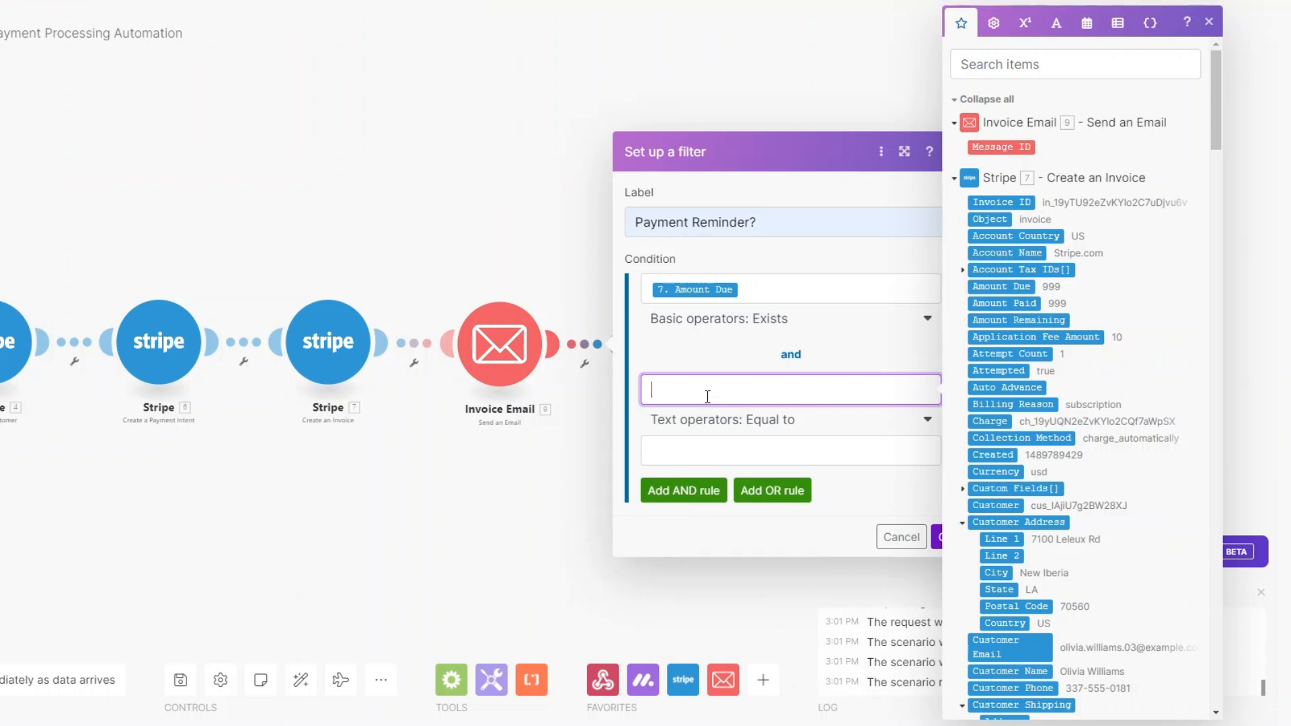
text(Date)
click(700, 447)
click(1086, 26)
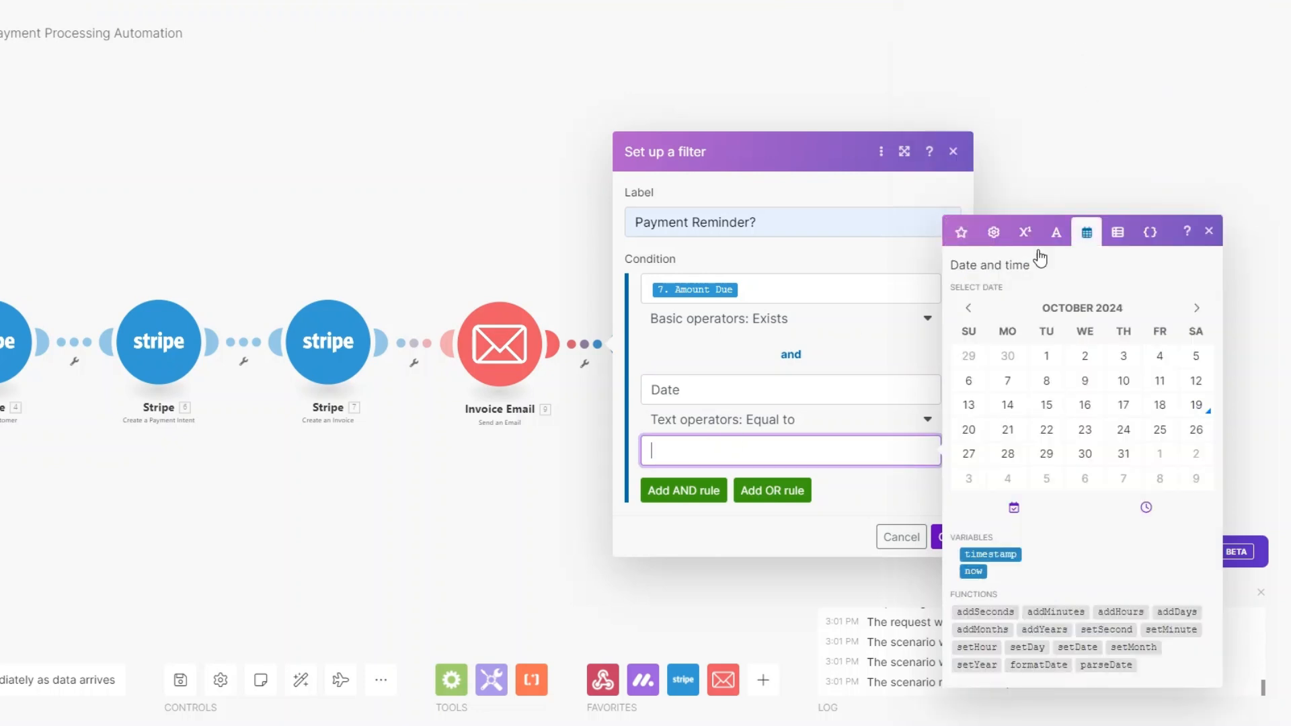
click(1177, 610)
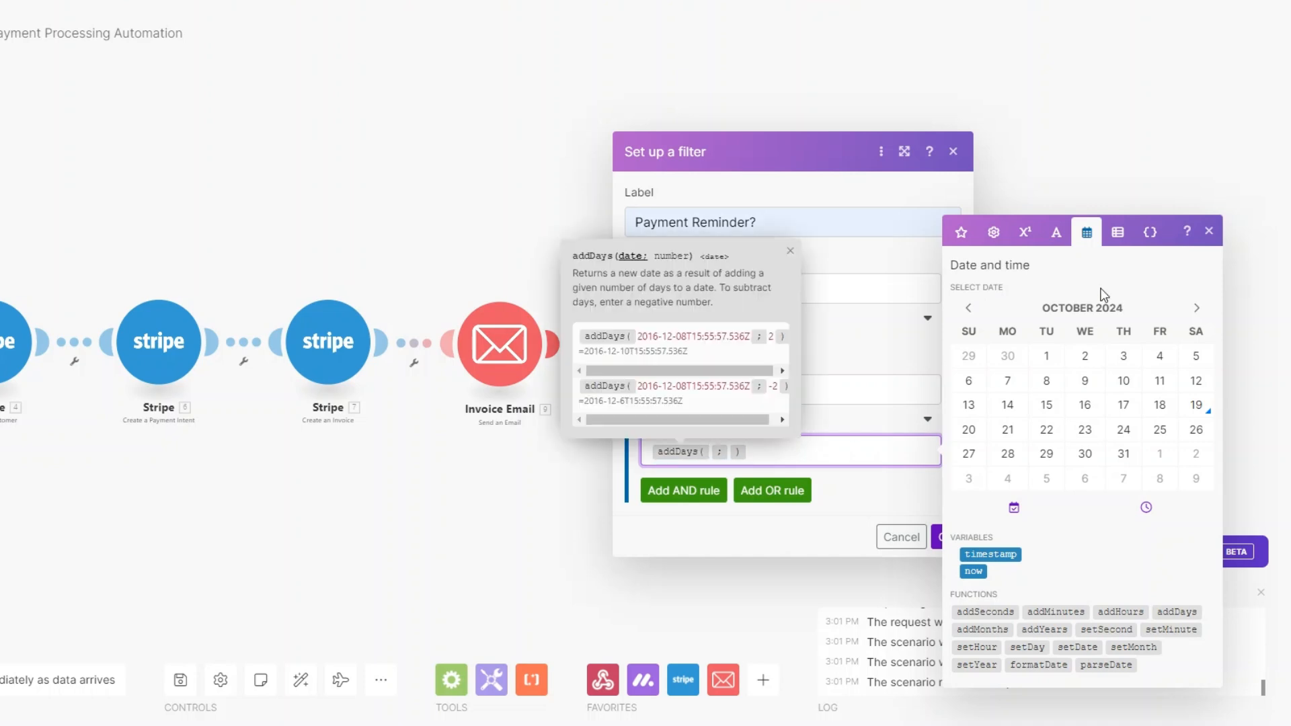
click(961, 232)
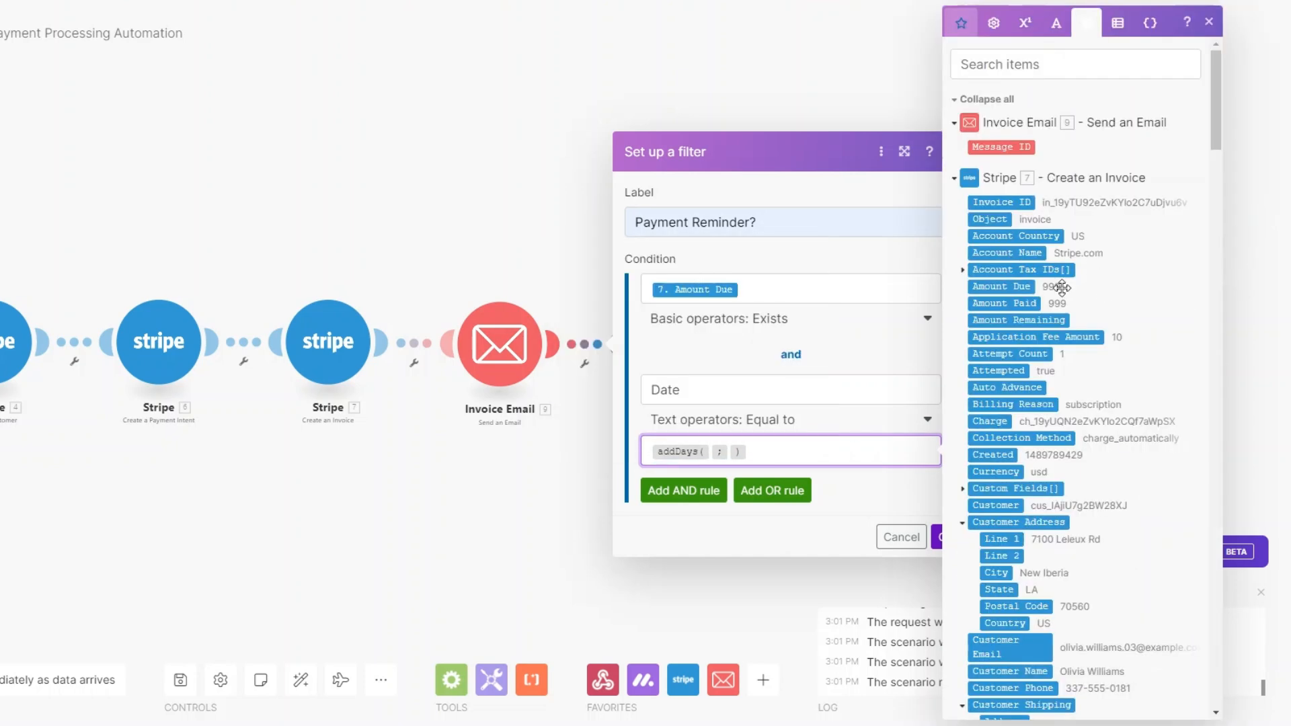
scroll(1096, 339, down, 4)
scroll(1096, 339, down, 2)
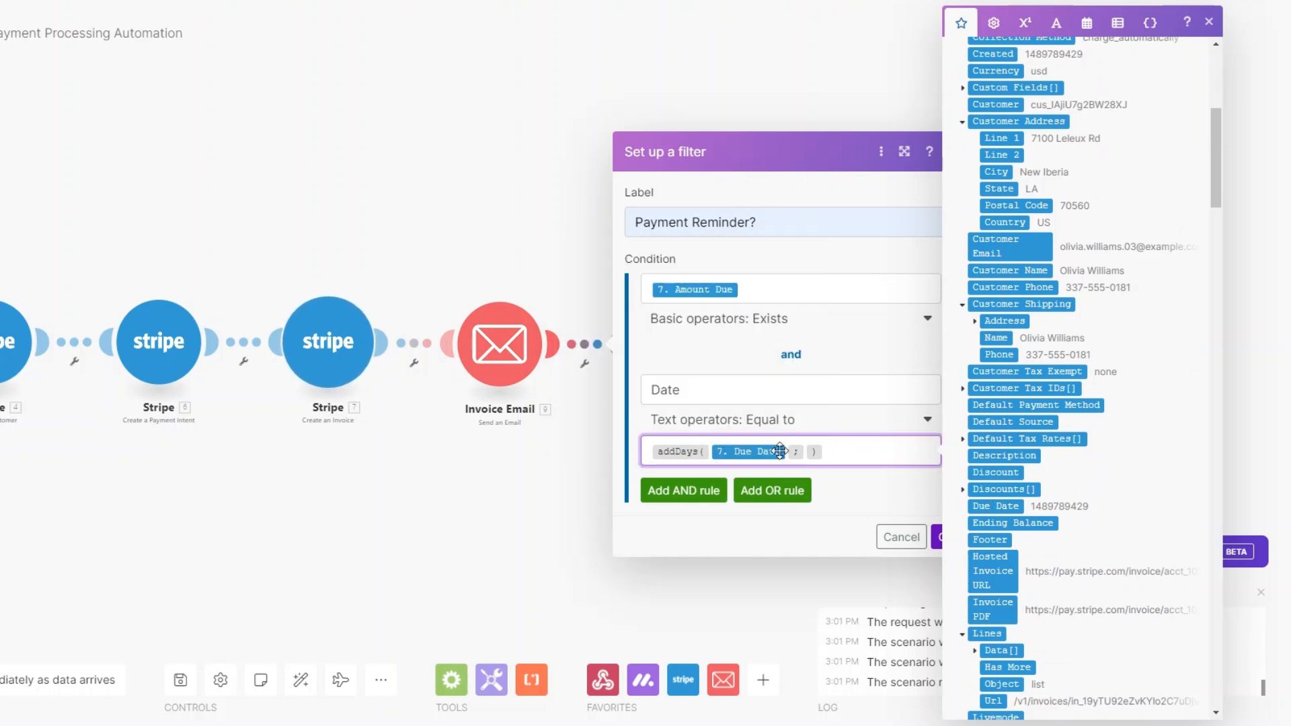
click(807, 451)
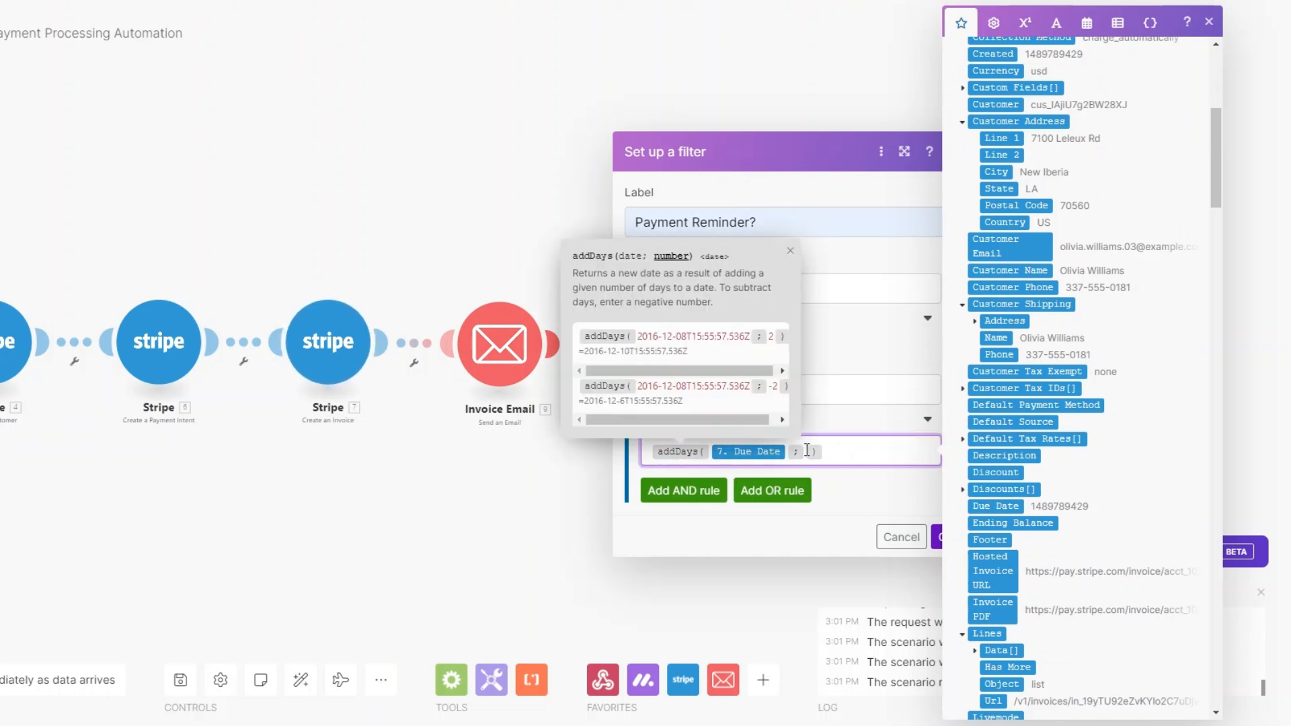
text(1)
click(936, 537)
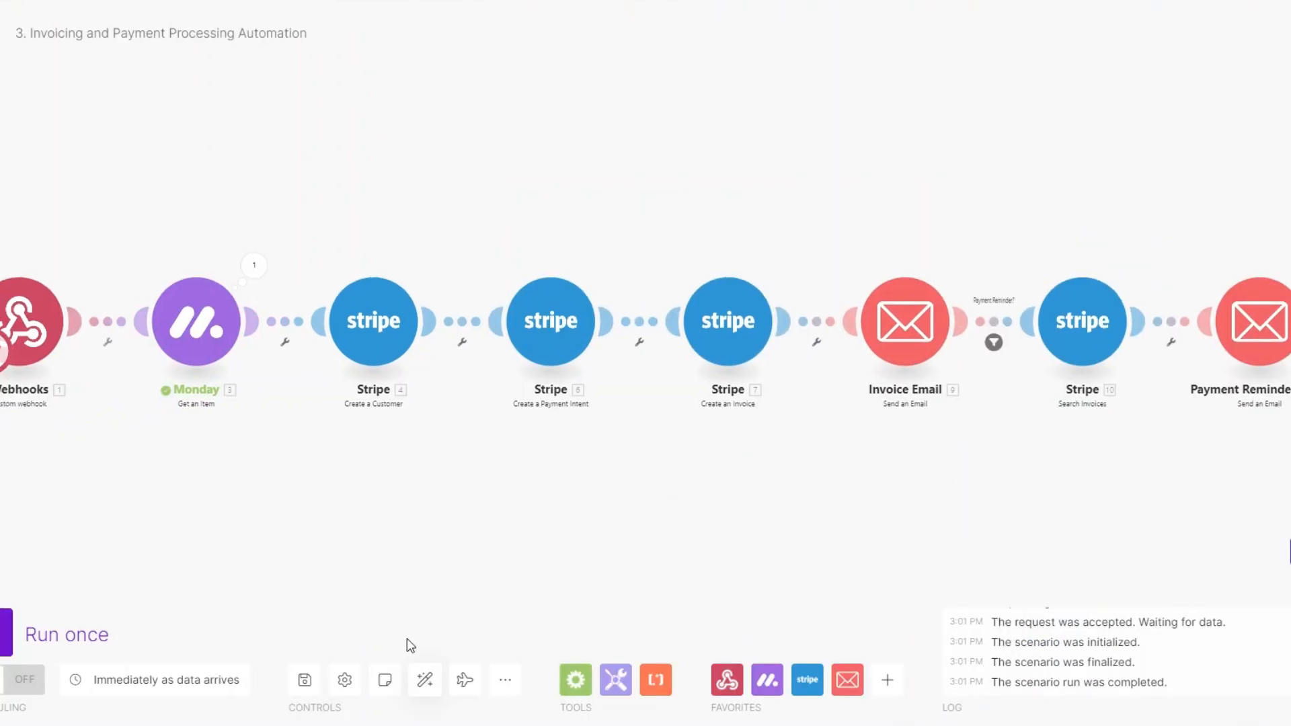
Step: Run the scenario once, then change the first client's Status to SEND INVOICE on monday.com
click(6, 626)
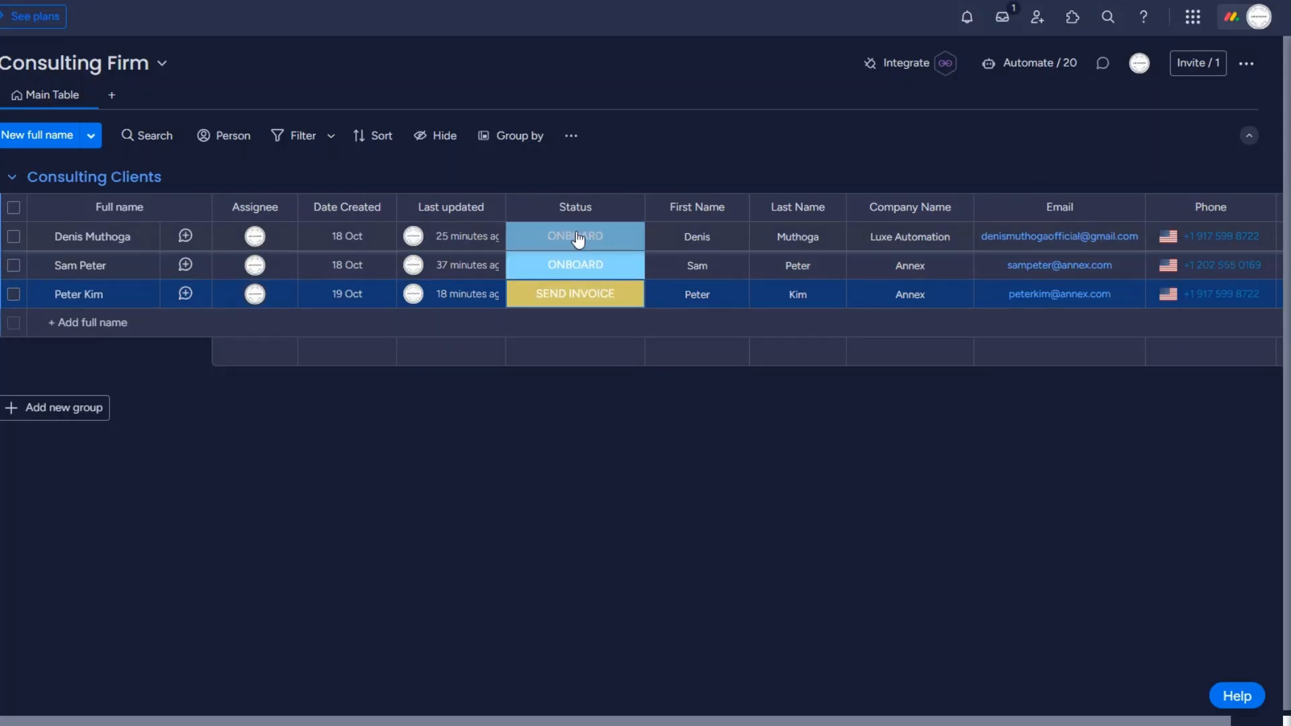
click(584, 247)
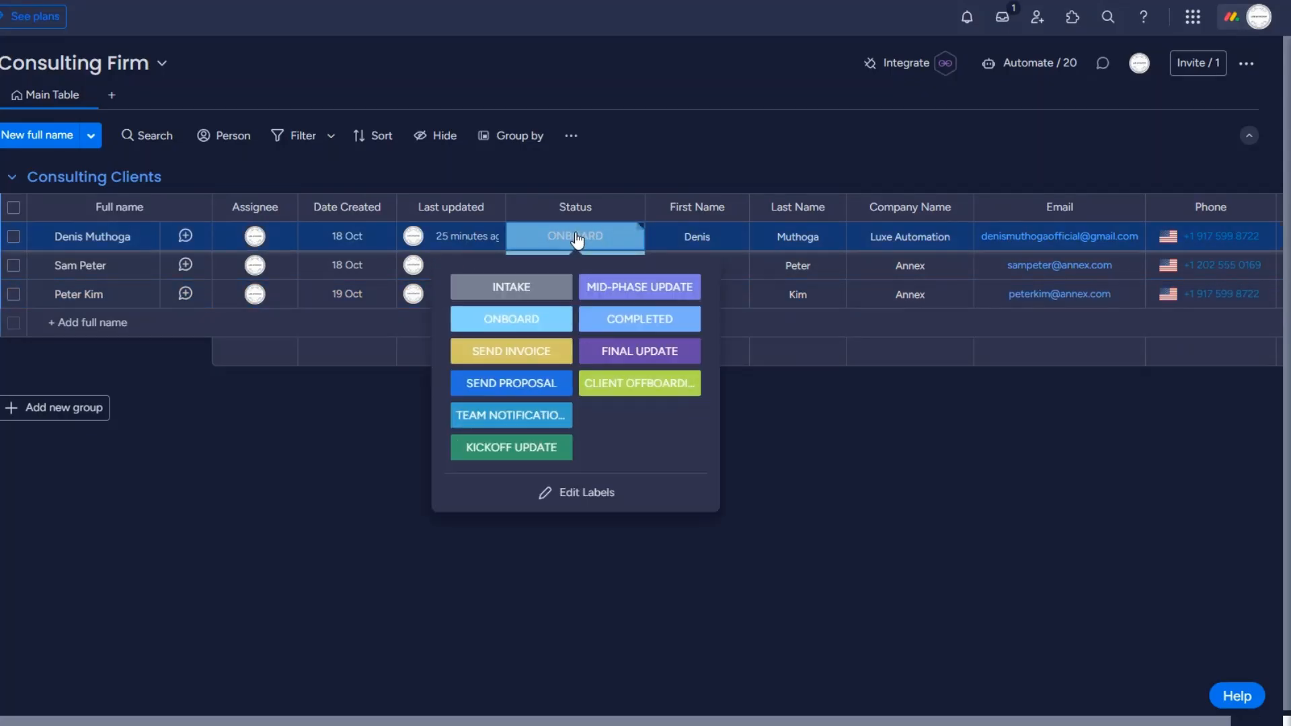
click(517, 357)
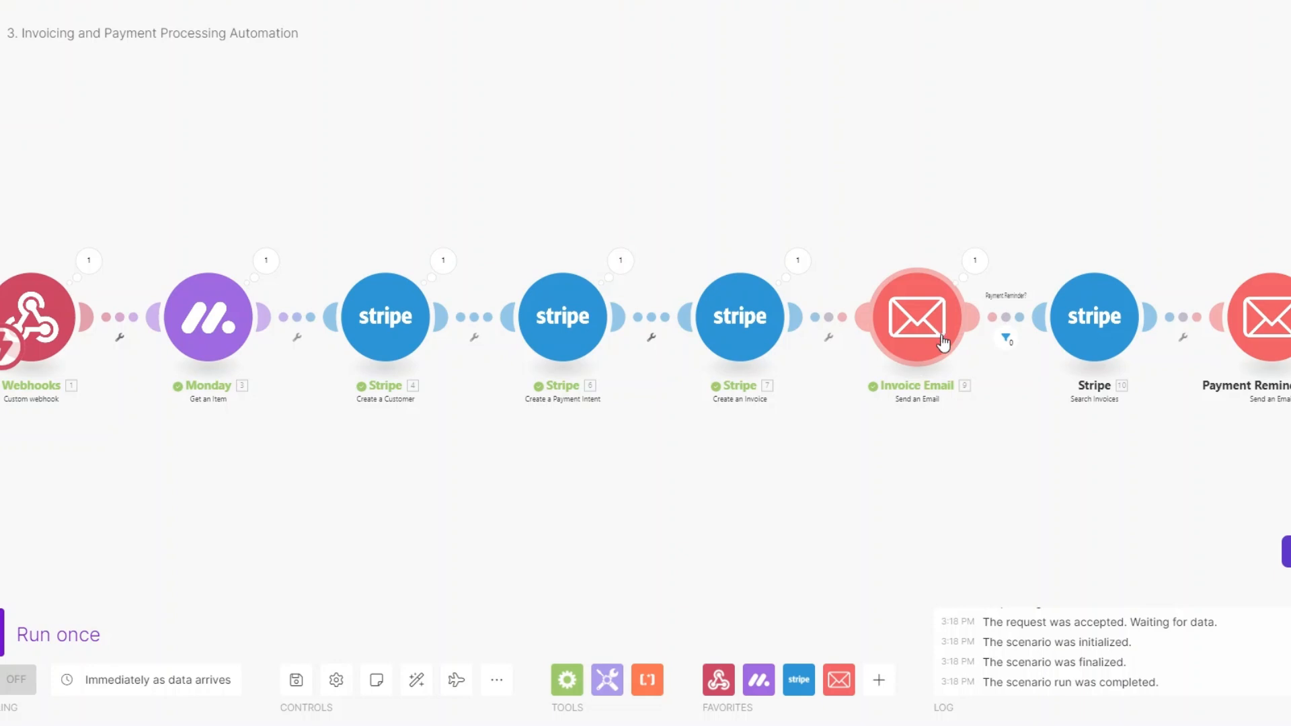
Step: Review the subject the Invoice Email sent, then open the first client's status options on the board
click(975, 262)
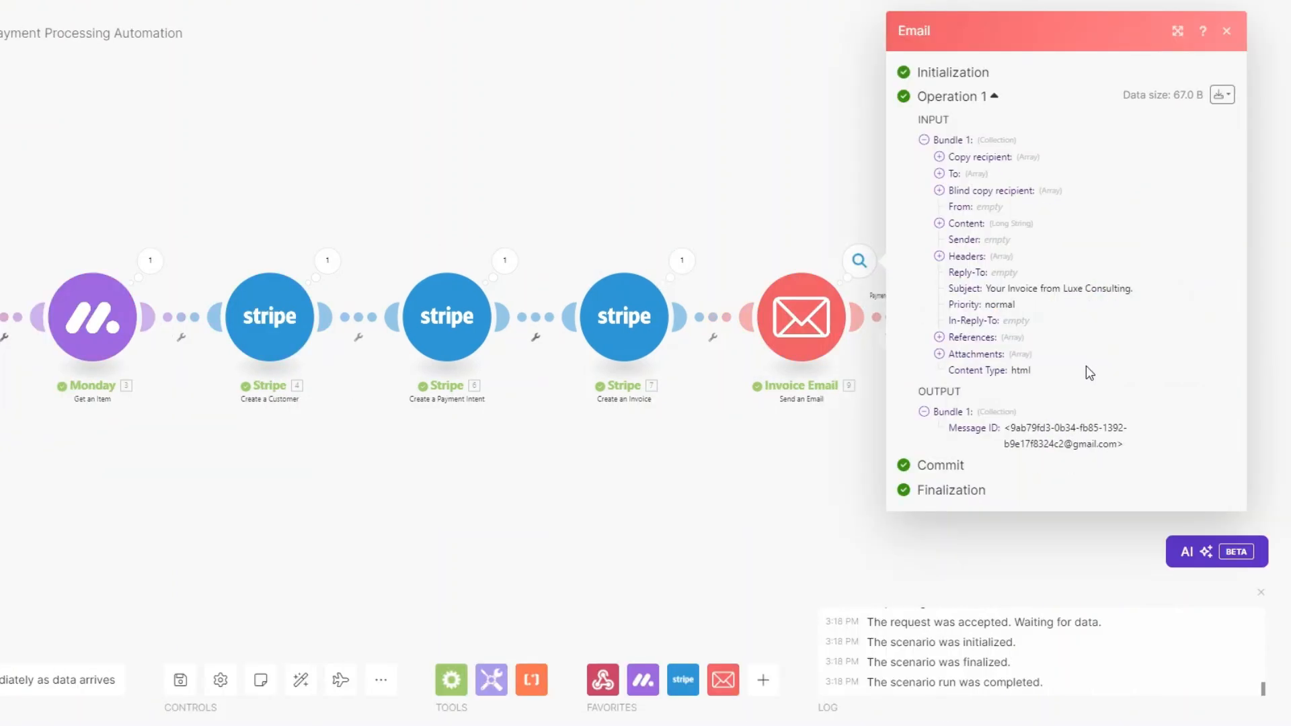
drag(991, 294, 1156, 296)
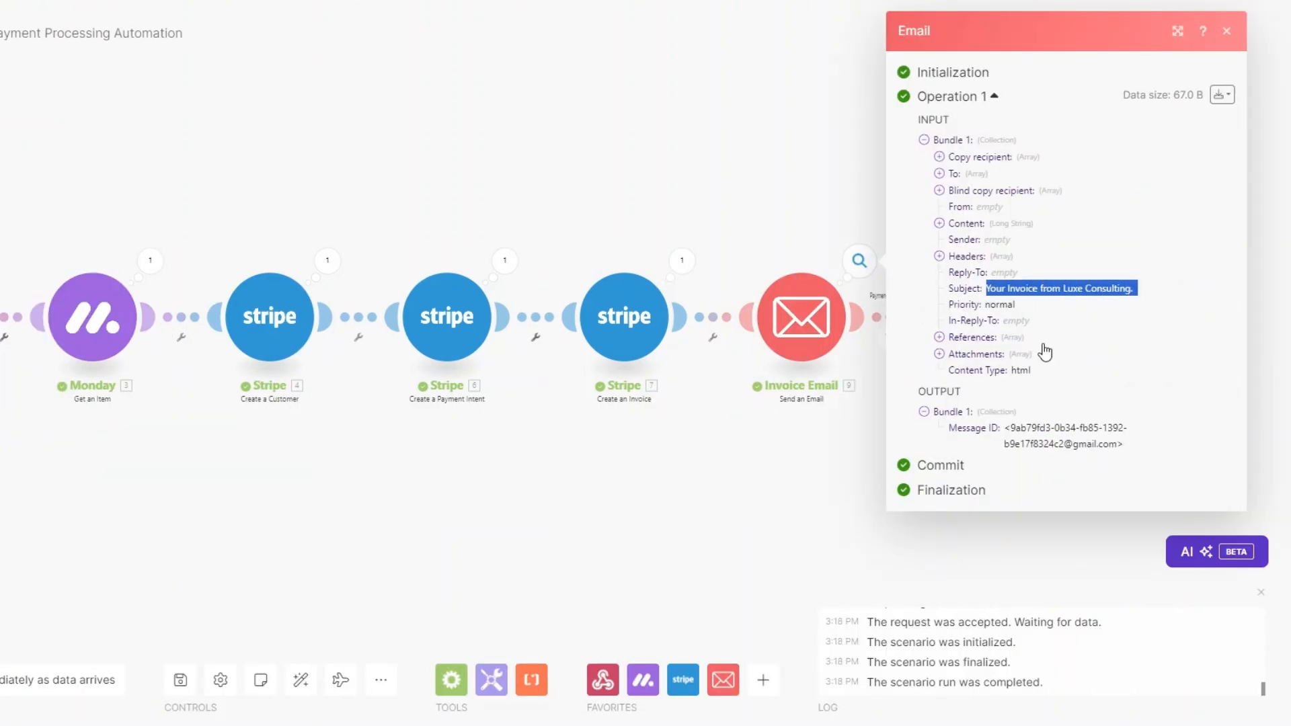
click(670, 545)
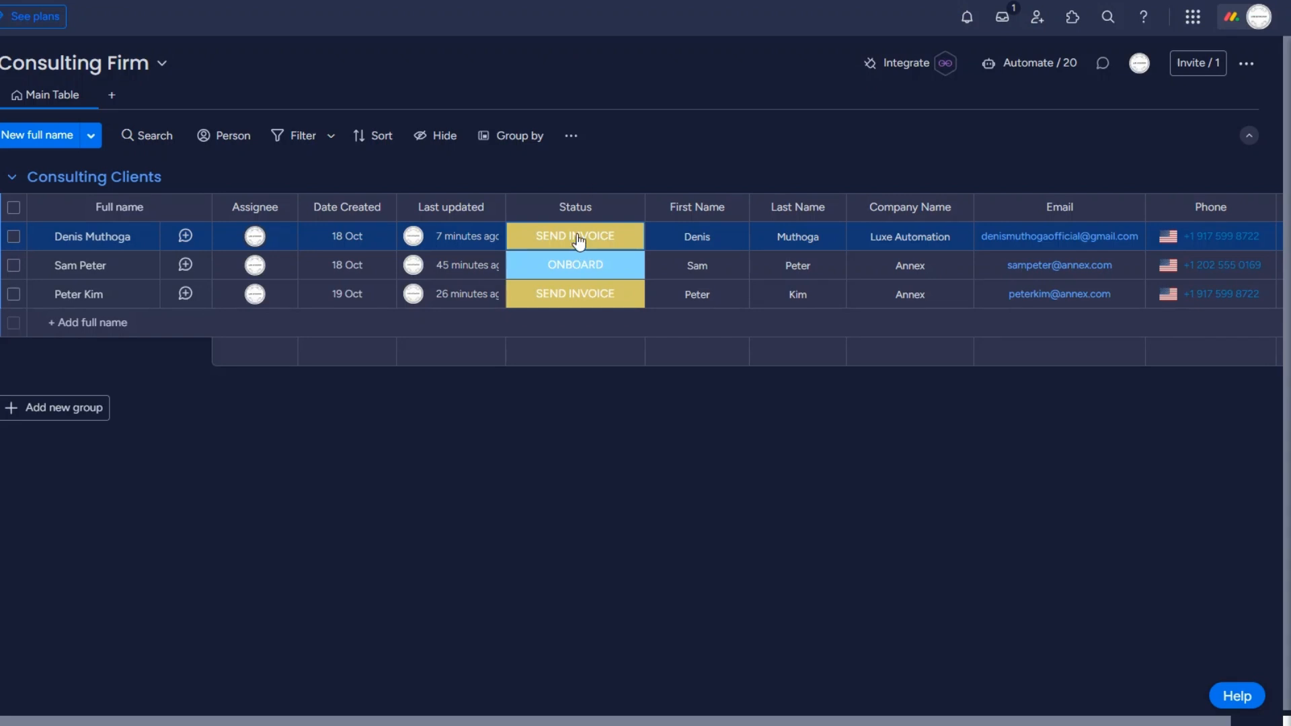
click(578, 240)
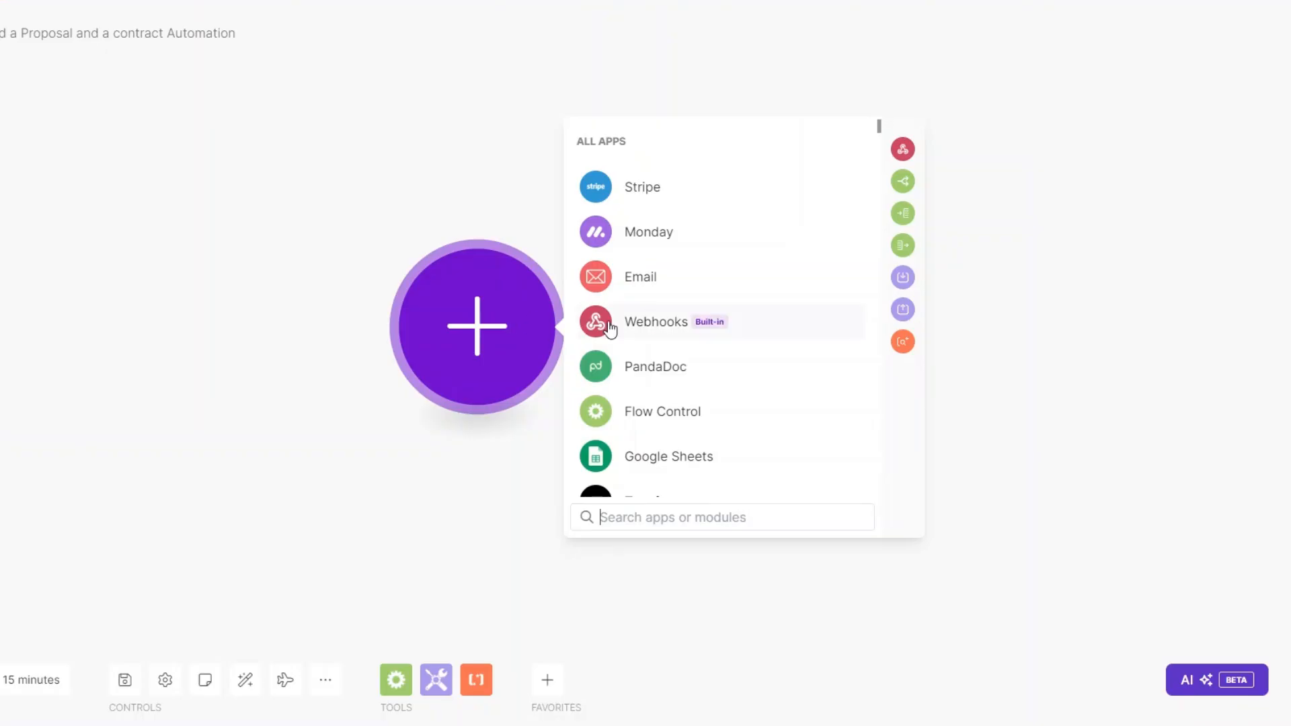
Step: Add a Custom webhook trigger on a new hook named 'Proposal & Contract webhook' and copy its address
click(632, 320)
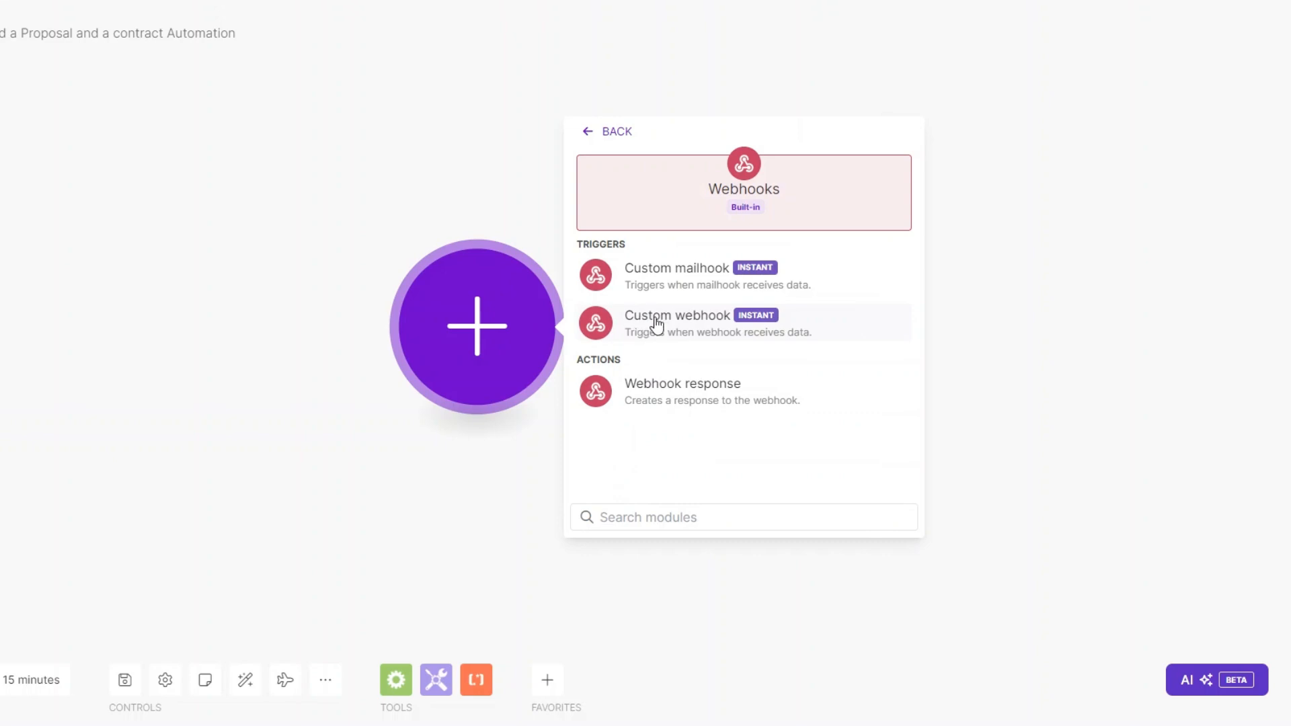
click(659, 322)
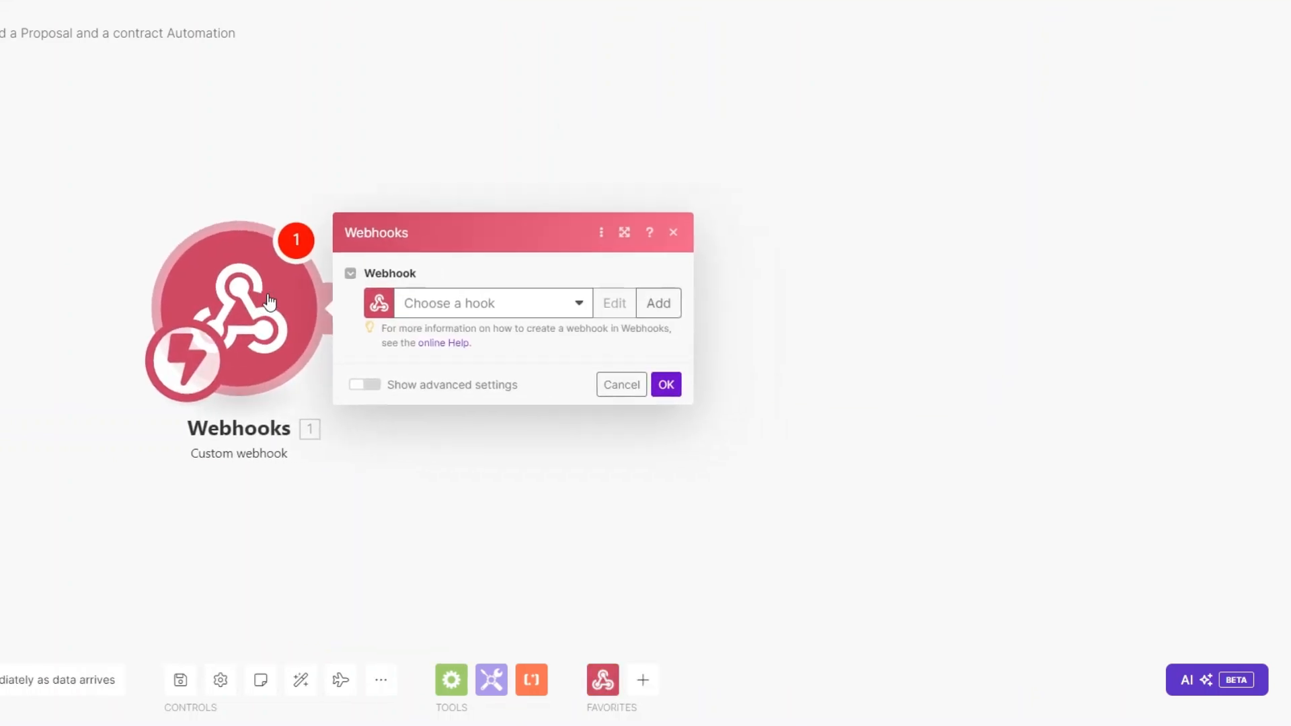
click(658, 304)
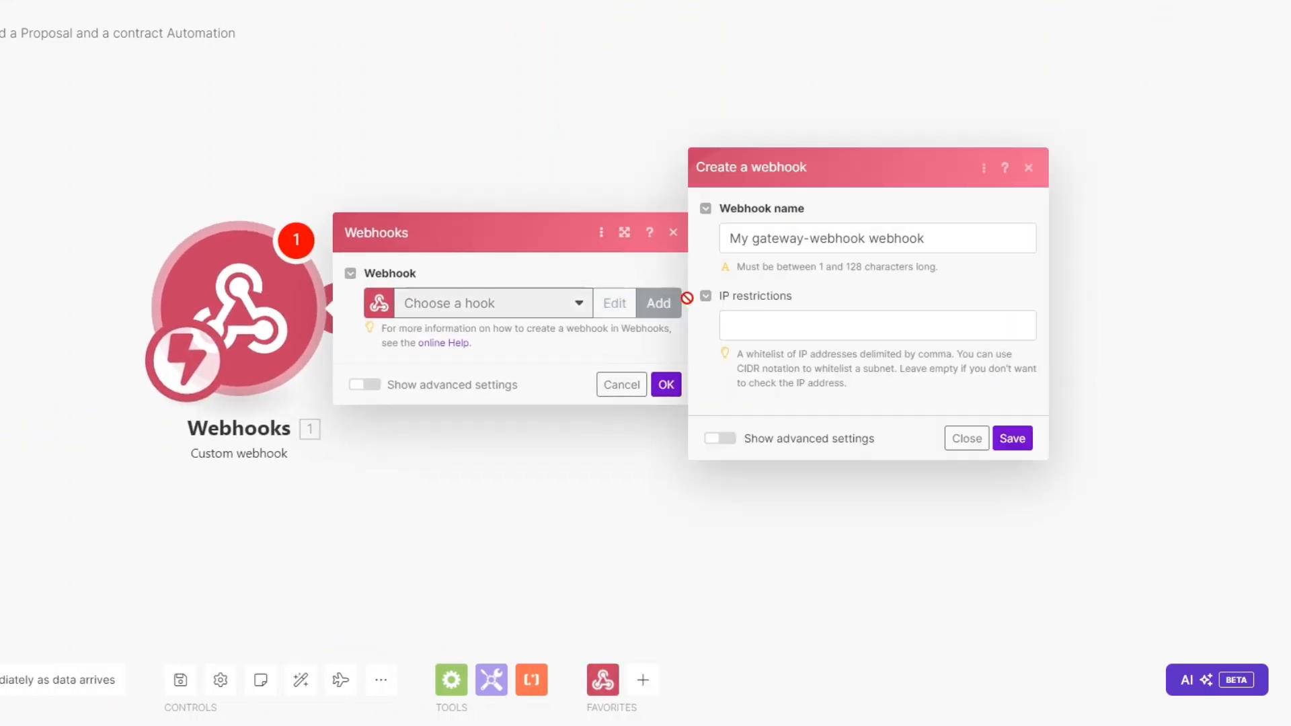
click(866, 241)
drag(866, 240, 722, 240)
text(Proposal & Contract)
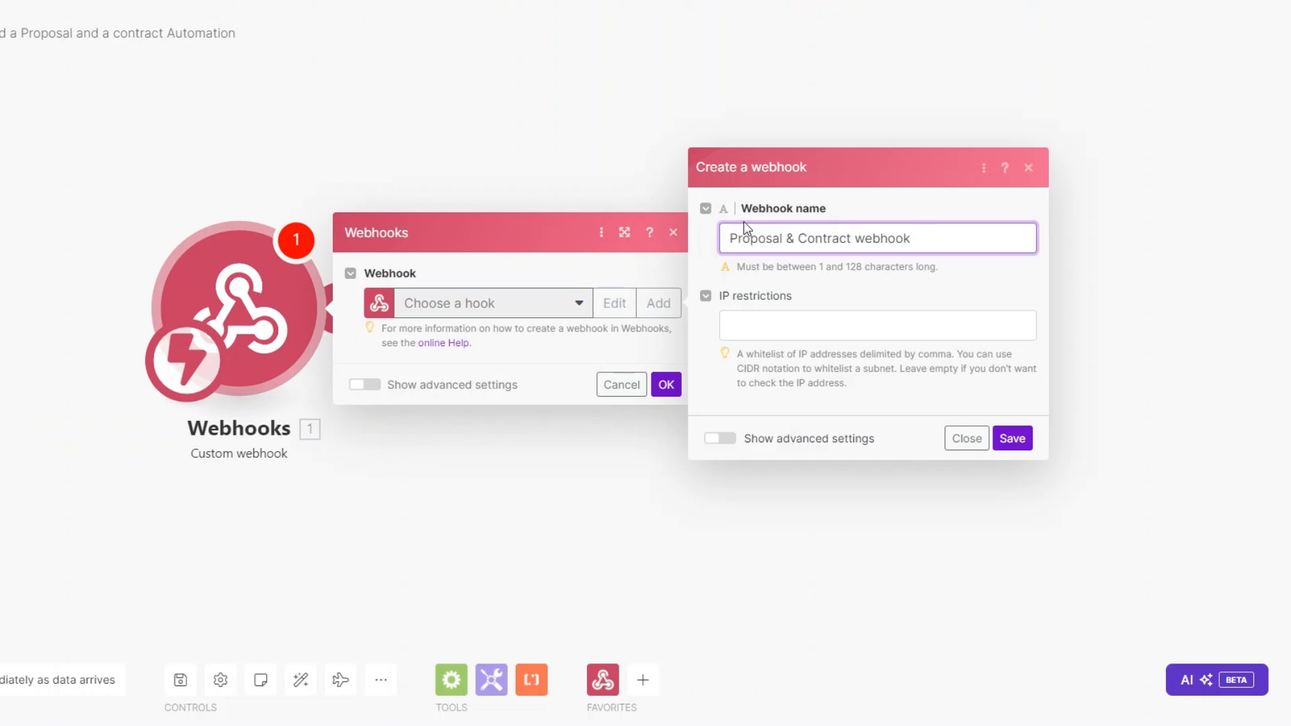
click(1012, 438)
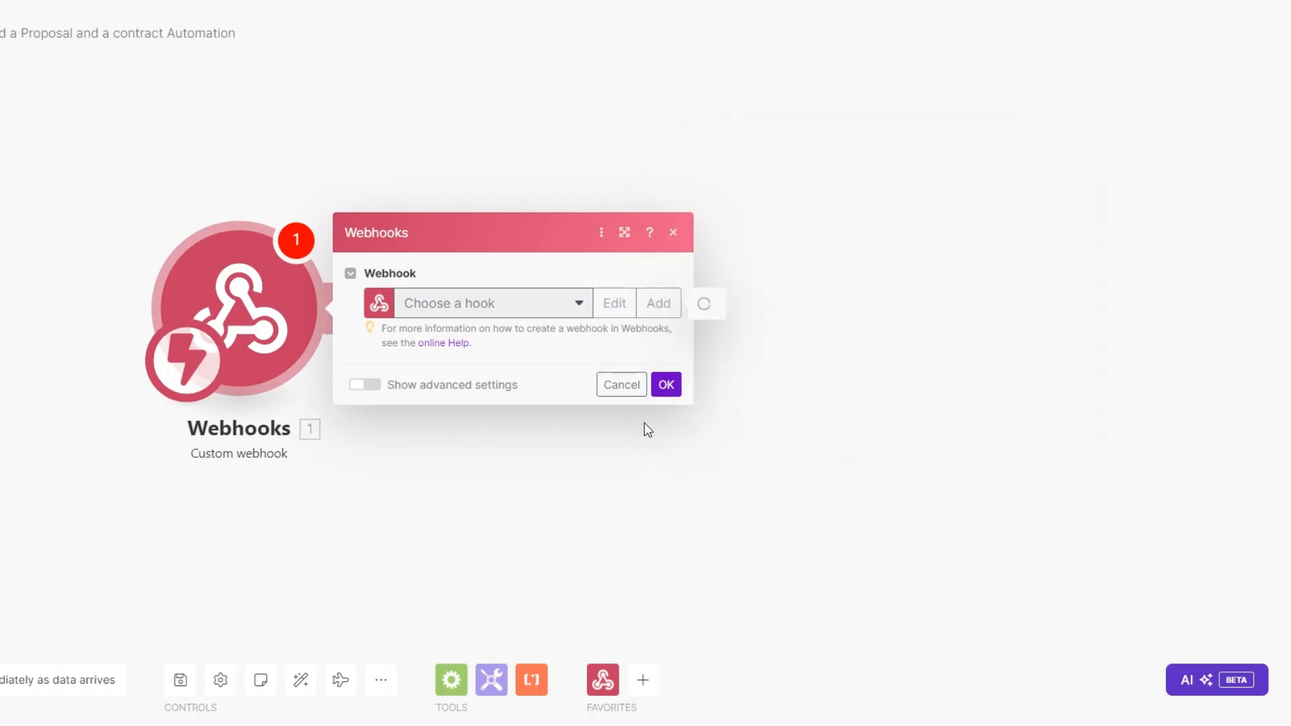
click(618, 369)
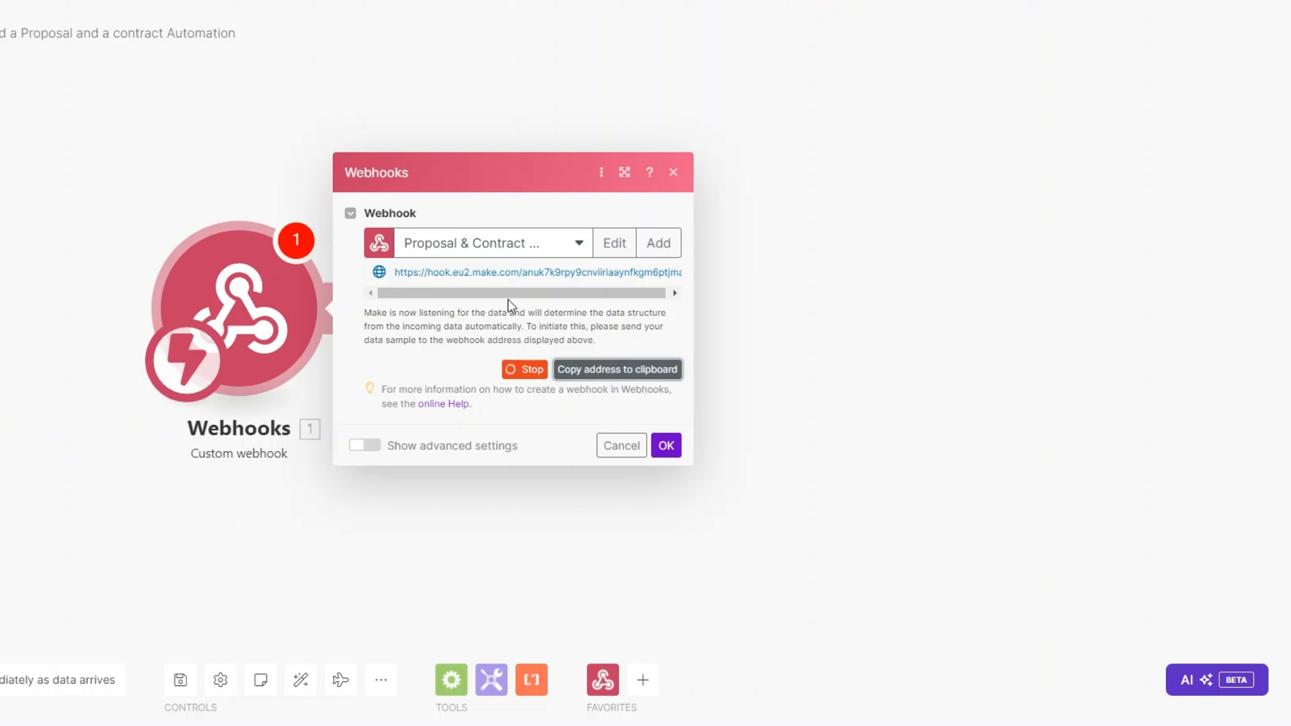
click(668, 449)
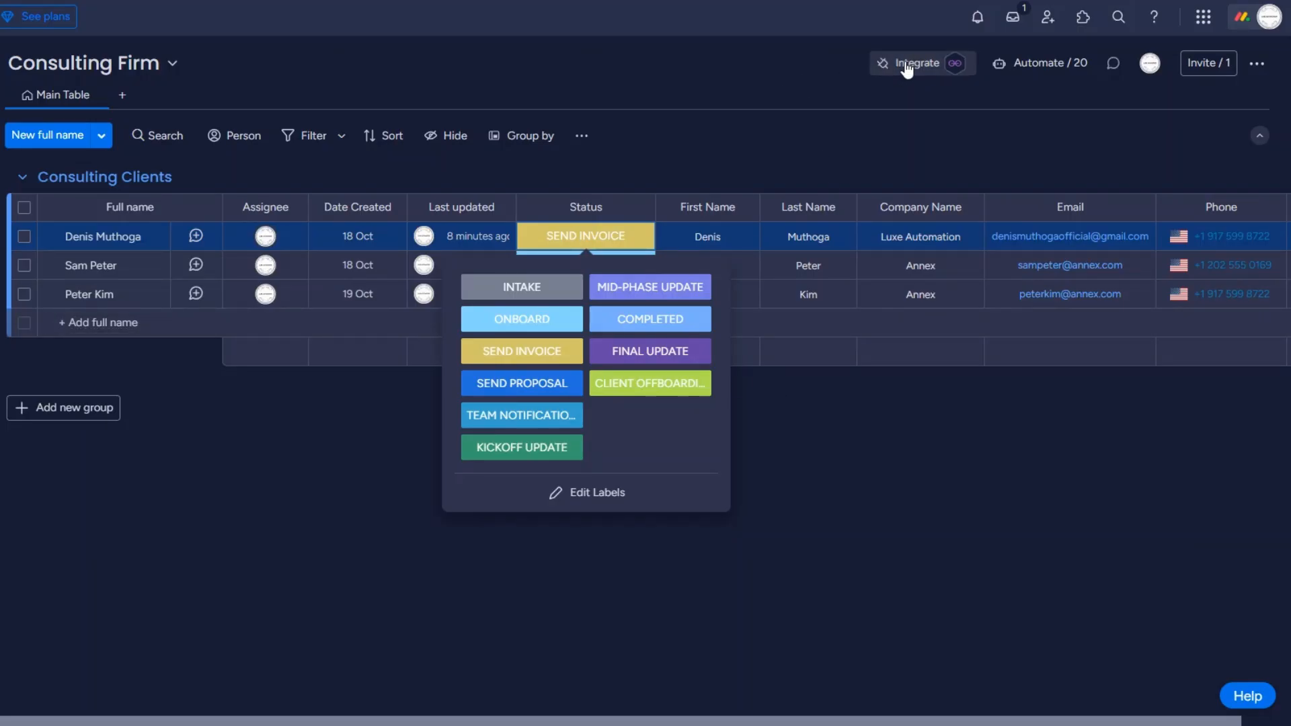
Step: Paste the Make hook address into monday.com's status-change webhook template, connect, and read the returned challenge
click(907, 67)
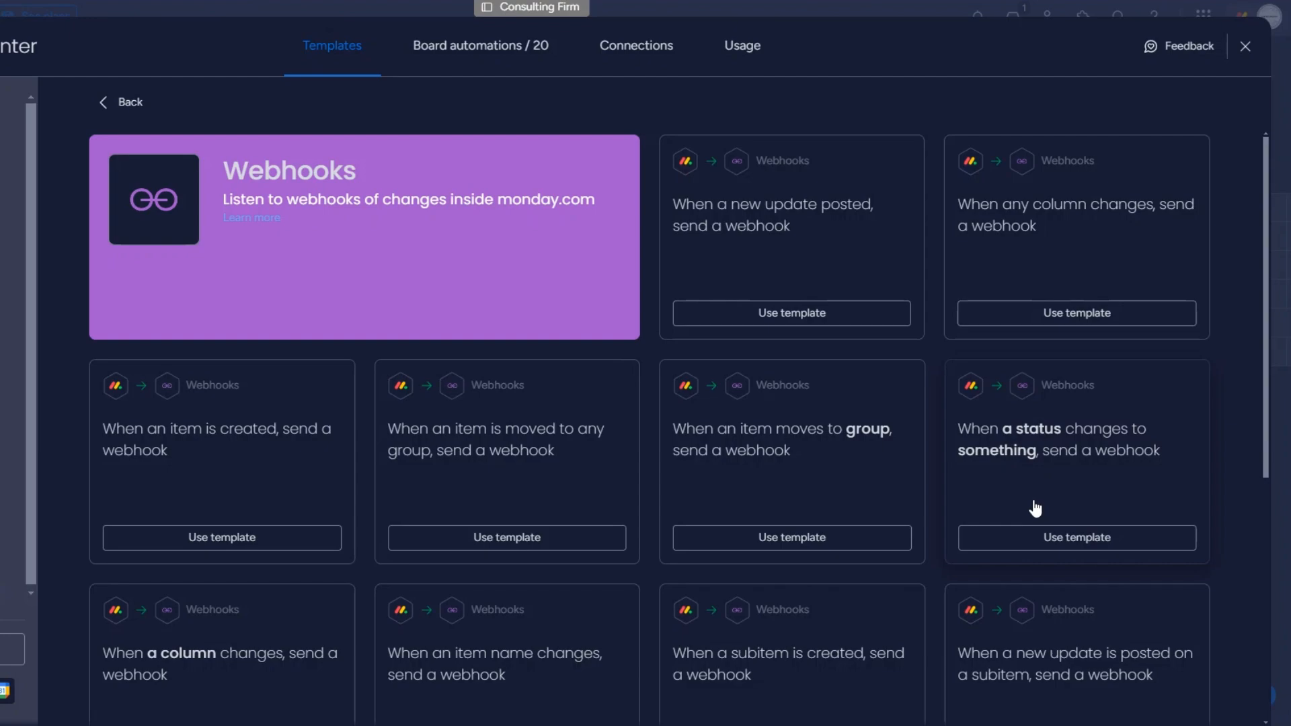
click(1055, 496)
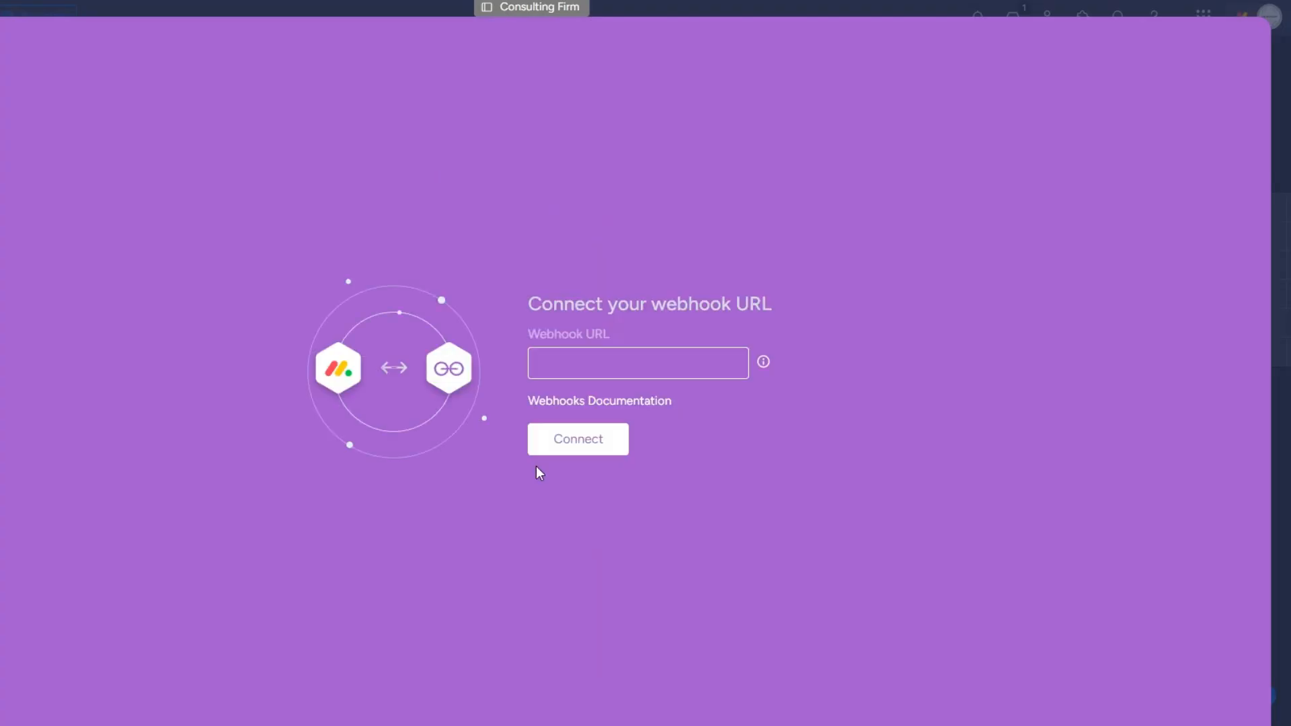
click(575, 361)
key(ctrl+v)
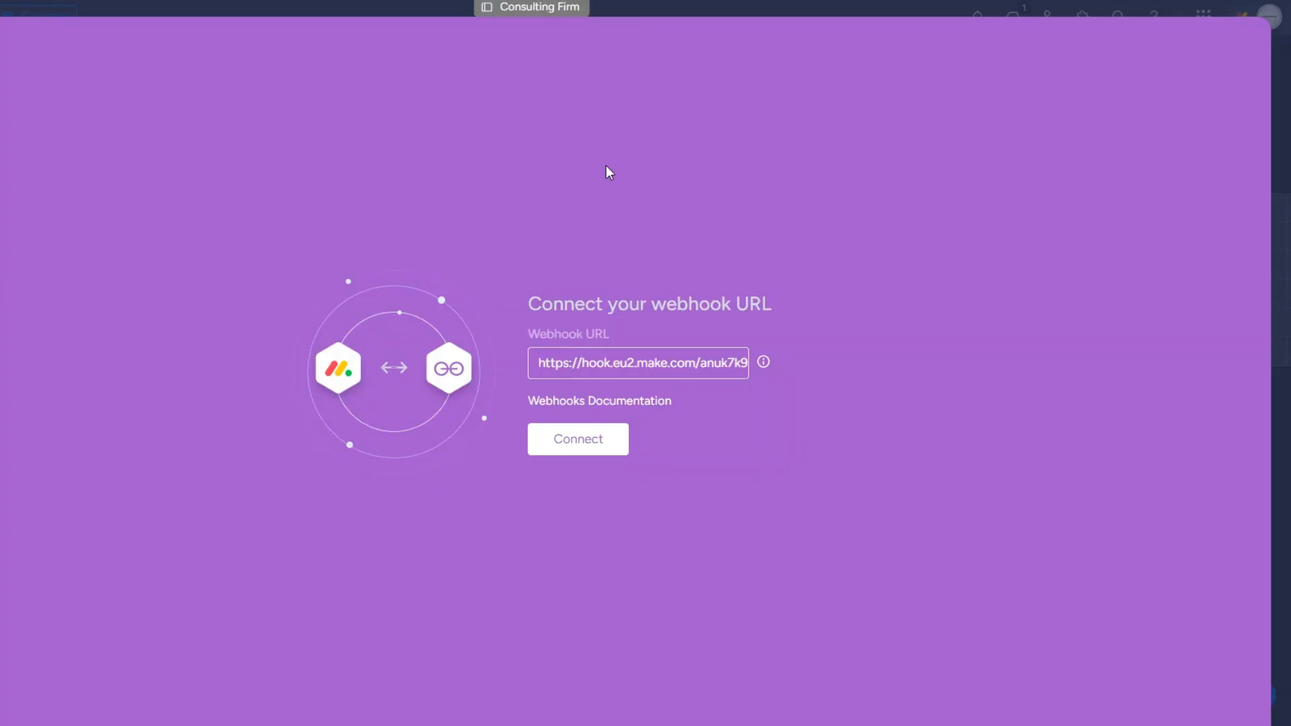
click(579, 441)
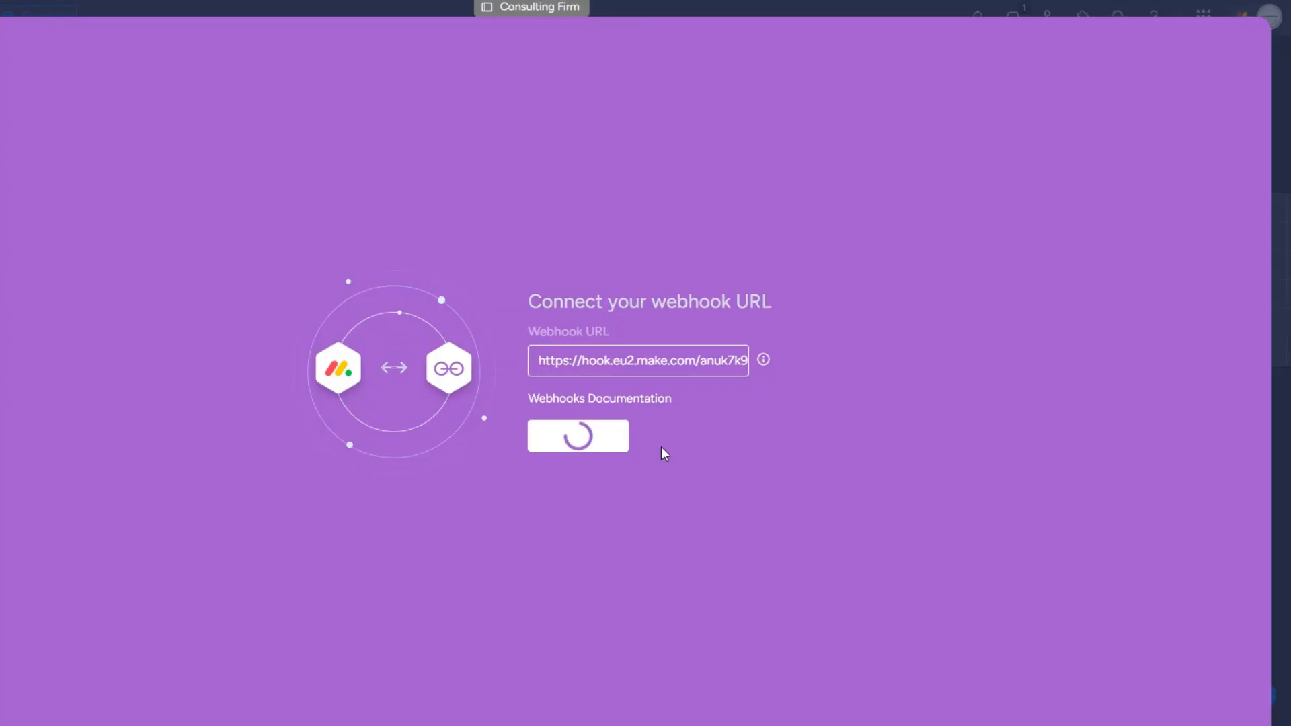
drag(419, 29, 632, 31)
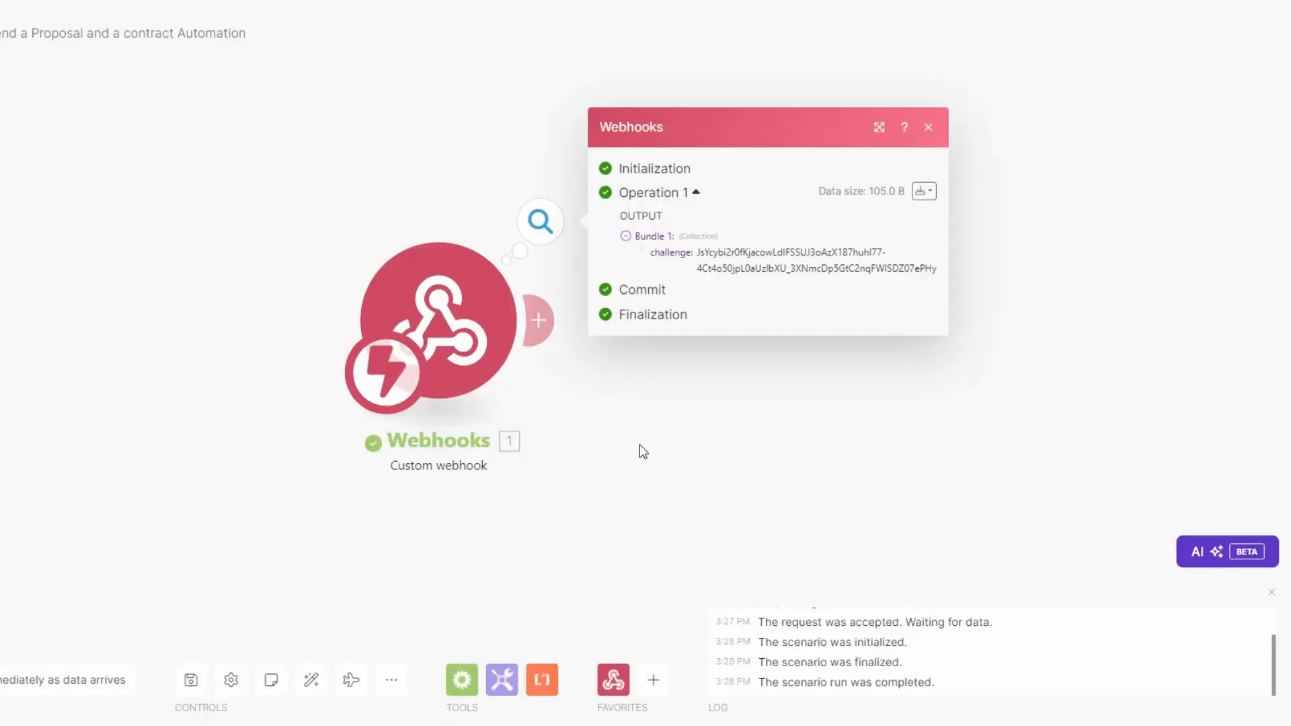
drag(502, 262, 611, 281)
drag(503, 262, 720, 280)
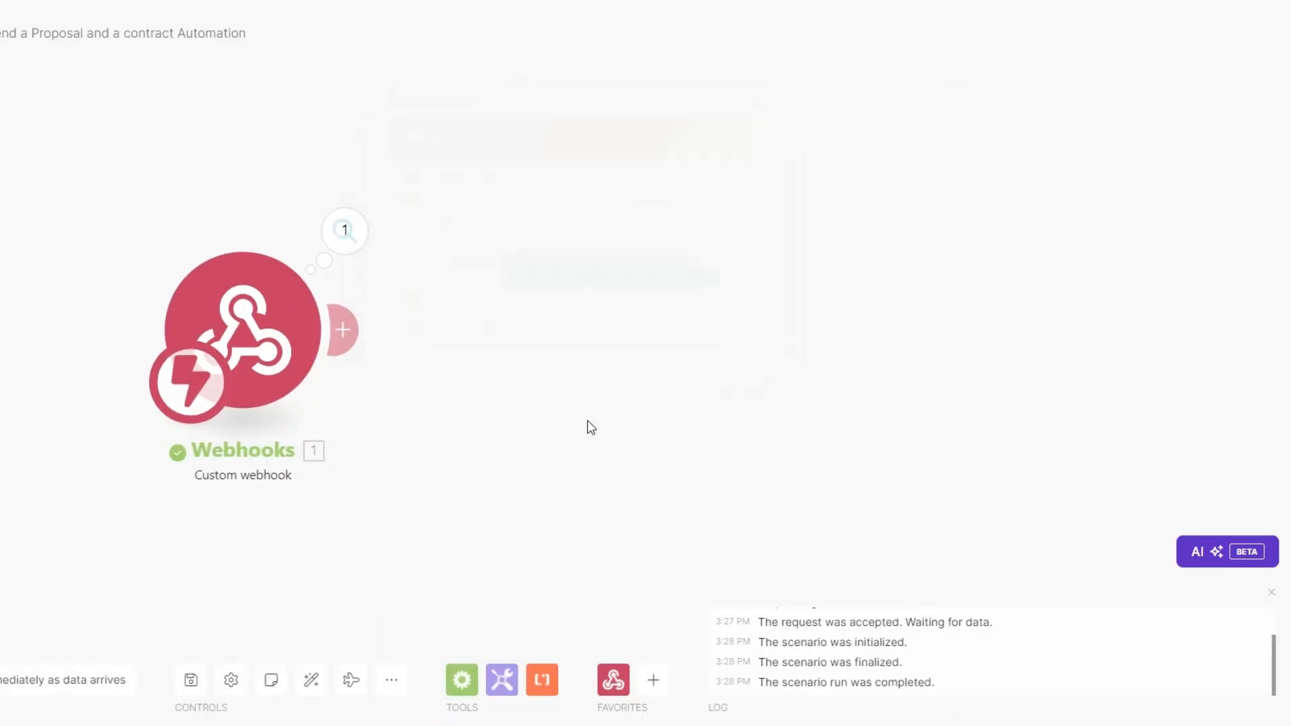
Step: Add a Webhook response with status 200 and body {"challenge": mapped challenge}, then retry the monday.com connection
click(342, 330)
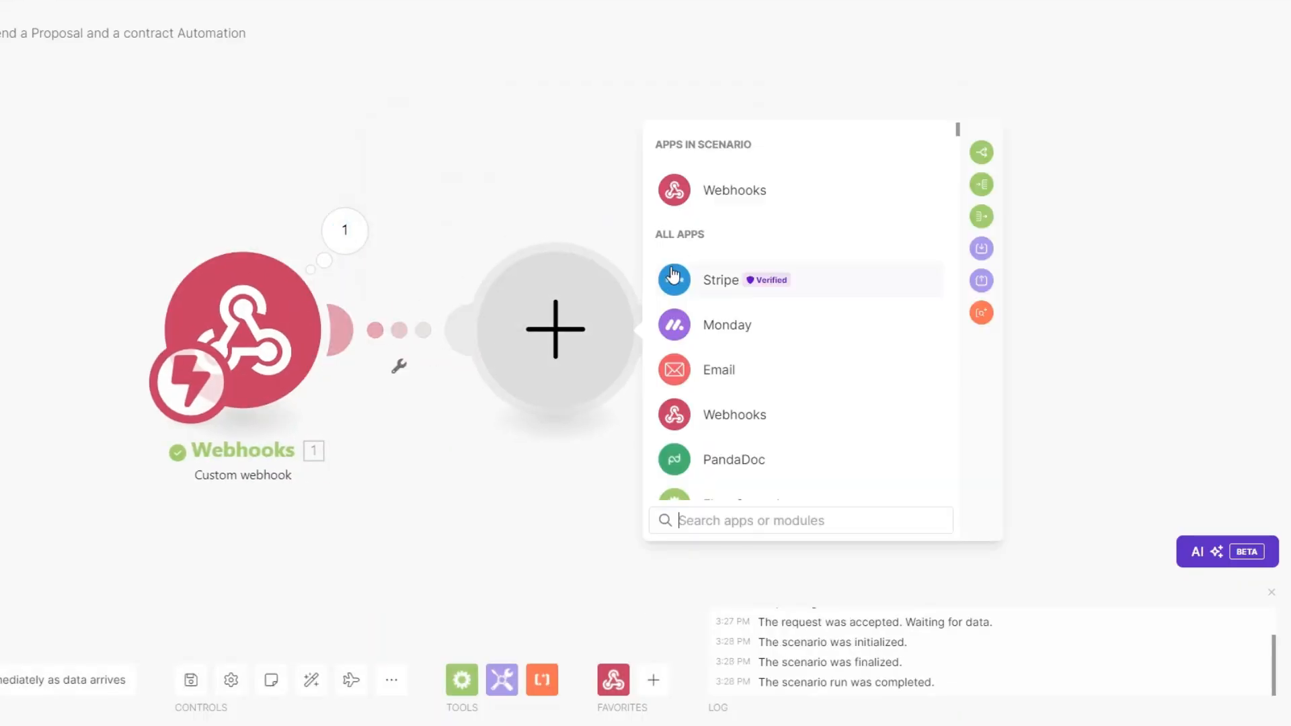
click(716, 195)
click(758, 281)
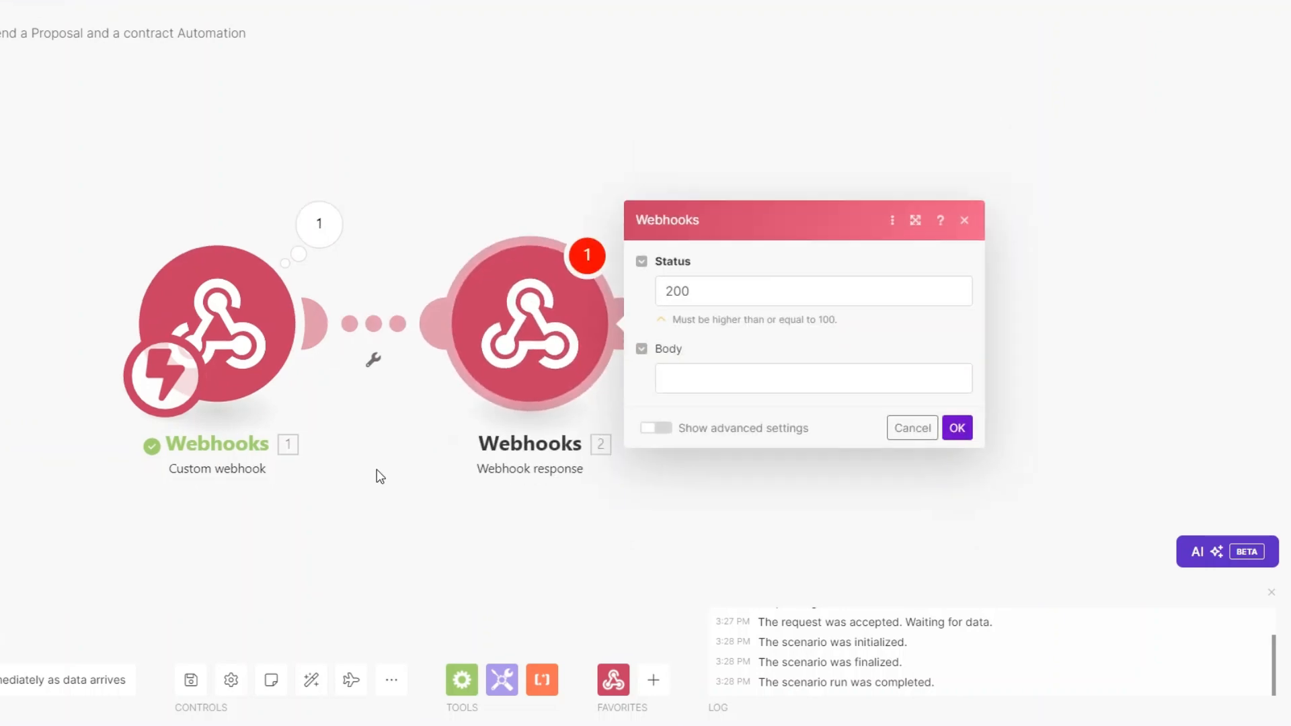
click(605, 362)
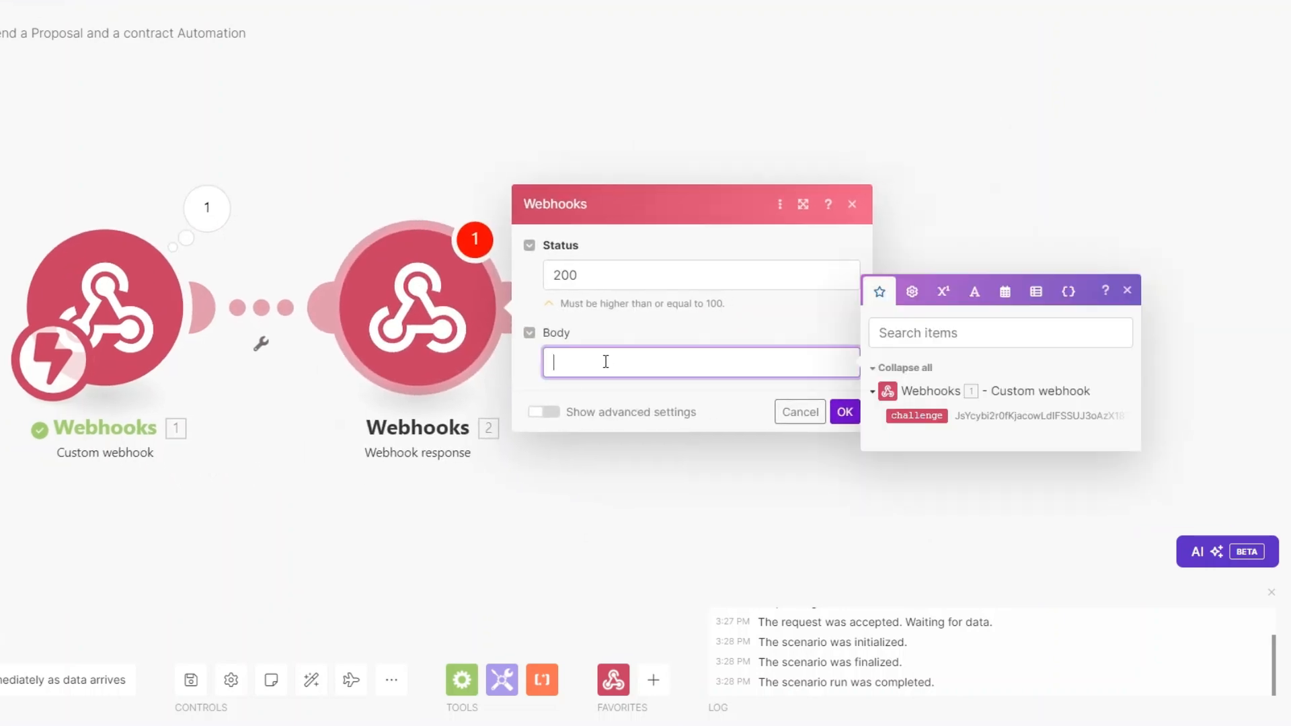
text({"chall":"")
click(562, 362)
text(chall)
text(enge":"1. challenge"})
click(916, 415)
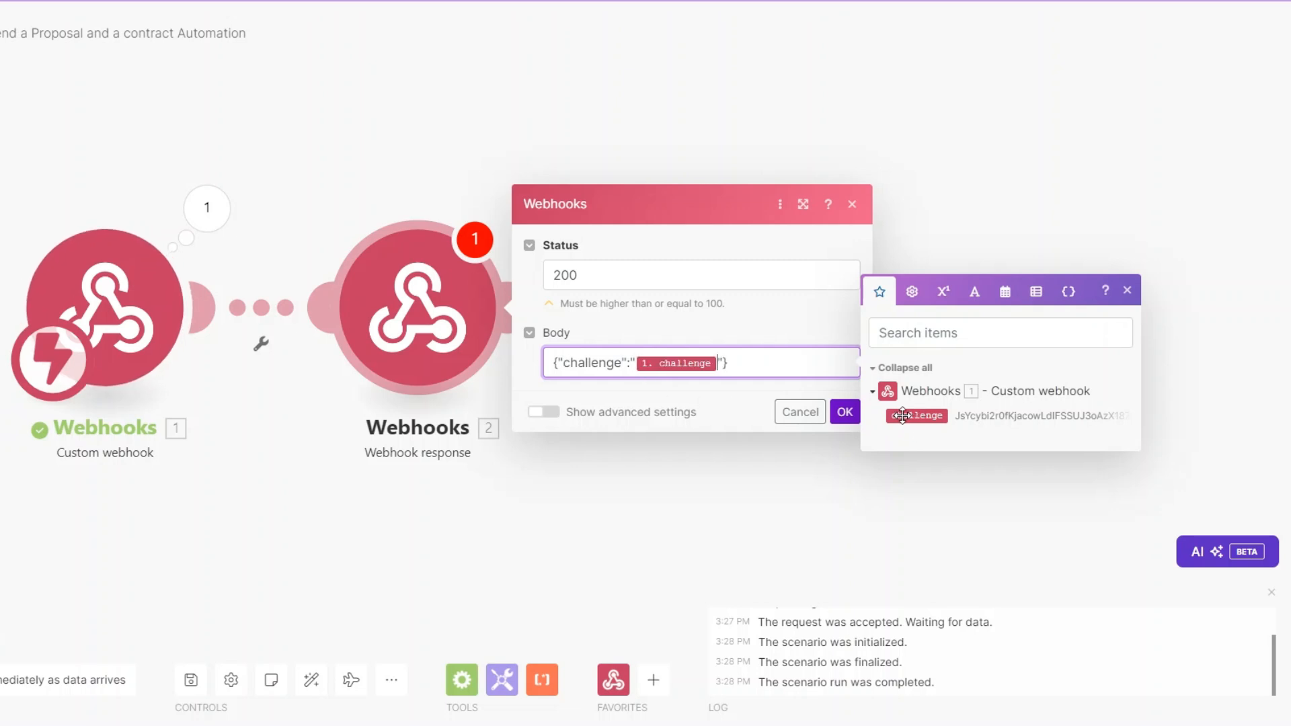
click(843, 412)
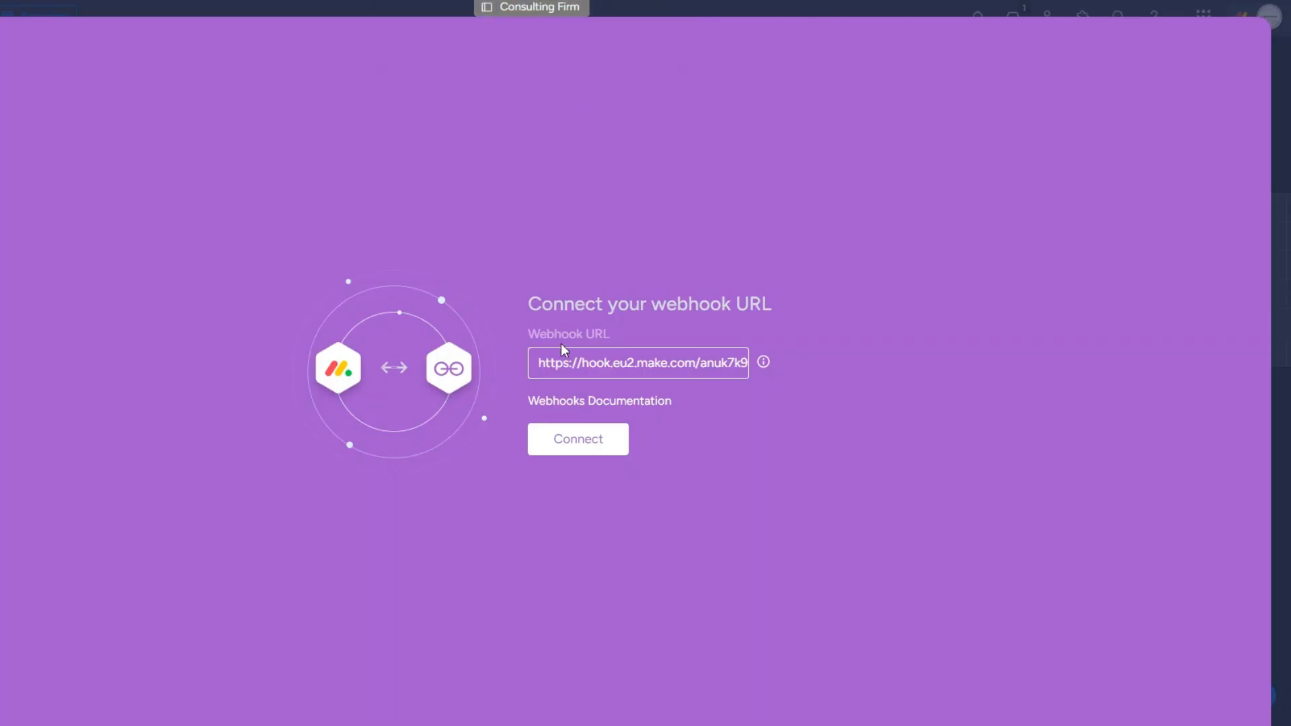
click(555, 434)
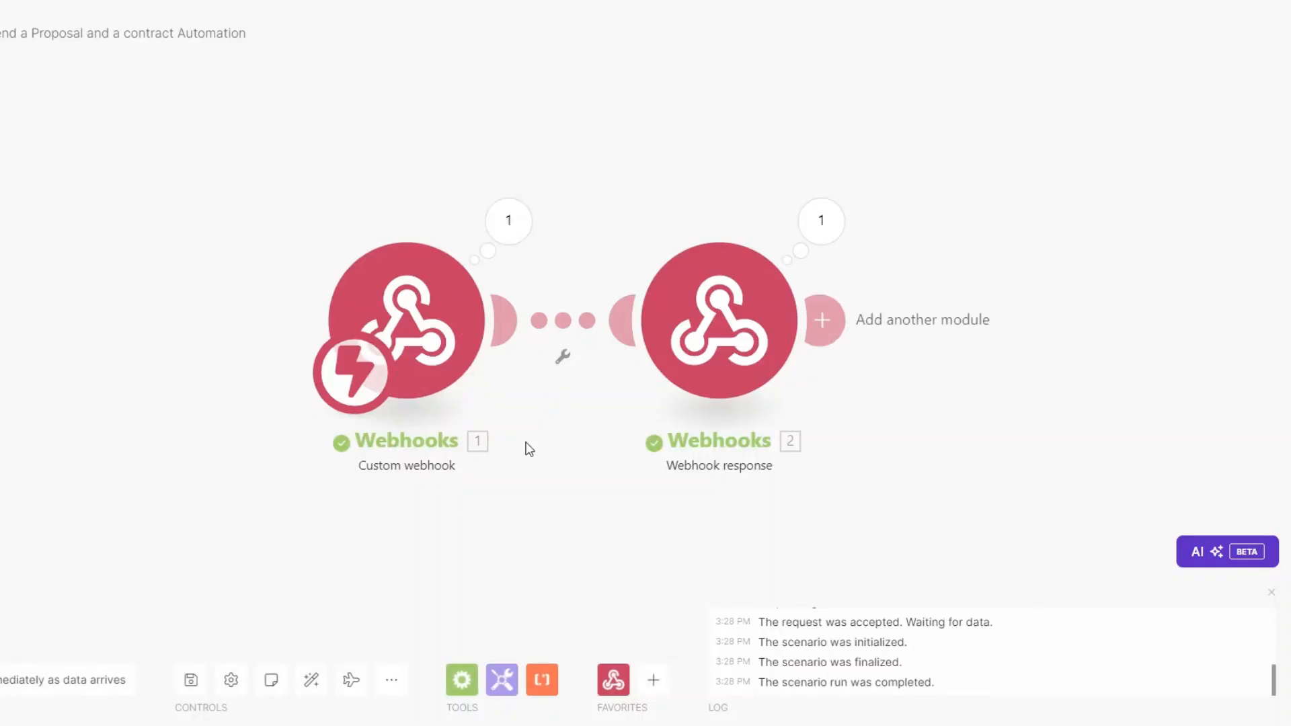
Step: Delete the Webhook response module from the Make scenario
drag(527, 446, 322, 450)
right_click(508, 314)
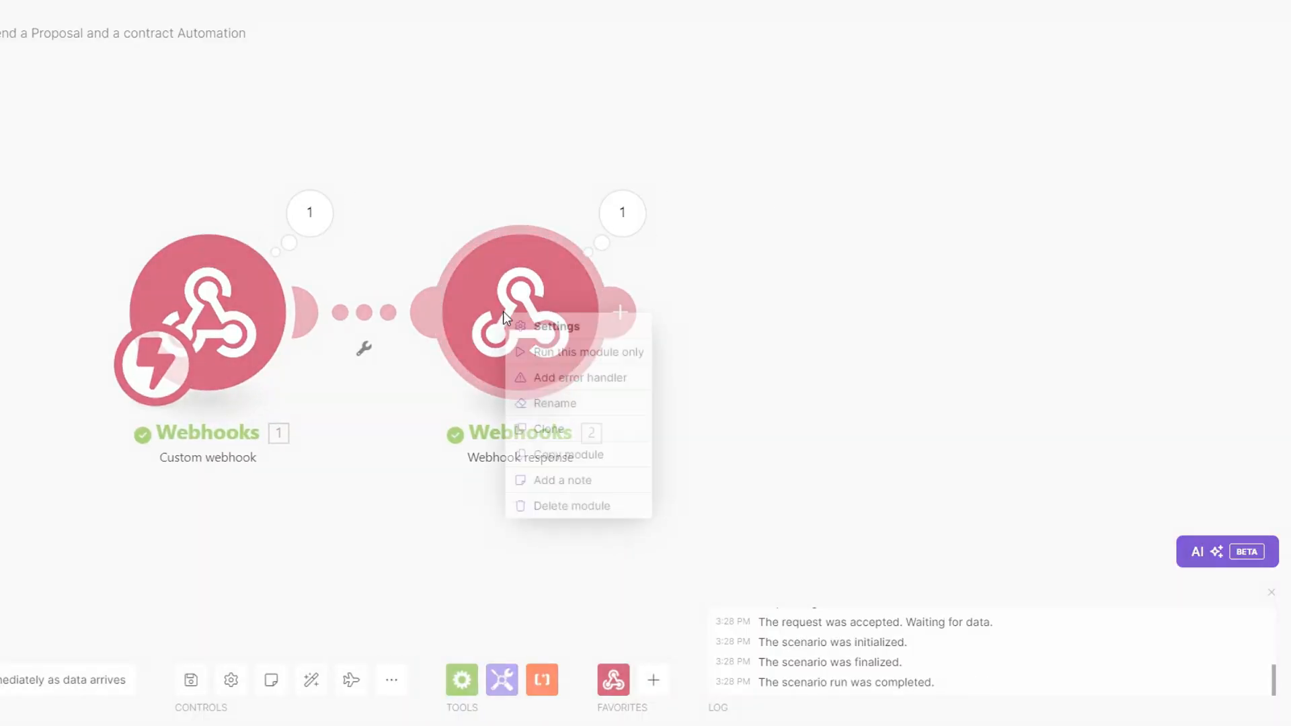
click(549, 509)
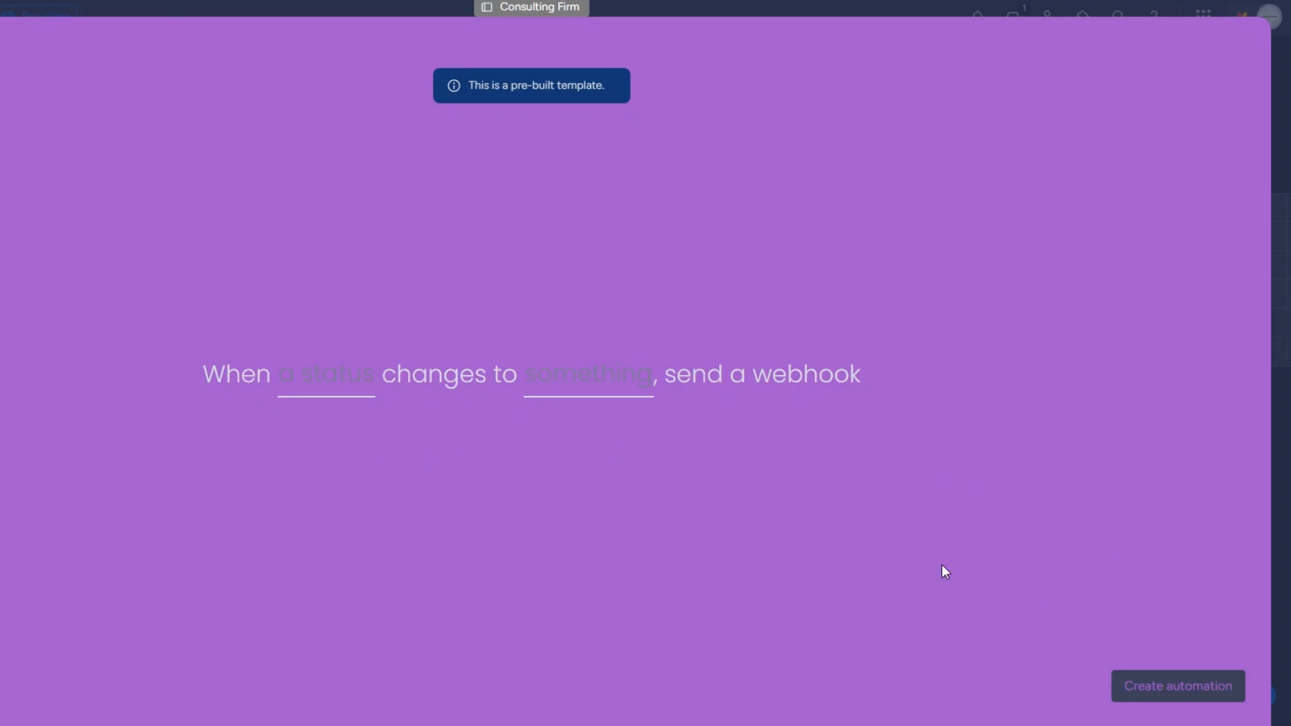
Step: Set the recipe to trigger when Status changes to SEND PROPOSAL and create the automation
click(331, 384)
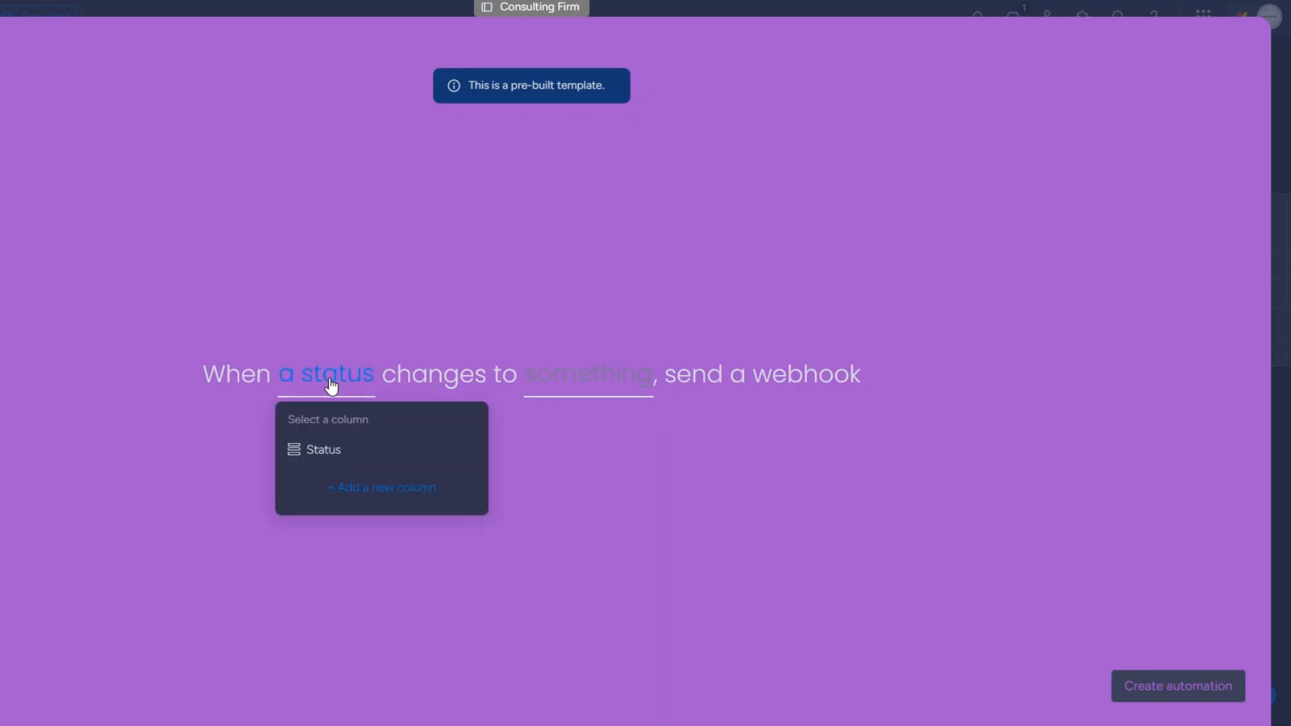
click(323, 449)
click(591, 388)
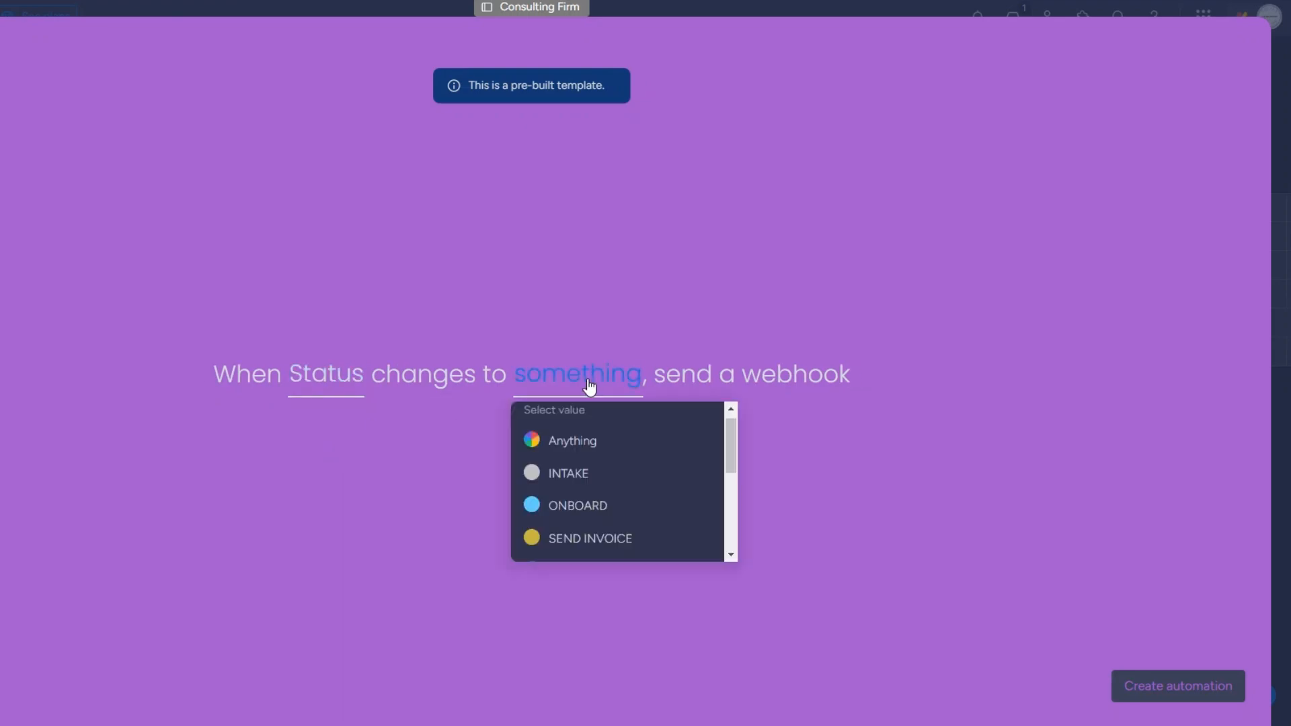
scroll(591, 511, down, 5)
scroll(585, 498, up, 5)
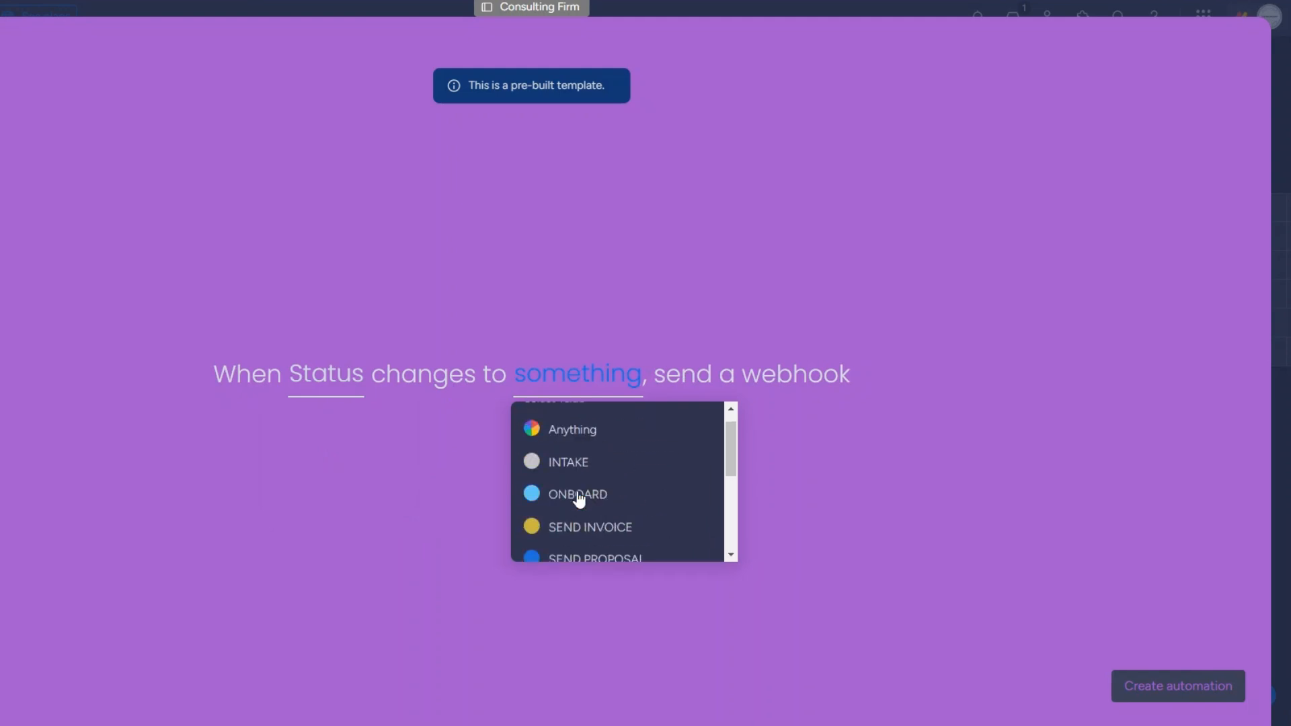
scroll(587, 506, down, 1)
click(587, 506)
click(1179, 686)
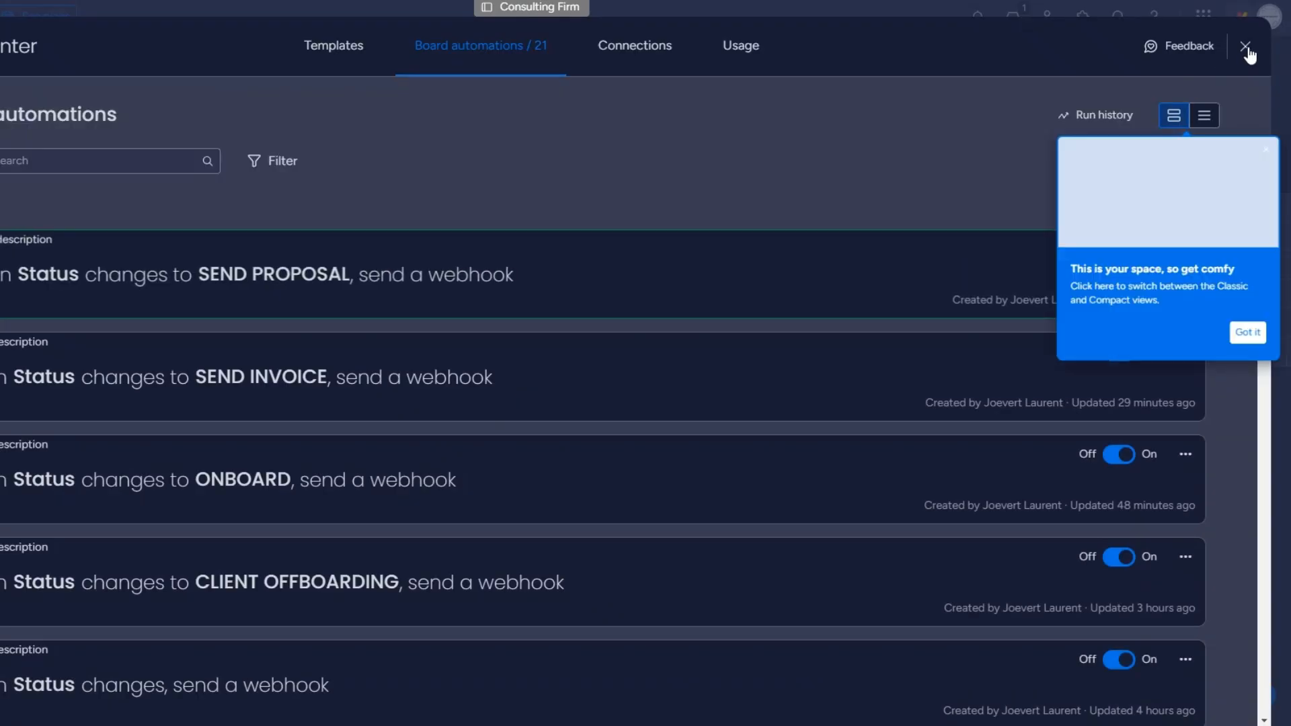
click(1245, 45)
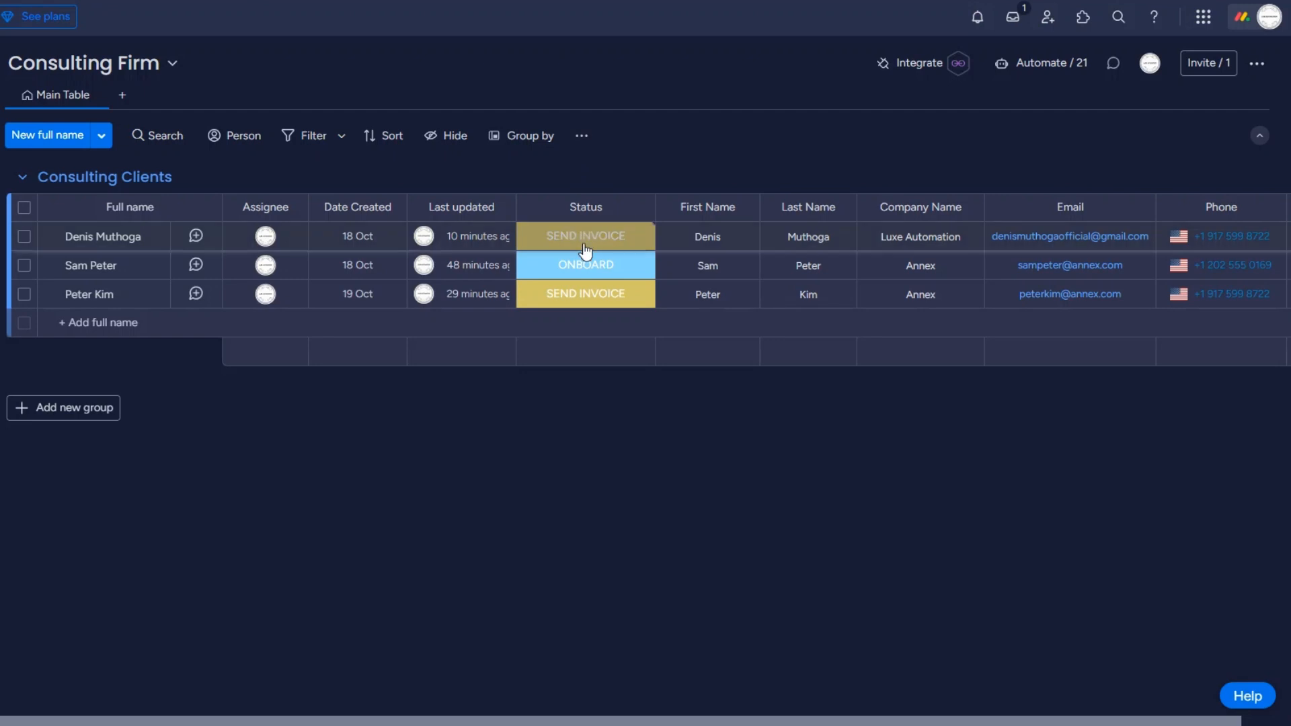
Step: Set the third client's status to SEND PROPOSAL and check the pulseId the webhook received
click(585, 294)
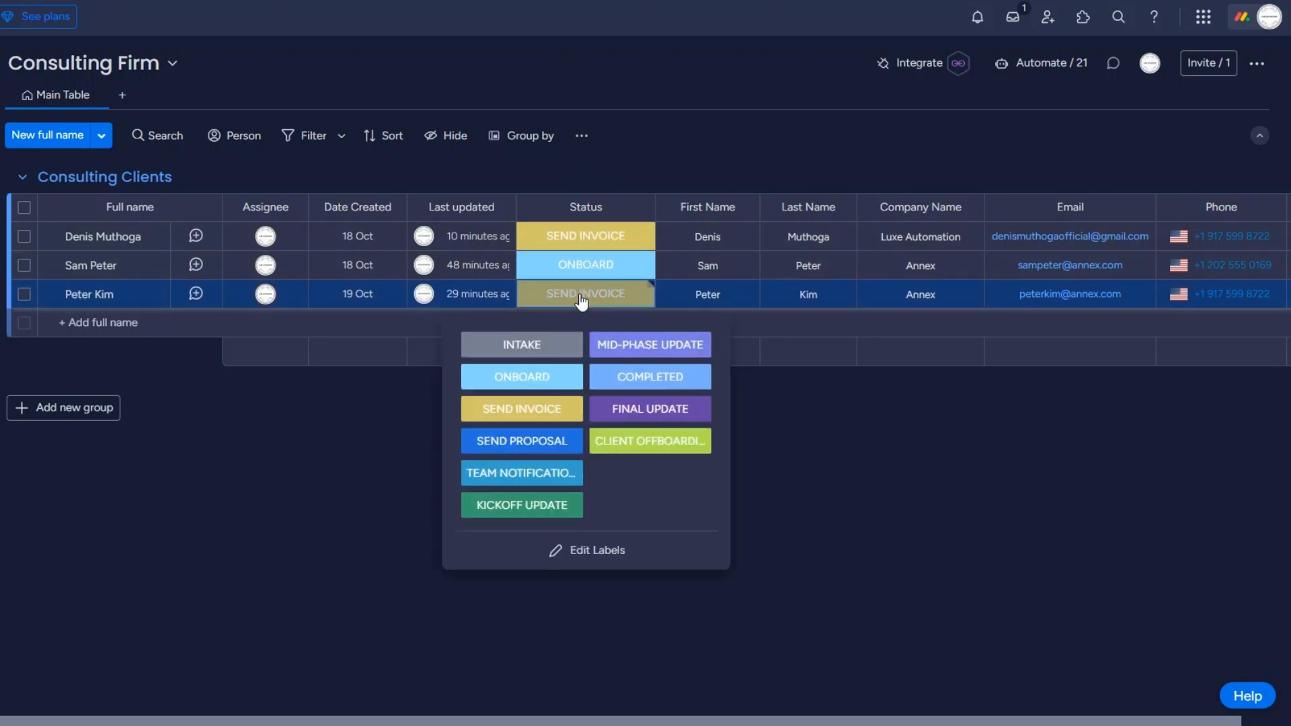
click(531, 441)
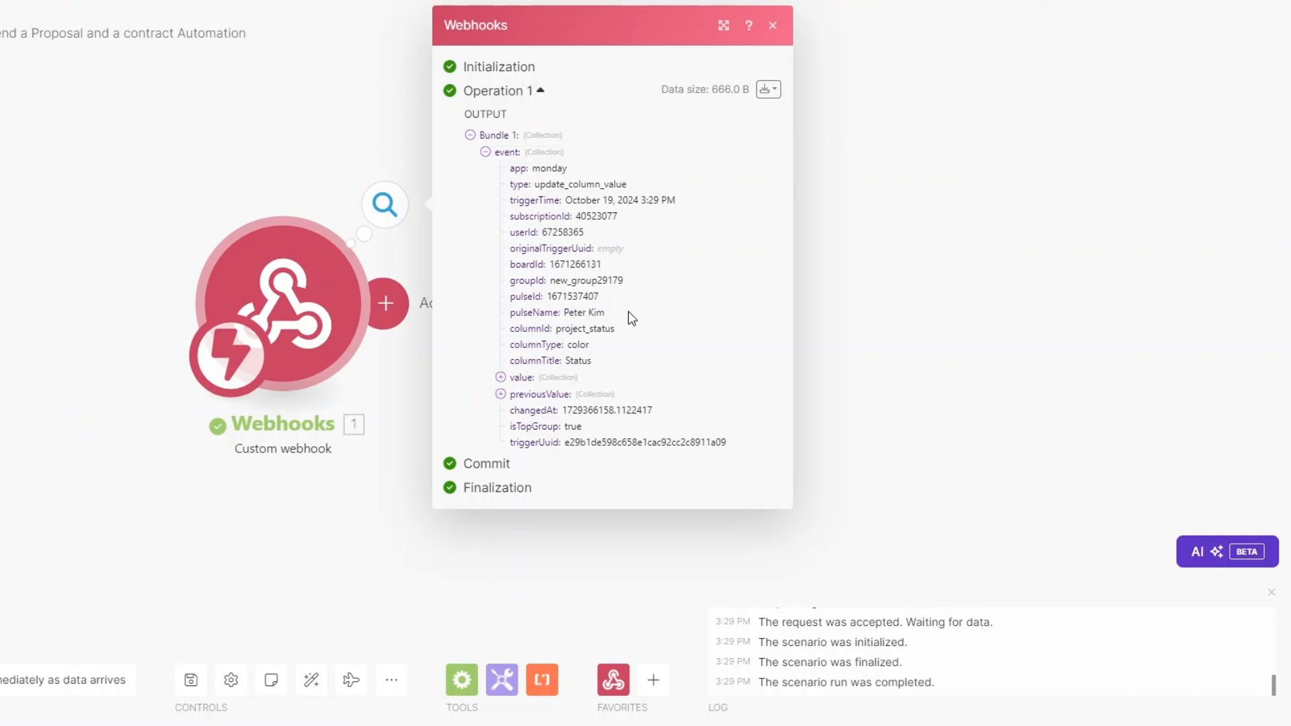
drag(546, 296, 602, 296)
key(ctrl+c)
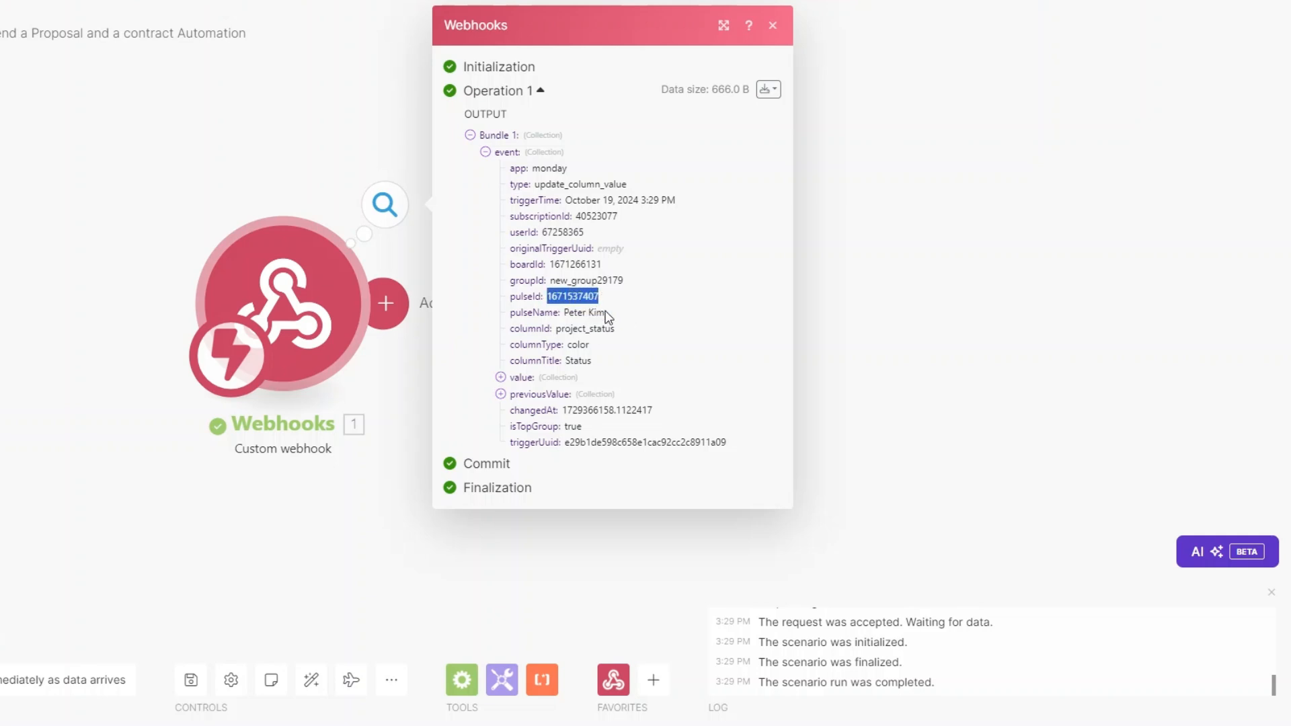
Step: Add a Monday Get an Item step with ID mapped to pulseId, on the Consulting Firm :: public board
click(389, 394)
click(385, 303)
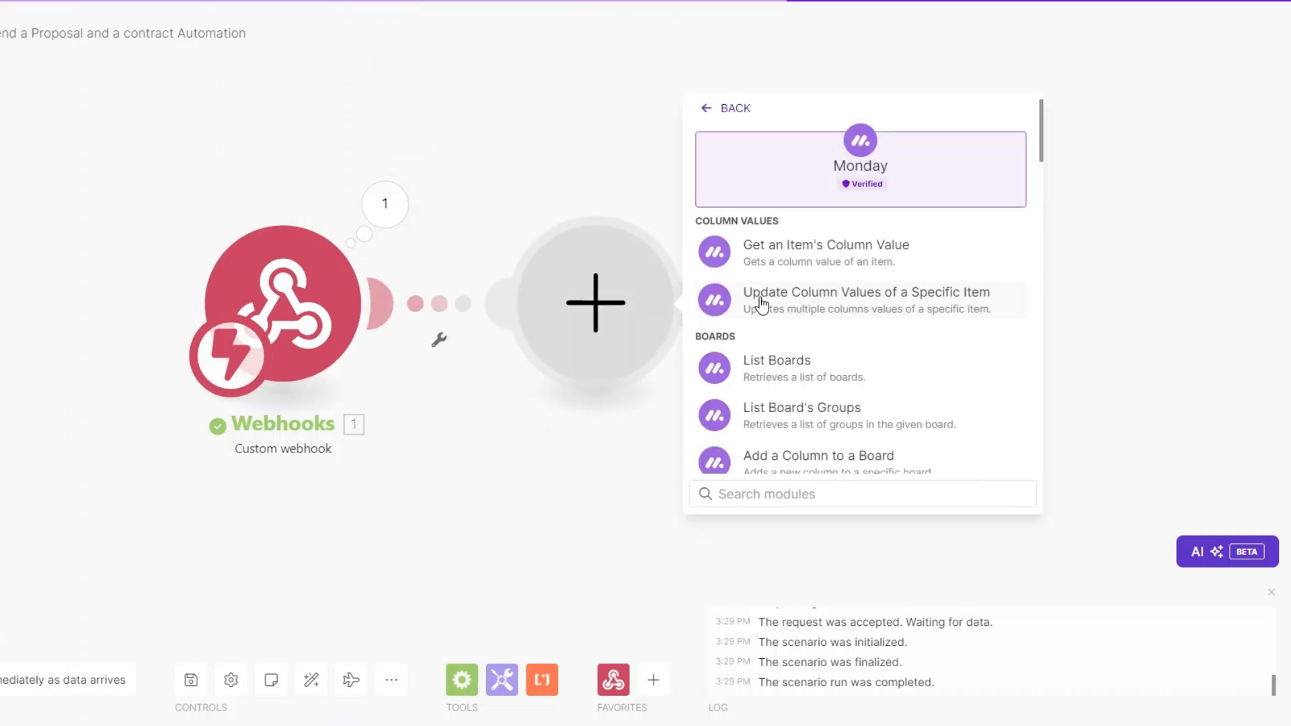
text(ge)
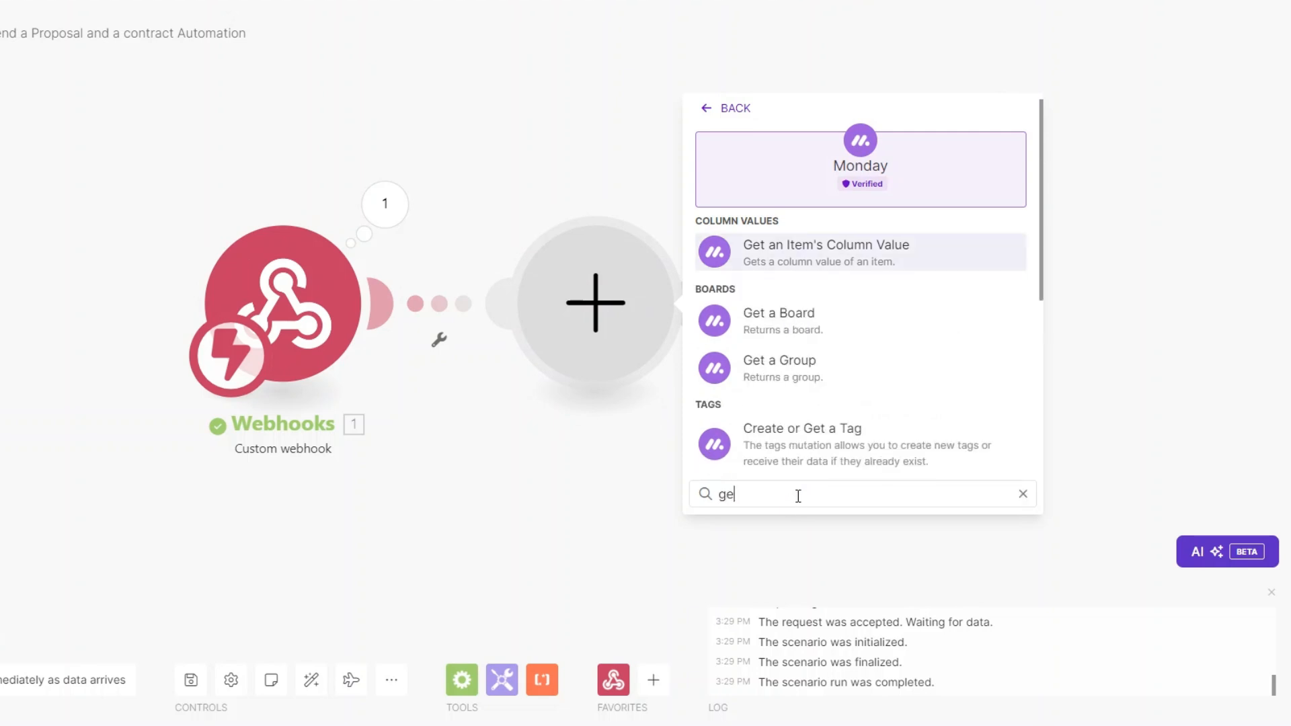
text(t an)
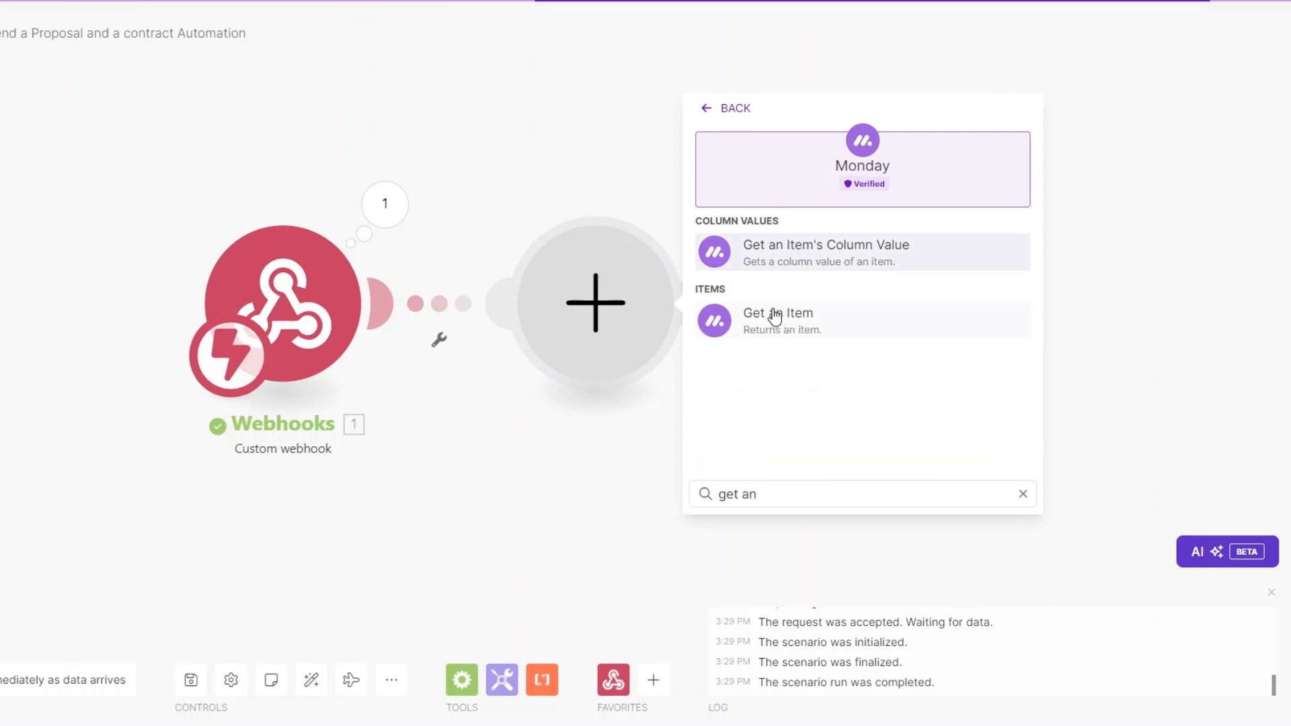
click(799, 323)
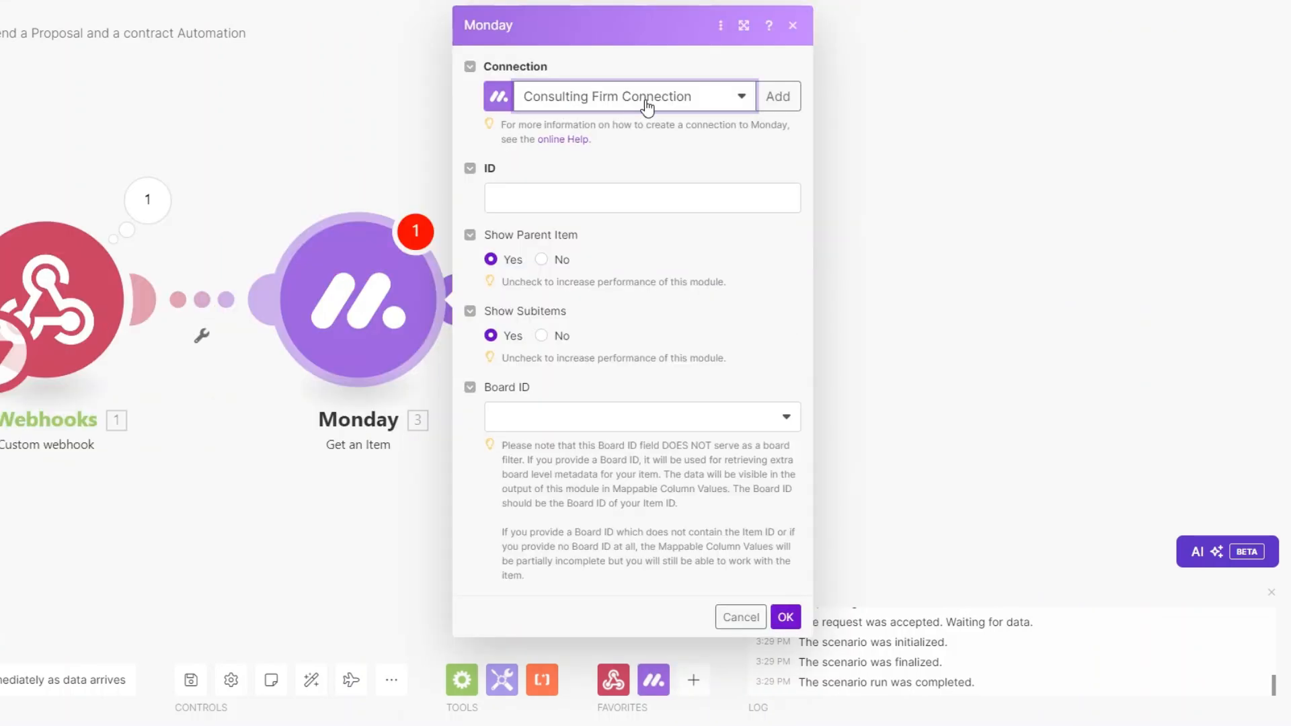
click(591, 198)
click(874, 301)
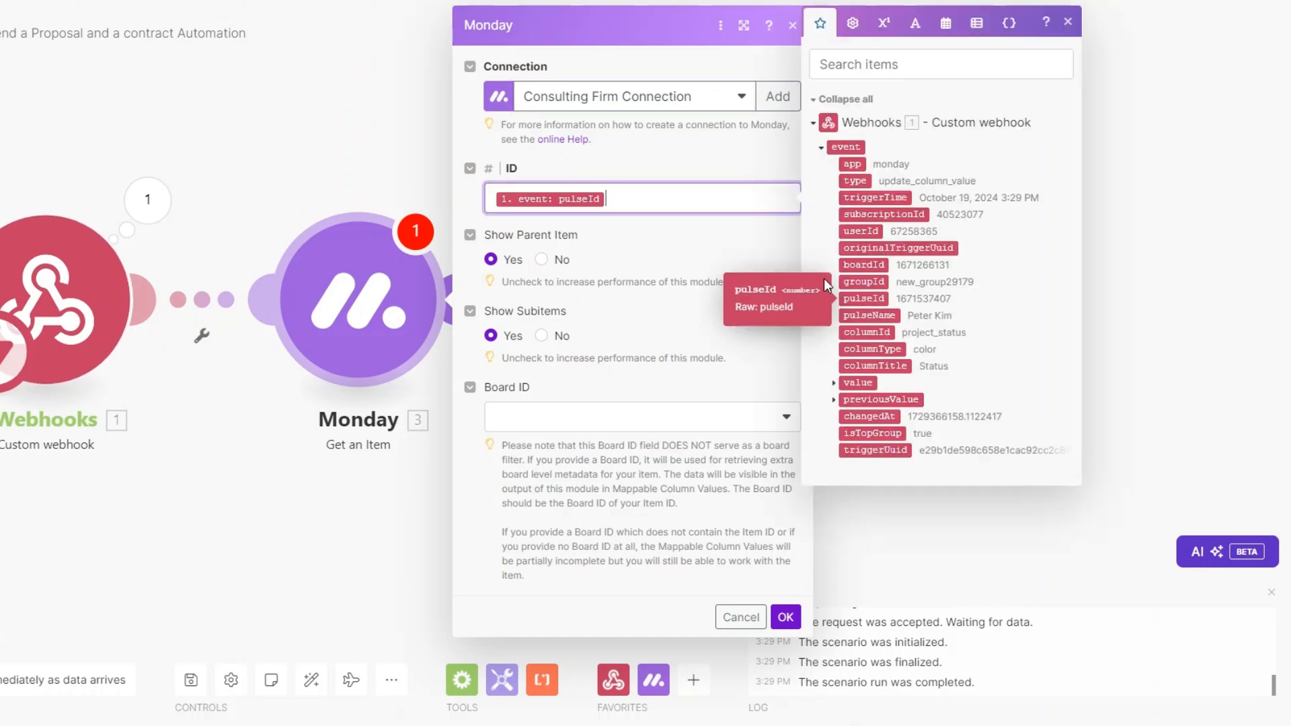
click(610, 434)
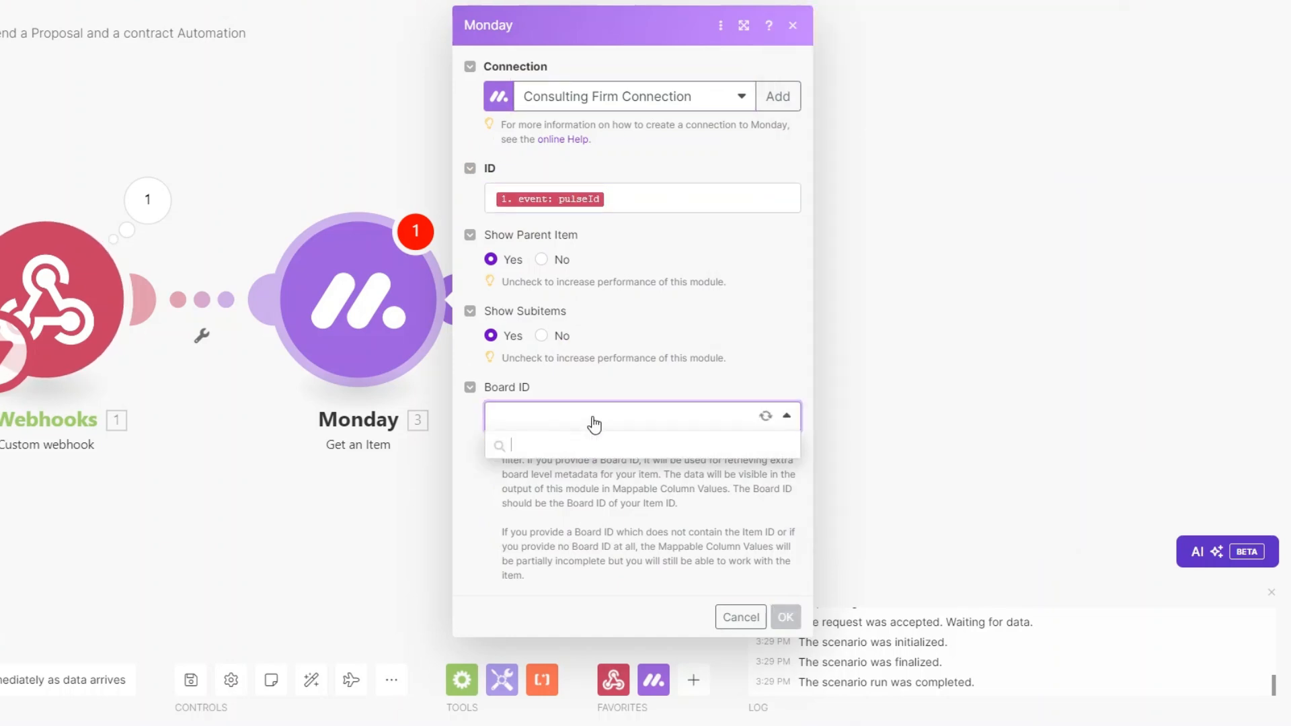
click(557, 470)
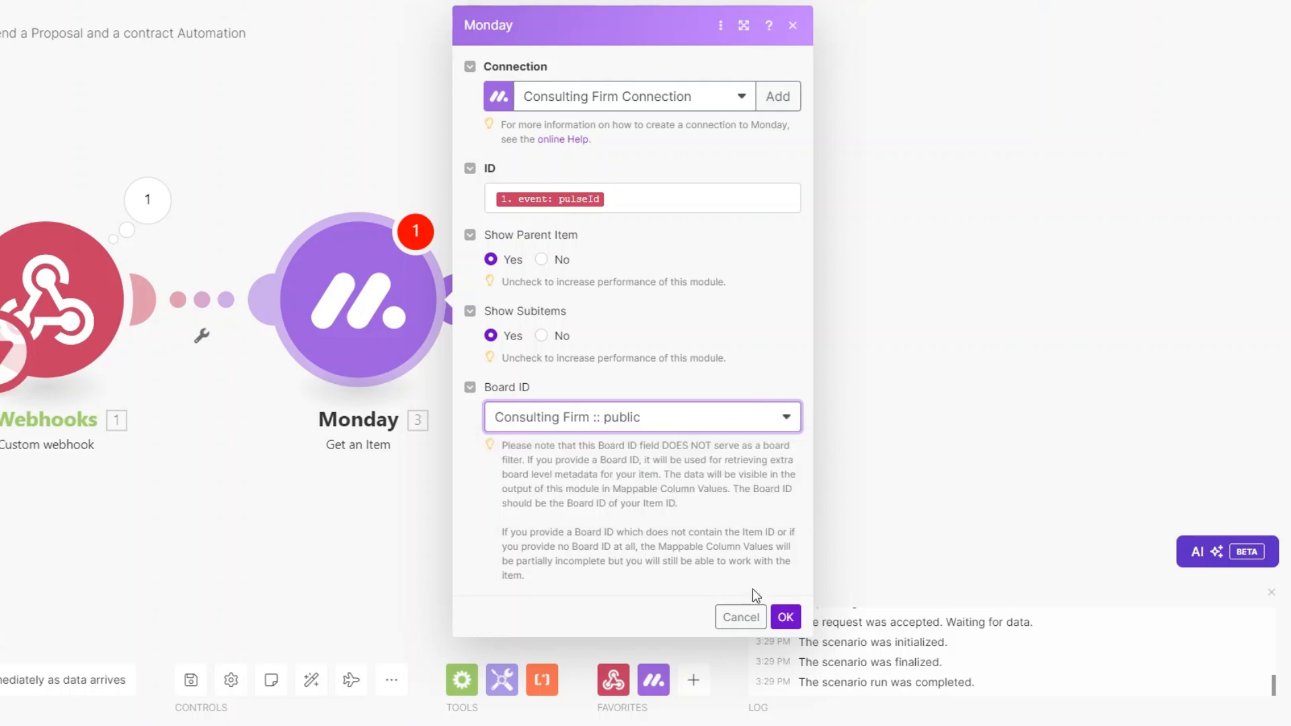
click(785, 617)
Step: Run only the Monday step using a pasted sample pulseId
right_click(364, 304)
click(414, 340)
click(566, 384)
key(ctrl+v)
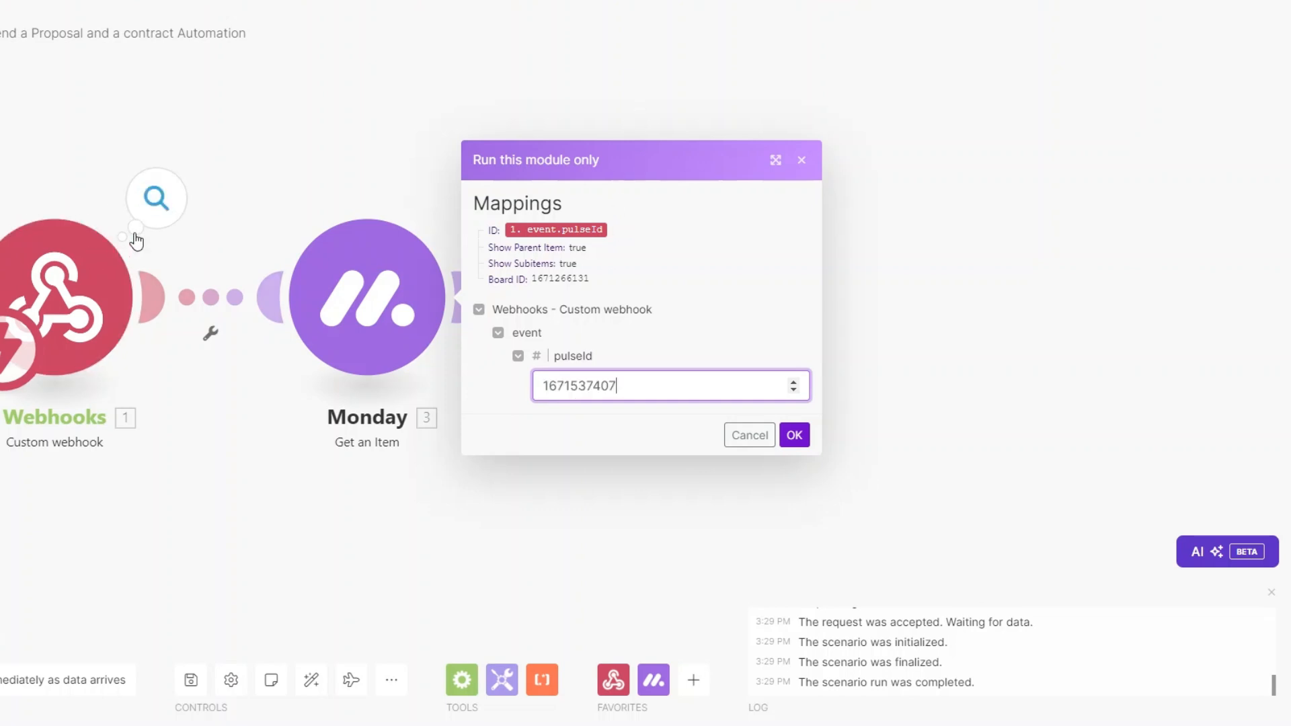
click(798, 437)
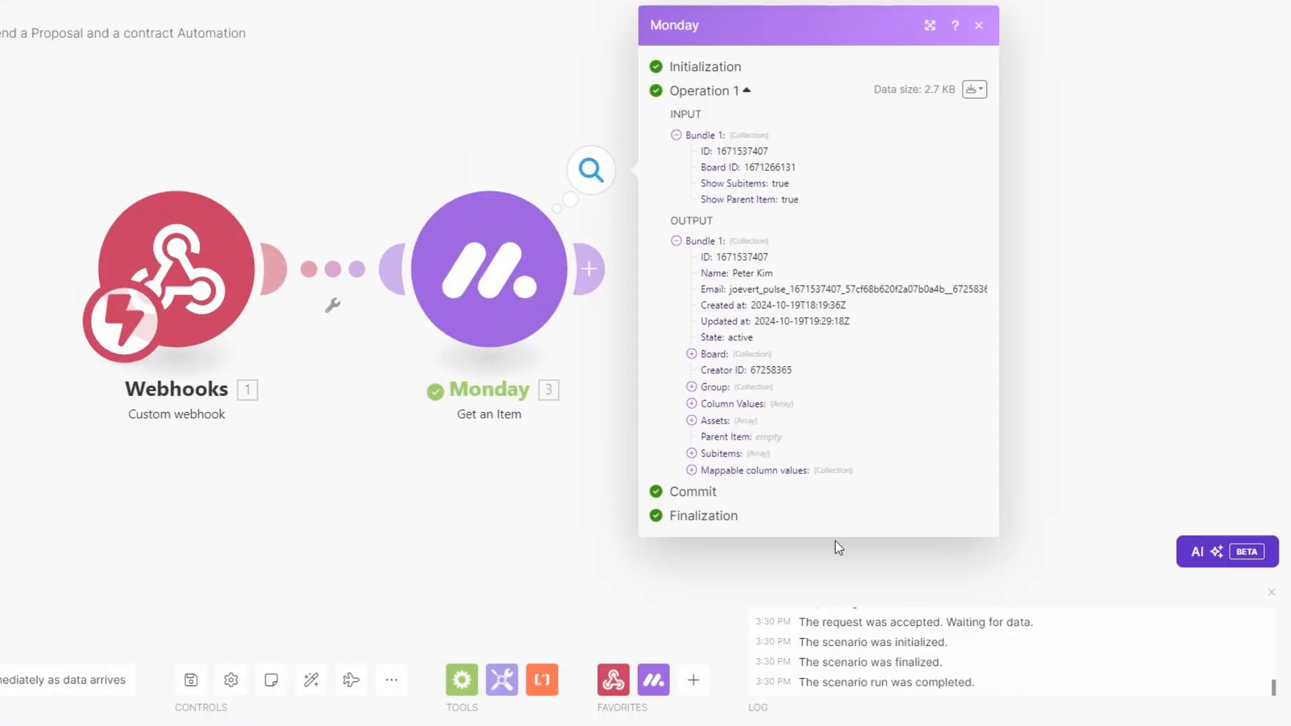
Step: Inspect the returned item's column values, including Email and Phone details
click(691, 470)
click(707, 603)
click(706, 652)
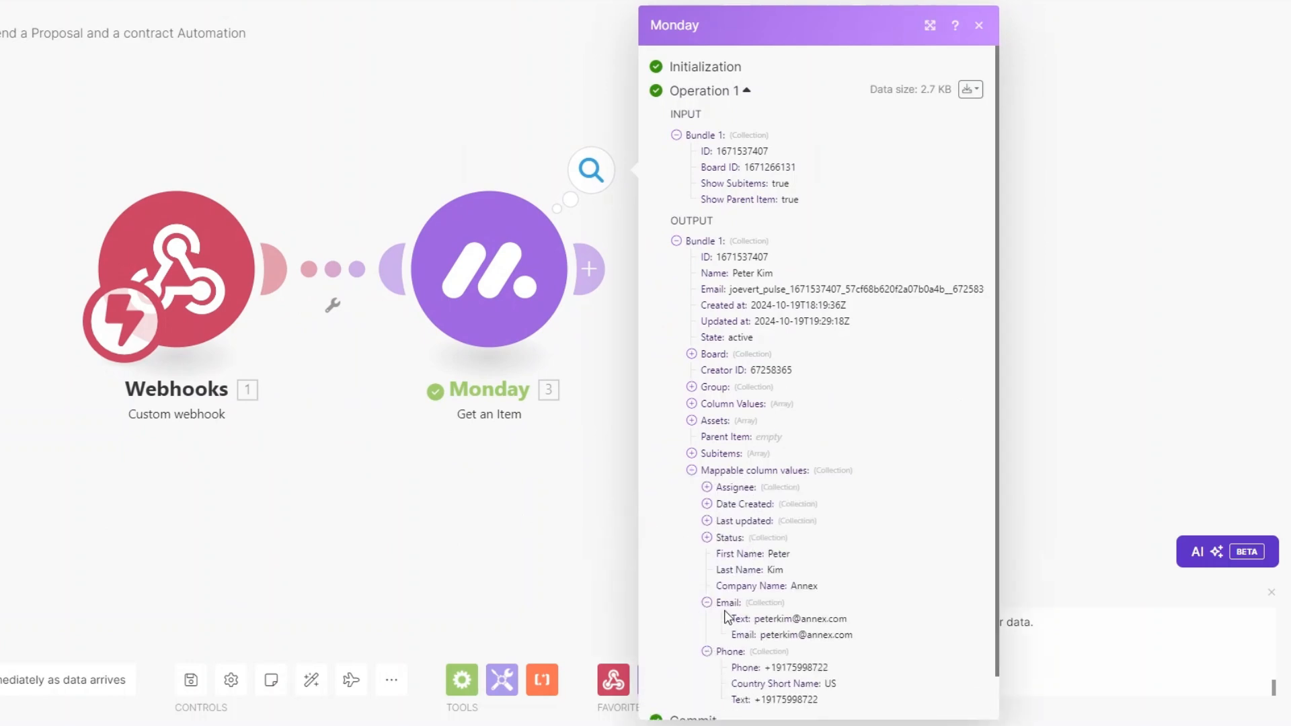
scroll(761, 504, down, 1)
click(532, 507)
drag(399, 422, 290, 425)
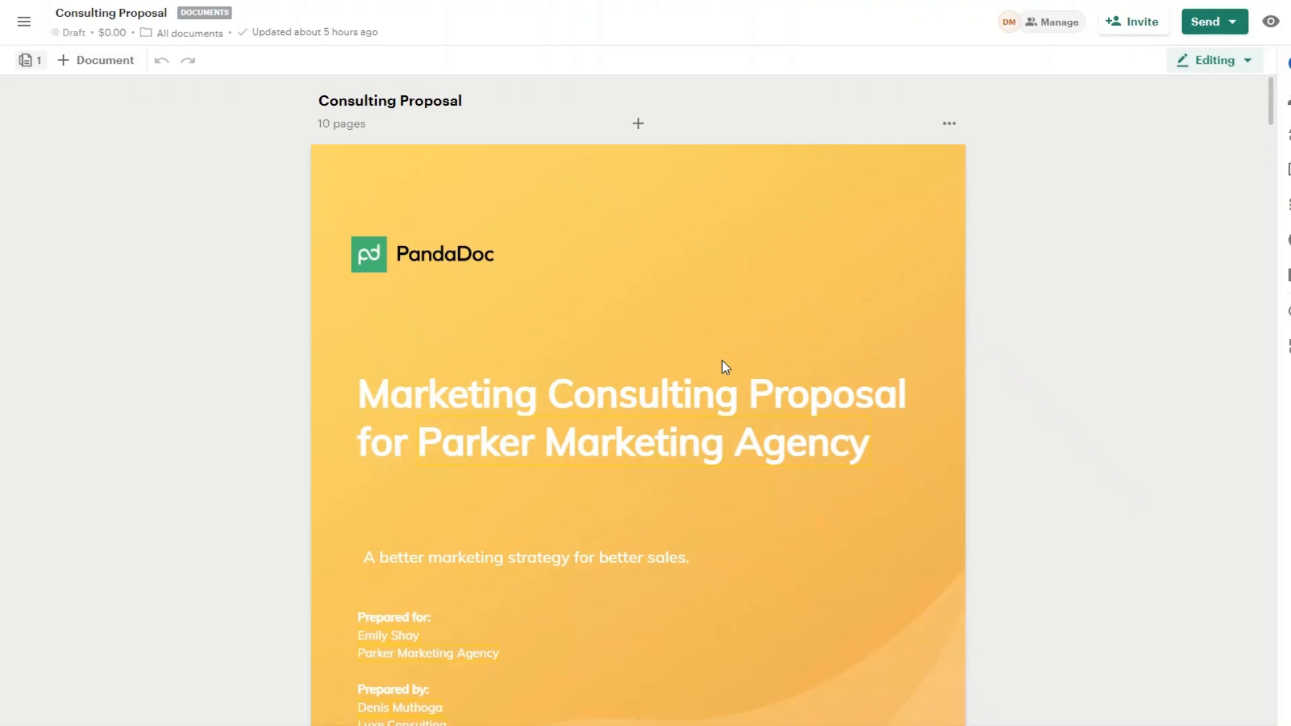
Step: Scroll through the ten-page Consulting Proposal to the signoff page, then return to the Make scenario
scroll(737, 316, down, 3)
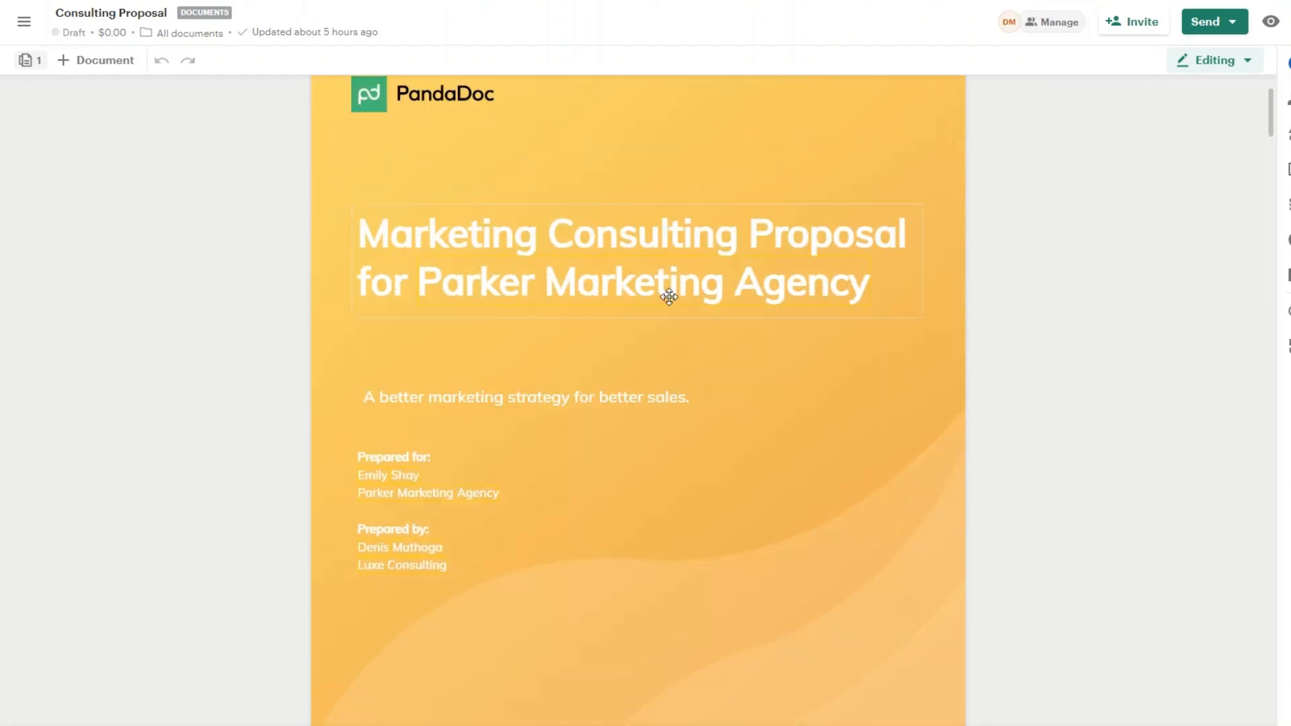
scroll(766, 450, up, 1)
scroll(780, 366, down, 20)
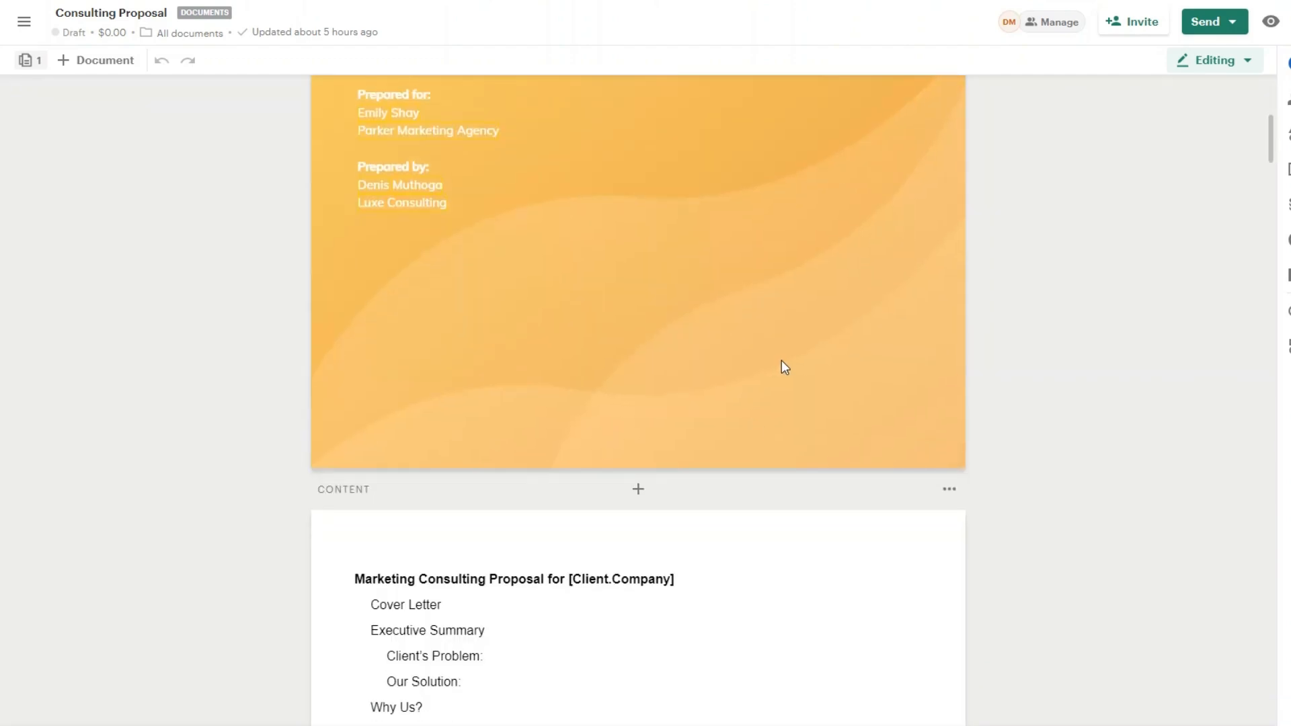
scroll(785, 367, down, 15)
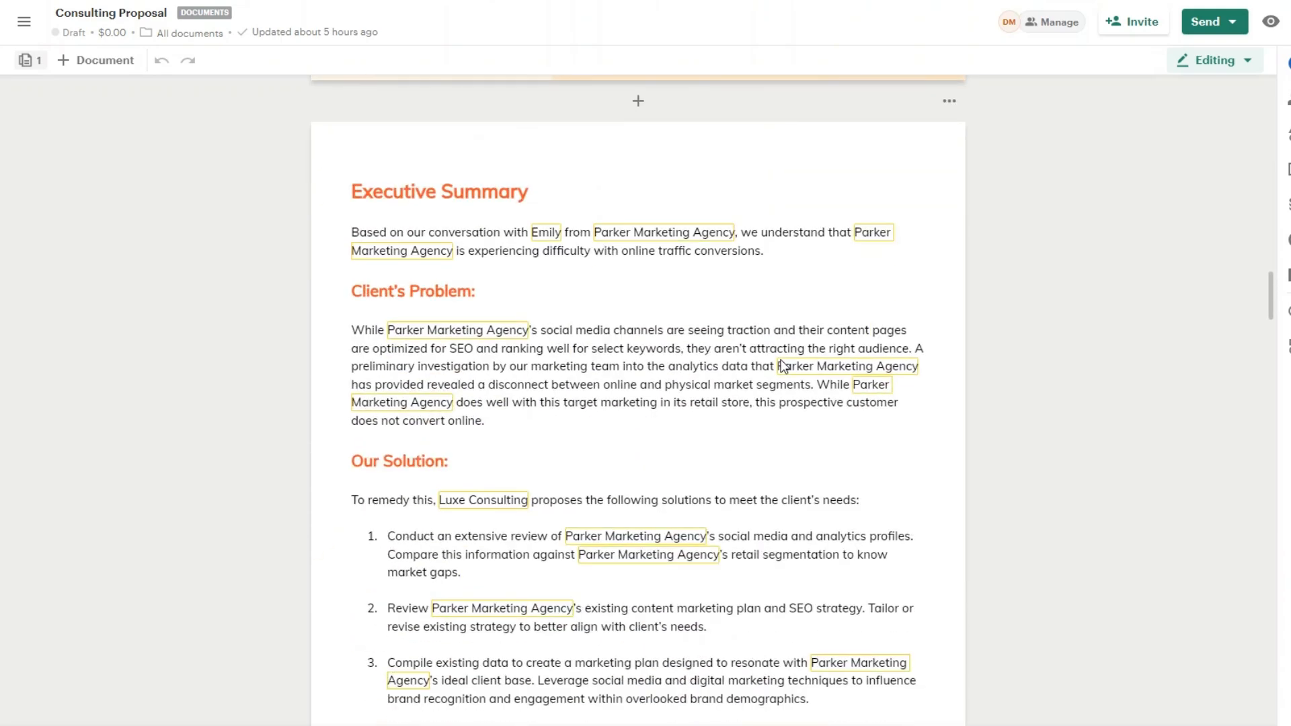
scroll(782, 368, down, 6)
scroll(782, 367, down, 15)
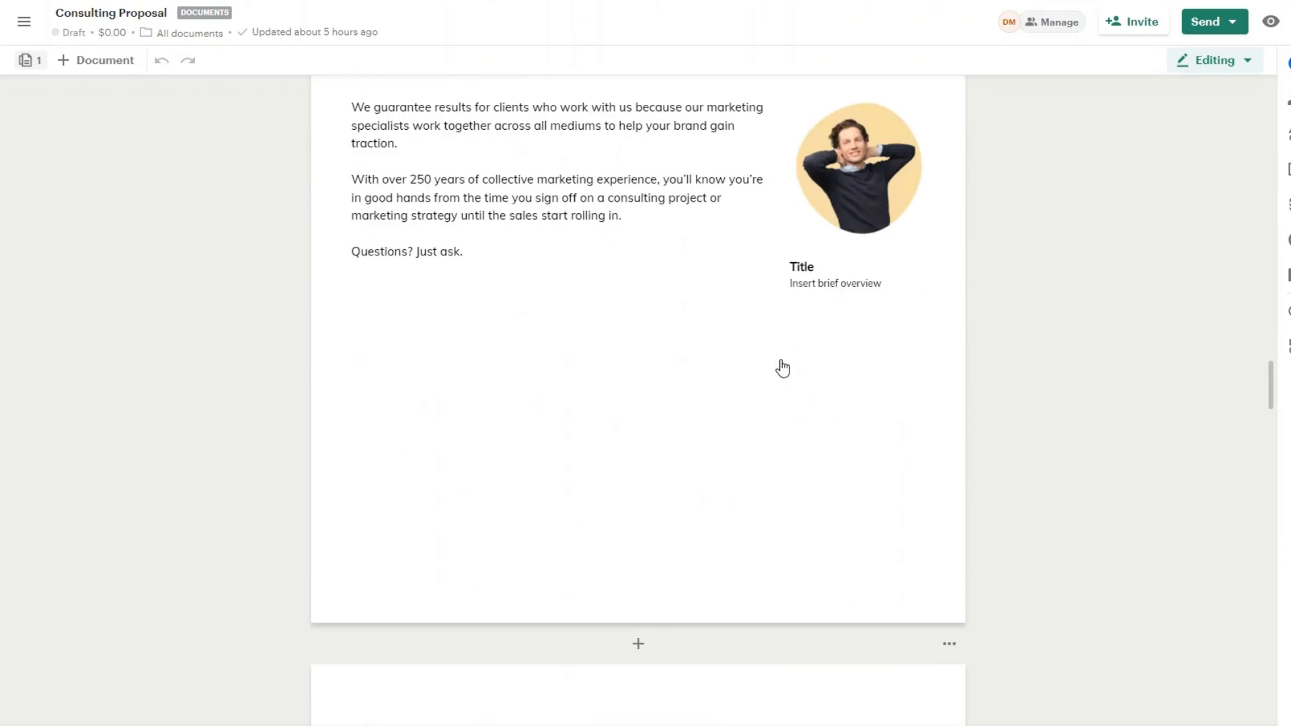
scroll(782, 367, down, 20)
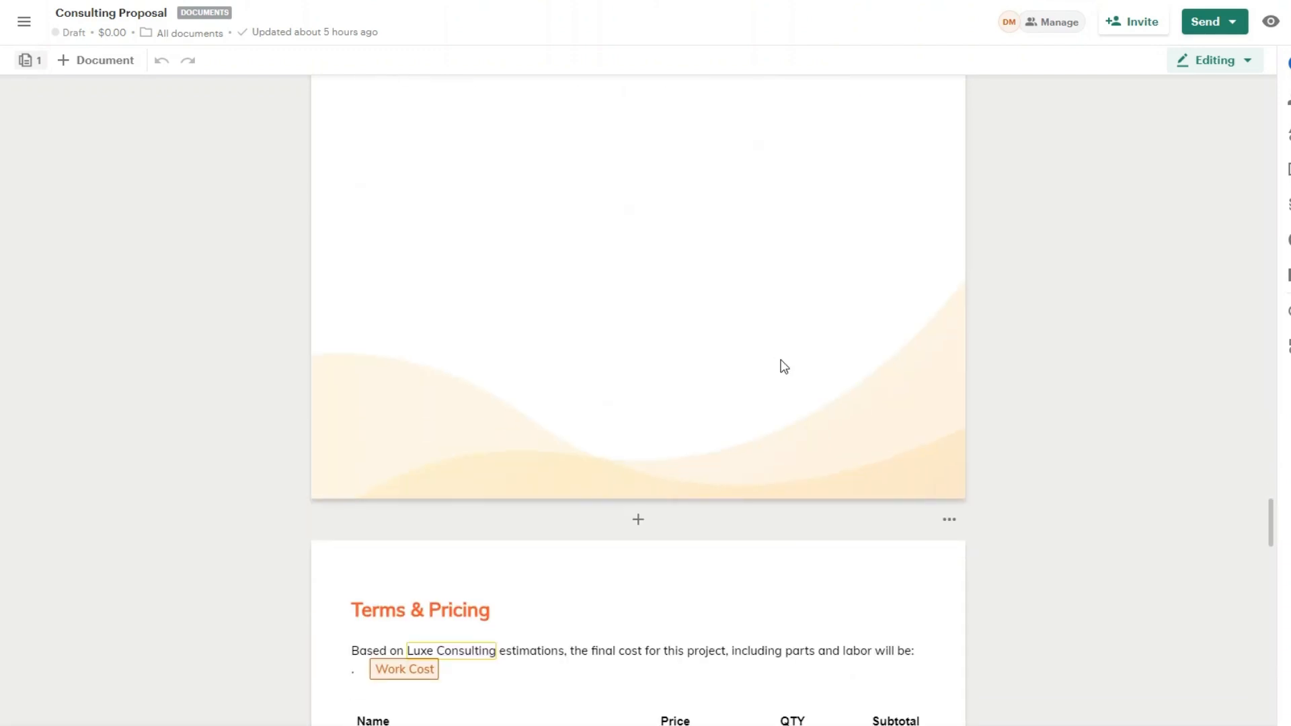
scroll(782, 367, down, 18)
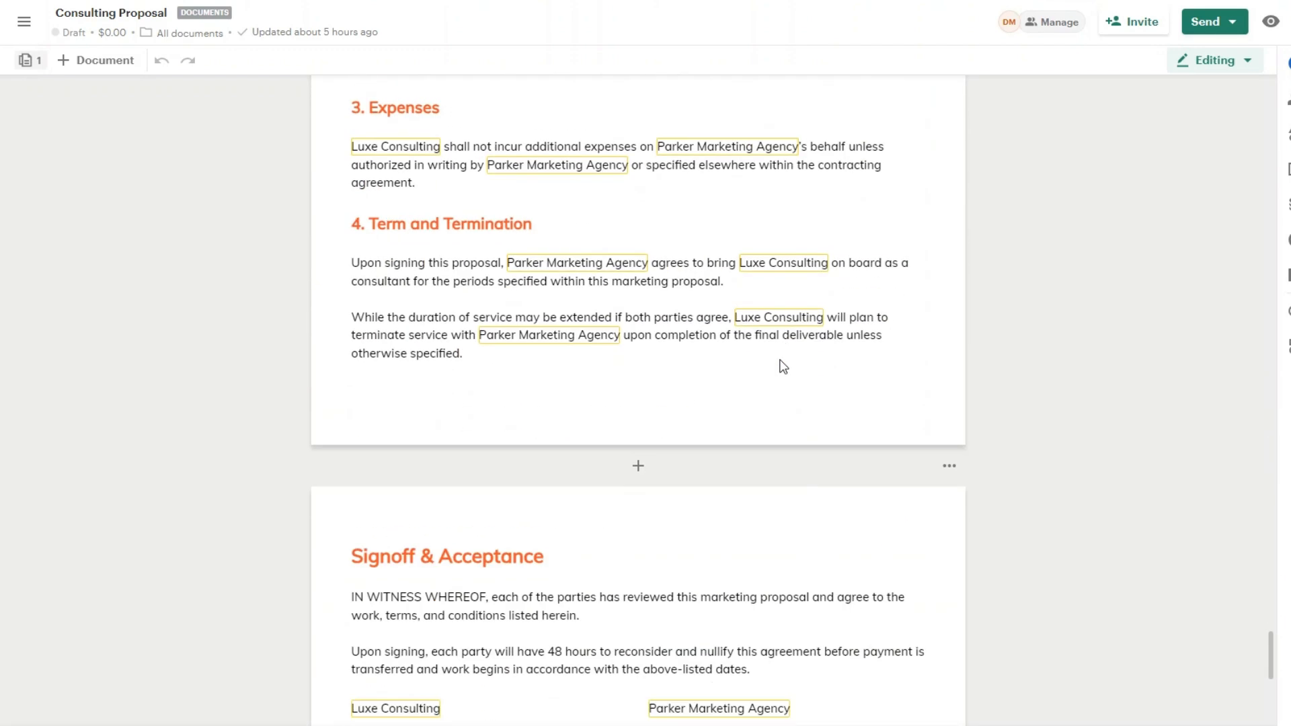
scroll(780, 368, up, 3)
scroll(715, 317, down, 3)
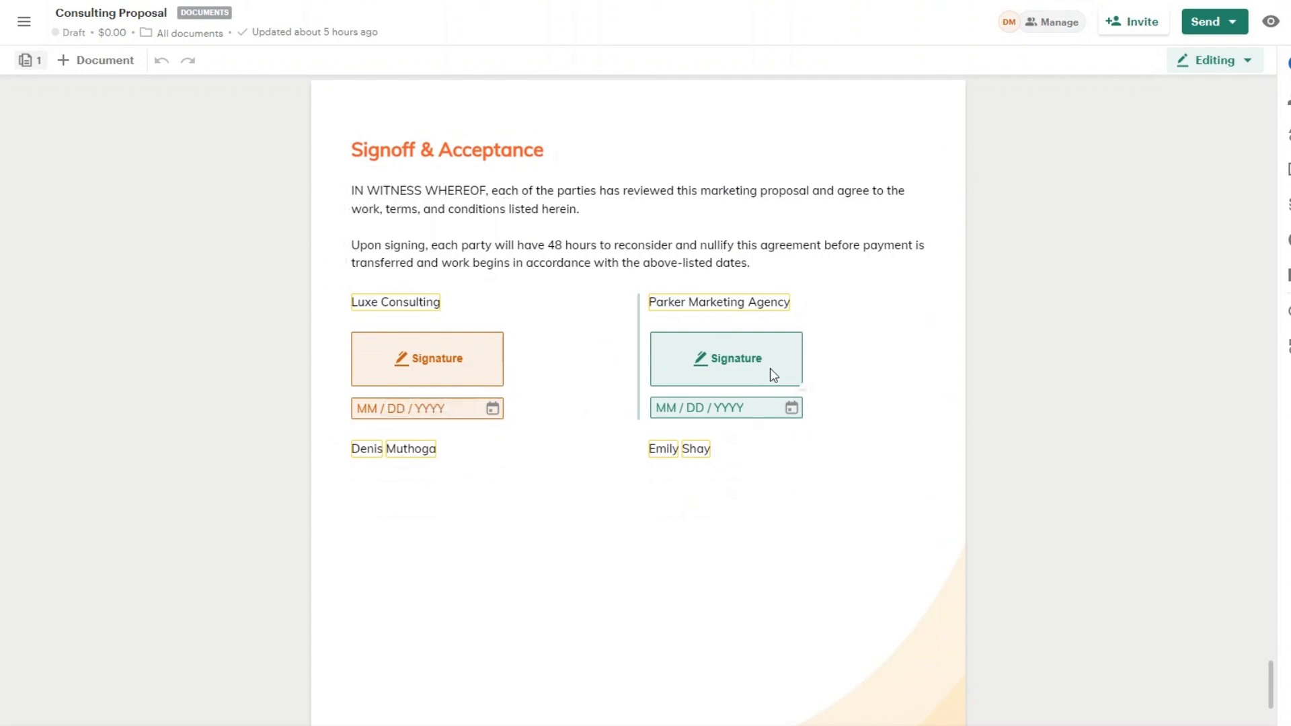
drag(1271, 693, 1270, 98)
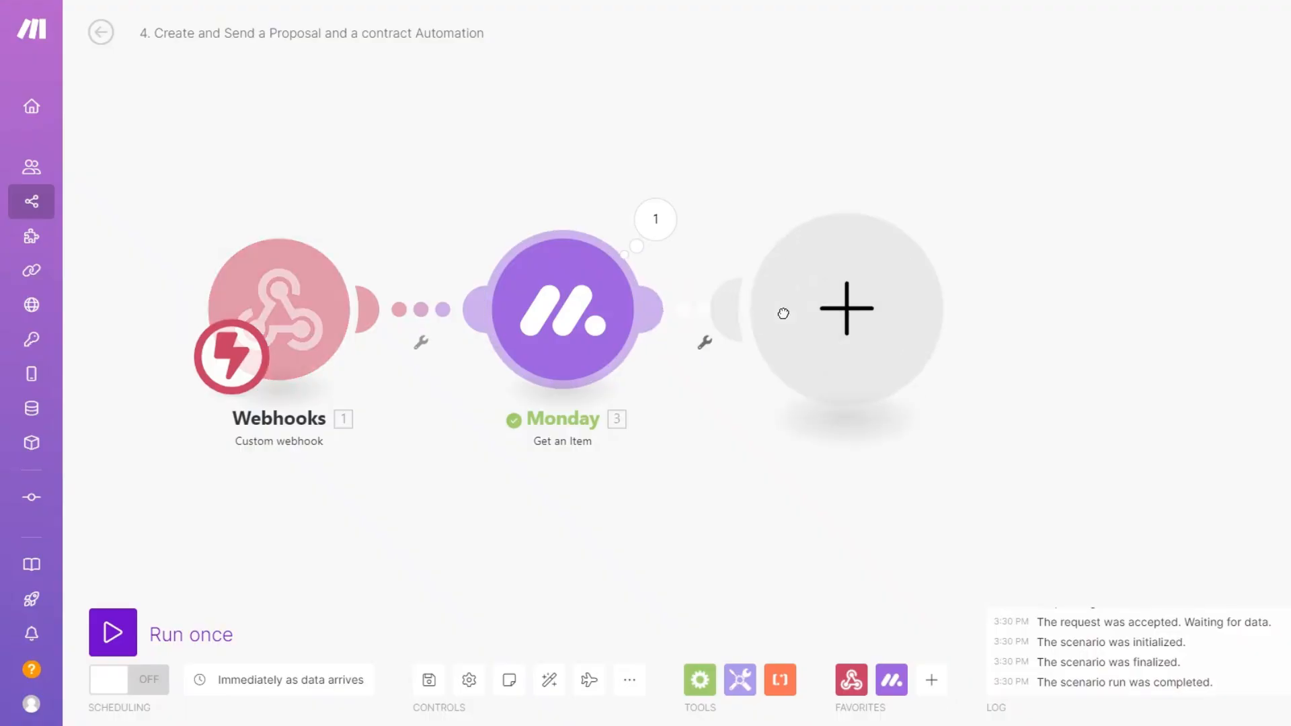
click(784, 311)
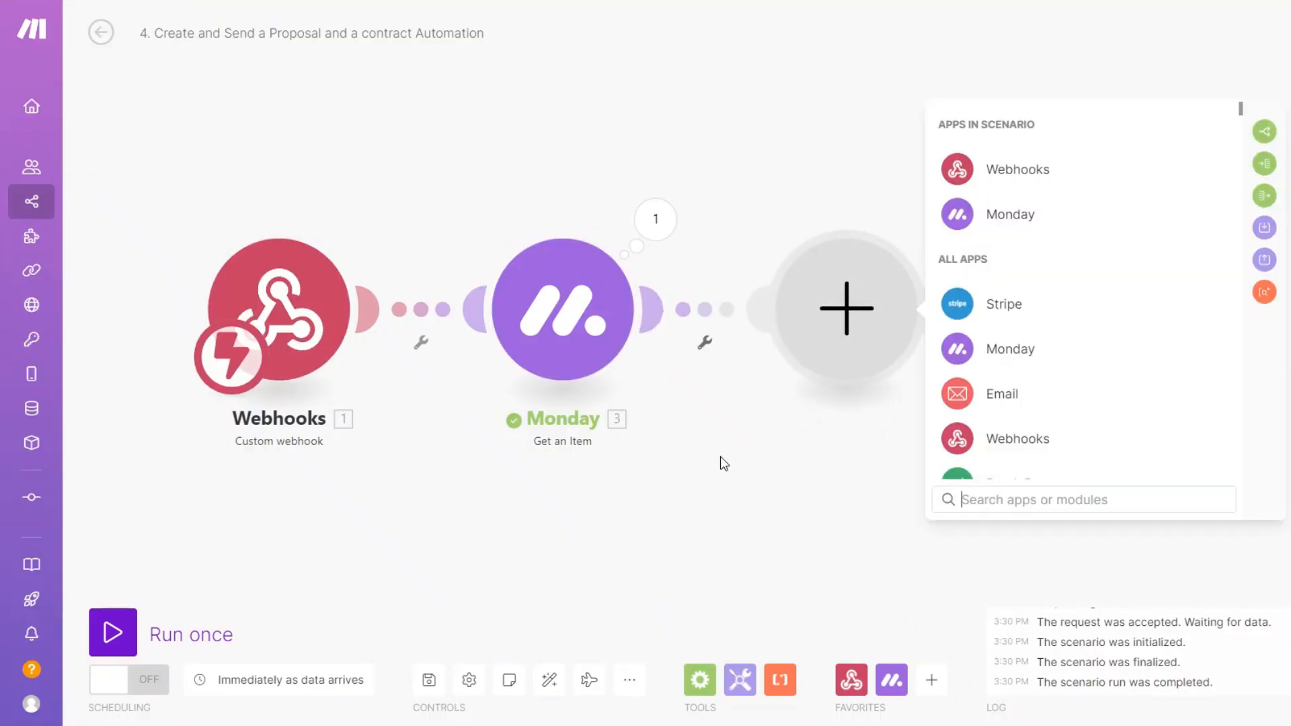
Step: Add a PandaDoc Get a Document step with a saved My PandaDoc connection, ready for the Document ID
scroll(1023, 426, down, 3)
click(1021, 323)
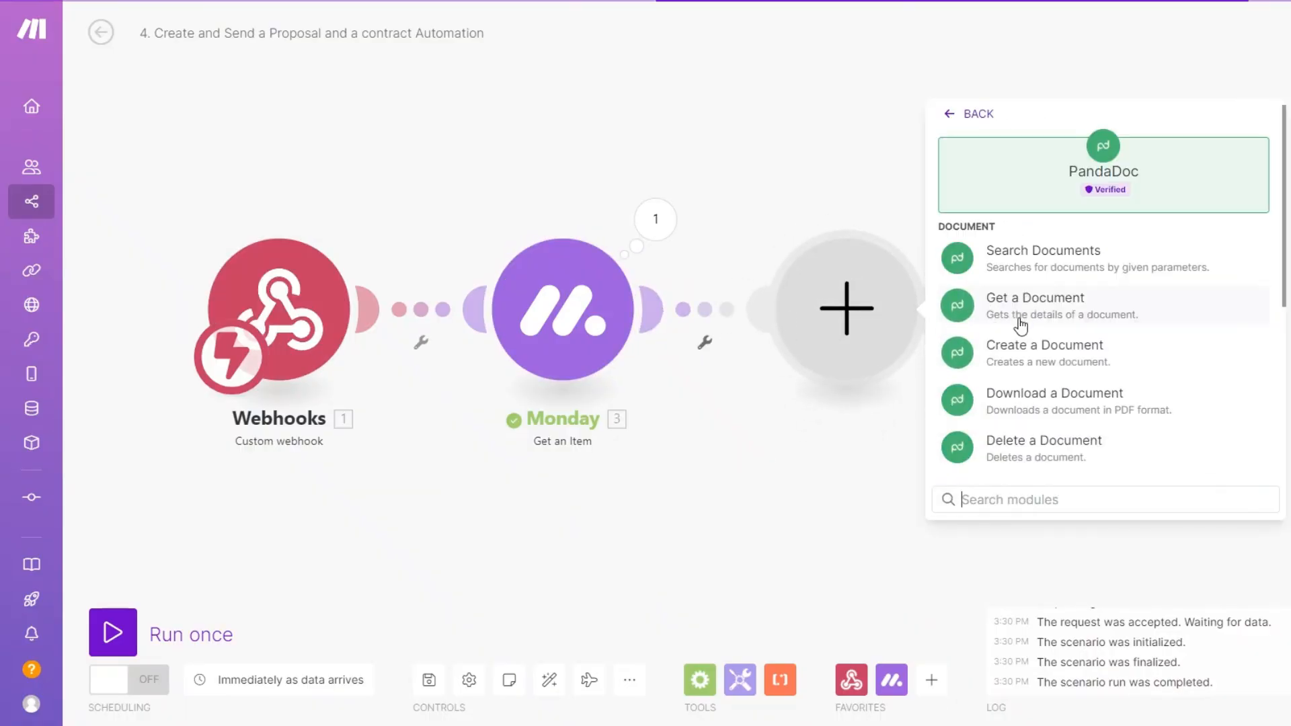
click(1023, 312)
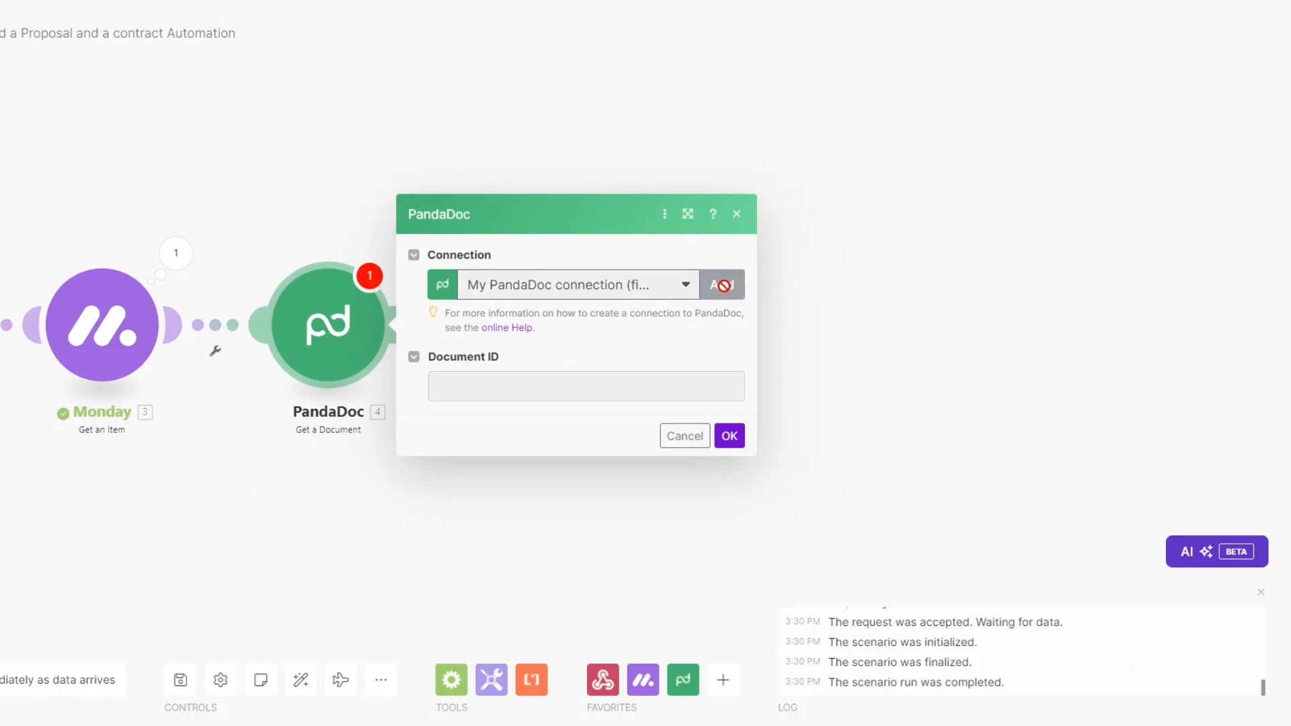
drag(933, 227, 985, 229)
click(985, 229)
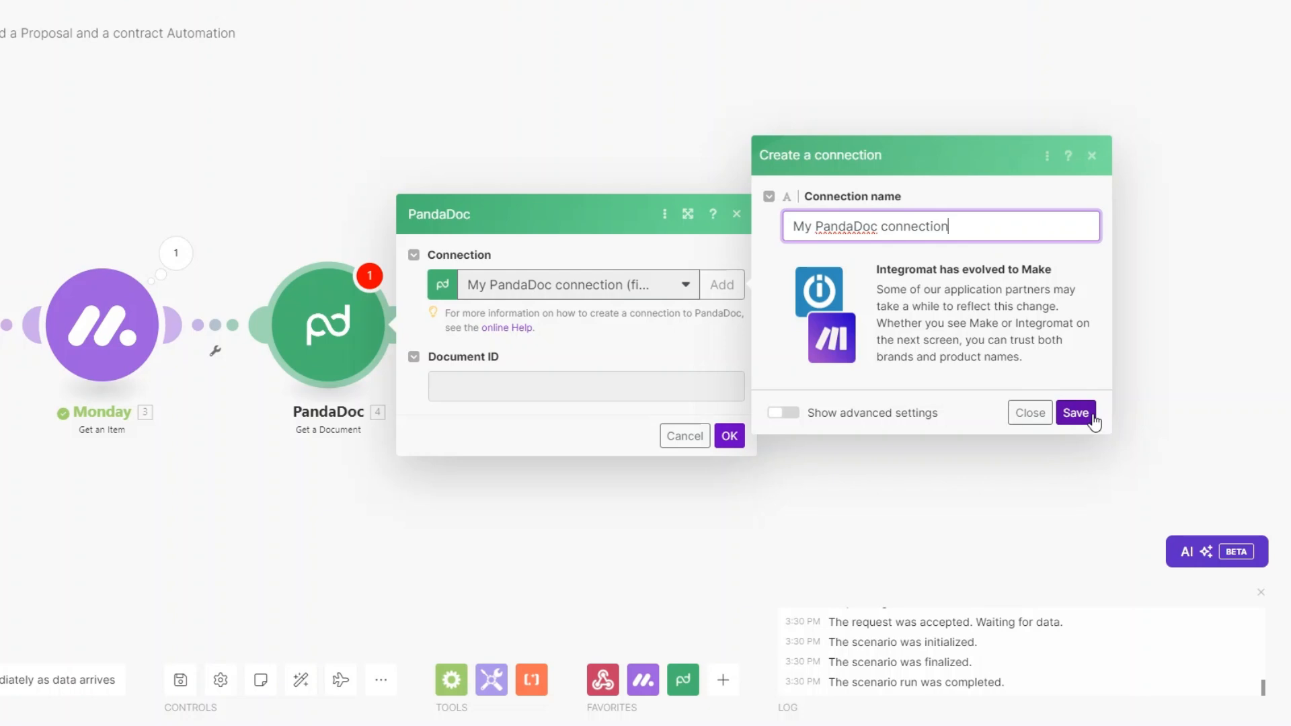
click(853, 384)
click(1030, 413)
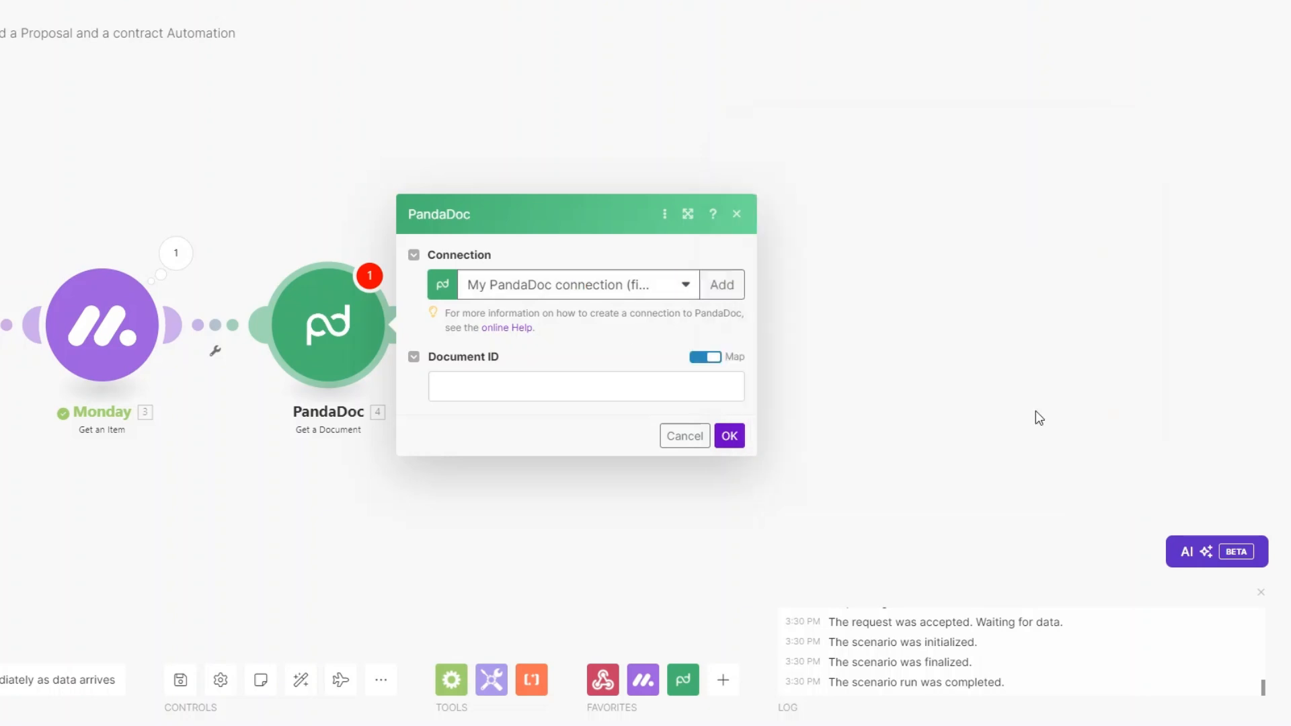
click(532, 388)
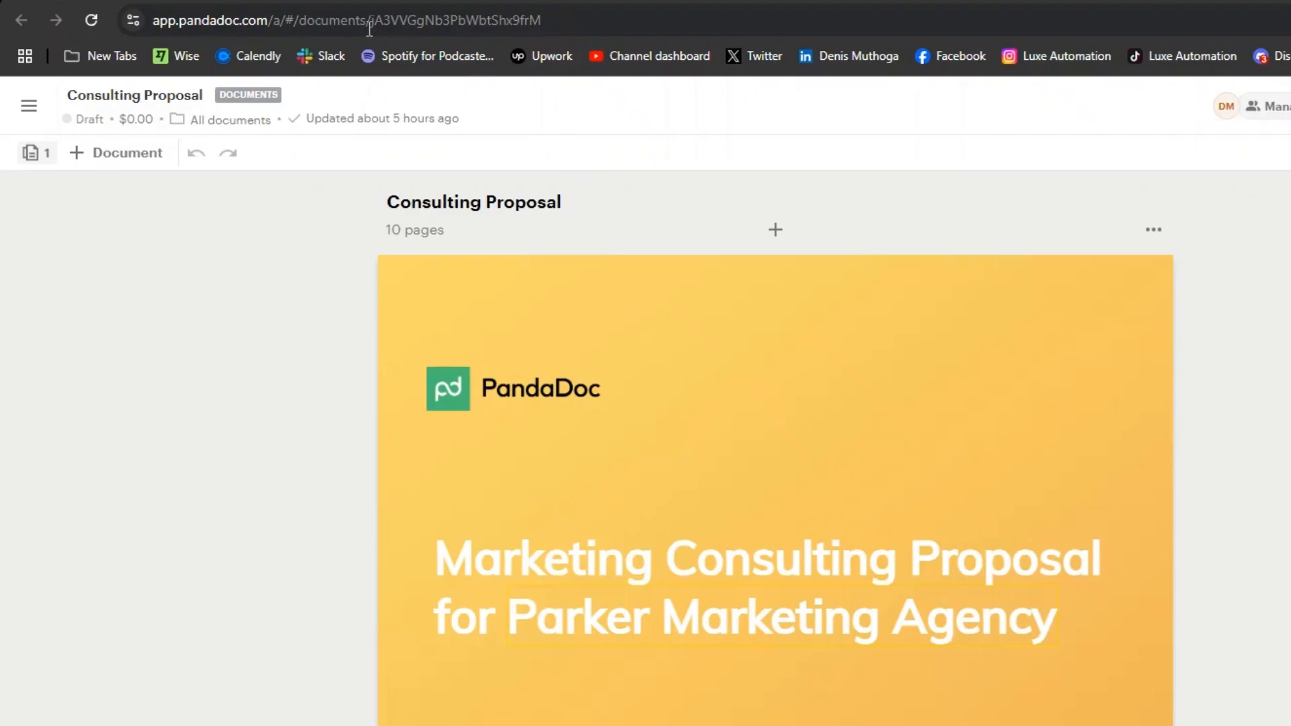
Step: Select the document ID at the end of the Consulting Proposal's PandaDoc address
click(369, 27)
click(394, 23)
drag(413, 20, 584, 21)
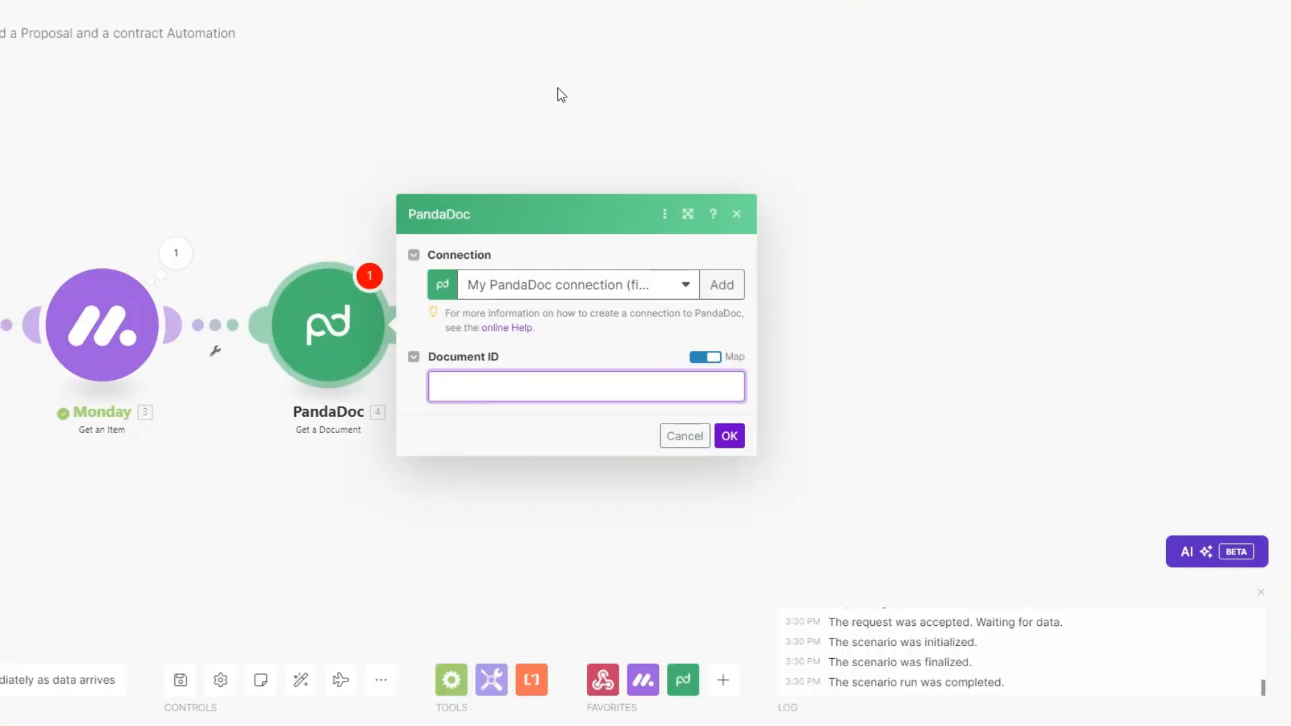
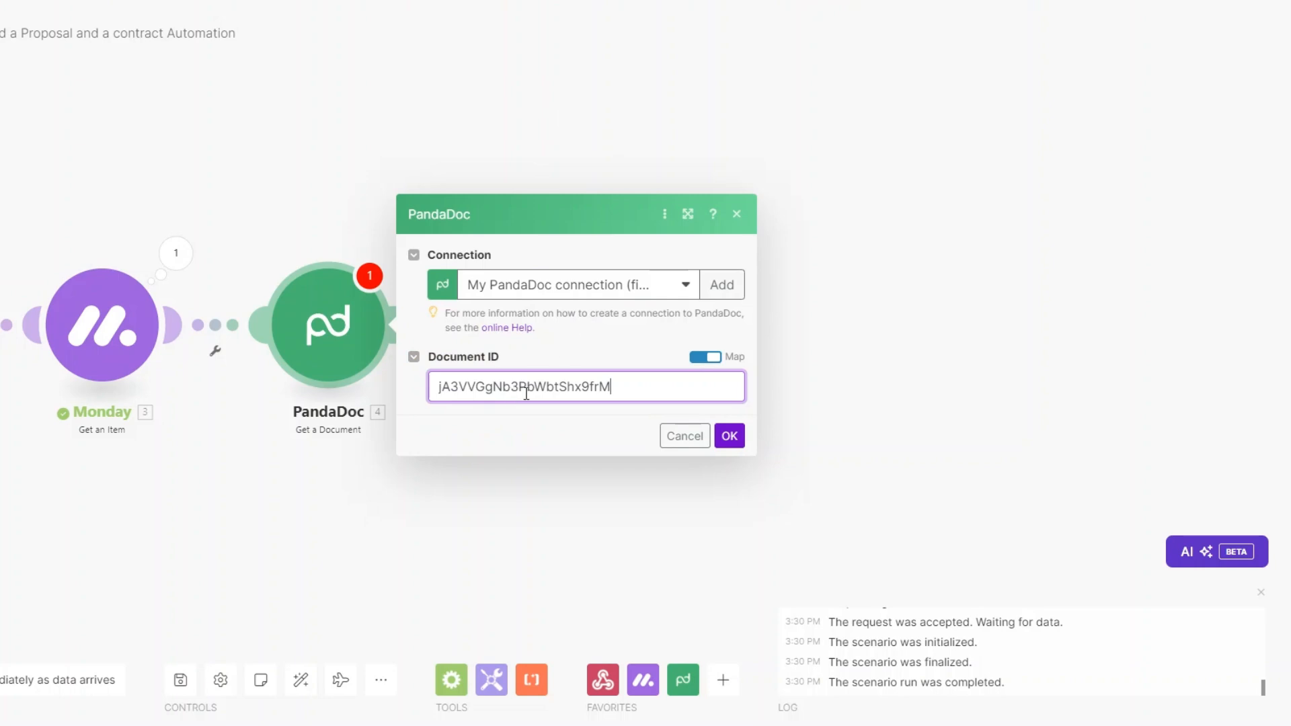
Step: Paste the proposal's document ID, save, and test the step to confirm it returns Consulting Proposal
click(730, 436)
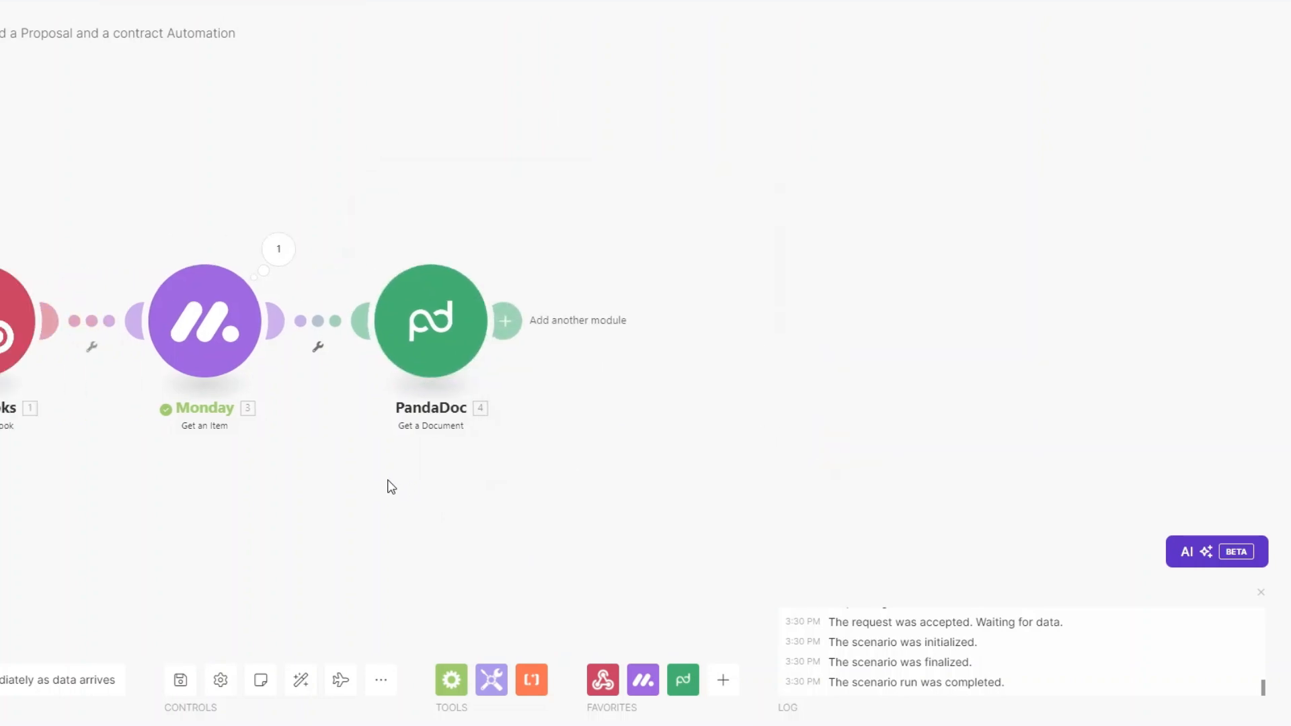
right_click(418, 339)
key(Escape)
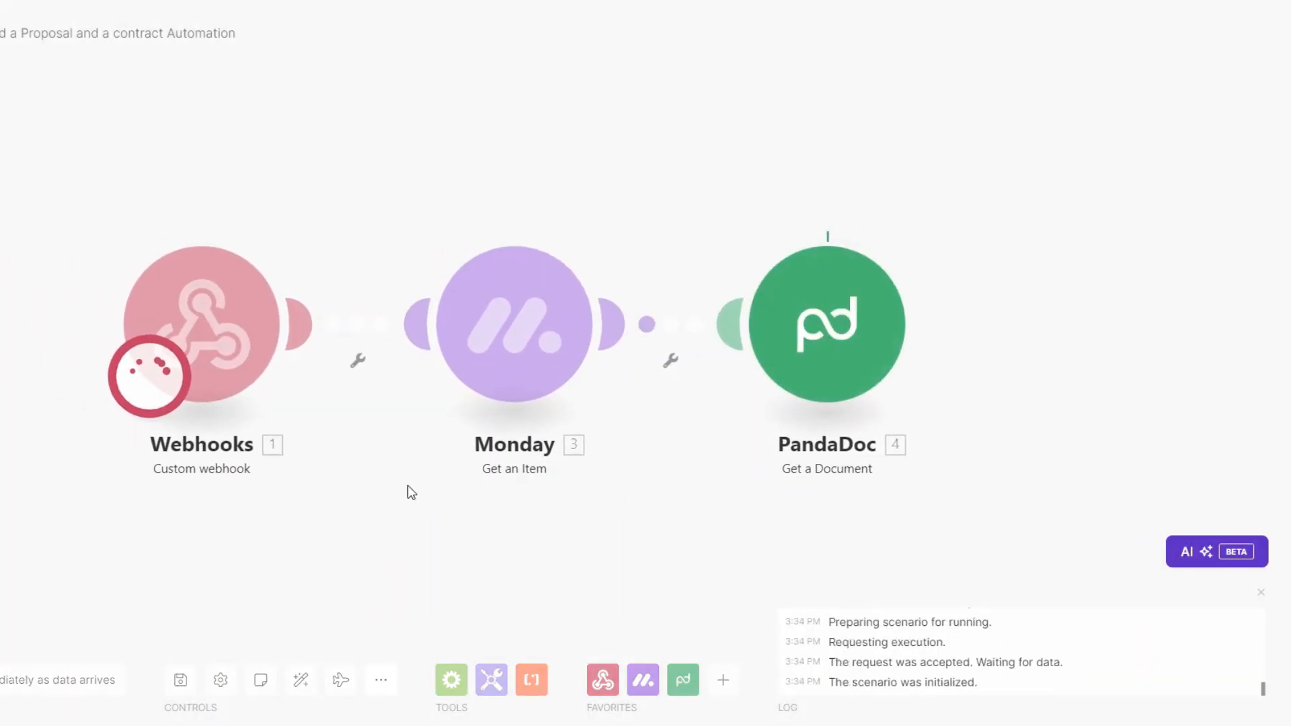
drag(411, 492, 224, 470)
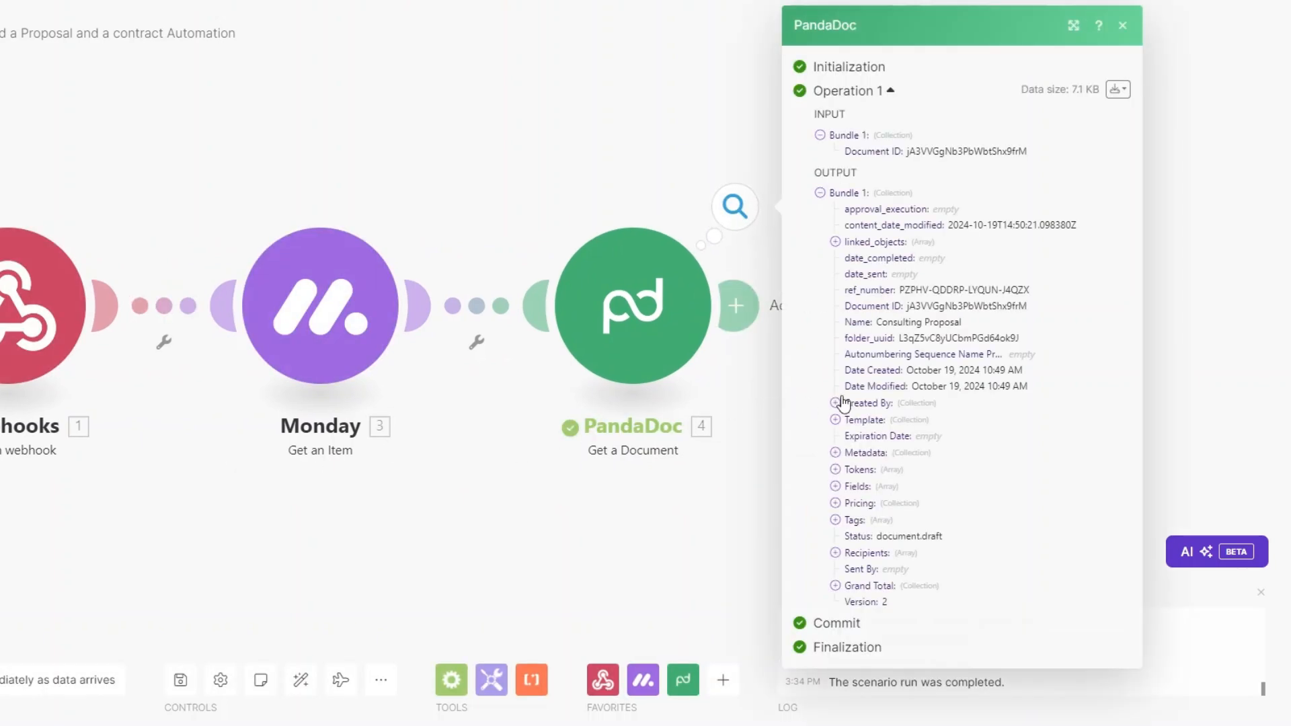
drag(877, 323, 984, 329)
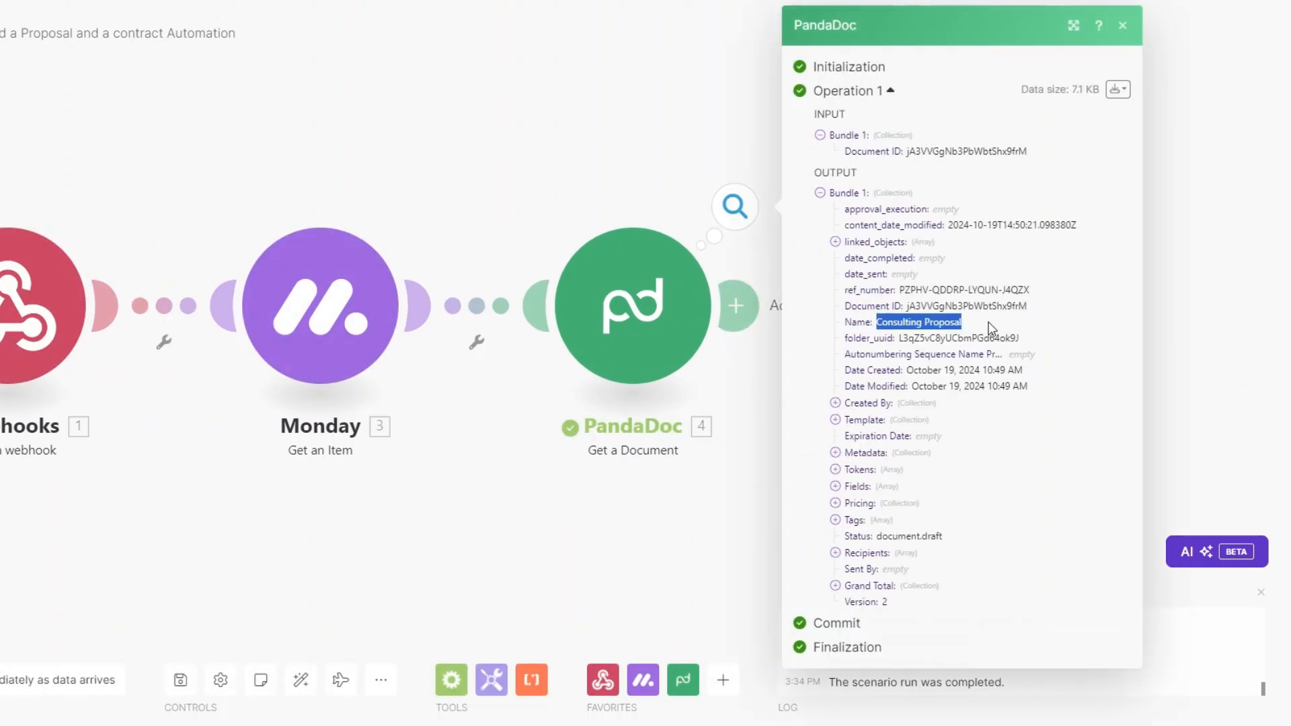
click(544, 549)
Step: Rename the PandaDoc step to 'Get Proposal'
right_click(462, 321)
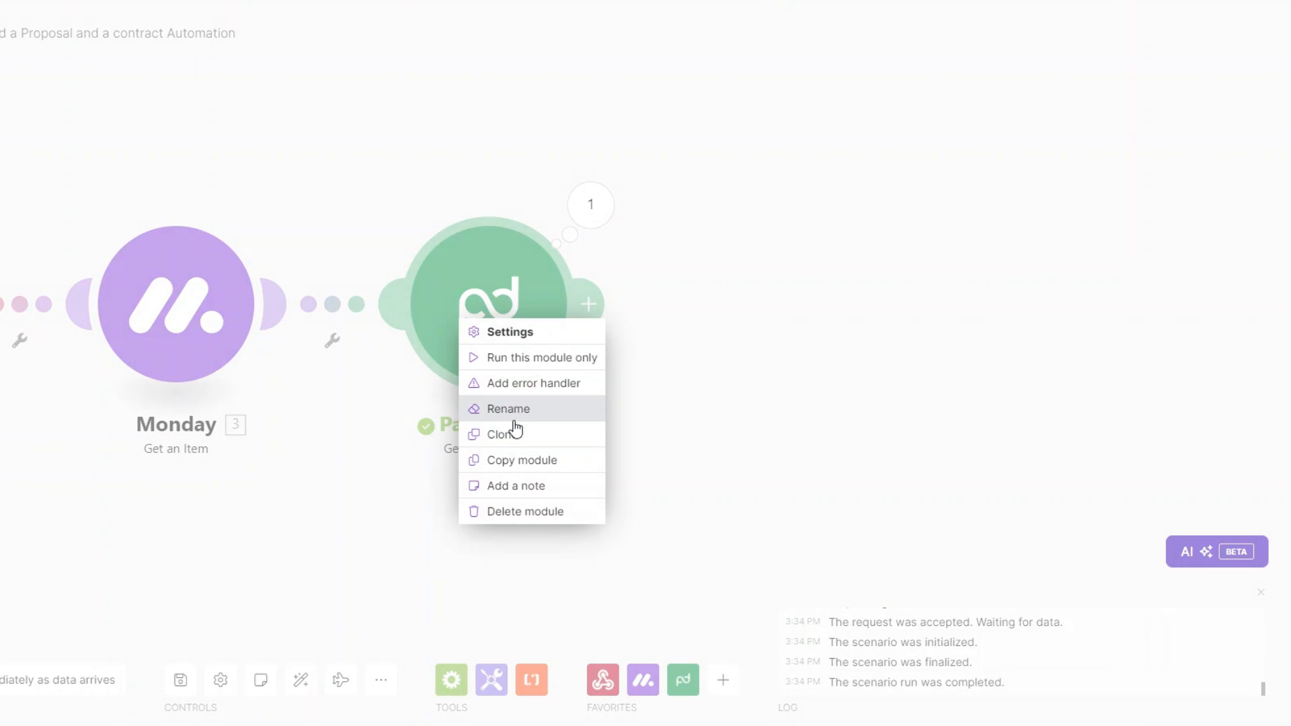
click(513, 414)
text(Get Proposal)
key(Return)
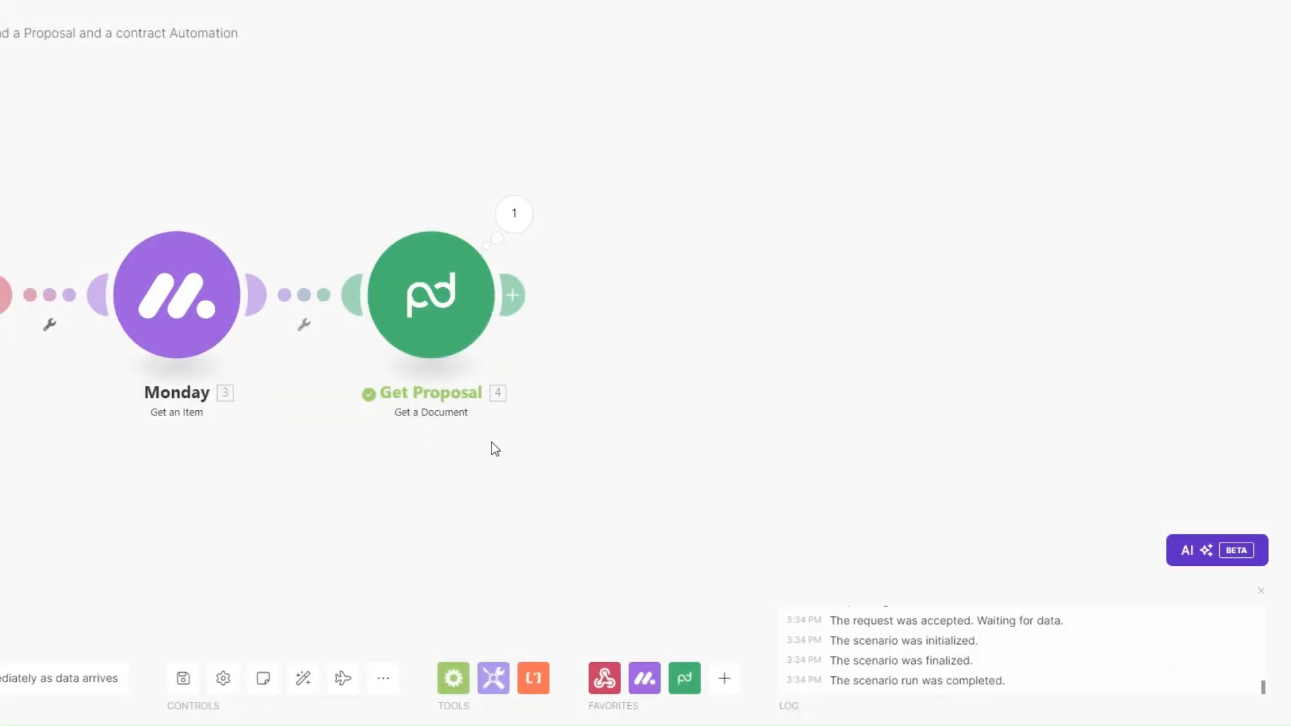
Step: Add a PandaDoc Download a Document step using Get Proposal's Document ID
click(512, 295)
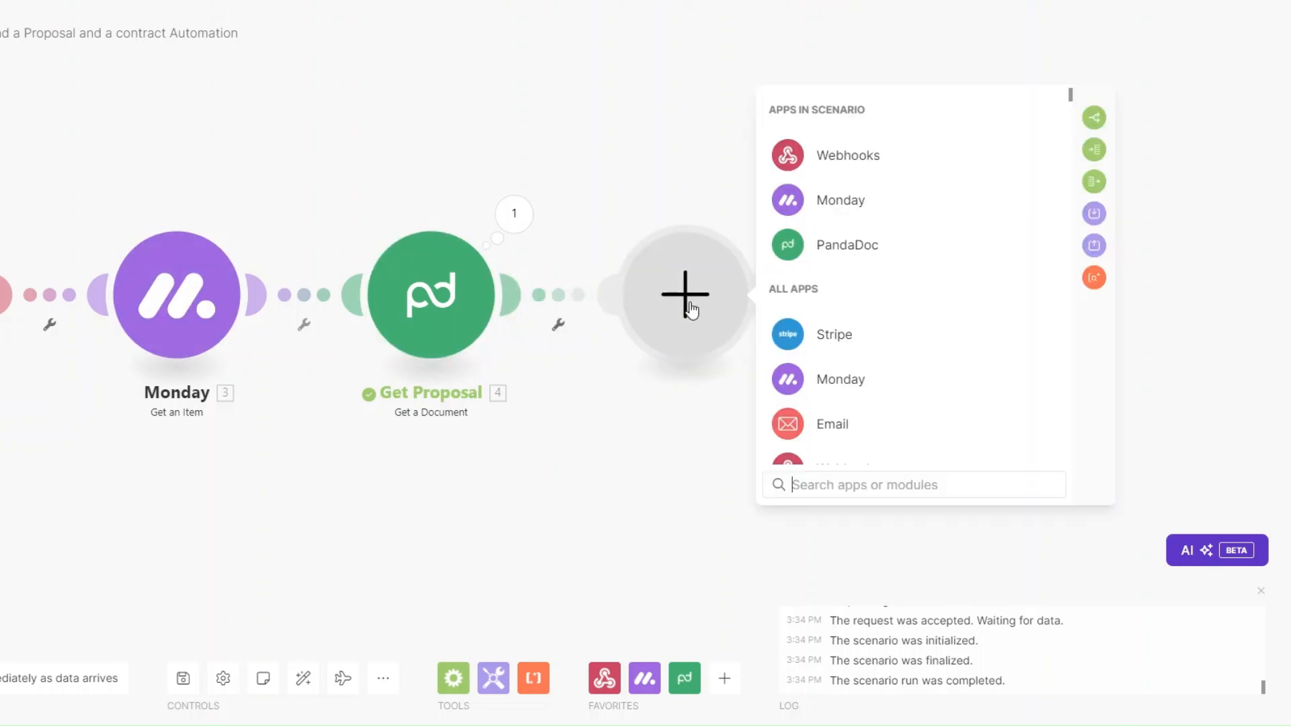
click(834, 246)
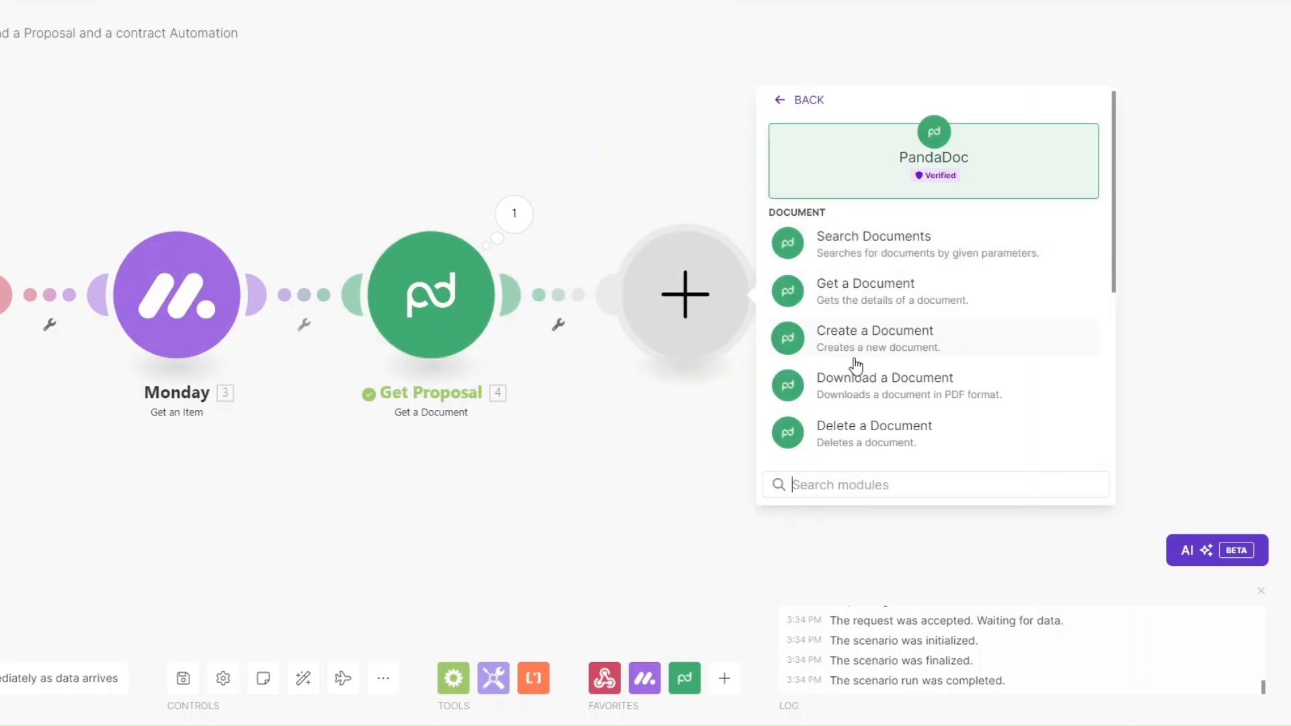
click(856, 396)
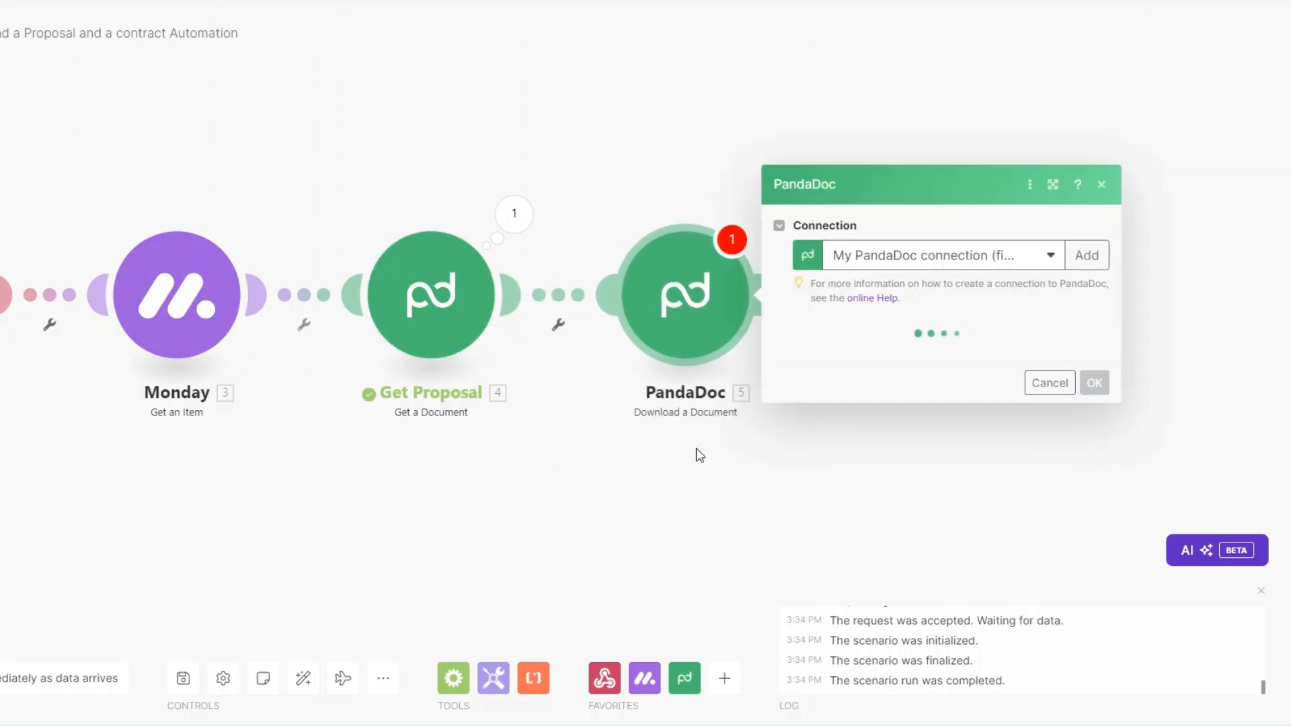
click(837, 349)
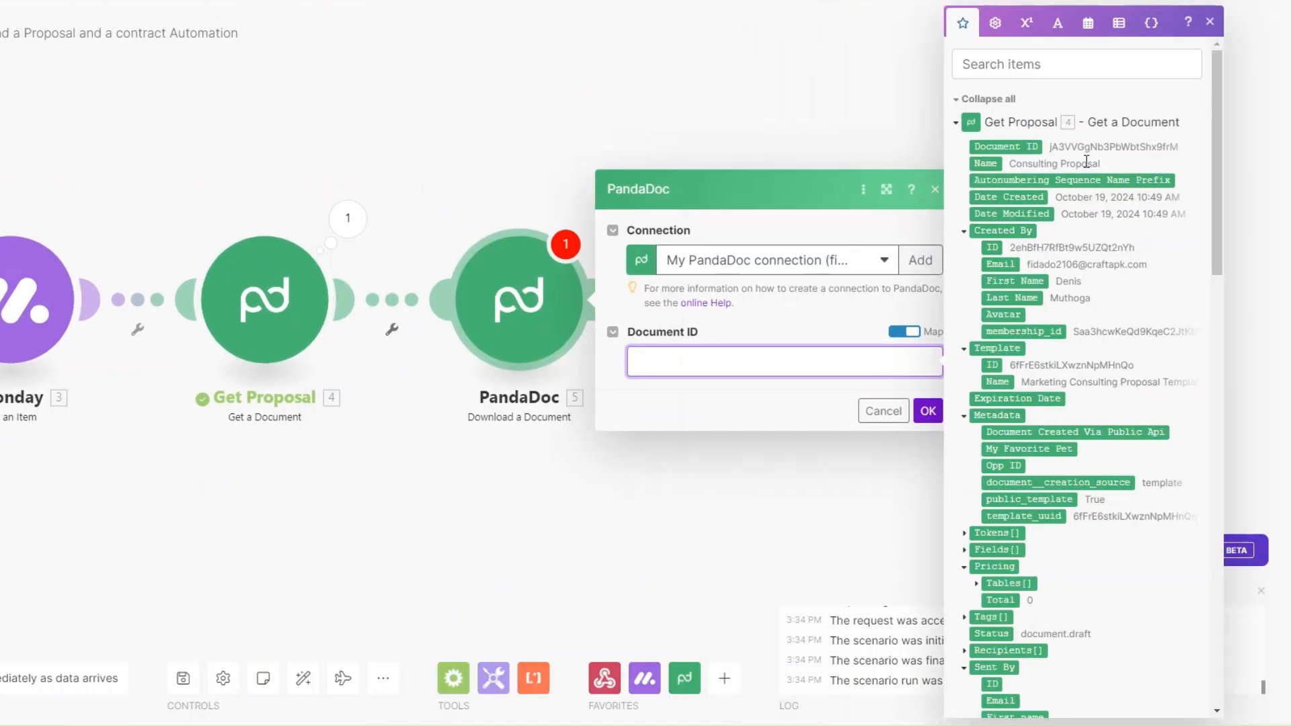
click(1005, 146)
click(928, 411)
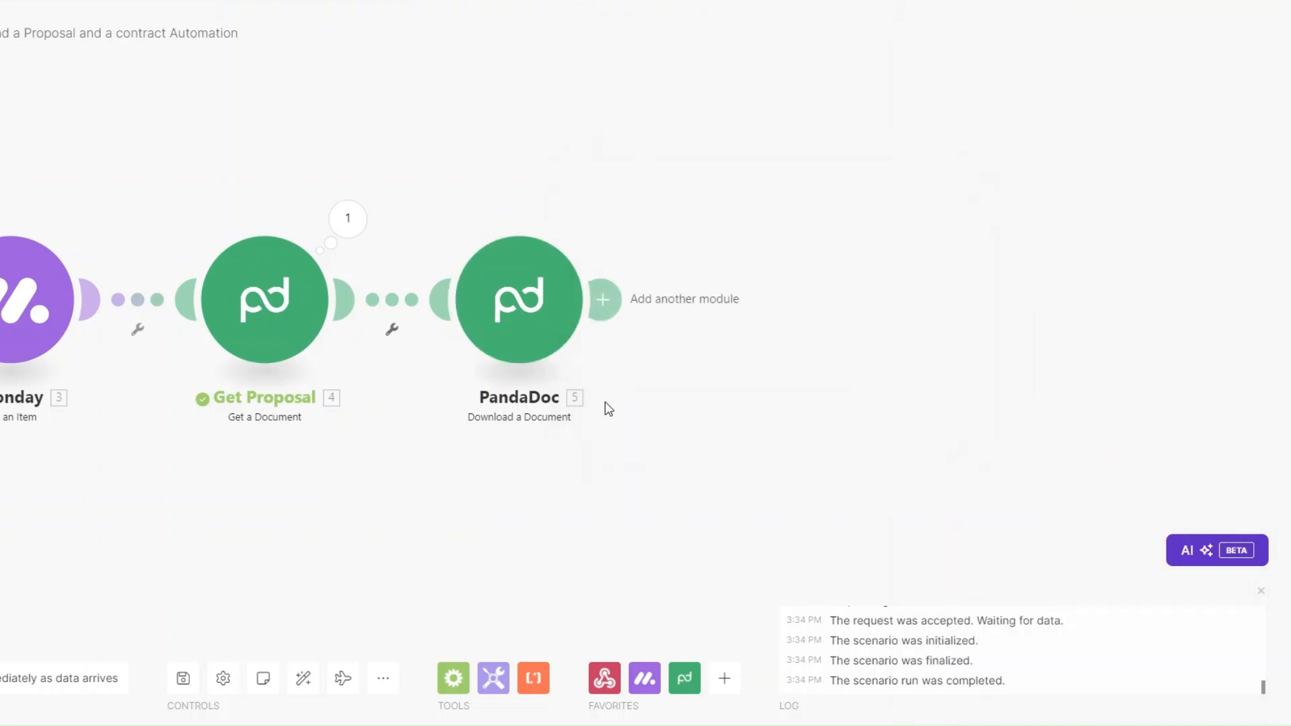
Step: Rename the download step to 'Download Proposal'
right_click(546, 319)
click(608, 409)
text(Download Proposal)
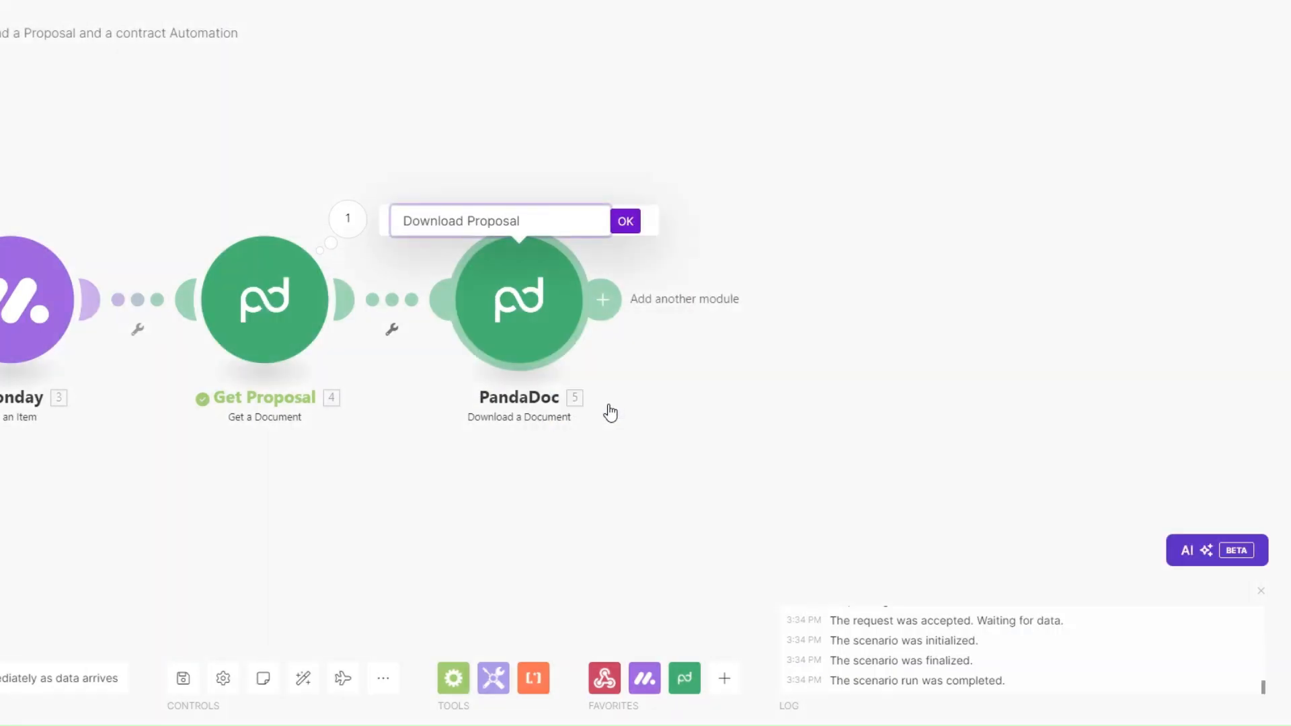
key(Return)
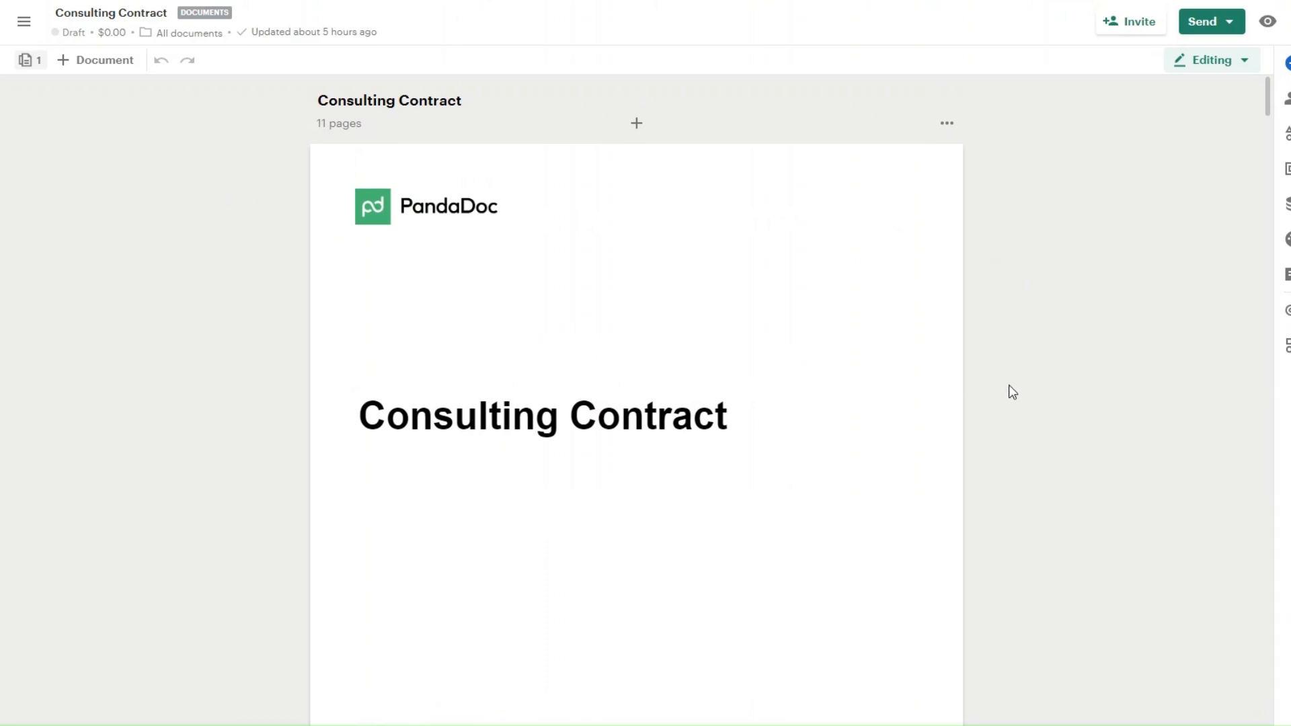
scroll(1008, 392, down, 15)
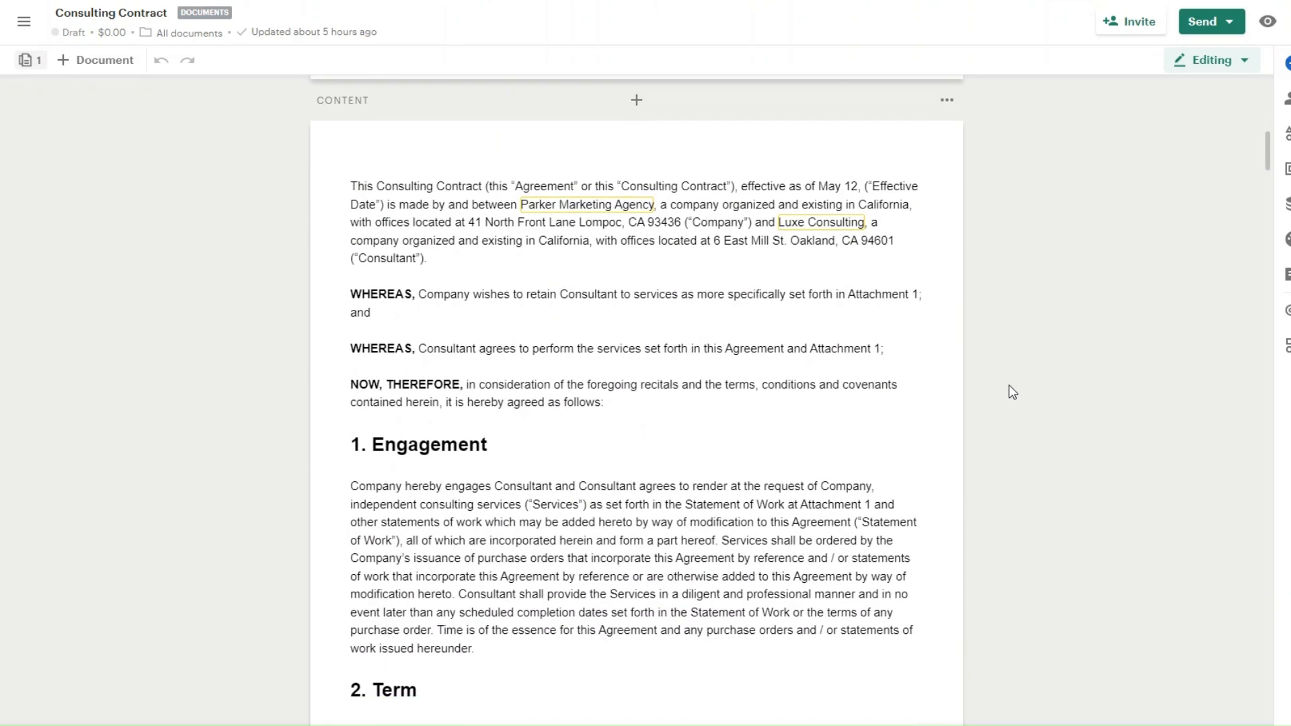
scroll(1009, 392, down, 10)
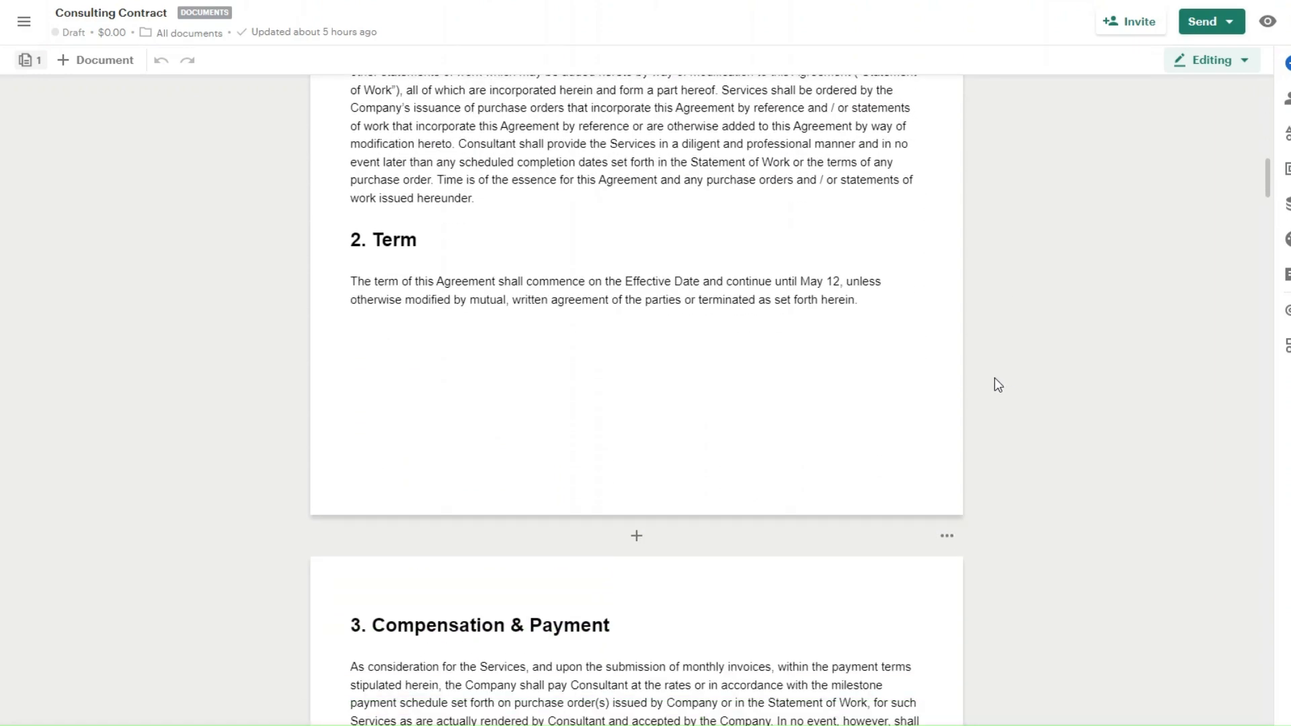
scroll(1075, 357, down, 10)
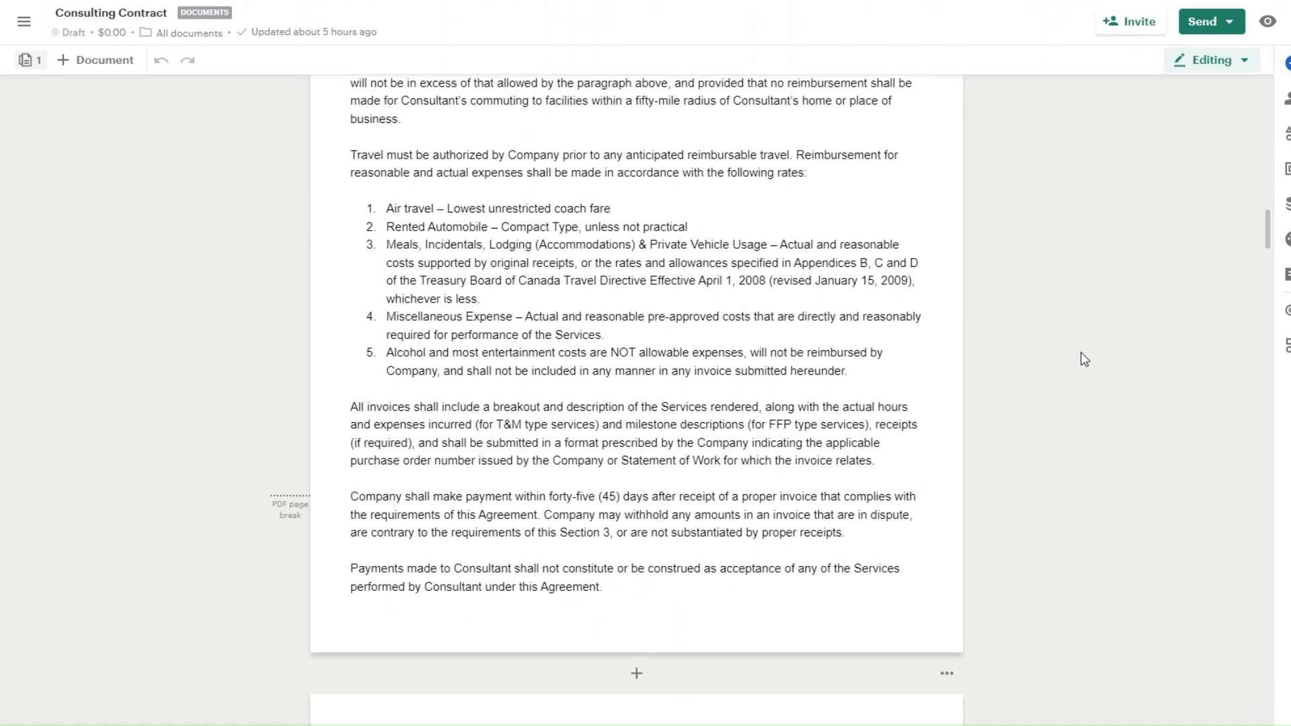
scroll(1084, 359, down, 15)
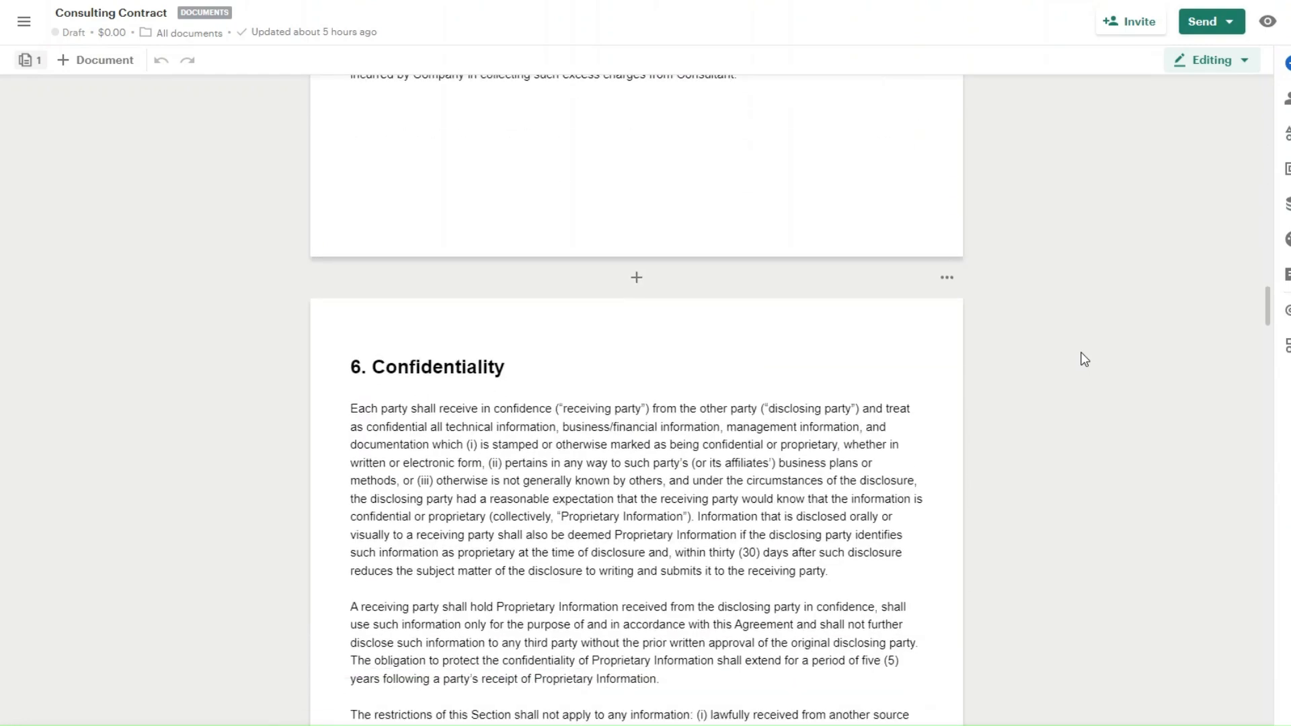
scroll(1084, 360, down, 8)
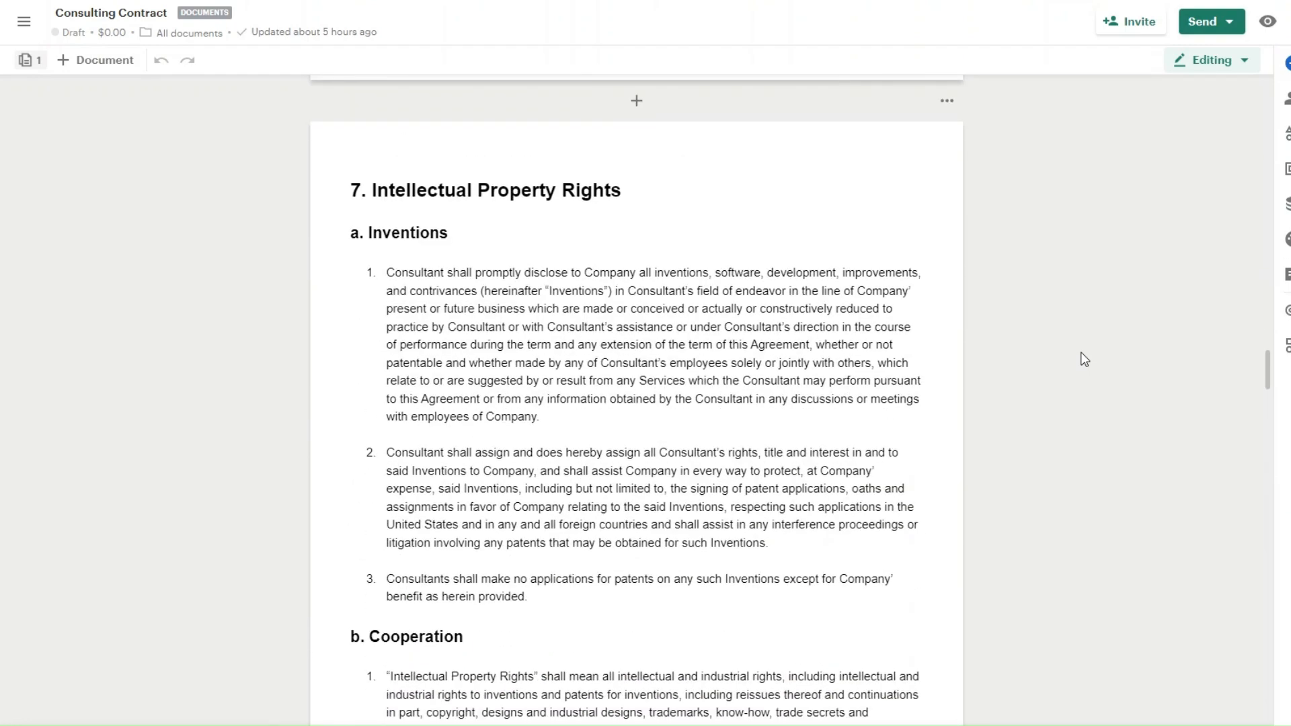
scroll(1084, 360, down, 17)
scroll(1084, 360, down, 18)
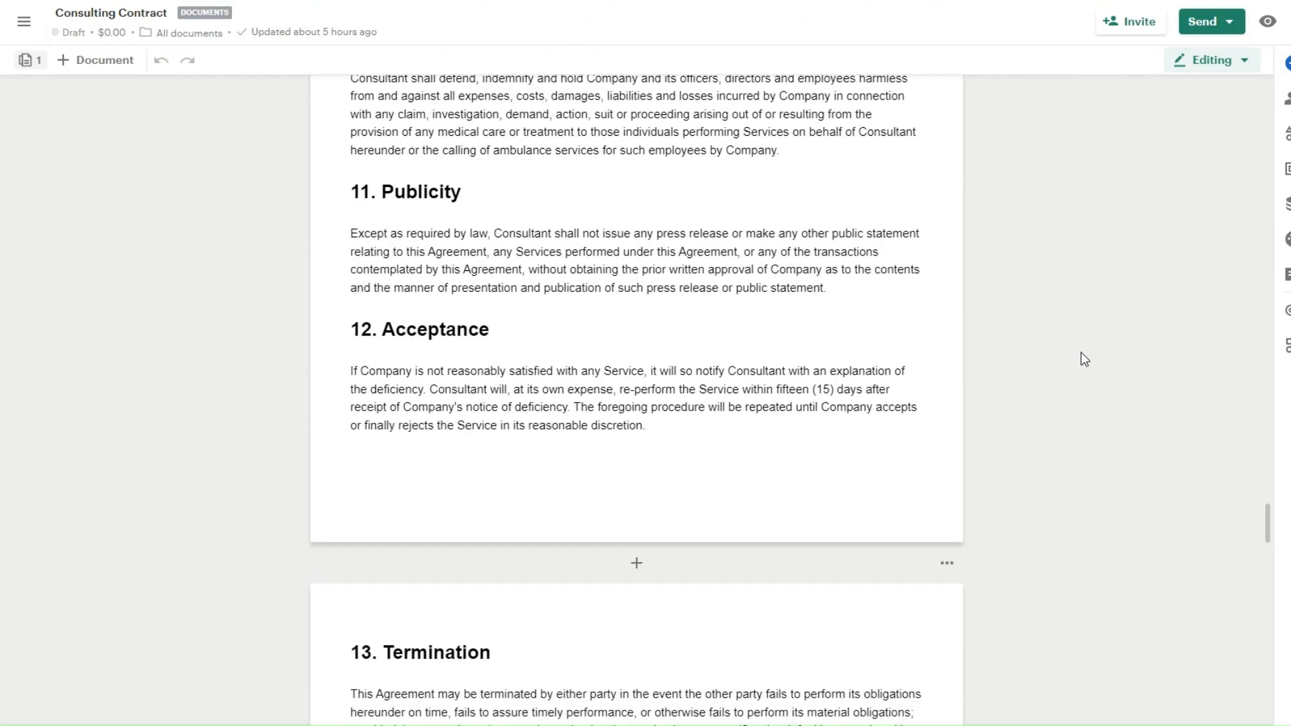
scroll(1084, 359, down, 18)
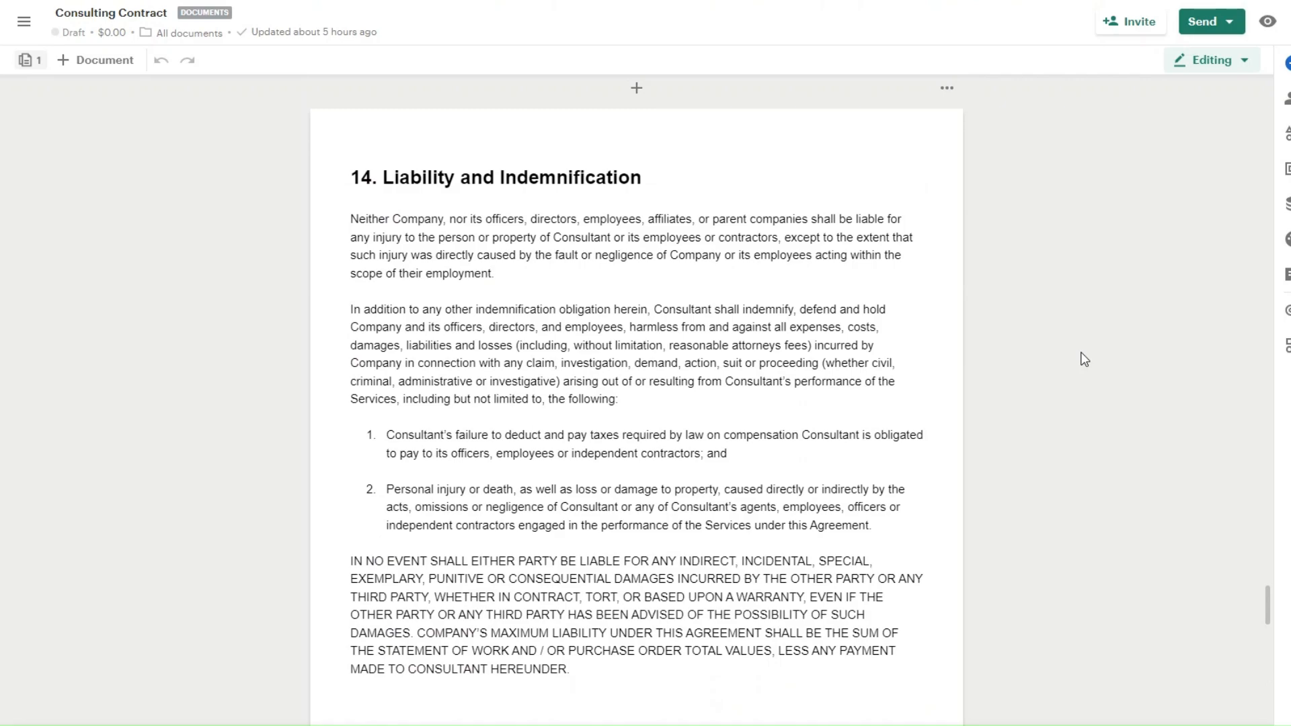
scroll(1084, 360, down, 18)
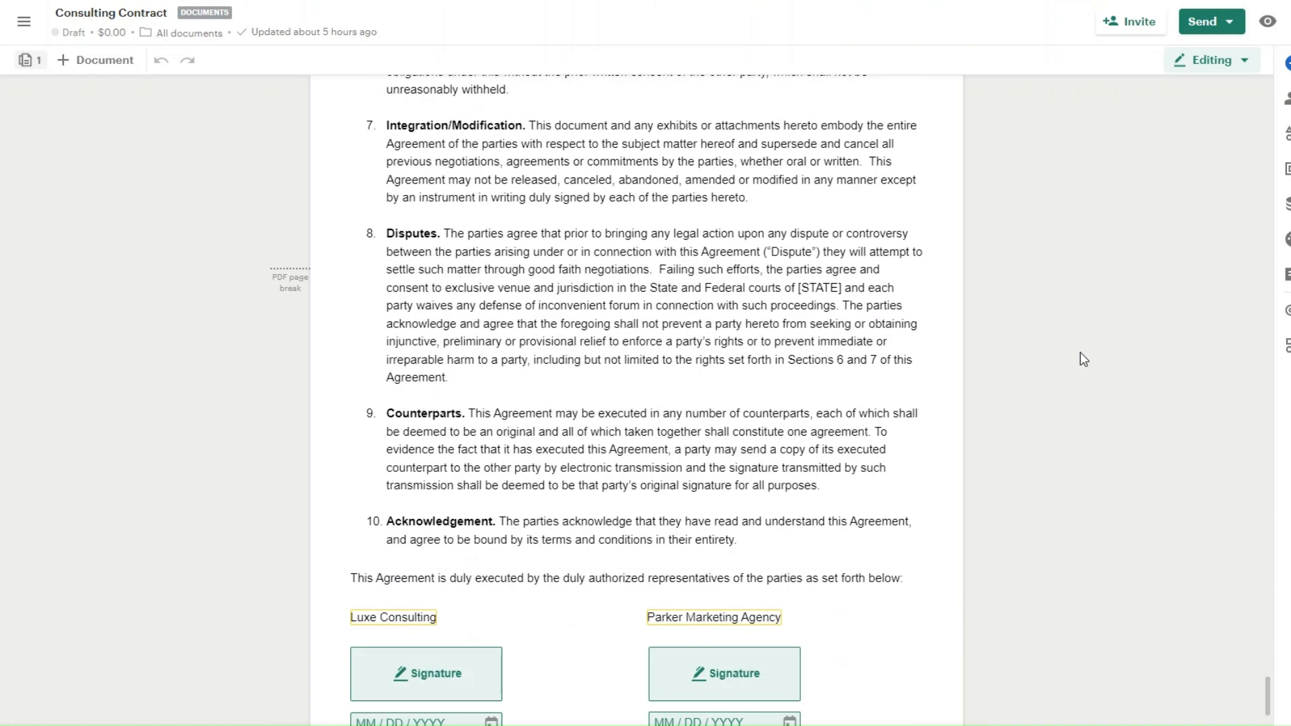
scroll(1080, 352, down, 2)
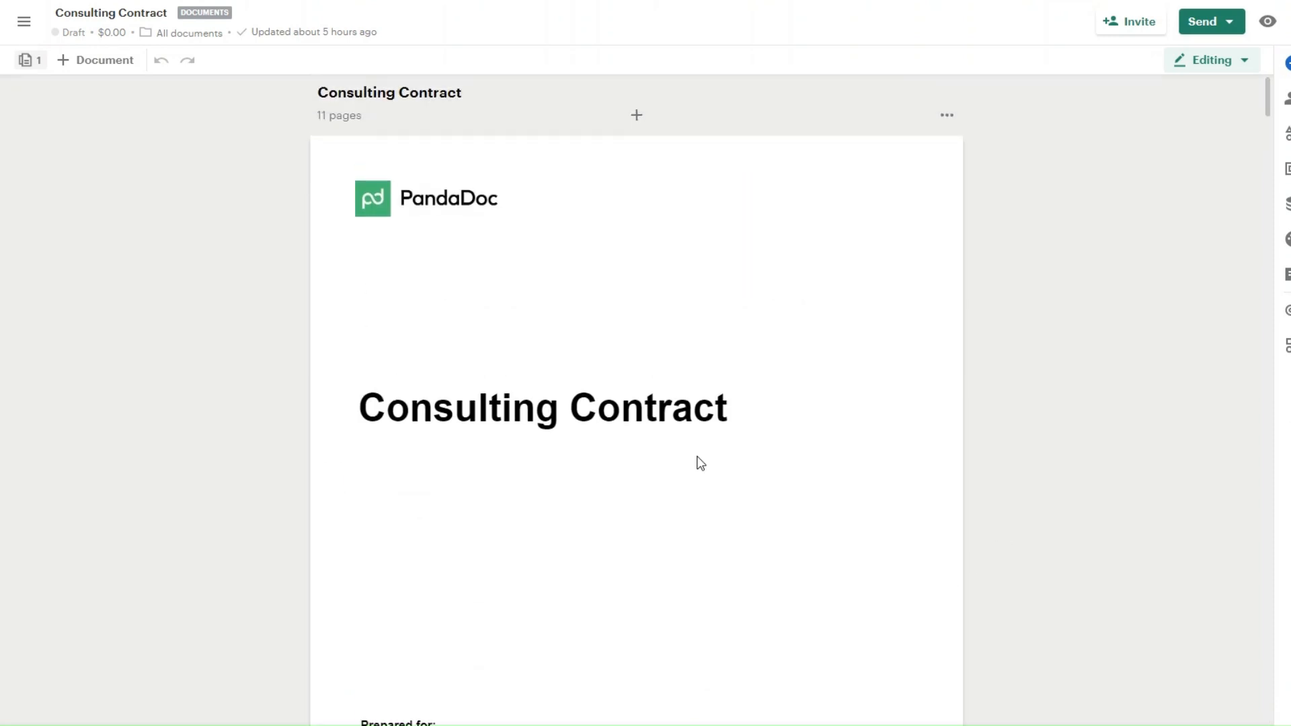
scroll(697, 462, up, 1)
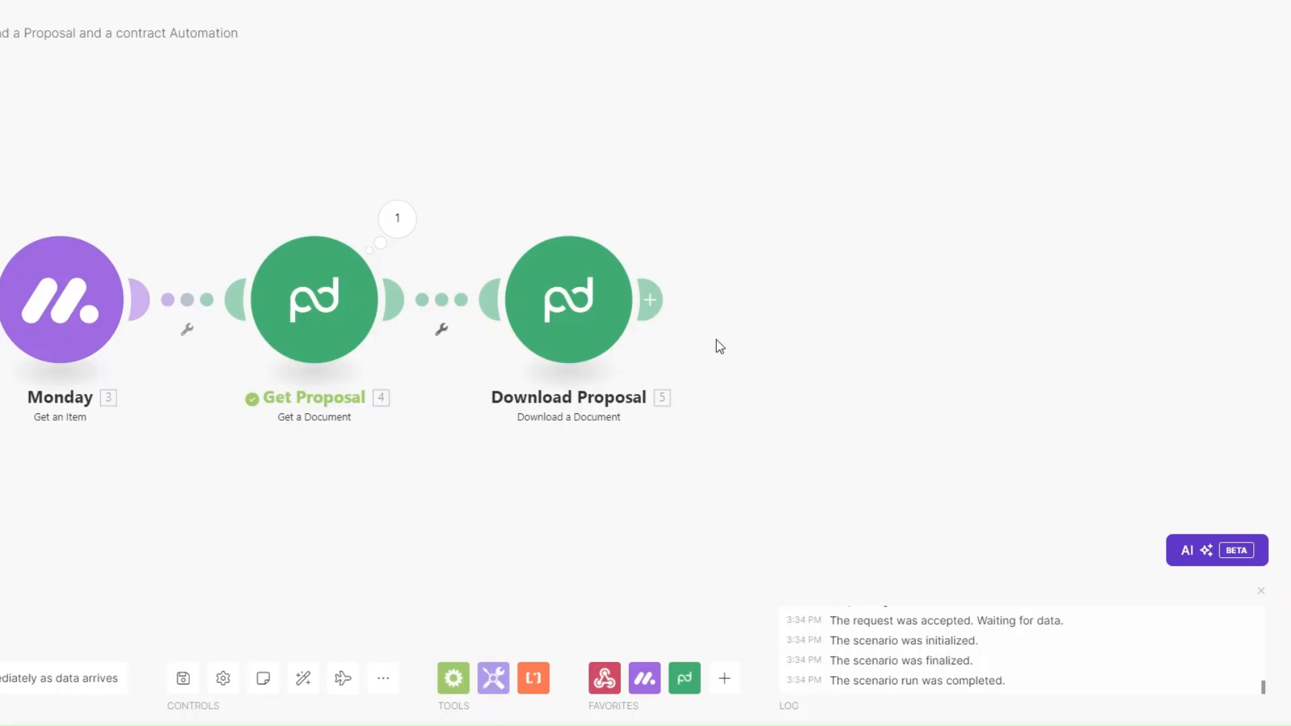
Step: Add a PandaDoc Get a Document step after Download Proposal and select its Document ID field
click(685, 301)
click(968, 259)
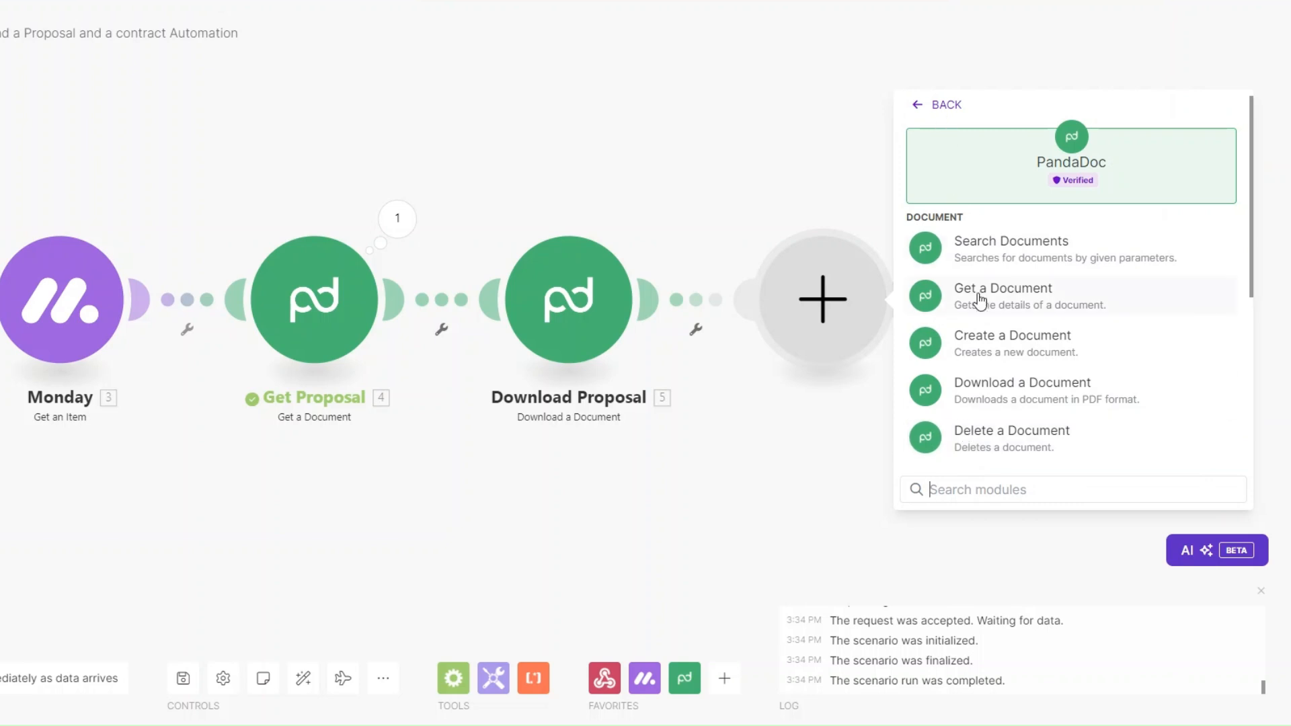
drag(996, 336, 996, 399)
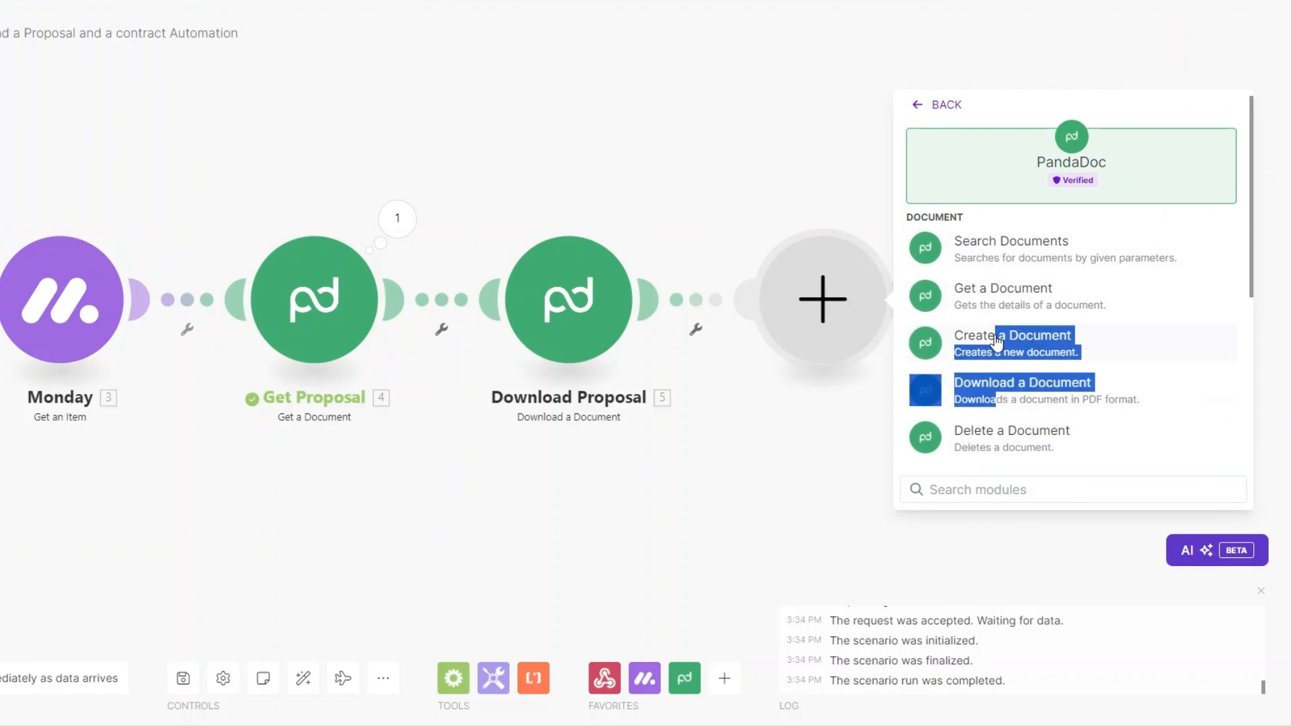
click(1002, 294)
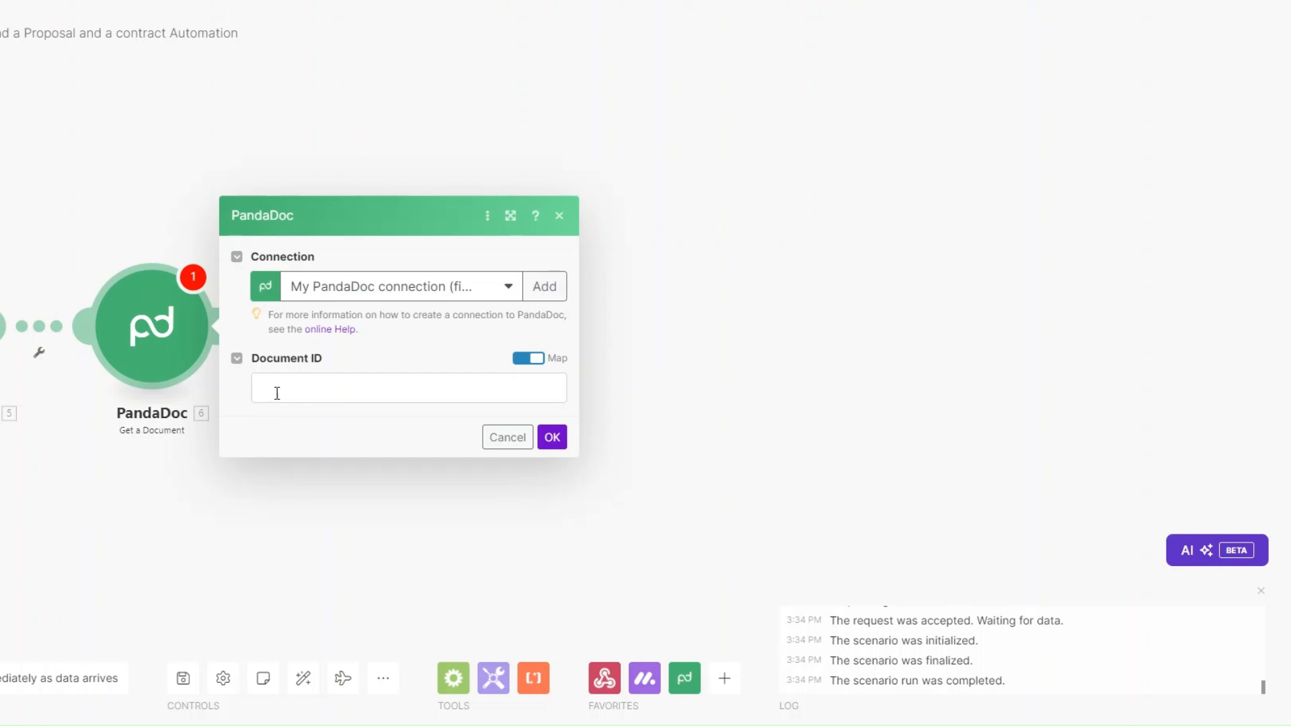
click(279, 391)
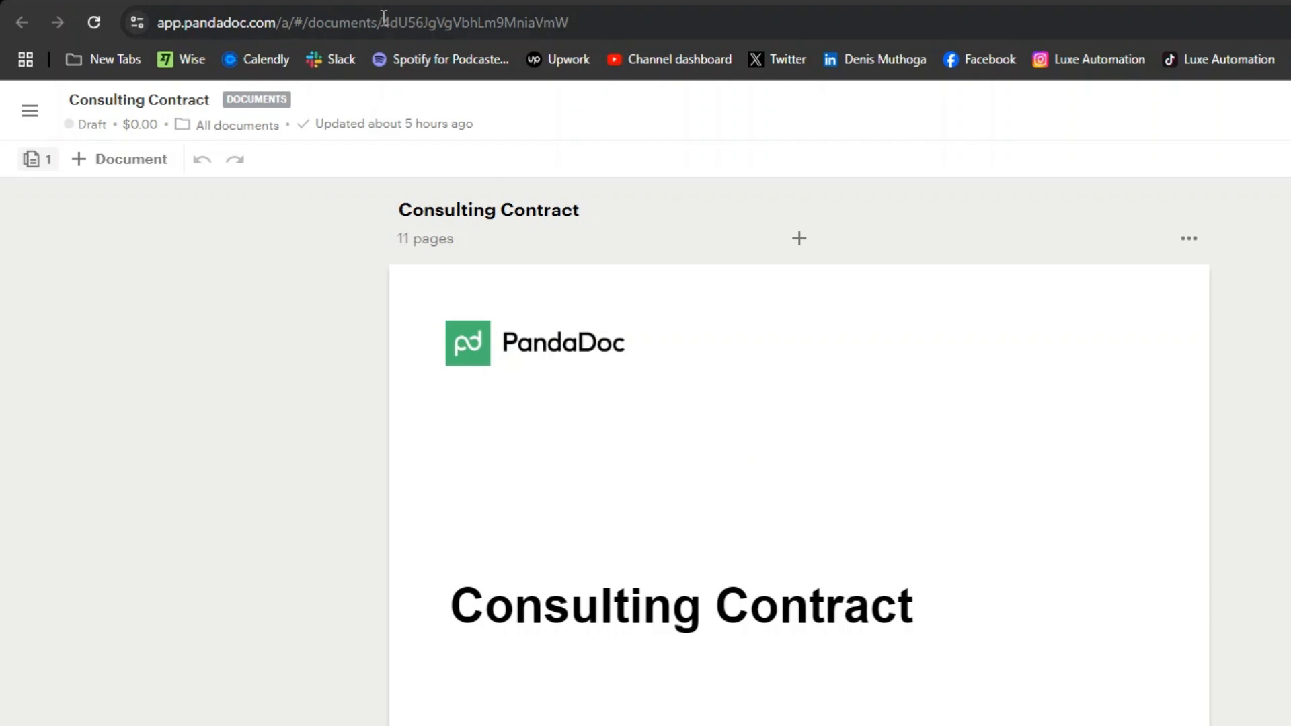
Step: Select the Consulting Contract's document ID in the PandaDoc web address
click(383, 20)
click(430, 23)
drag(430, 25, 615, 24)
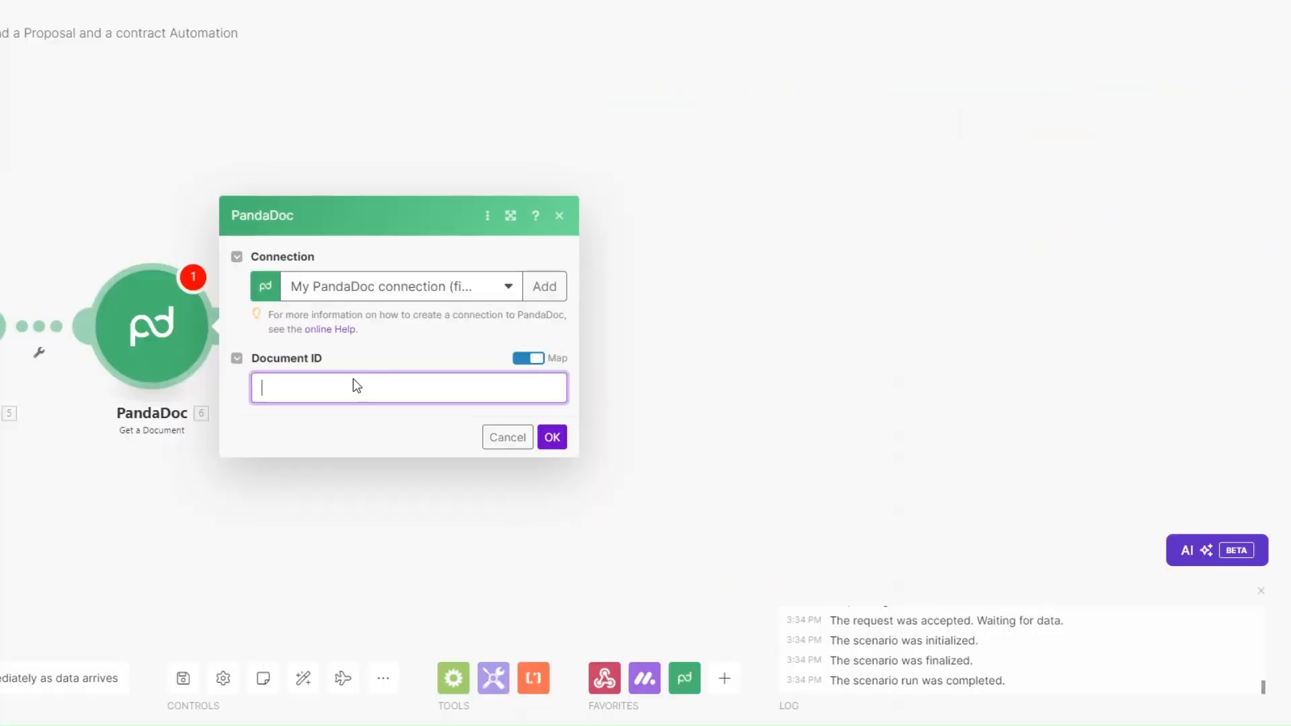
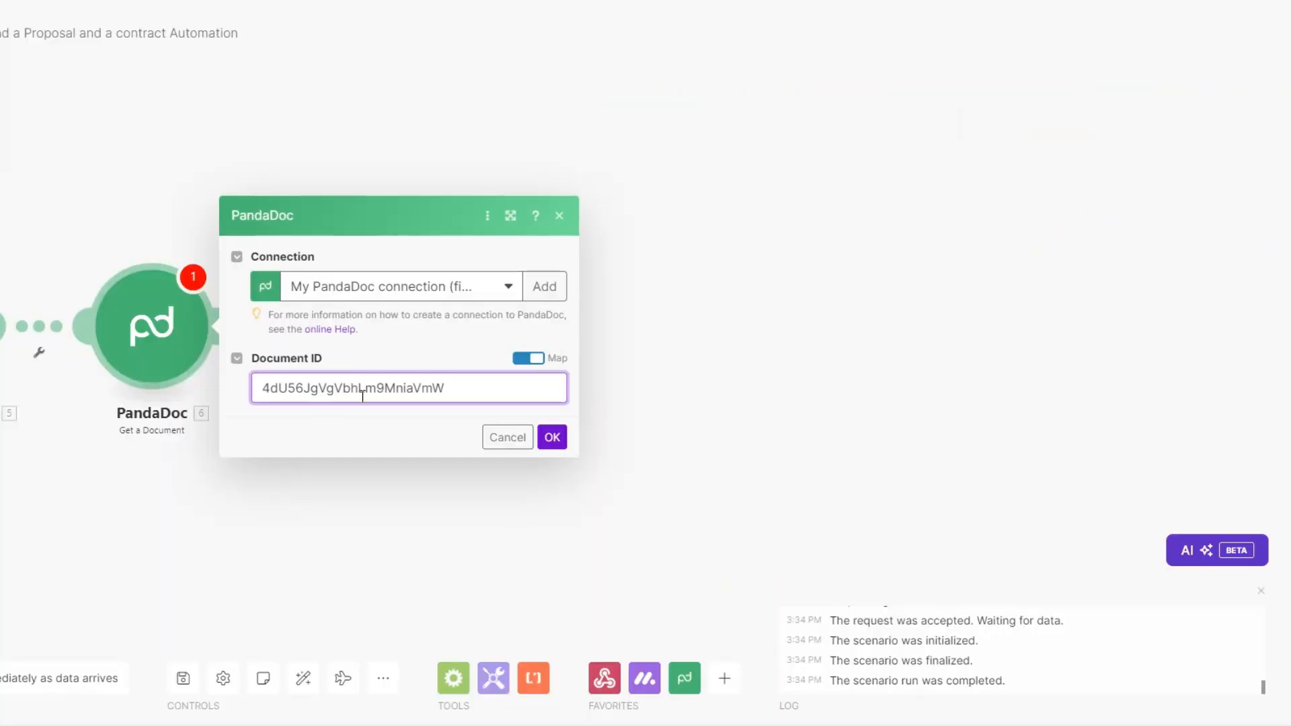
Step: Paste the contract's document ID into the step, save it, and run that step alone
double_click(332, 398)
click(552, 438)
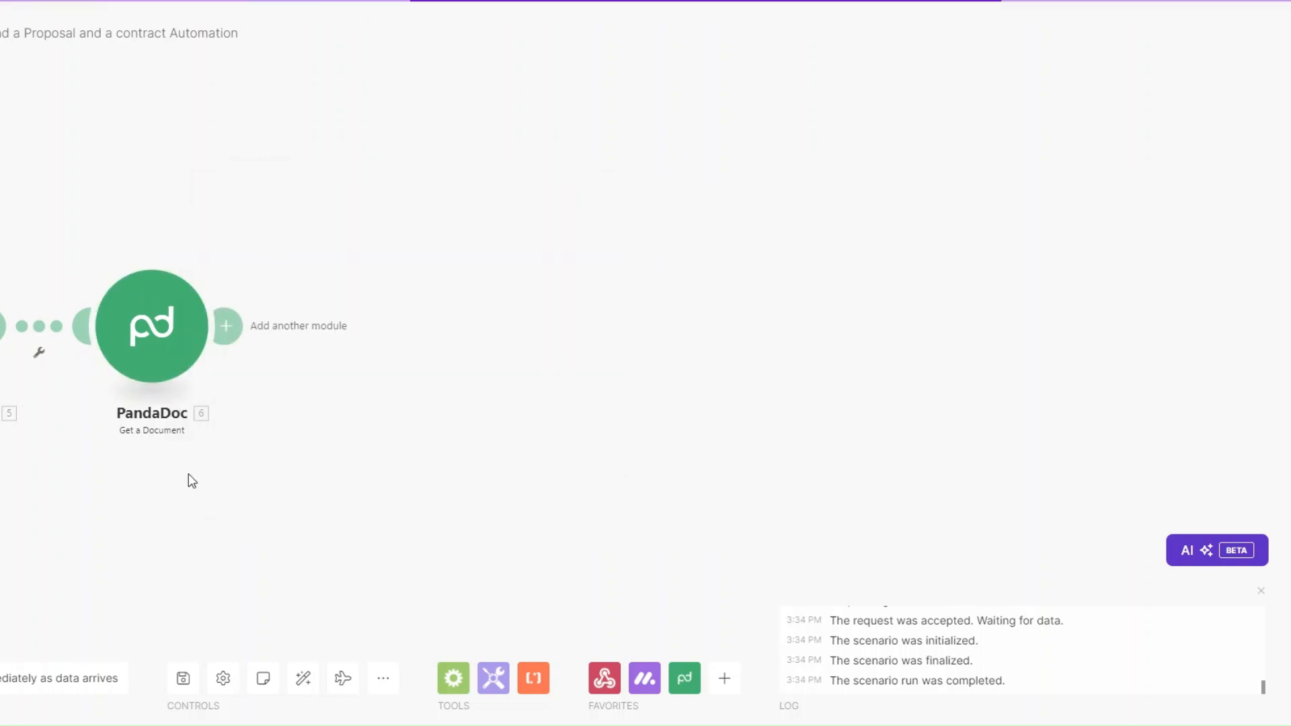
right_click(365, 333)
click(410, 371)
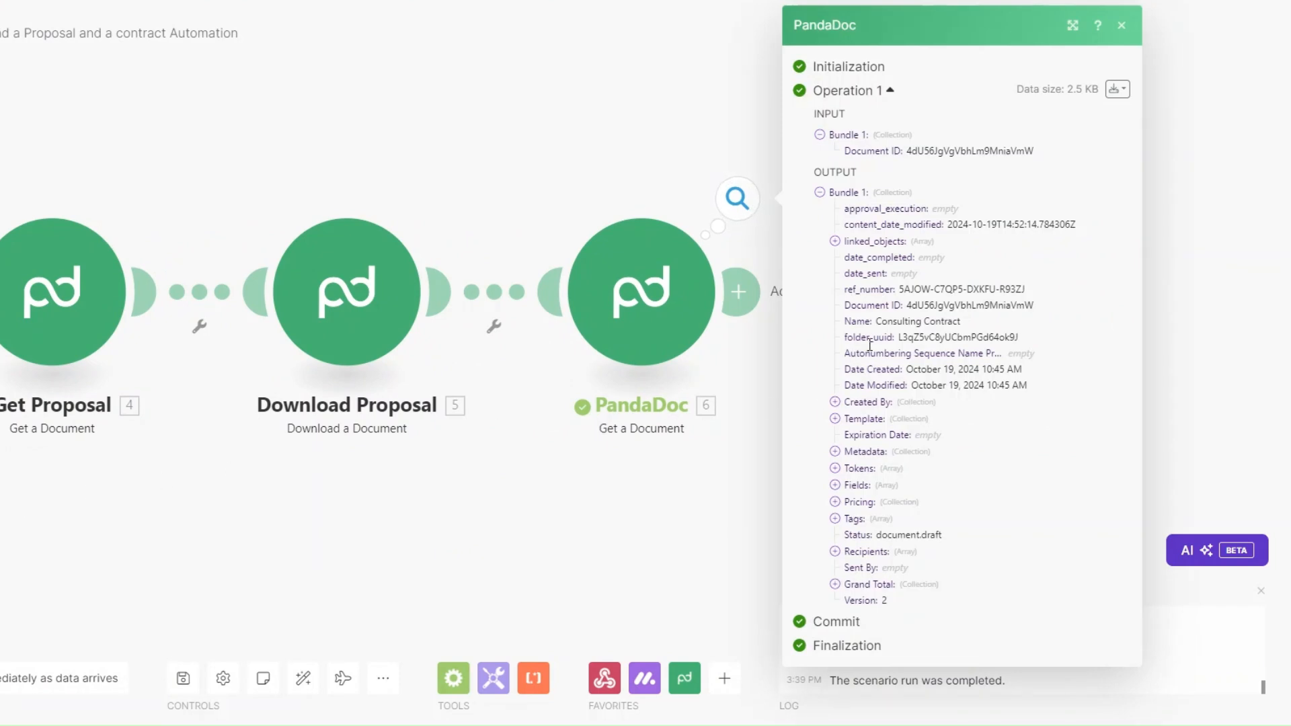
Step: Verify the output name is Consulting Contract and rename the step 'Get Contract'
drag(876, 321, 962, 323)
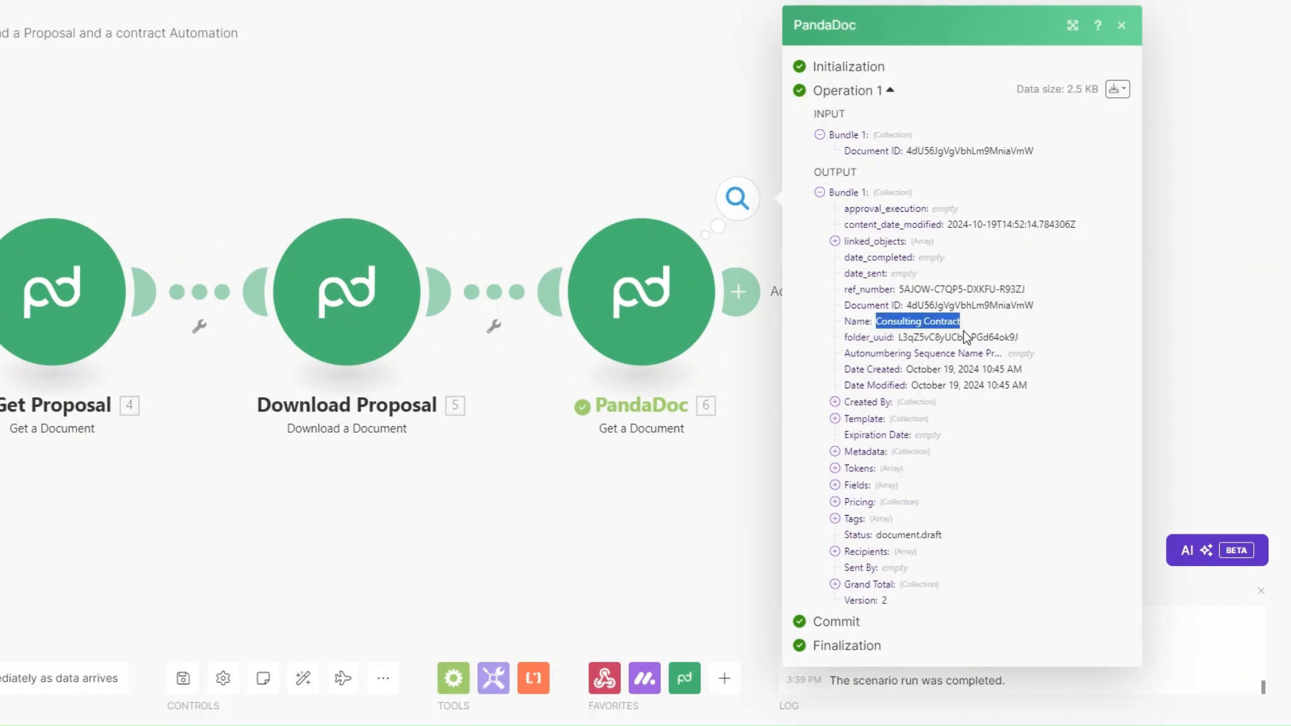
click(637, 518)
right_click(647, 286)
click(716, 380)
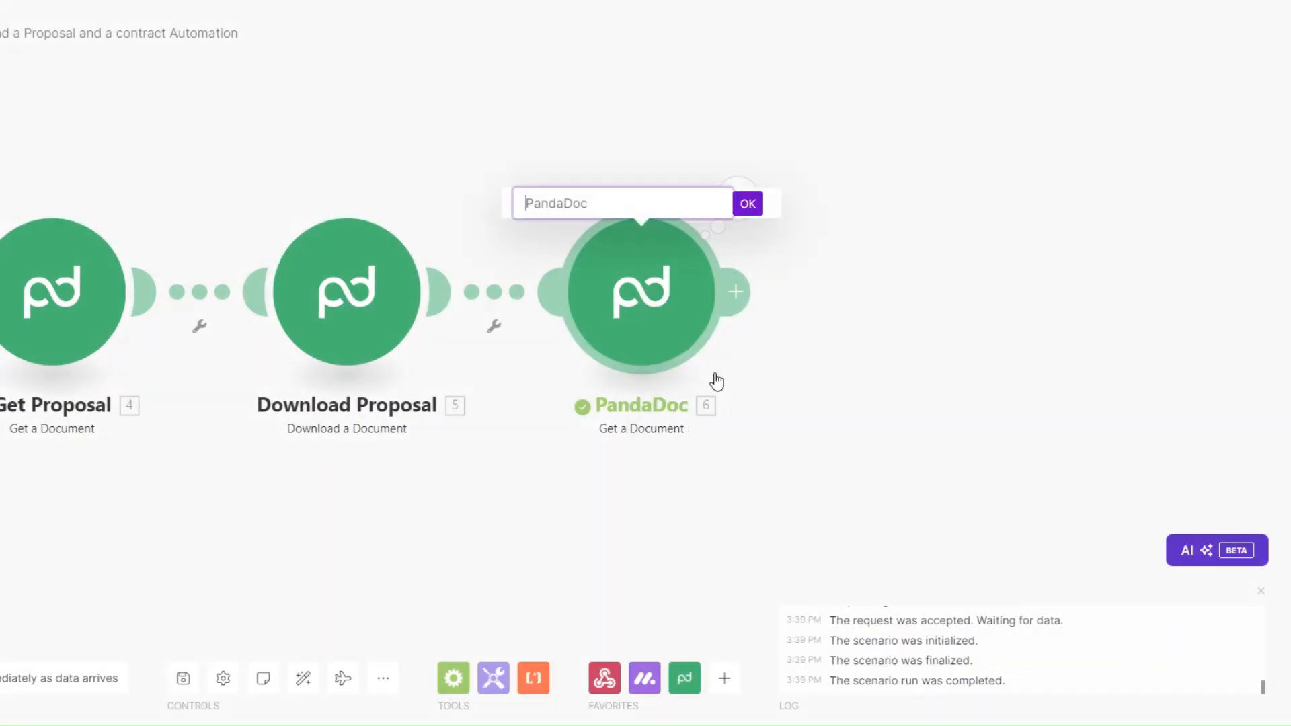
text(Get Contract)
click(746, 203)
Step: Add a PandaDoc 'Download a Document' module after Get Contract, mapping Get Contract's Document ID
drag(450, 558, 375, 561)
scroll(401, 507, down, 1)
drag(415, 507, 258, 502)
click(449, 332)
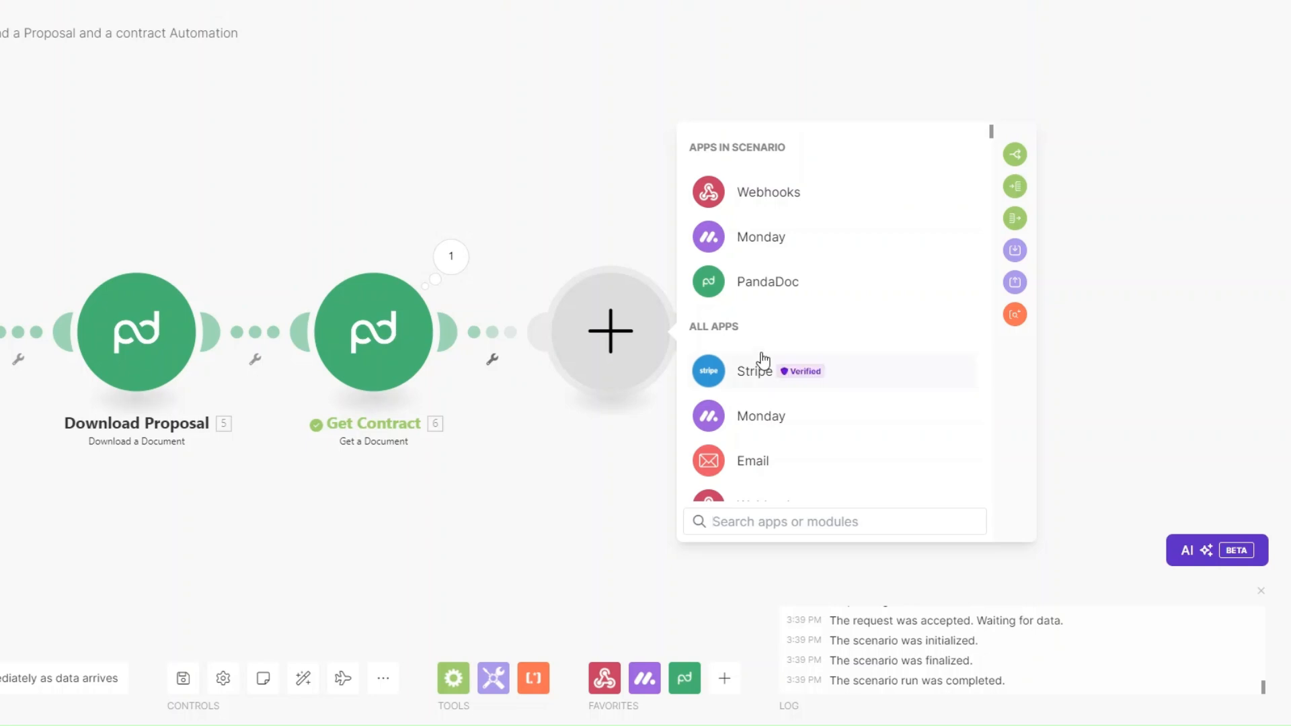
click(773, 298)
click(790, 422)
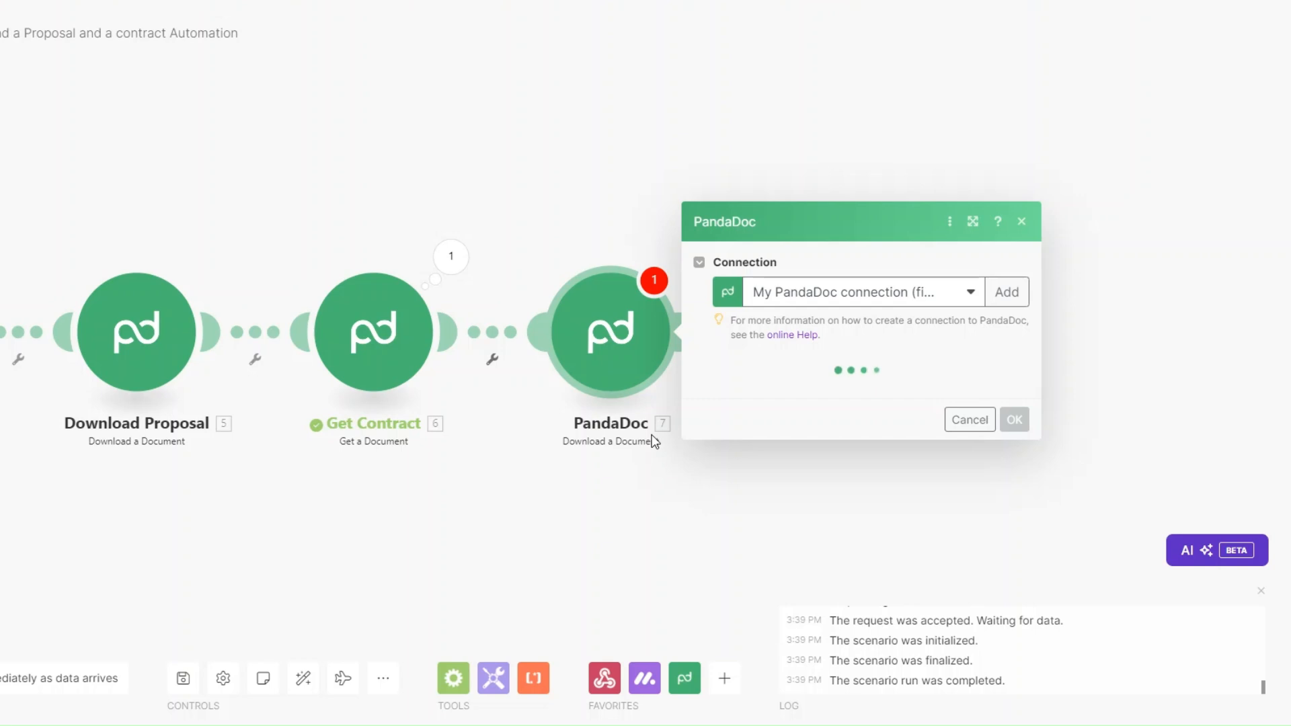
click(756, 392)
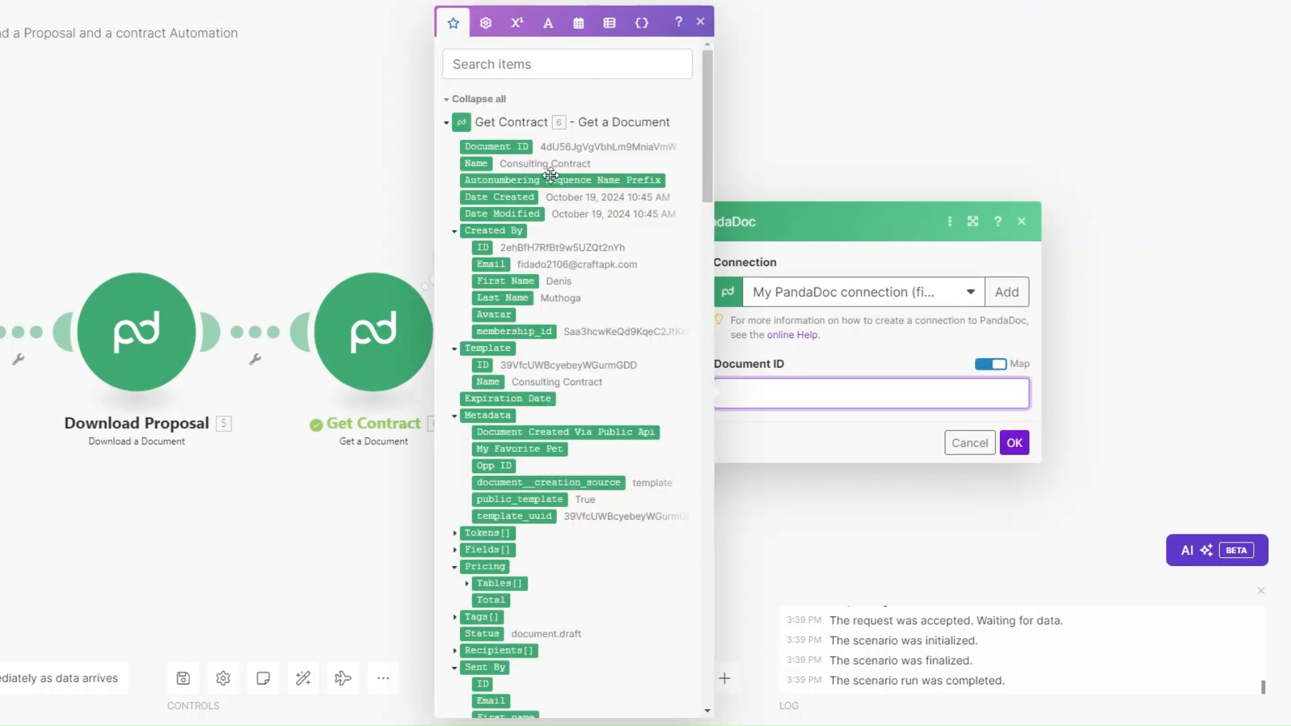
click(495, 146)
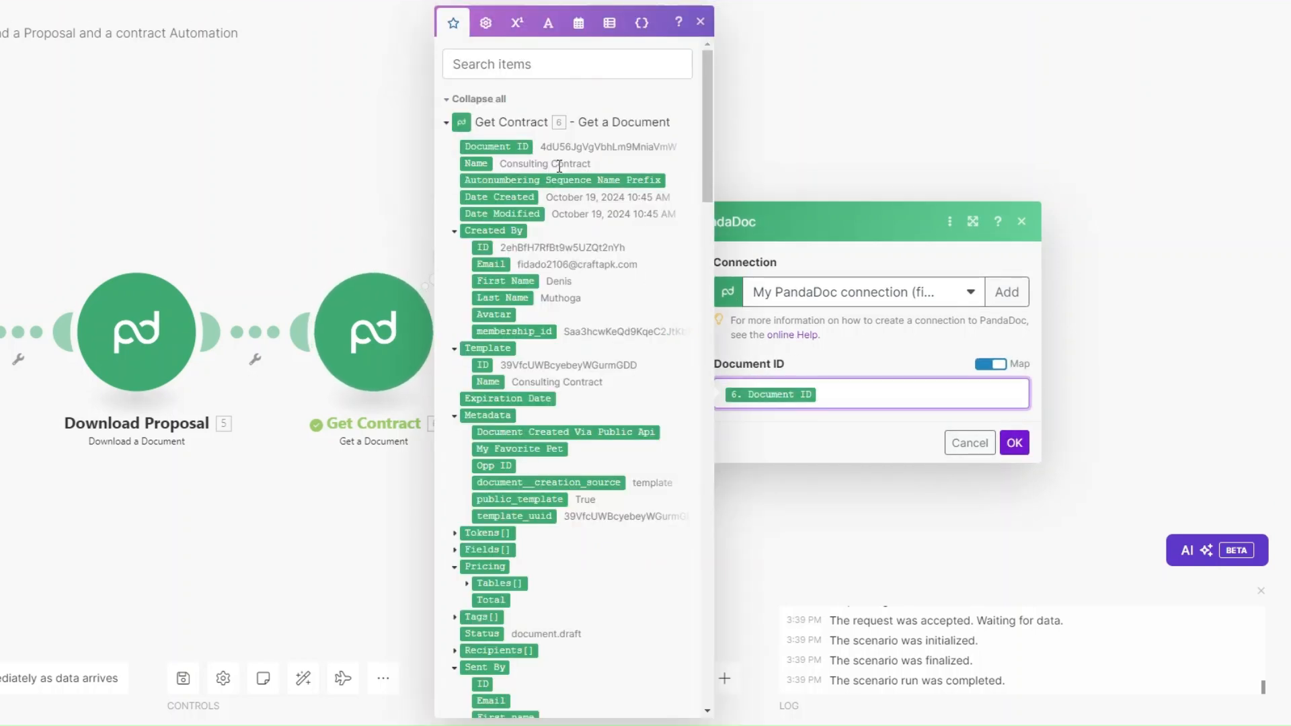
click(1017, 444)
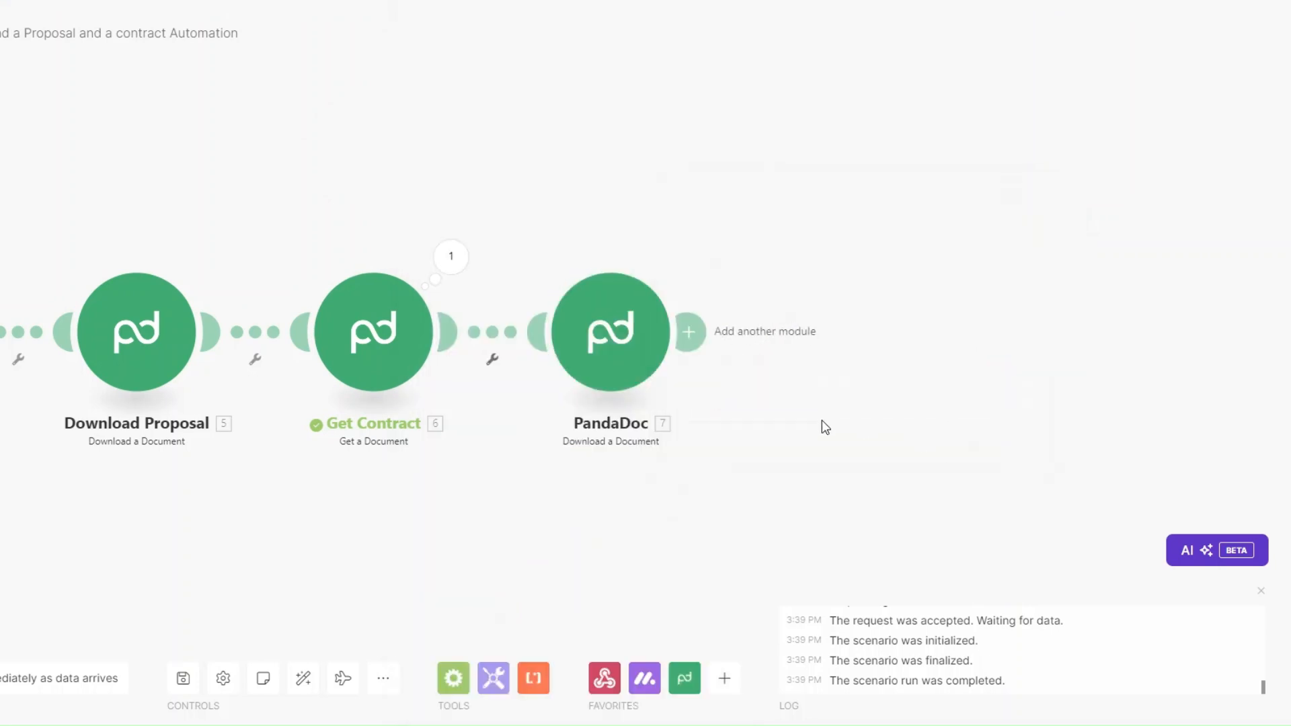
Step: Rename the new PandaDoc module to 'Download Contract'
right_click(607, 333)
click(667, 423)
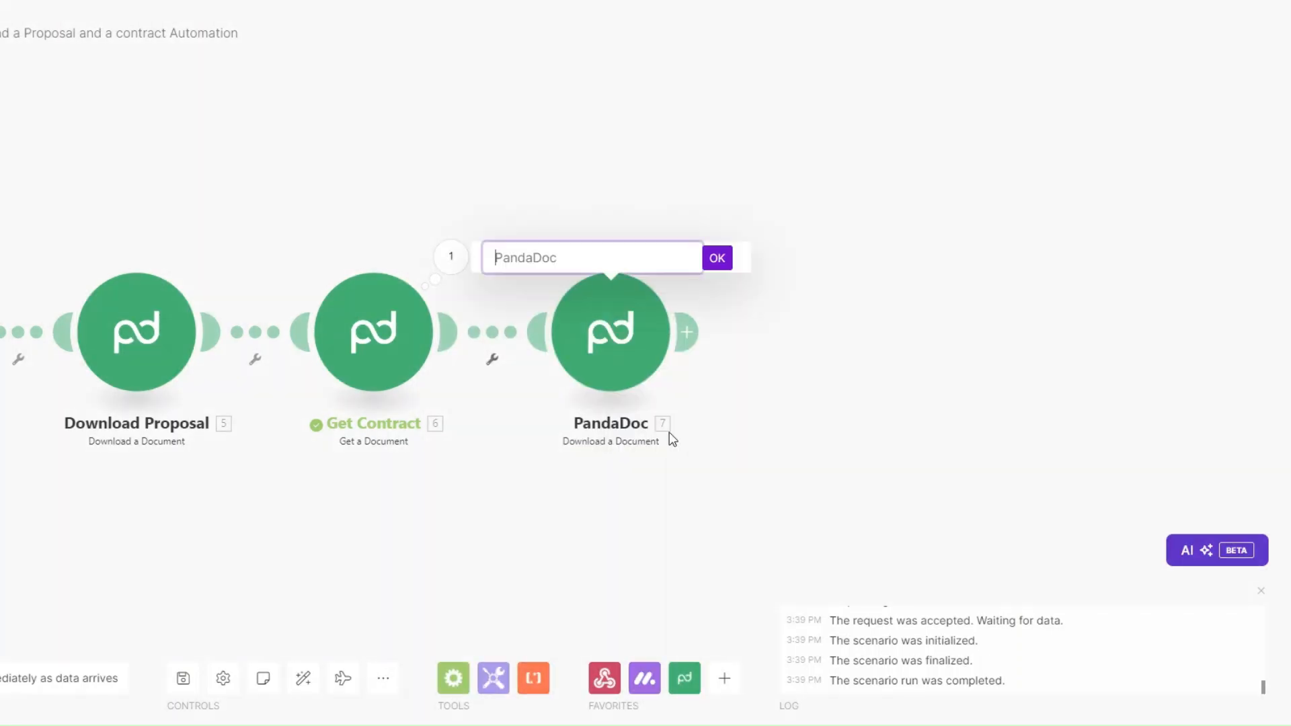
text(Download Contract)
click(718, 260)
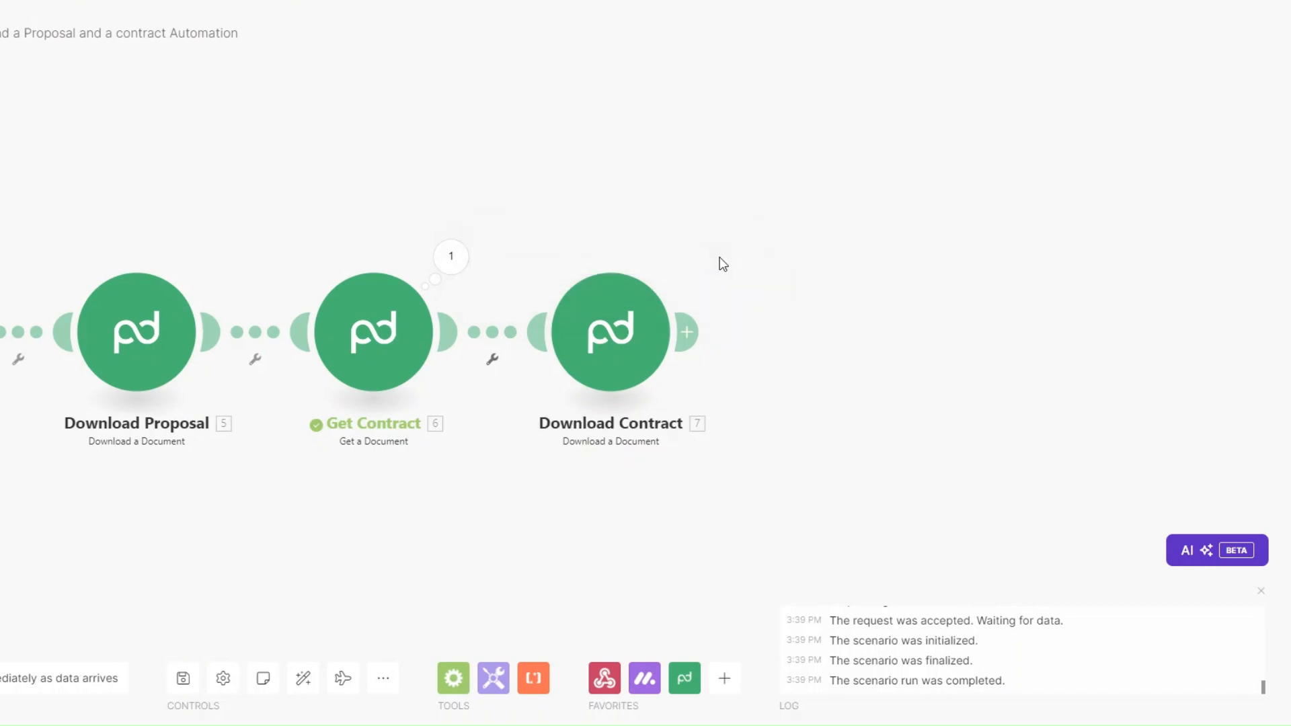
Step: Add an Email 'Send an Email' module after Download Contract, named 'Send Documents Email'
drag(446, 486, 720, 458)
scroll(720, 459, down, 1)
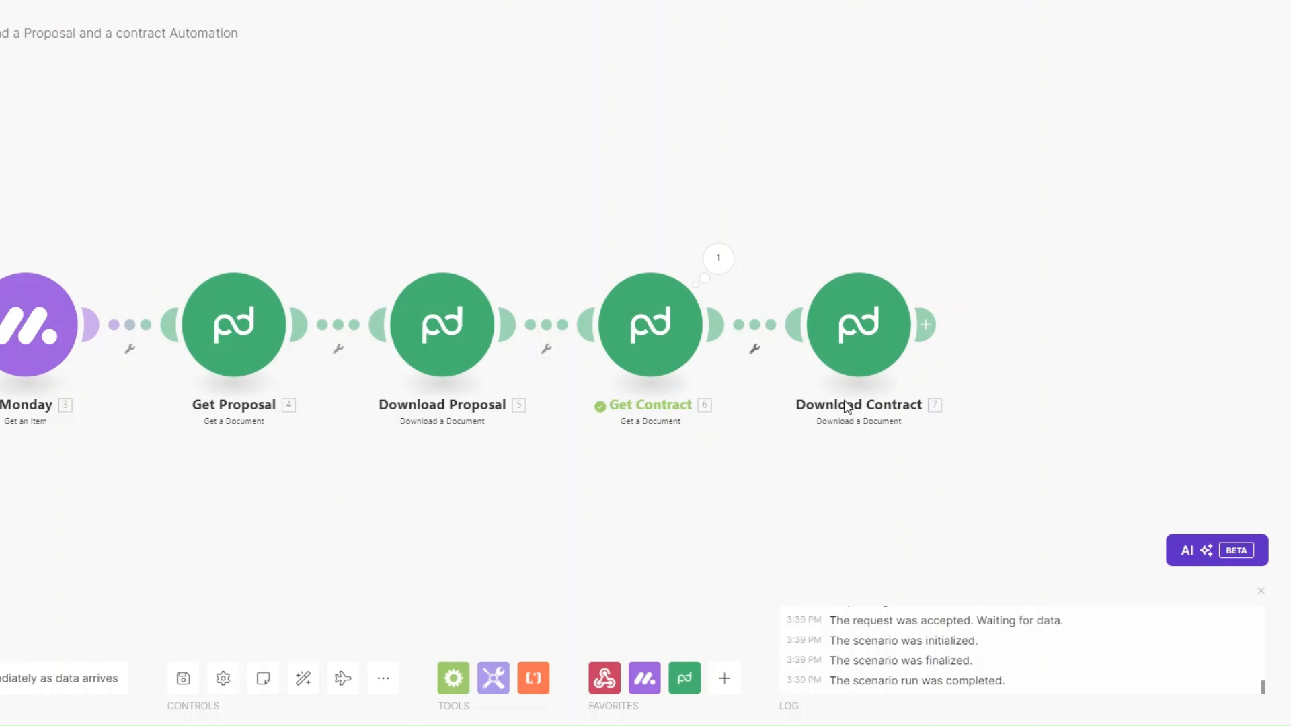
click(850, 332)
click(1002, 460)
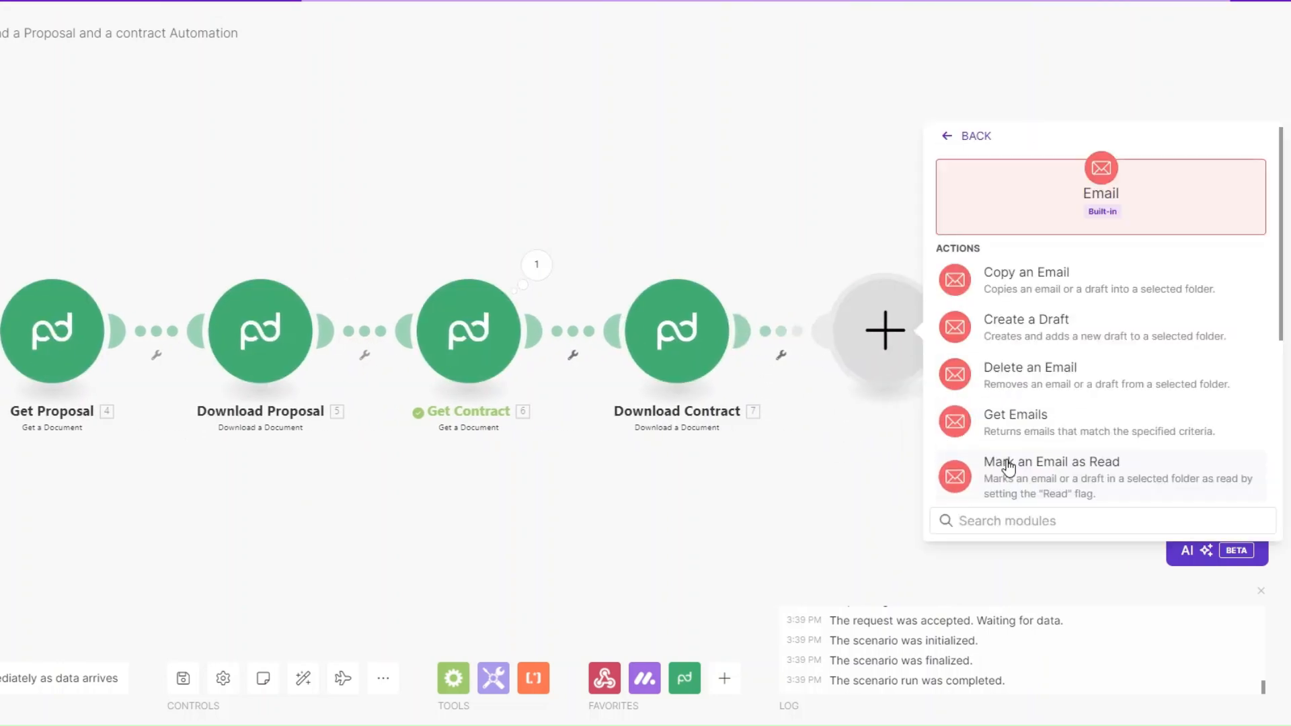
scroll(1014, 443, down, 3)
click(1013, 483)
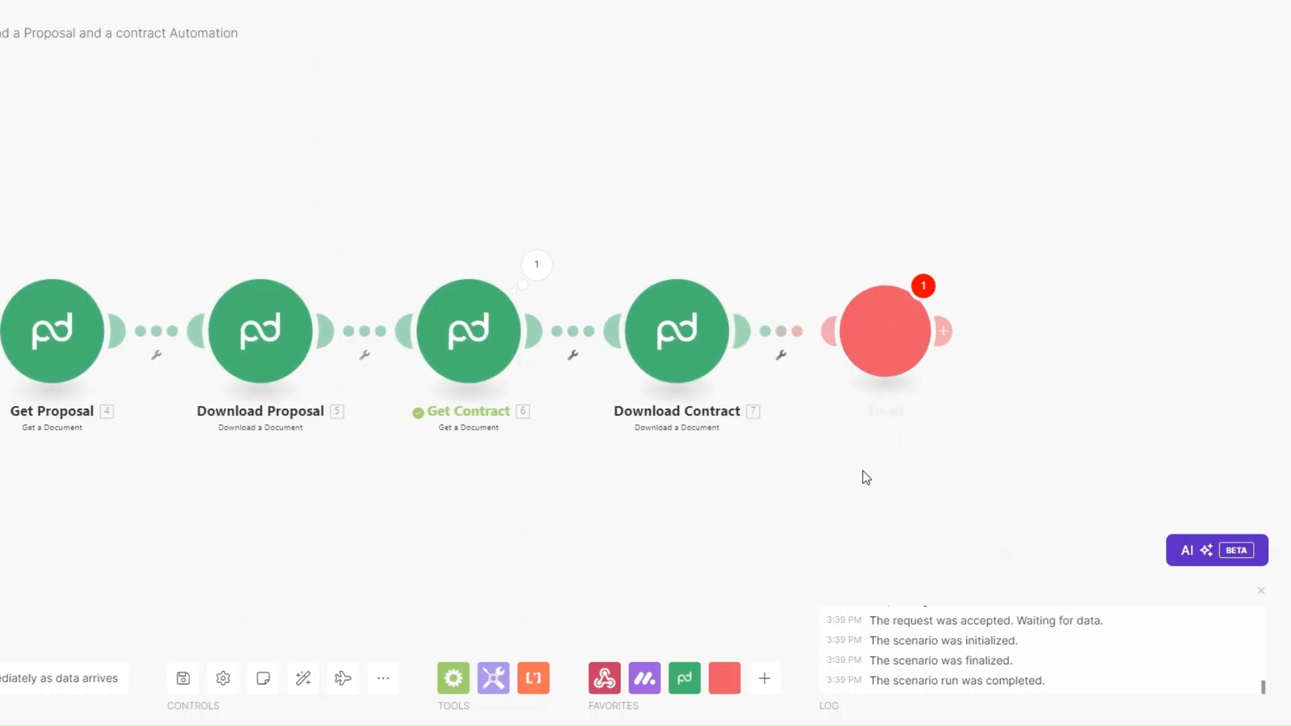
click(927, 415)
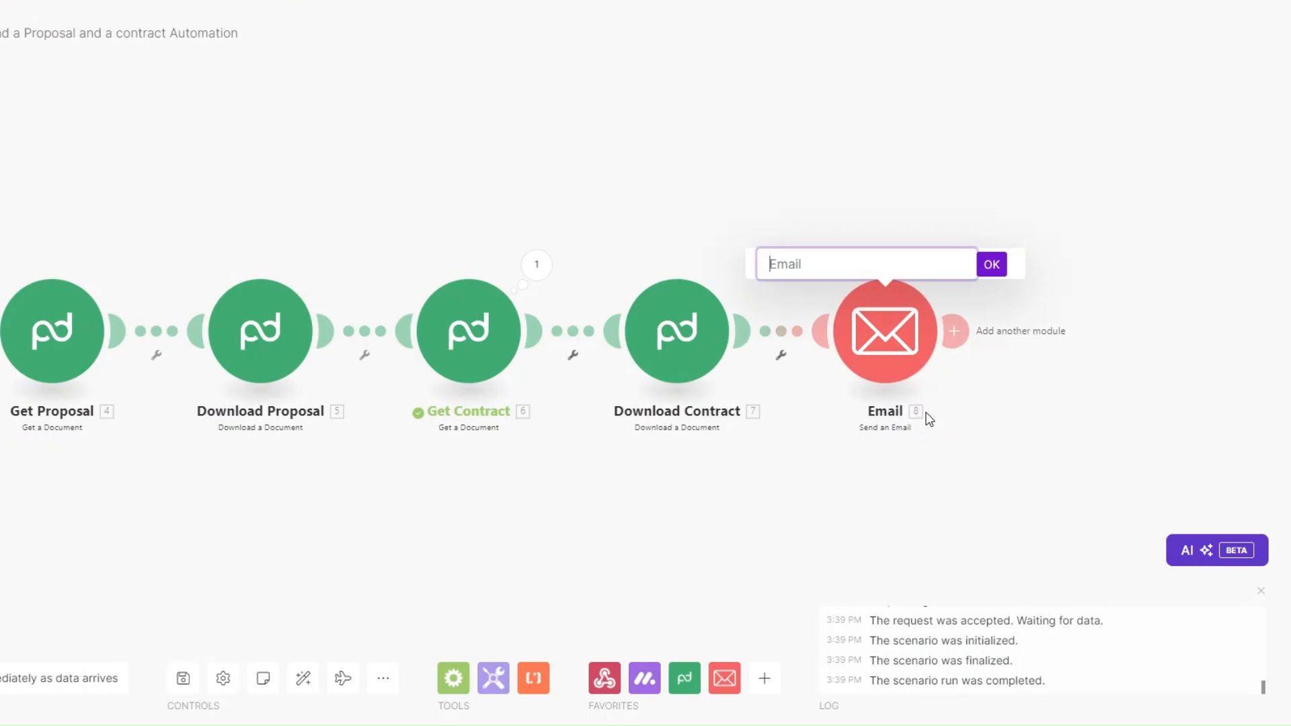
text(Send Documents Email)
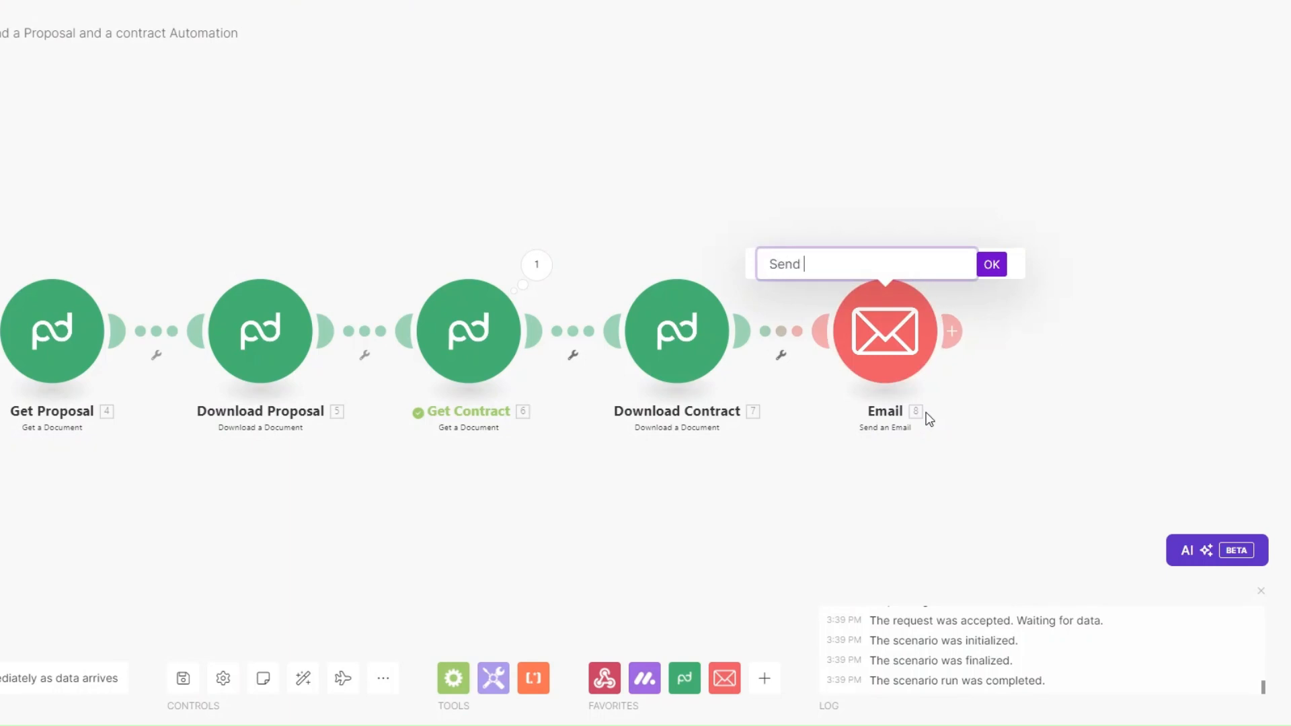
click(993, 265)
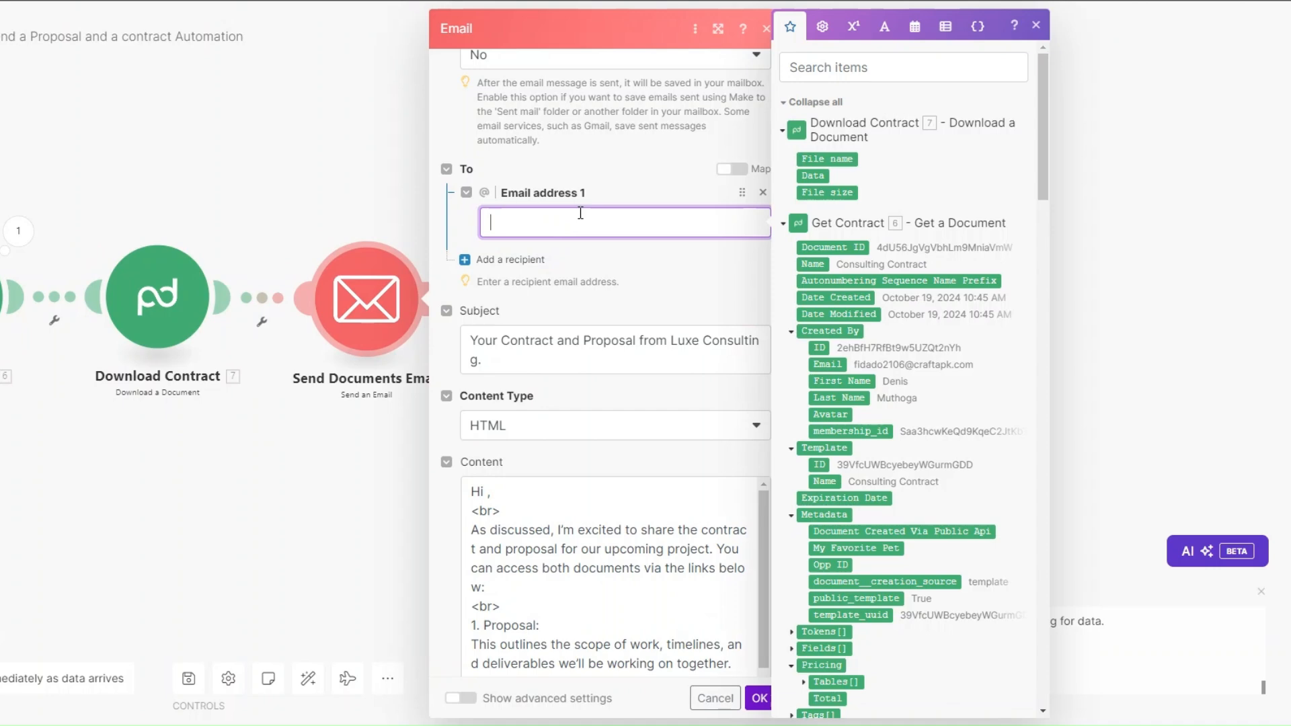
Step: Map the Monday item's Email as recipient and insert the client's First Name after 'Hi' in the body
scroll(880, 343, down, 10)
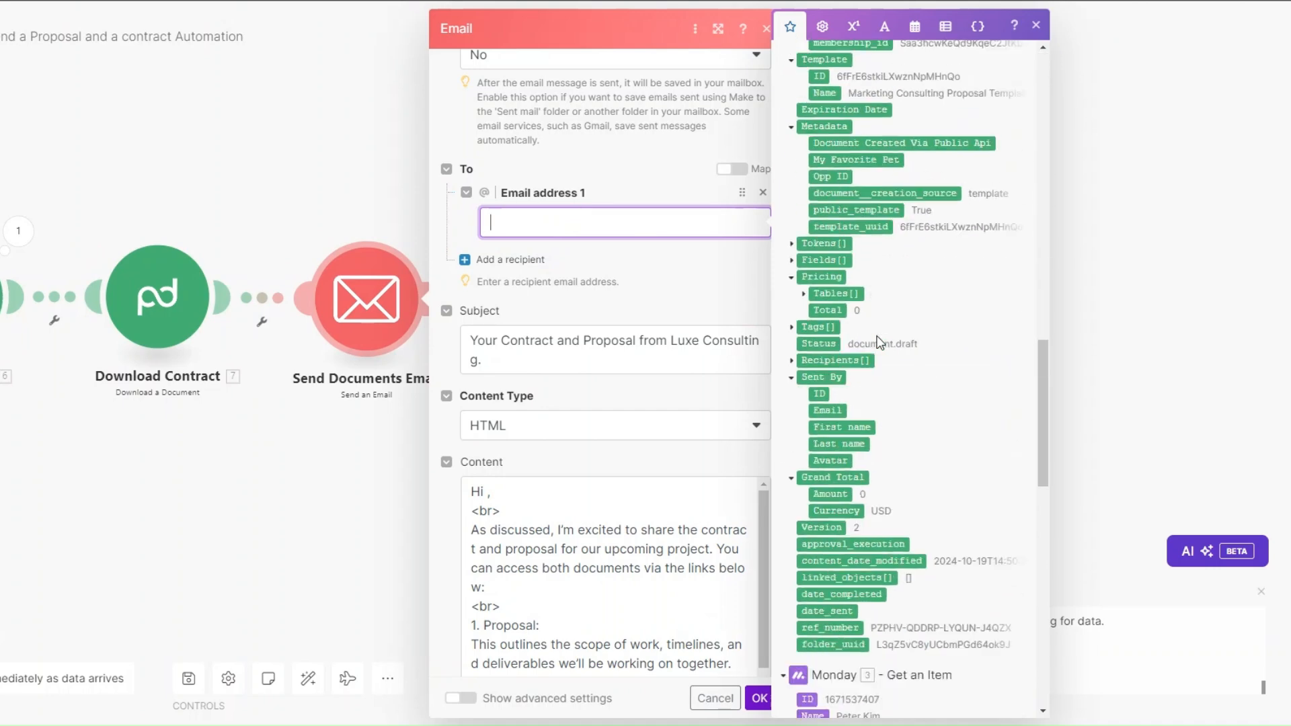
scroll(880, 342, down, 10)
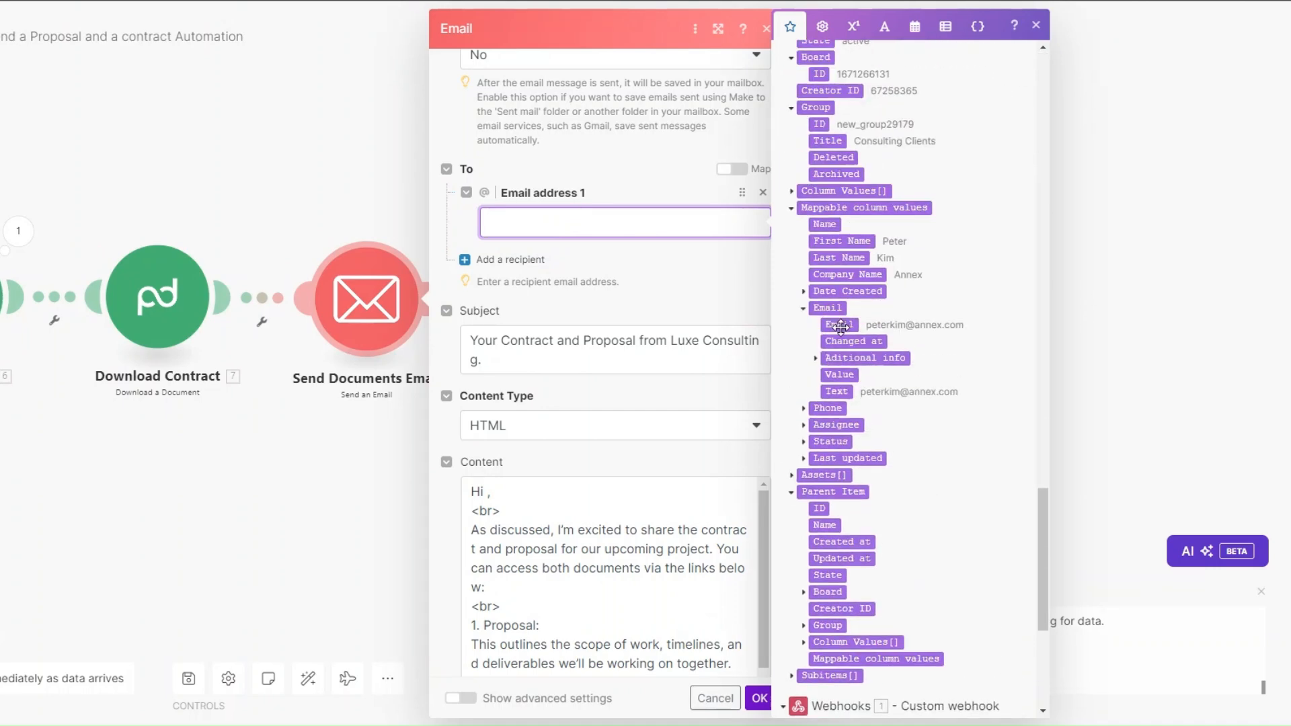
click(841, 326)
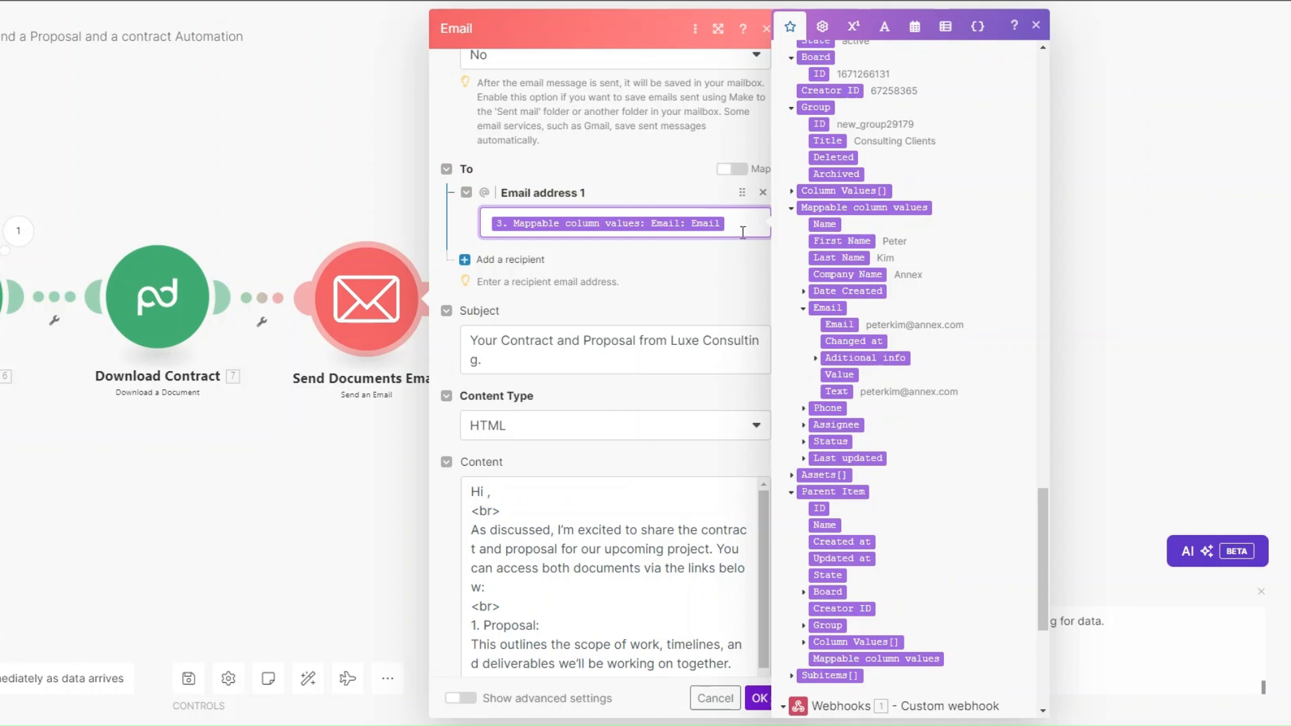
scroll(672, 256, down, 4)
click(548, 128)
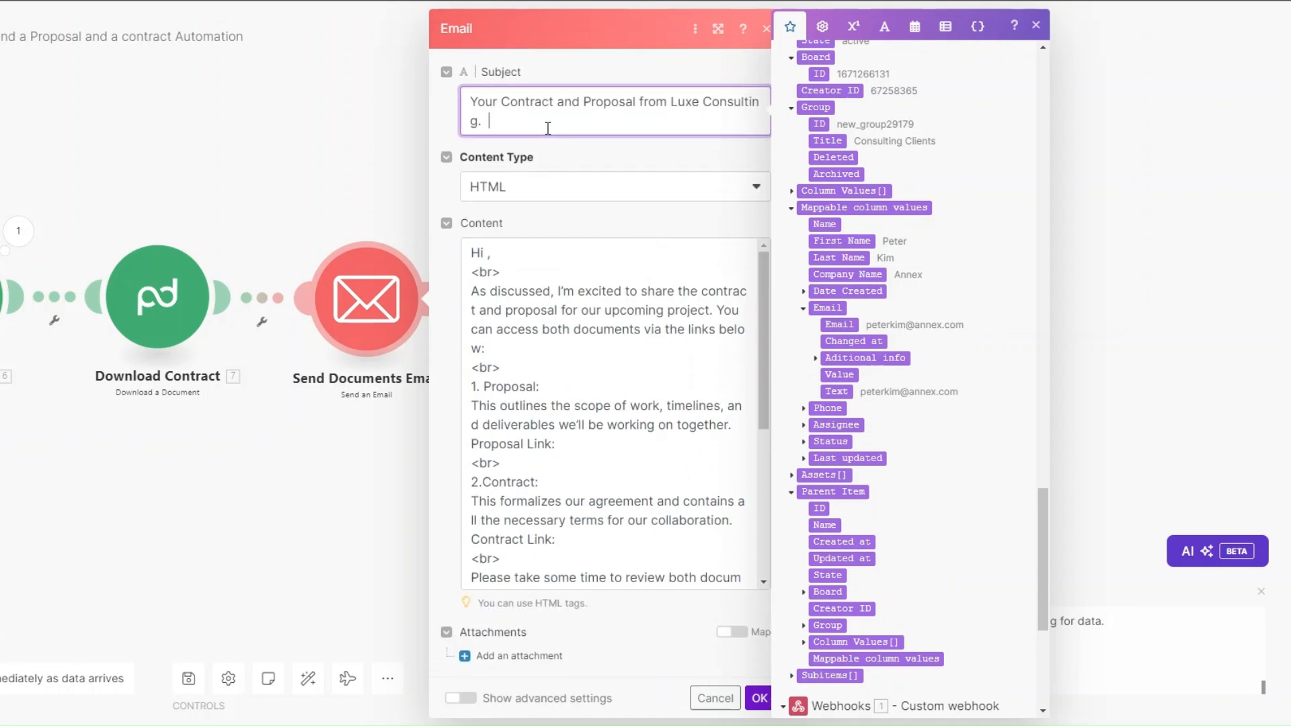
click(490, 251)
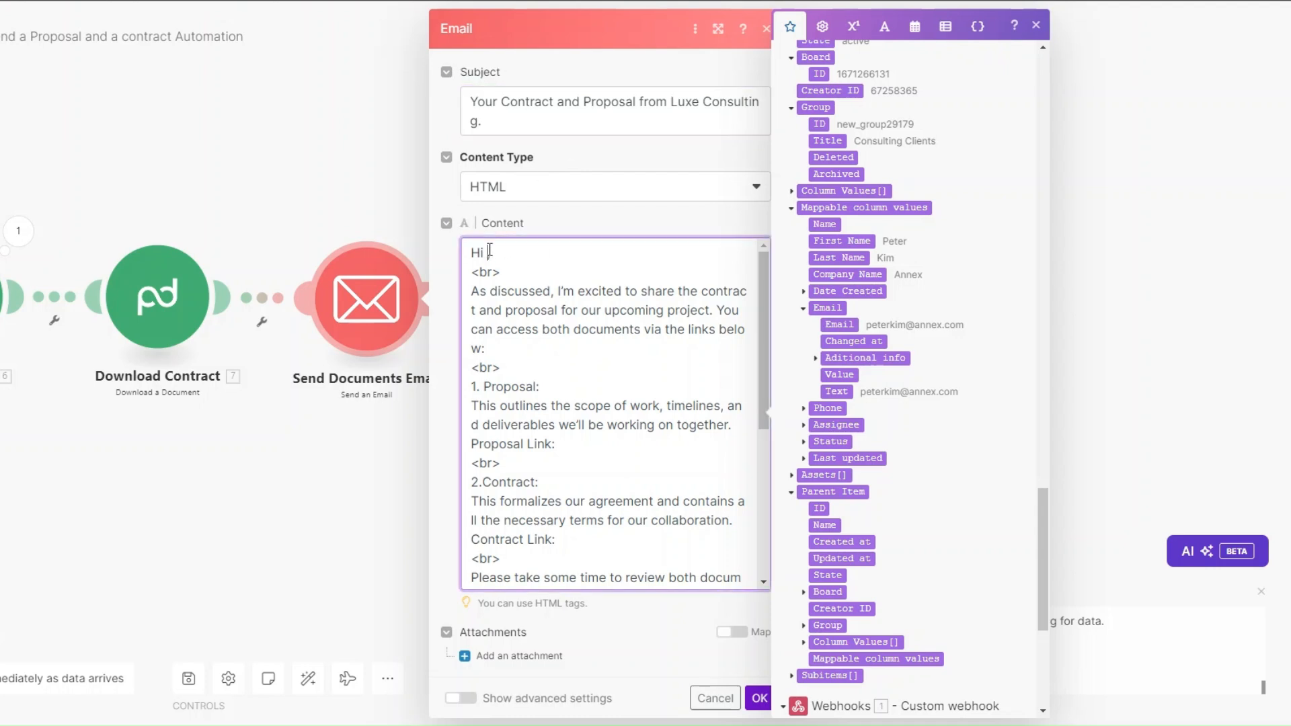
click(842, 241)
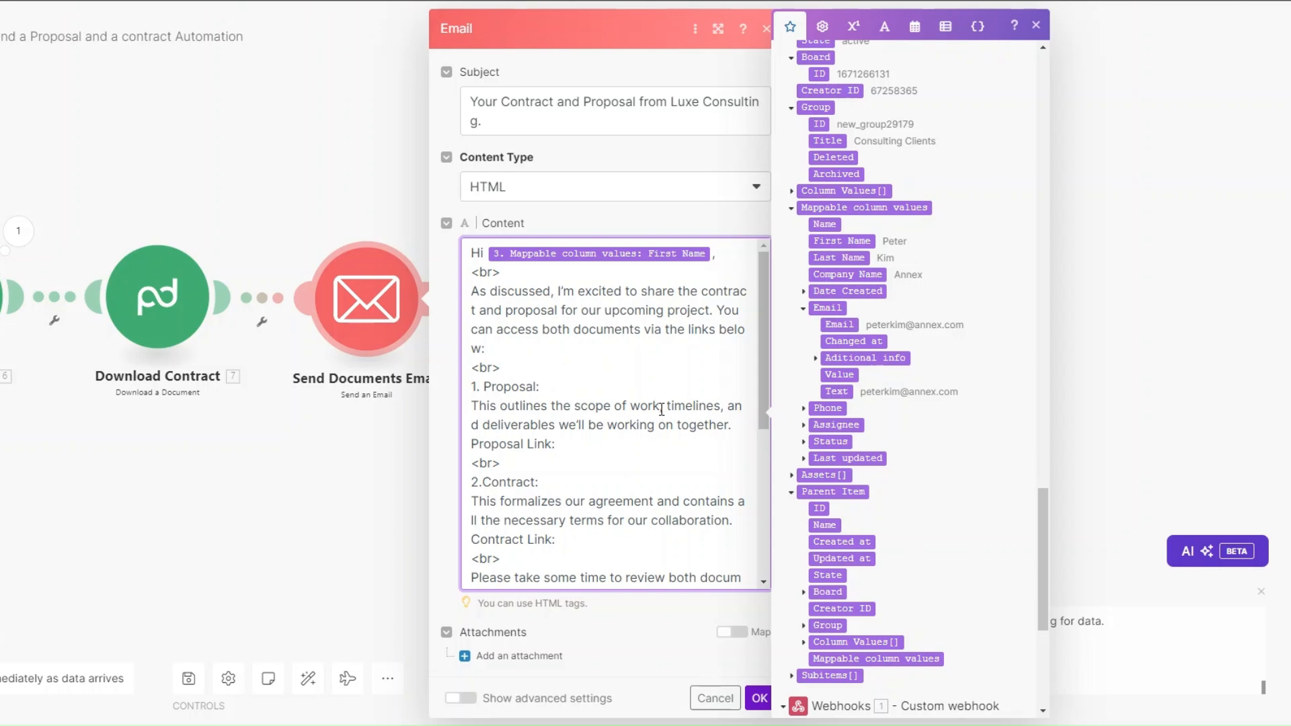
Step: Insert Download Proposal's File name after 'Proposal Link:' and Download Contract's File name after 'Contract Link:'
click(581, 444)
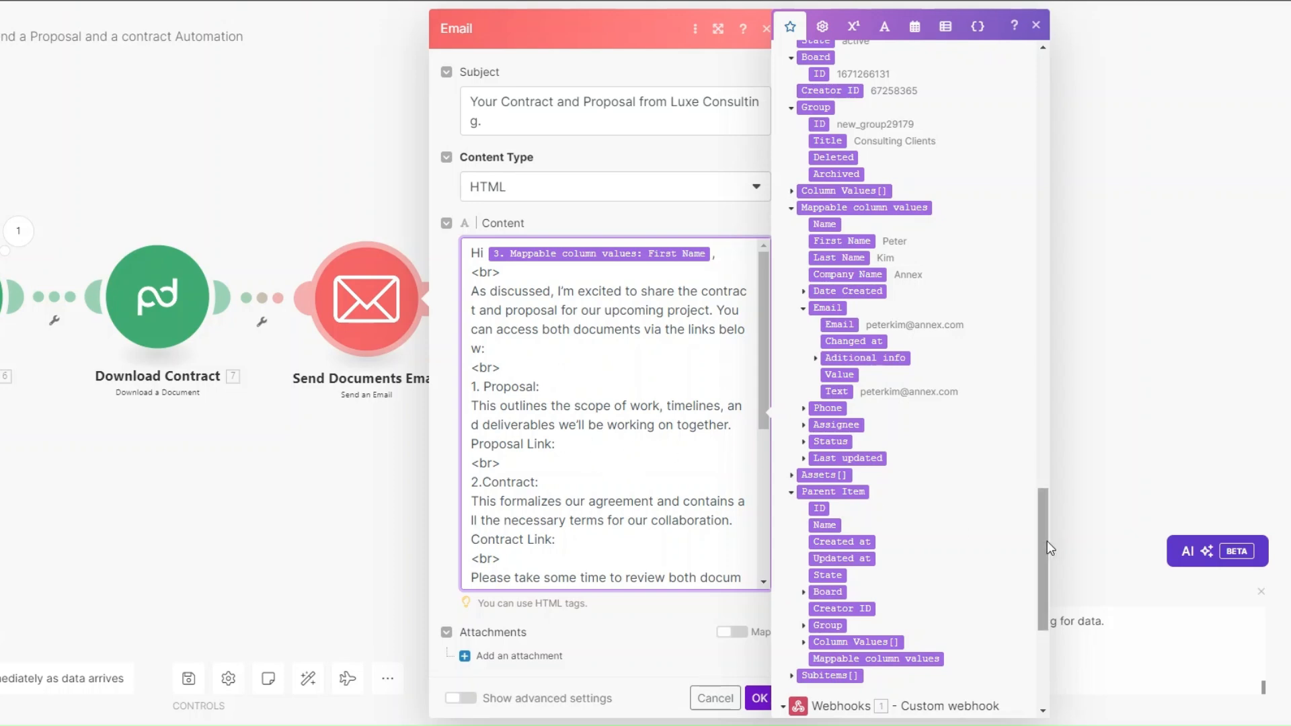
scroll(1025, 543, up, 5)
scroll(1010, 336, up, 10)
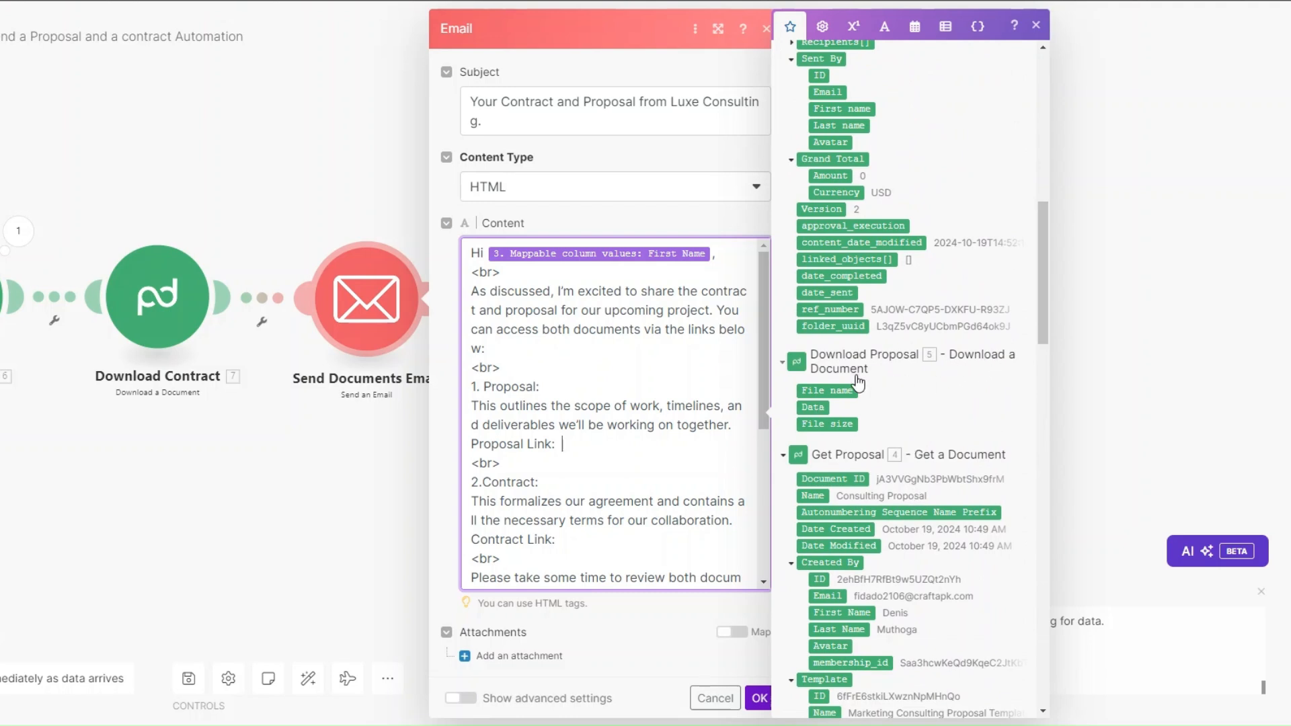
click(831, 395)
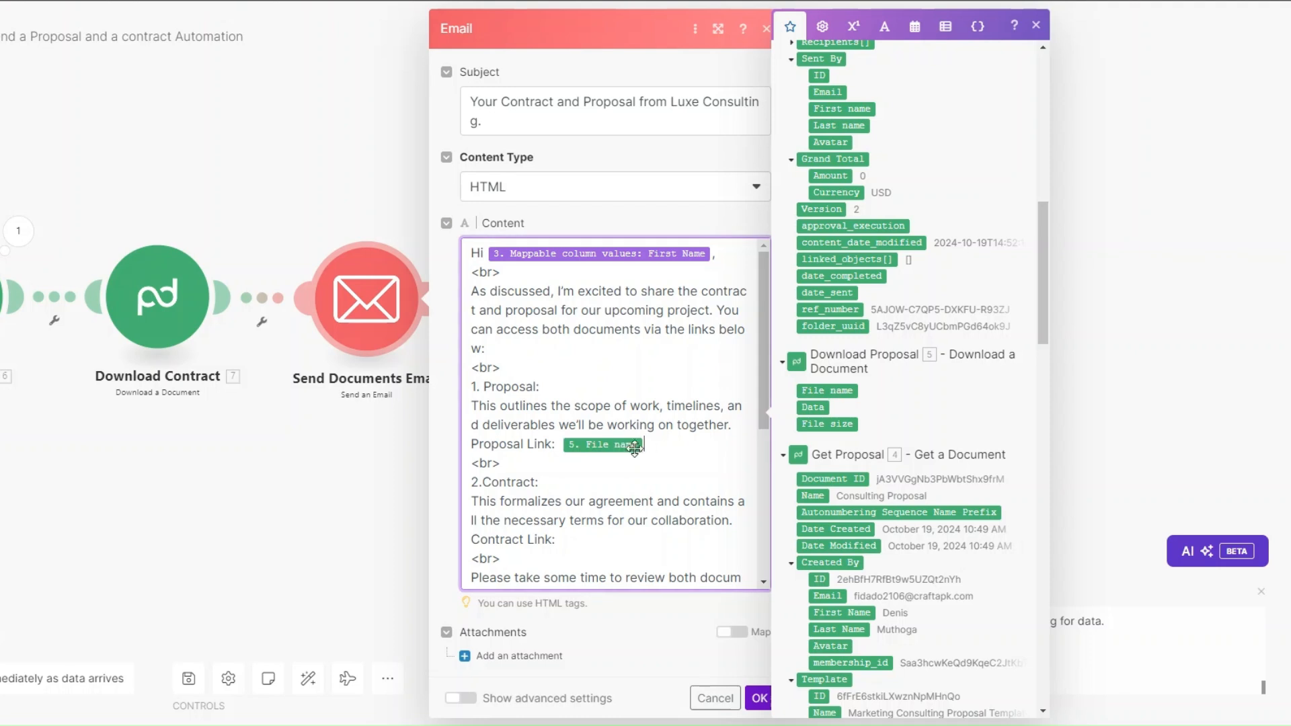
scroll(556, 320, down, 3)
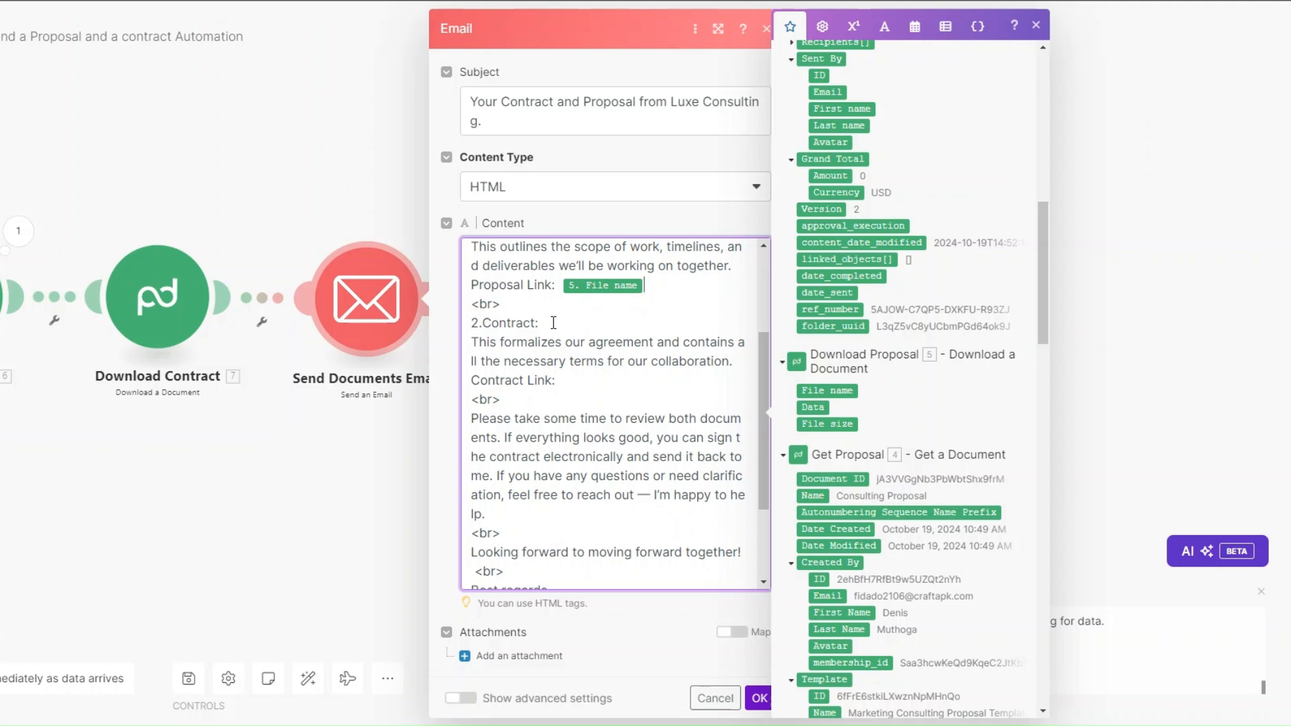
click(573, 386)
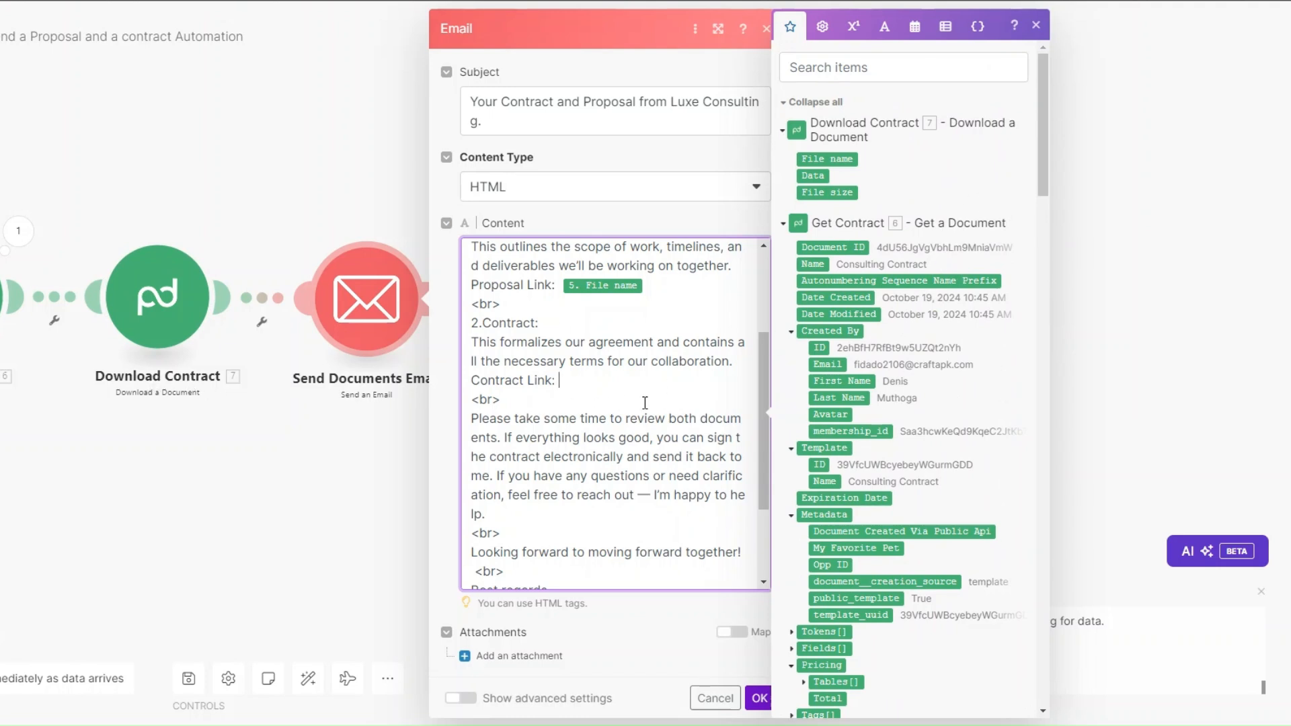
click(826, 158)
Step: Save the email settings, run the scenario once, and switch to the monday.com board
scroll(613, 389, down, 3)
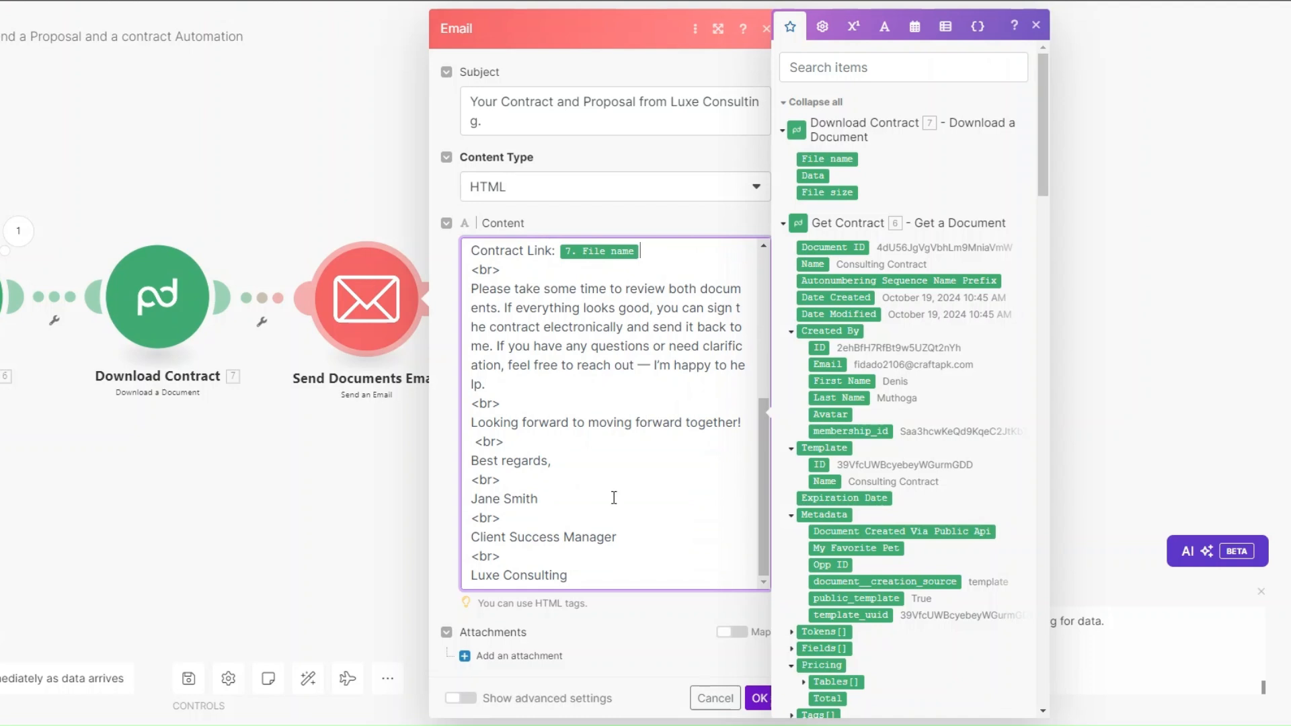
click(759, 697)
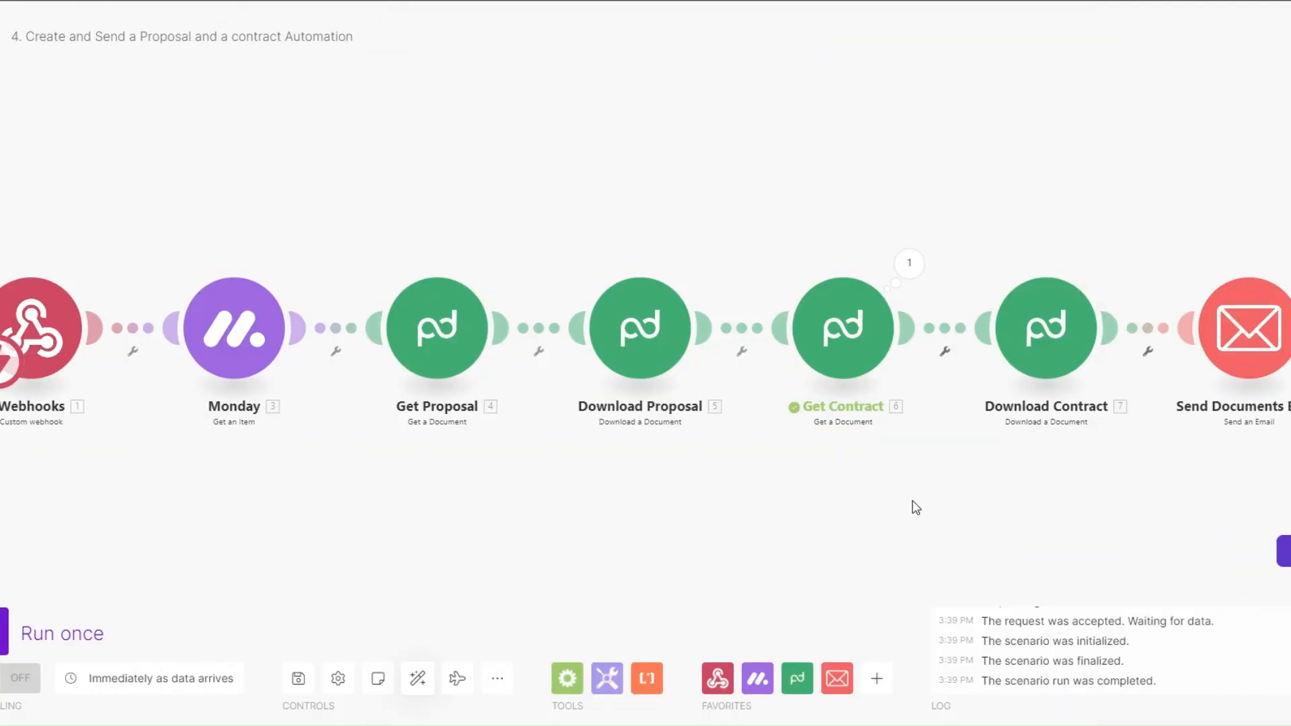
click(3, 632)
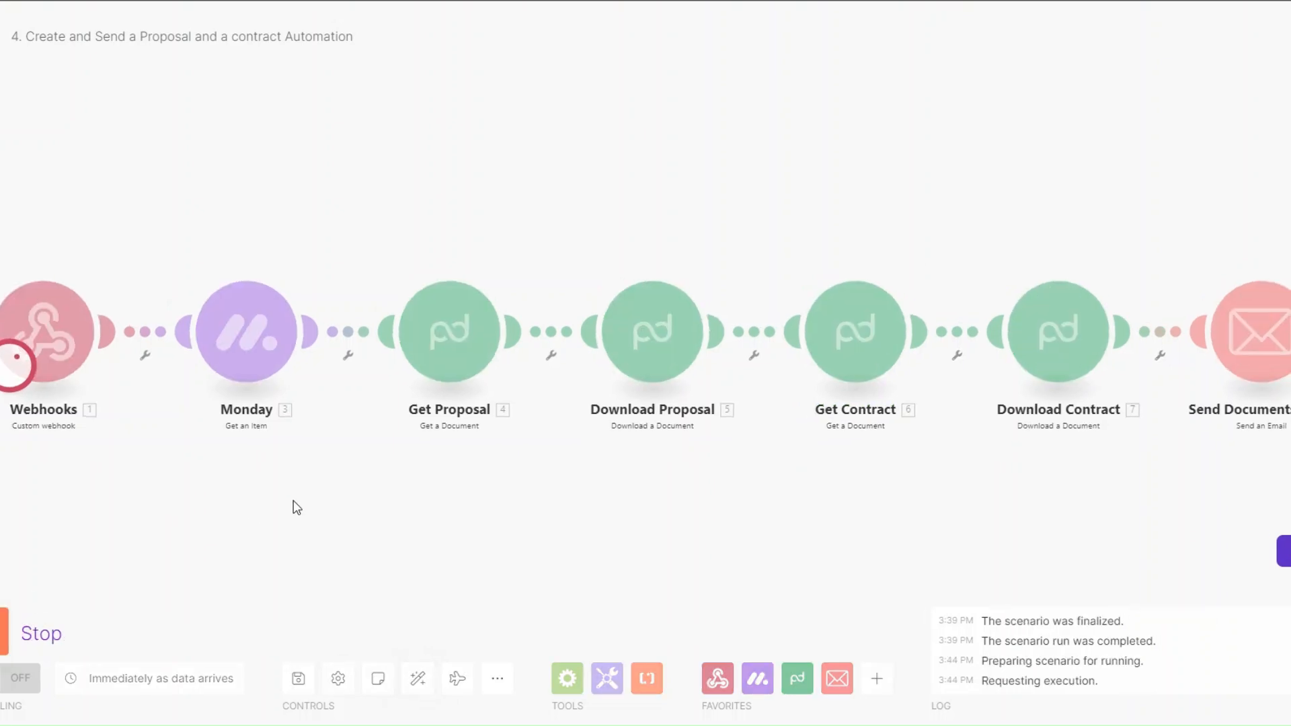
key(ctrl+Tab)
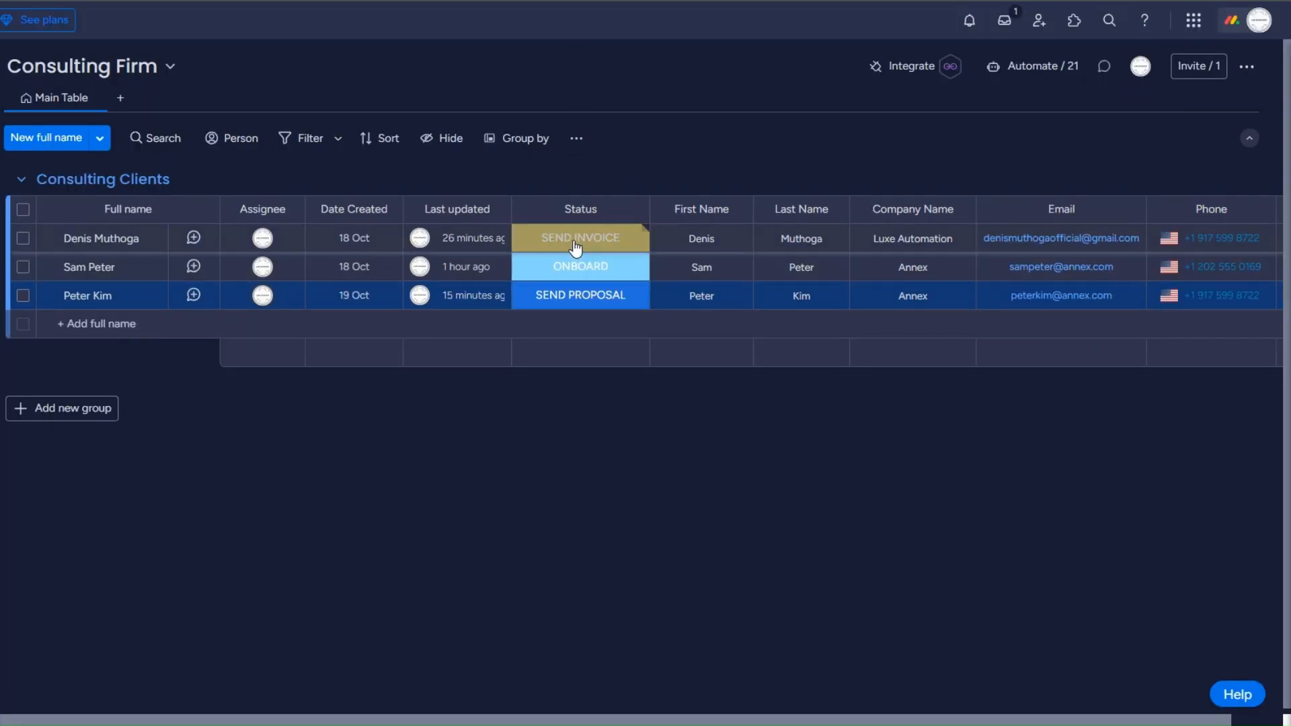
Step: Set the first client's Status to SEND PROPOSAL on monday.com, then return to Make
click(574, 248)
click(537, 382)
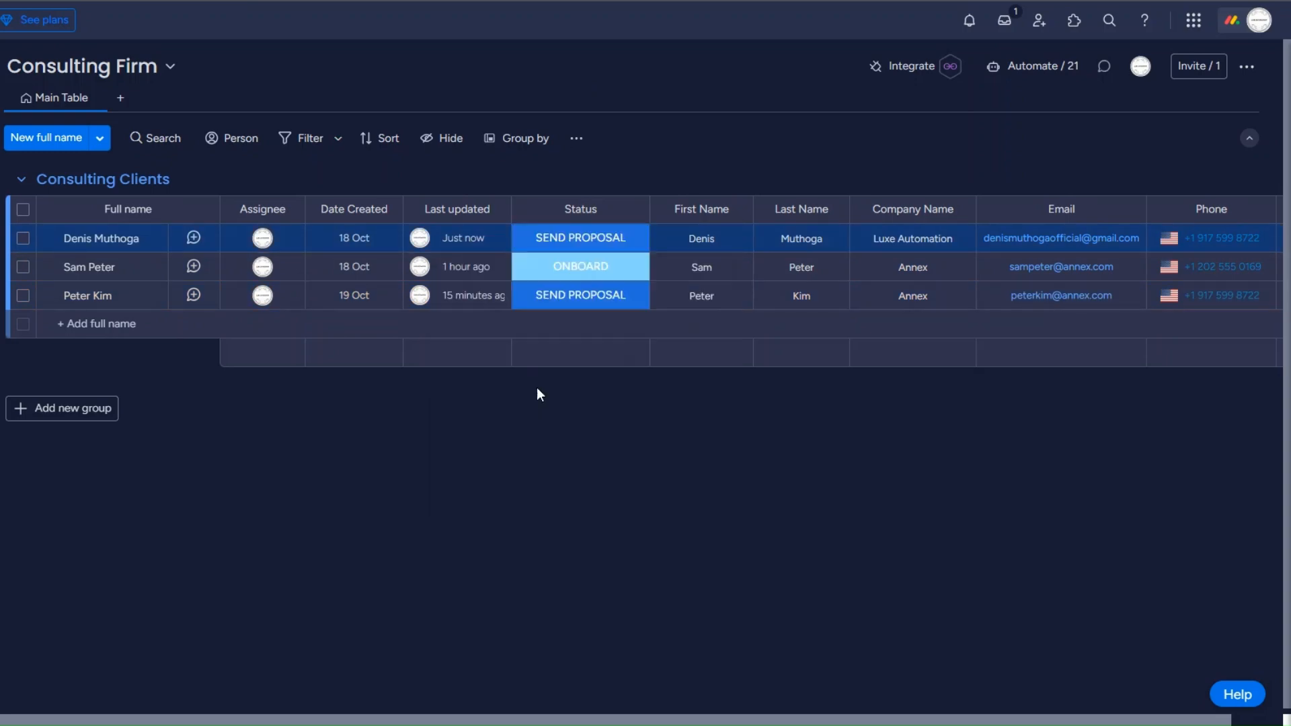
key(ctrl+Tab)
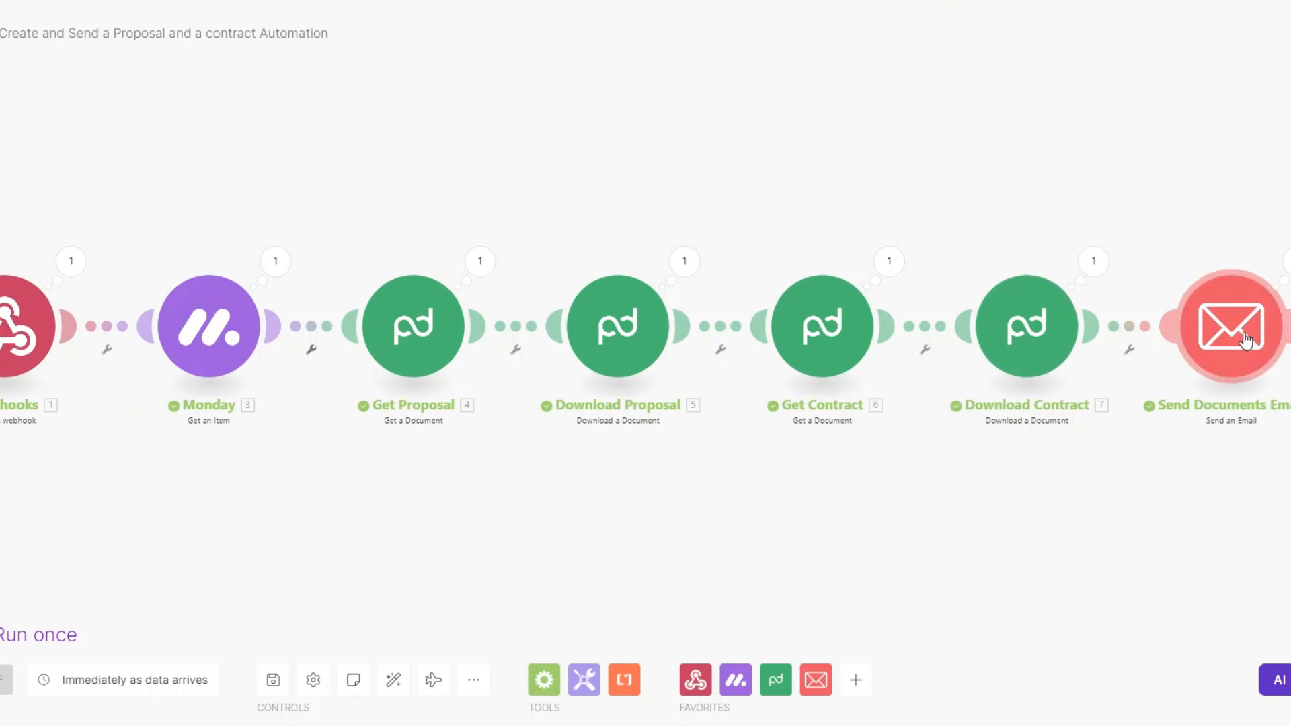
click(1282, 286)
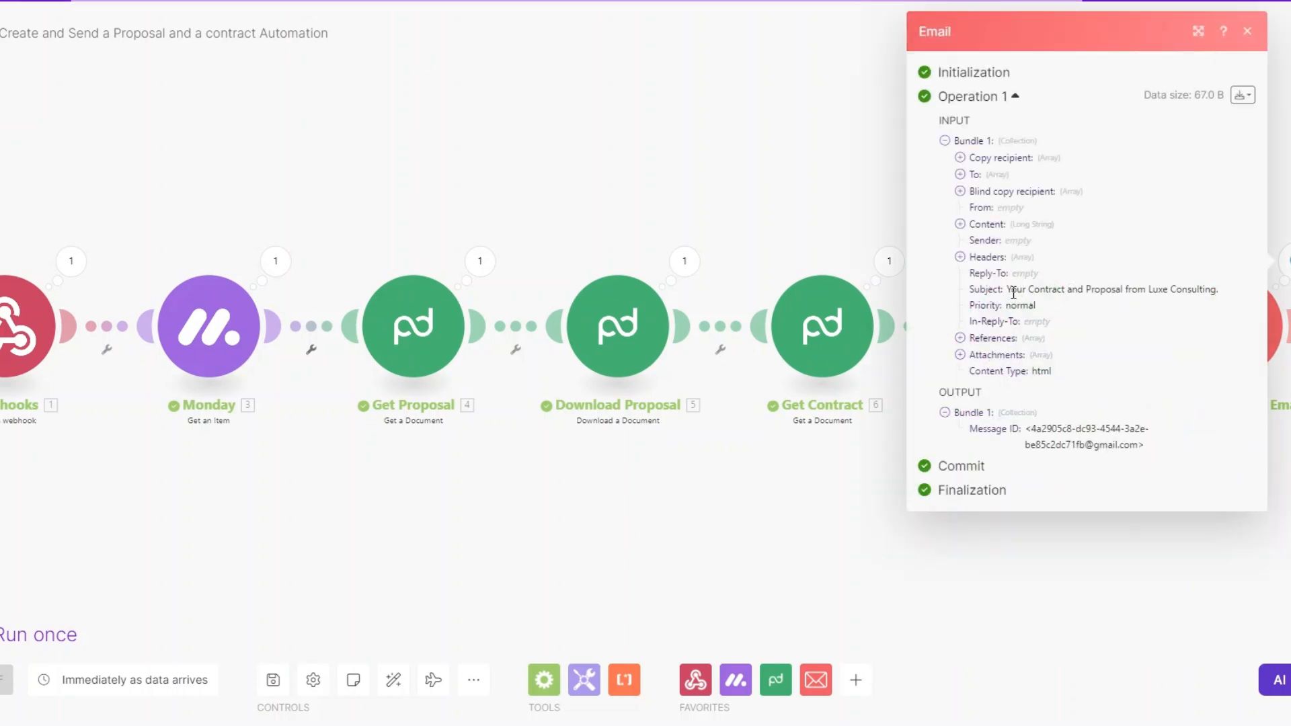
drag(1231, 293, 1010, 288)
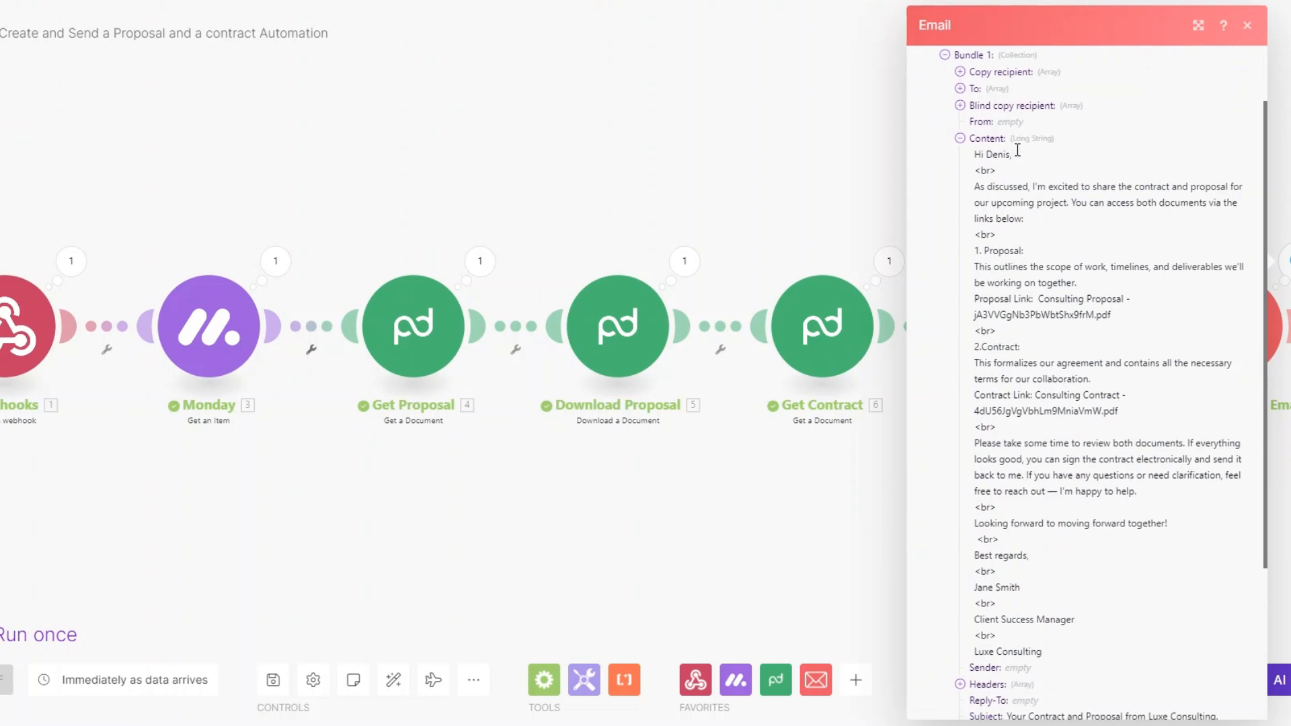
scroll(995, 282, up, 2)
drag(965, 397, 1140, 402)
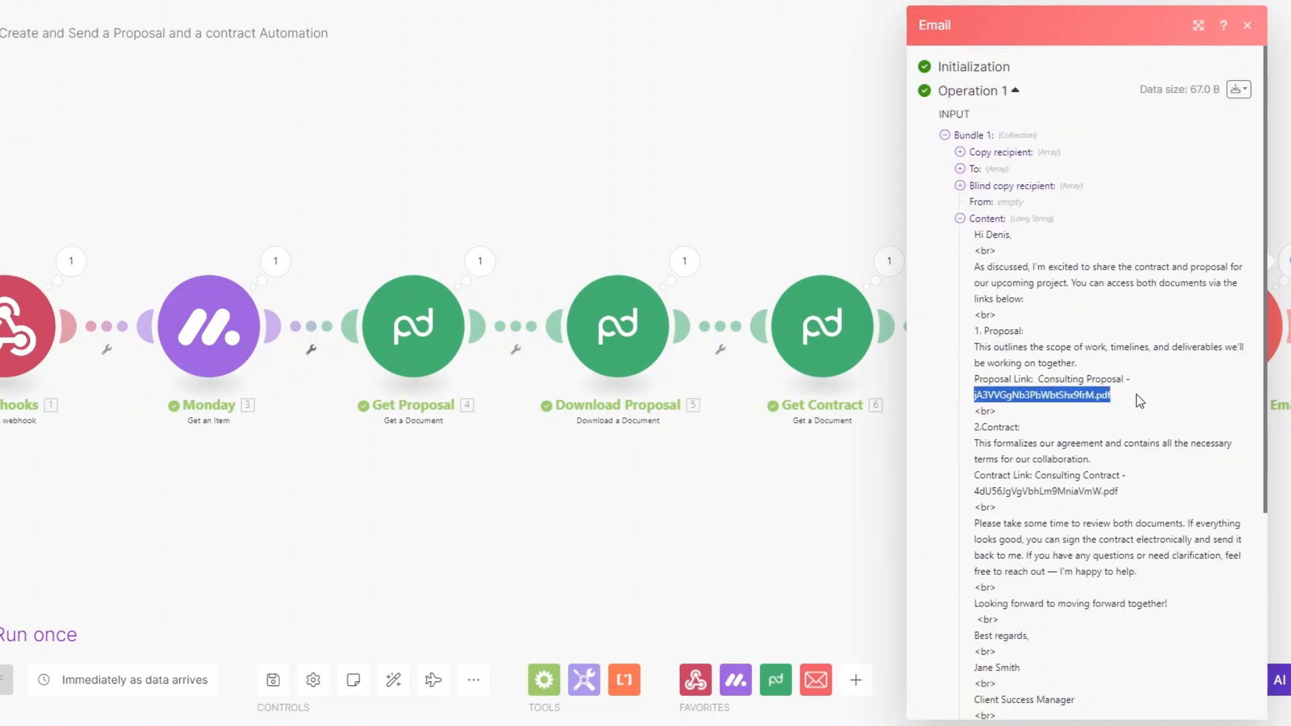
scroll(1136, 400, down, 3)
drag(974, 251, 1130, 257)
click(1130, 256)
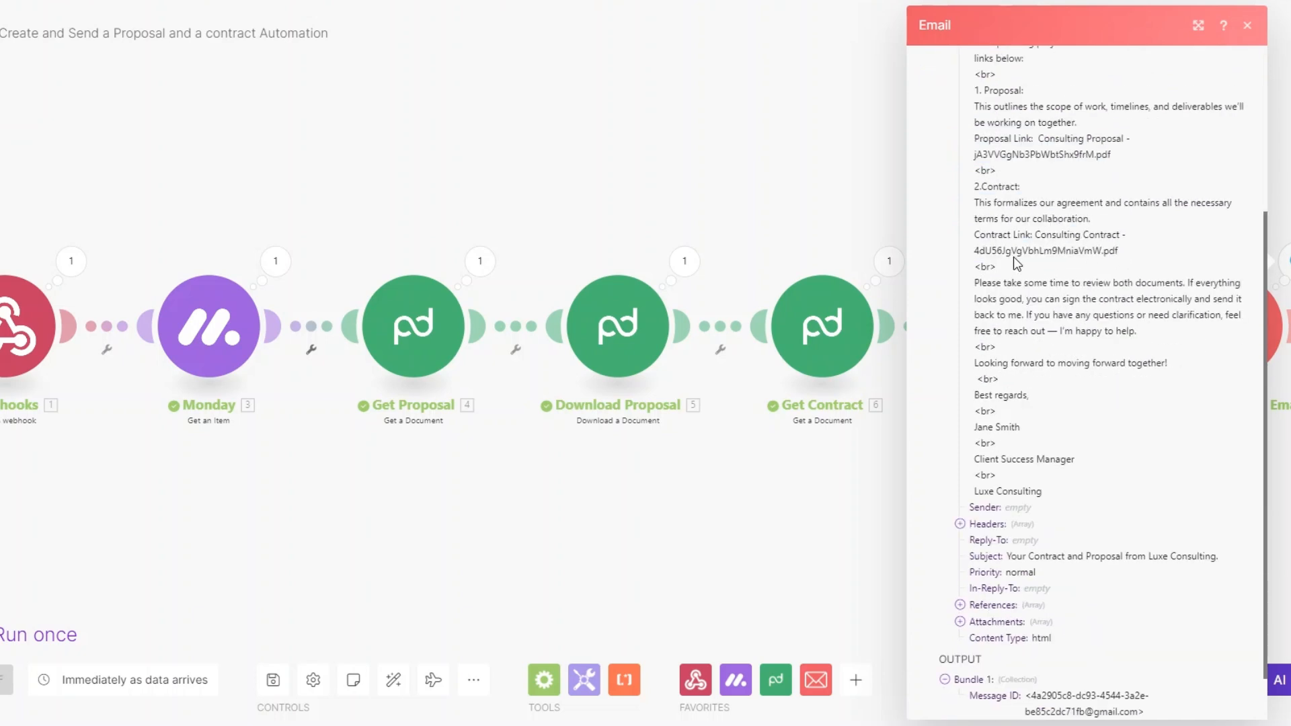
drag(978, 251, 1130, 256)
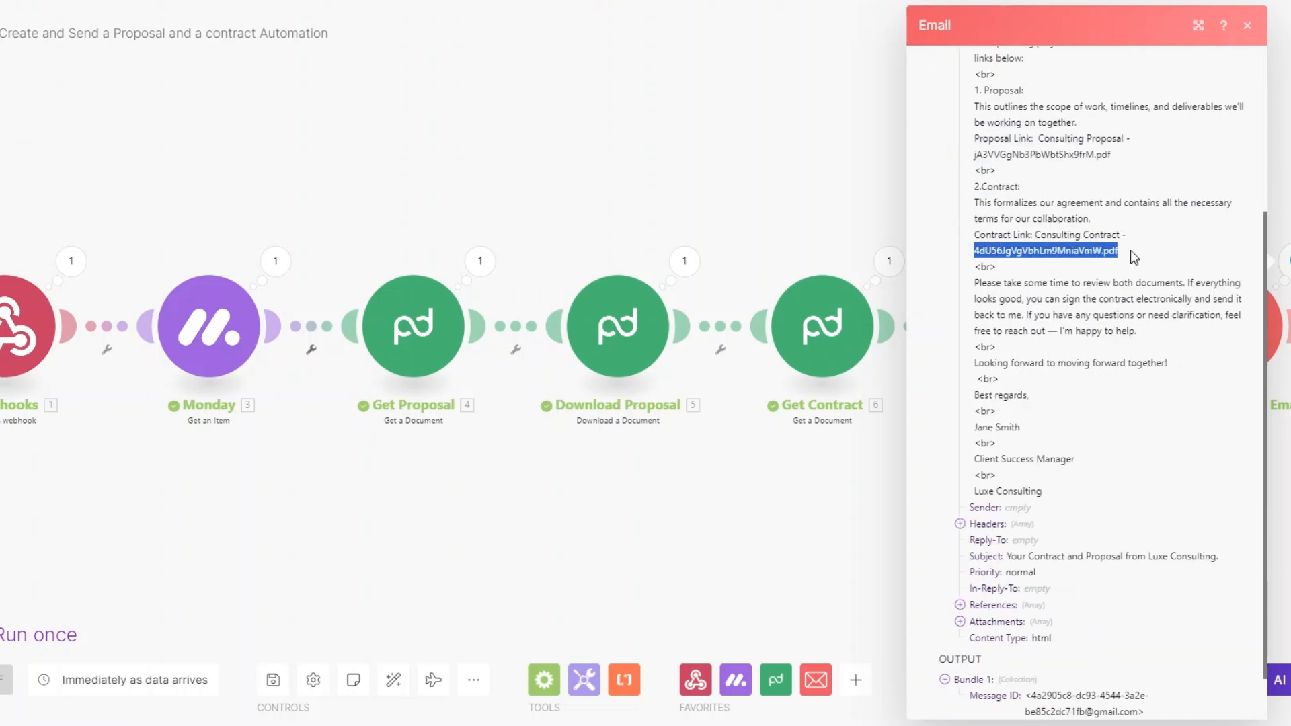
scroll(1143, 471, down, 1)
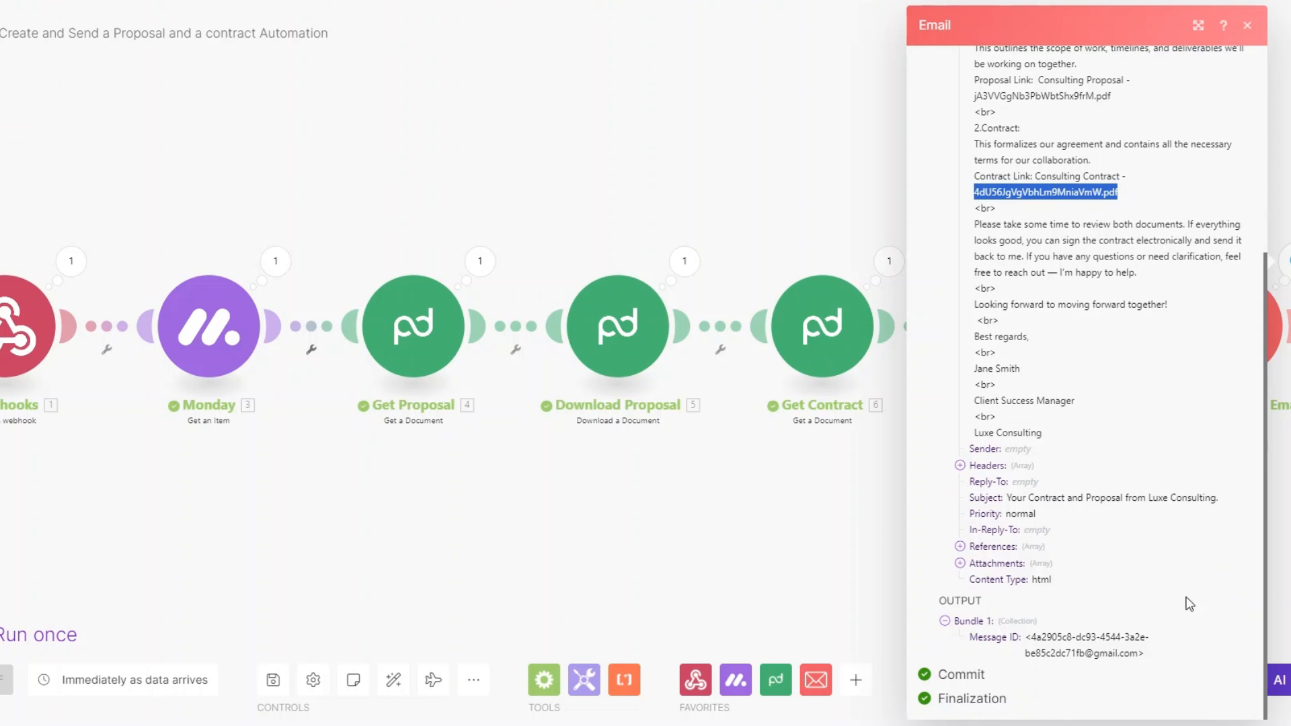
click(877, 526)
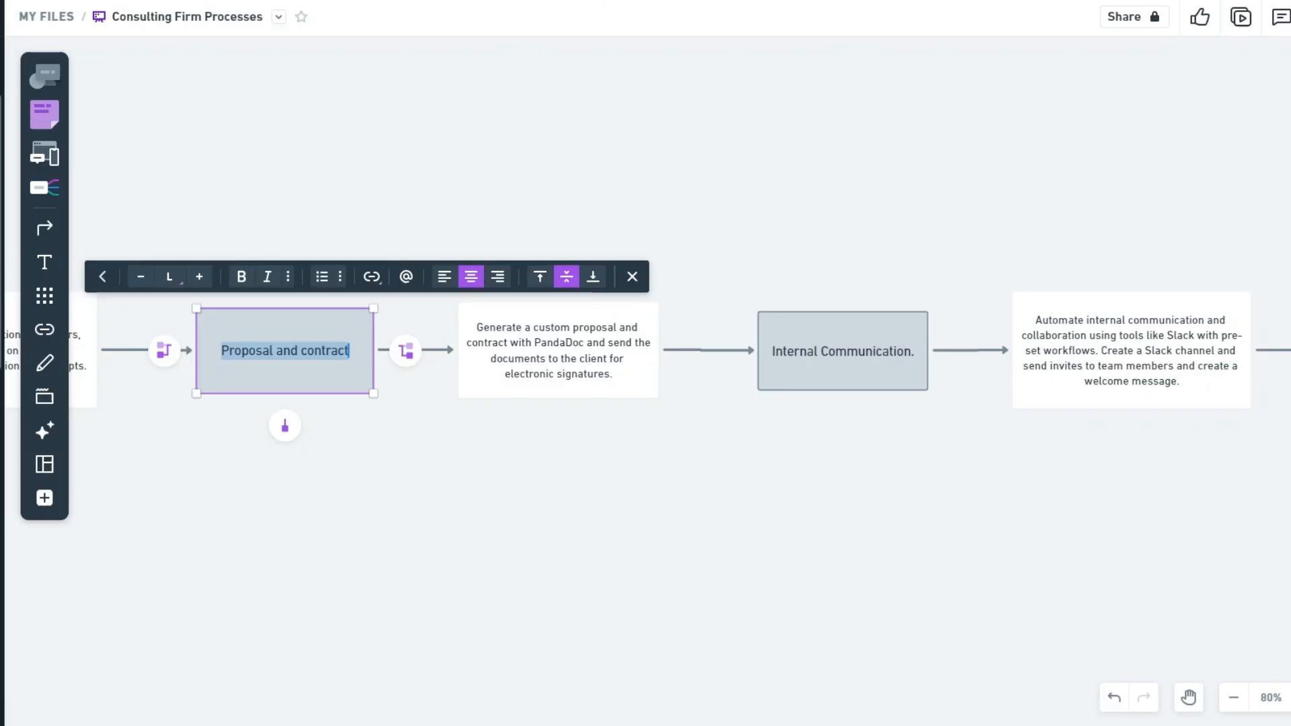
Step: Deselect the 'Proposal and contract' box on the Whimsical flowchart
click(480, 518)
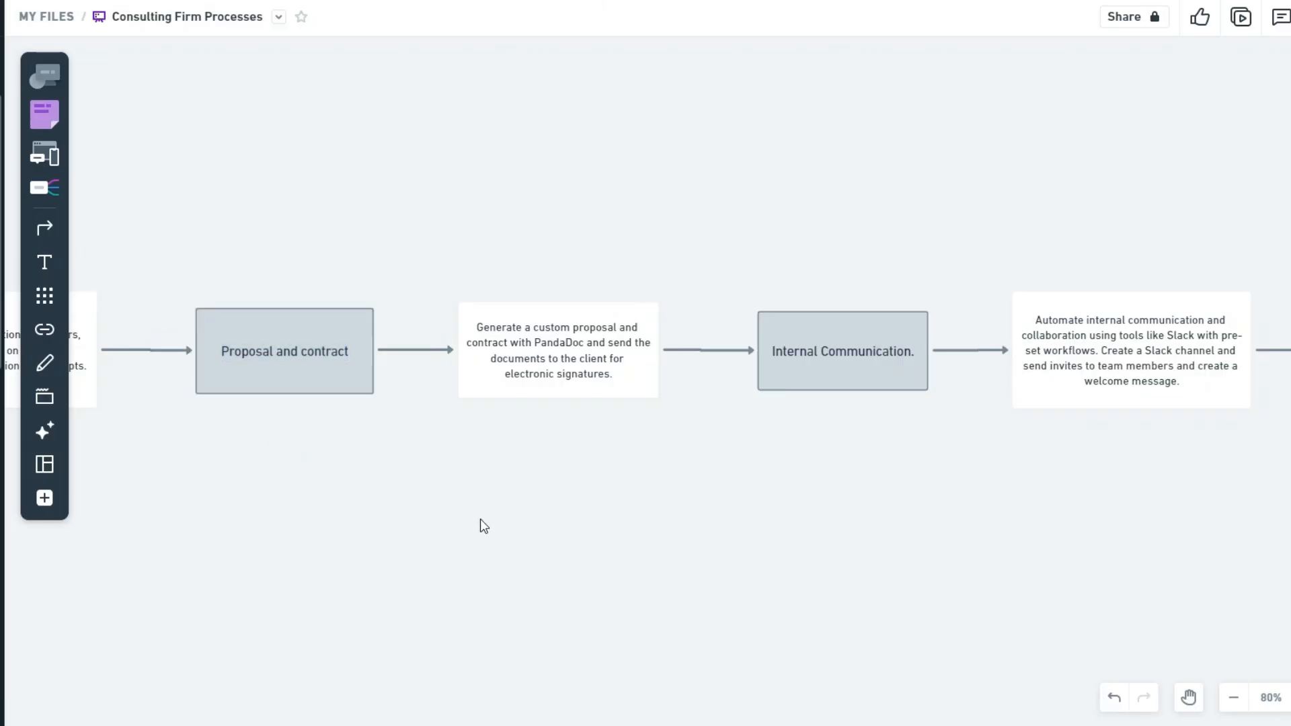
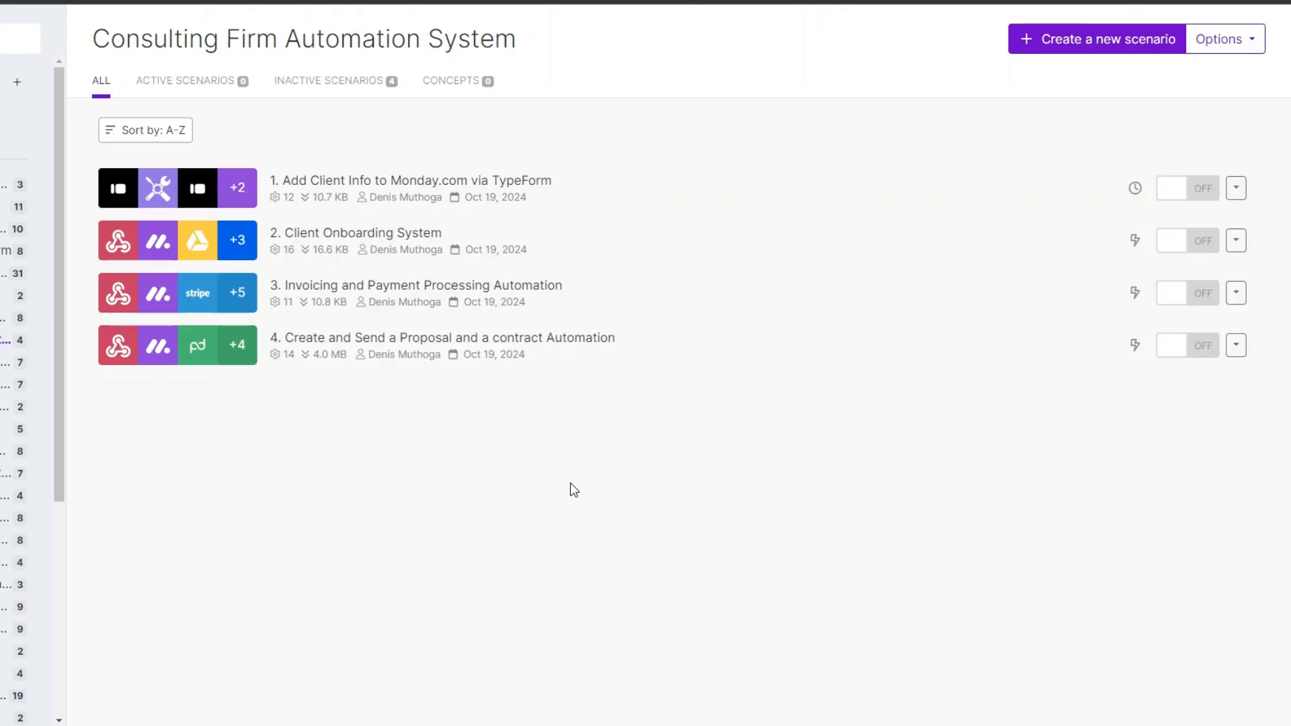
Step: Start a new scenario with a Webhooks Custom webhook trigger
click(1089, 45)
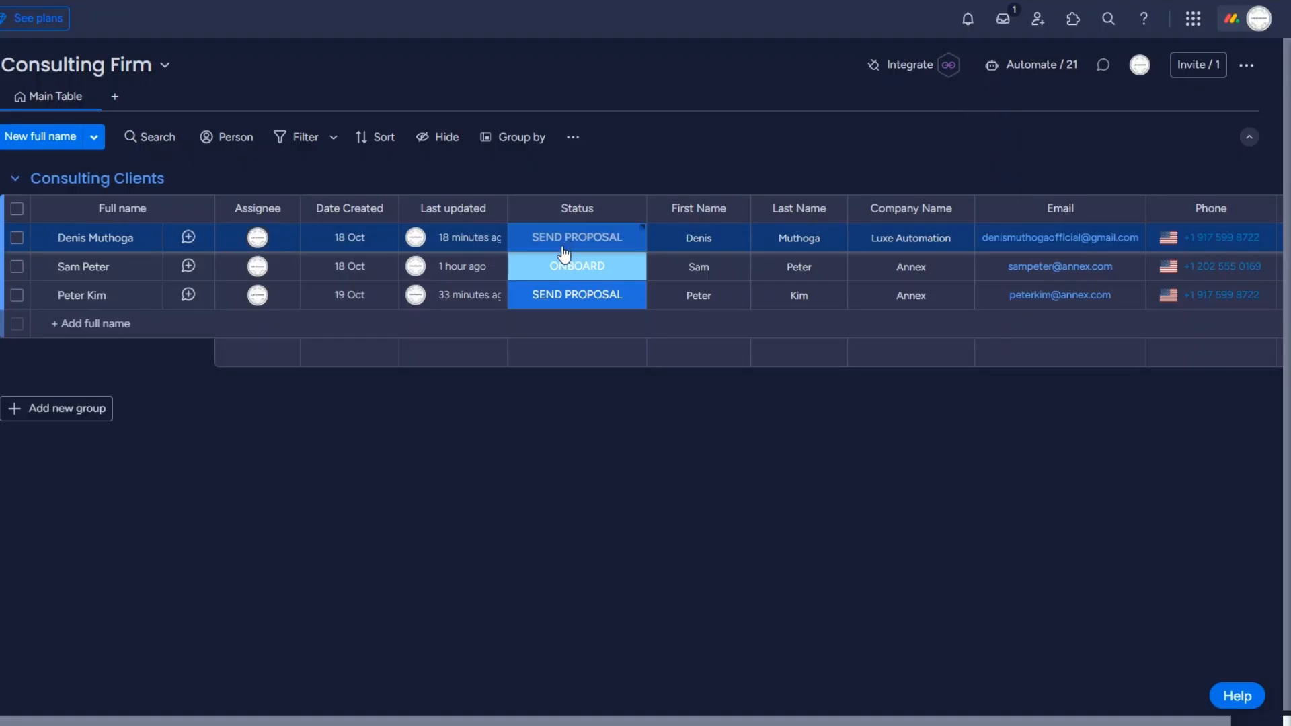
click(568, 250)
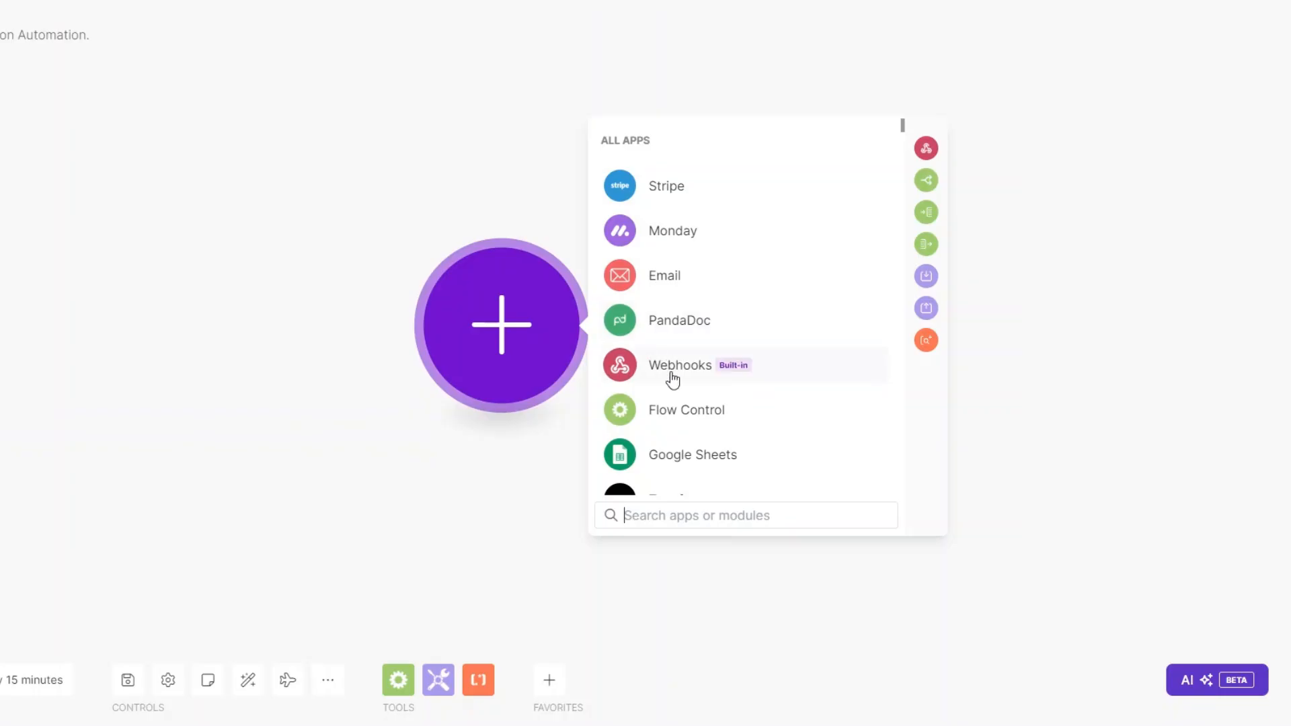
click(668, 368)
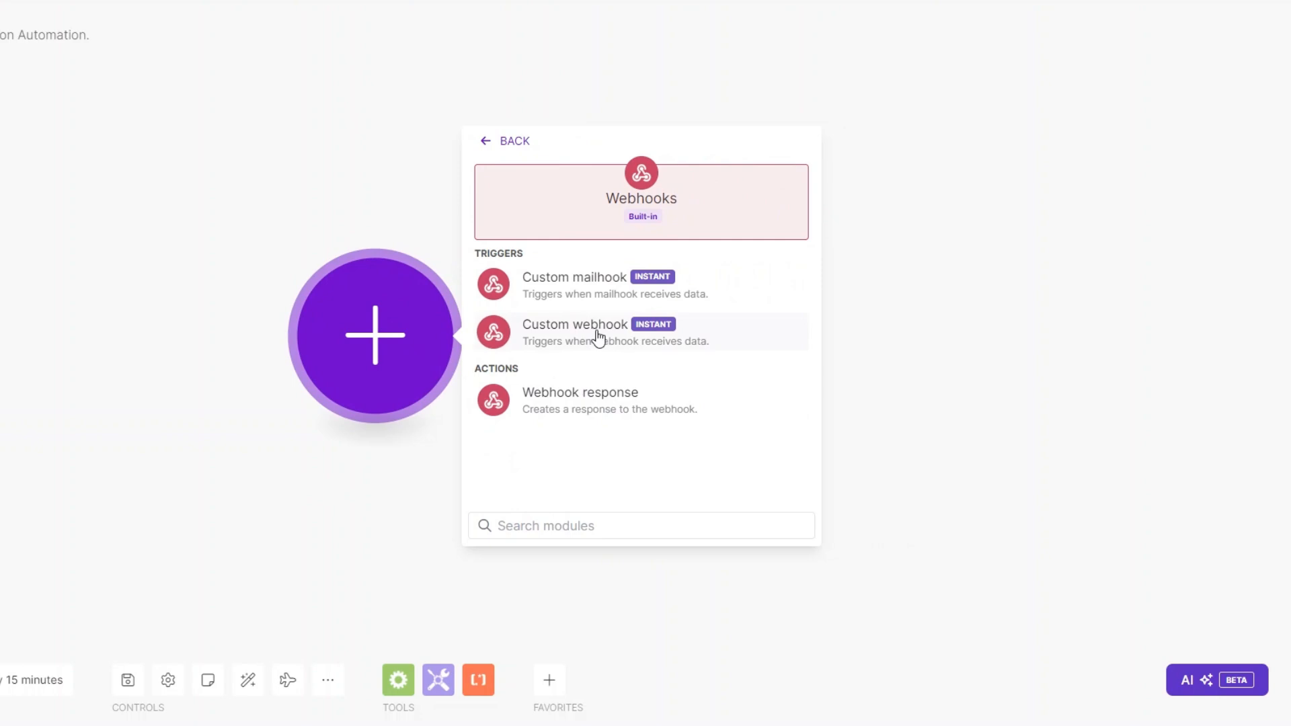
click(599, 336)
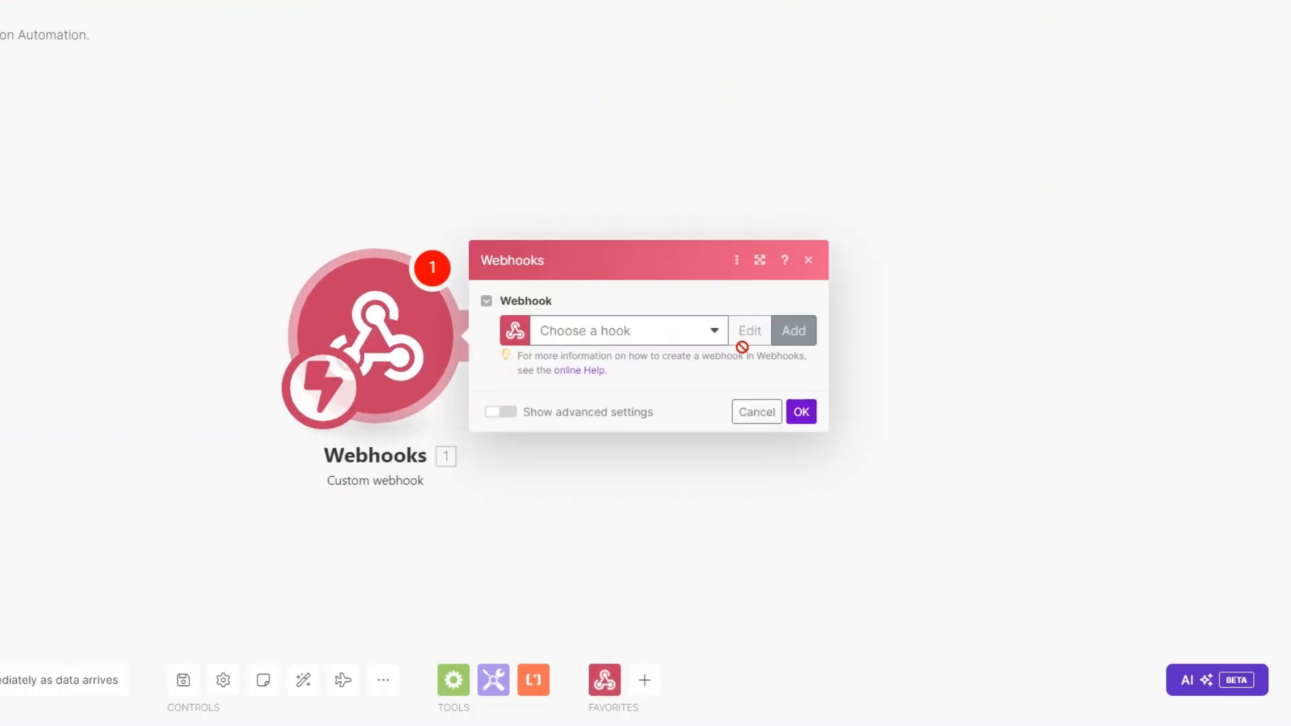
Step: Create a webhook named 'Team Notification', copy its address, and confirm the trigger
click(780, 331)
drag(842, 264, 681, 272)
text(Team Notification)
click(986, 463)
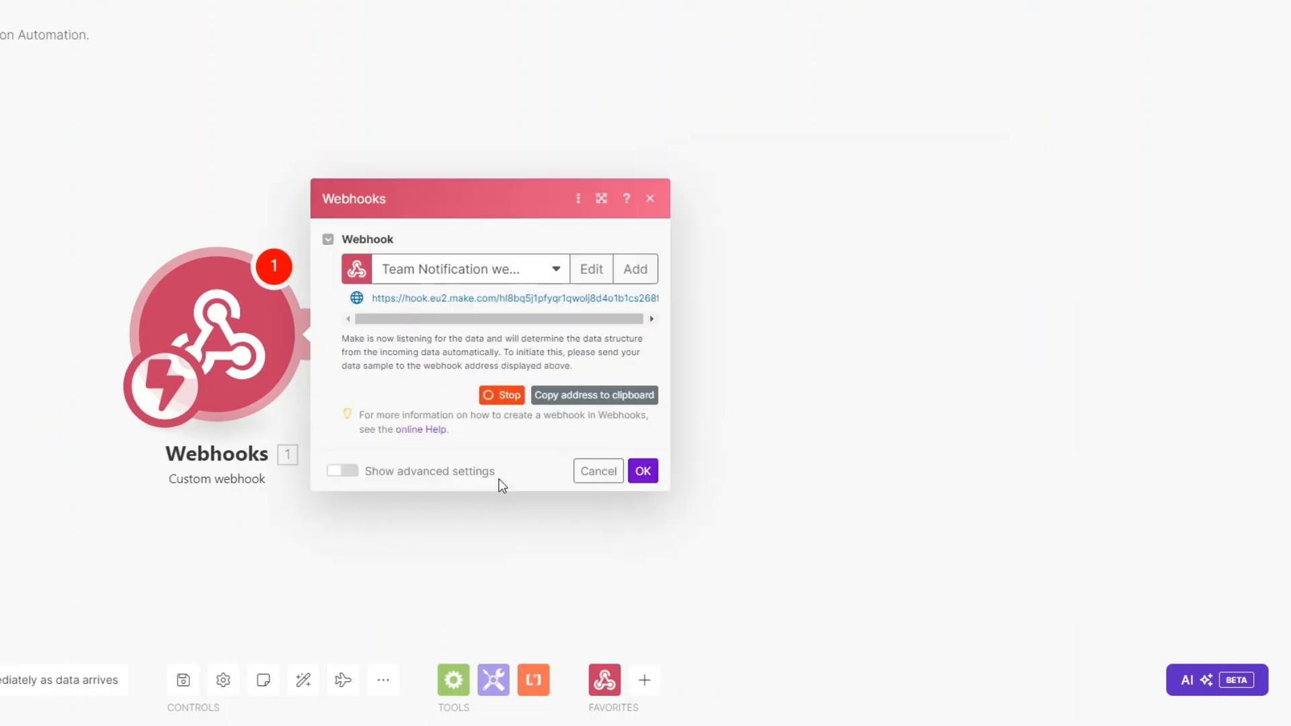
click(582, 396)
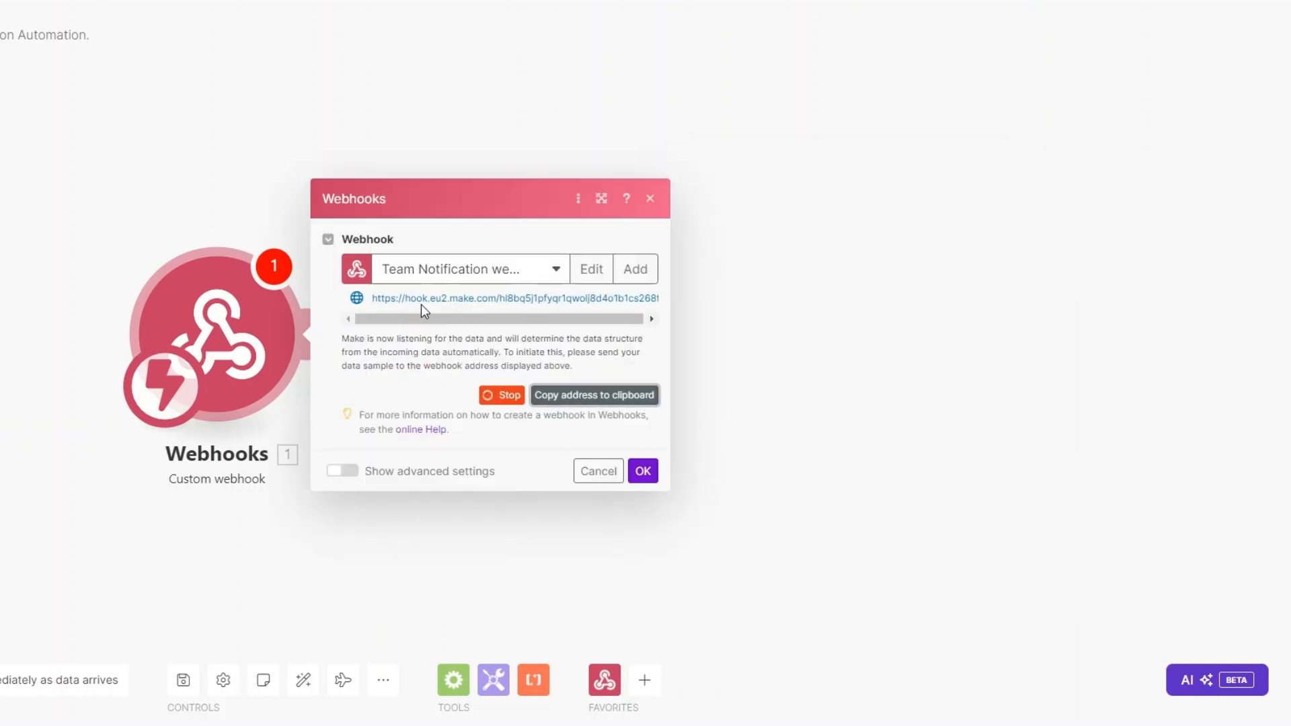
click(643, 472)
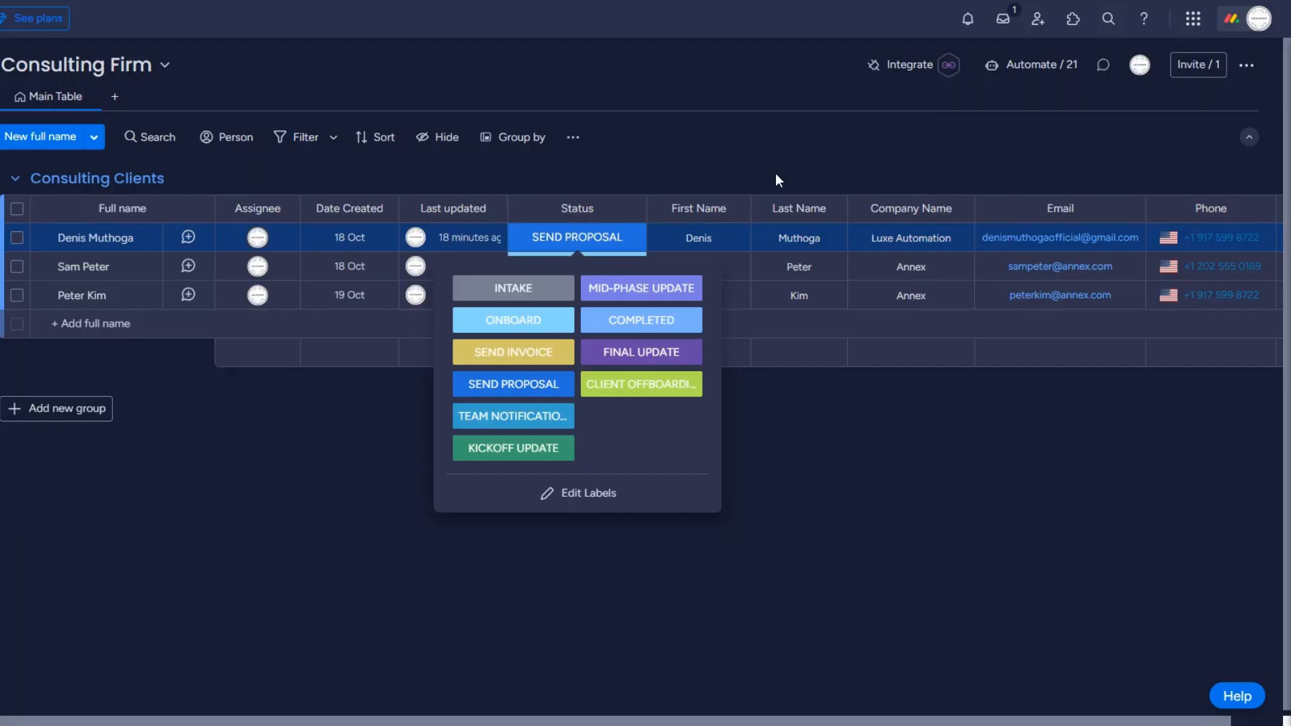
Step: Set up monday.com's status-change webhook integration with the pasted Make URL and connect
click(911, 76)
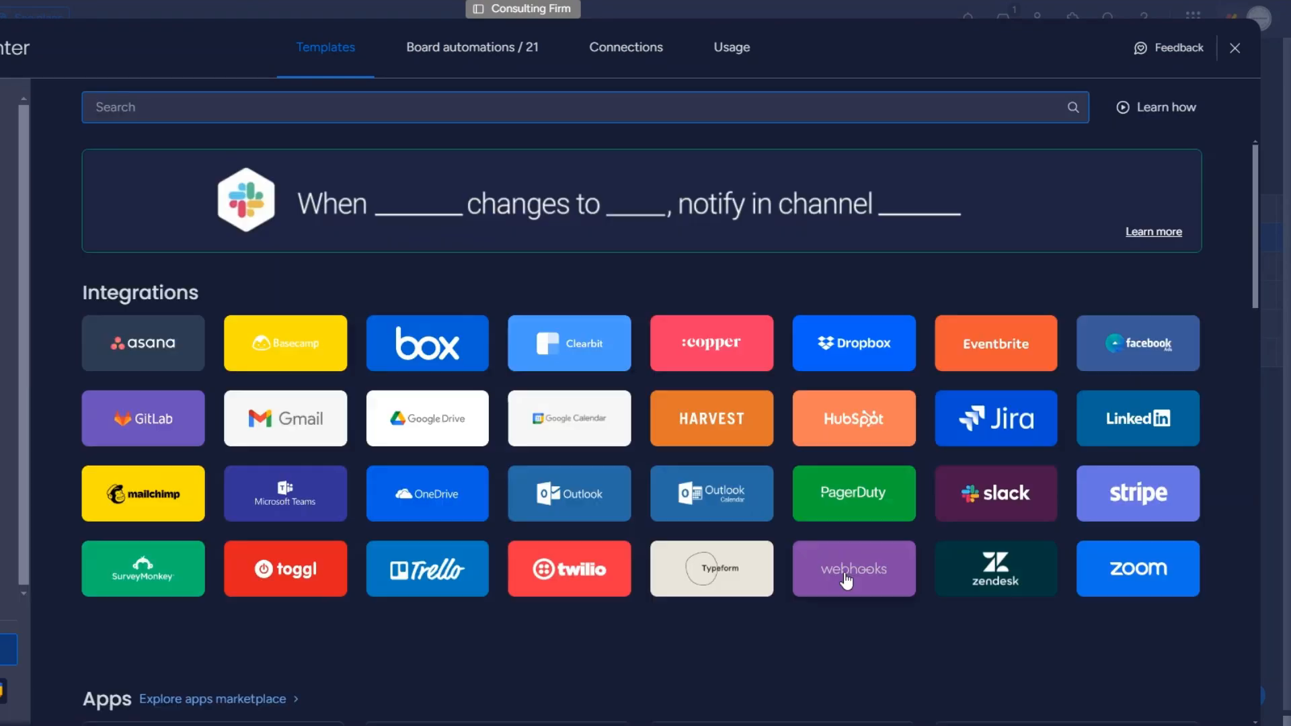
click(846, 582)
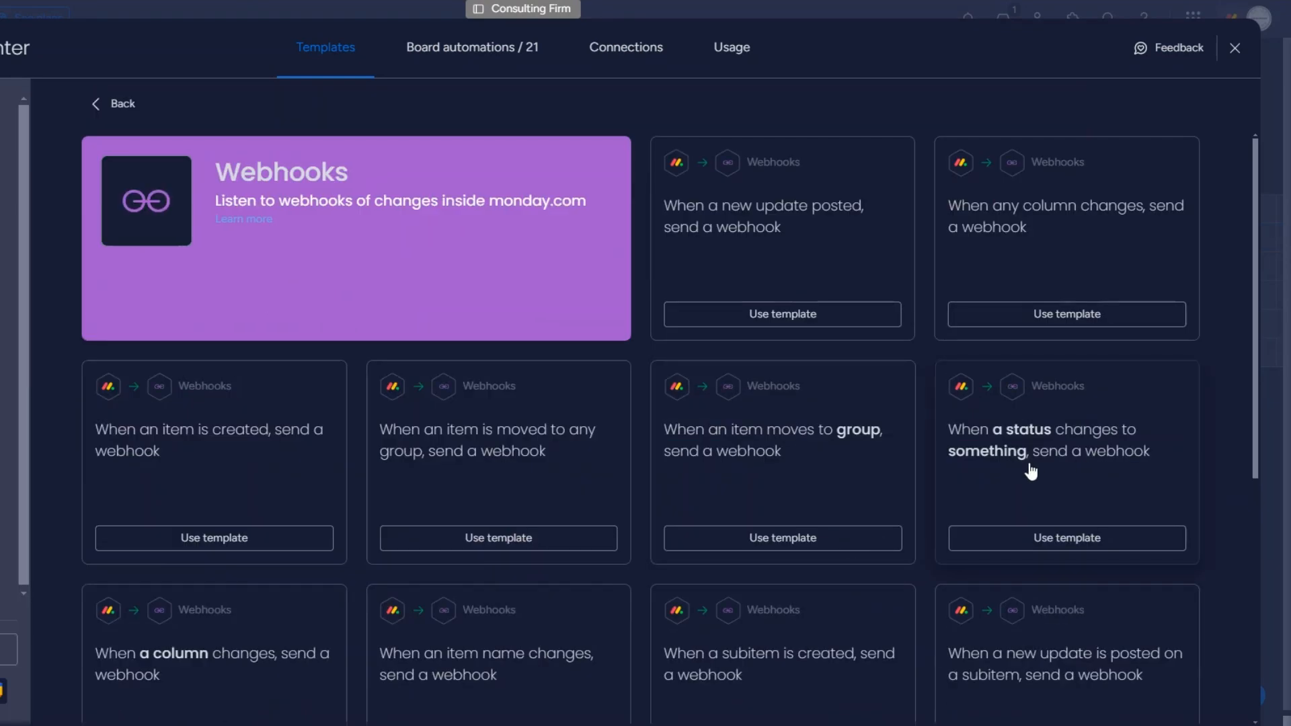
click(986, 470)
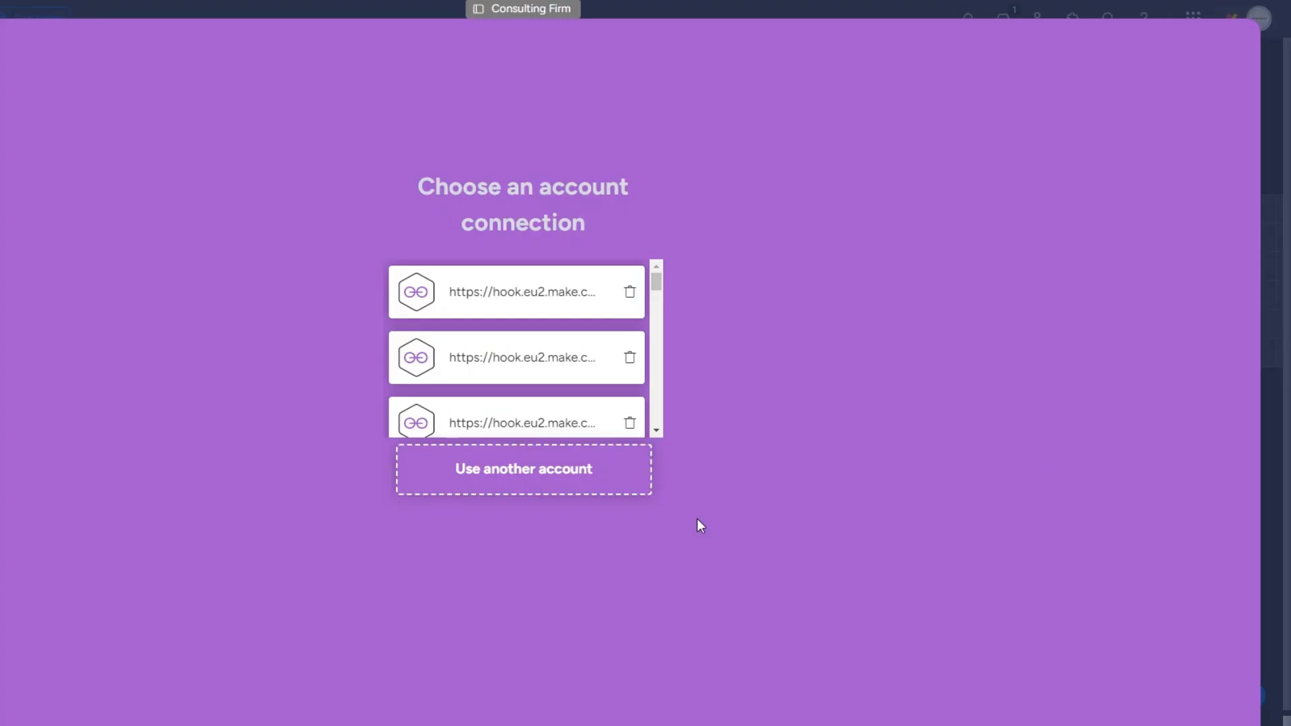
click(502, 461)
click(568, 363)
key(ctrl+v)
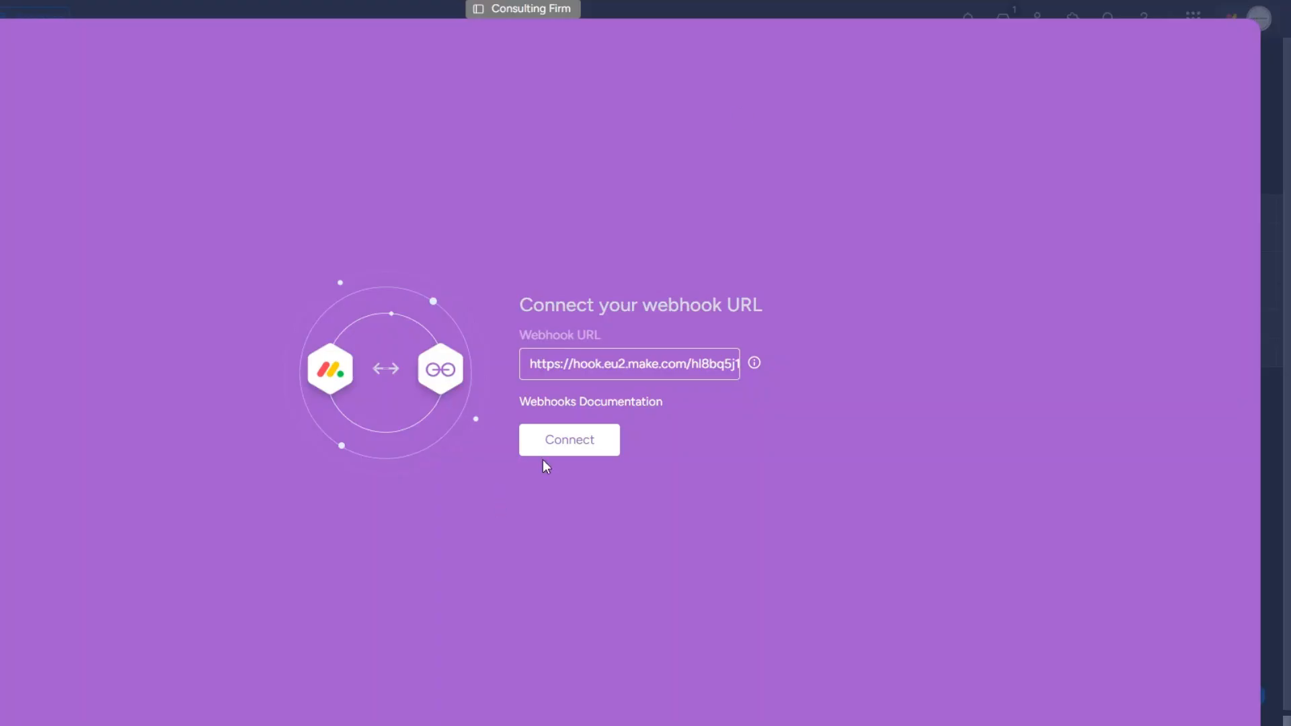
click(570, 437)
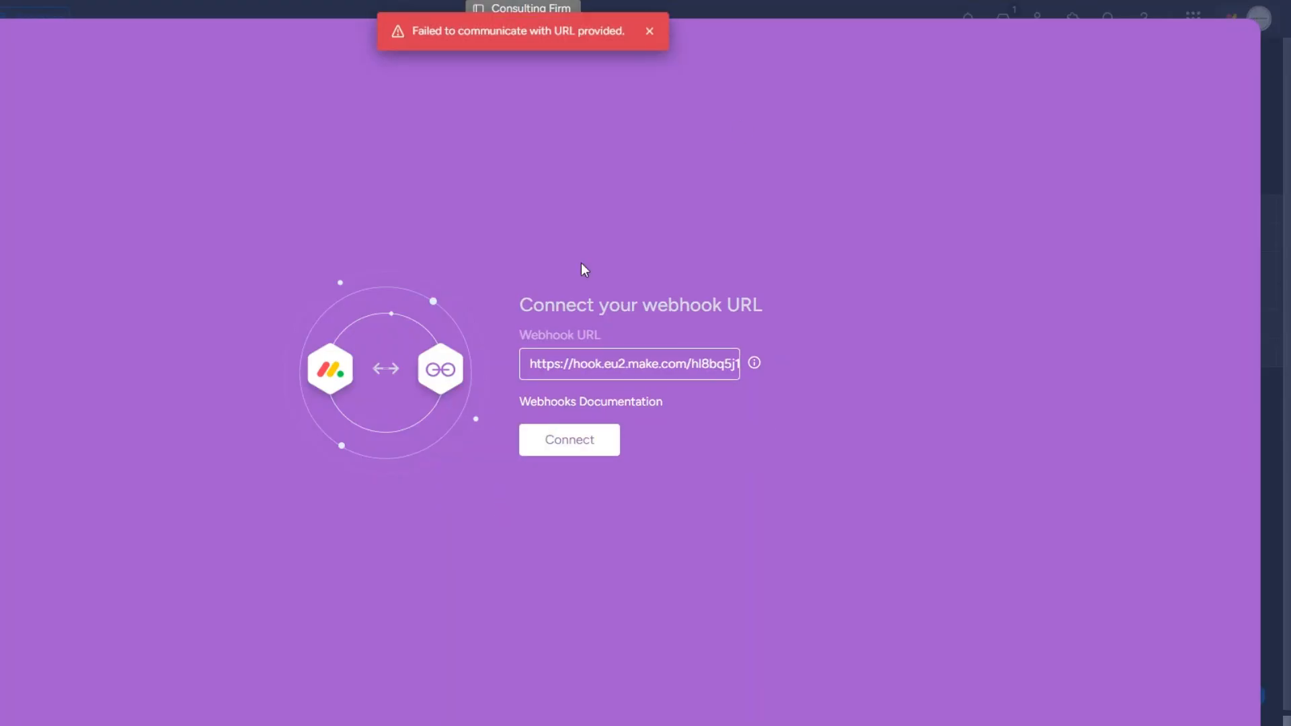
Step: Check the connection error and the caught challenge value, then add a module after the trigger
drag(413, 31, 625, 34)
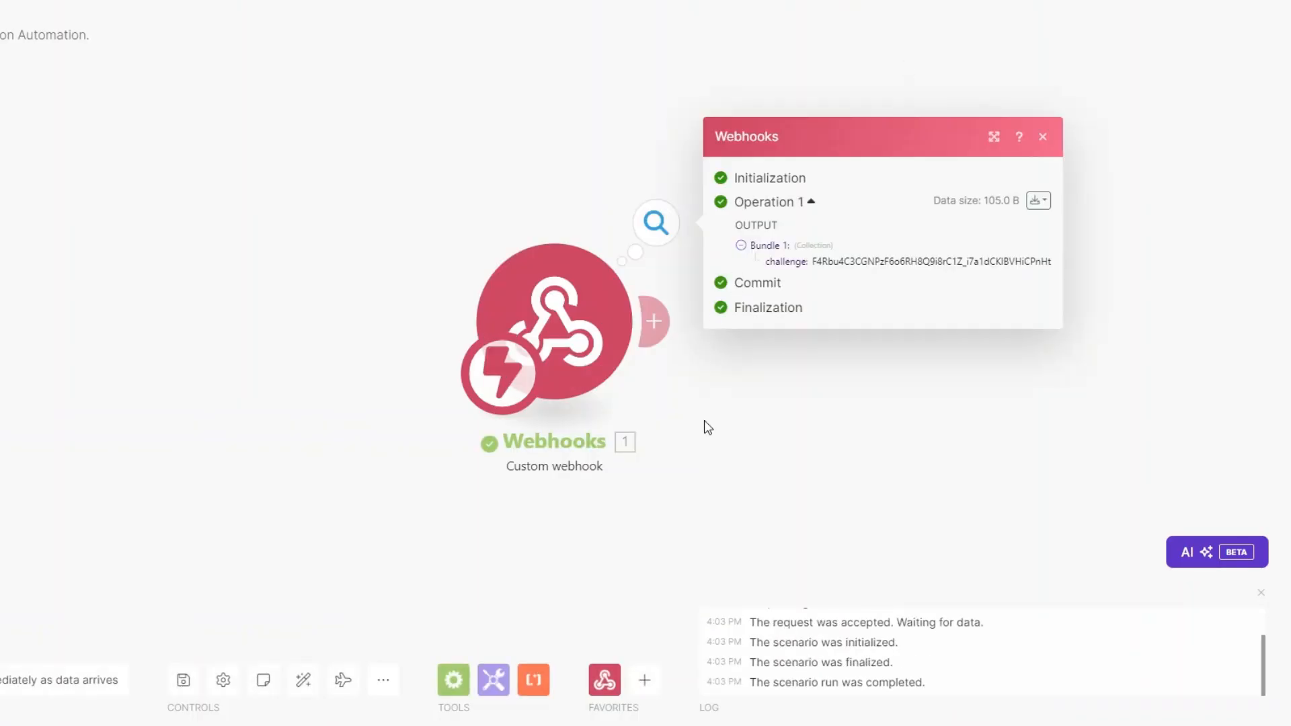
drag(479, 241, 683, 240)
click(469, 447)
Step: Add a Webhook response module whose body returns {"challenge":""} with the mapped challenge value
click(324, 311)
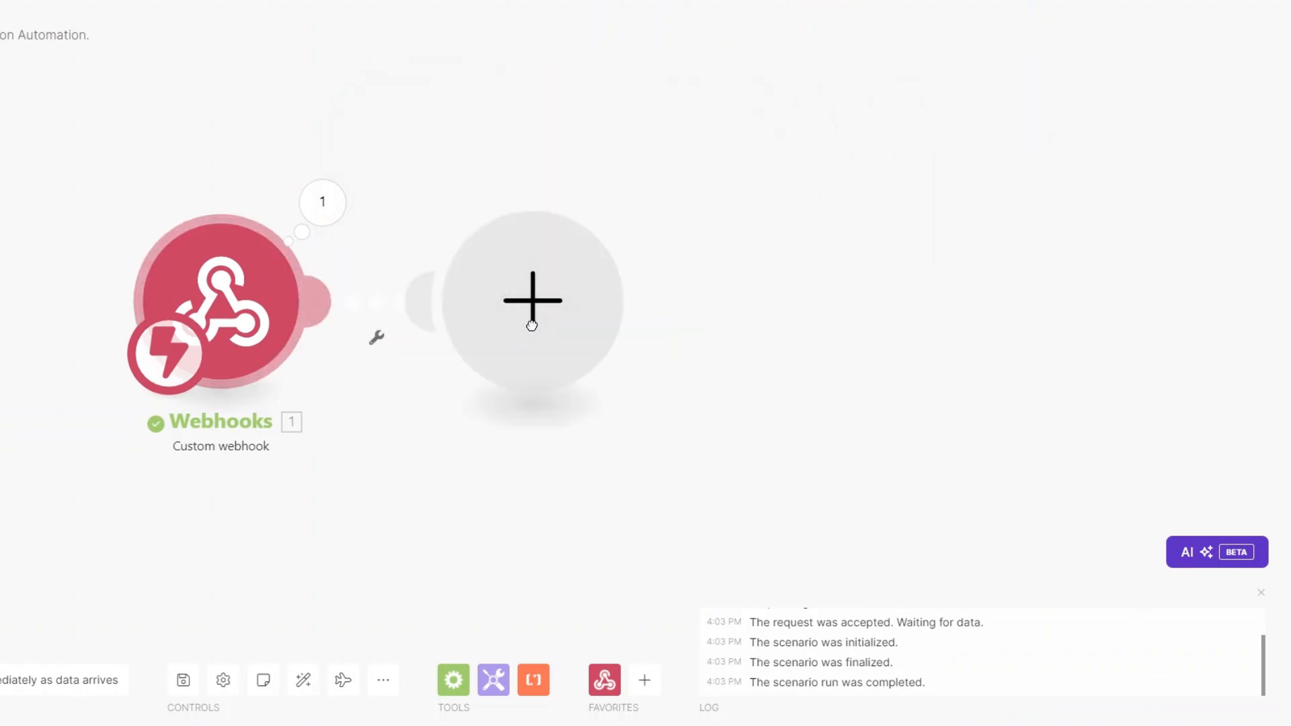
click(719, 167)
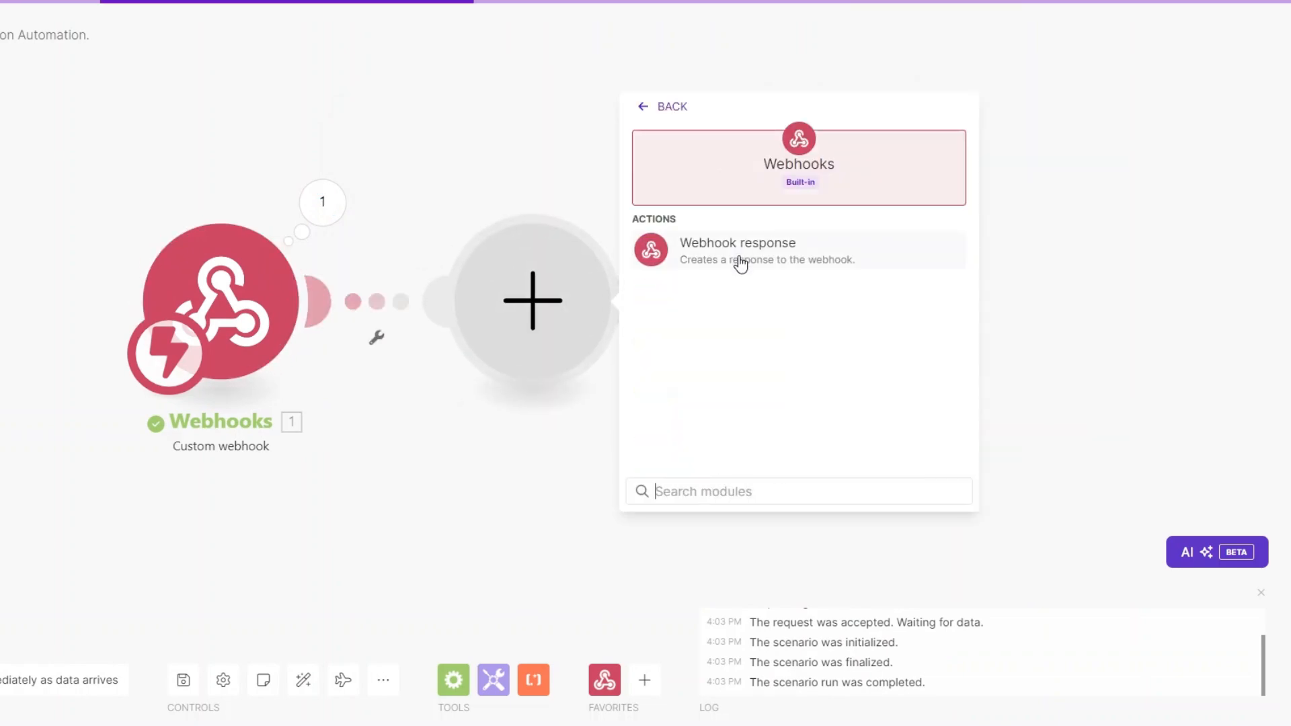
click(739, 250)
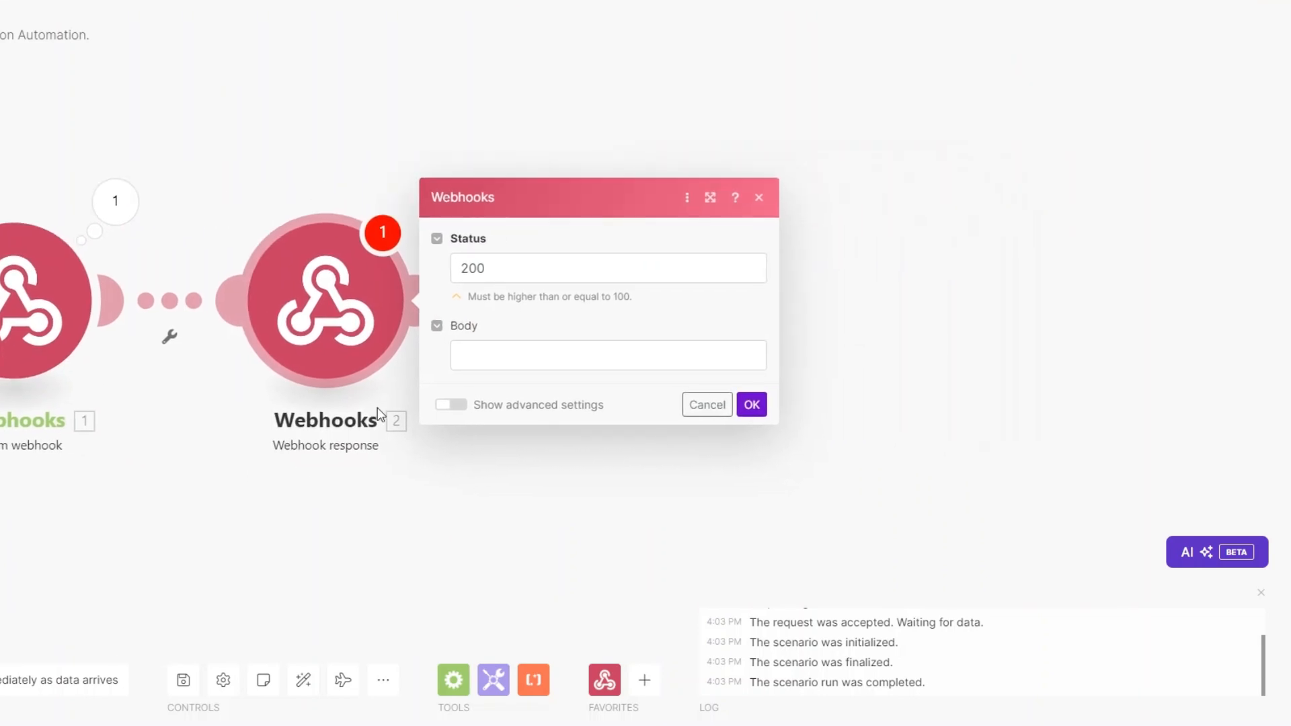
click(491, 347)
text({})
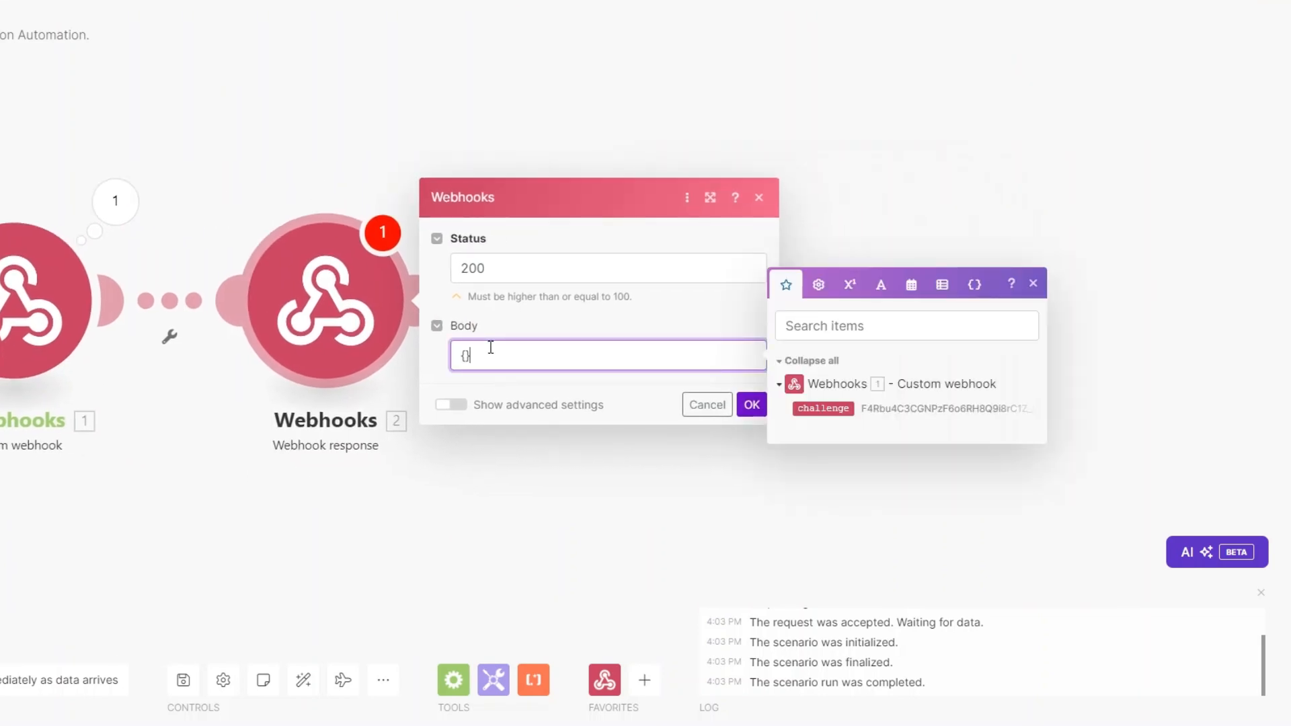
text("":"")
text(c)
text(h)
text(alleng)
text(e)
click(823, 409)
click(741, 413)
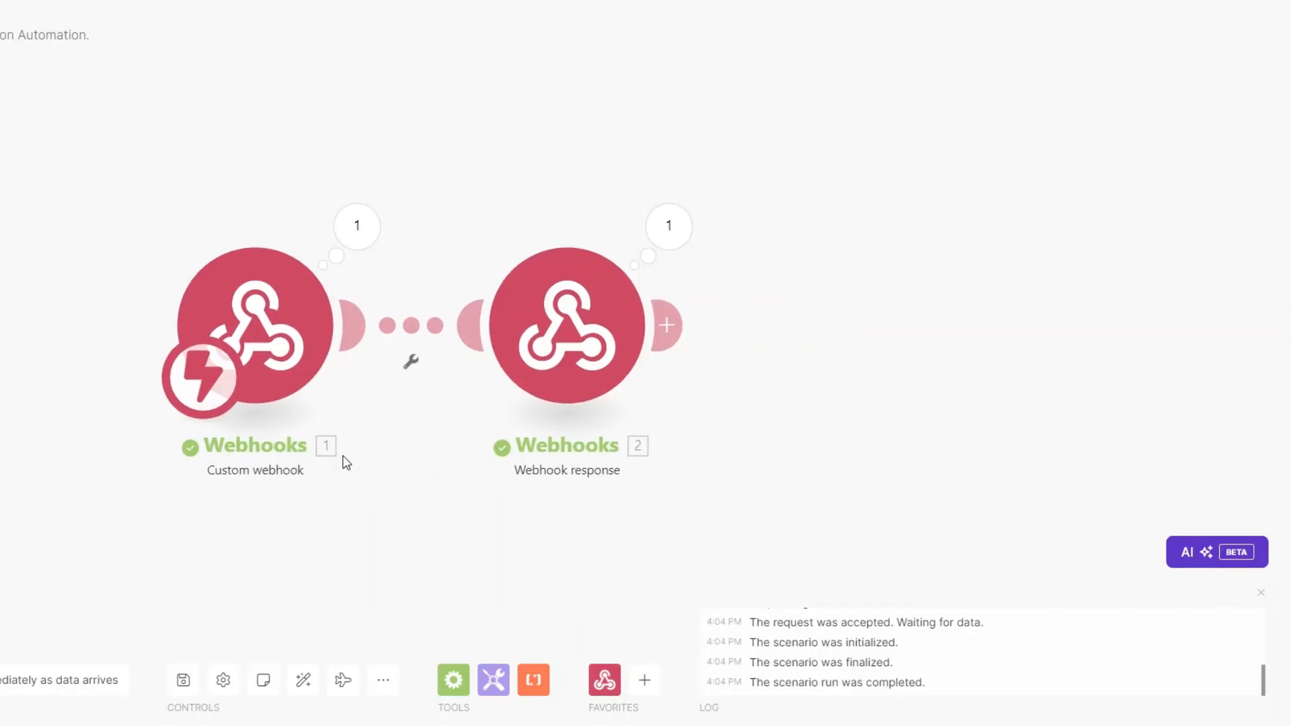
right_click(523, 328)
Step: Delete the webhook response module and create the Status-to-TEAM NOTIFICATIONS webhook automation
click(555, 518)
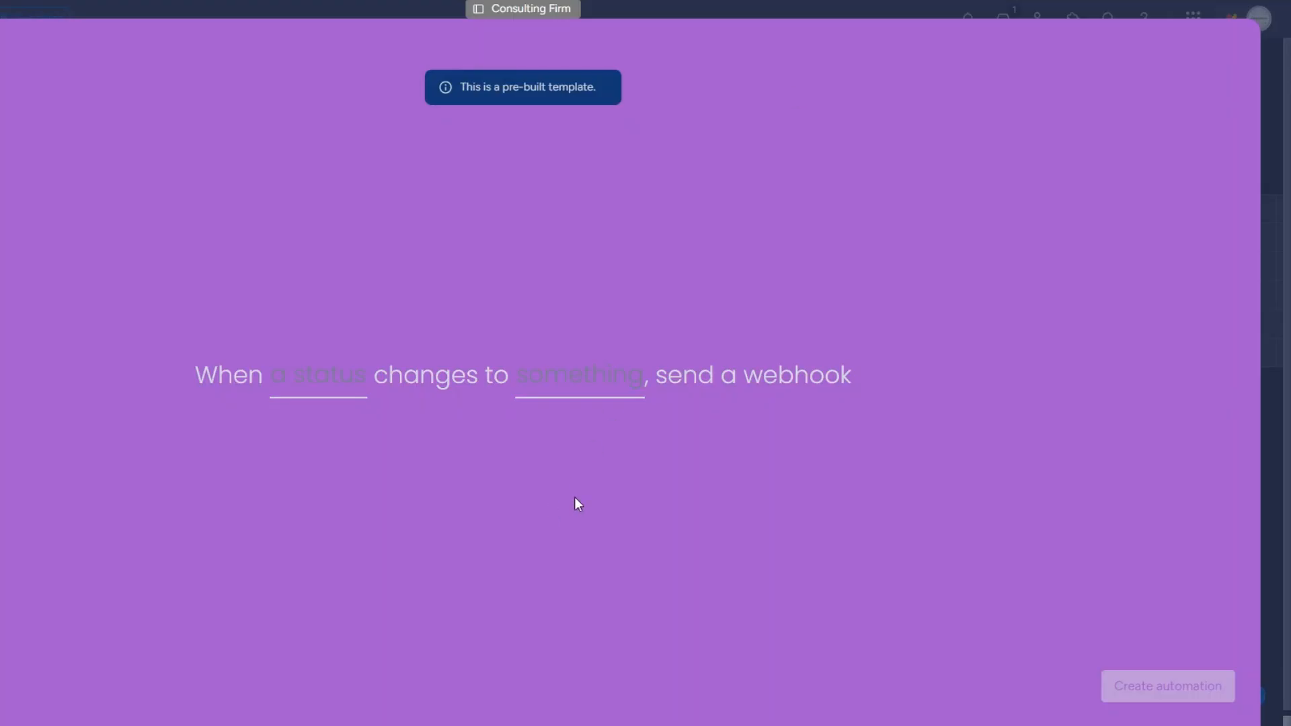
click(336, 382)
click(348, 459)
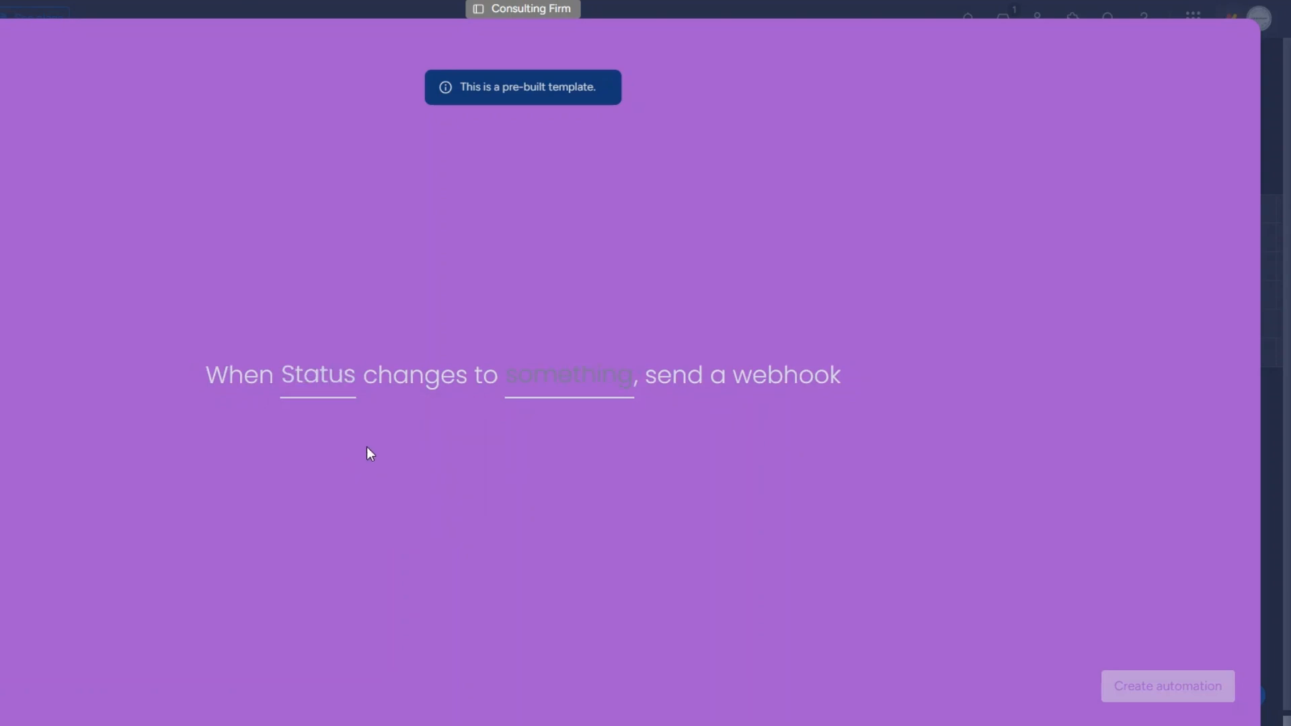
click(576, 377)
scroll(614, 525, down, 1)
click(614, 525)
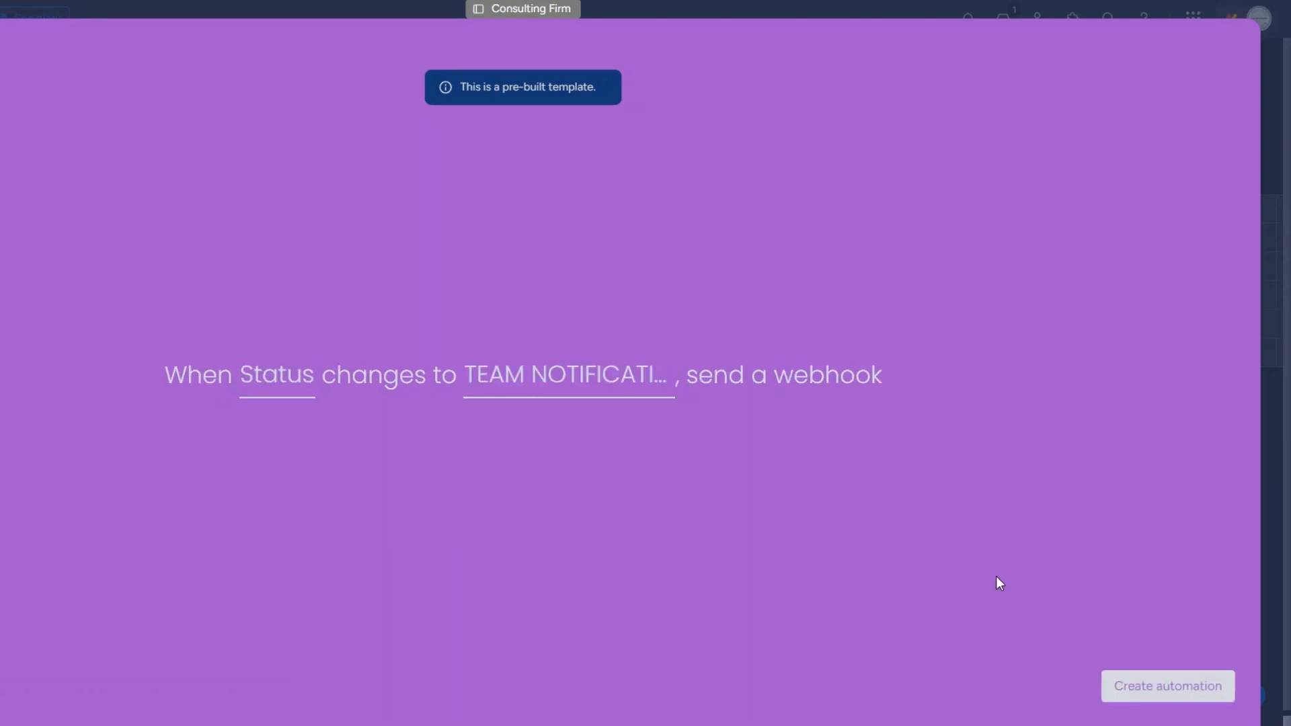
click(1168, 685)
click(1234, 48)
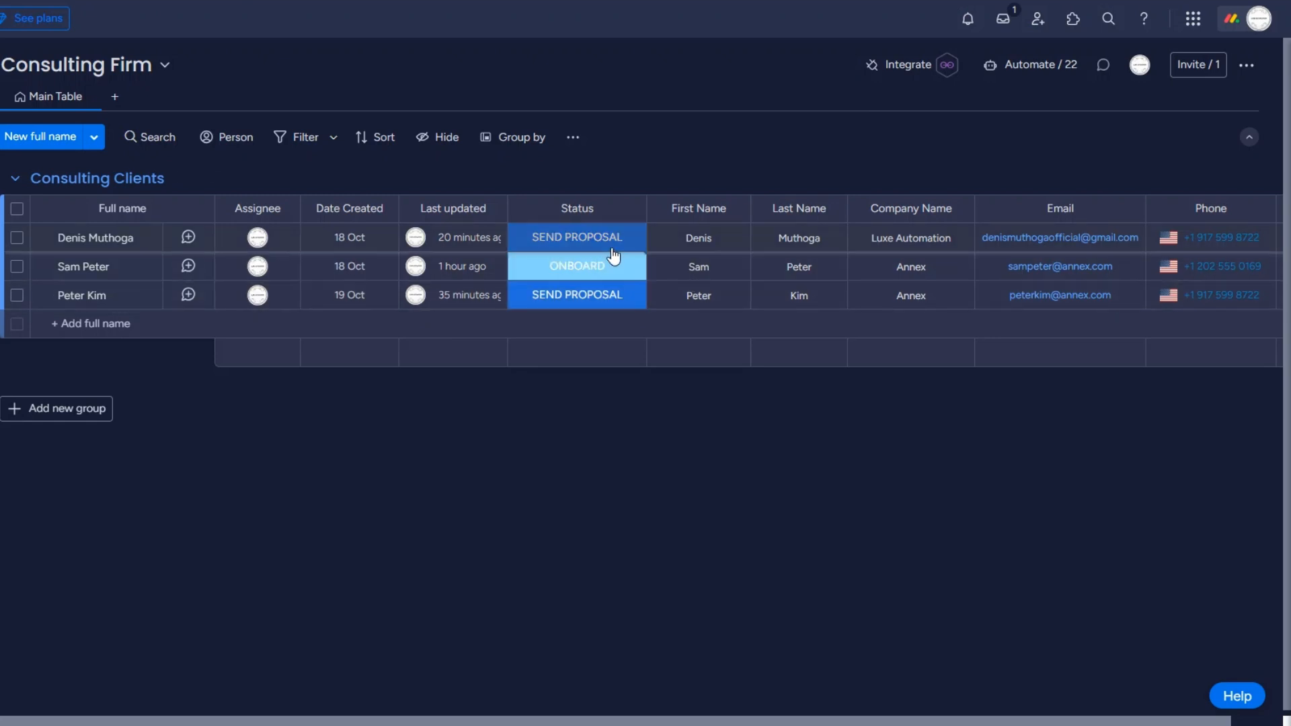
click(578, 296)
click(501, 474)
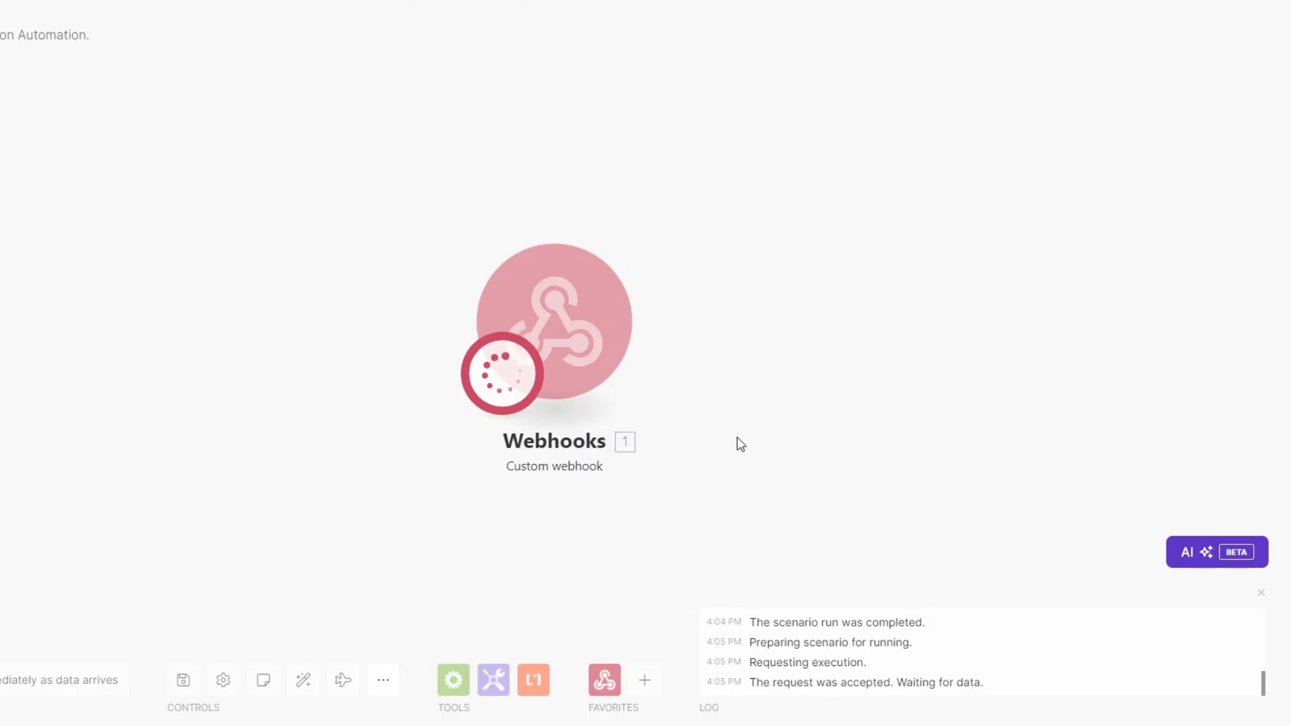
drag(577, 353, 310, 341)
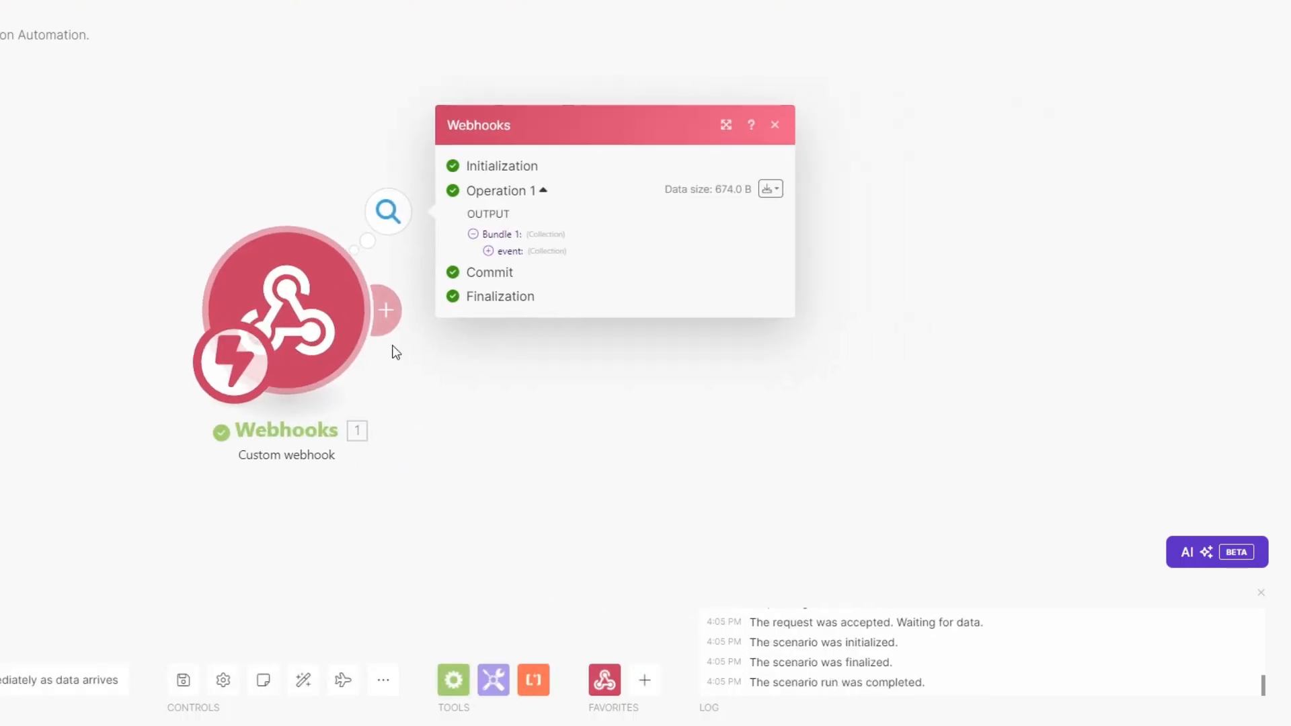
click(488, 251)
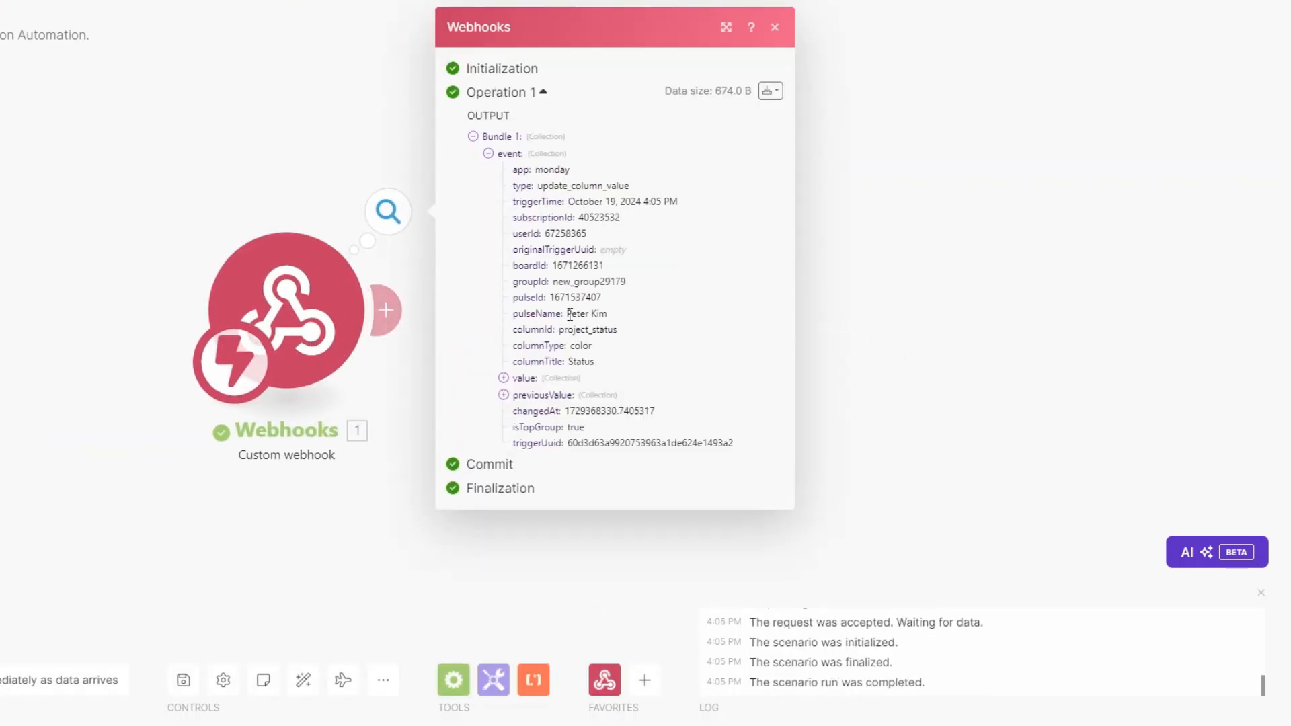
drag(568, 314, 615, 313)
drag(551, 298, 598, 296)
key(ctrl+c)
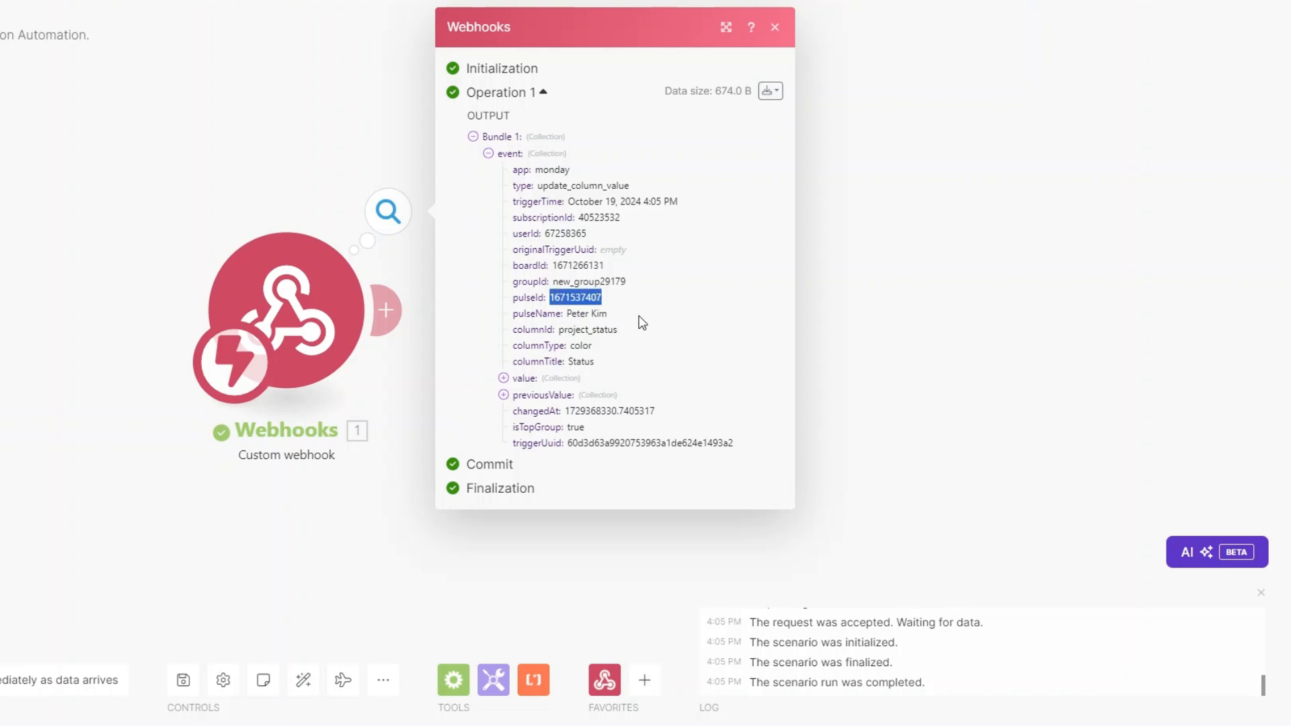
click(404, 459)
drag(423, 386, 265, 391)
click(229, 316)
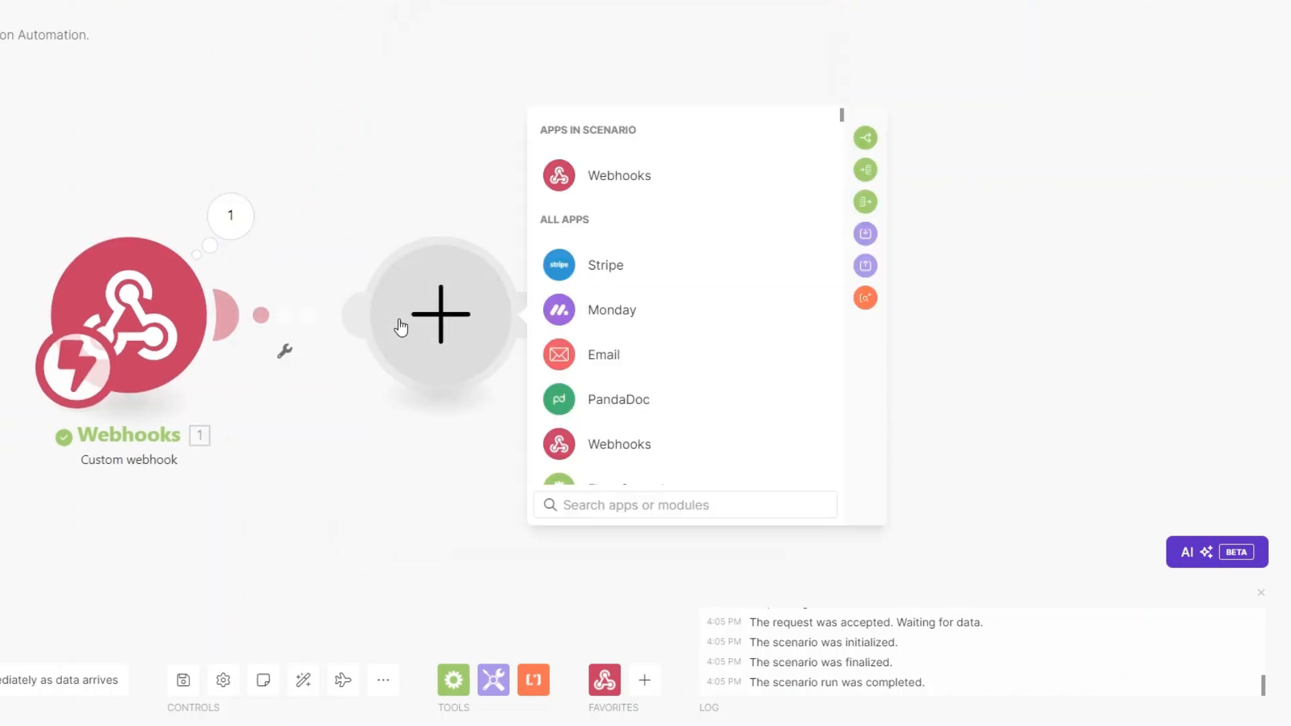
Step: Add a monday.com Get an Item module using the Consulting Firm board
click(585, 315)
click(612, 506)
text(get an)
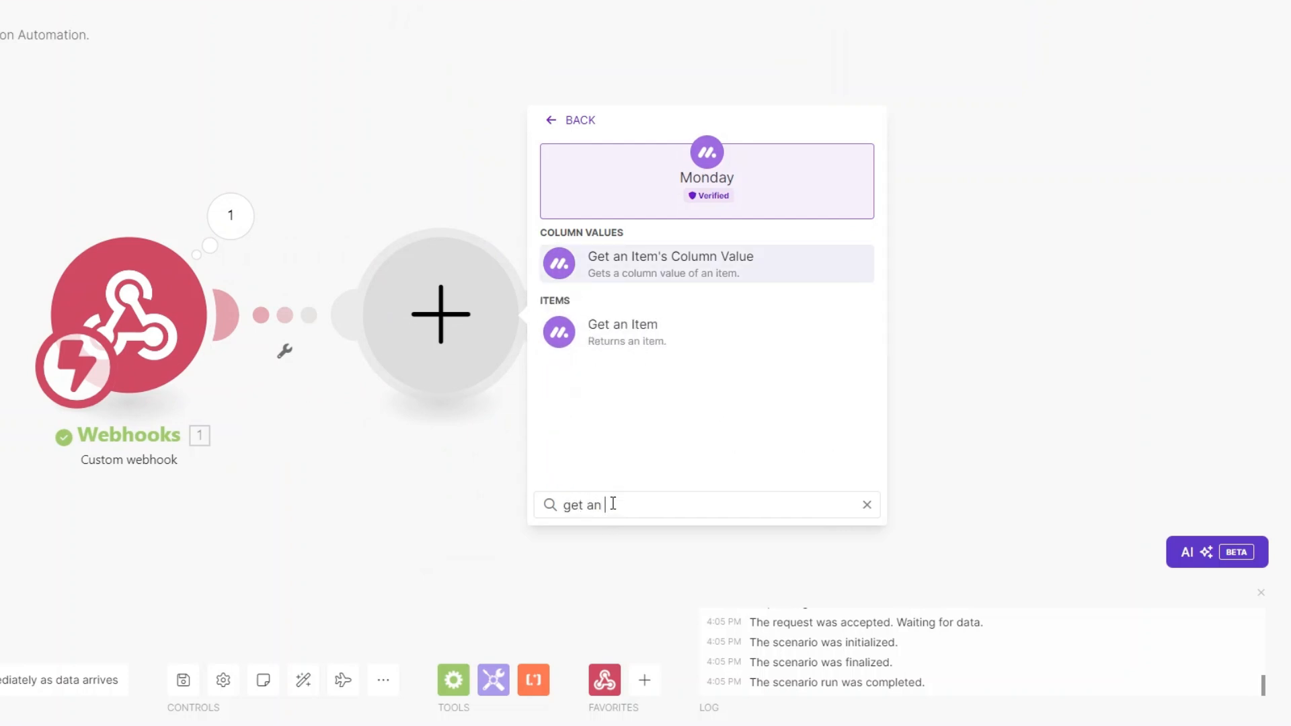
click(623, 337)
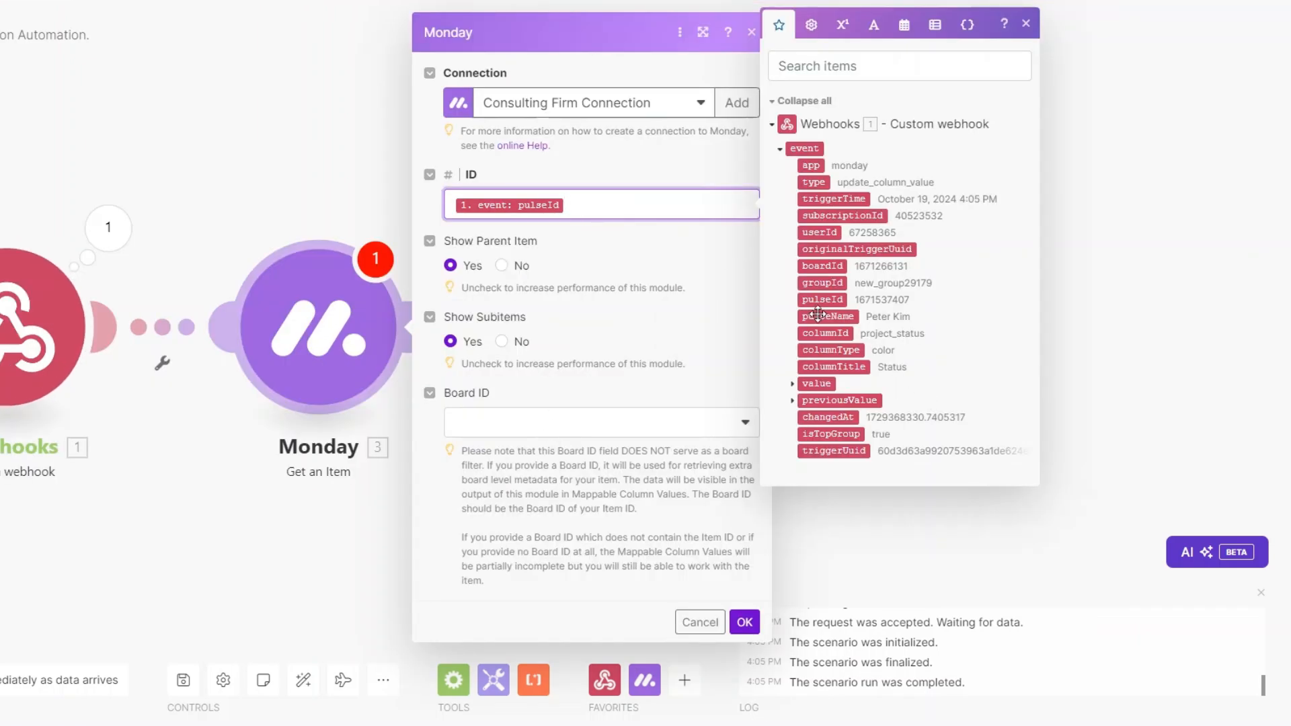
click(587, 431)
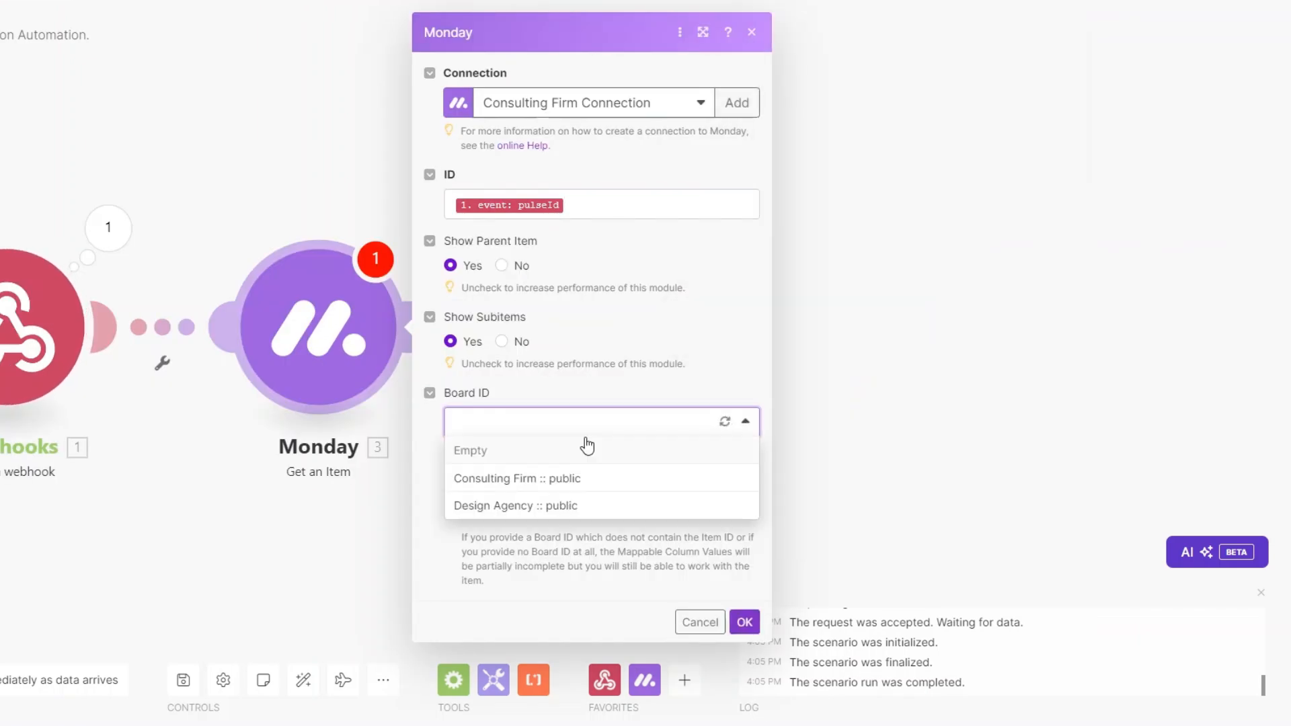
click(501, 479)
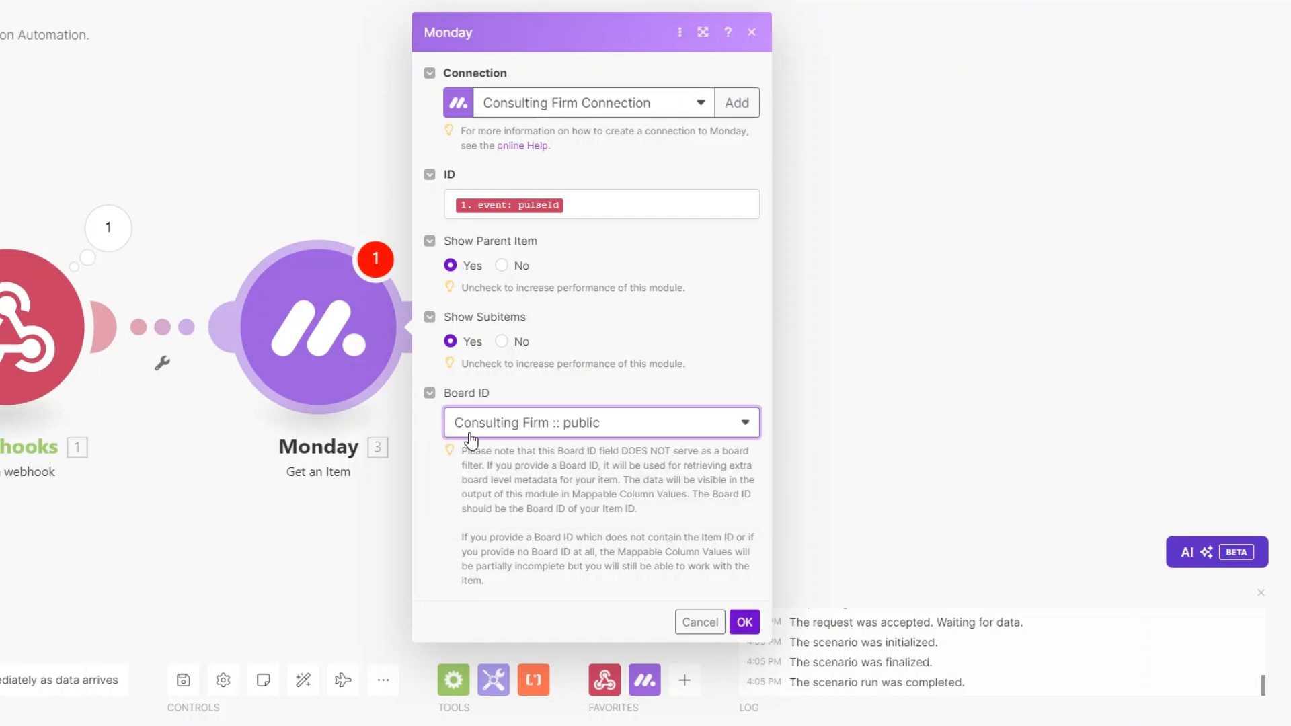
click(745, 624)
Step: Run only this module with the pasted item ID and review the returned email and phone values
right_click(317, 320)
click(370, 363)
click(536, 387)
key(ctrl+v)
click(743, 444)
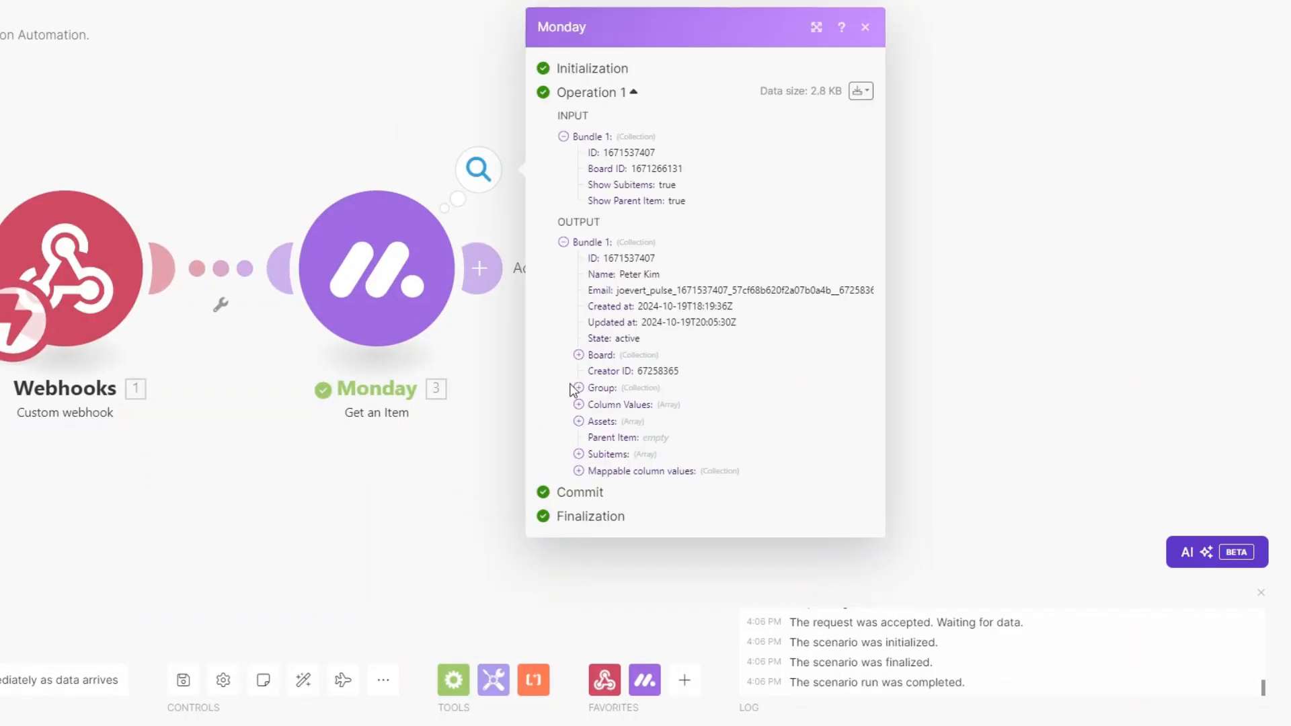
click(578, 470)
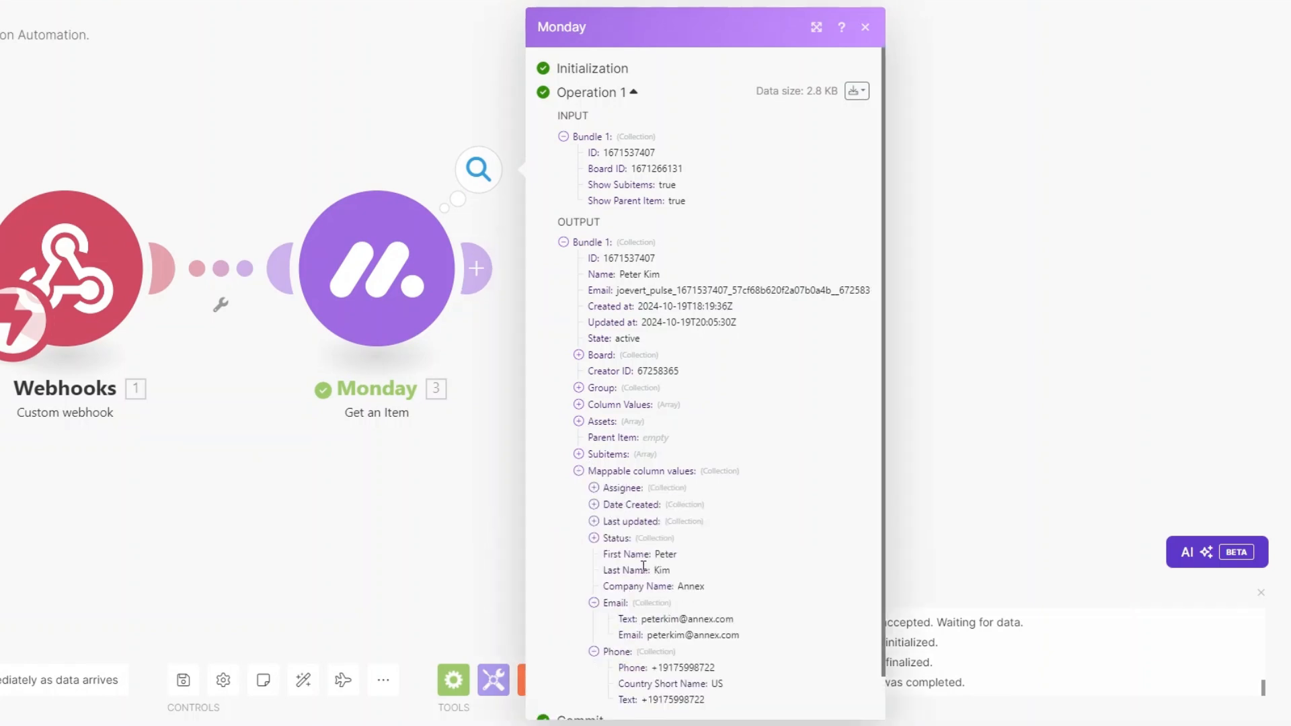
scroll(644, 570, down, 1)
drag(645, 573, 708, 573)
drag(658, 625, 743, 631)
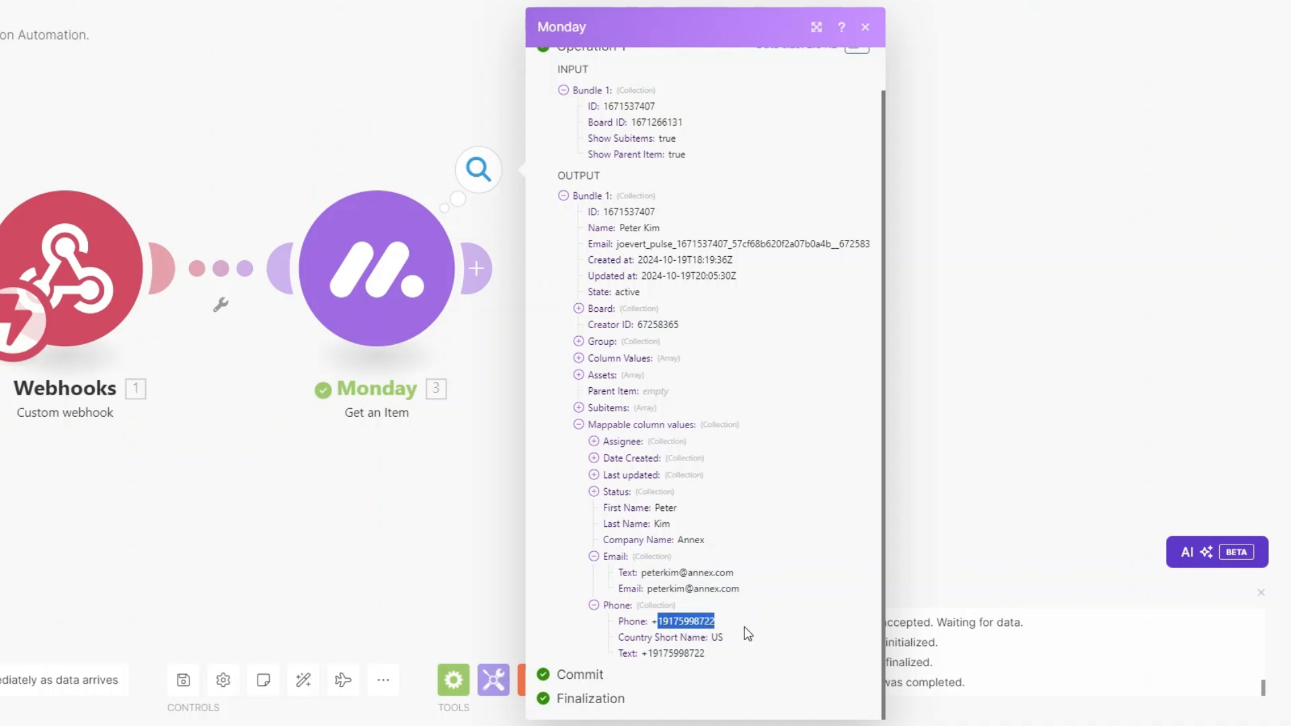
click(236, 492)
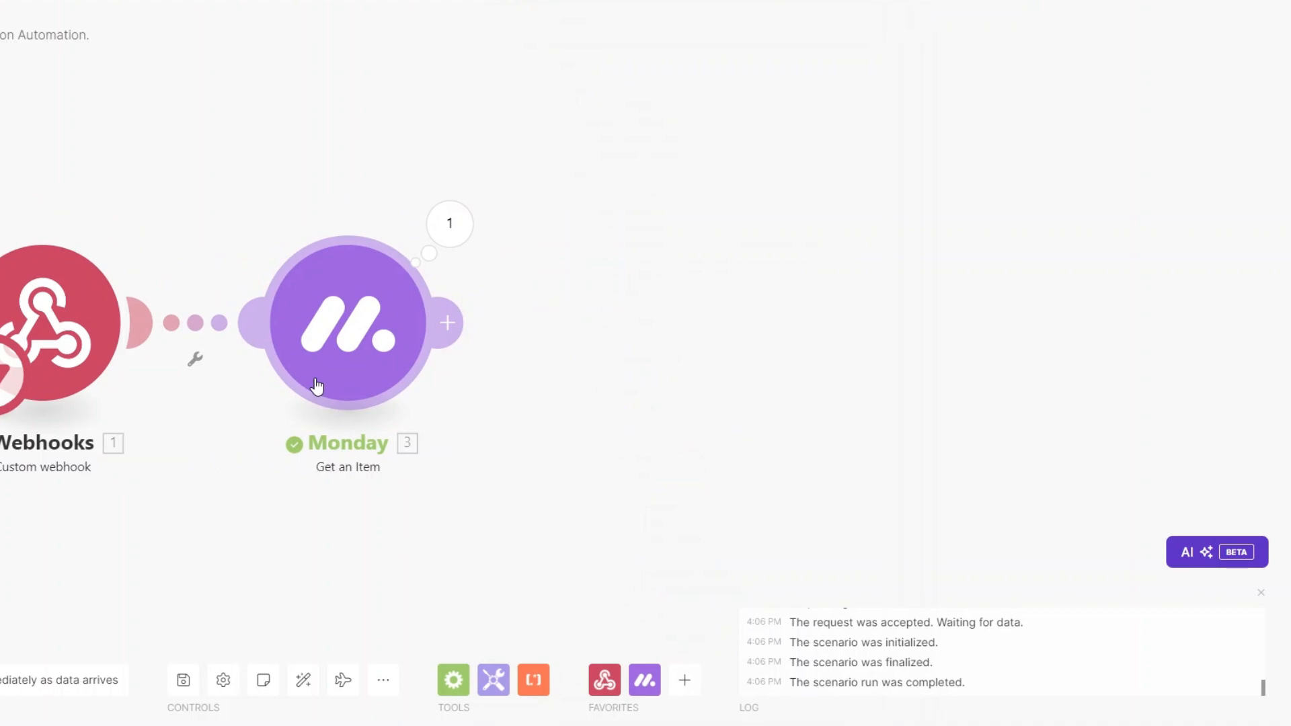
Step: Add a Slack Create a Message module after Get an Item
scroll(219, 409, down, 1)
drag(195, 432, 109, 434)
click(338, 334)
click(509, 353)
scroll(691, 407, down, 5)
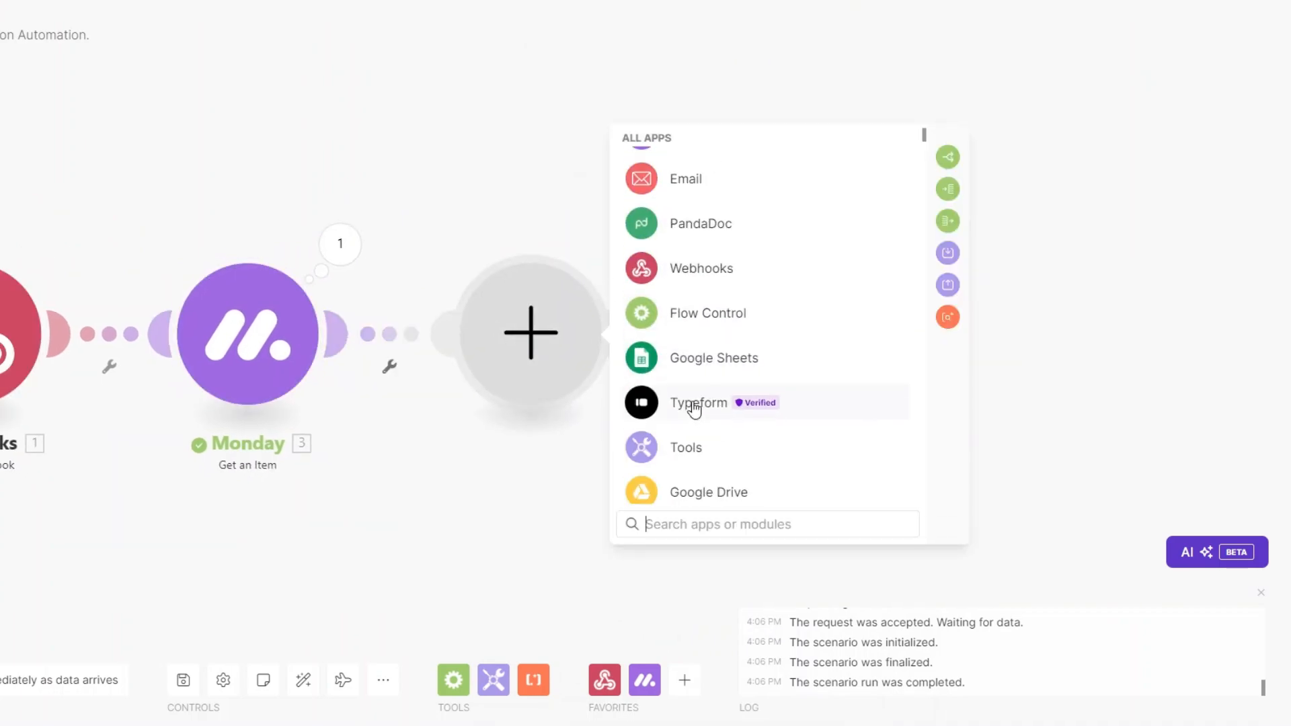
scroll(691, 464, down, 3)
click(683, 360)
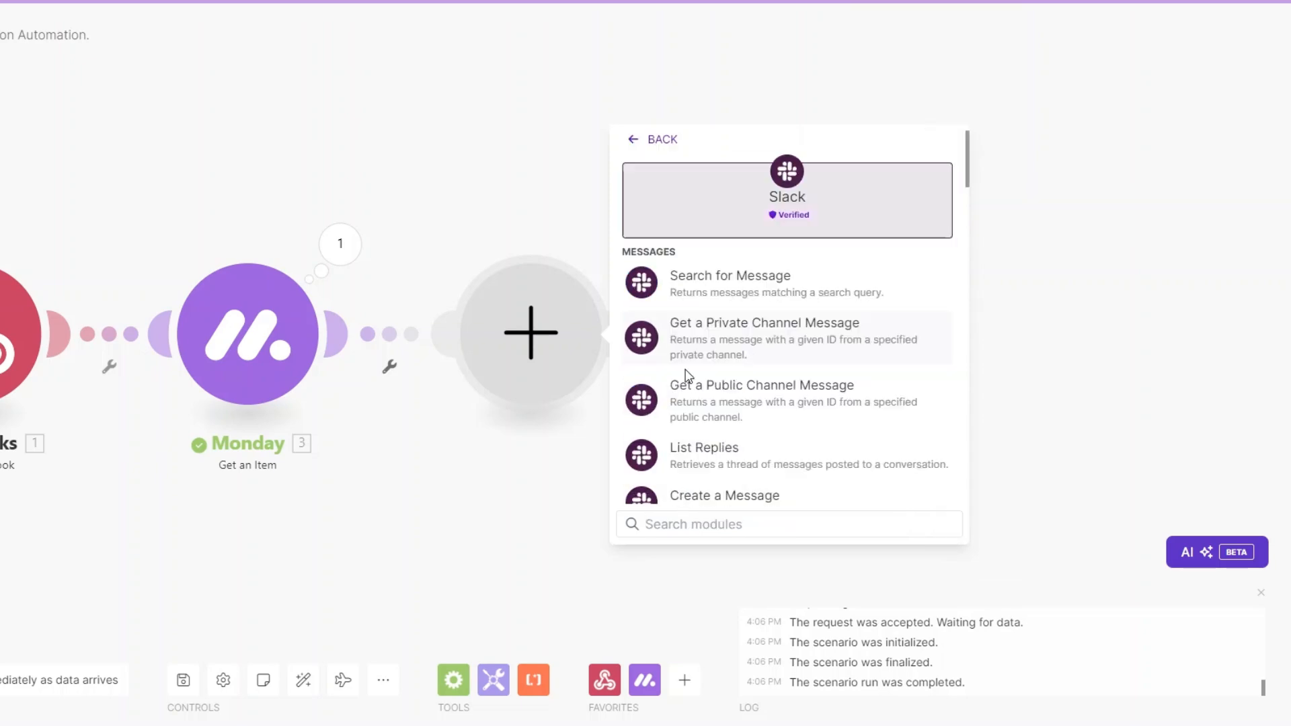
scroll(715, 347, down, 2)
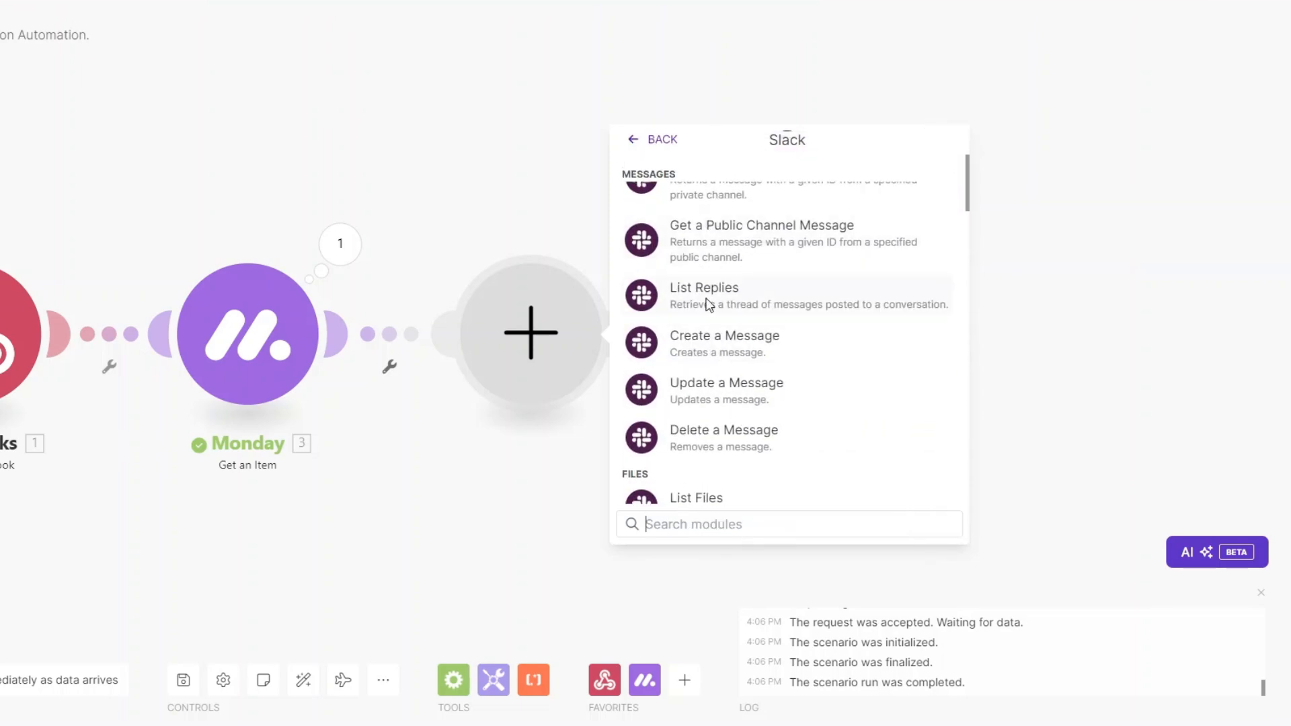
click(716, 351)
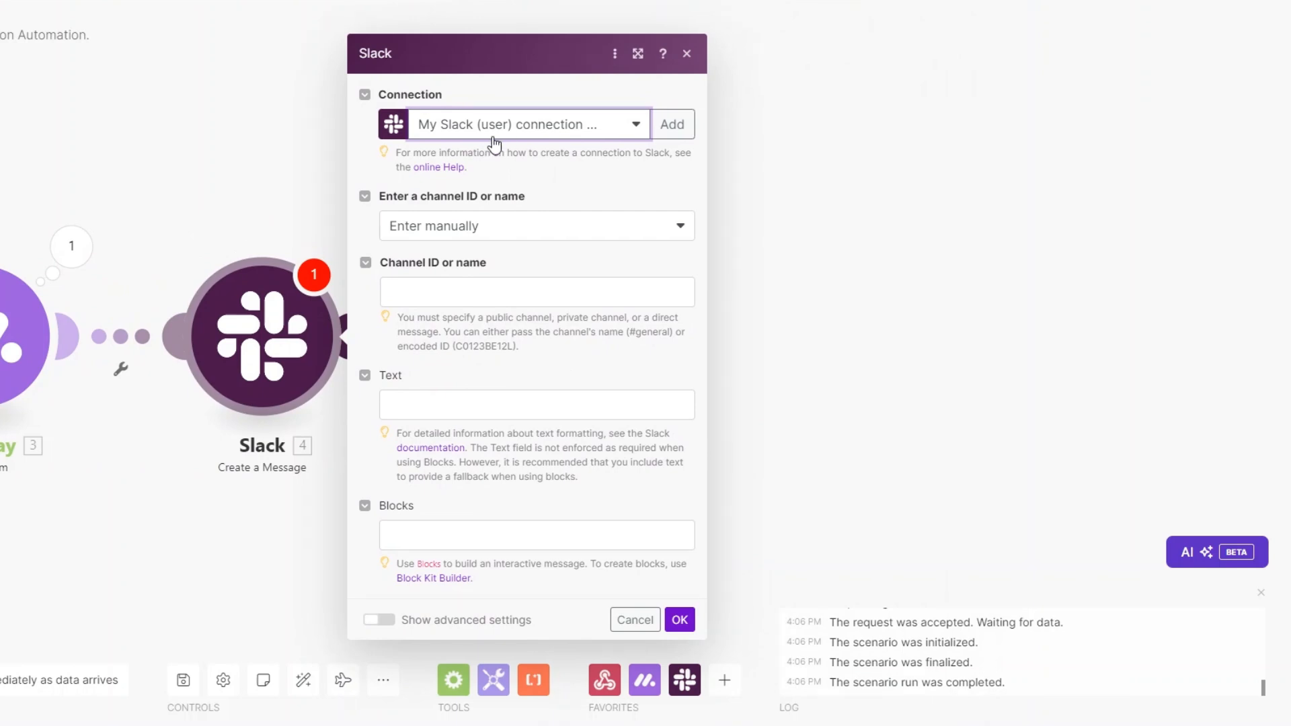
Step: Look at a new Slack (user) connection, then dismiss it and keep the existing one
click(670, 124)
click(773, 127)
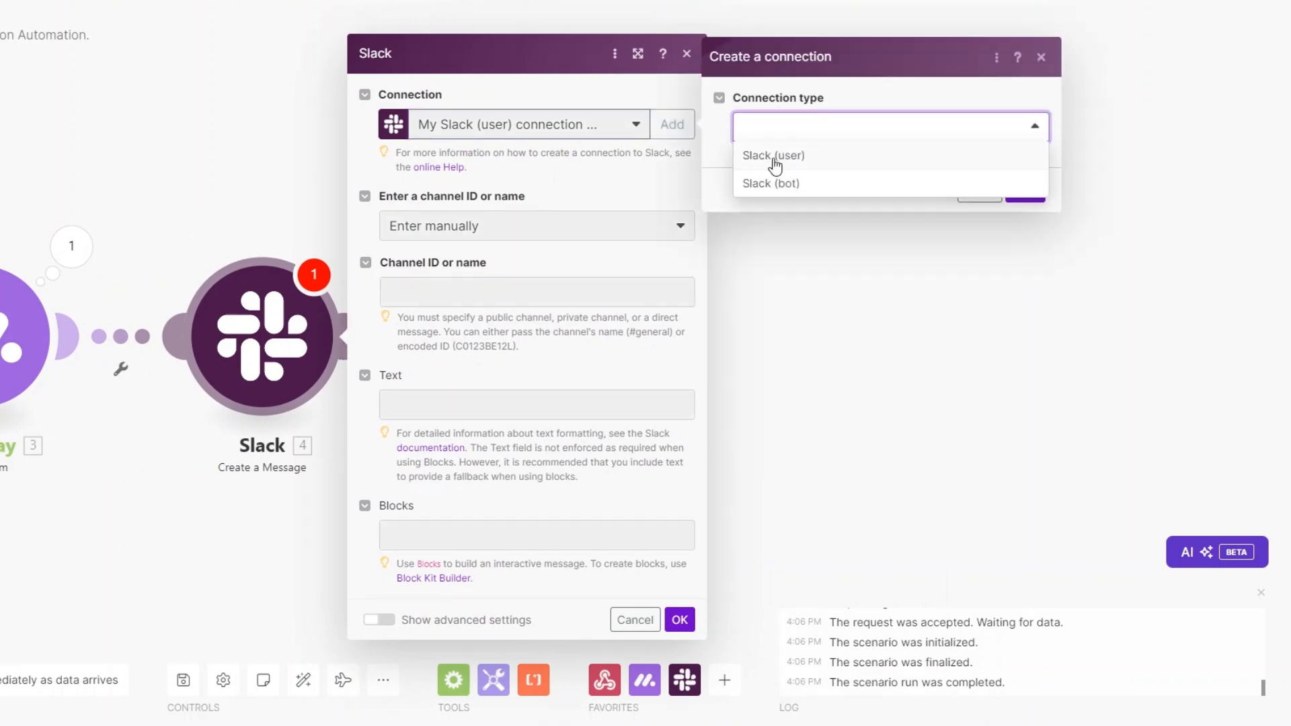
click(778, 160)
click(821, 167)
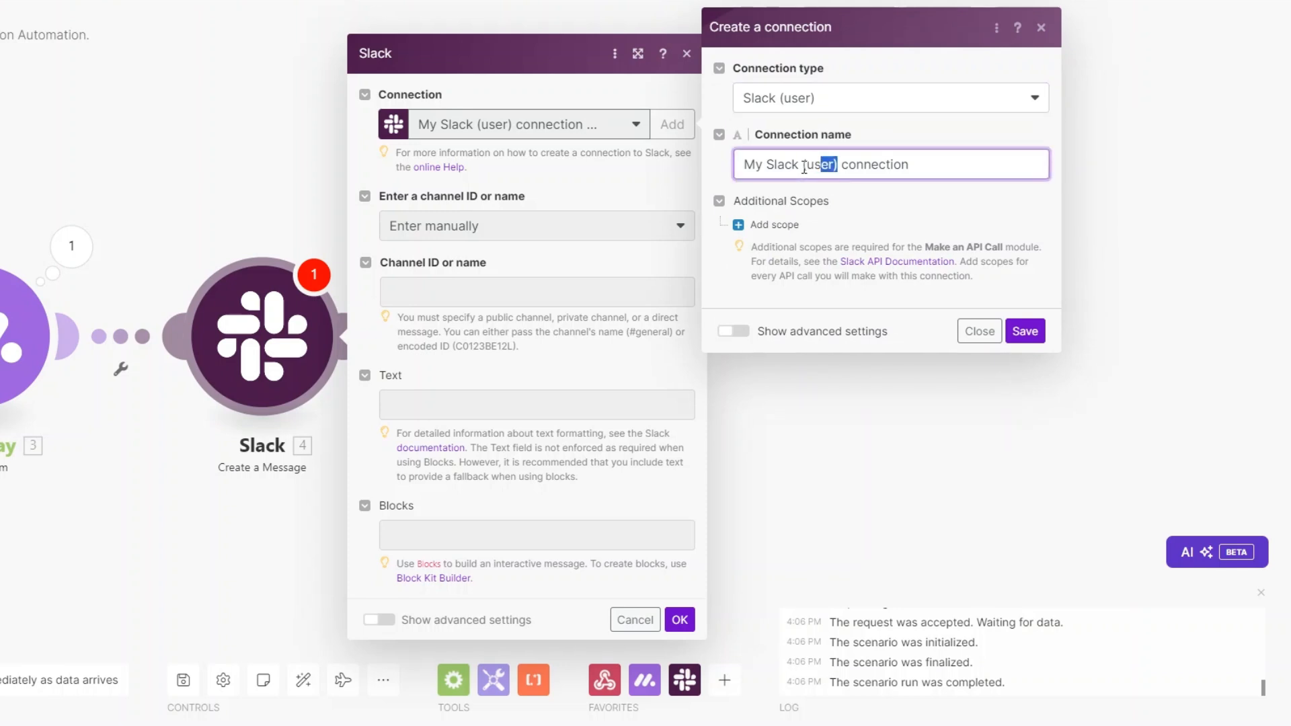
drag(821, 167, 736, 166)
click(947, 162)
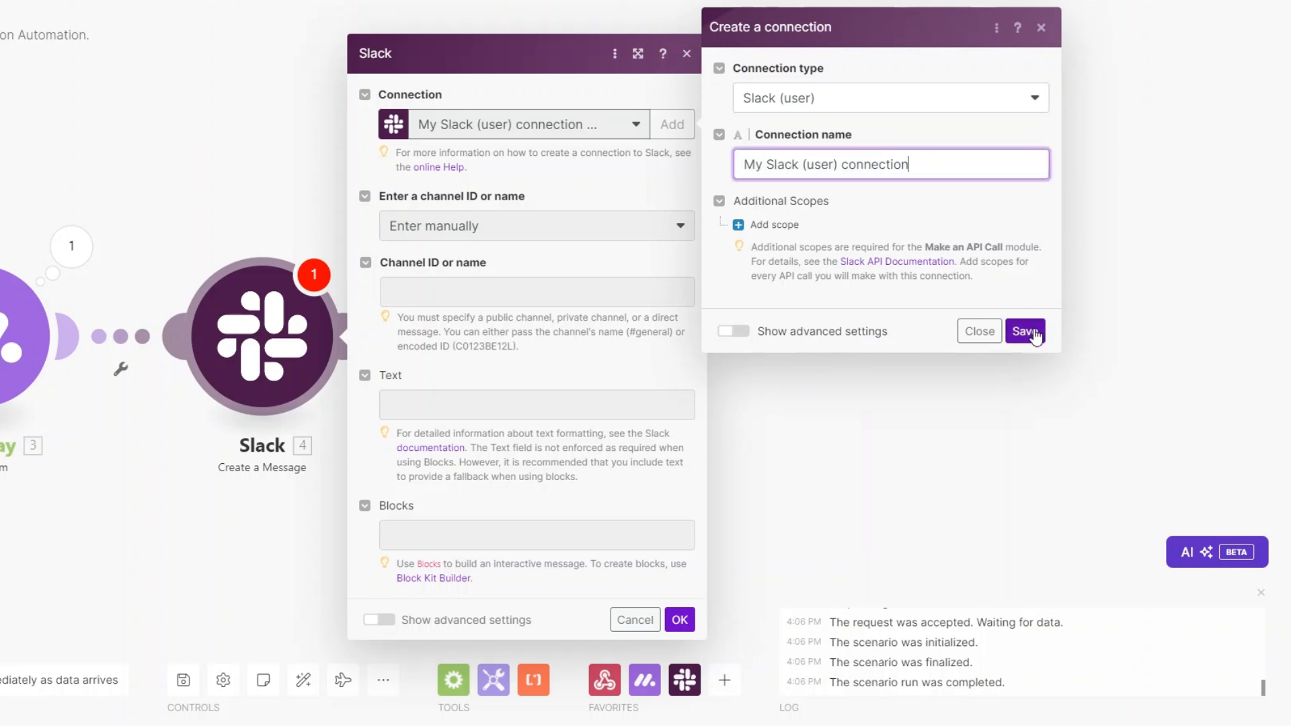
click(893, 312)
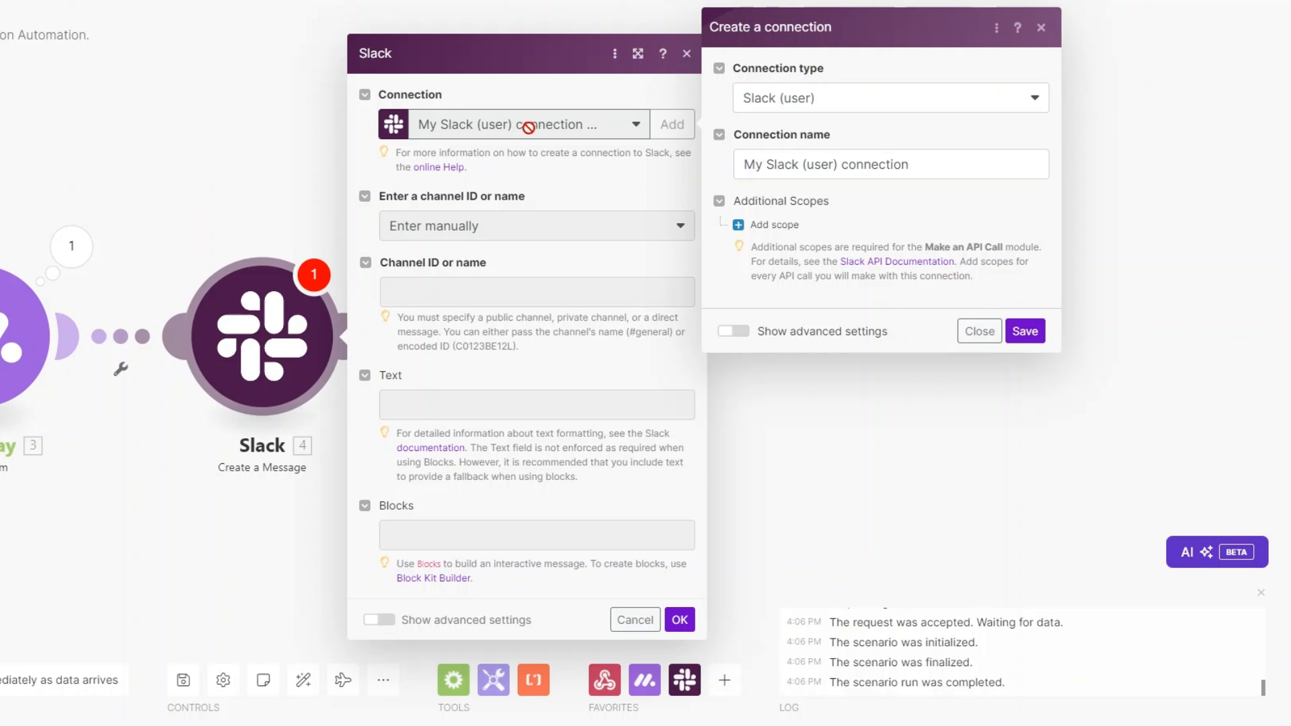
click(975, 345)
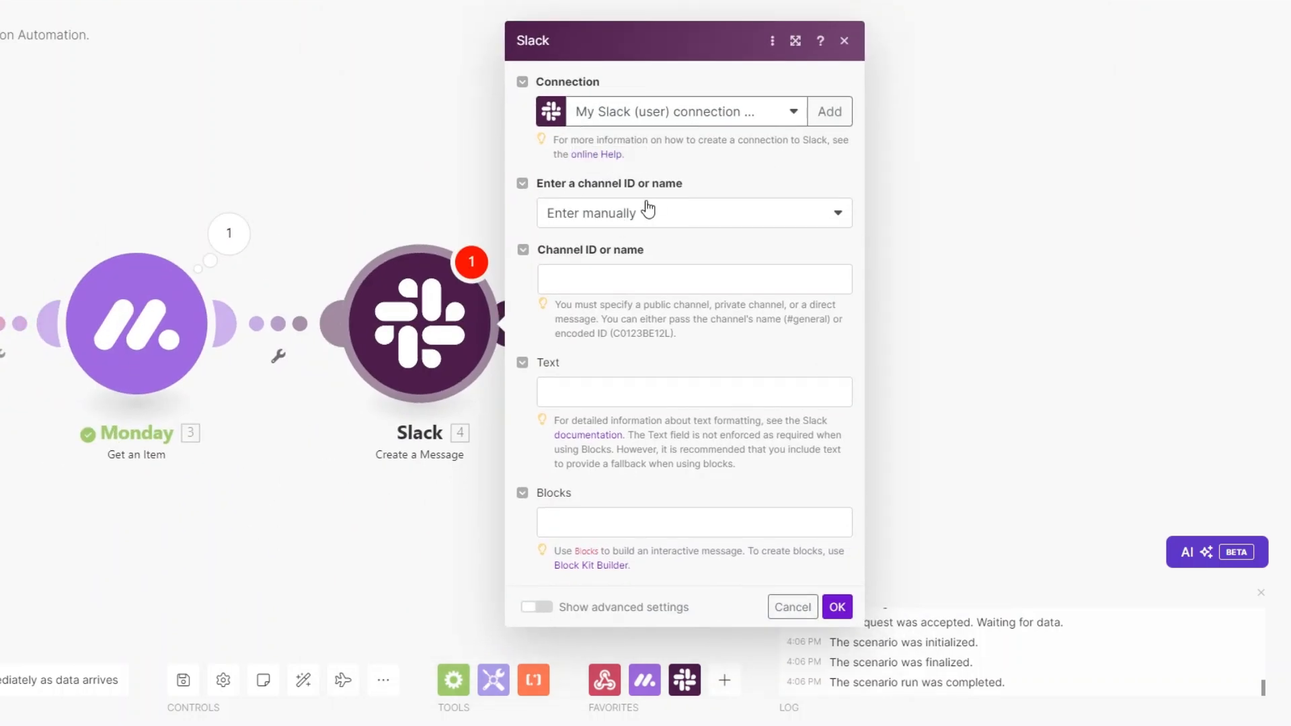
Step: Choose the channel from the list and select the public channel luxe
click(656, 222)
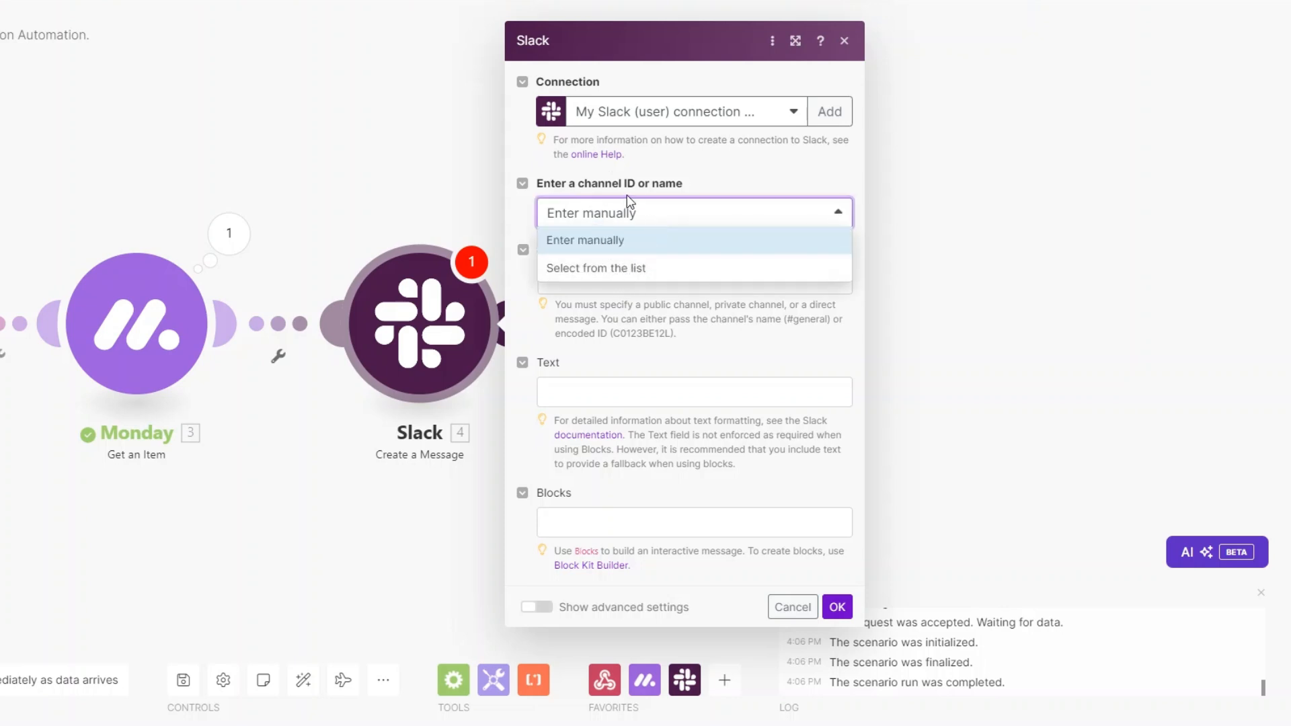
click(628, 272)
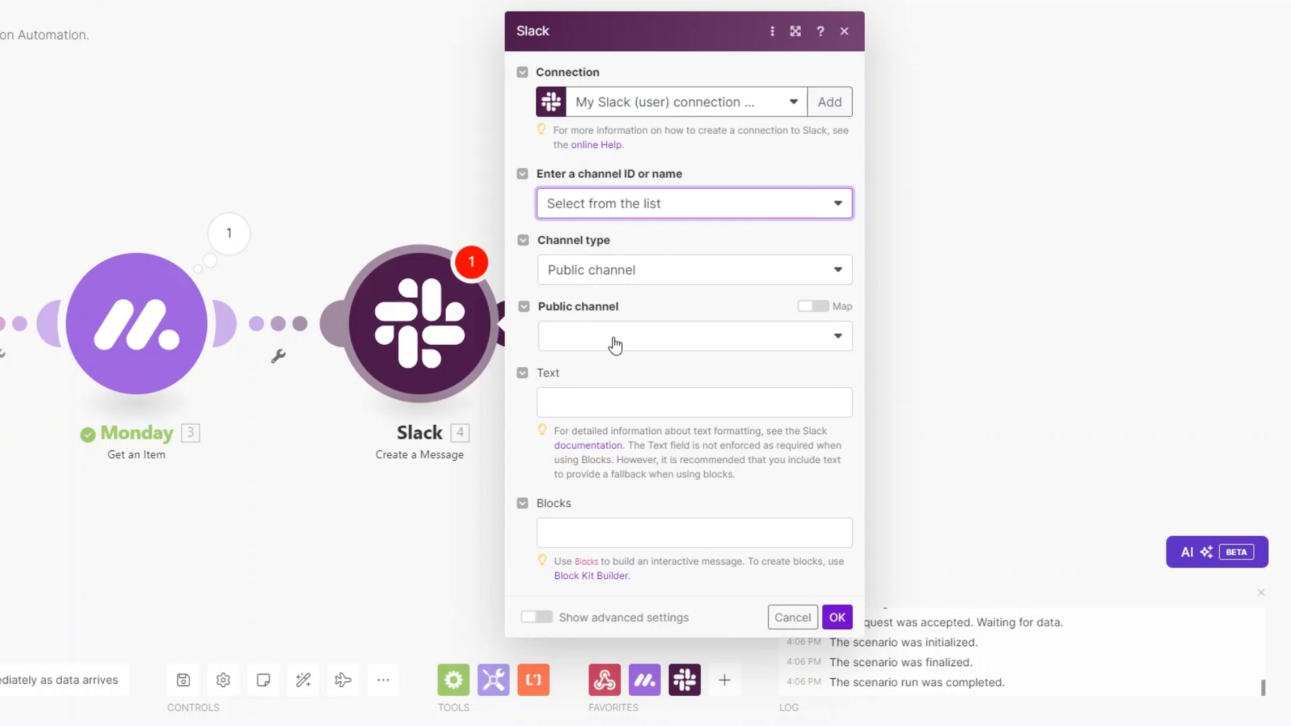
click(612, 337)
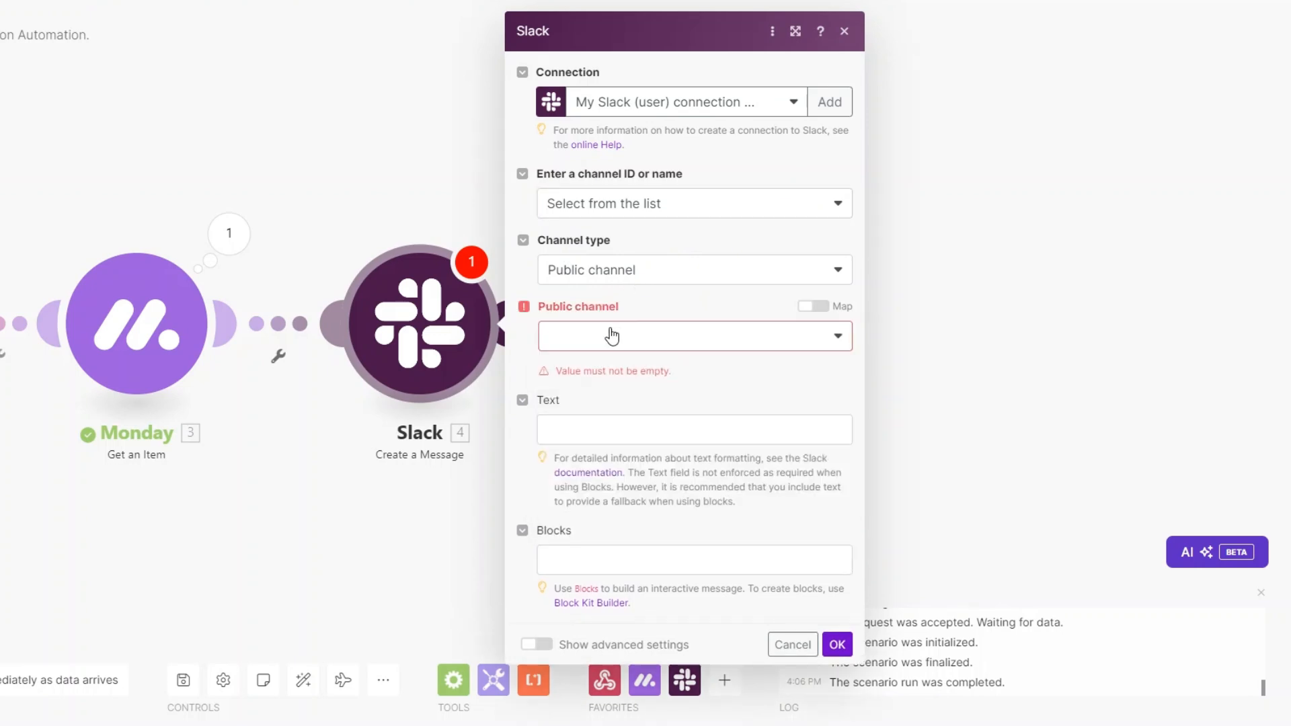
click(611, 336)
click(610, 396)
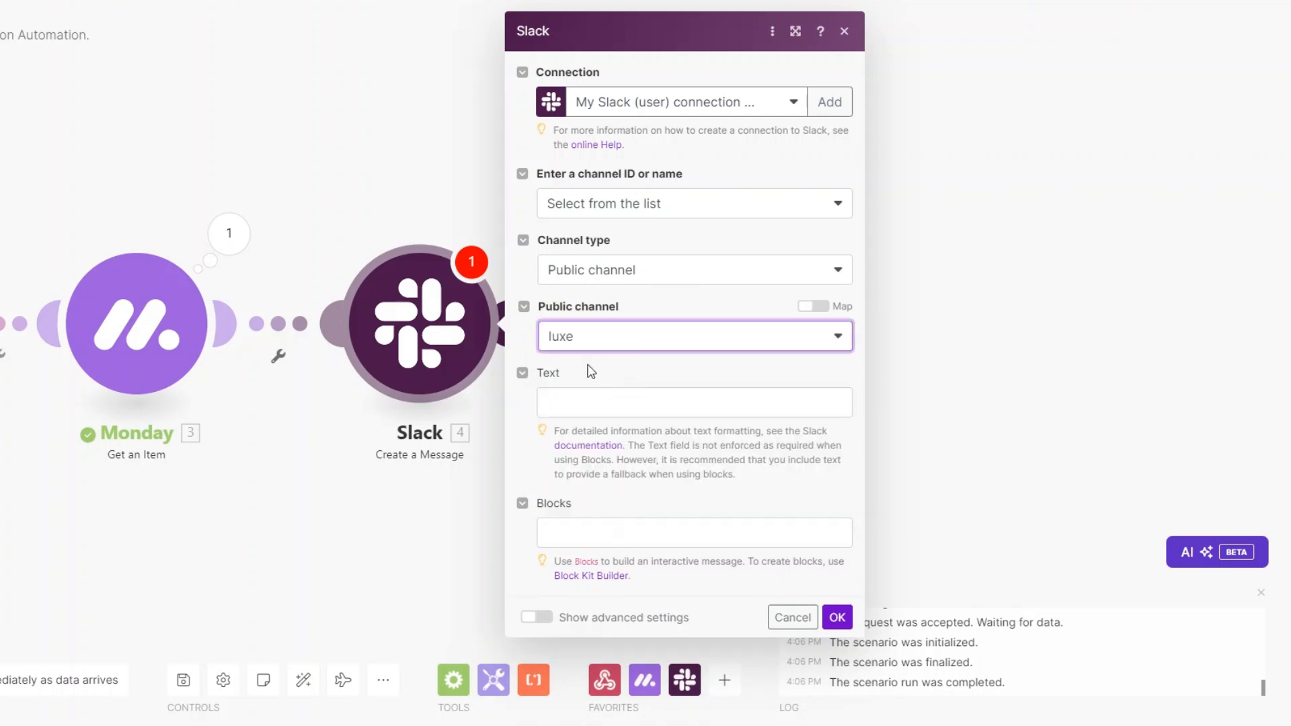
drag(425, 499, 536, 517)
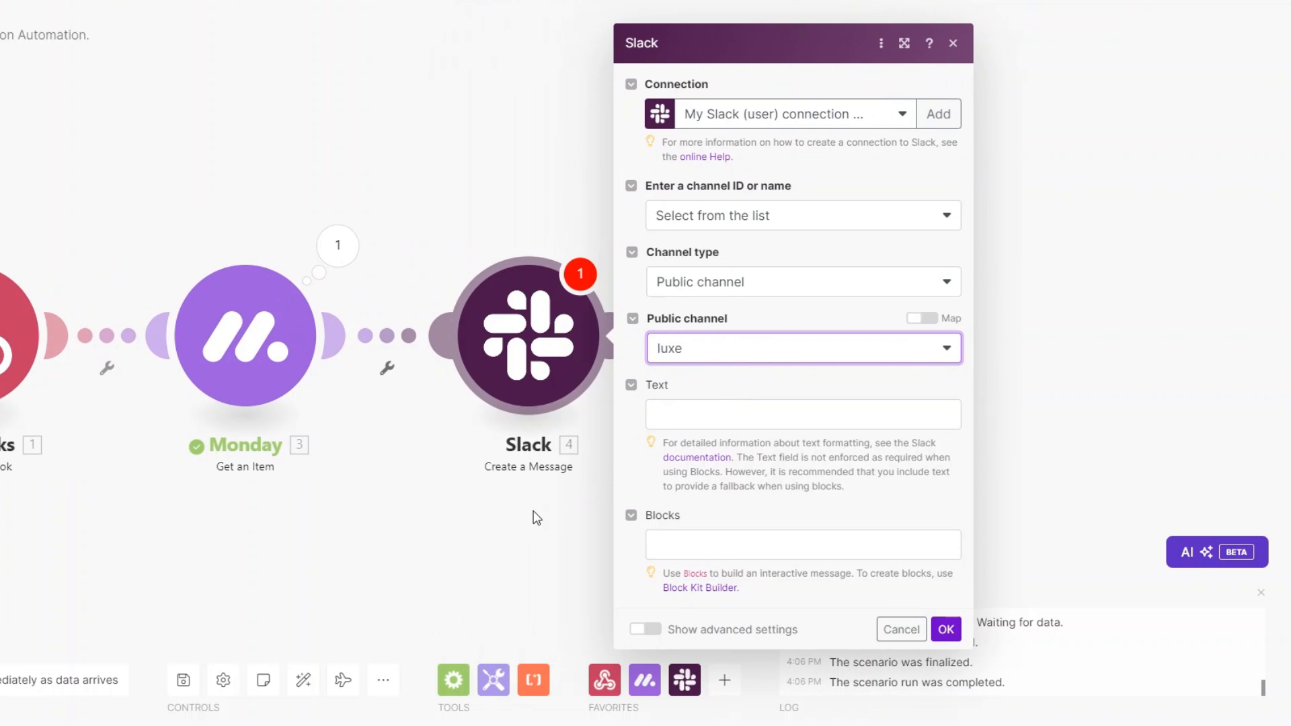
Step: Begin the message text and close the Slack module settings
click(706, 417)
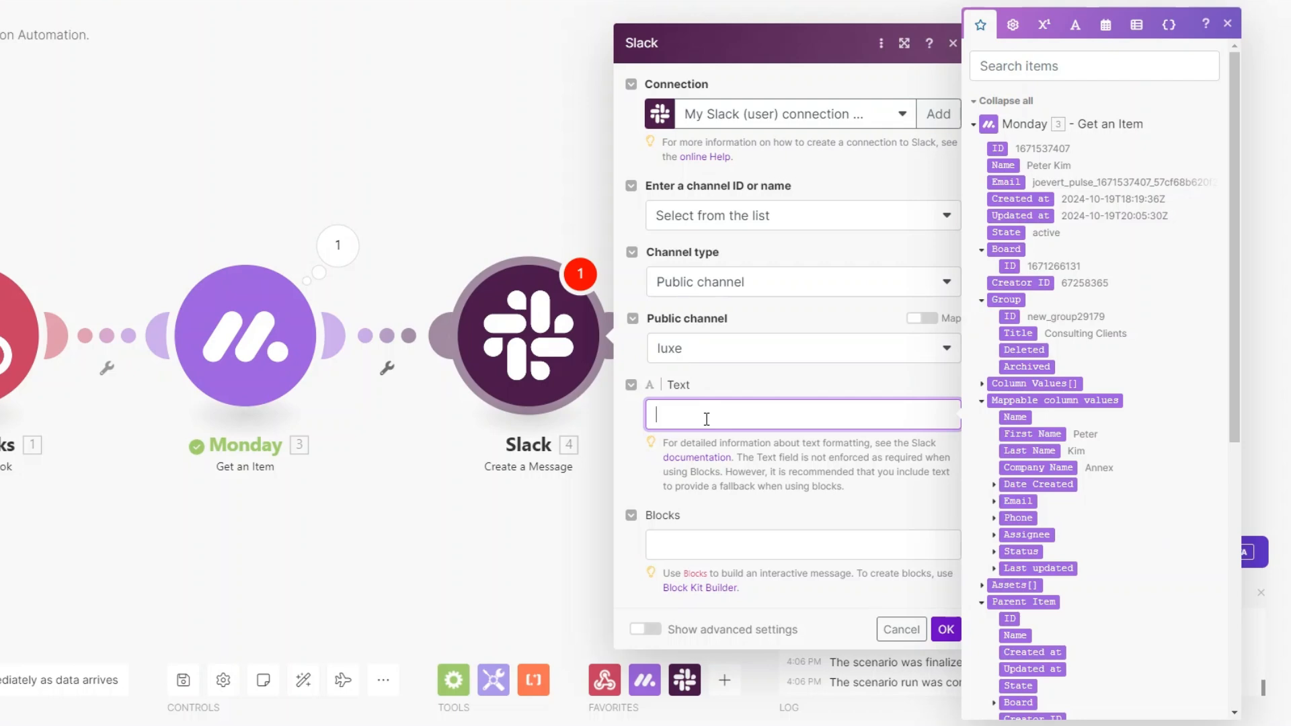
drag(283, 535, 106, 518)
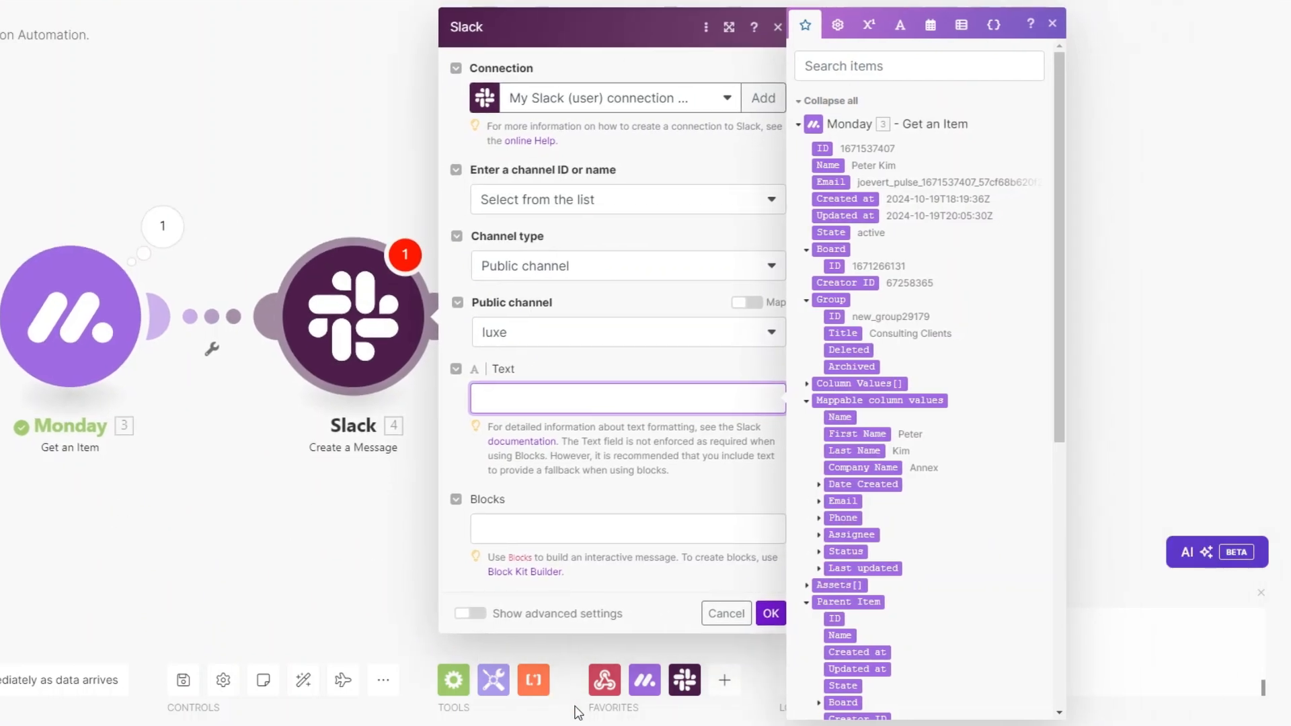
click(471, 411)
right_click(357, 313)
Step: Rename the Slack module to 'New Client Notification'
click(435, 404)
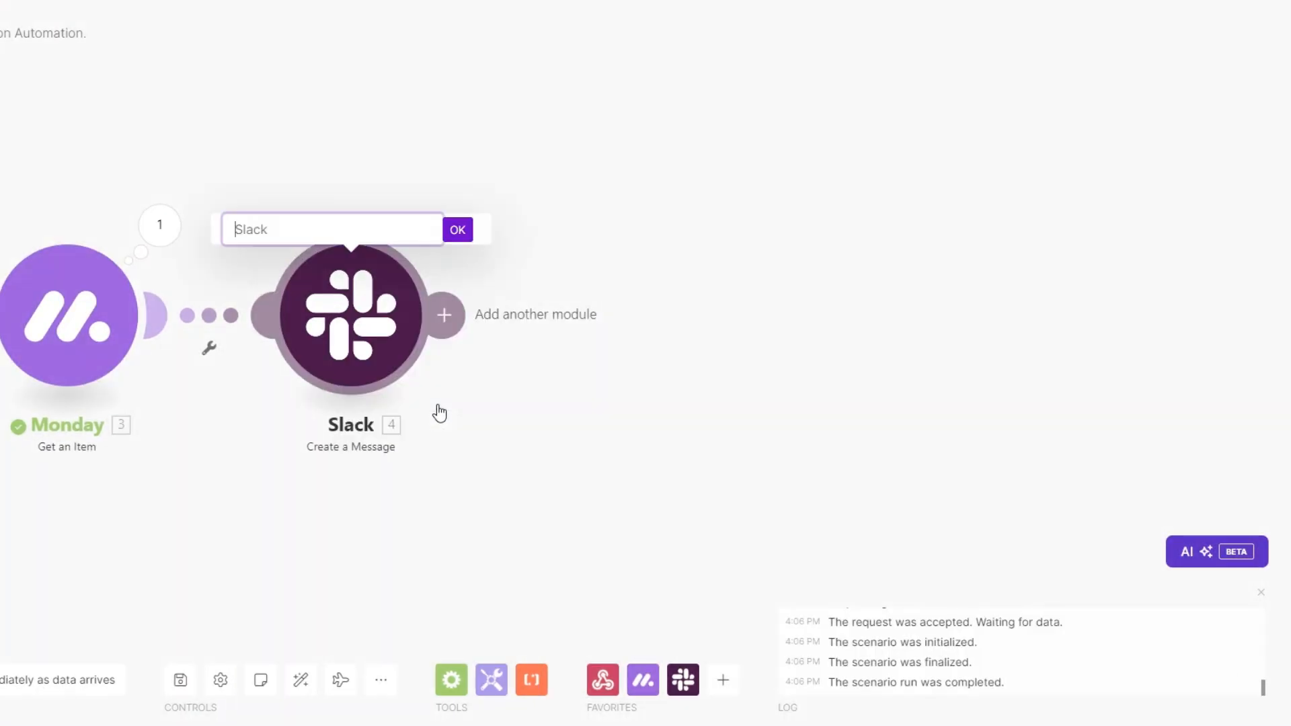
text(New Client Notification)
click(457, 231)
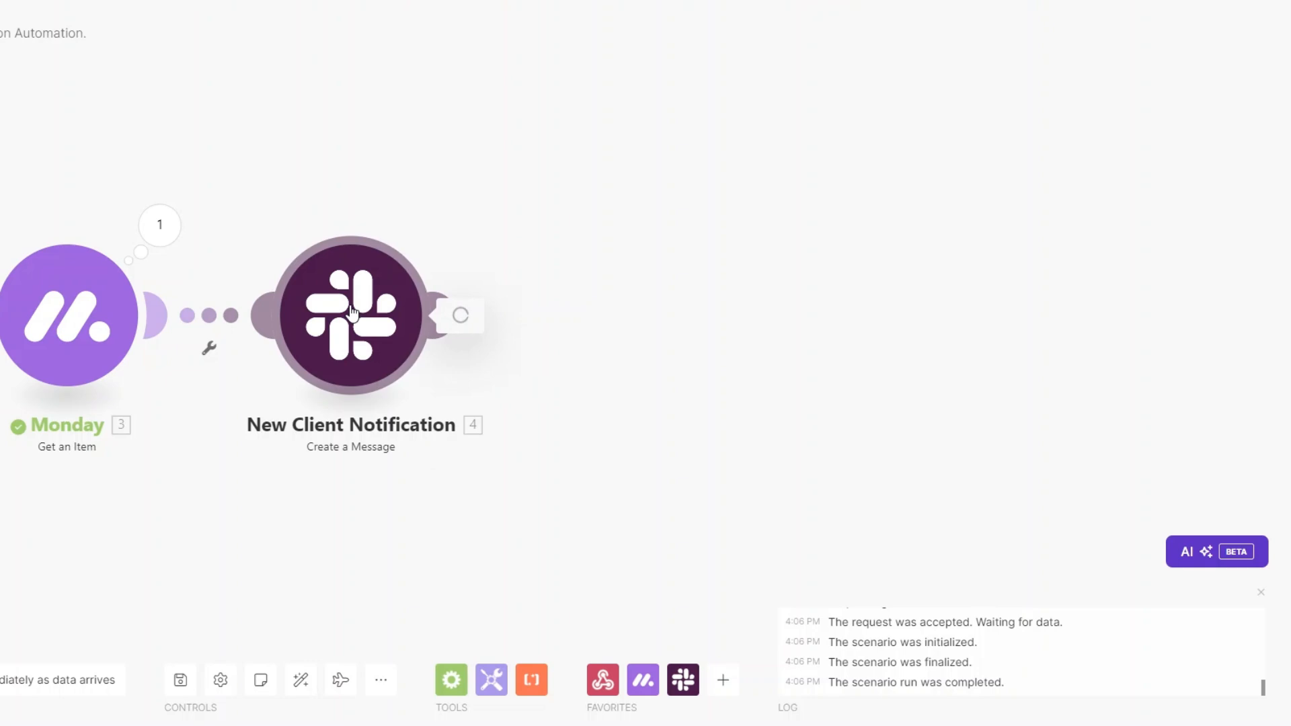
Step: Write the welcome message mapping the client's First Name and Company Name, and save it
click(396, 329)
scroll(635, 376, down, 2)
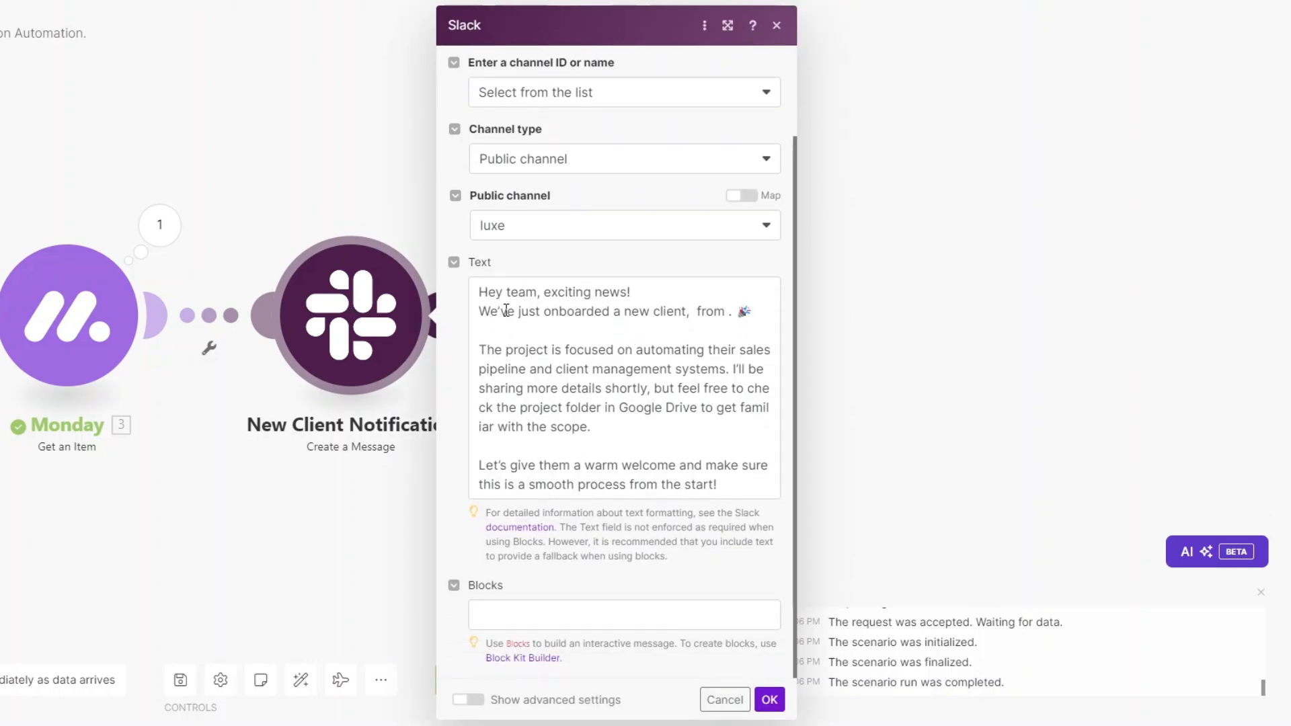
click(698, 312)
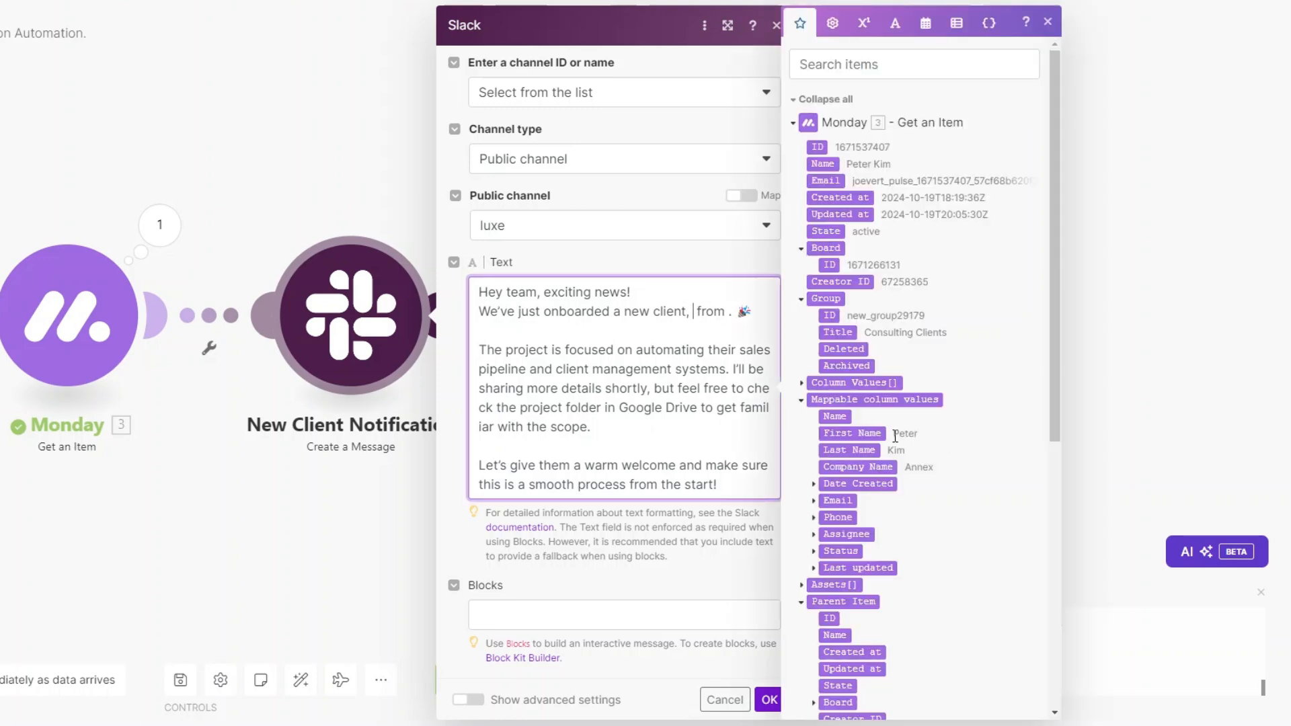
click(874, 434)
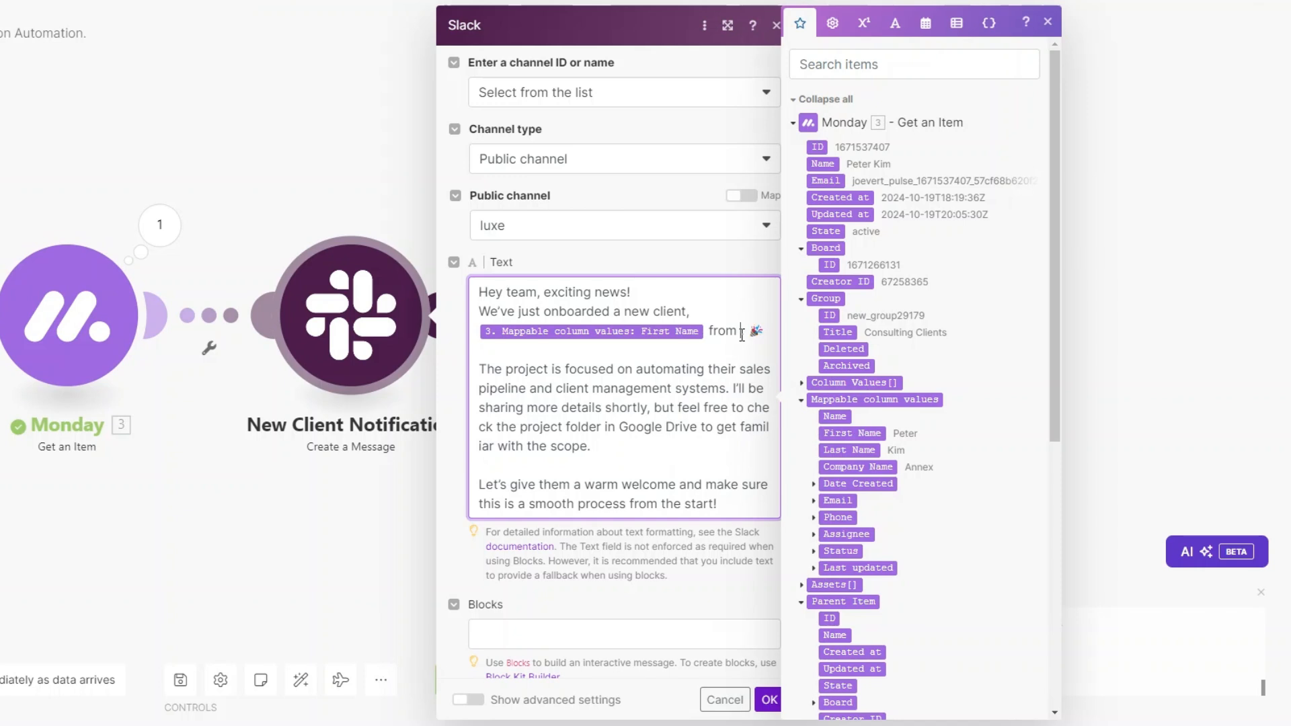
click(854, 467)
scroll(668, 412, down, 1)
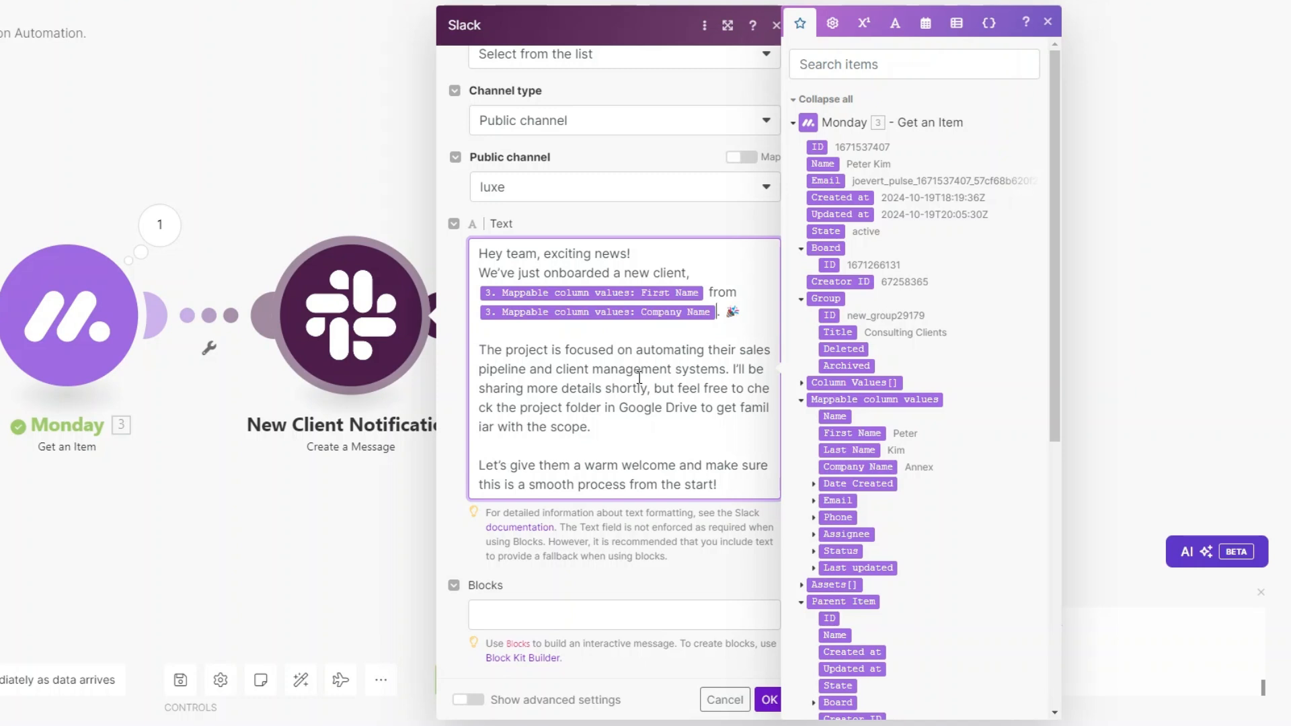
click(769, 699)
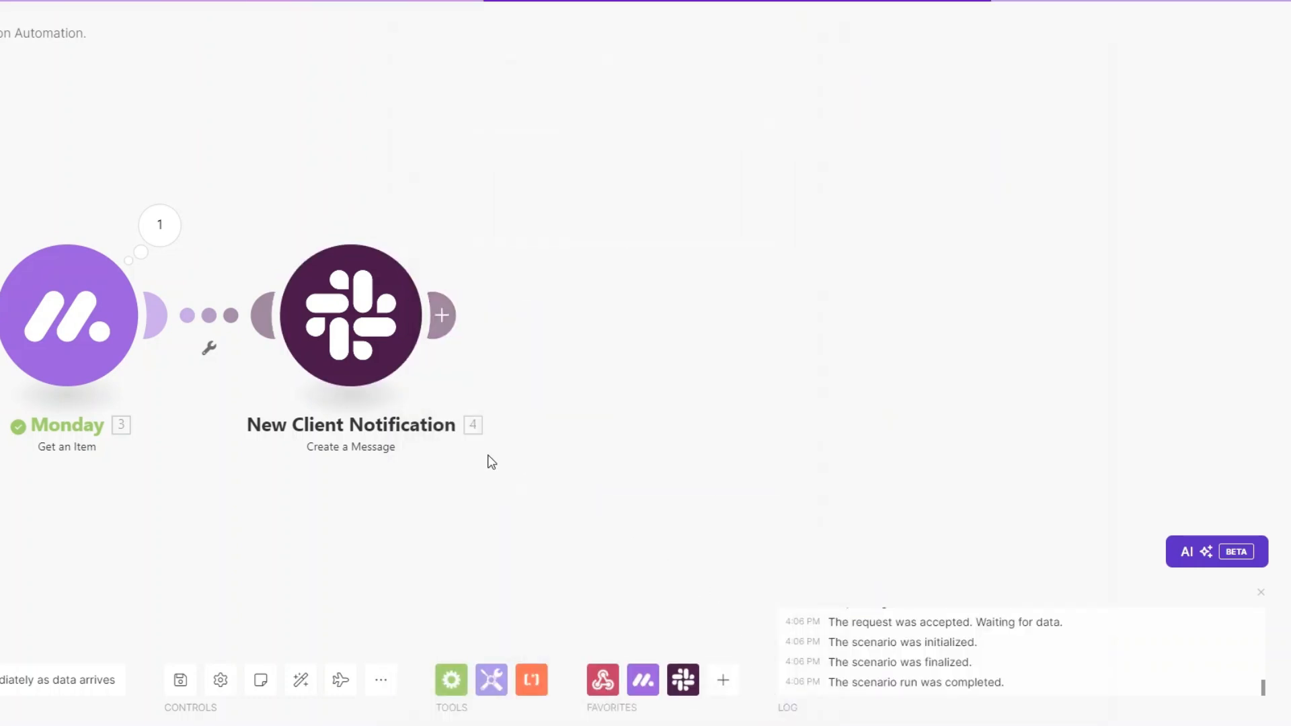
Step: Clone the Slack module three times into a chain after New Client Notification and auto-align
right_click(420, 321)
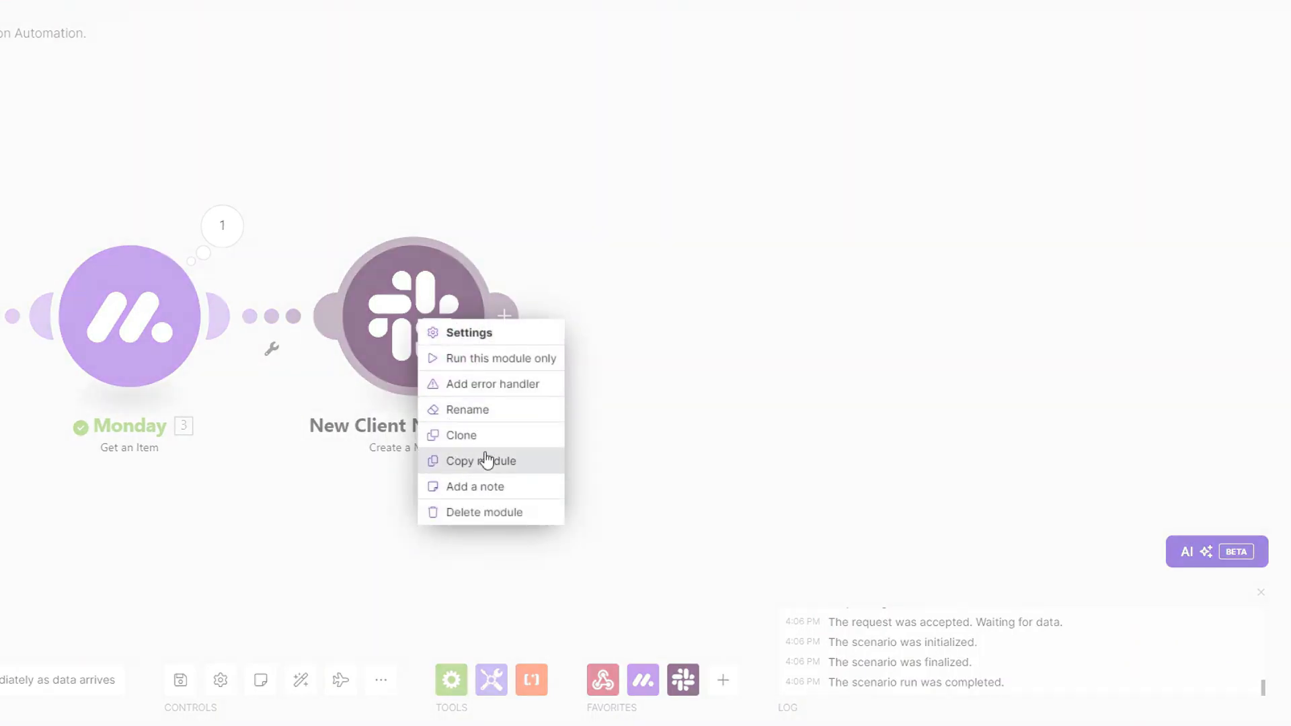
click(486, 440)
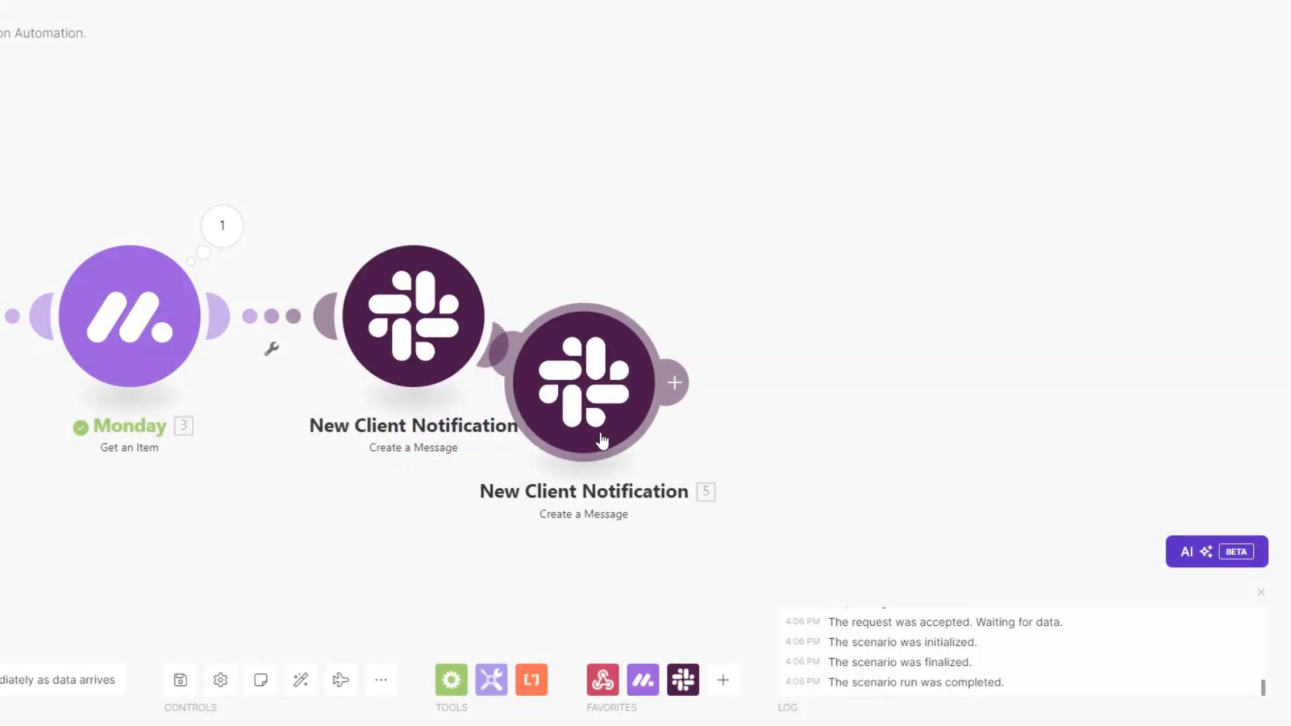
click(678, 392)
drag(515, 483, 233, 522)
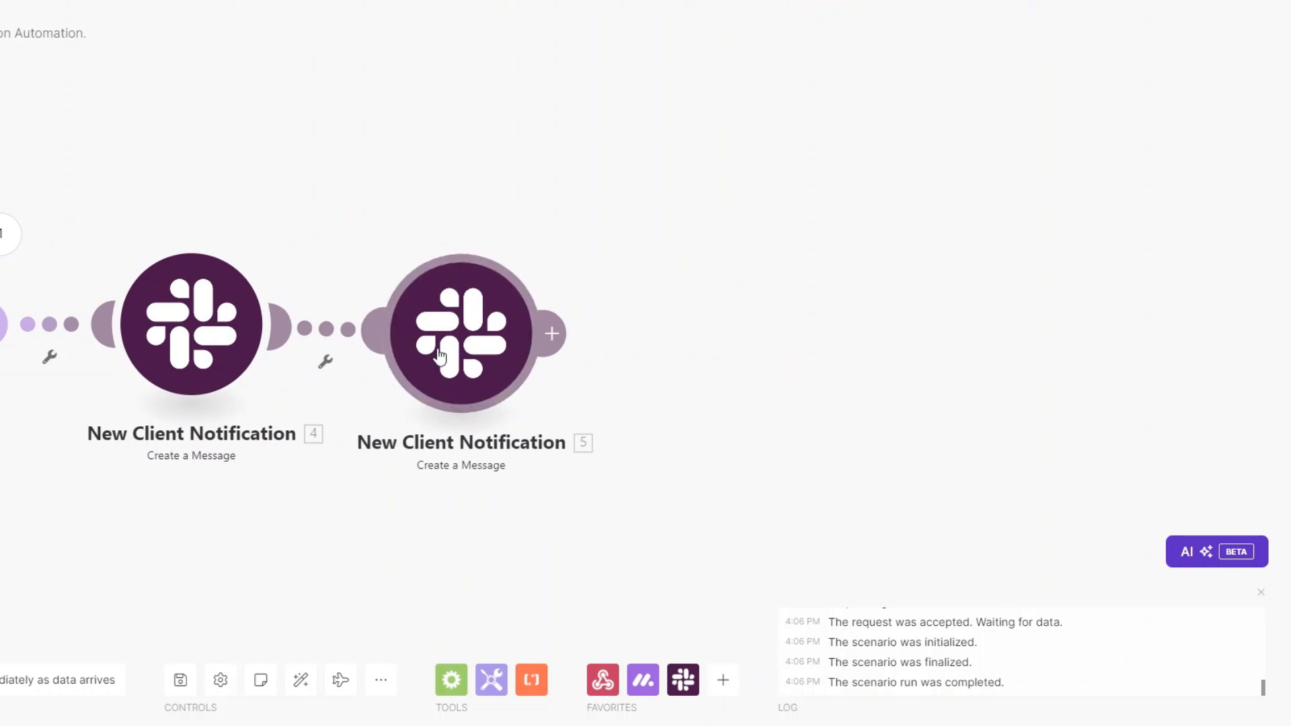
right_click(473, 346)
click(538, 462)
click(713, 437)
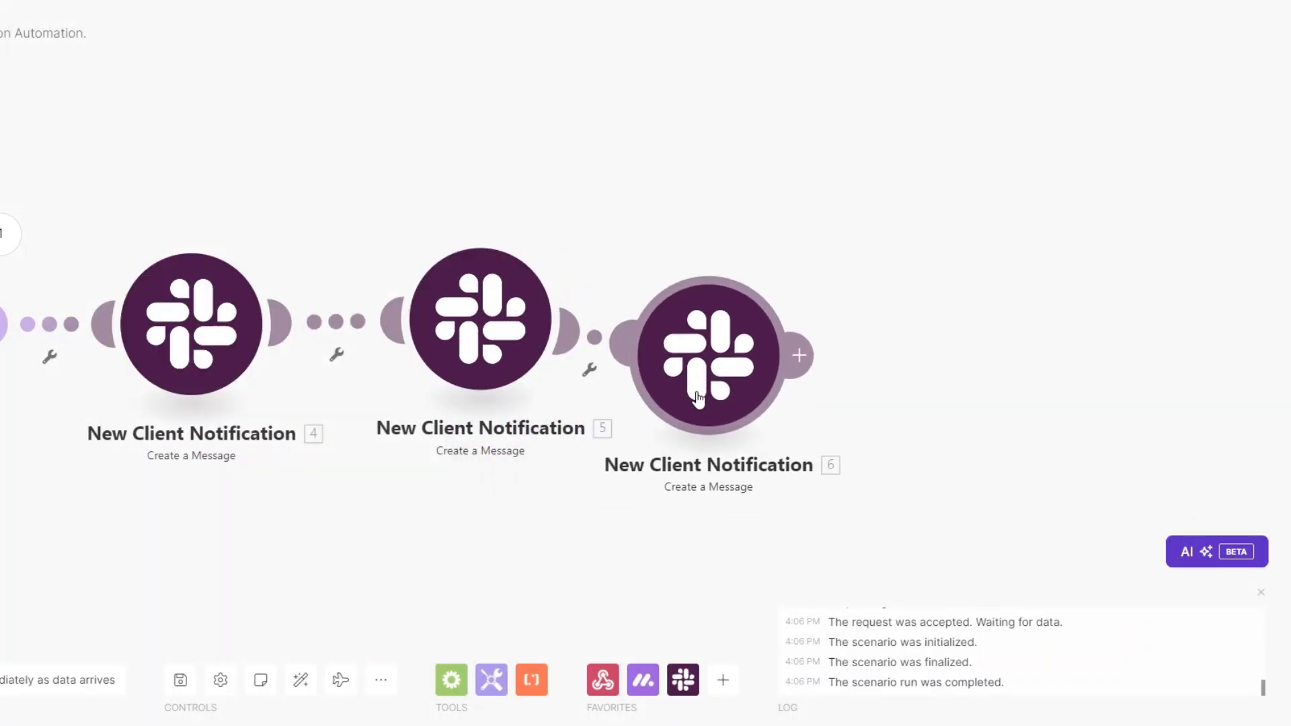
right_click(760, 346)
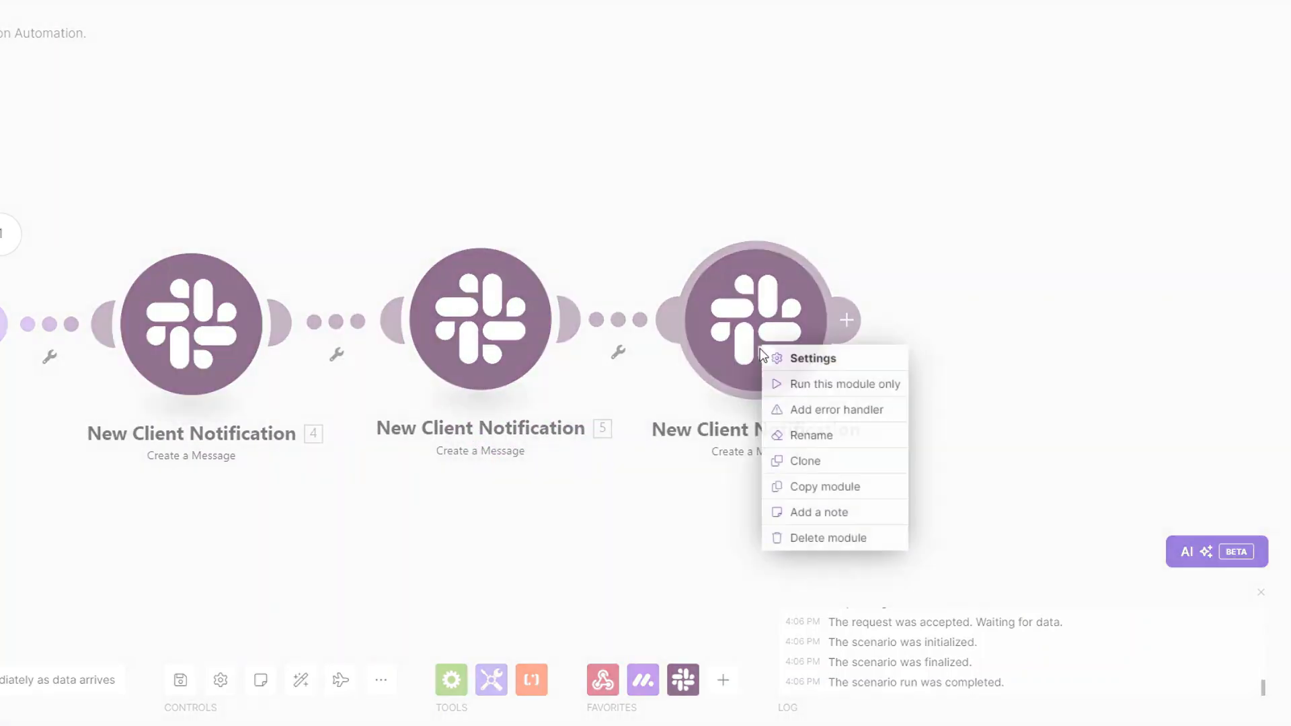
click(811, 457)
click(995, 366)
drag(280, 521, 350, 524)
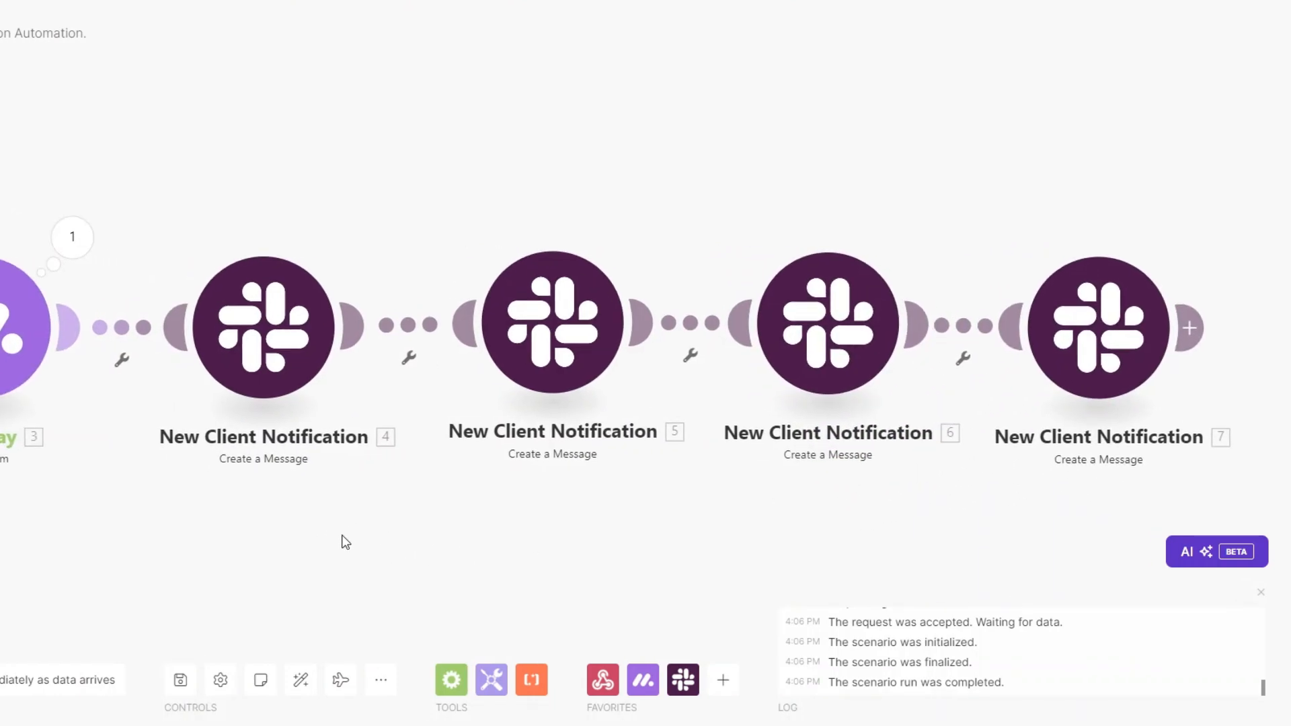
click(297, 689)
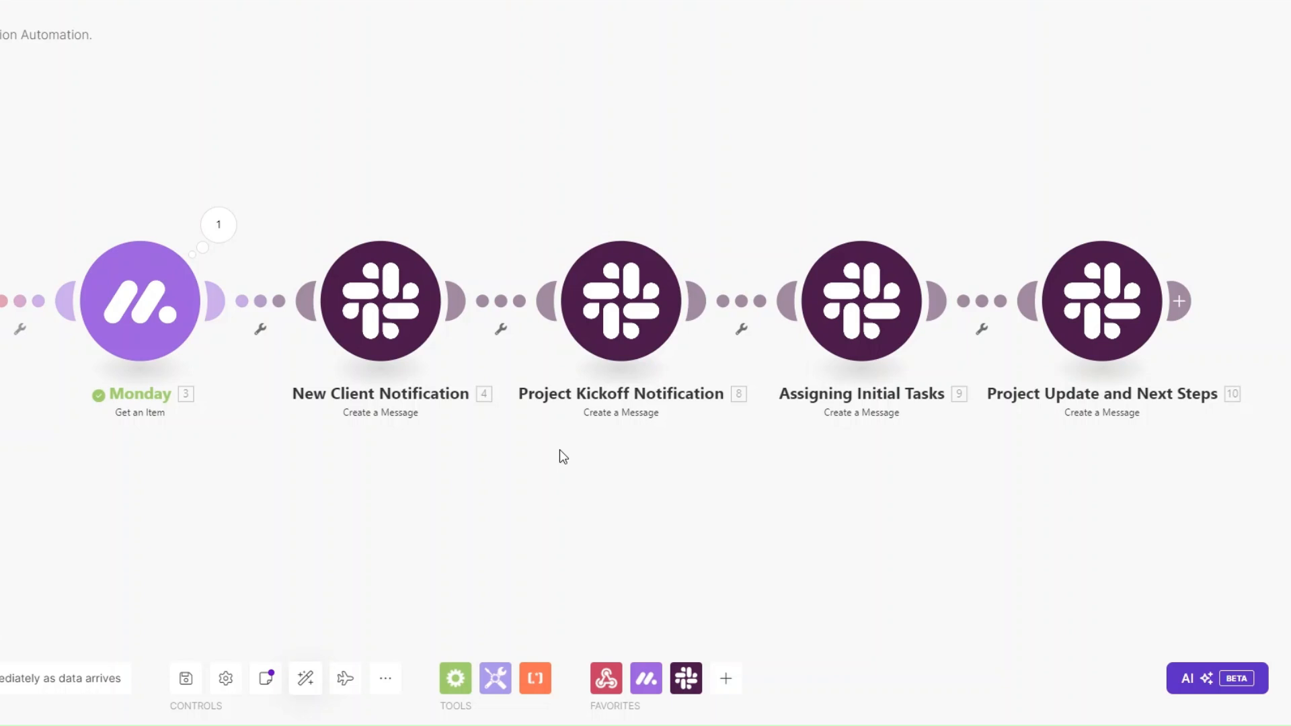
Step: Remove the blank line after 'first phase:' in the Project Kickoff Notification text and save
drag(547, 461, 383, 456)
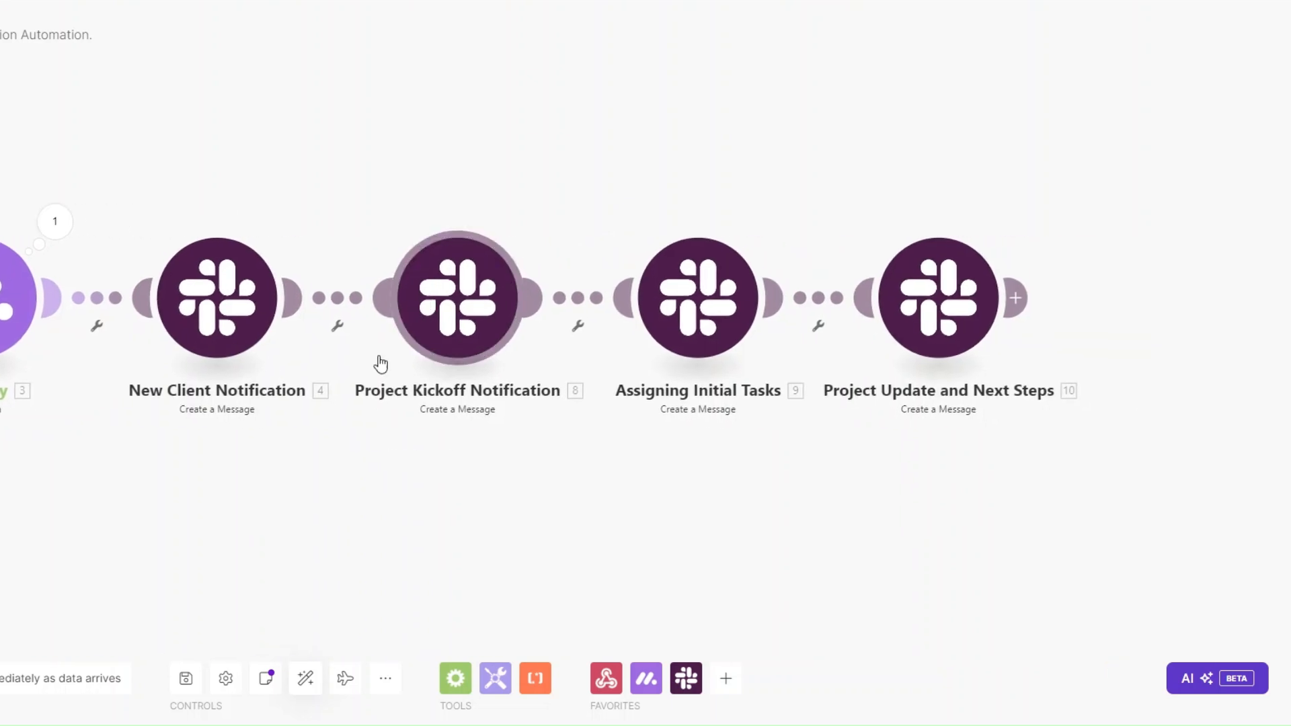
click(465, 304)
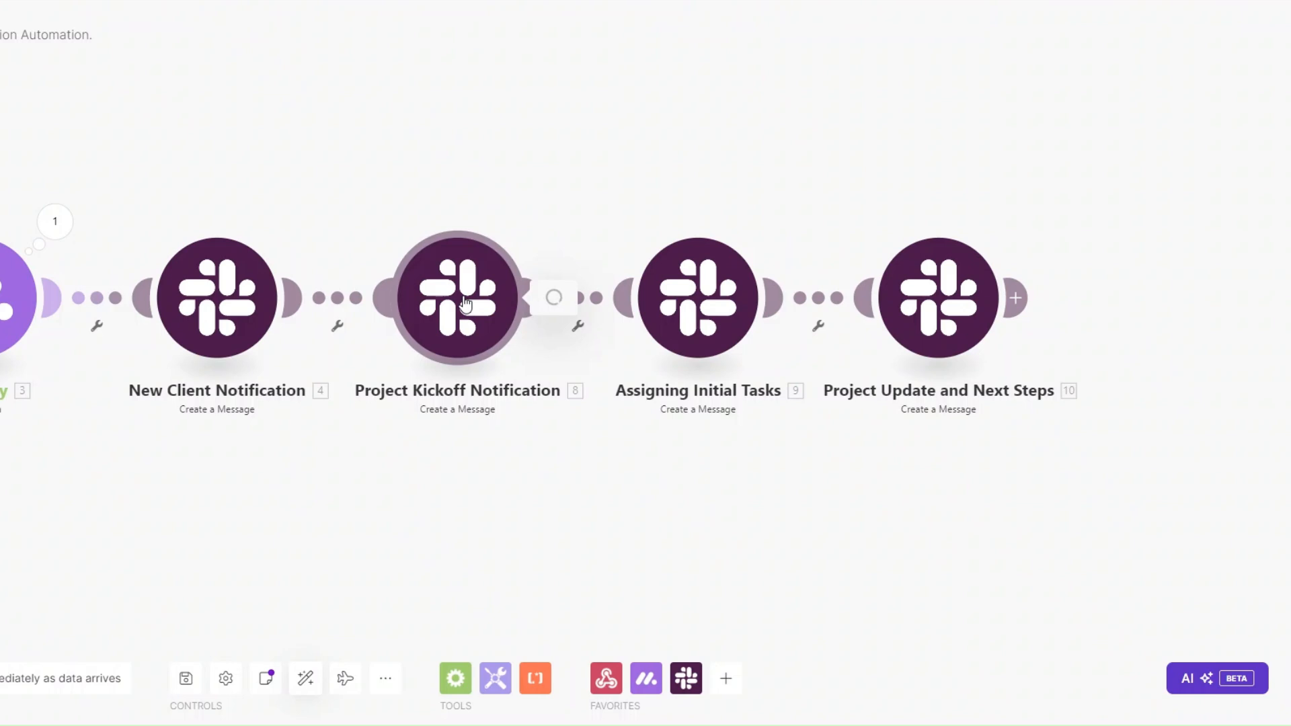
scroll(659, 365, down, 3)
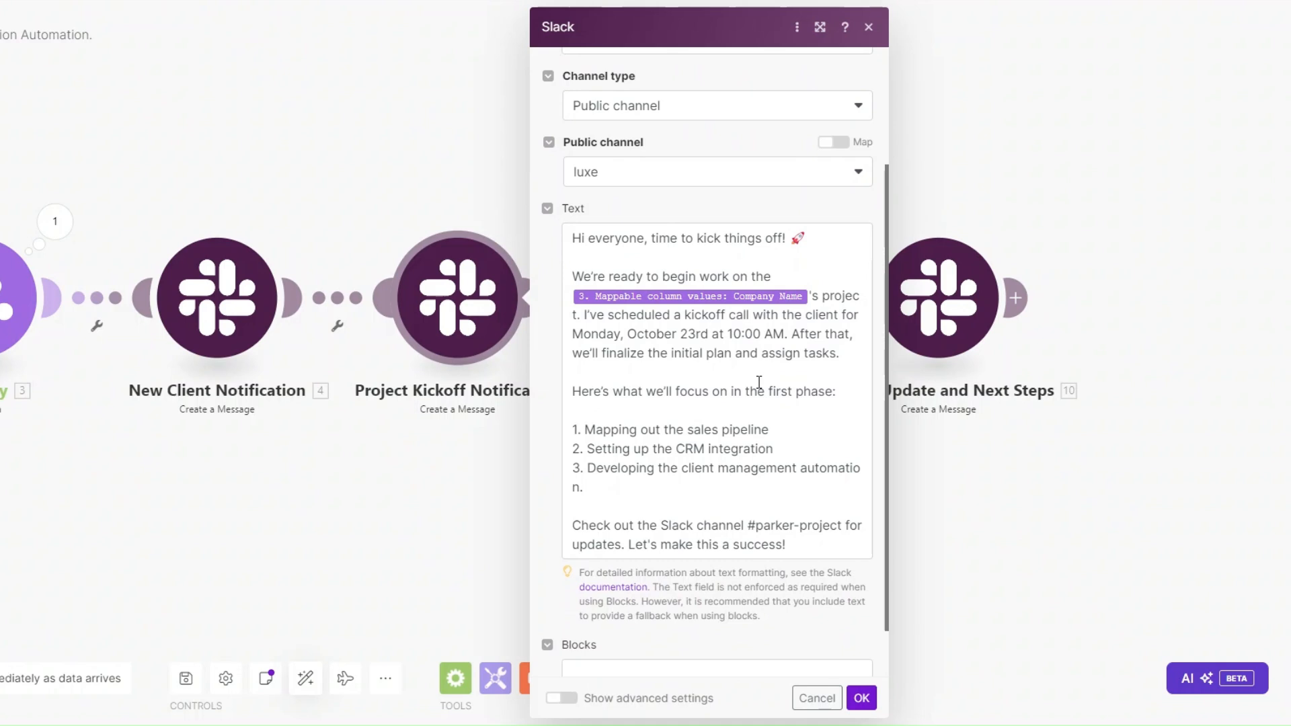
click(581, 316)
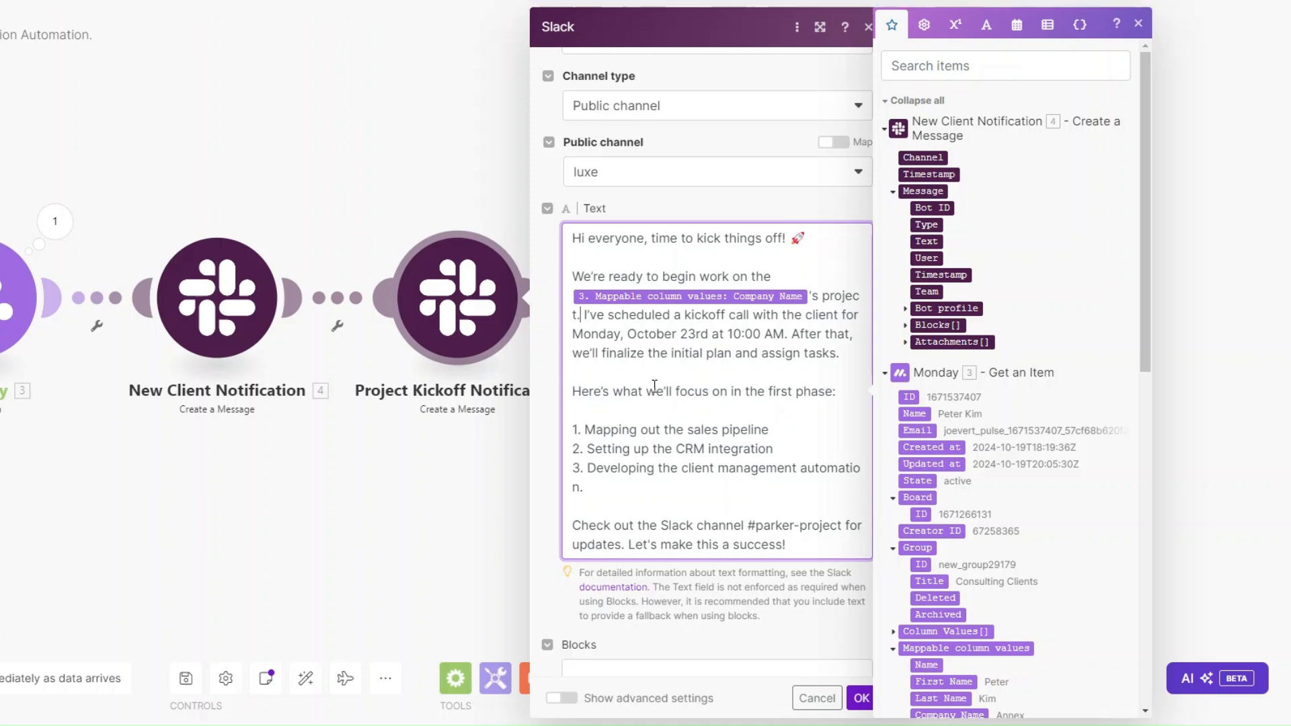
click(647, 408)
key(BackSpace)
scroll(645, 403, down, 1)
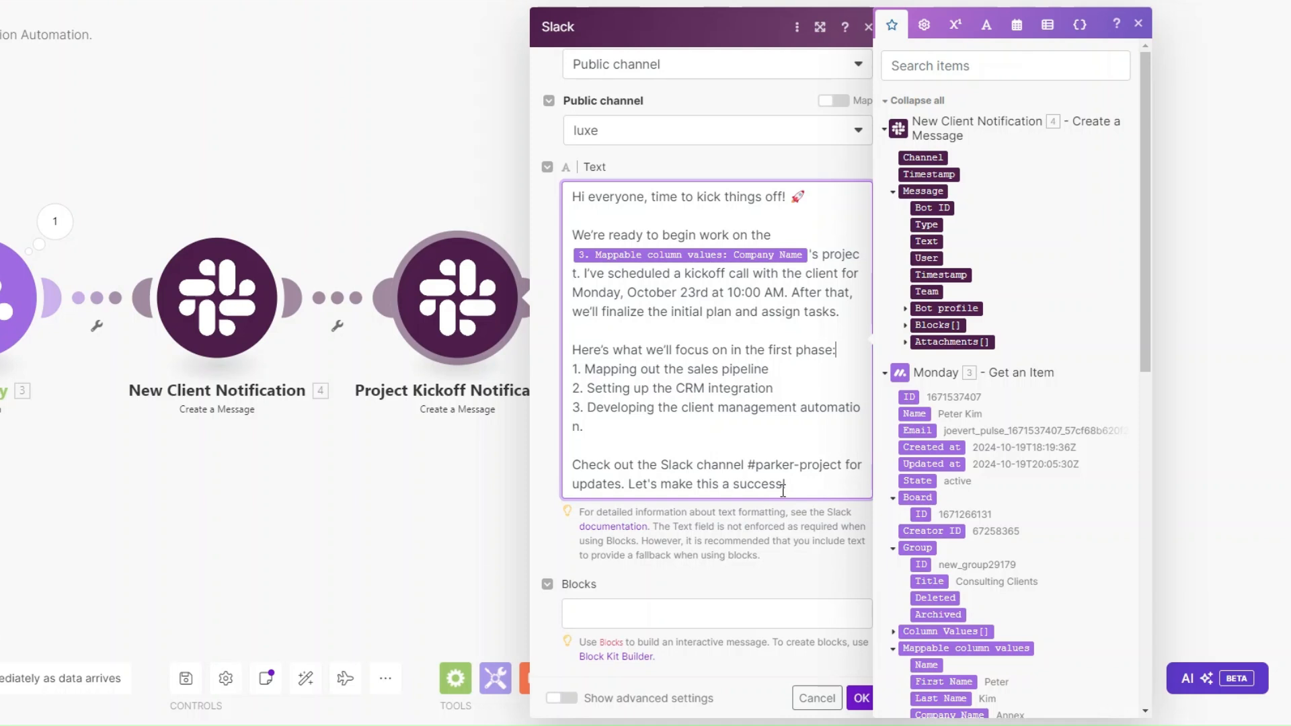
click(862, 701)
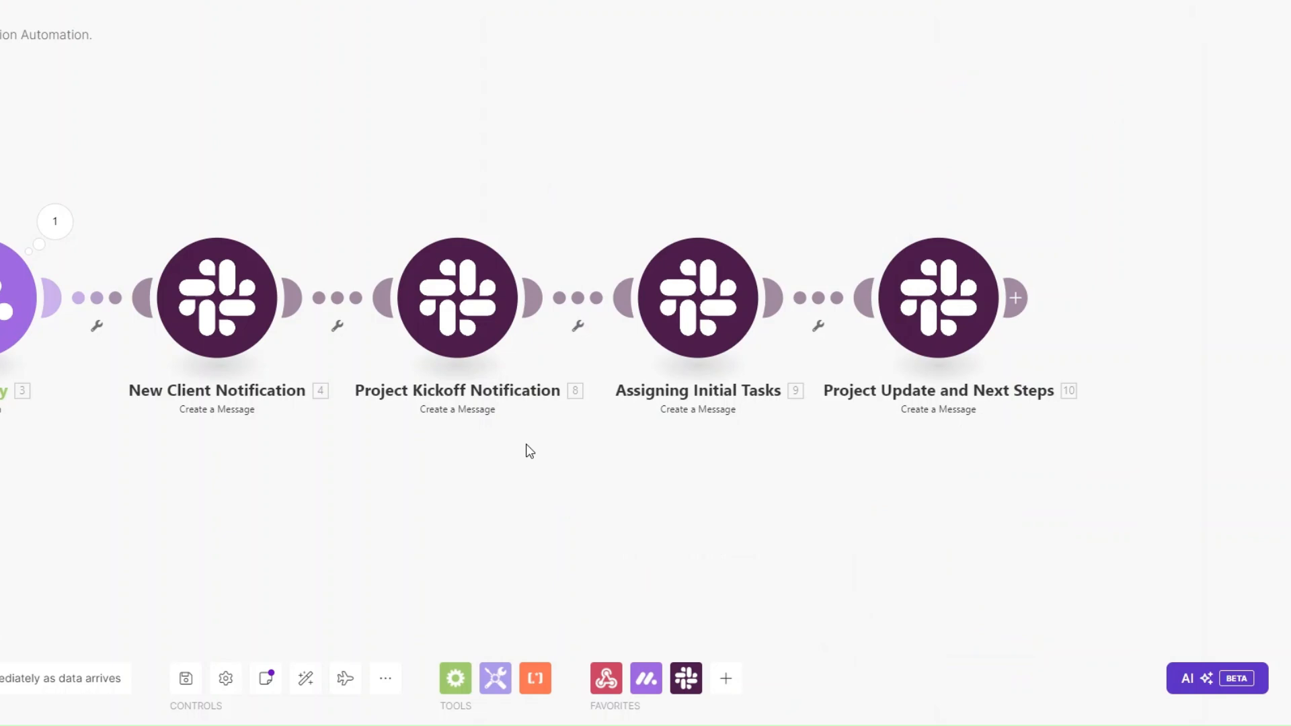
Step: Review and save the Assigning Initial Tasks message: Company Name mapped, three teammates' tasks due October 26th
click(686, 314)
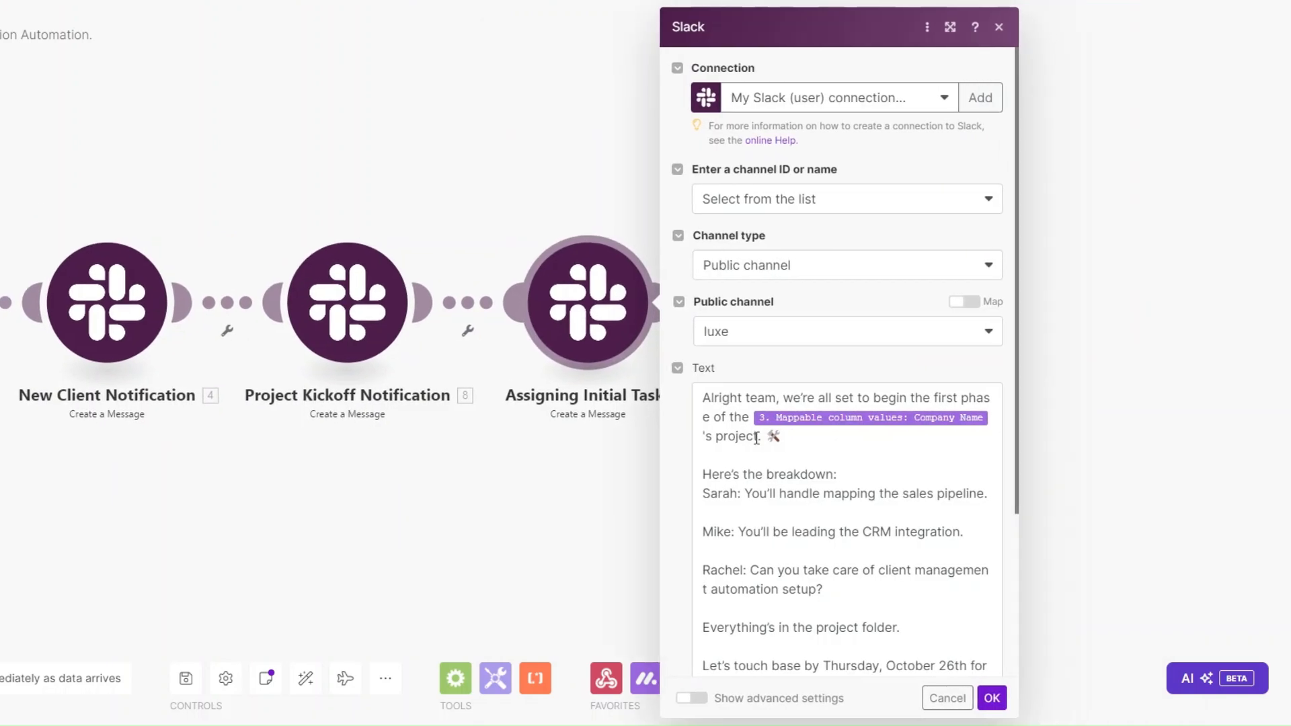
click(789, 437)
scroll(789, 438, down, 3)
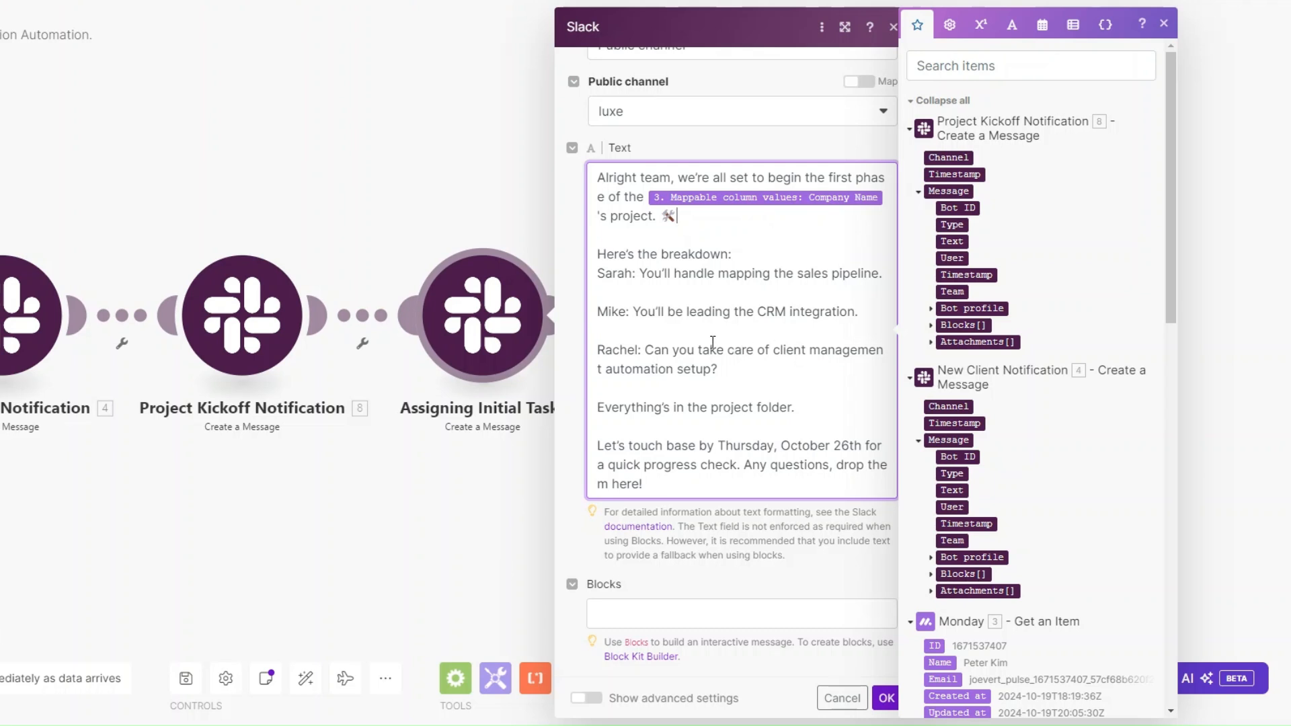
click(889, 699)
click(887, 699)
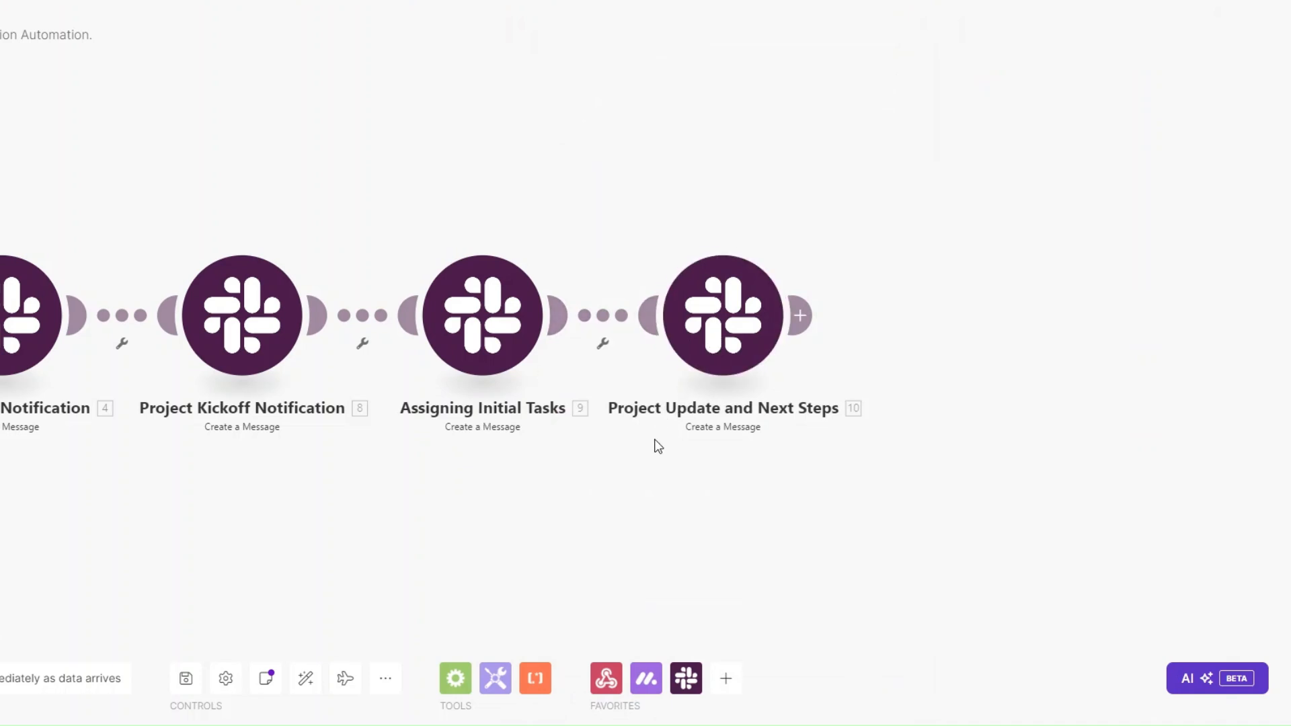
Step: Save the Project Update and Next Steps message with three next steps due October 27th, then pan to show all modules
click(711, 310)
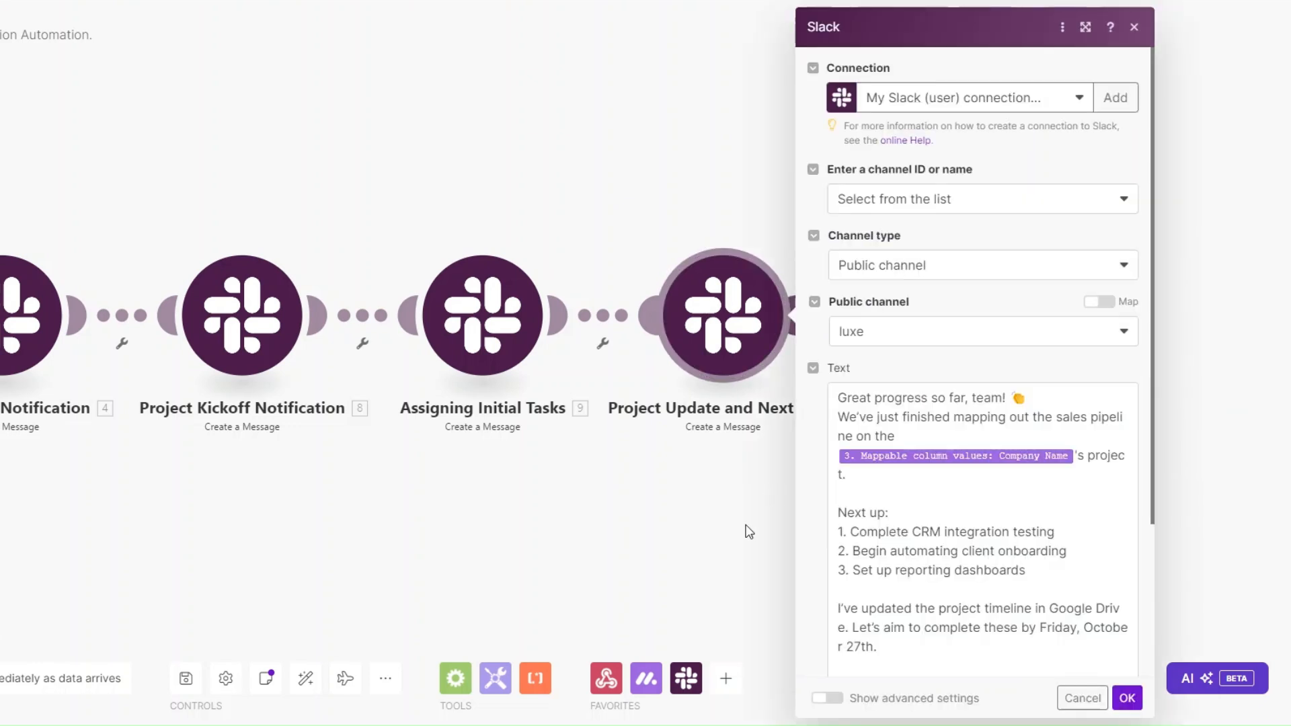
click(832, 400)
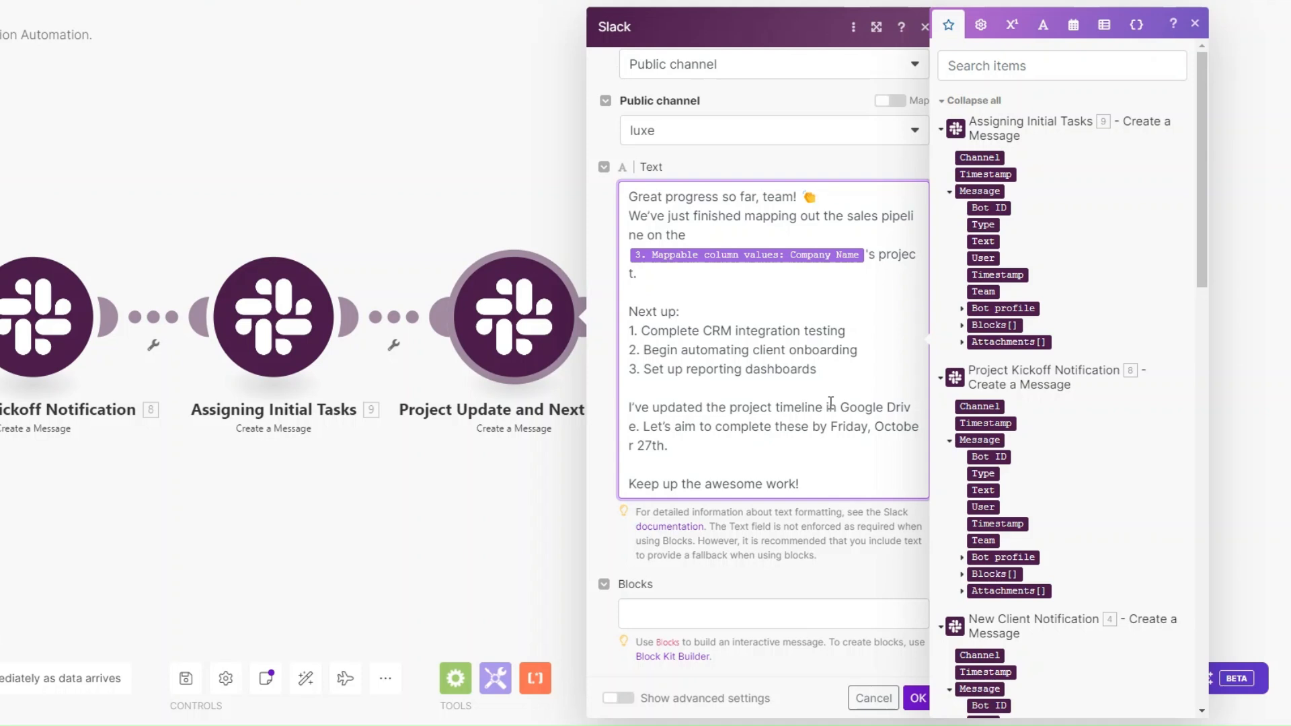
click(917, 699)
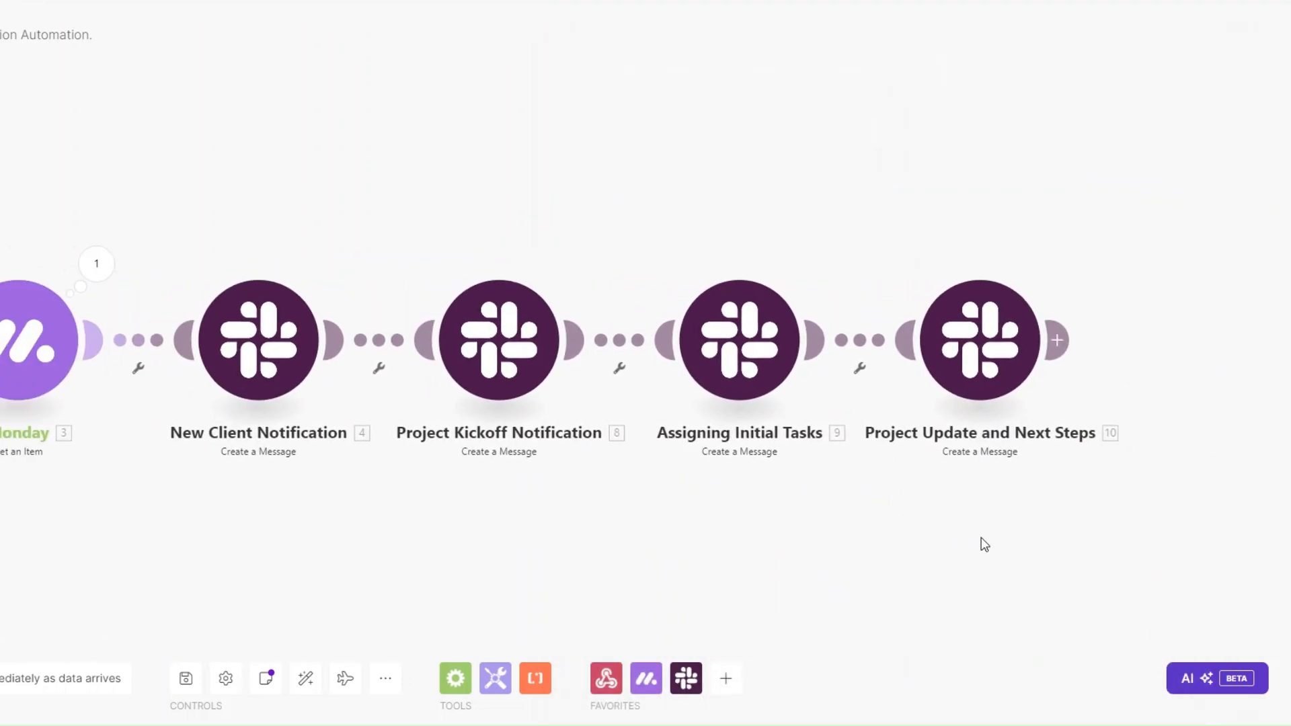
drag(357, 539, 138, 522)
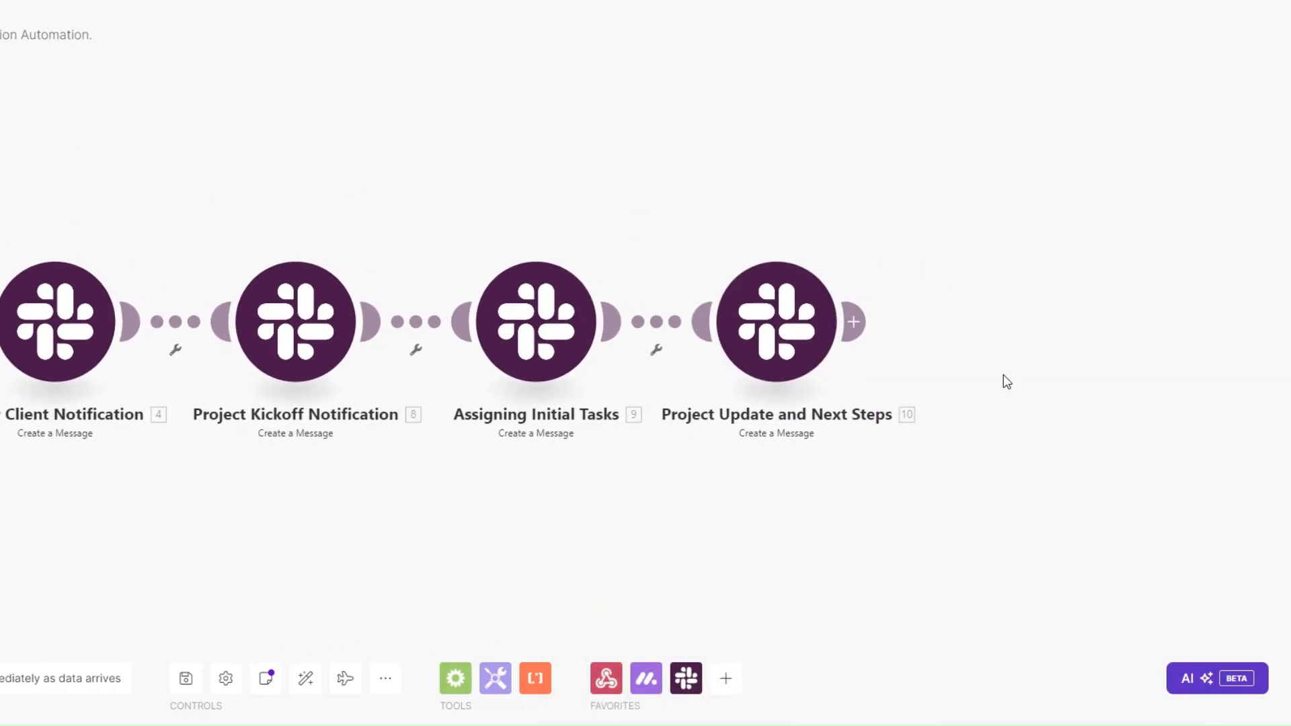
drag(188, 482, 443, 485)
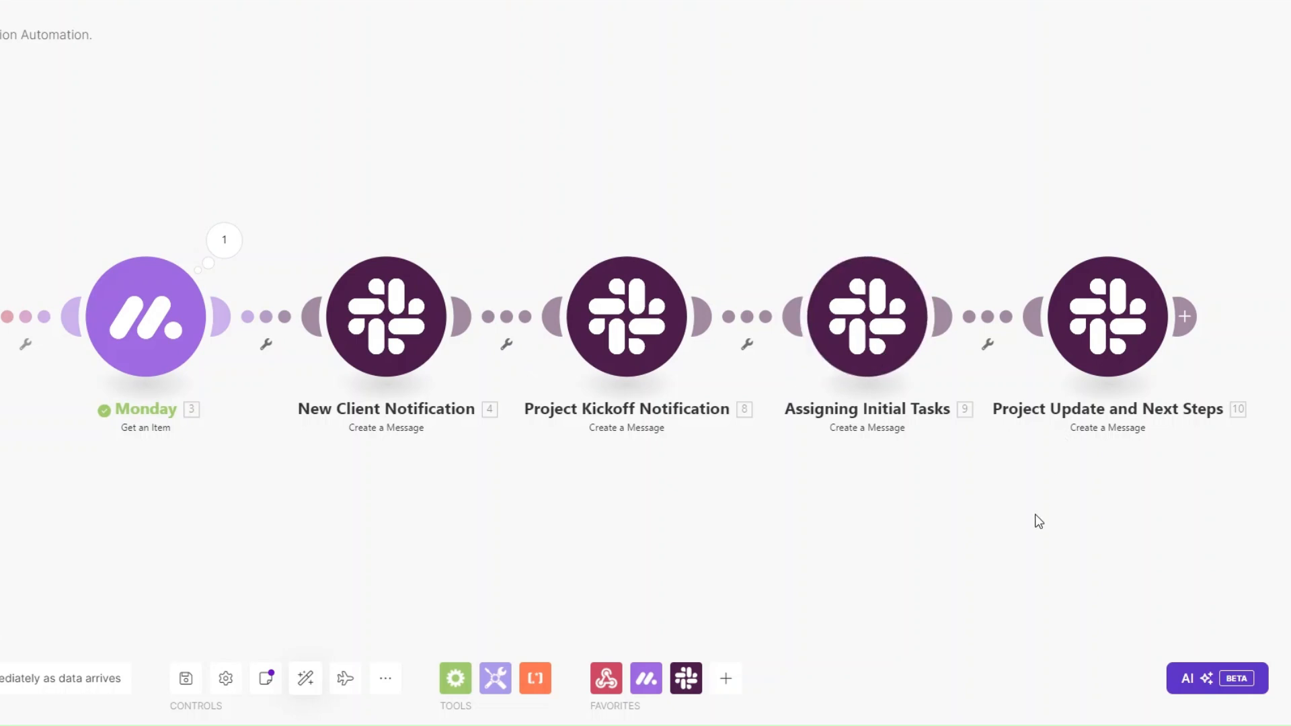
Step: Add a 'Wait 1 day' filter on the link after New Client Notification, with Date as the first operand
click(507, 344)
click(528, 363)
click(611, 254)
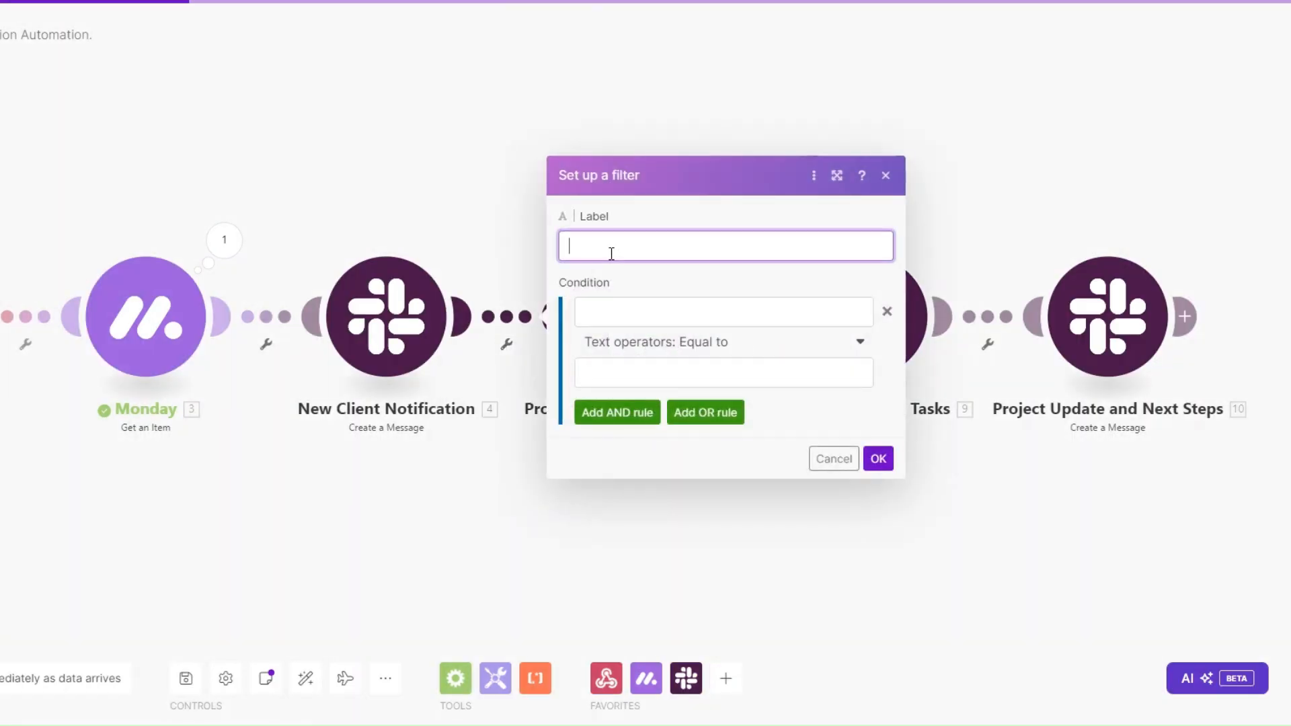
text(Wait 1 day)
click(668, 371)
click(651, 314)
text(Date)
click(651, 363)
Step: Set the Wait 1 day condition to equal addDays(now; 1) and save the filter
click(1049, 24)
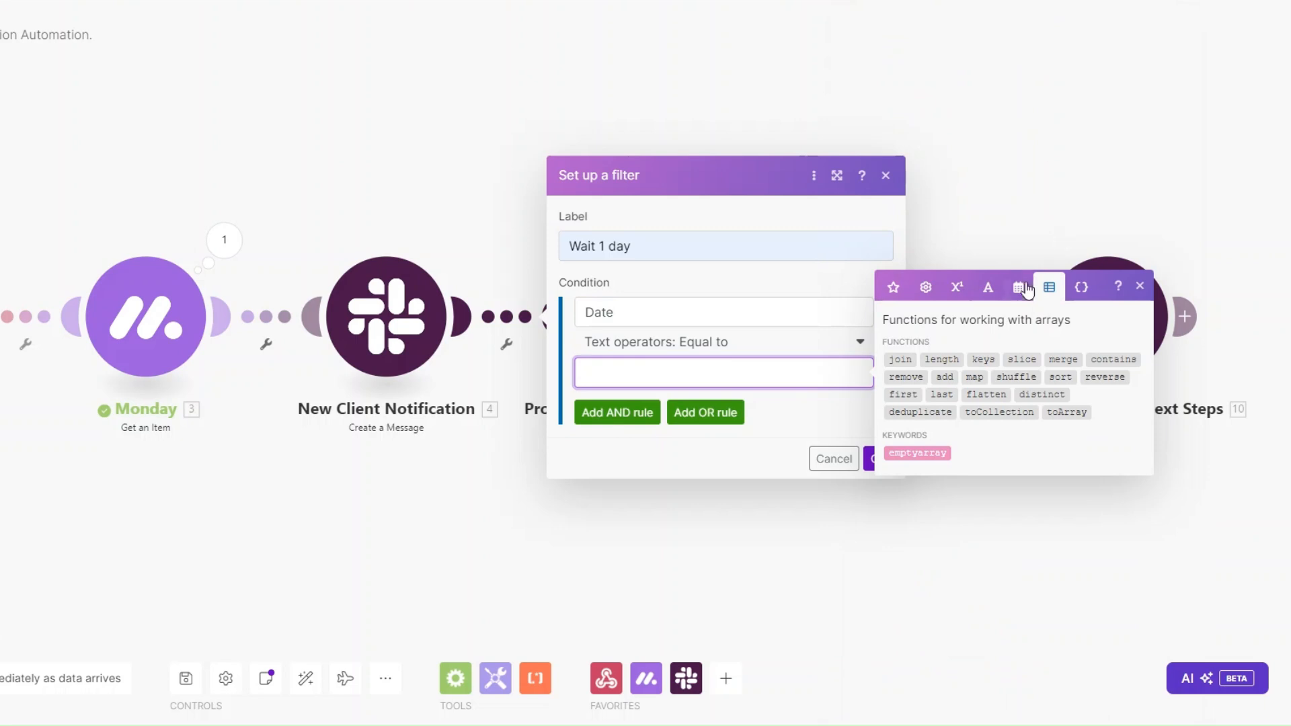
click(1019, 287)
click(1097, 531)
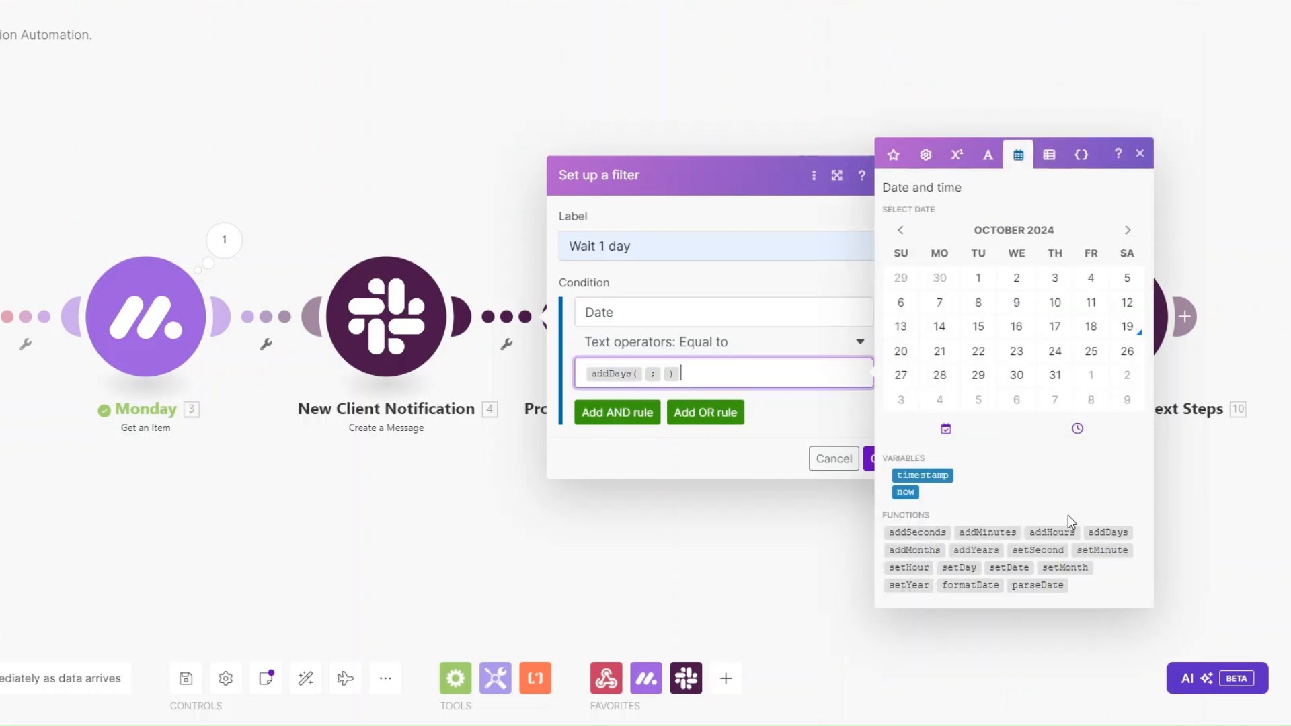
click(647, 374)
click(905, 492)
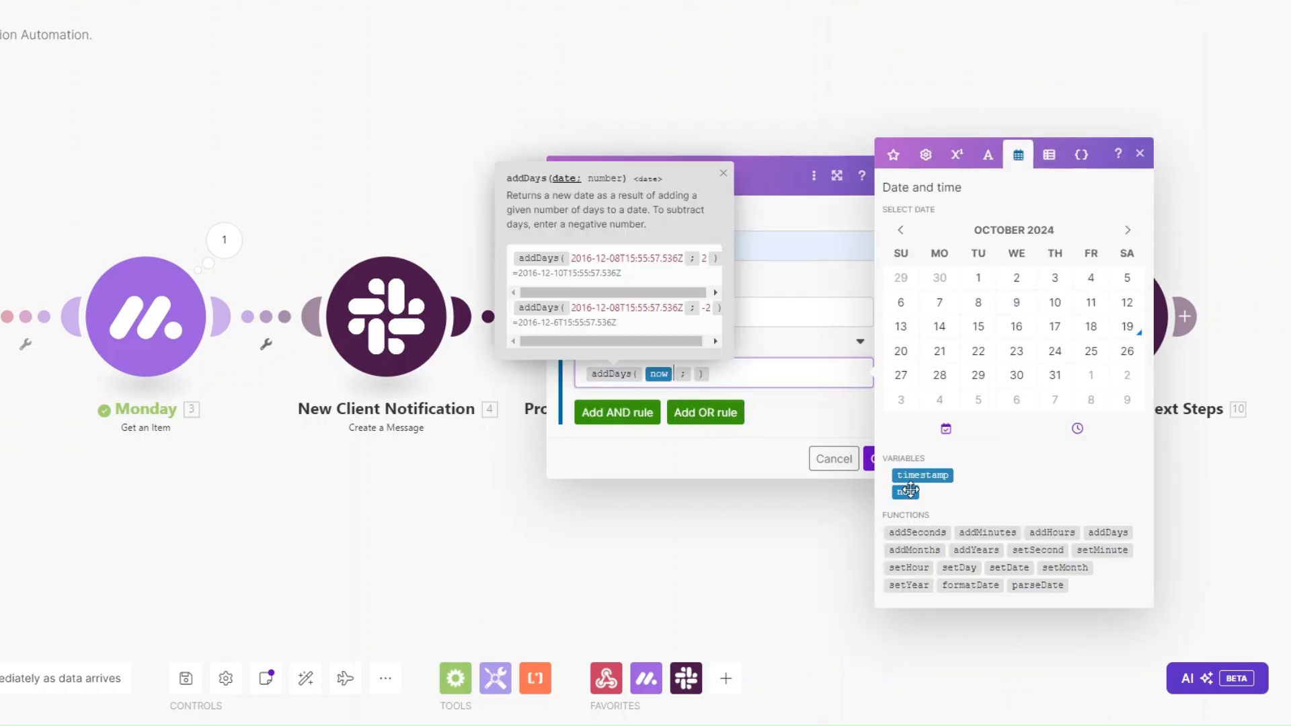
click(689, 373)
text(1)
click(869, 458)
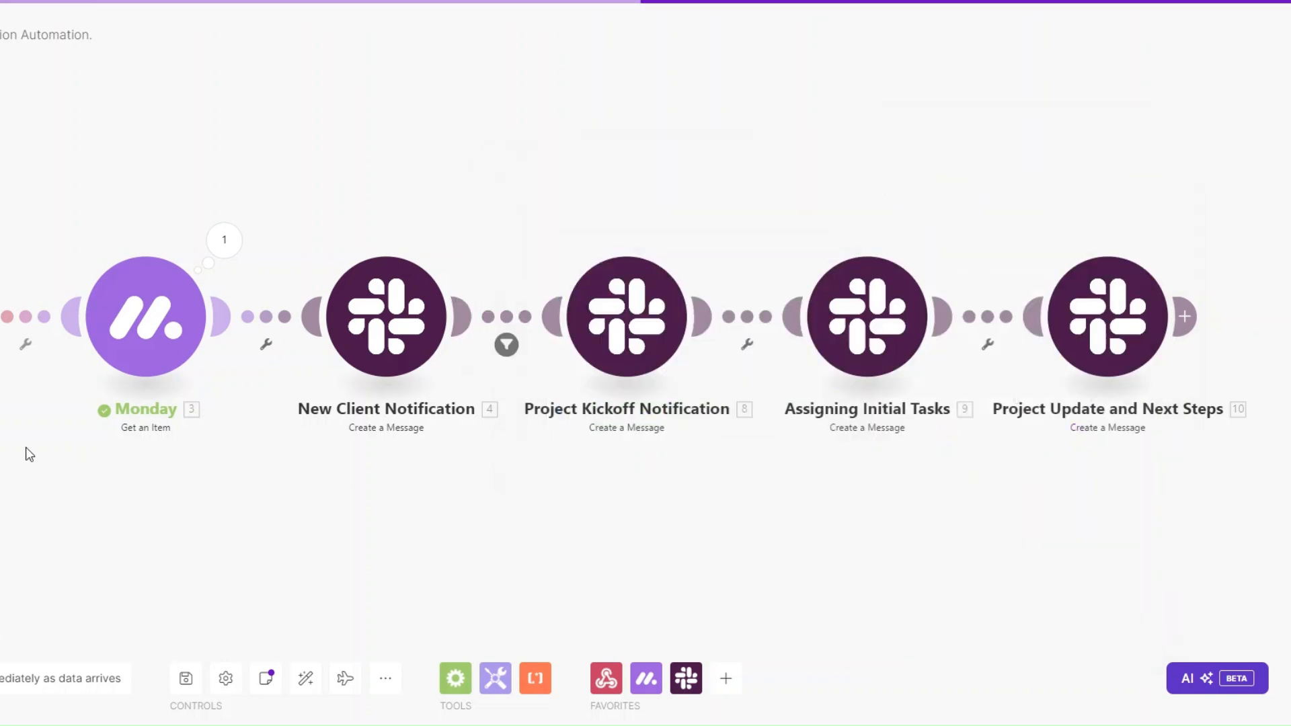
Step: Add a 'Wait 2 days' filter after Project Kickoff Notification: Date equal to addDays(now; 2)
drag(591, 440, 230, 419)
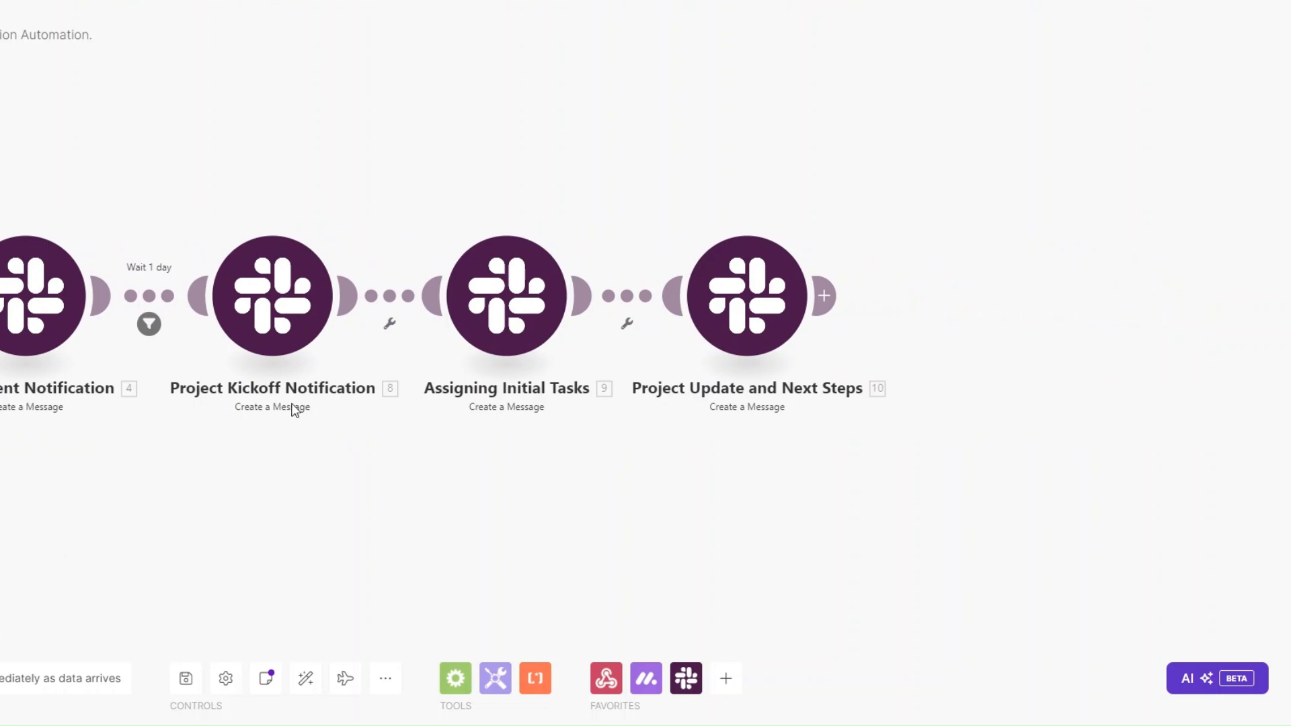
click(392, 335)
click(397, 341)
click(553, 222)
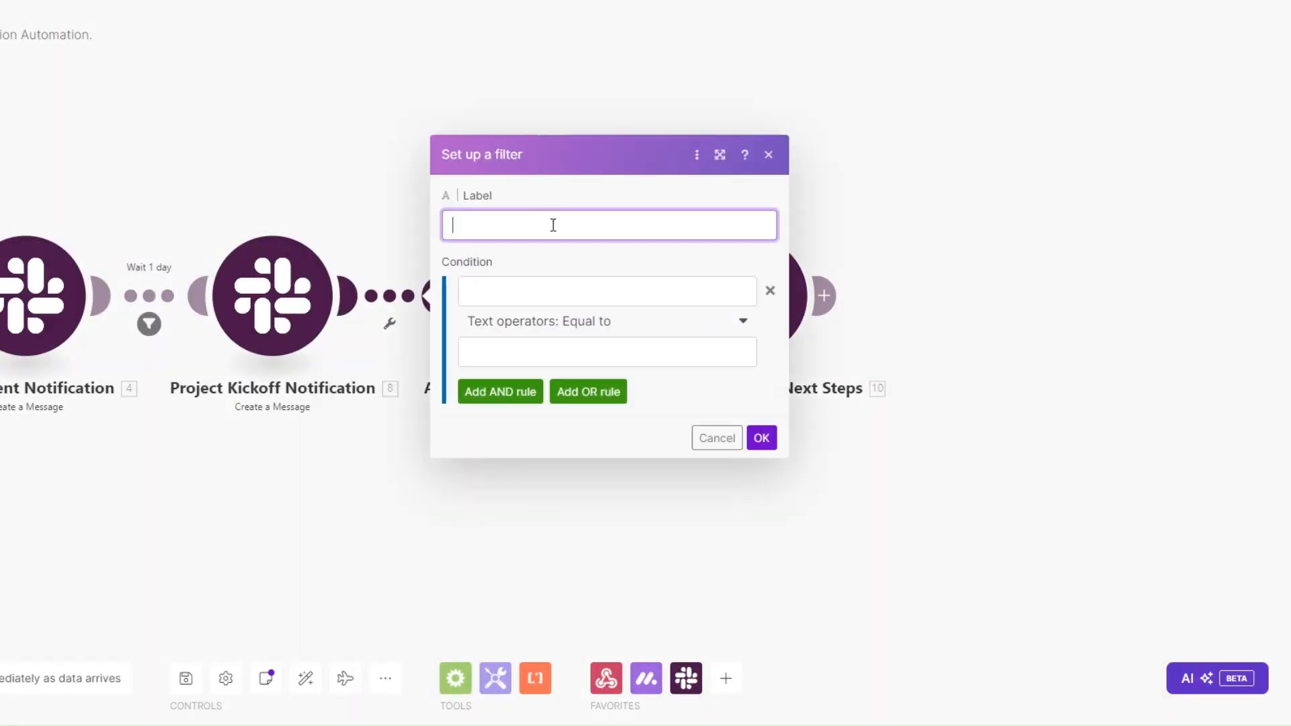
text(Wait 2 days)
click(529, 293)
text(Date)
click(531, 353)
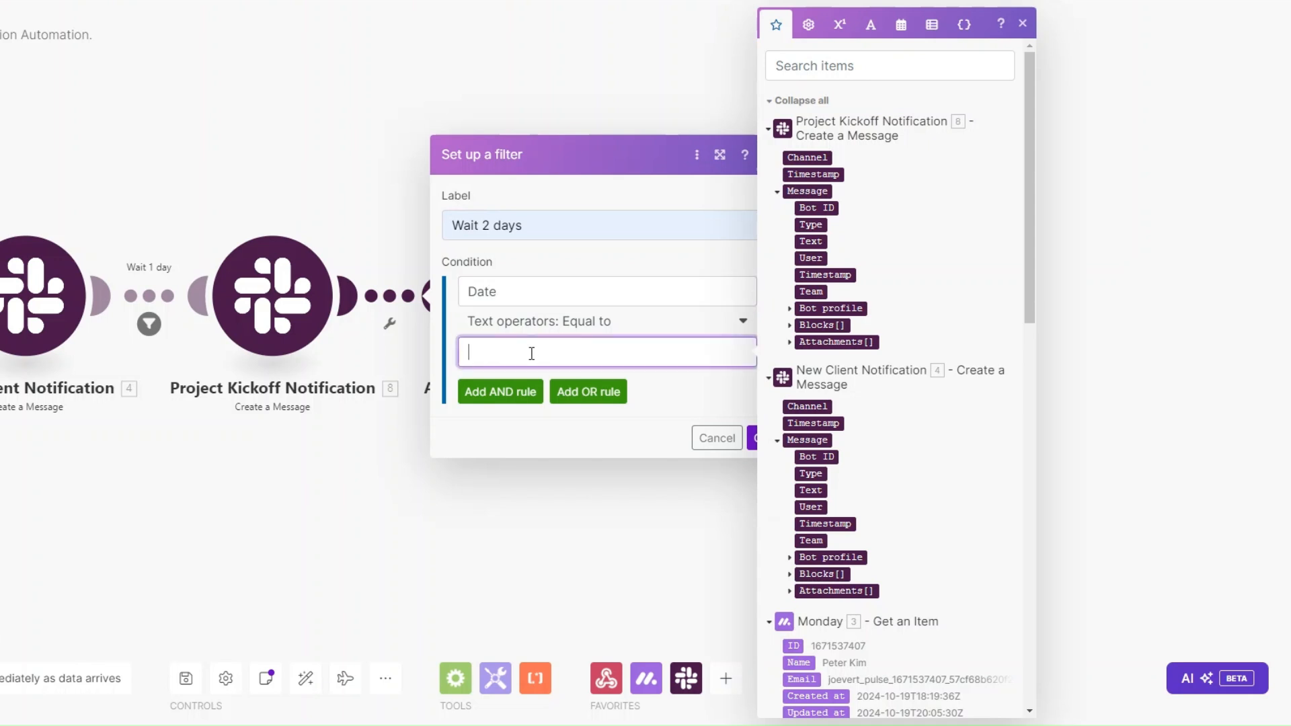
click(901, 25)
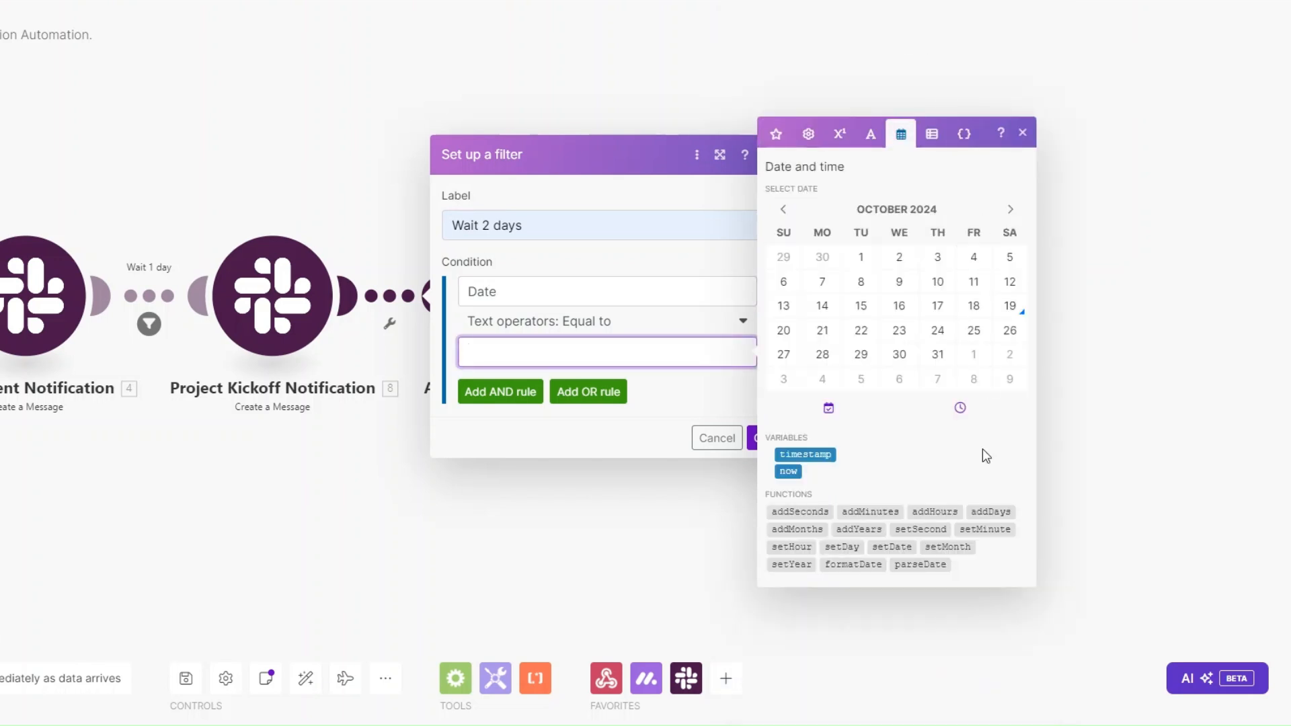
click(1002, 513)
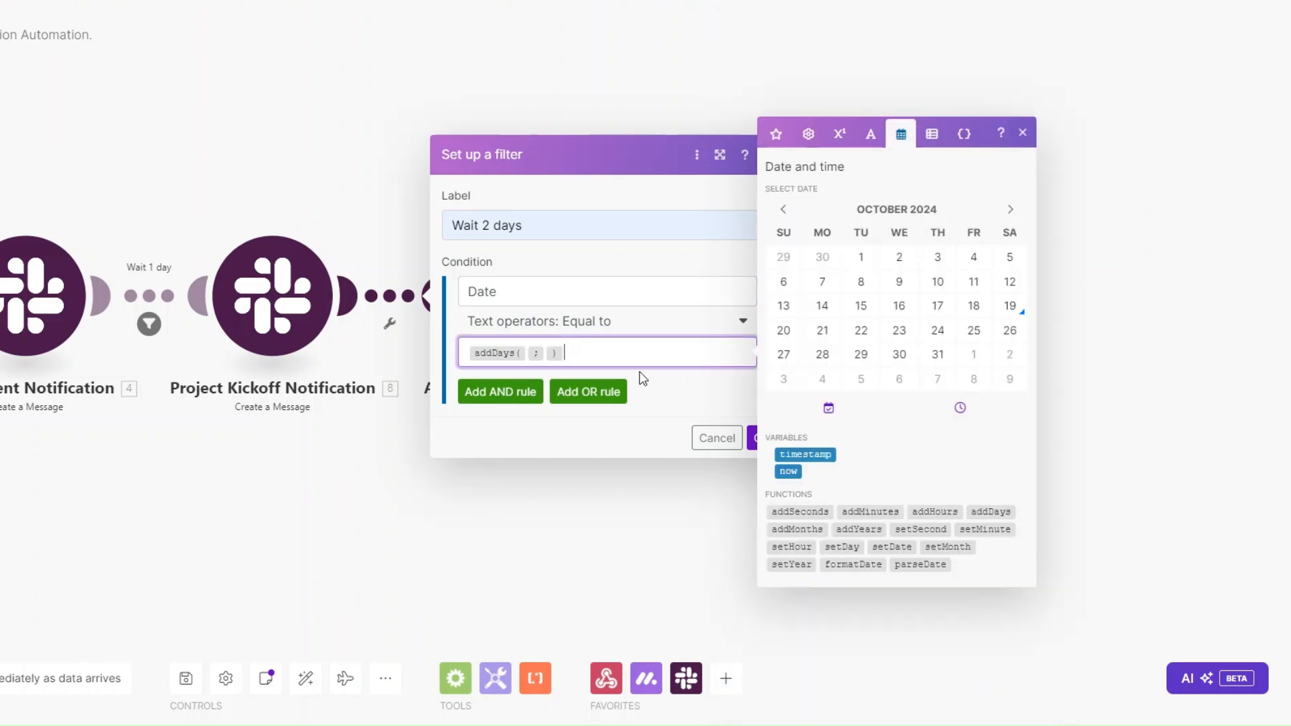
click(788, 470)
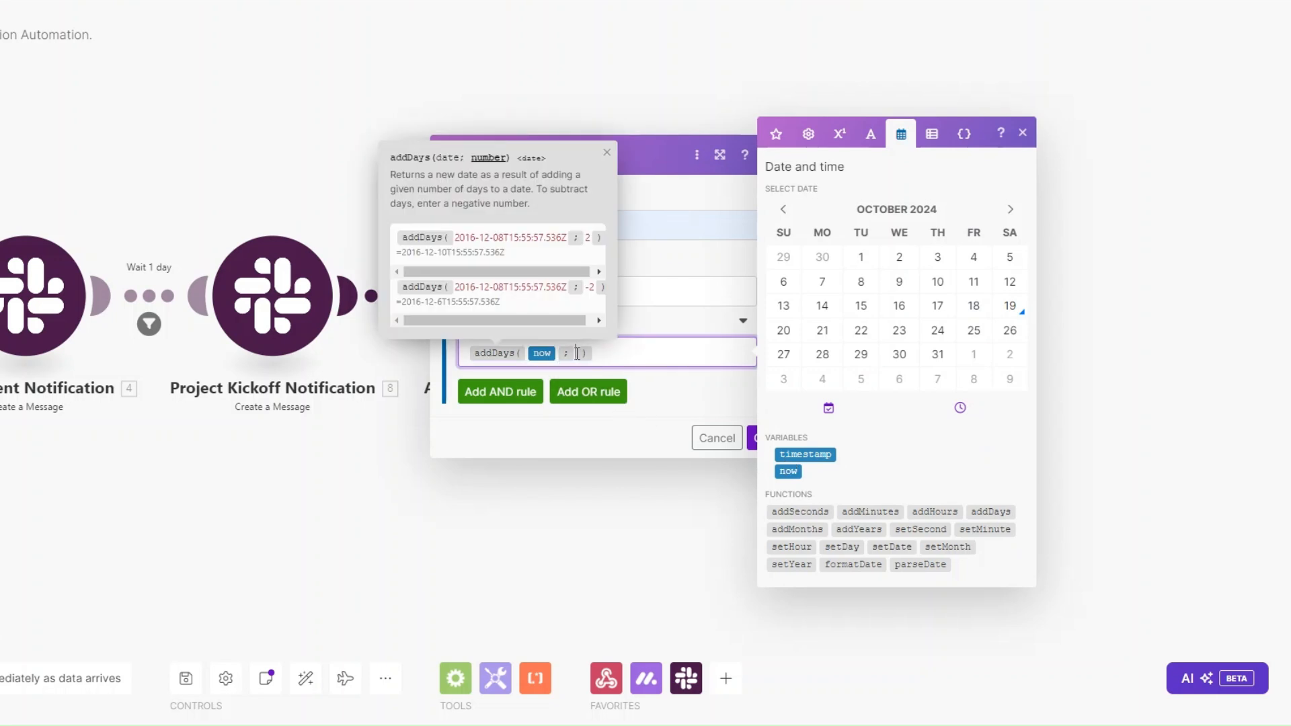
click(753, 437)
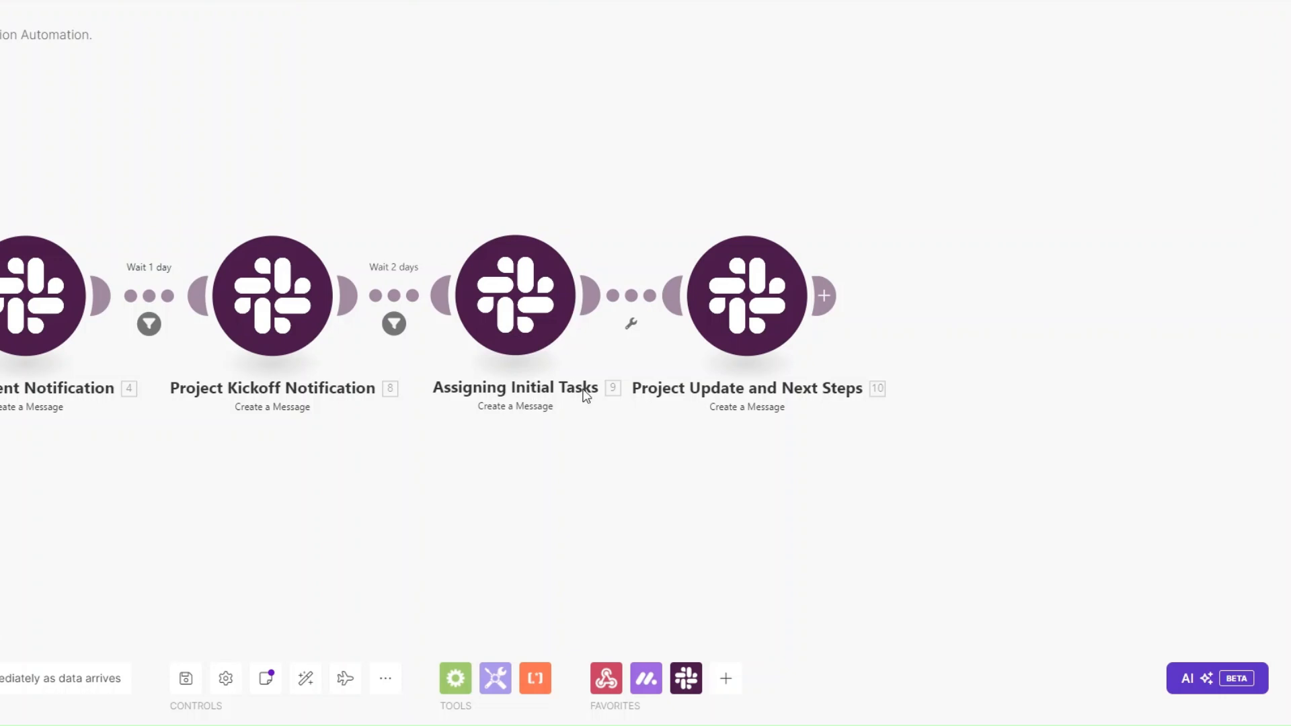
Step: Add a 'Wait 3 days' filter on the next link, Date equal to addDays(now; 3), then run the scenario once
click(631, 323)
click(666, 349)
click(737, 225)
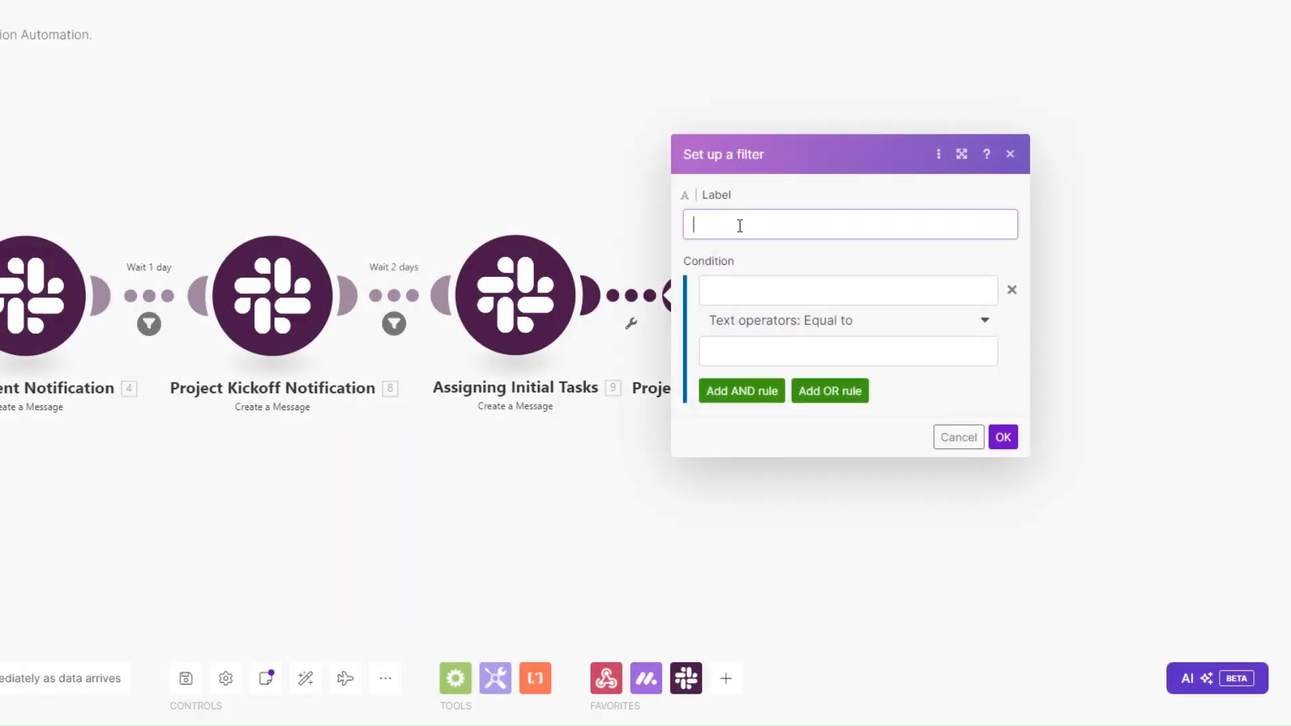
text(Wait 3 days)
click(762, 289)
text(Date)
click(752, 357)
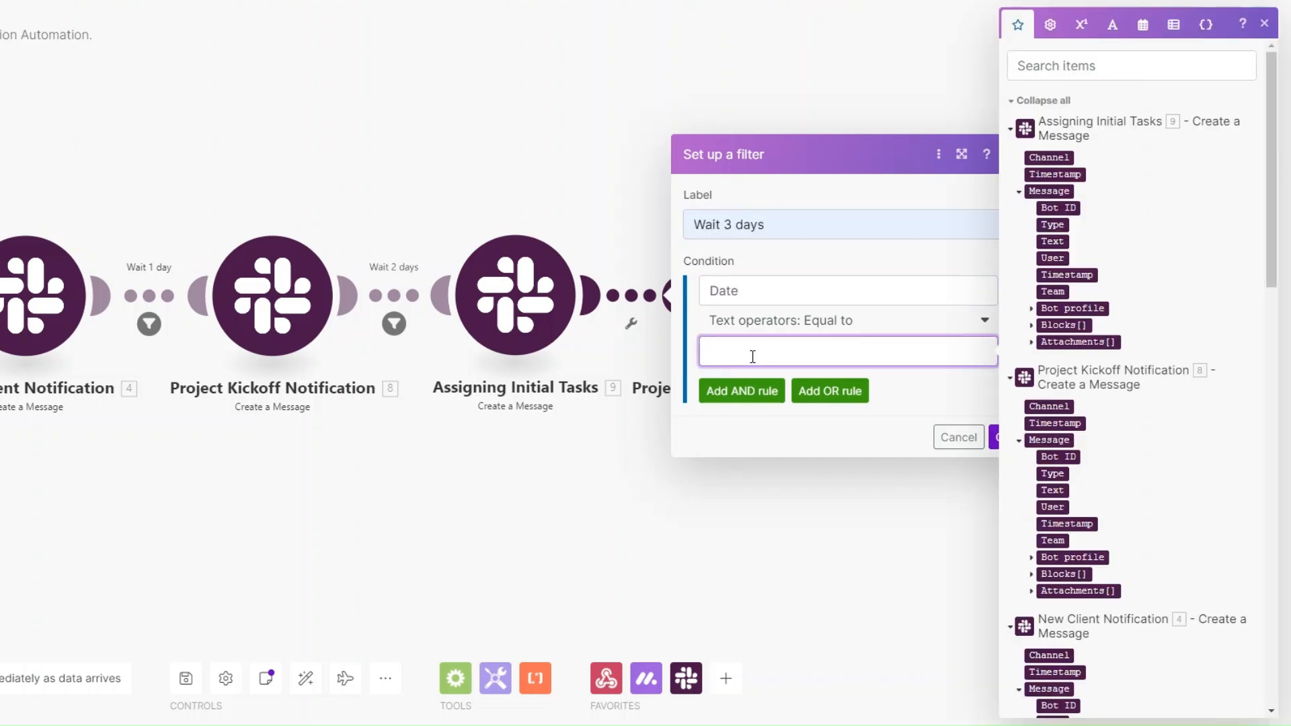
click(1142, 24)
click(1230, 512)
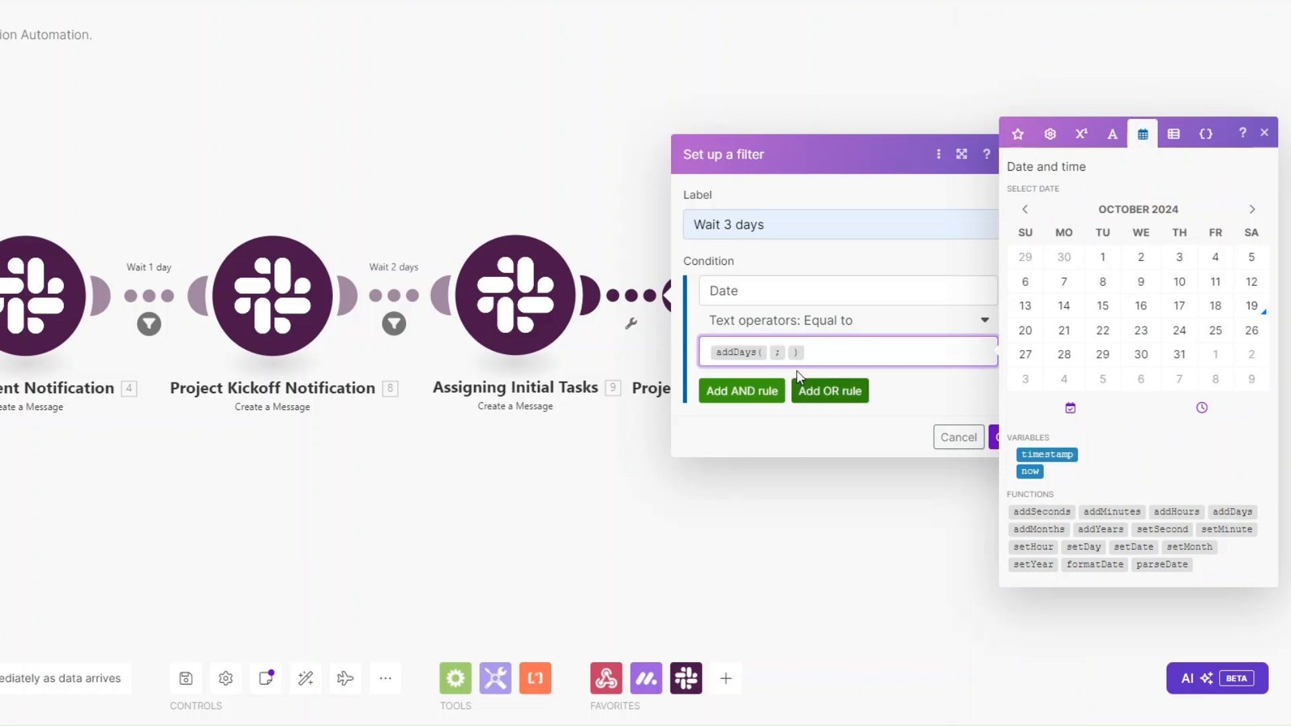
click(767, 351)
click(1030, 471)
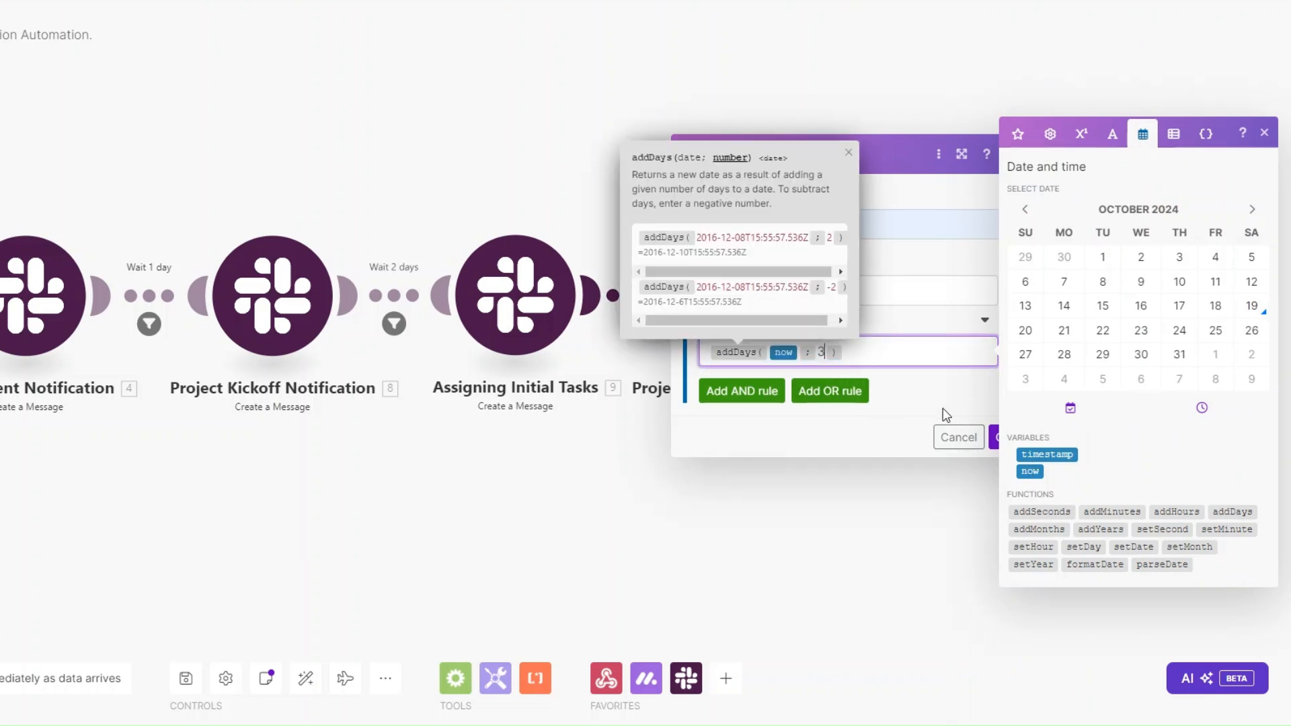
click(958, 437)
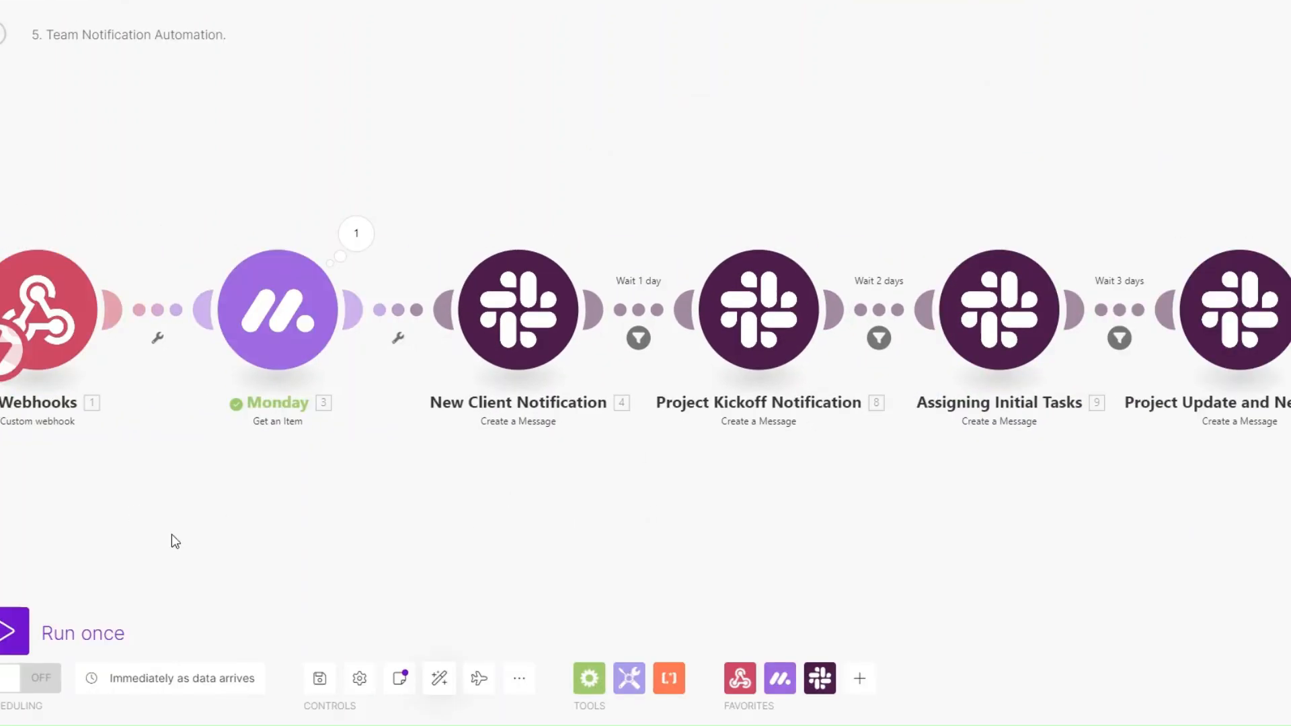
click(14, 631)
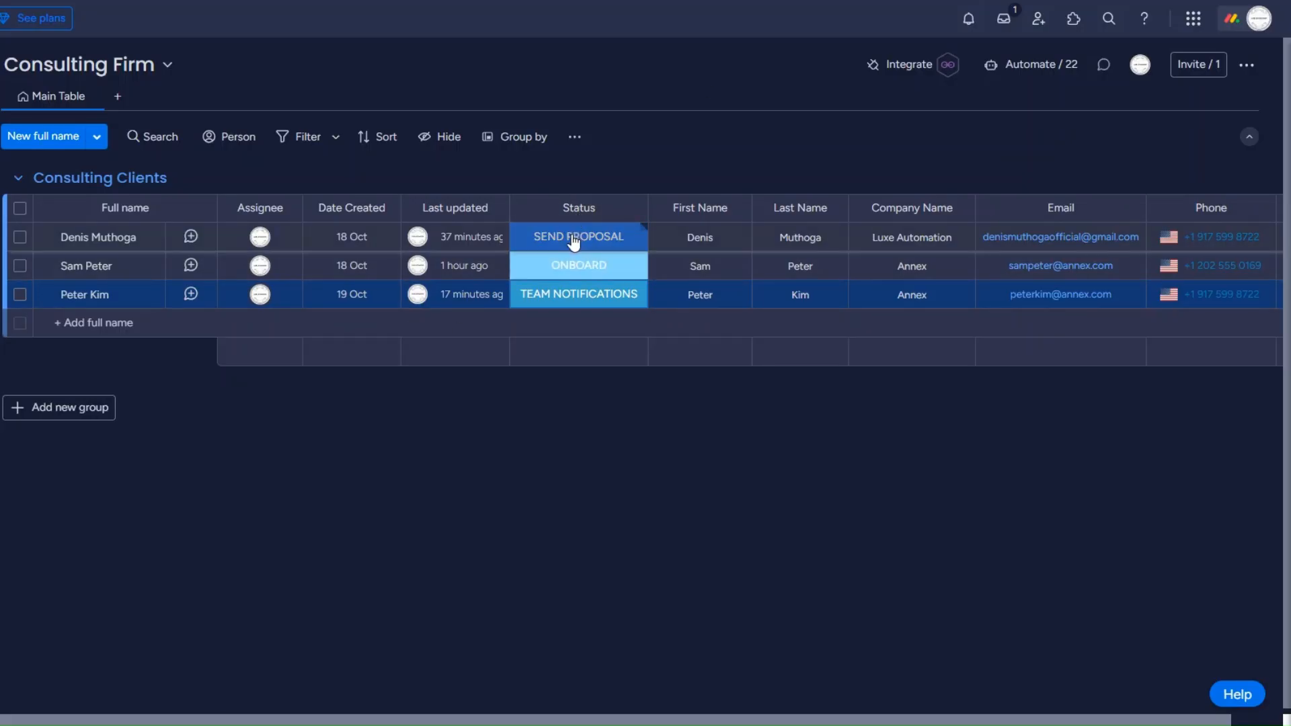
click(574, 242)
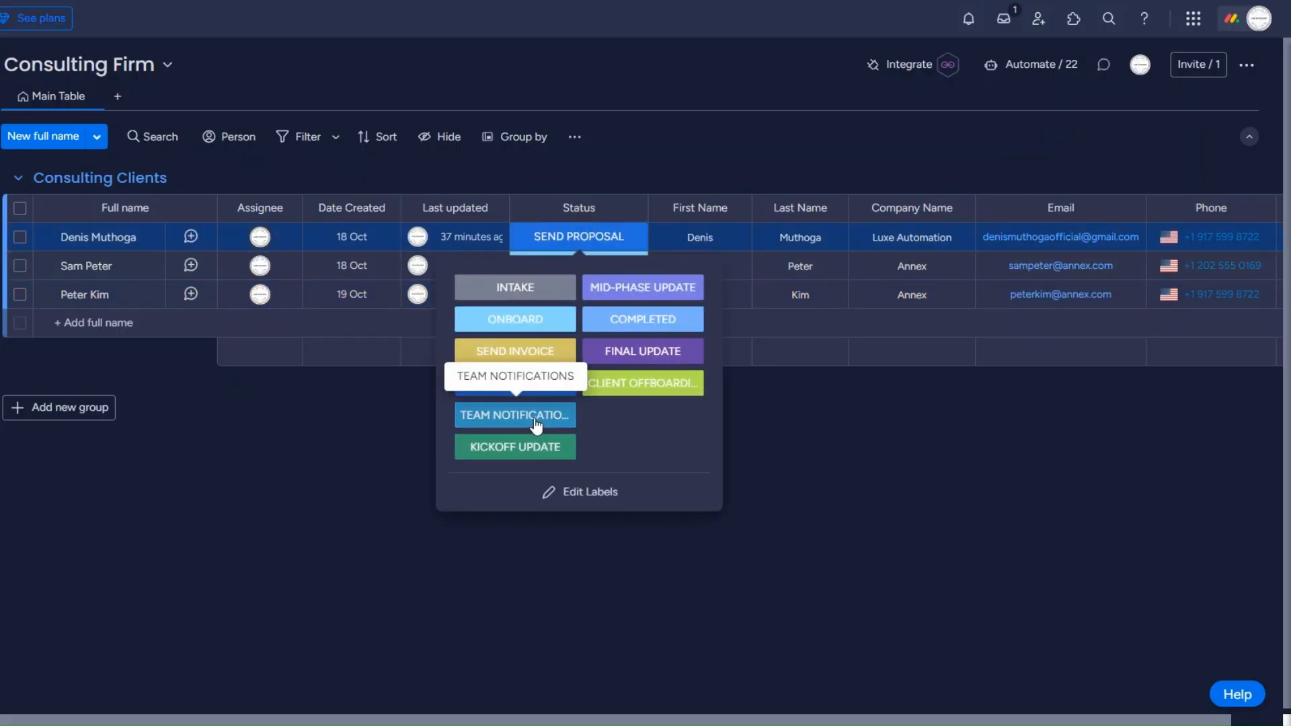
Step: Set the client's status to TEAM NOTIFICATIONS on the monday.com board
click(536, 422)
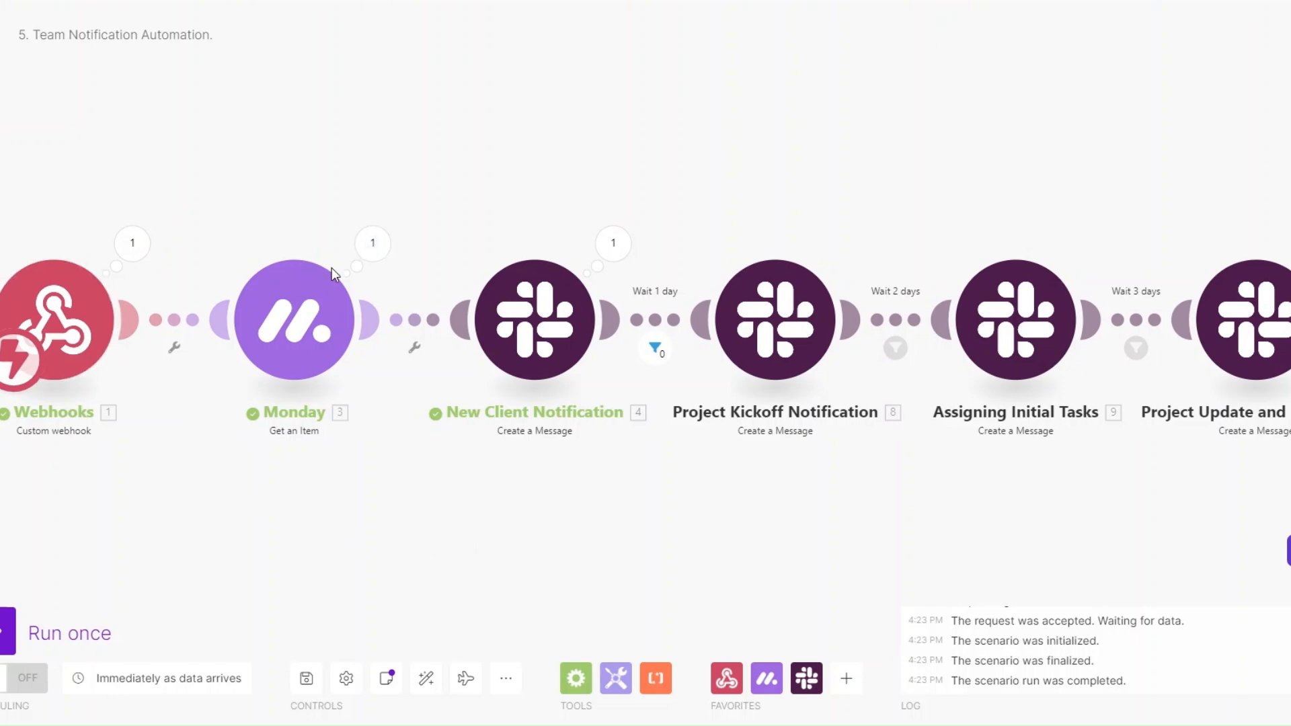
Step: Inspect the New Client Notification output and its sent welcome message text, then close the details
click(612, 243)
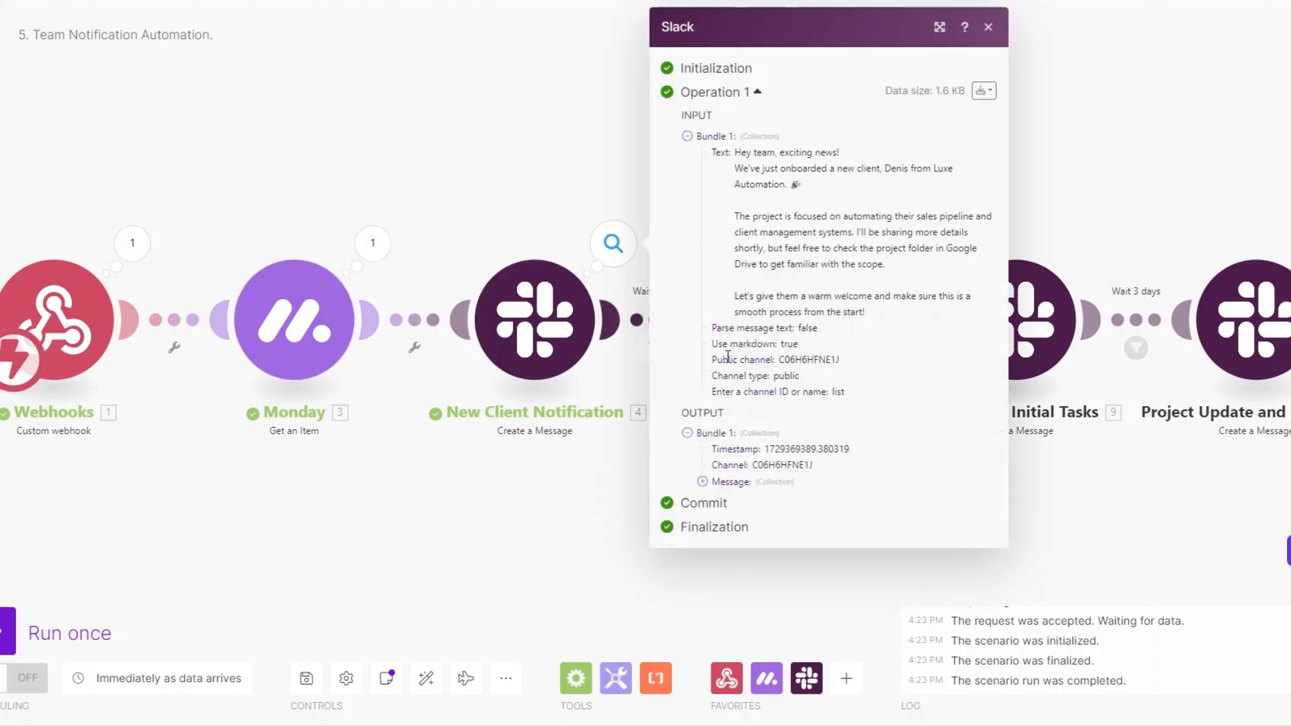
click(703, 482)
scroll(707, 489, down, 2)
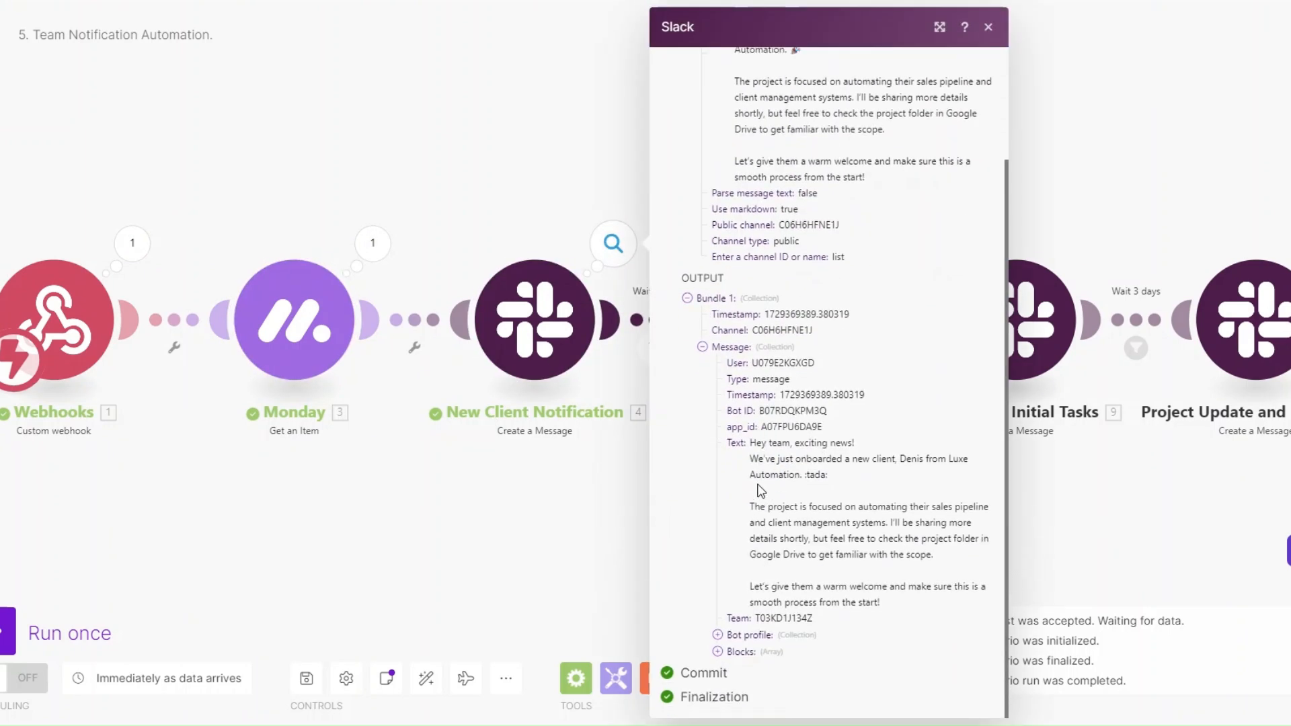
drag(750, 443, 849, 571)
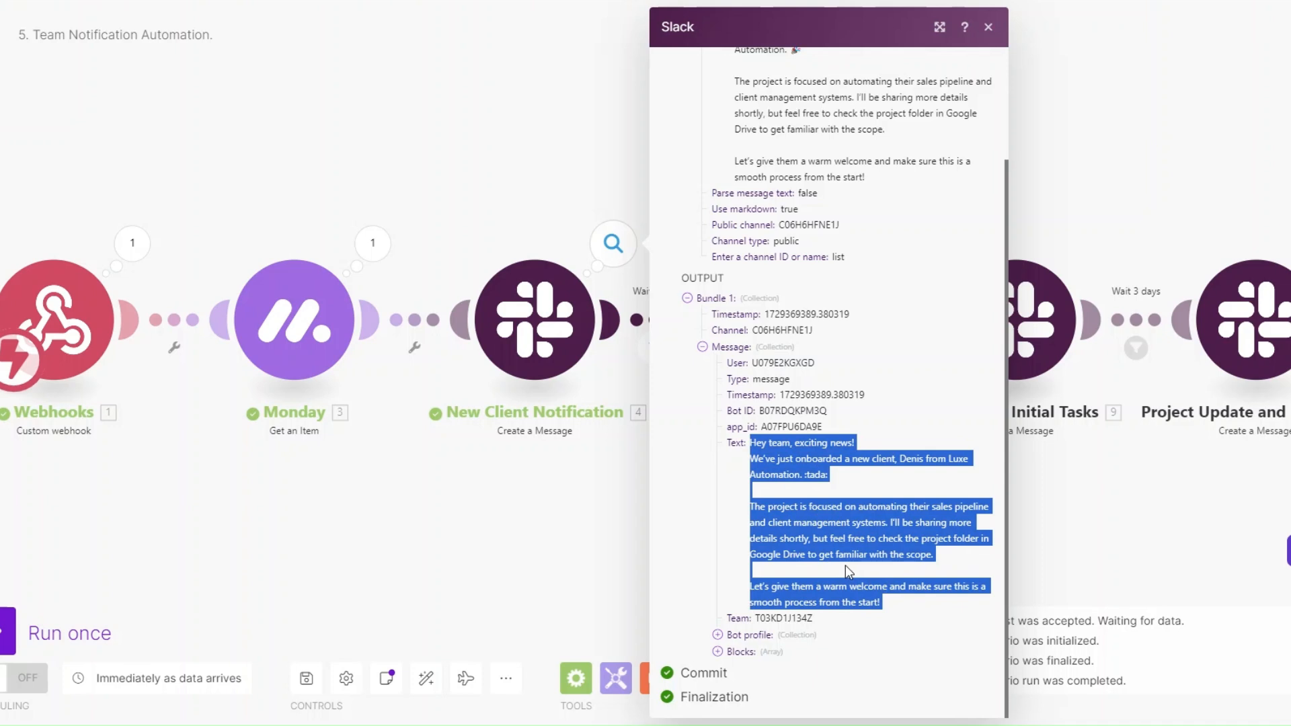
click(557, 579)
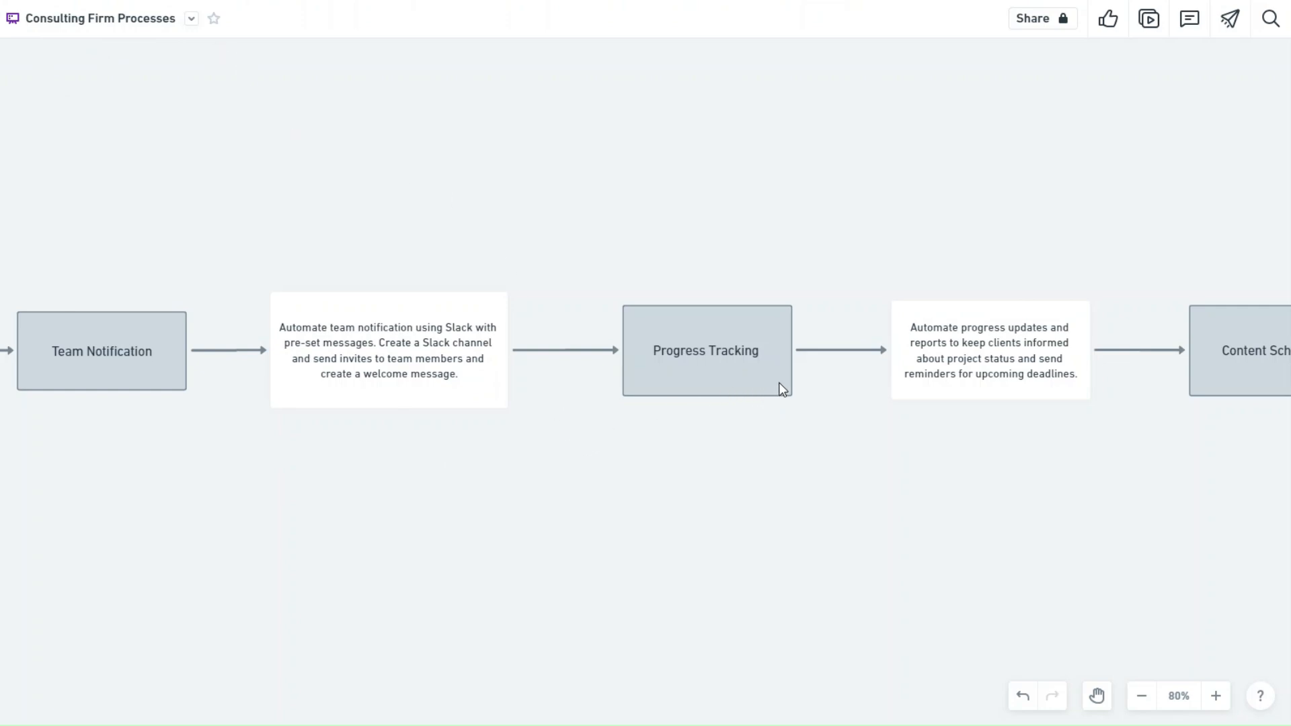
Step: Scroll the Whimsical flowchart right to view the steps after Team Notification
scroll(681, 629, right, 10)
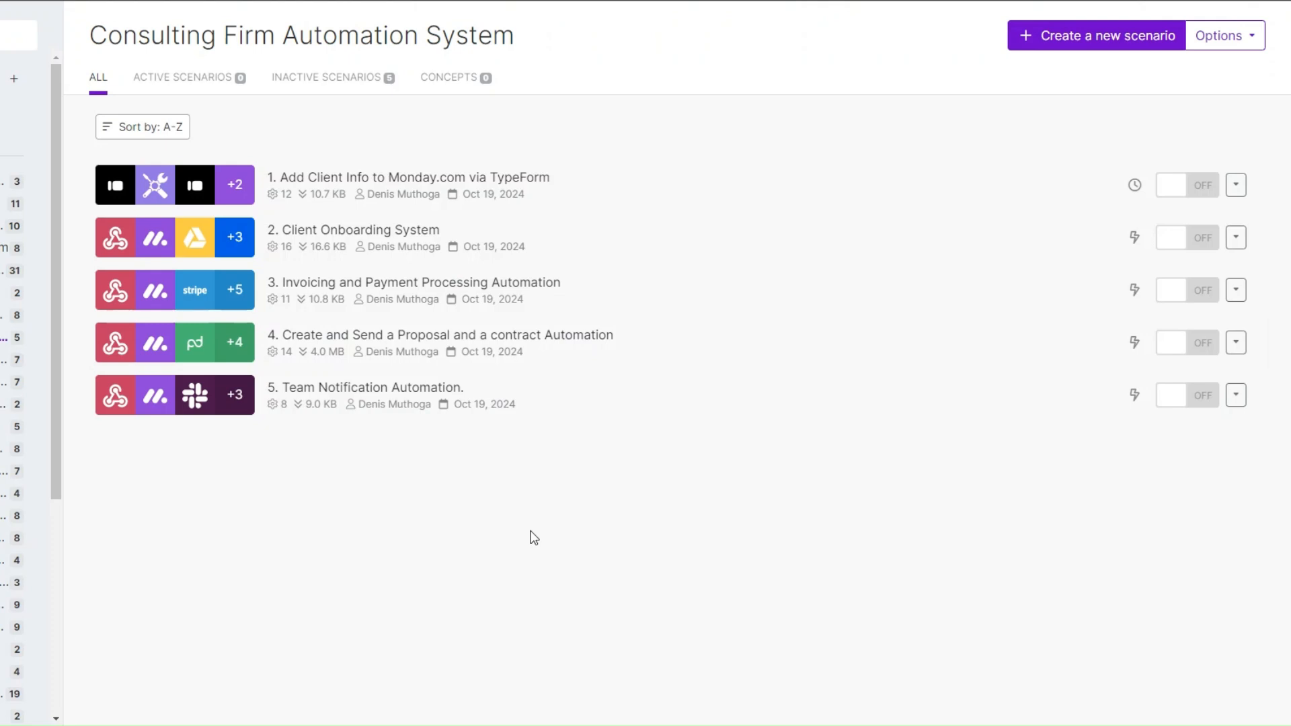
Step: Create a new scenario from the Consulting Firm Automation System scenario list
click(1111, 35)
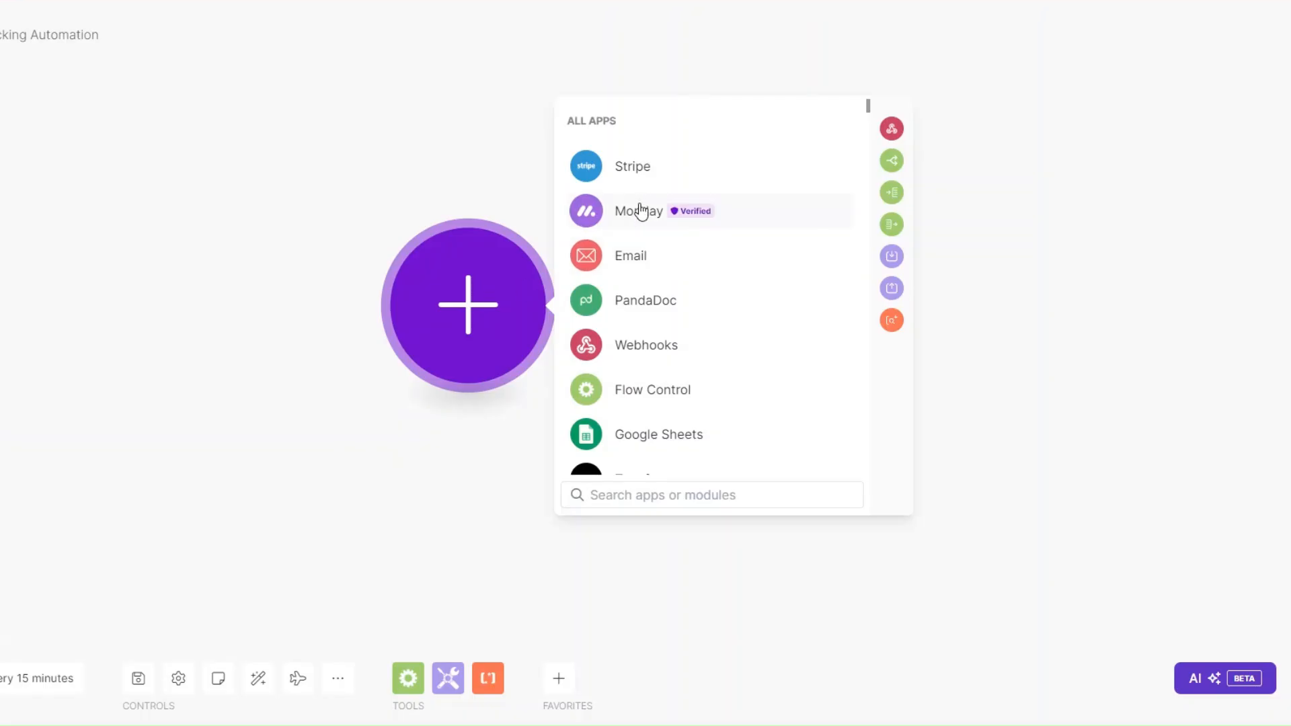
Step: Add a Monday Watch Board's Column Values trigger with a new webhook named 'Project Tracking'
click(641, 211)
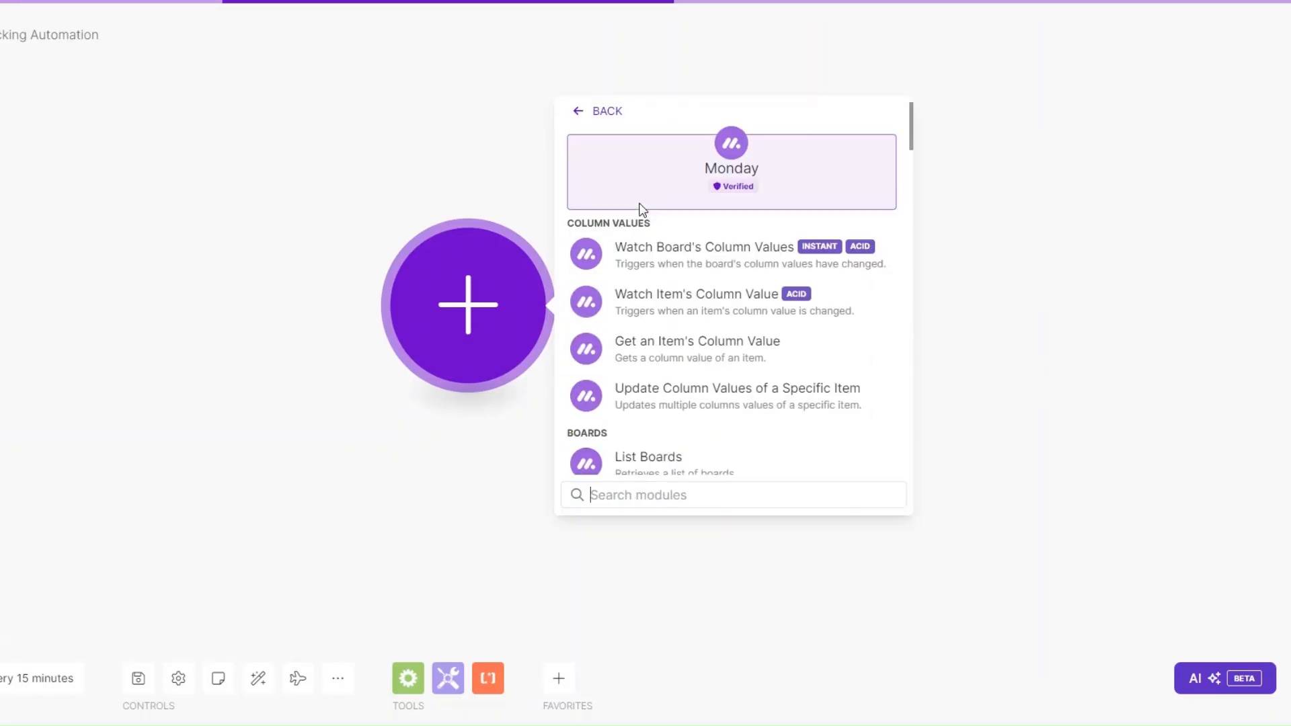
click(670, 249)
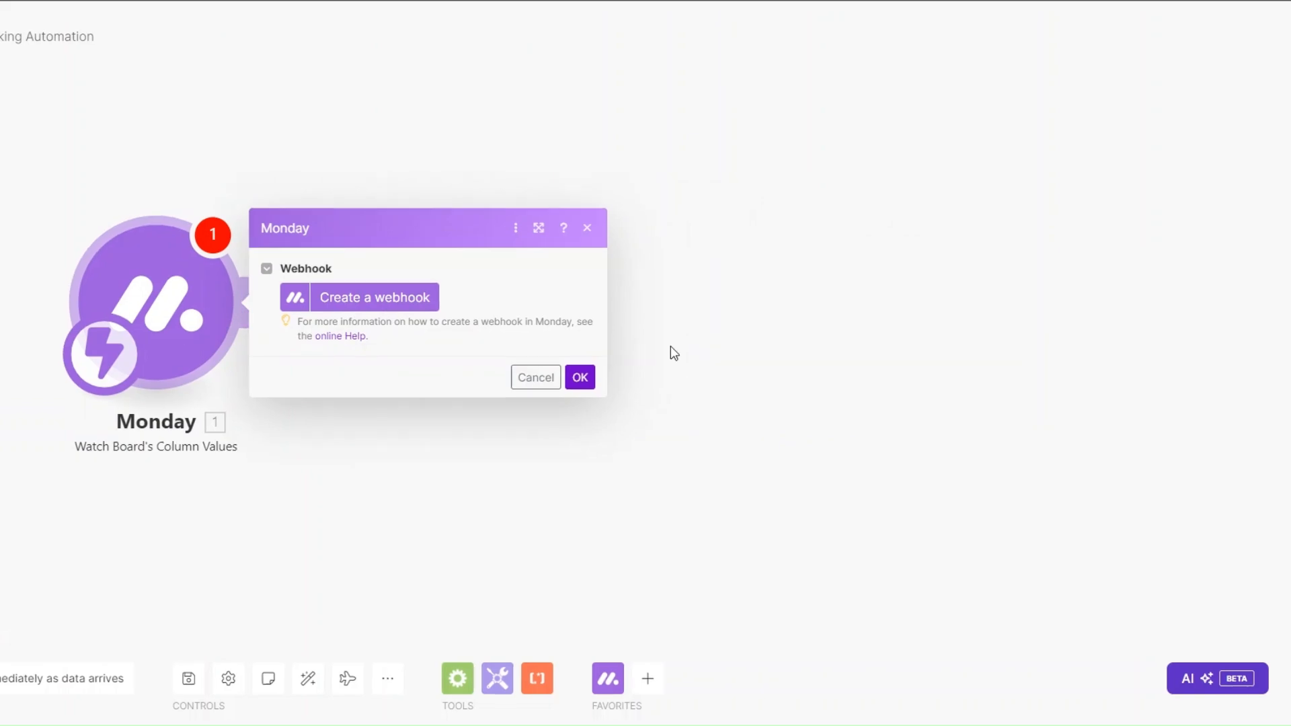
click(393, 296)
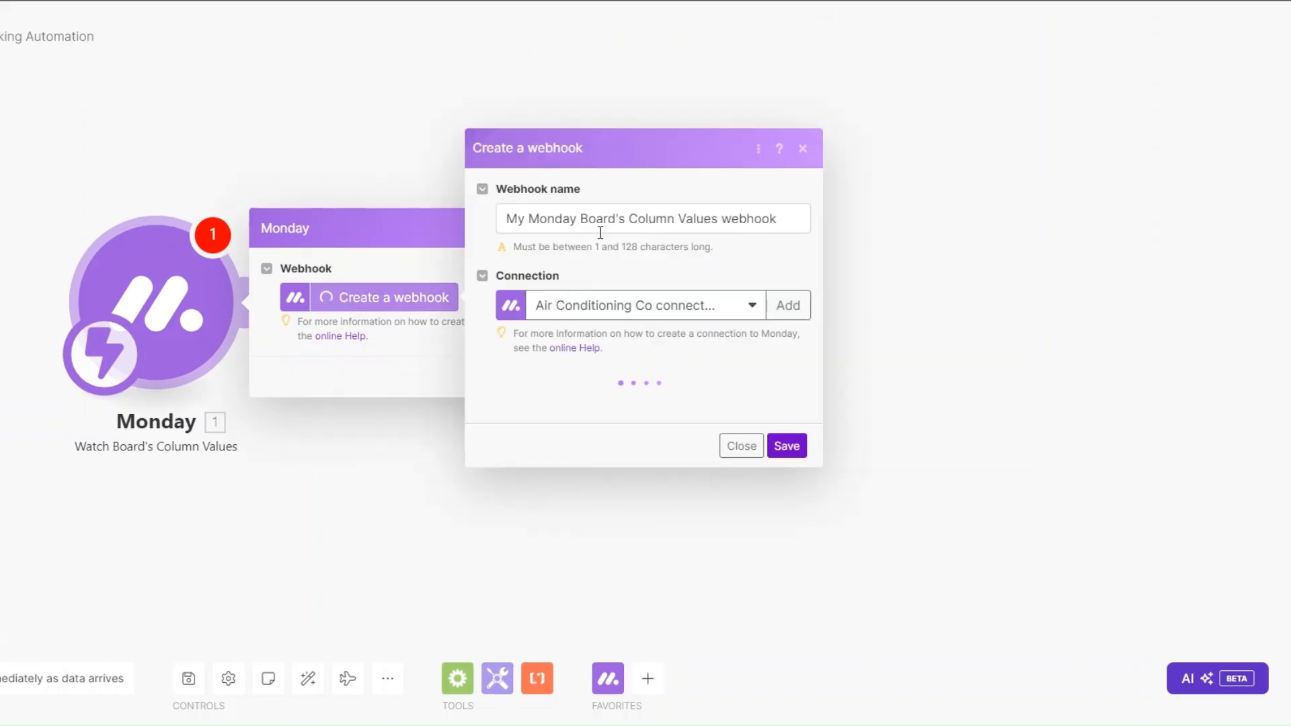
click(578, 183)
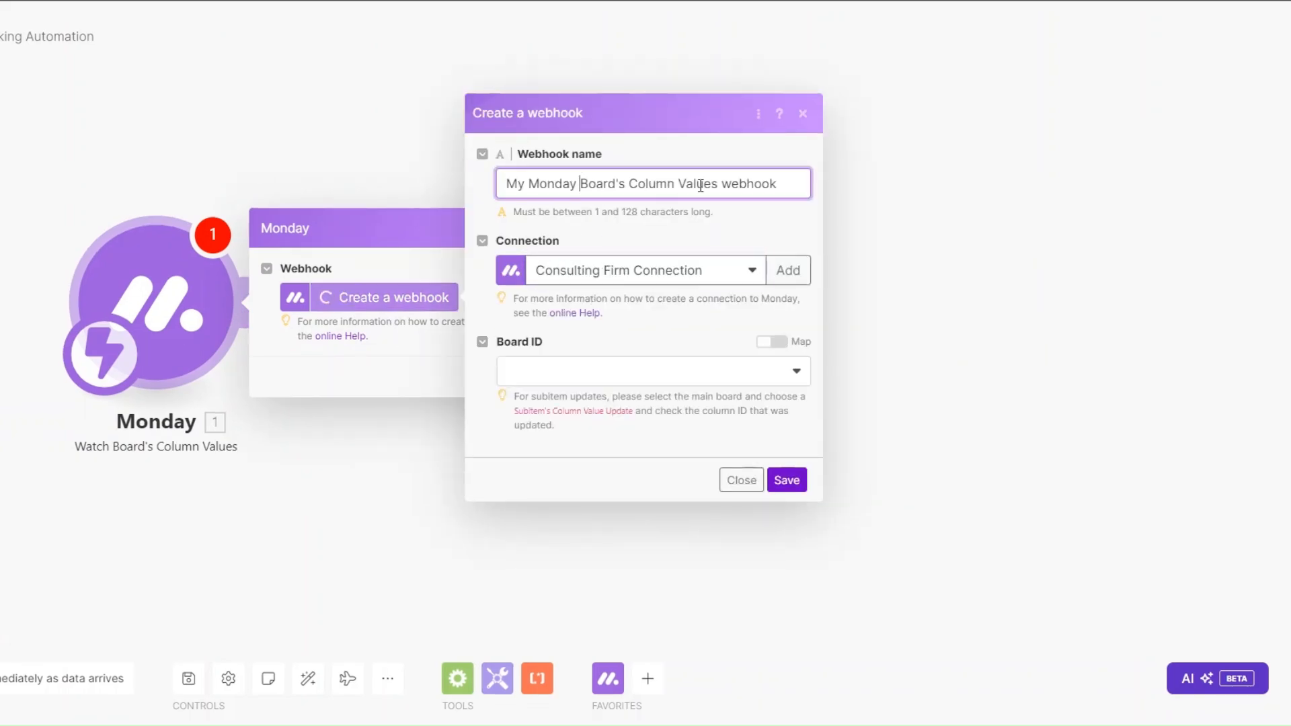
drag(720, 185, 488, 186)
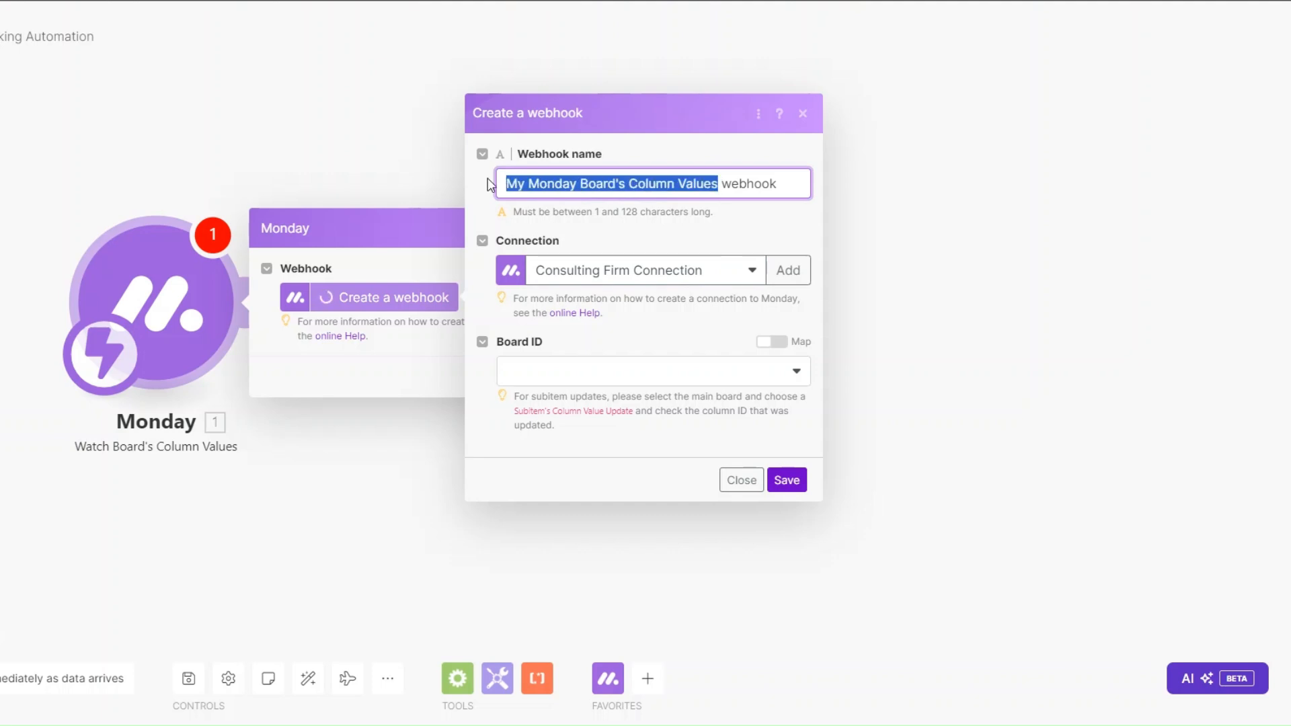
text(Project Tracking)
Step: Point the webhook at the Consulting Firm board's Status column, save it, and set the second client to SEND PROPOSAL
click(680, 371)
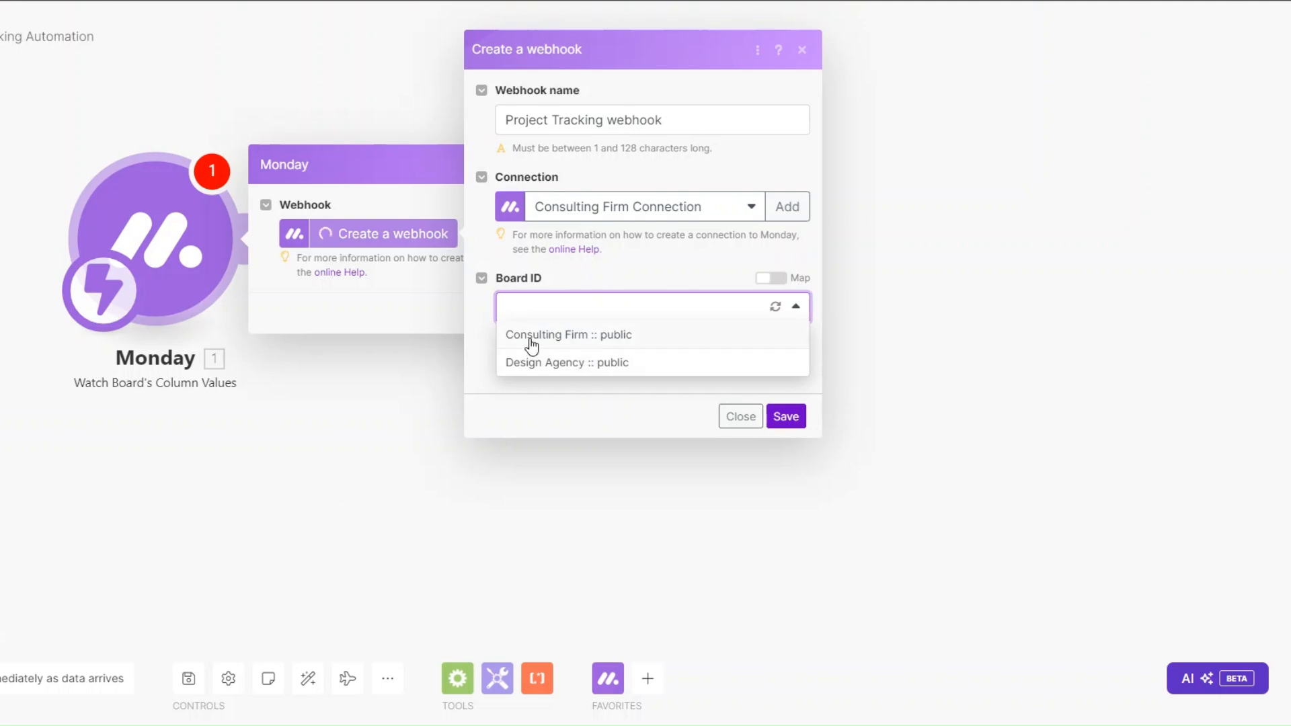
click(585, 341)
click(577, 415)
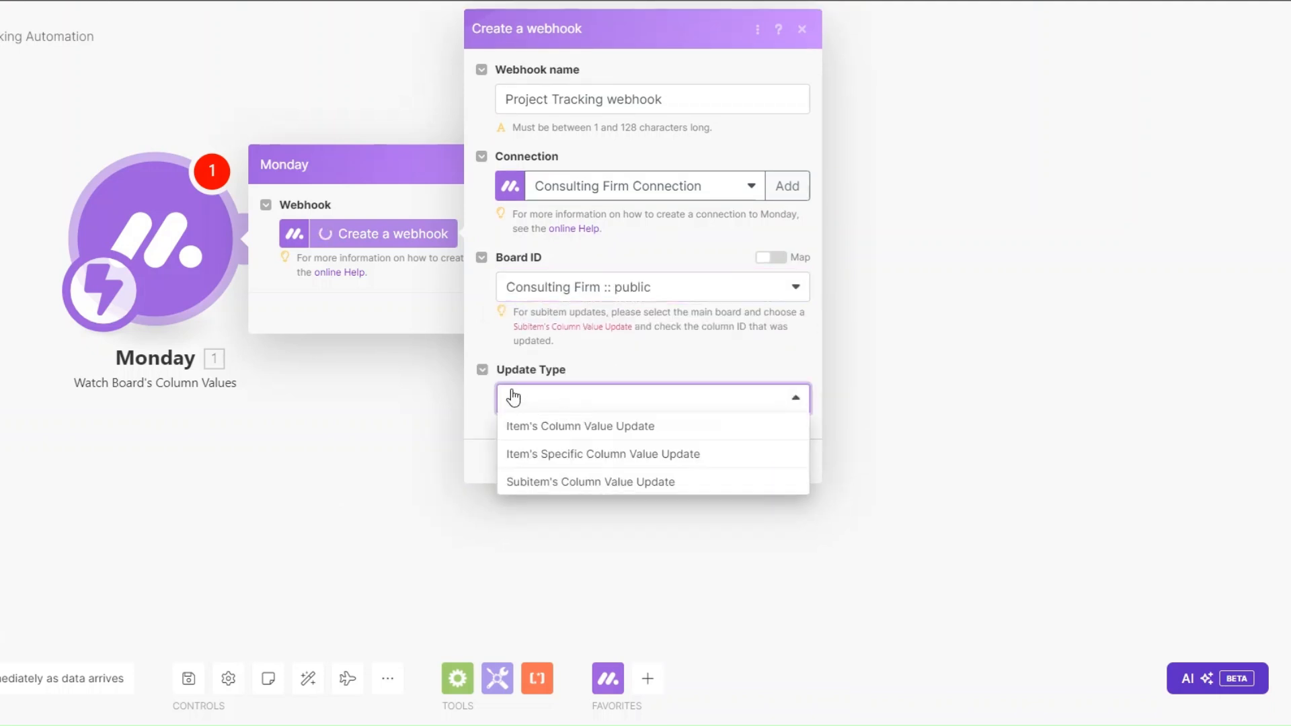
click(587, 455)
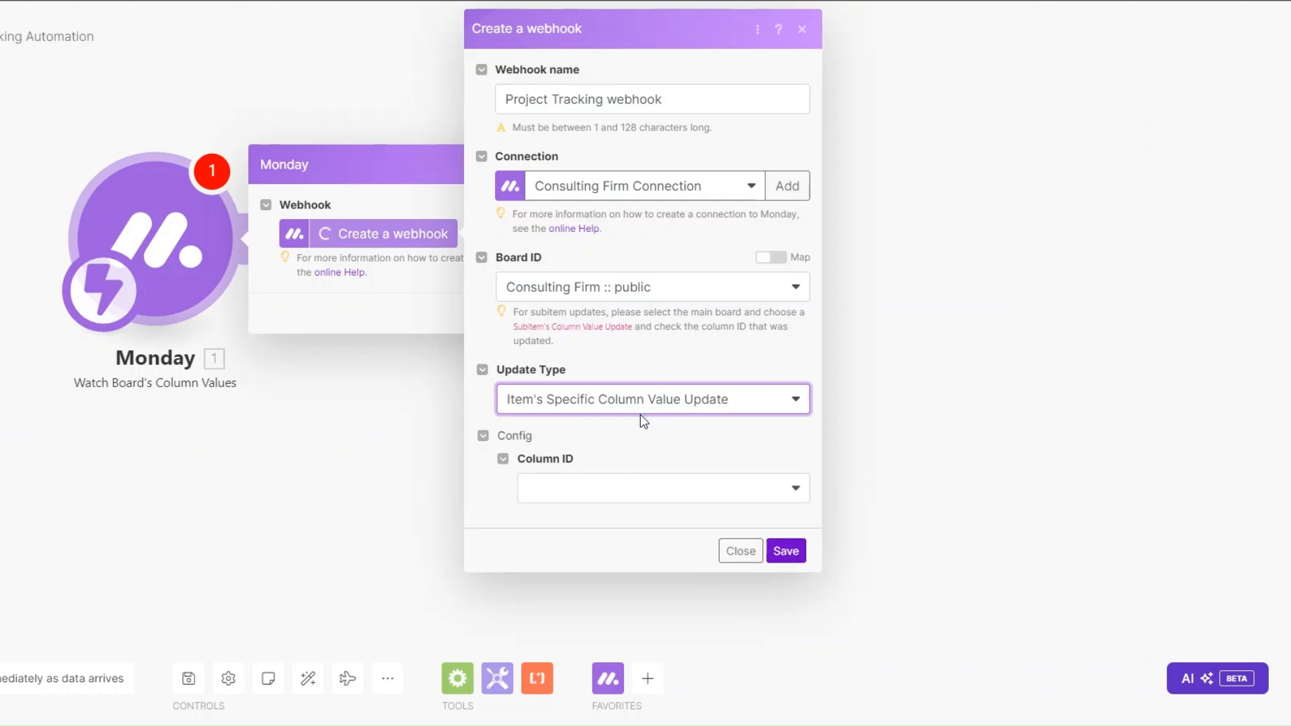
click(596, 489)
click(605, 494)
scroll(608, 590, down, 1)
click(573, 671)
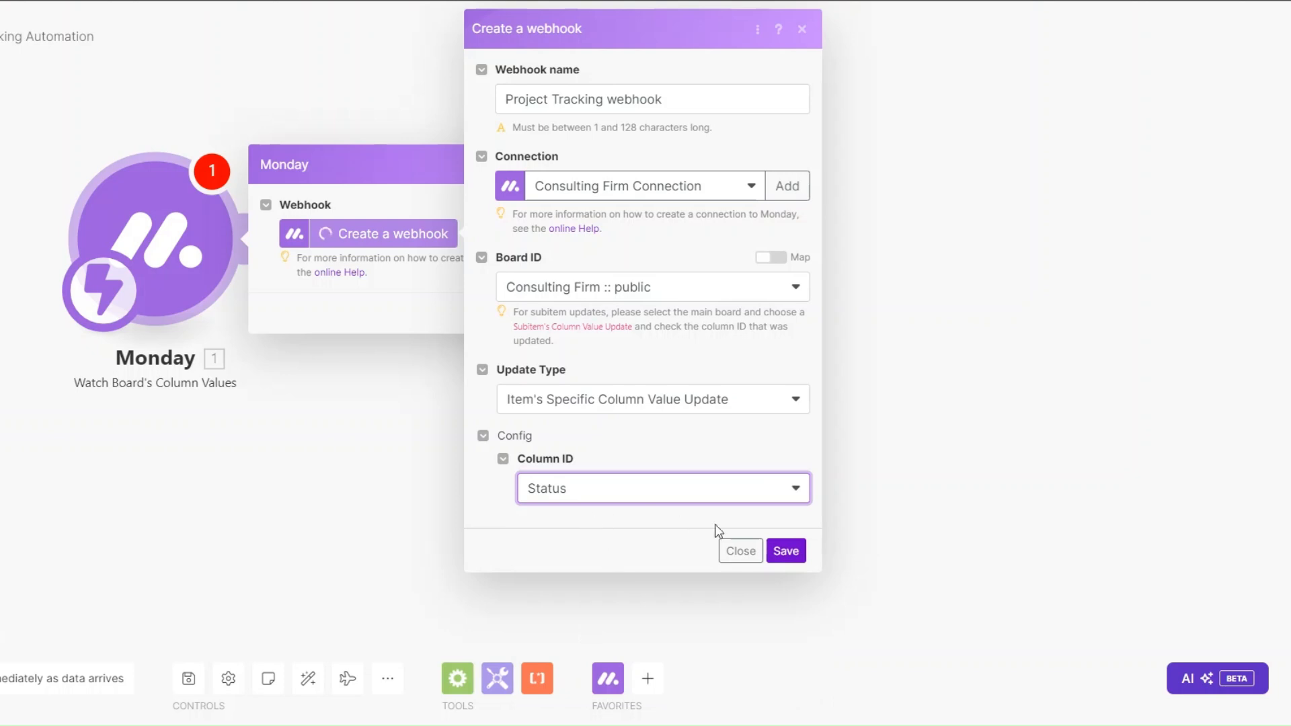
click(784, 548)
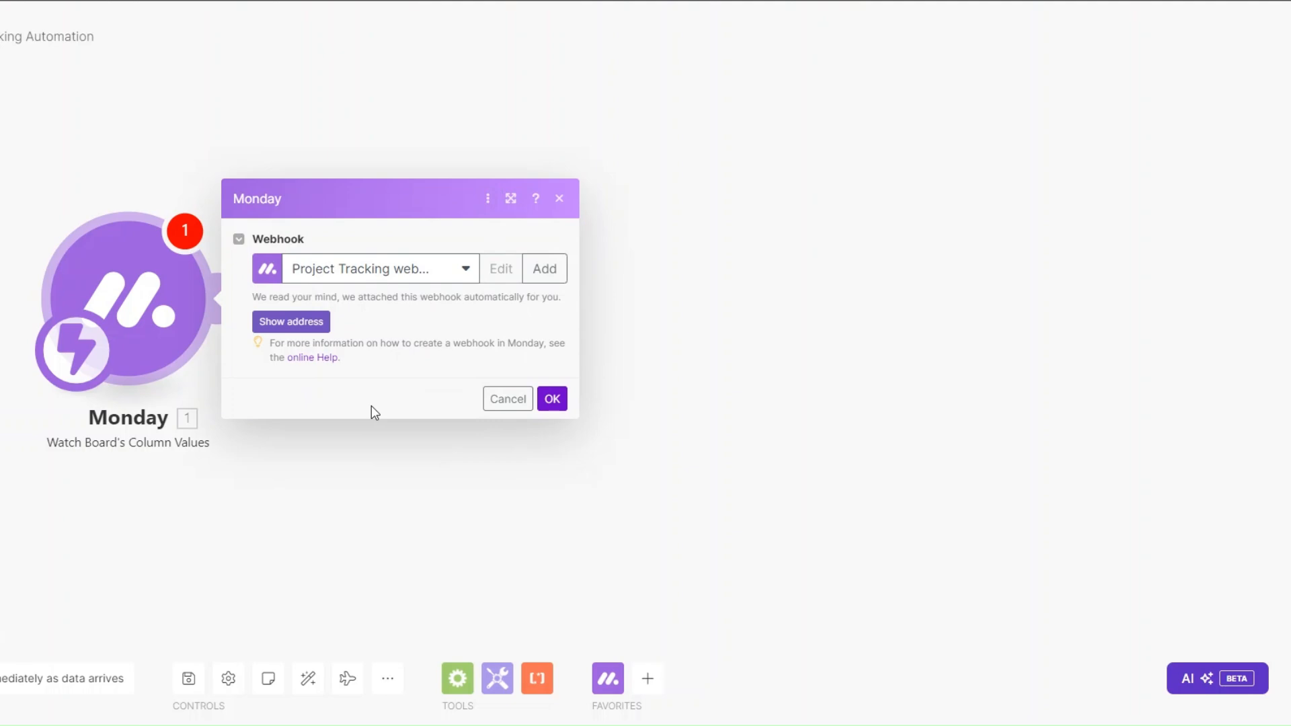
click(550, 402)
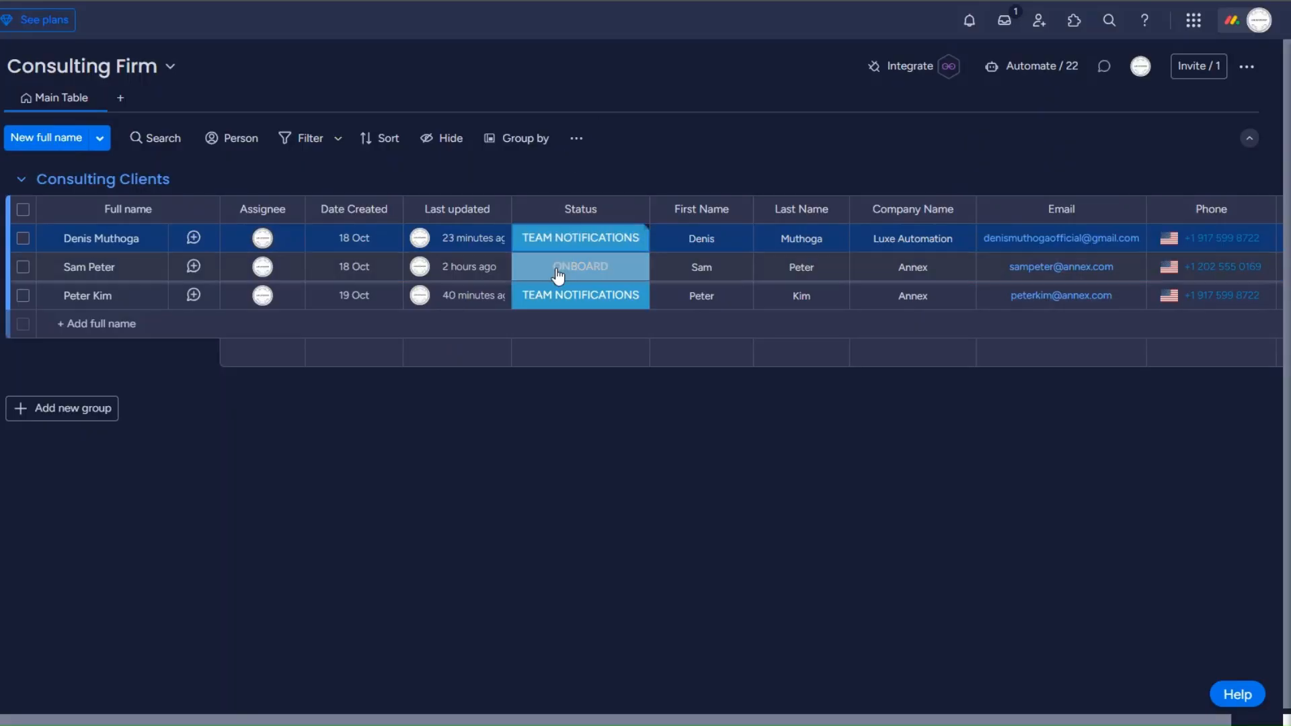
click(559, 269)
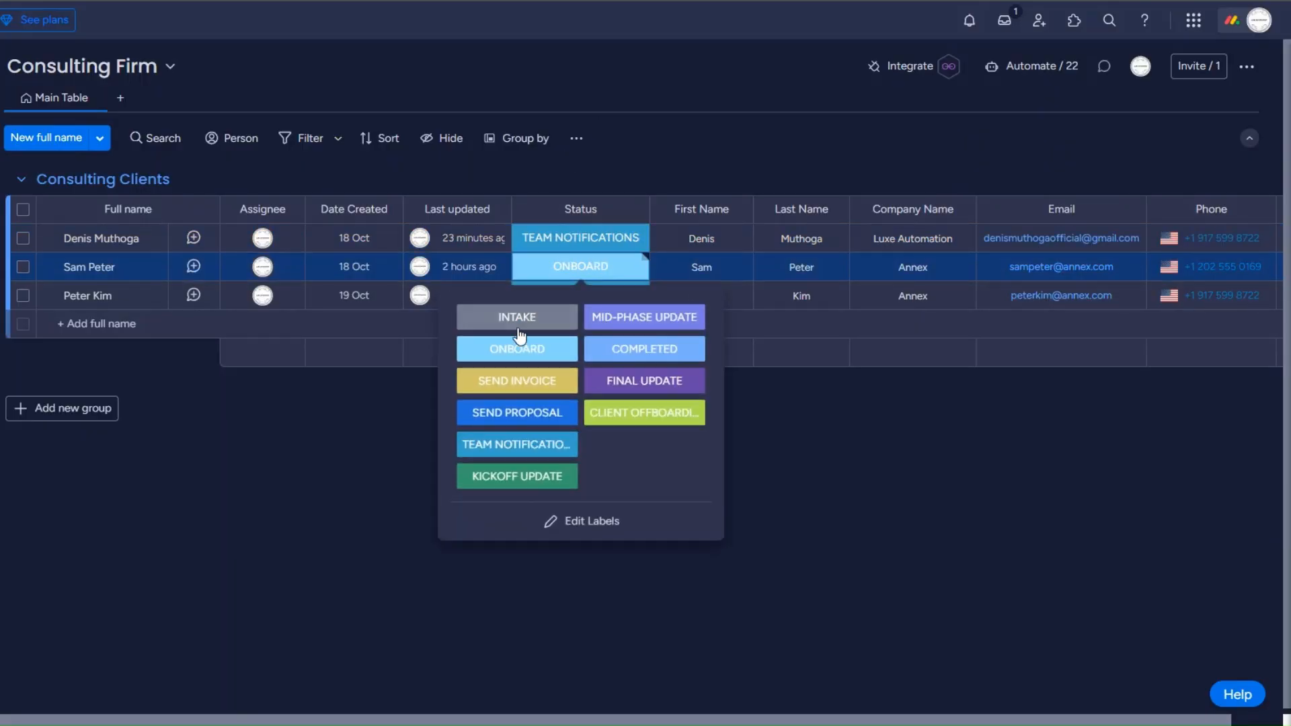
click(512, 412)
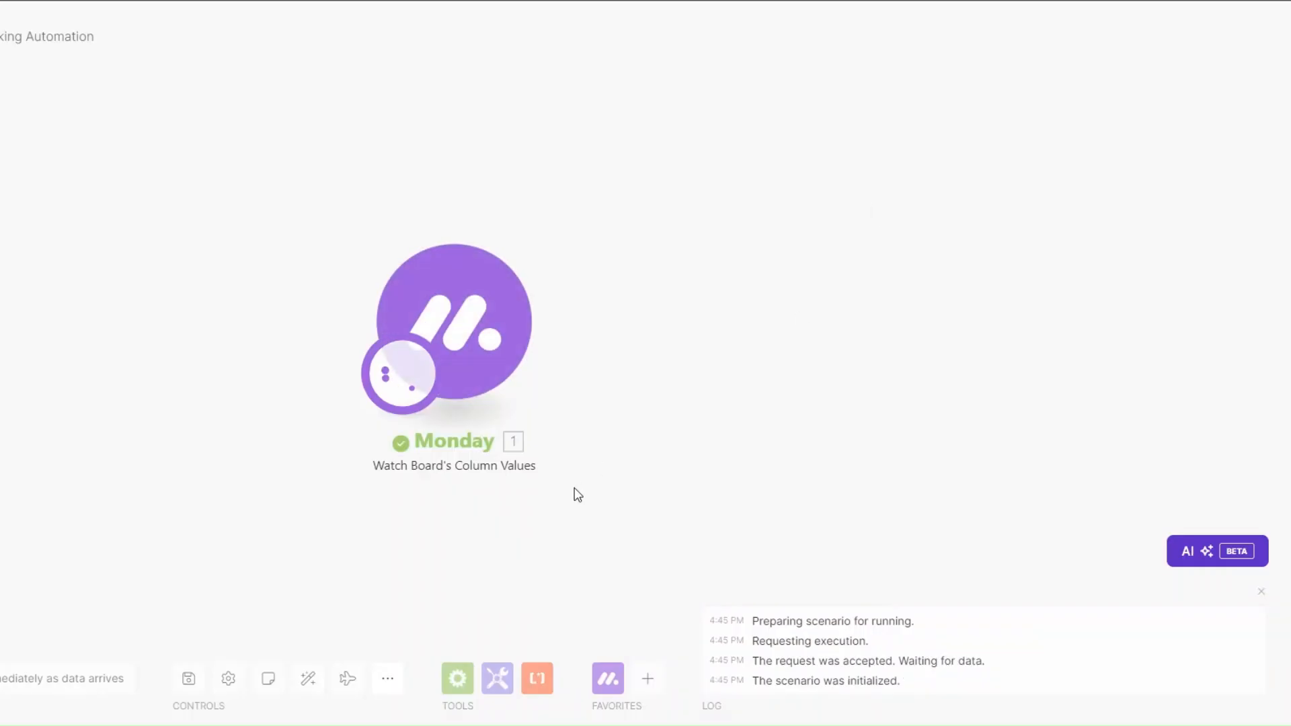
Step: Inspect the trigger's run output and select its Pulse ID value
click(344, 223)
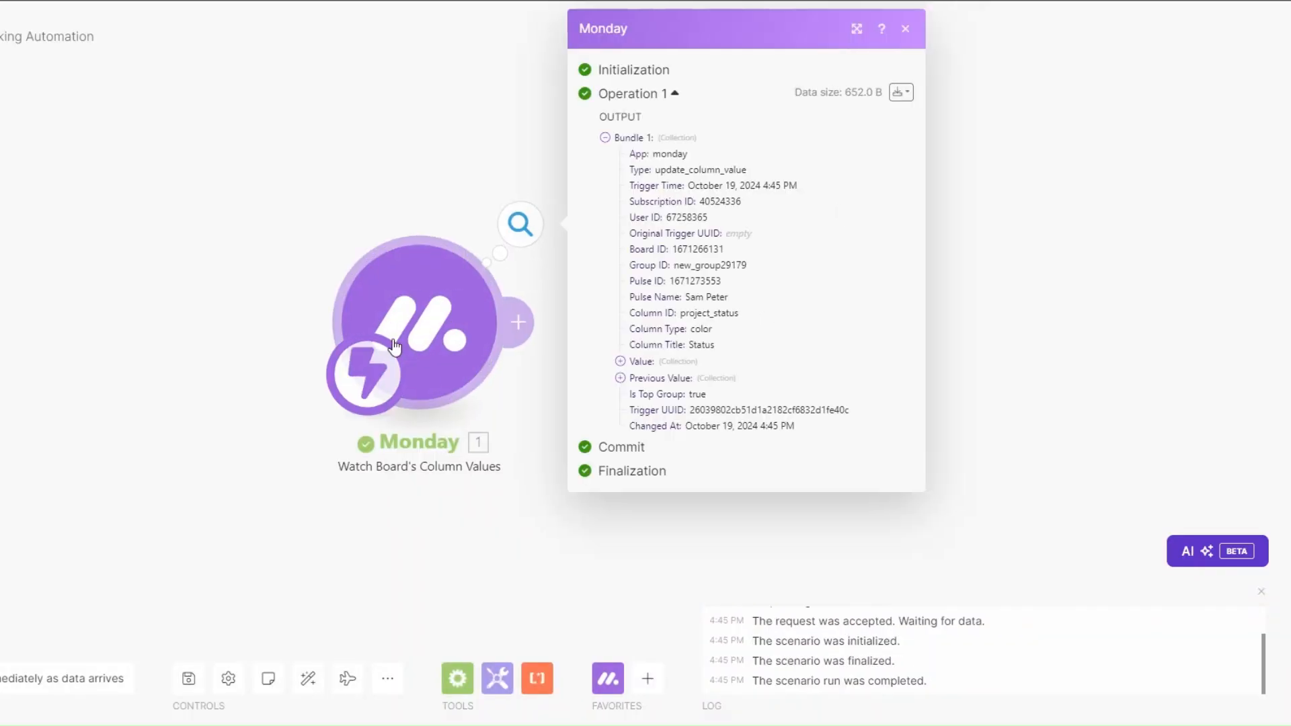
drag(512, 297, 594, 306)
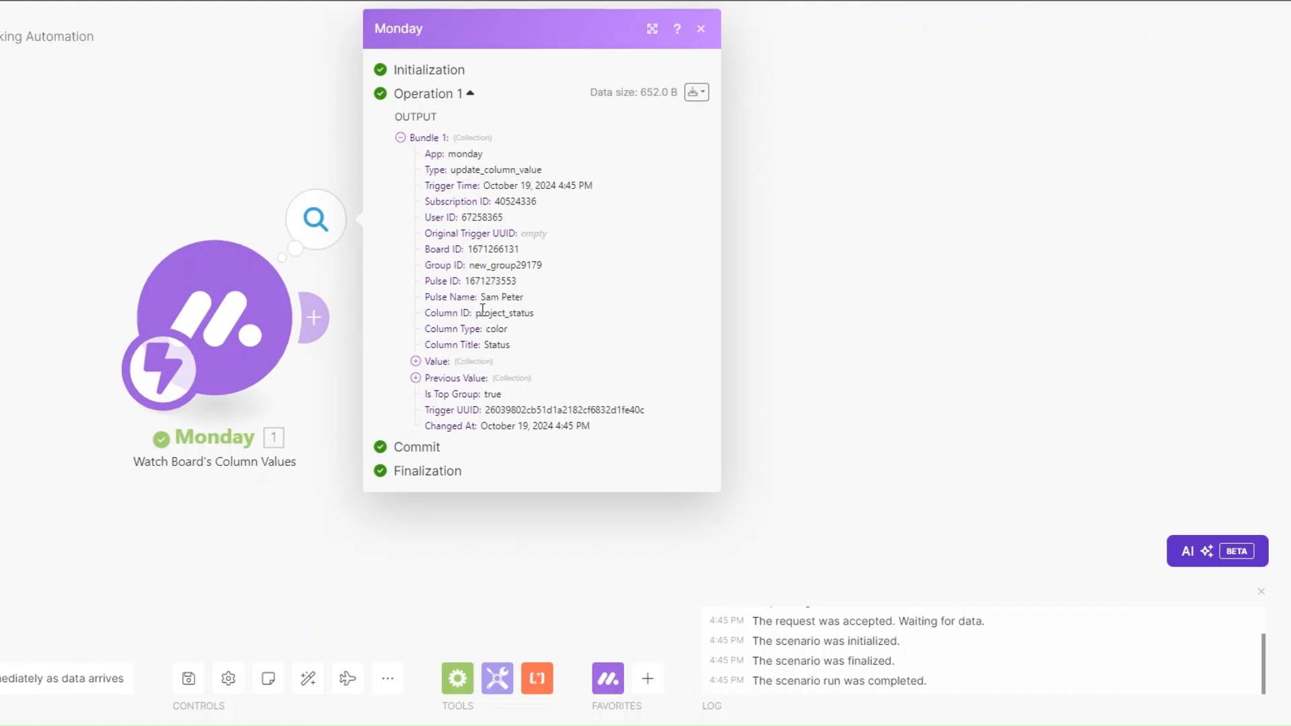
drag(481, 296, 538, 300)
click(499, 296)
drag(468, 282, 548, 288)
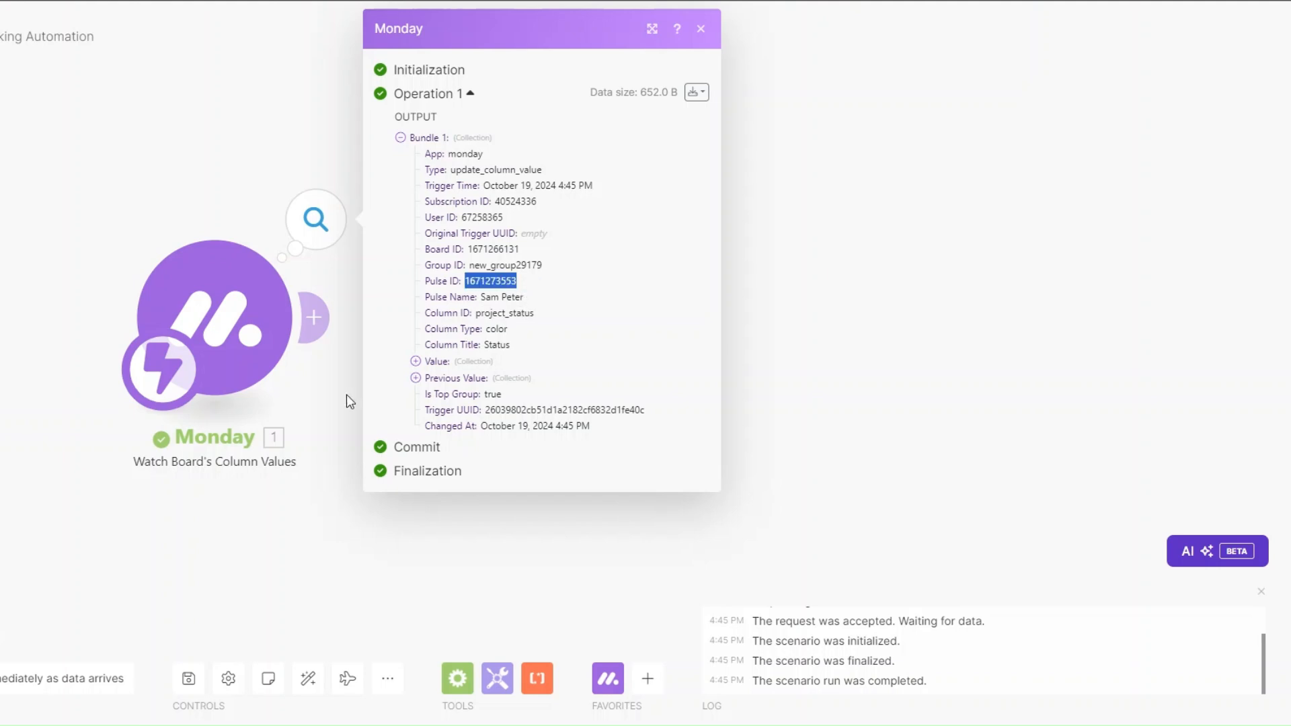
Step: Add a Monday Get an Item module with ID mapped to 1. Pulse ID and board Consulting Firm
click(326, 396)
click(315, 318)
click(689, 181)
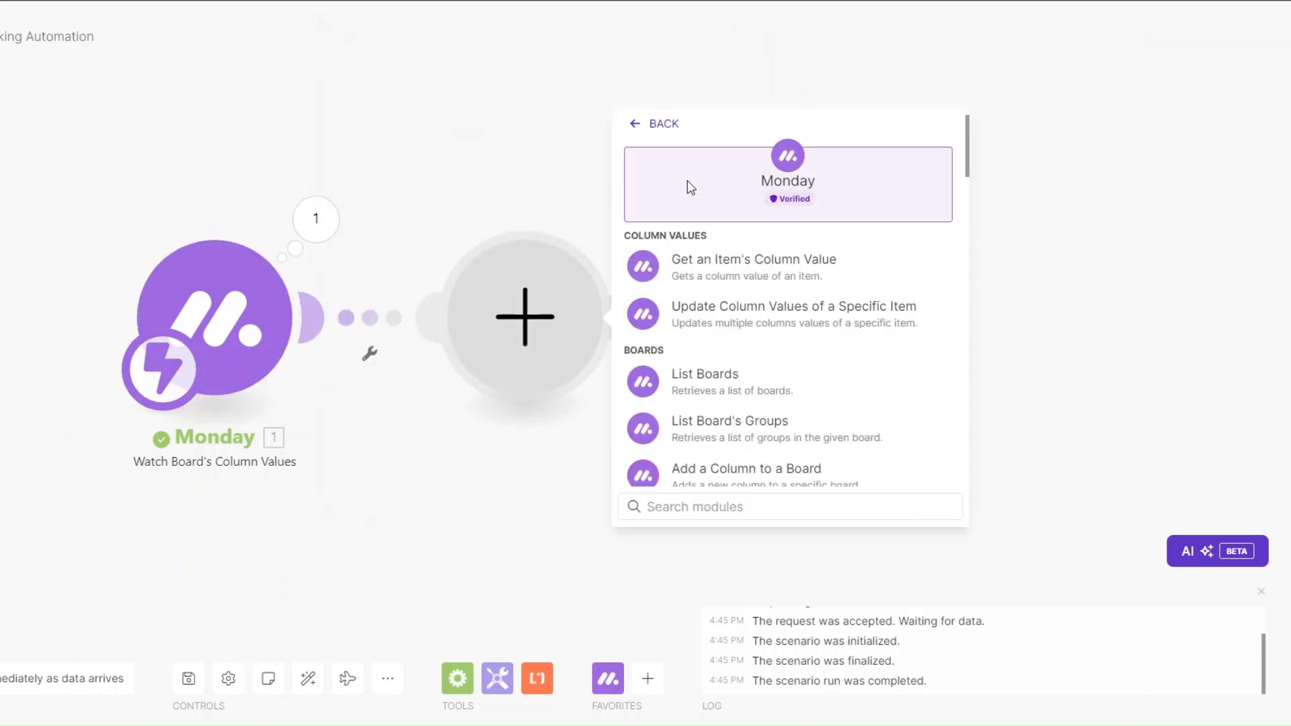
click(705, 508)
text(get a)
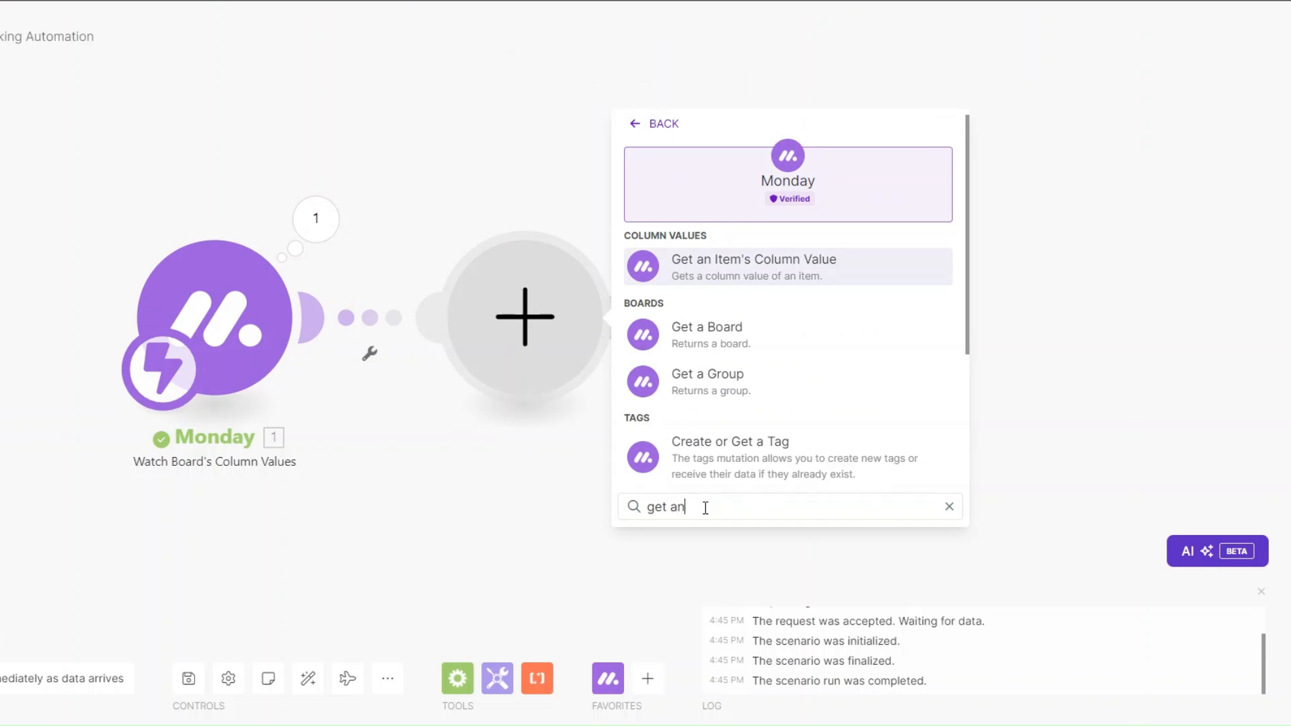
text(n)
click(716, 330)
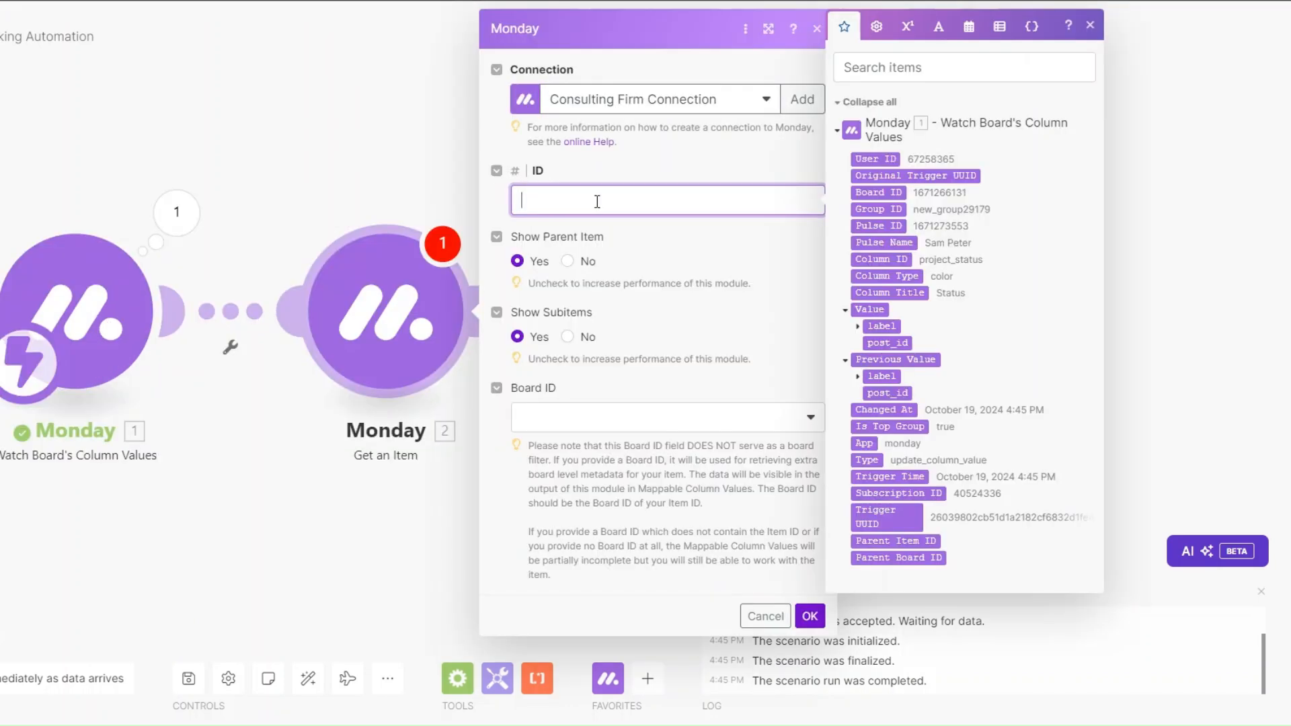
click(878, 226)
click(606, 422)
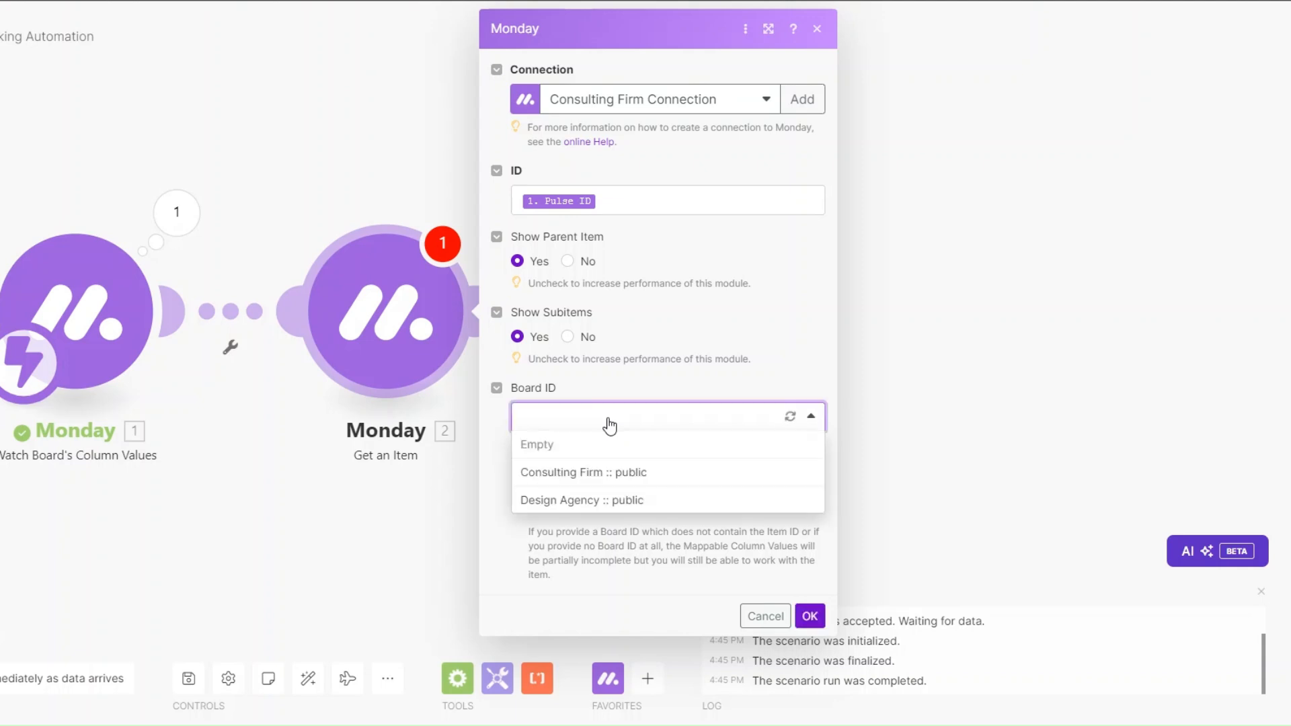
click(591, 469)
click(809, 616)
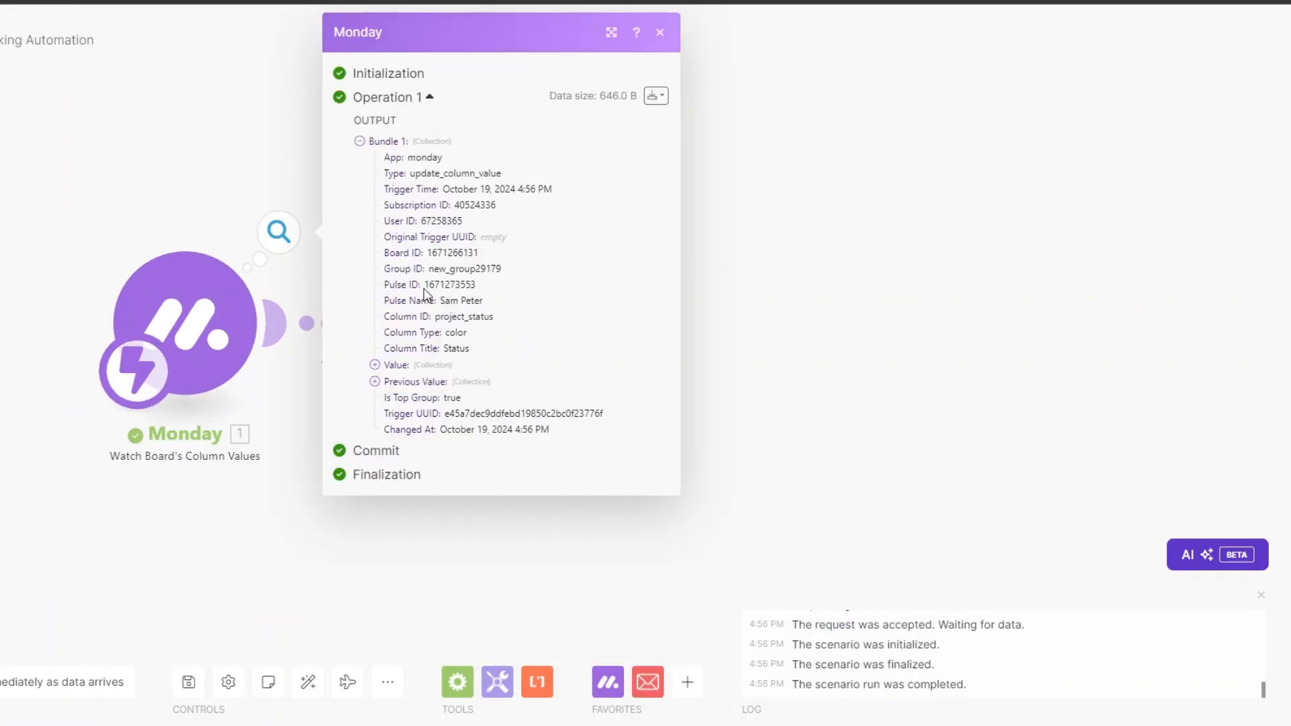
Step: Run only the Get an Item module using the copied Pulse ID
drag(423, 288, 485, 288)
click(341, 534)
right_click(459, 326)
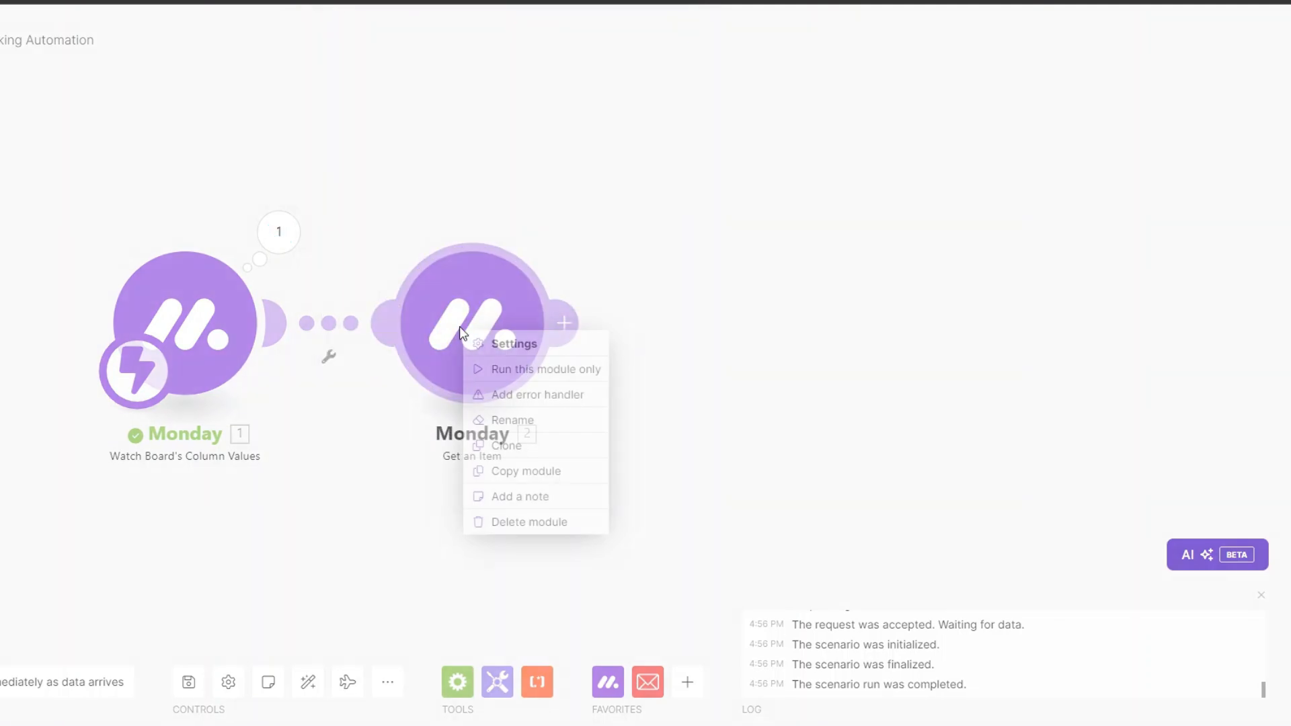
click(511, 369)
click(619, 398)
key(ctrl+v)
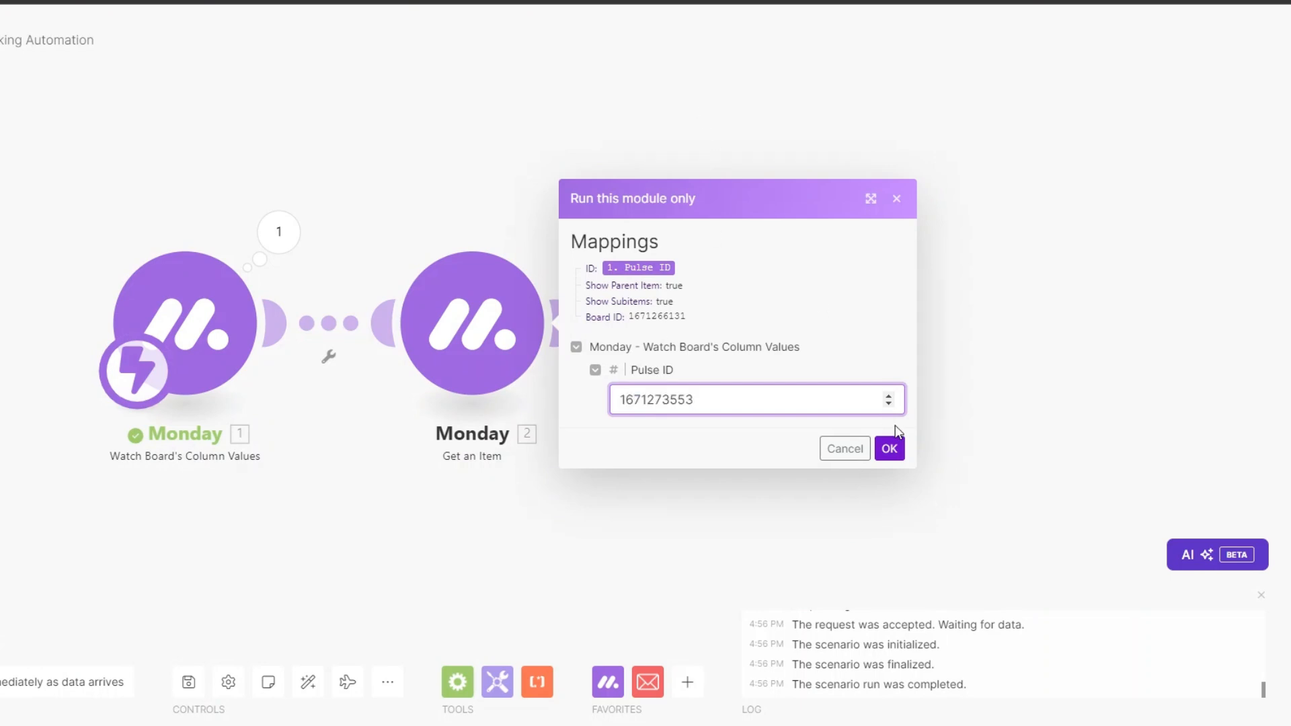
click(890, 449)
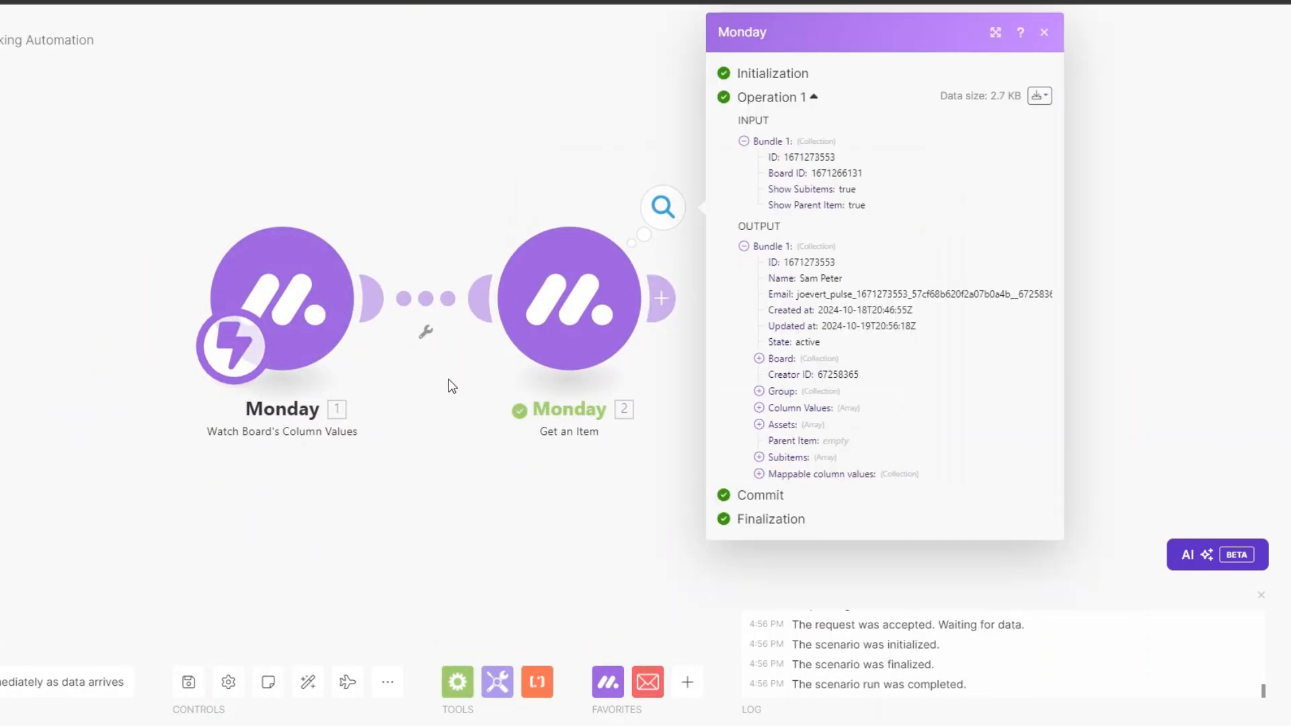
Step: Expand the returned Mappable column values, including the Email and Phone entries
click(549, 474)
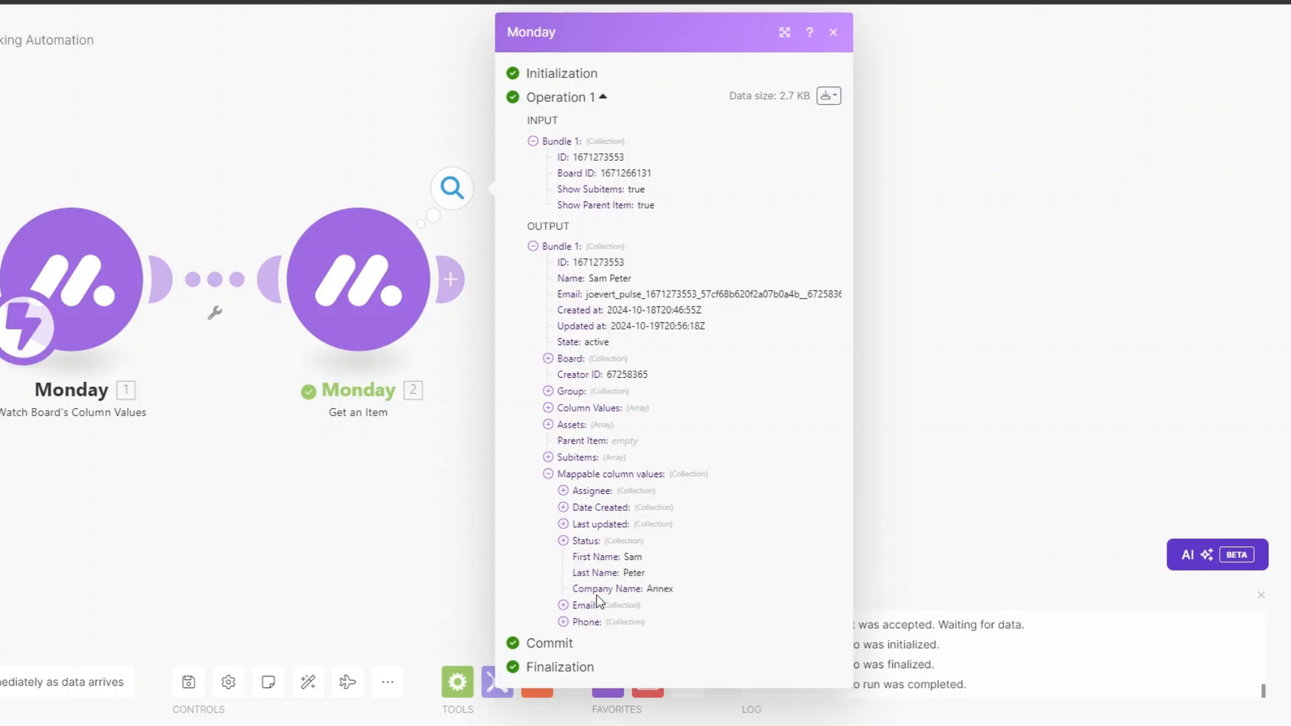
click(565, 606)
click(563, 654)
scroll(571, 542, down, 1)
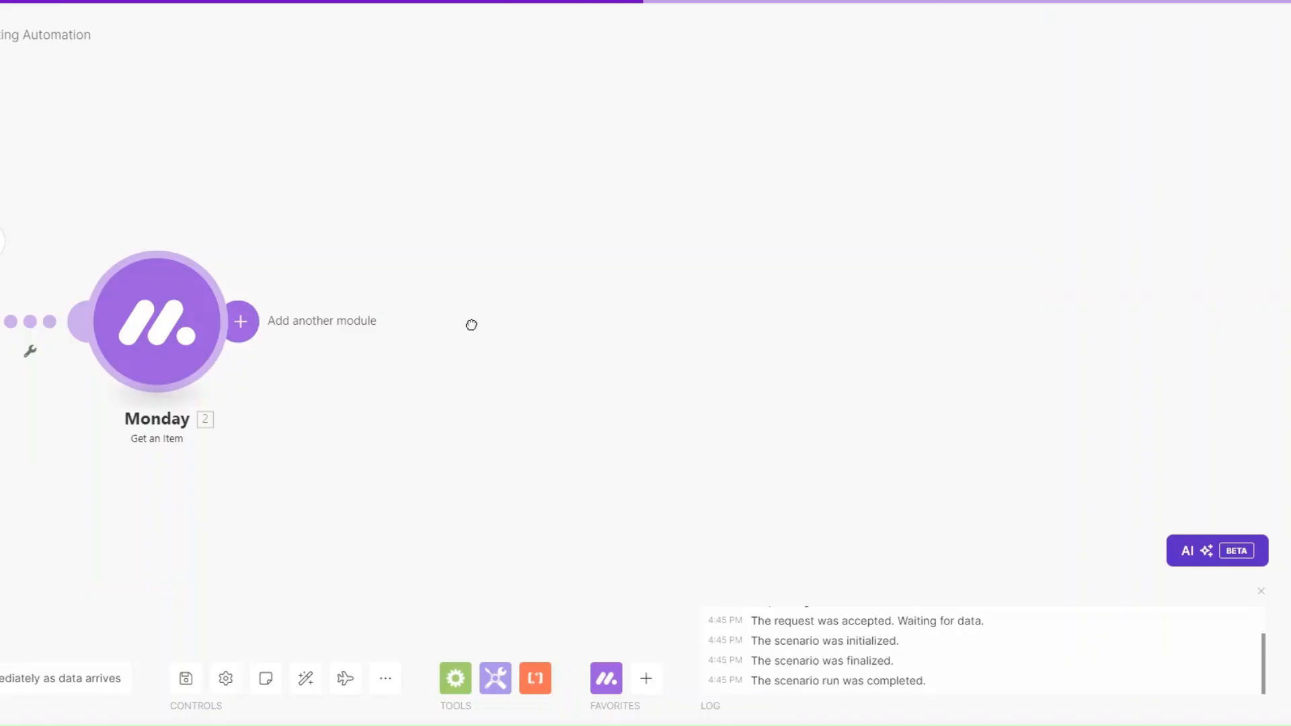
Step: Add a Router after Get an Item and give it four routes
click(470, 323)
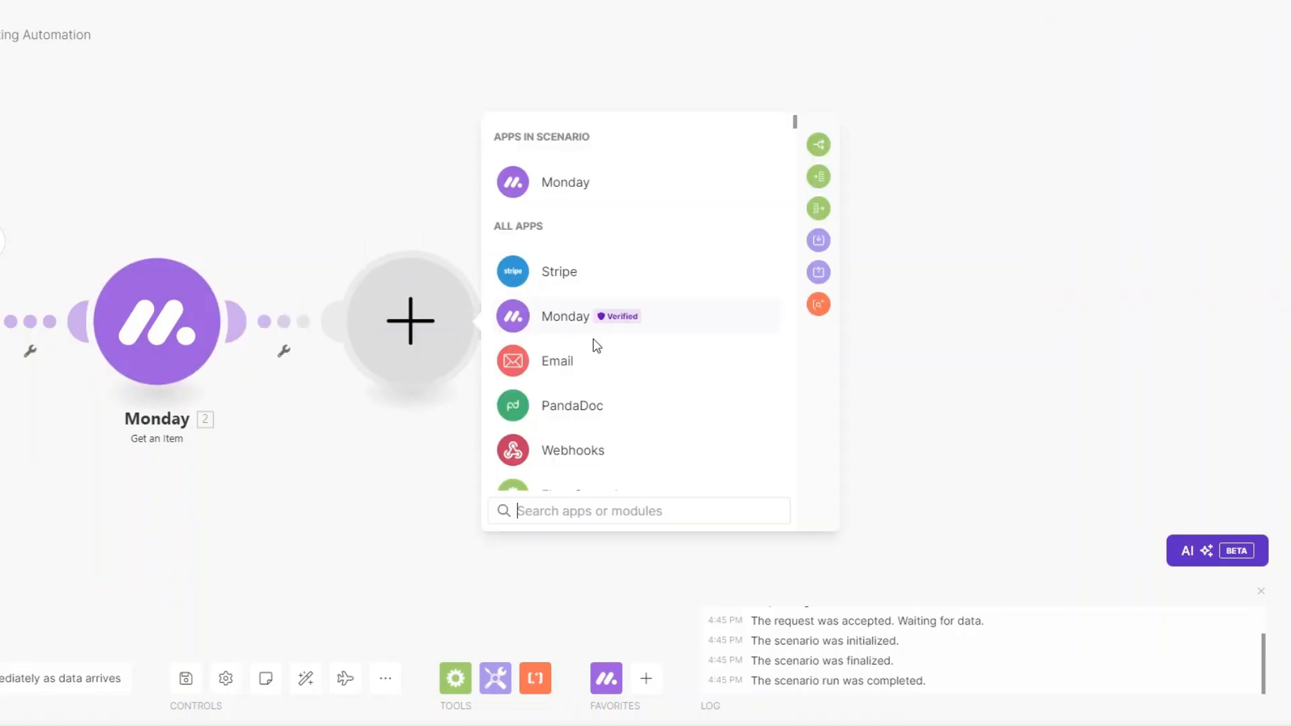
click(578, 483)
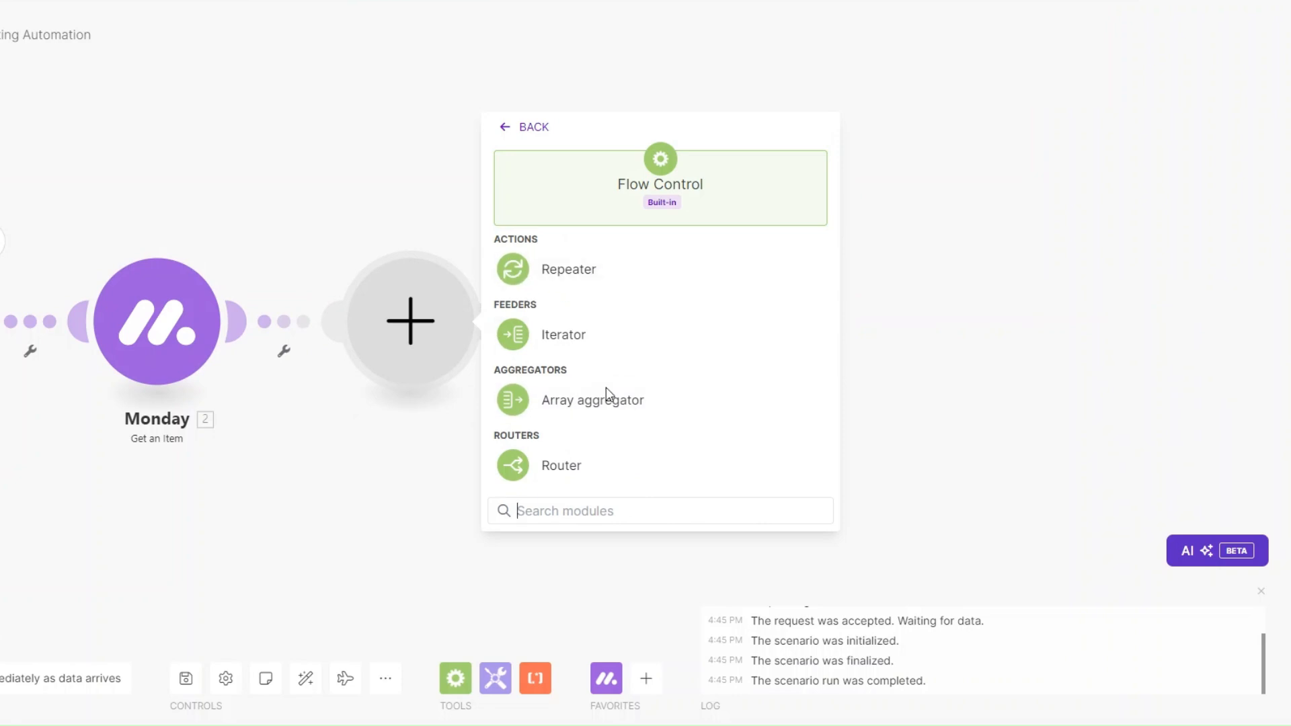
click(582, 465)
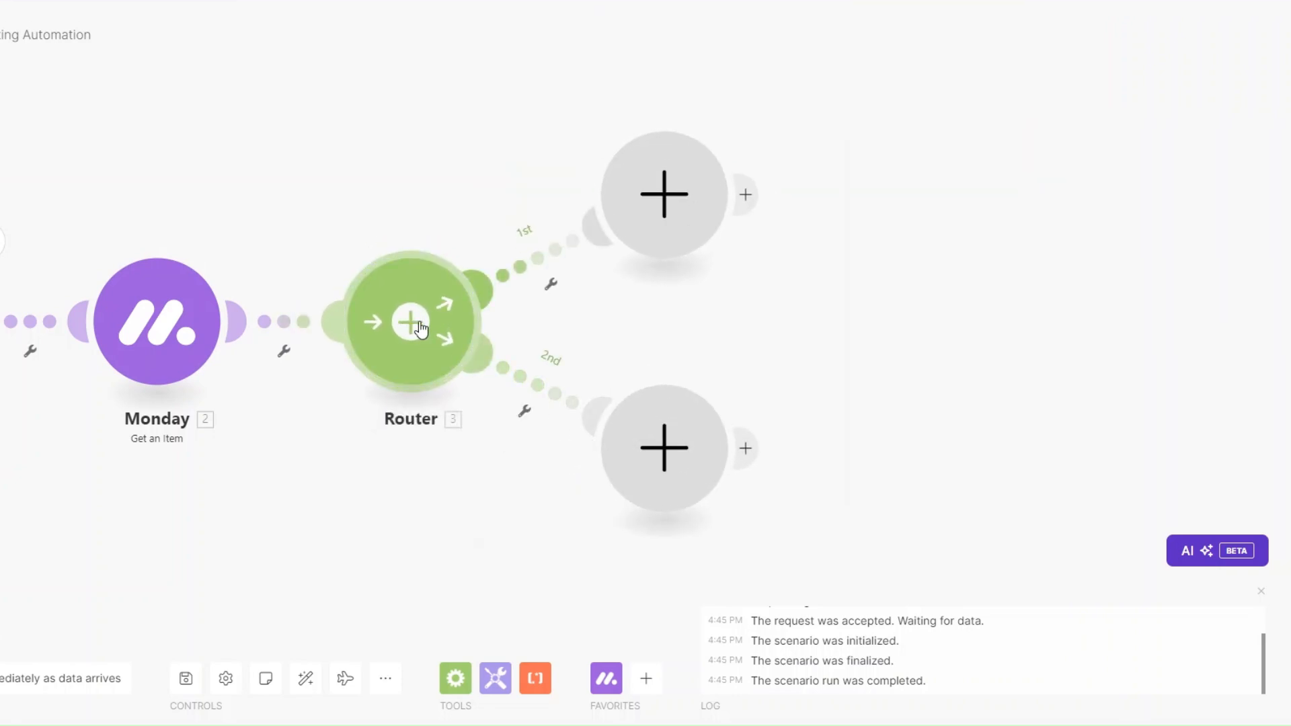
click(415, 324)
click(401, 290)
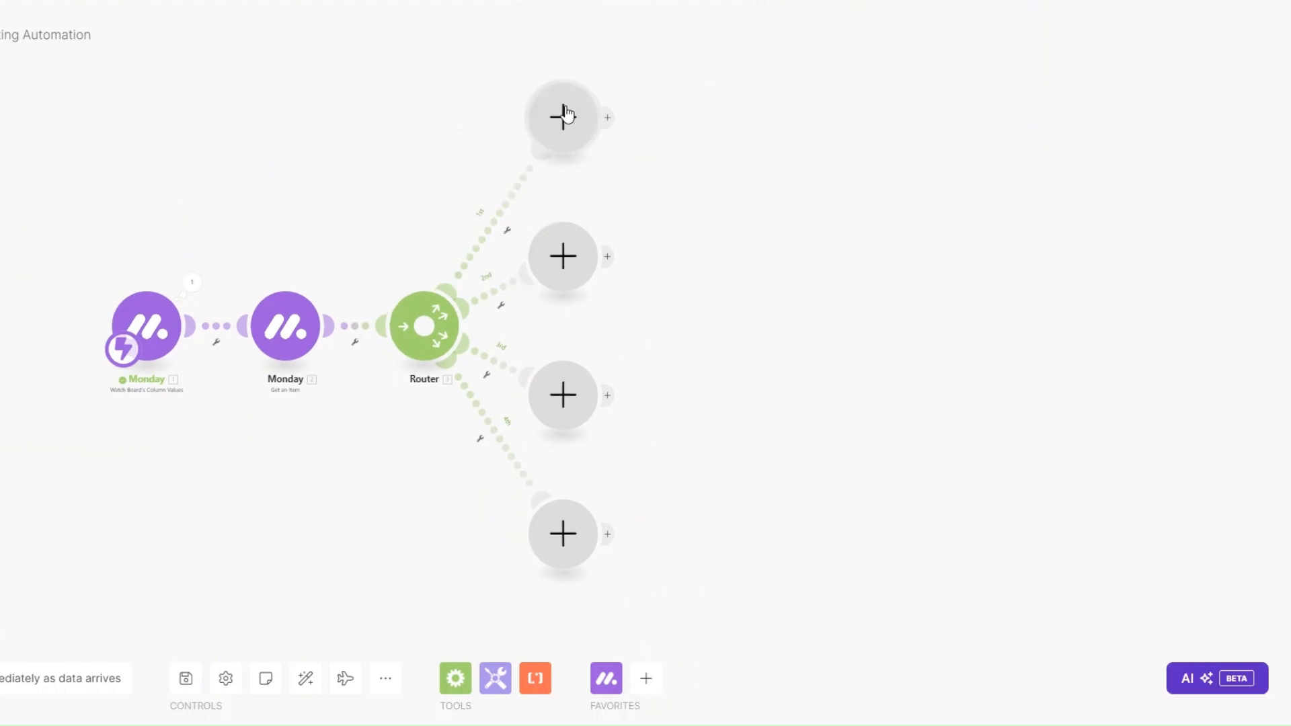
Step: Add a Send an Email module on route one named 'Initial Project Kickoff Update'
click(566, 114)
scroll(696, 275, down, 4)
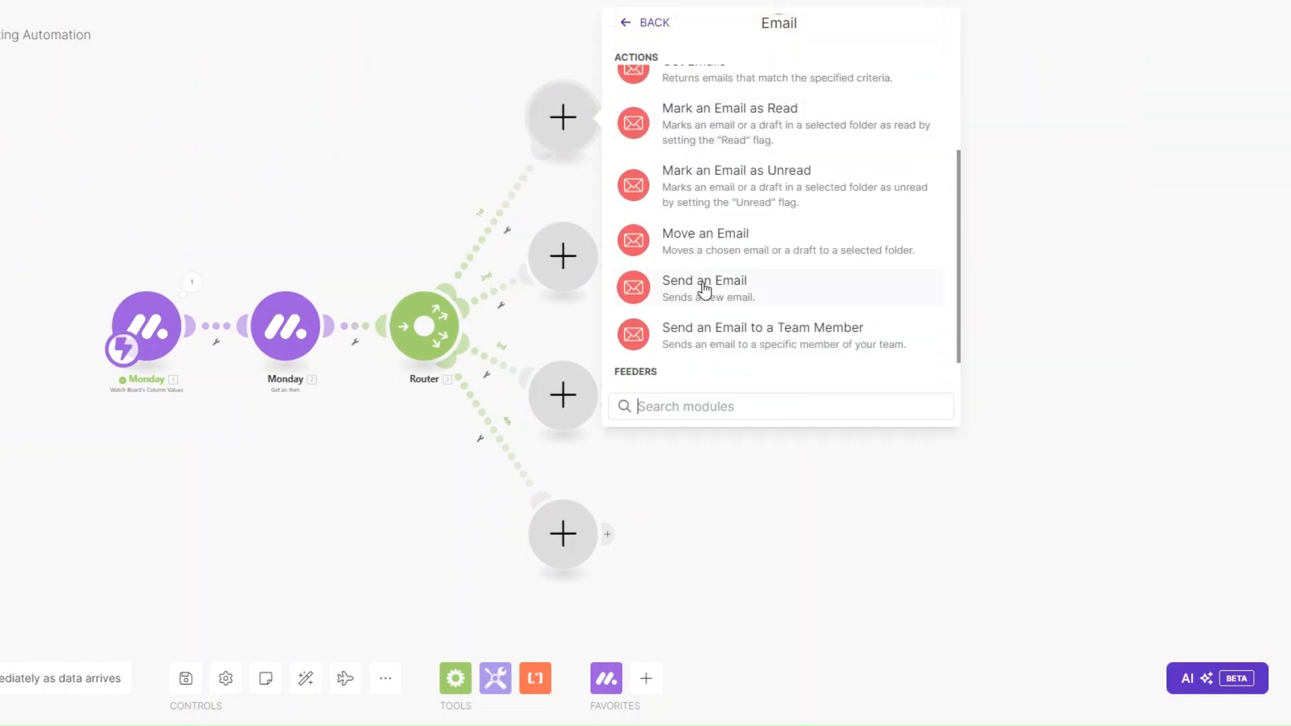
click(704, 289)
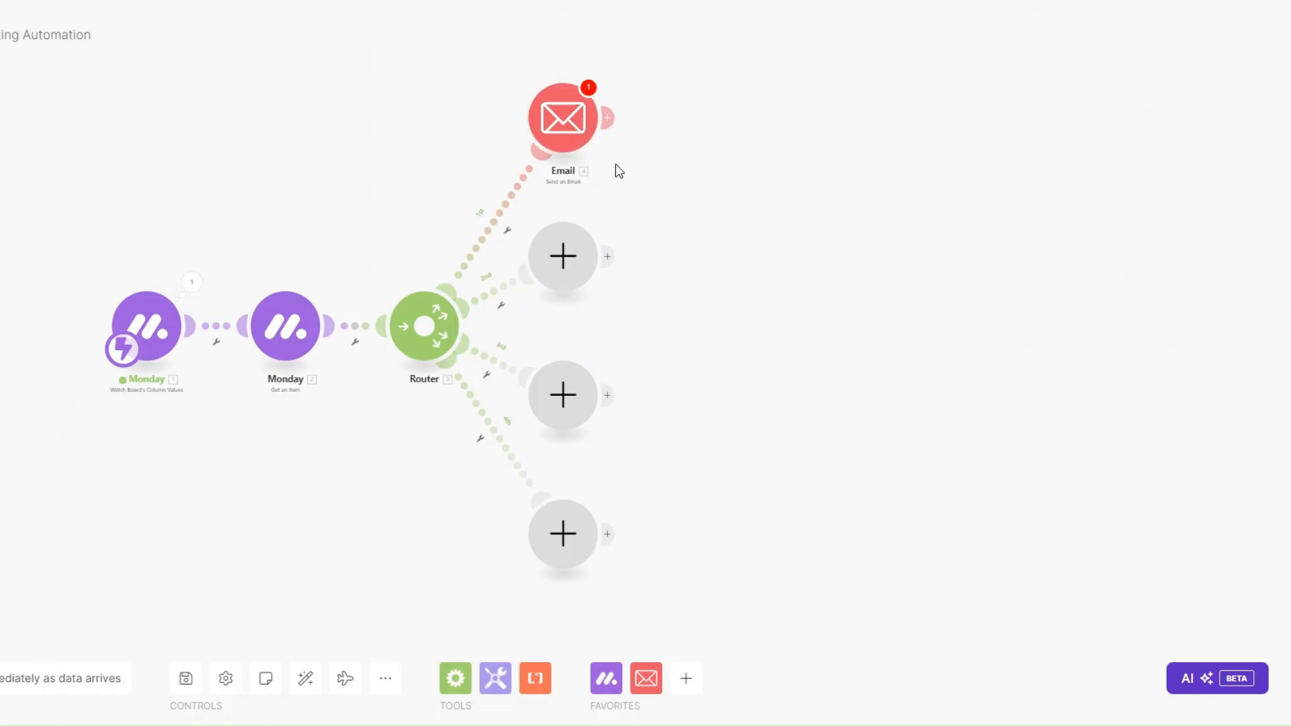
right_click(555, 121)
click(616, 210)
text(Initial Project Kickoff Update)
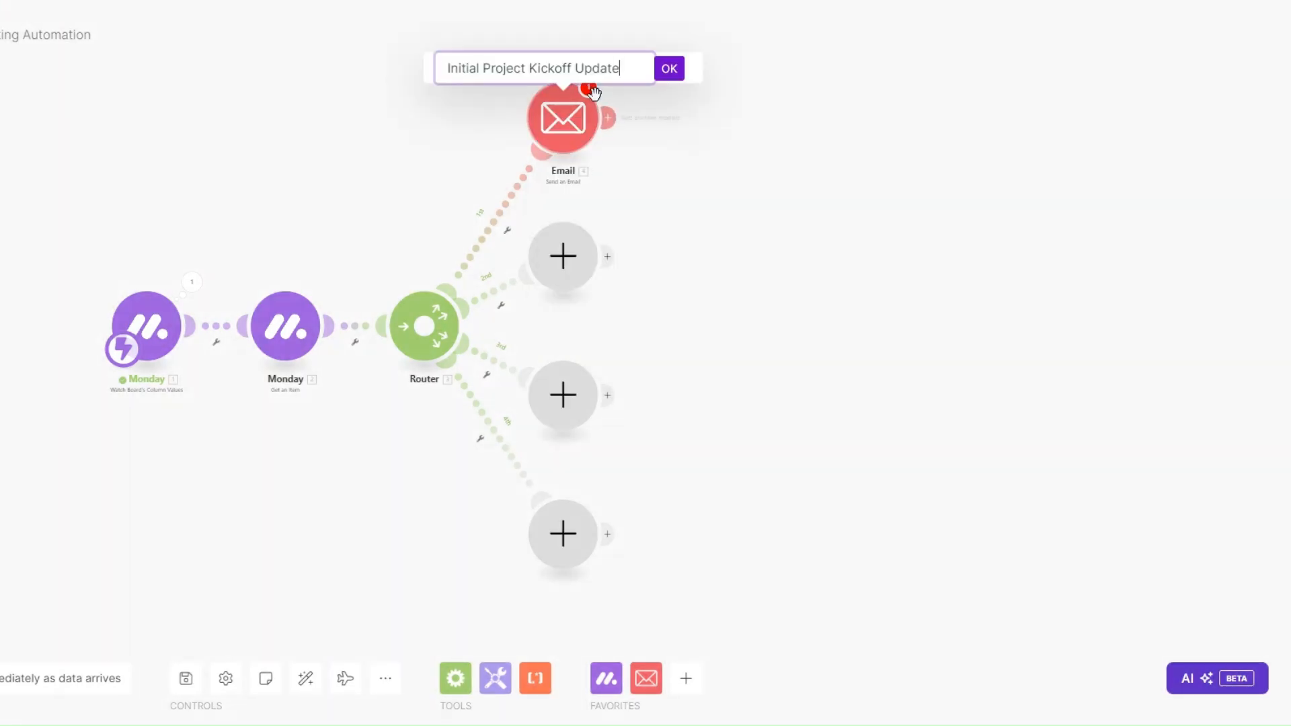
click(669, 69)
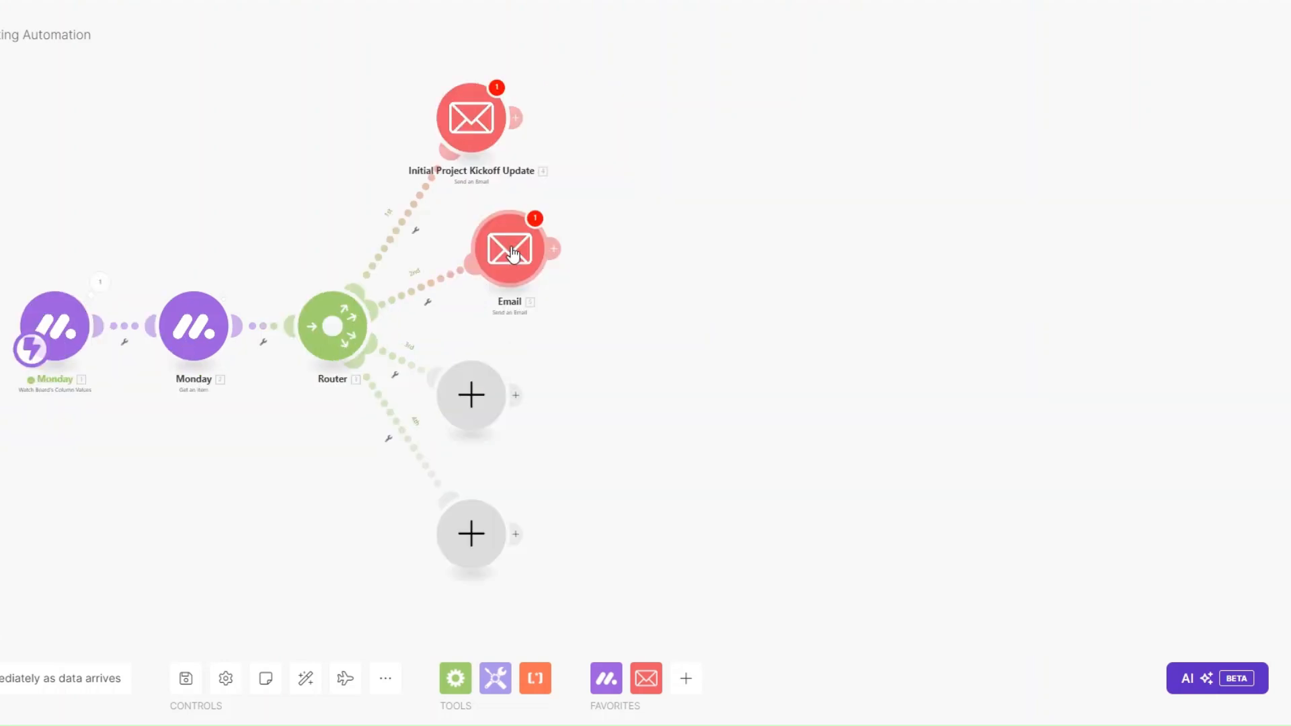
Step: Rename the second-route Email module to 'Mid-Project Update'
right_click(515, 250)
click(581, 343)
click(438, 209)
text(Mid-Project Update)
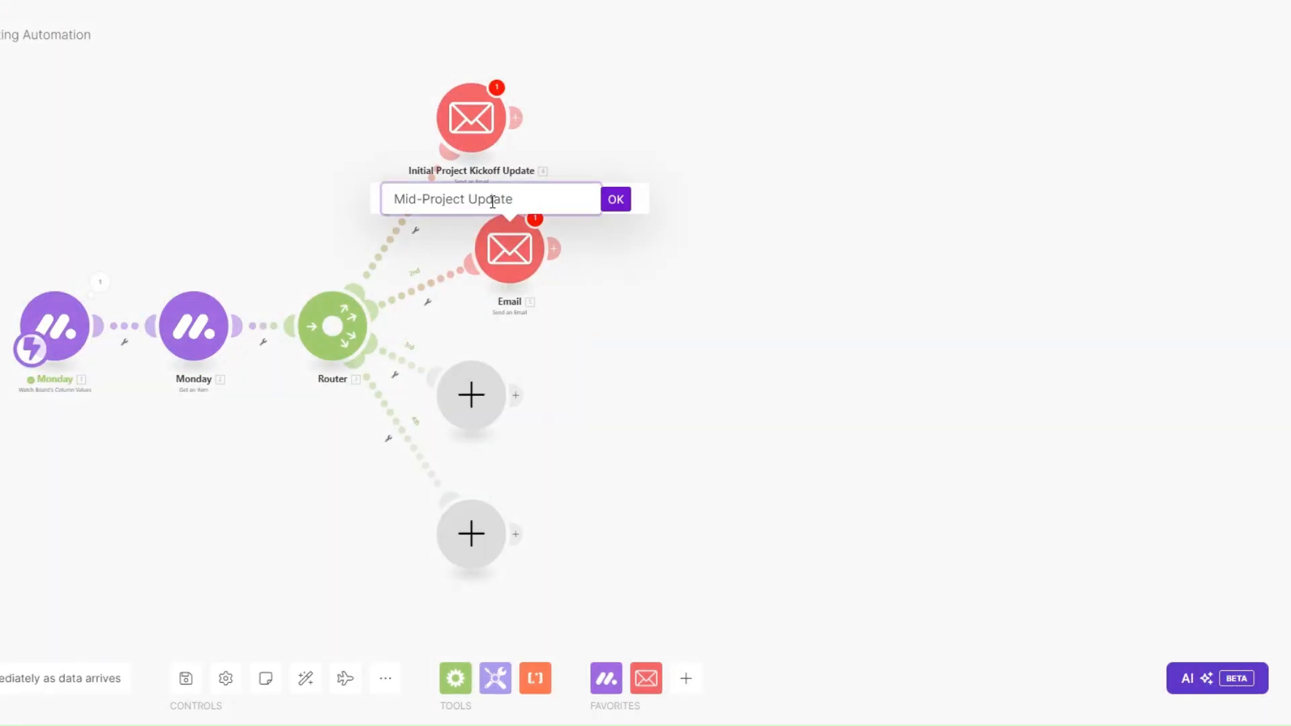
click(616, 201)
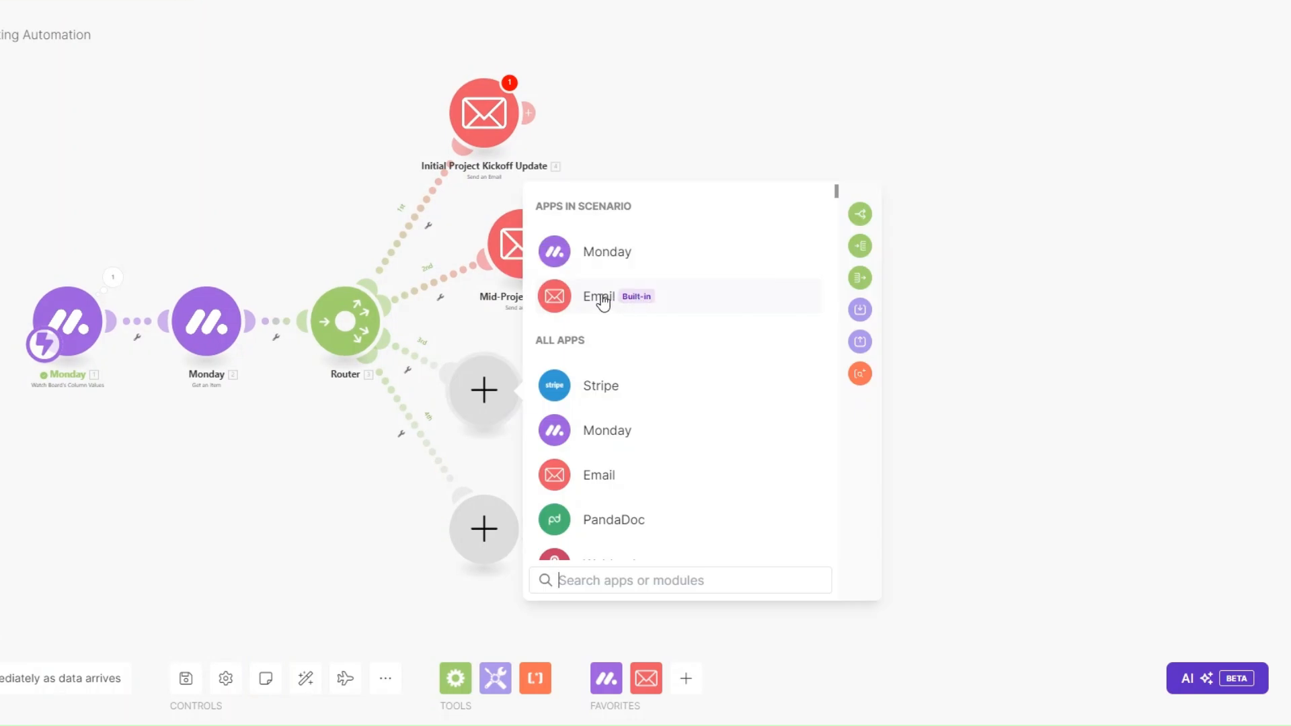
Step: Add a Send an Email module on route three and name it 'Completed'
click(600, 298)
scroll(639, 452, down, 2)
click(636, 533)
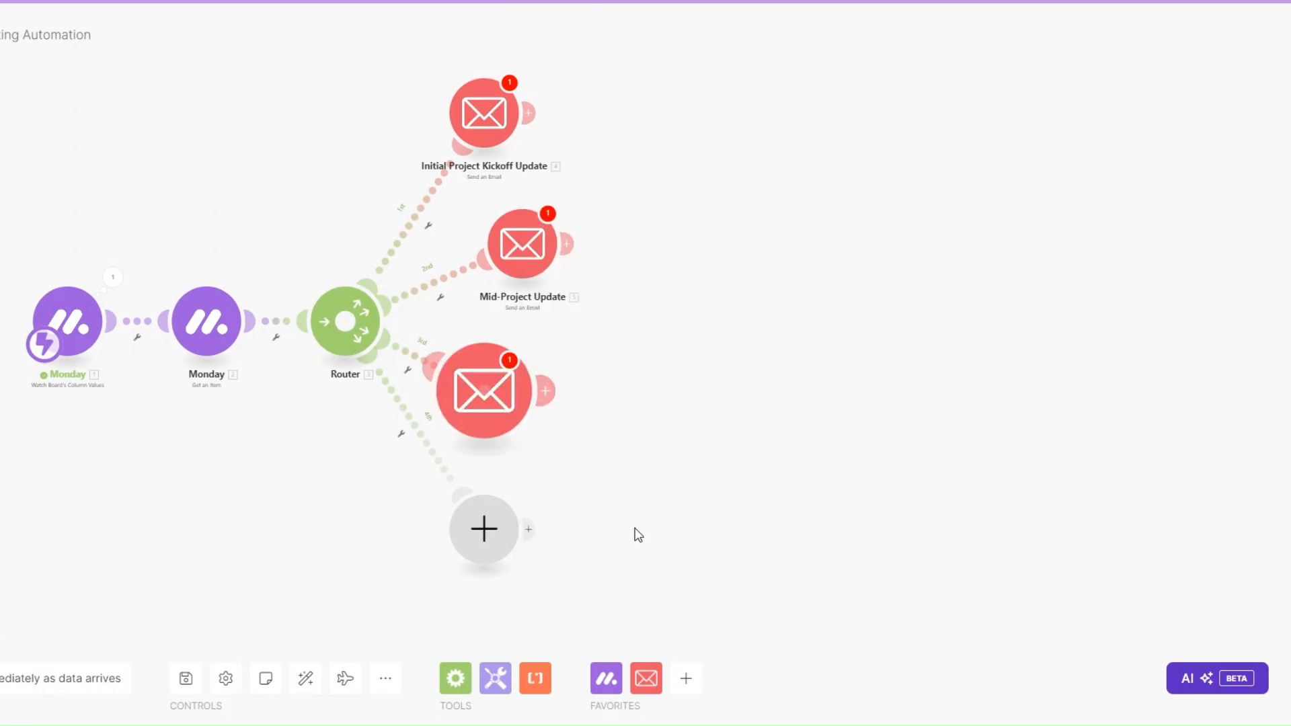
drag(499, 400, 555, 398)
right_click(539, 393)
click(575, 485)
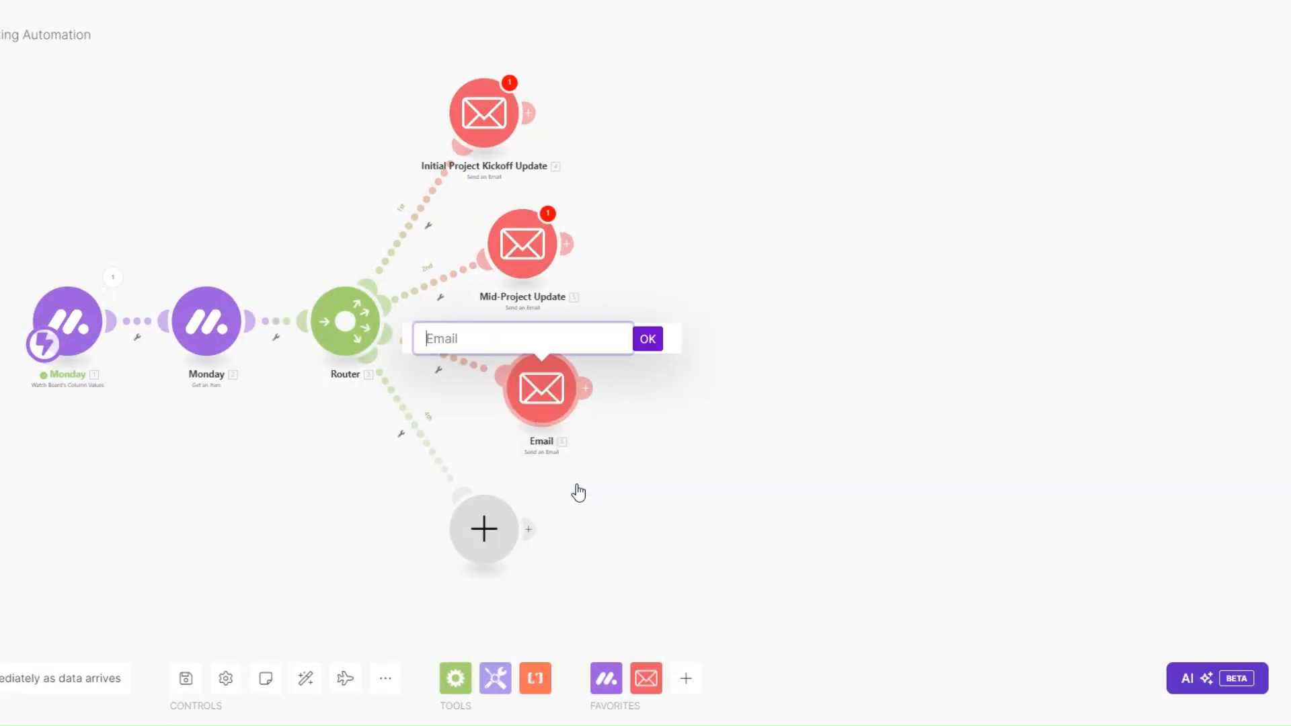
text(Completed)
click(647, 340)
Step: Add a Send an Email module on the empty fourth route named 'Final Update'
click(483, 528)
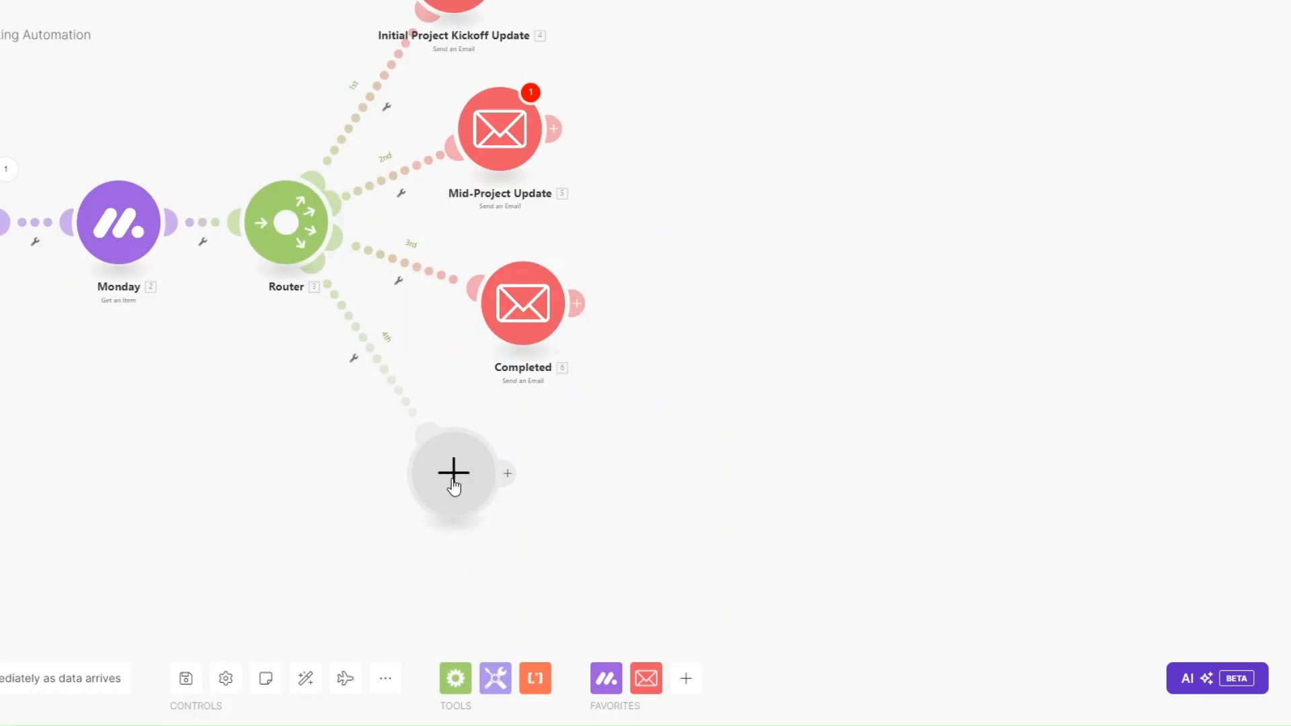
click(592, 378)
scroll(622, 559, down, 3)
click(622, 560)
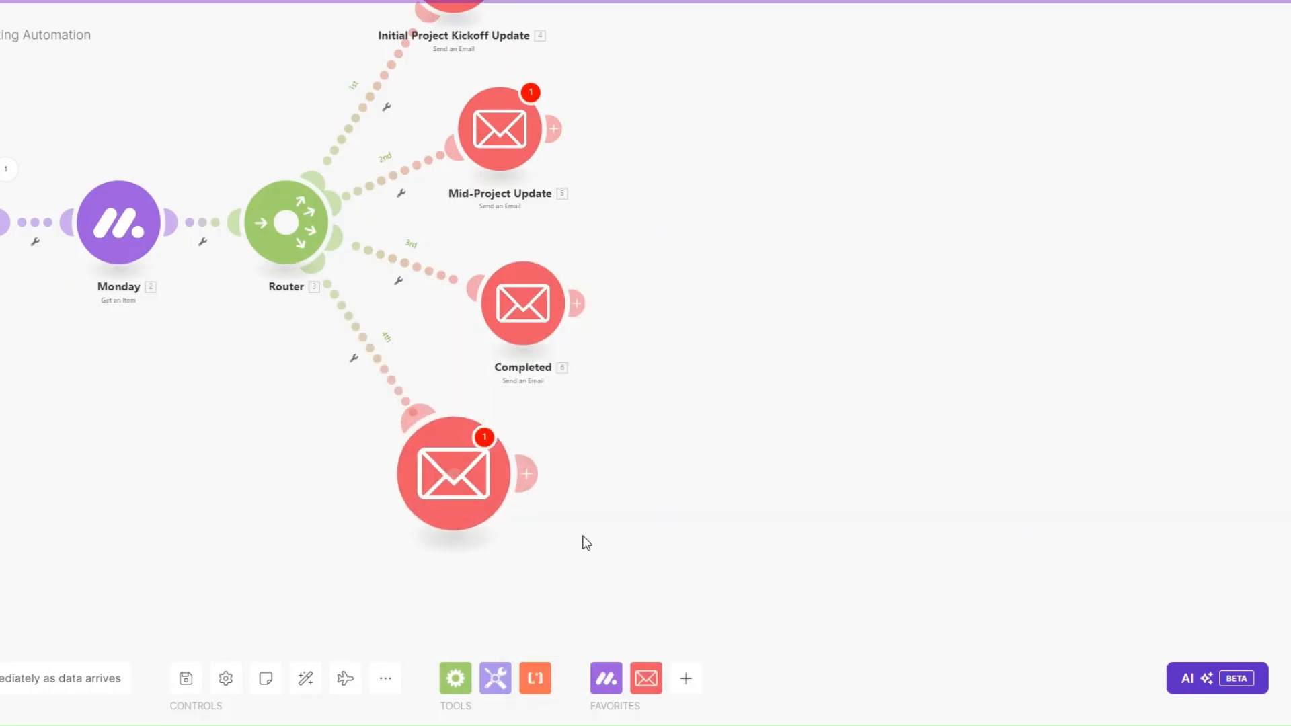
click(474, 513)
right_click(541, 437)
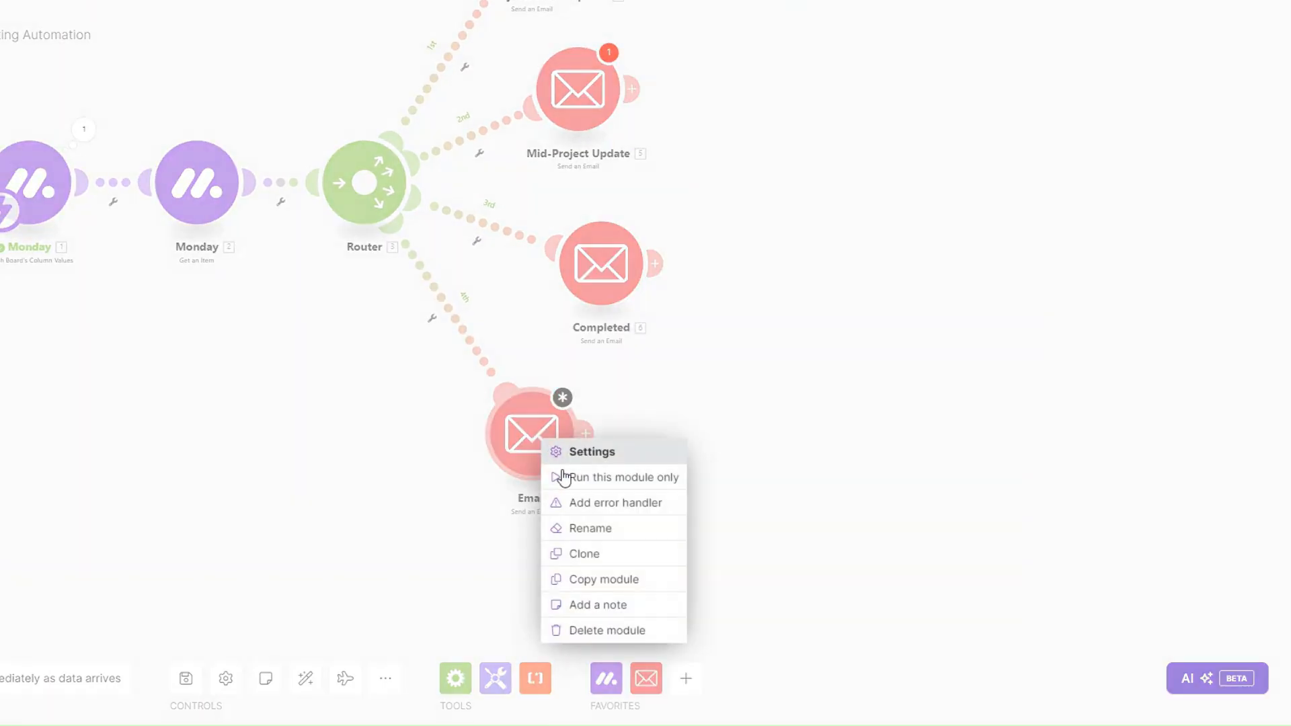
click(599, 528)
text(F)
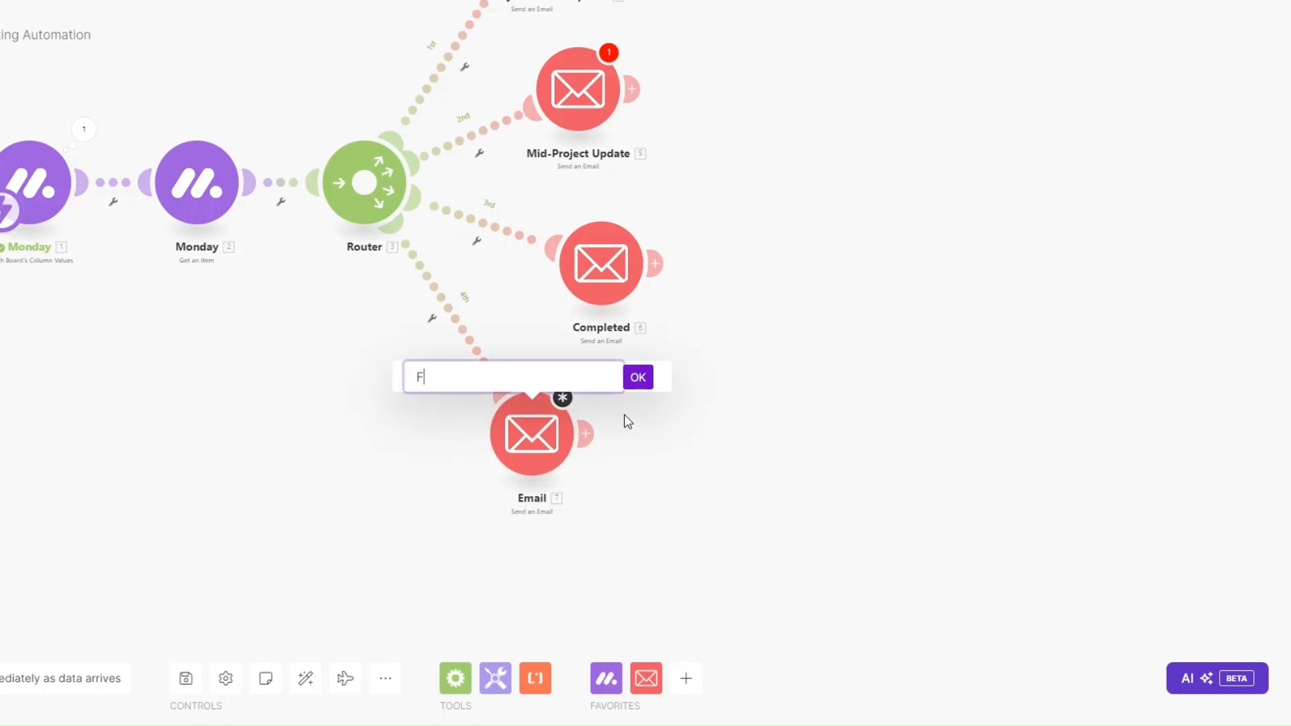
text(inal Update)
click(638, 381)
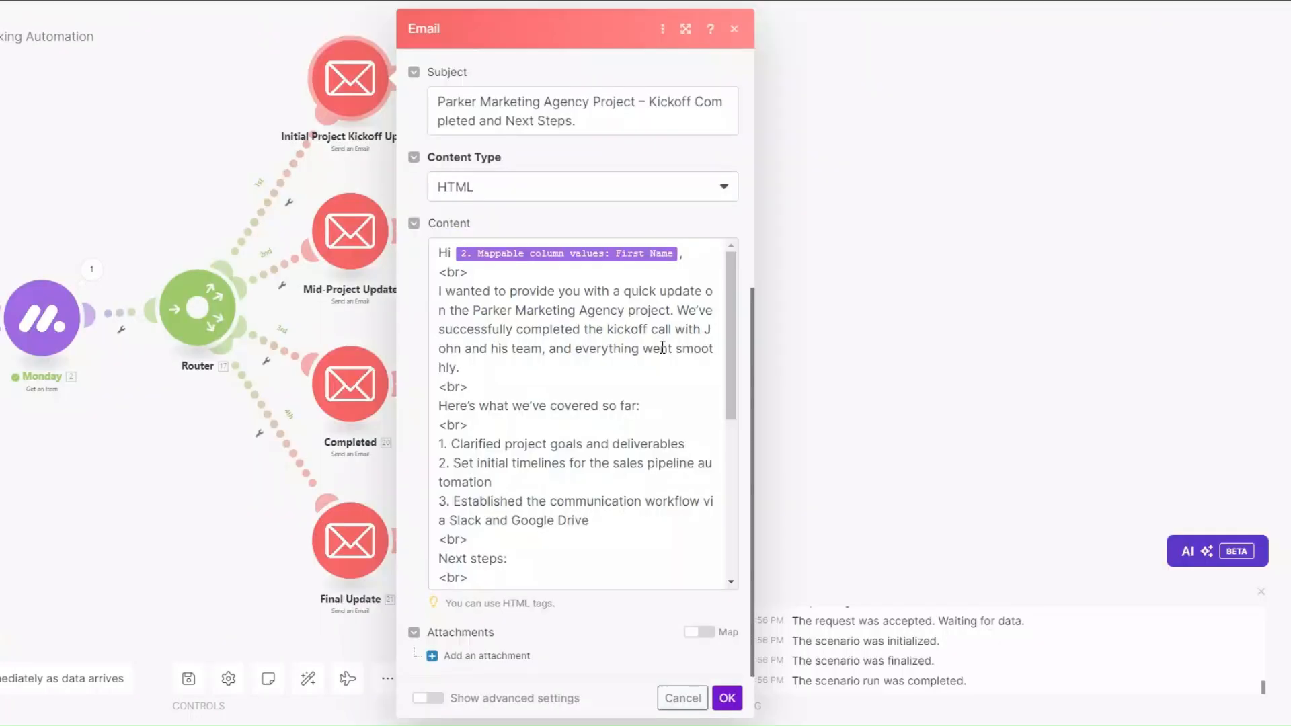
scroll(639, 327, up, 1)
Step: Check the kickoff email's recipient, mapped from the Monday item's Email, and its subject line
scroll(605, 289, up, 3)
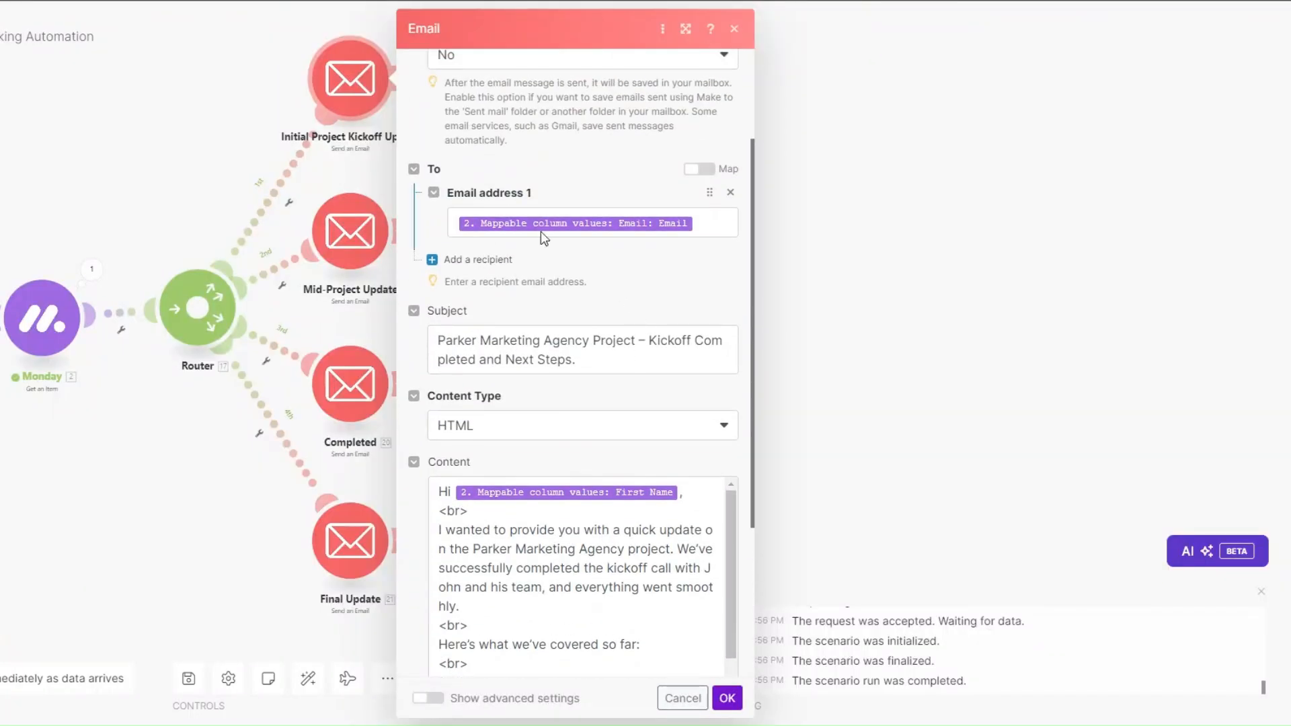
scroll(518, 218, up, 2)
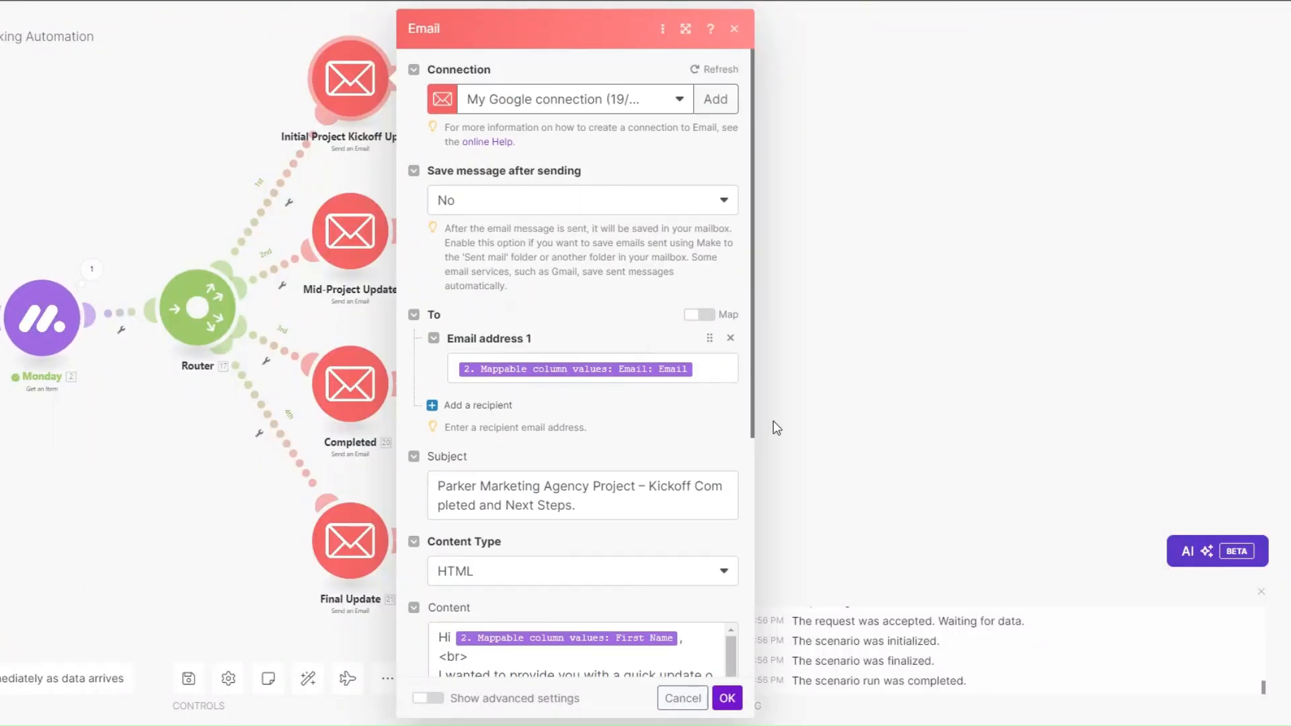
click(710, 364)
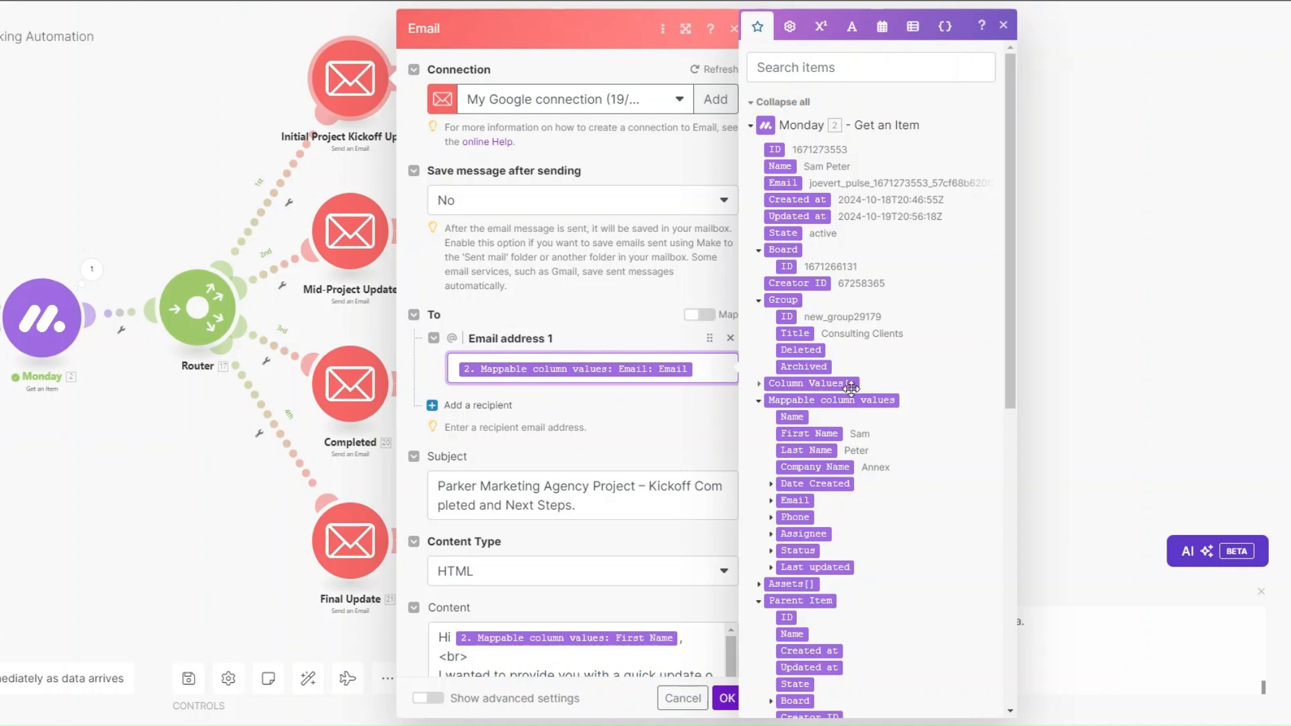
scroll(851, 389, down, 3)
click(795, 341)
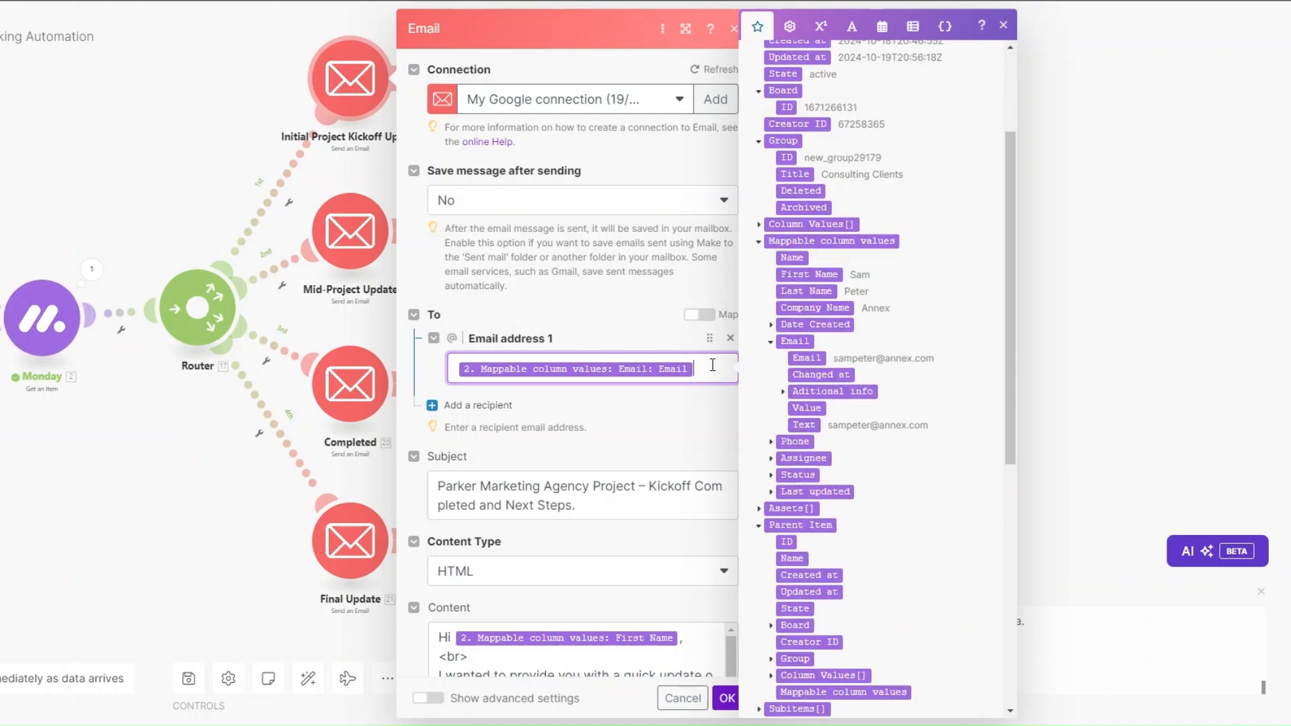
scroll(673, 336, down, 3)
click(606, 272)
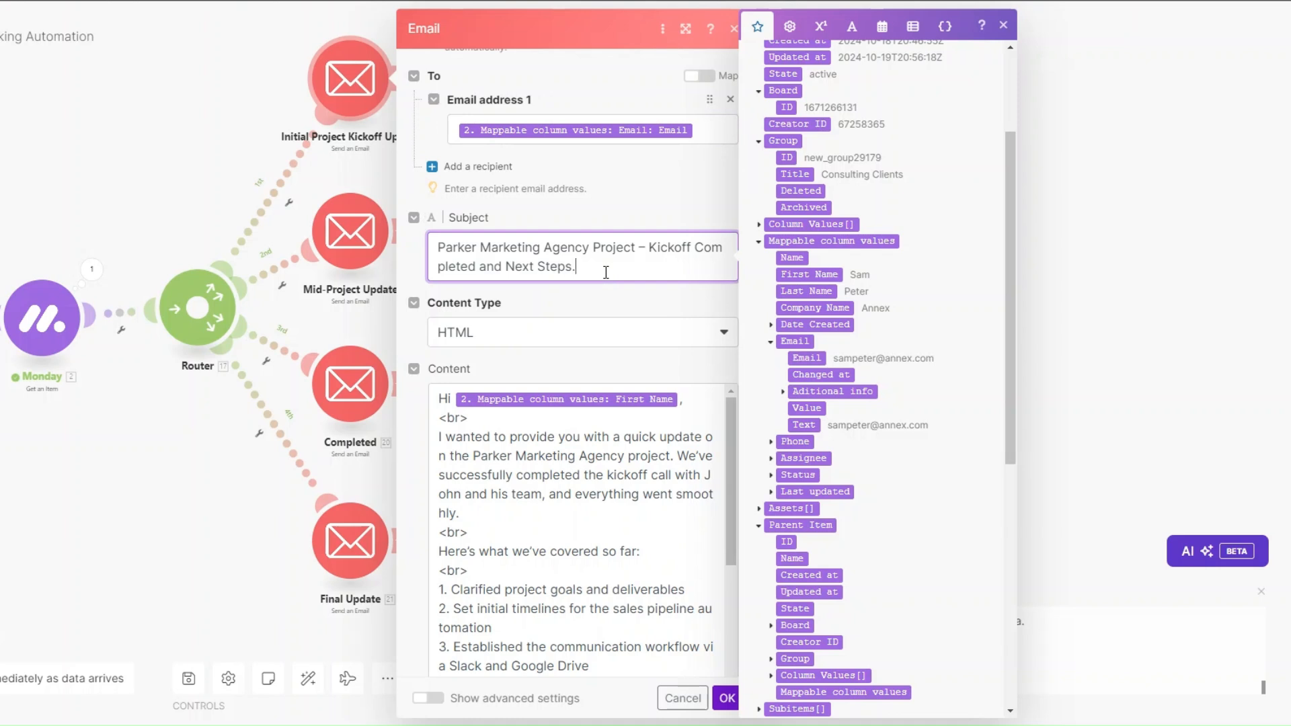
Step: Read through the kickoff email's HTML body, save it, and open the Mid-Project Update settings
scroll(606, 273, down, 2)
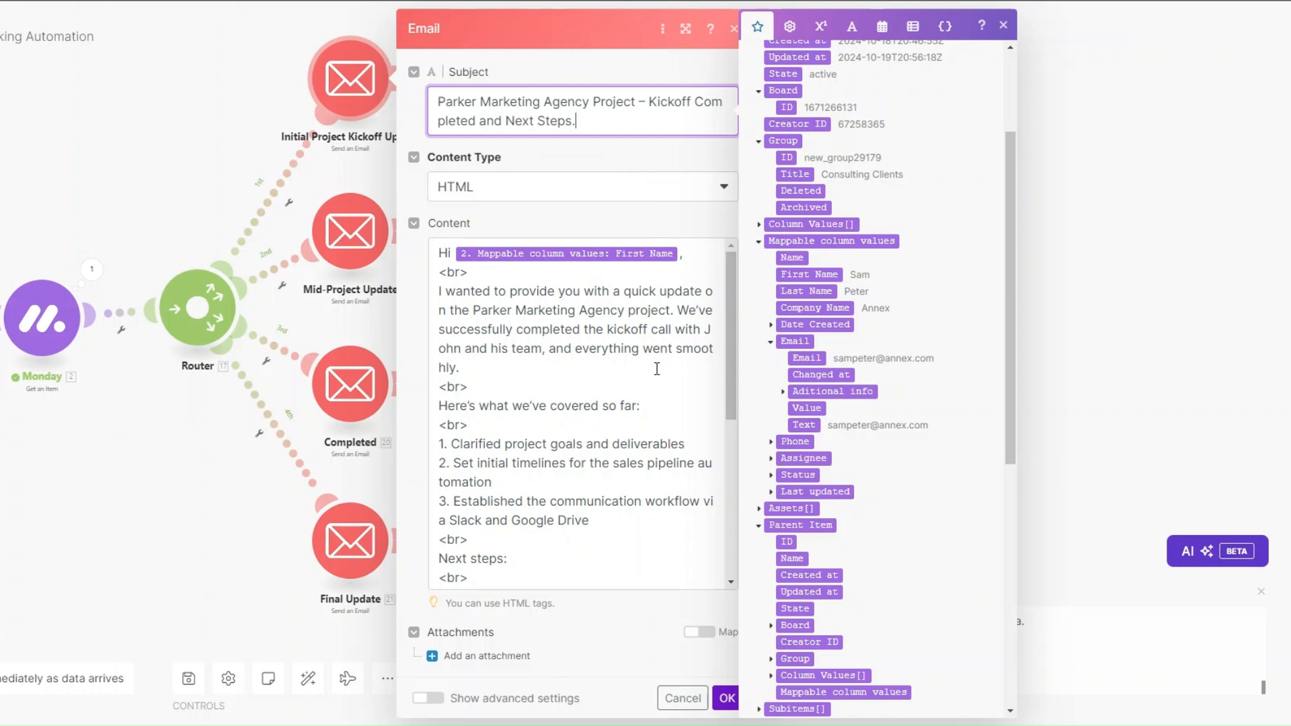
scroll(657, 369, down, 3)
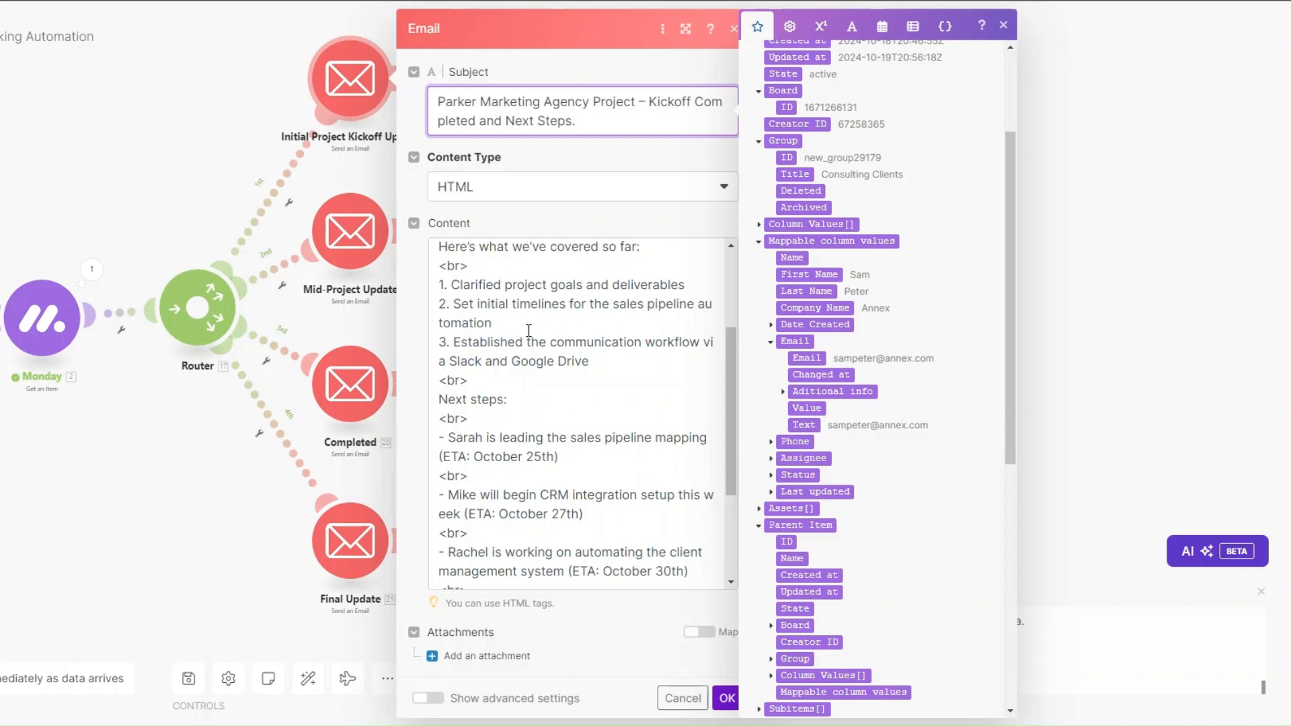
scroll(528, 331, down, 1)
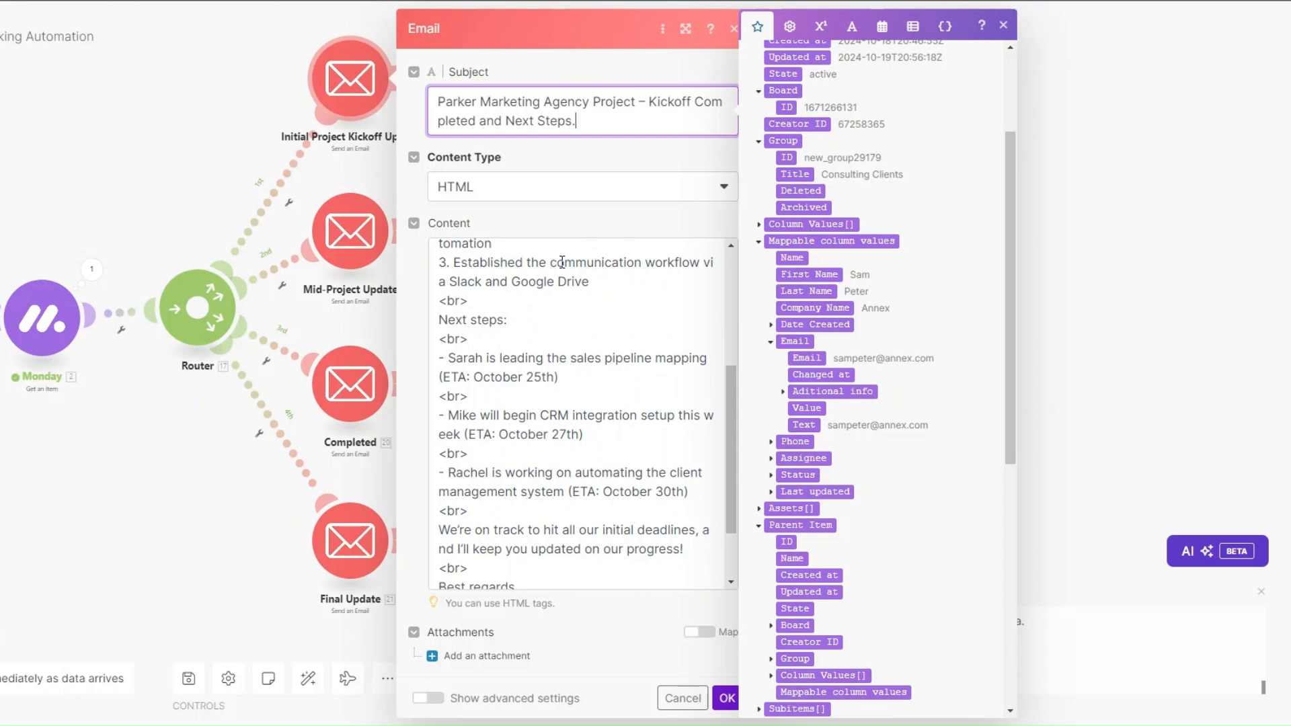
scroll(562, 263, down, 1)
scroll(562, 269, up, 1)
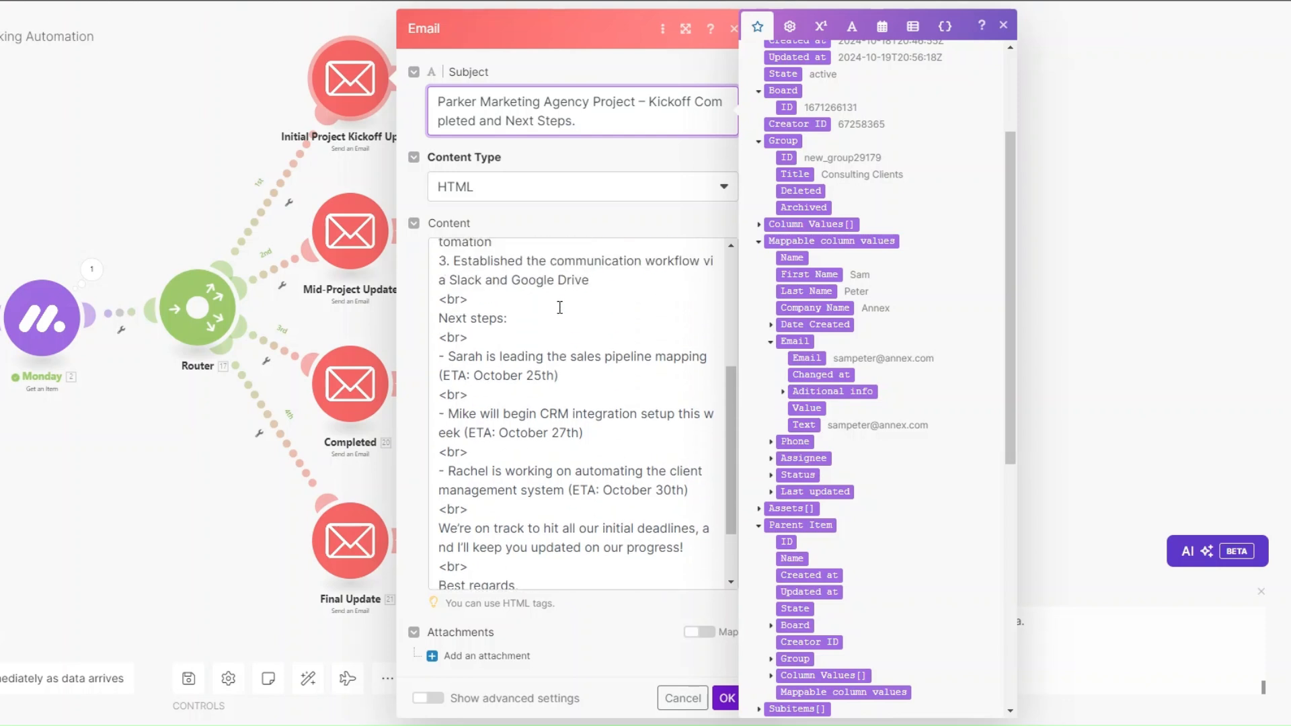
scroll(559, 308, down, 1)
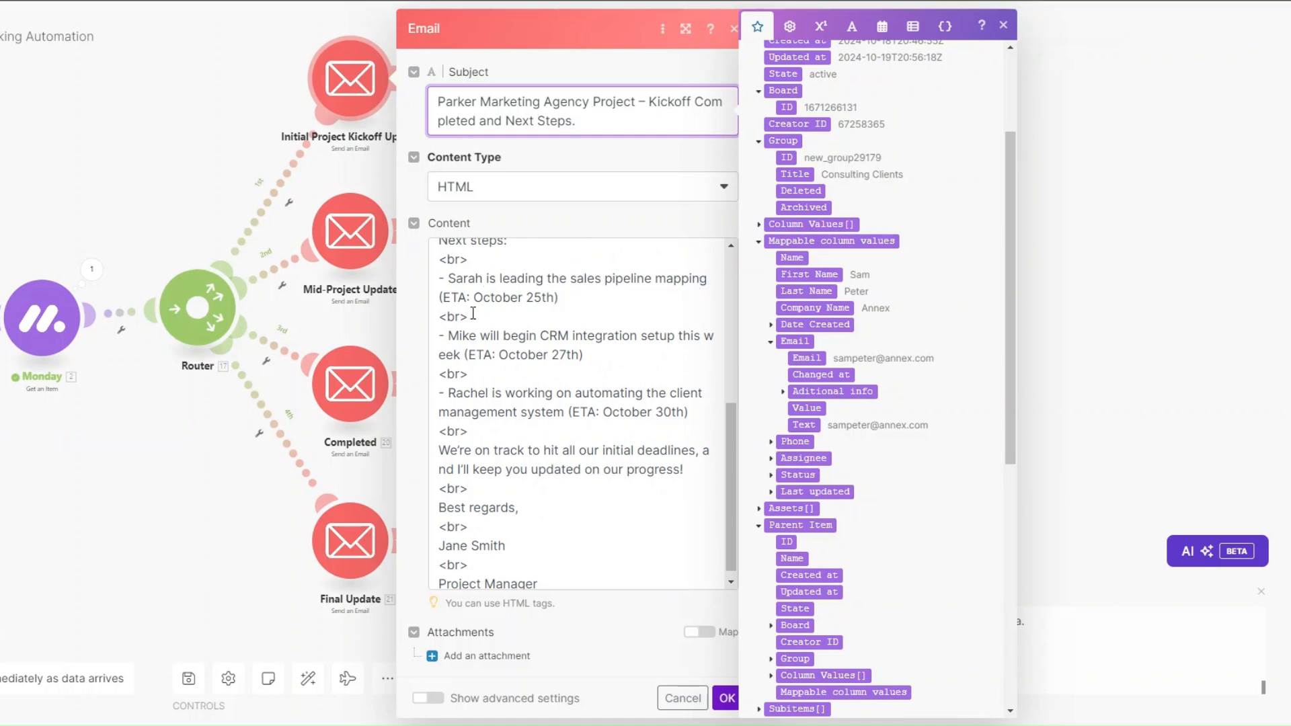
scroll(505, 392, down, 1)
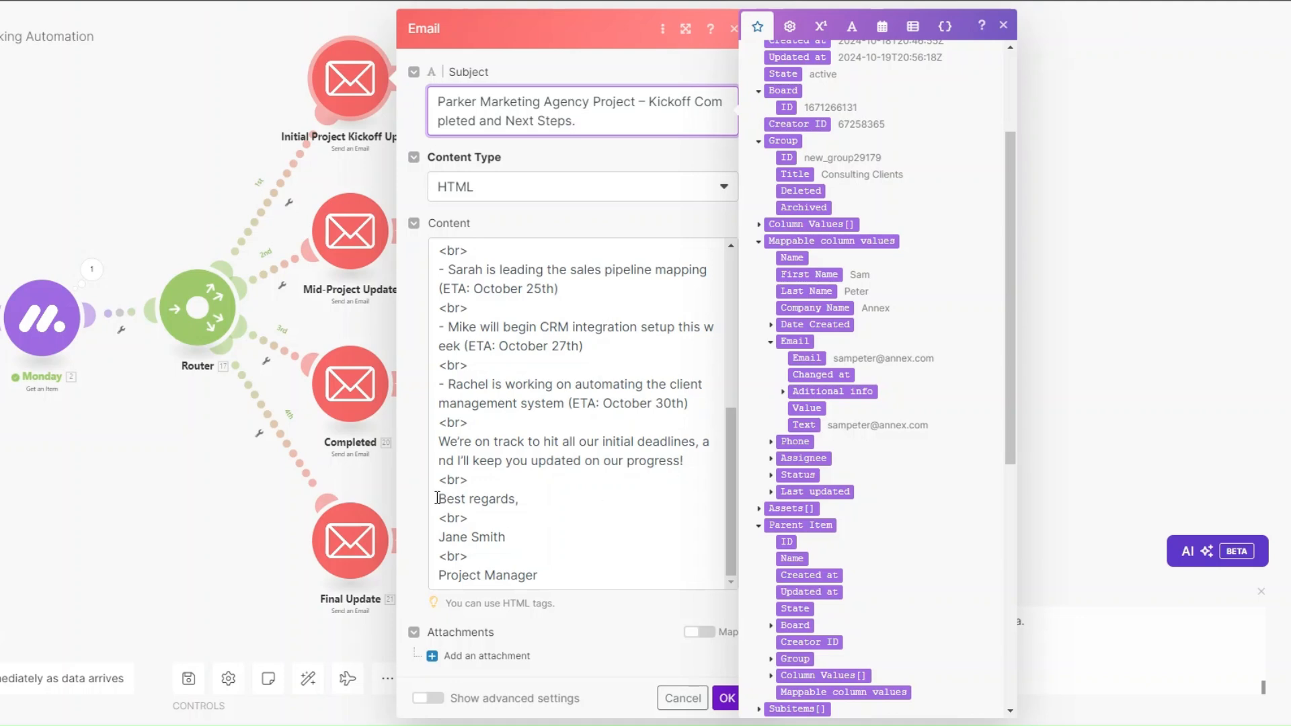
scroll(536, 531, up, 10)
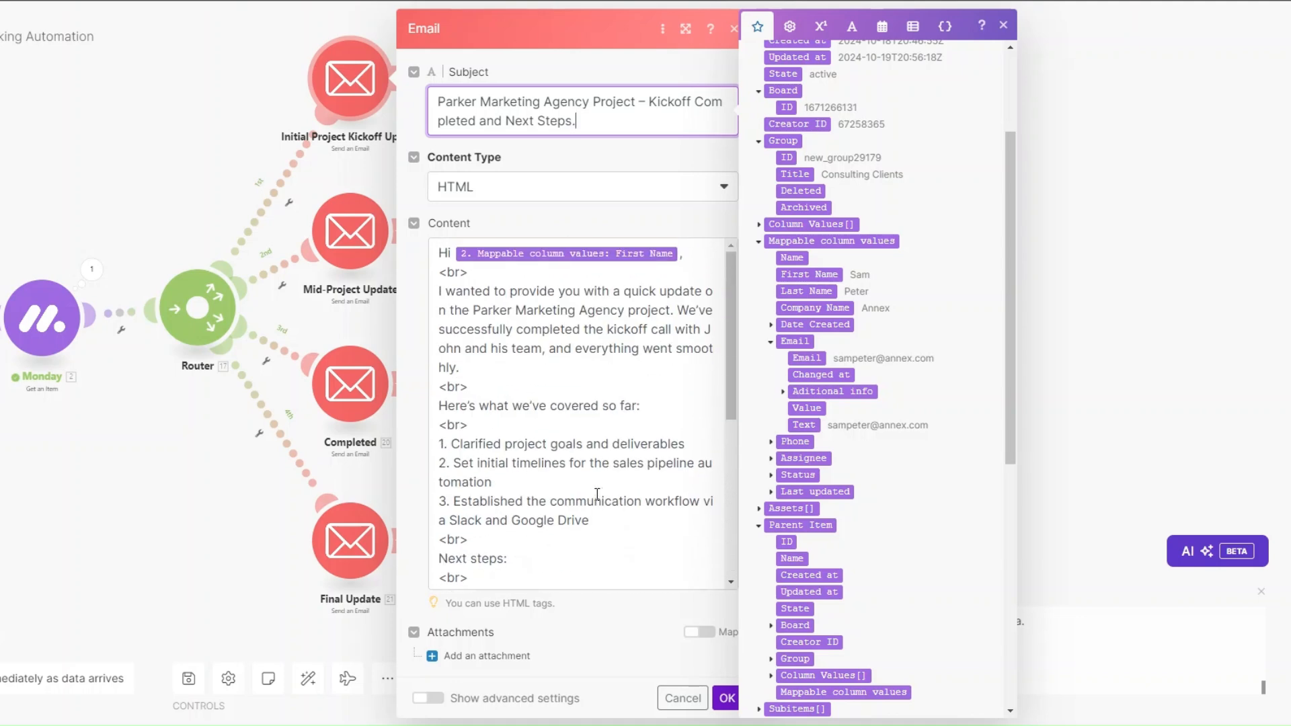
scroll(590, 413, down, 5)
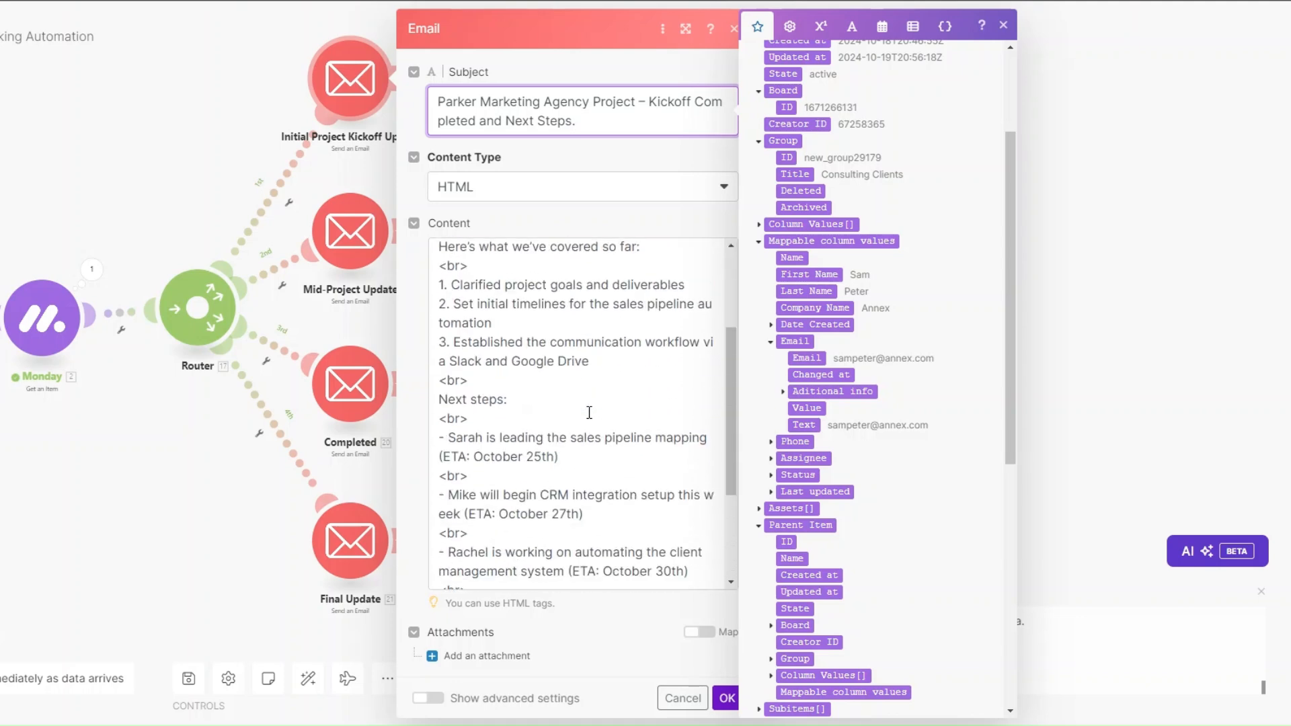
click(727, 698)
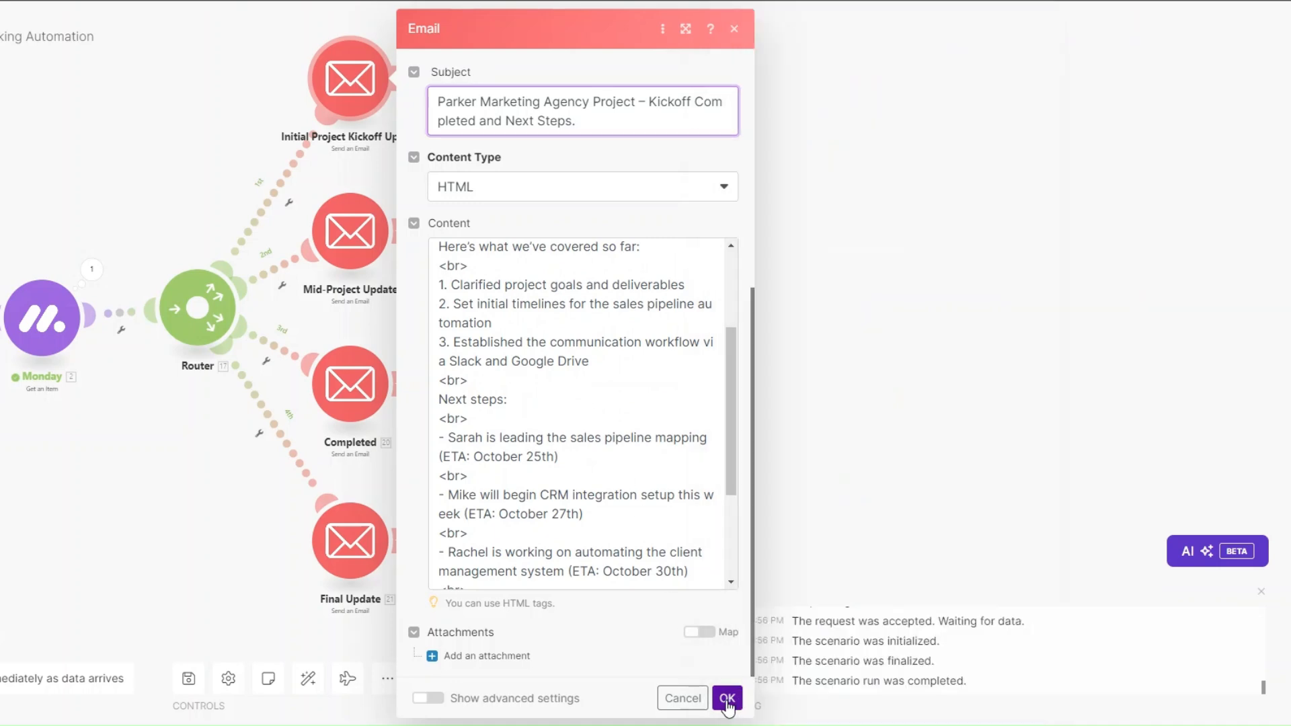
click(357, 254)
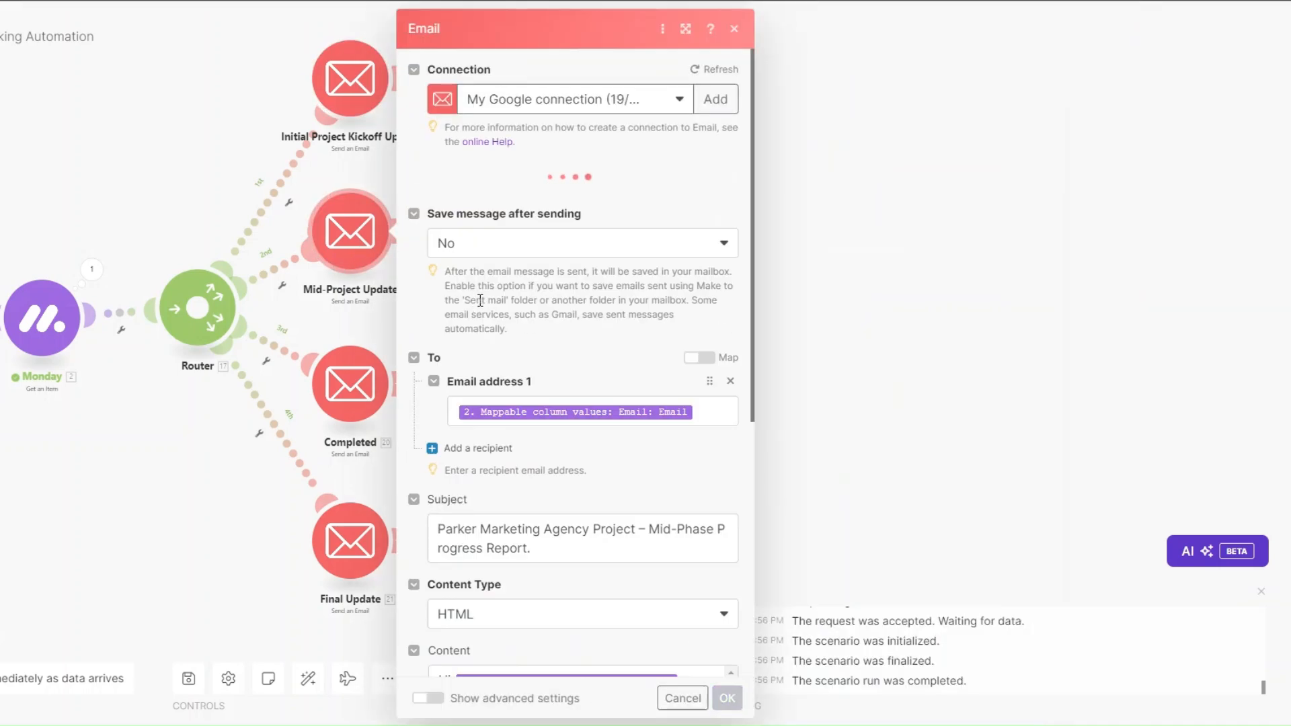
Step: Check the Mid-Project Update recipient mapping and its Mid-Phase Progress Report subject
scroll(644, 200, down, 3)
click(644, 176)
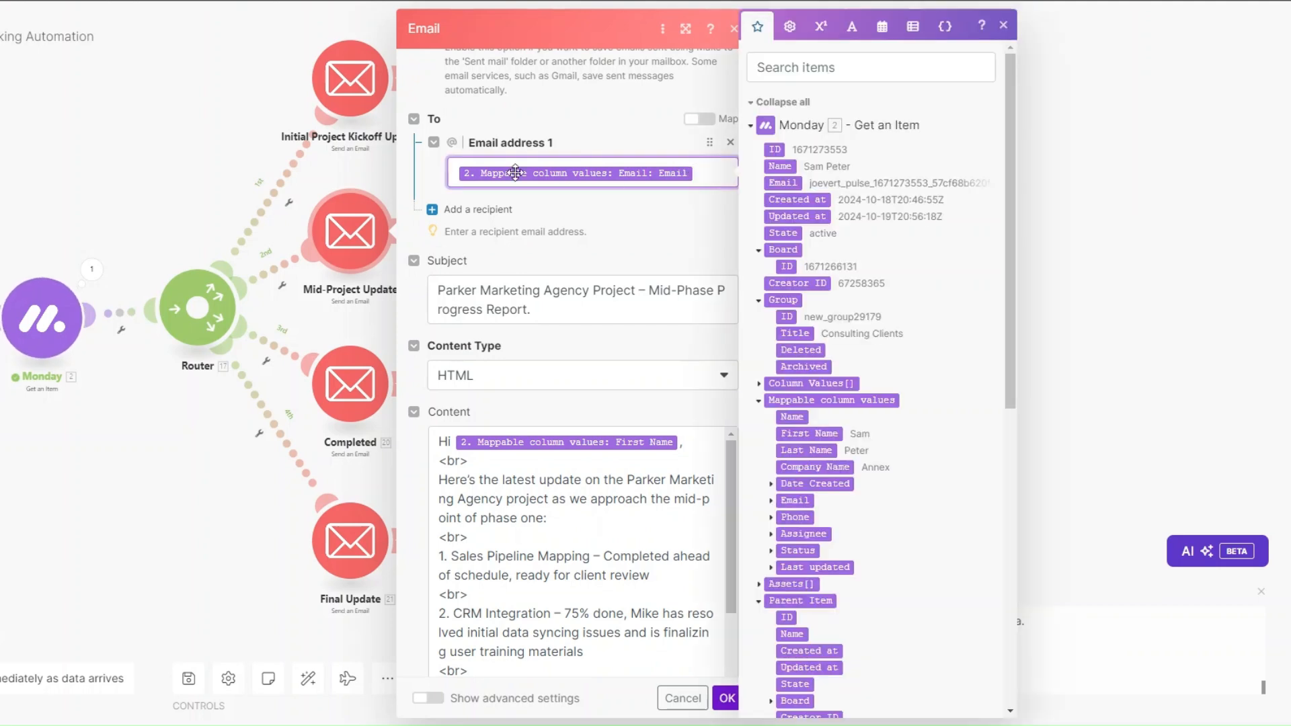
scroll(823, 296, down, 5)
click(773, 341)
click(656, 301)
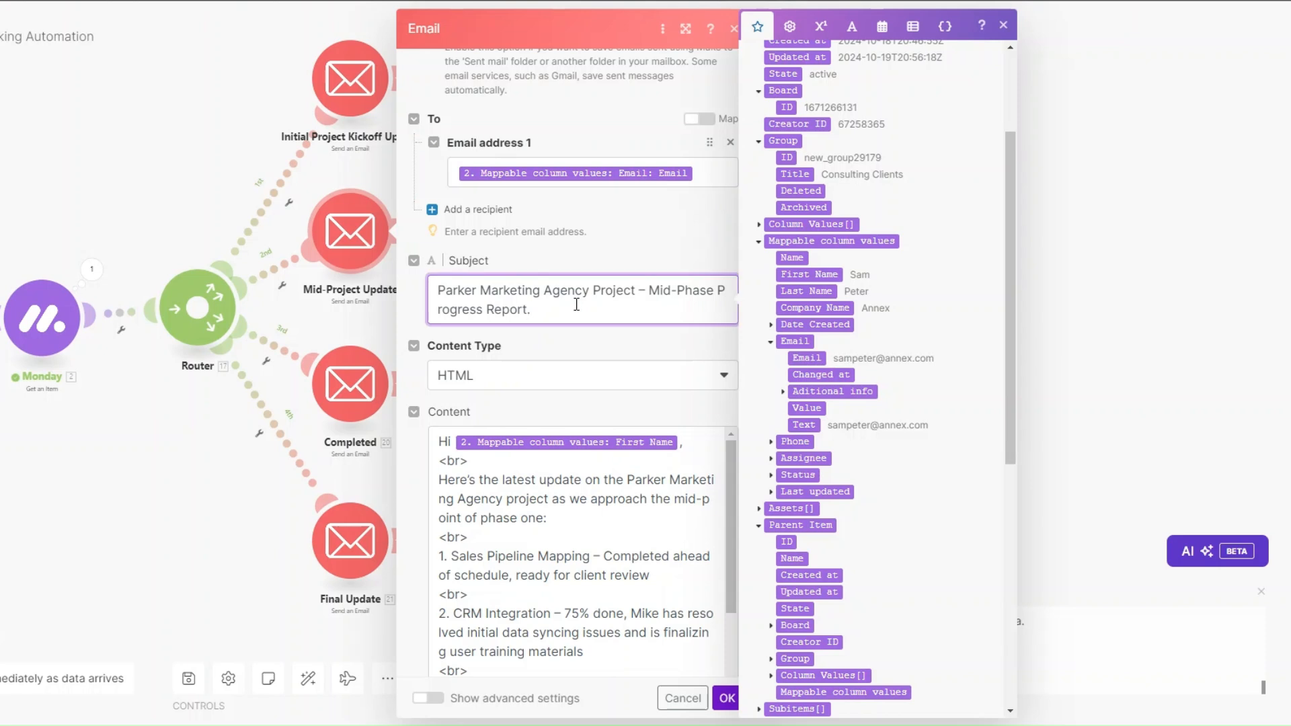
Step: Review the HTML body with milestones due October 29th and 31st, then save it
scroll(576, 304, down, 3)
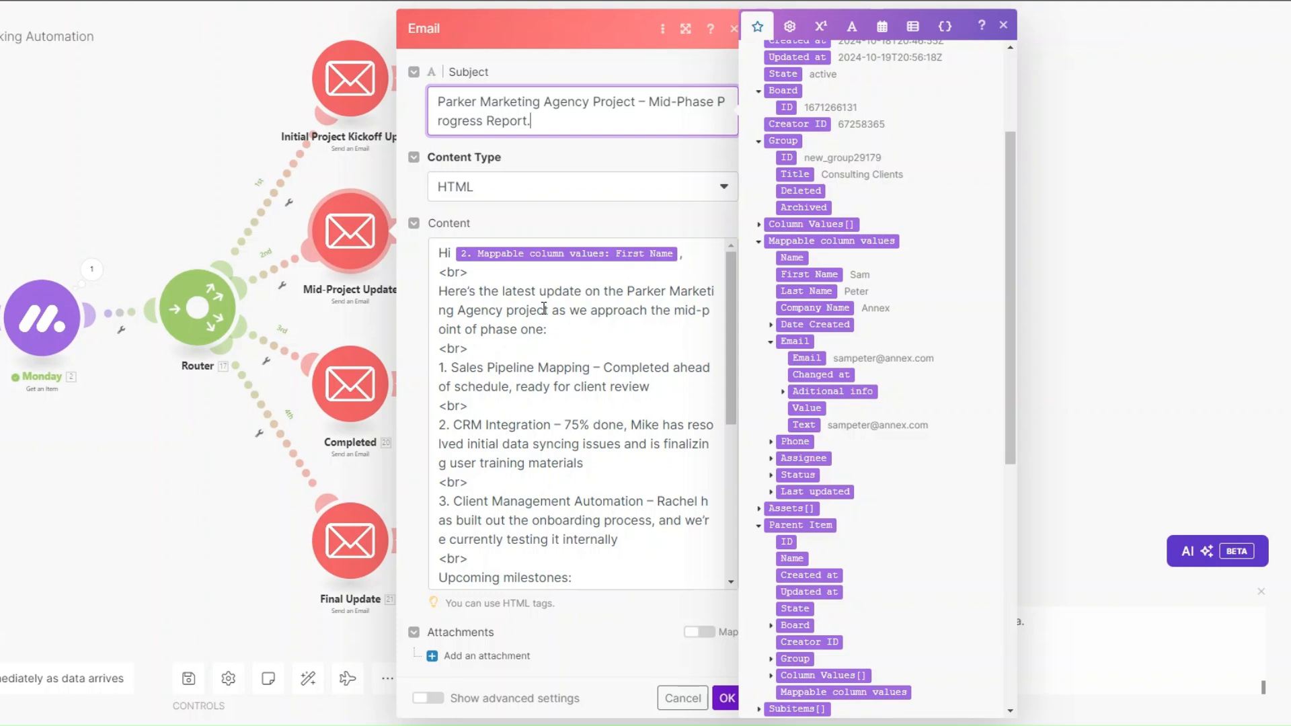
scroll(544, 309, down, 1)
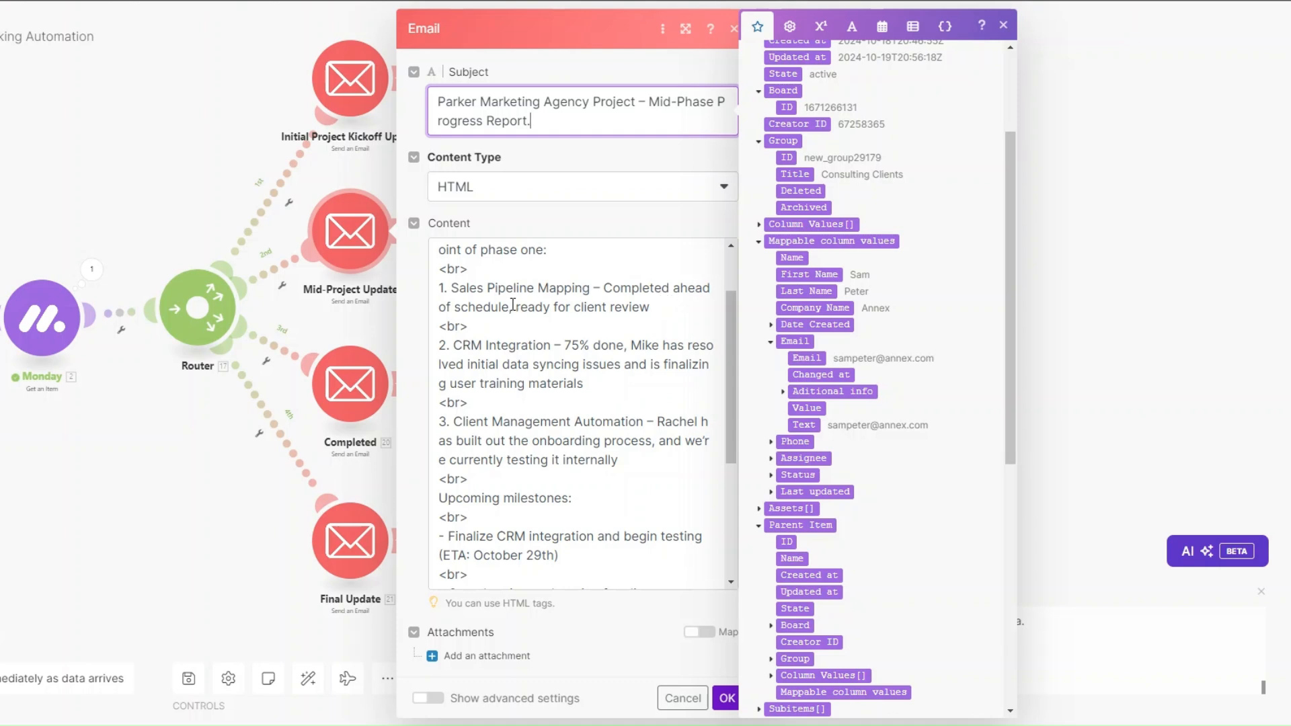
scroll(513, 305, down, 1)
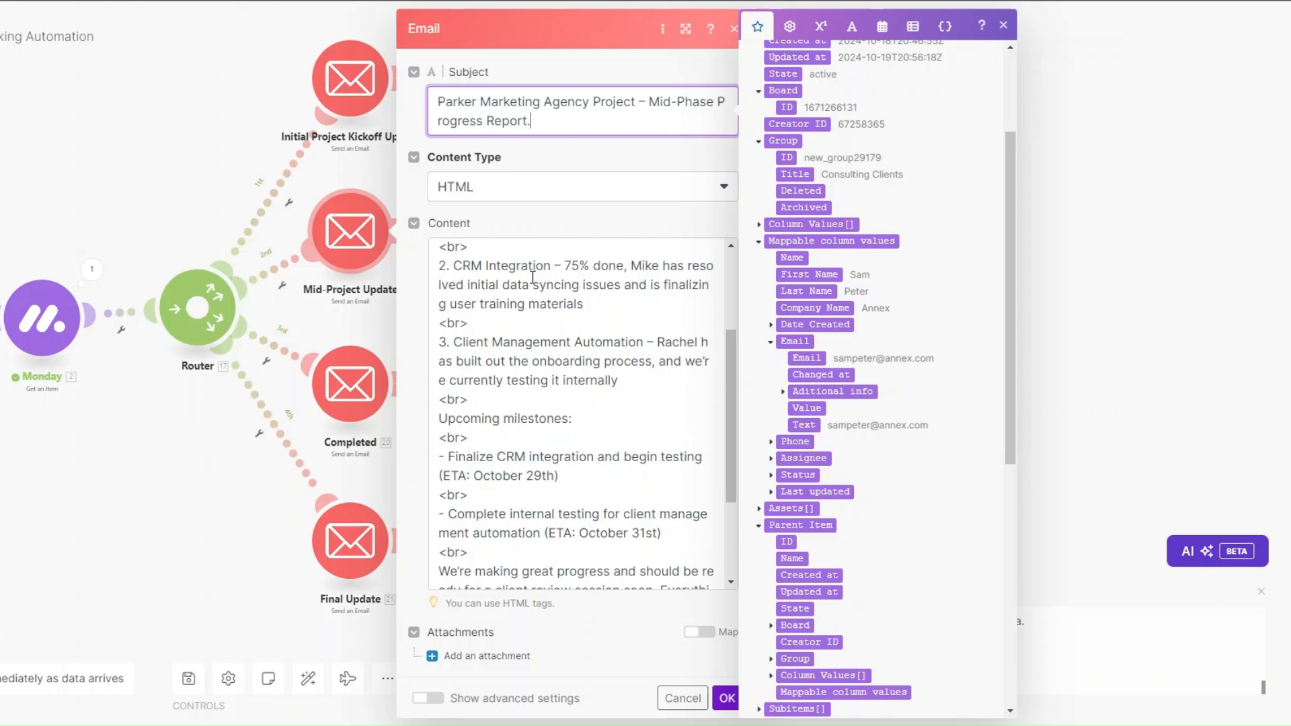
click(587, 305)
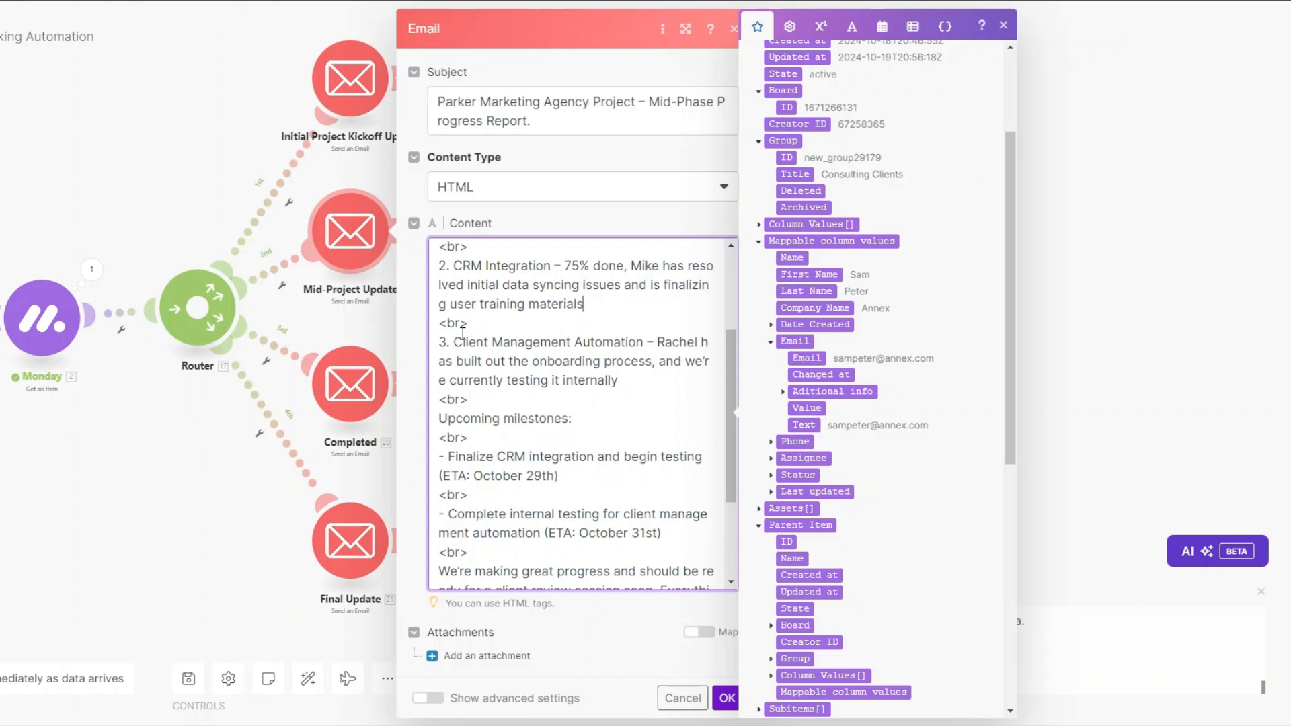
scroll(463, 334, down, 3)
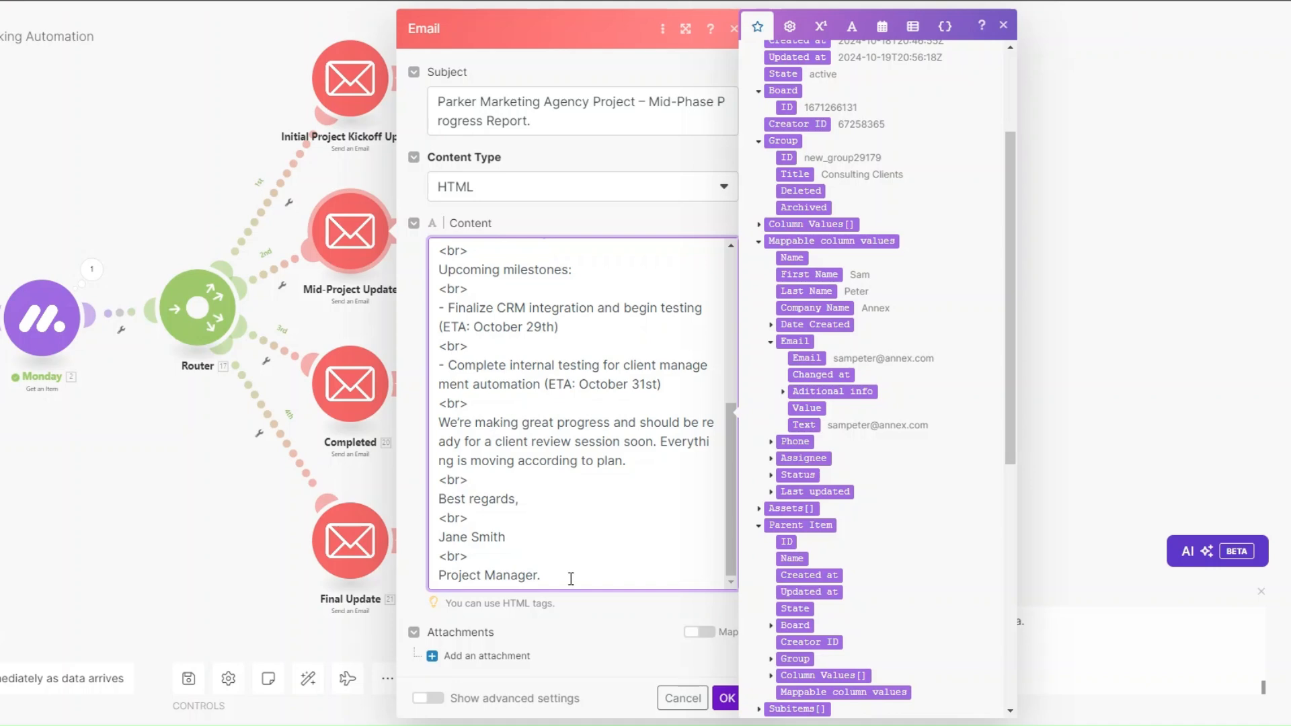
click(727, 698)
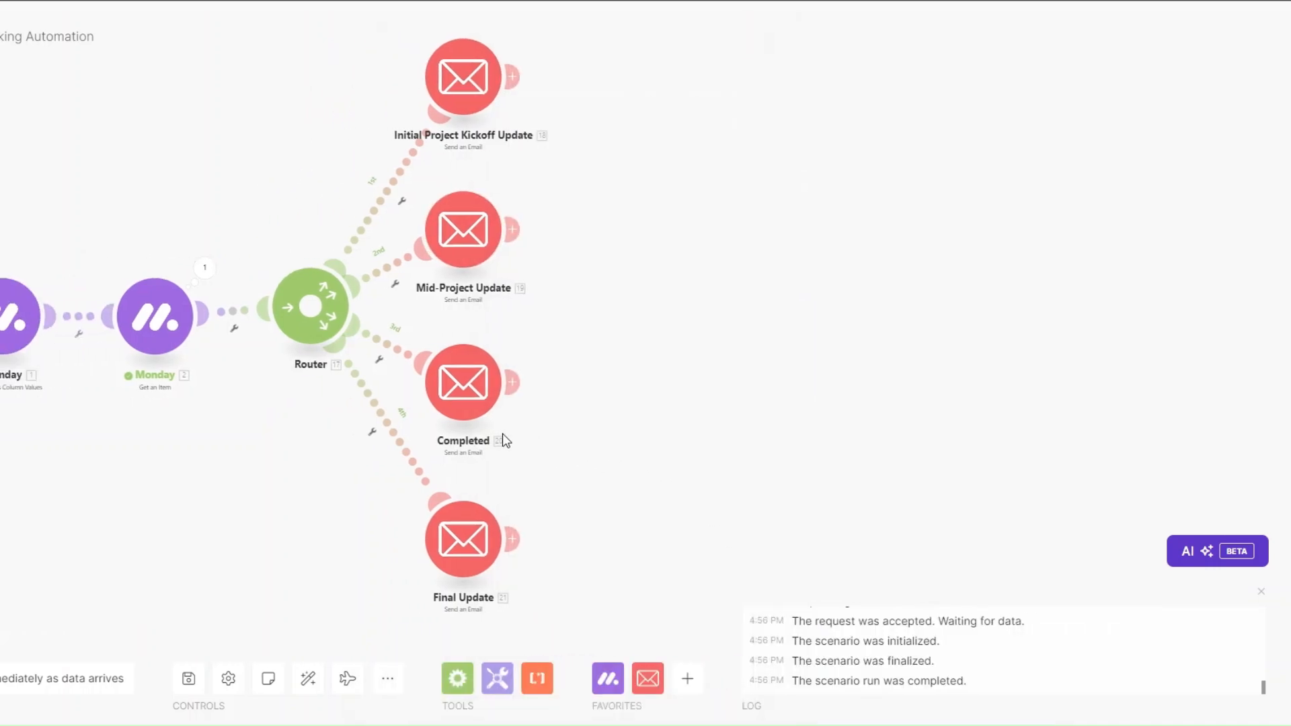
Step: Open the Completed email and check its recipient mapping and Phase One Completed subject
click(494, 385)
click(573, 403)
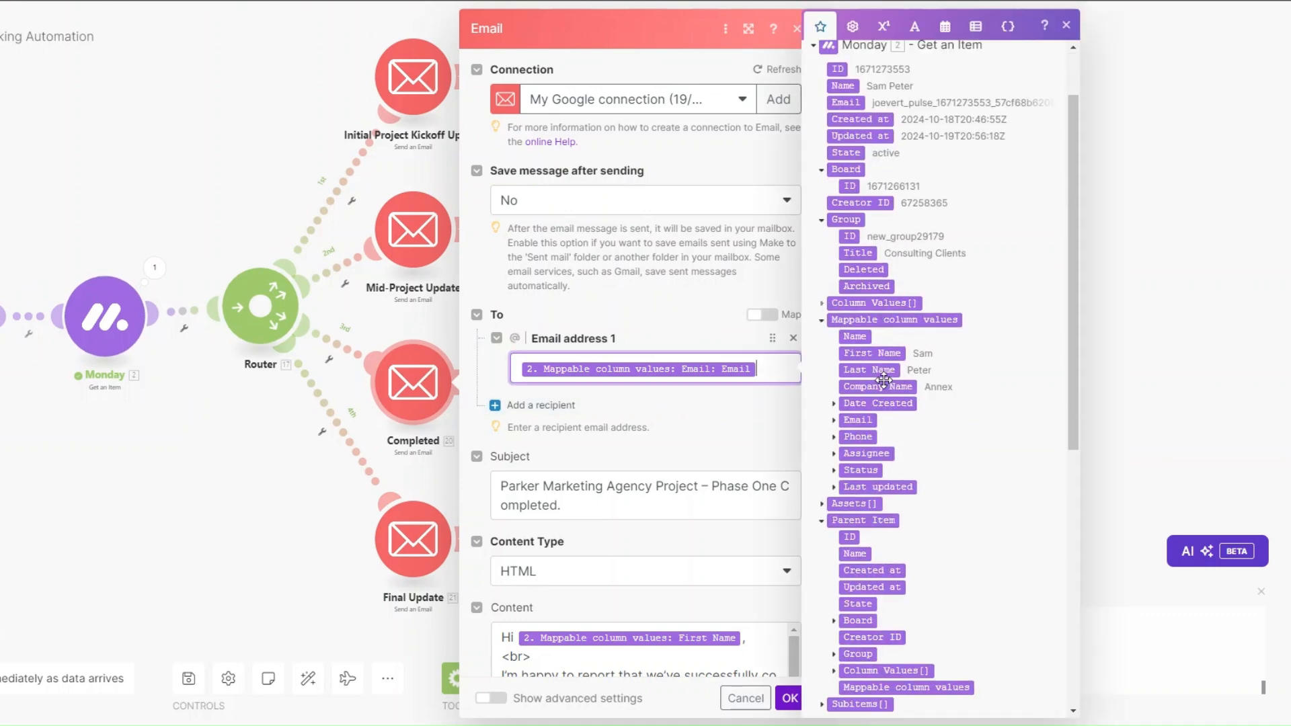
scroll(641, 316, down, 3)
click(598, 266)
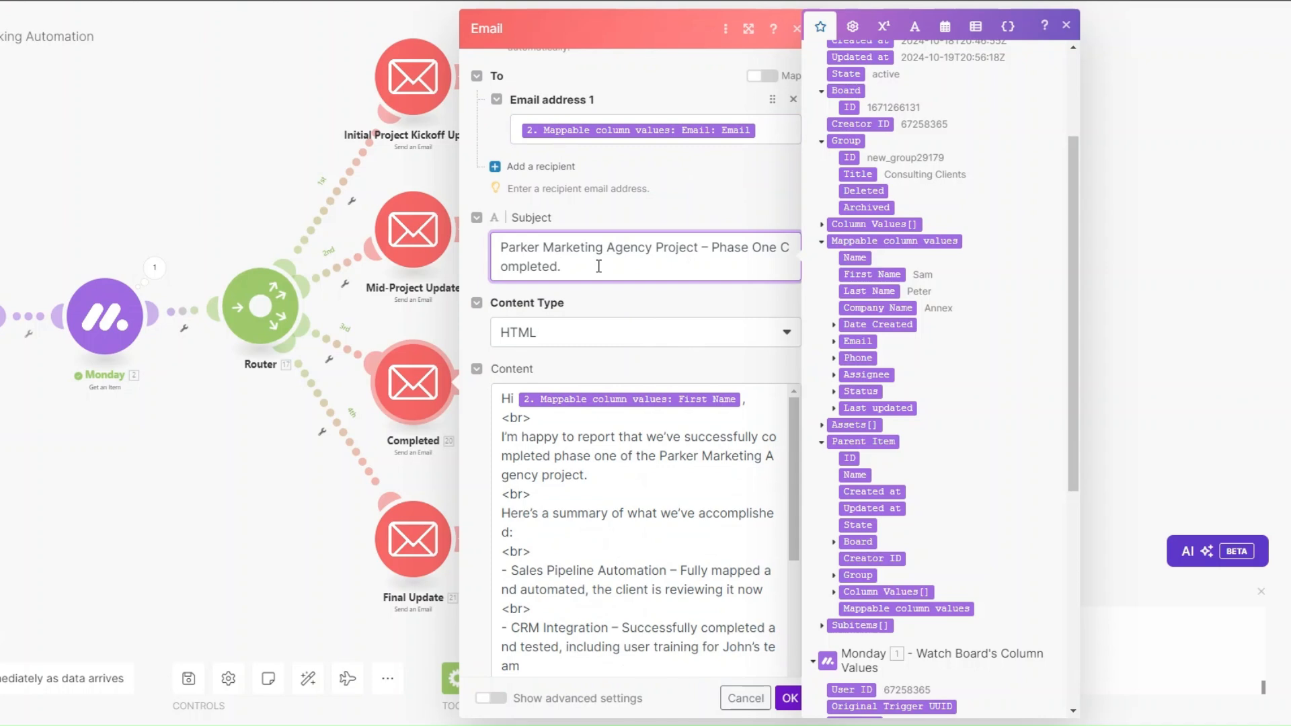
Step: Review the HTML next steps dated November 3rd and 5th, then save the email
scroll(599, 267, down, 2)
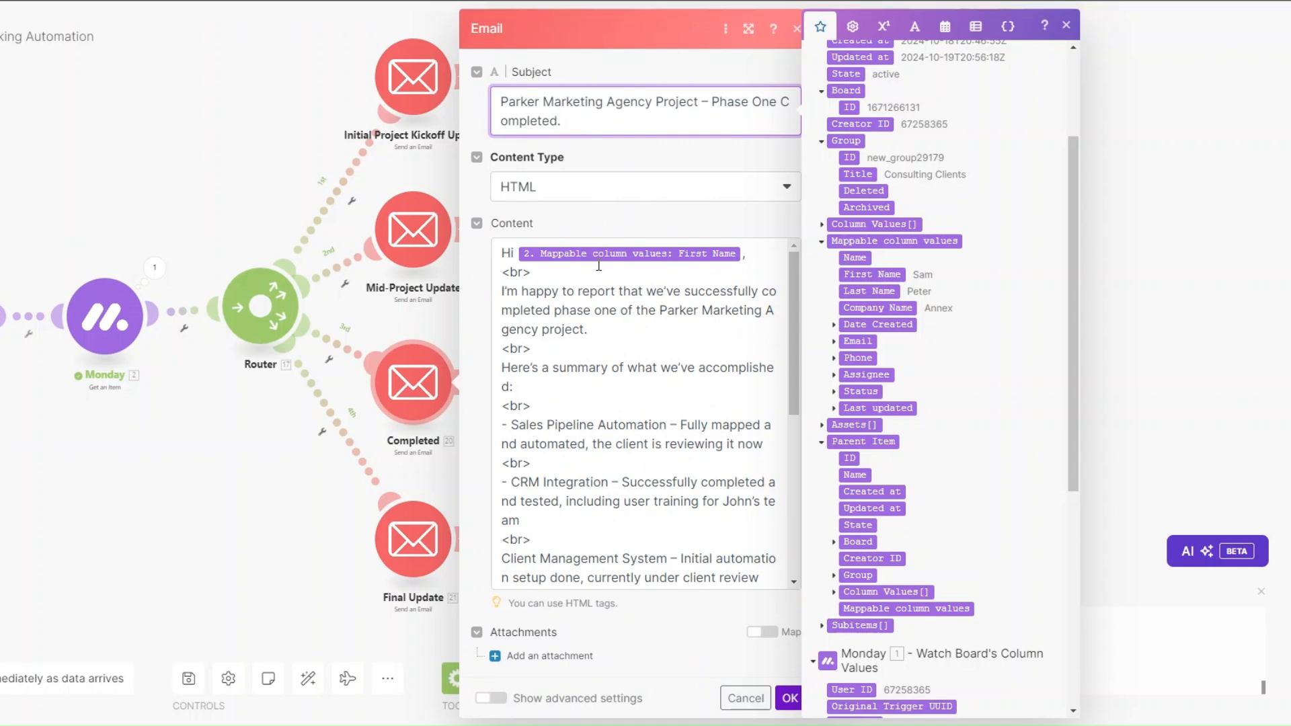
scroll(598, 267, down, 2)
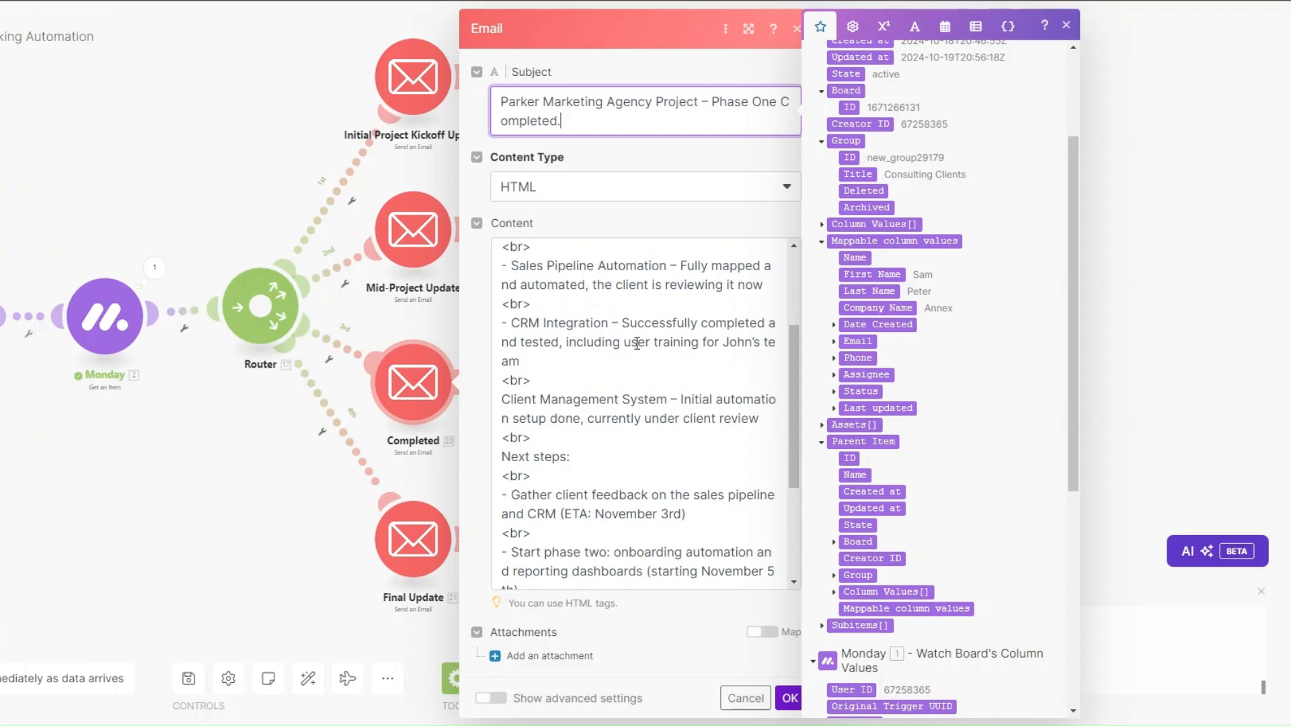
scroll(637, 344, down, 1)
scroll(636, 344, down, 2)
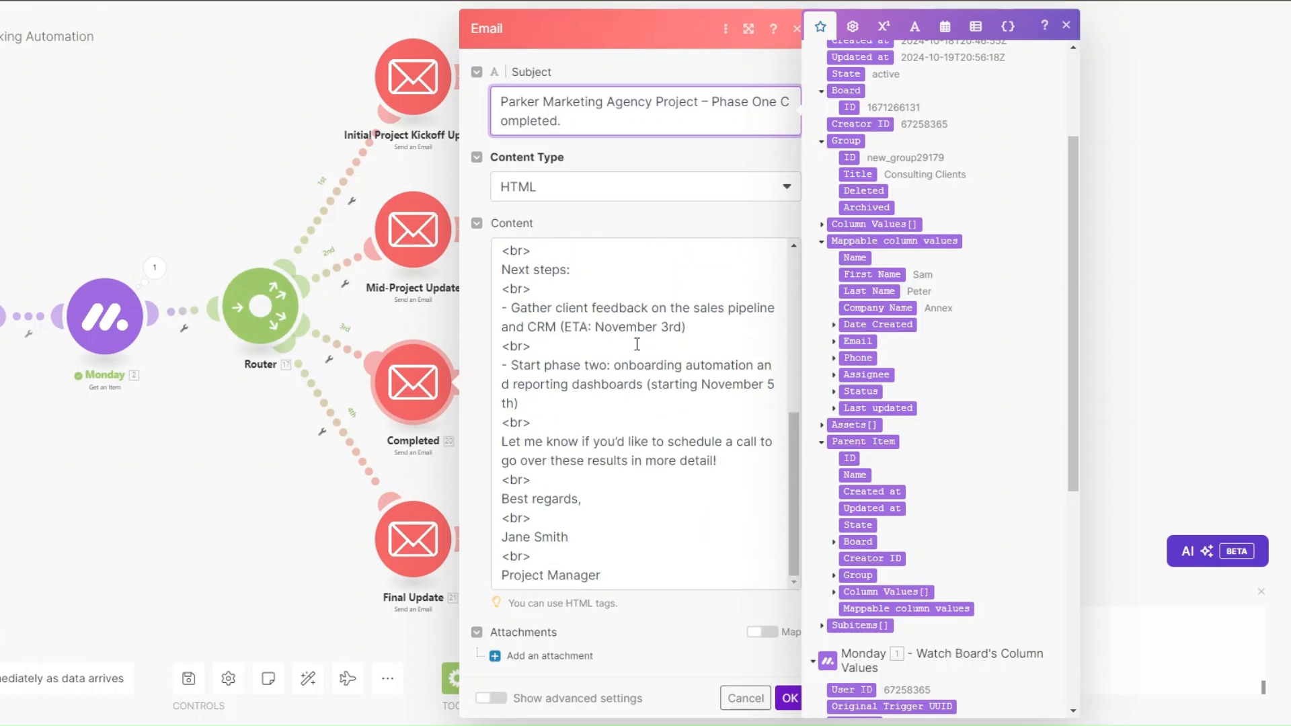
scroll(636, 344, up, 1)
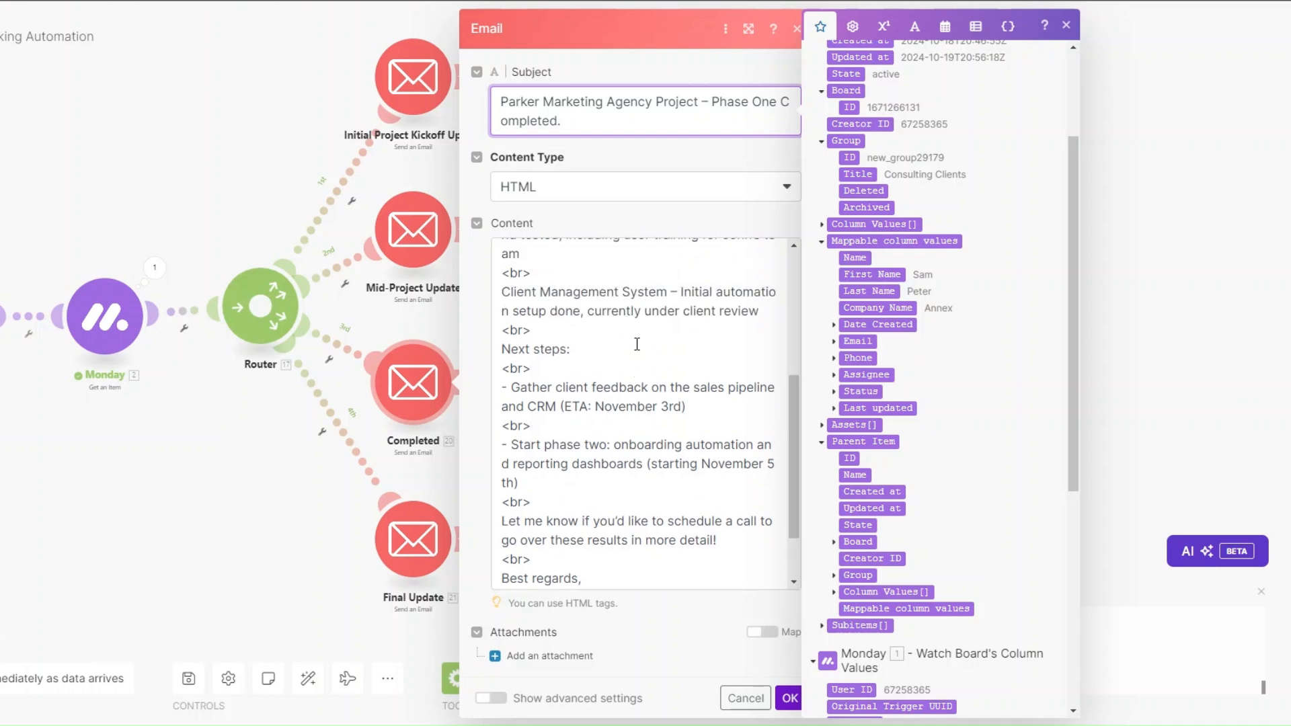
scroll(636, 344, down, 1)
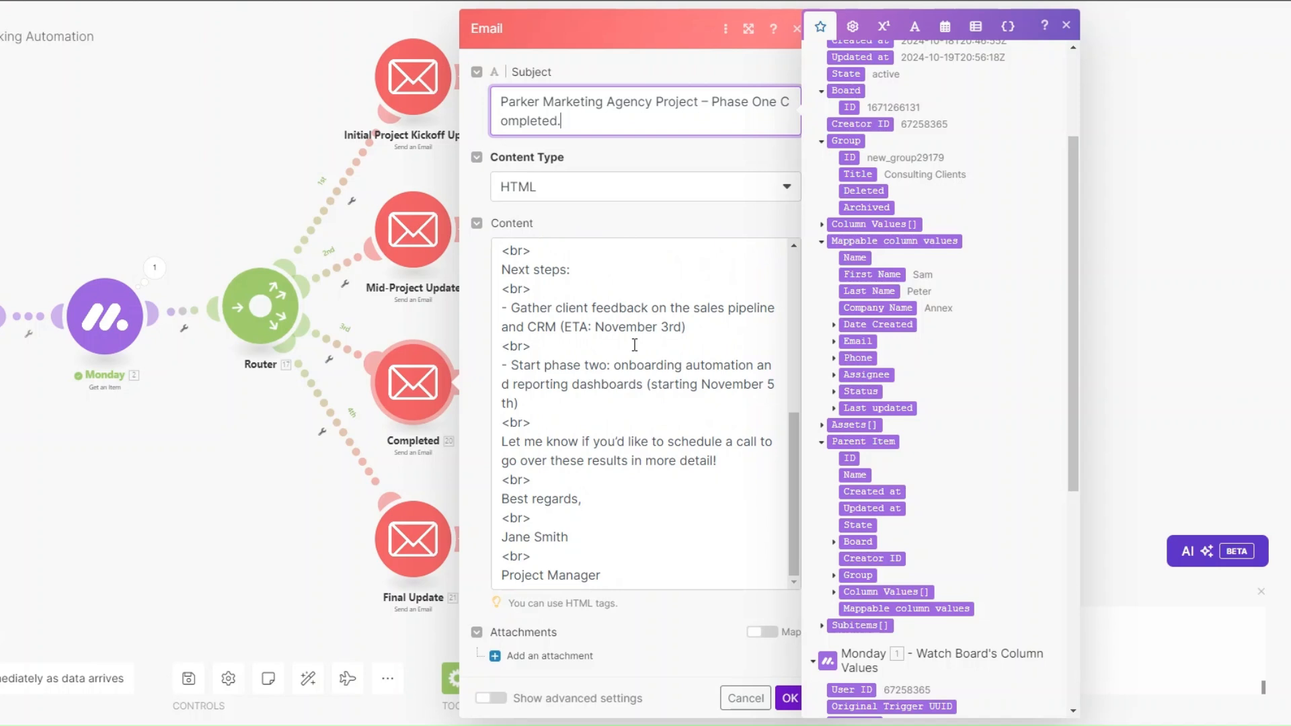
click(789, 698)
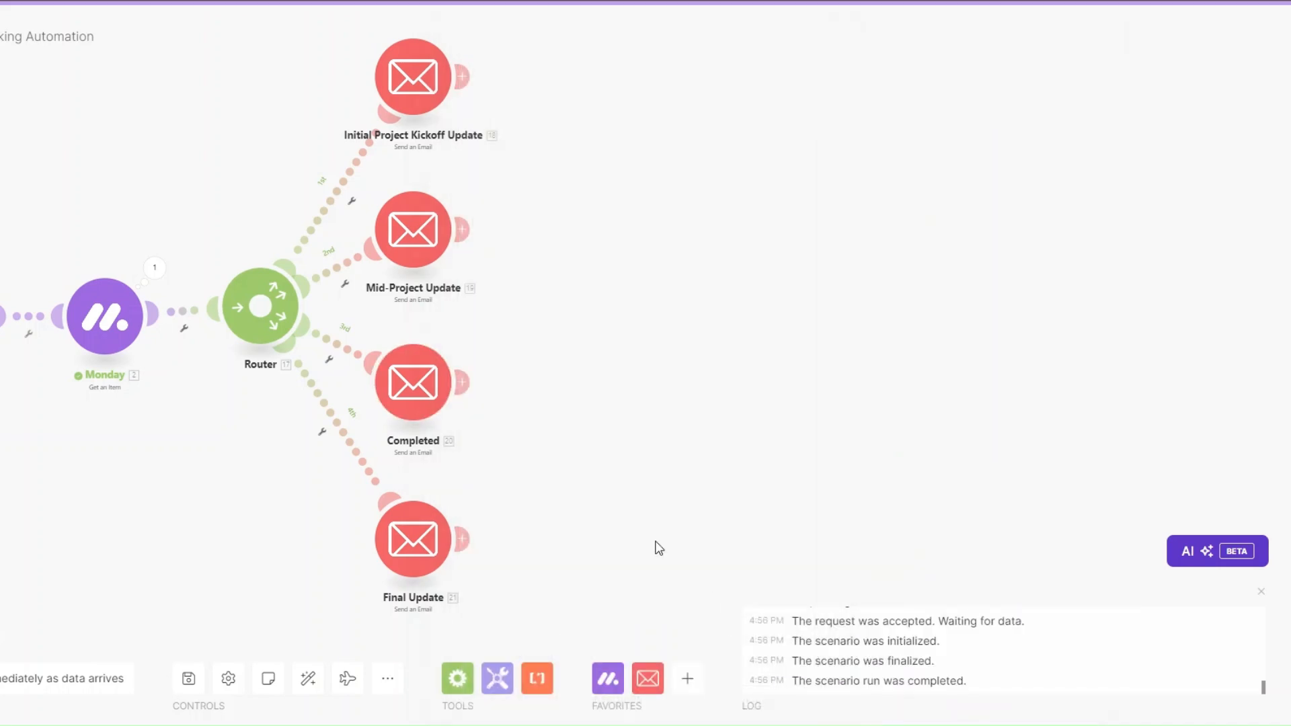
Step: Check the Final Update email's recipient mapping and its 'Final Update & Completion' subject
click(446, 495)
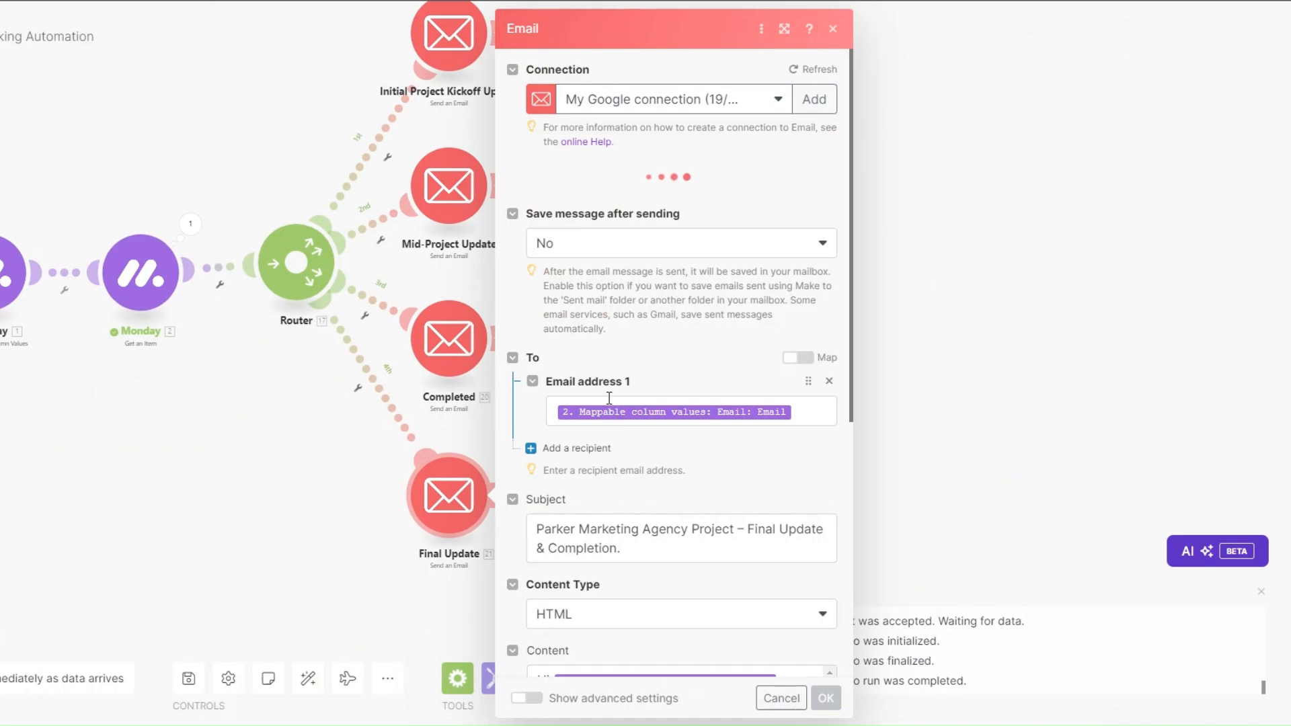
click(800, 359)
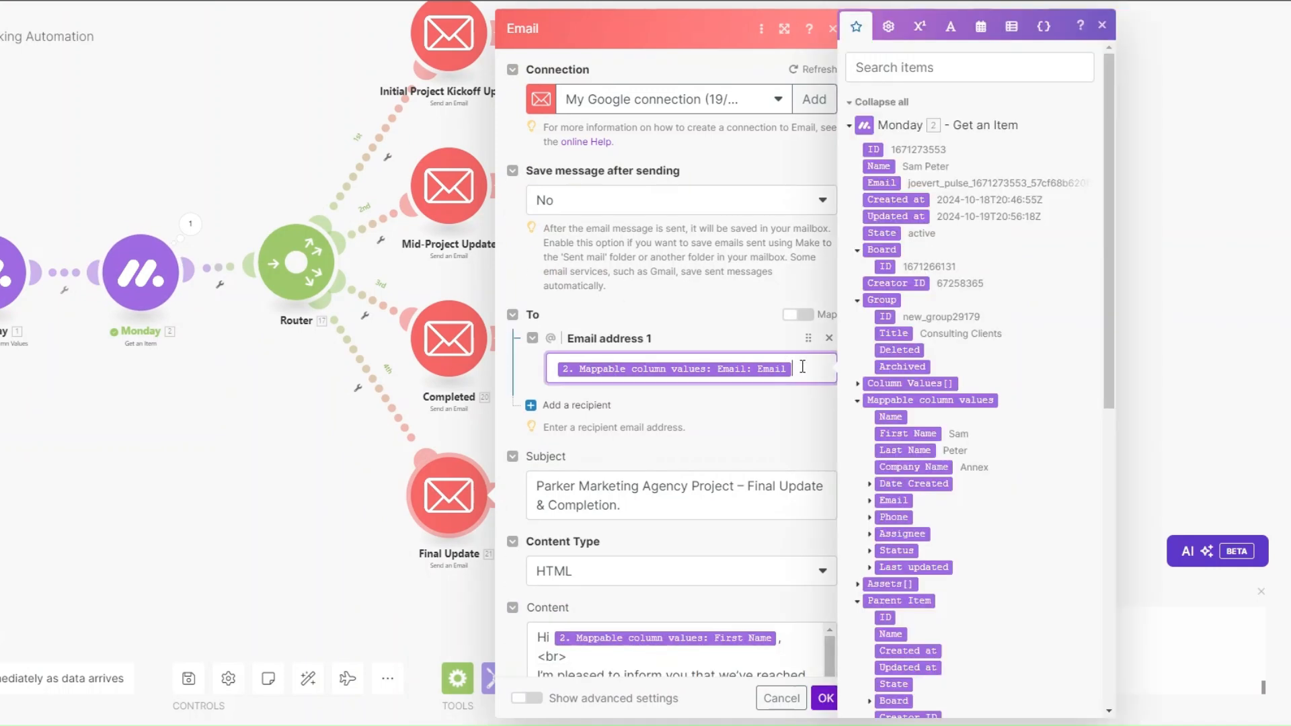
scroll(874, 423, down, 1)
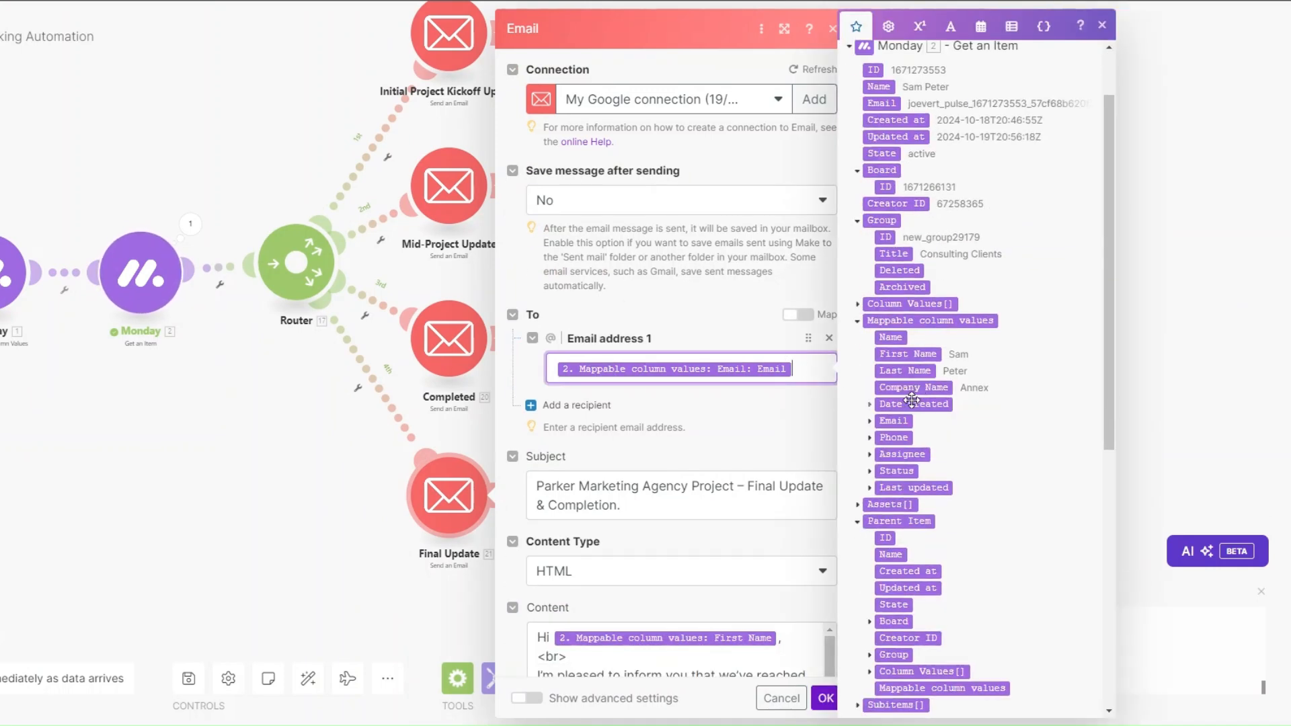
click(870, 421)
scroll(645, 269, down, 5)
click(645, 195)
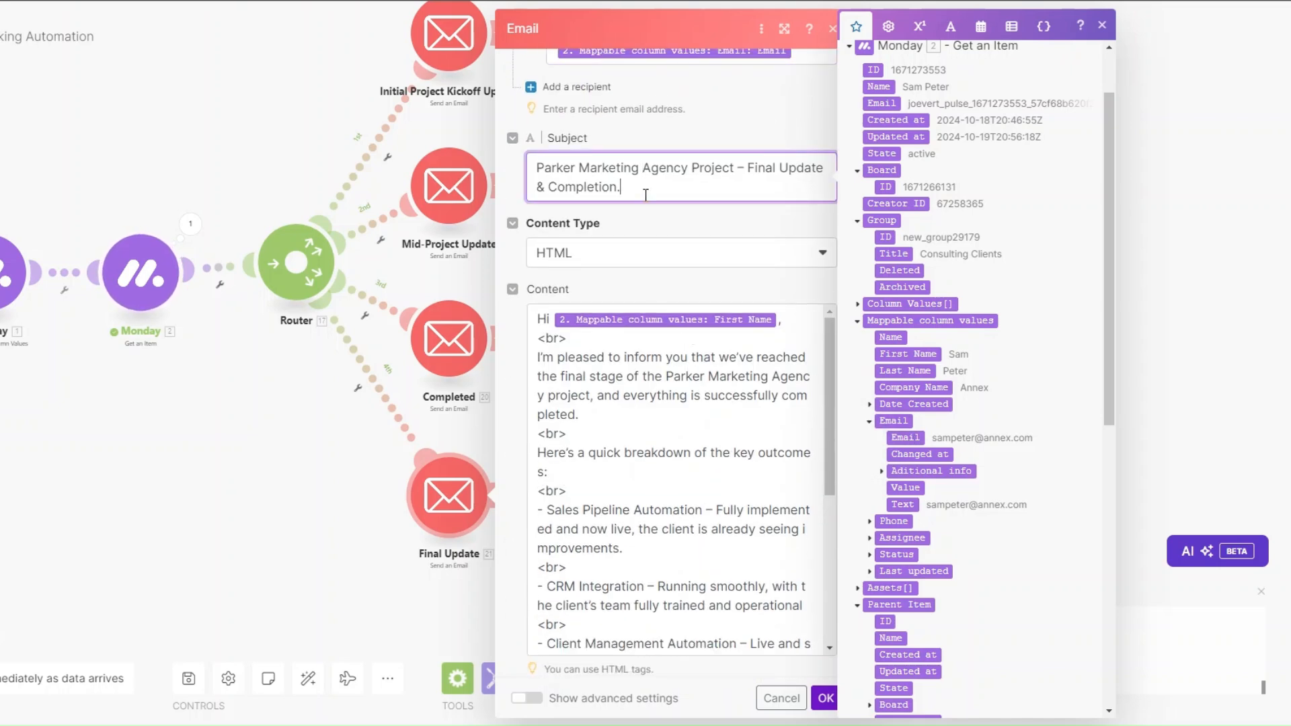
Step: Scroll through the Final Update email's HTML project wrap-up body
scroll(646, 202, down, 1)
scroll(671, 304, down, 1)
scroll(672, 304, up, 1)
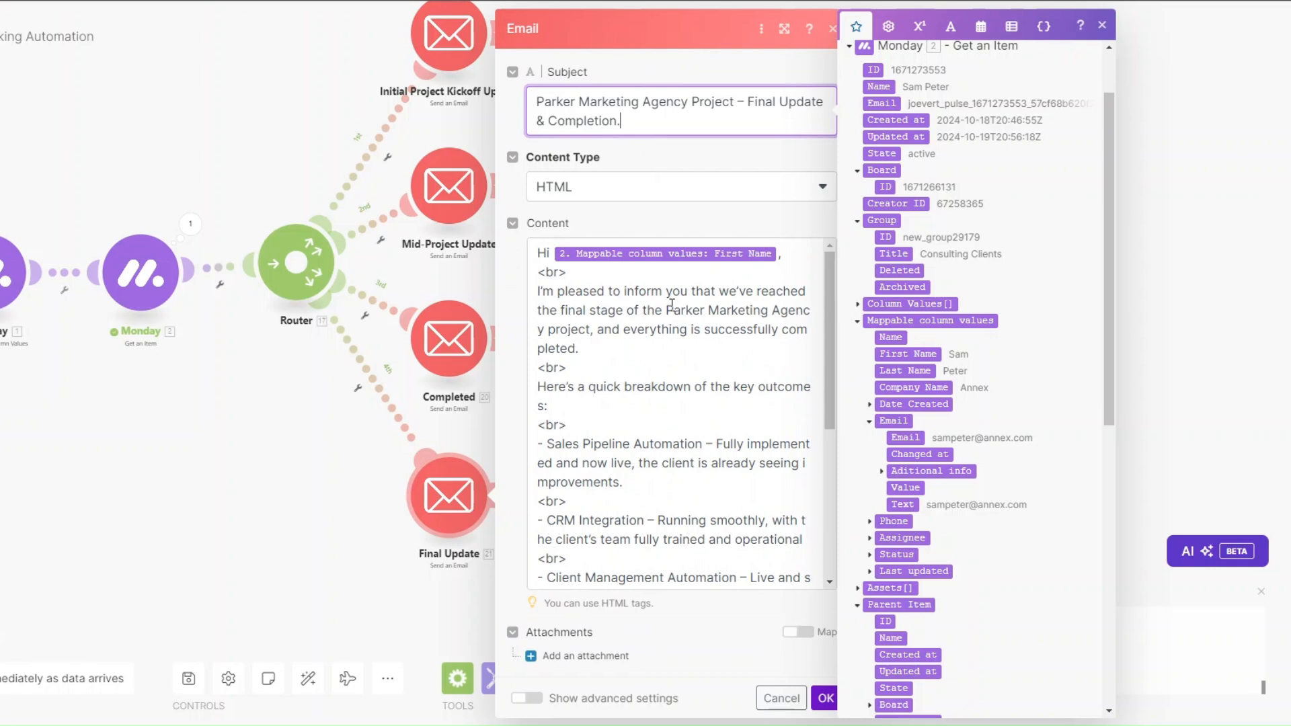
scroll(669, 309, down, 3)
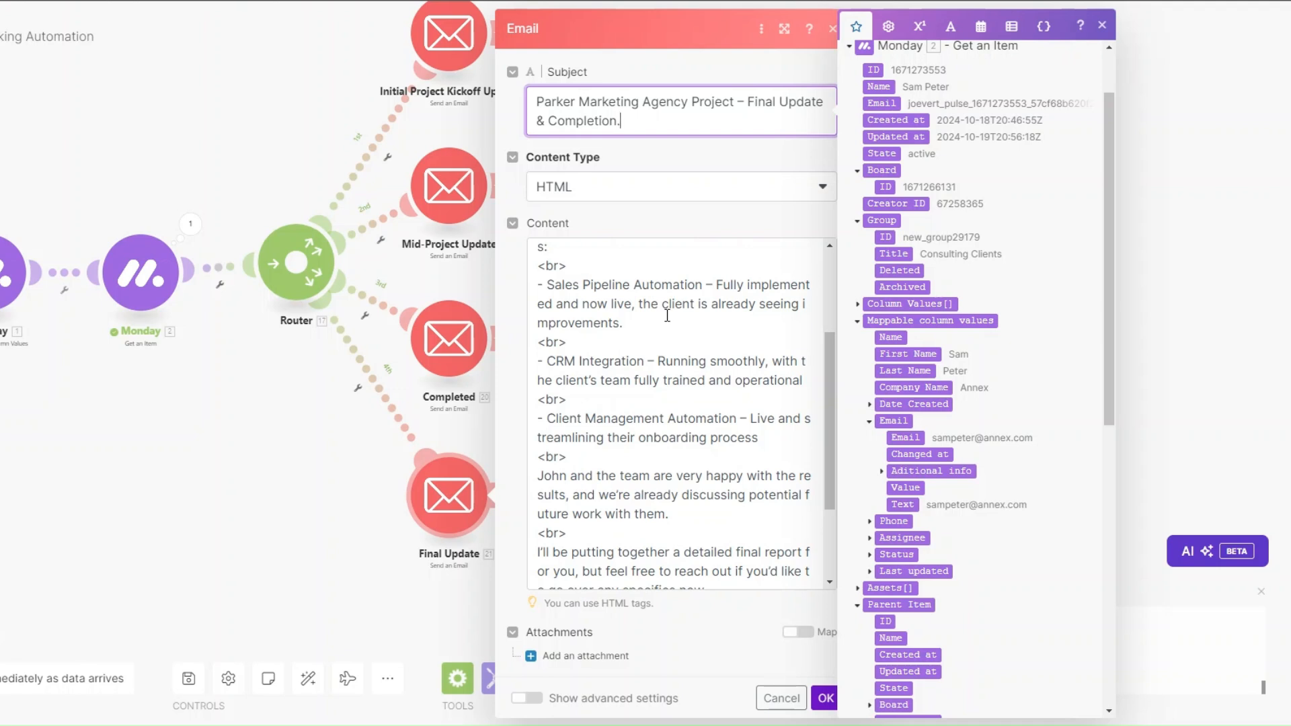
scroll(667, 315, down, 2)
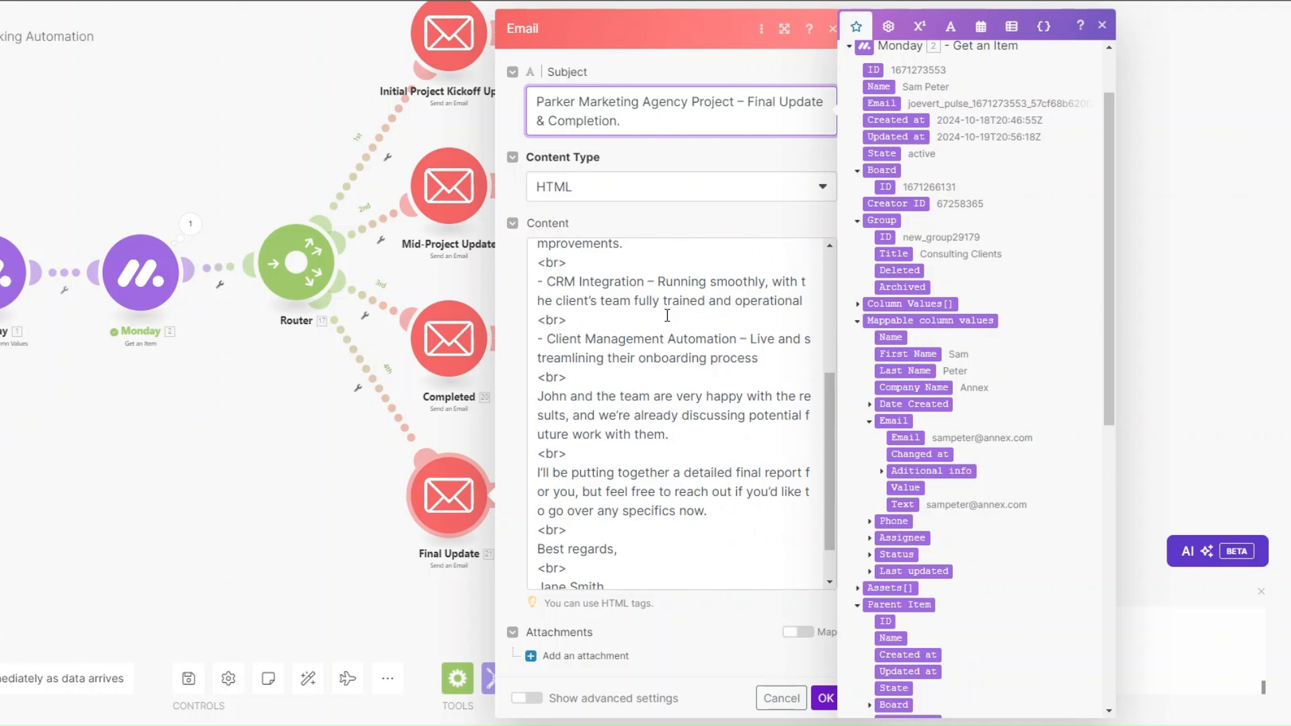
scroll(667, 315, up, 1)
scroll(665, 316, down, 3)
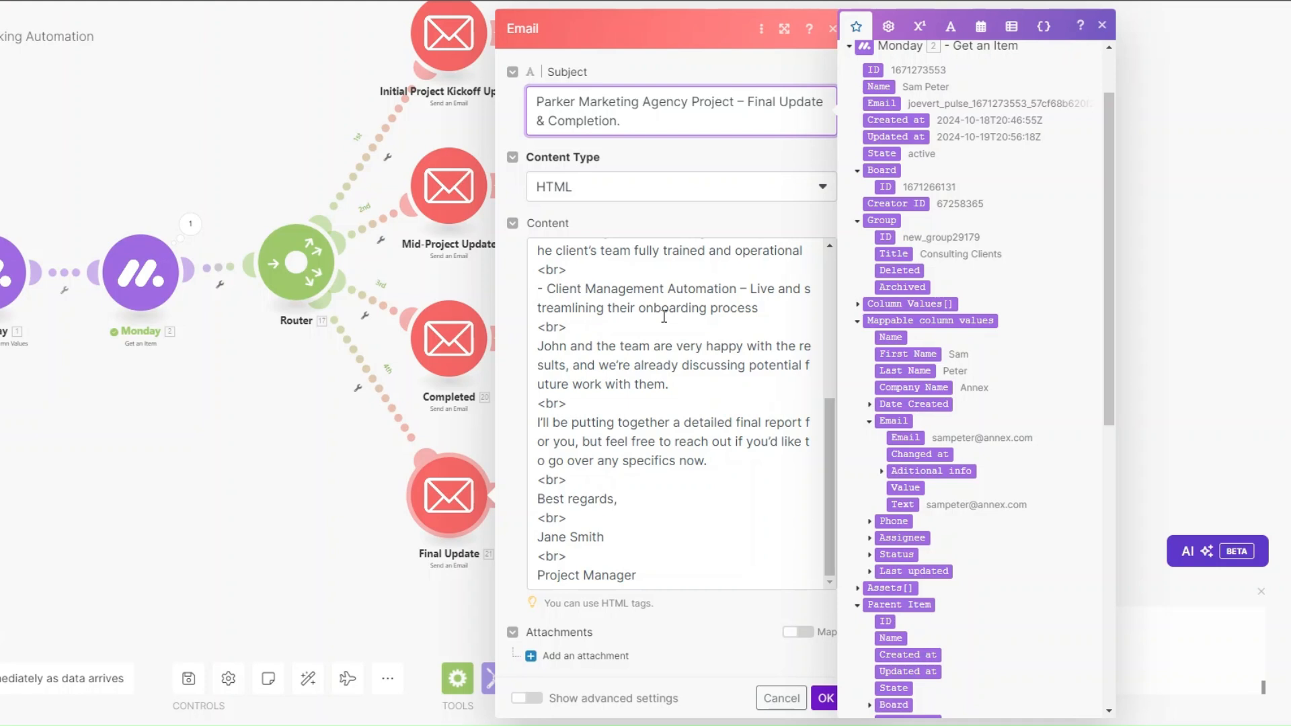
Step: Save the Final Update email and start a first-route filter labelled 'Kickoff Update'
click(825, 697)
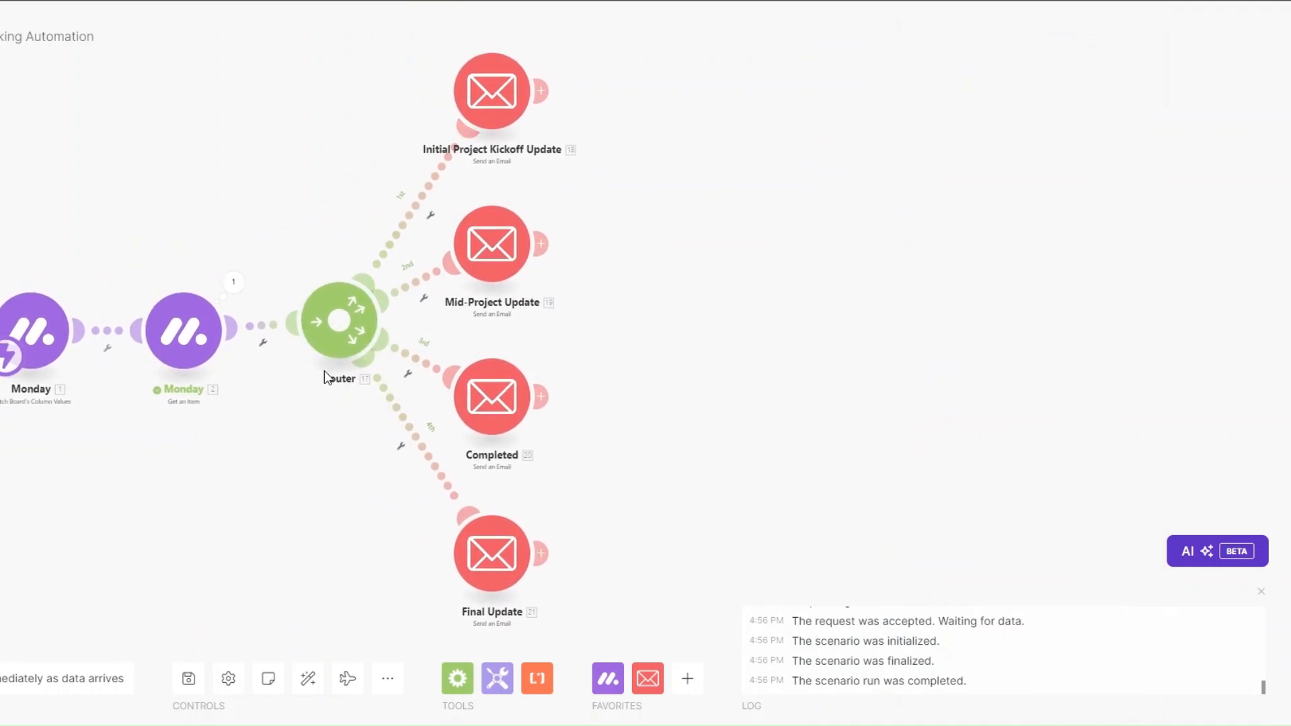
drag(454, 247, 486, 250)
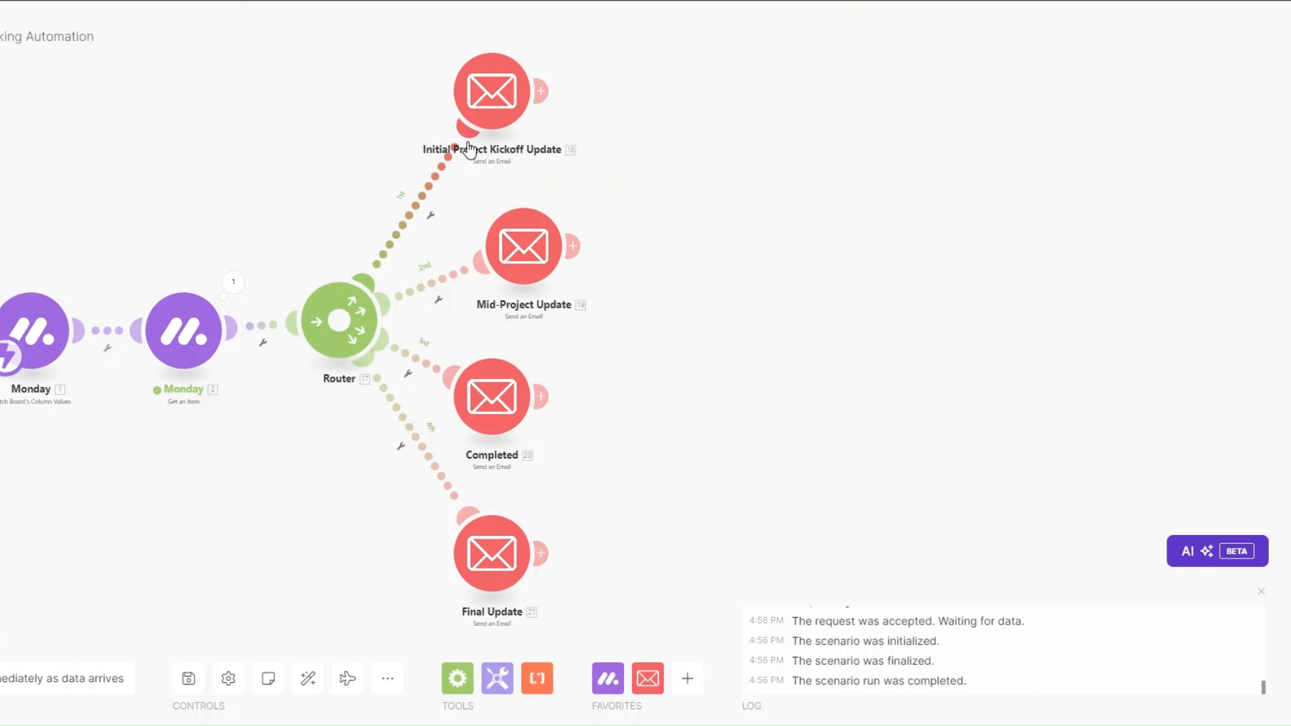
click(430, 215)
click(448, 234)
click(478, 103)
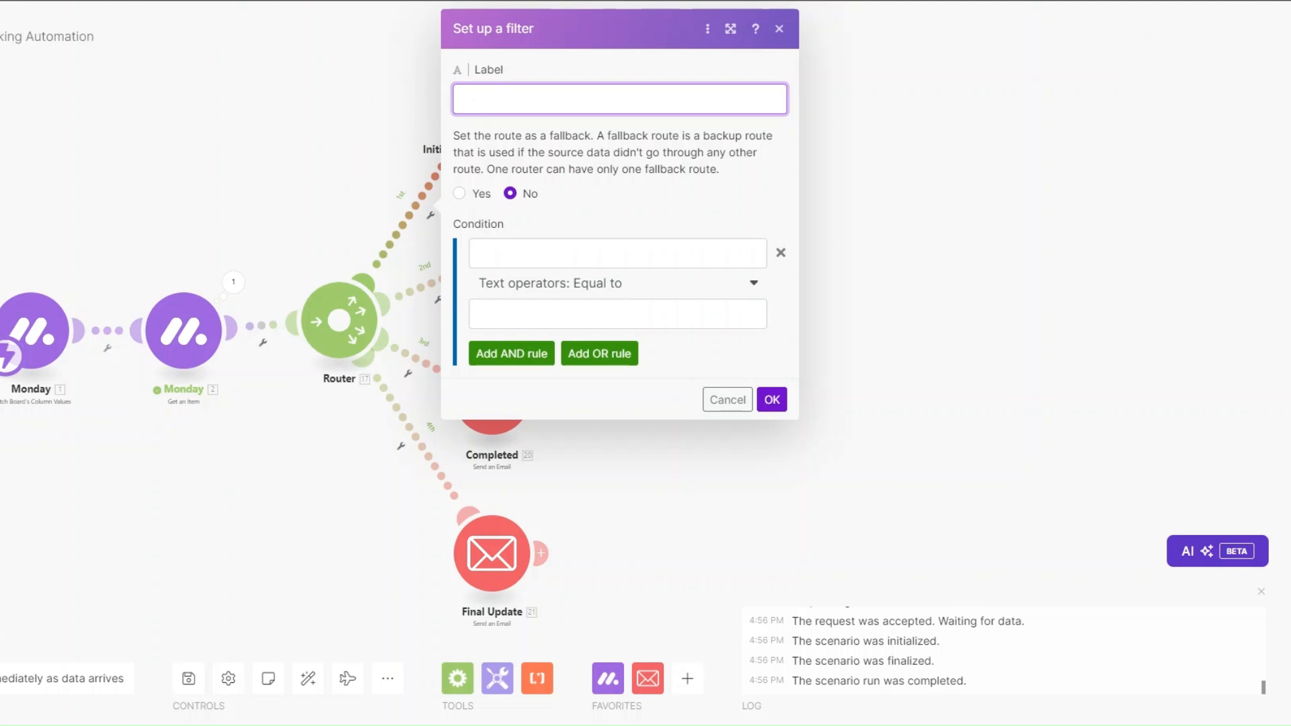
text(Kickoff Update)
Step: Set the filter condition to Status text equal to KICKOFF UPDATE and save it
click(527, 249)
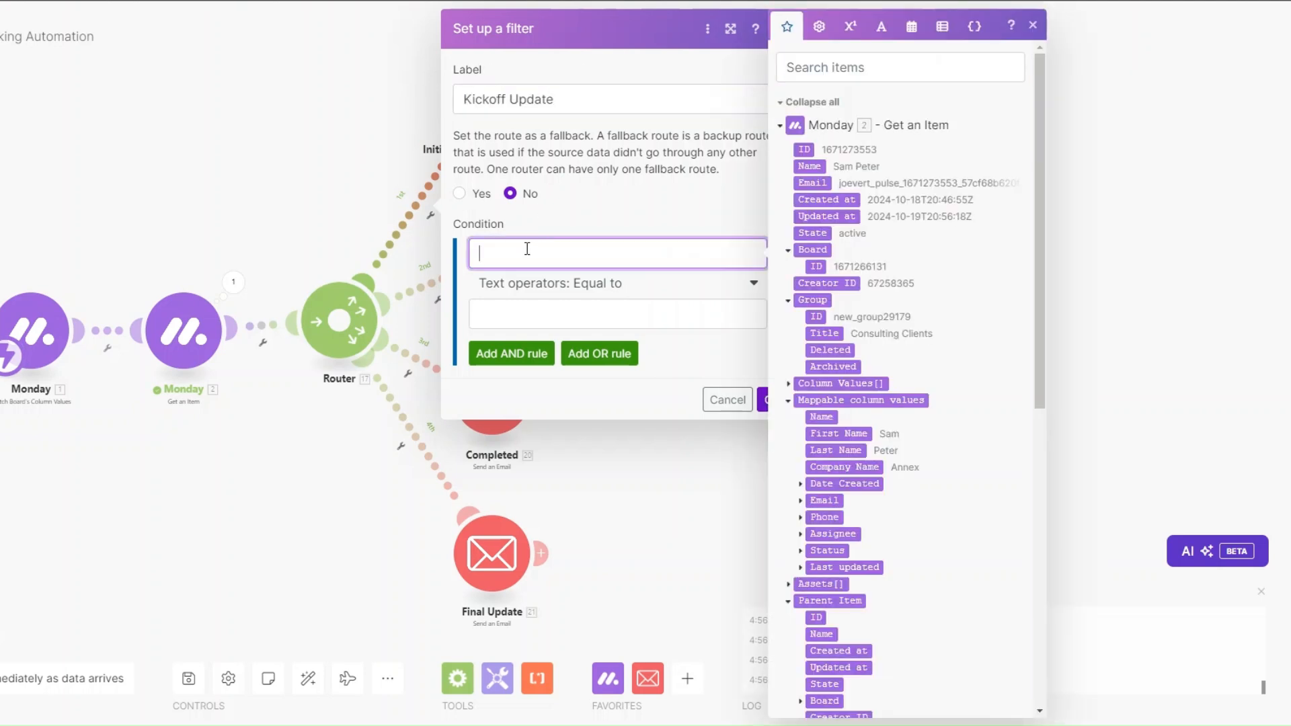
scroll(804, 323, down, 4)
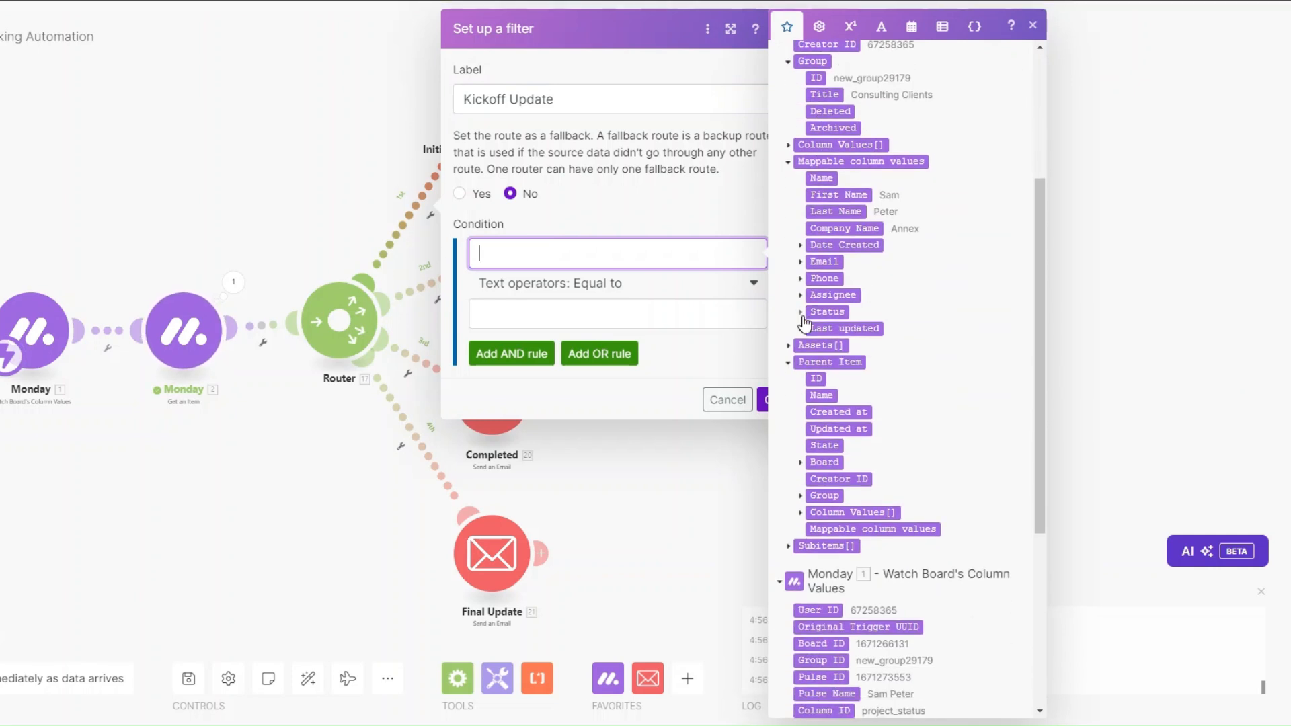
click(801, 312)
click(833, 412)
click(564, 319)
text(KICKOFF UPDATE)
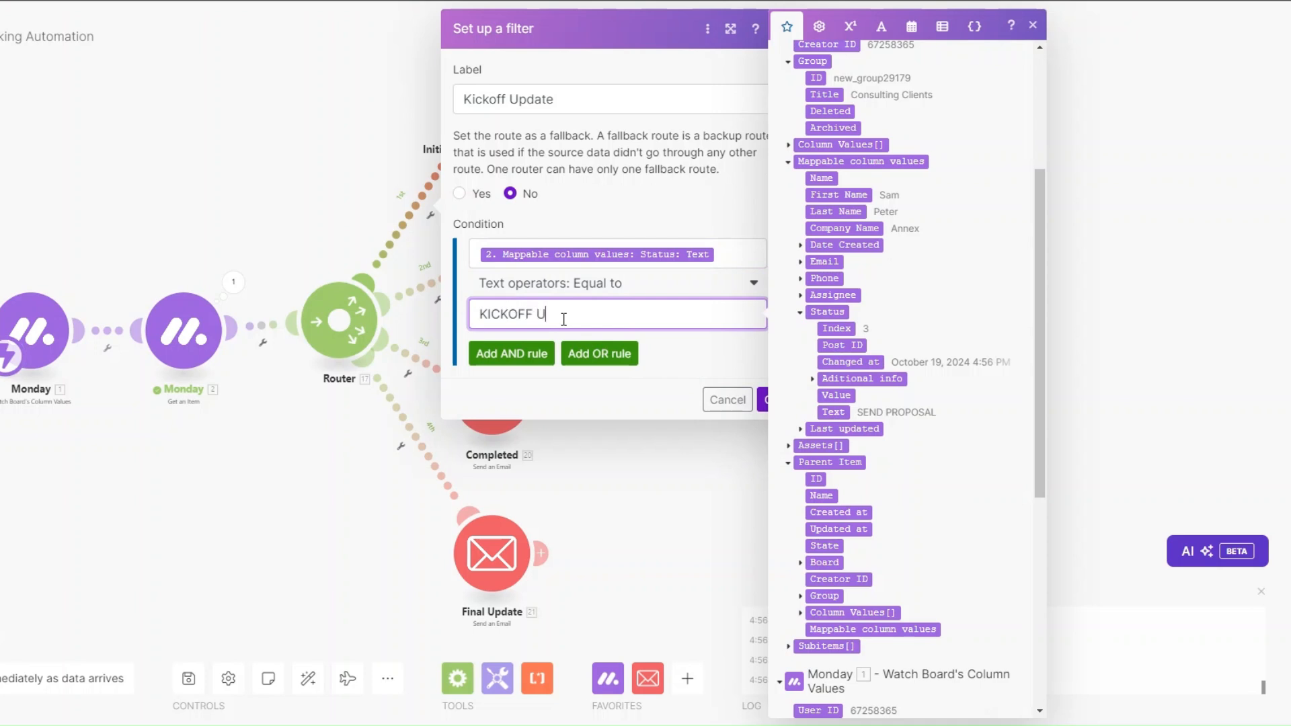
click(763, 399)
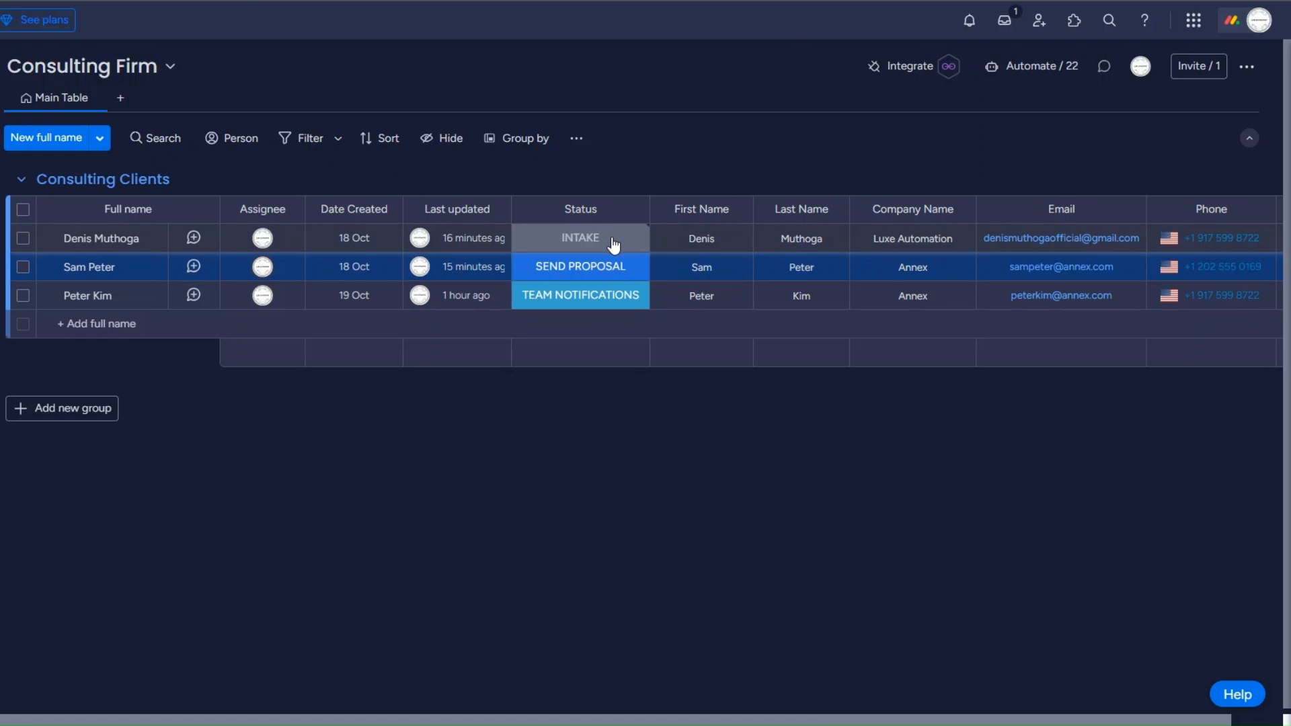
click(613, 244)
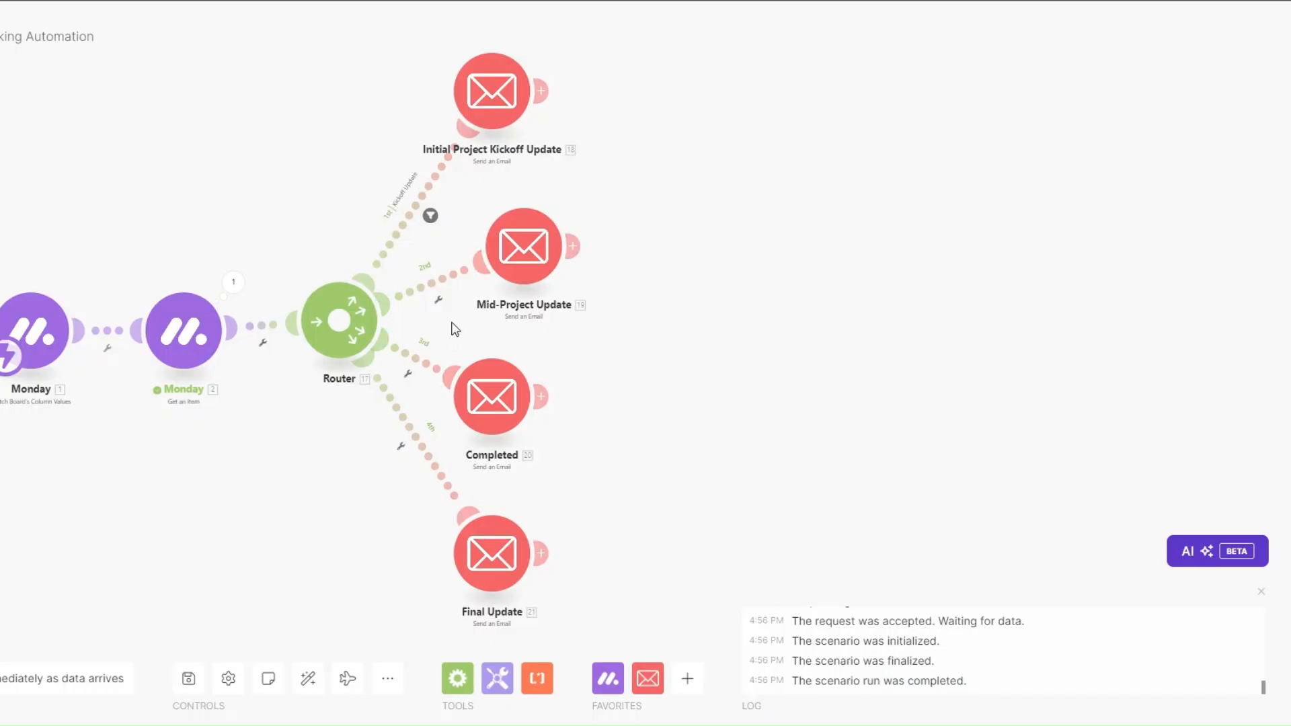
Step: Filter route two as 'Mid-Project Update', passing Status text equal to MID-PHASE UPDATE
click(439, 300)
click(463, 318)
click(513, 170)
text(Mid-Project Update)
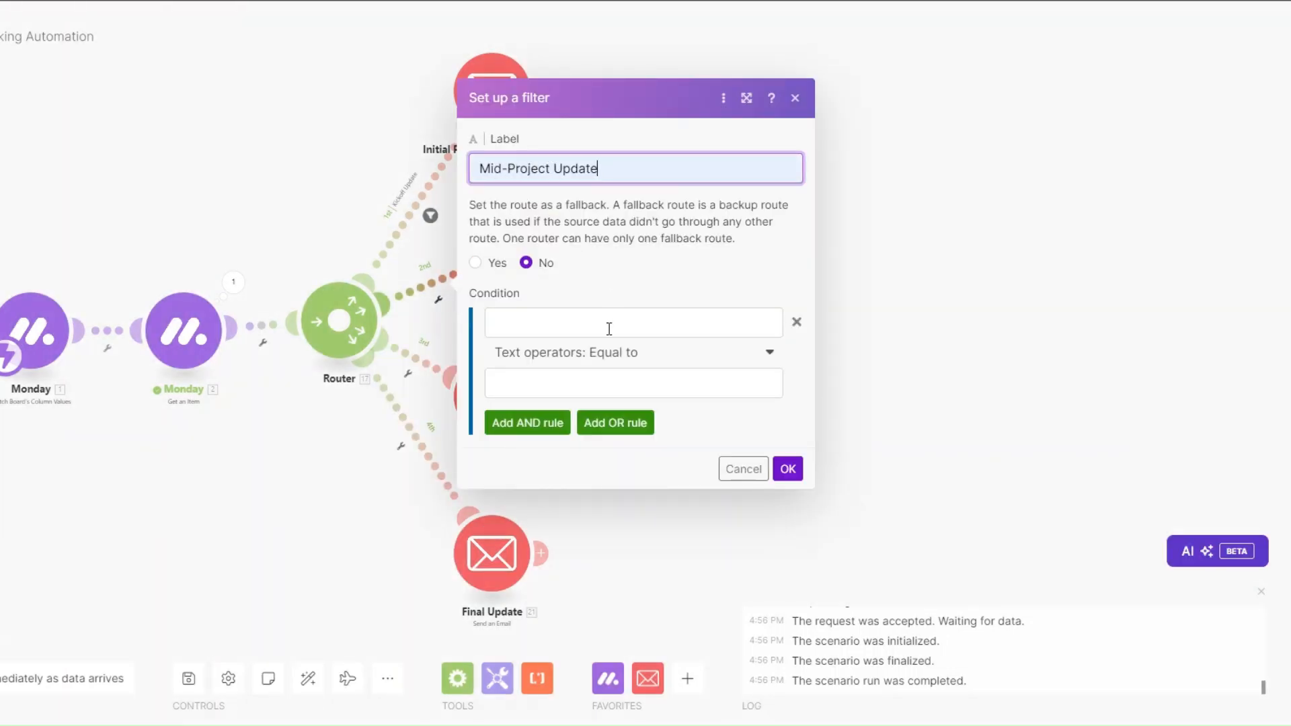
click(595, 321)
scroll(821, 478, down, 3)
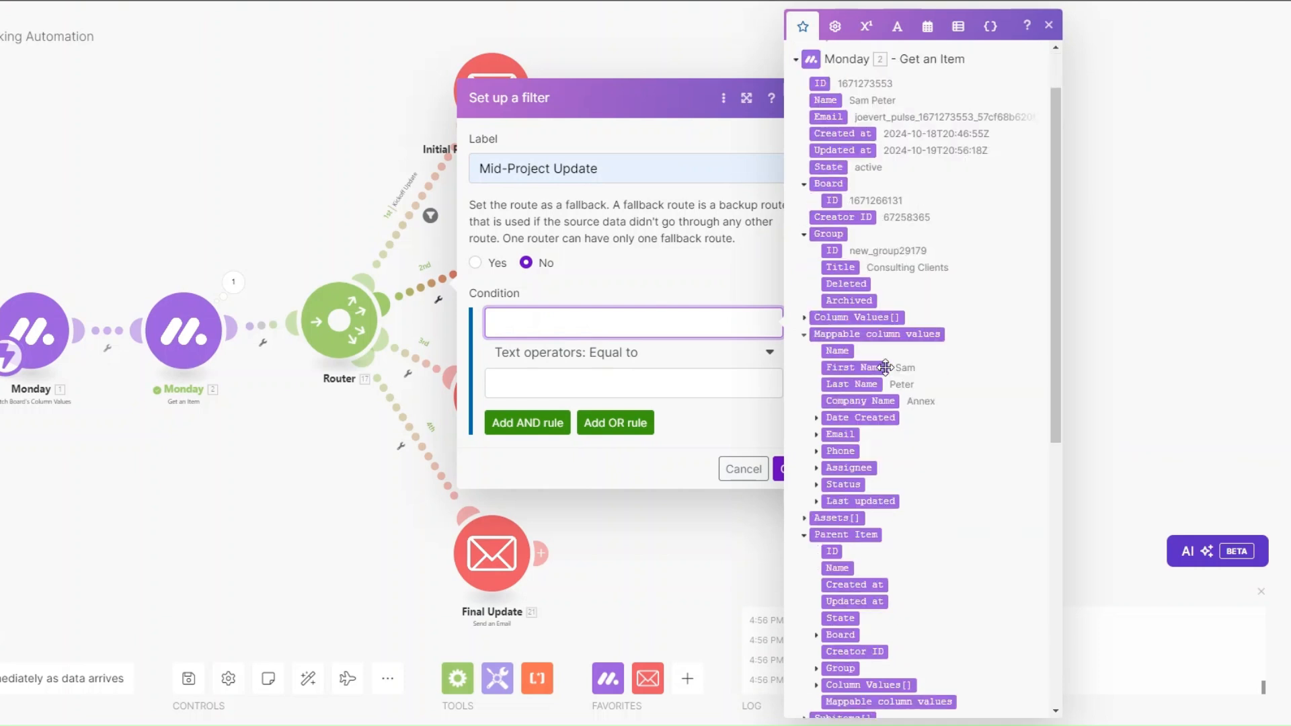
click(818, 471)
click(849, 571)
click(579, 371)
text(MID-PHASE UPDAT)
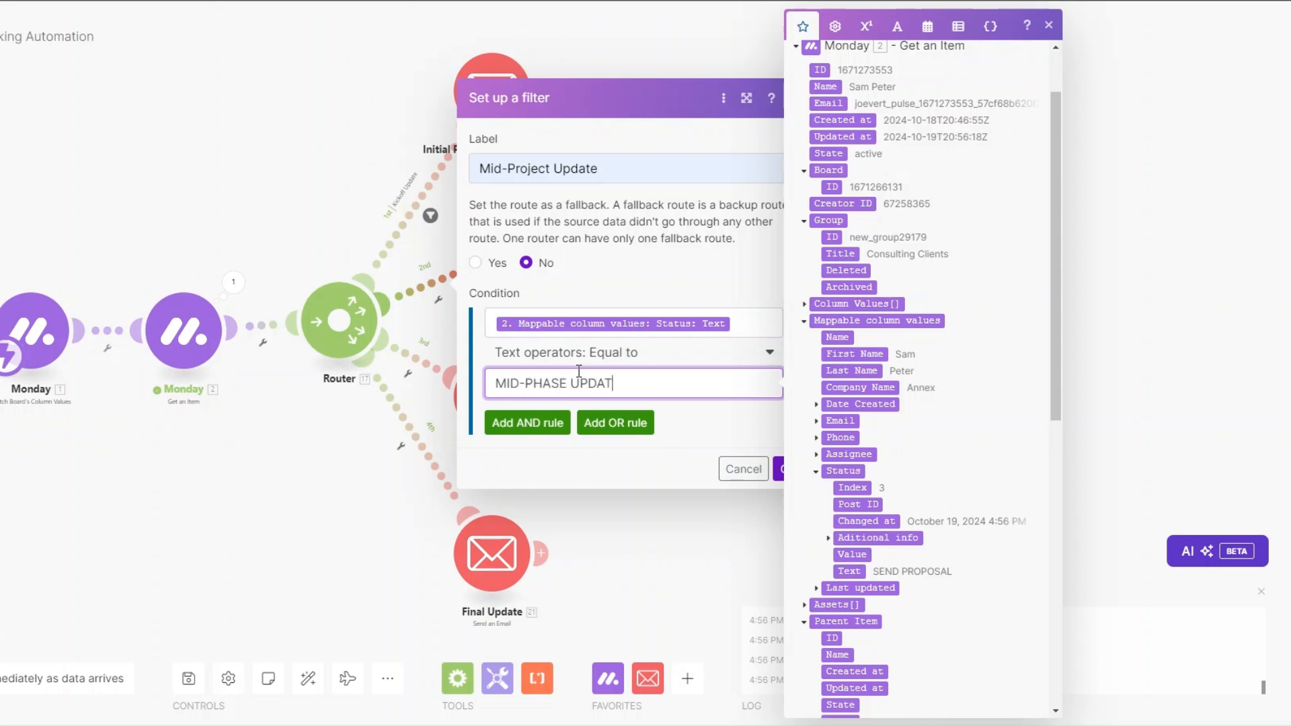
text(E)
click(778, 469)
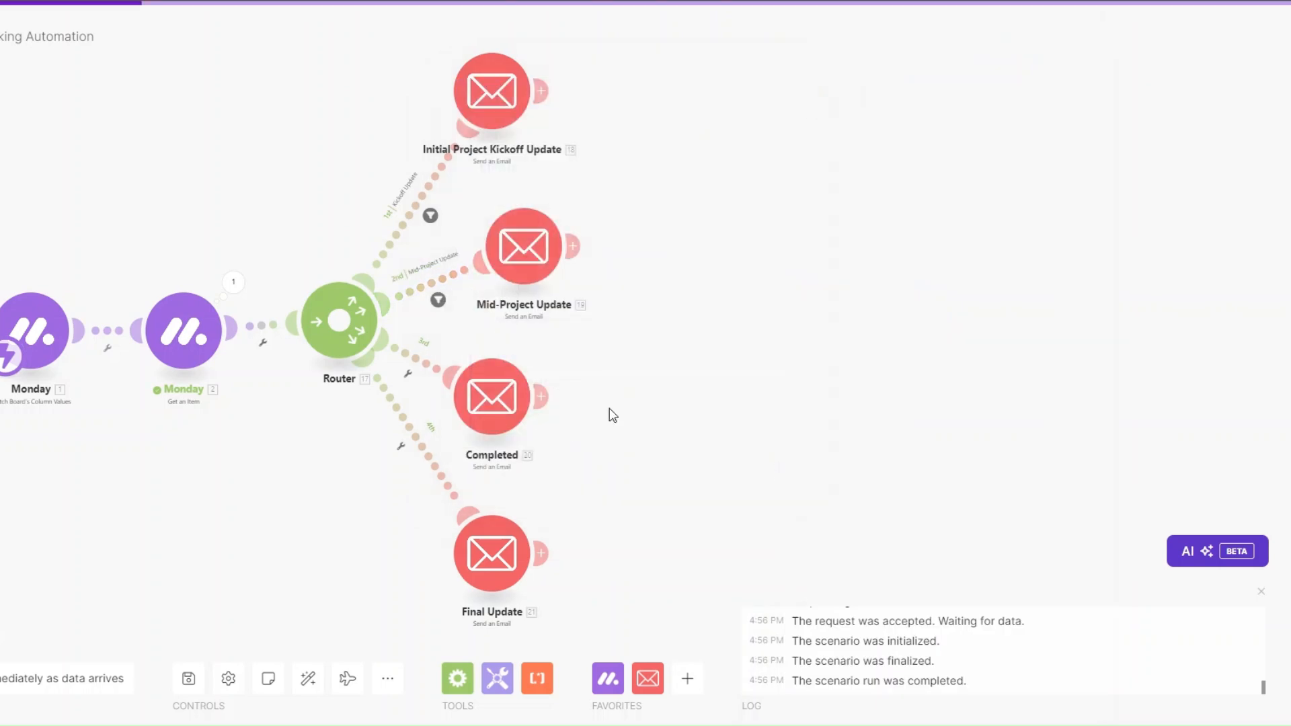
Step: Filter route three as 'completed', passing Status text equal to COMPLETED
drag(478, 385, 531, 386)
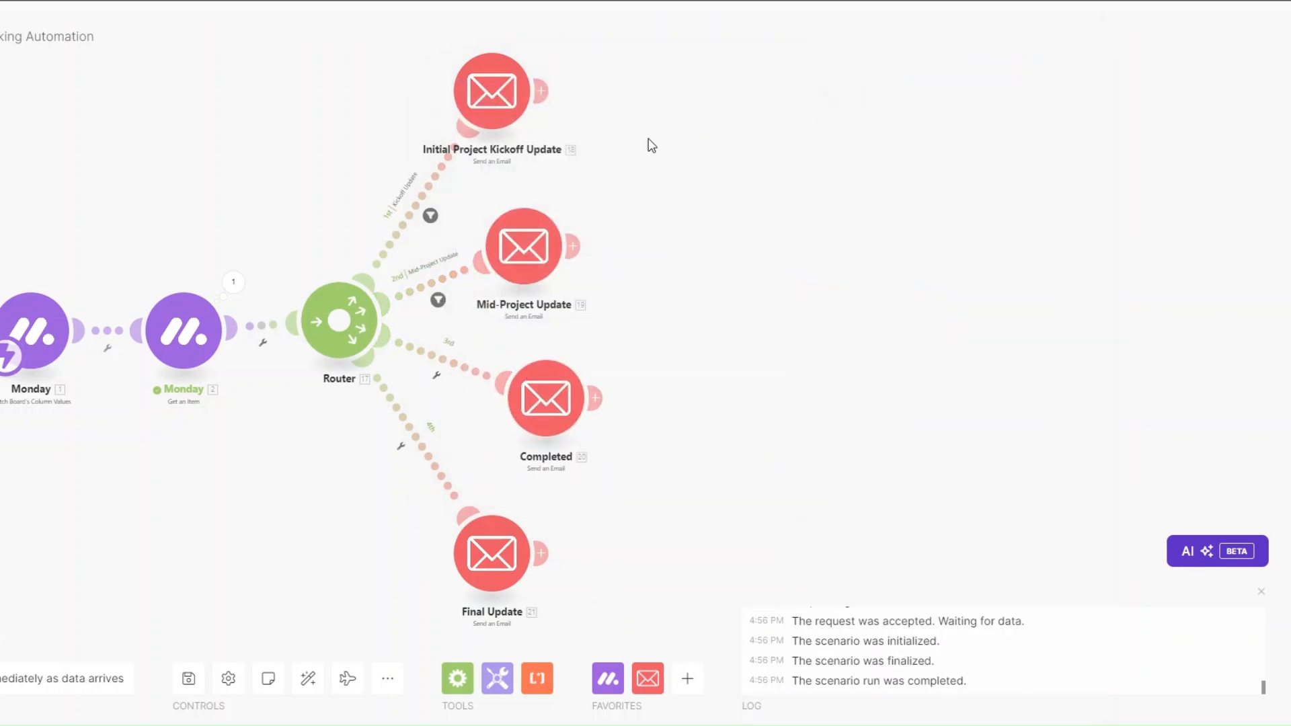
click(436, 378)
click(444, 394)
click(534, 249)
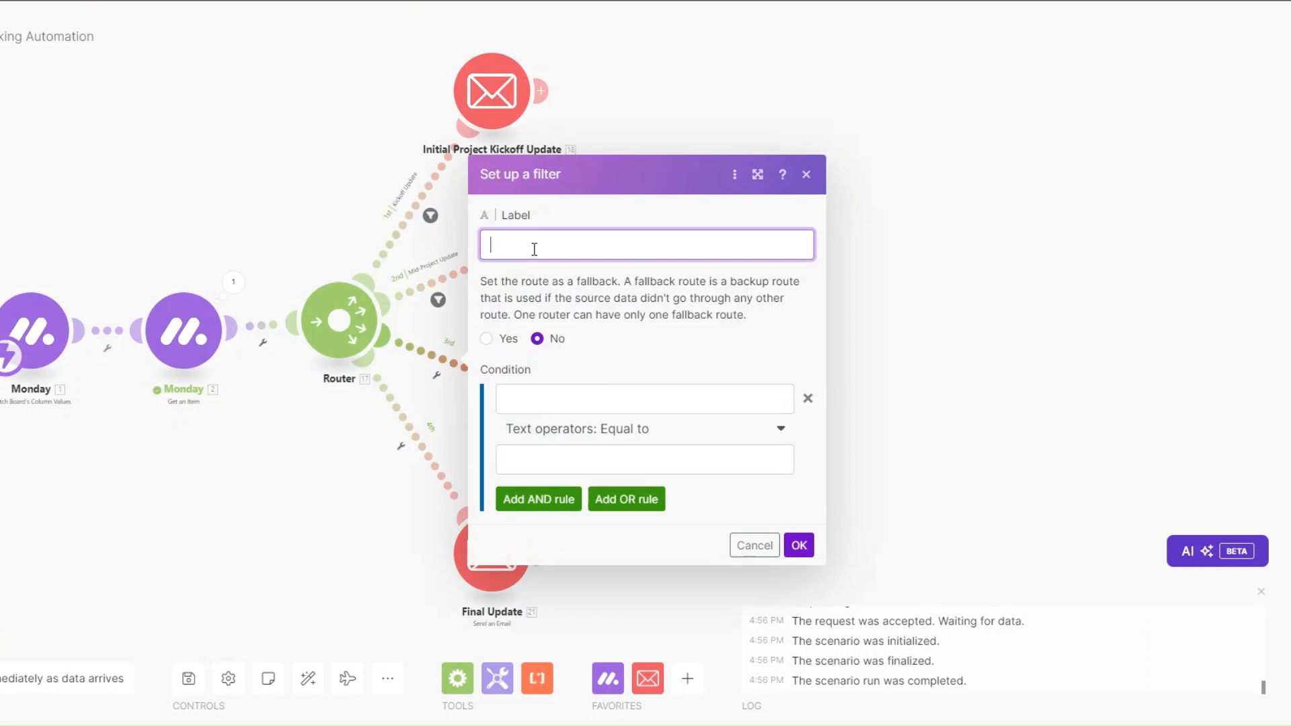
text(completed)
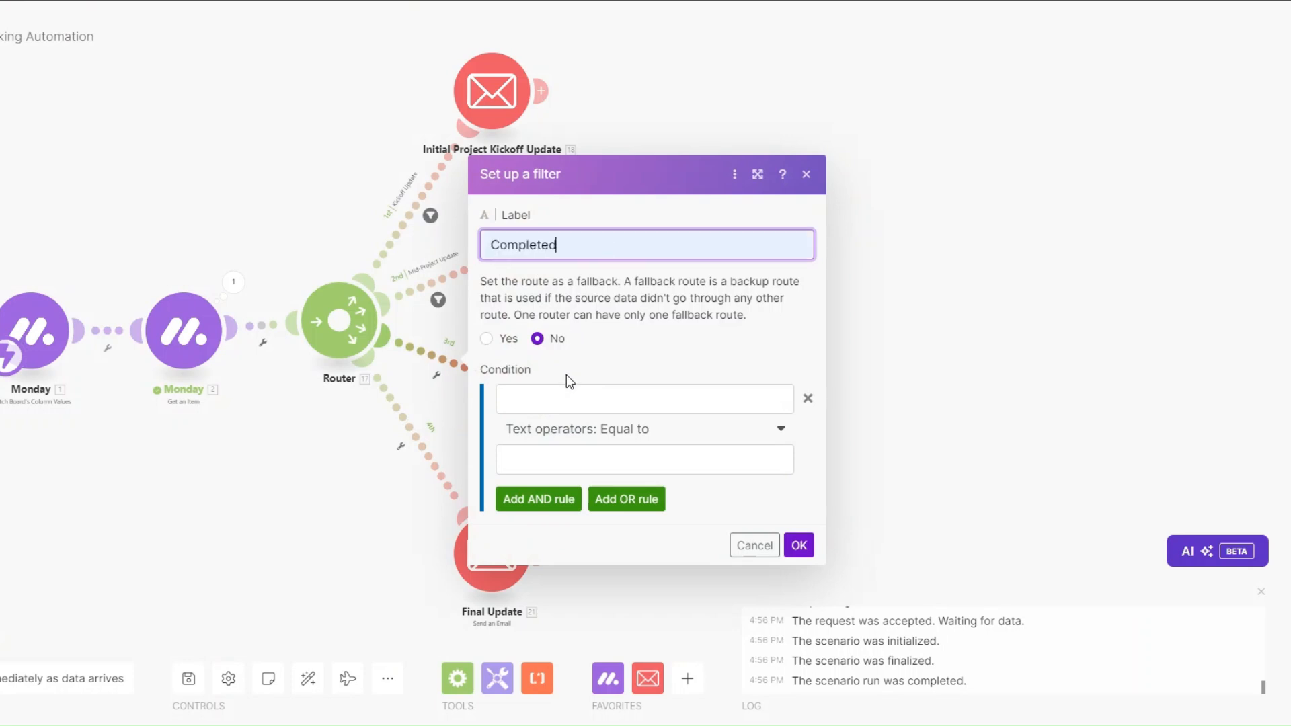
click(565, 399)
scroll(925, 496, down, 4)
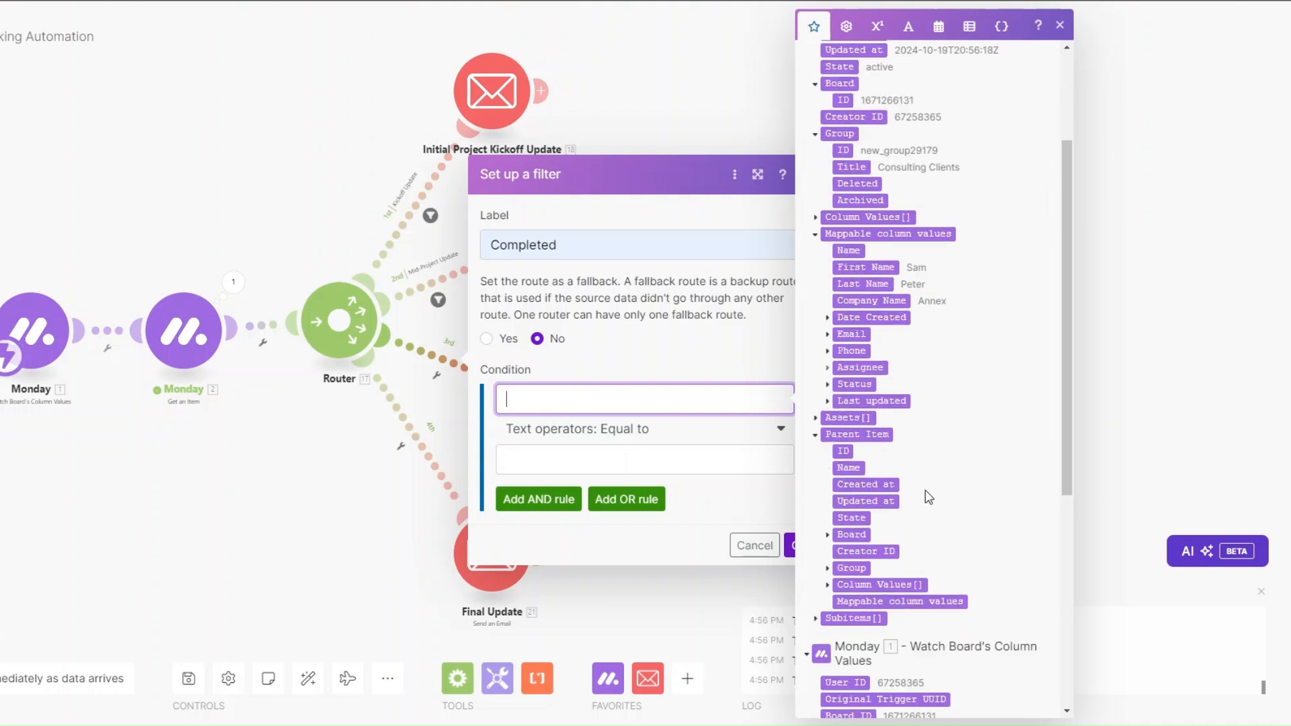
click(827, 312)
click(860, 411)
click(608, 451)
text(COM)
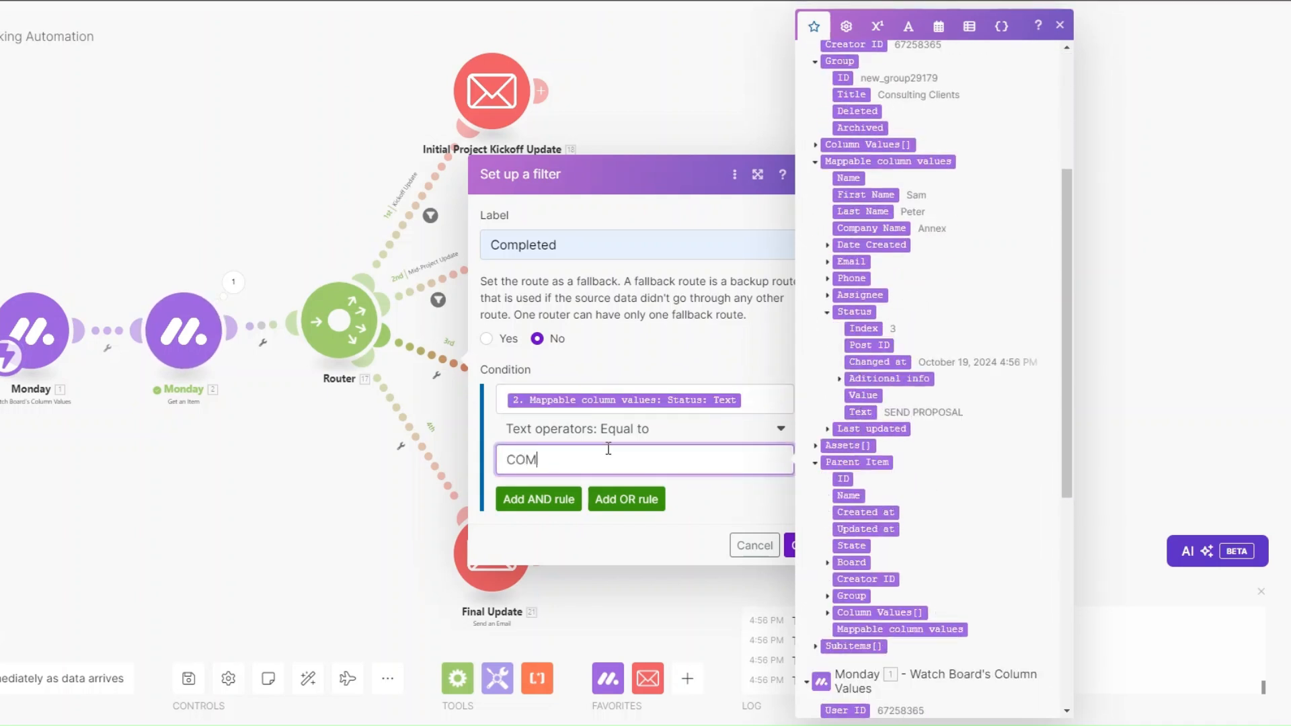
text(PLETED)
click(789, 545)
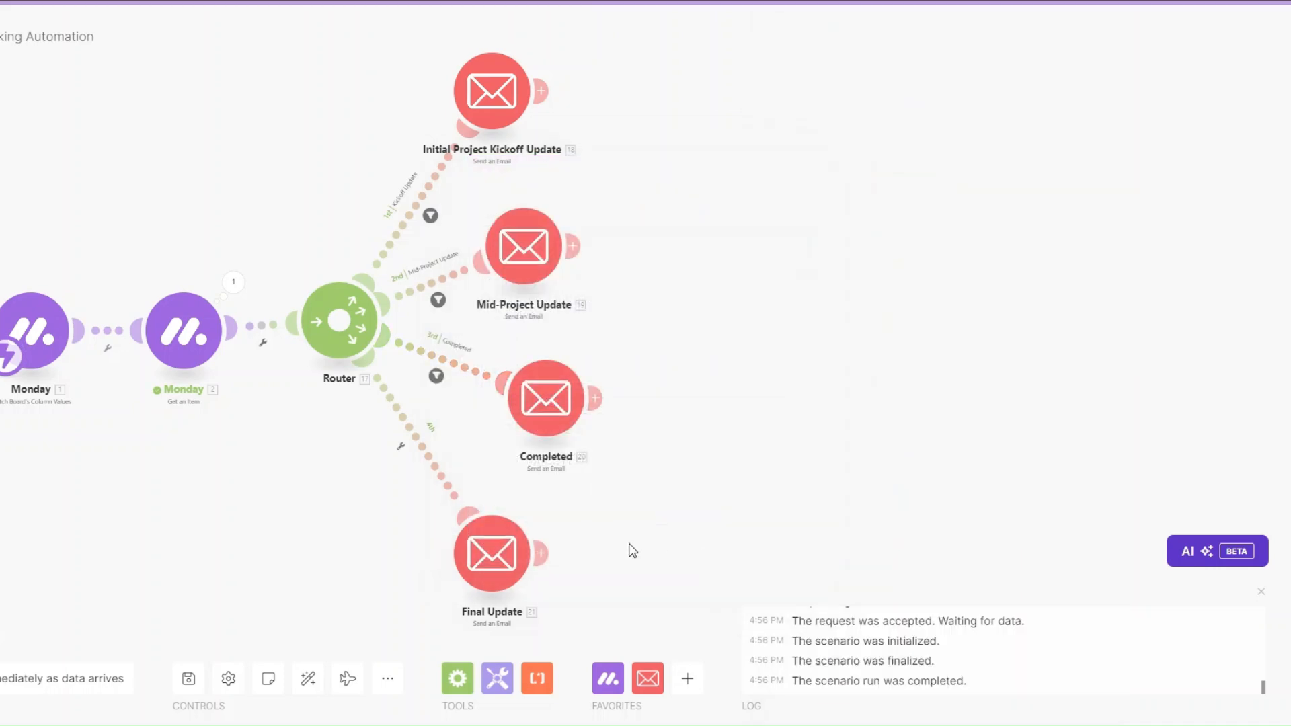
Step: Add a 'Final Update' filter on route four: Status text equal to FINAL UPDATE
click(413, 447)
click(425, 470)
click(522, 311)
text(Final Update)
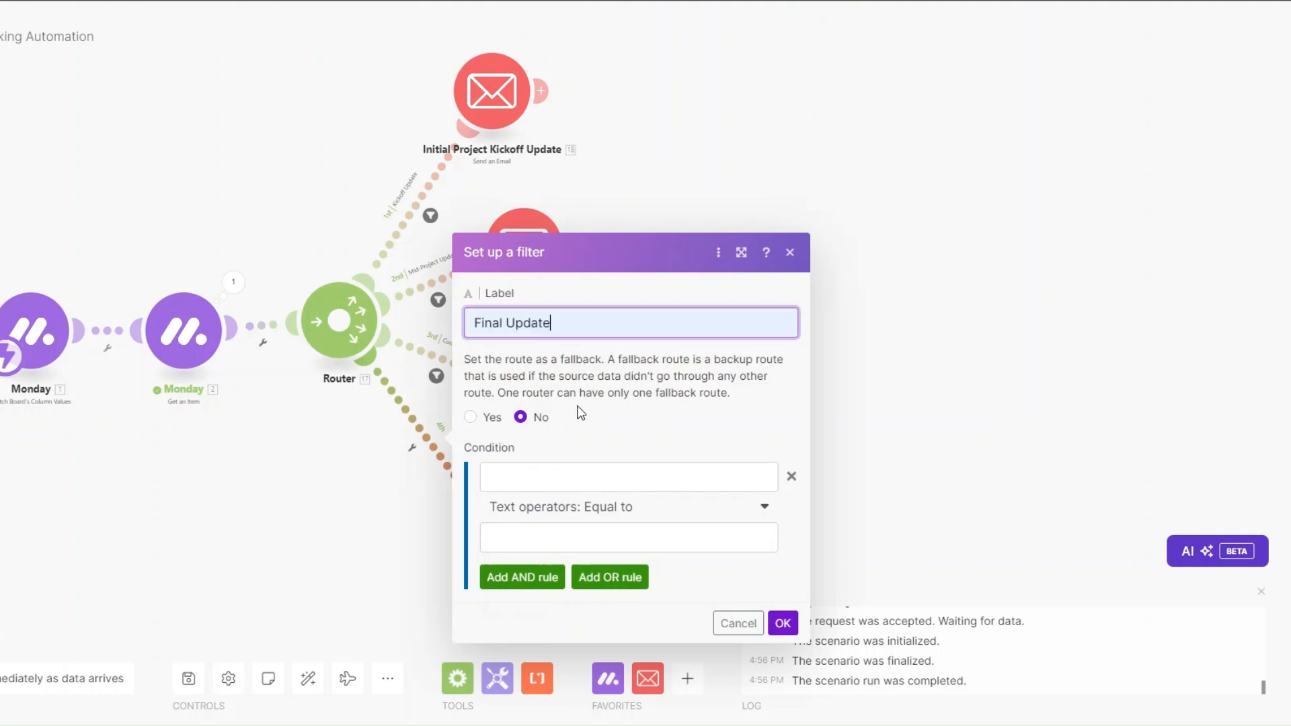
click(576, 475)
scroll(874, 376, down, 4)
click(837, 312)
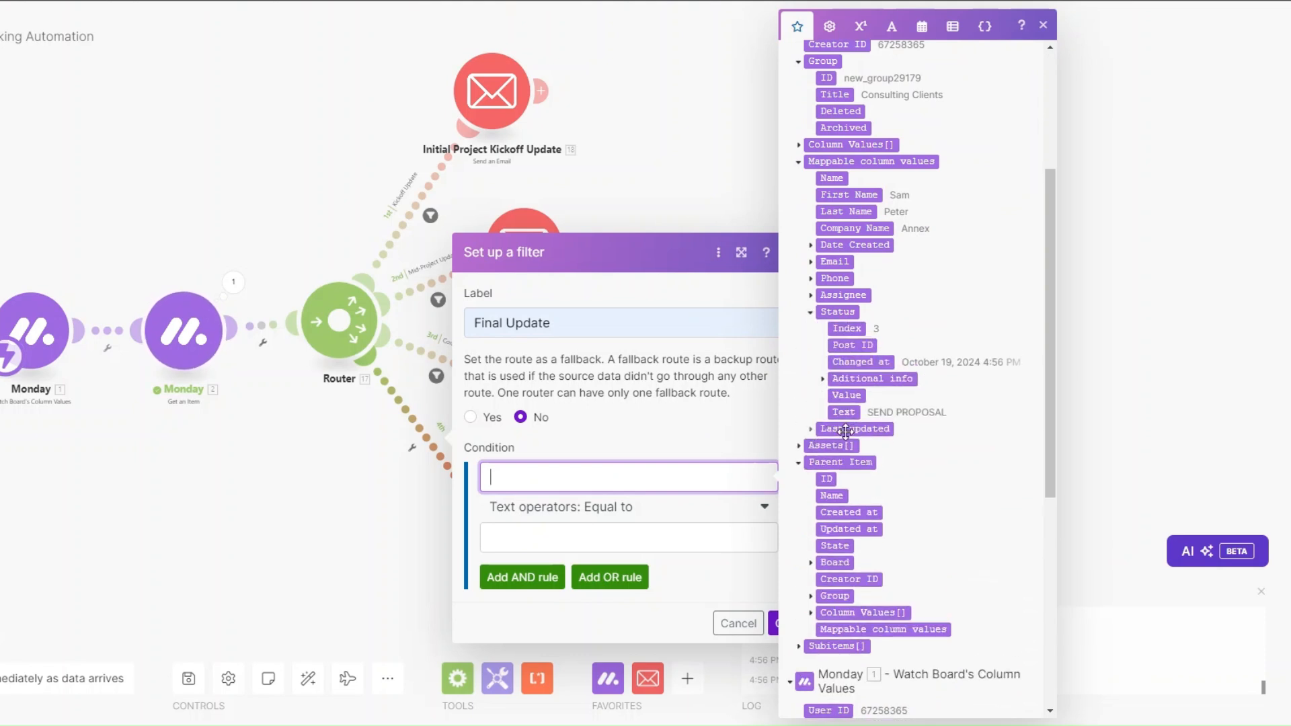
click(841, 412)
click(593, 540)
text(FINAL UPDATE)
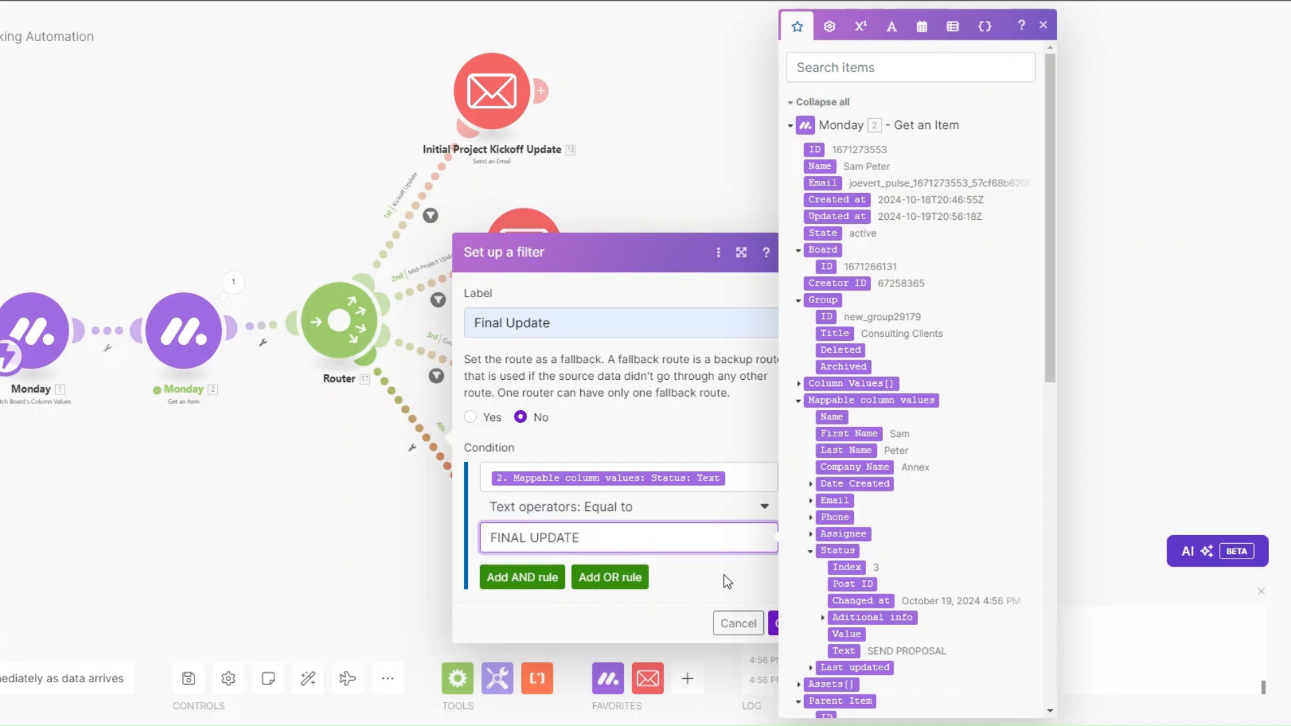
click(780, 623)
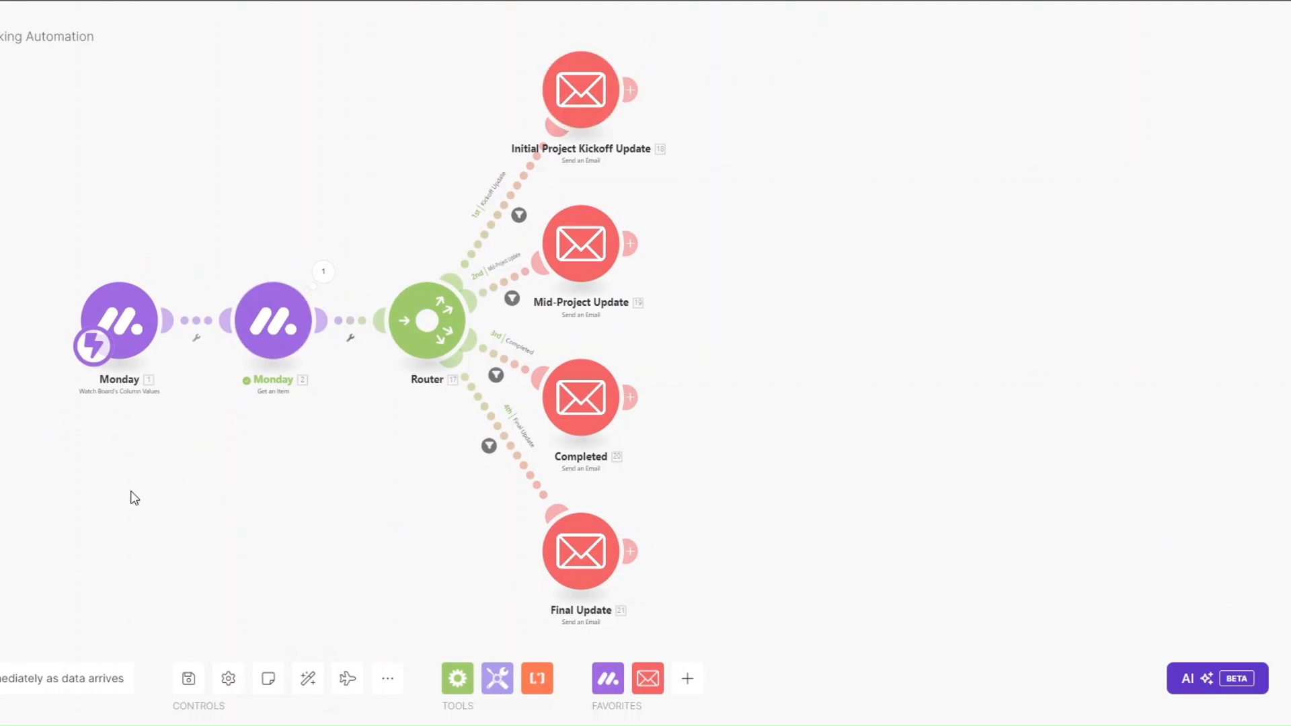
Step: Run the scenario waiting for new data, then set row 1's status to KICKOFF UPDATE
click(164, 691)
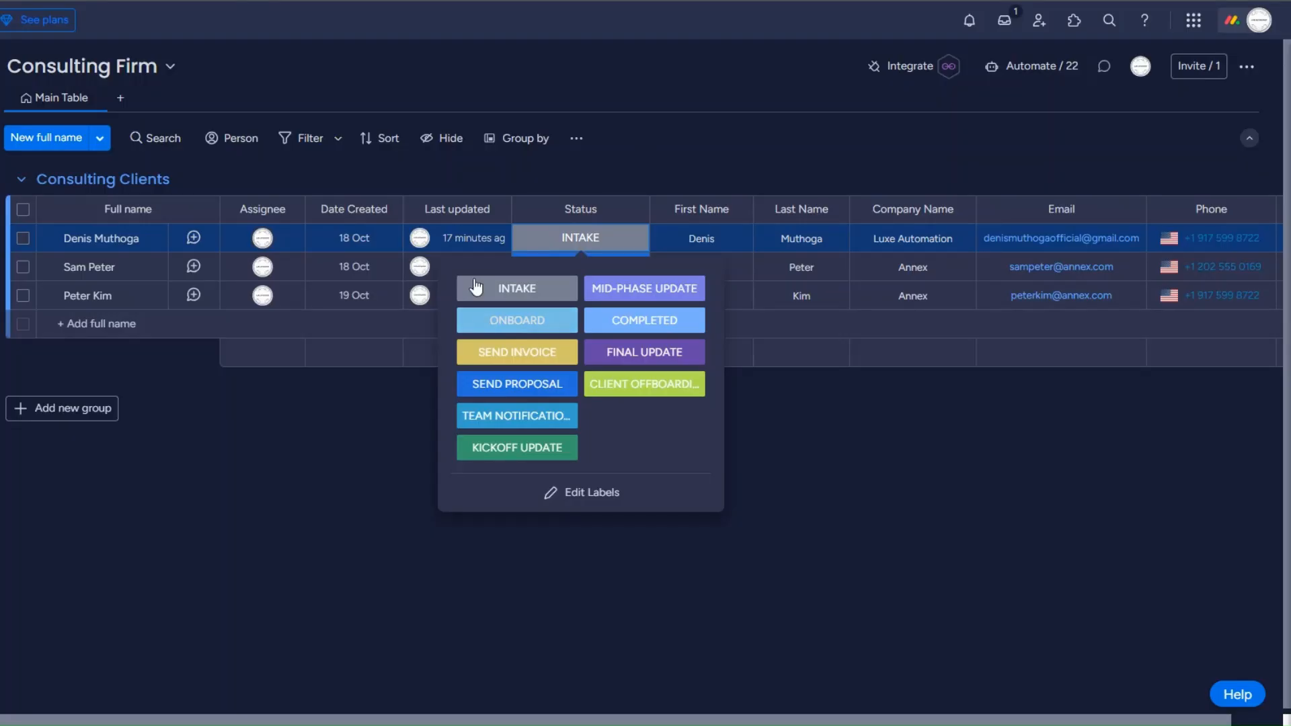
click(510, 448)
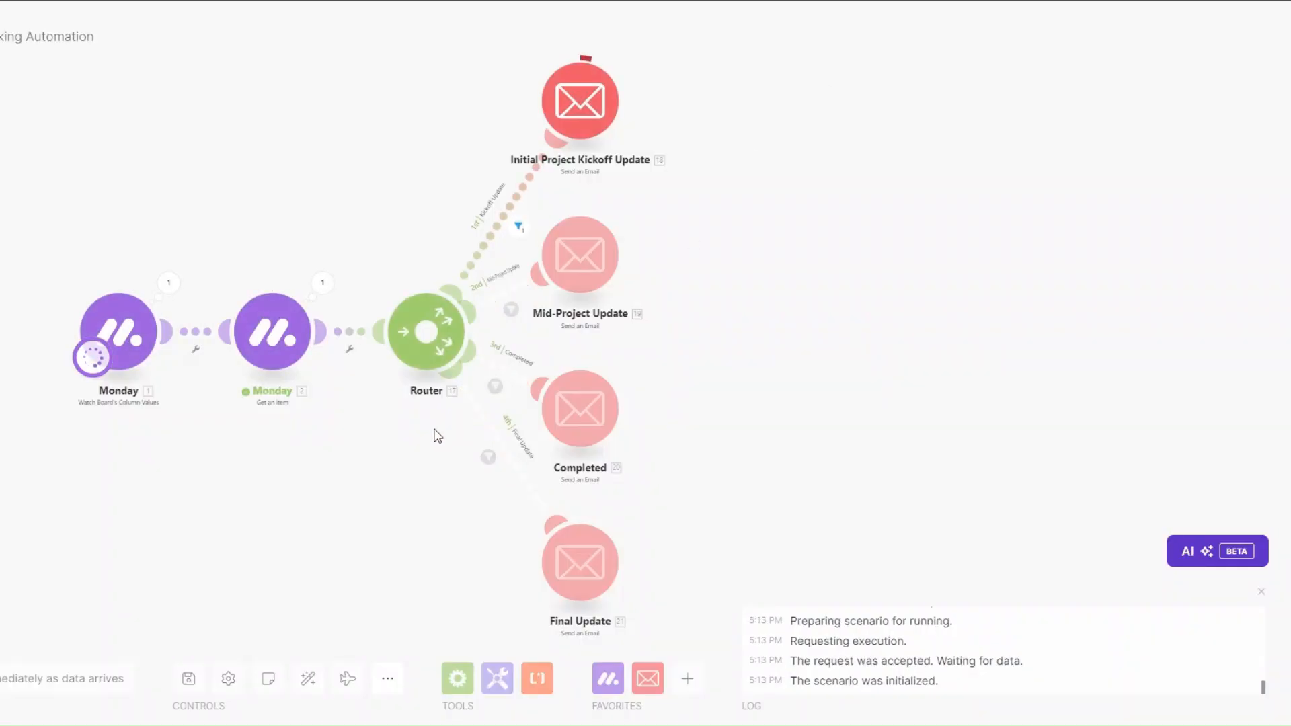
Step: Check the Monday trigger module's output from the latest run
drag(419, 430, 403, 430)
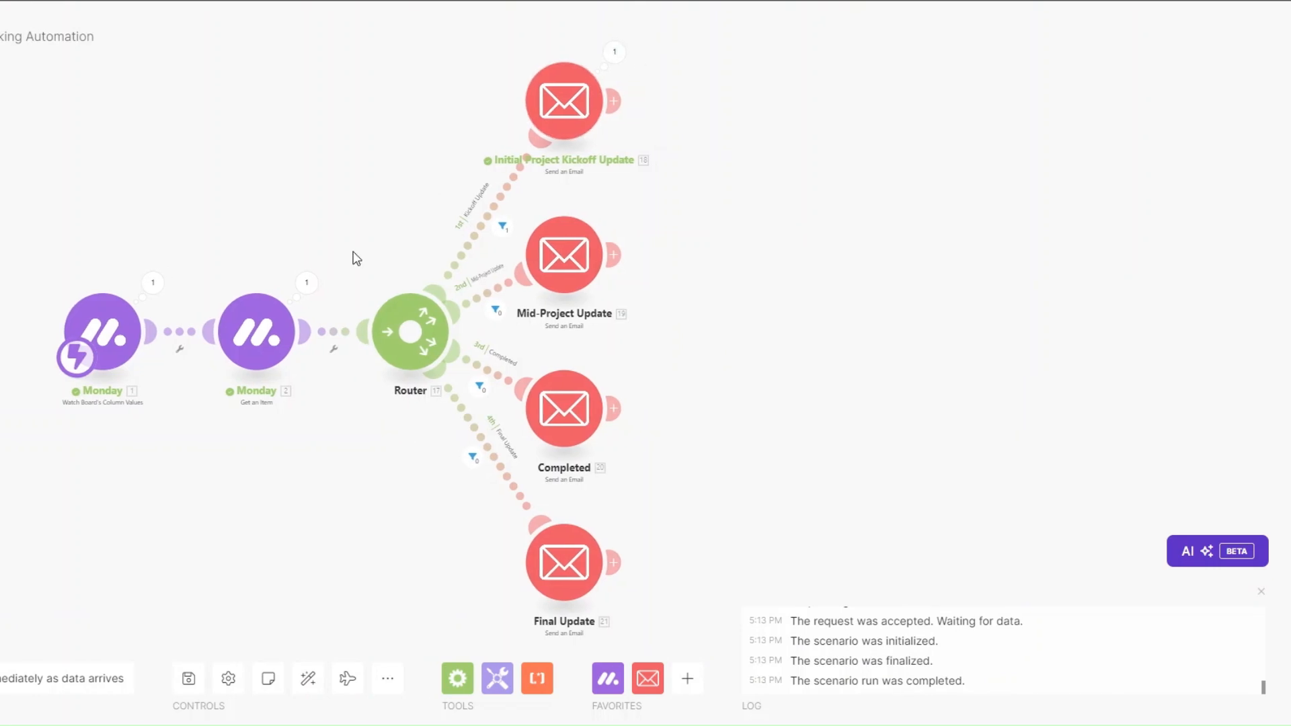
click(157, 294)
click(135, 478)
Step: Review the subject and body of the email sent on the Initial Project Kickoff Update route
click(613, 52)
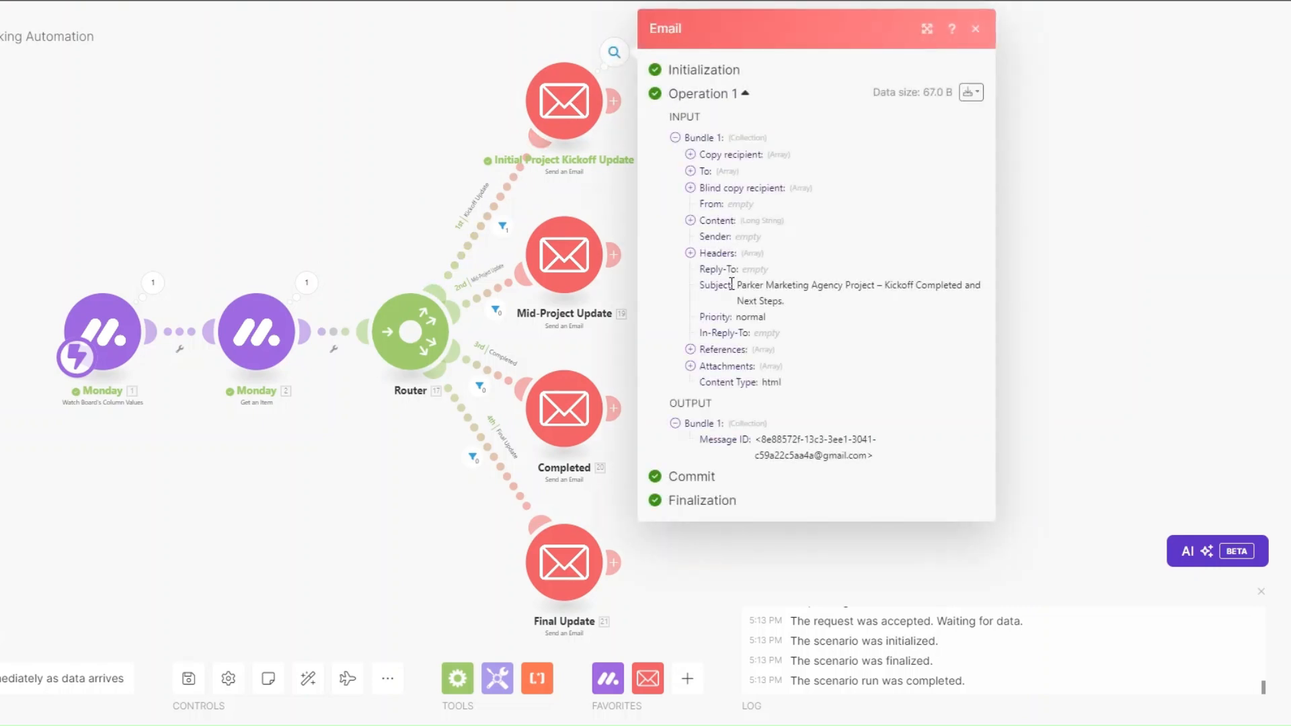
drag(740, 288, 806, 308)
click(691, 221)
drag(711, 236, 838, 673)
click(323, 492)
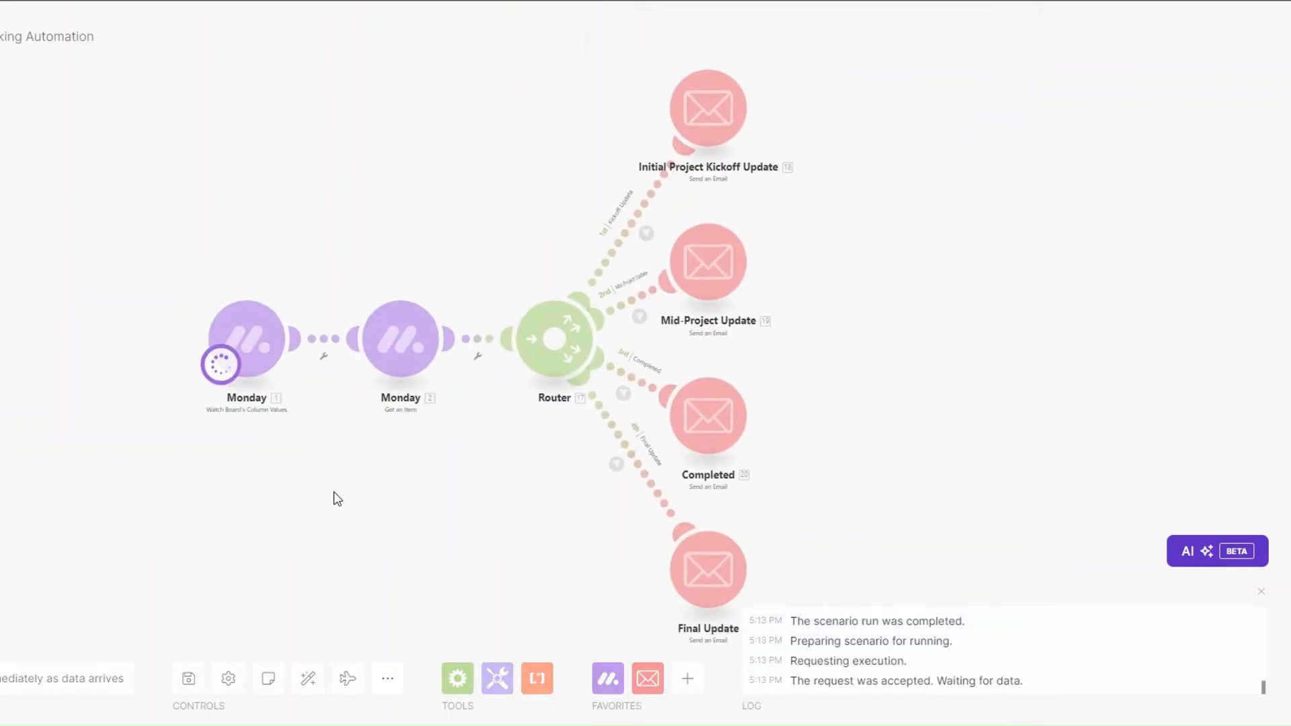
drag(375, 499, 279, 502)
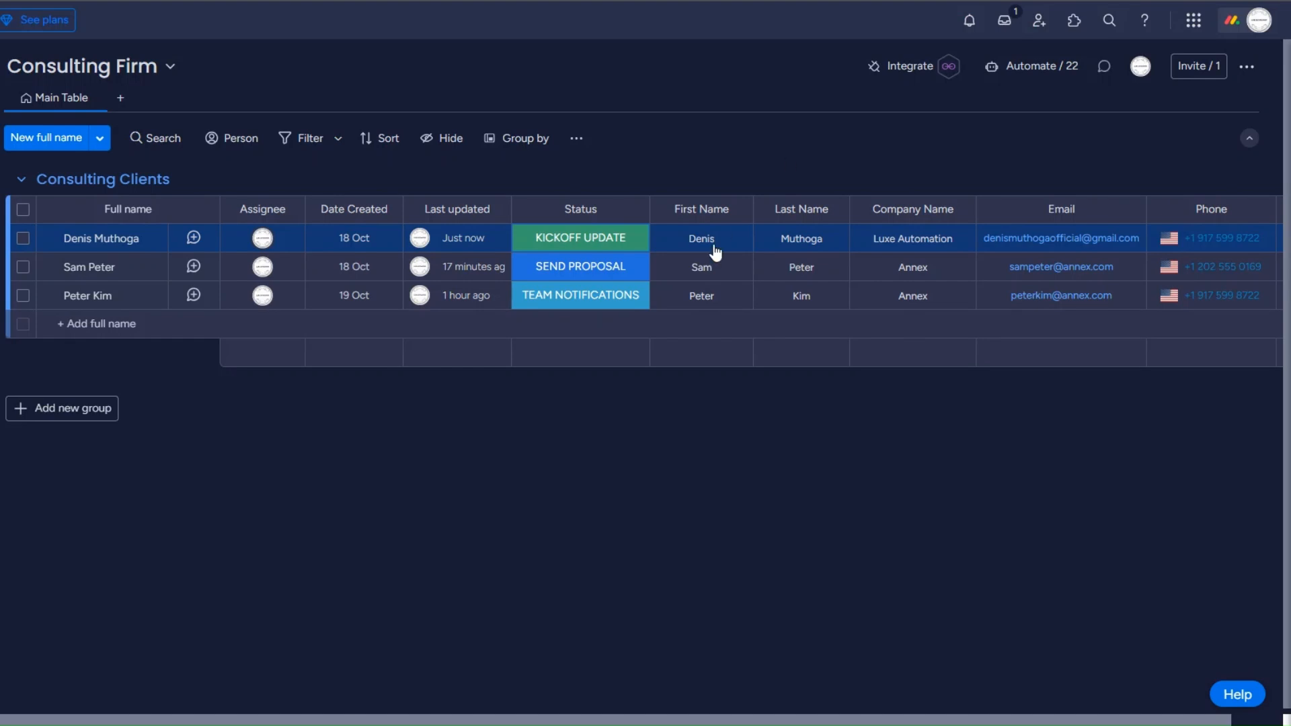
Step: Set the first client's status to MID-PHASE UPDATE and review the Mid-Project Update email's subject and body
click(595, 242)
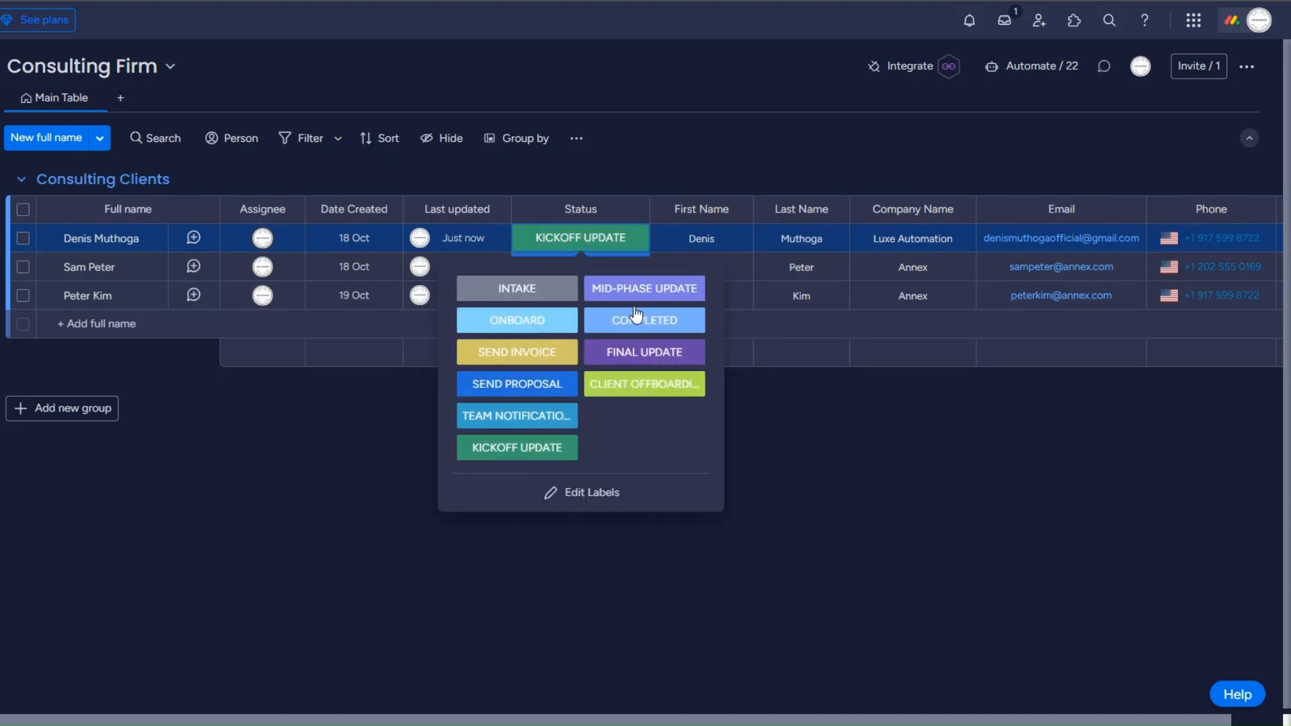
click(644, 288)
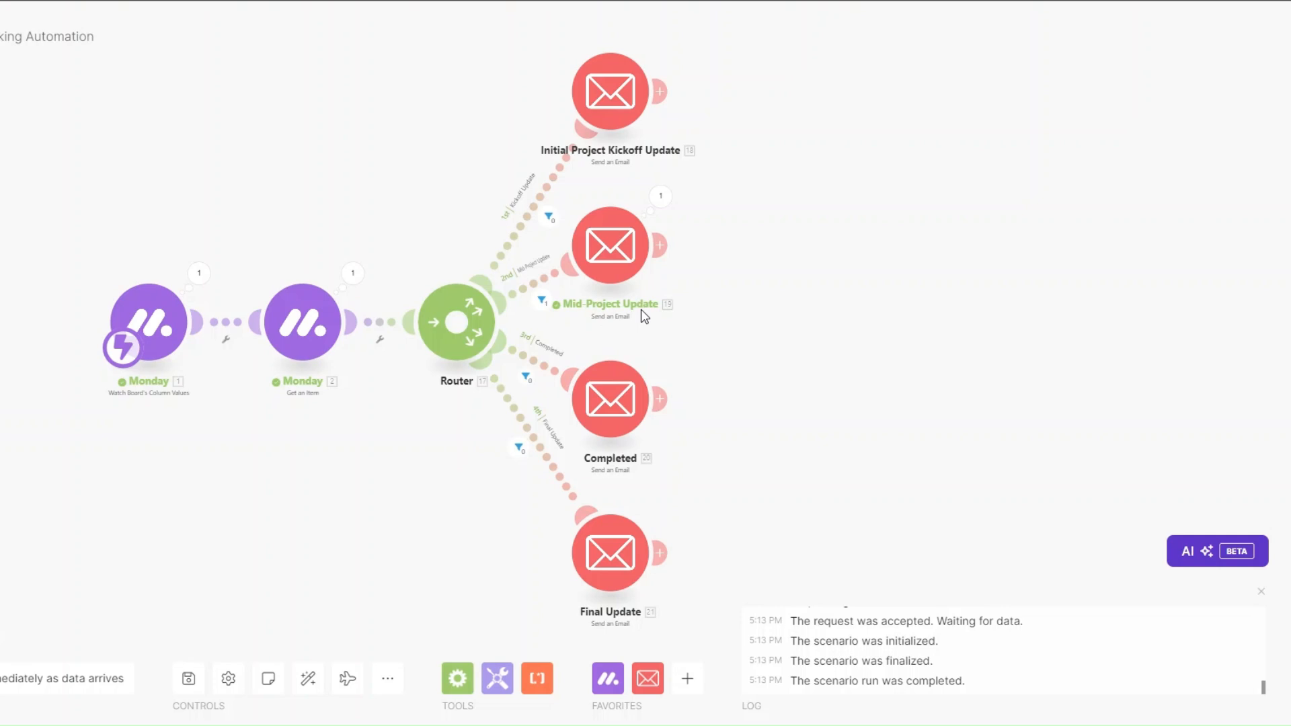
click(661, 195)
drag(790, 285, 836, 309)
click(737, 221)
drag(749, 240, 971, 669)
click(360, 441)
Step: Reposition the Completed email module and change the first client's status to COMPLETED
drag(630, 424, 643, 427)
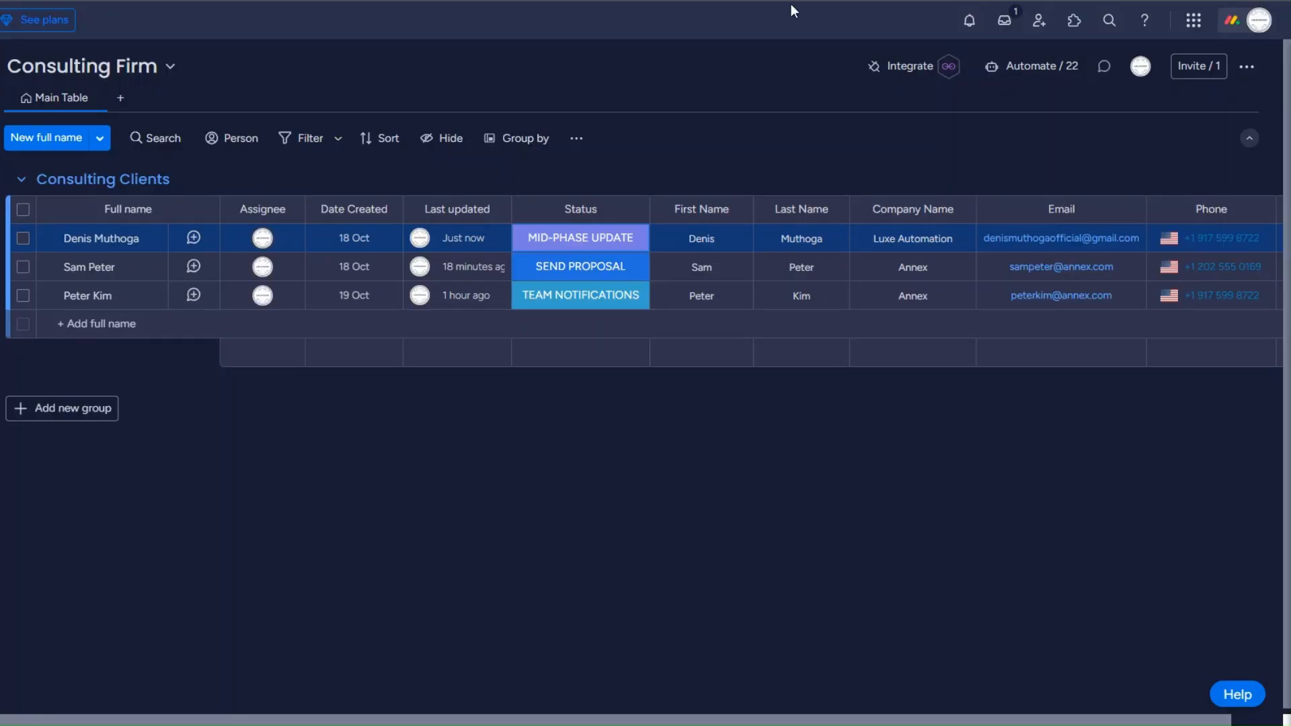
click(585, 239)
click(648, 328)
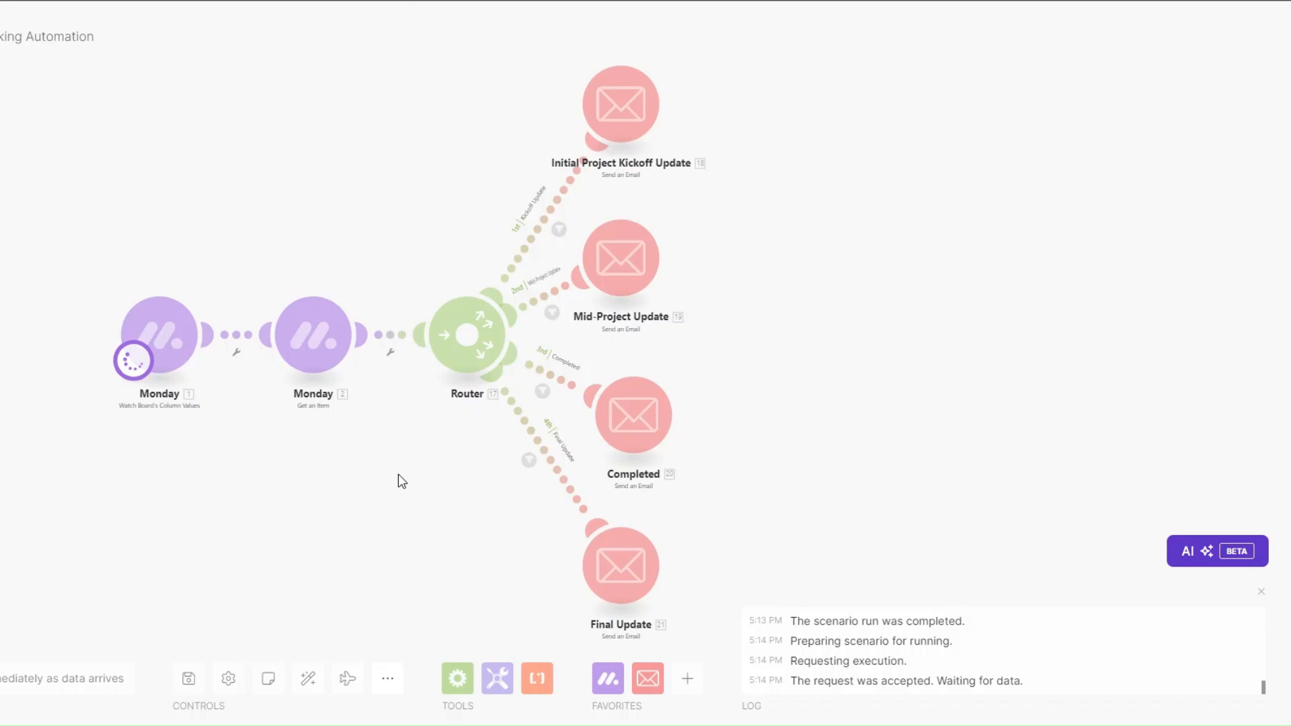
drag(398, 474, 394, 460)
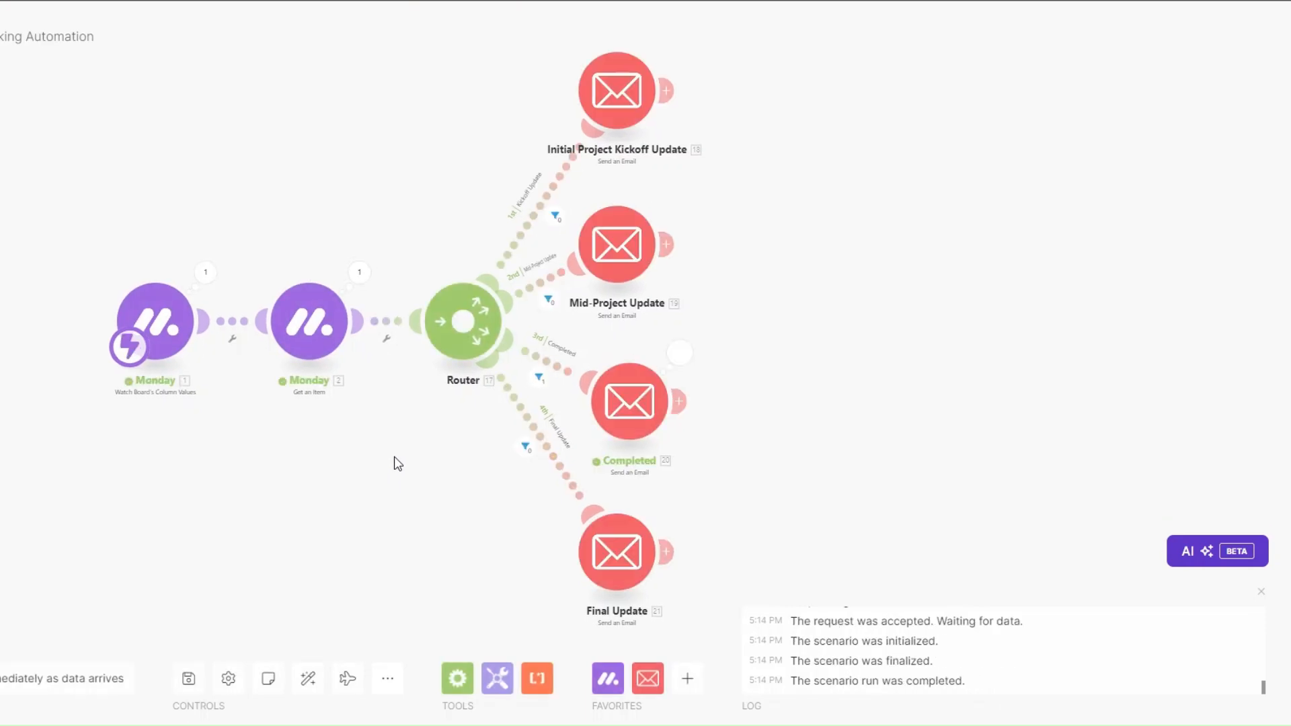
Step: Review the Completed route's sent email, including subject, priority and full body
click(681, 354)
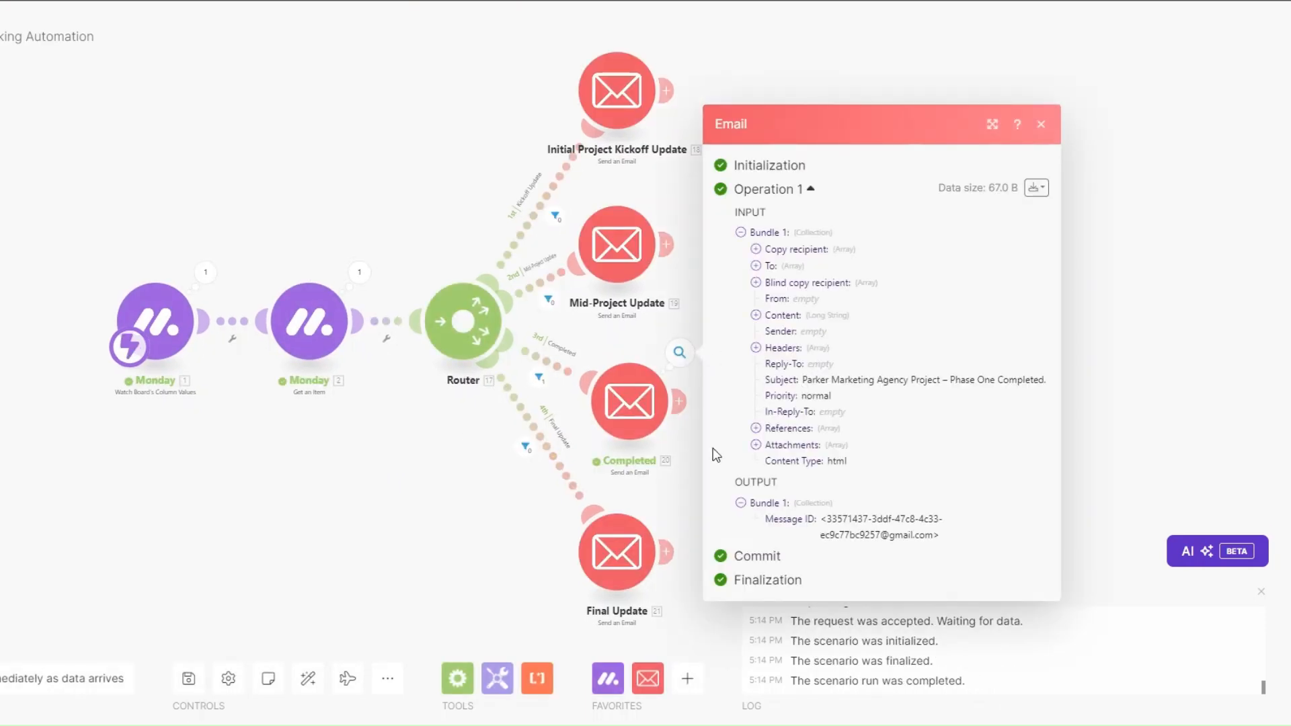
click(611, 497)
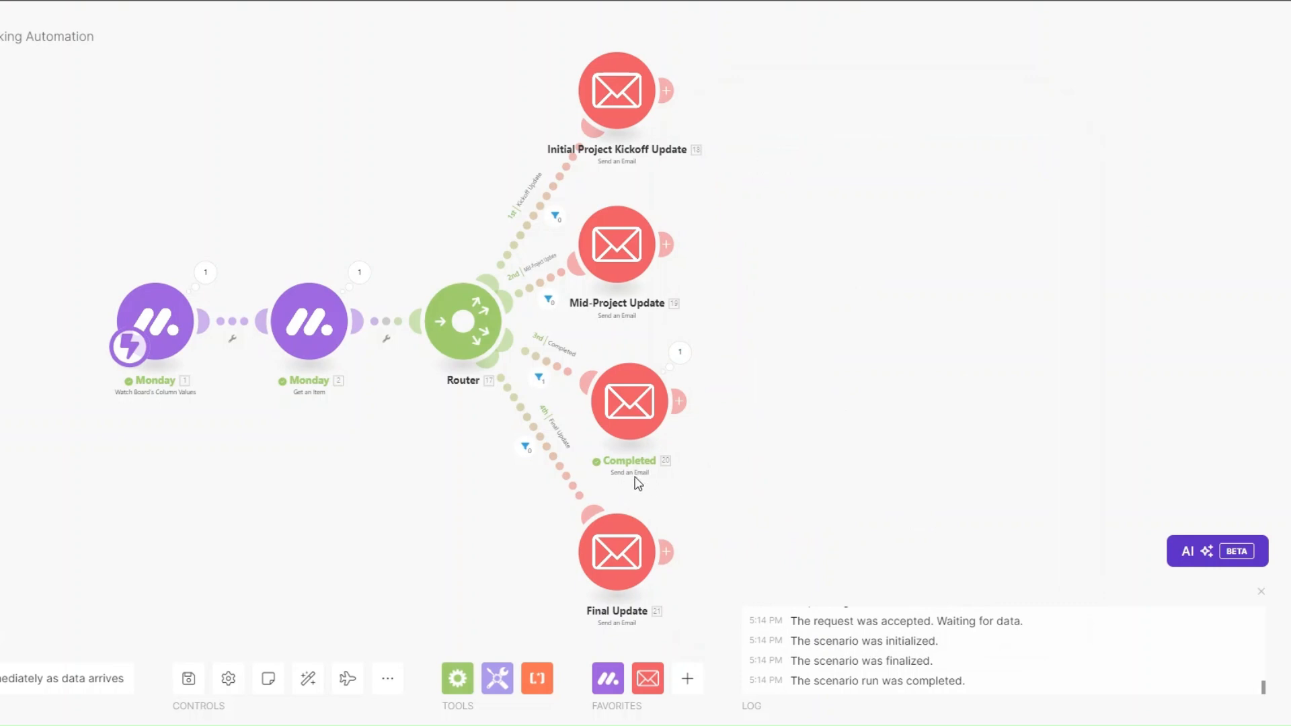
click(680, 352)
drag(801, 380, 1036, 397)
click(756, 315)
mouse_move(770, 236)
mouse_down()
mouse_move(872, 682)
mouse_move(864, 709)
mouse_up()
drag(503, 550, 500, 538)
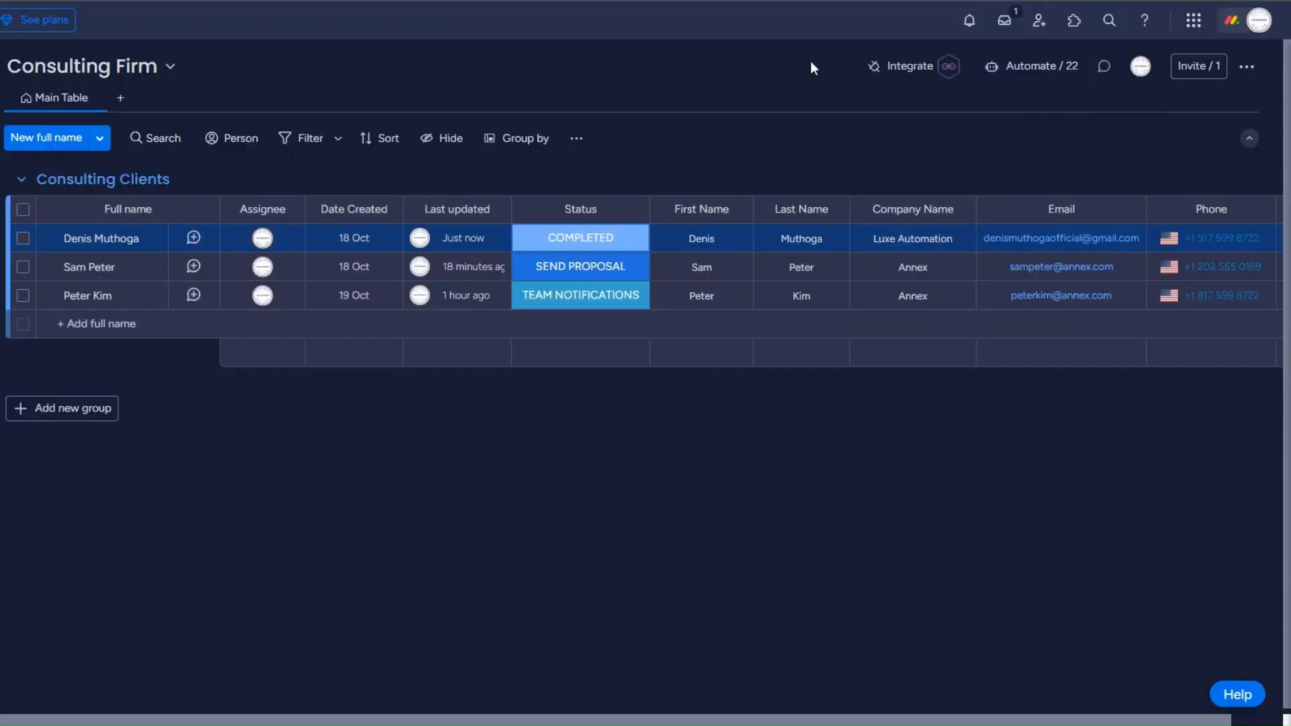
Step: Set the first client's status to FINAL UPDATE and review the Final Update route's sent email
click(589, 252)
click(652, 354)
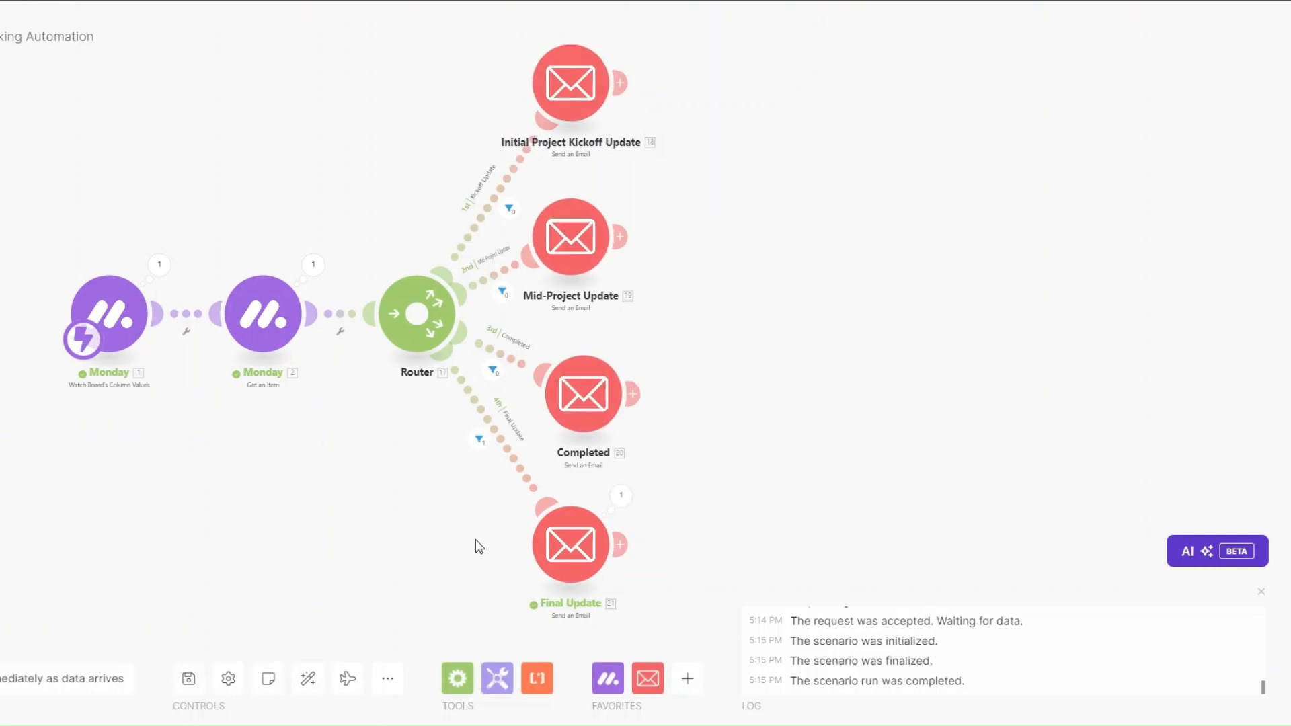
click(621, 497)
drag(743, 480, 849, 519)
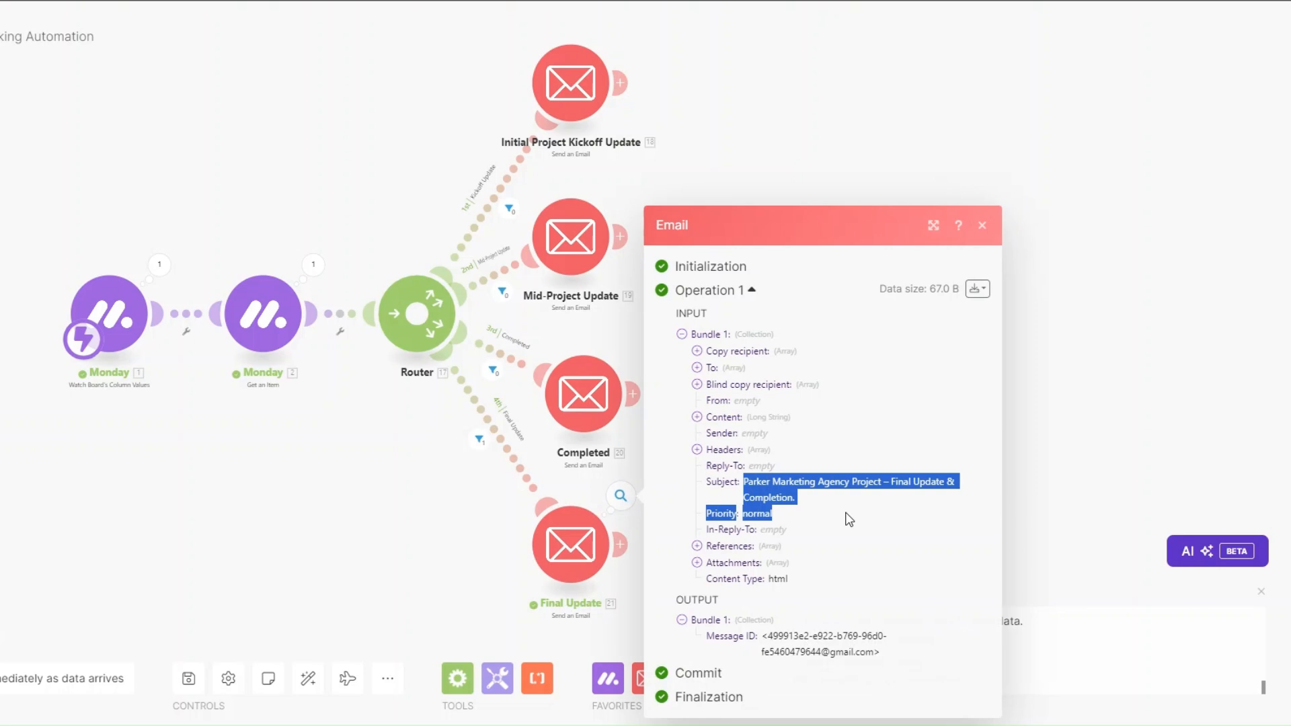
click(696, 417)
drag(714, 242, 840, 669)
click(430, 550)
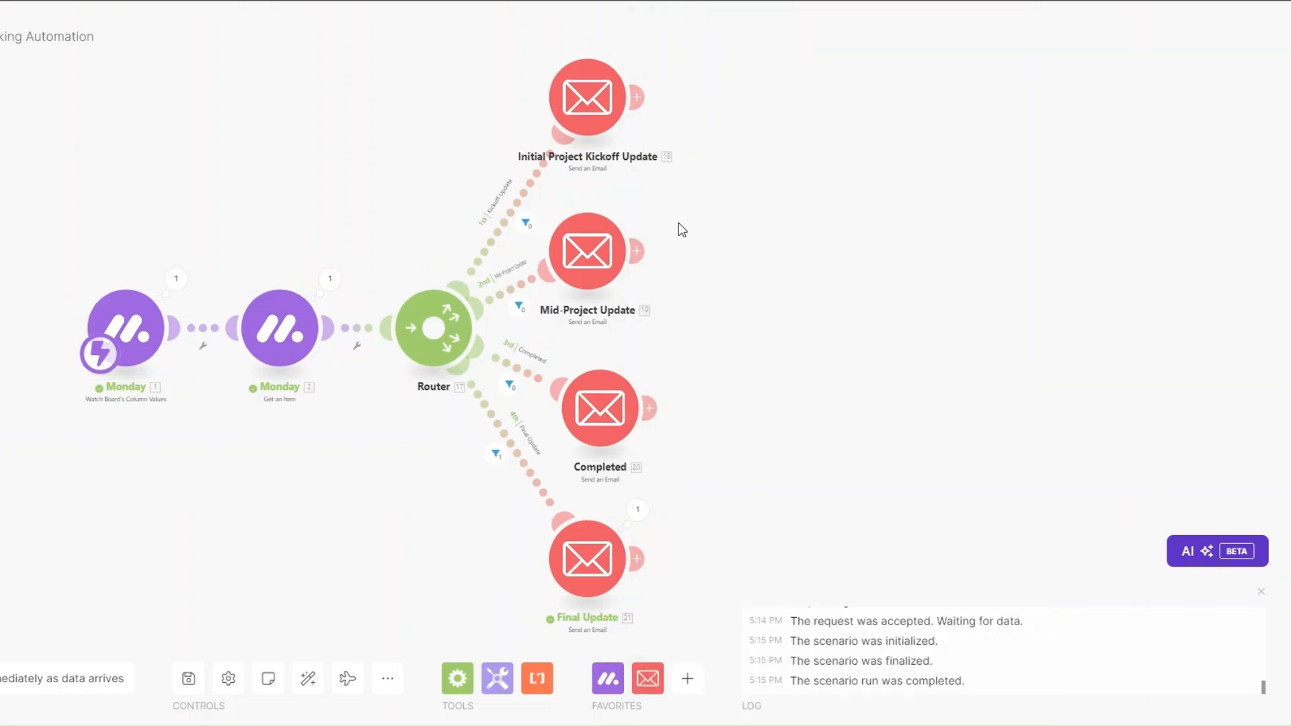
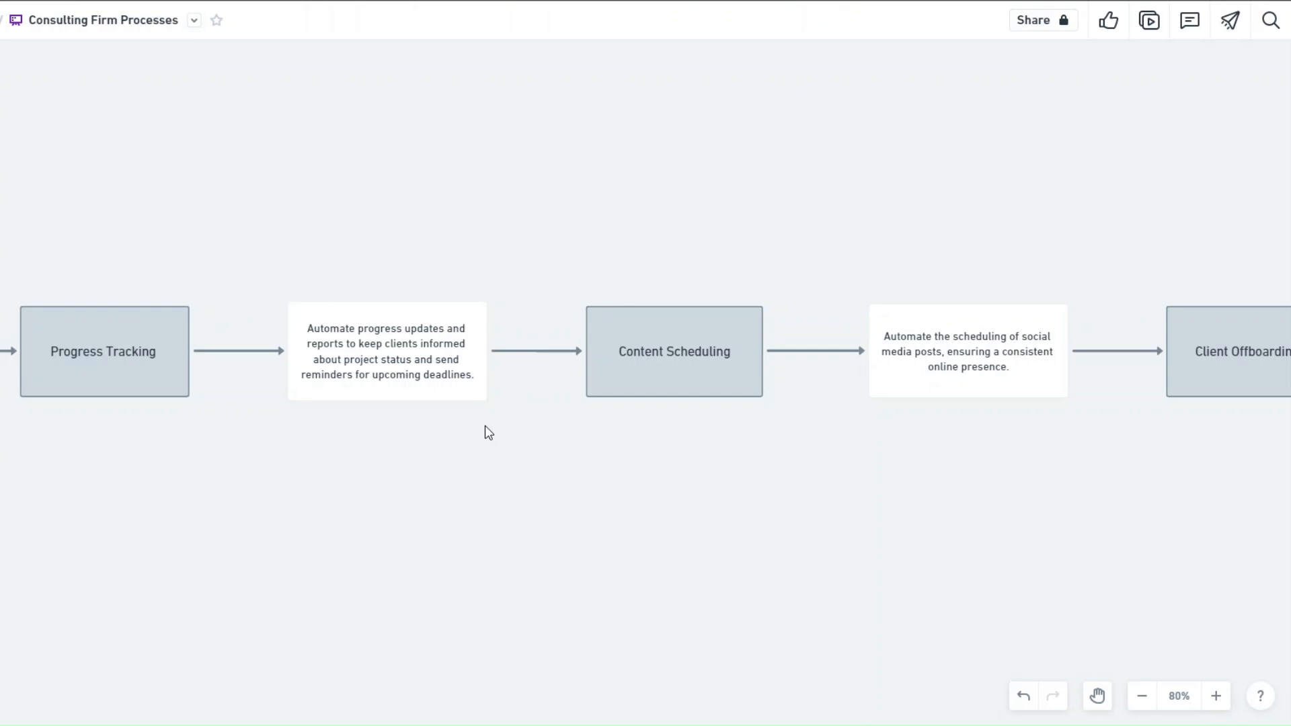
Step: Leave the Miro map and create the empty '7. Content Scheduling on Social Media Platforms' scenario
scroll(489, 432, right, 8)
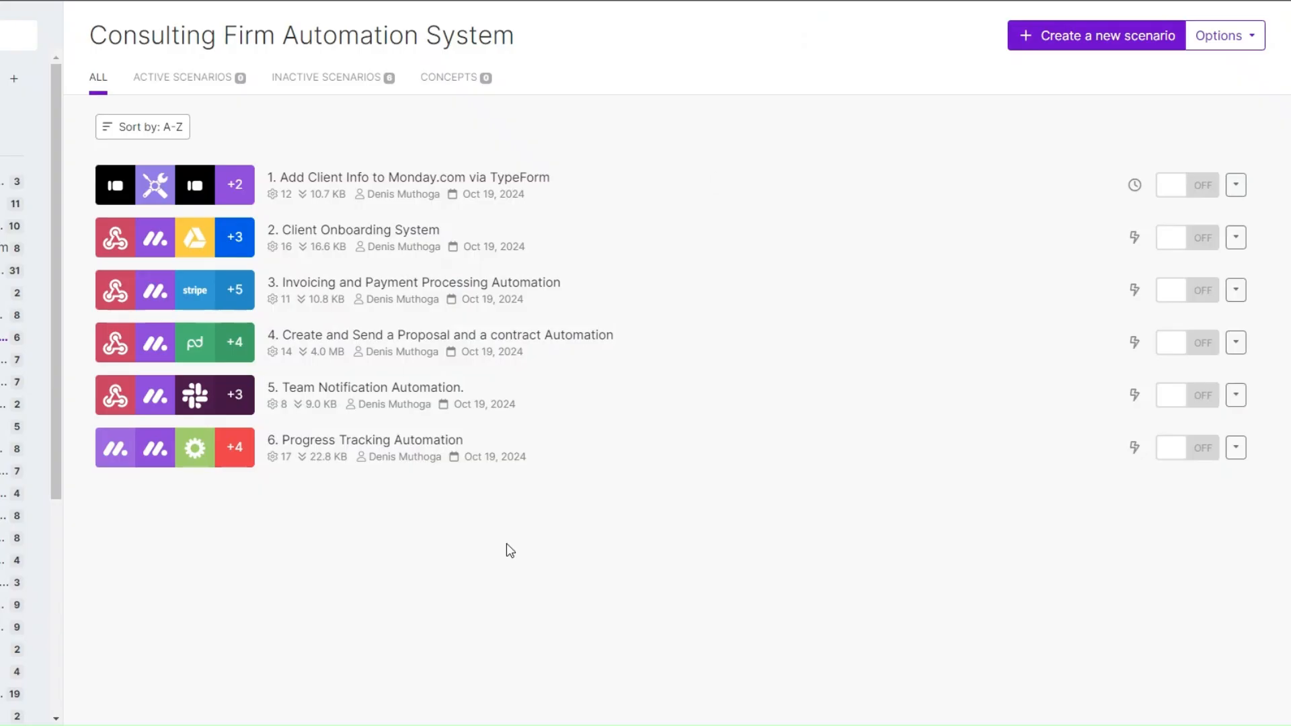
click(1103, 36)
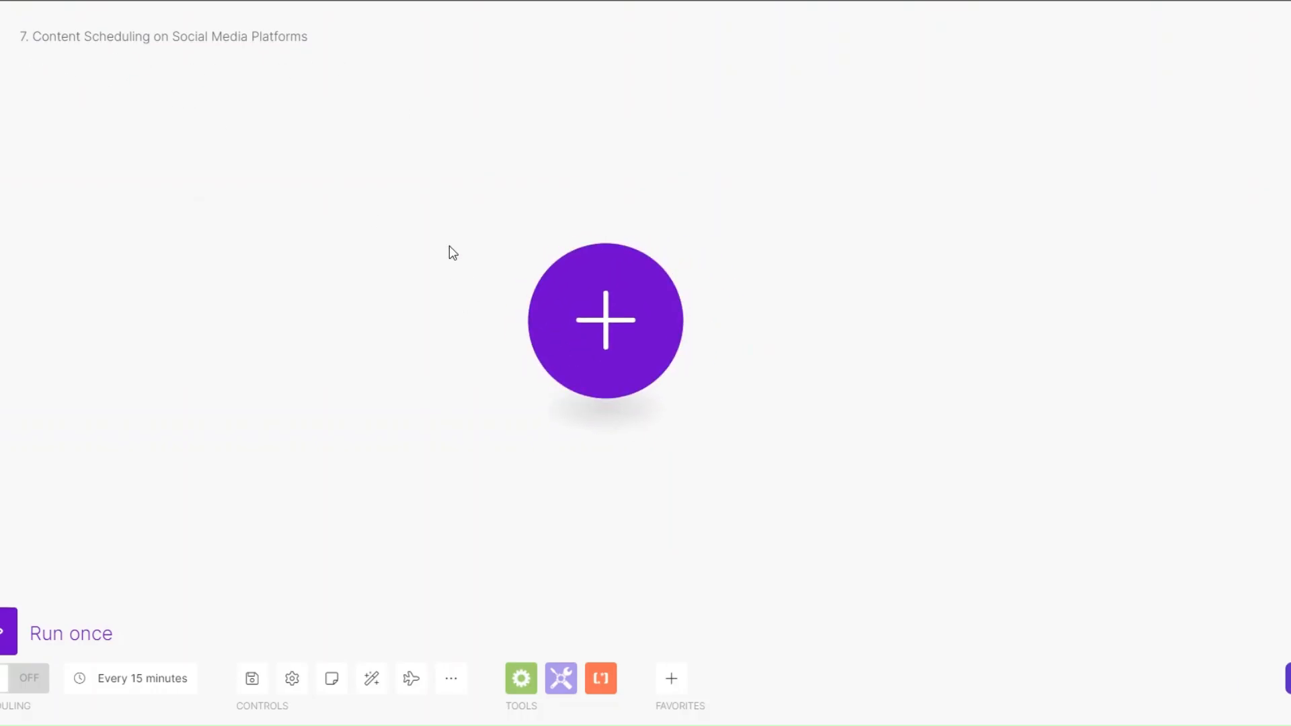
Step: Add a Google Drive Watch Files in a Folder trigger on Gallery, all file types, limit 2
click(606, 327)
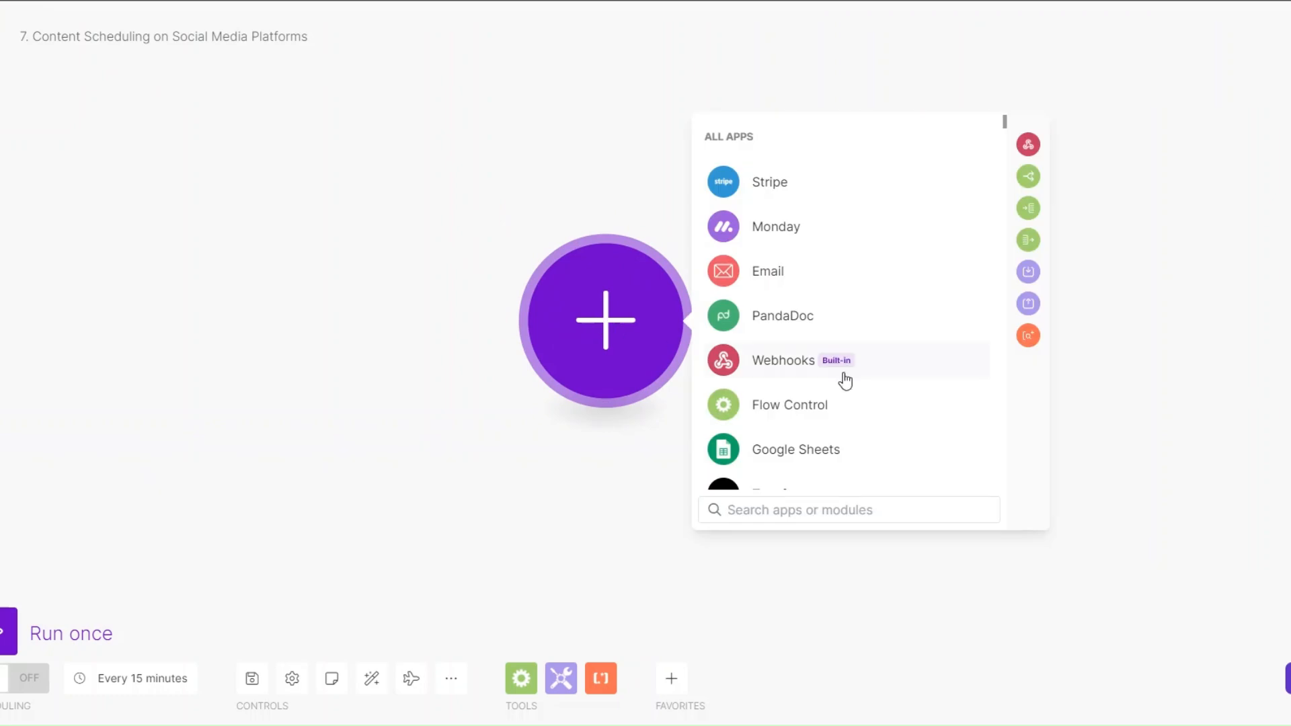
scroll(844, 377, down, 5)
scroll(834, 382, down, 3)
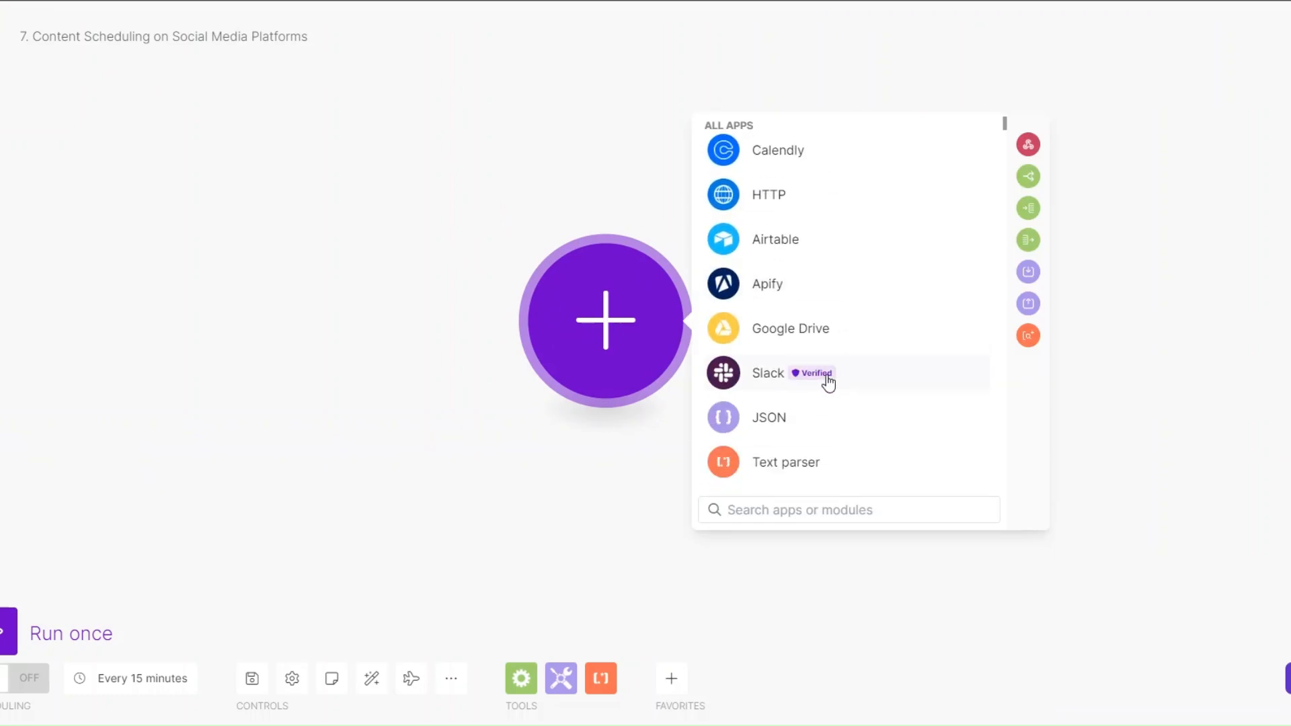
click(786, 331)
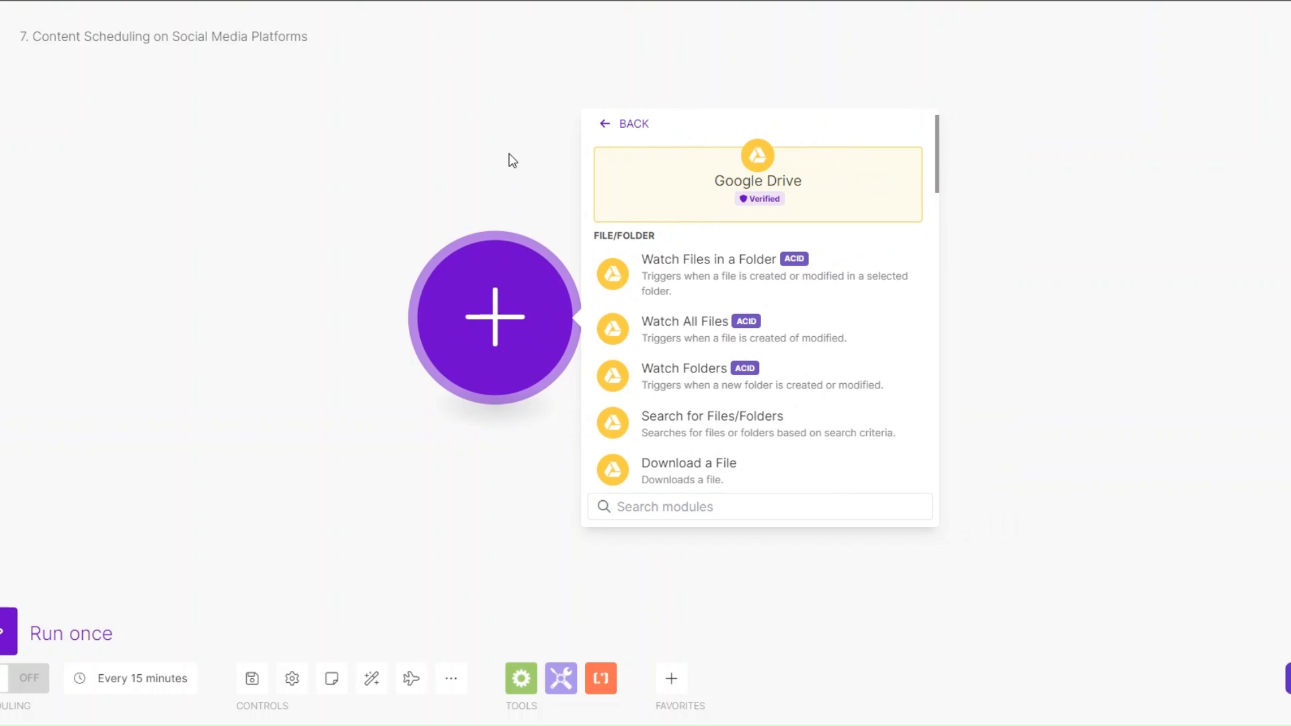
click(690, 282)
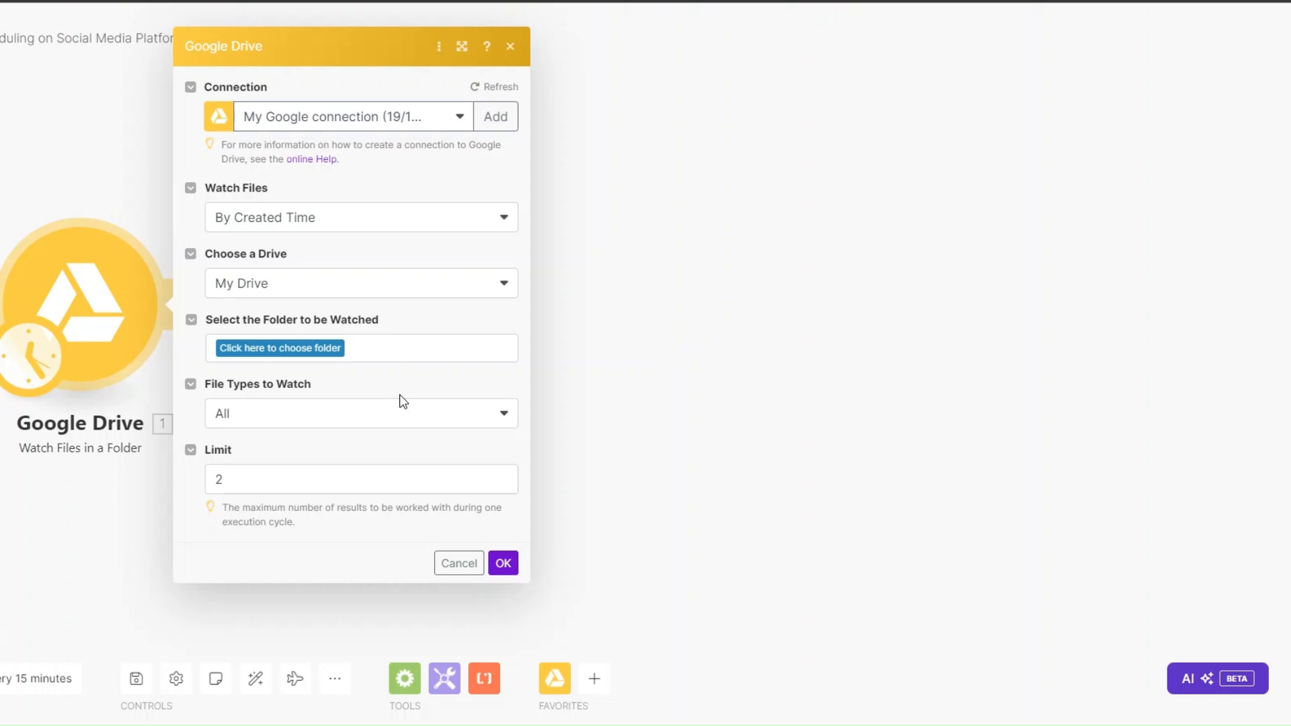
click(299, 350)
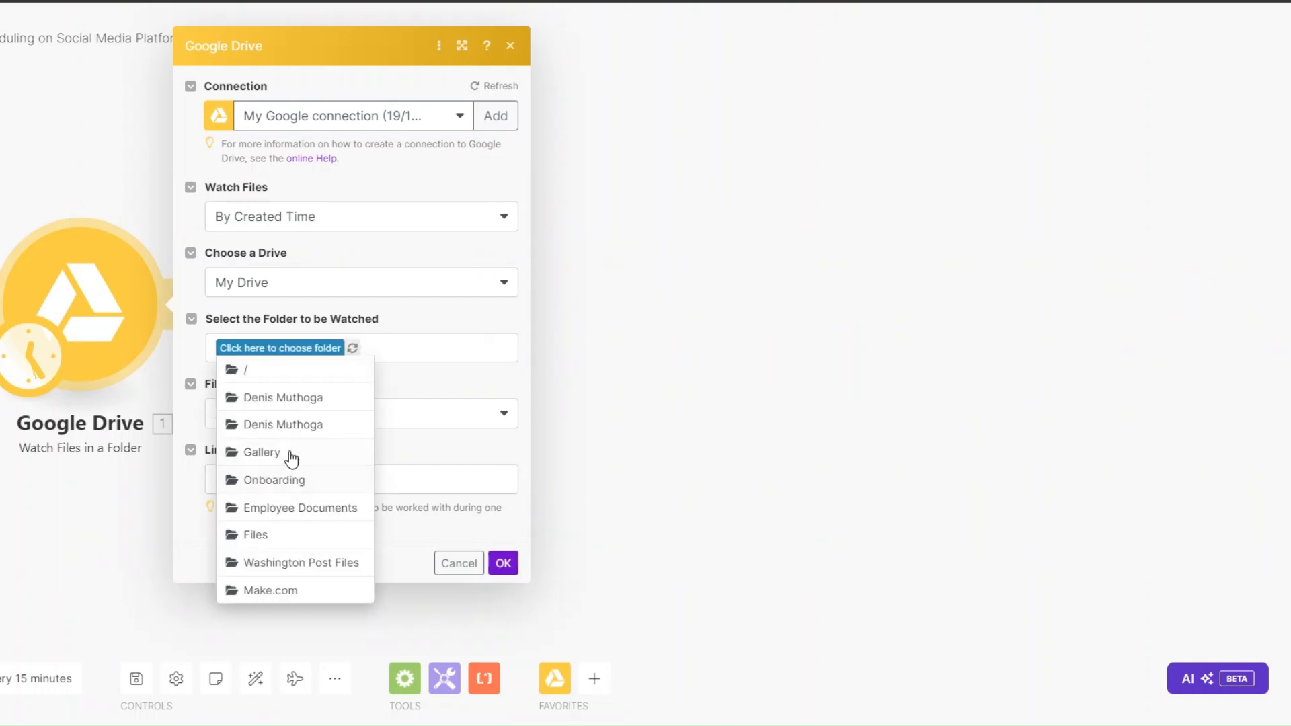
click(291, 460)
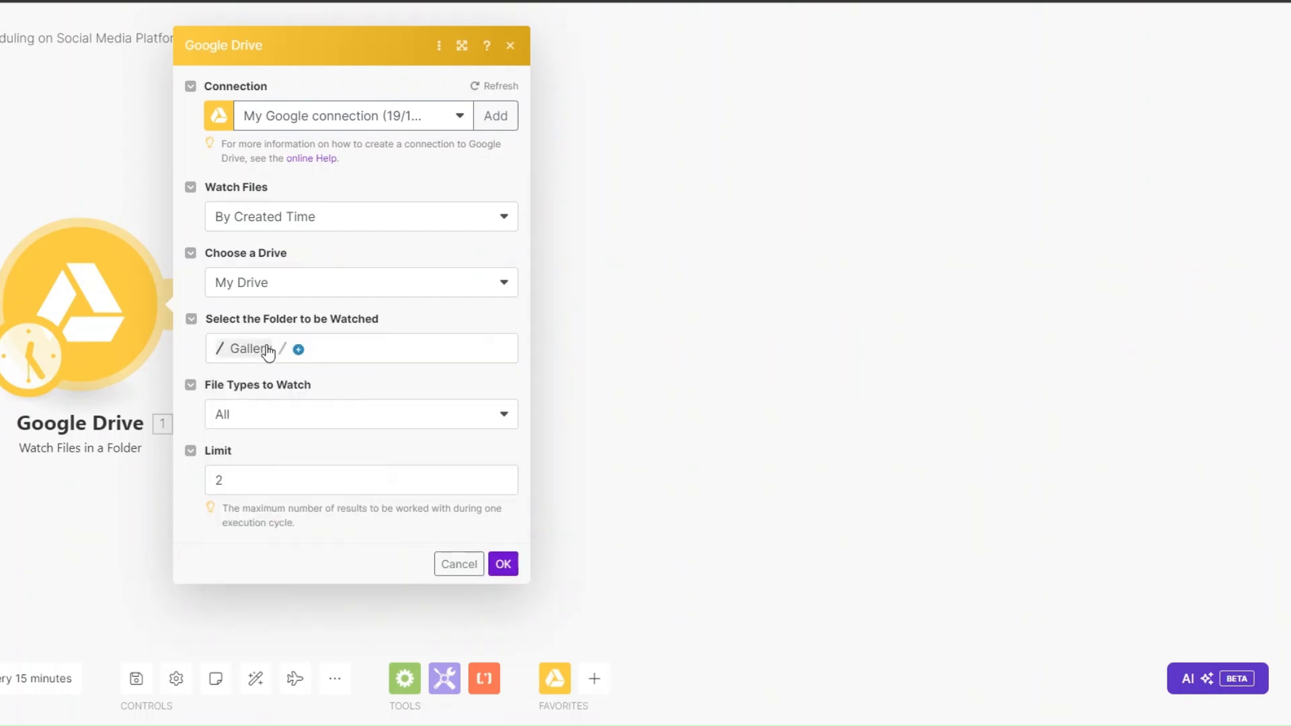
click(234, 484)
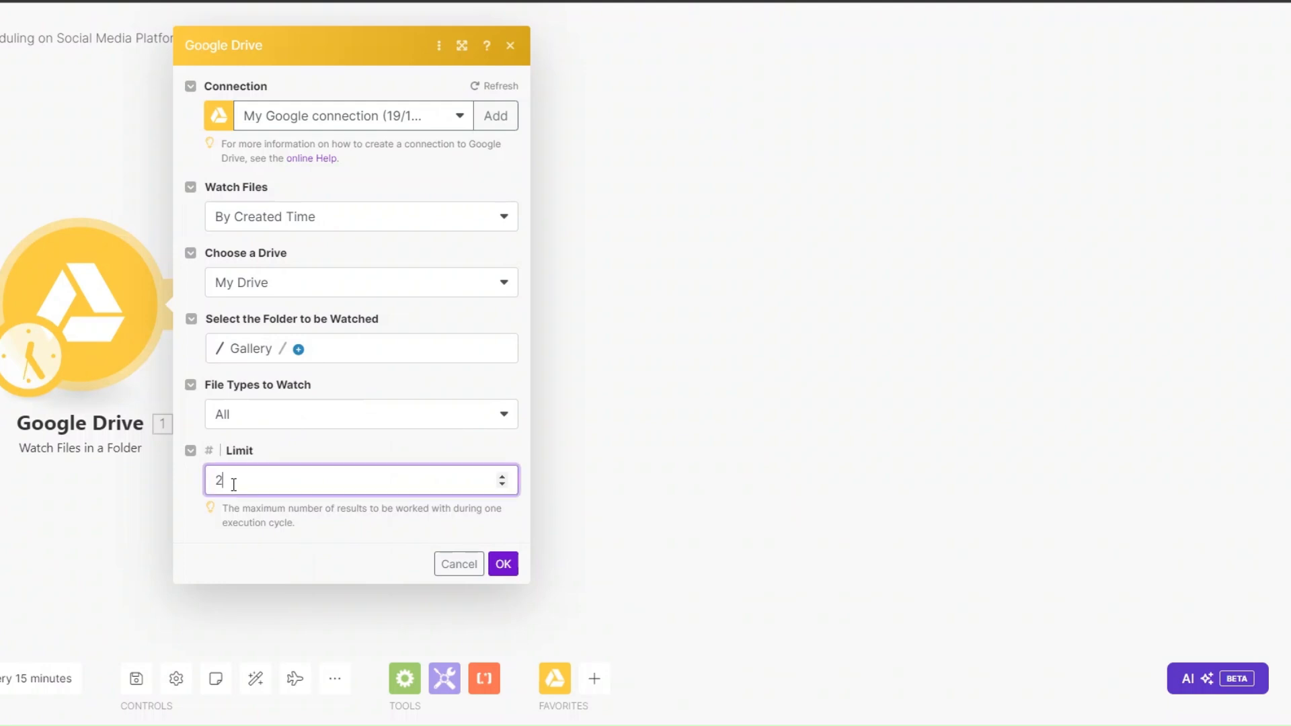
click(255, 419)
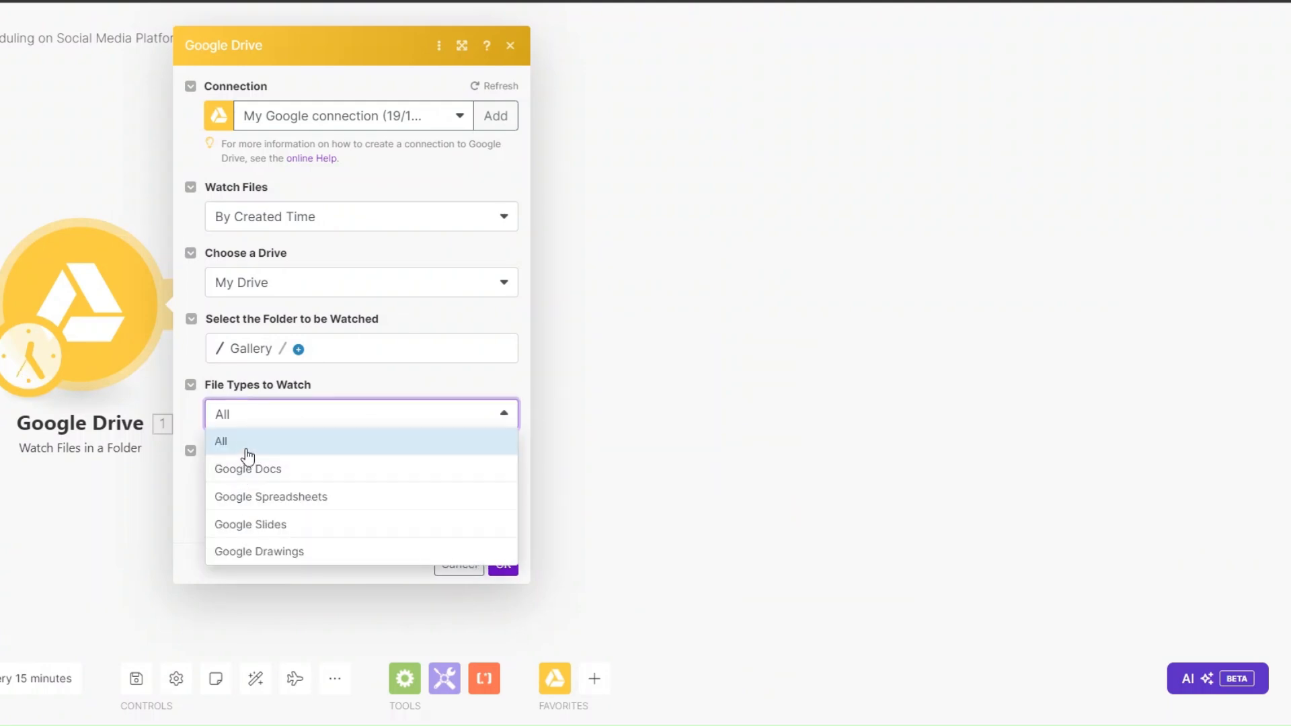
click(339, 397)
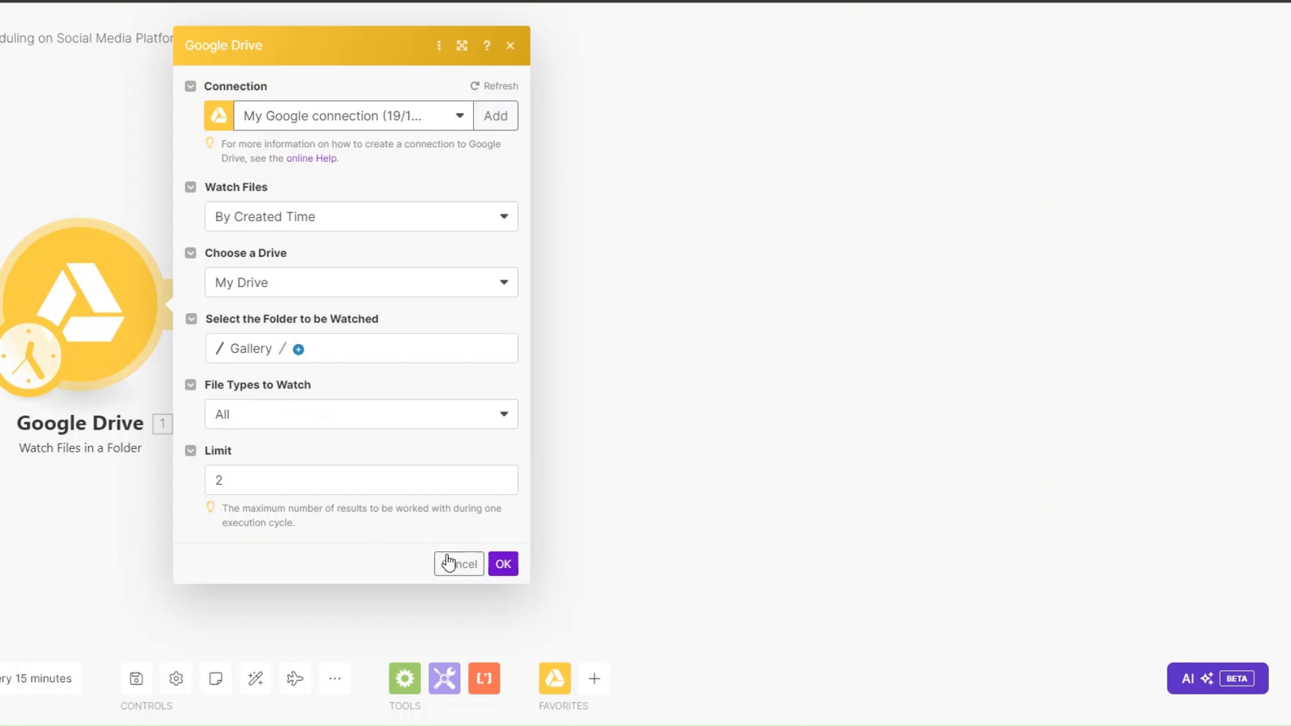
click(501, 564)
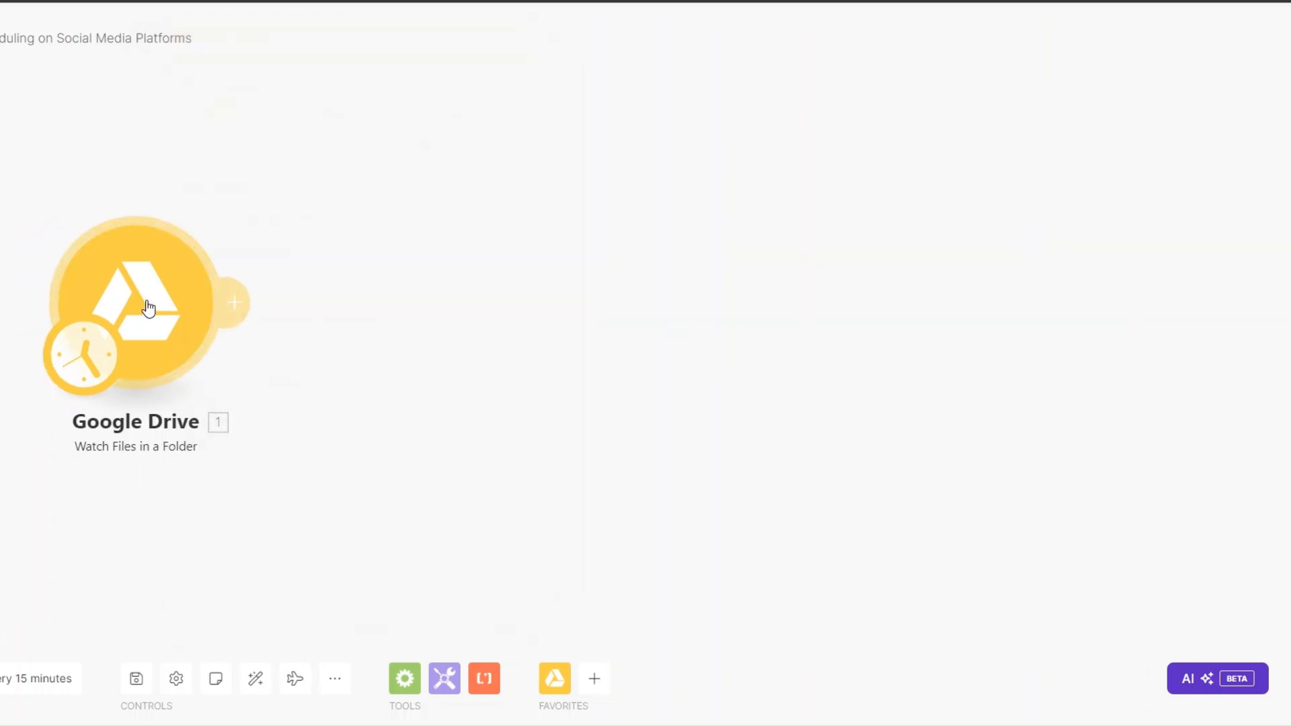
Step: Set the trigger's starting point and run it alone, returning one bundle with Images.jpg
right_click(148, 308)
click(234, 371)
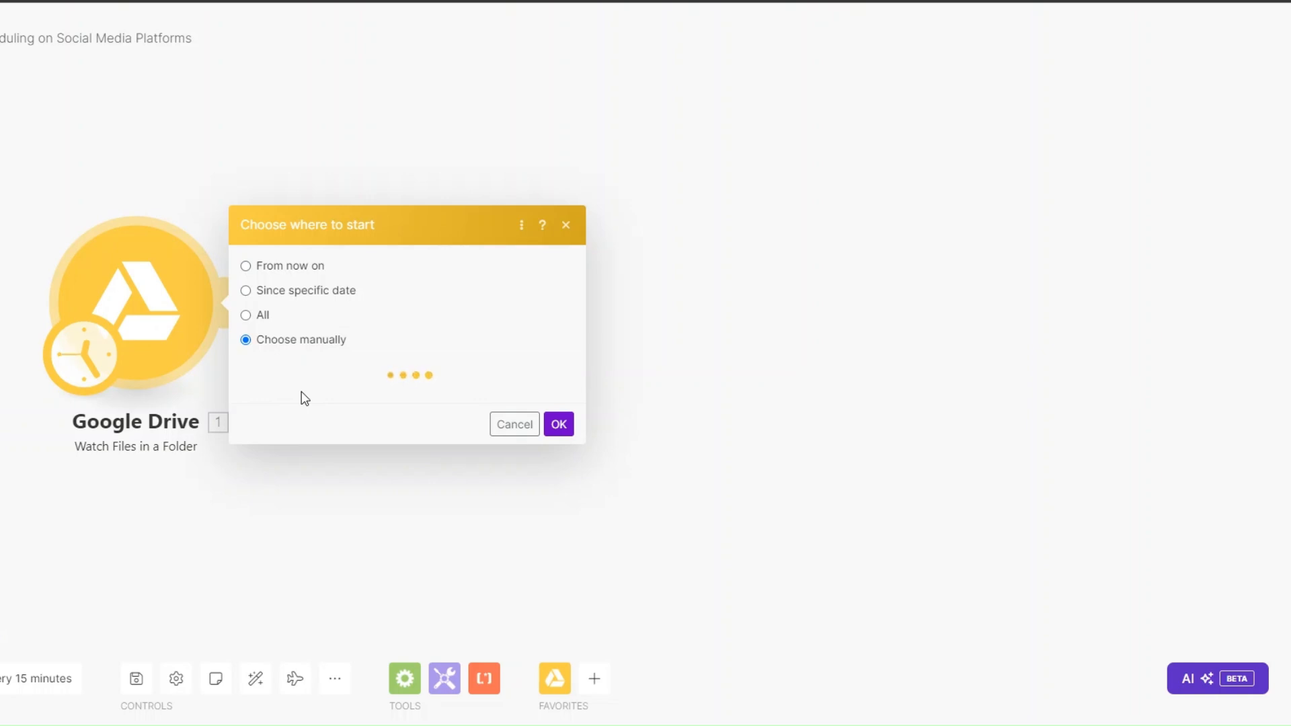
click(555, 419)
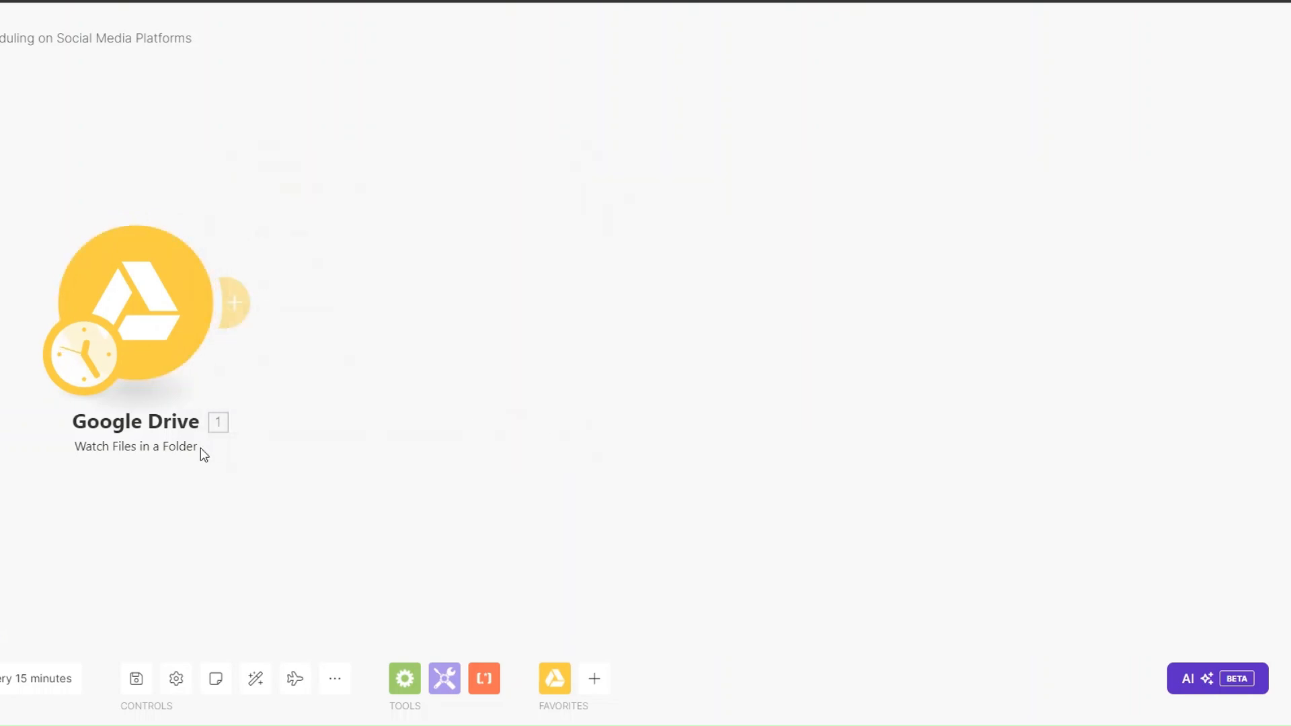
right_click(124, 304)
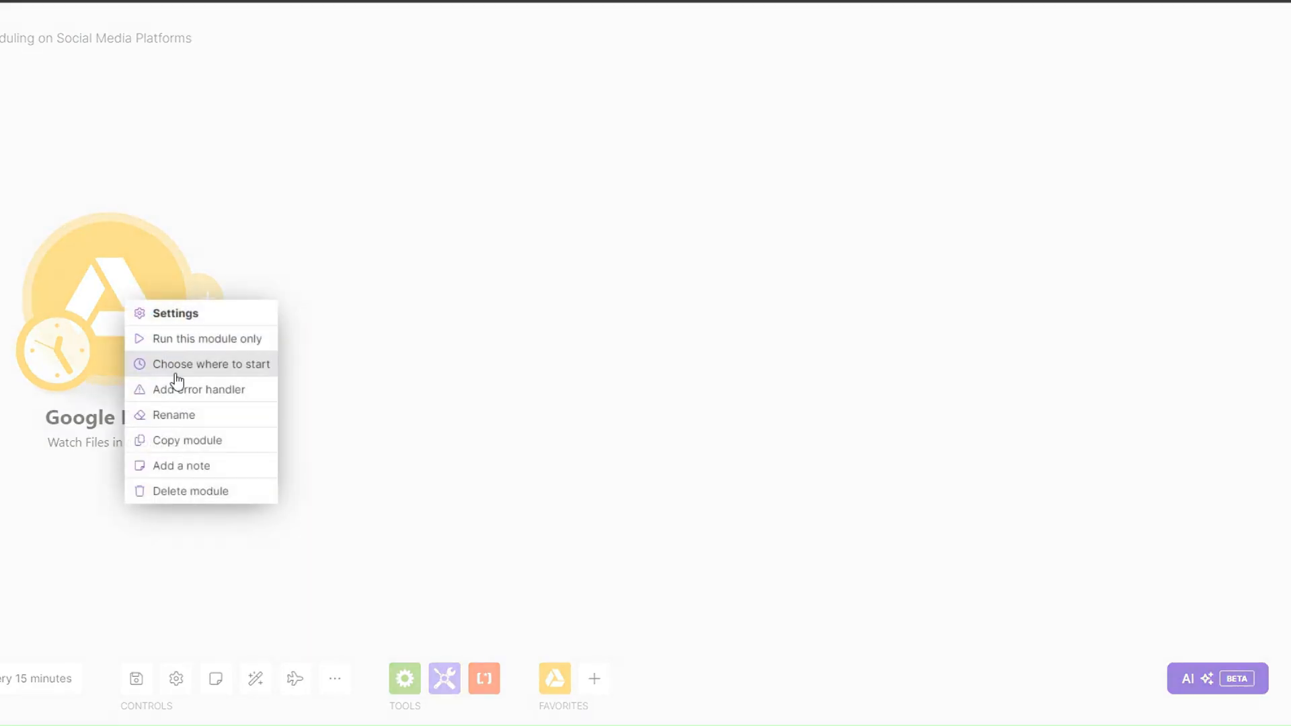
click(191, 339)
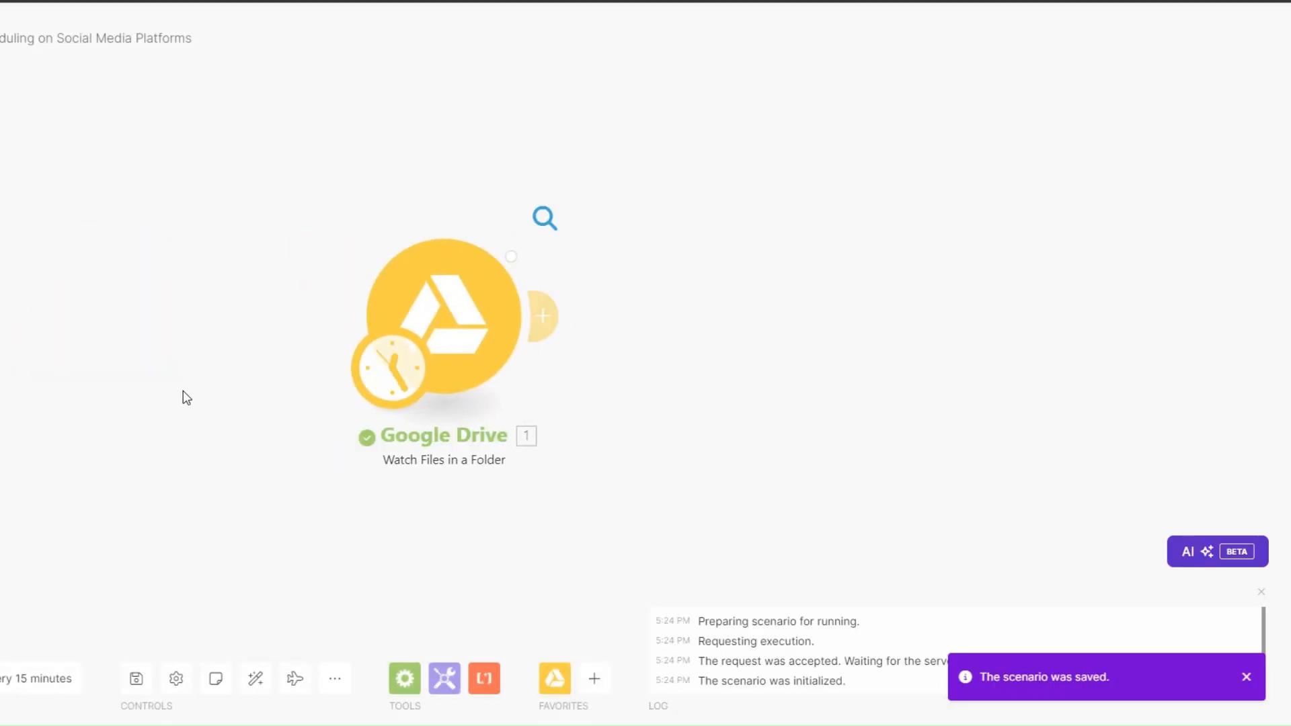
scroll(642, 420, down, 5)
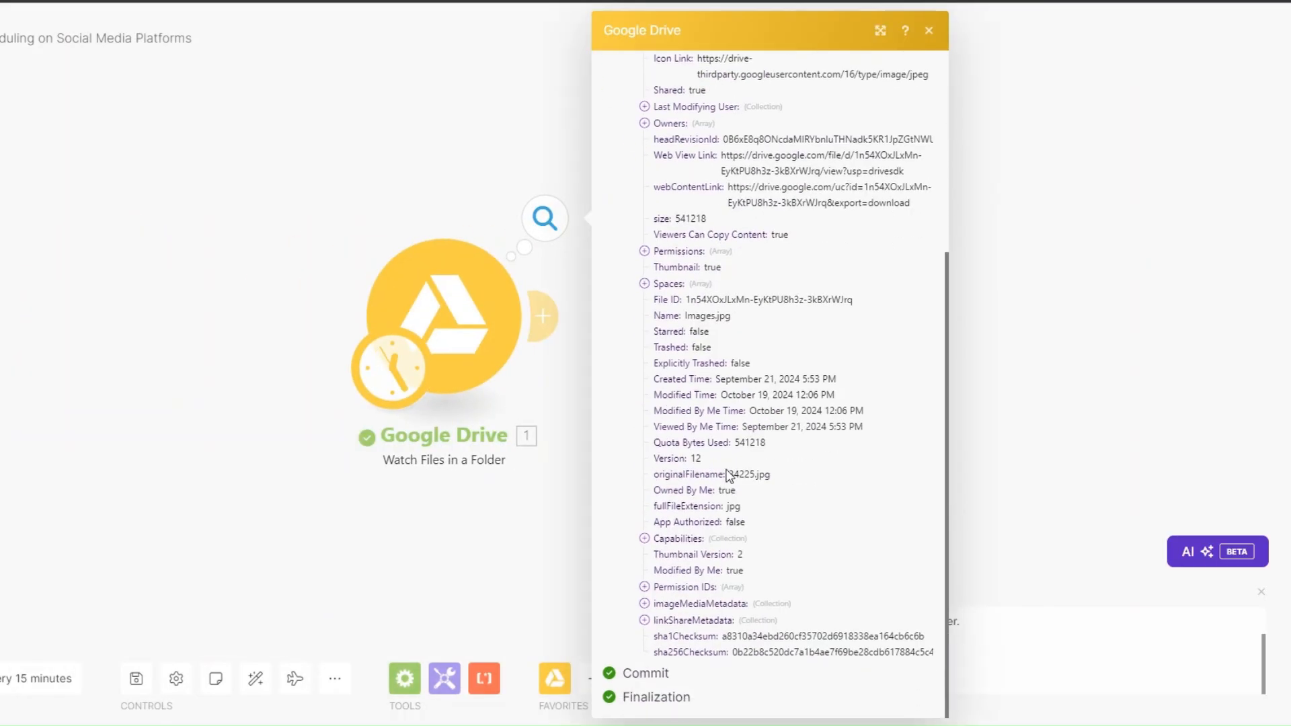
double_click(694, 320)
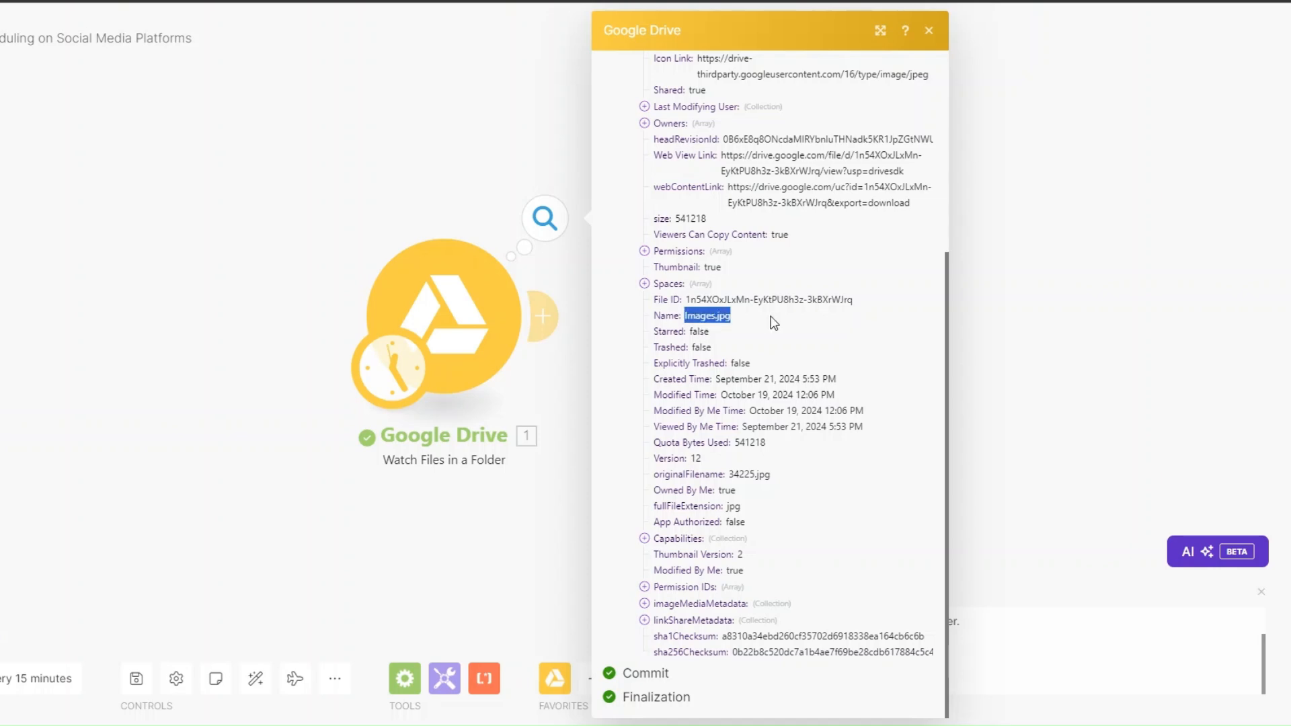
click(467, 512)
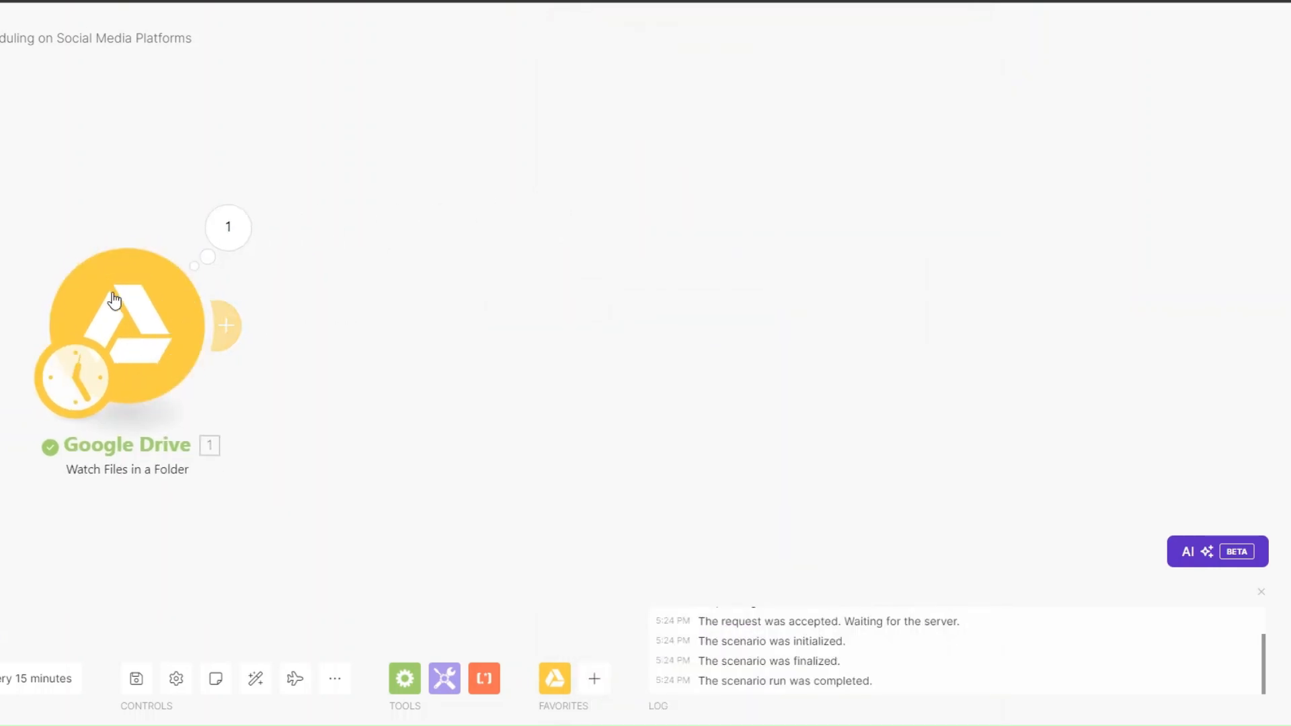
Step: Add Google Drive Get a Share Link using '1. File ID', Role Reader and Type Anyone
click(215, 291)
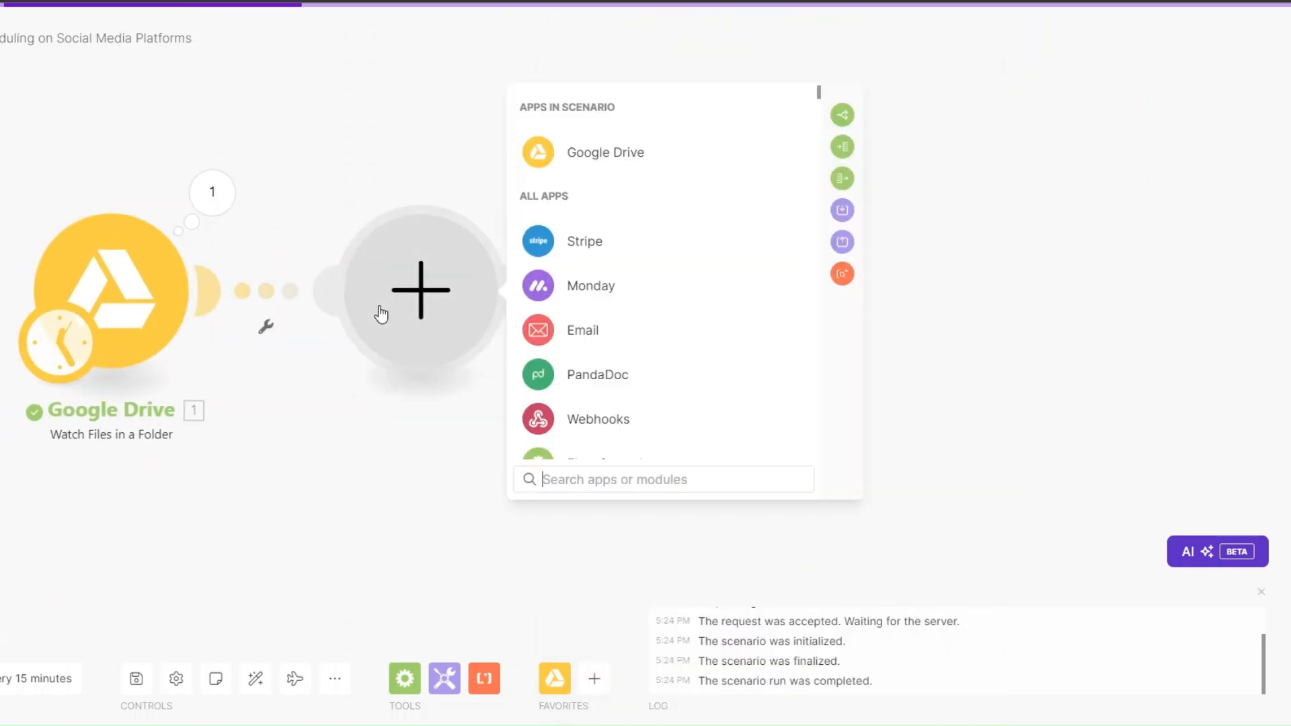
click(595, 165)
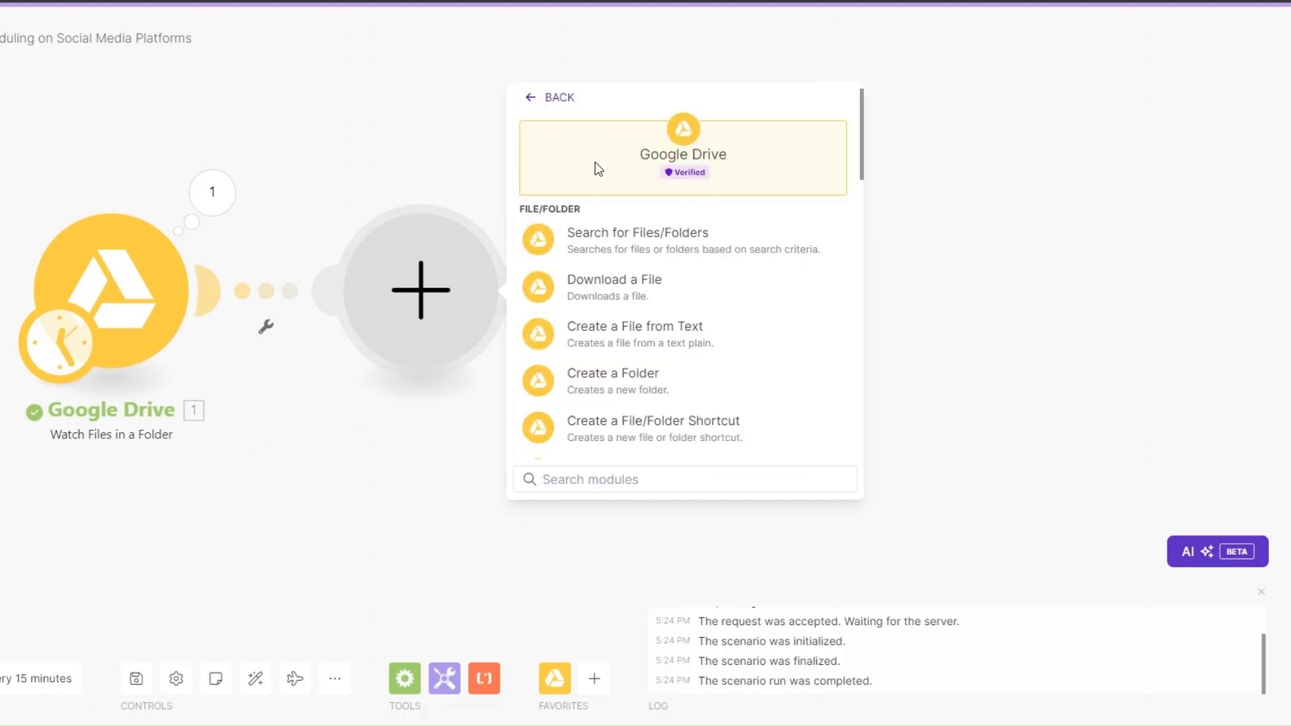
scroll(648, 406, down, 10)
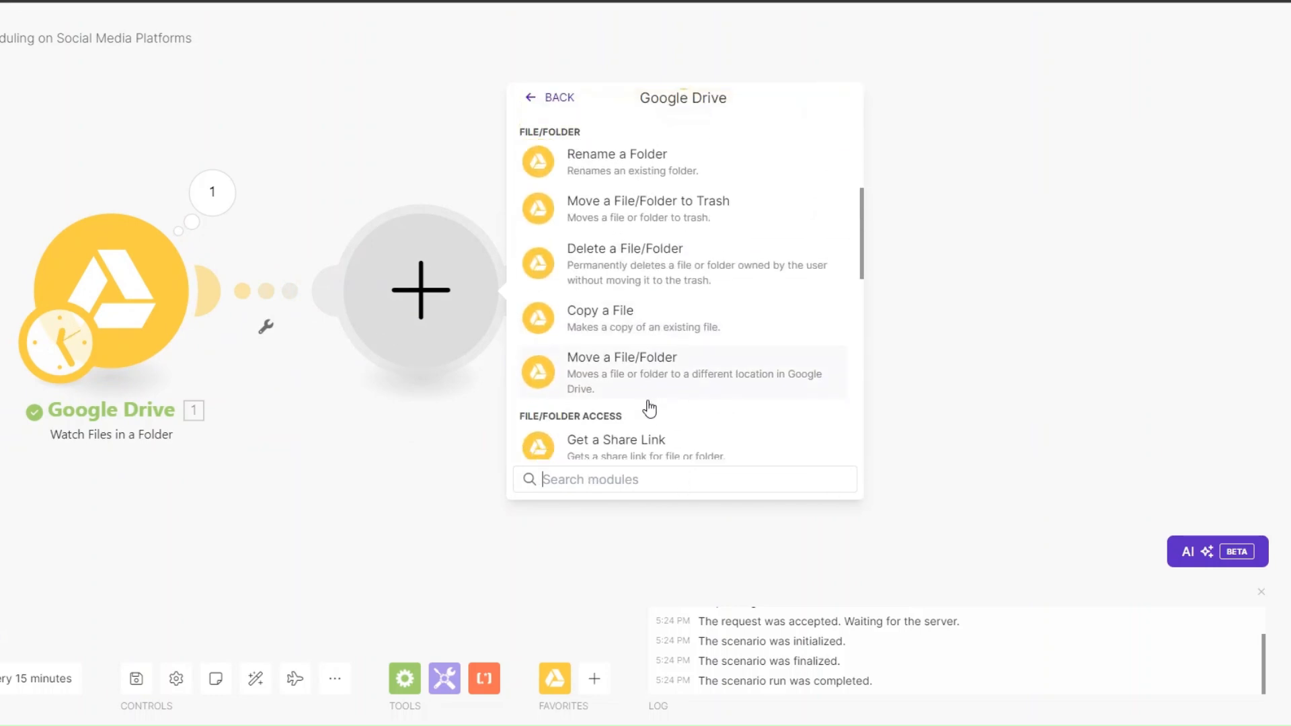
click(604, 378)
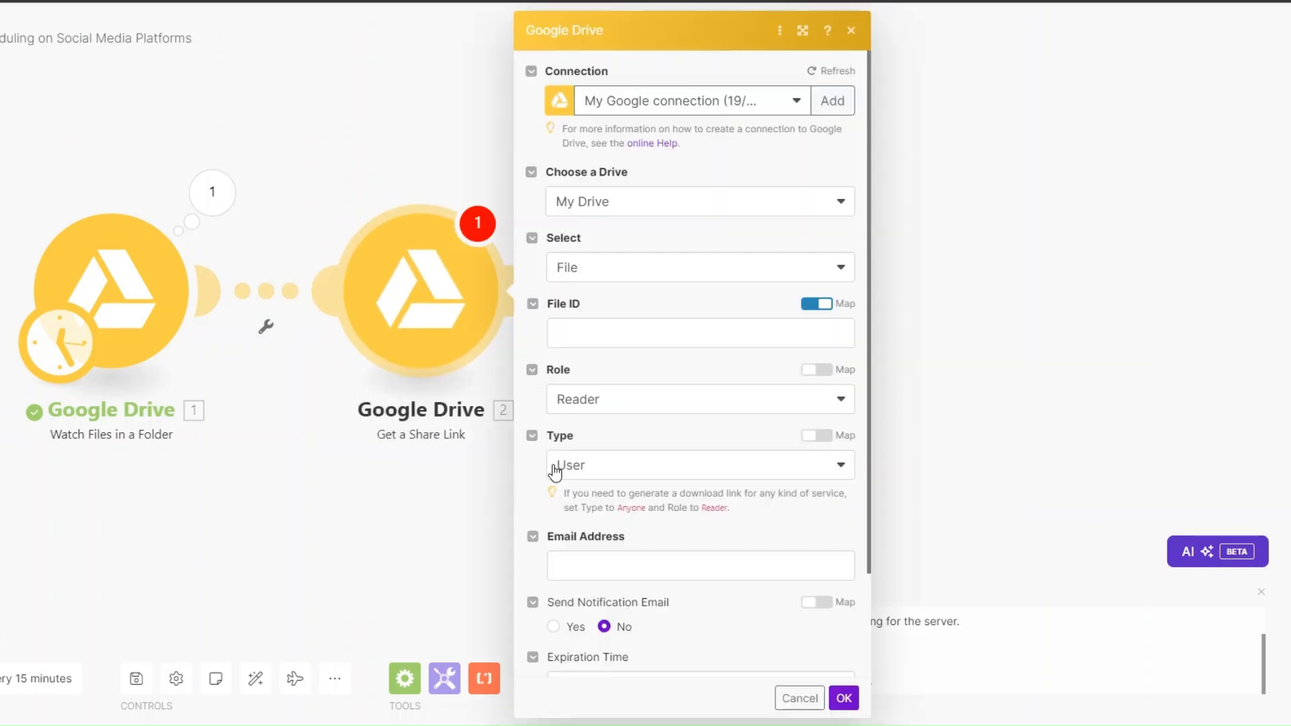
click(492, 337)
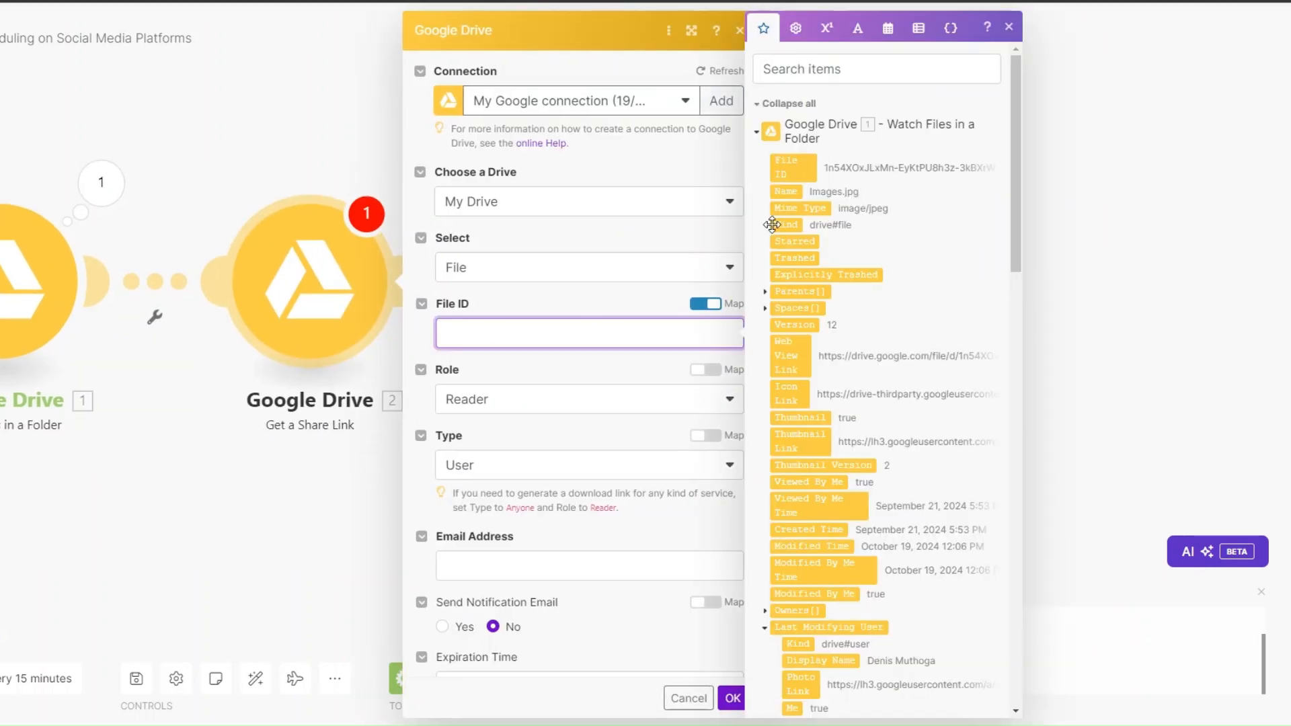
click(788, 167)
click(498, 399)
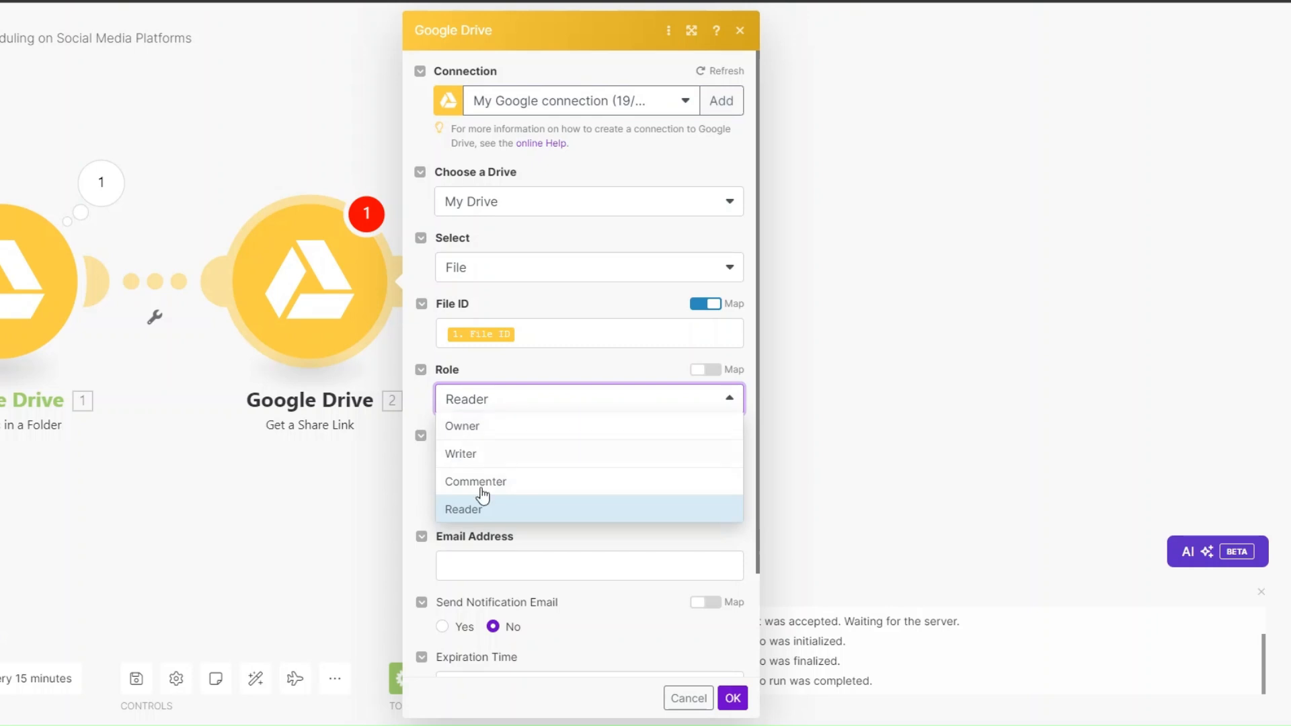
click(475, 509)
click(505, 472)
click(493, 449)
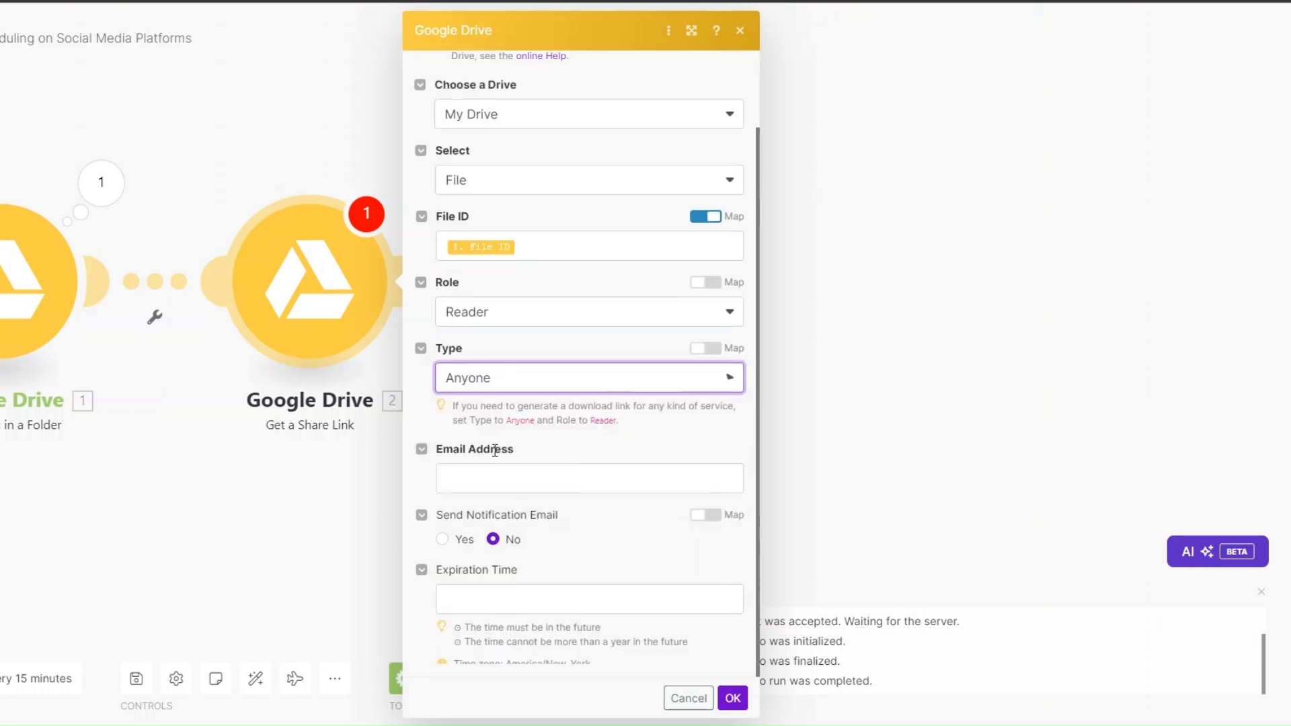
click(731, 603)
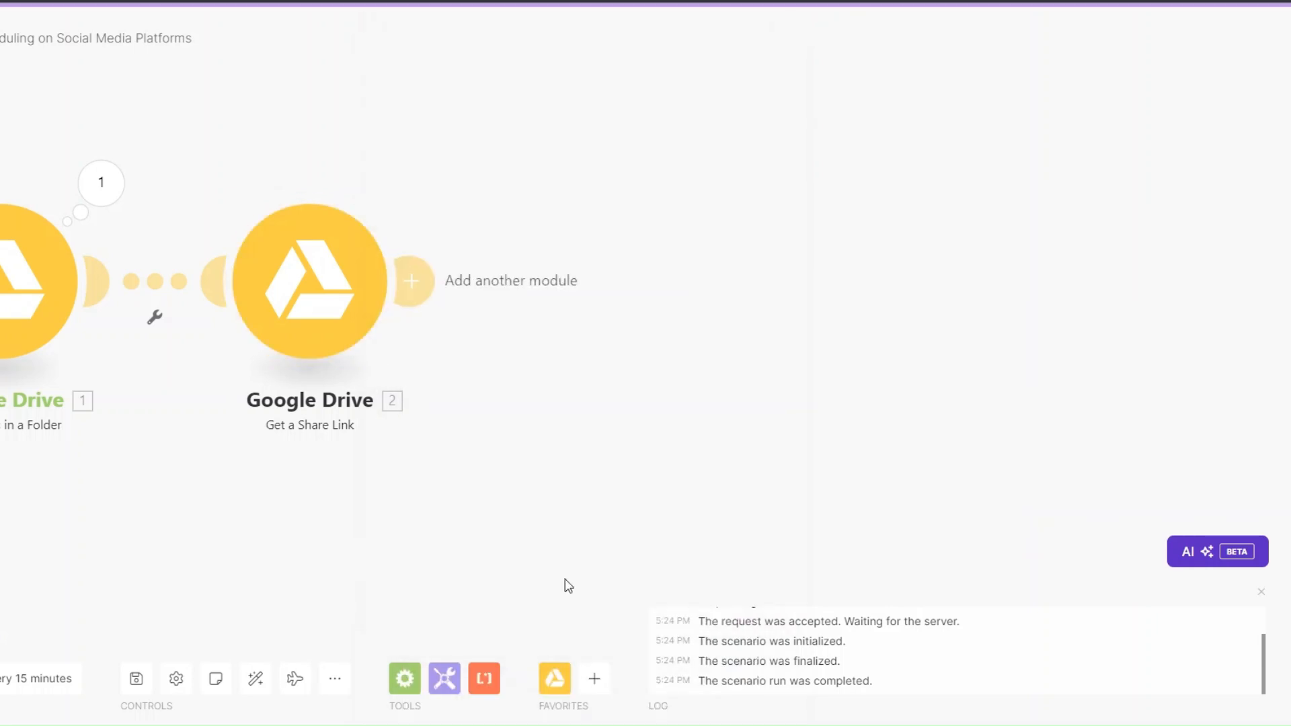
Step: Manually start the trigger from Images.jpg and run the scenario once
right_click(51, 308)
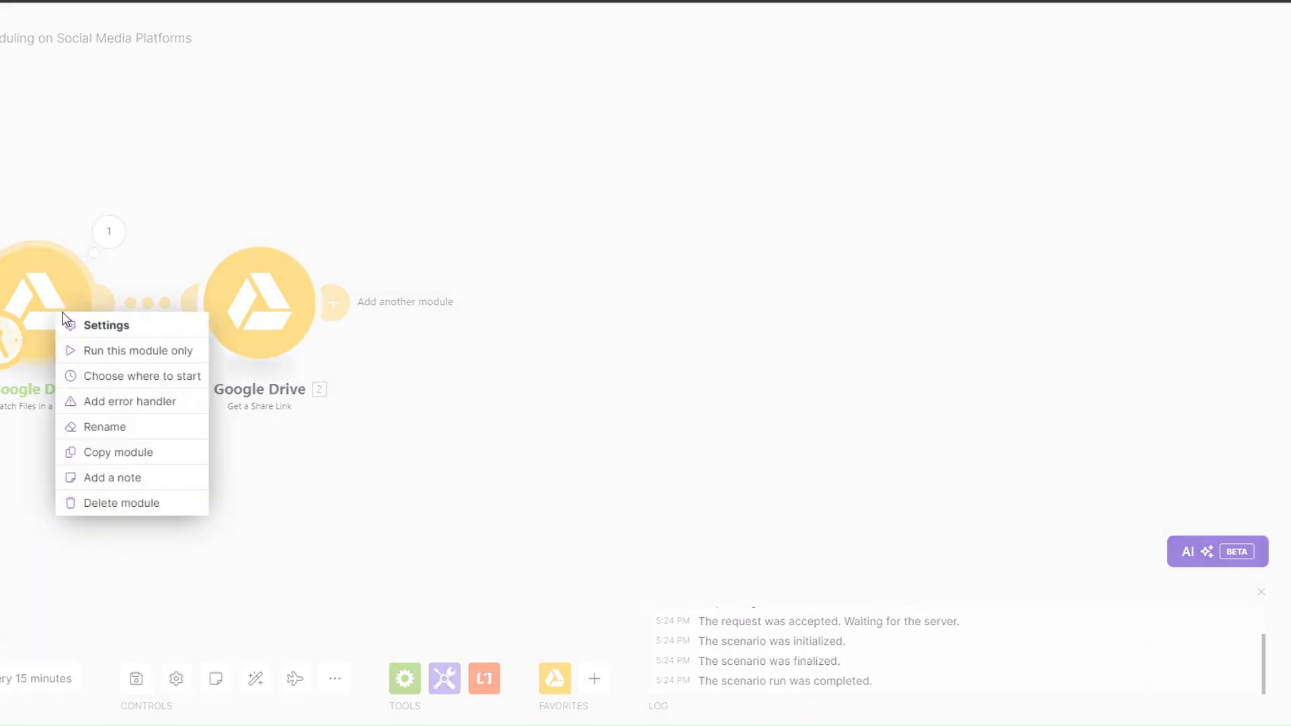
click(114, 374)
click(168, 341)
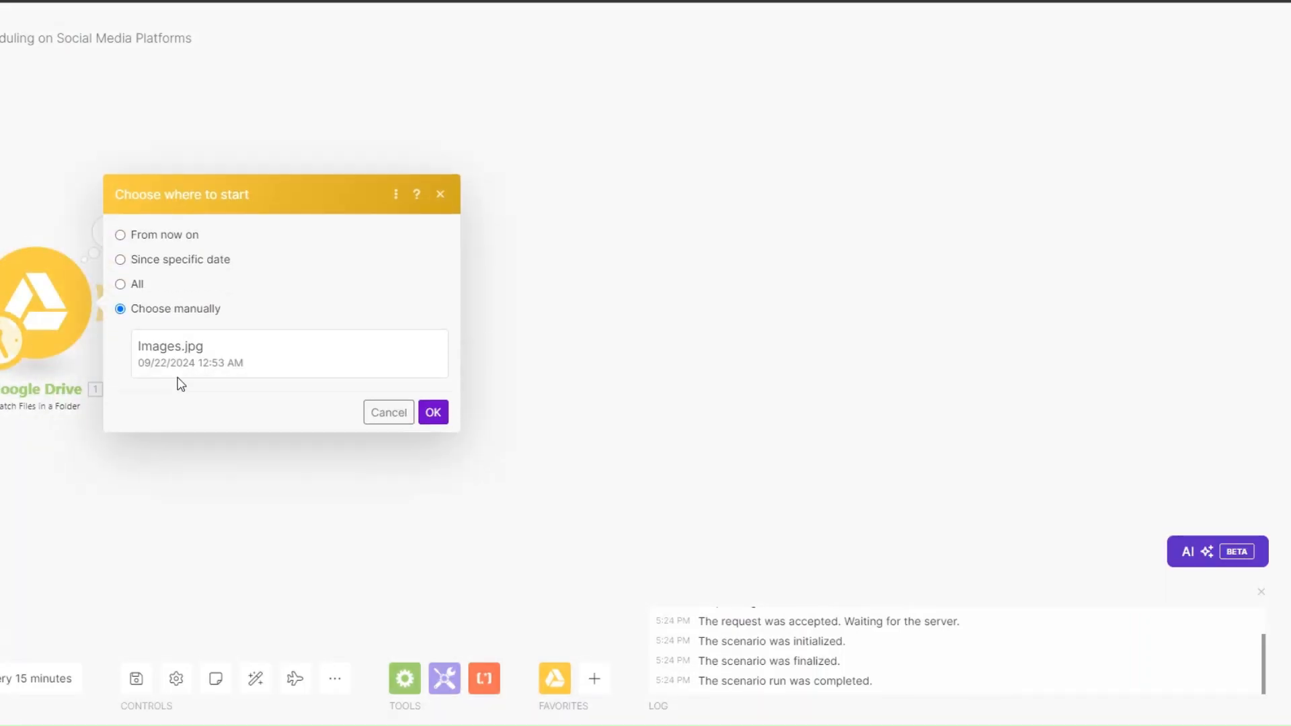
click(176, 362)
click(437, 411)
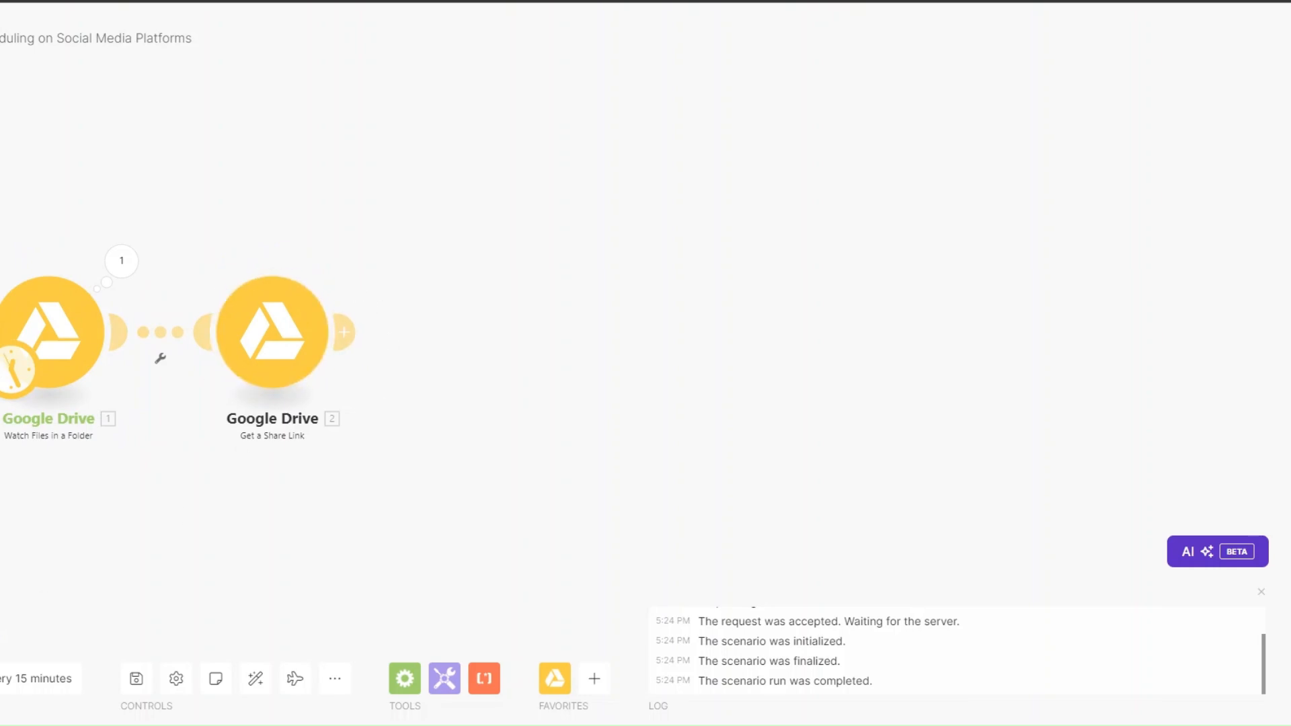
drag(254, 496, 0, 489)
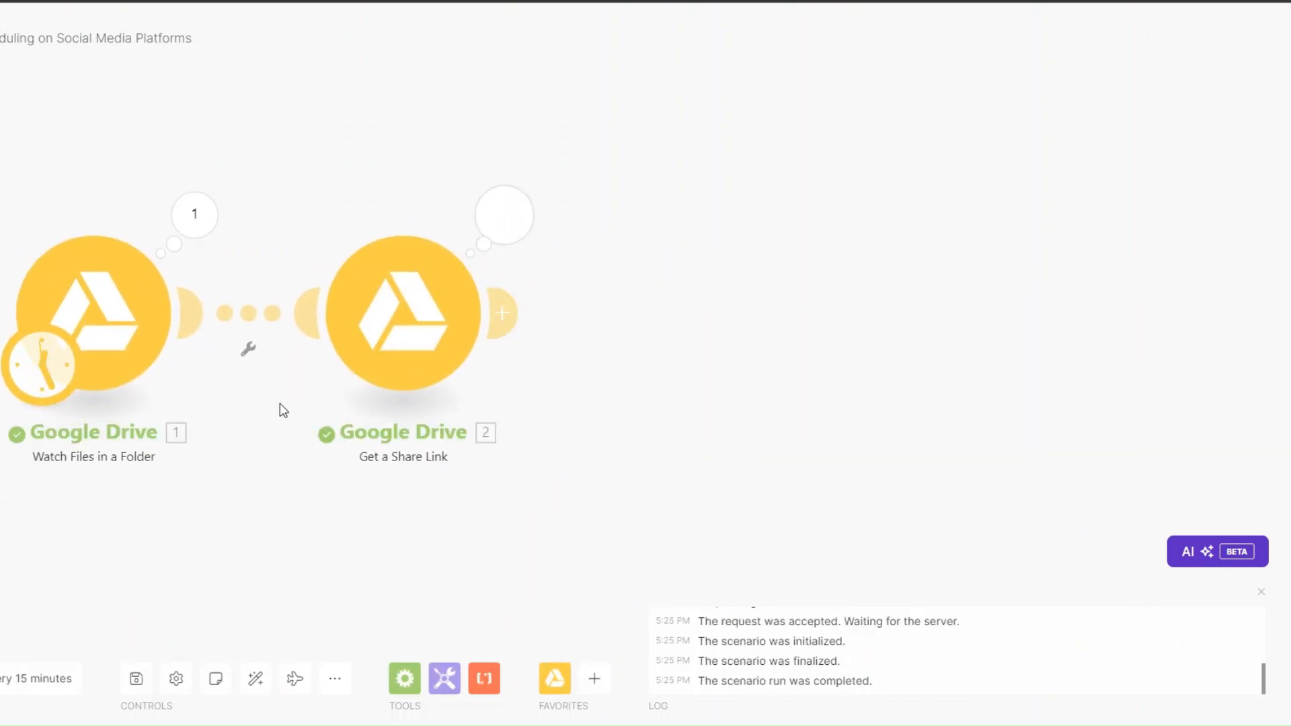
Step: Check the generated share link and the Images.jpg bundle in the module outputs
click(506, 217)
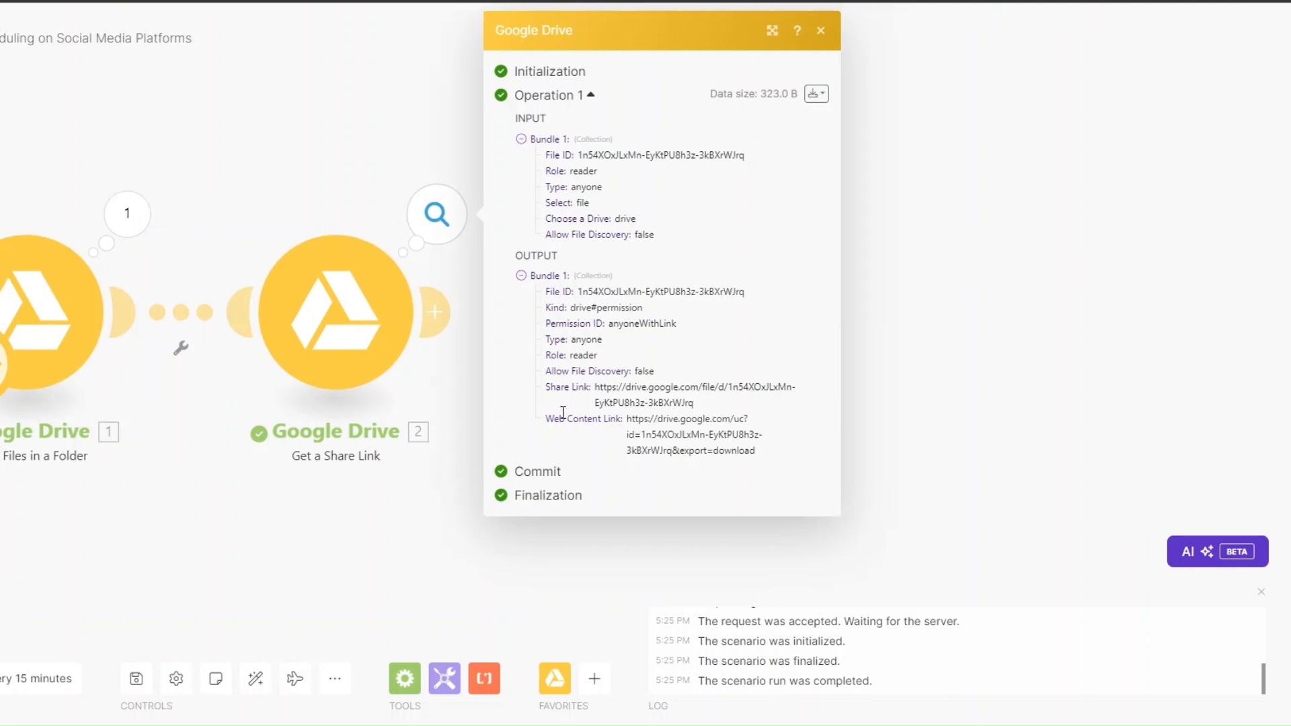
drag(597, 389, 694, 404)
click(127, 214)
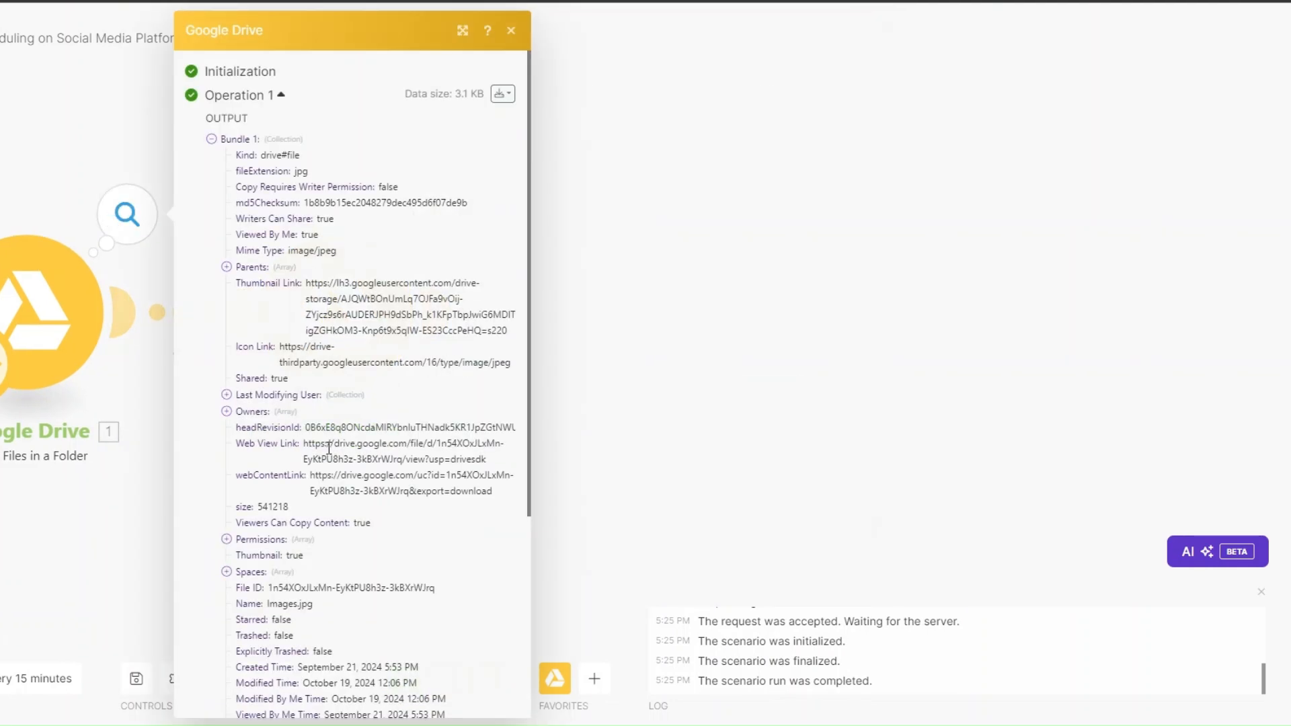
scroll(299, 550, down, 4)
drag(266, 368, 345, 381)
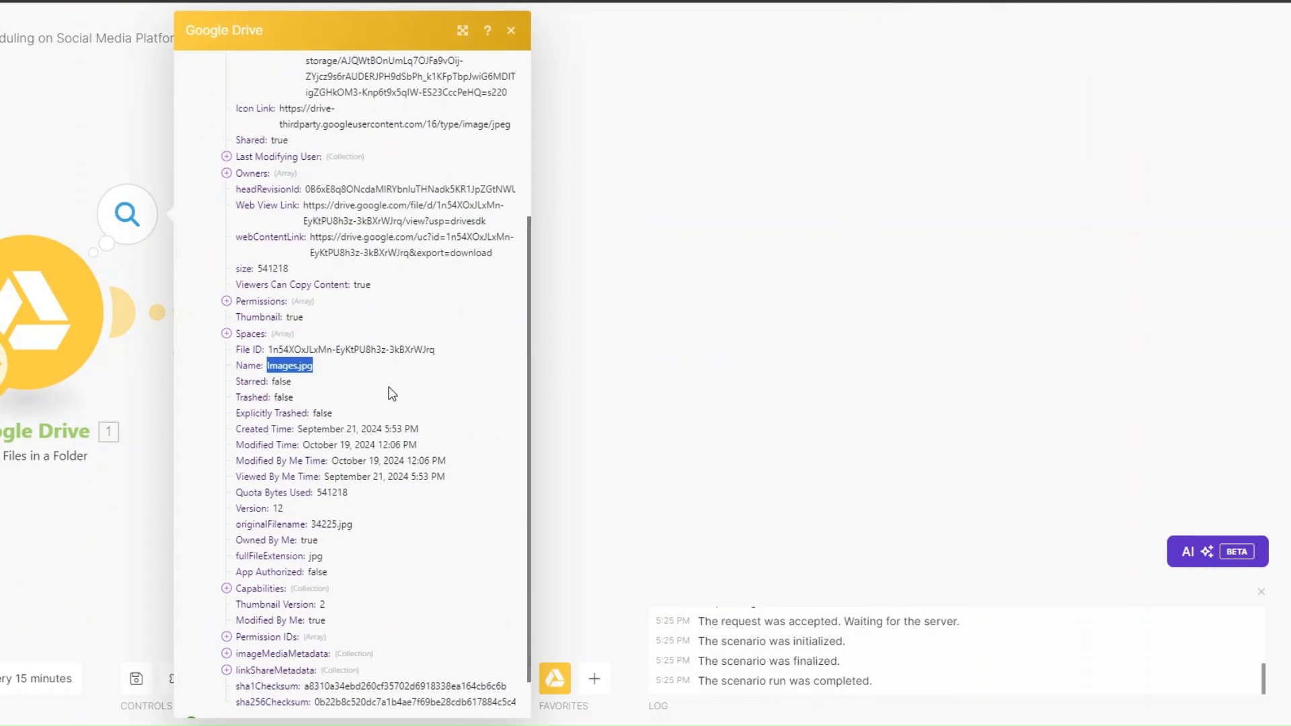
click(648, 419)
scroll(489, 300, down, 2)
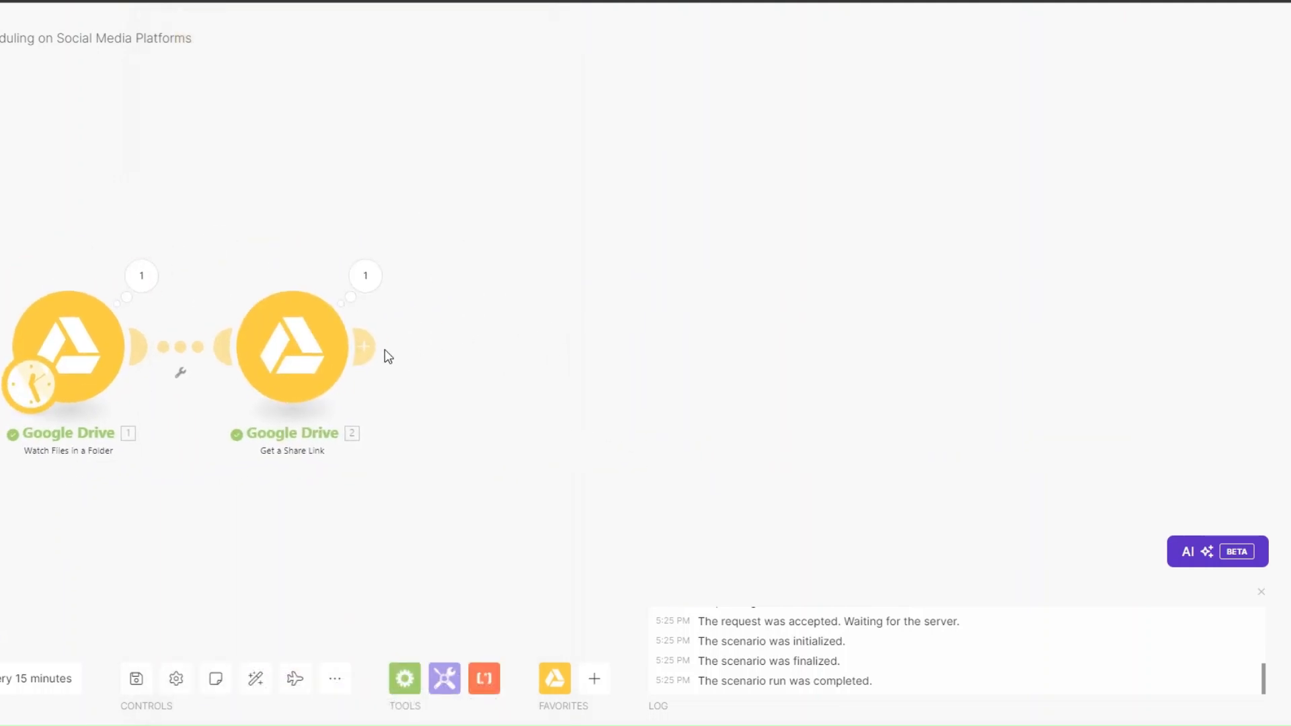
Step: Add an HTTP Get a file module with the Share Link mapped into URL
click(375, 348)
scroll(639, 329, down, 5)
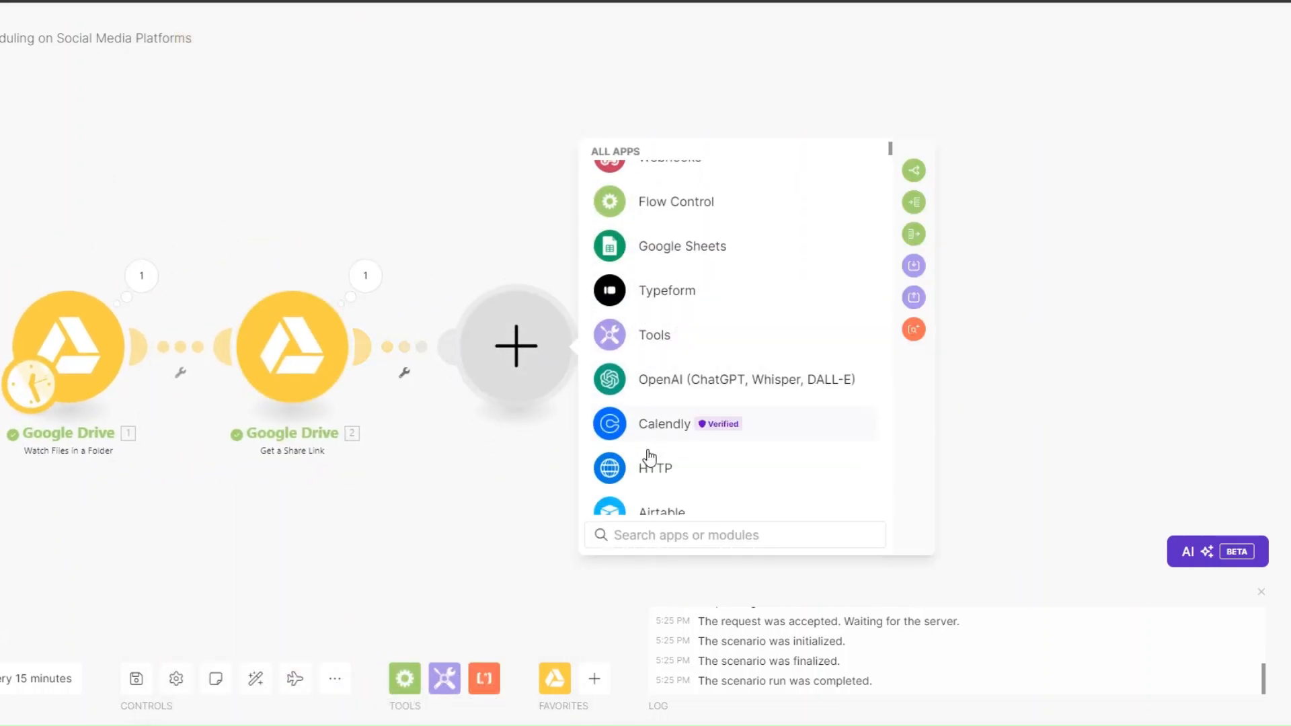
click(647, 464)
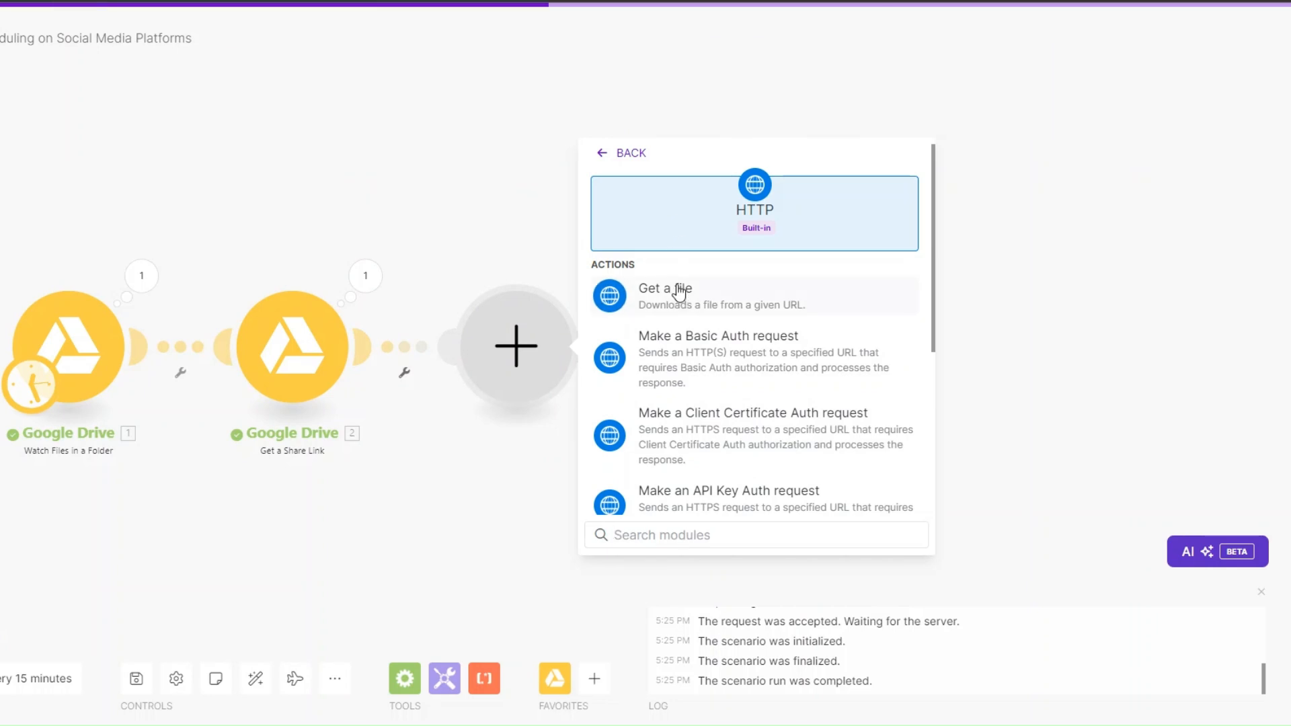
click(680, 291)
click(600, 354)
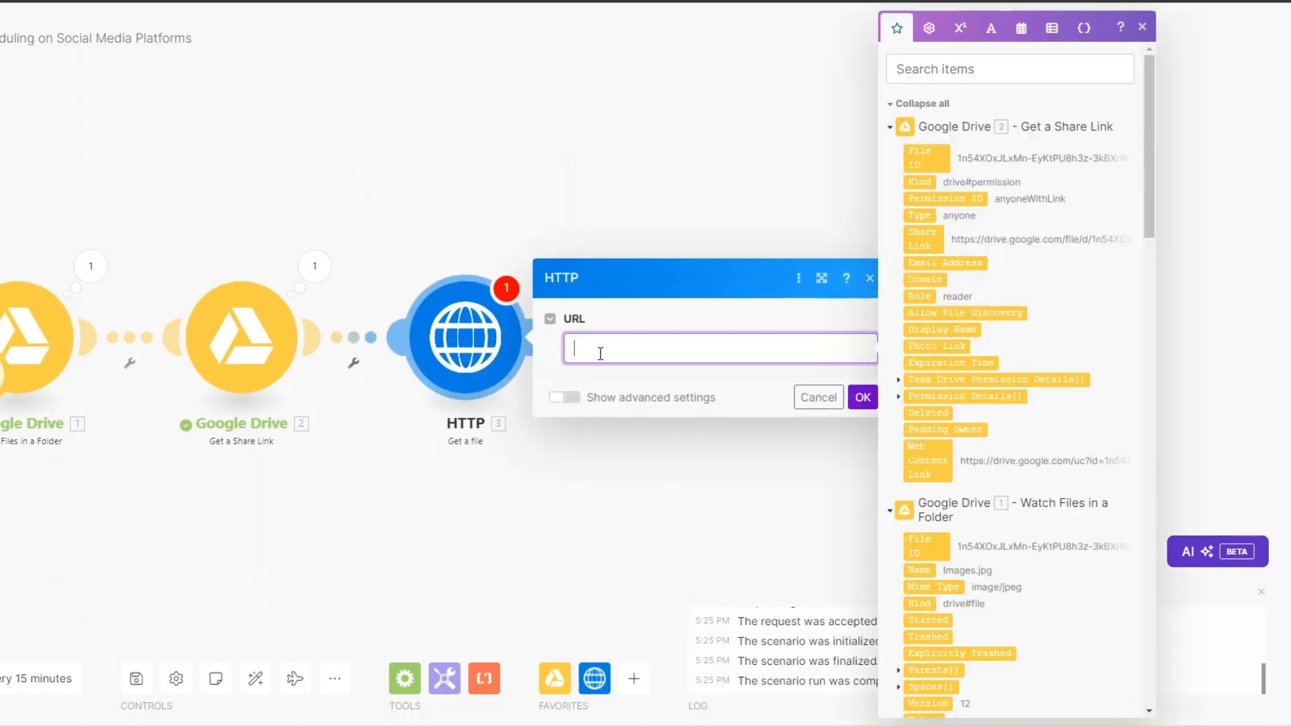
drag(940, 240, 757, 354)
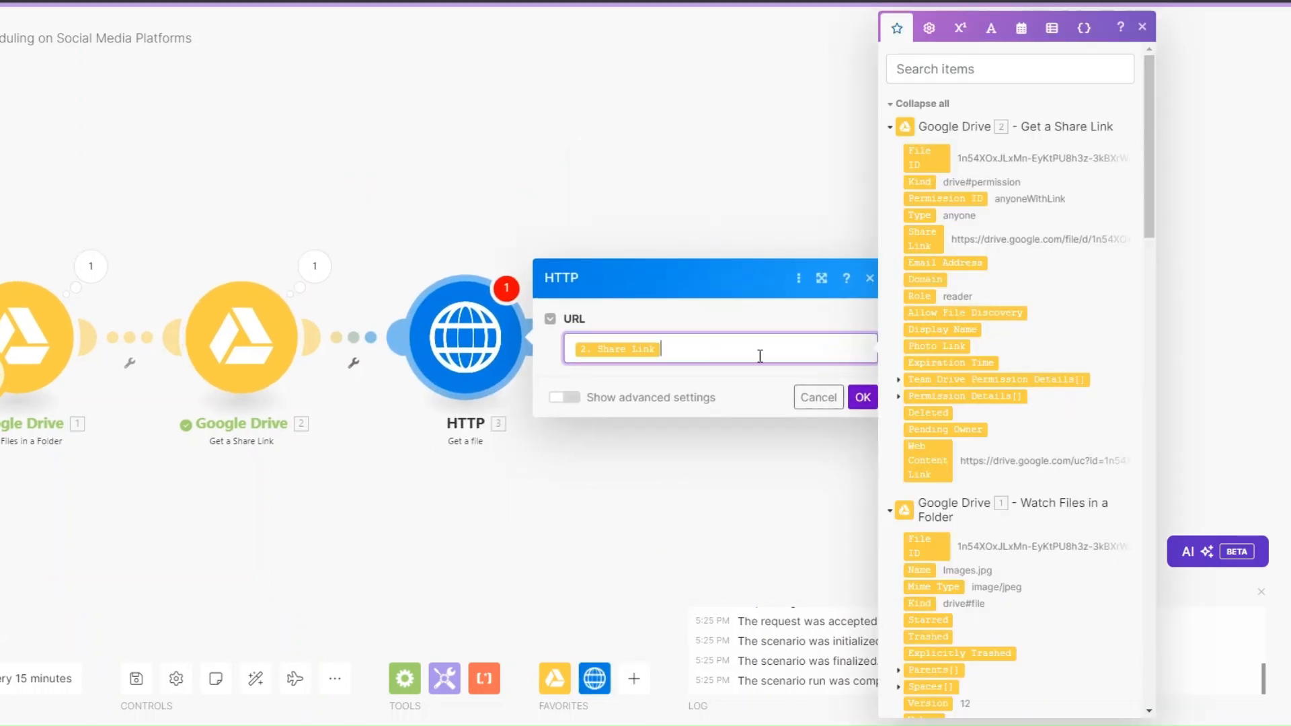
click(863, 396)
Step: Rerun from Images.jpg and confirm HTTP returns status 200, file.html, size 91976
right_click(104, 336)
click(171, 400)
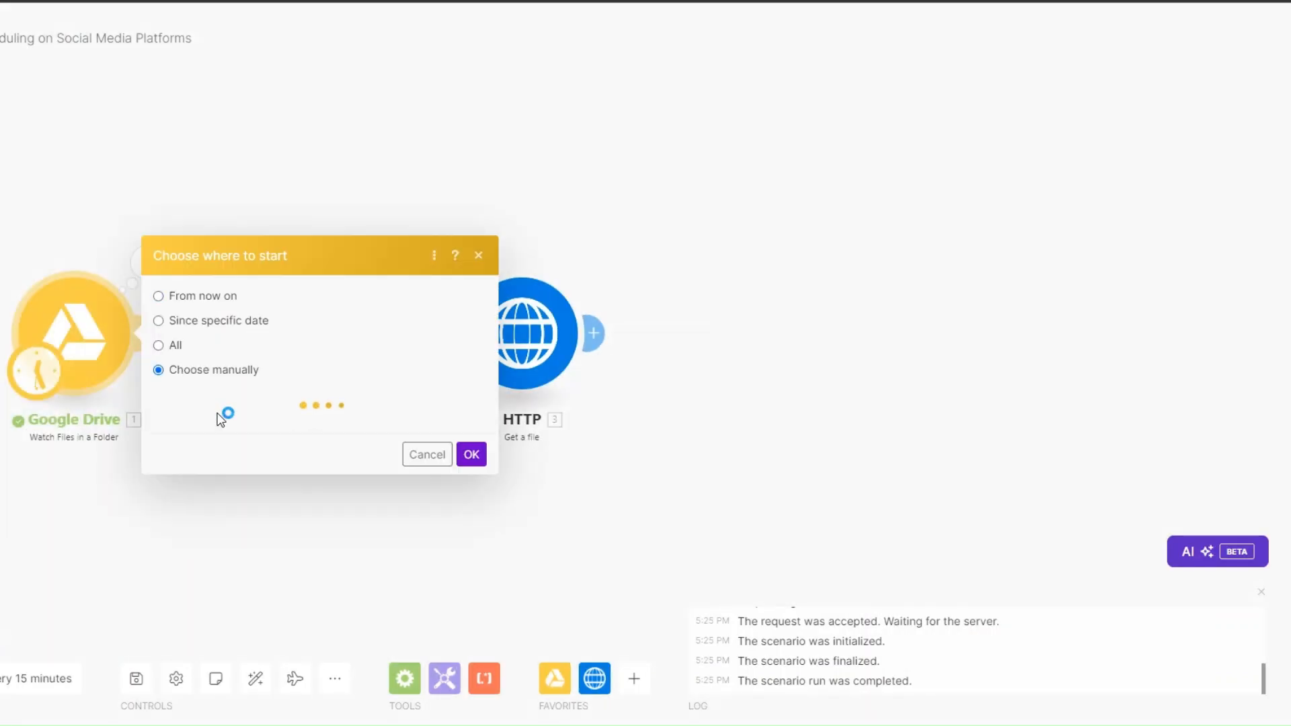
click(241, 402)
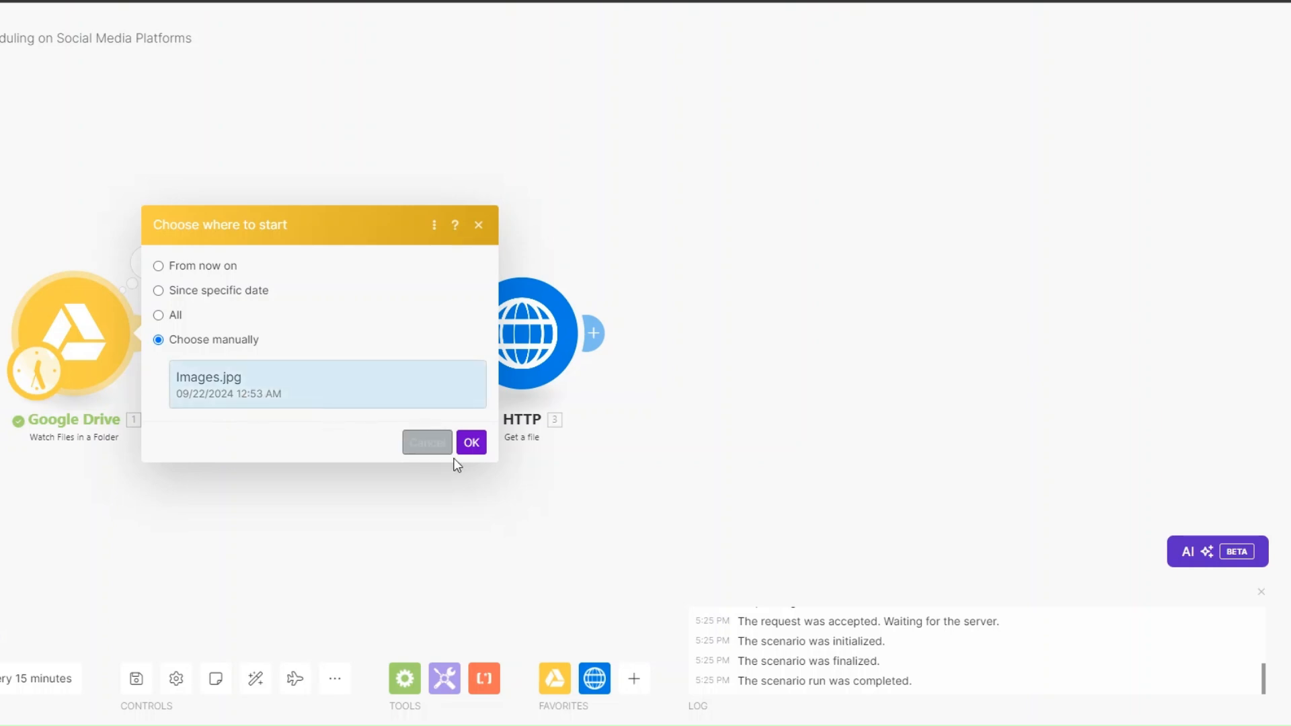
click(471, 442)
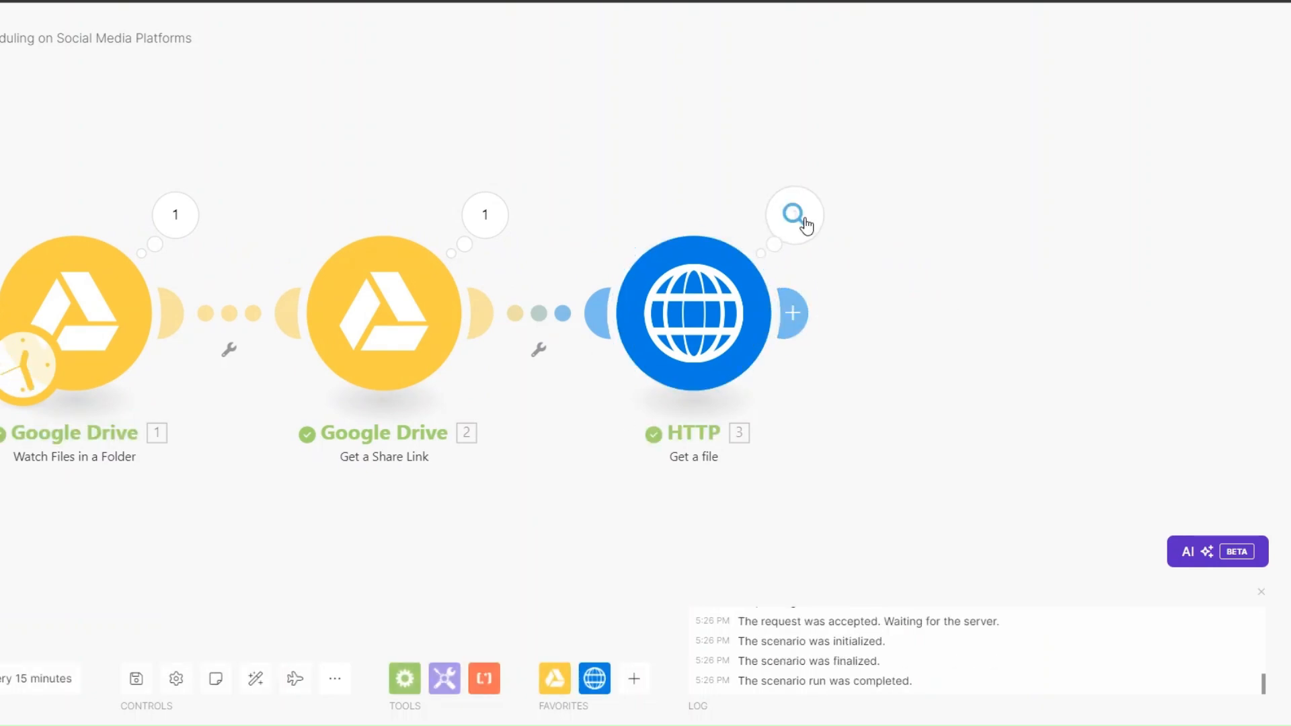
click(795, 215)
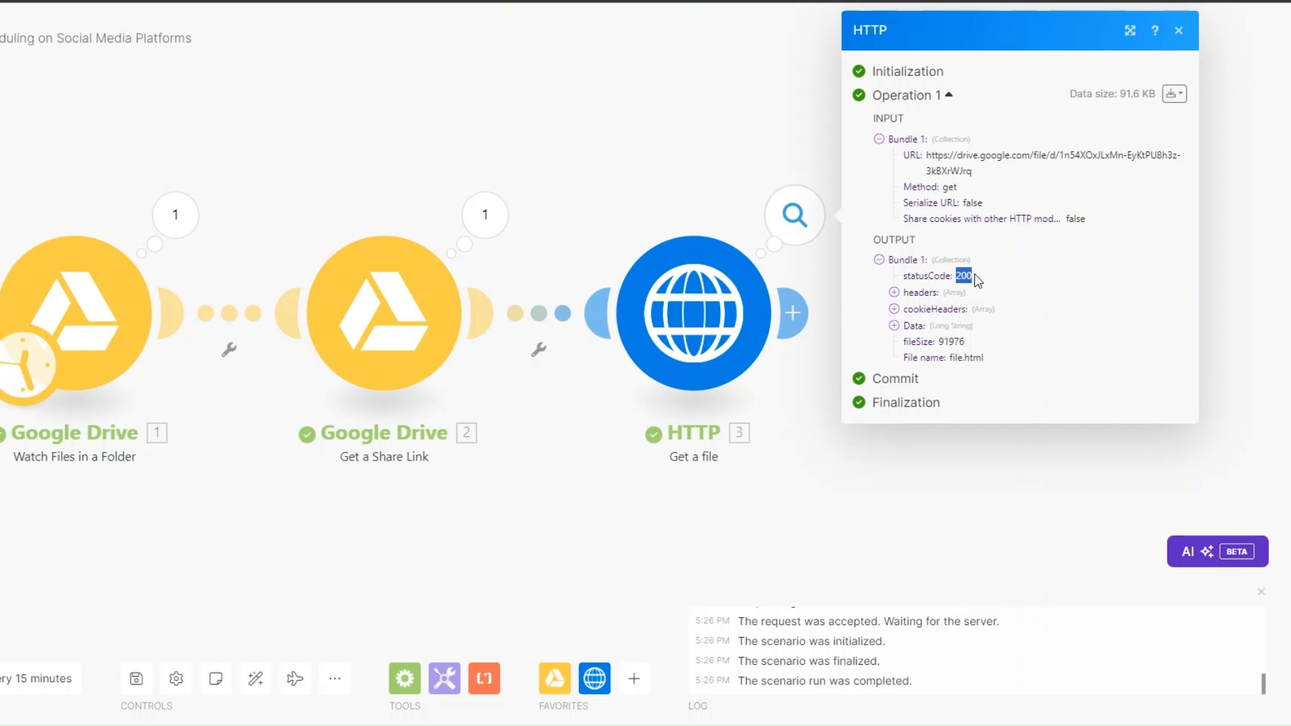
drag(931, 339, 1006, 347)
click(911, 438)
scroll(417, 508, down, 3)
drag(303, 490, 94, 457)
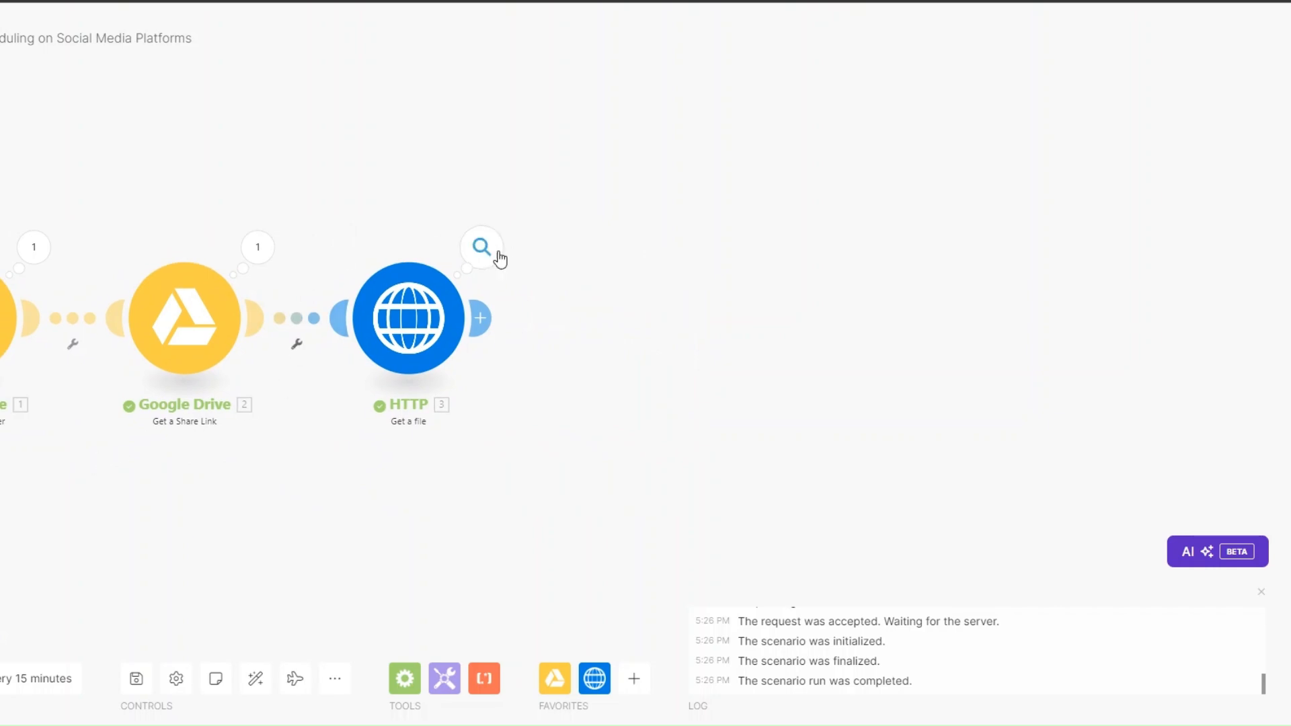
Step: Insert a Flow Control Router after HTTP with four branches
click(480, 318)
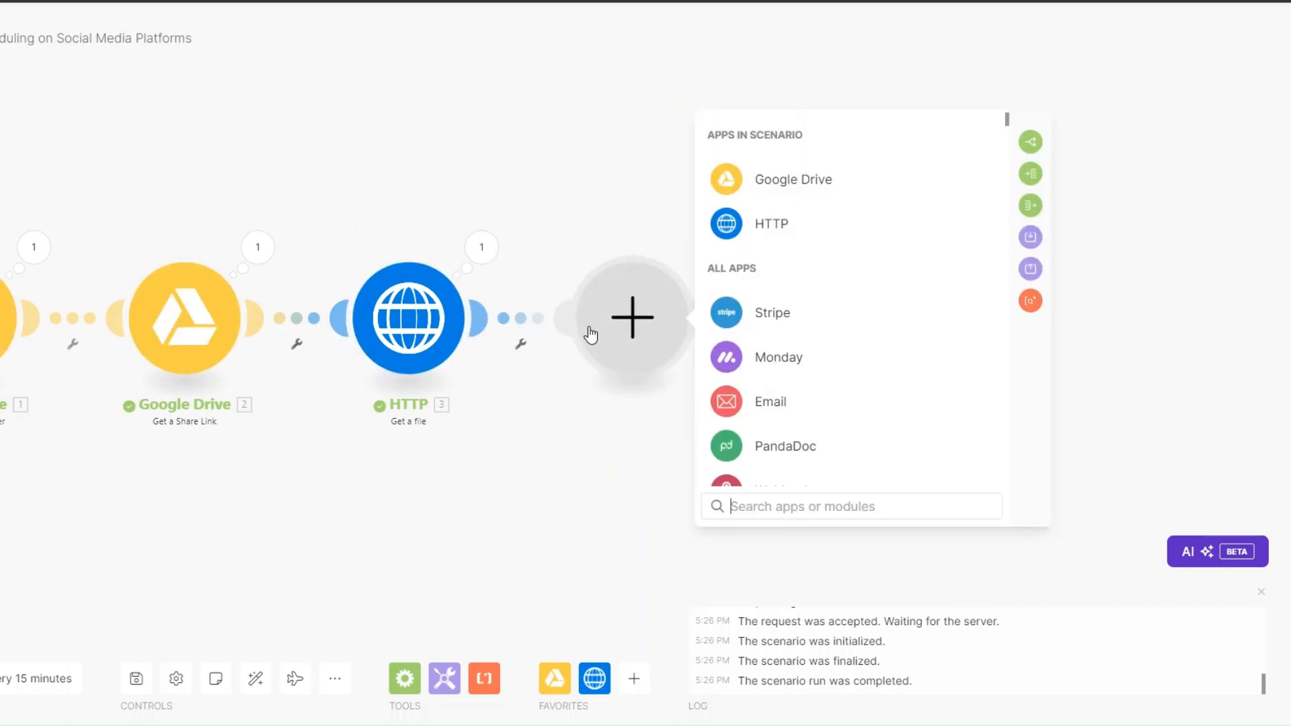
scroll(743, 354, down, 3)
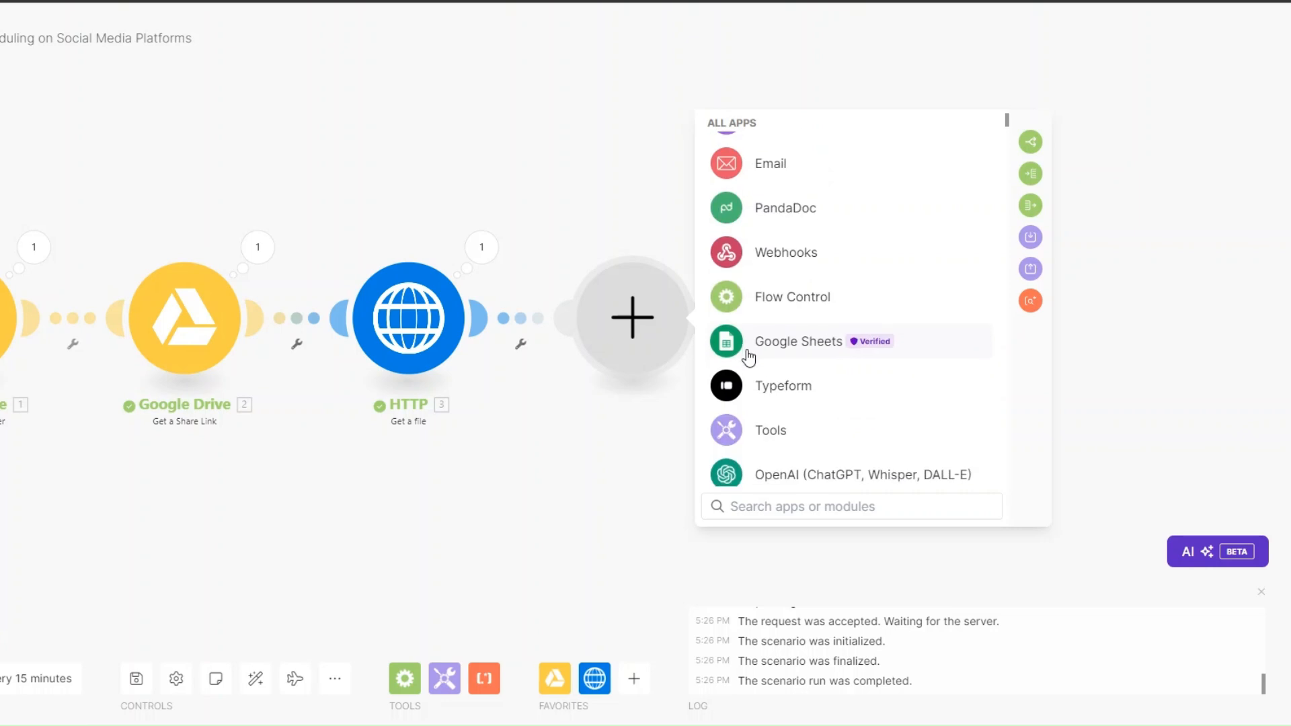
click(767, 302)
click(781, 460)
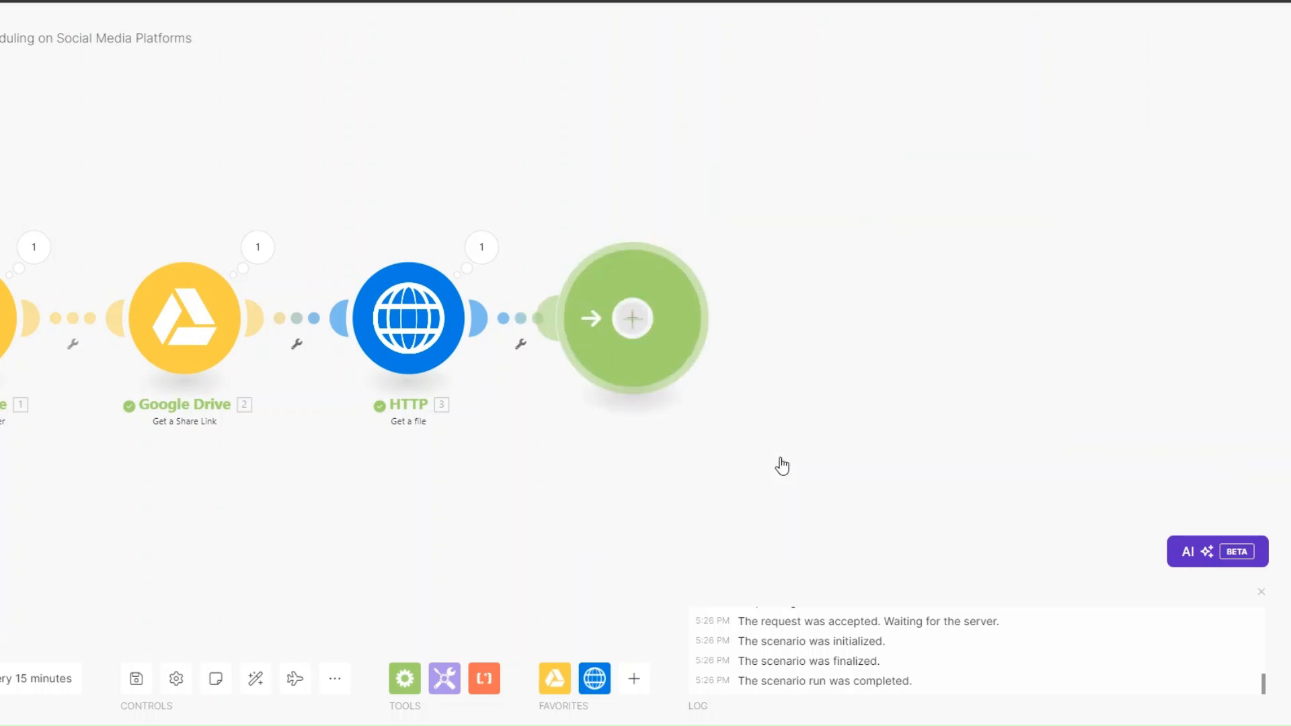
click(427, 329)
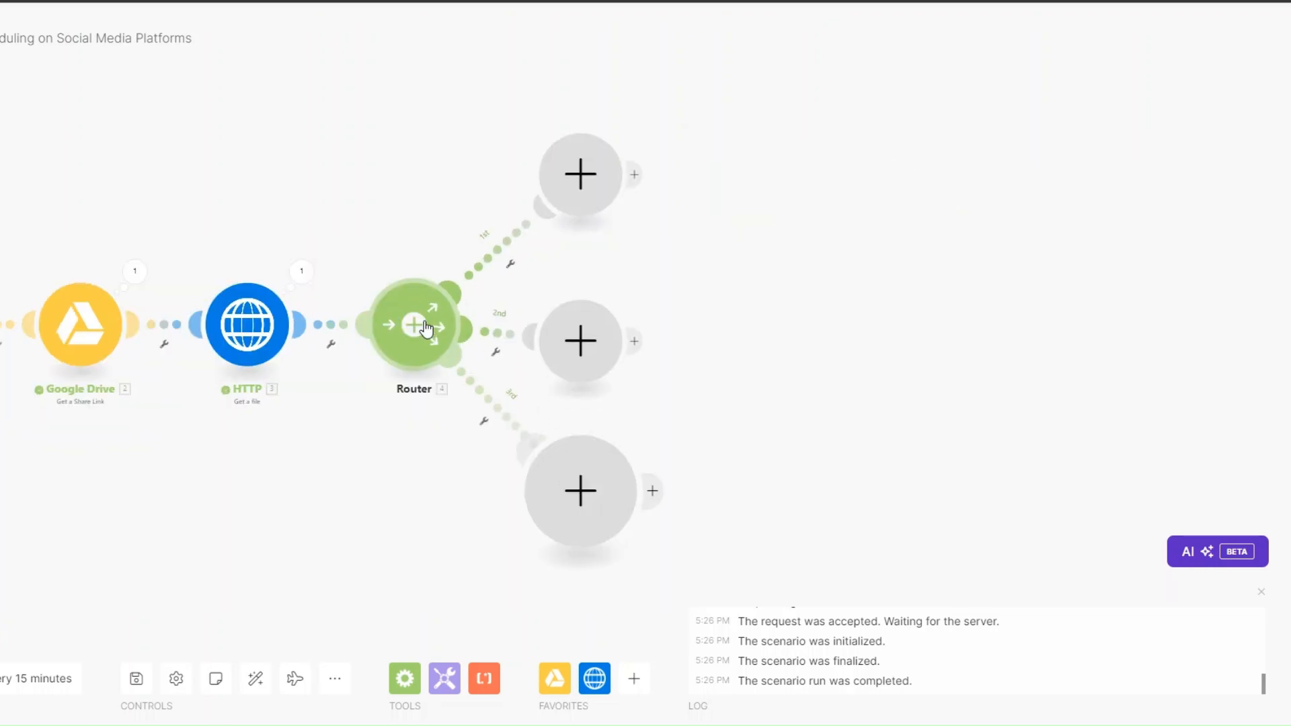
click(426, 330)
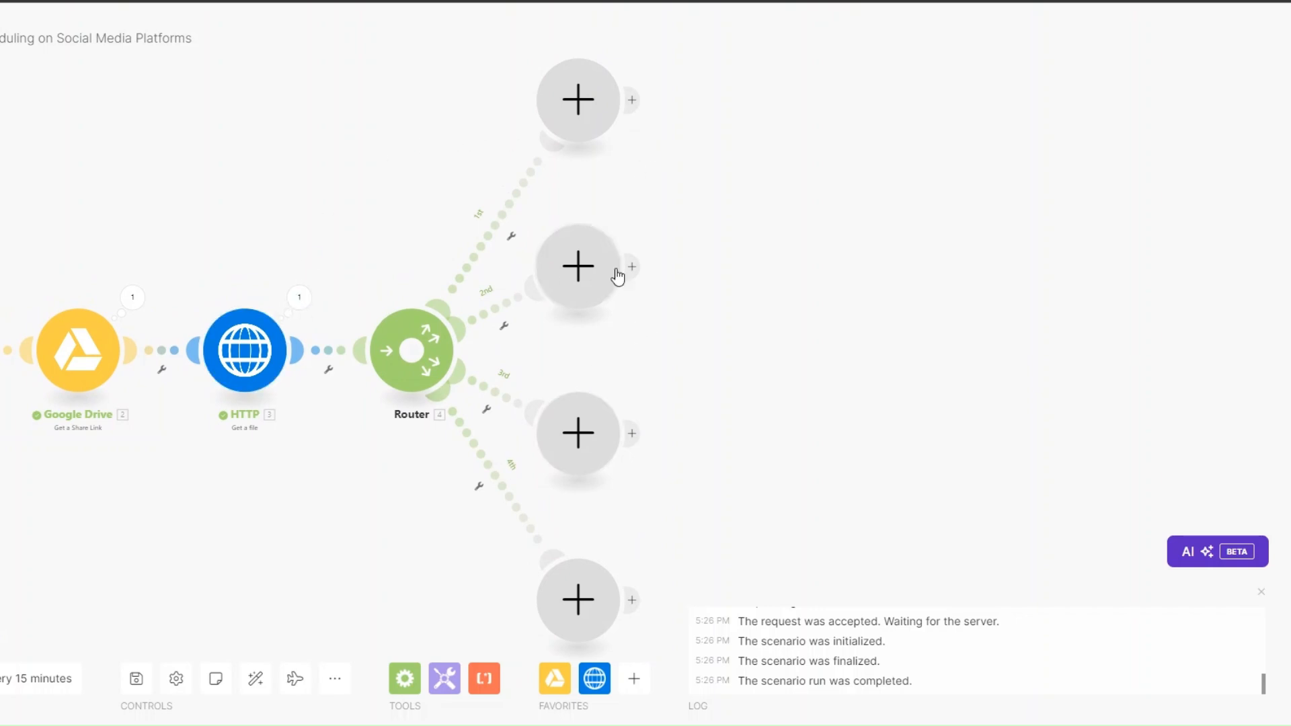
click(1261, 592)
Step: Put a Facebook Pages Create a Post with Photos module on route one
click(580, 101)
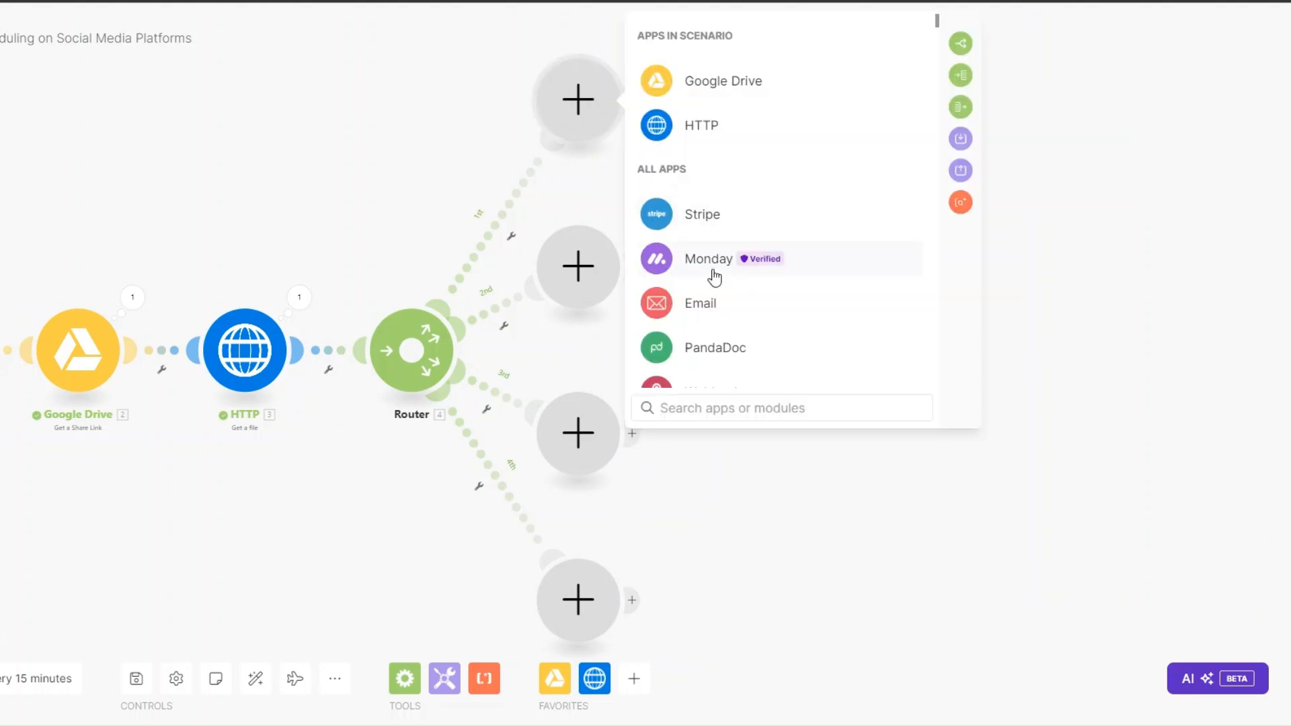
text(facebo)
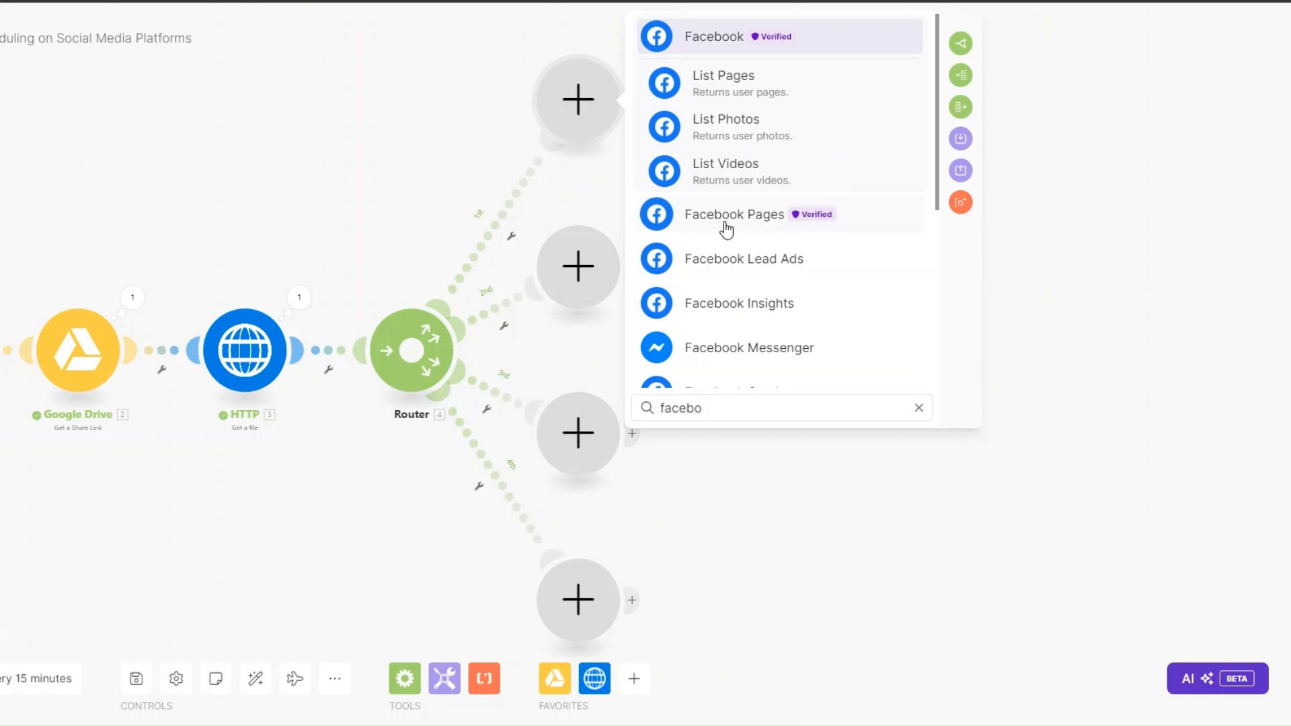
click(726, 222)
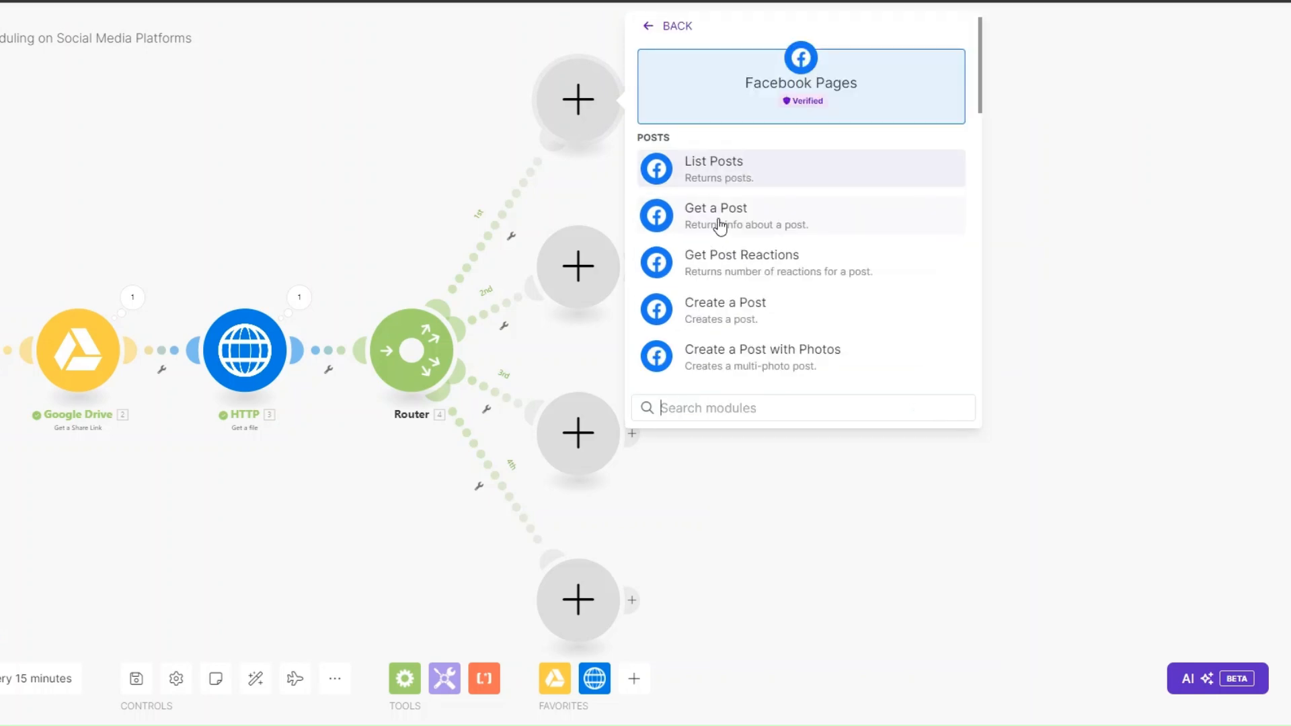
click(719, 360)
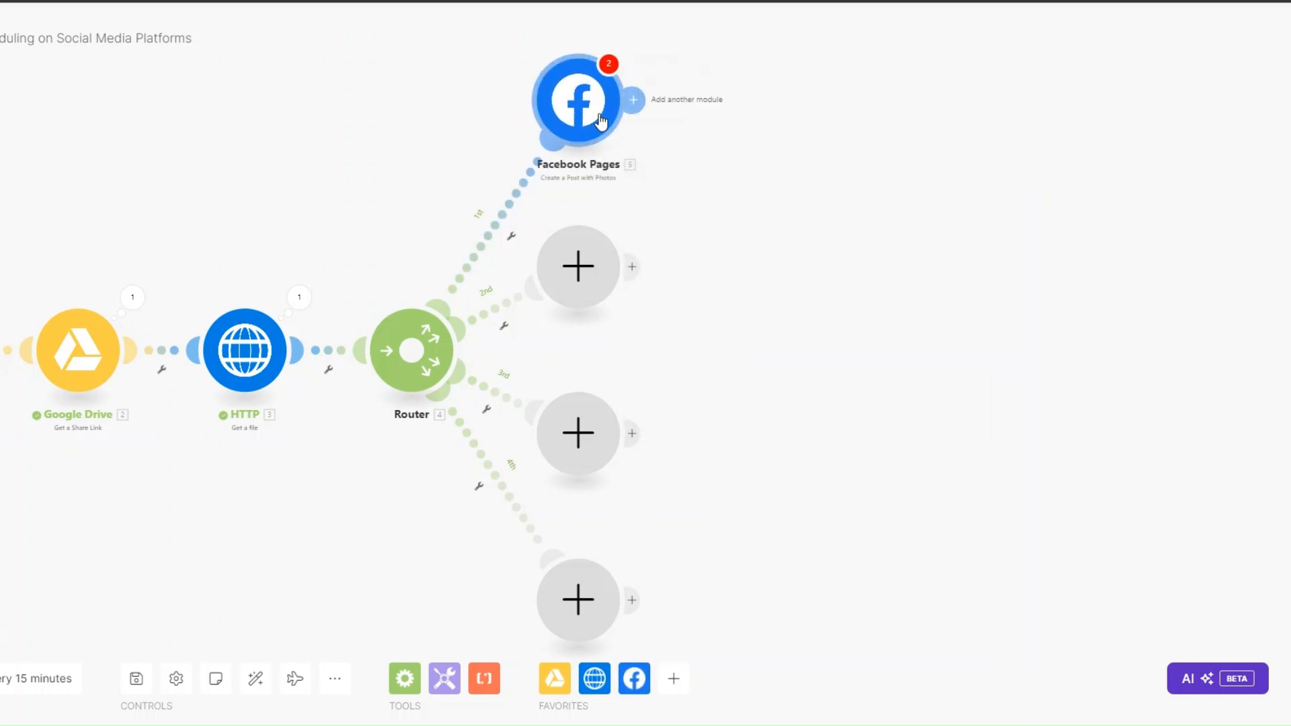
Step: Put an Instagram for Business Create a Photo Post module on route two
click(599, 282)
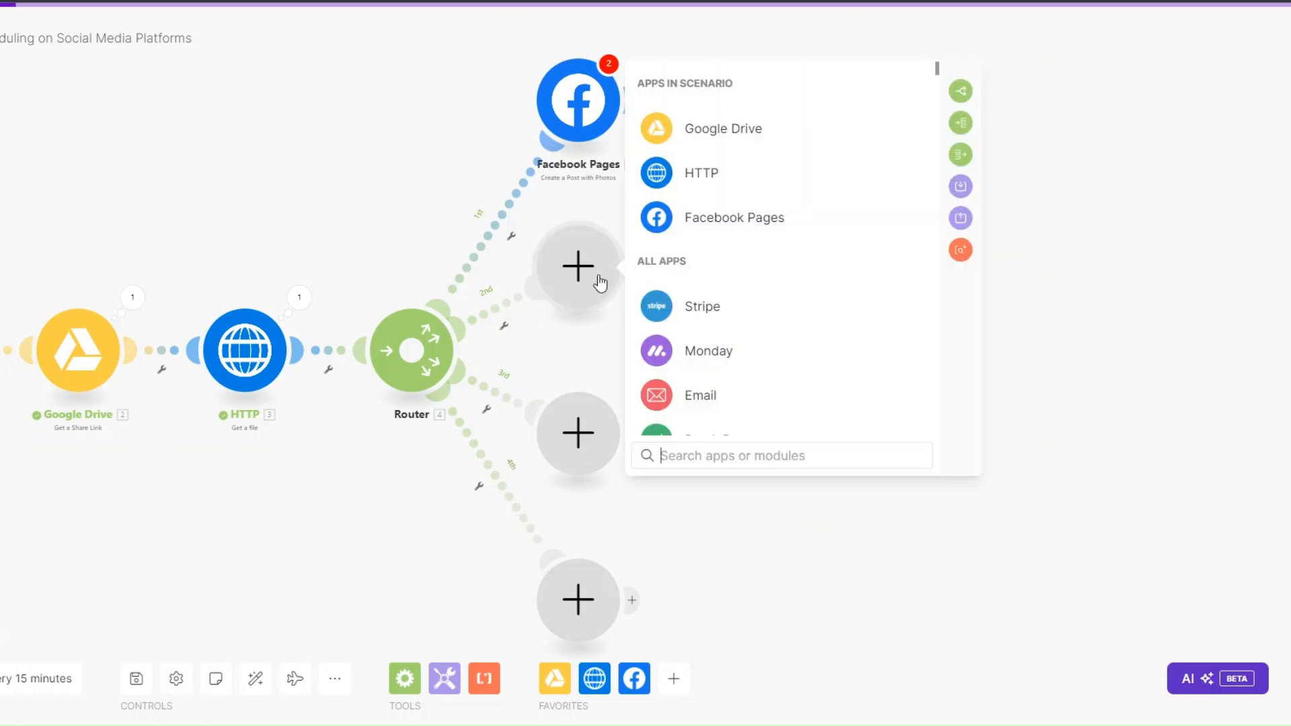
text(ins)
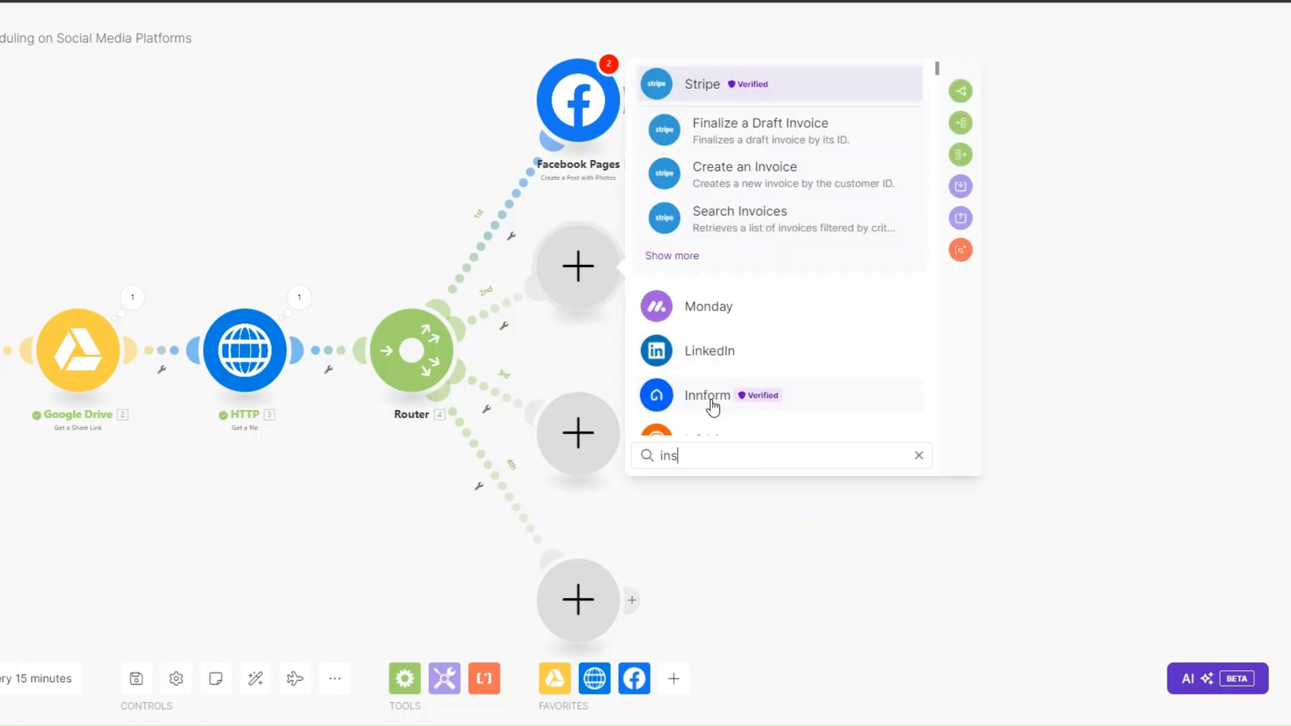
text(tagr)
click(729, 259)
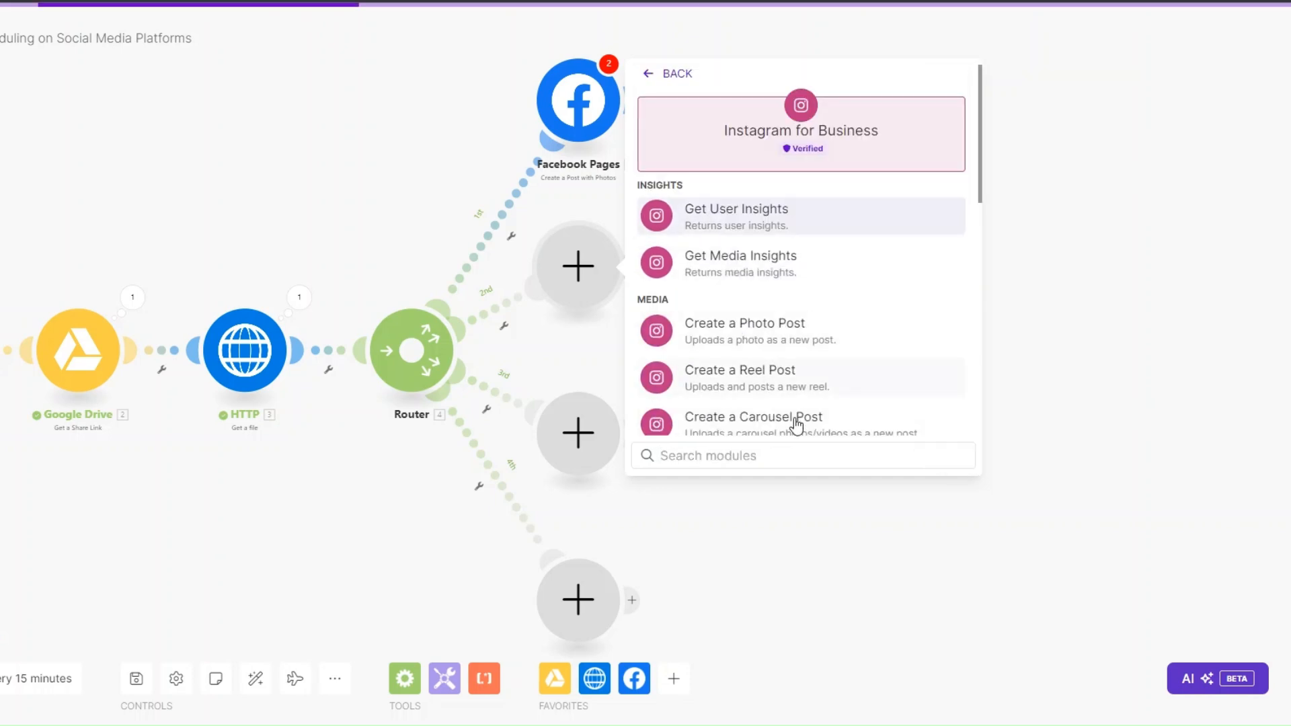
click(754, 331)
Step: Put a LinkedIn Create a User Image Post module on route three
click(578, 433)
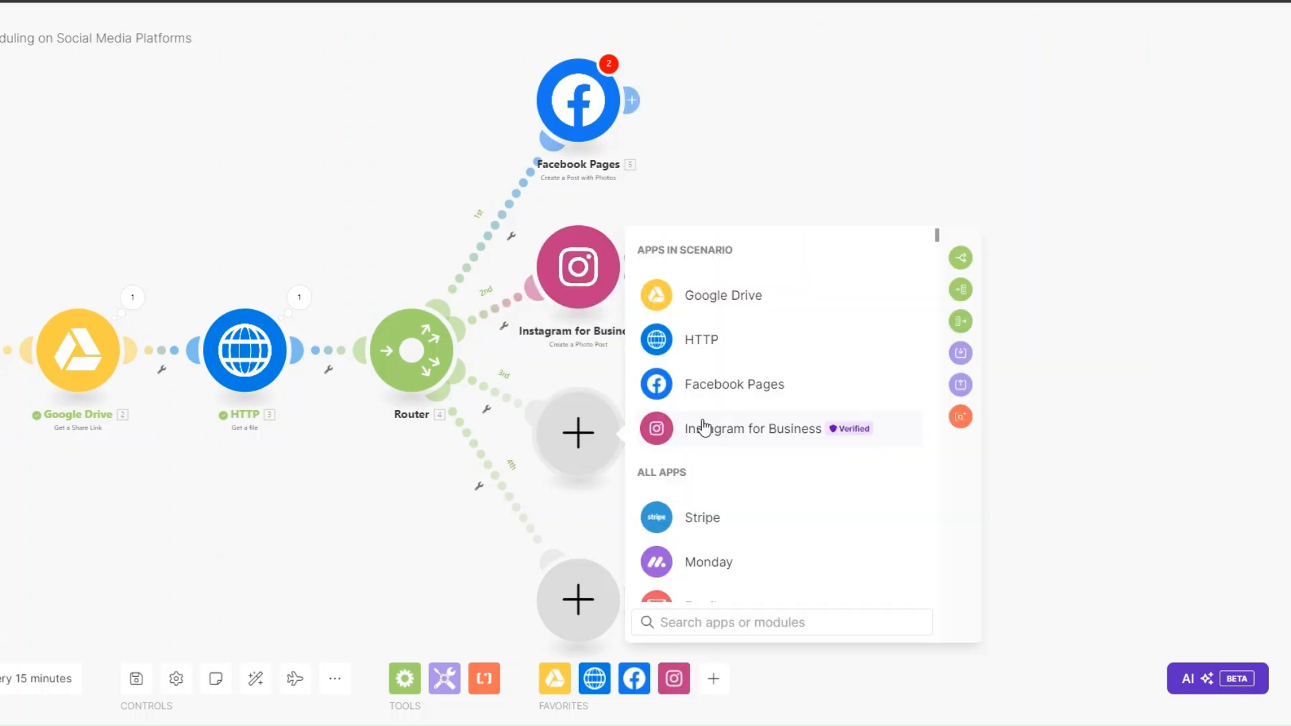
text(link)
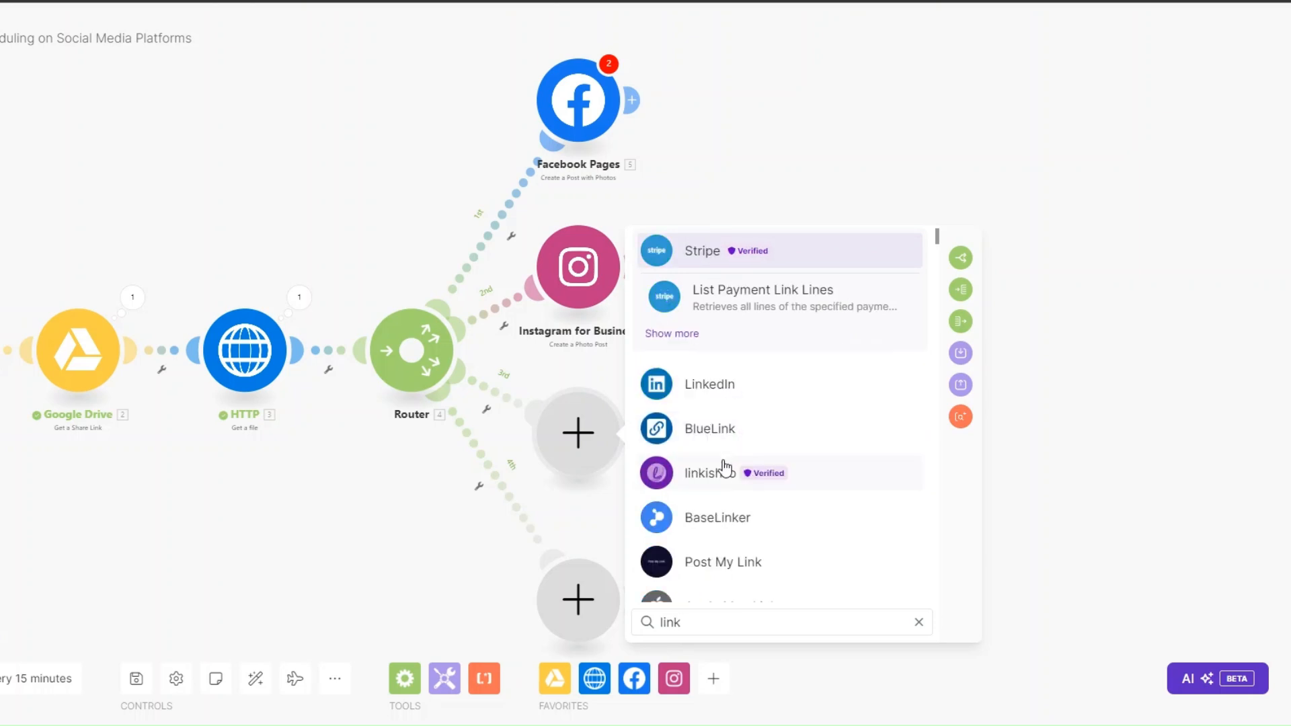
click(717, 384)
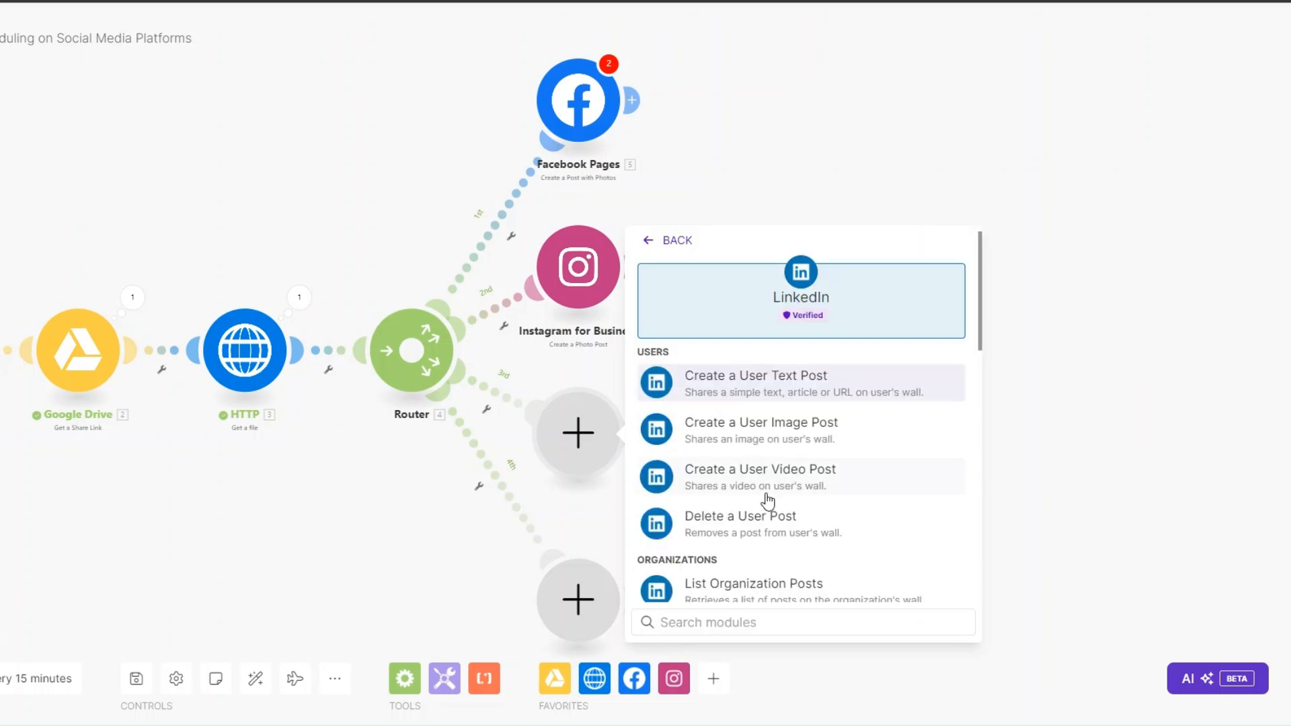
click(733, 433)
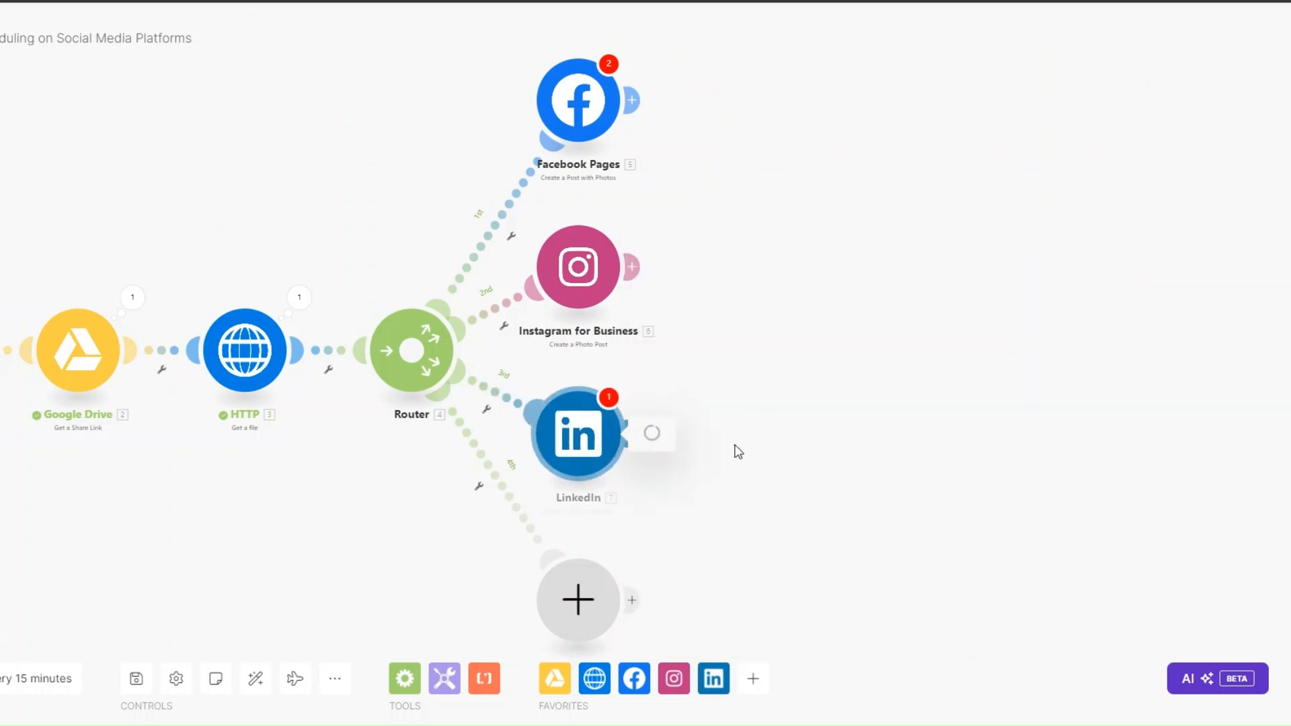
click(578, 599)
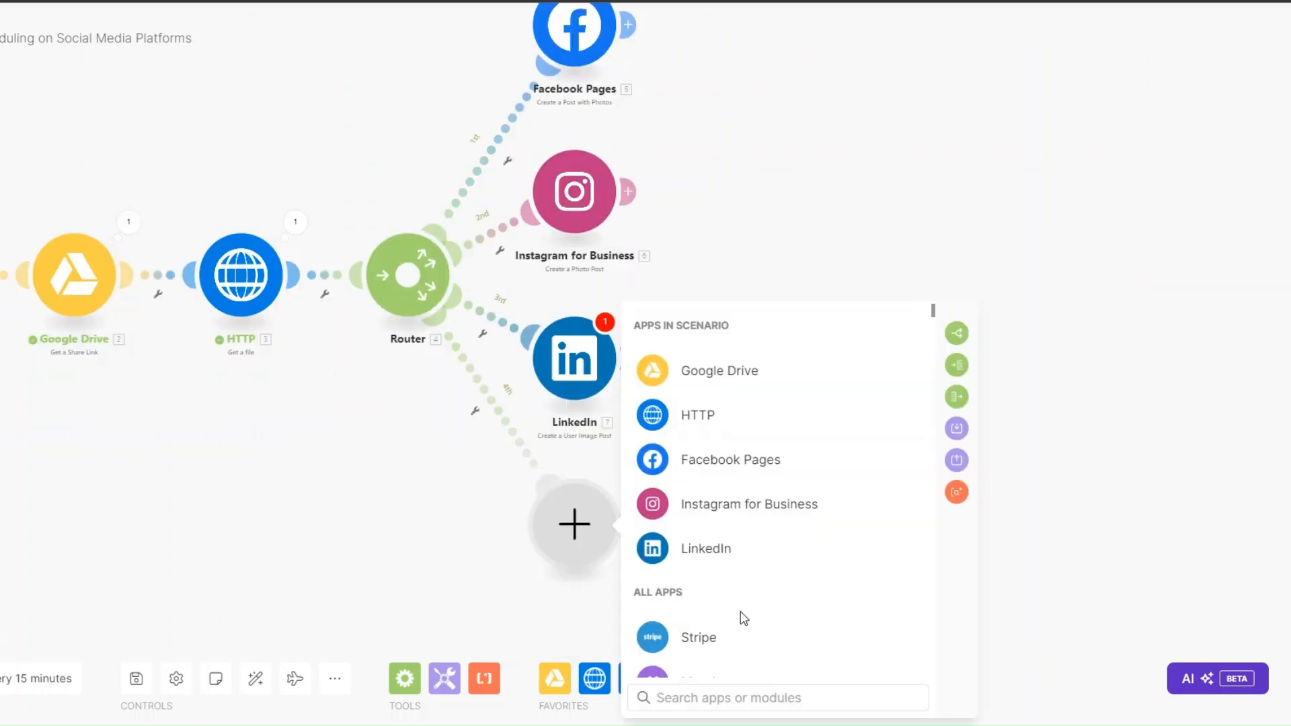
Step: Add an X v5 Upload a Media module on route four, attaching the HTTP file
text(twi)
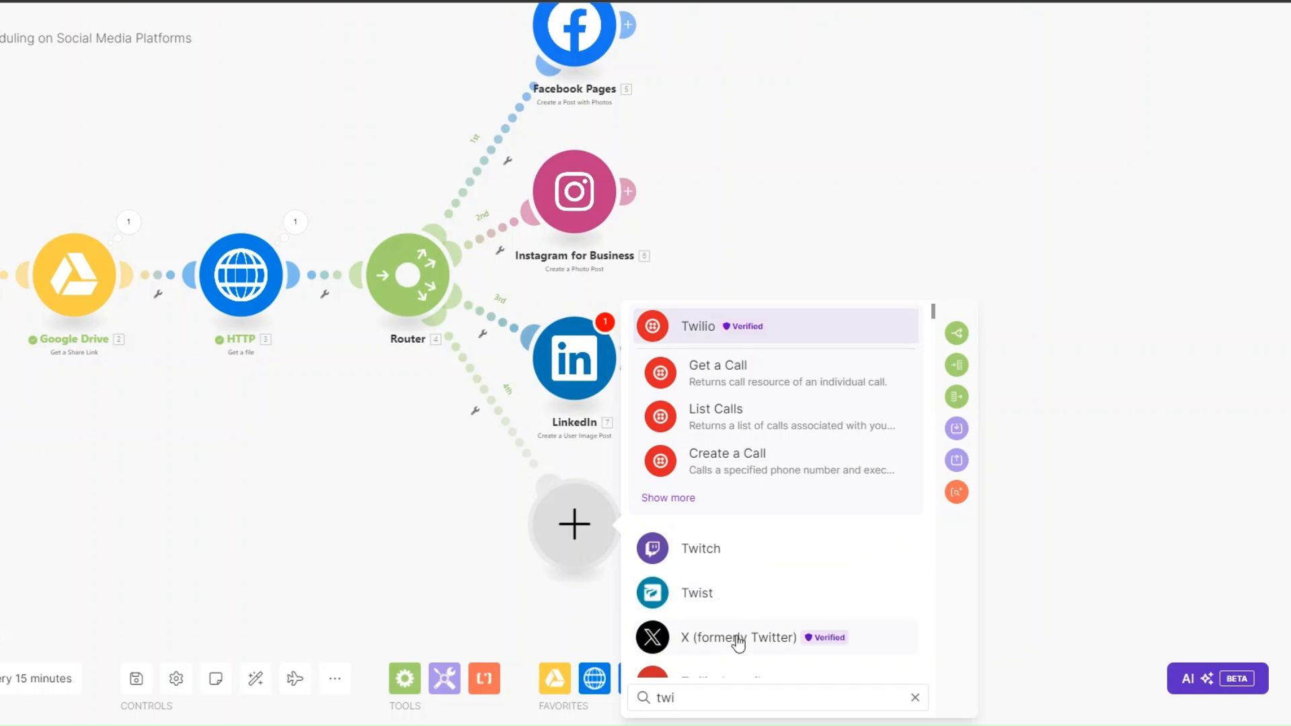
click(740, 637)
click(950, 317)
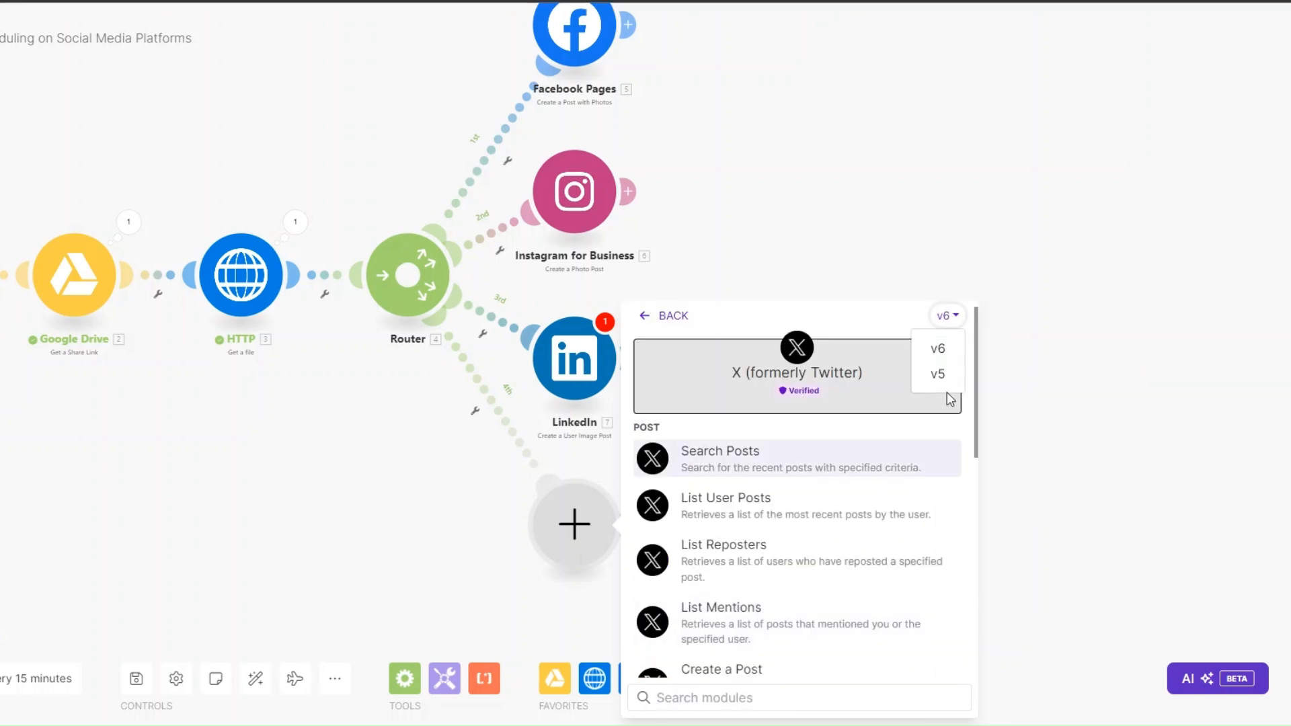
click(939, 375)
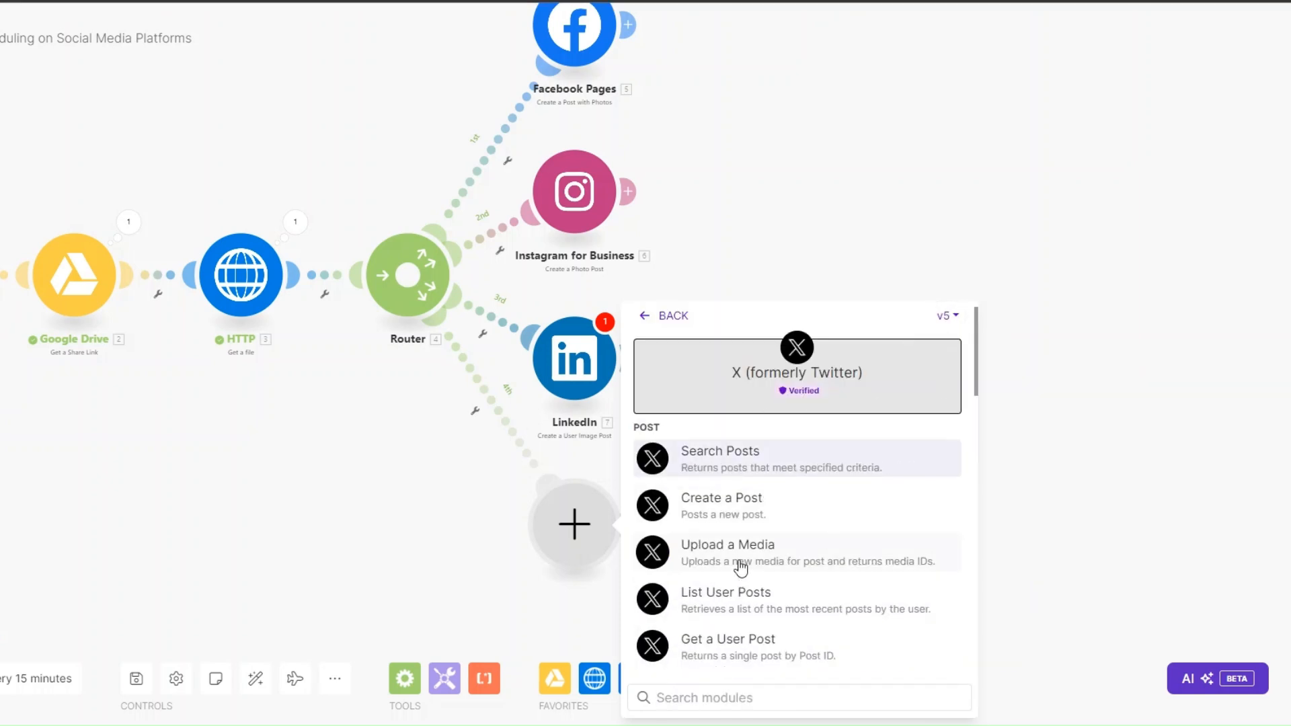
click(737, 564)
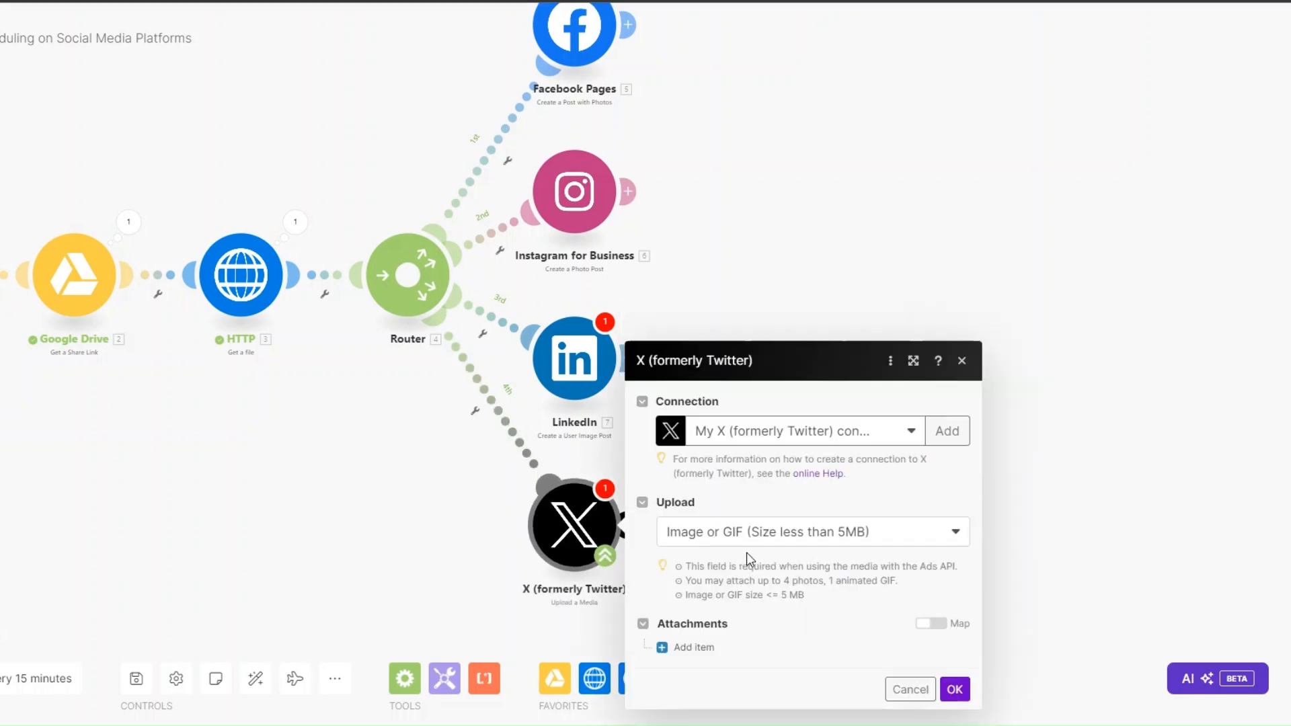
click(692, 680)
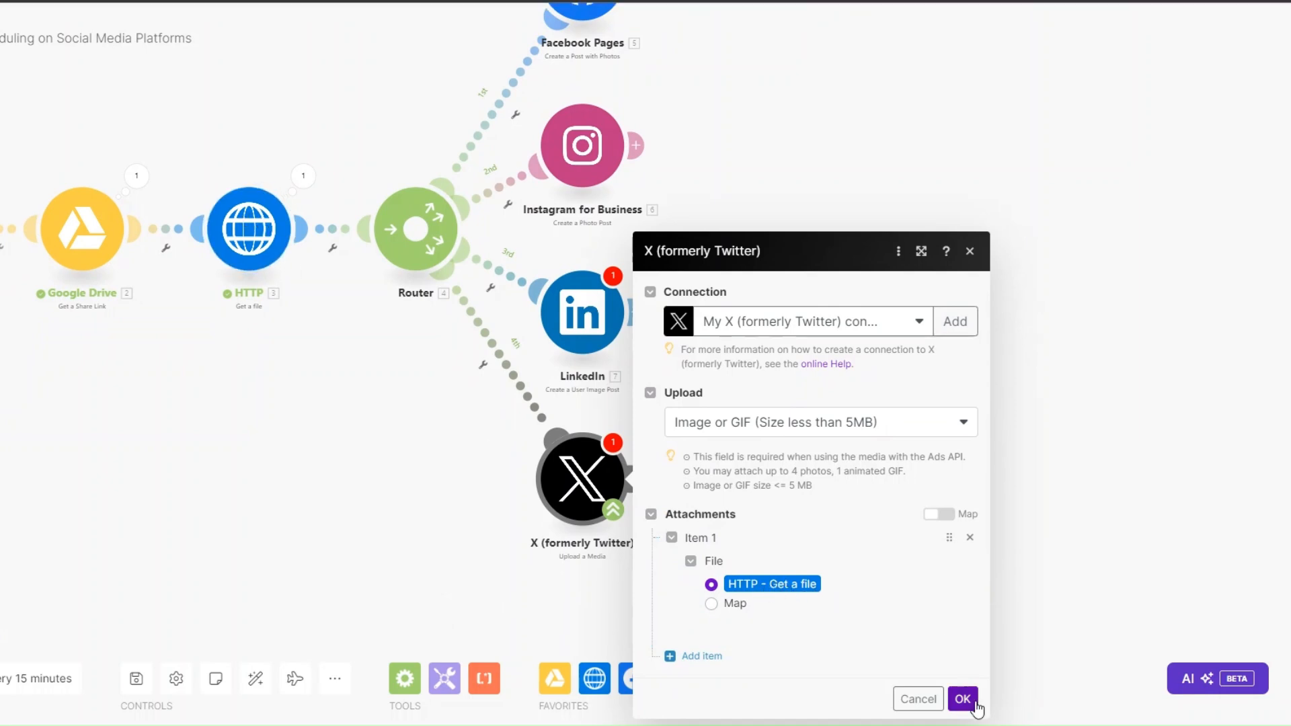
click(963, 699)
Step: Chain X Create a Post after the upload, then begin a Vista Social step after Facebook Pages
click(633, 477)
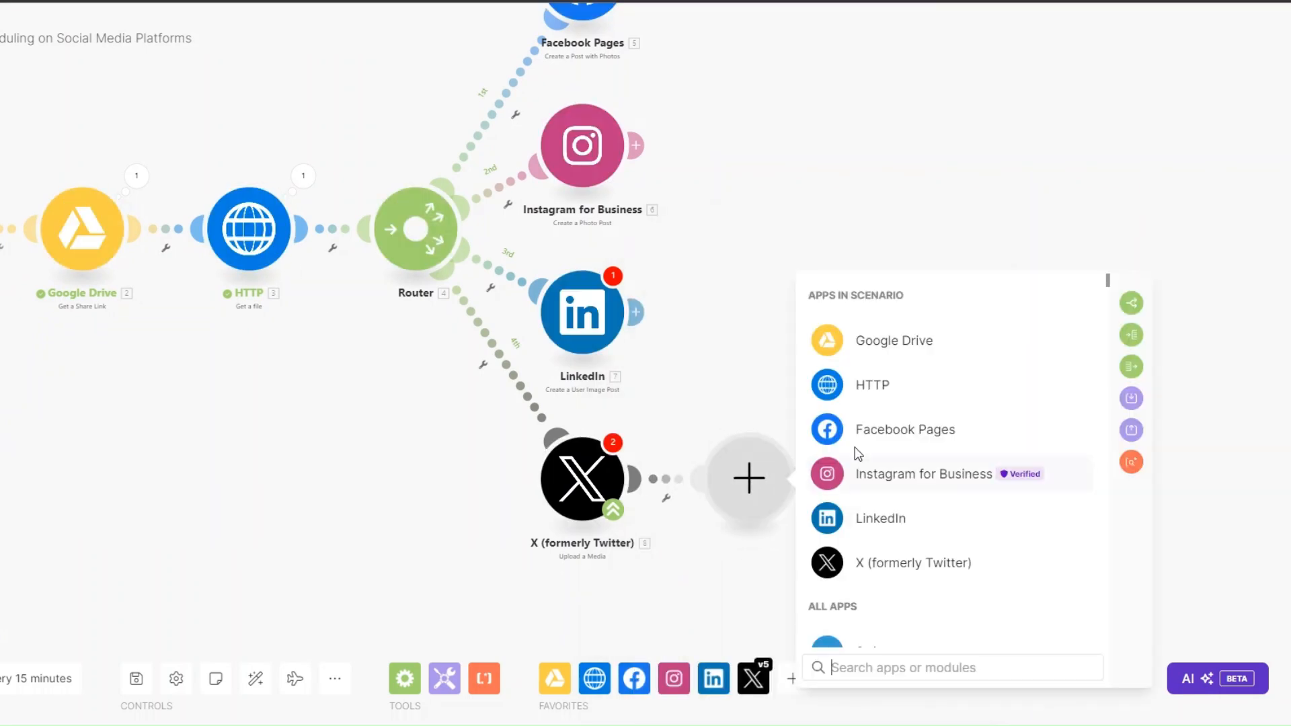
click(878, 569)
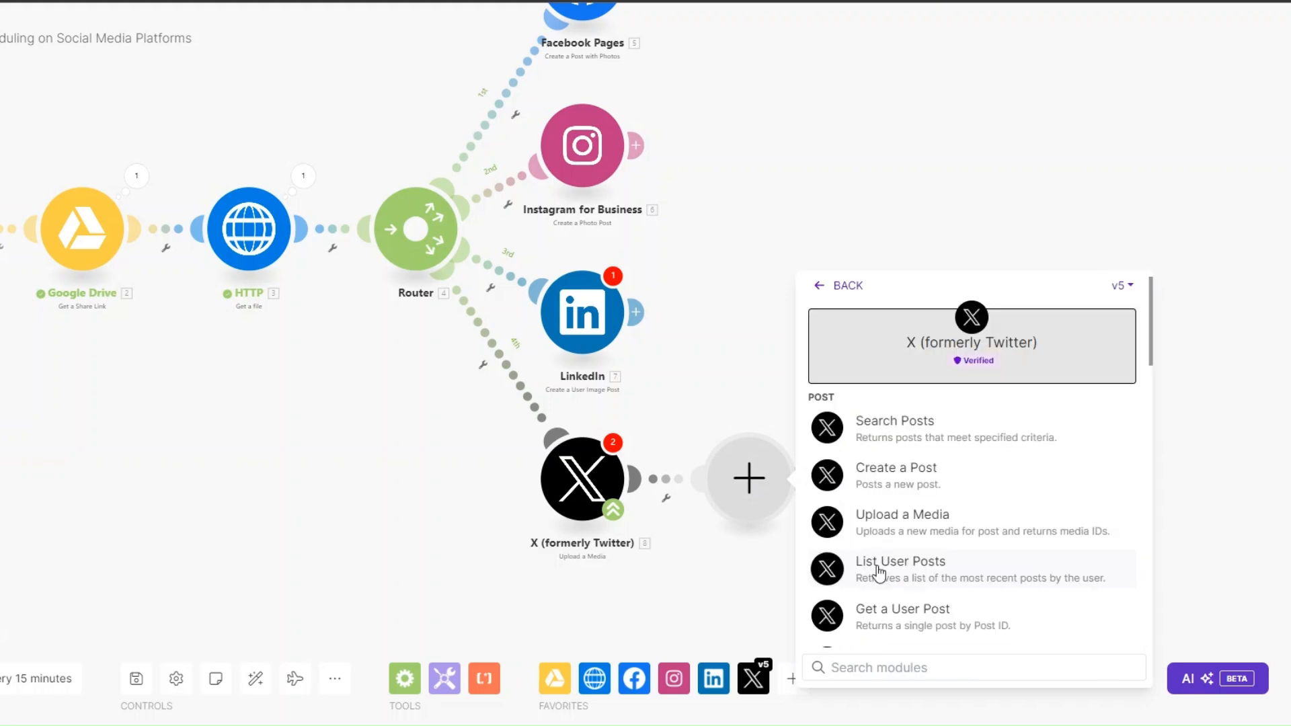
click(888, 481)
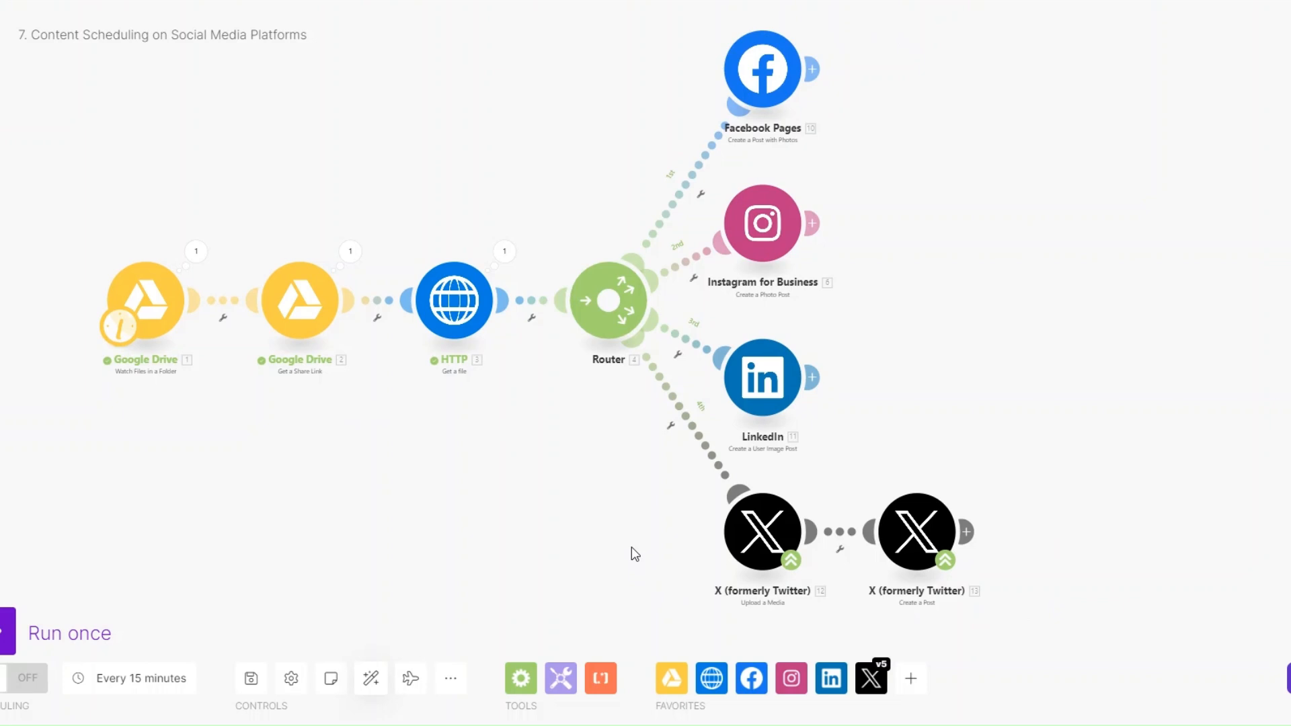
click(813, 69)
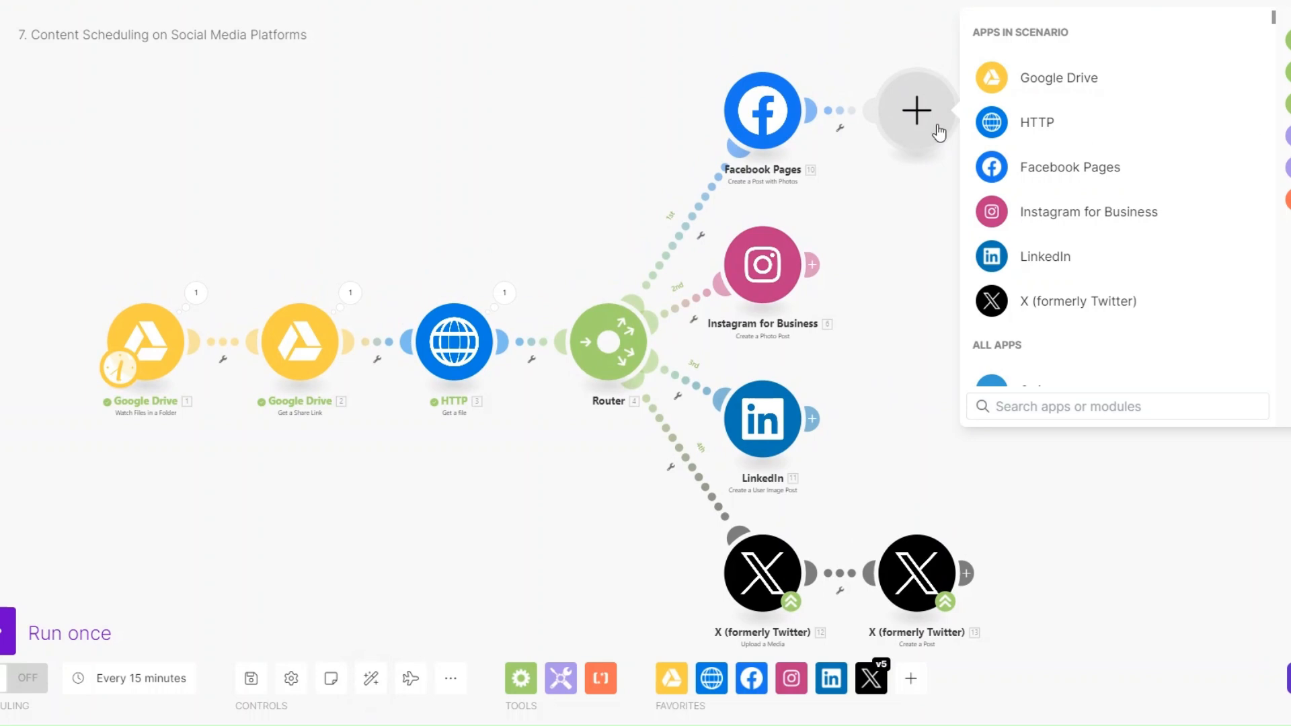
click(1012, 383)
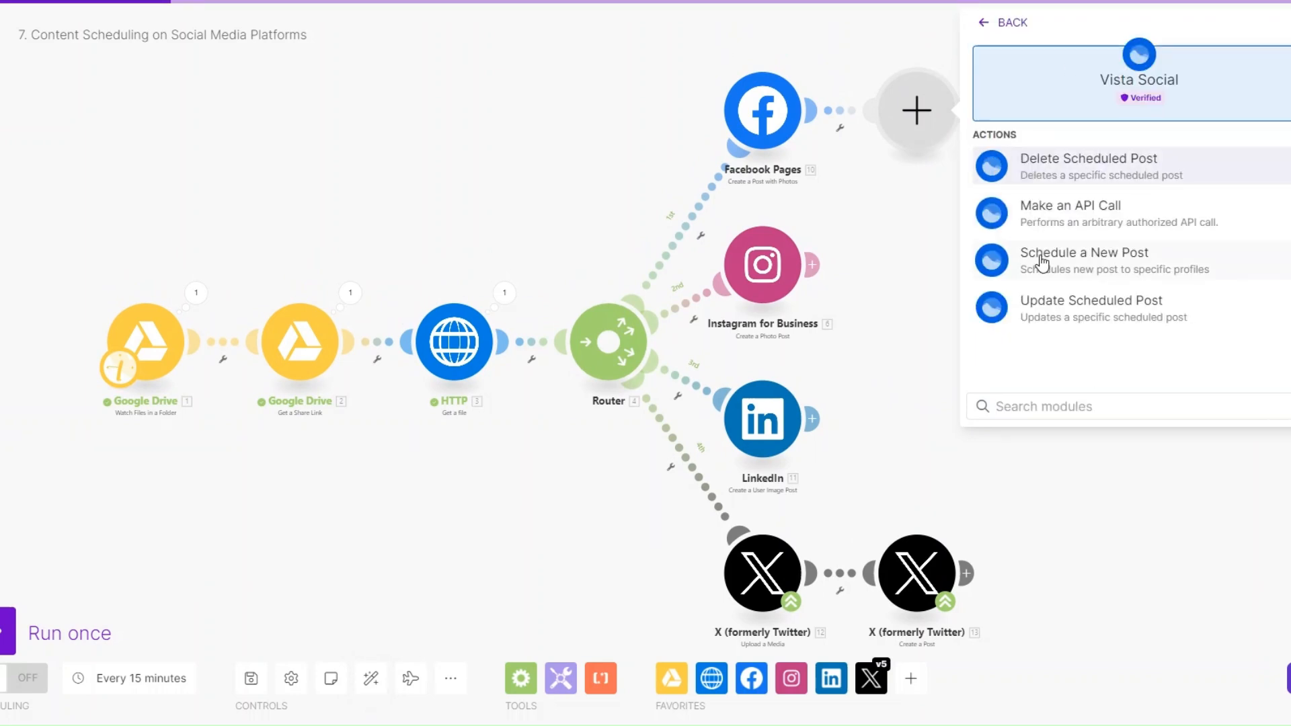
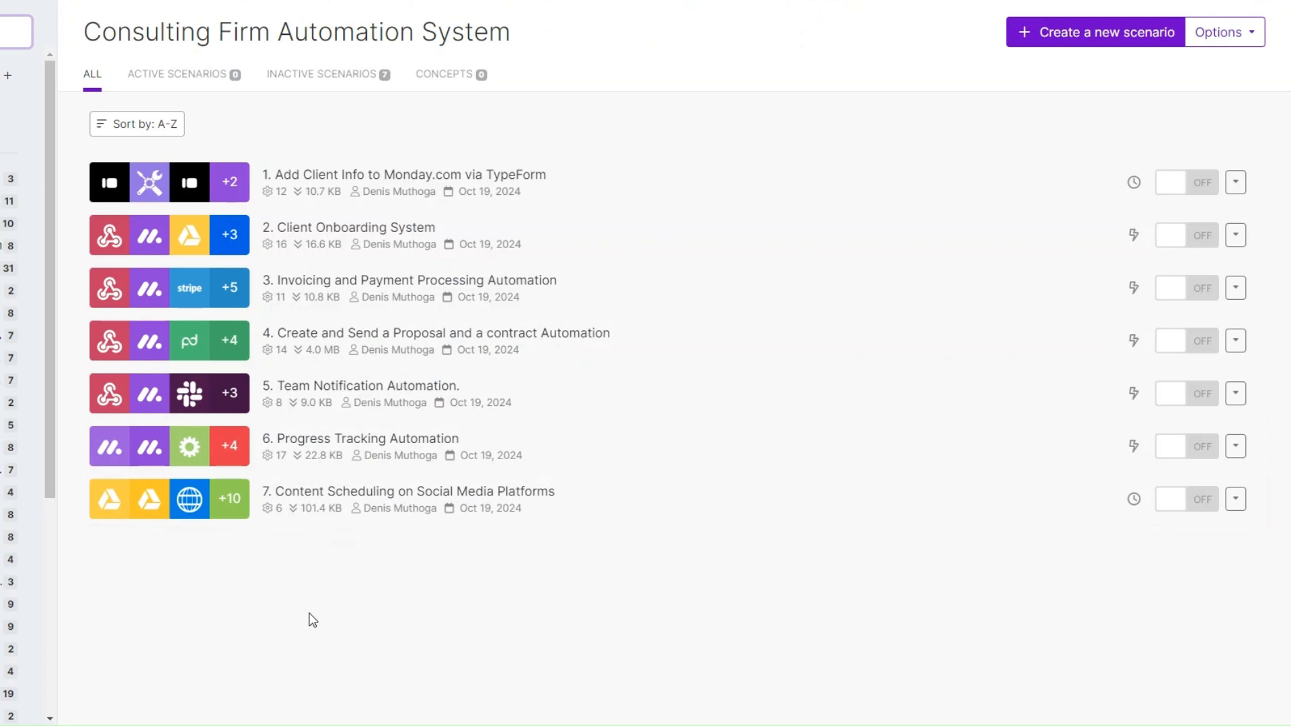
Step: Start a new Make scenario and set the first client's status to CLIENT OFFBOARDING
click(1065, 32)
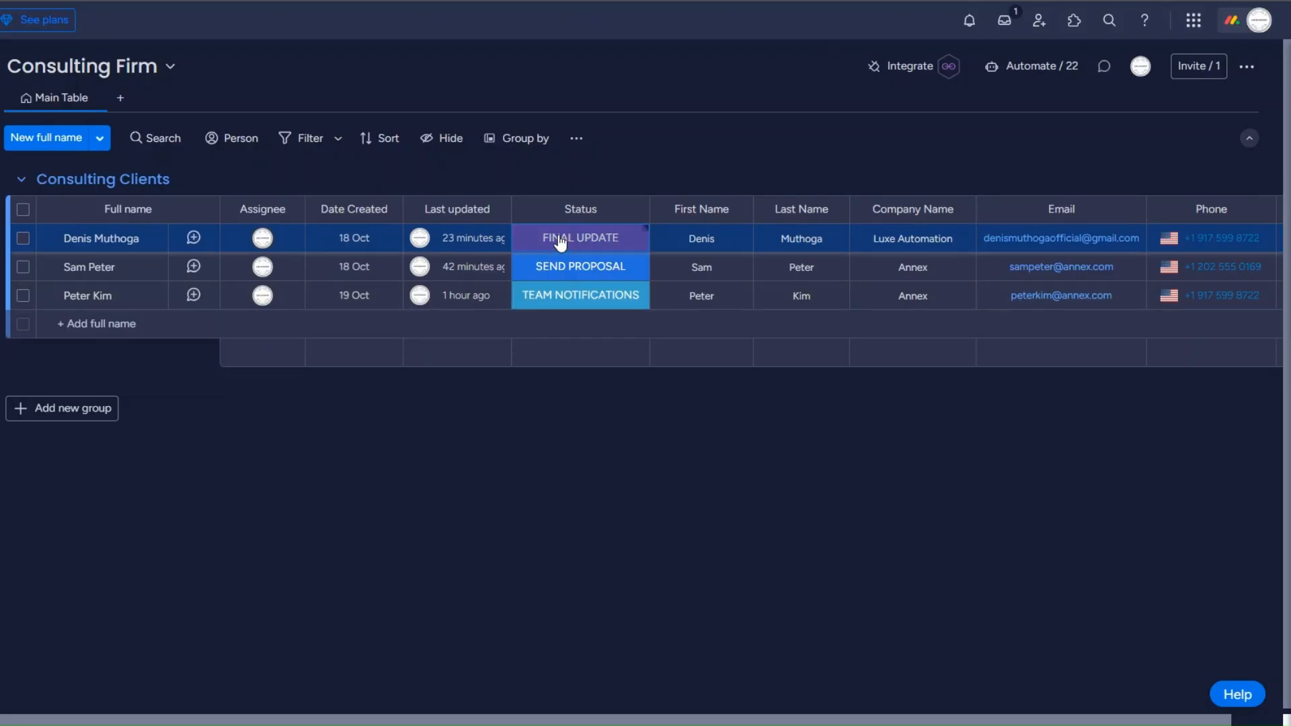
click(560, 243)
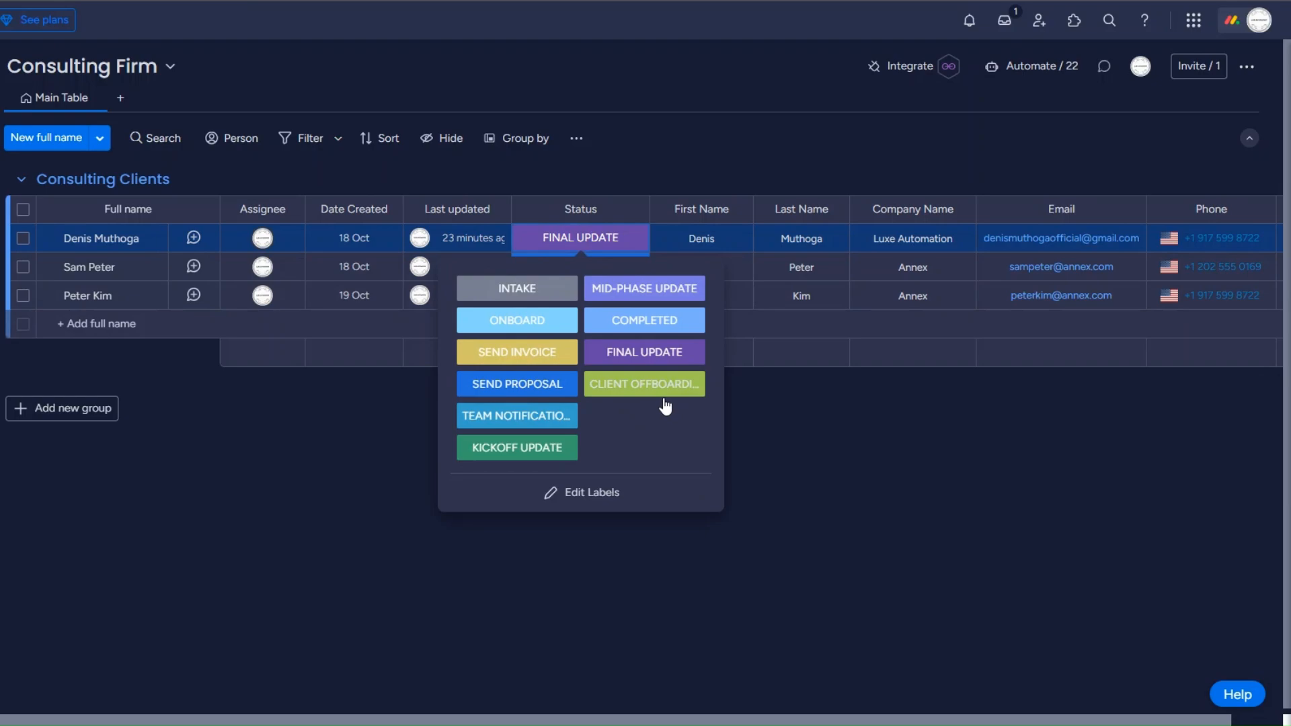
click(644, 381)
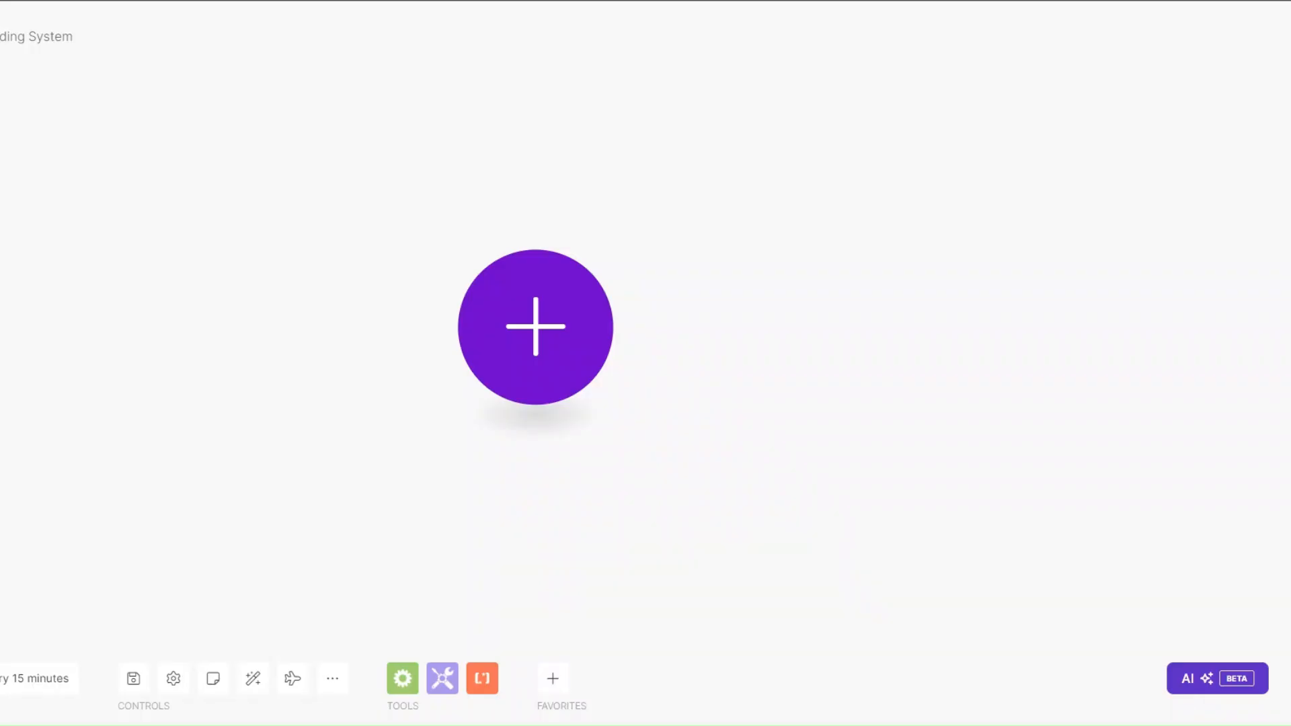
Step: Add a Custom webhook trigger on a new hook named 'Client Offboarding webhook' and copy its address
click(417, 288)
click(625, 347)
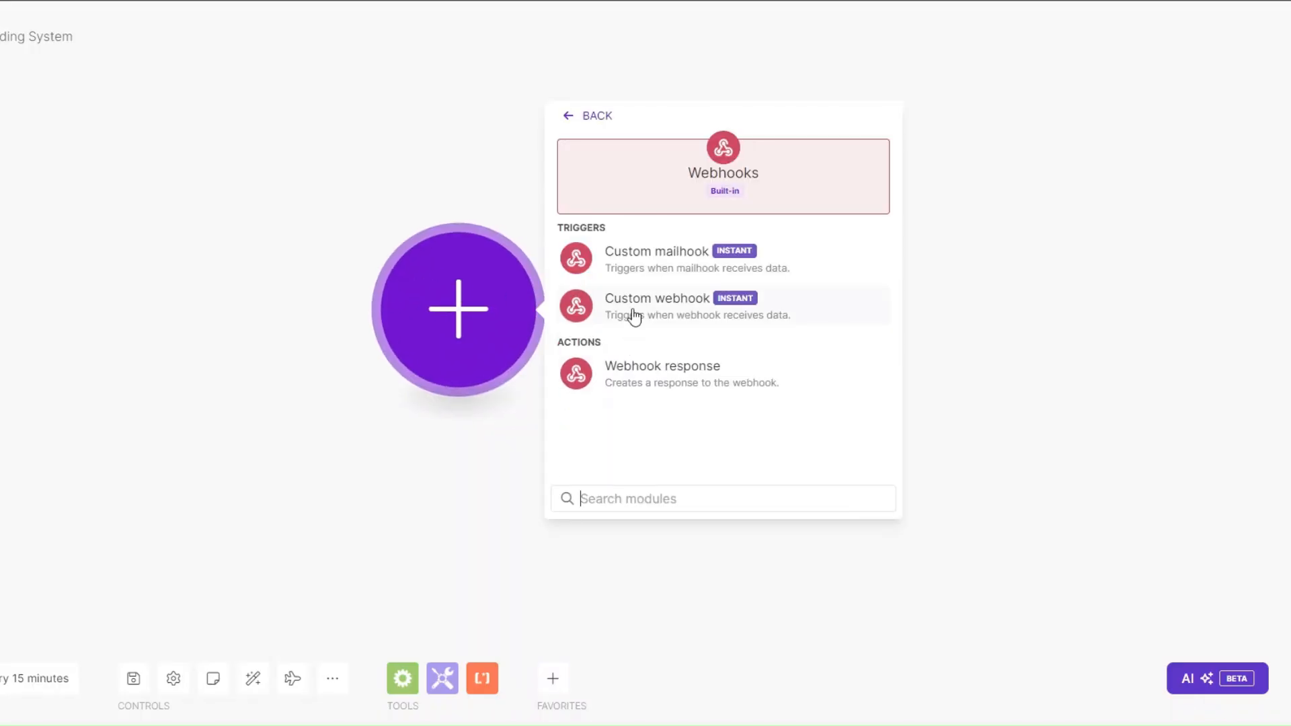
click(631, 314)
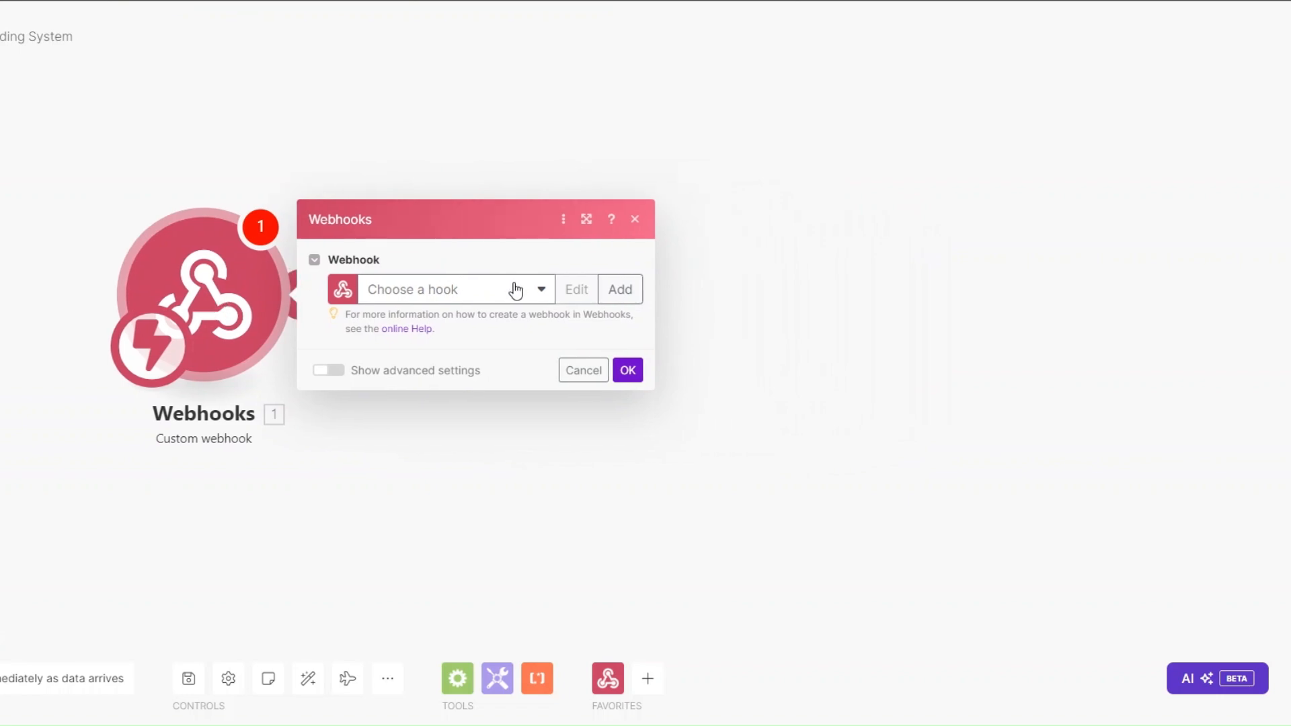
click(820, 225)
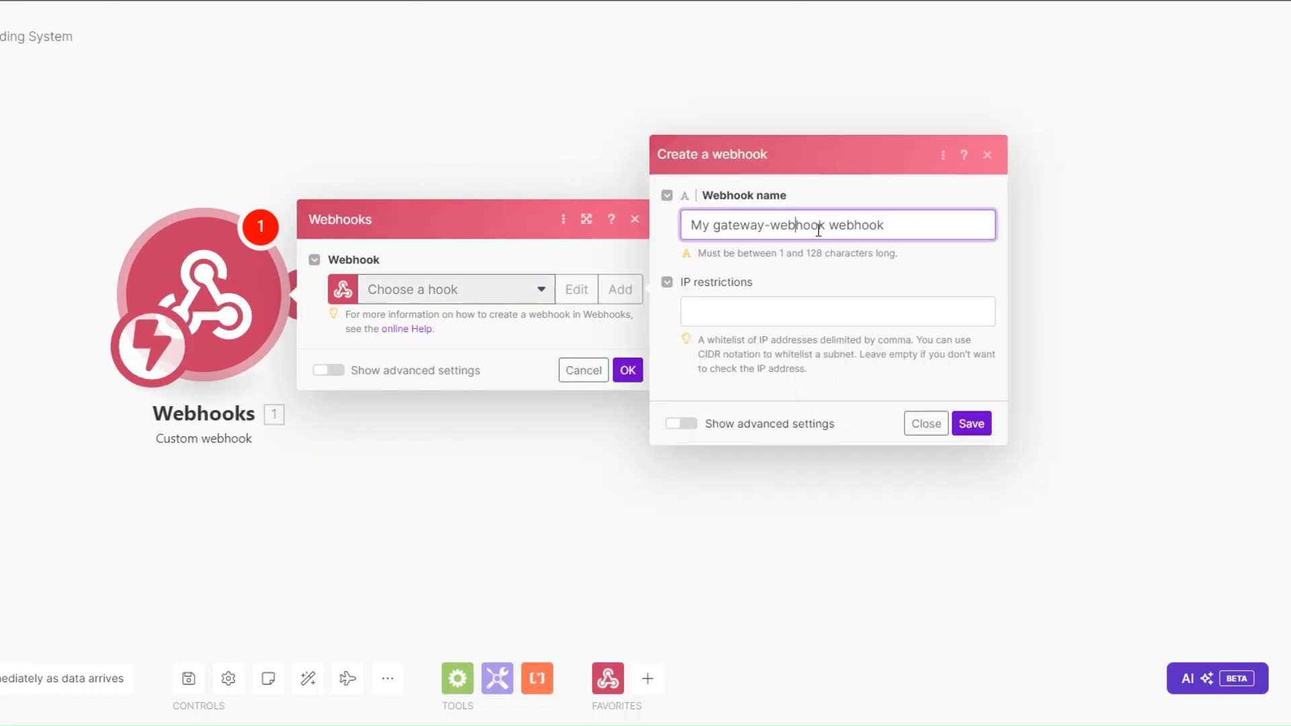
drag(824, 227, 659, 228)
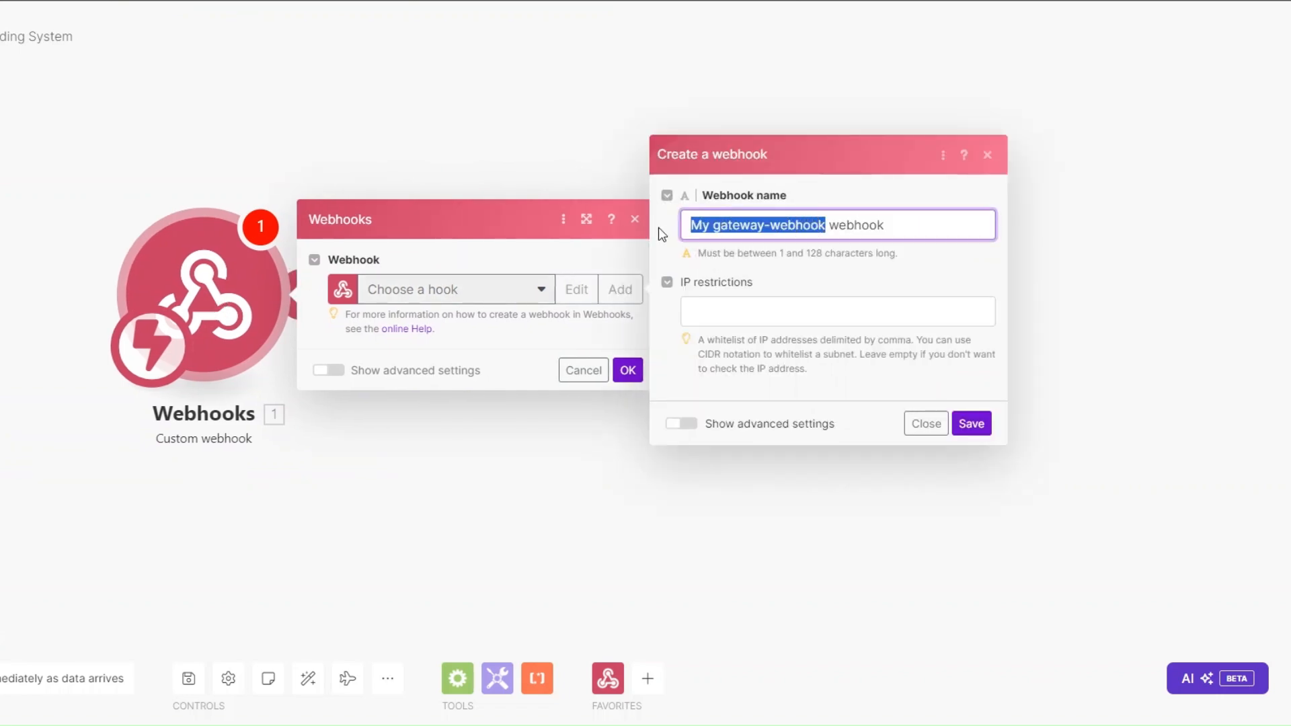
text(Client)
text( Offboardin)
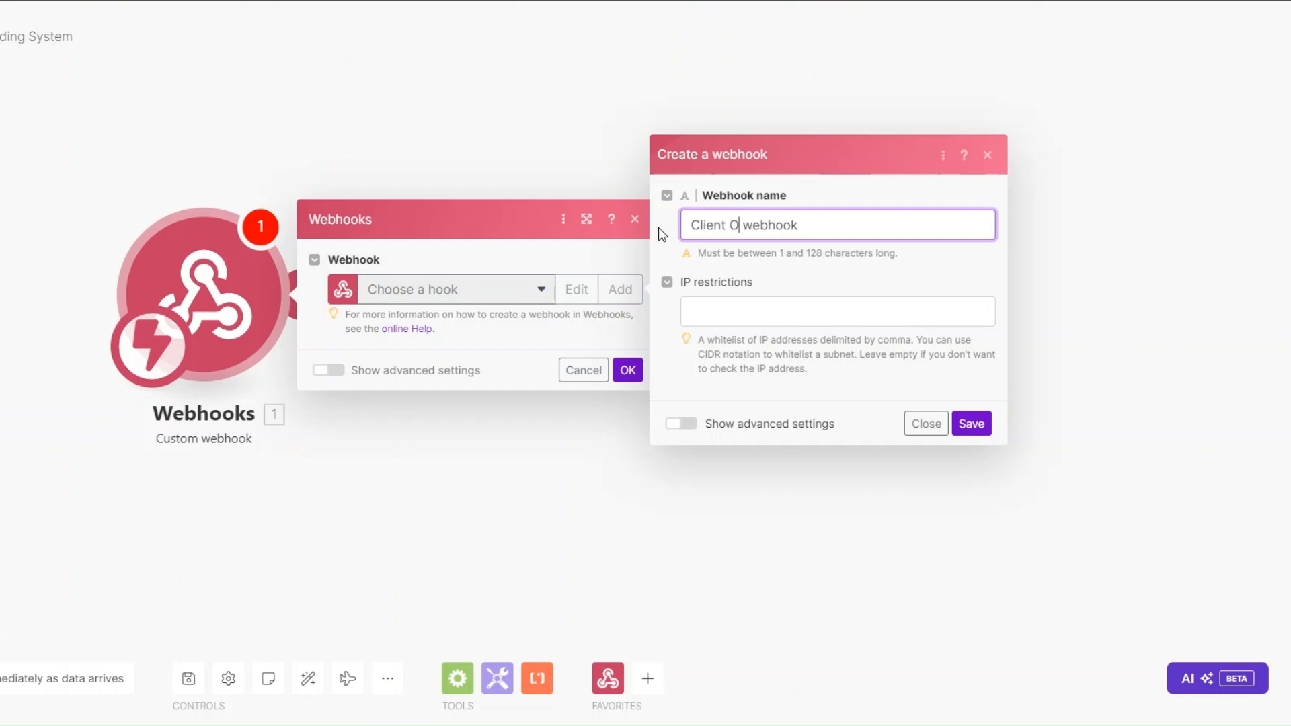
text(g)
click(971, 423)
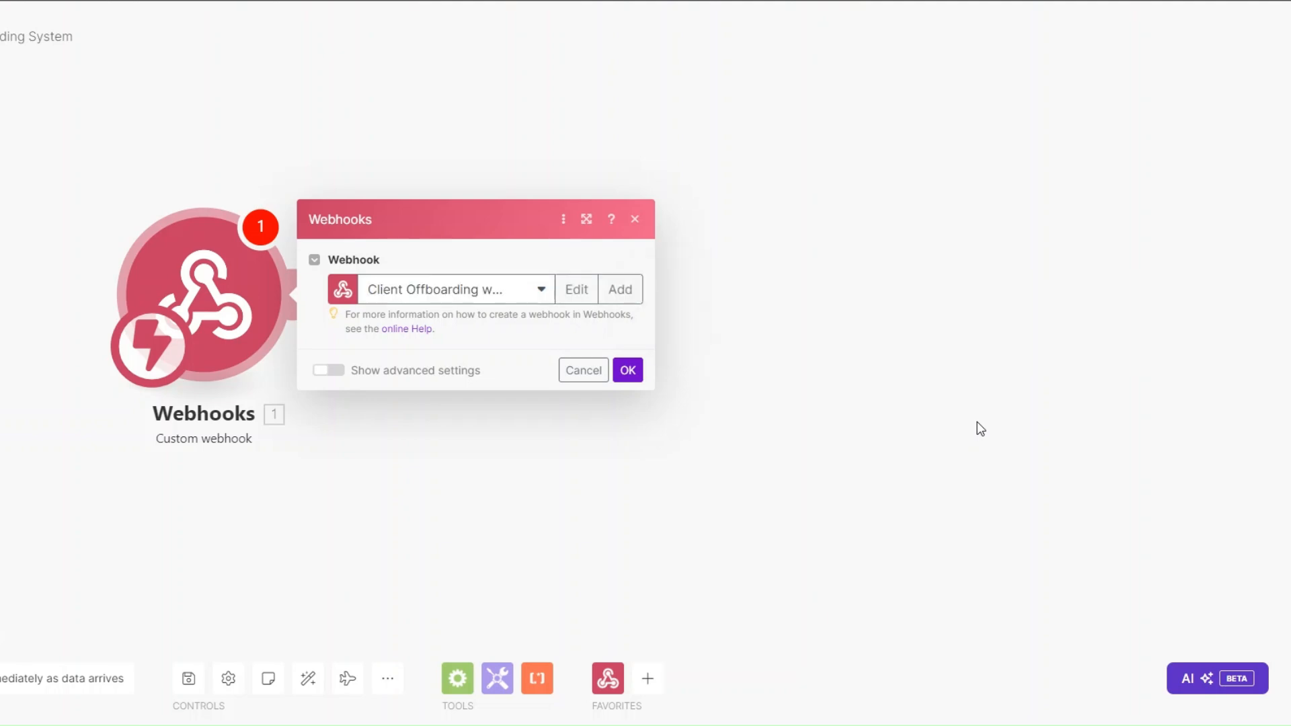
click(580, 363)
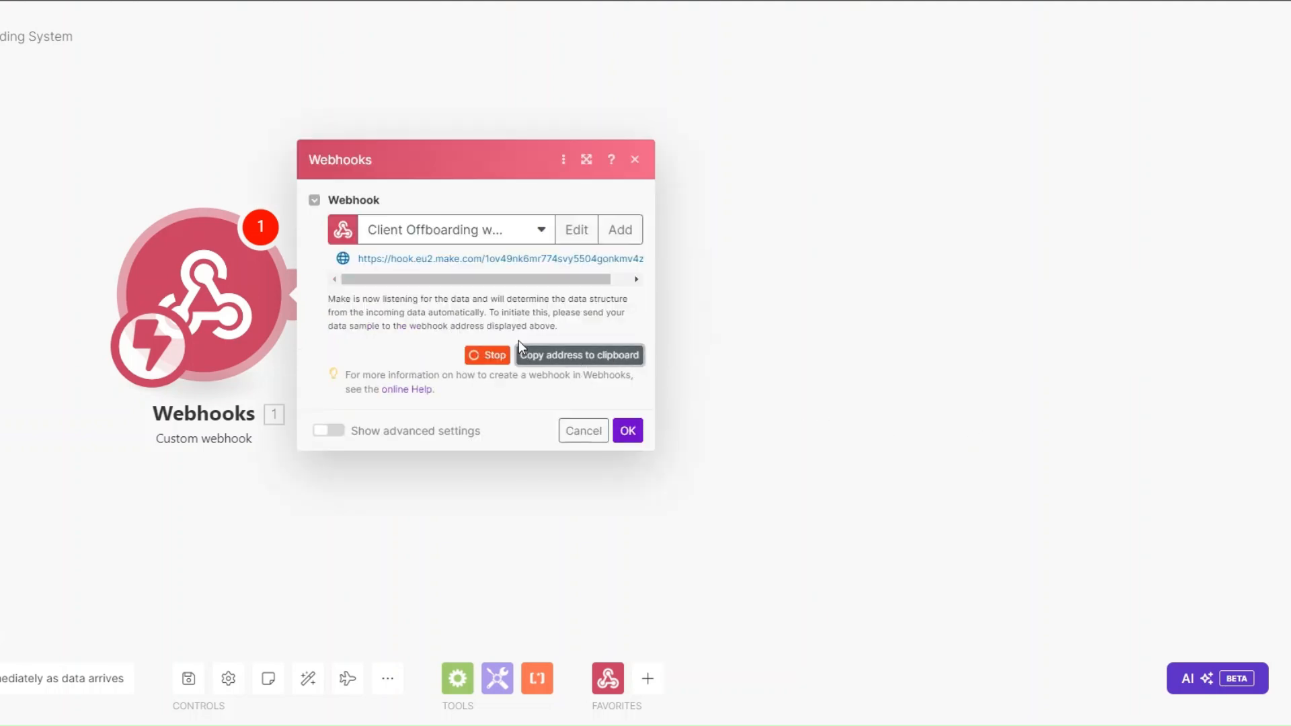
click(628, 433)
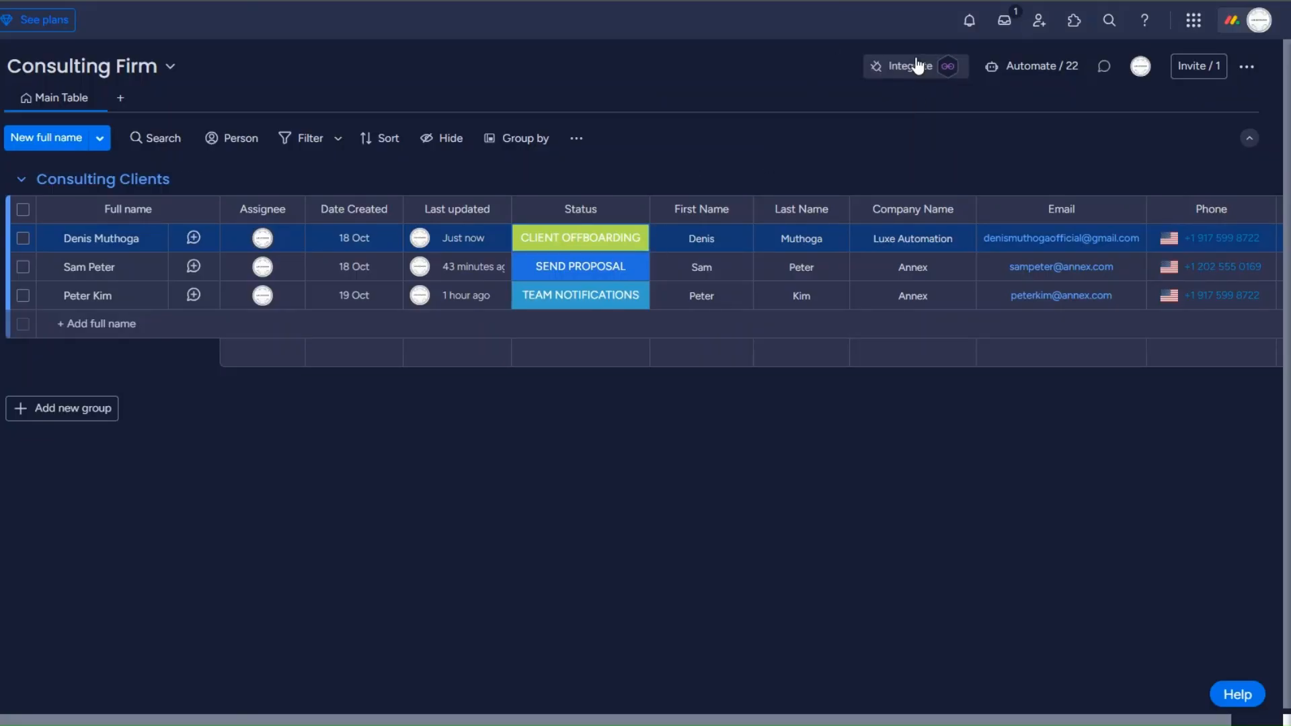
Step: Add monday.com's 'status changes, send a webhook' integration with the Make webhook URL pasted in
click(916, 65)
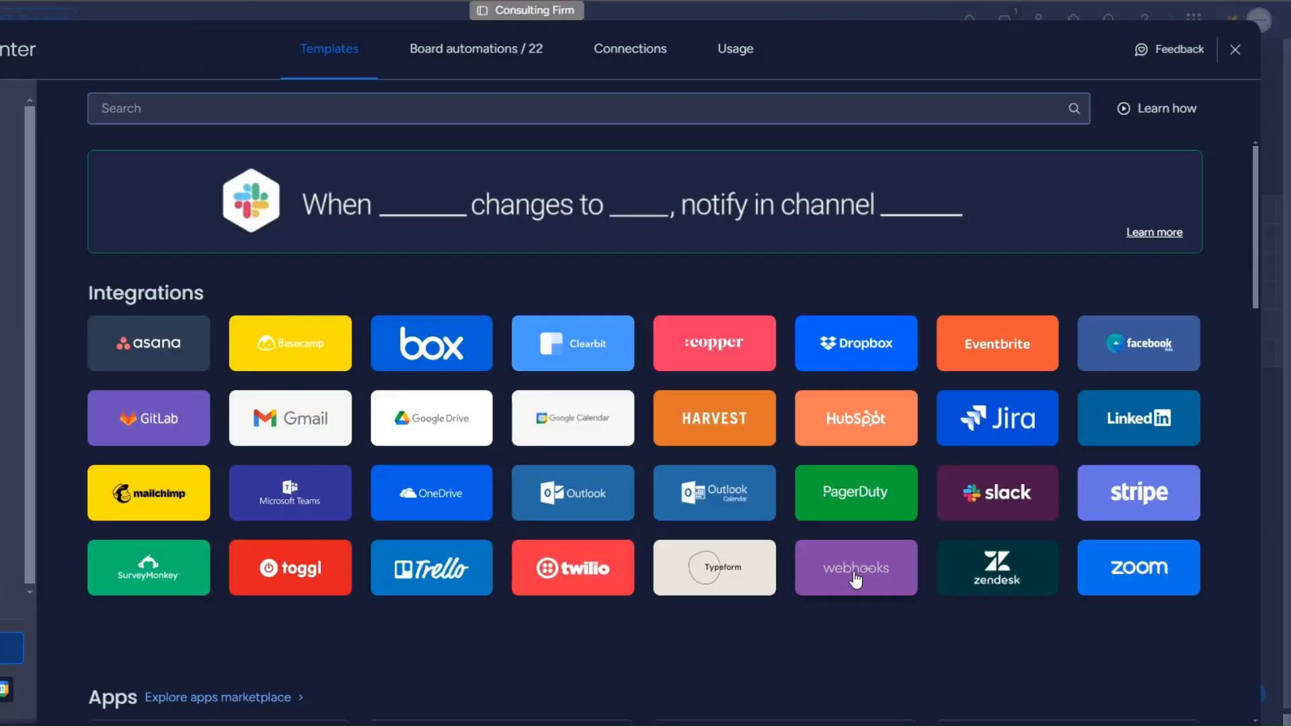
click(855, 577)
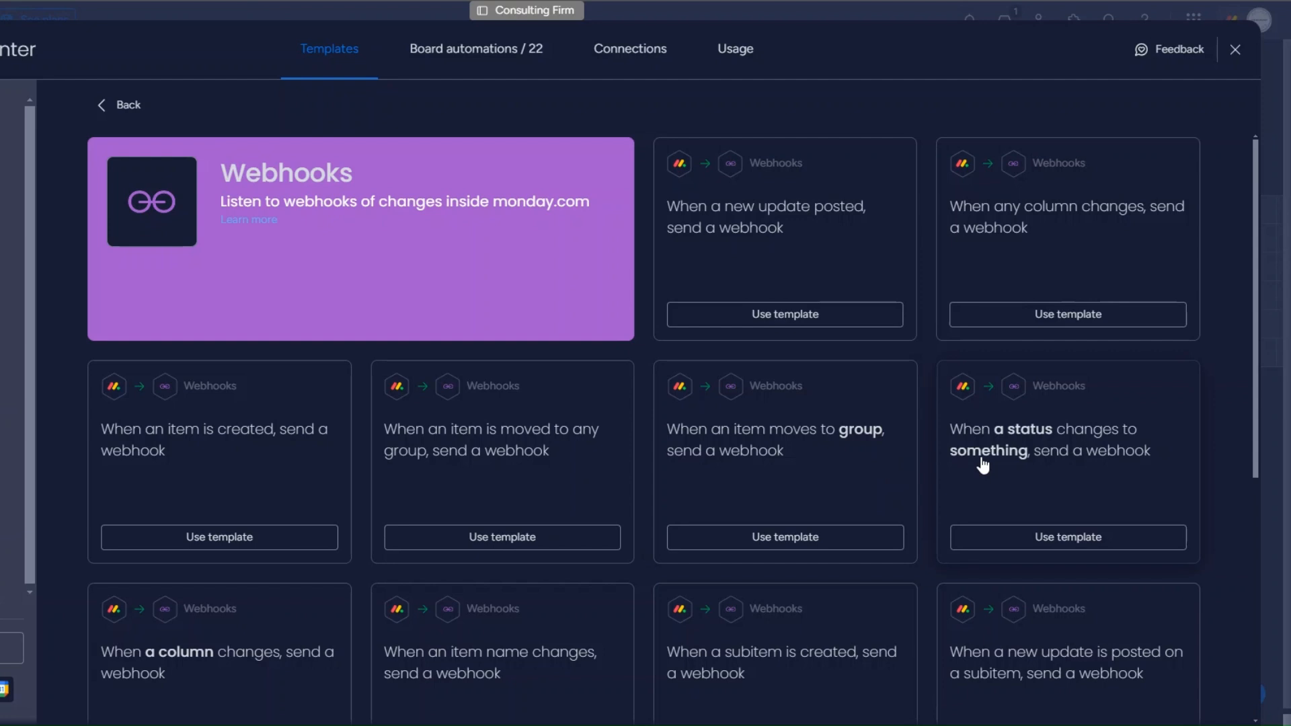
click(1079, 476)
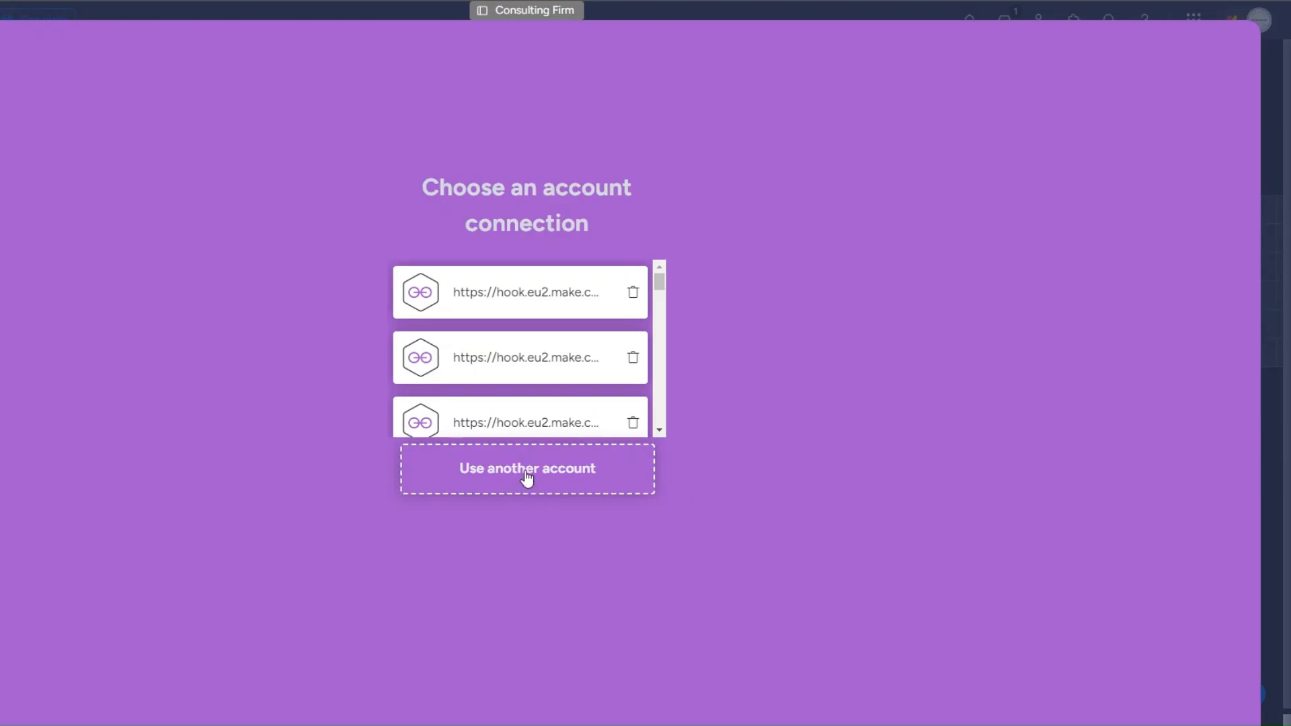
click(527, 481)
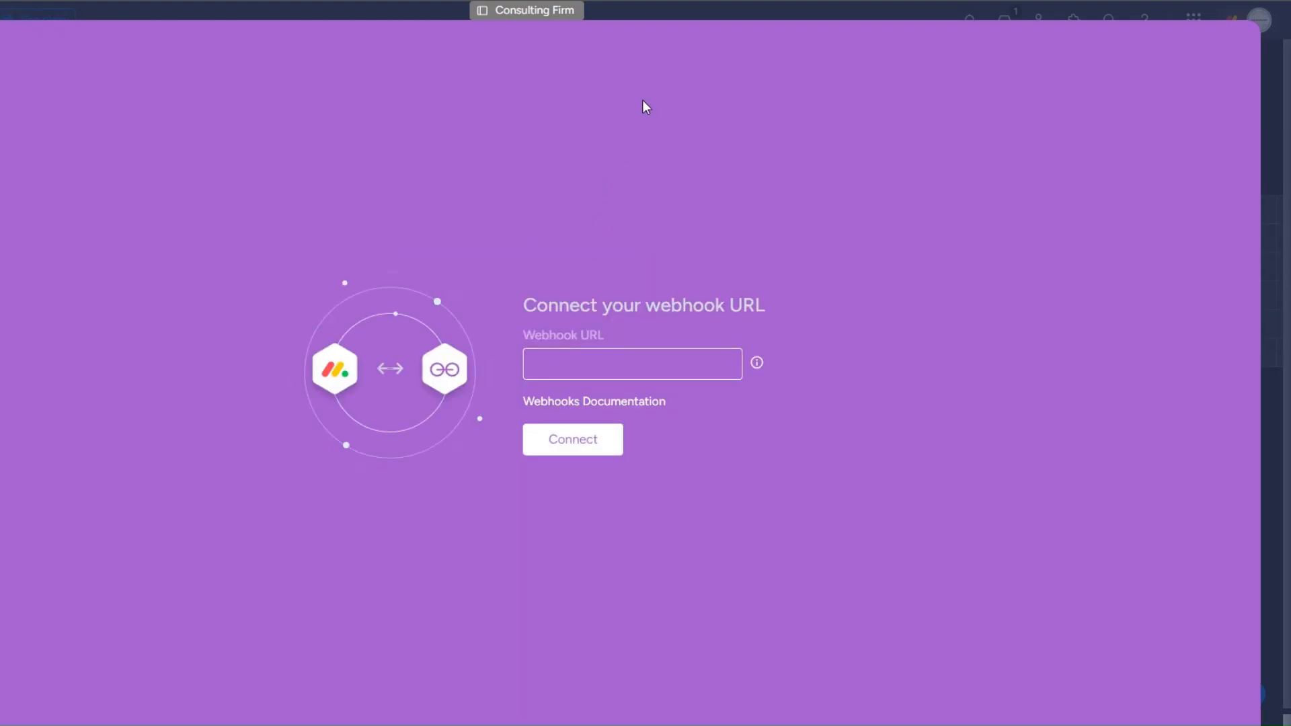
key(ctrl+v)
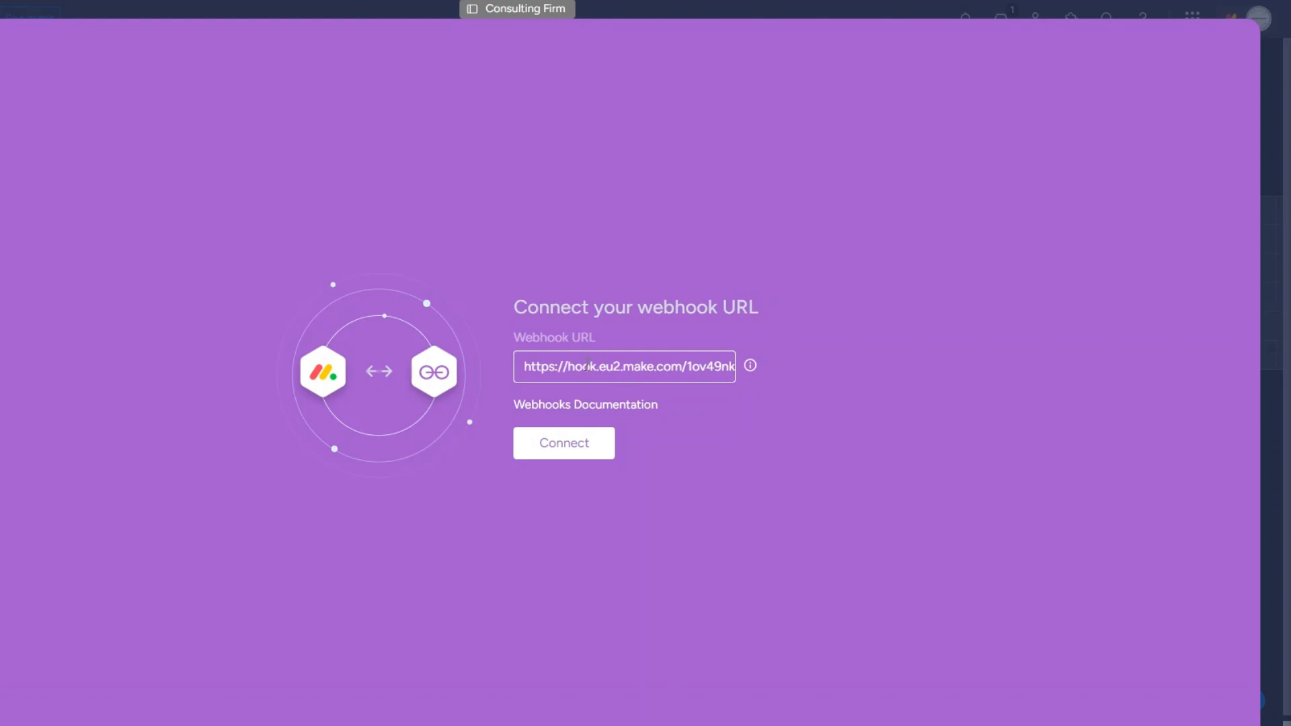
Step: Attempt the monday.com webhook connection and inspect the challenge value Make received
click(563, 441)
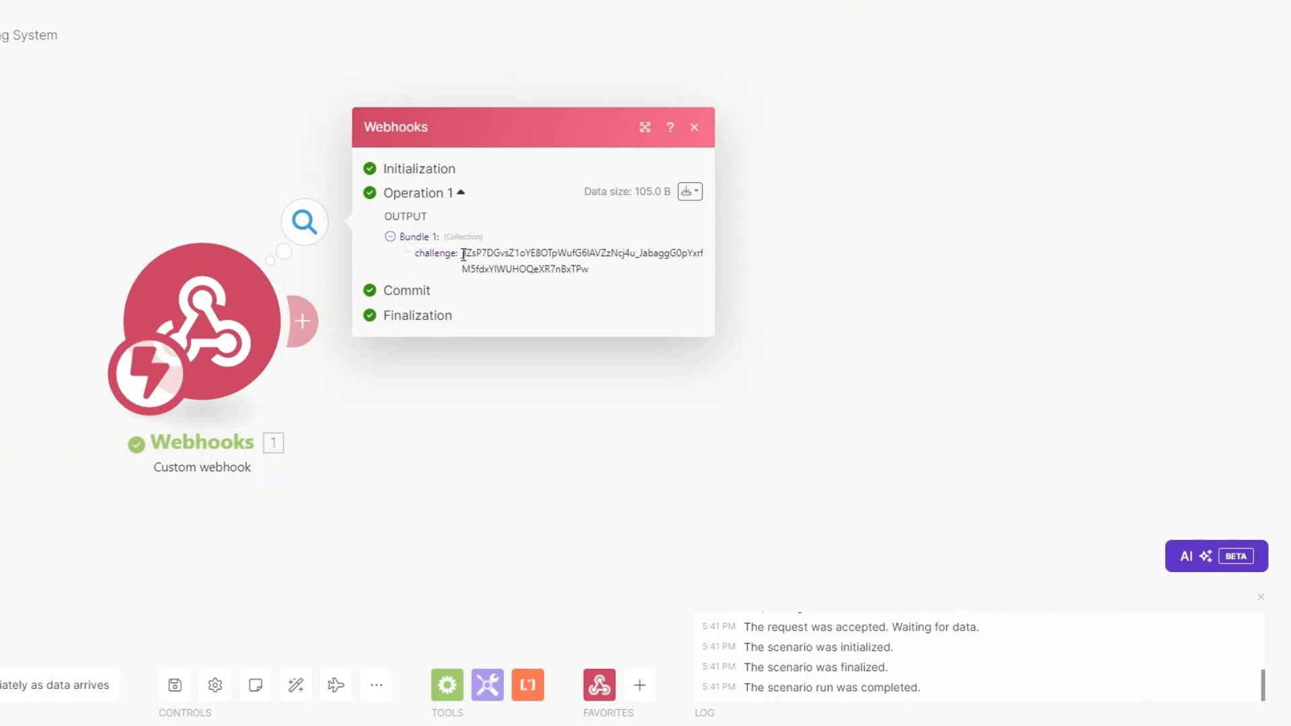
drag(461, 254, 598, 278)
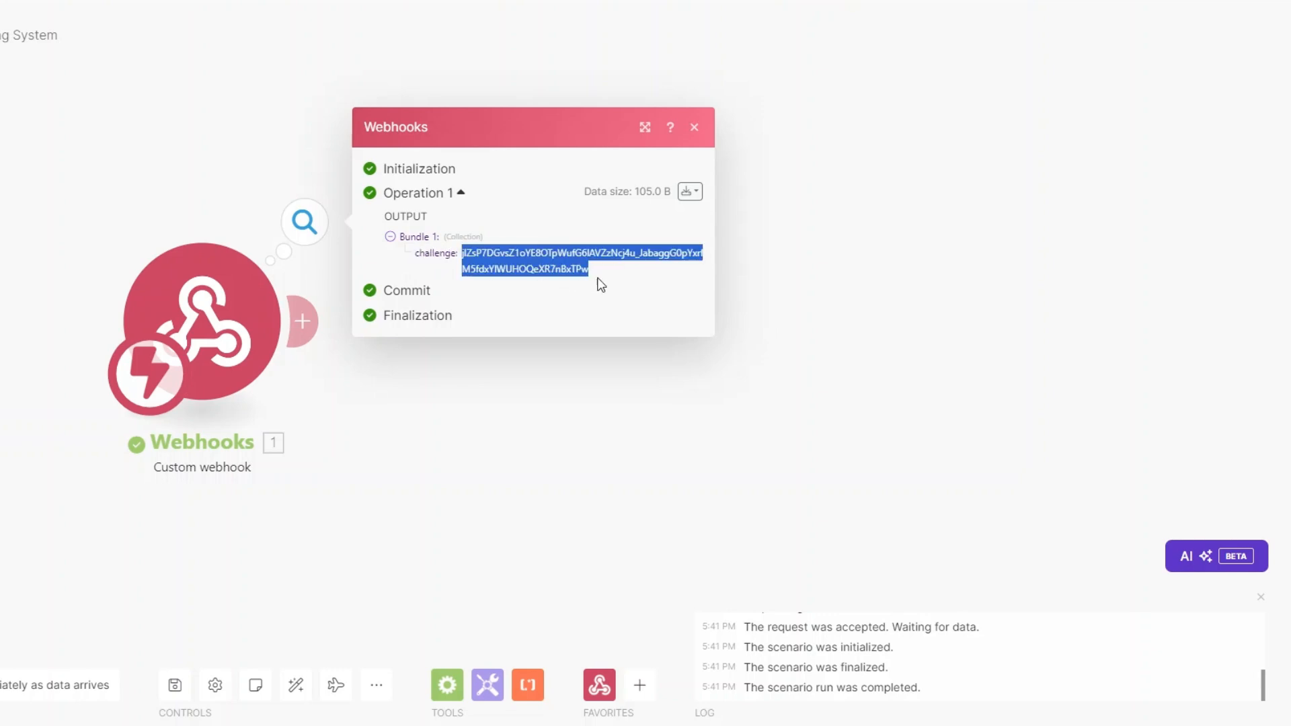
click(467, 438)
Step: Add a Webhook response module with Status 200 and body {"challenge":"<challenge>"}
click(318, 332)
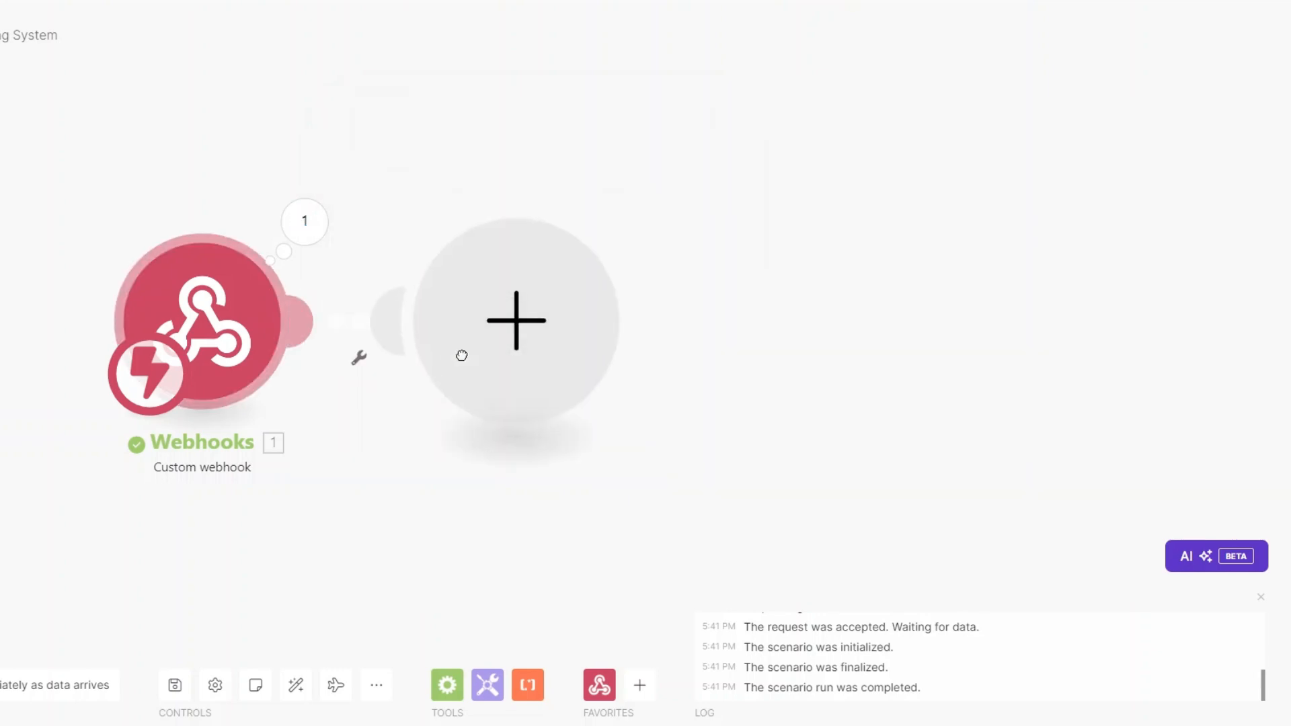
click(699, 192)
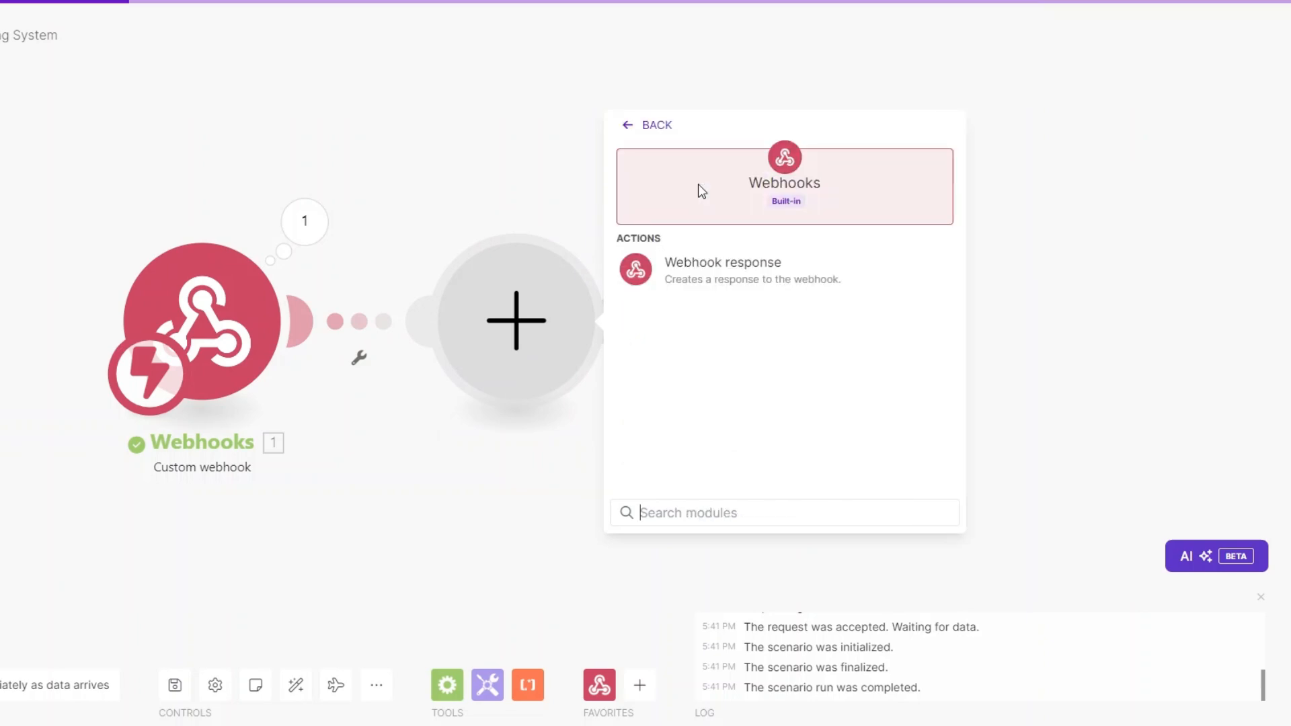
click(709, 278)
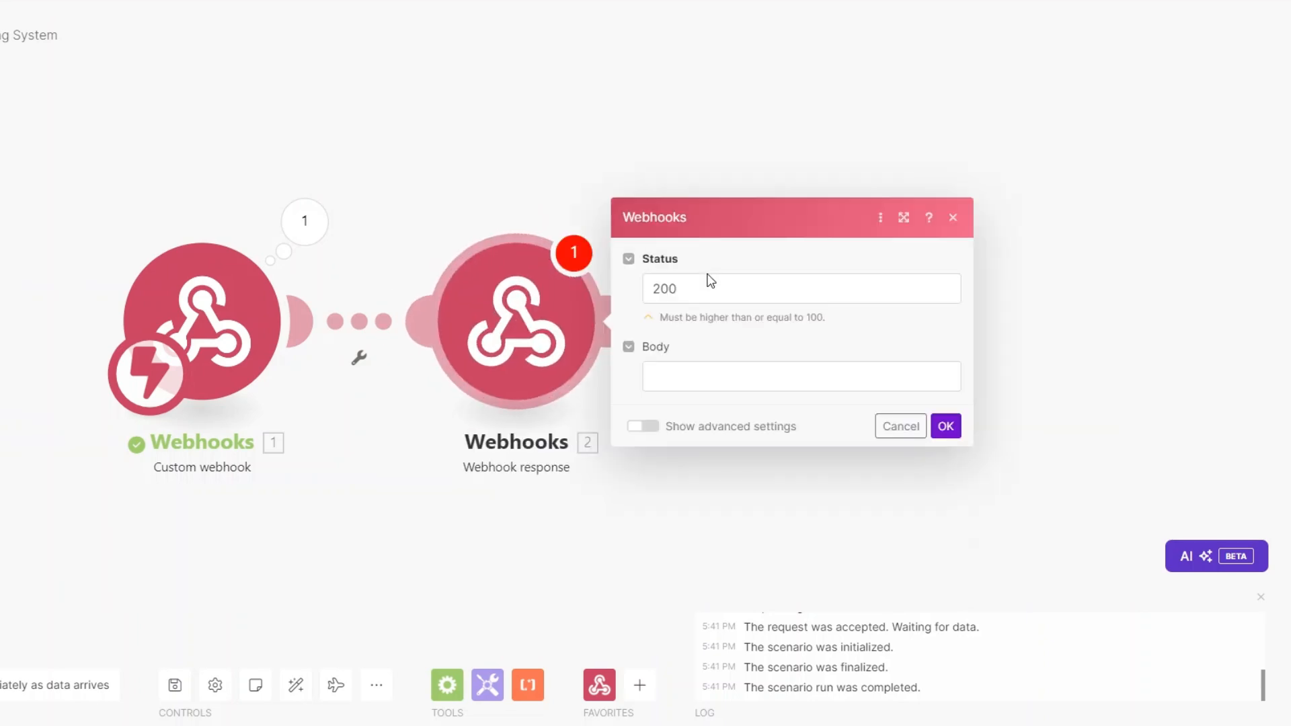
click(683, 374)
text({})
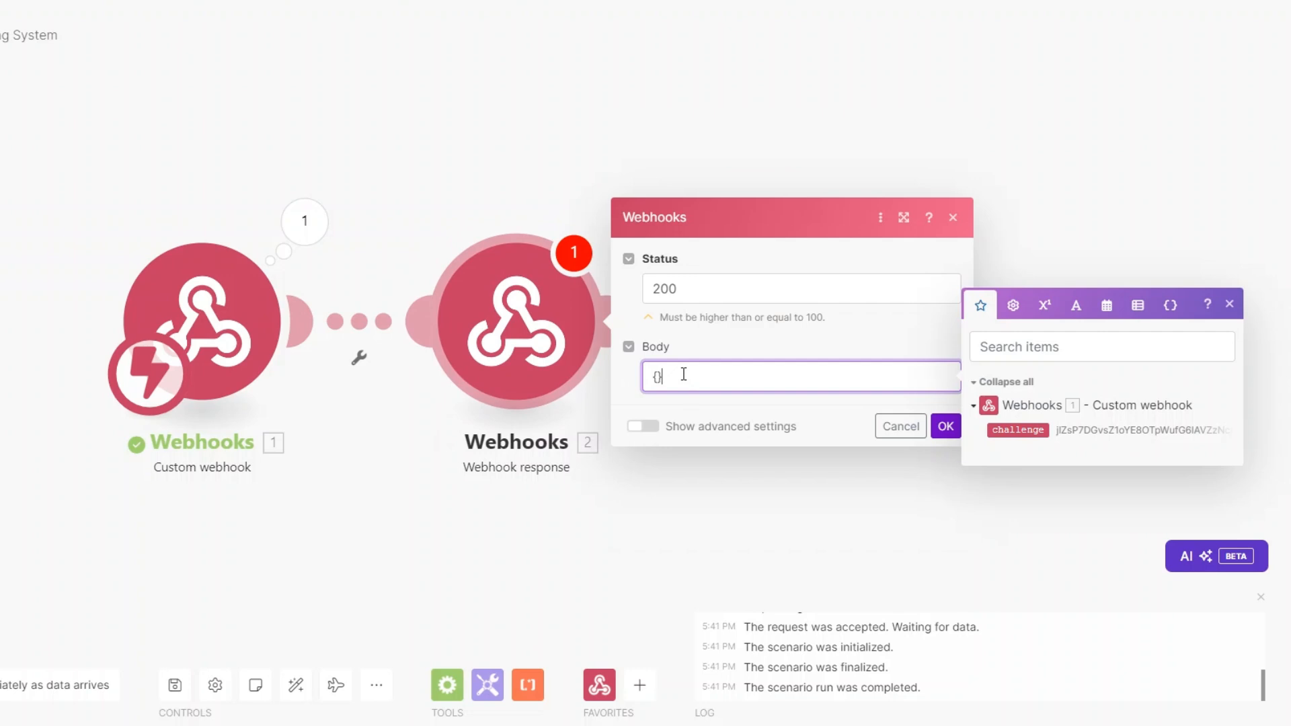
text("")
text(:"")
text(challe)
text(nge)
click(738, 377)
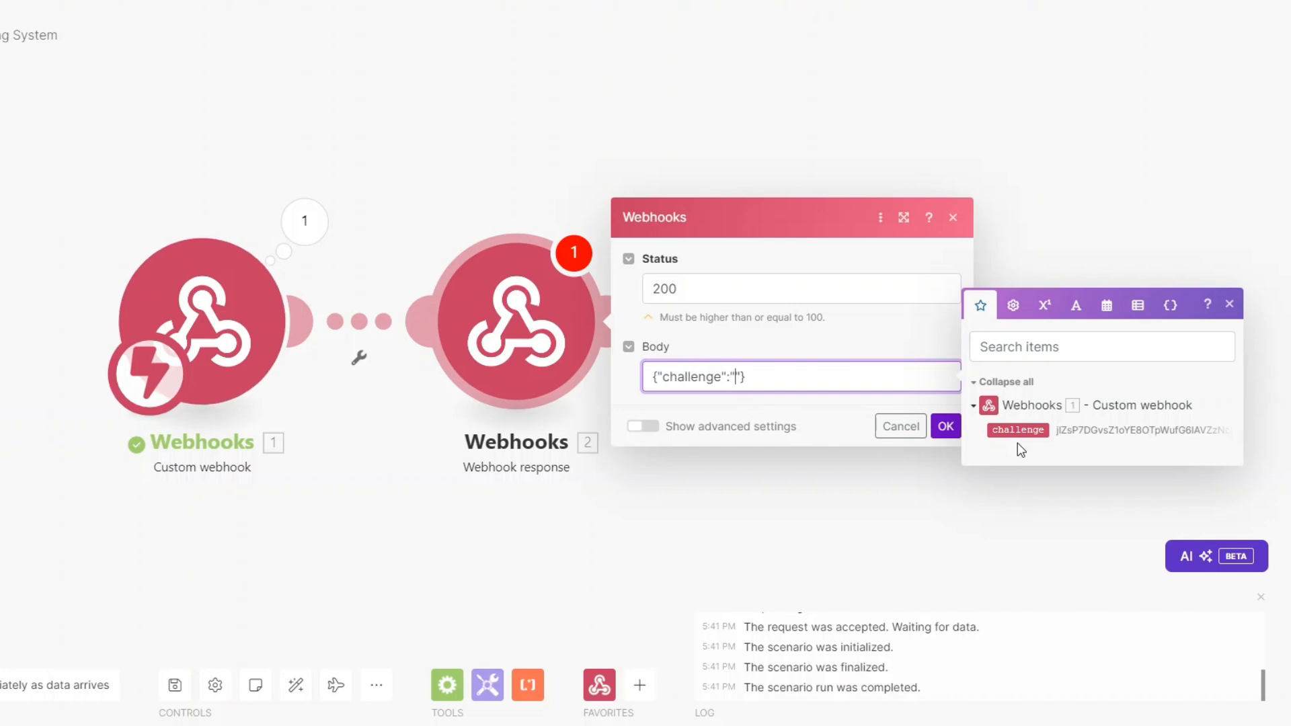
click(1018, 433)
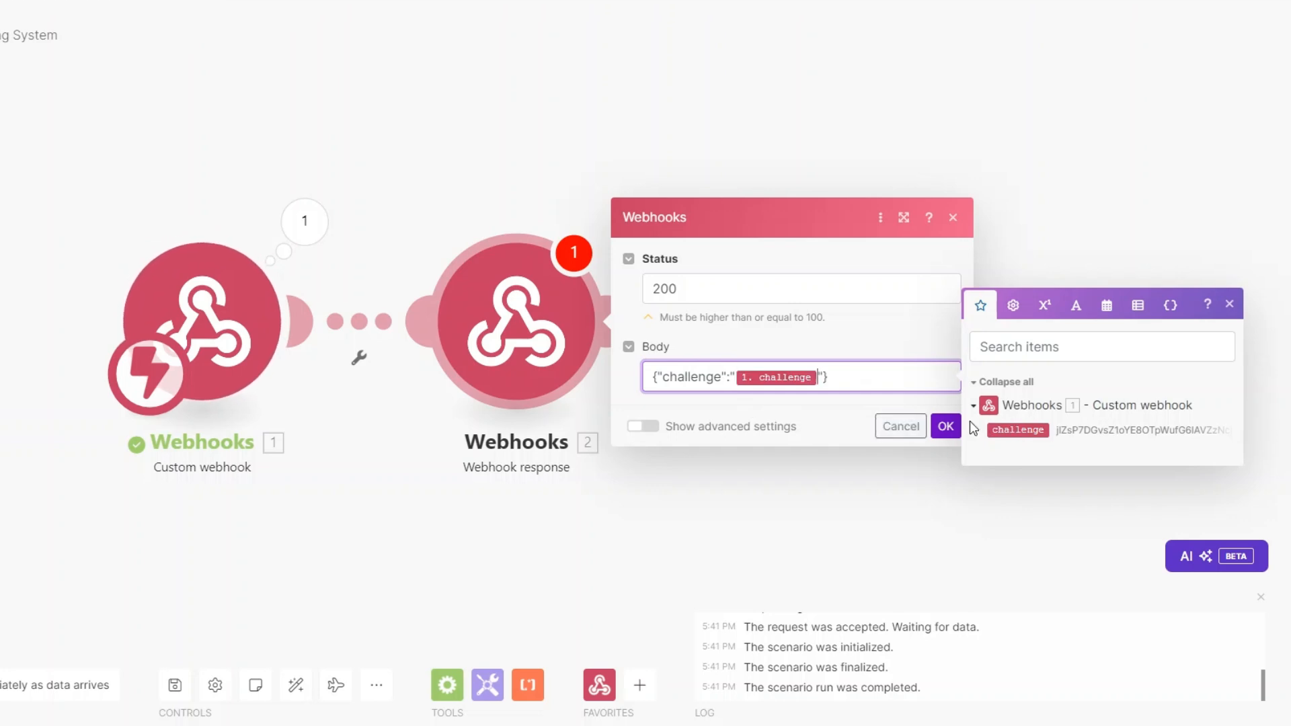
click(945, 425)
Step: Complete the monday.com webhook connection, then delete the Webhook response module
drag(371, 484, 335, 472)
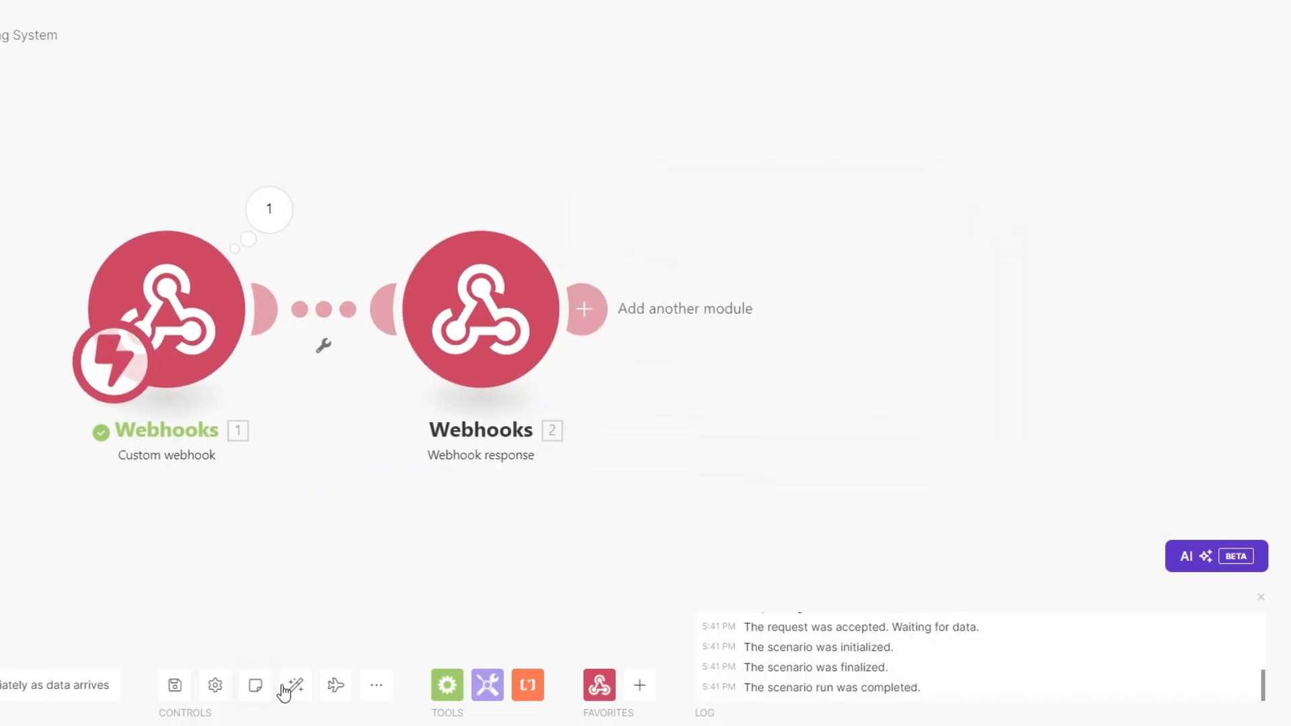
drag(191, 400, 172, 399)
drag(301, 314, 546, 329)
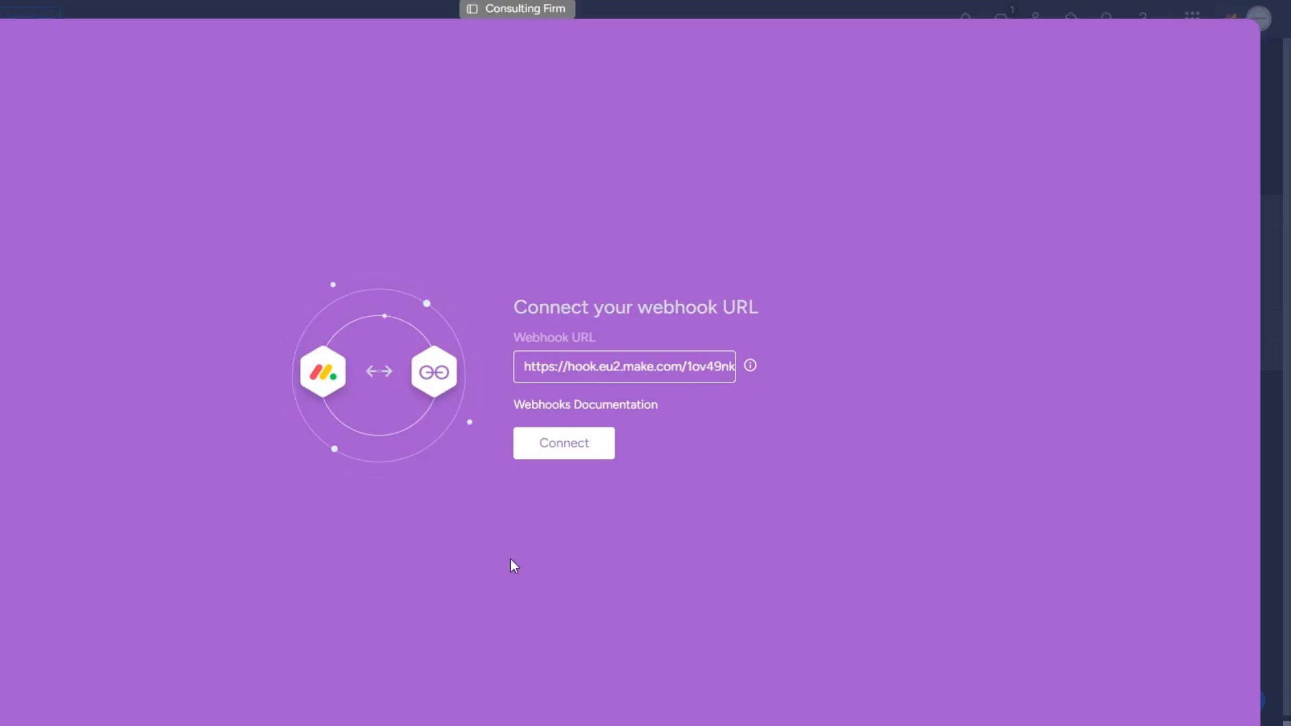
click(556, 447)
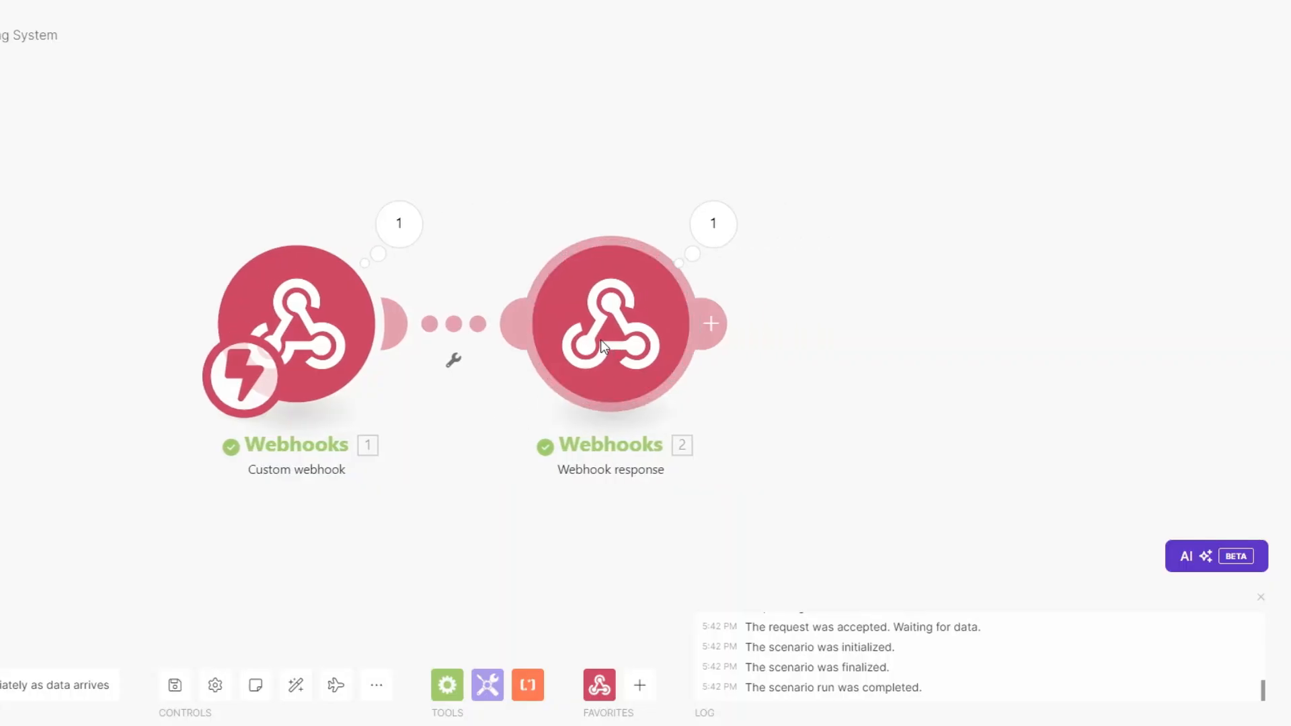
right_click(605, 342)
click(648, 536)
drag(475, 471, 371, 471)
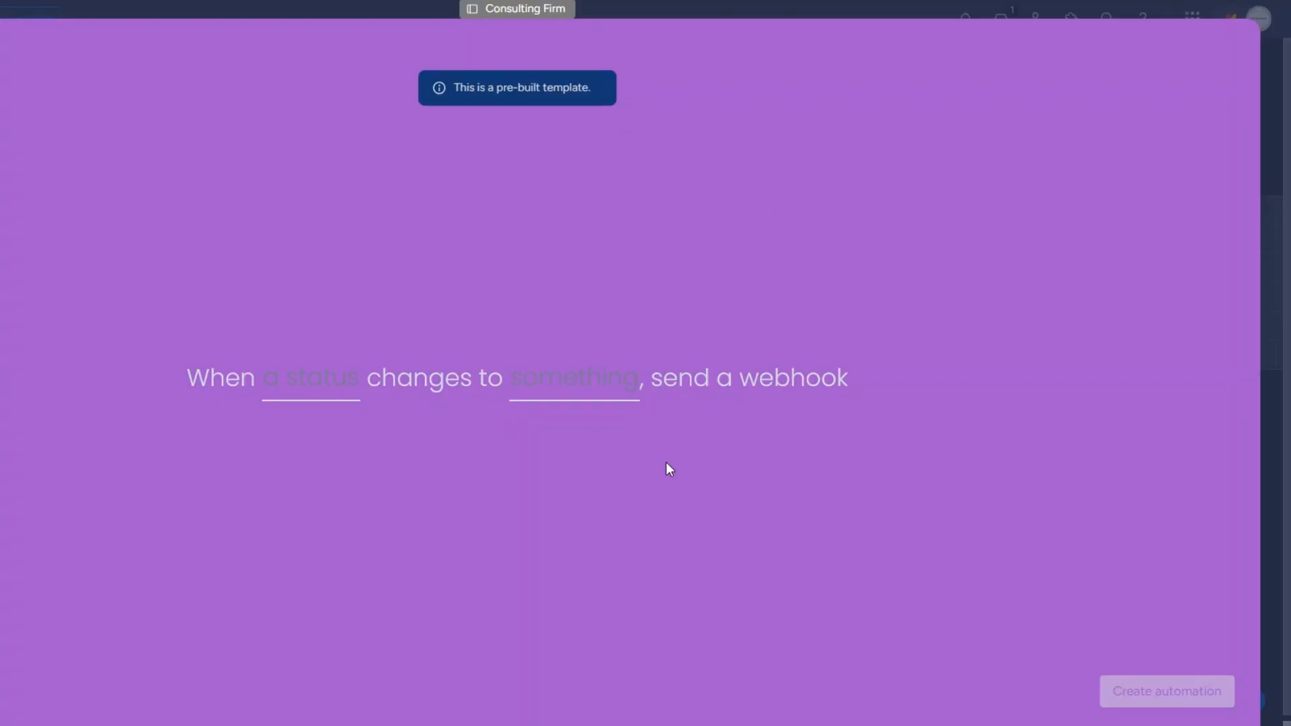
Step: Create an automation sending a webhook when the Status column changes to CLIENT OFFBOARDING
click(306, 383)
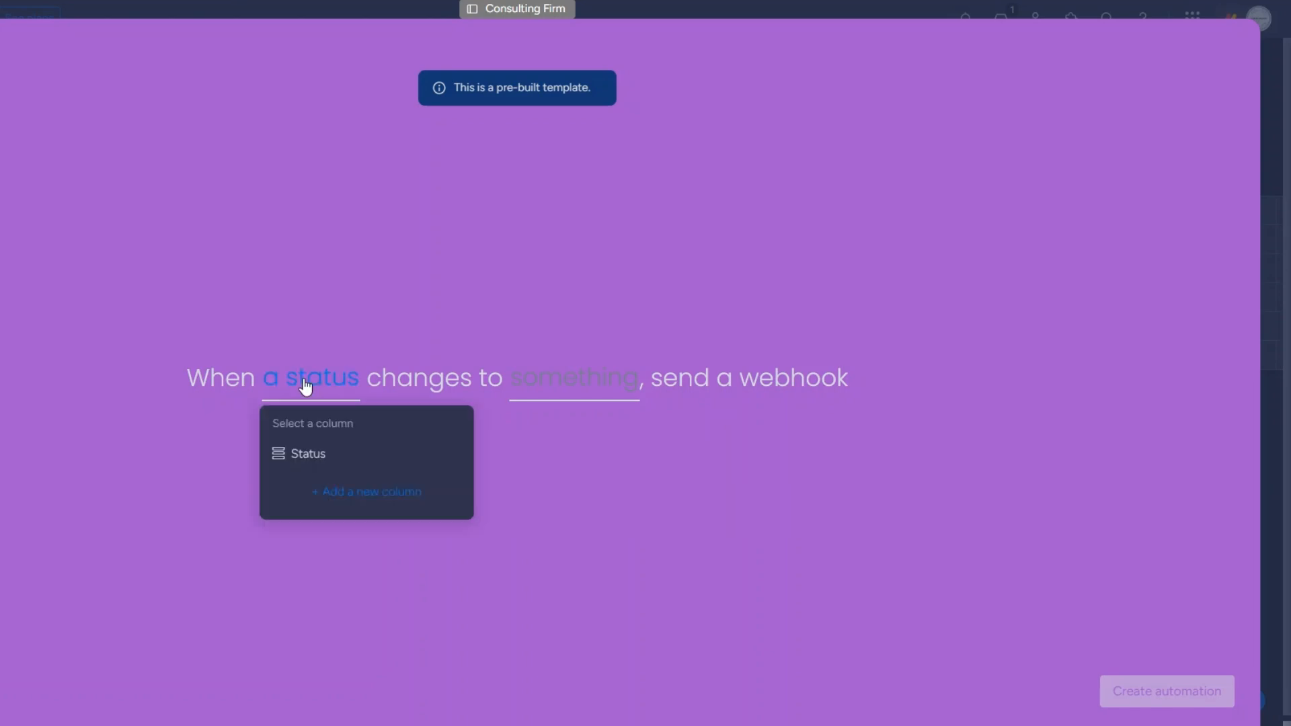
click(308, 453)
click(547, 378)
scroll(573, 517, down, 3)
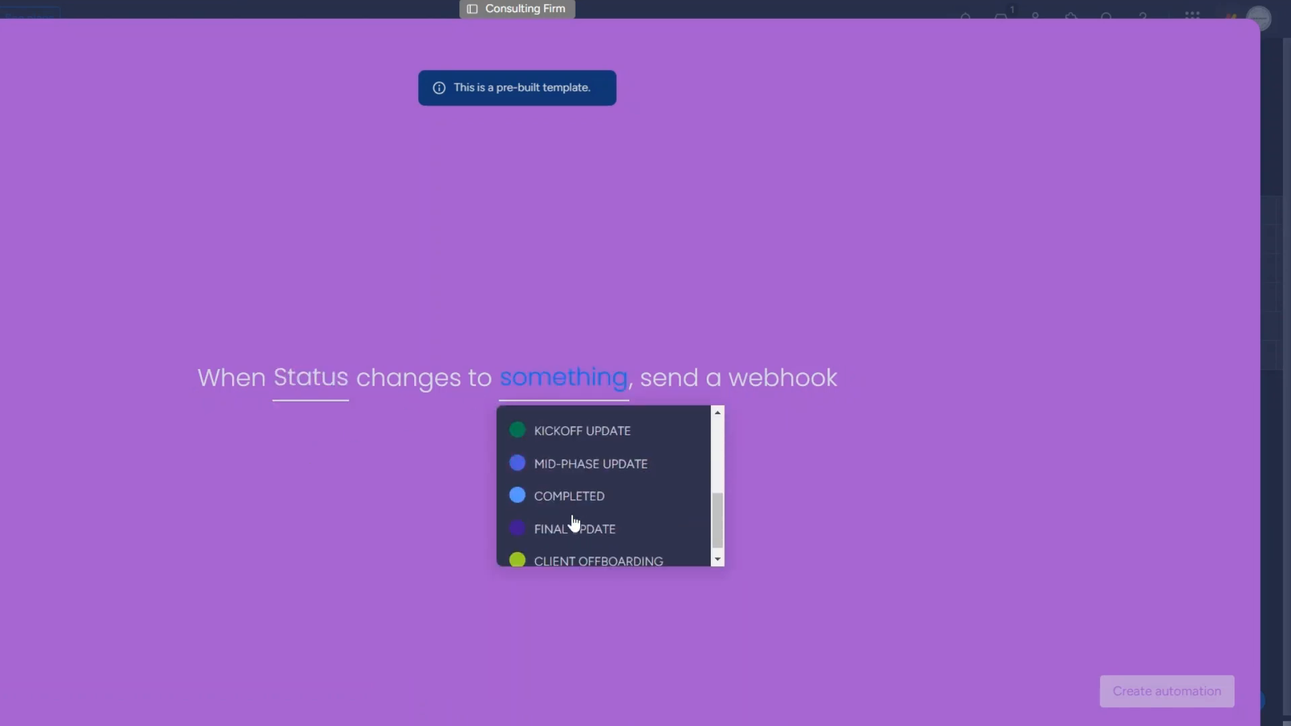
click(580, 558)
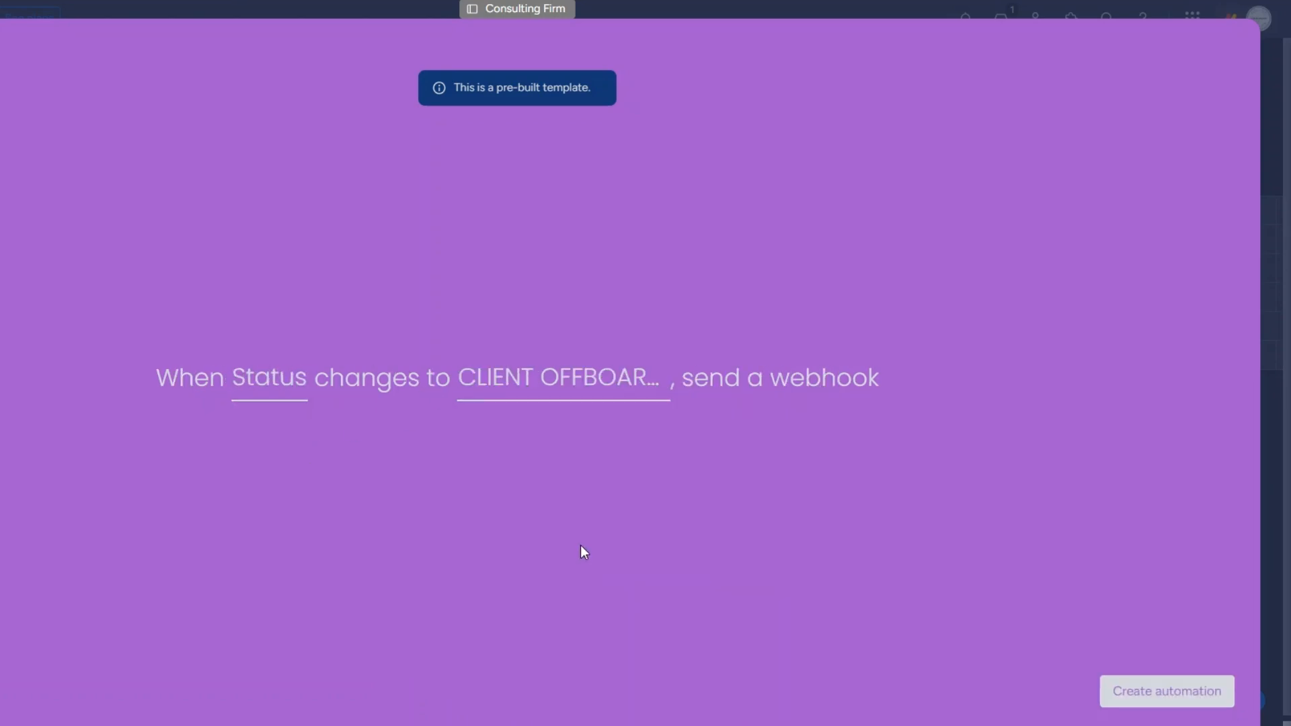
click(1173, 695)
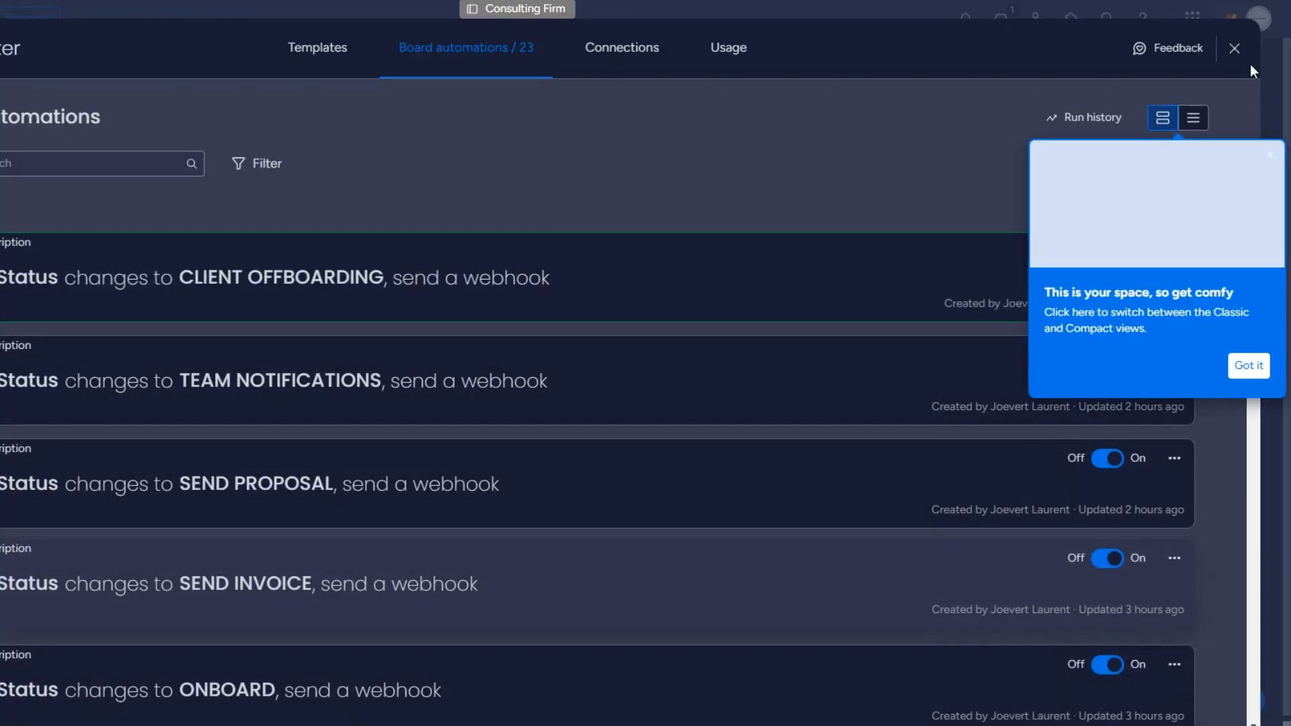
click(1235, 48)
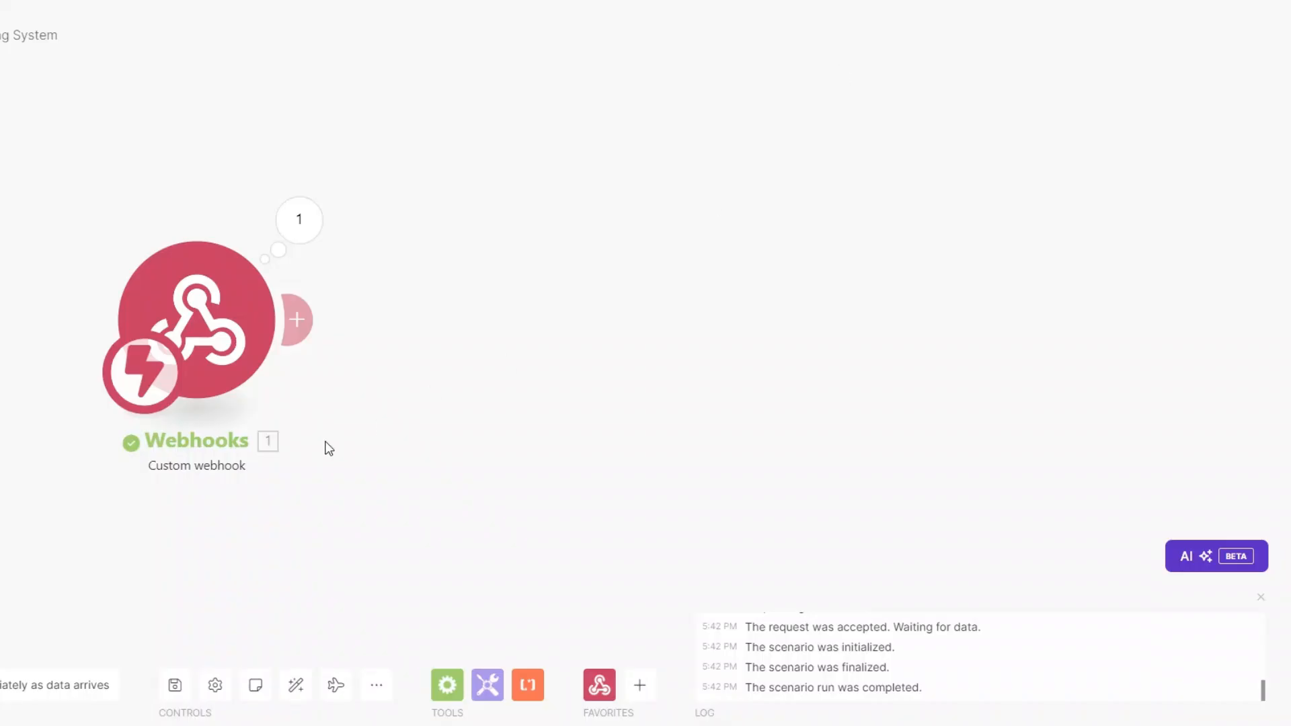
Step: Set the second client's status to CLIENT OFFBOARDING to fire the webhook
drag(365, 500, 325, 455)
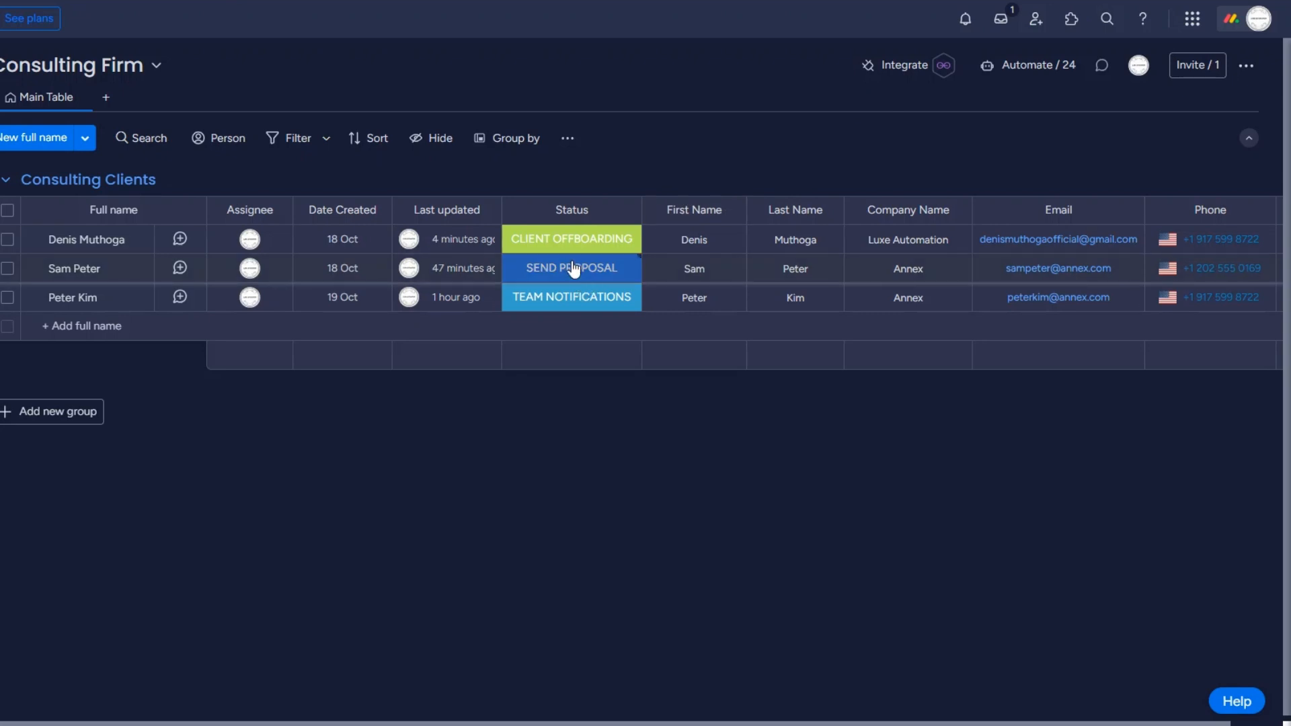
click(574, 269)
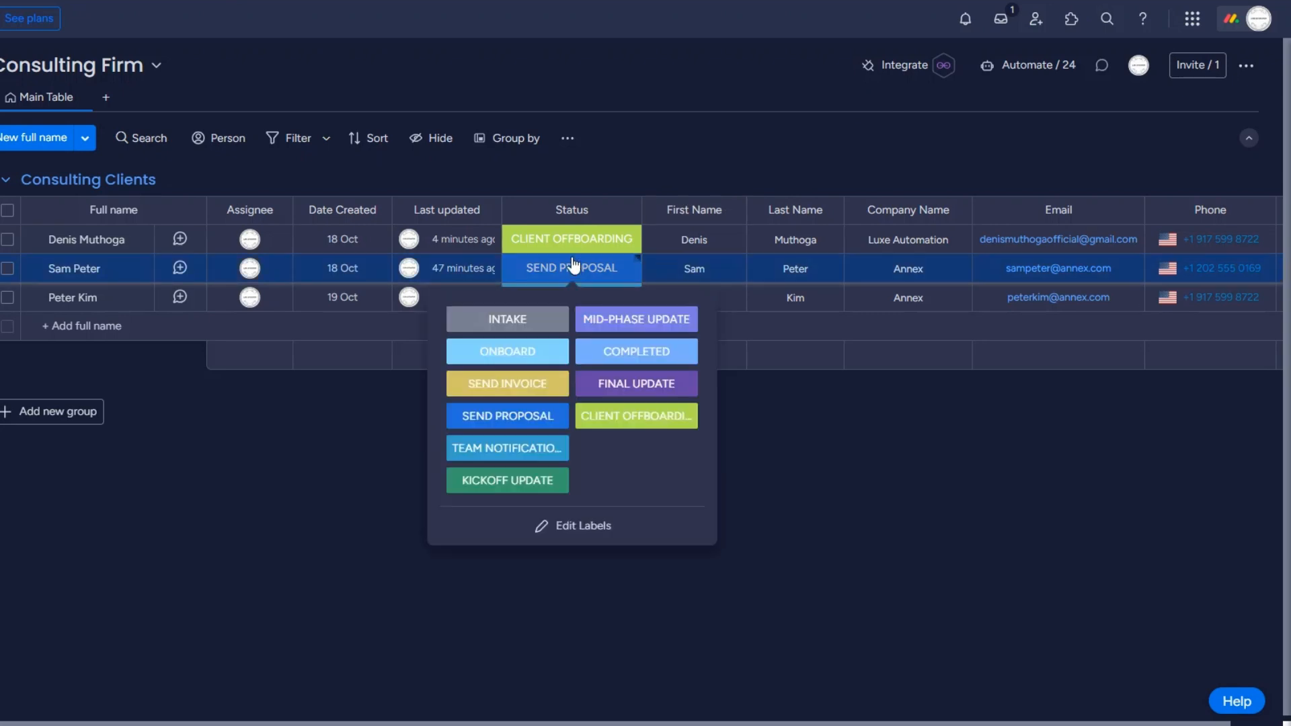
click(619, 418)
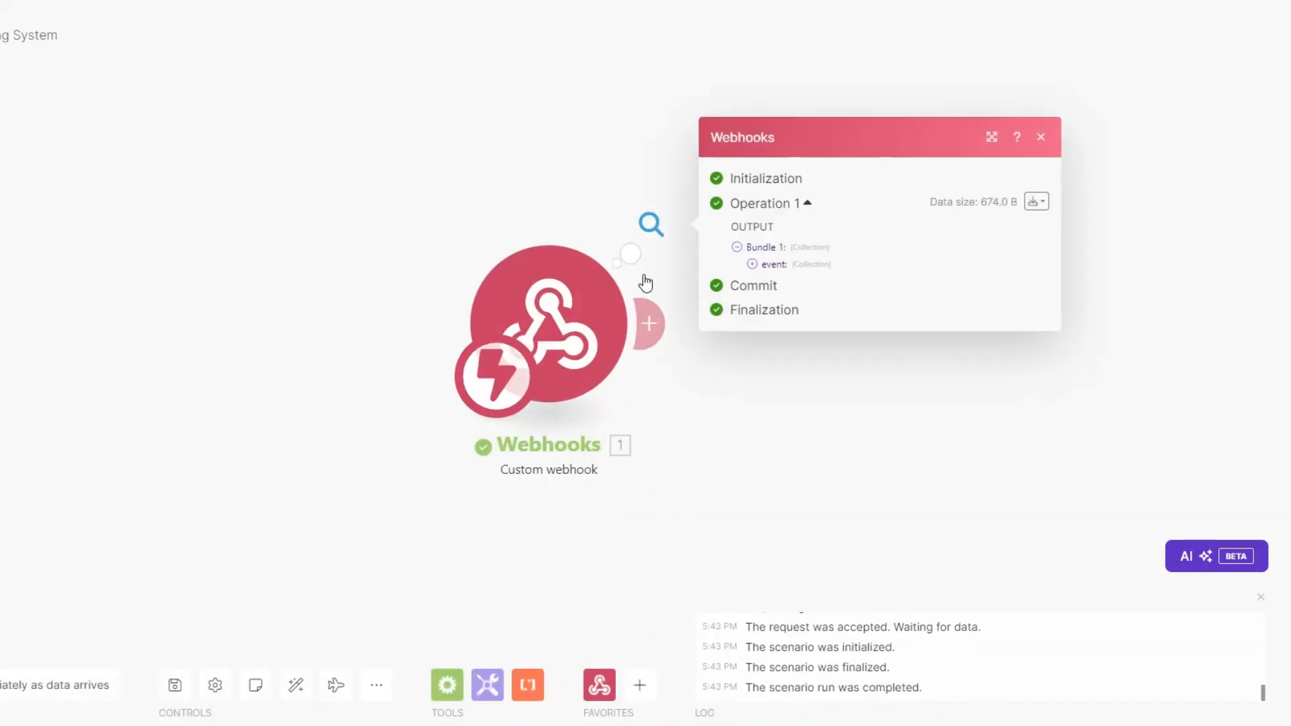
Step: Expand the captured event and pick out its pulseName and pulseId values
drag(648, 409, 446, 414)
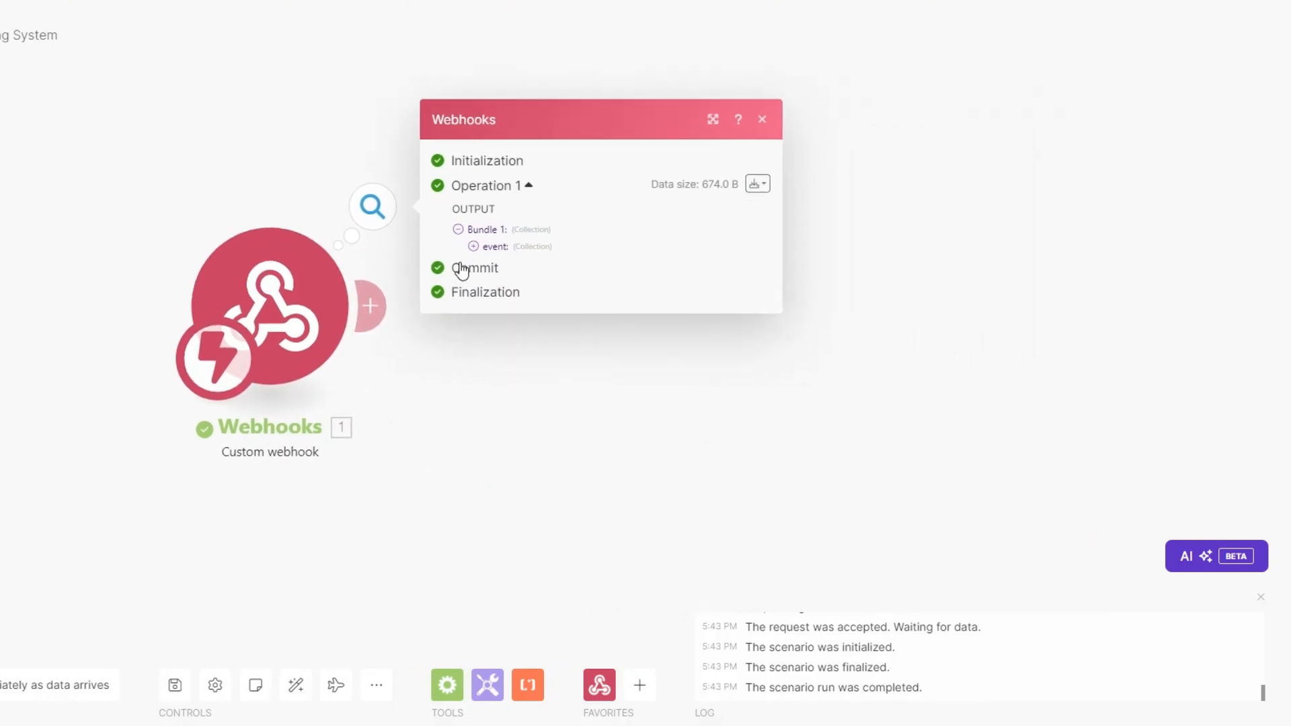
click(473, 246)
drag(554, 317, 631, 321)
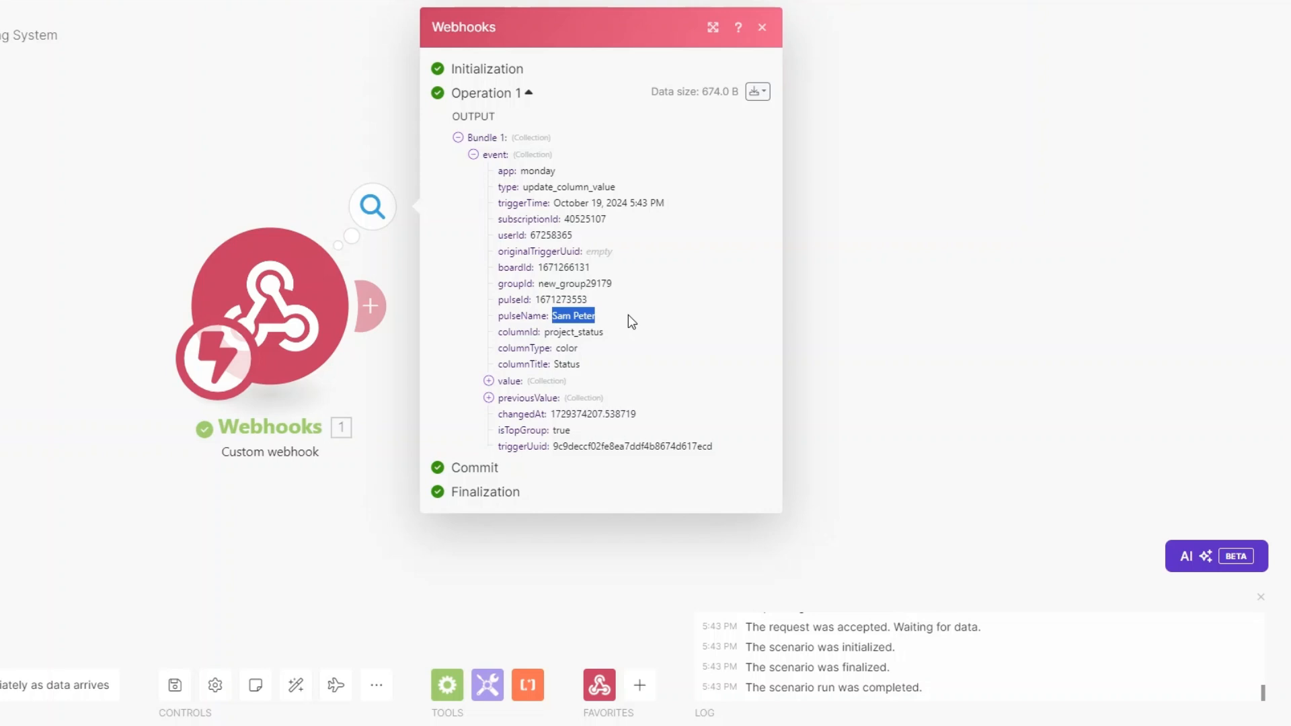
drag(528, 315, 594, 323)
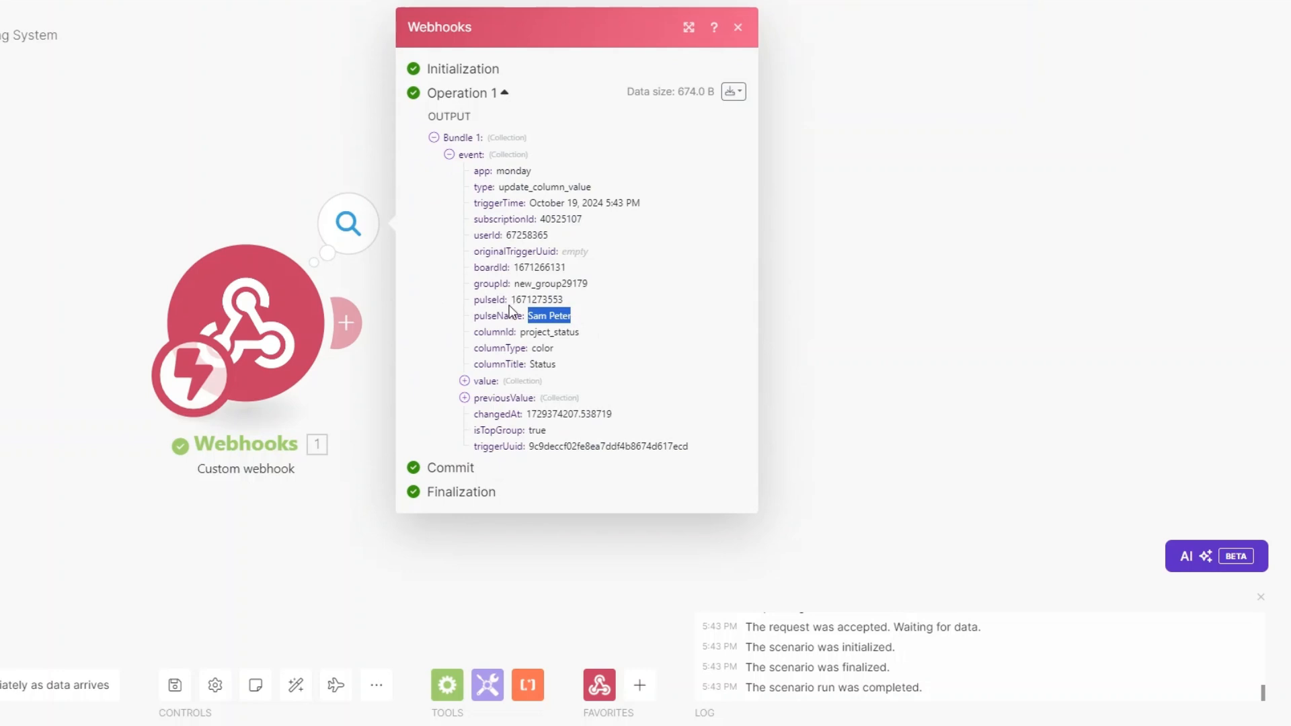
drag(511, 299, 551, 298)
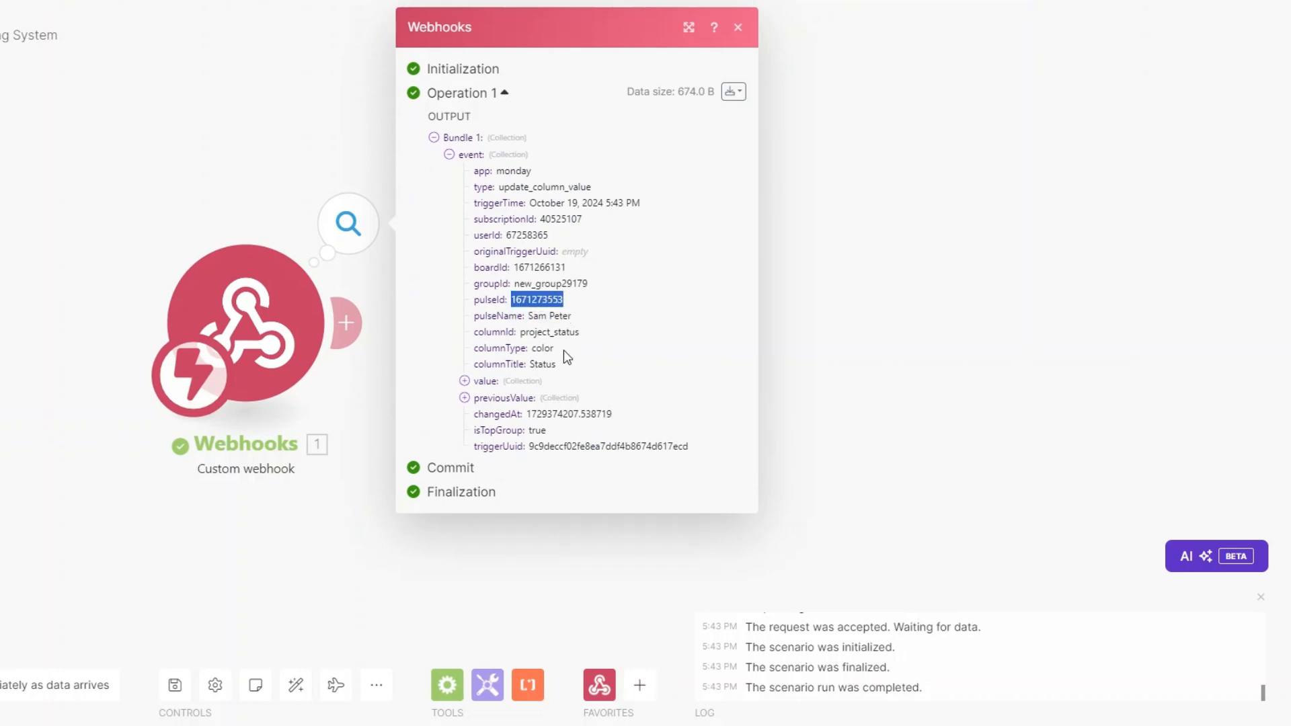
click(369, 407)
click(347, 324)
Step: Add a Monday Get an Item module using event pulseId on the Consulting Firm board
click(570, 319)
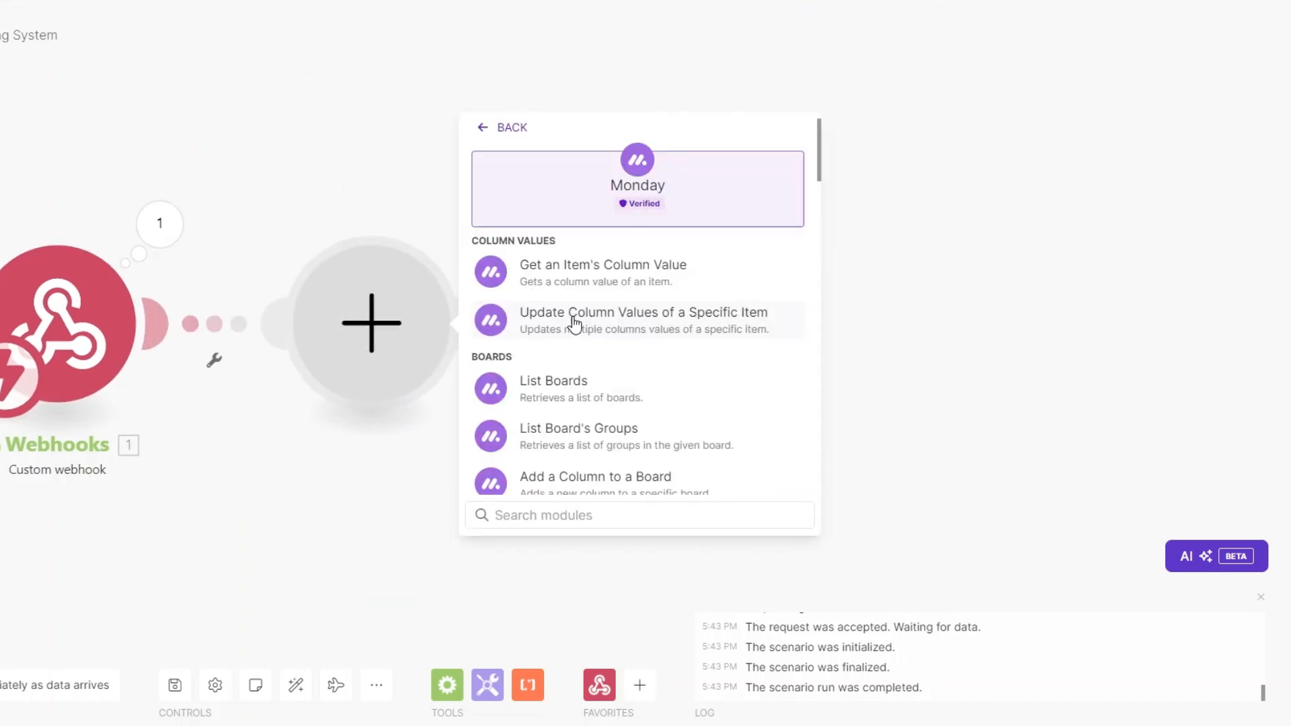
click(587, 515)
text(get an)
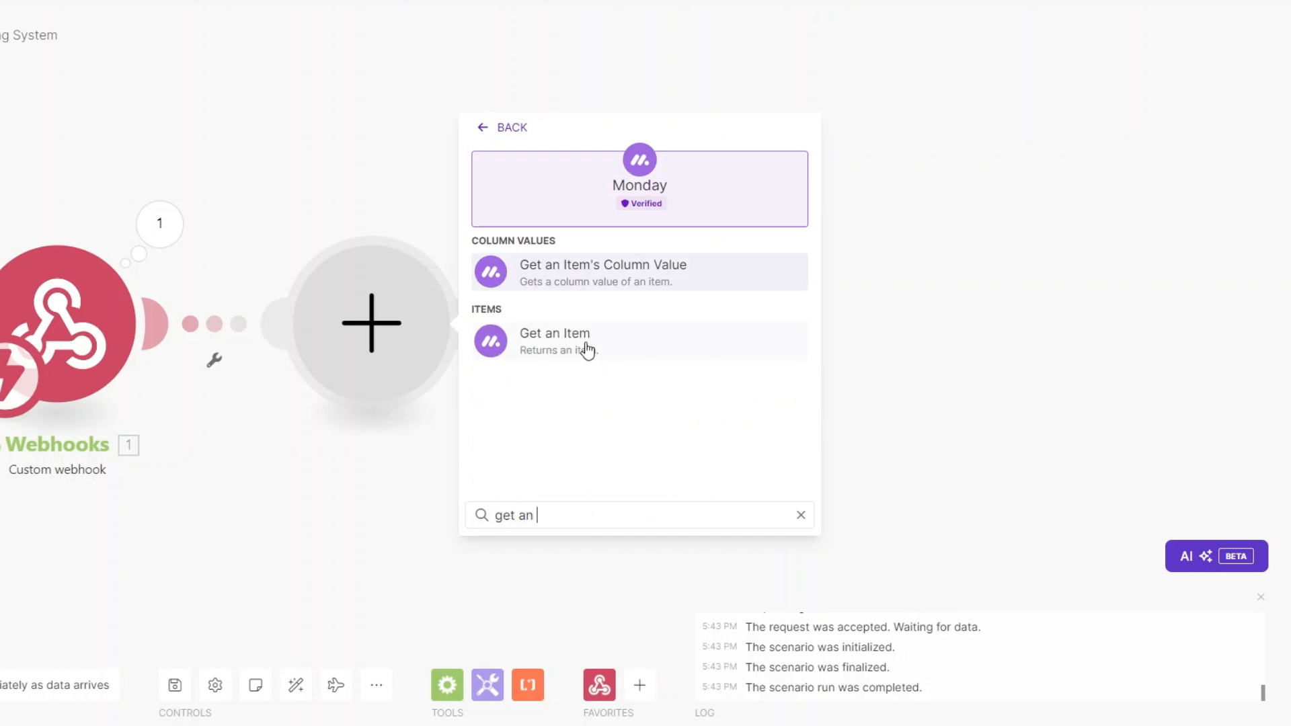
click(585, 349)
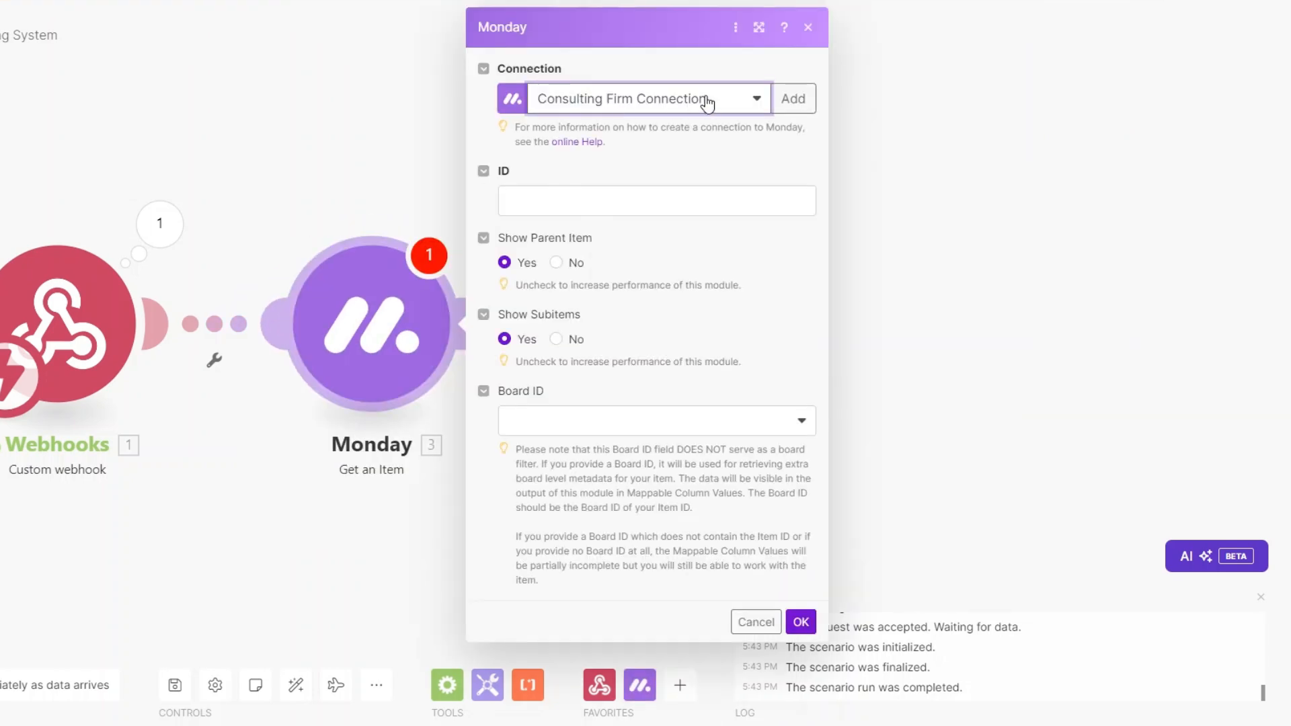
click(648, 206)
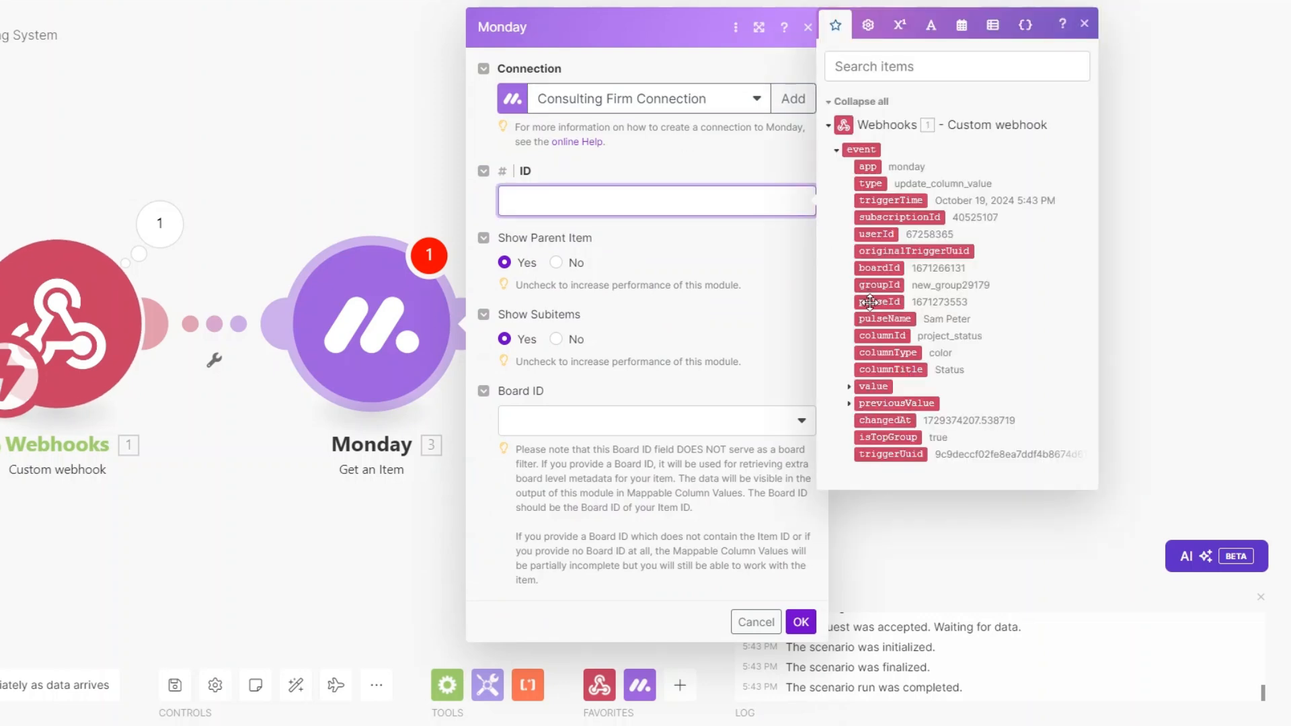
drag(869, 302, 650, 202)
click(640, 421)
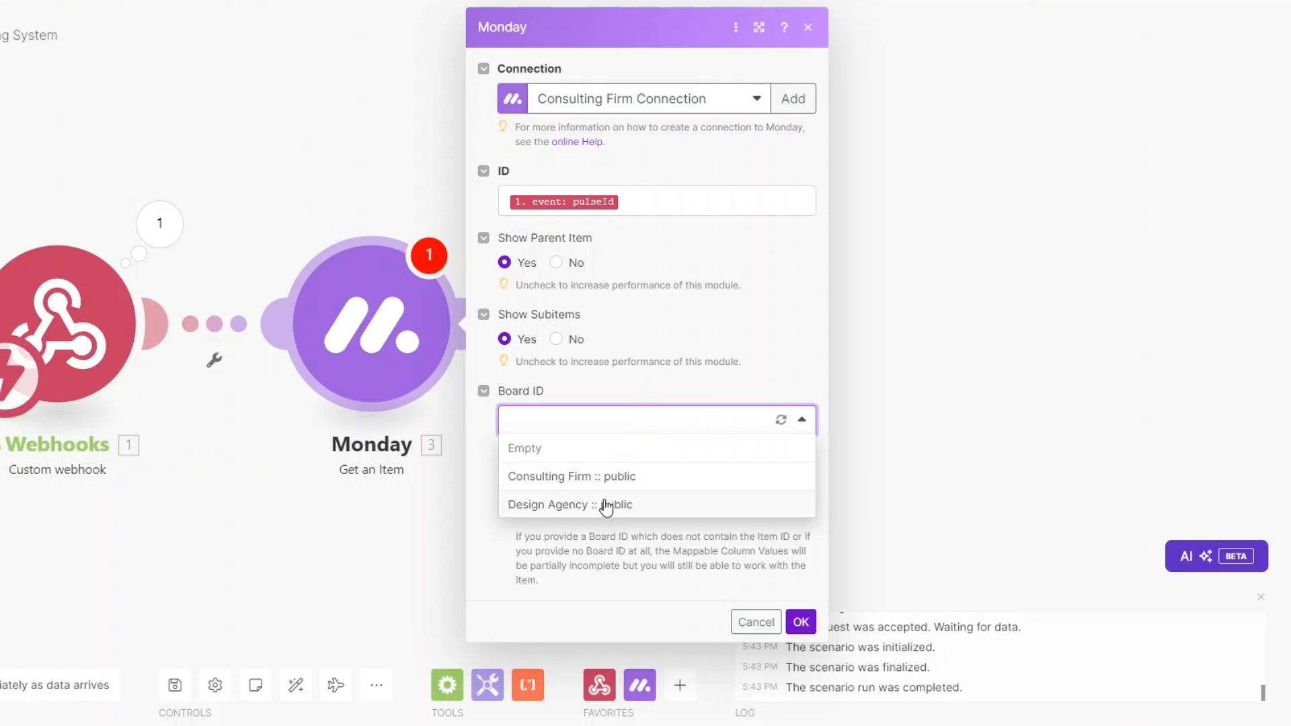
click(608, 478)
click(801, 622)
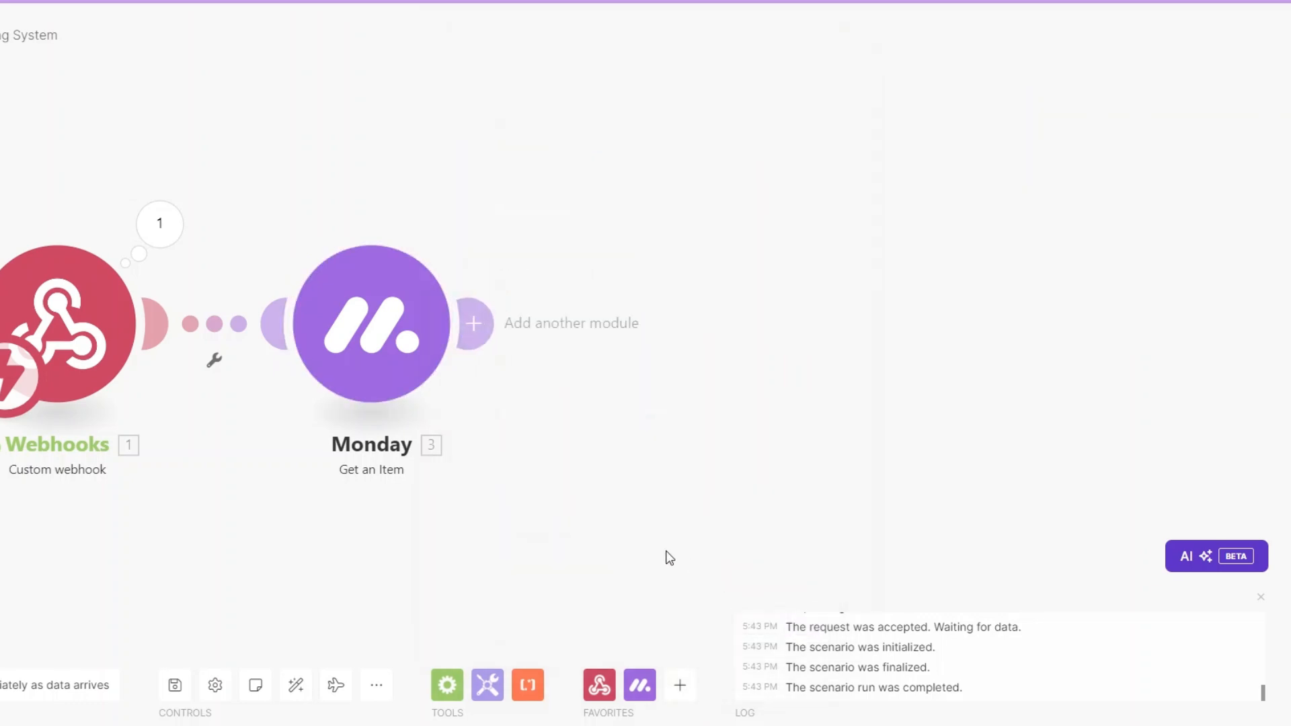
Step: Test the Monday module alone with the copied pulseId and review the item's column values
right_click(318, 331)
click(375, 370)
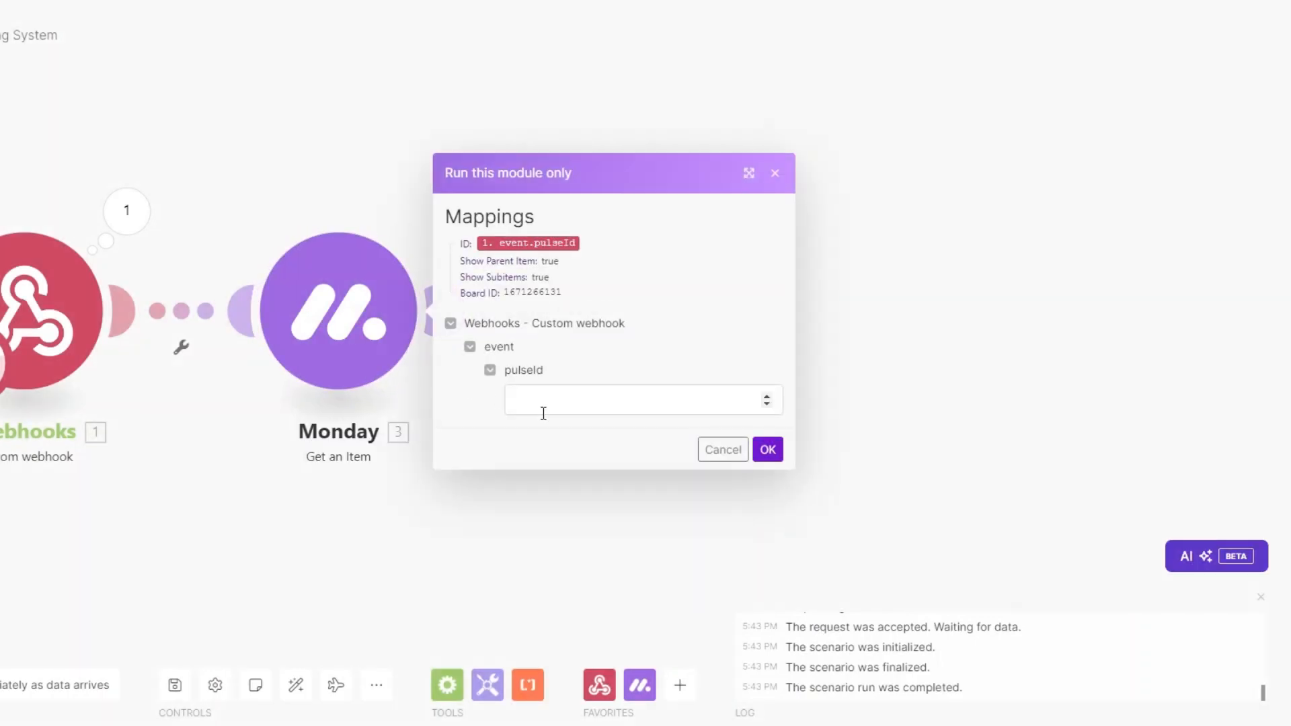
click(542, 404)
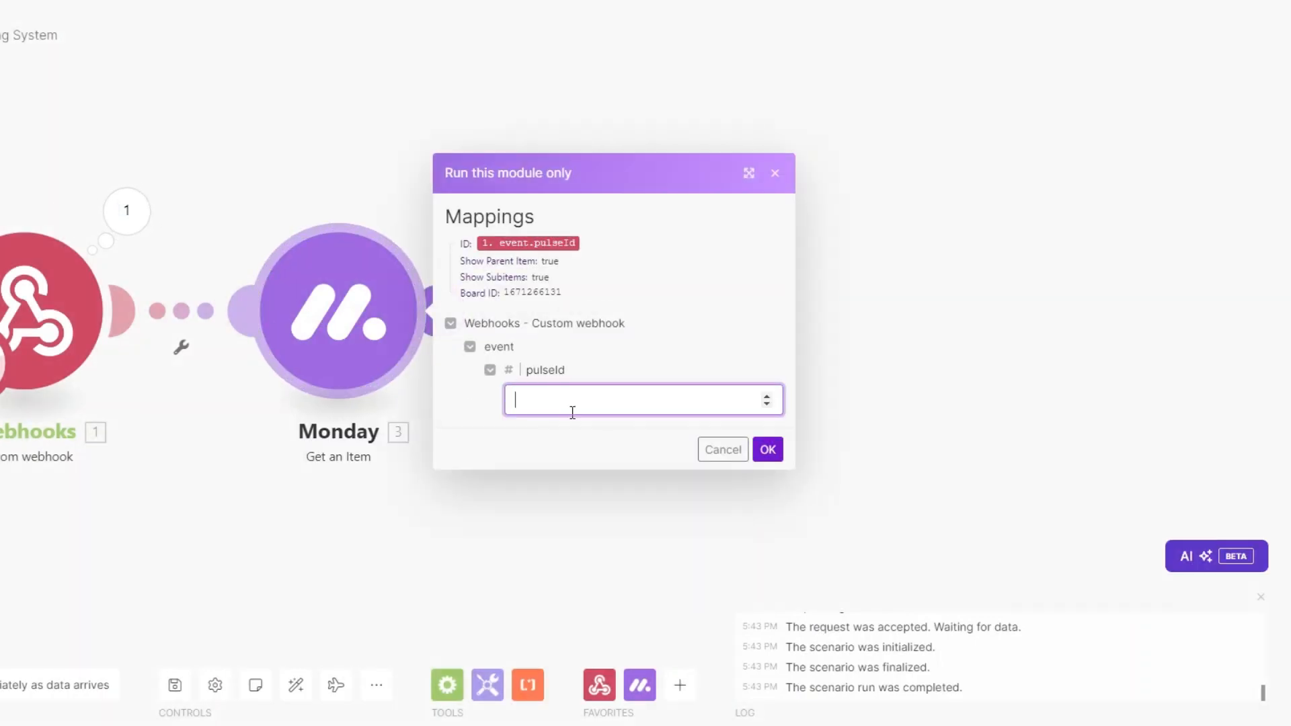
key(ctrl+v)
click(766, 449)
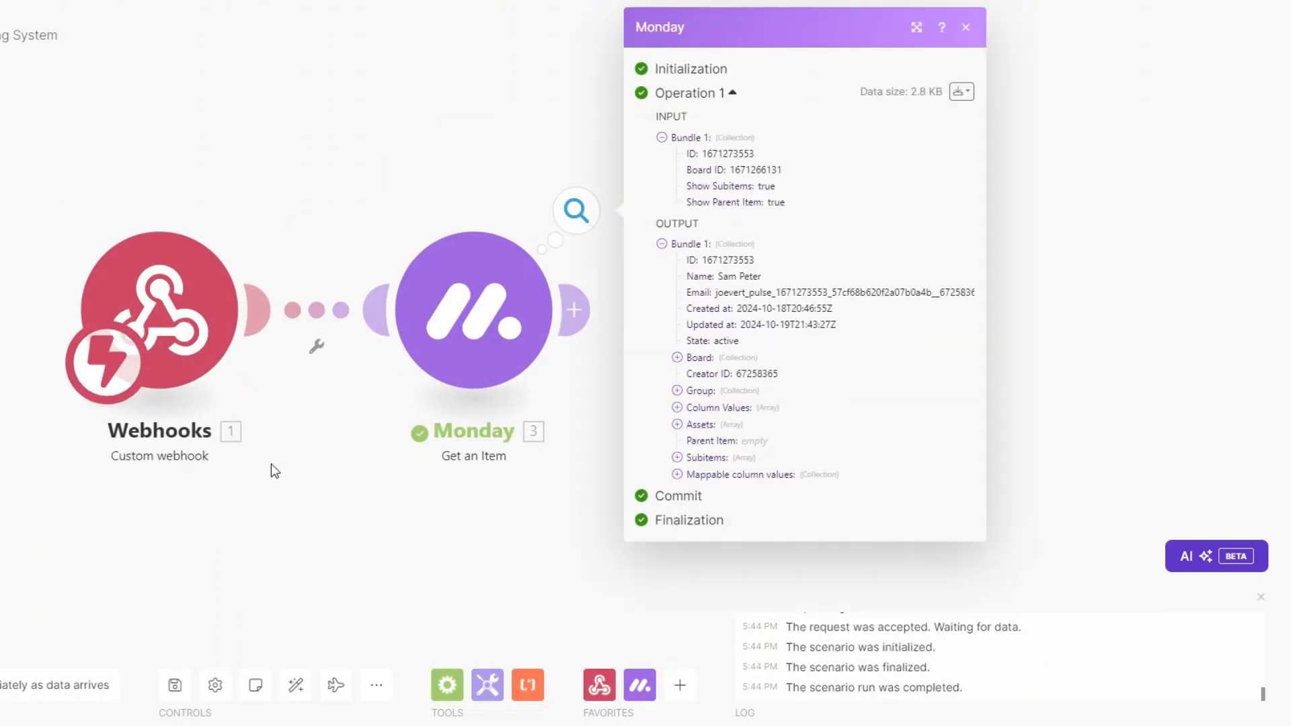
click(678, 474)
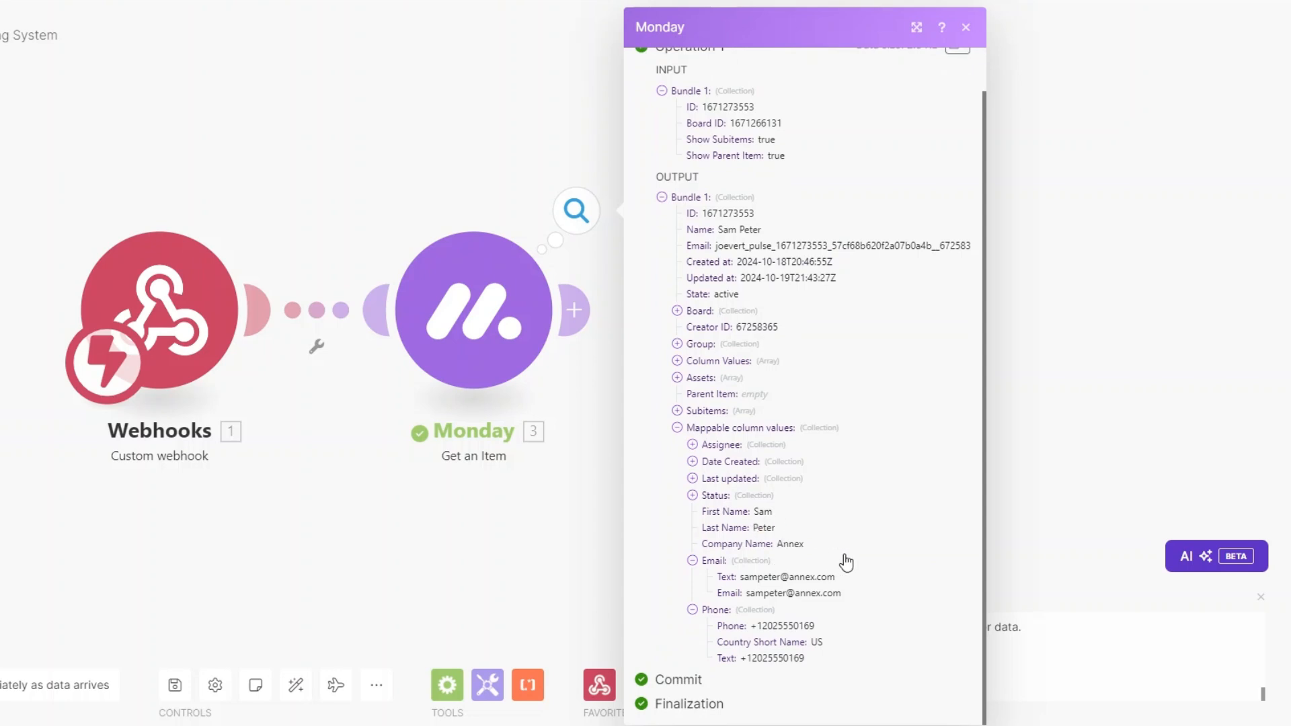
click(451, 554)
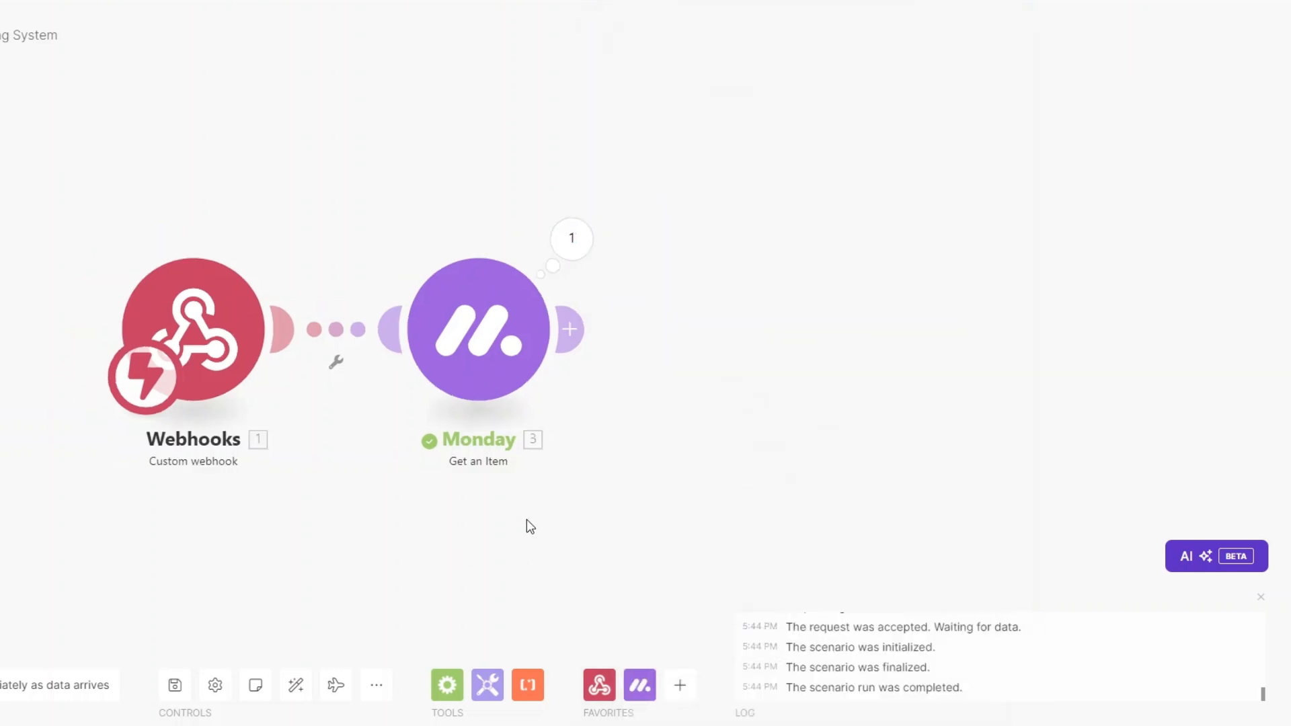
drag(460, 530, 294, 524)
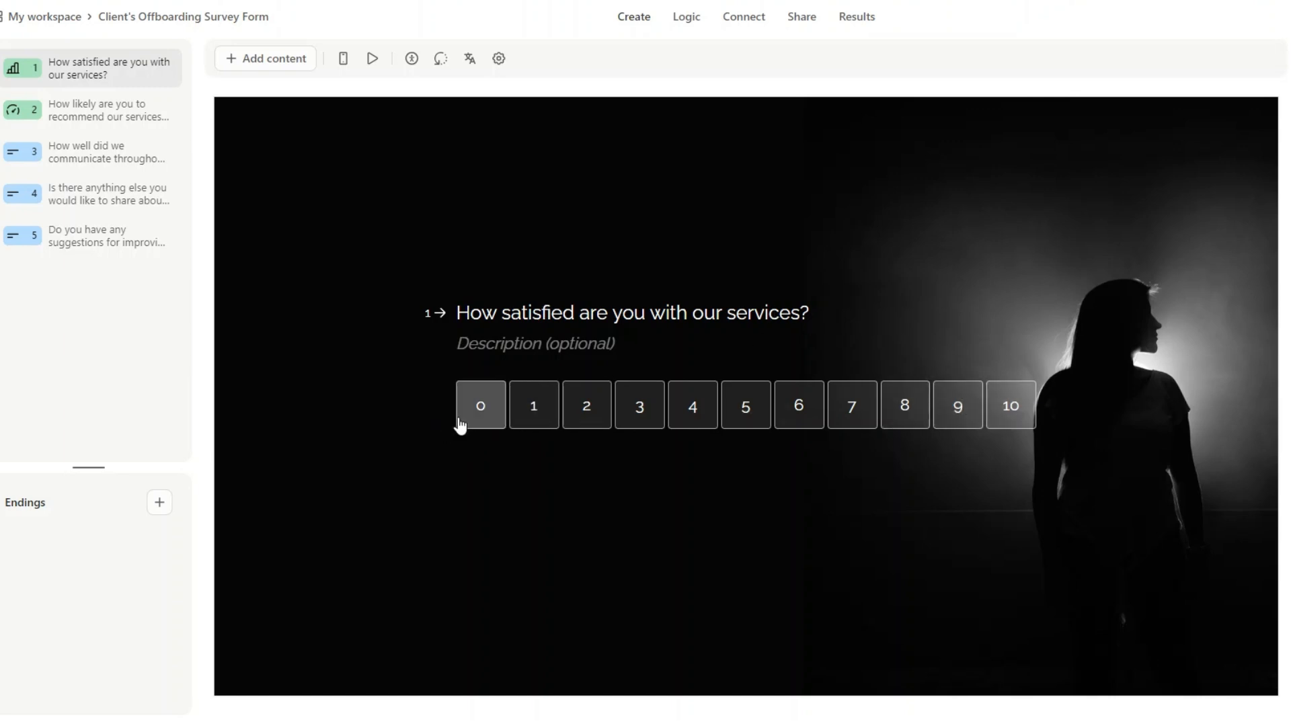
Step: Review survey questions 2, 4 and 5, then copy the form's share link
click(112, 118)
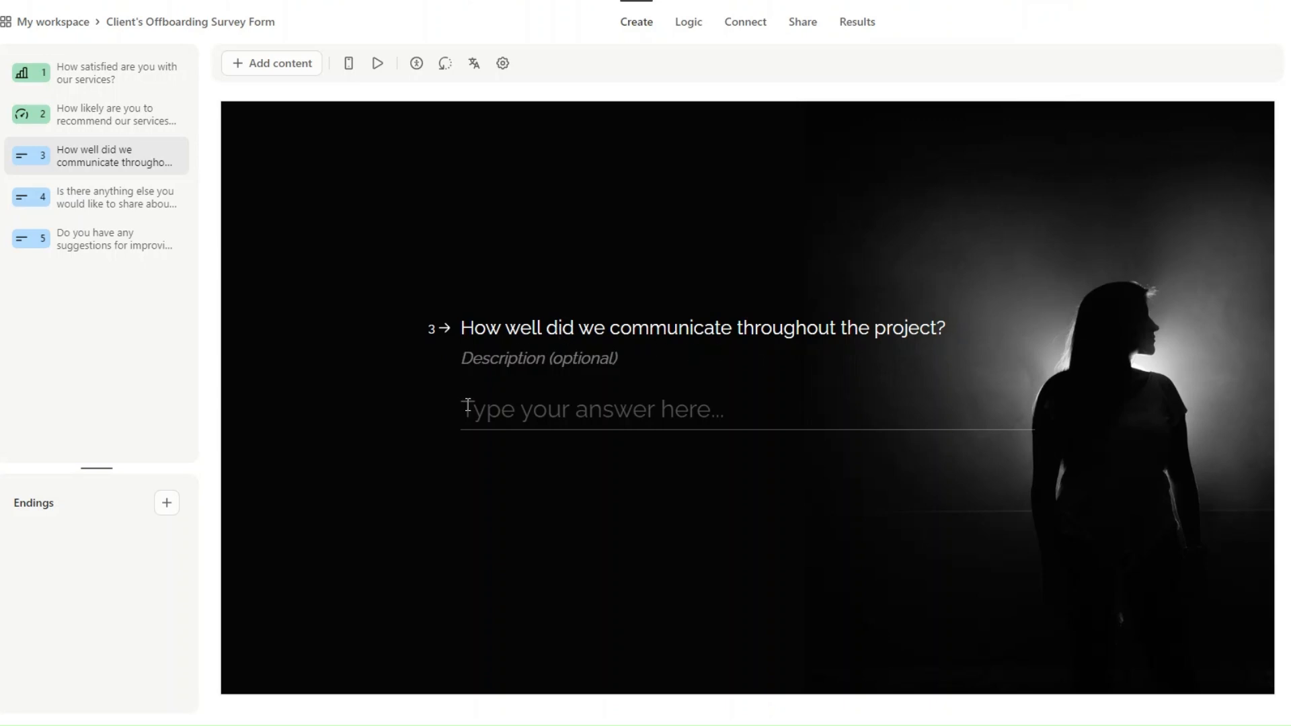
click(111, 198)
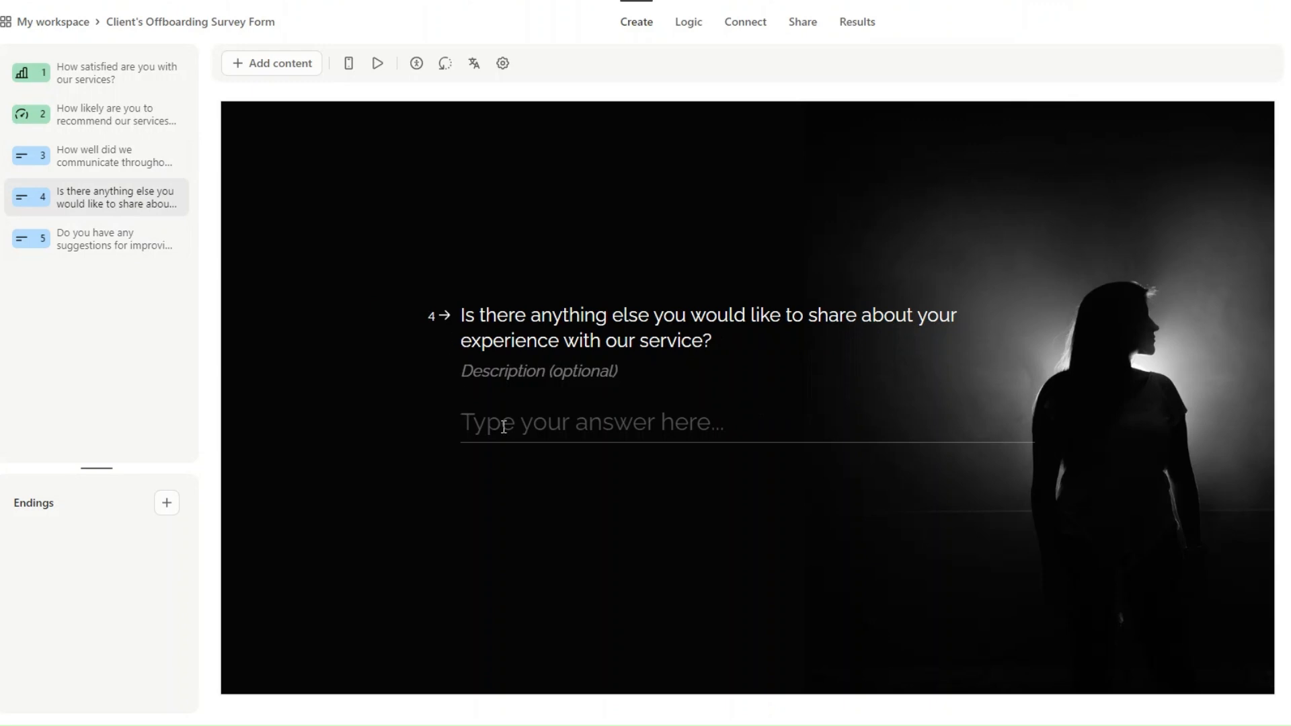
click(87, 247)
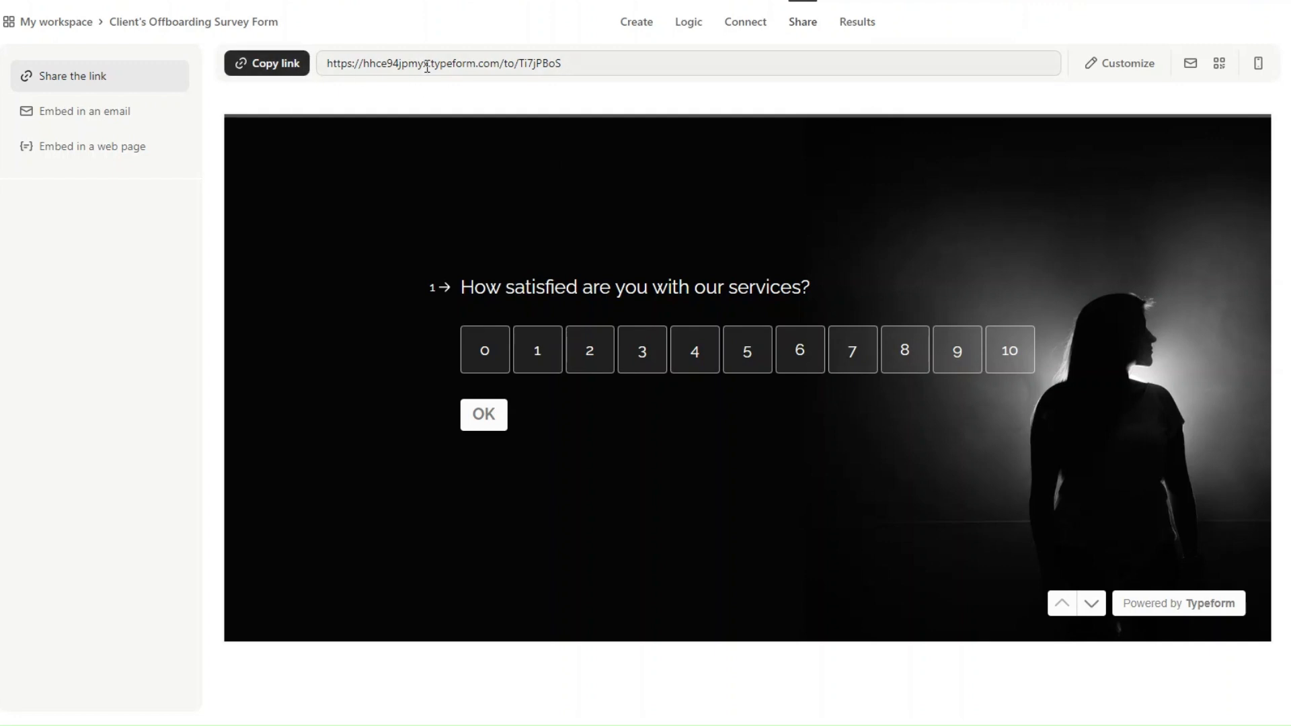
drag(519, 64, 567, 67)
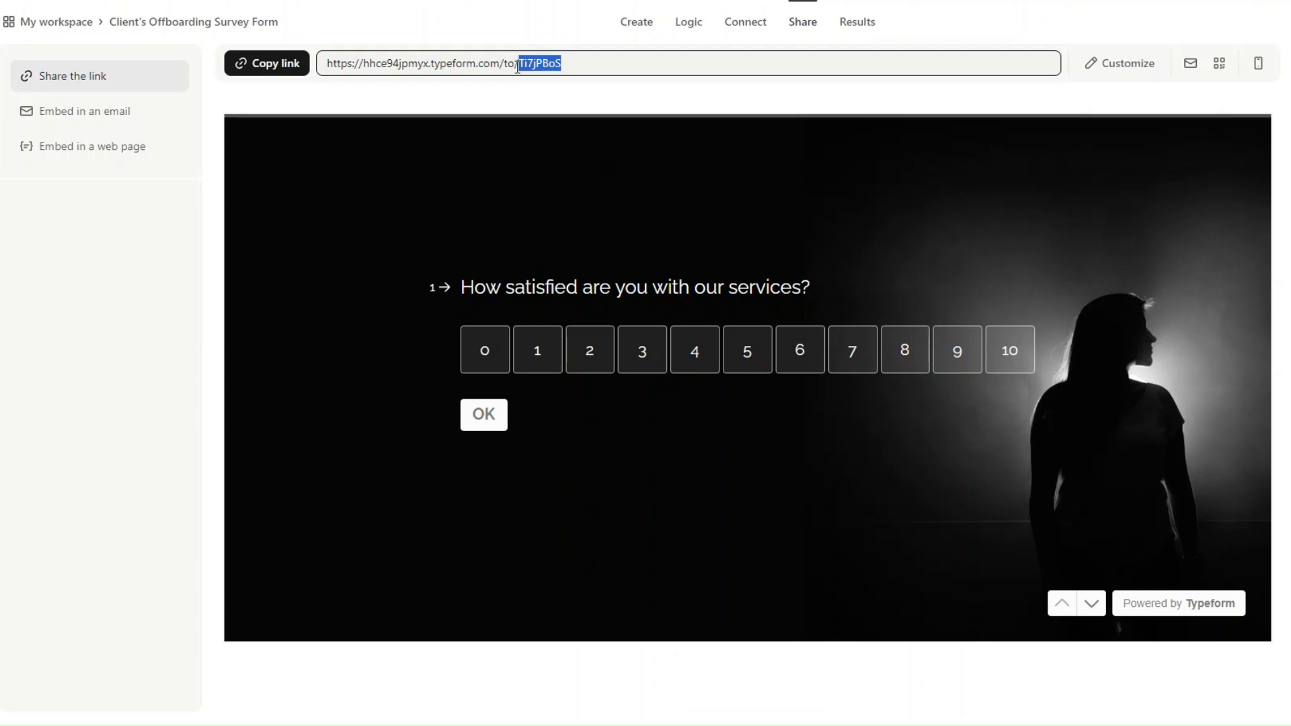
click(548, 65)
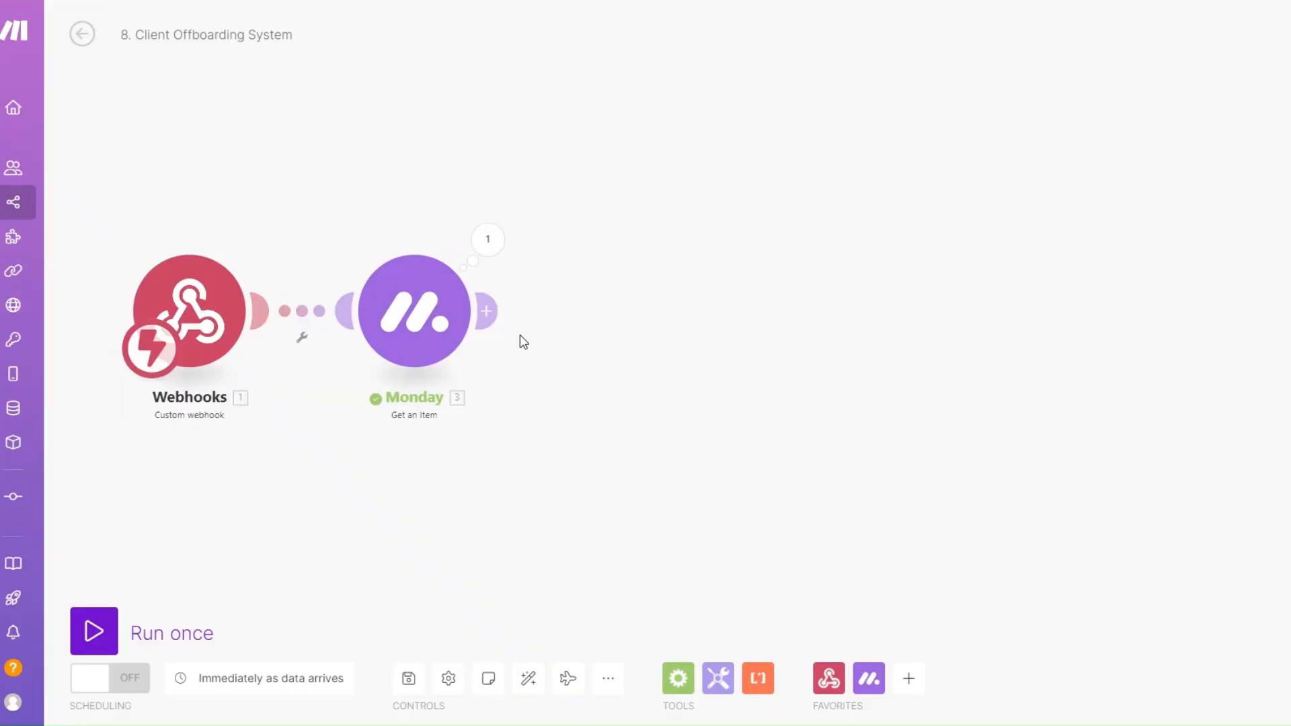
Step: Add a Typeform Get a Form step with the survey's form ID pasted in
click(485, 311)
scroll(783, 370, down, 4)
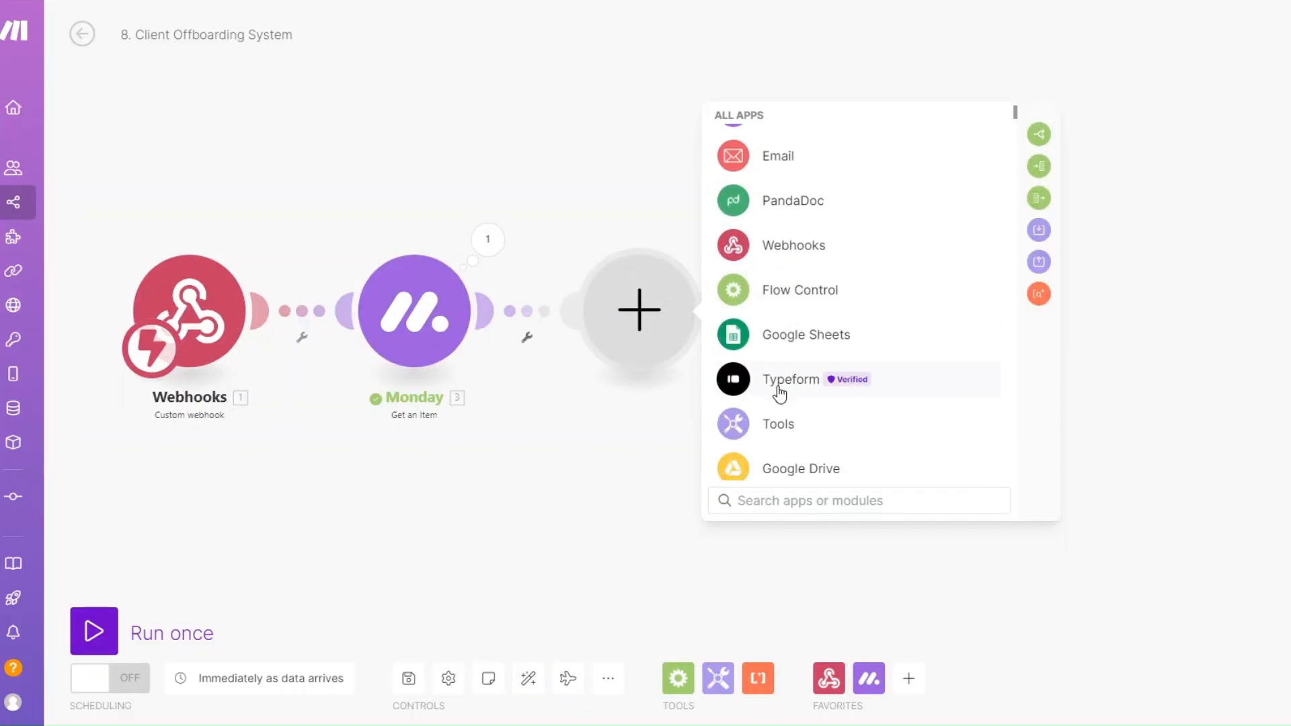
click(777, 387)
click(805, 436)
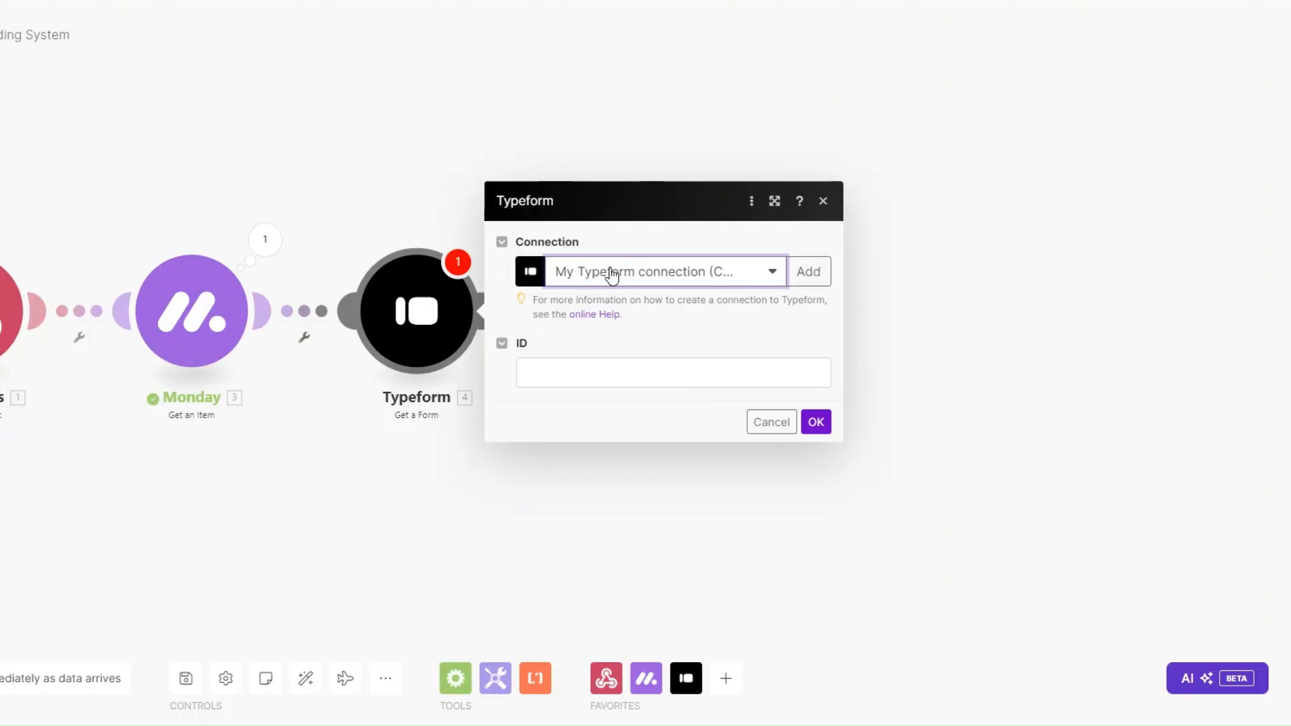
click(573, 371)
key(ctrl+v)
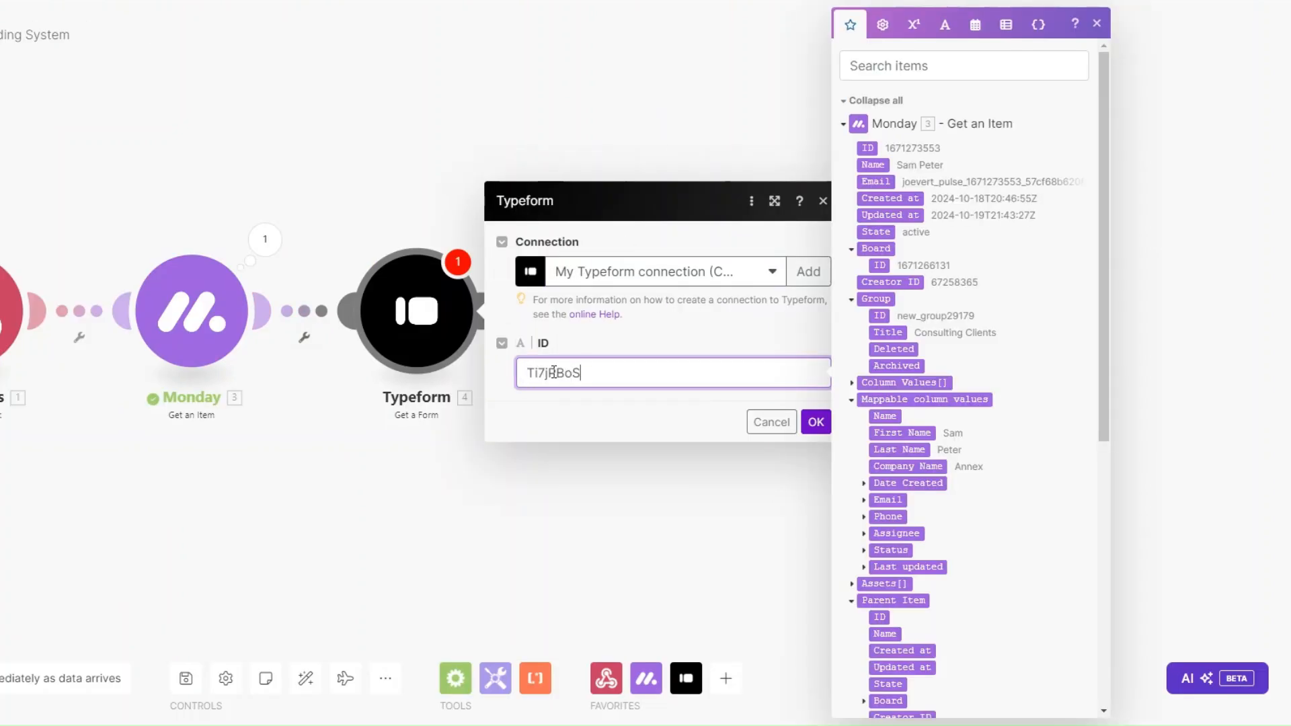
click(816, 421)
Step: Test the Typeform step alone and check the form title and its Display link
drag(397, 473, 222, 430)
right_click(260, 327)
click(289, 368)
drag(520, 505, 74, 467)
drag(649, 242, 798, 249)
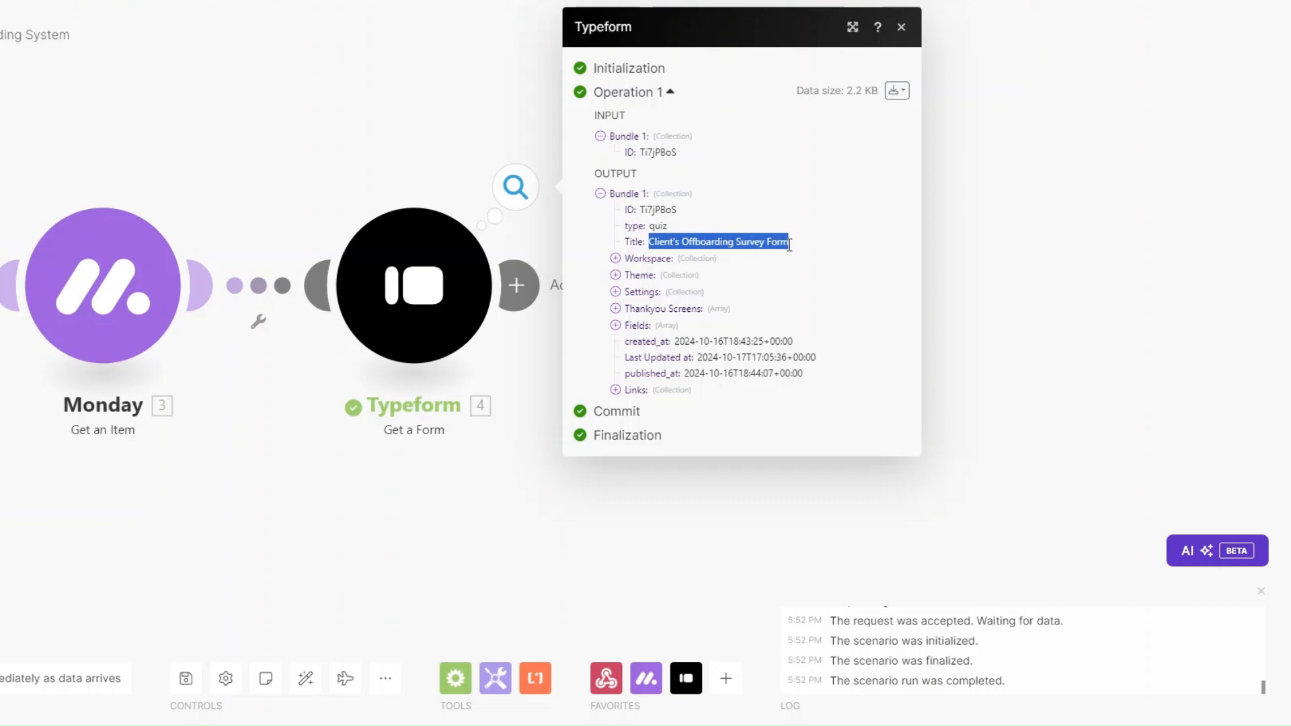
click(615, 390)
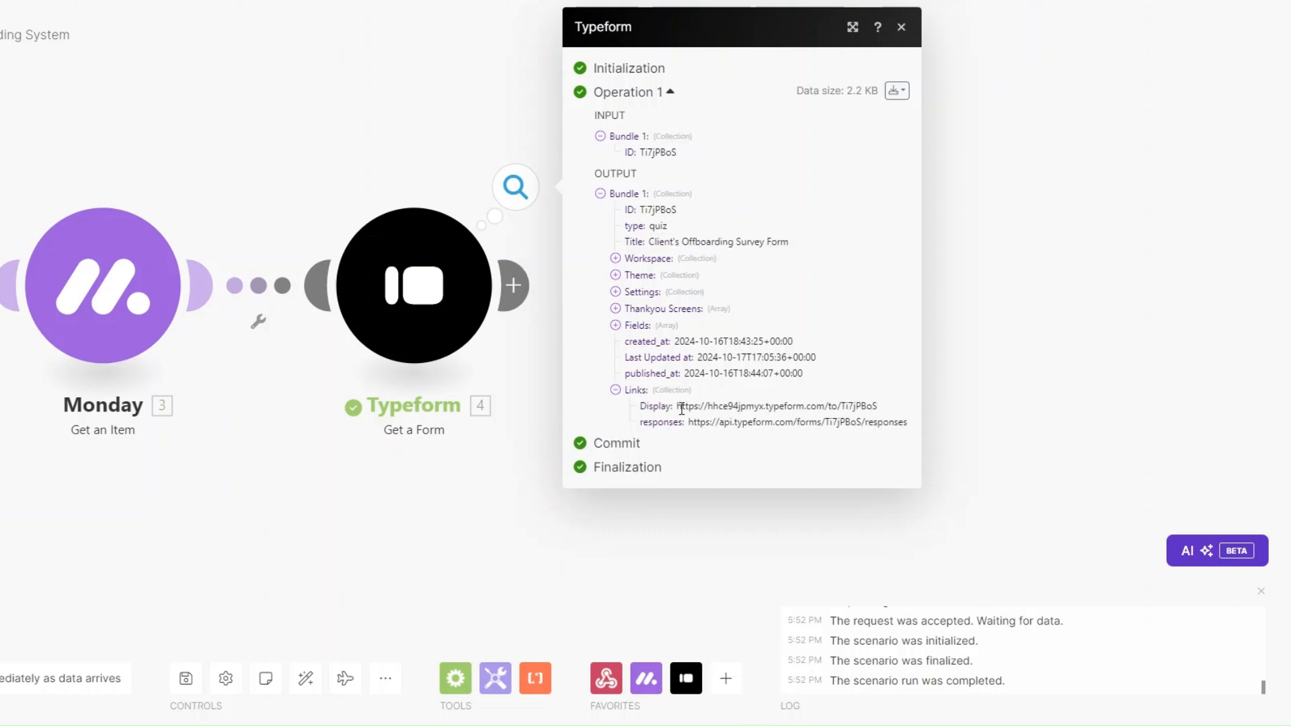
drag(681, 409, 882, 411)
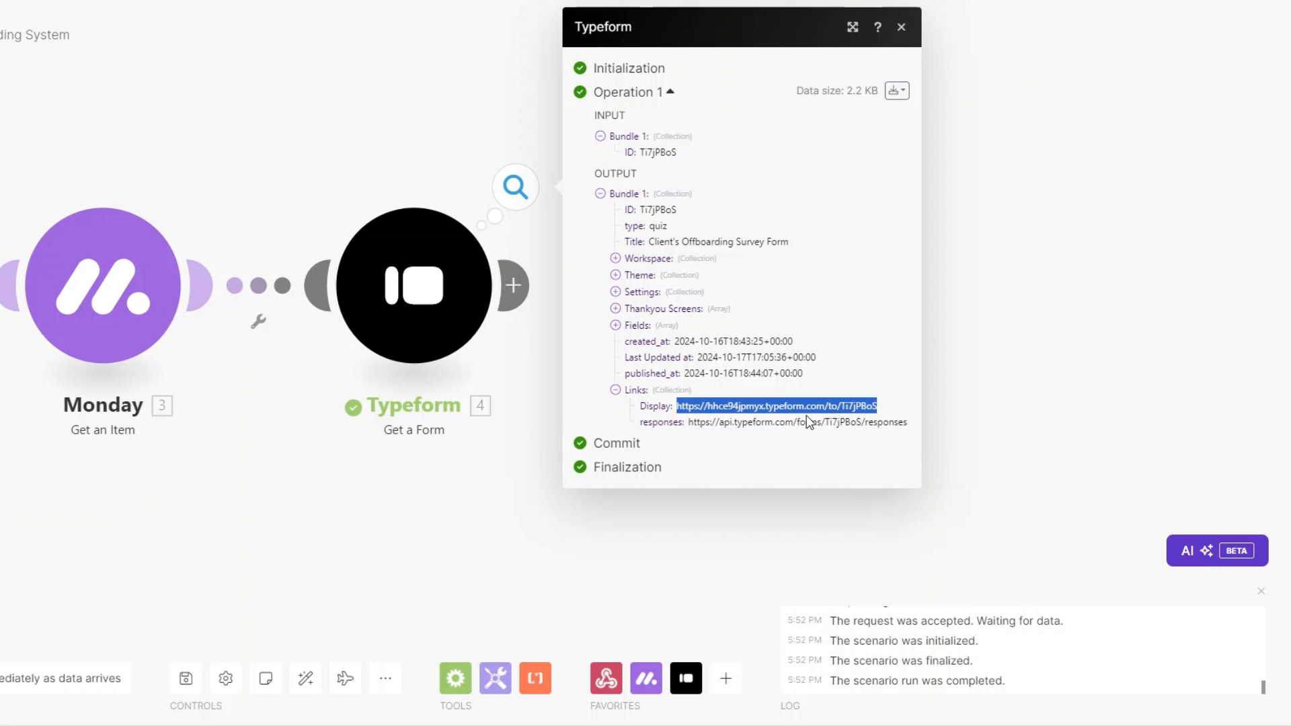
Step: Rename the Typeform step to 'Client's Survey Form'
right_click(421, 286)
click(489, 380)
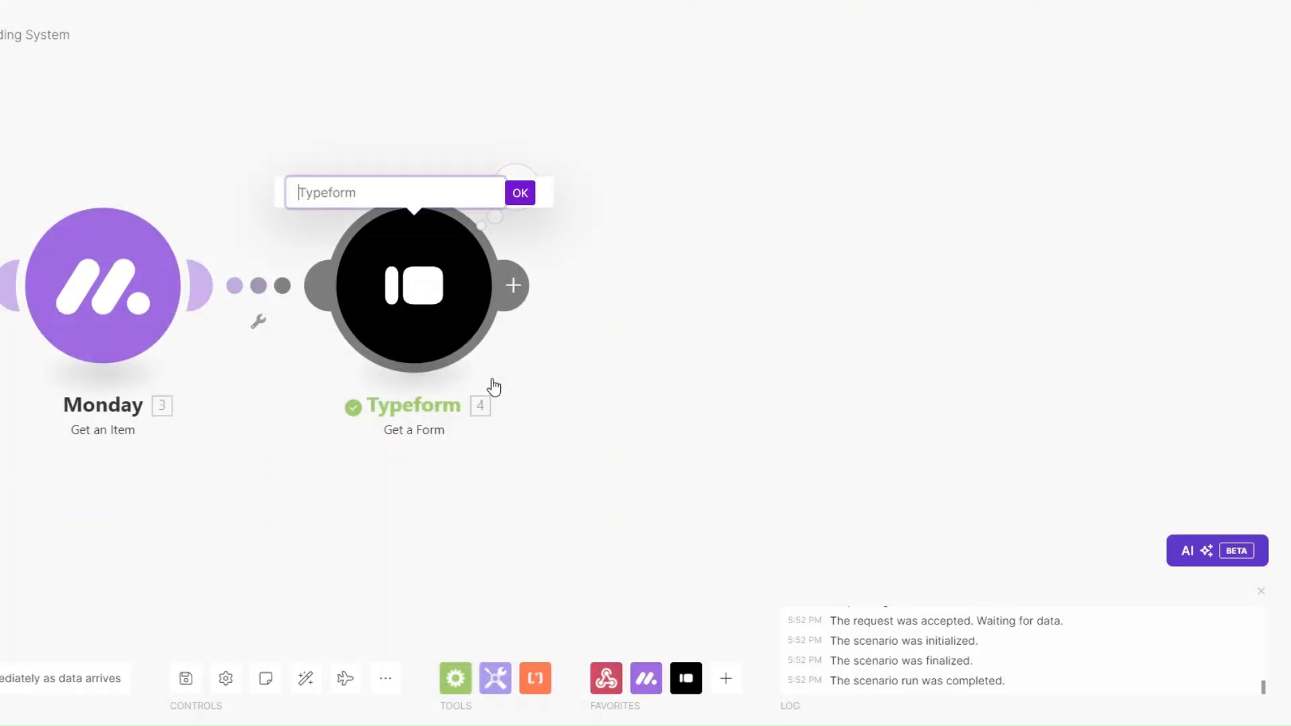
text(Client's Survey Form)
click(520, 194)
scroll(461, 505, down, 1)
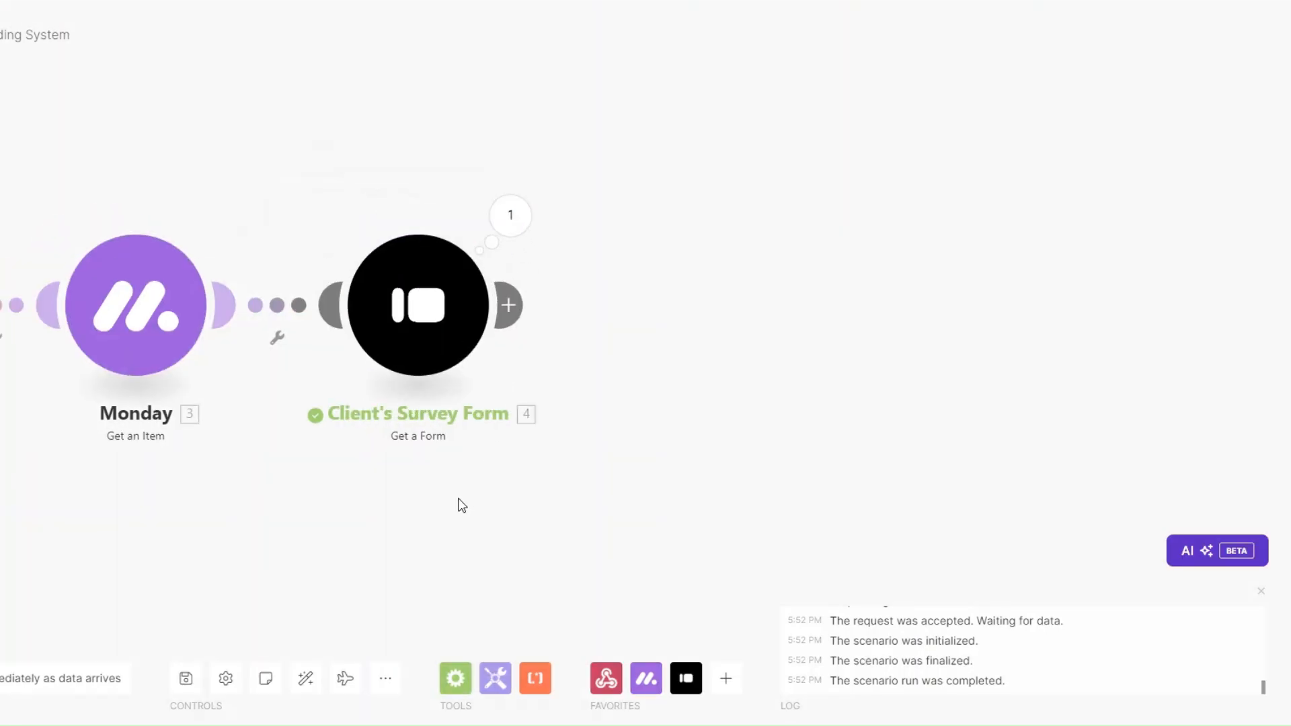
scroll(289, 443, down, 2)
drag(274, 448, 234, 425)
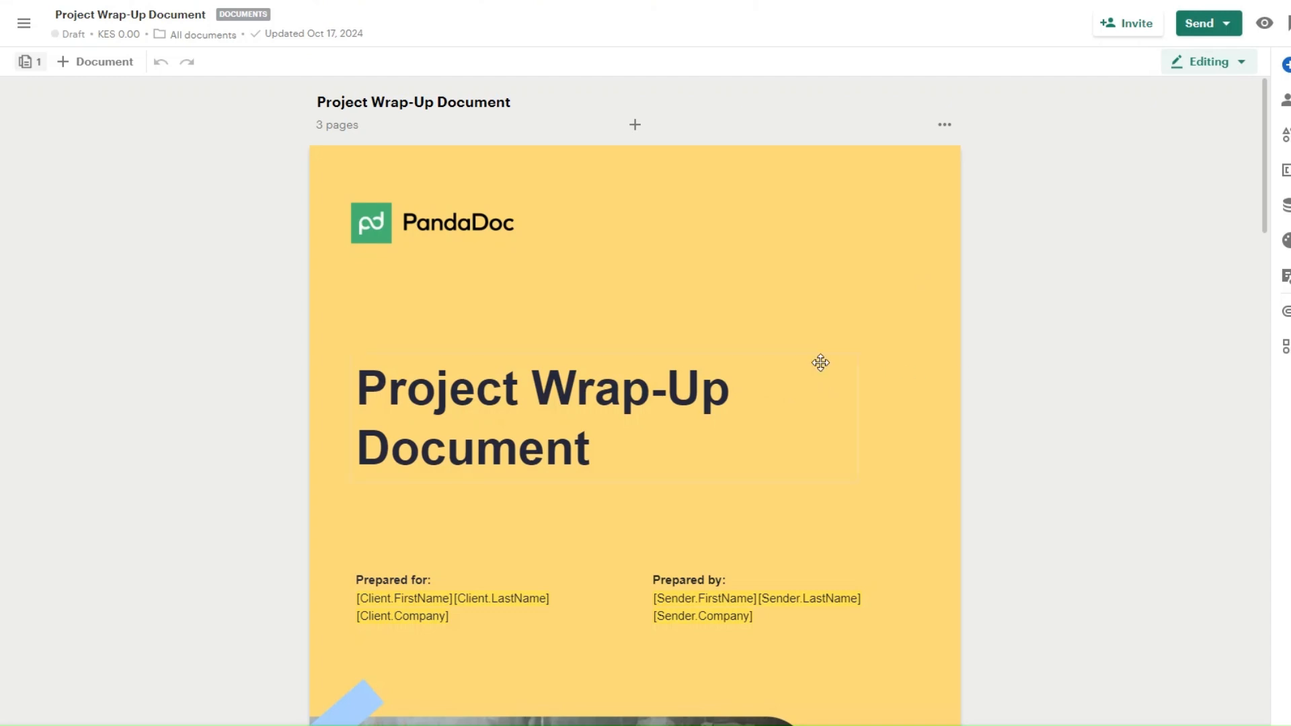
scroll(814, 357, down, 12)
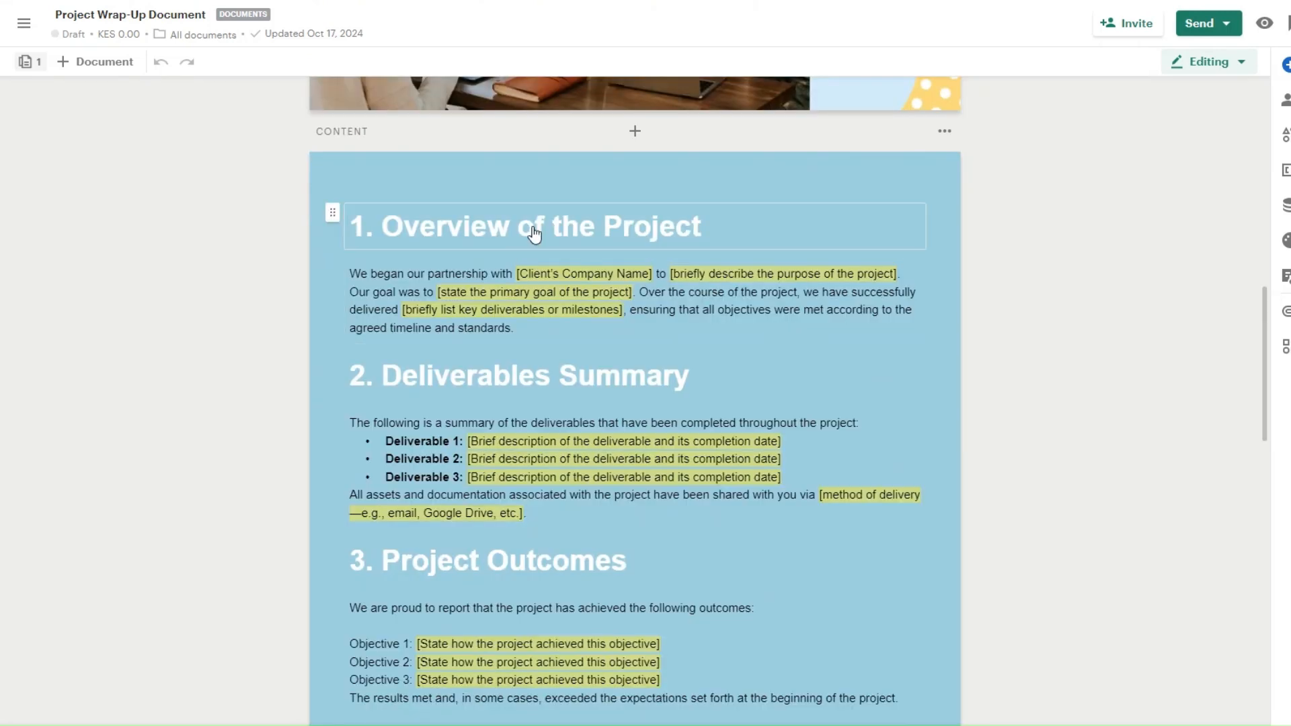
scroll(728, 236, down, 4)
scroll(728, 235, up, 2)
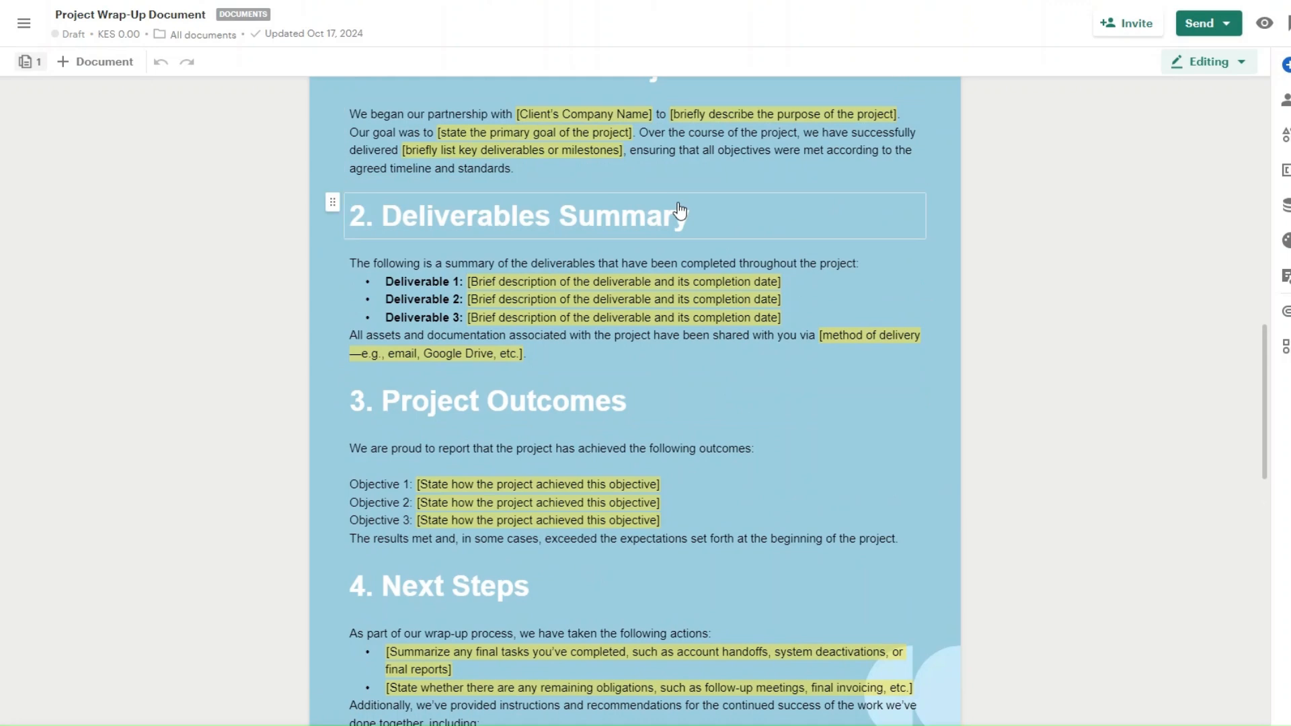
scroll(679, 211, down, 3)
scroll(660, 248, down, 5)
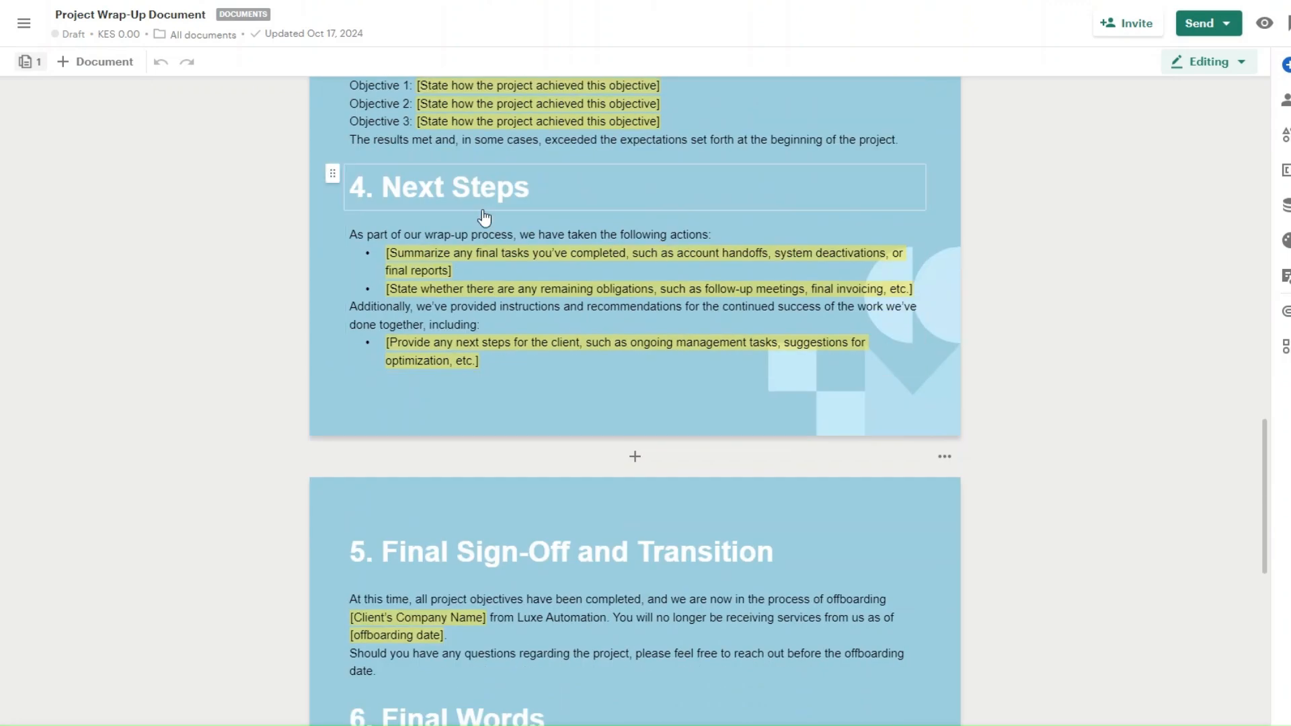
scroll(455, 242, down, 3)
scroll(680, 241, down, 2)
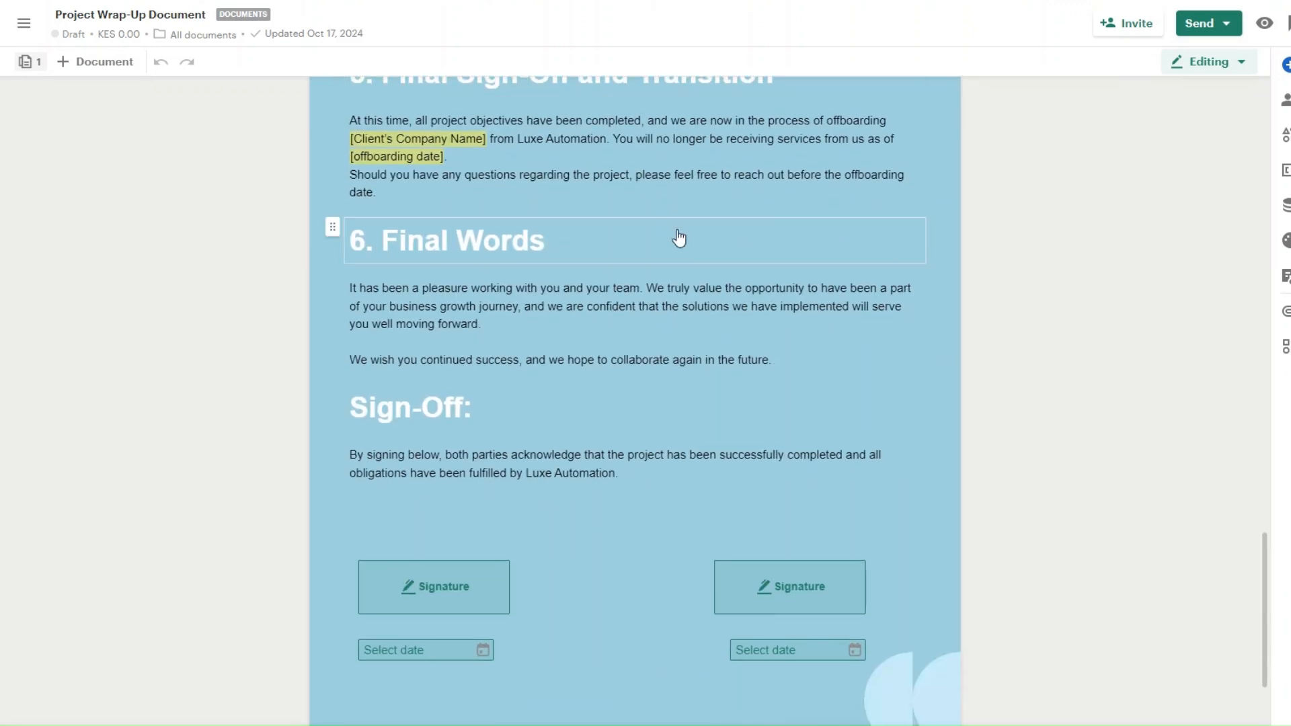
scroll(589, 272, down, 2)
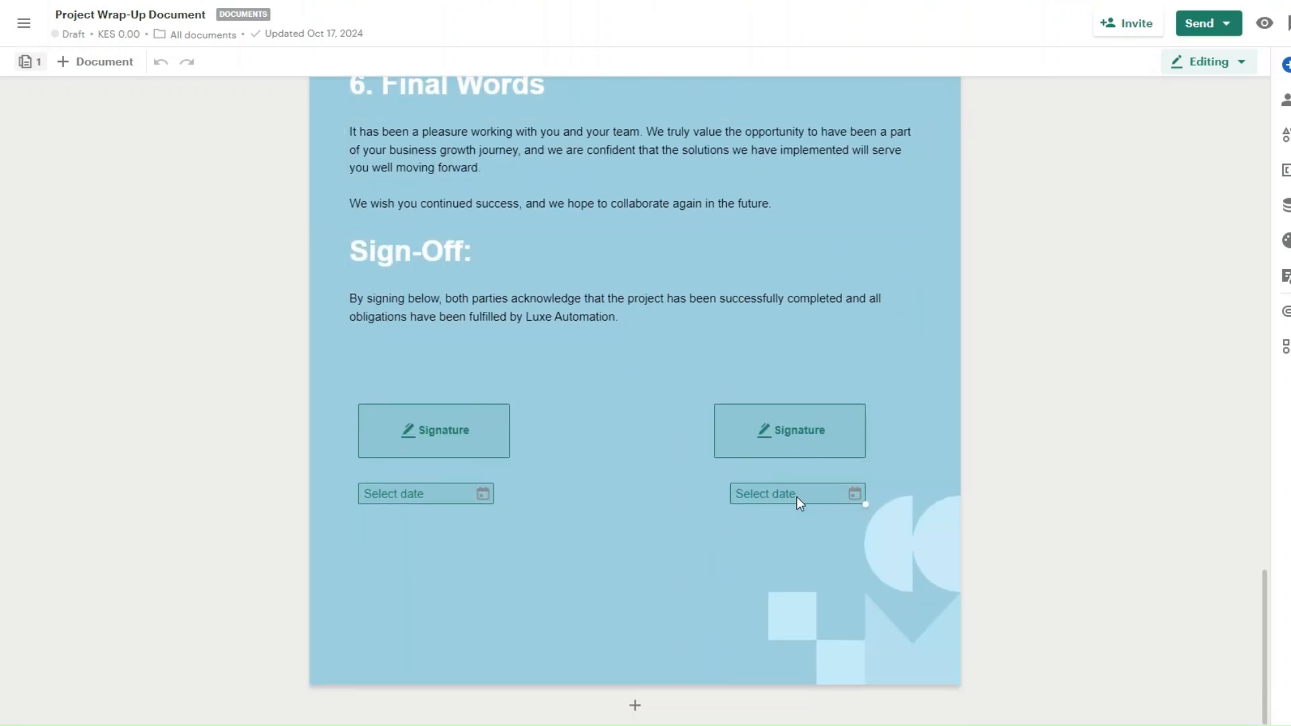
scroll(801, 455, up, 20)
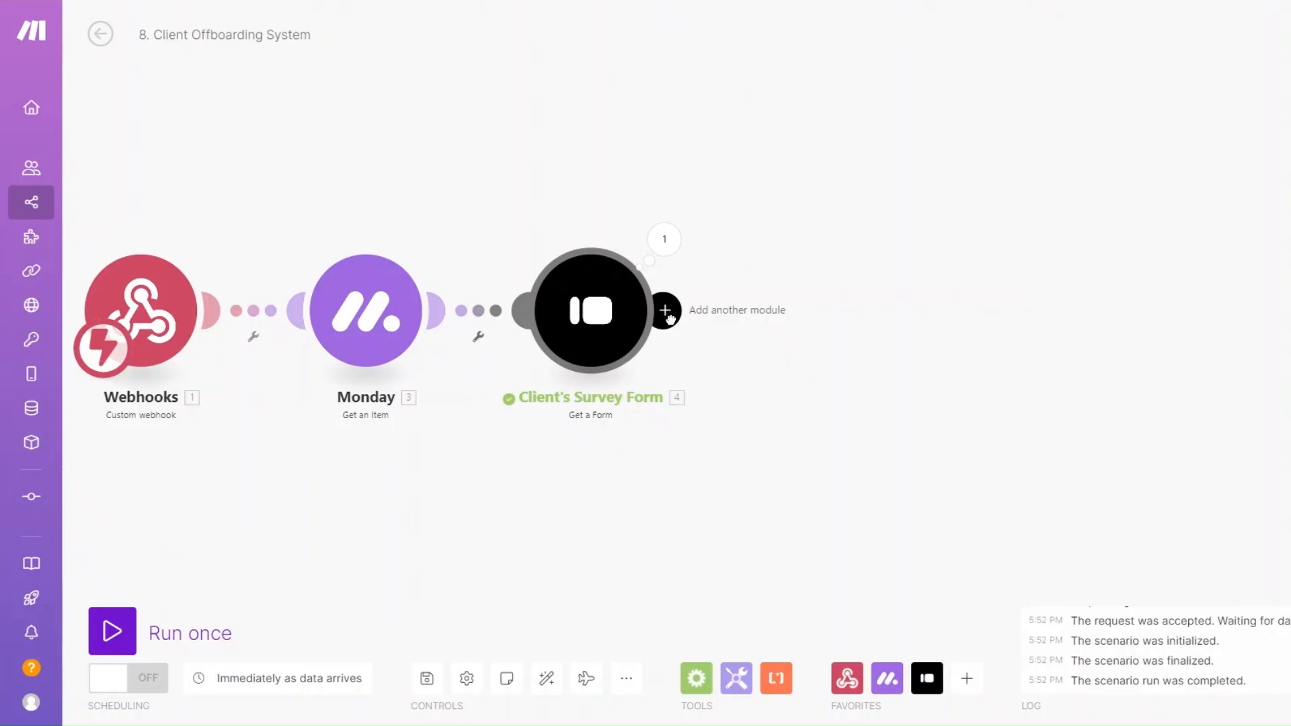
click(666, 313)
Step: Add a PandaDoc Get a Document step, leaving its Document ID field empty for now
scroll(915, 377, down, 2)
click(951, 412)
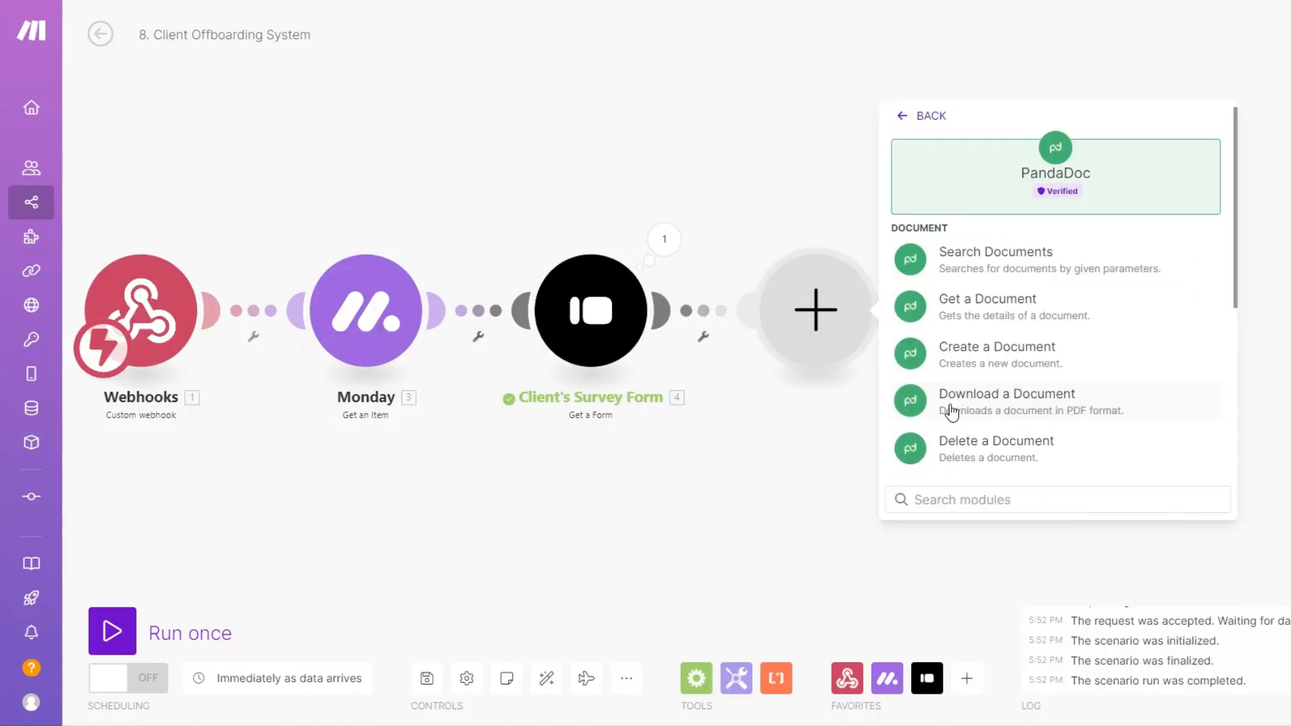
click(935, 311)
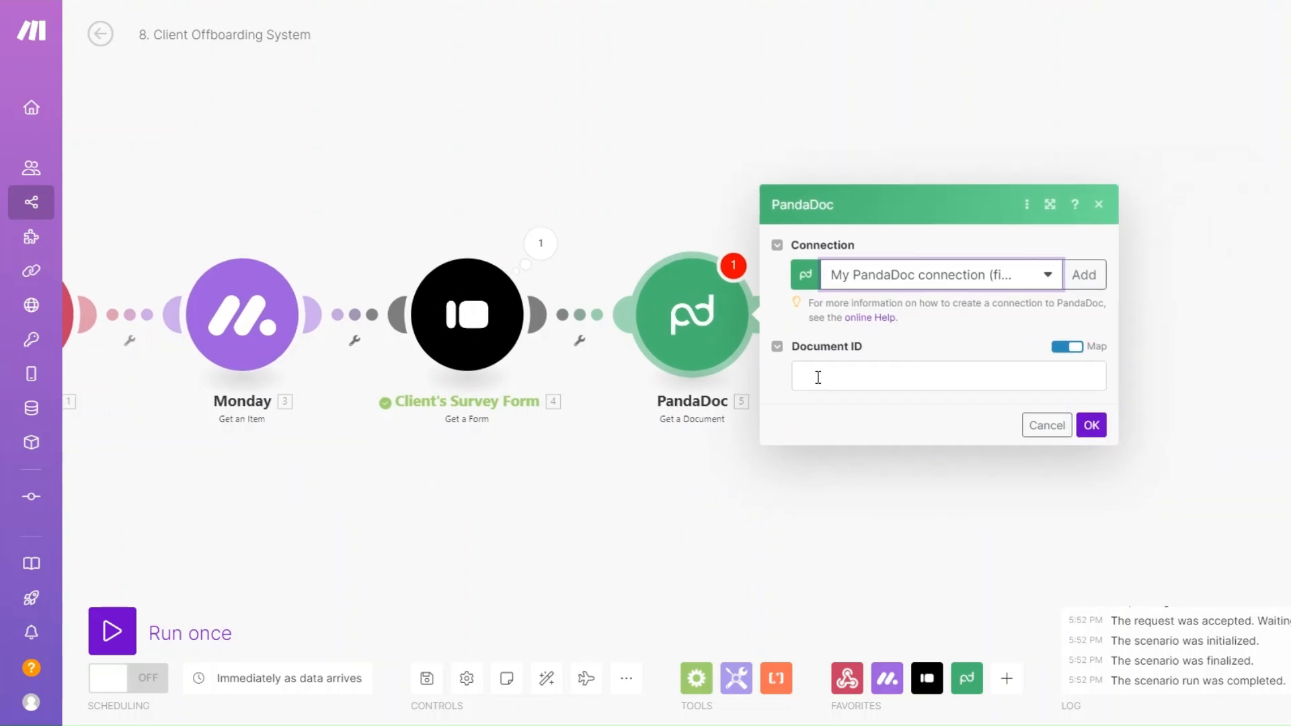
click(818, 377)
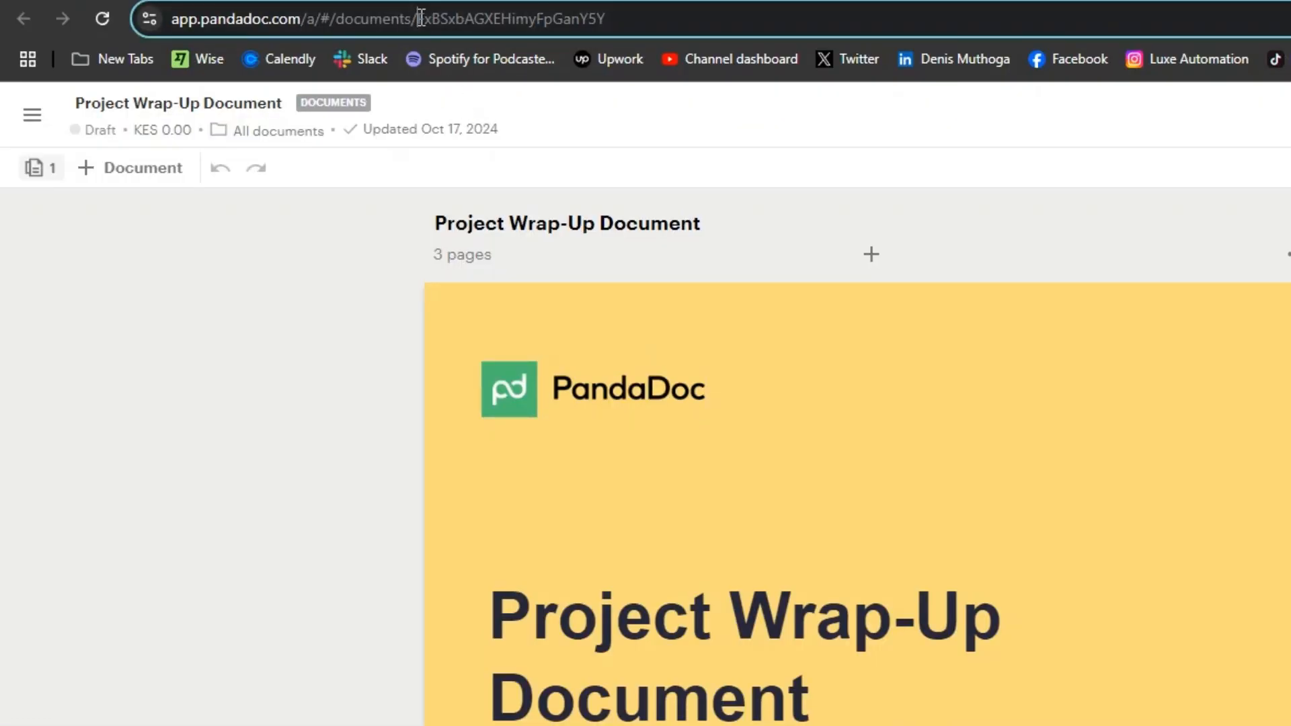
Step: Select the document ID after /documents/ in PandaDoc's web address and copy it
drag(420, 18, 609, 17)
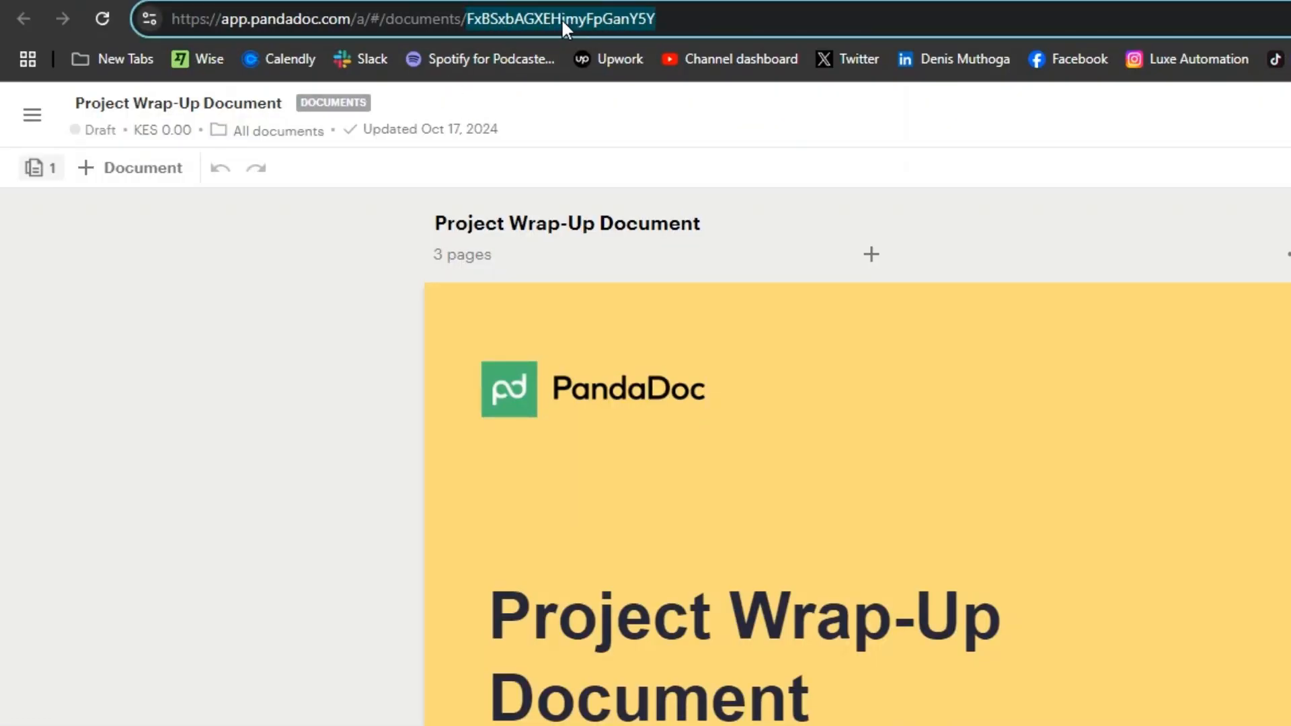
click(541, 18)
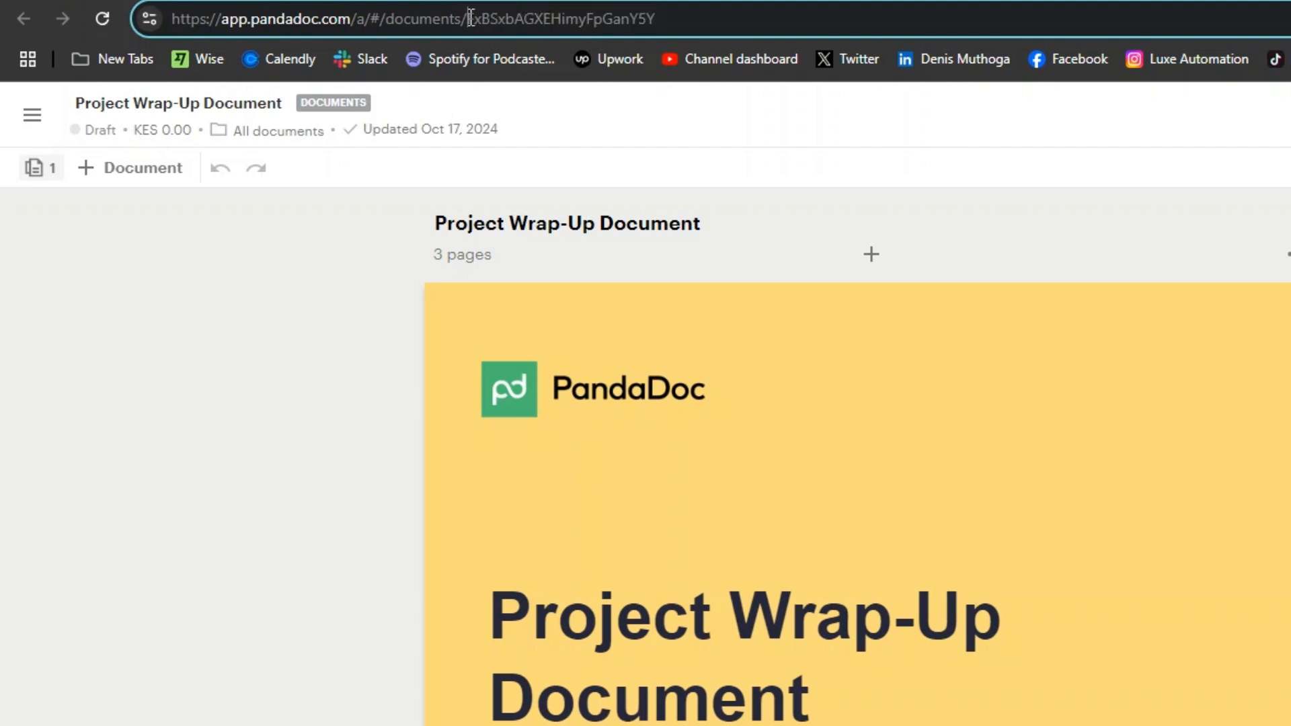
drag(469, 18, 662, 18)
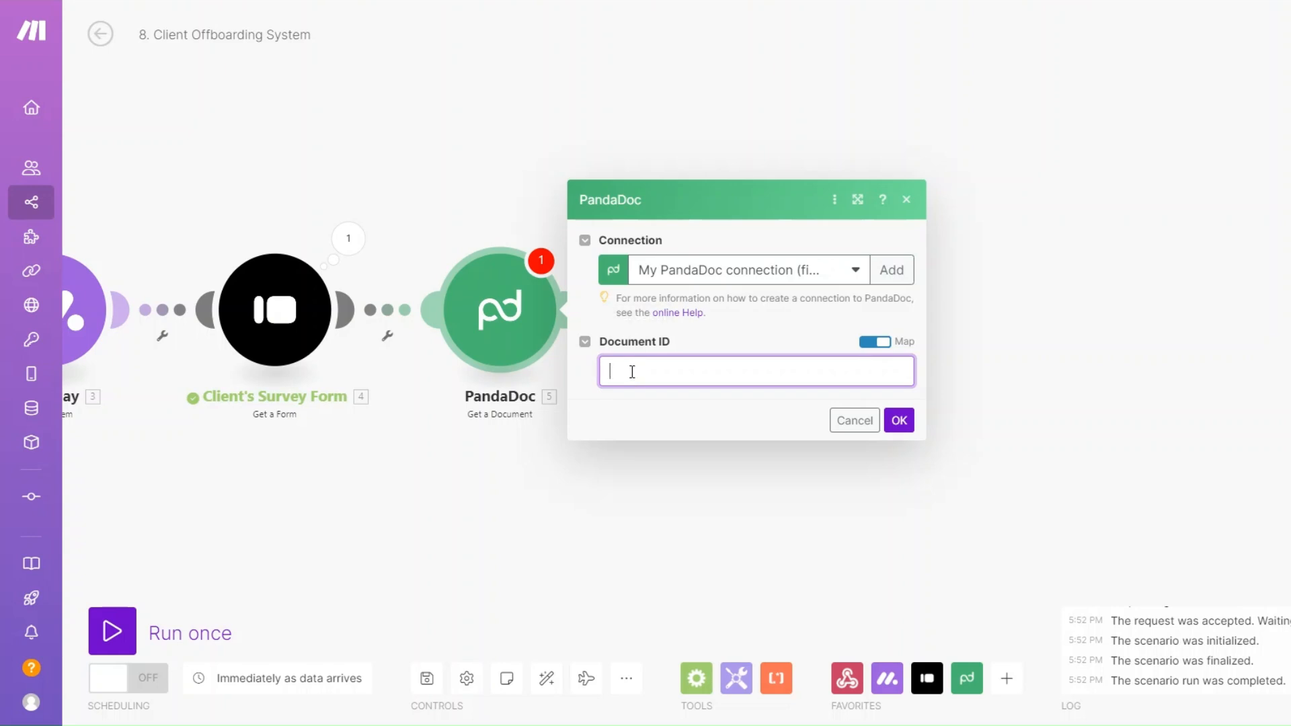
Step: Paste the wrap-up document's ID into the PandaDoc step and test that module alone
key(ctrl+v)
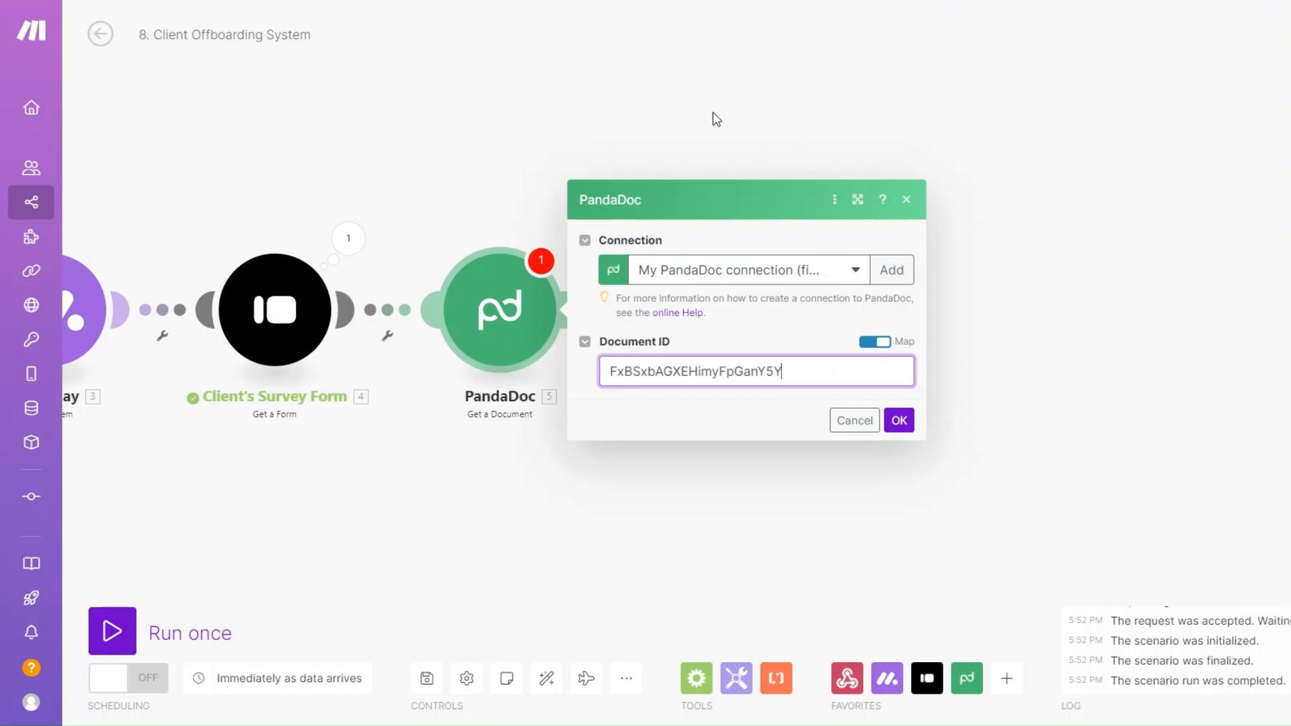
click(899, 420)
right_click(610, 325)
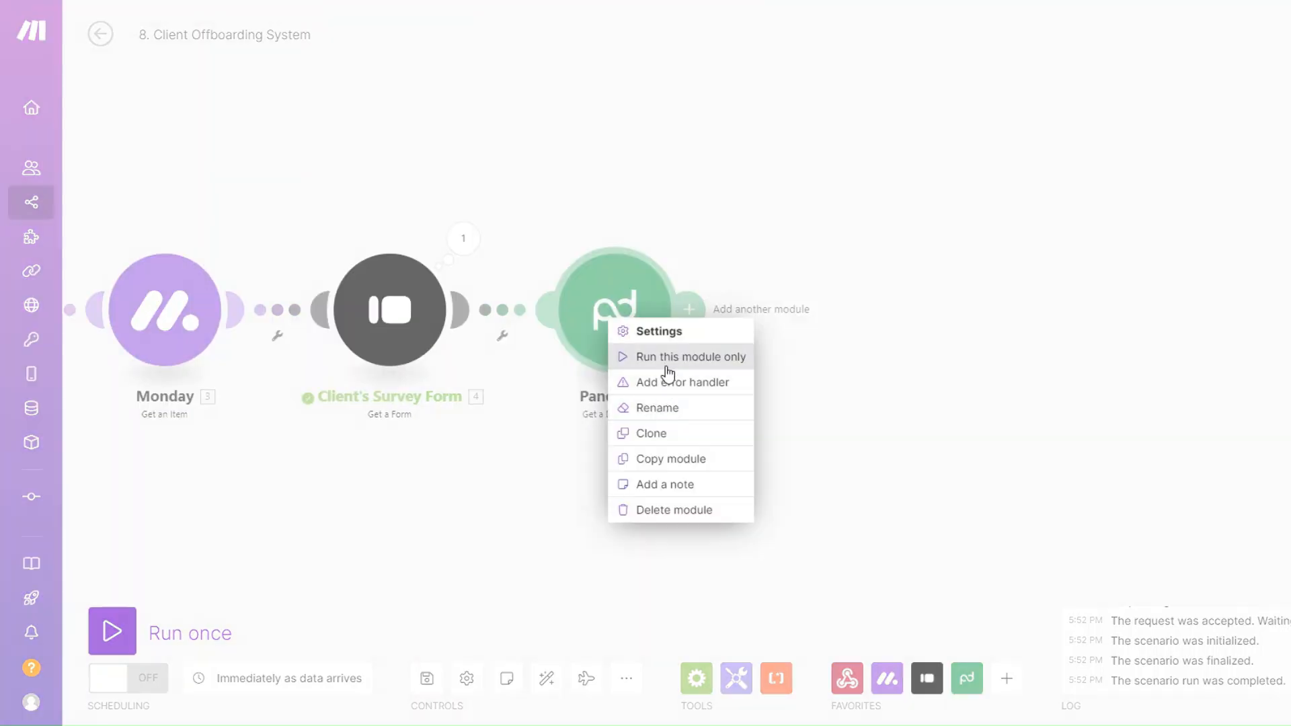
click(664, 362)
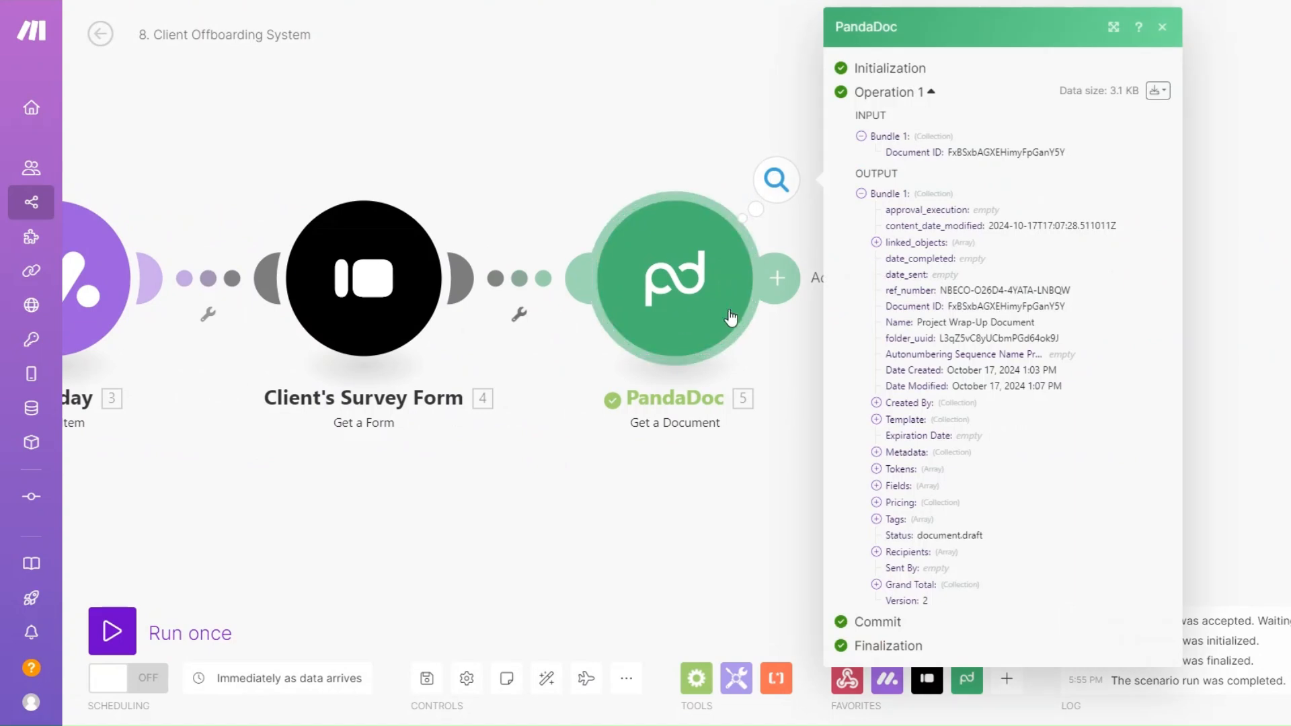
drag(917, 322, 1041, 324)
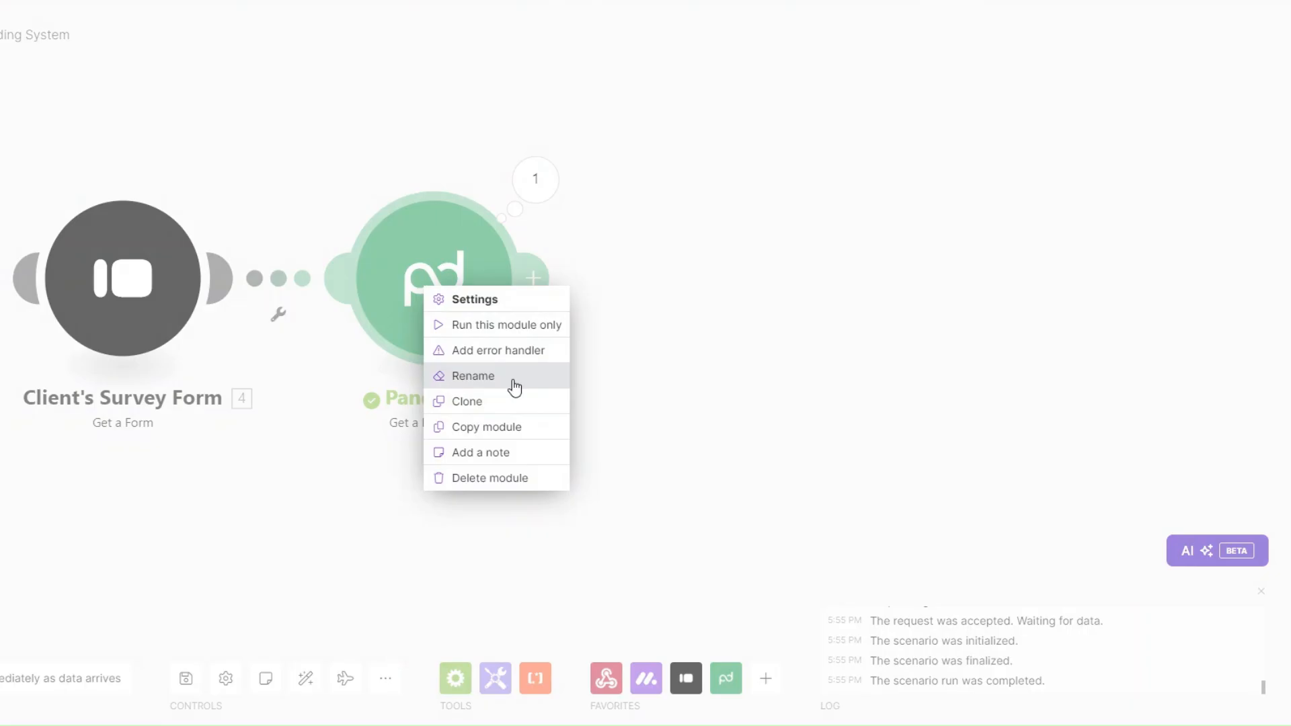
Step: Rename the PandaDoc step to 'Project Wrap-up Doc'
click(509, 377)
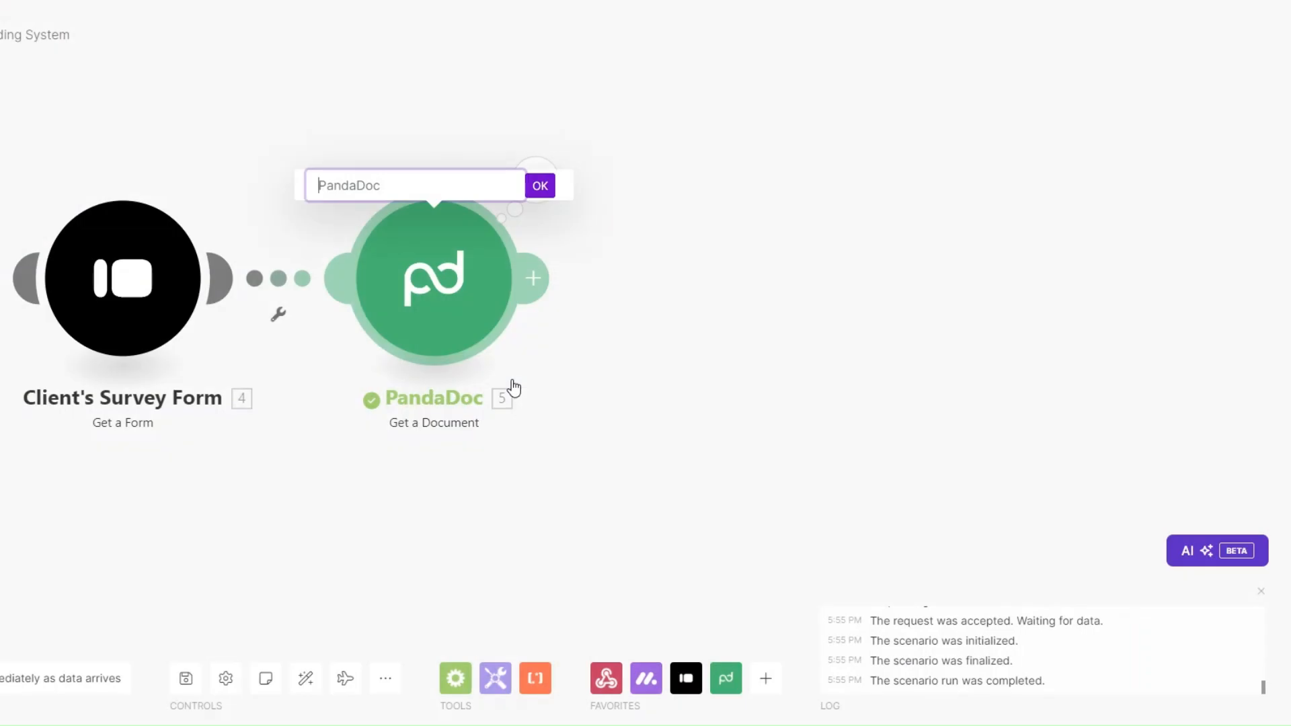
text(Project Wrap-up Doc)
key(Return)
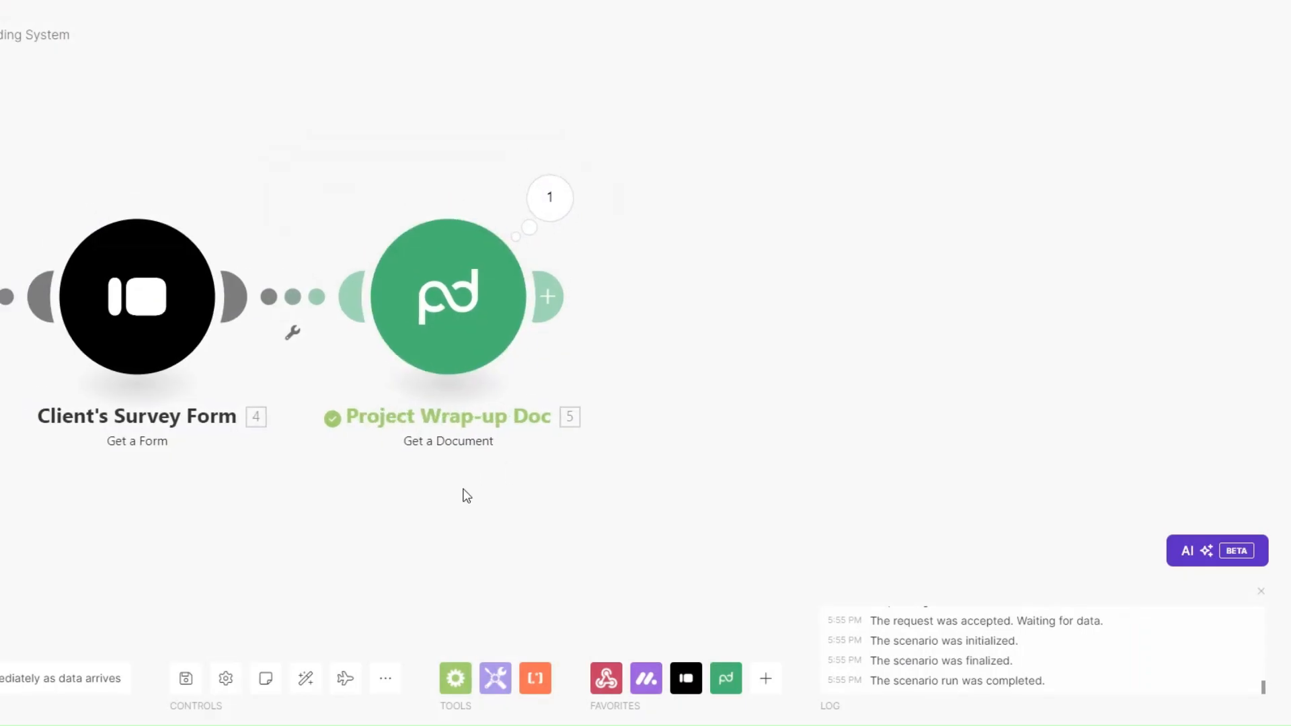
click(547, 297)
Step: Add a PandaDoc Download a Document step mapped to the wrap-up document's ID
click(696, 308)
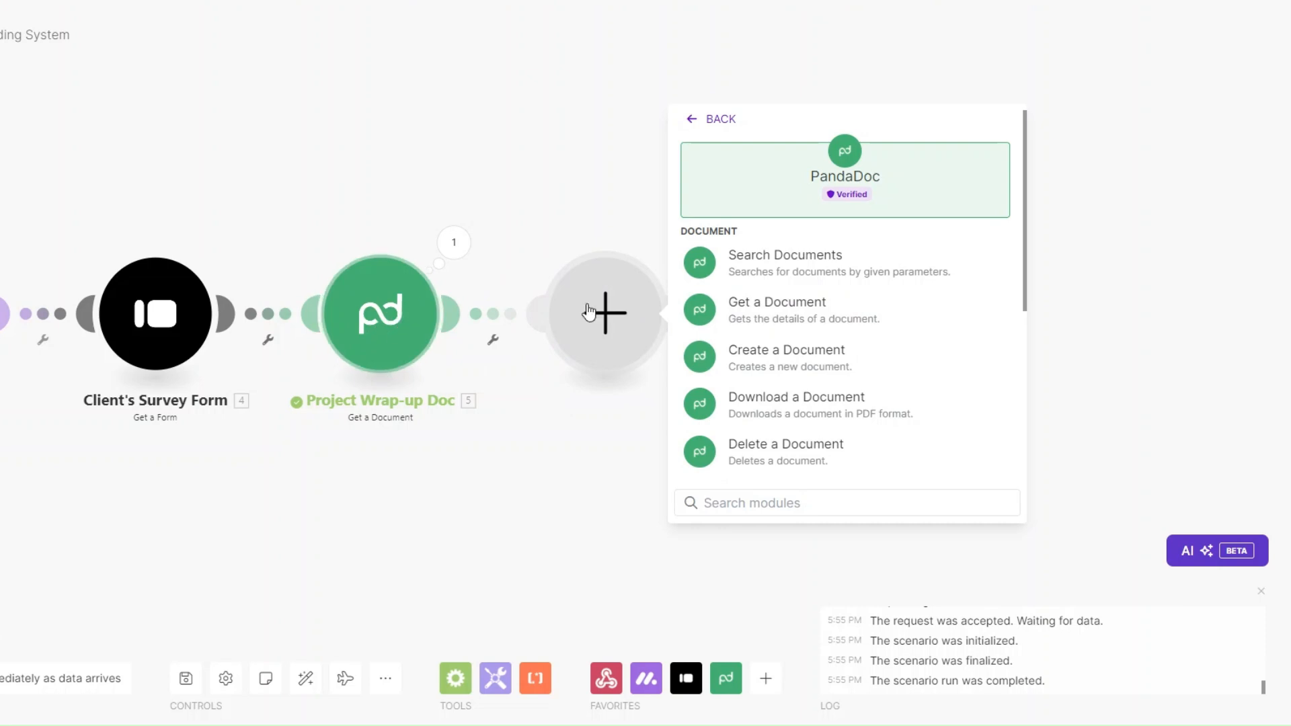
click(780, 404)
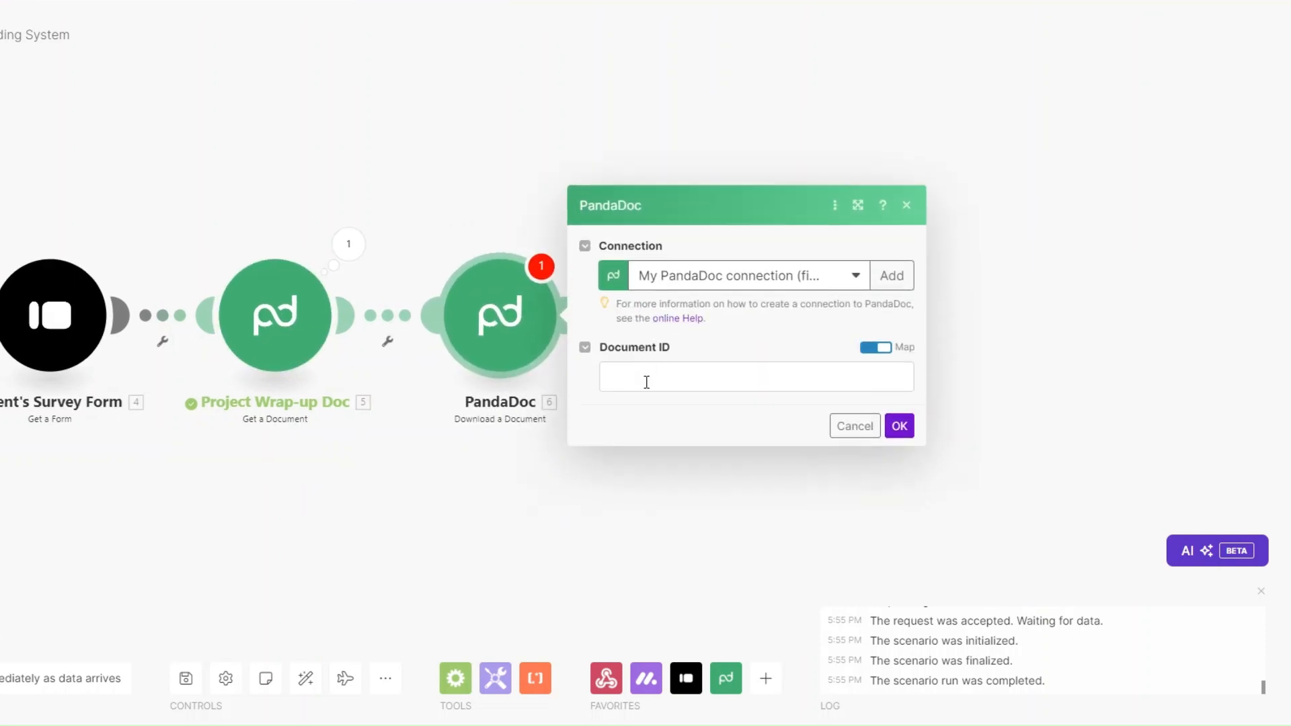
click(647, 381)
click(977, 157)
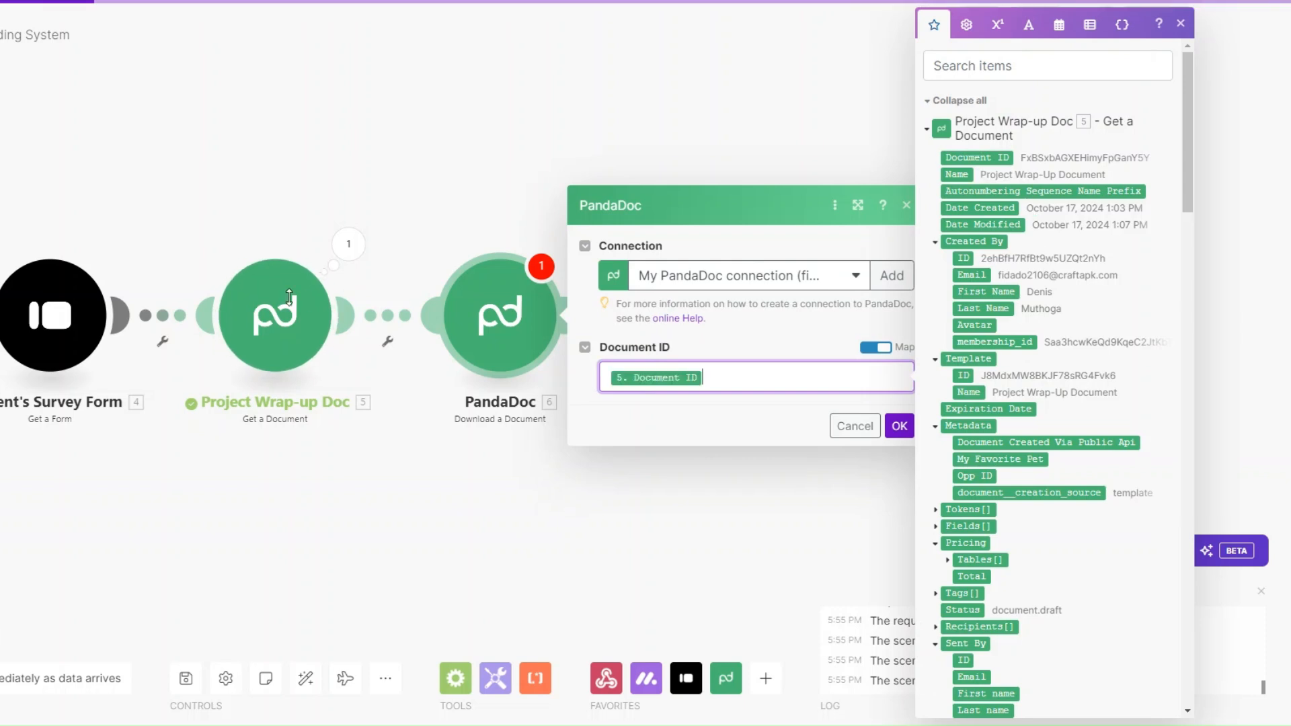
Step: Rename the download module to 'Download Project Wrap-up Doc'
right_click(522, 323)
click(568, 405)
text(Downloa)
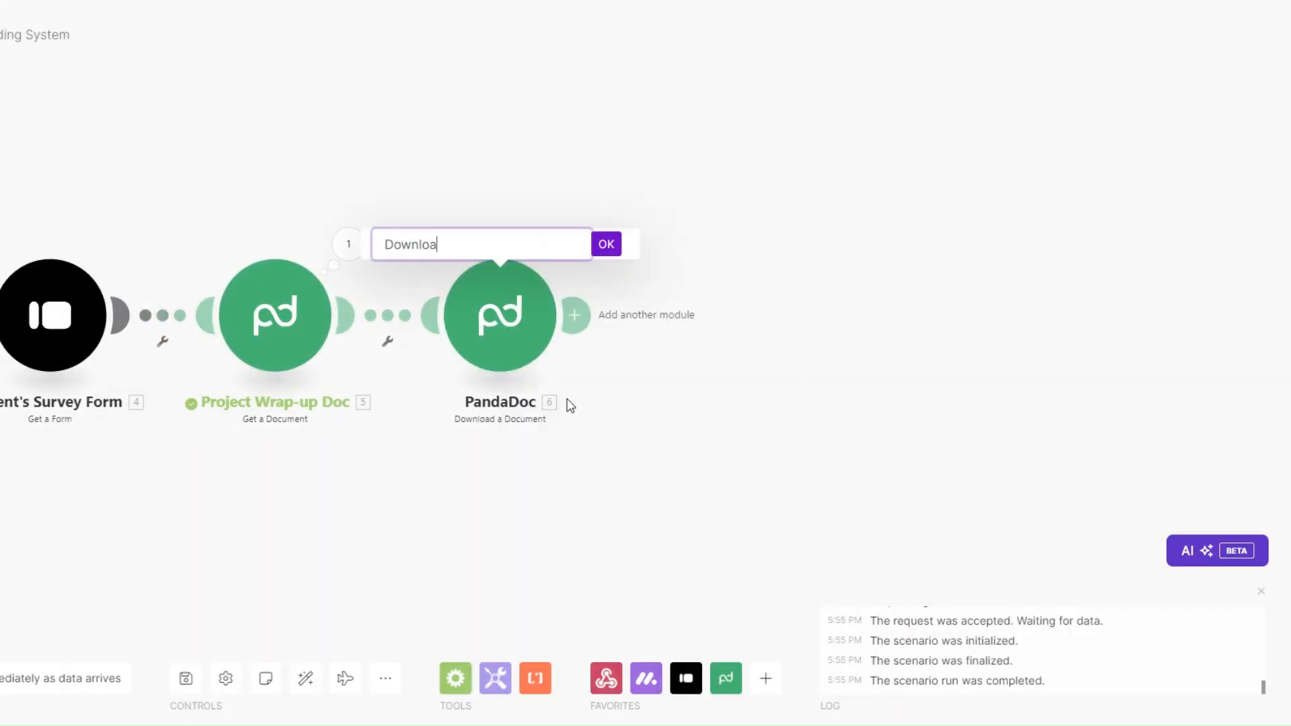
text(d Project Wrap-up Doc)
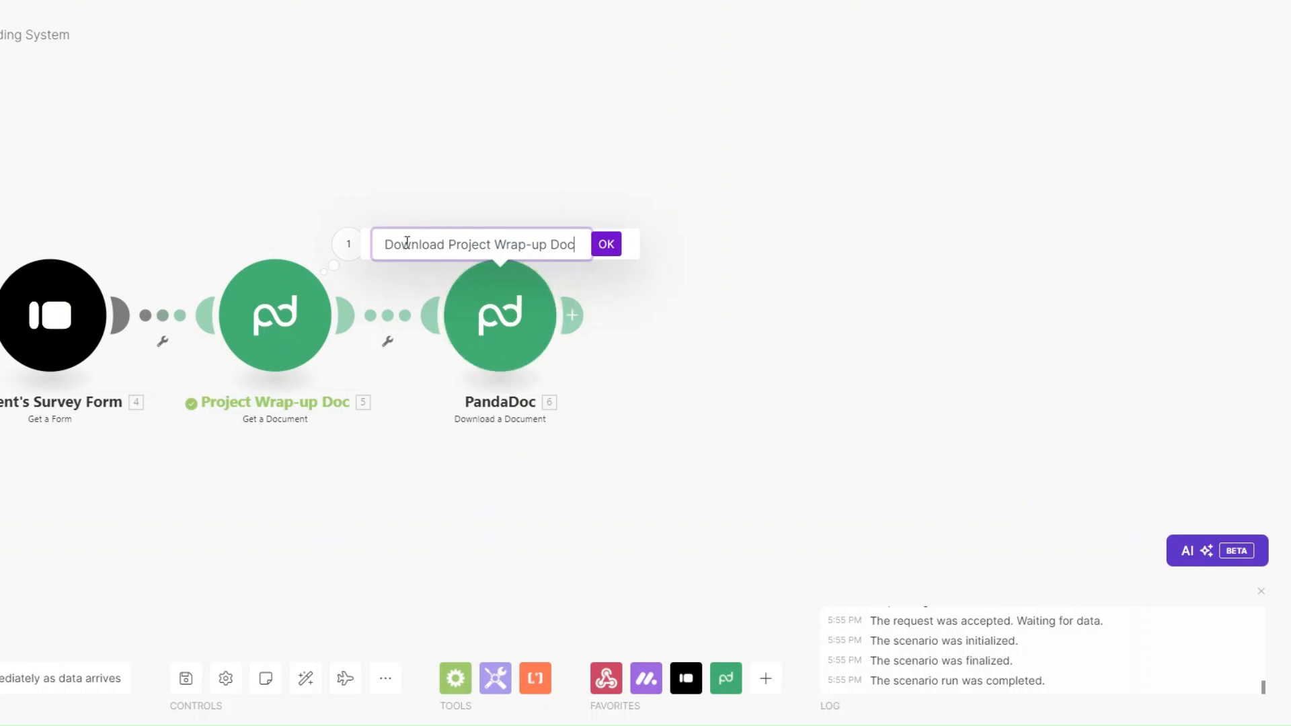
click(606, 244)
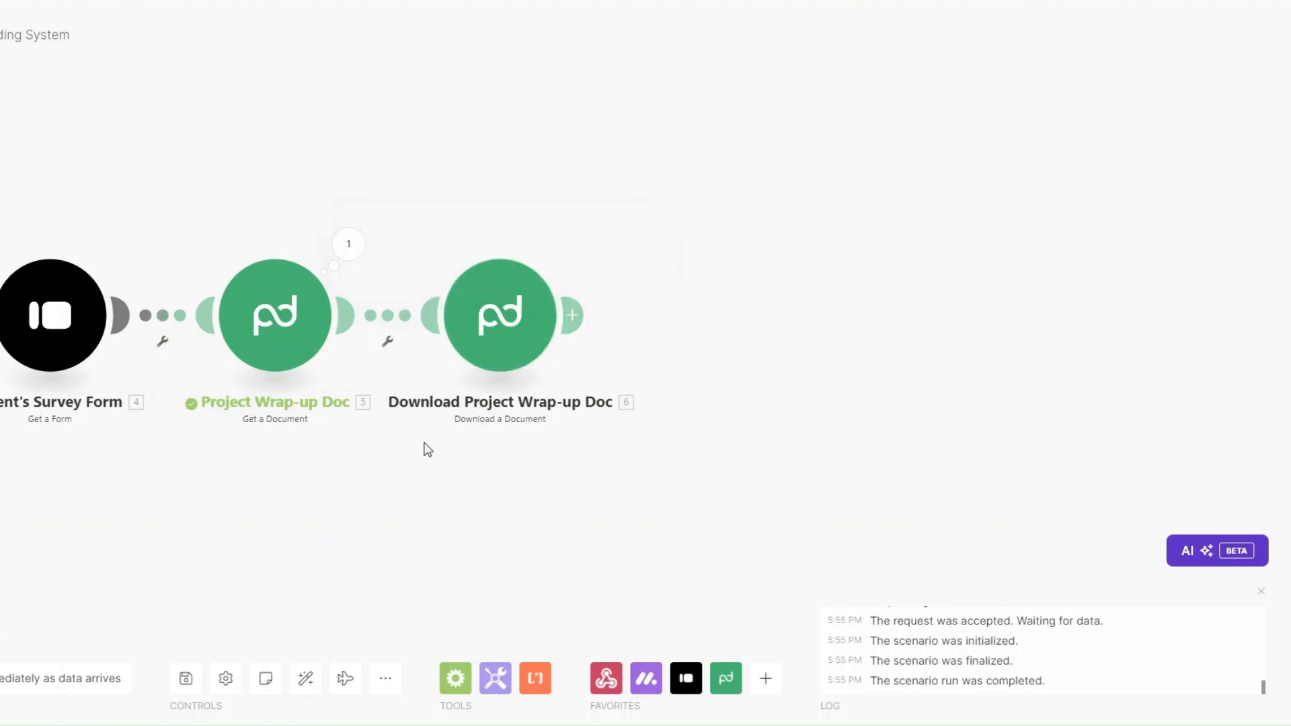
scroll(427, 449, down, 2)
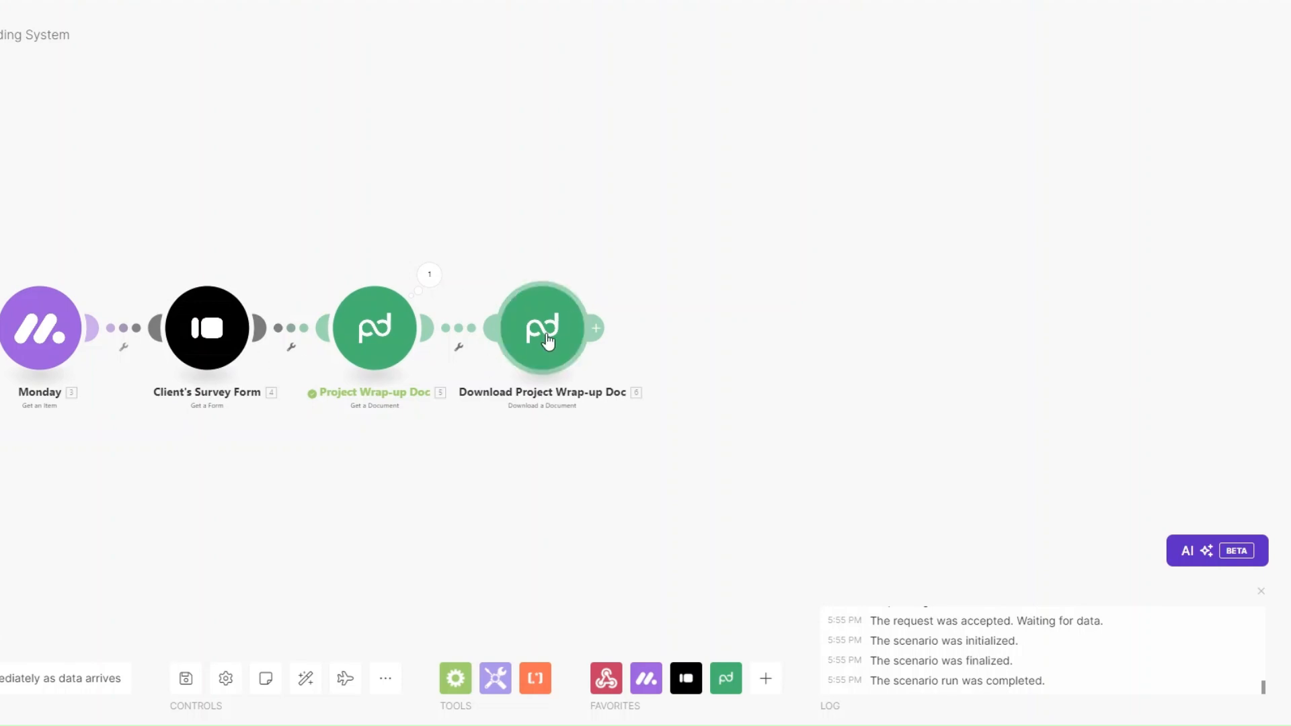
drag(403, 464, 438, 448)
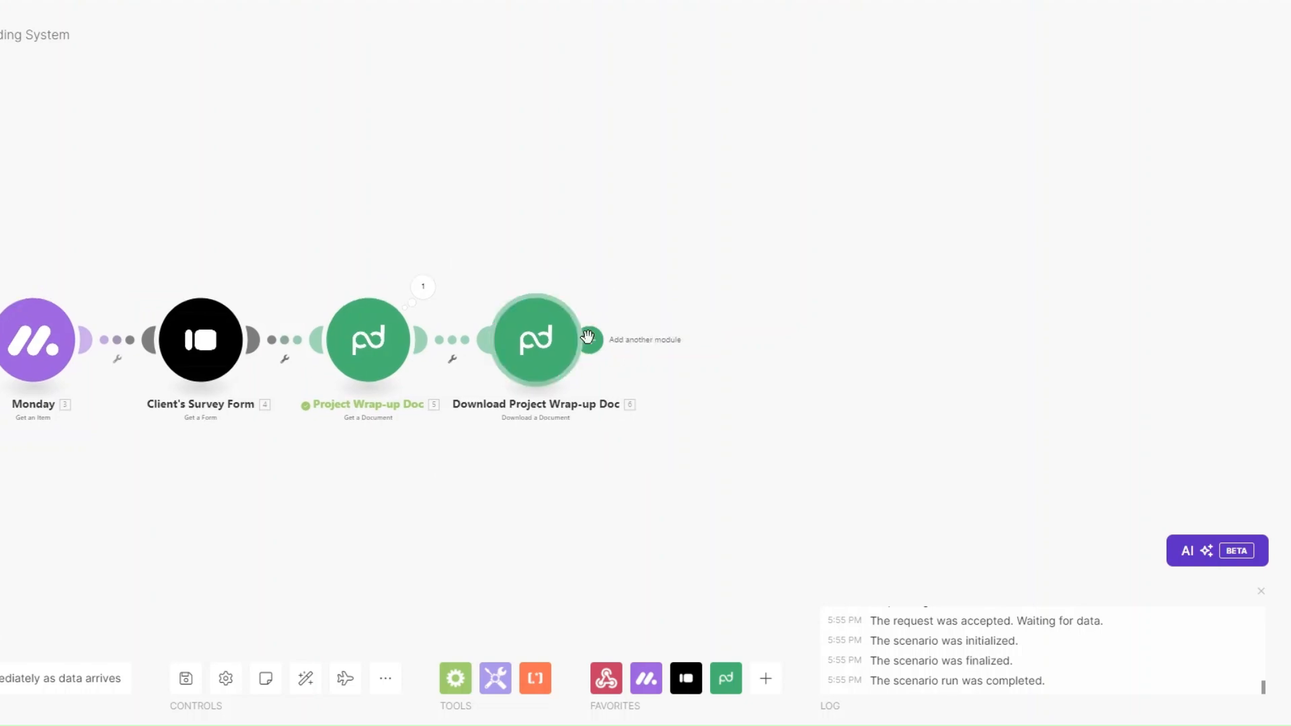
Step: Add a Stripe Search Customers step filtering on monday's Email column value, limit 100
click(589, 339)
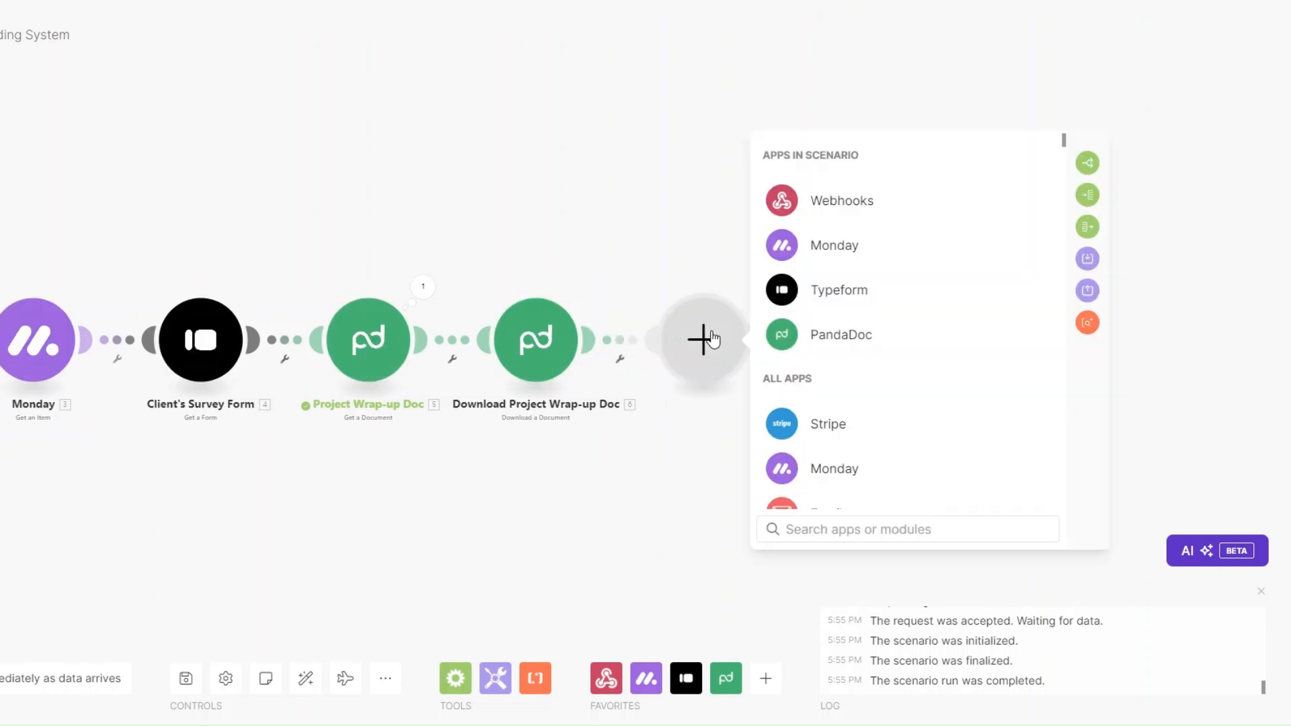
click(817, 423)
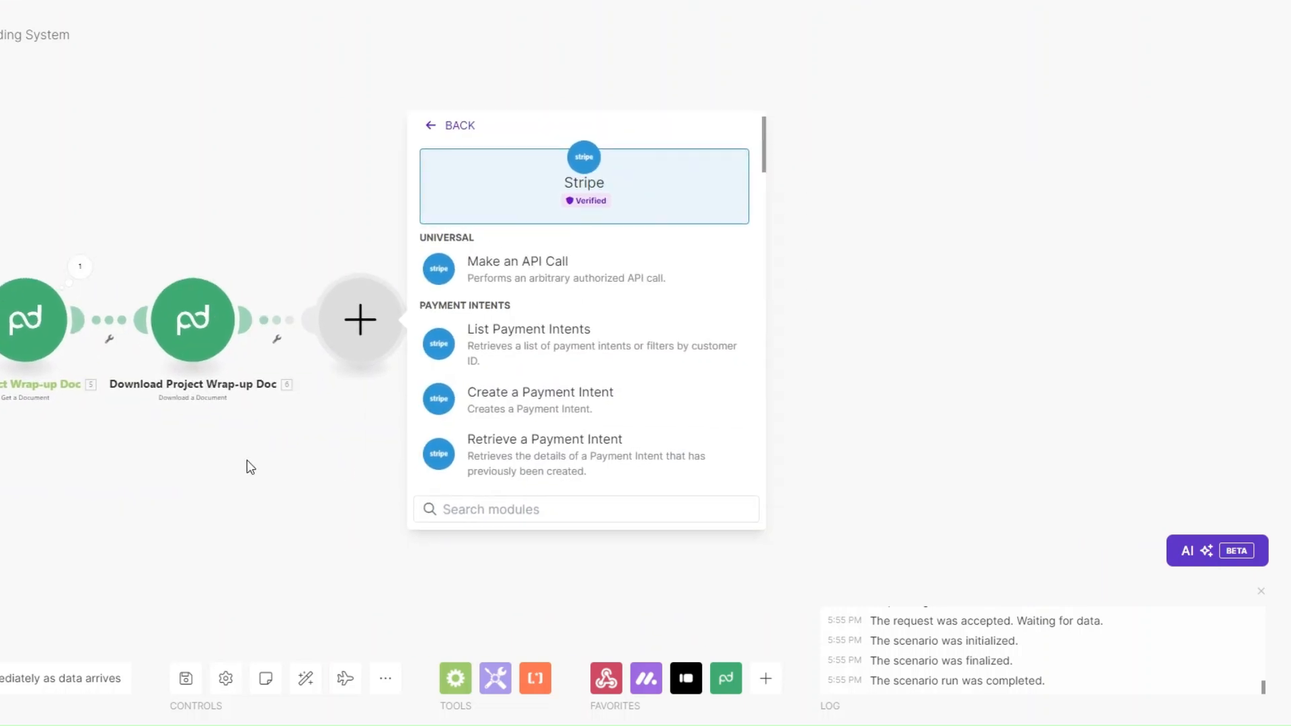
scroll(548, 337, down, 10)
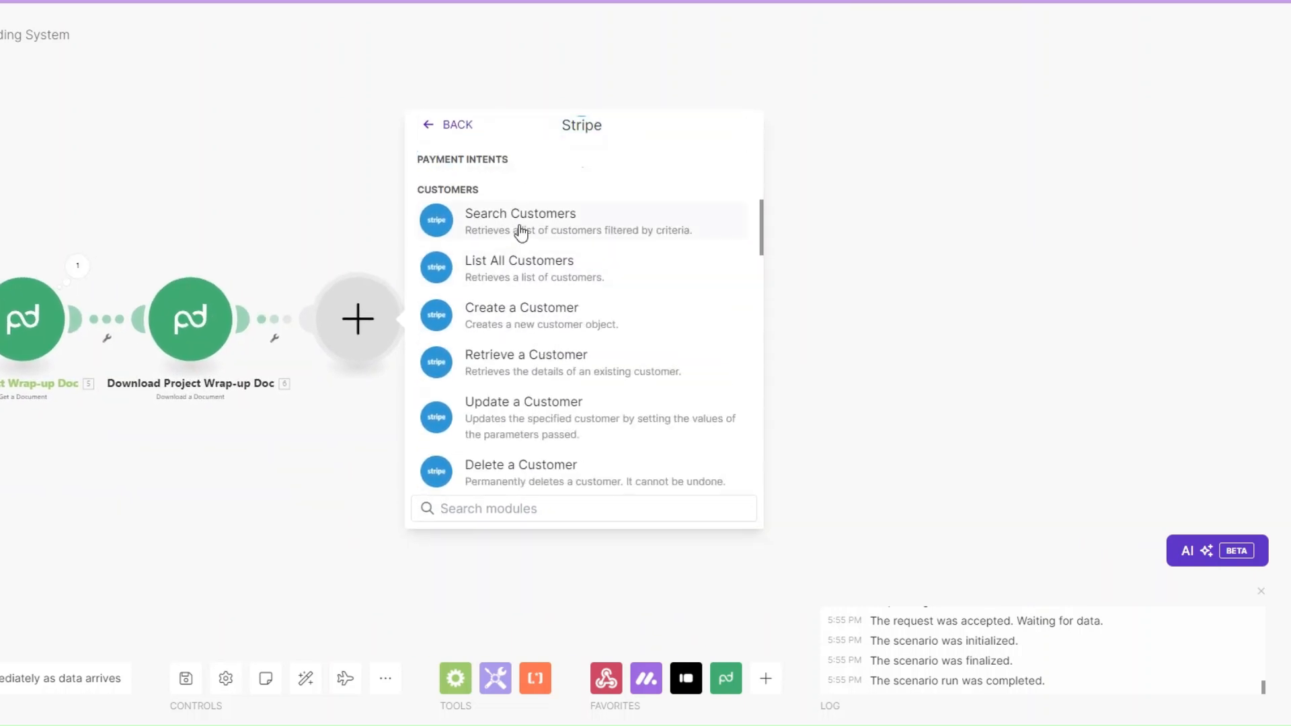
click(522, 232)
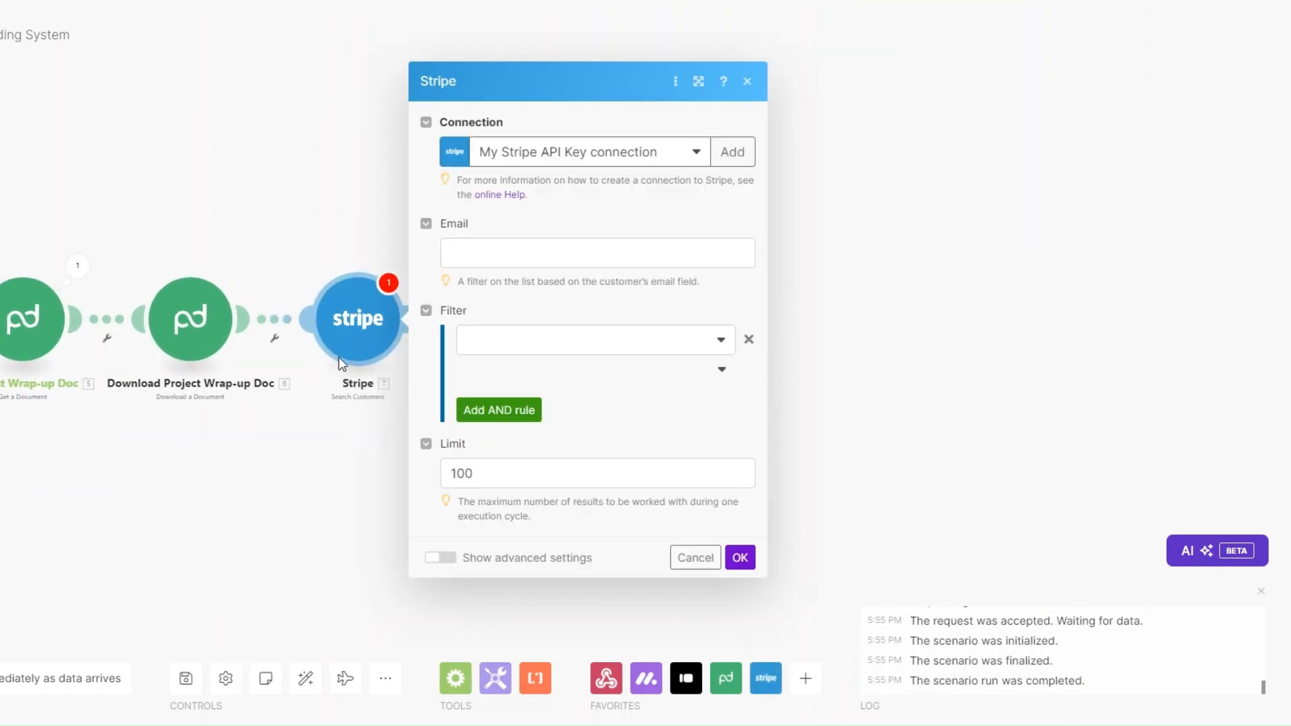
click(476, 246)
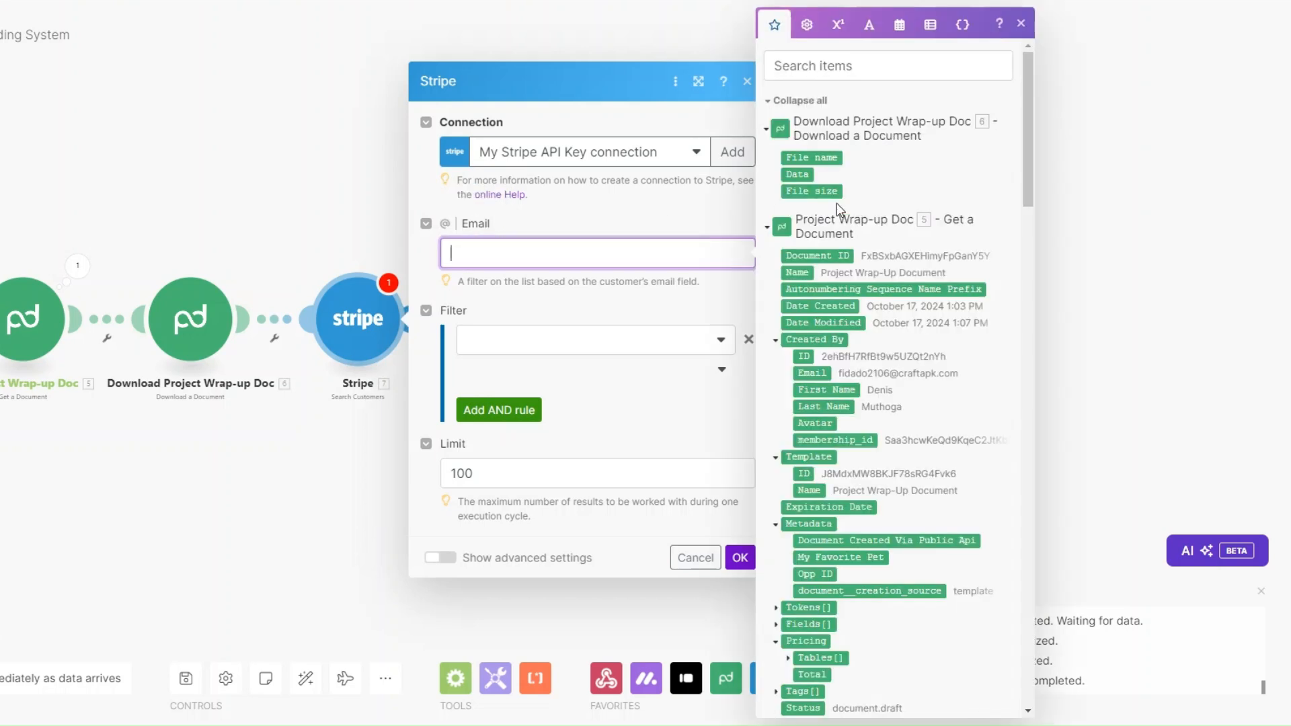
drag(1025, 171, 1027, 288)
drag(1021, 582, 1021, 584)
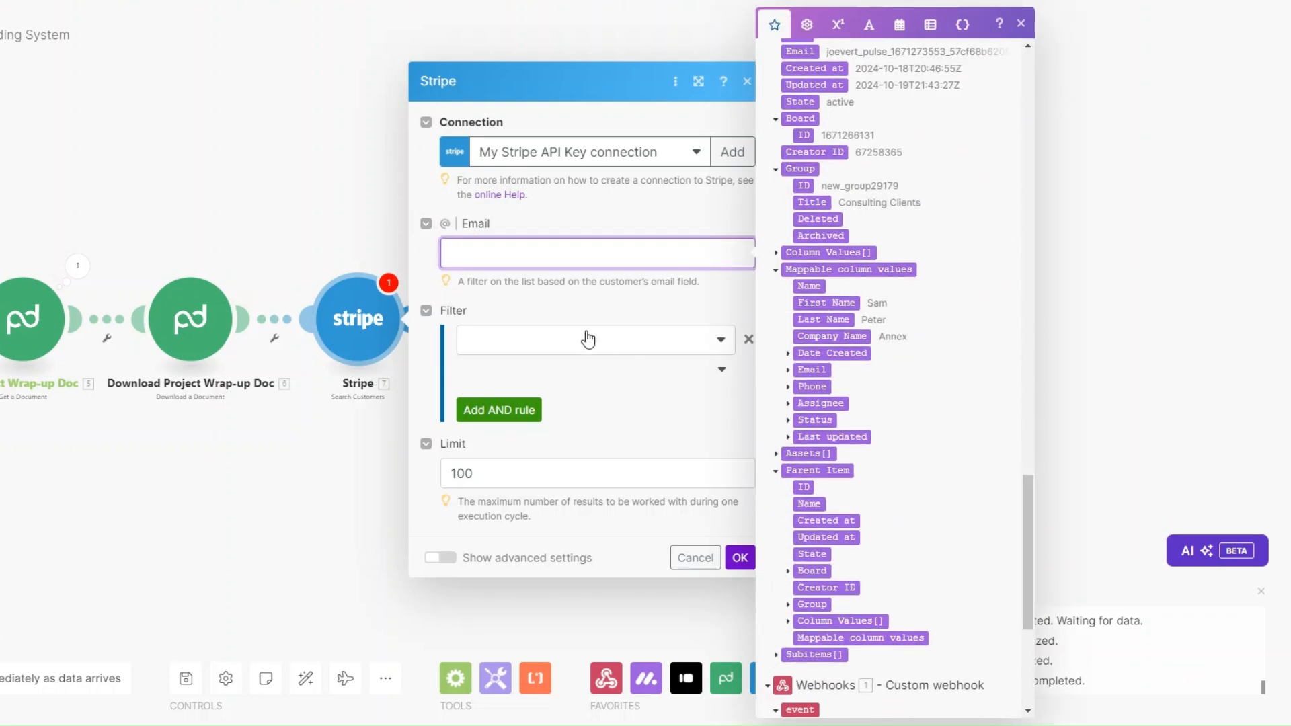
click(789, 372)
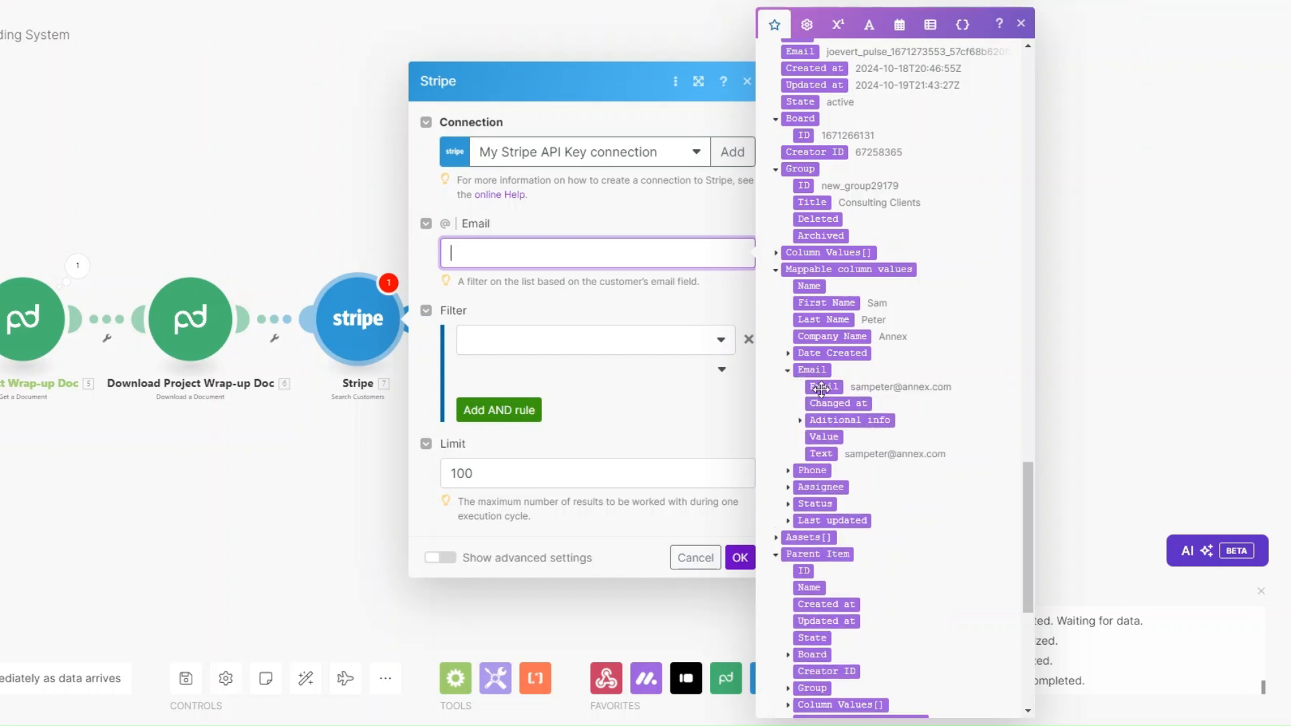
click(824, 387)
click(507, 474)
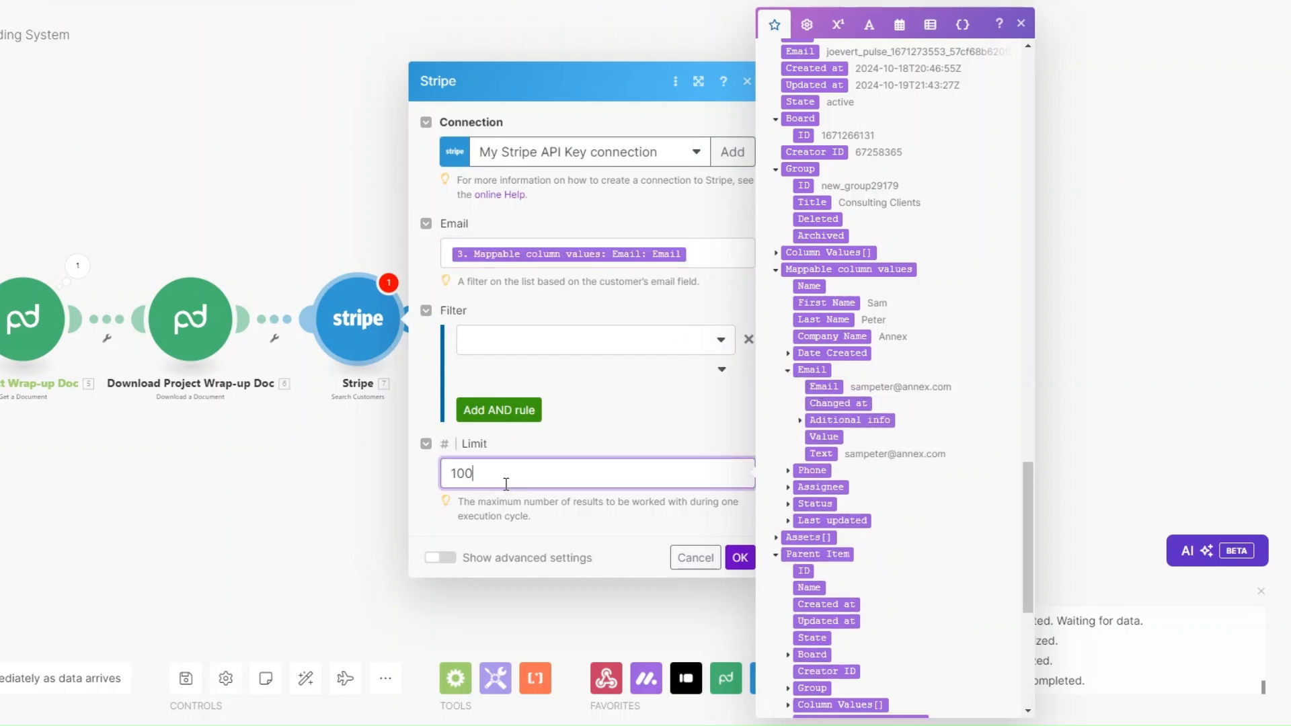
click(740, 558)
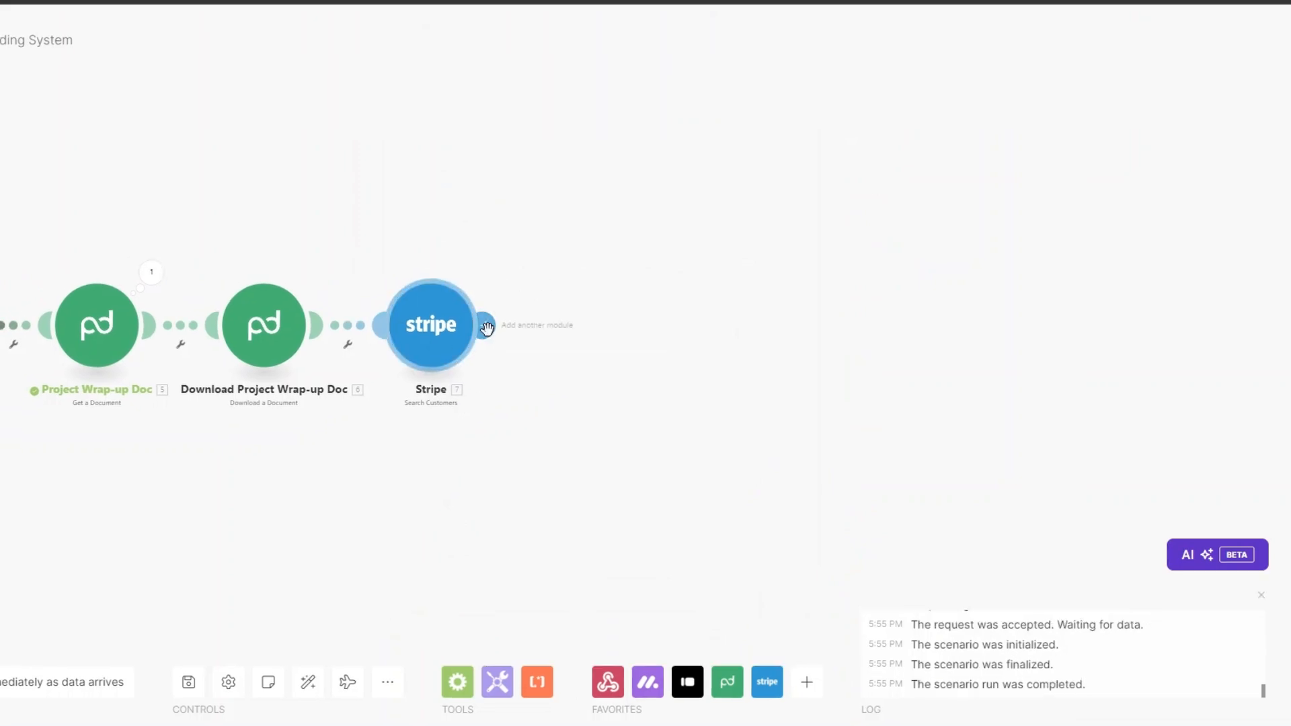
Step: Add a Stripe Create a Payment Intent step: amount 200000, currency usd, description 'consulting services'
click(484, 322)
click(723, 365)
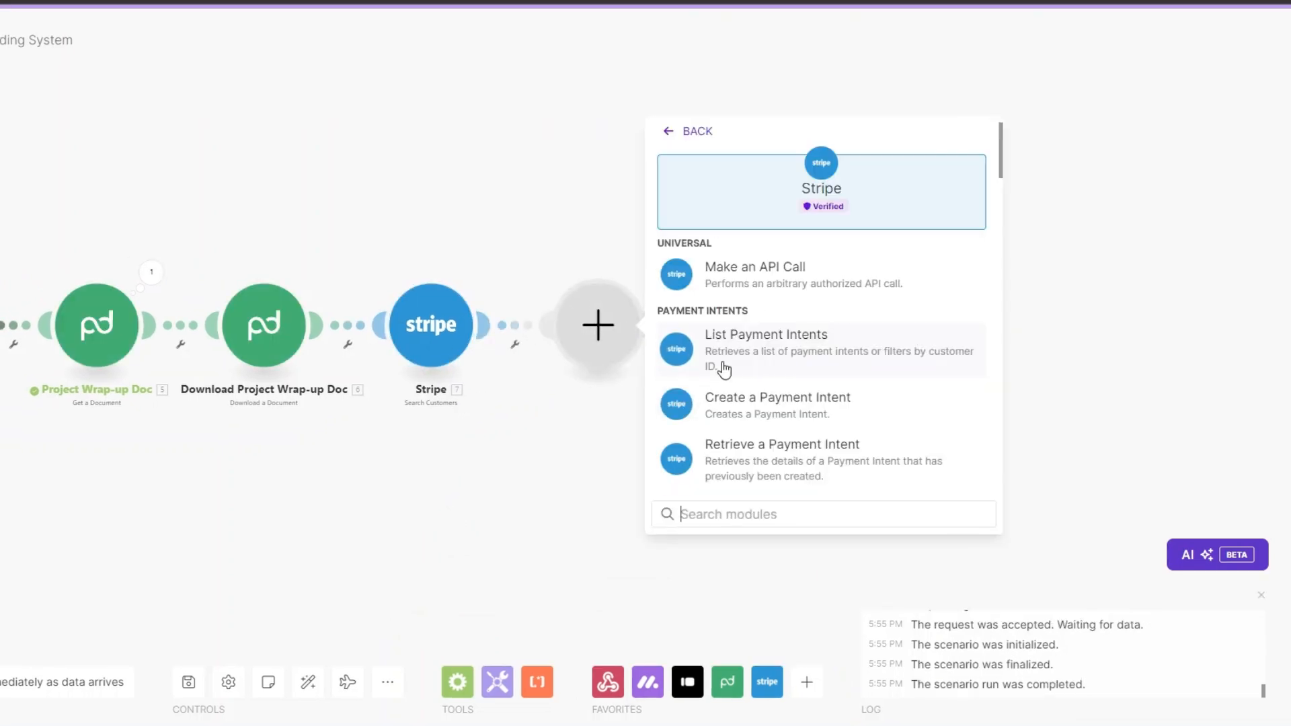
click(774, 415)
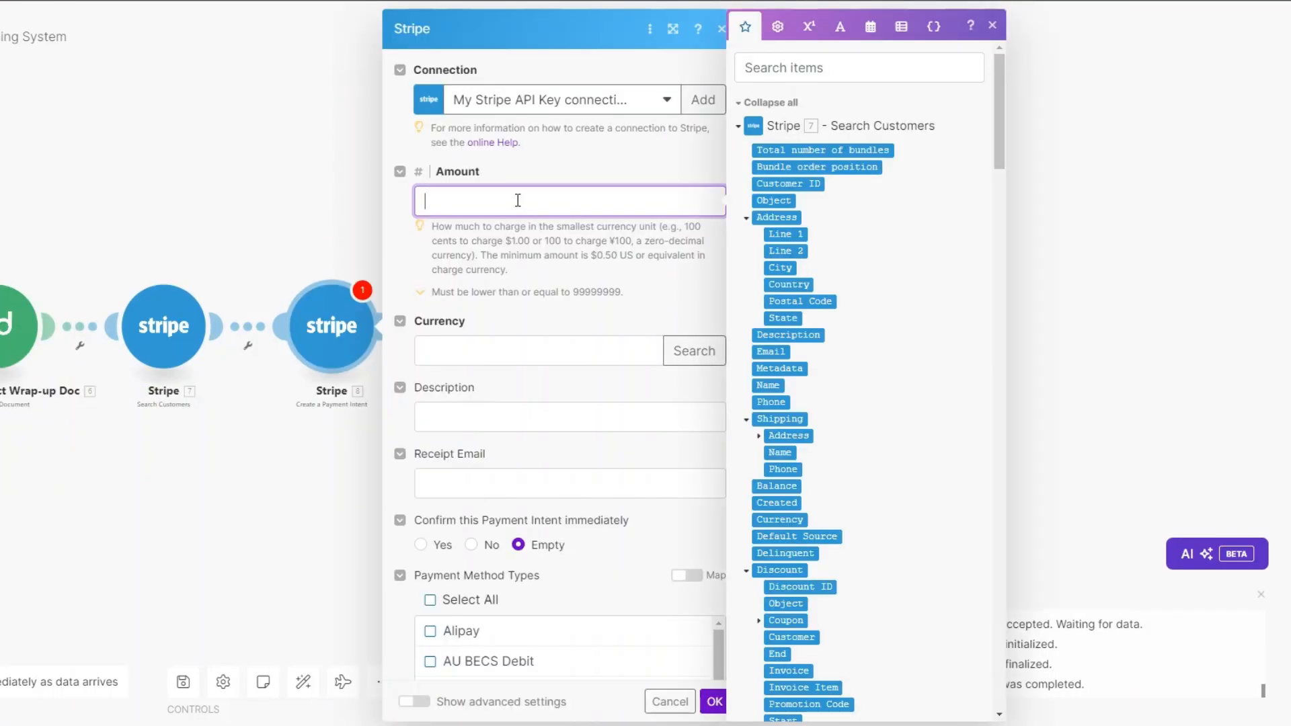
text(200000)
click(508, 353)
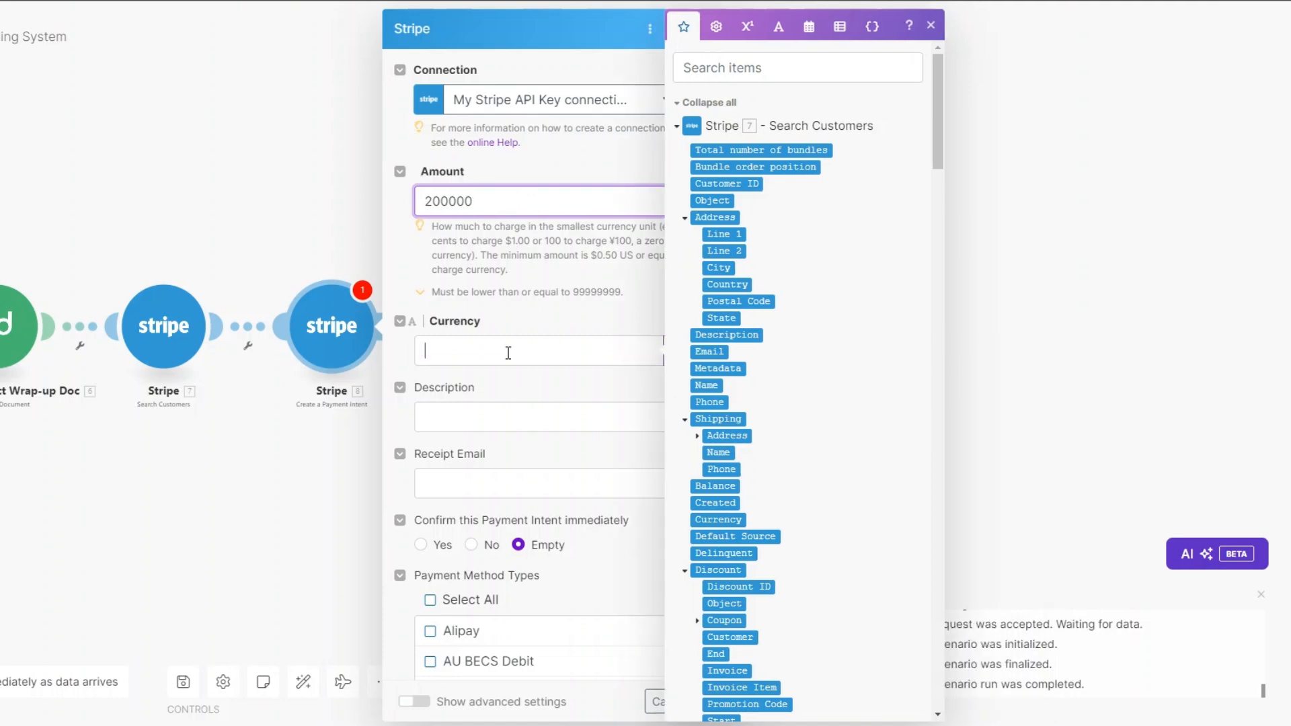
text(usd)
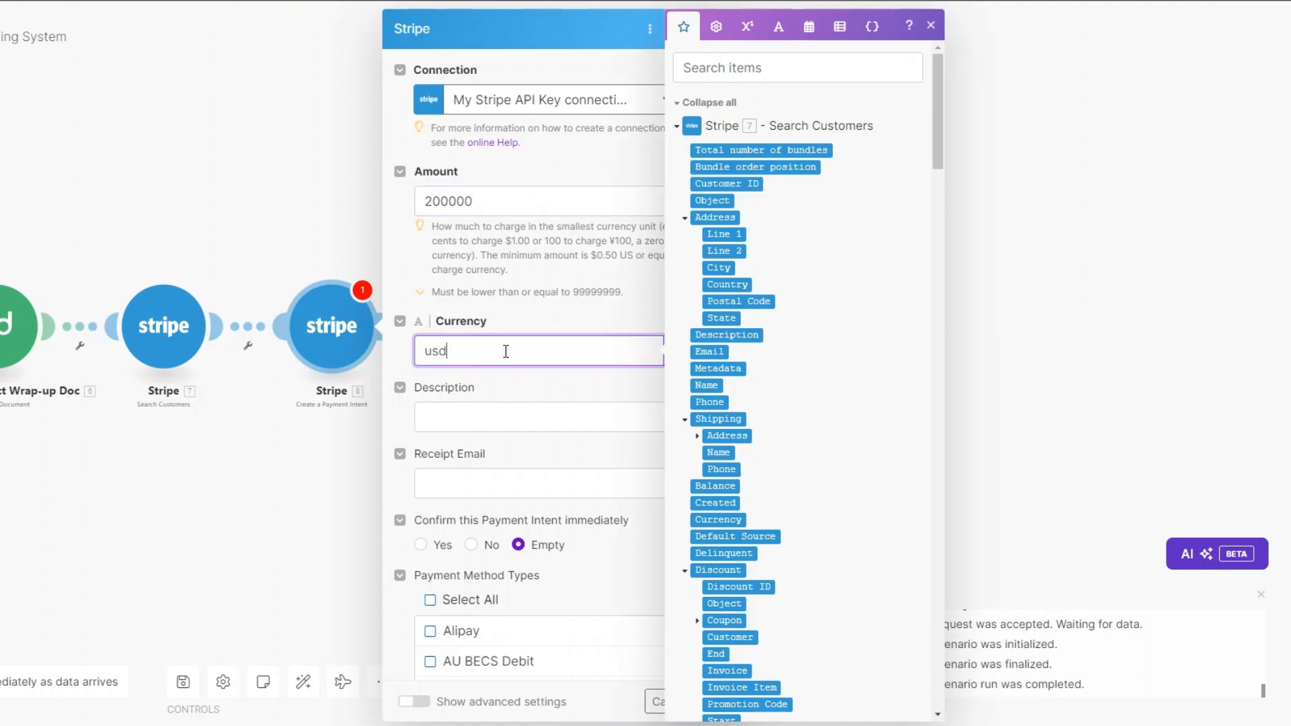
click(496, 416)
text(co)
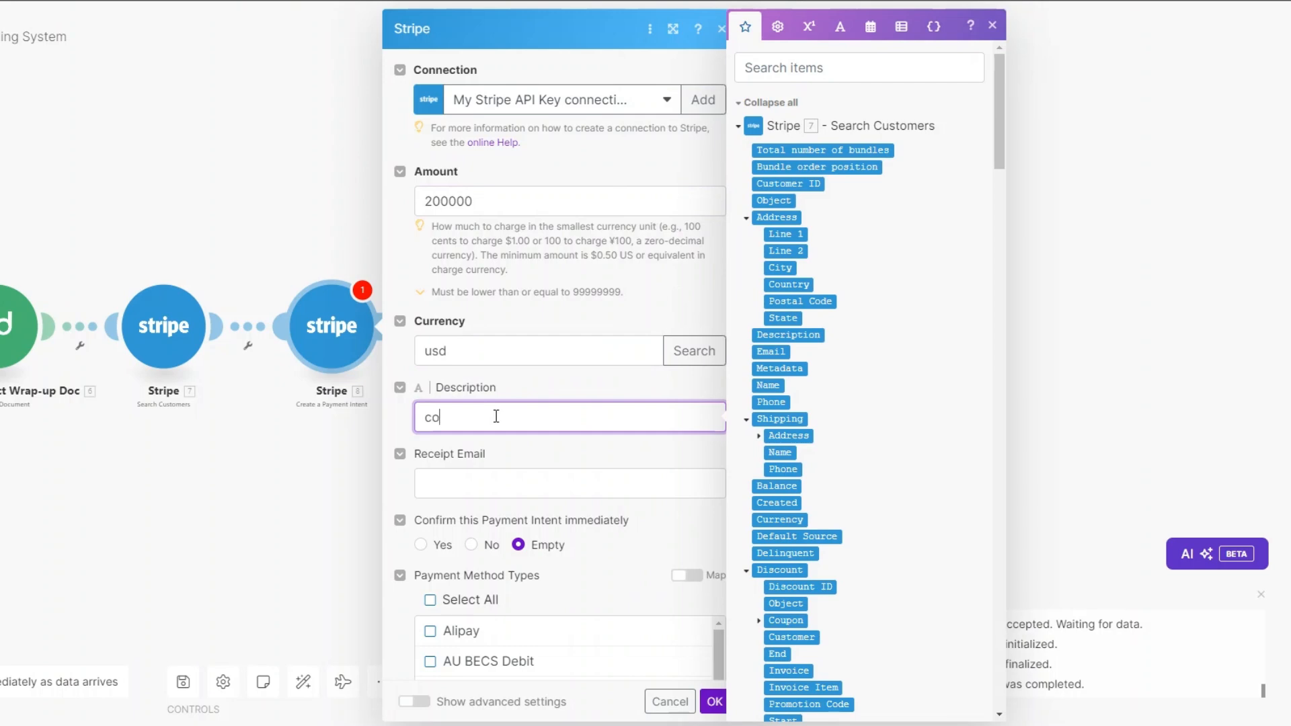
text(nsulting services)
Step: Map the client's email as receipt email and the found customer's ID, then save
scroll(497, 417, down, 2)
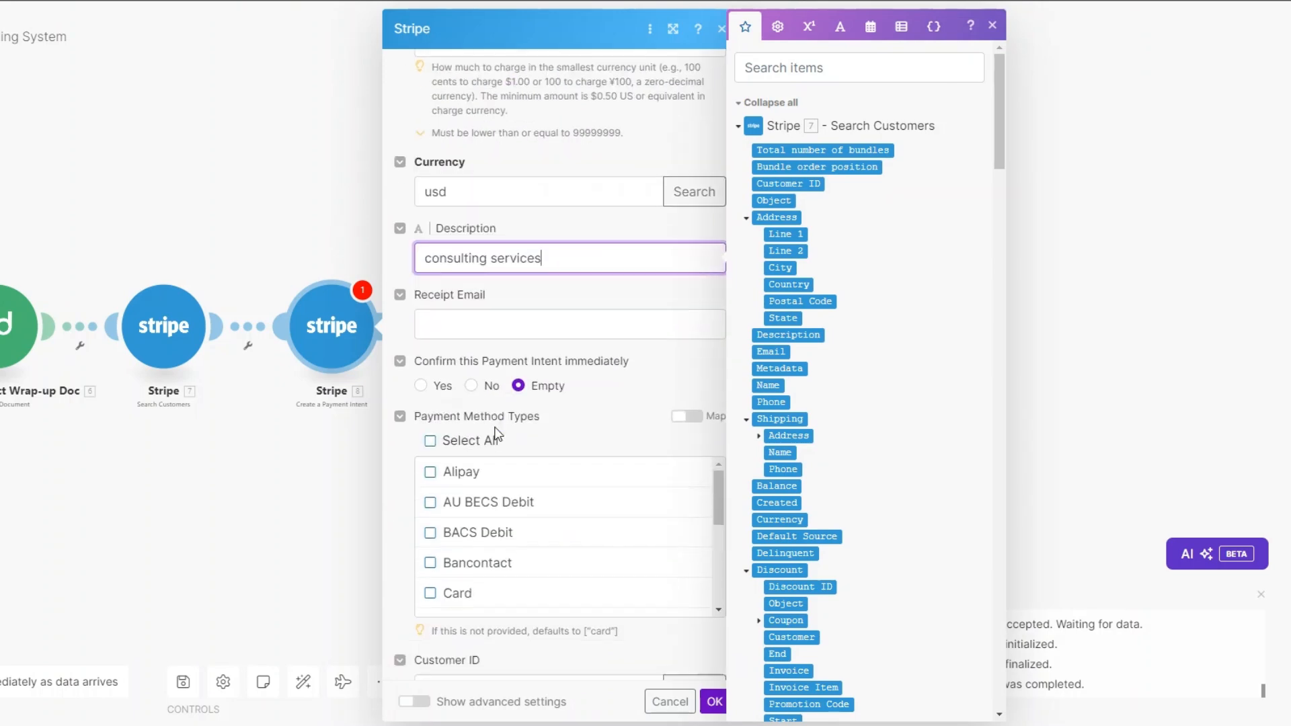
click(497, 323)
drag(1000, 143, 1000, 587)
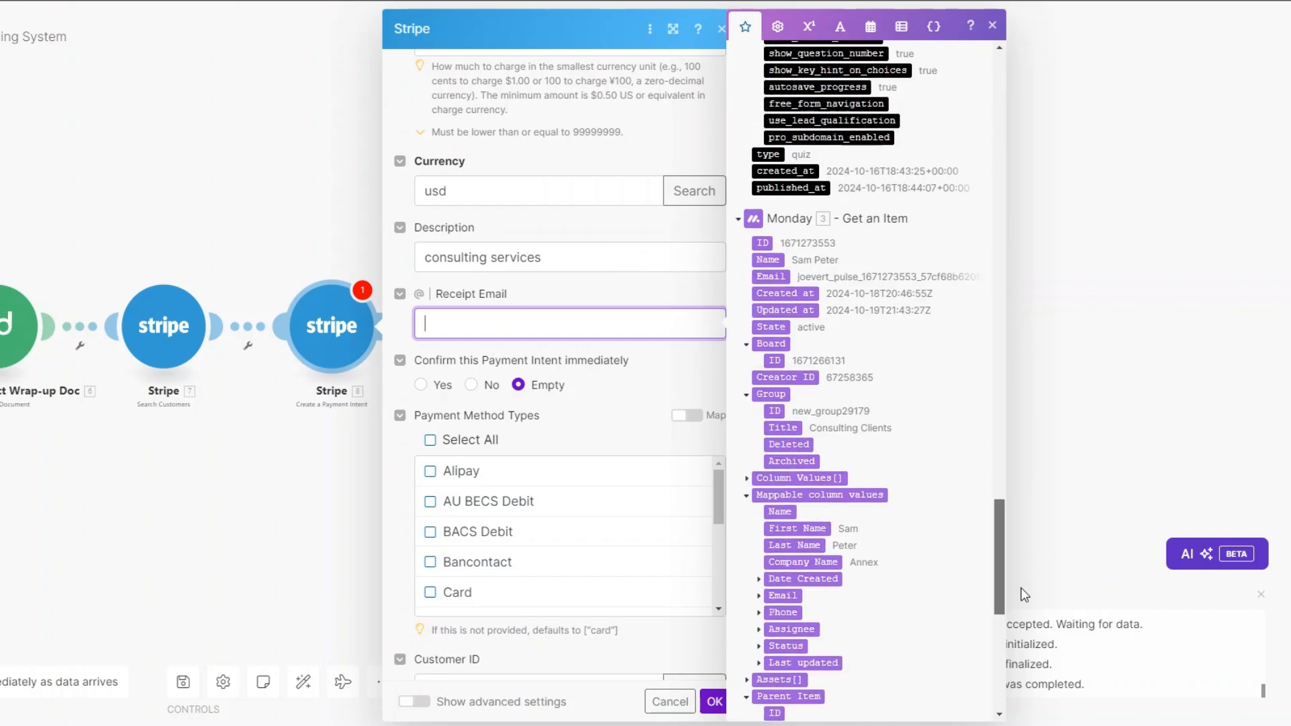
click(786, 315)
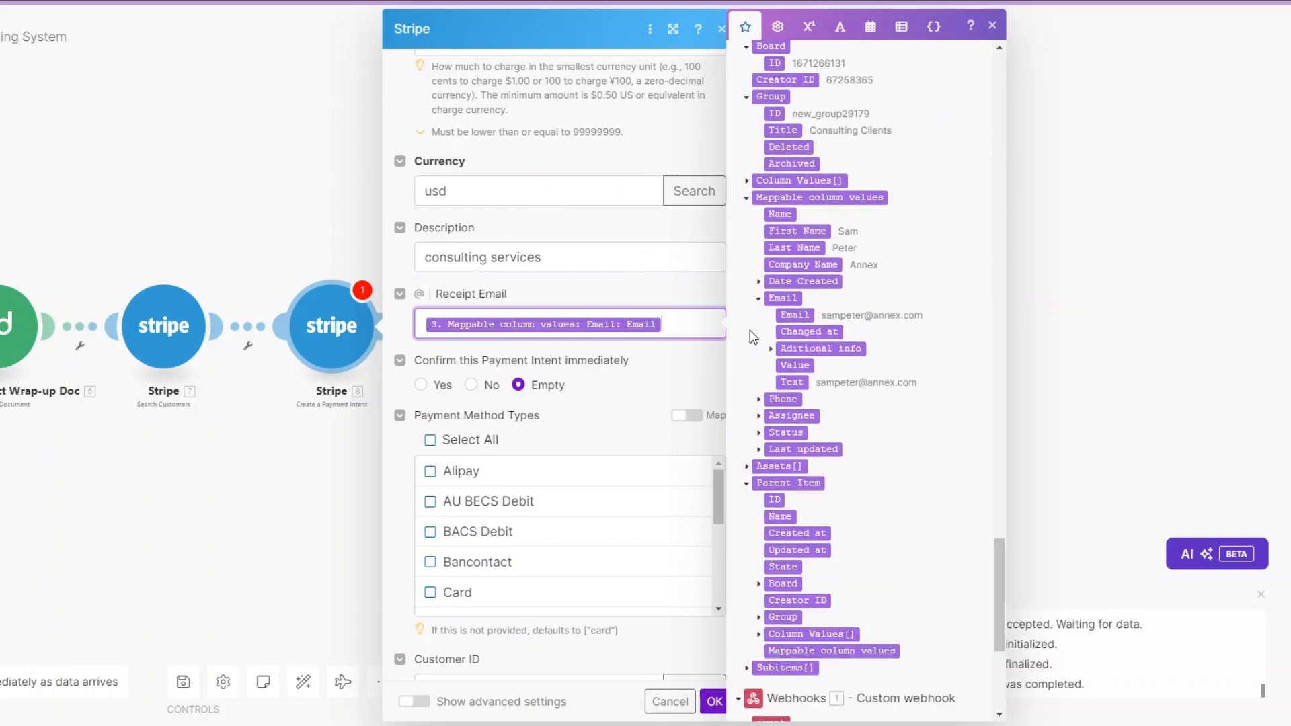
scroll(692, 321, down, 5)
click(534, 369)
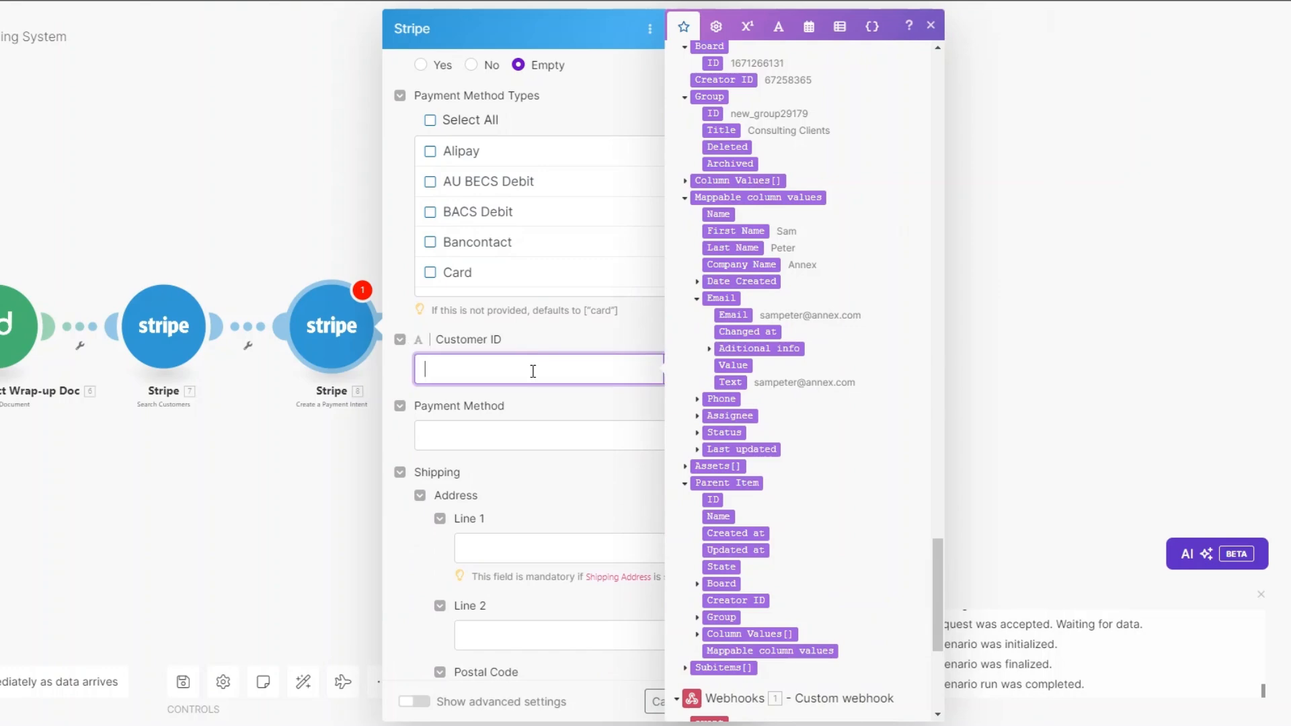
drag(938, 592, 931, 59)
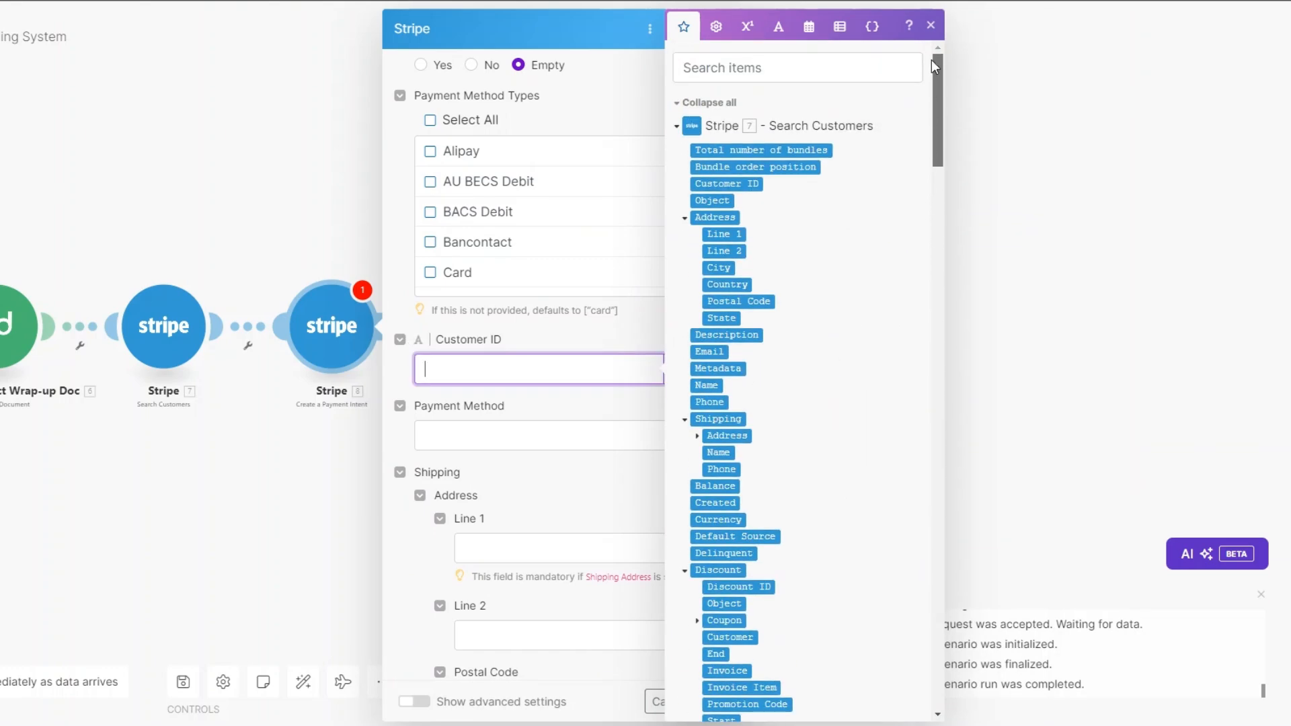
click(725, 184)
scroll(572, 384, down, 3)
click(530, 204)
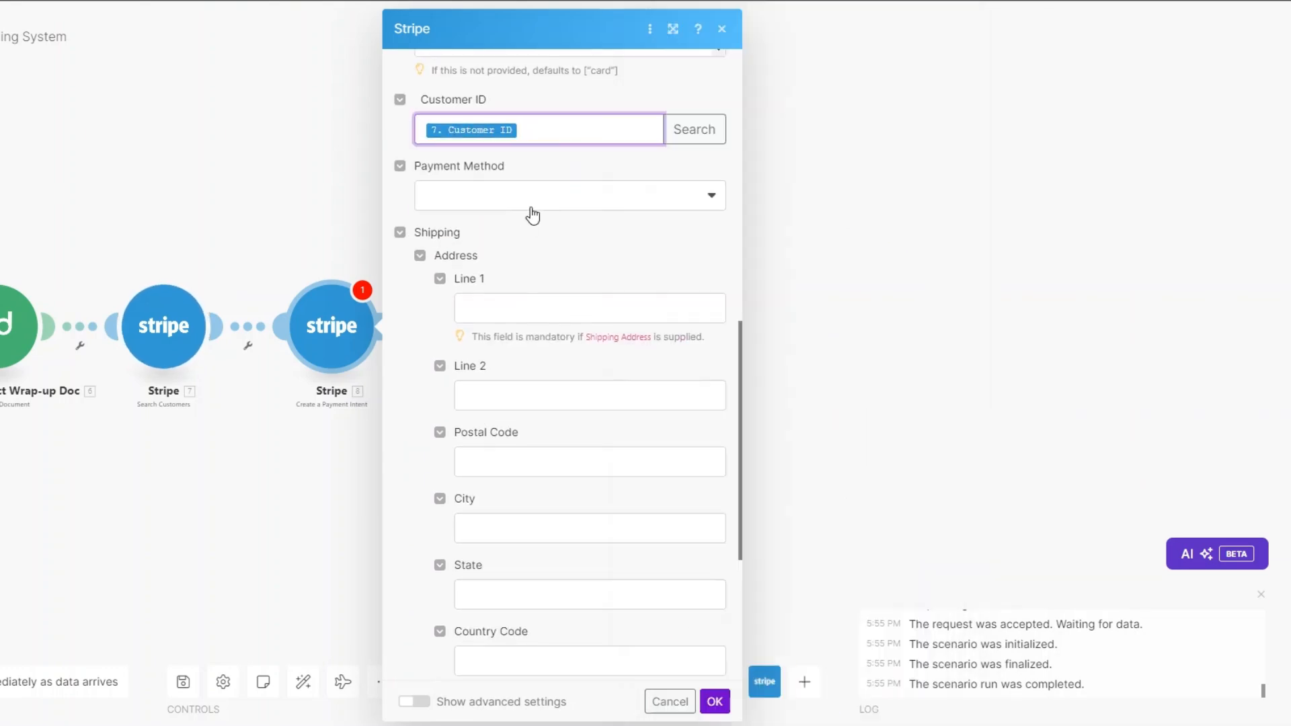
click(558, 162)
scroll(566, 246, down, 4)
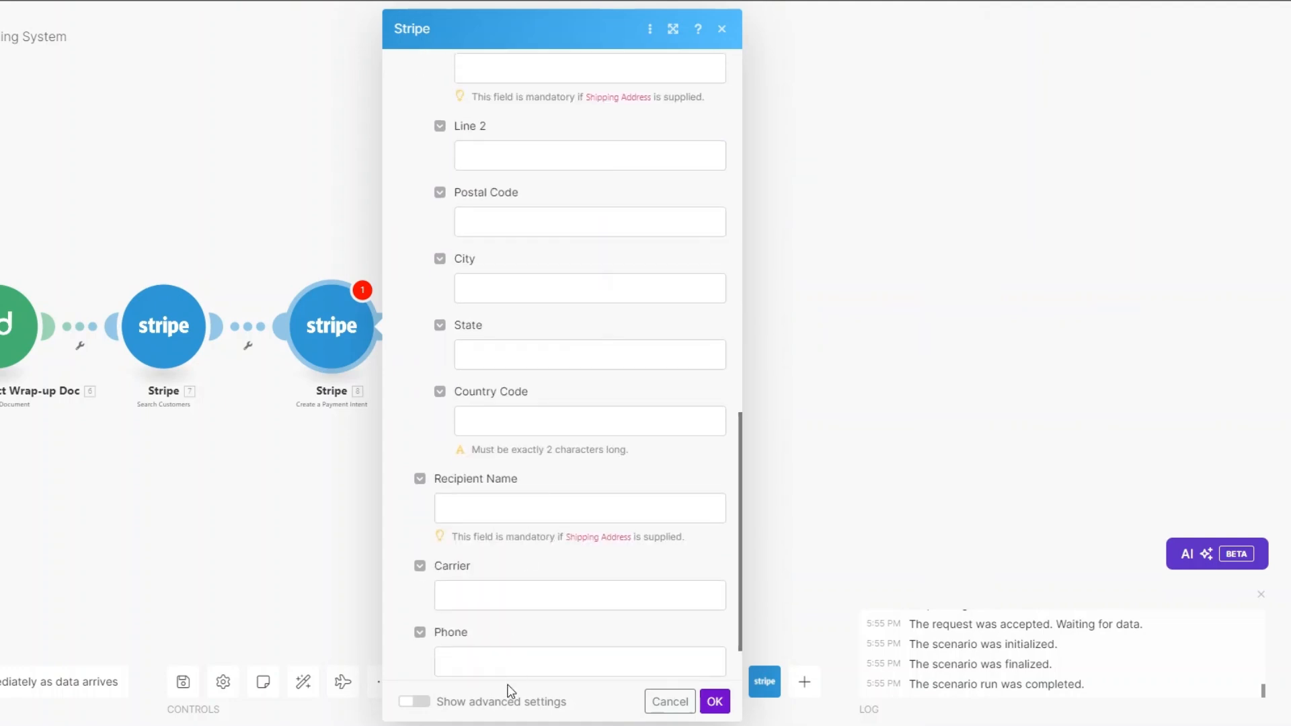
click(714, 702)
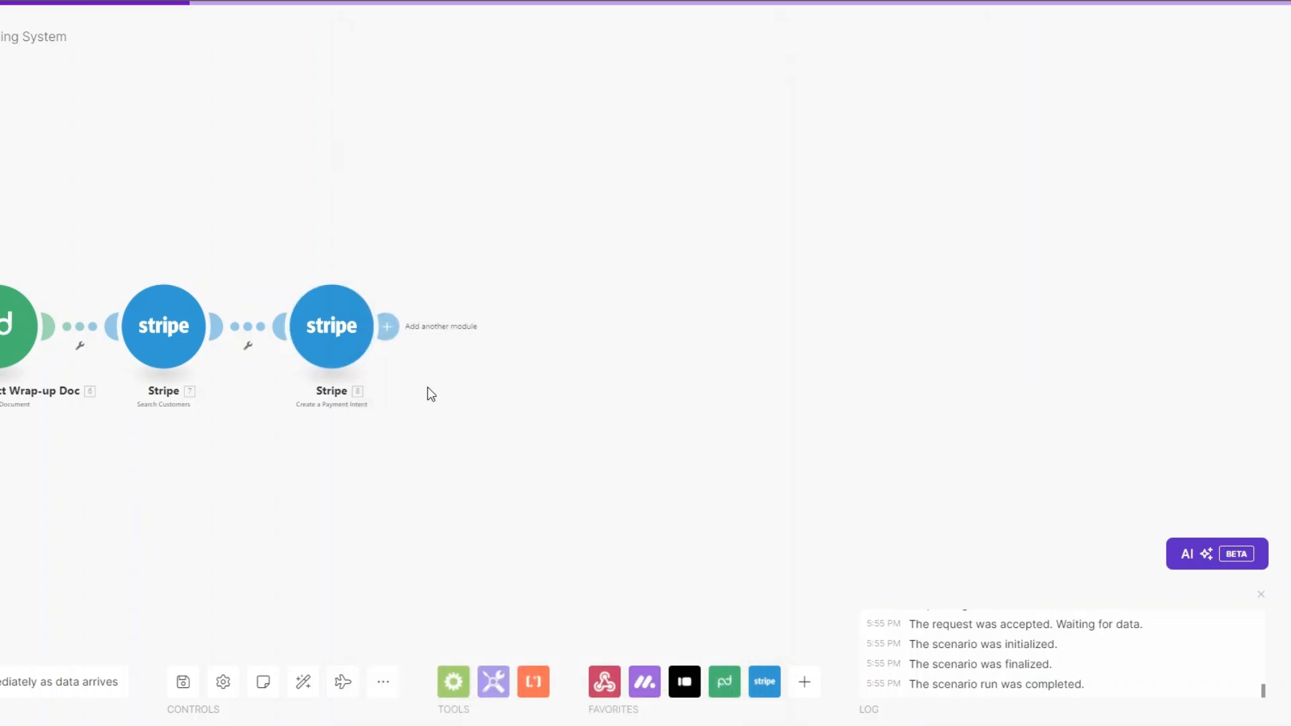
Step: Add a Stripe Create an Invoice step with Customer ID mapped from Search Customers
click(386, 326)
click(632, 366)
scroll(706, 337, down, 15)
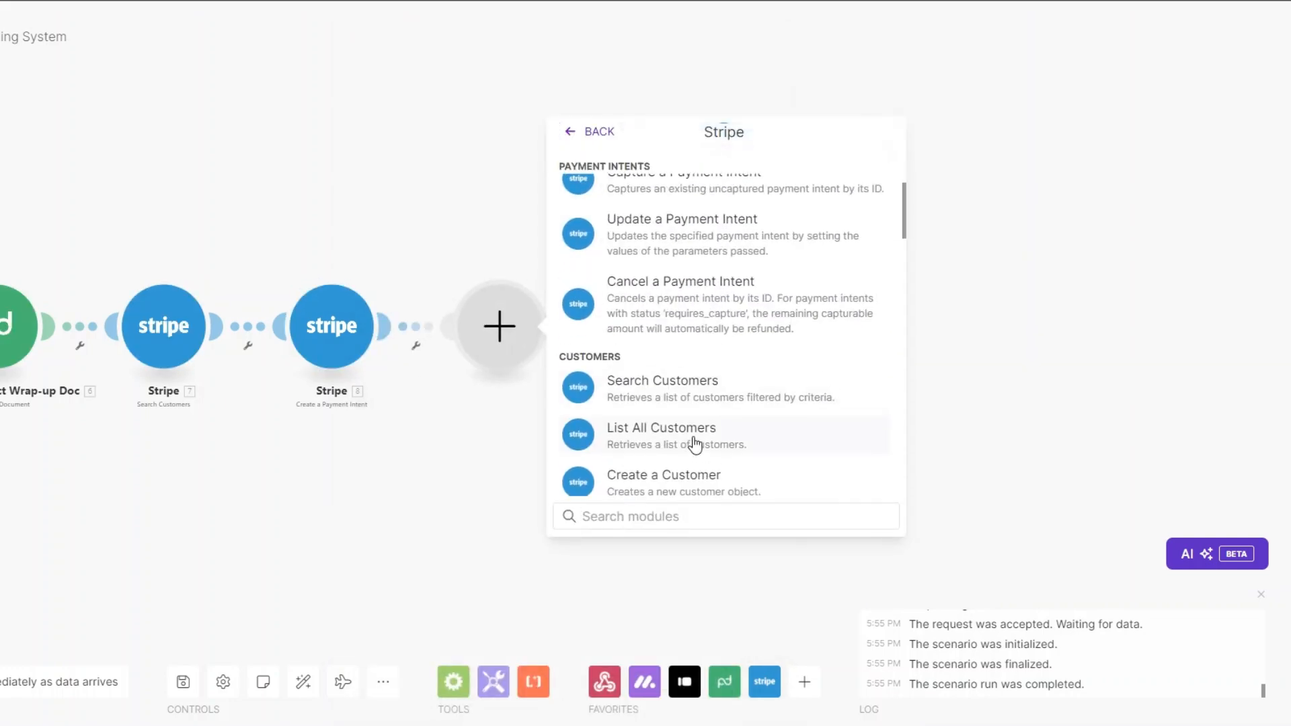
click(659, 309)
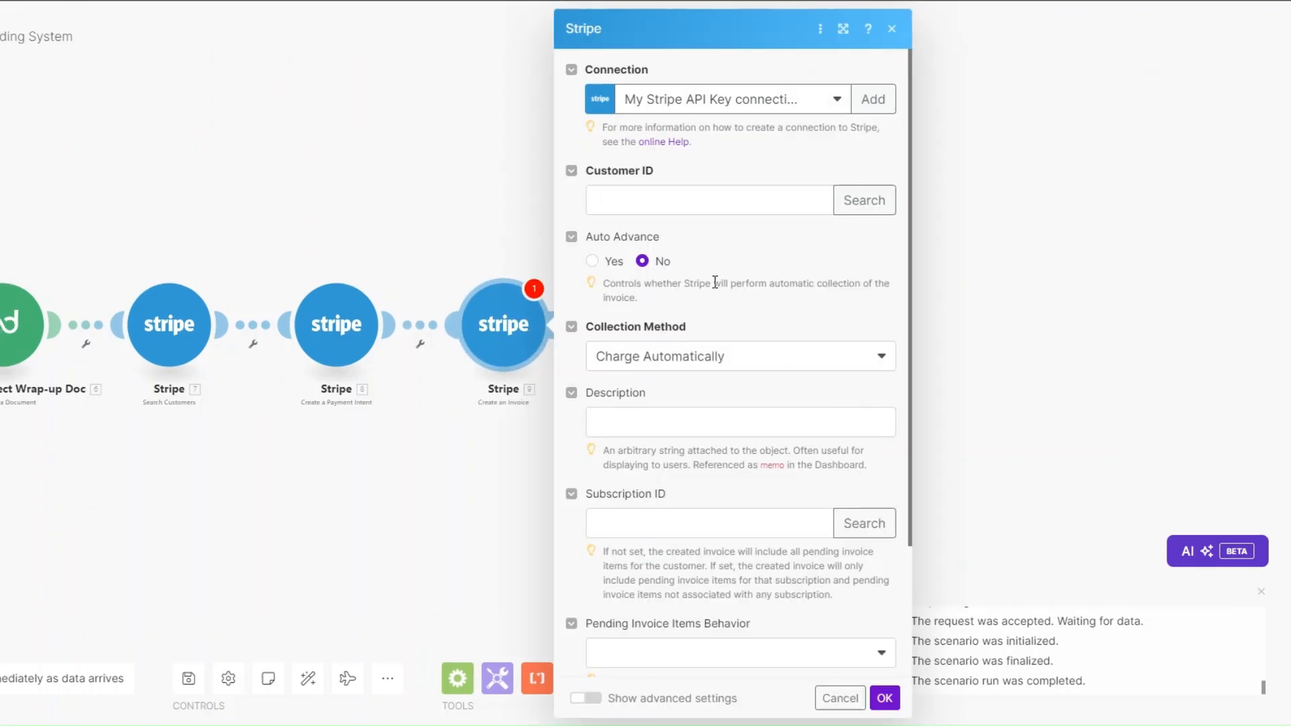
click(673, 197)
scroll(995, 265, down, 15)
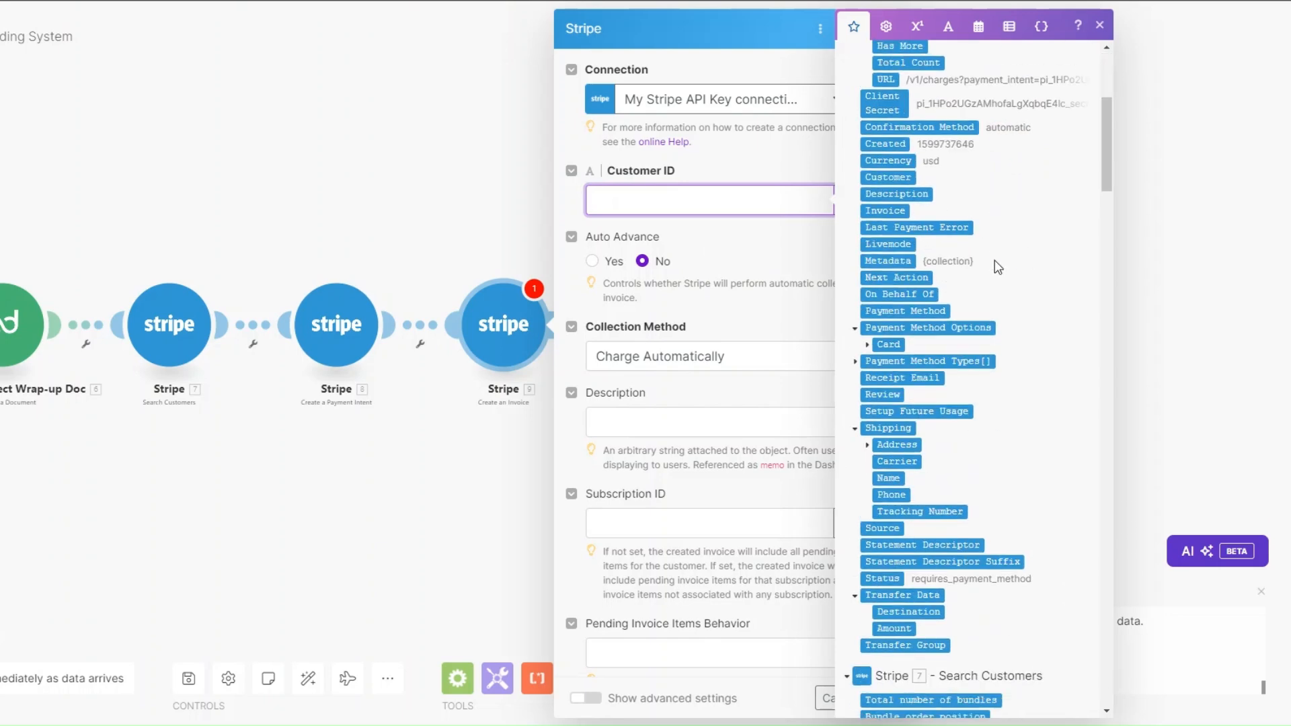
click(891, 177)
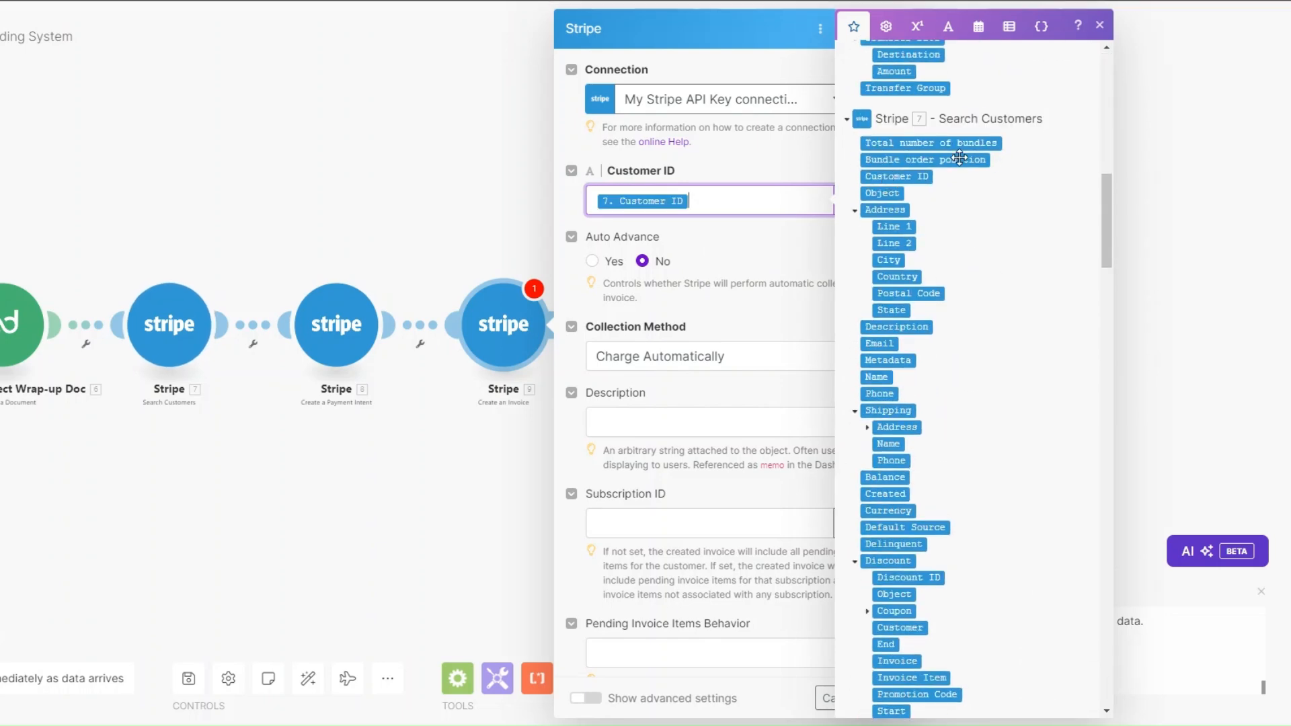
Step: Keep Charge Automatically as collection method and describe the invoice as 'consulting services'
scroll(745, 228, down, 3)
click(753, 191)
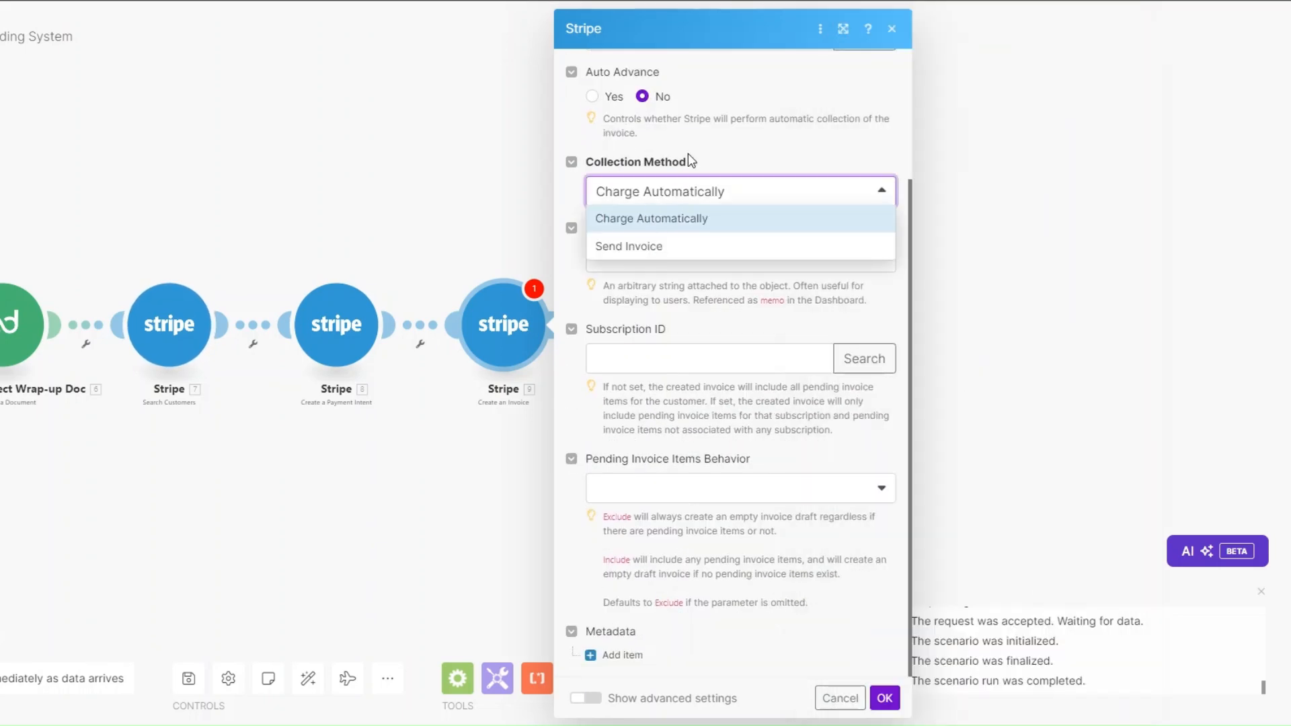
click(682, 196)
click(644, 256)
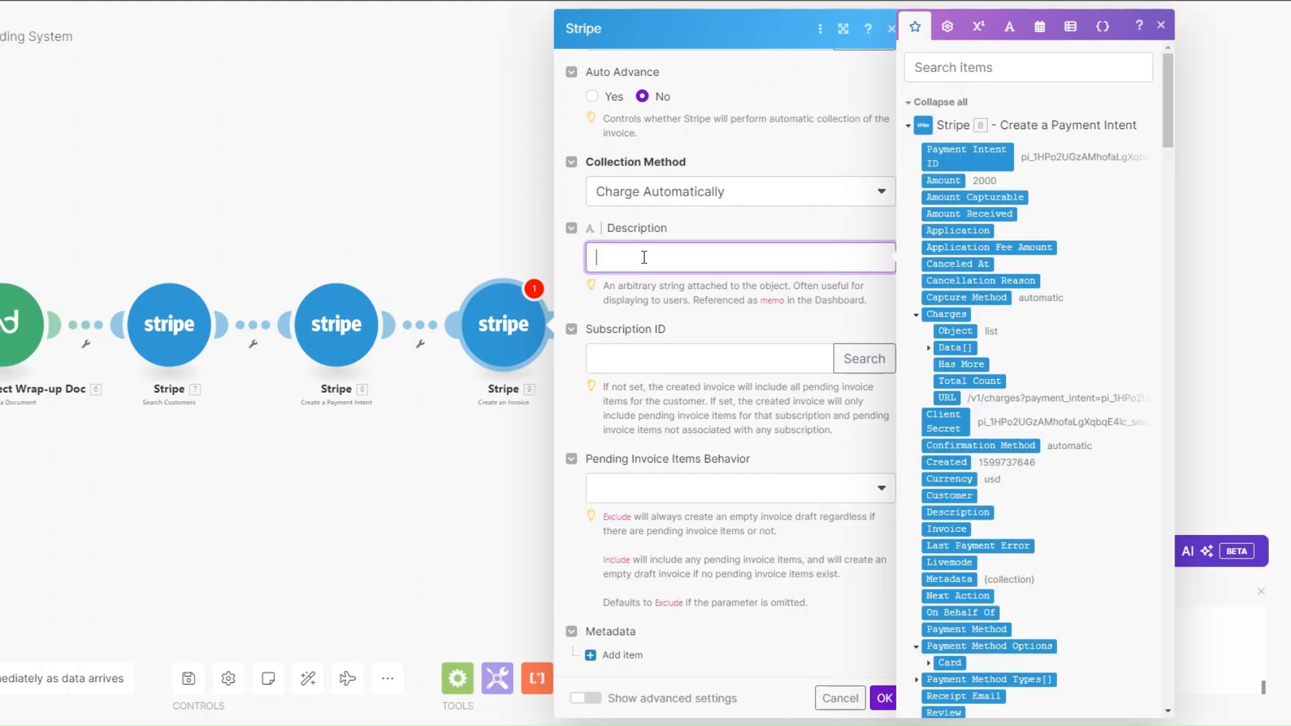
text(consulting services)
click(885, 698)
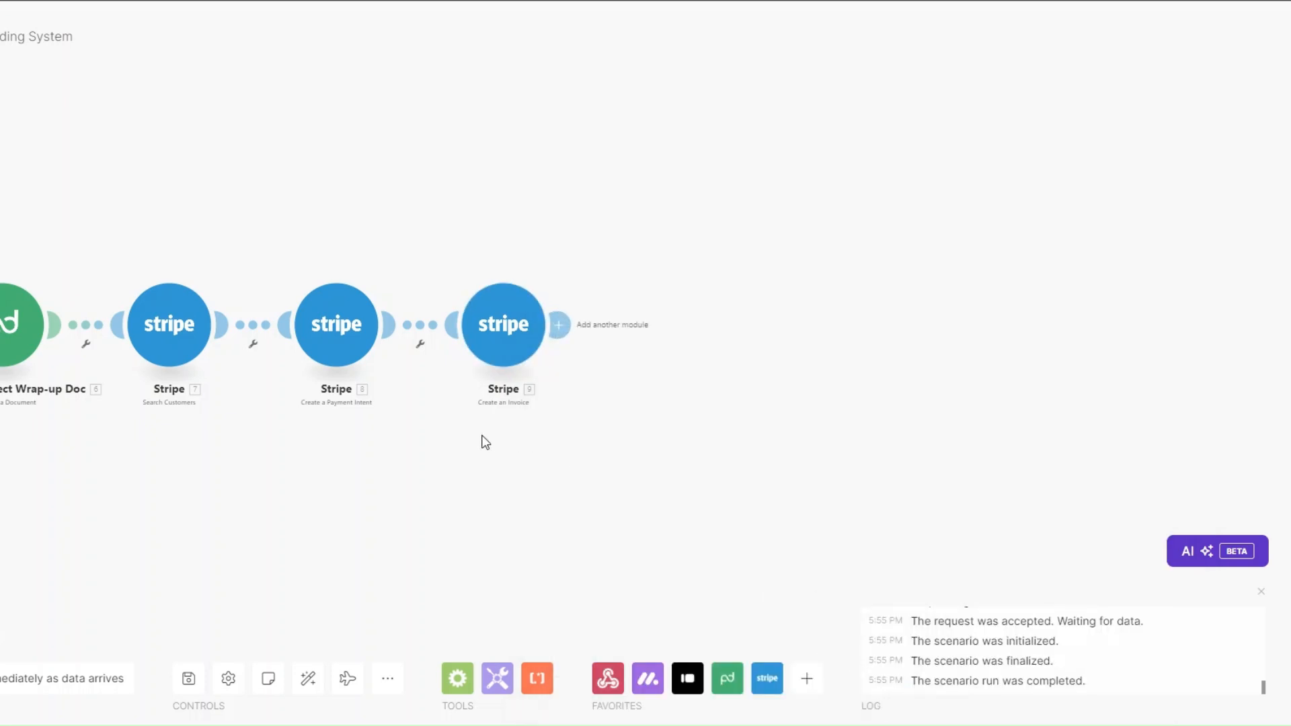
Step: Rename the Stripe Create an Invoice module to 'Final Billing Invoice'
right_click(495, 375)
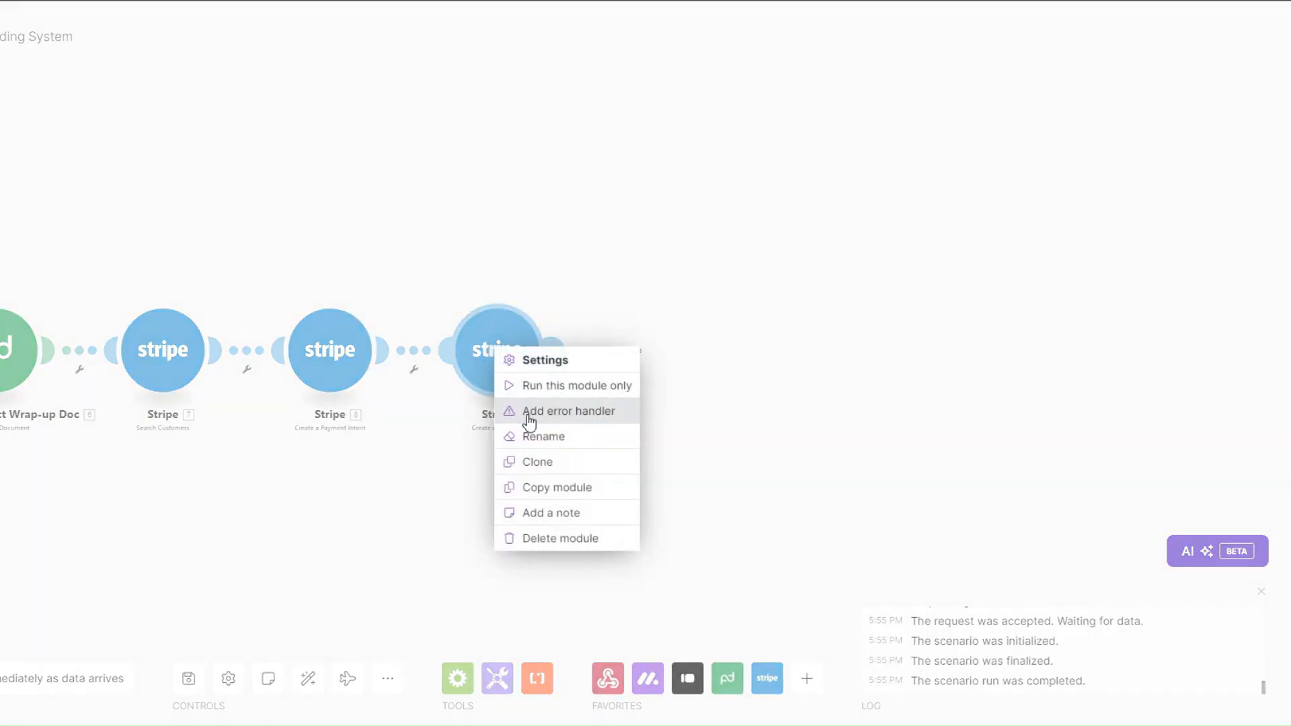
click(529, 437)
text(Final B)
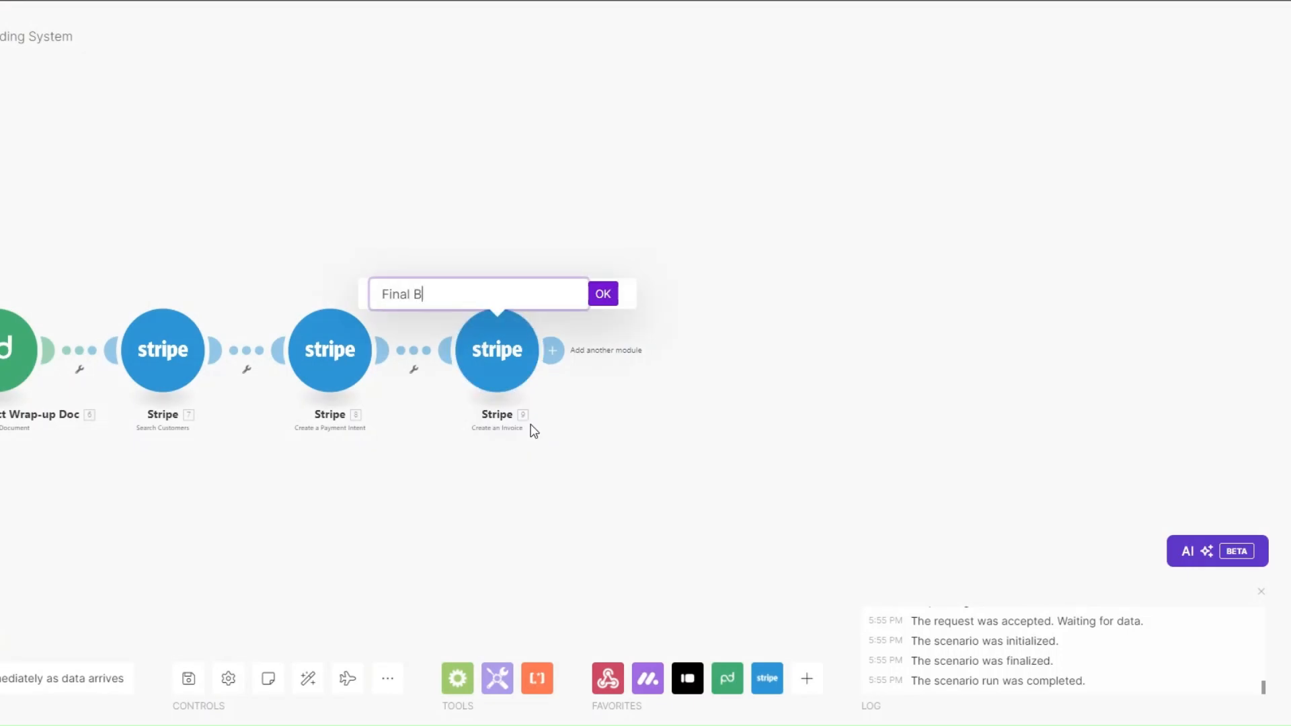
text(illing Invo)
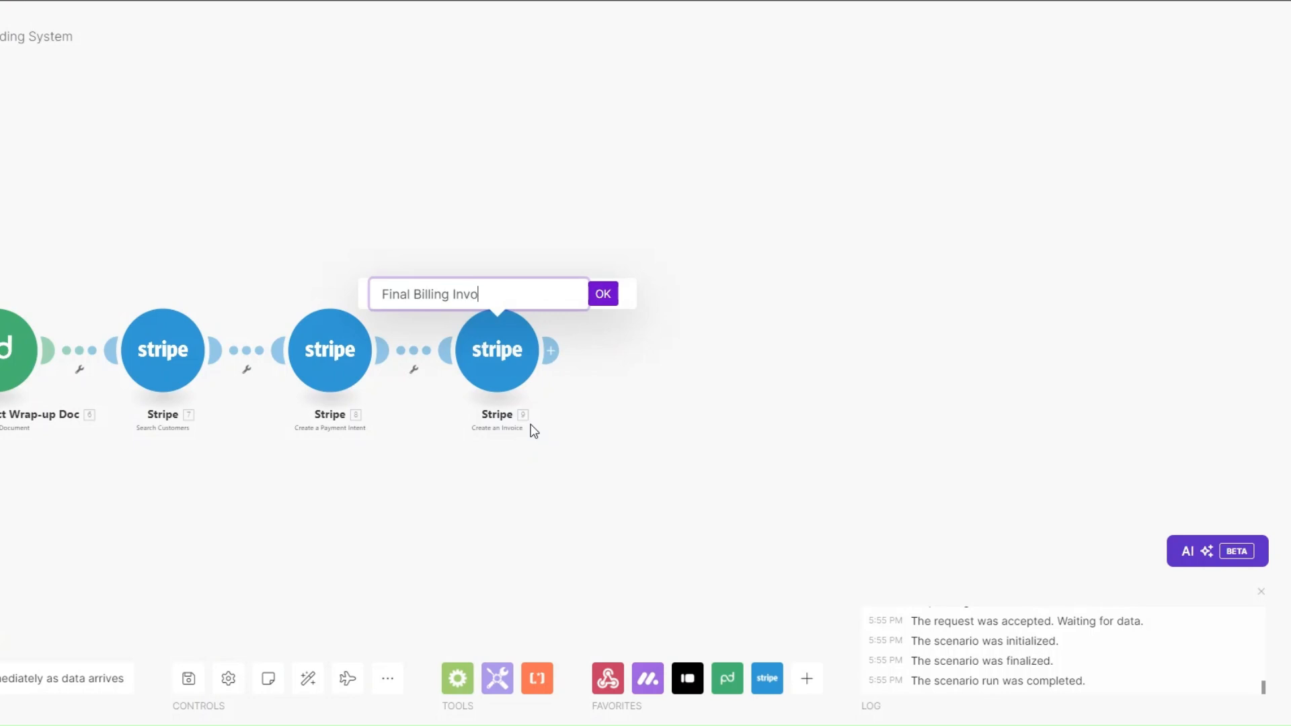
text(ice)
click(600, 296)
drag(407, 477, 442, 454)
scroll(571, 491, down, 3)
scroll(582, 490, up, 3)
scroll(573, 490, down, 2)
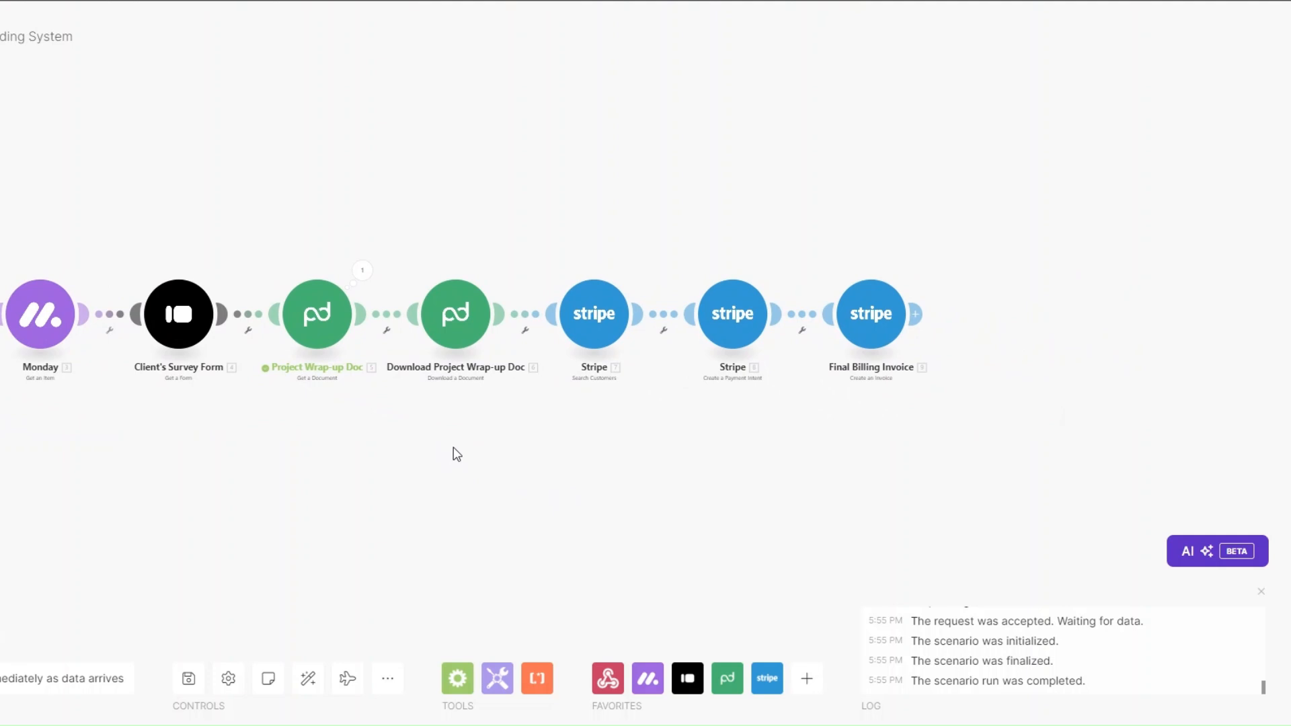
drag(480, 451, 31, 471)
Step: Add a Calendly Create a Scheduling Link step with Maximum Event Count 1 and Event Type Closing Call
click(601, 351)
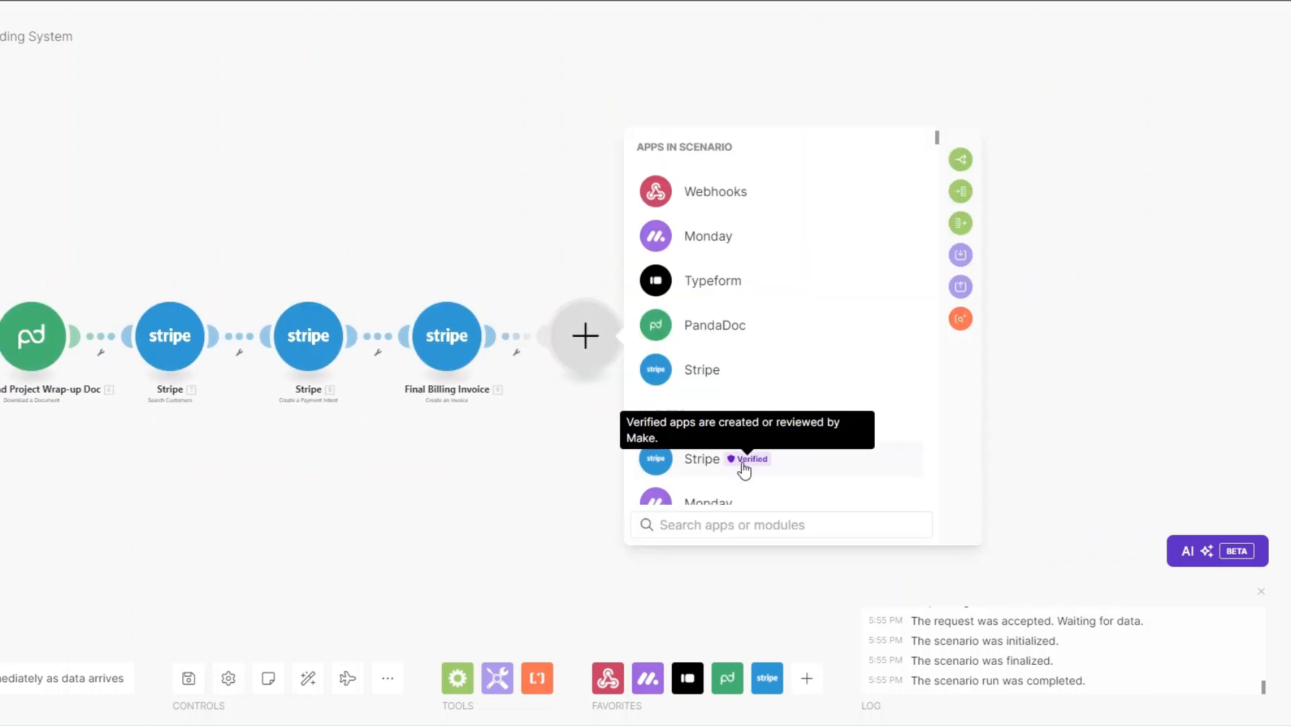
click(709, 525)
text(calendl)
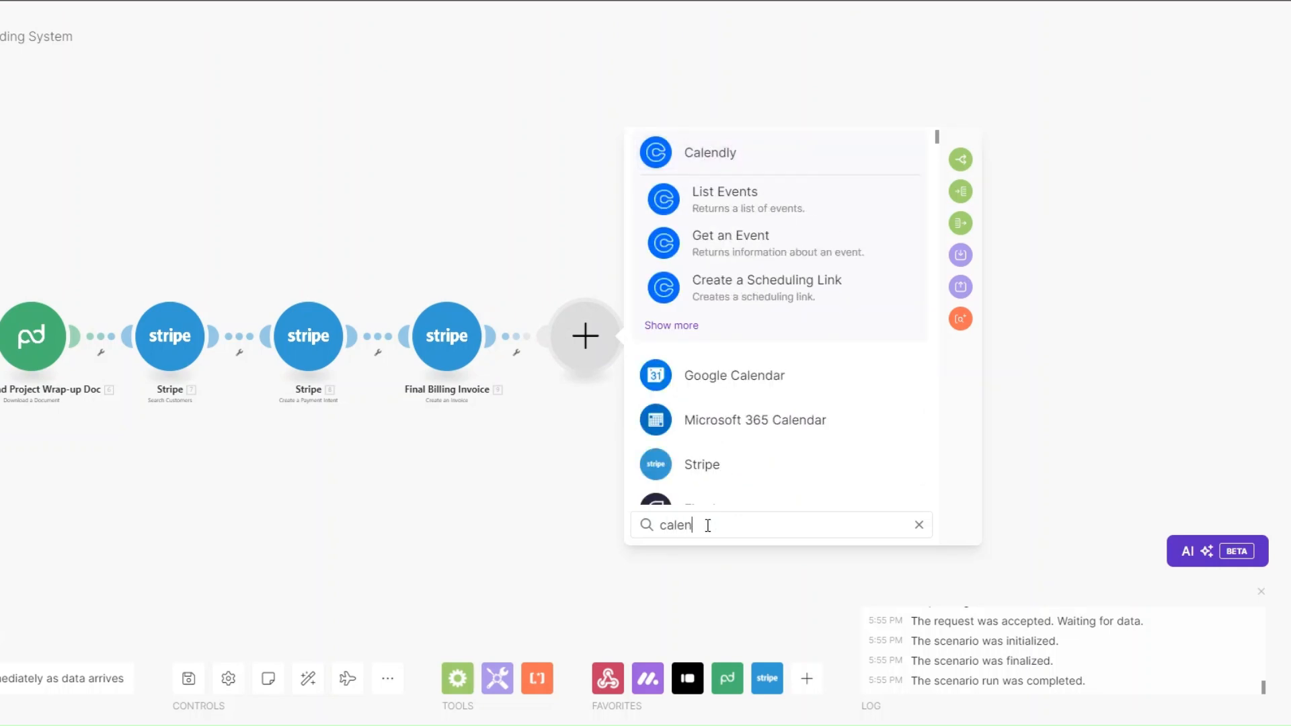
click(704, 148)
scroll(747, 282, down, 5)
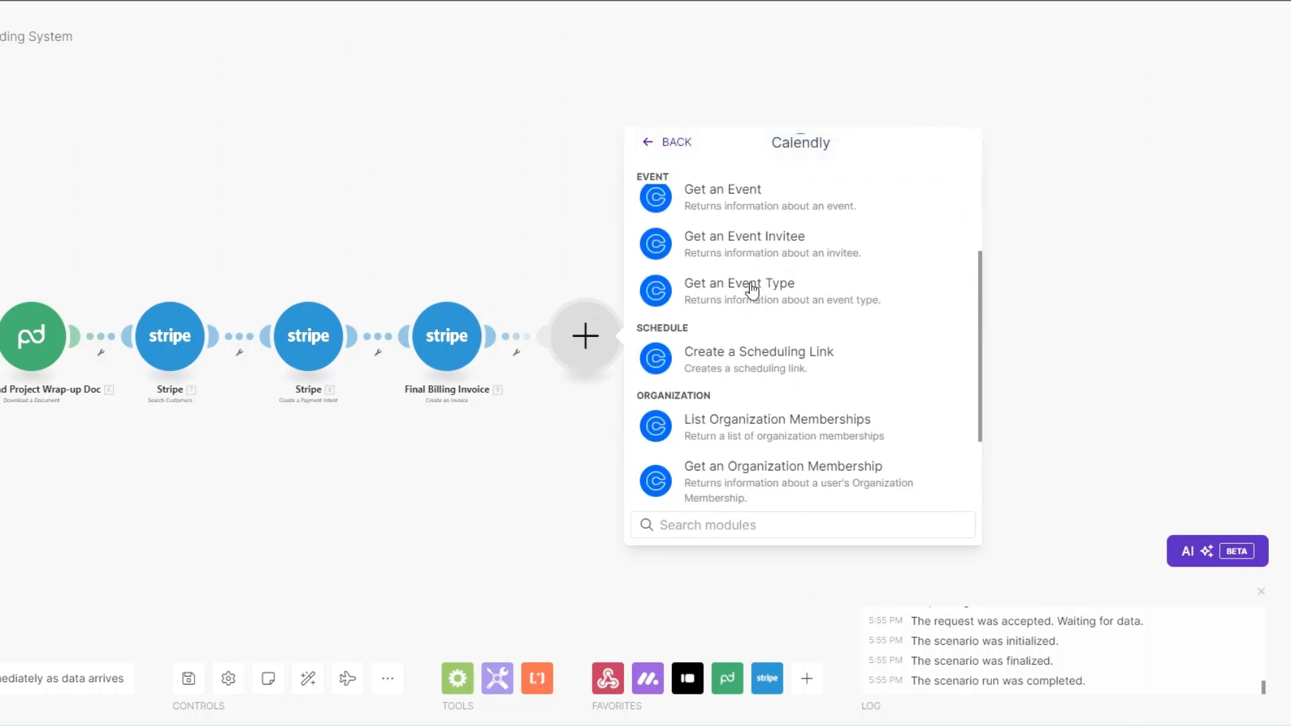
click(752, 279)
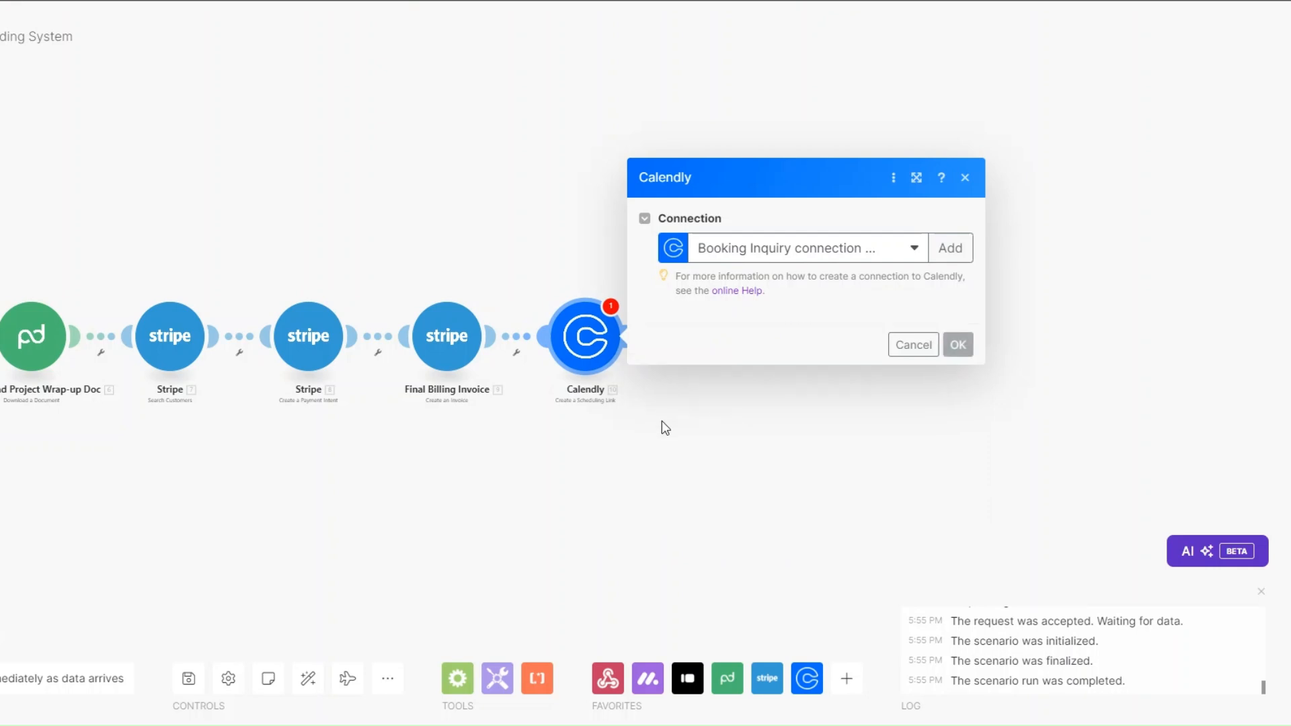
click(696, 348)
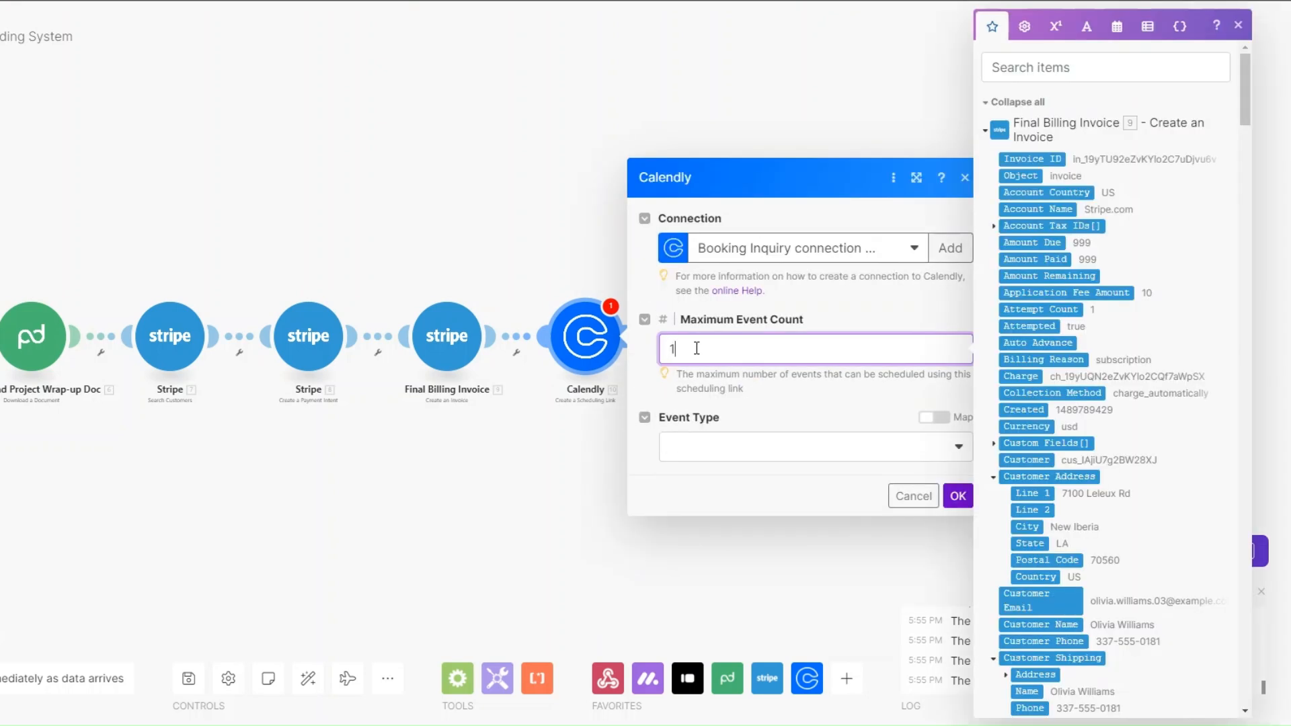
click(703, 456)
click(717, 502)
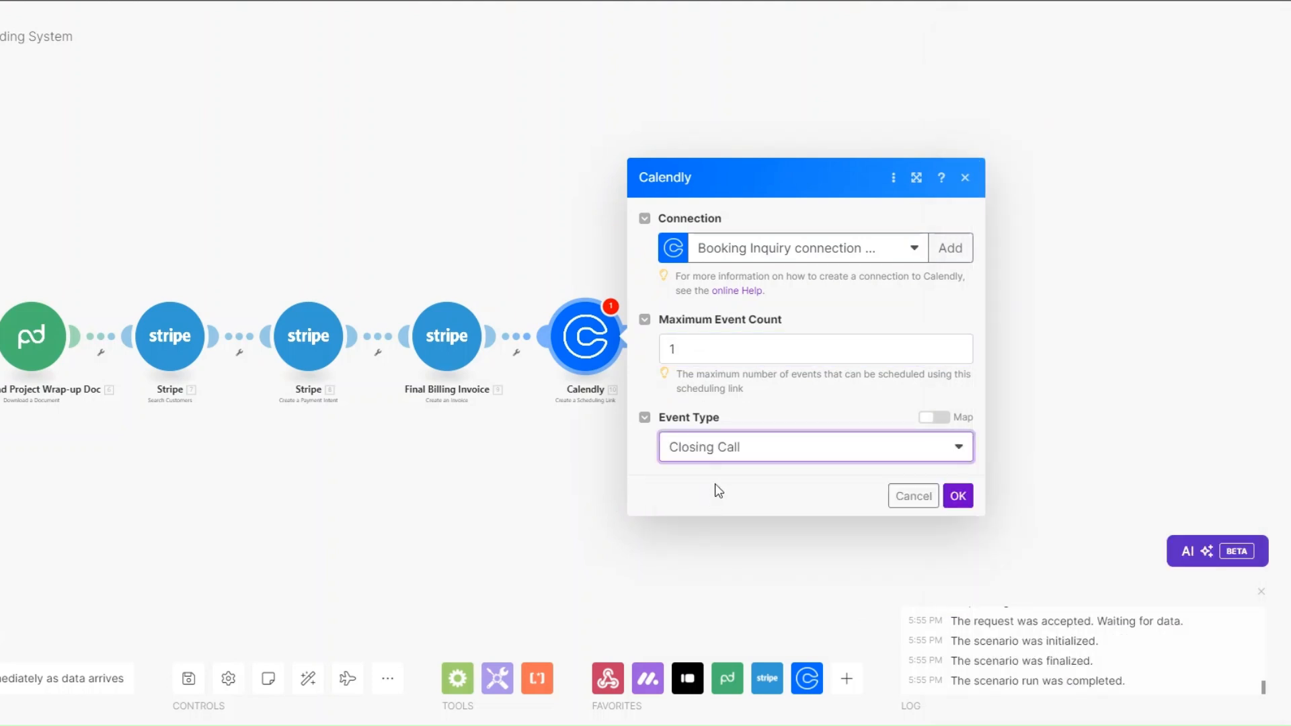
click(955, 496)
Step: Rename the Calendly step to 'Schedule a Closing Call'
right_click(576, 339)
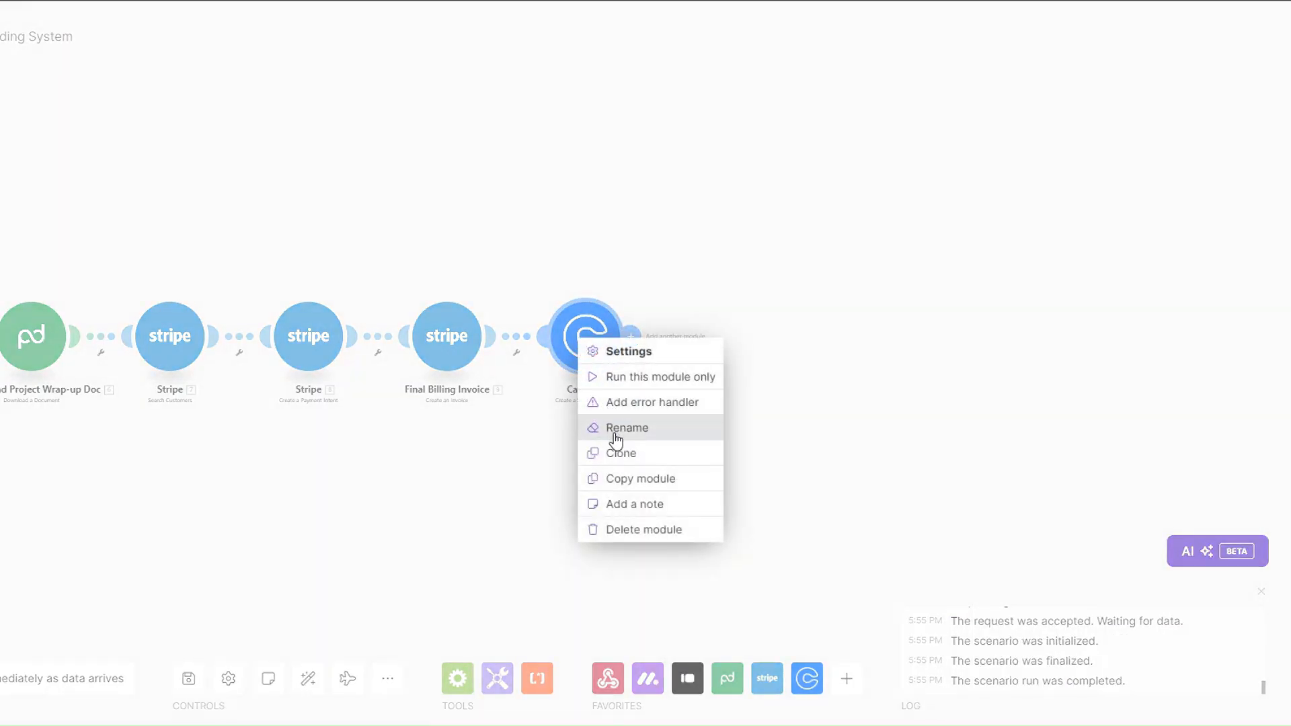
click(622, 428)
text(Sc)
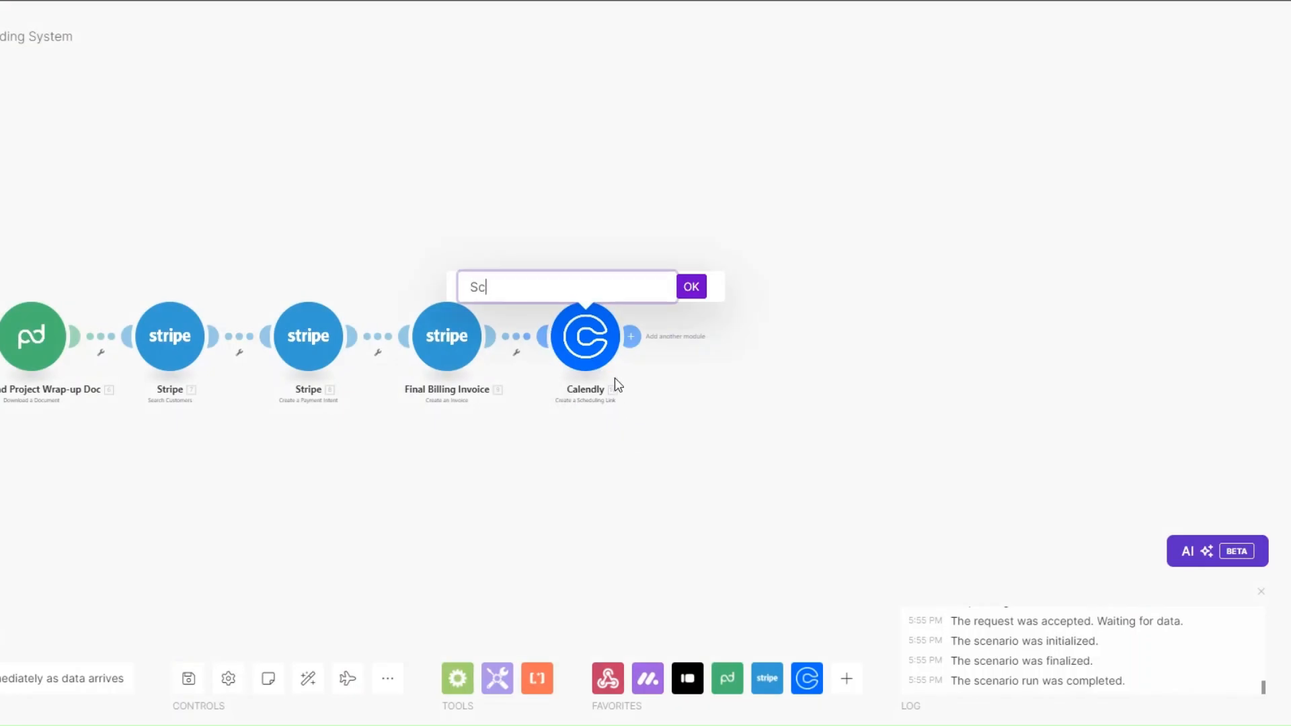
text(hedule a Closing Call)
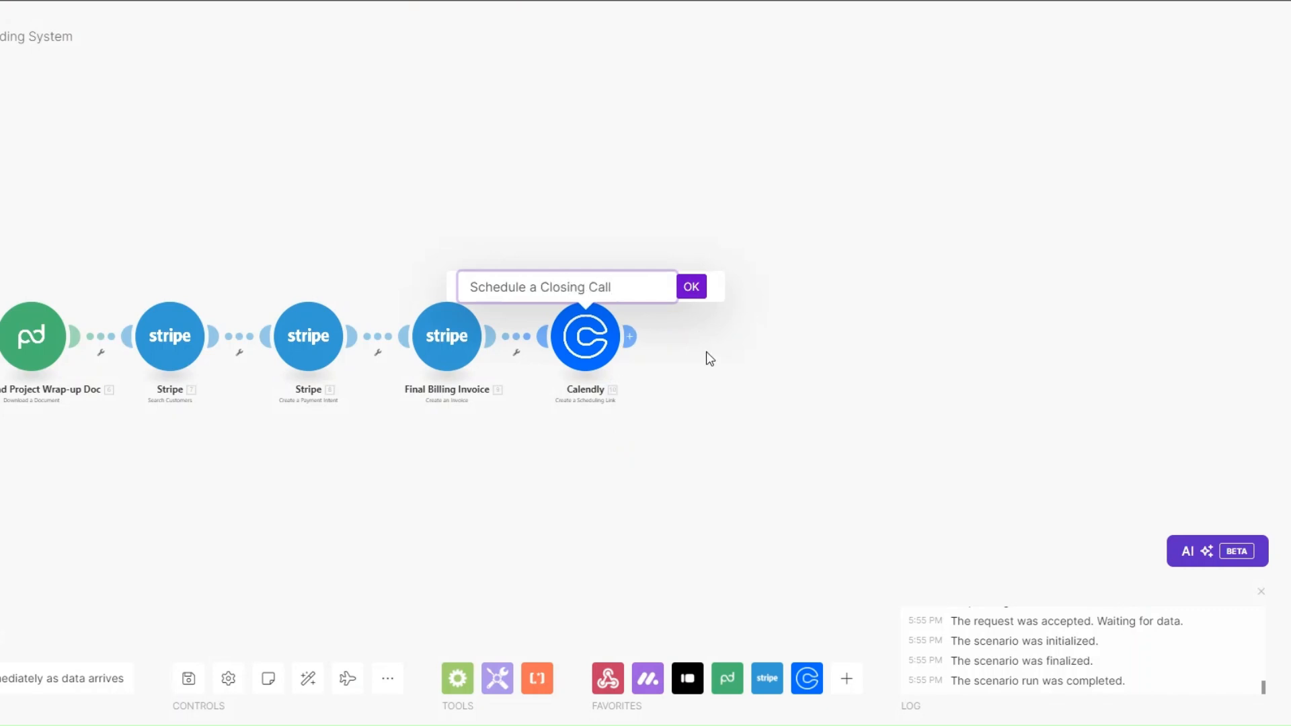
click(702, 288)
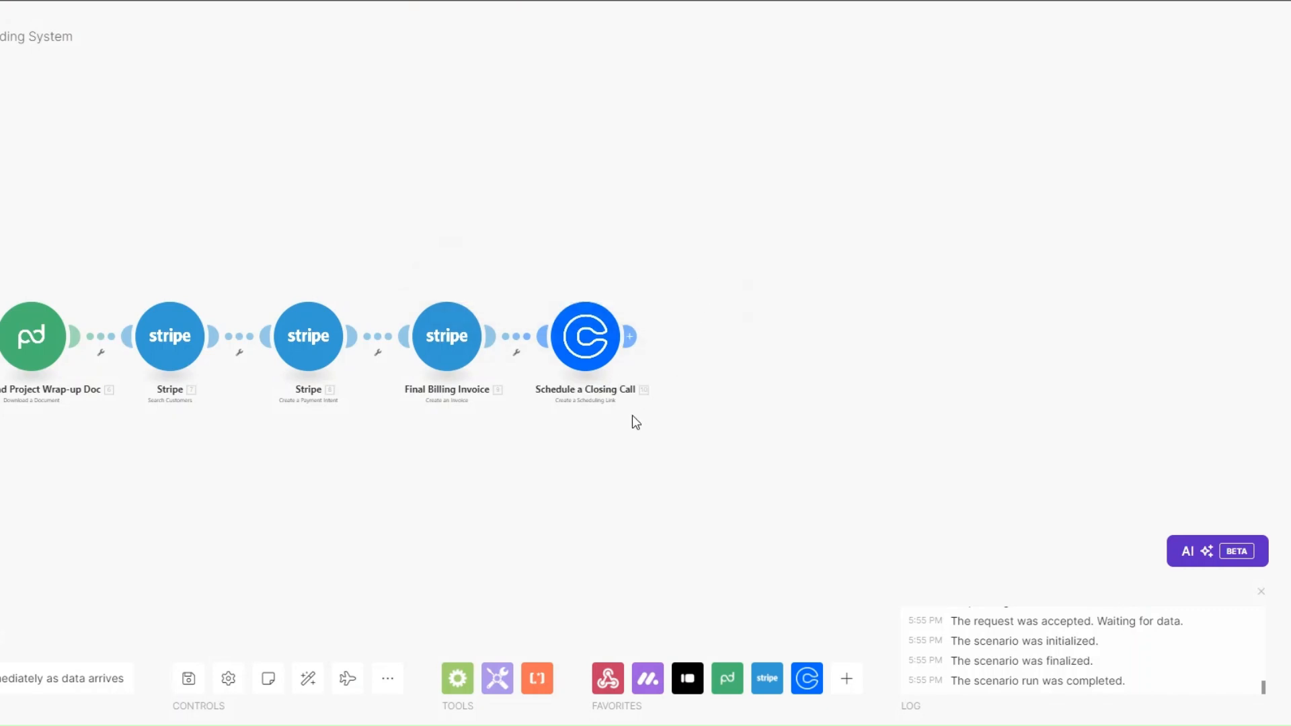
drag(0, 351, 199, 341)
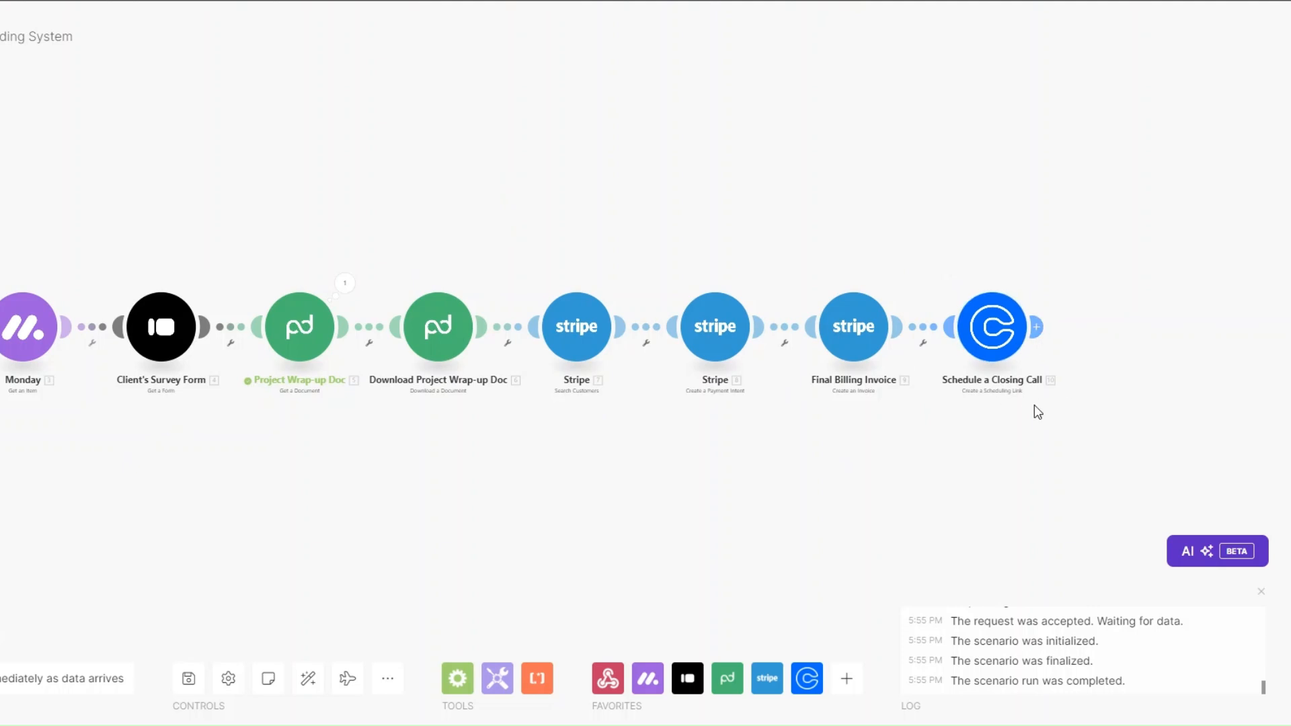
drag(994, 416, 921, 427)
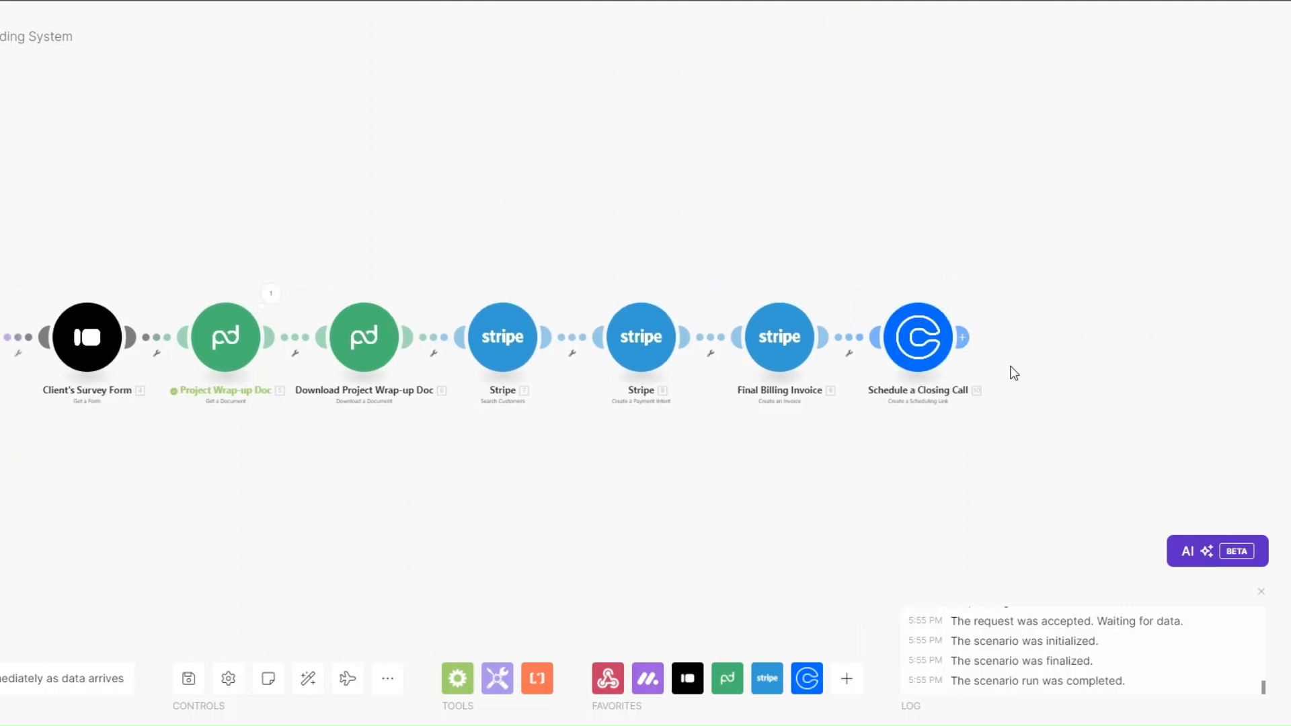
Step: Append an Email Send an Email step and rename it 'Offboarding Email'
click(964, 338)
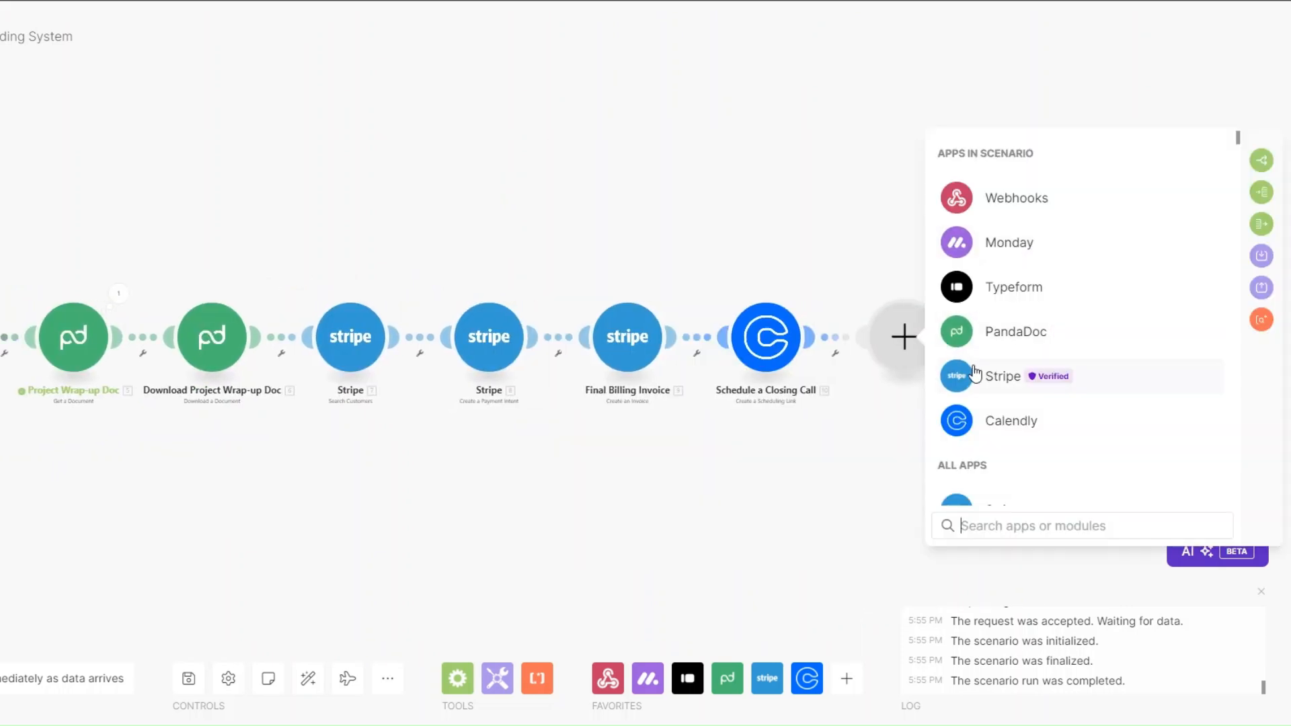
click(1072, 283)
scroll(1038, 377, down, 3)
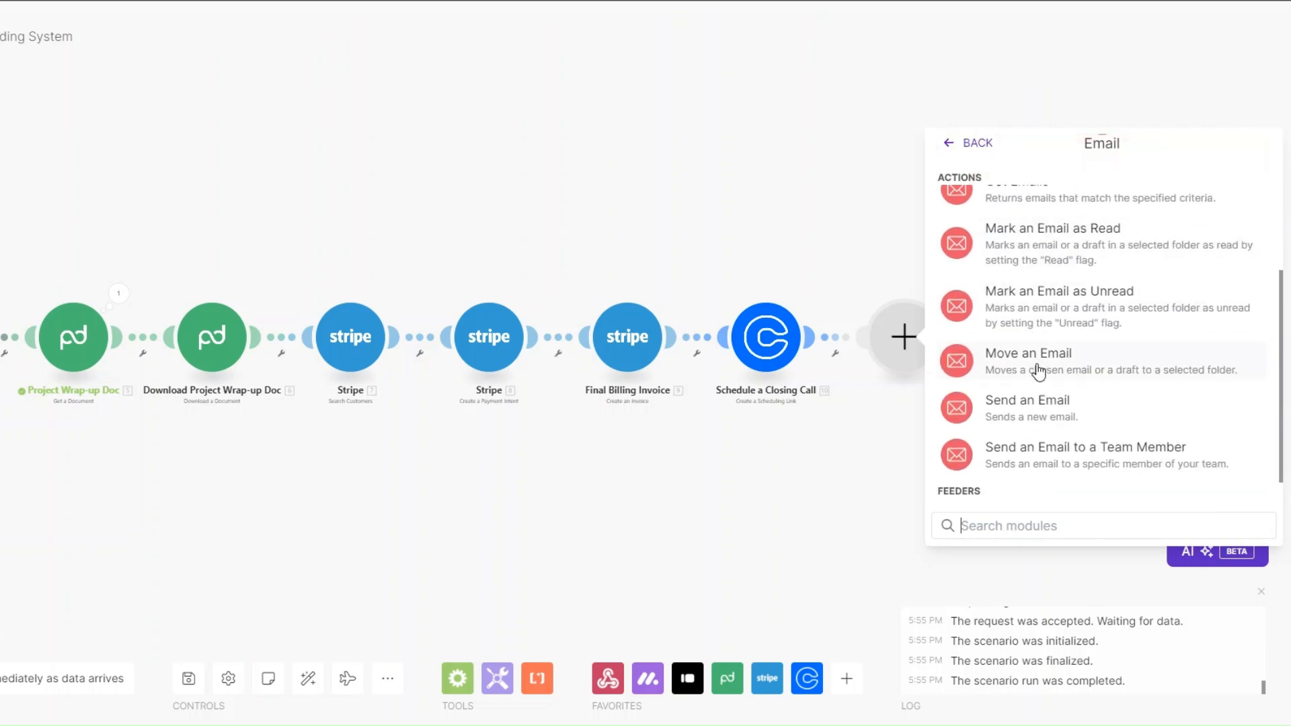
click(1037, 417)
right_click(915, 343)
click(951, 428)
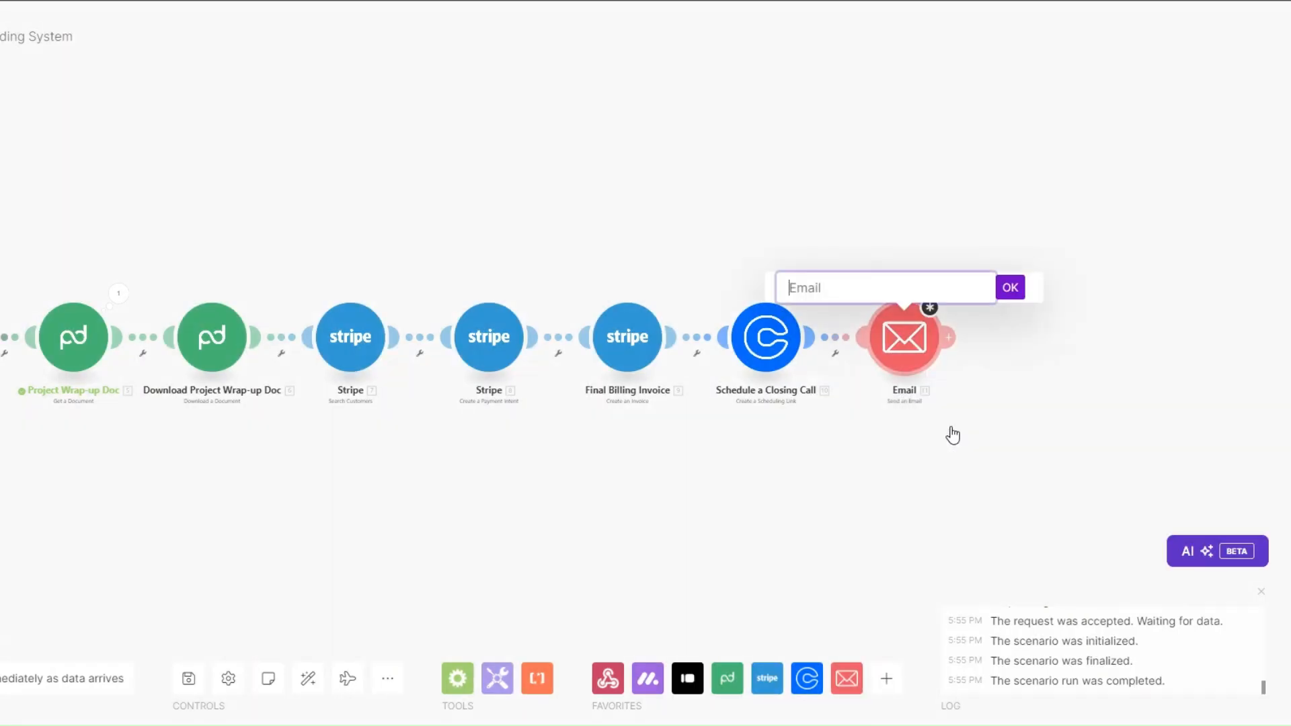
text(Offboarding Email)
click(1021, 289)
drag(682, 476, 826, 478)
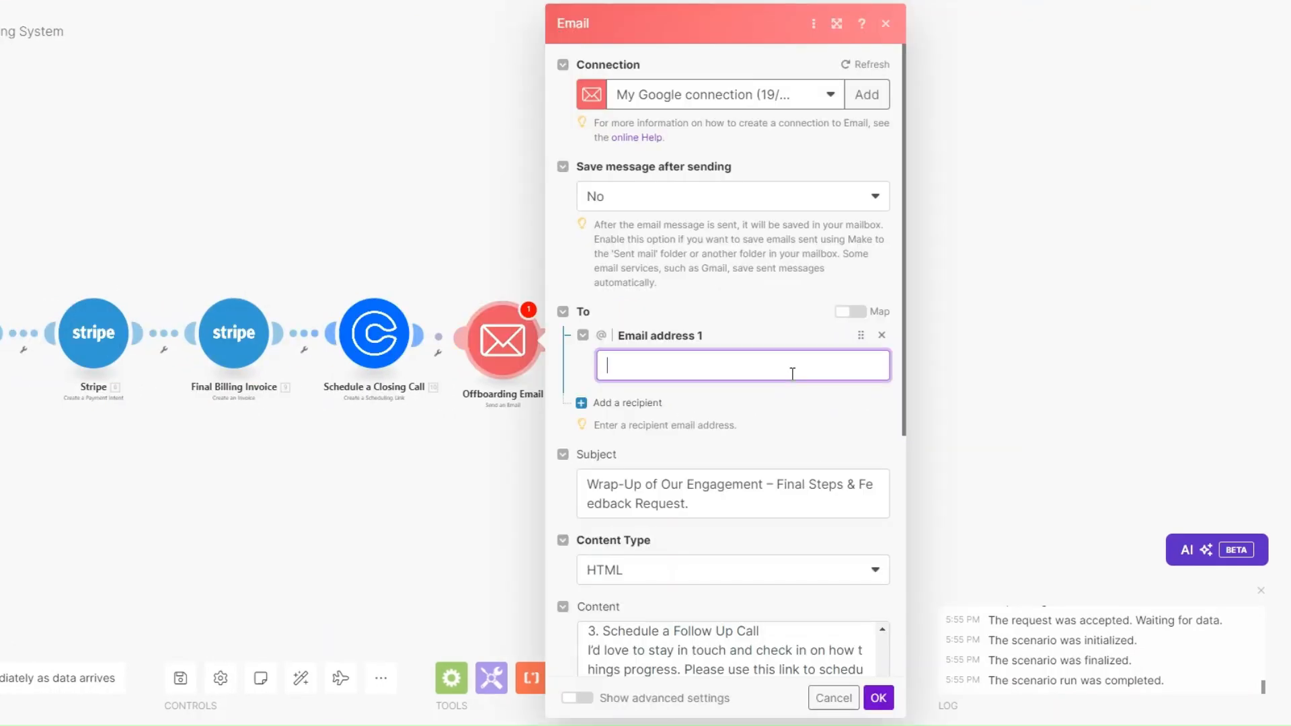
Step: Map the client's Email column value from monday as the email's recipient
click(754, 367)
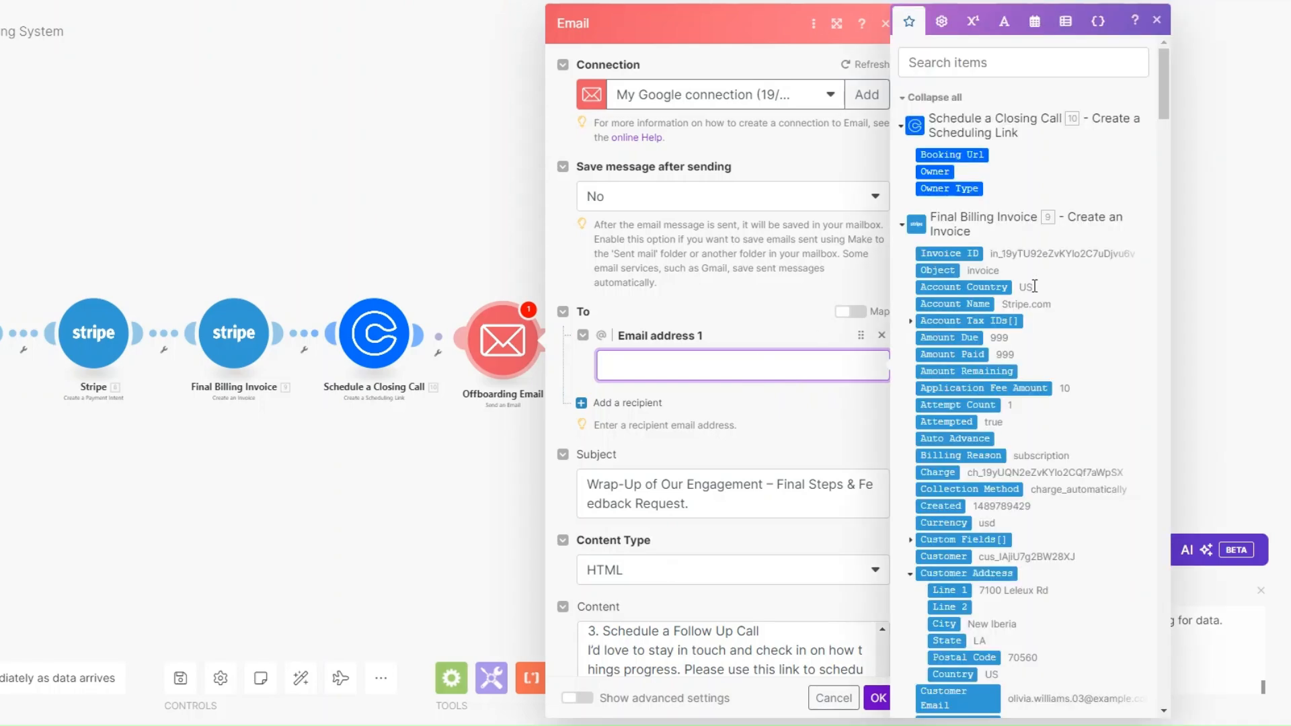
drag(1168, 106, 1164, 673)
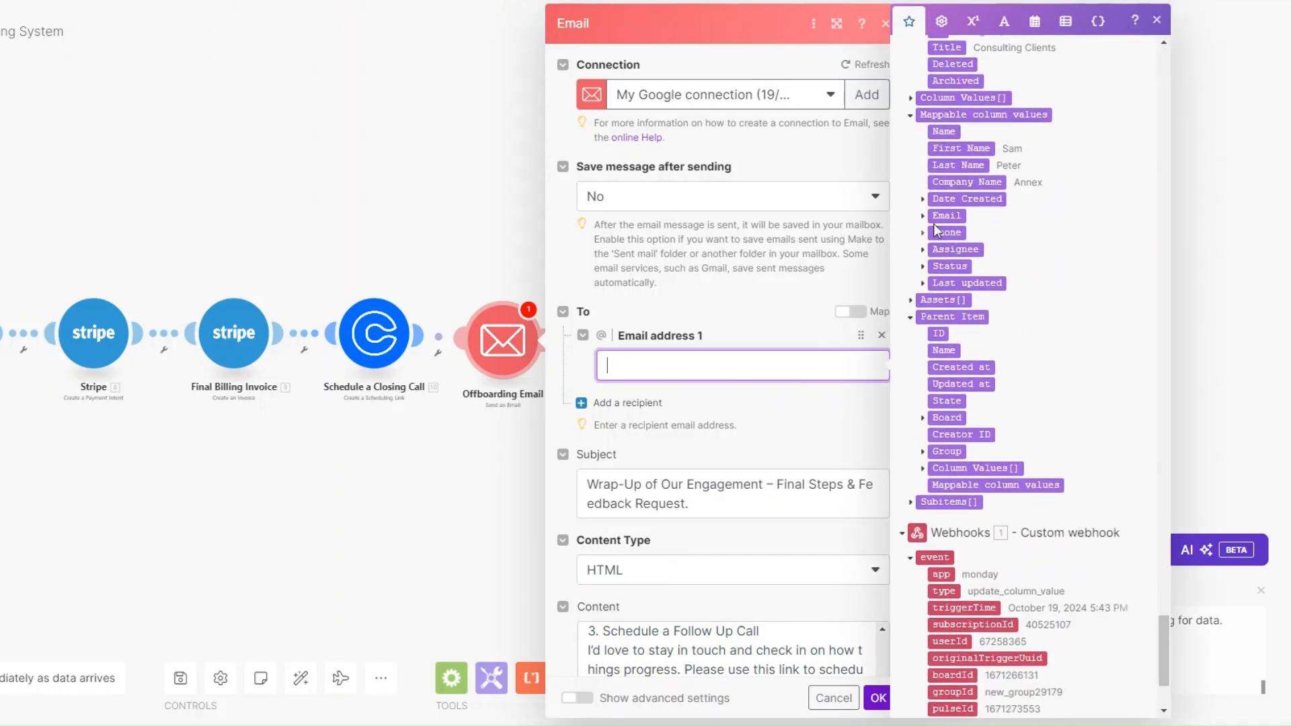
click(922, 216)
click(955, 233)
scroll(780, 328, down, 3)
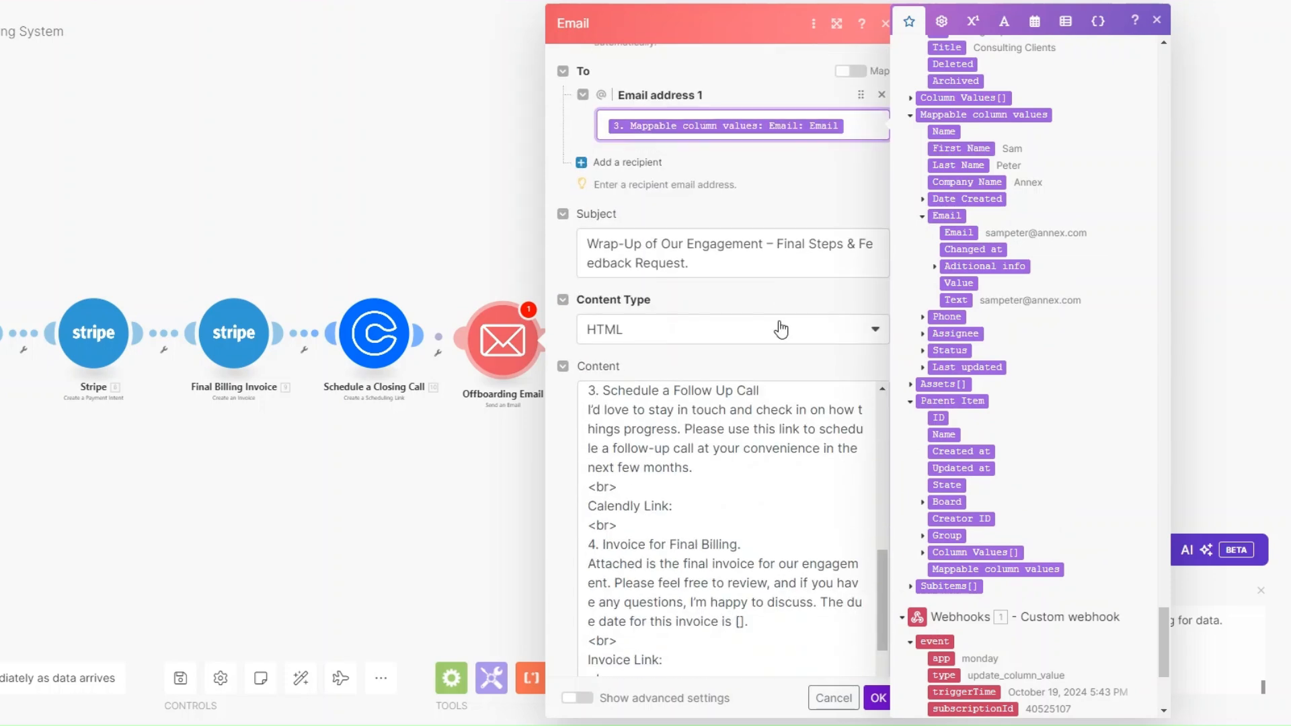
Step: Insert monday's First Name value after 'Dear' in the email content
click(700, 262)
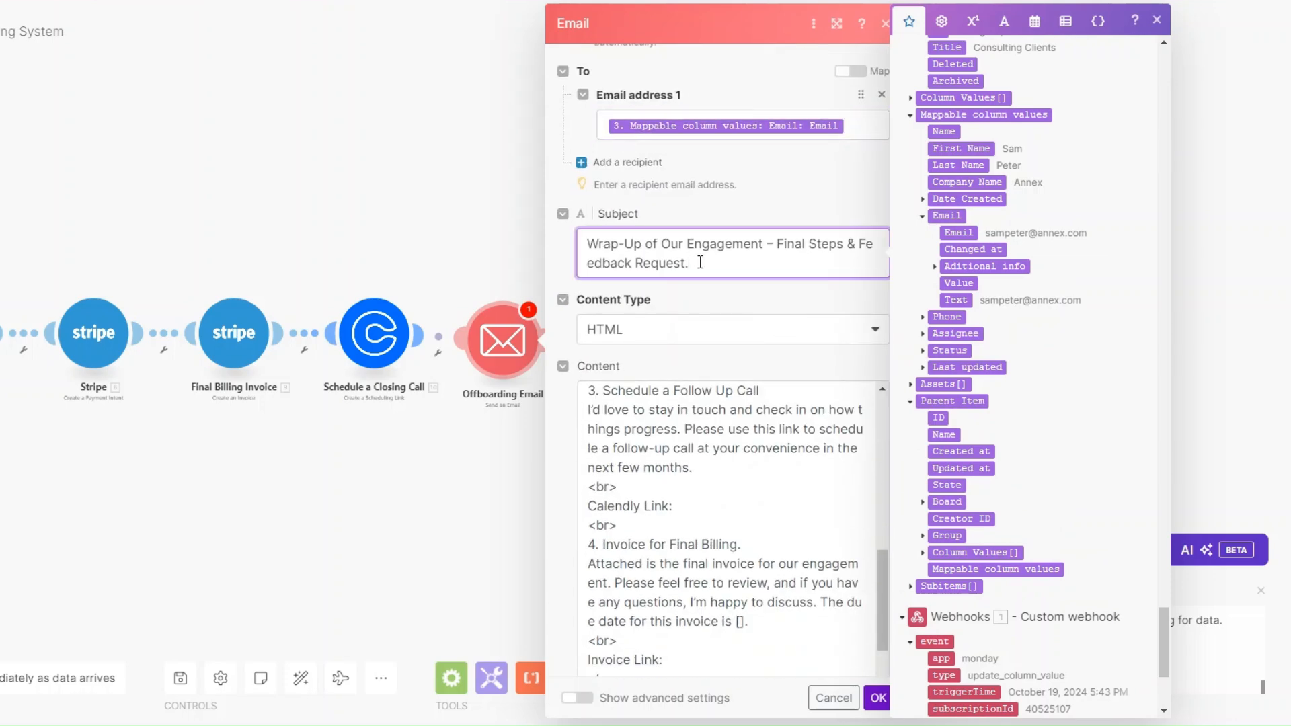
scroll(731, 271, down, 3)
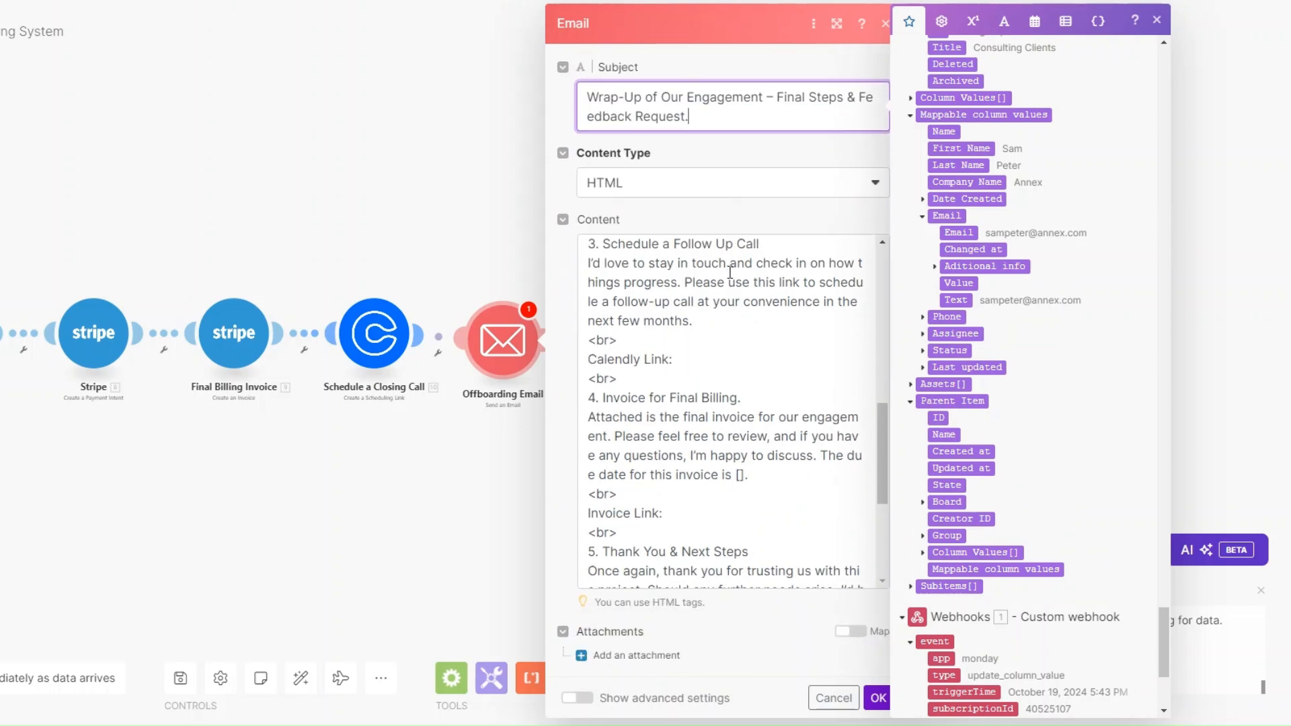
scroll(729, 273, up, 5)
scroll(729, 273, down, 4)
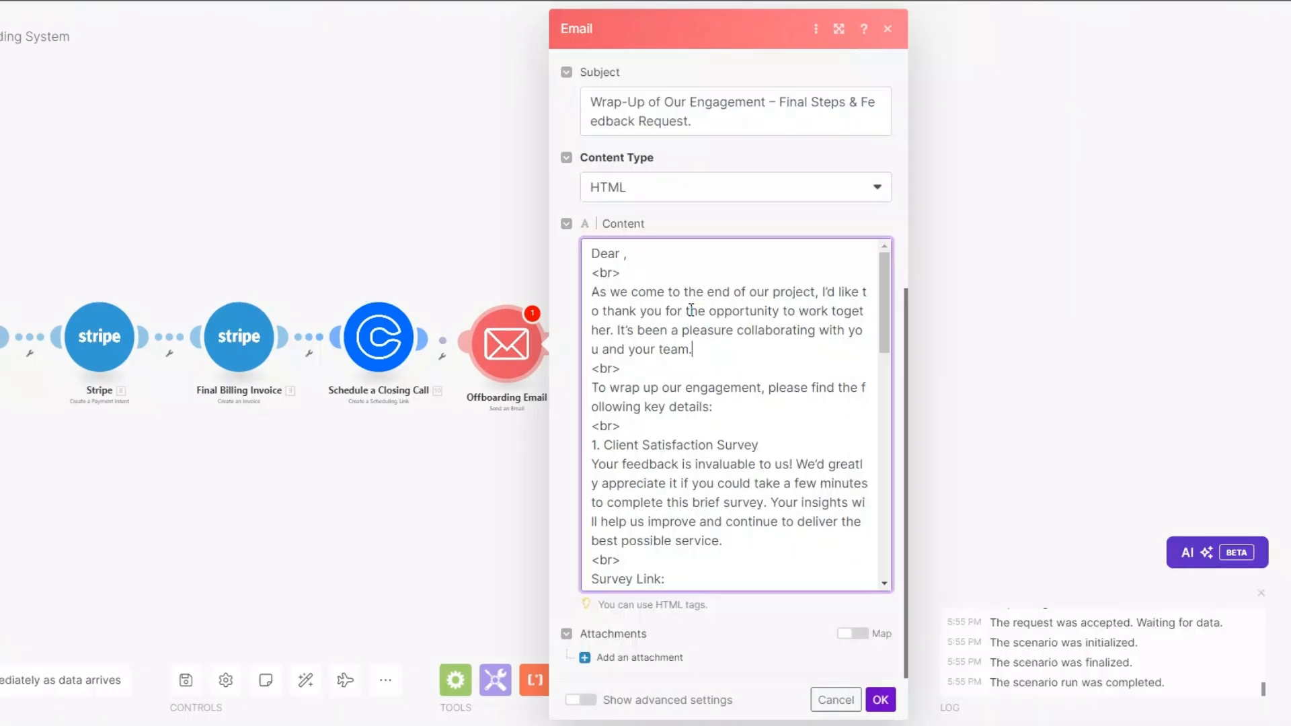
click(623, 253)
scroll(1152, 529, down, 10)
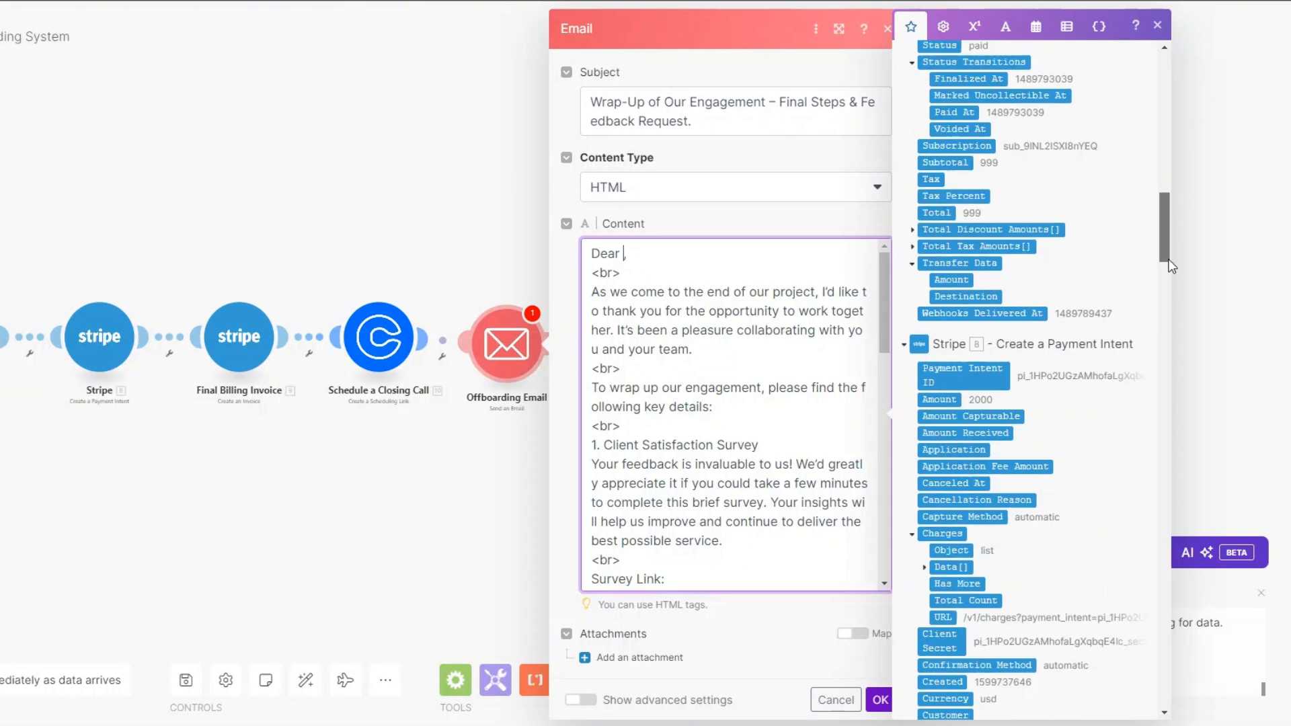
scroll(1148, 523, down, 8)
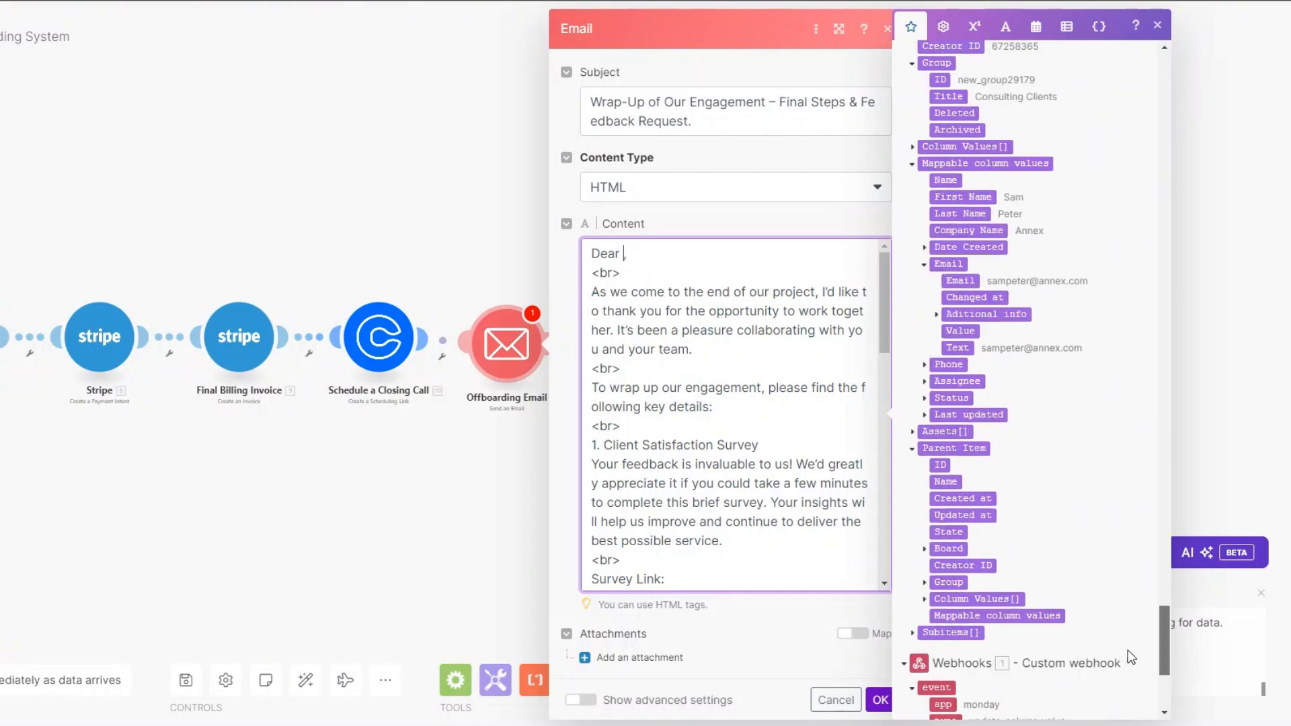
click(961, 197)
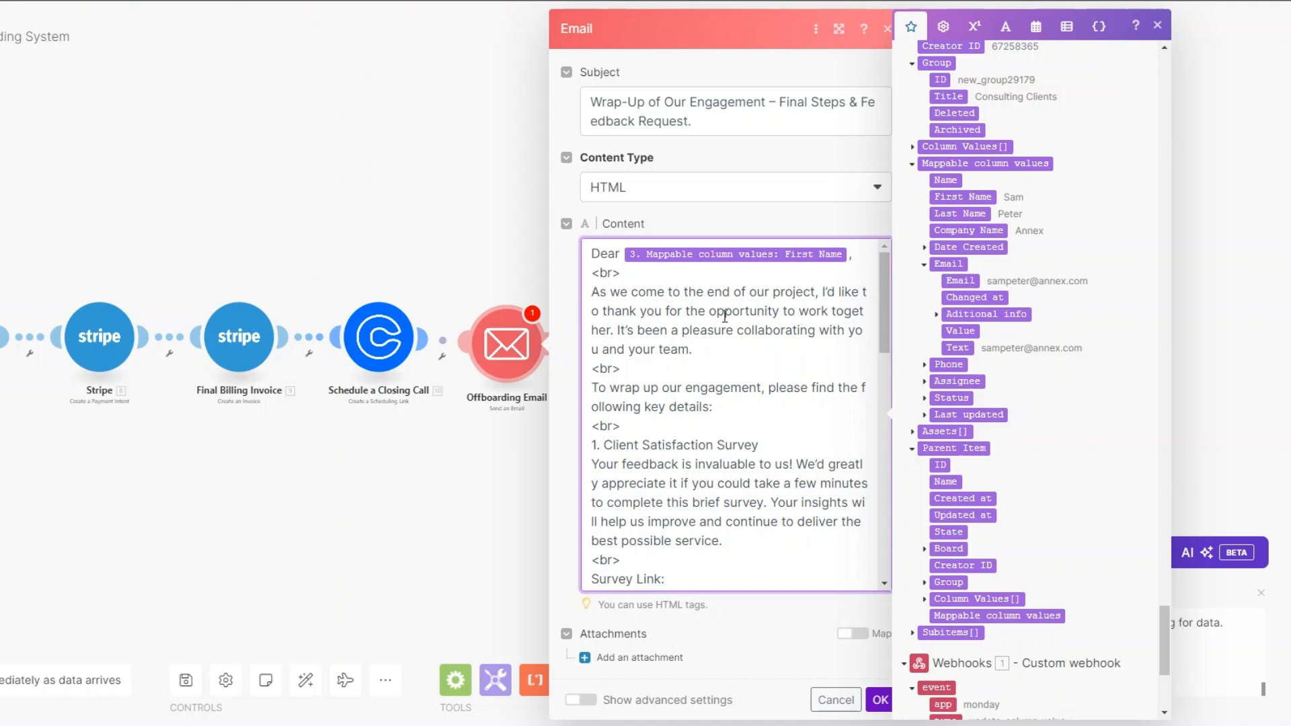
scroll(725, 316, down, 3)
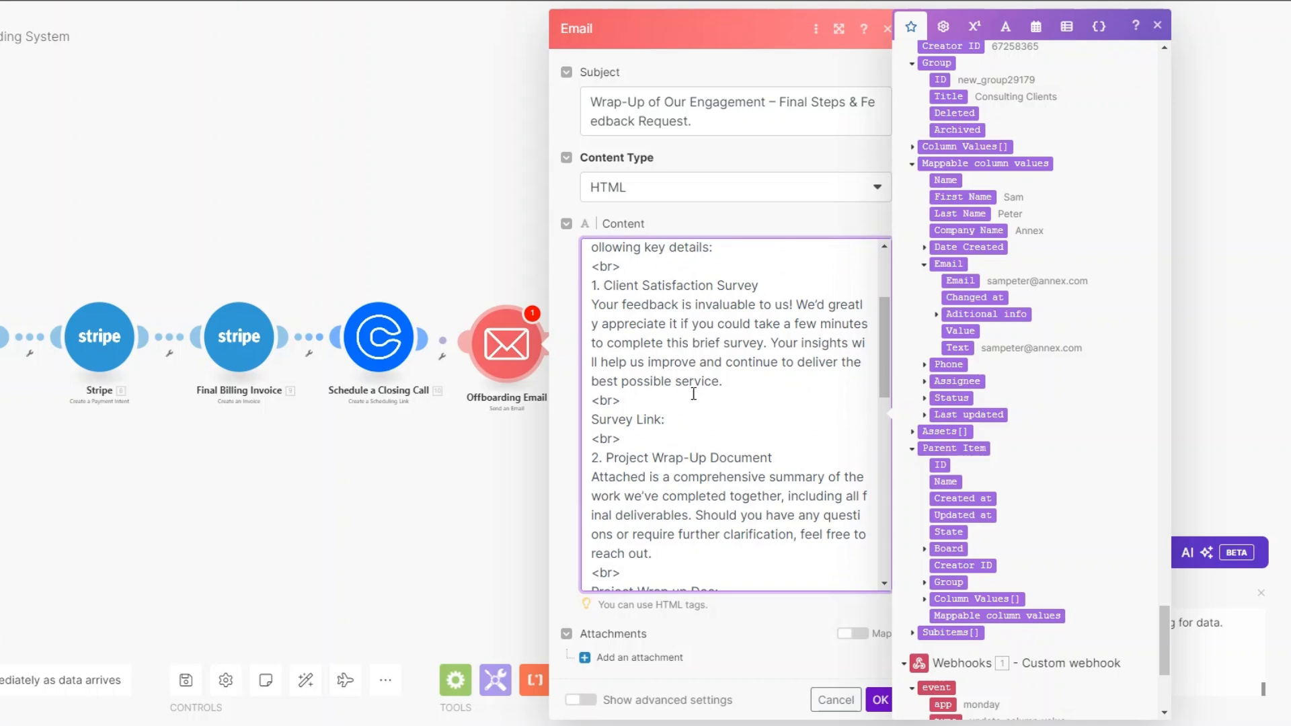
Step: Map the Typeform Links: Display value after 'Survey Link:' in the email body
click(688, 430)
drag(1161, 629, 1155, 530)
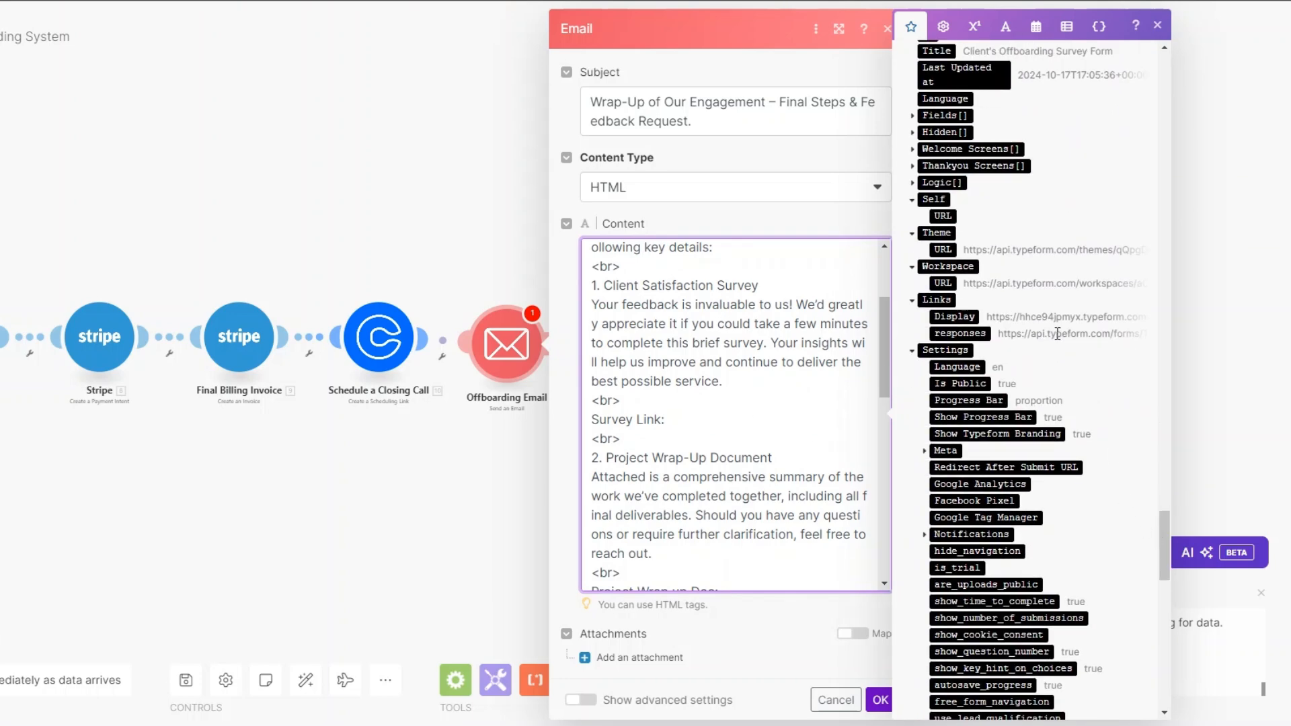
click(955, 316)
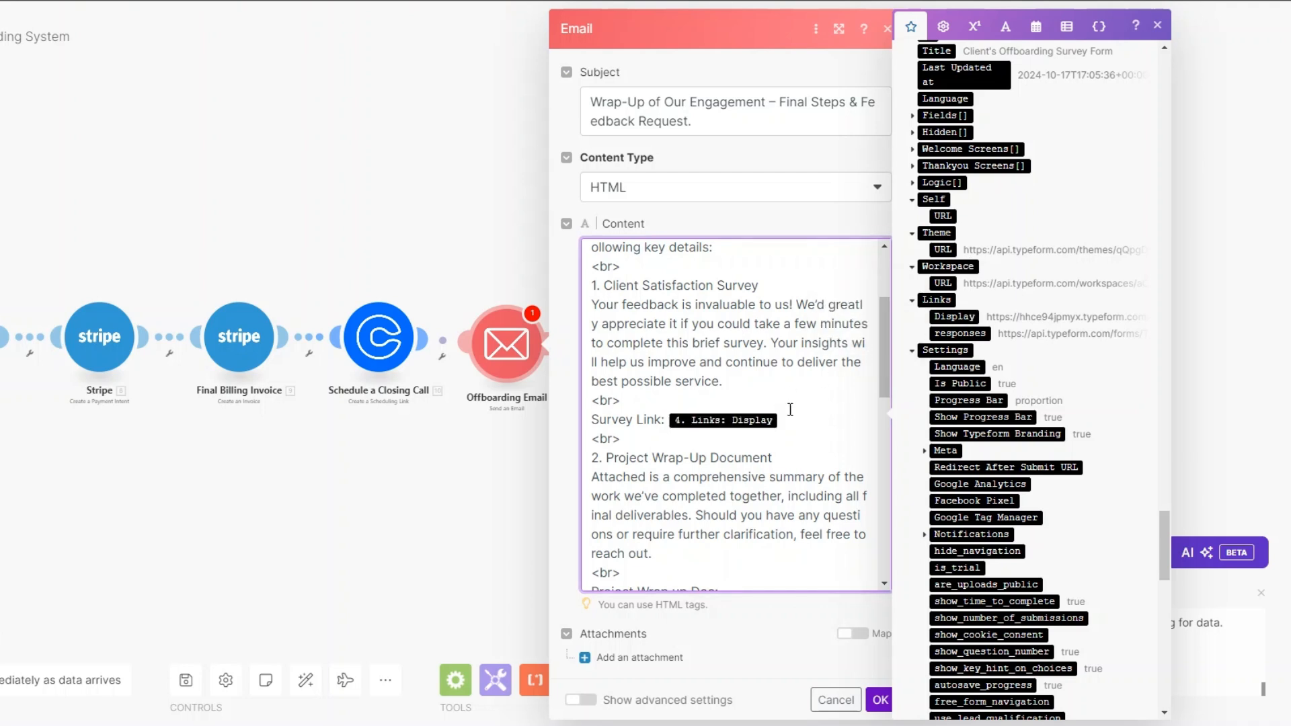
scroll(819, 427, down, 3)
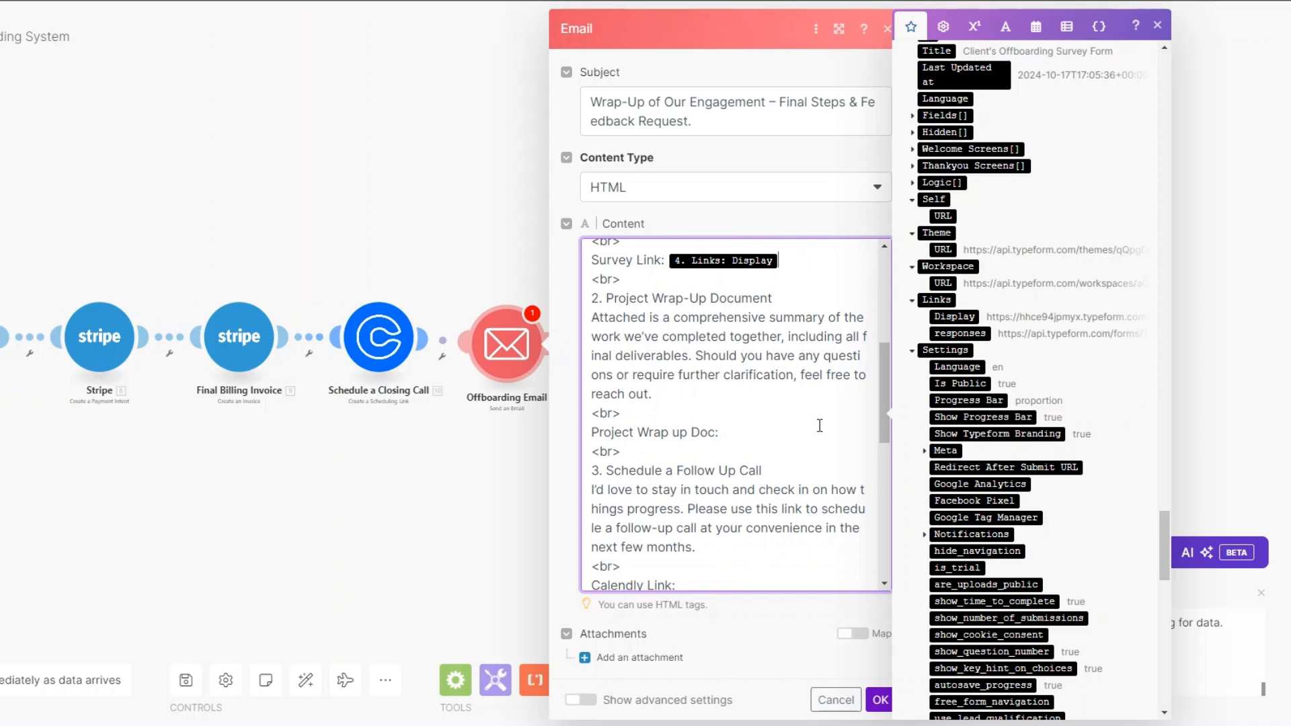
Step: Map the PandaDoc wrap-up document's File name after 'Project Wrap up Doc:'
click(771, 443)
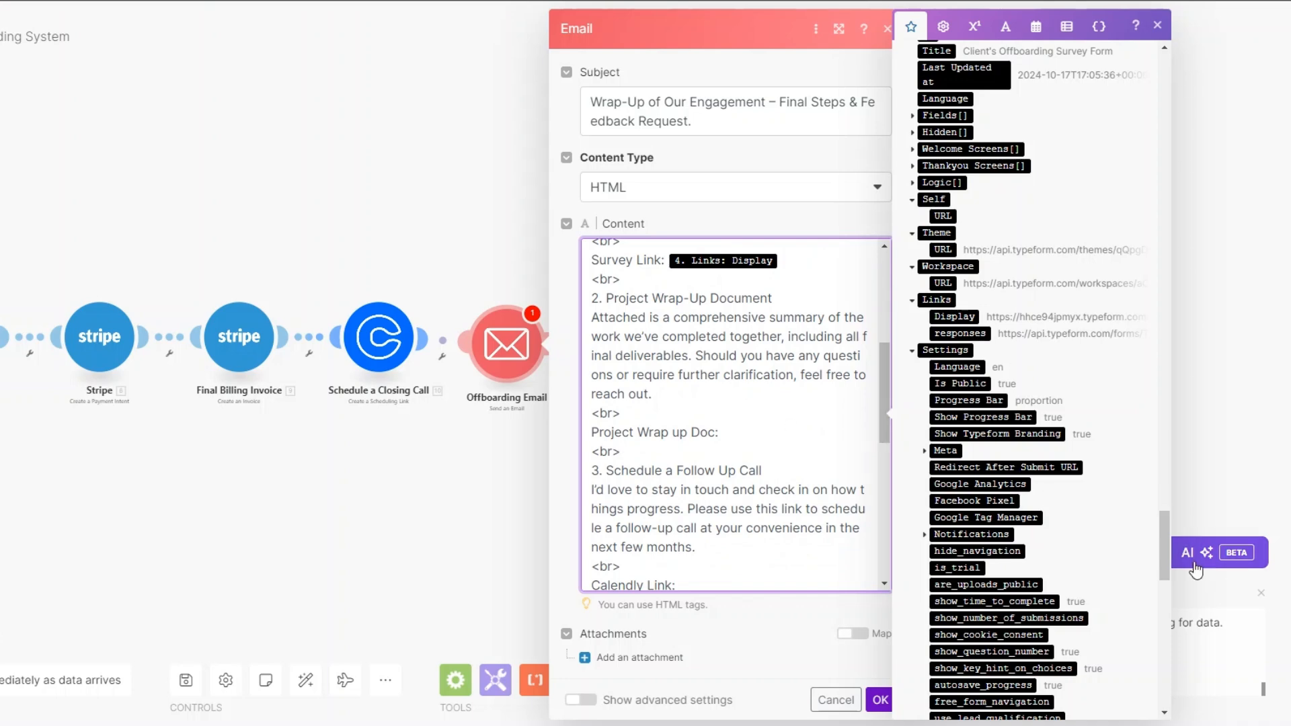
scroll(1168, 545, up, 1)
drag(1167, 544, 1144, 406)
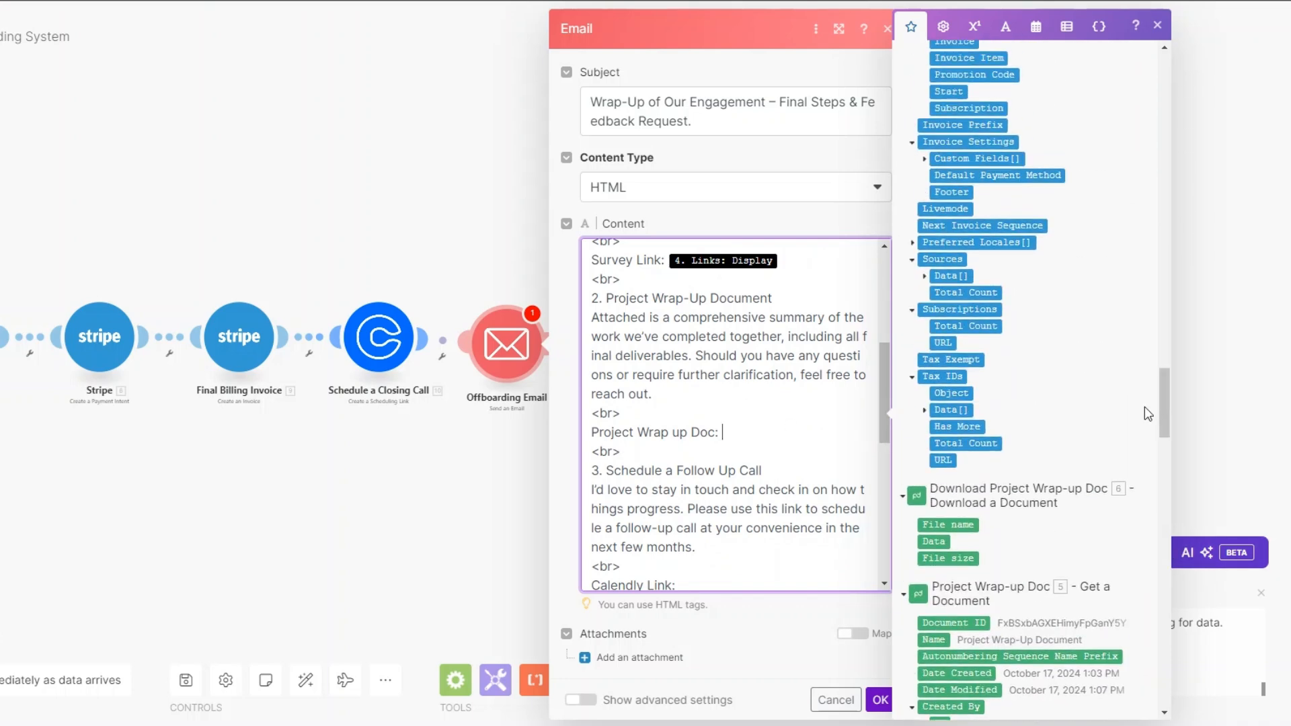
click(939, 523)
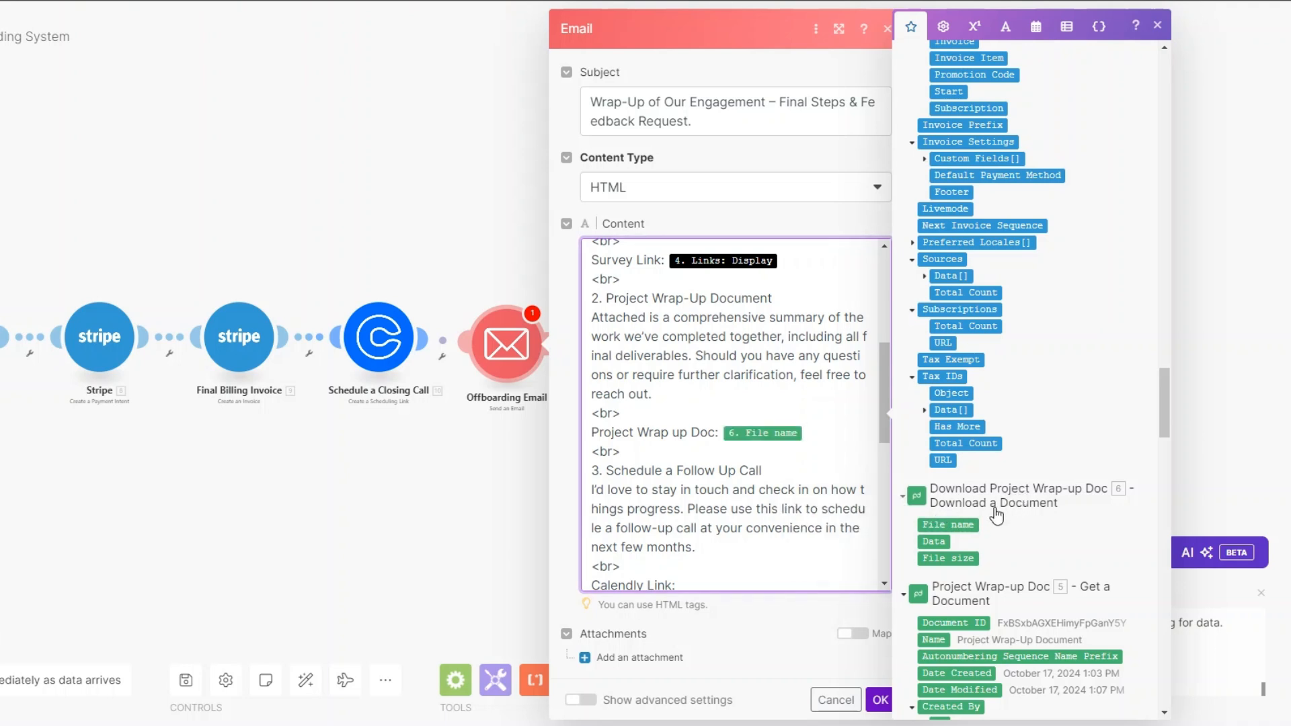
scroll(812, 420, down, 3)
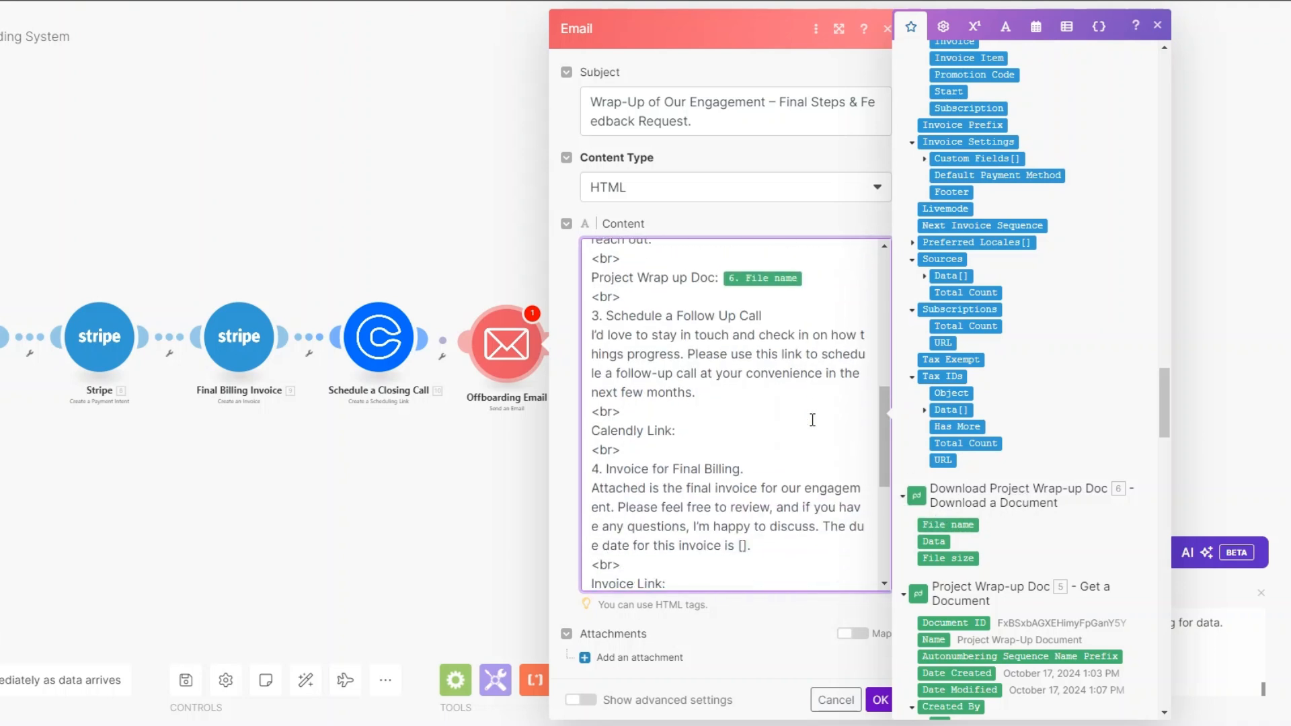
Step: Review the follow-up call paragraph and place the cursor after 'Calendly Link:'
click(765, 310)
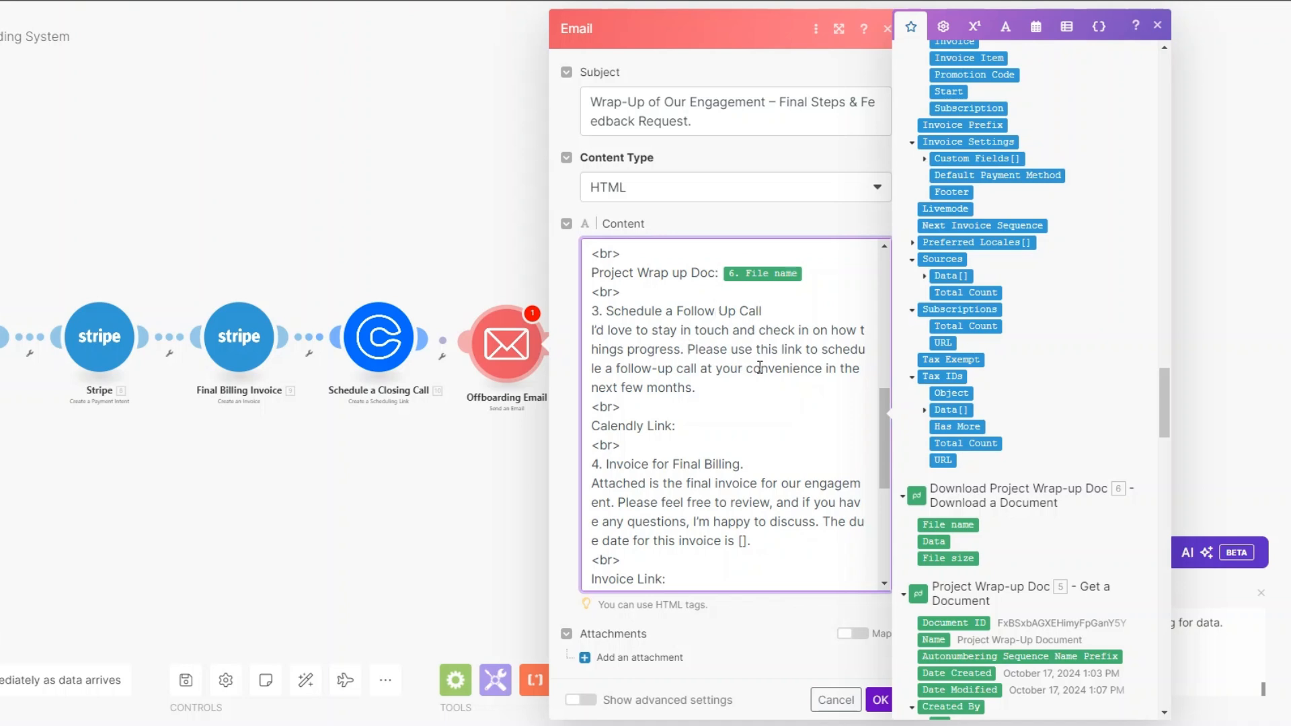
click(690, 386)
drag(667, 311, 772, 313)
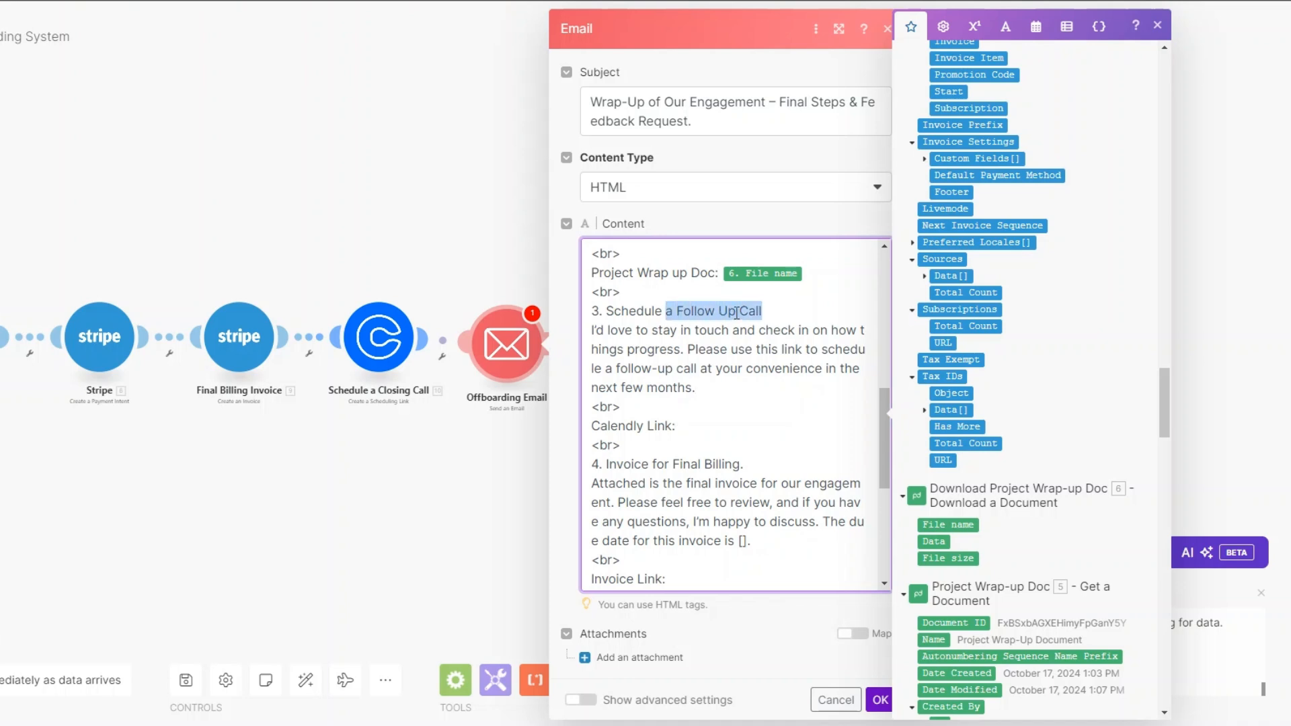
click(681, 426)
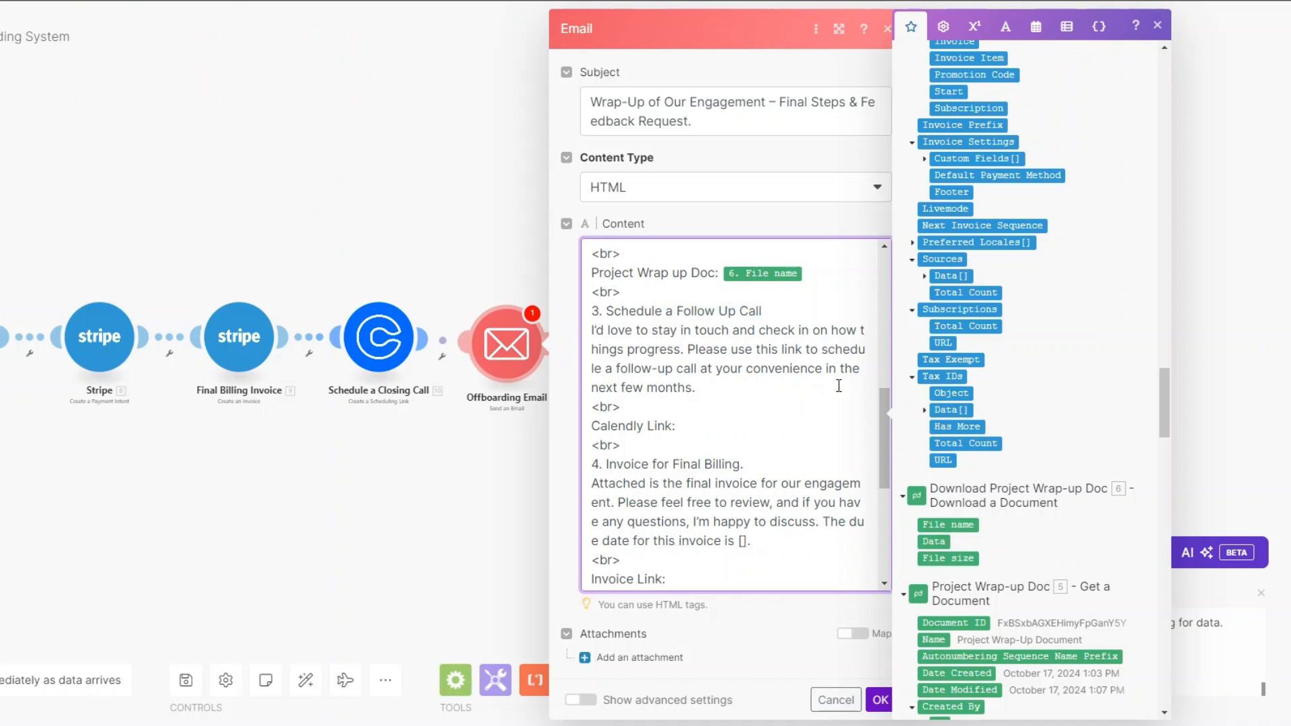
drag(1165, 416, 1140, 96)
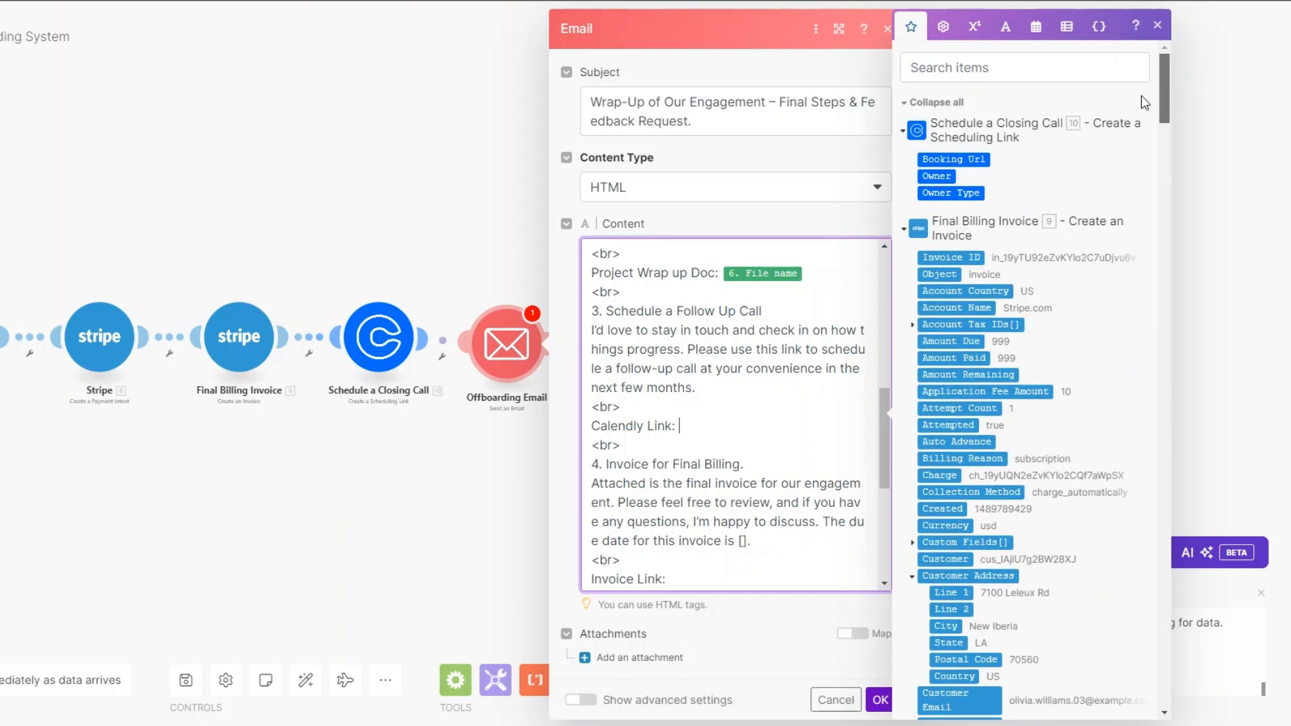
Step: Map the Calendly Booking Url after 'Calendly Link:' in the email body
click(979, 155)
scroll(800, 420, down, 5)
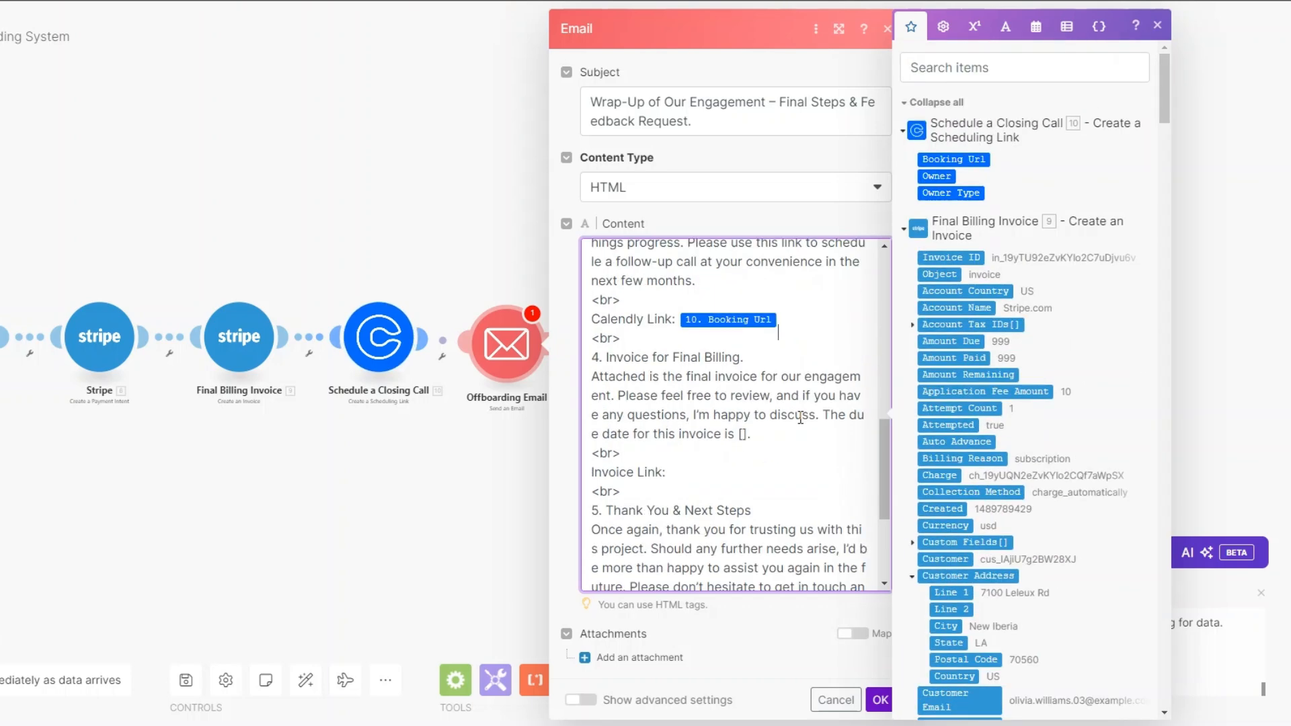
scroll(800, 418, up, 2)
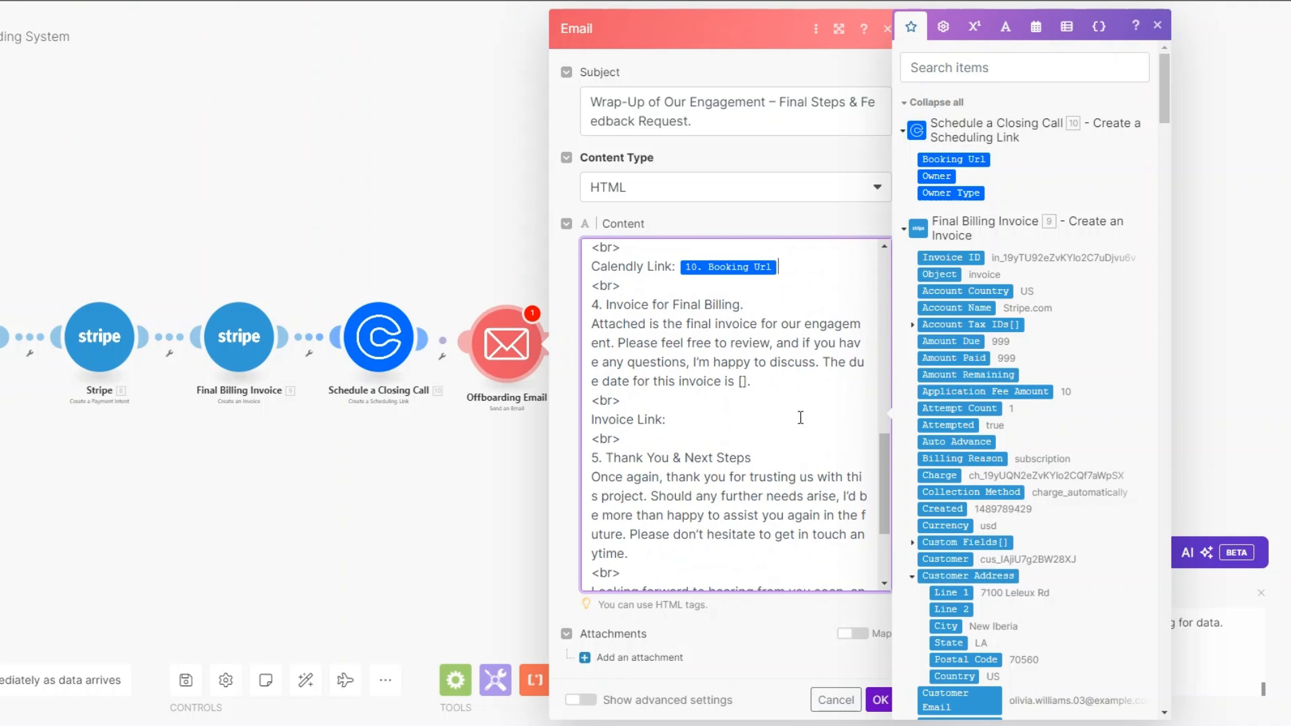
click(745, 383)
Step: Map the Stripe Hosted Invoice URL after 'Invoice Link:' and save the Email module
scroll(937, 441, down, 6)
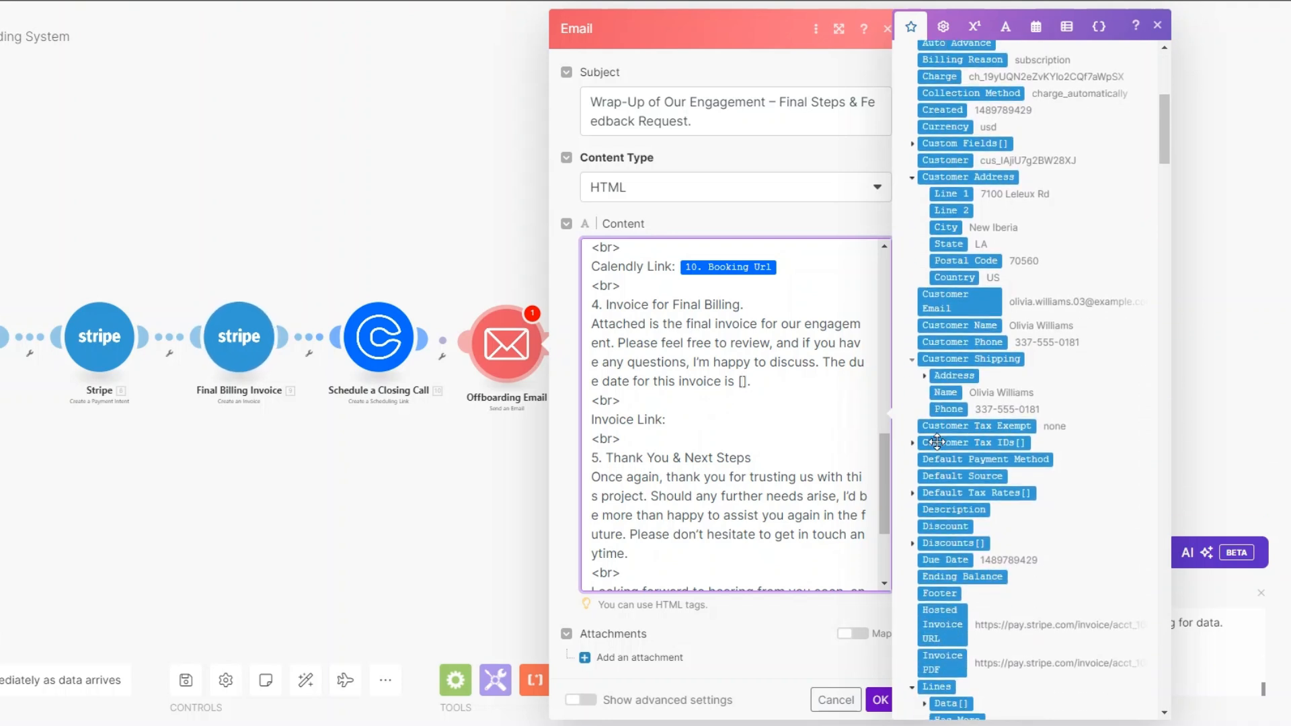
scroll(694, 282, down, 3)
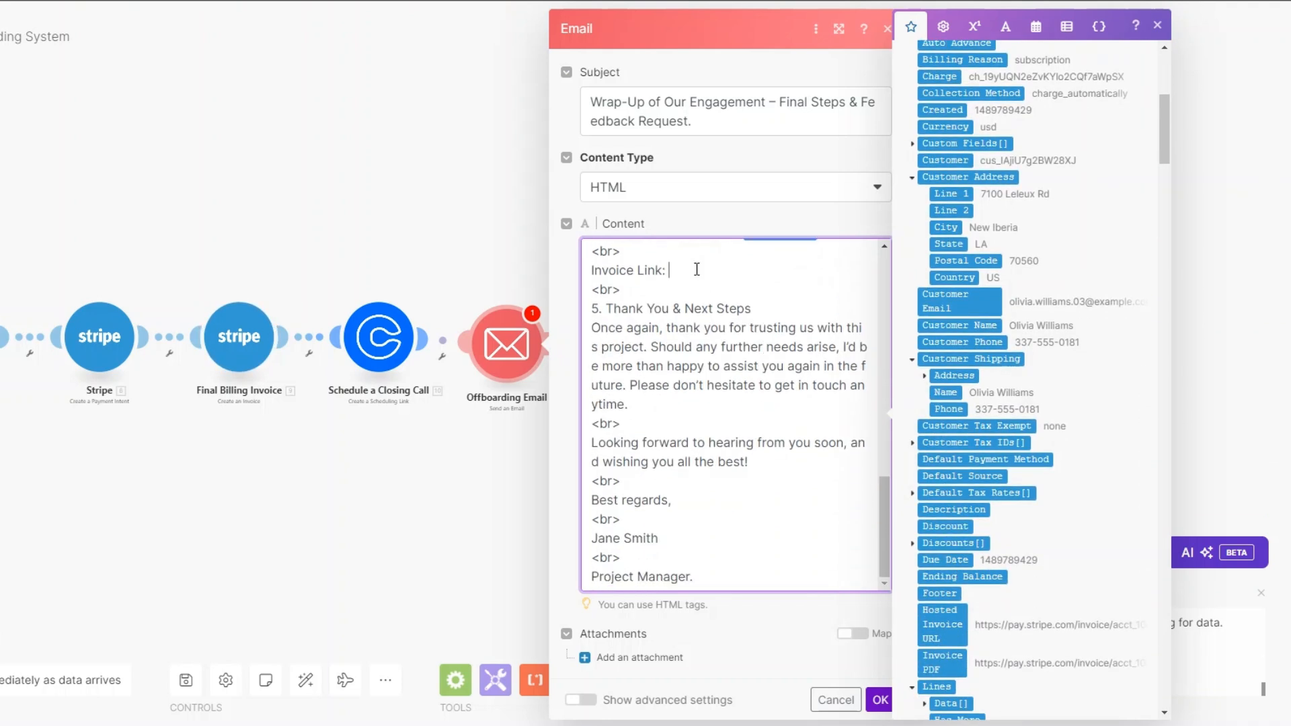
click(668, 275)
scroll(941, 538, down, 1)
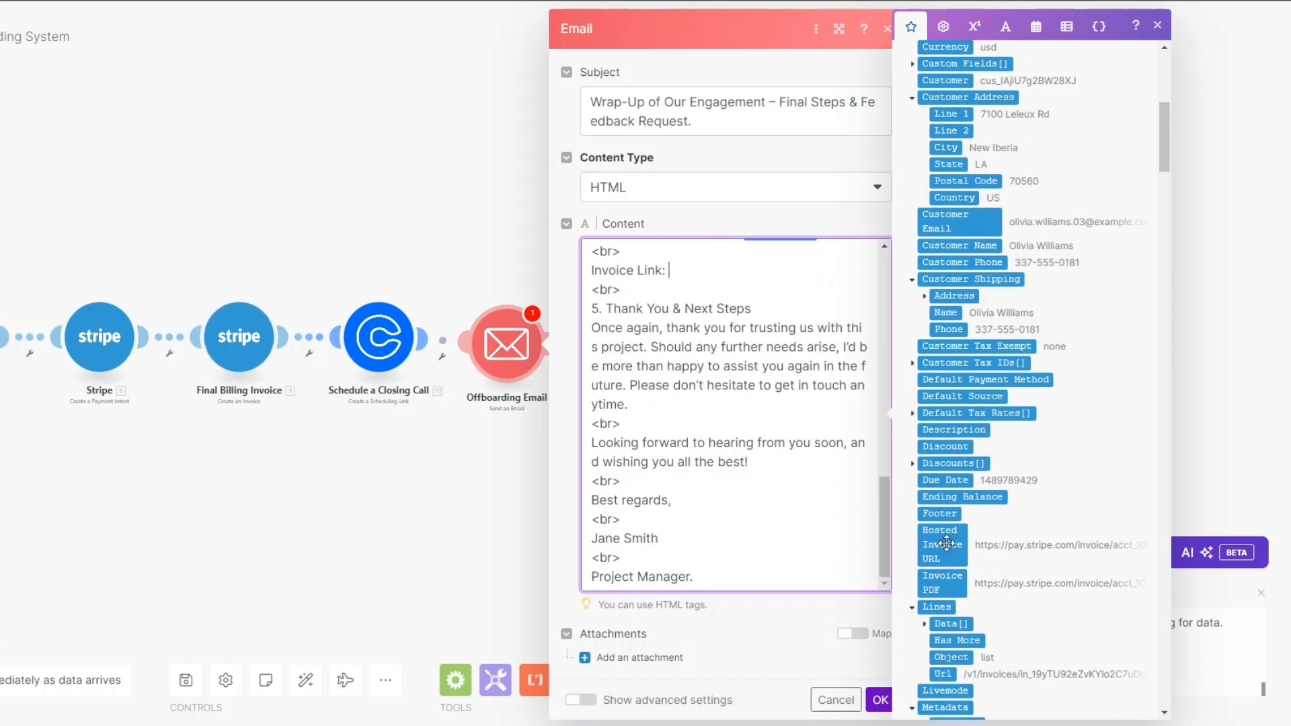
click(941, 545)
click(684, 411)
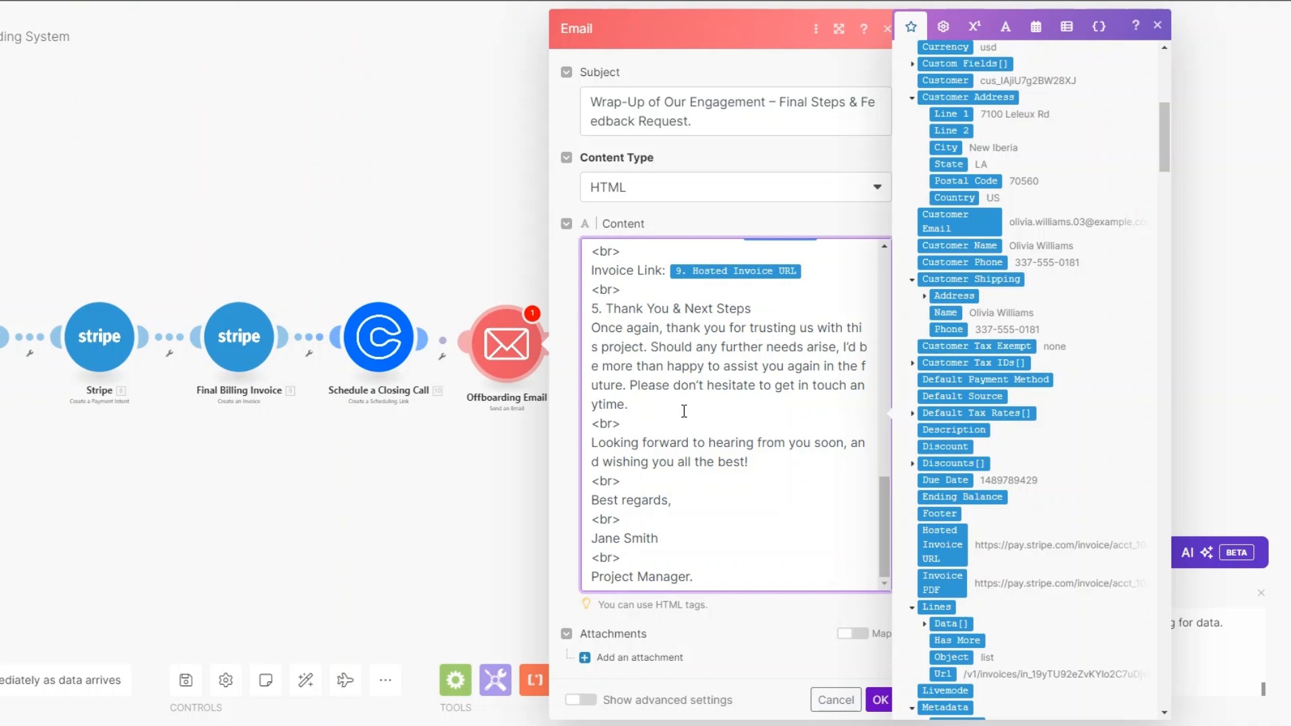
click(878, 699)
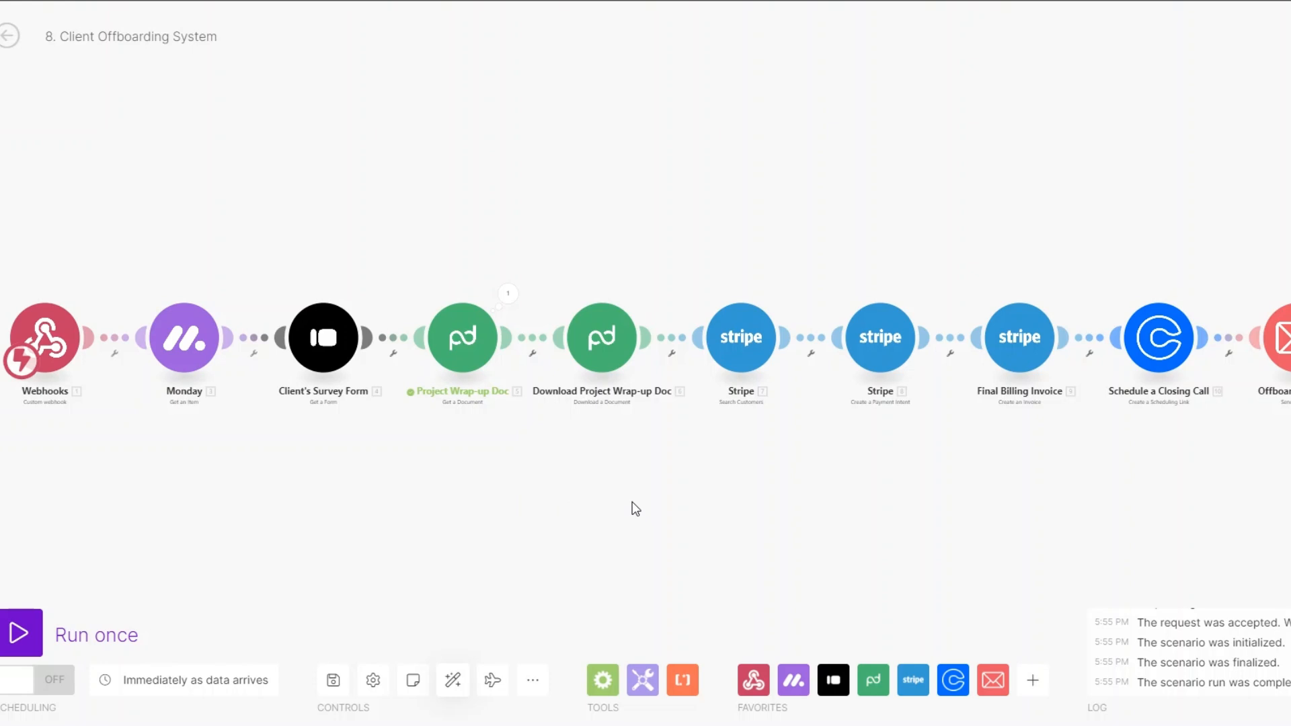
Step: Run the scenario once and set the first monday.com client's status to CLIENT OFFBOARDING
click(78, 615)
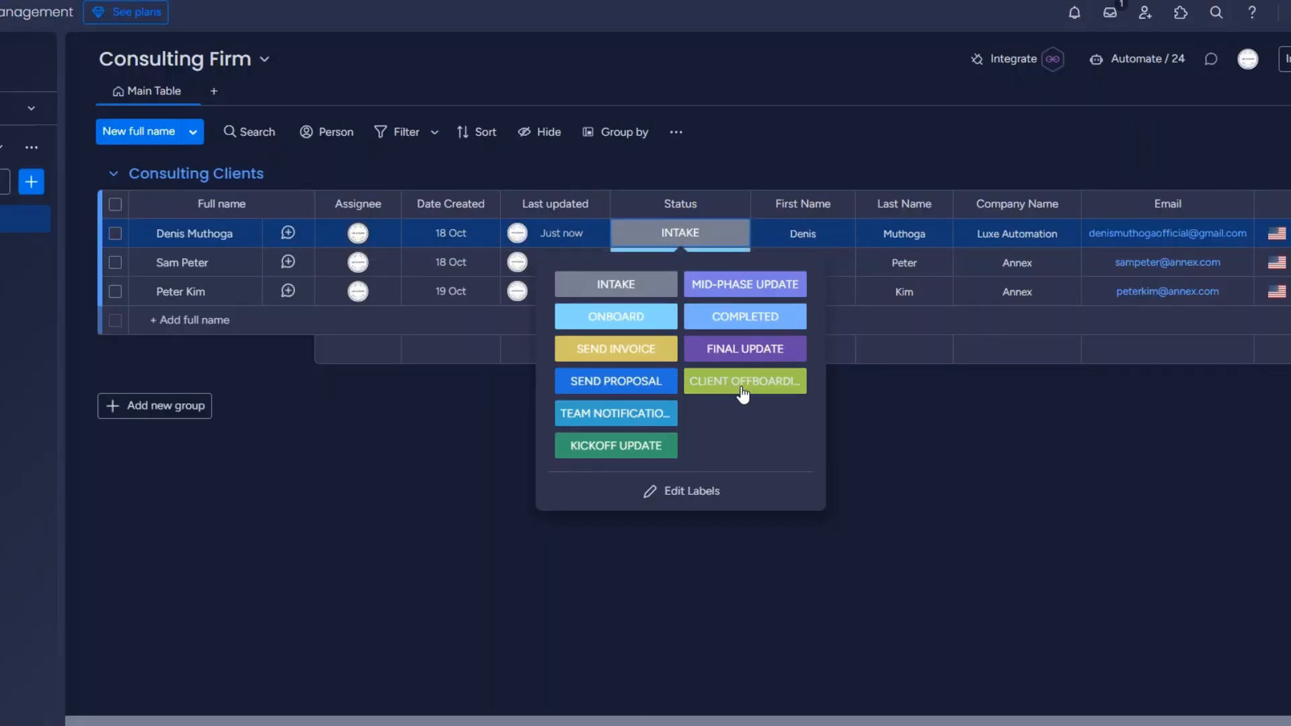
click(741, 381)
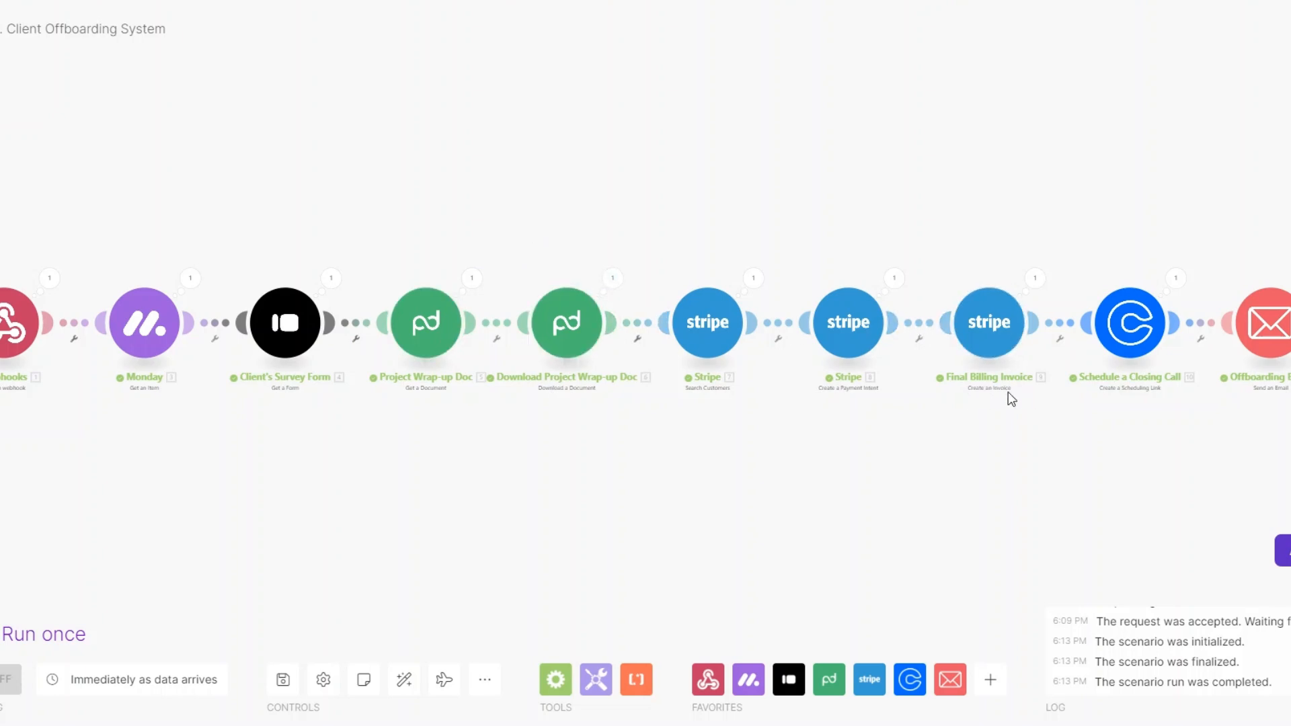
Step: Check the Calendly module's Booking Url output from the run, then close the inspector
click(1176, 278)
drag(915, 339, 1120, 339)
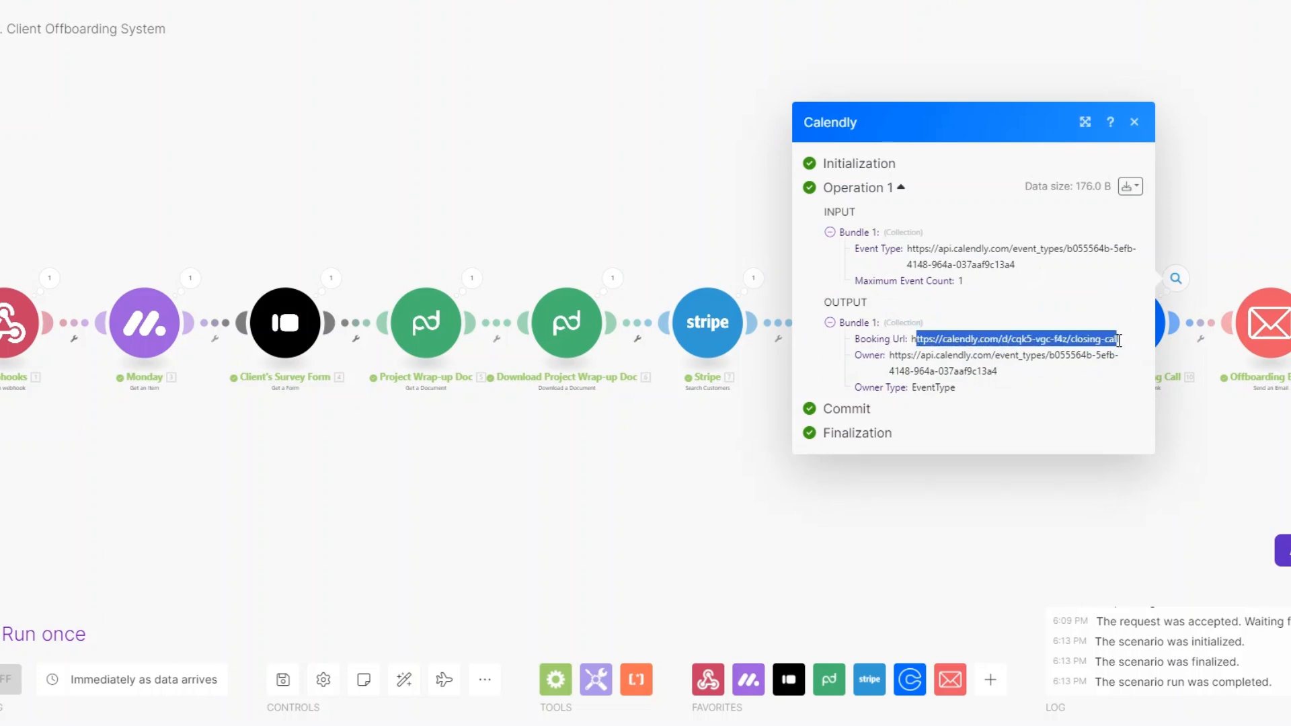
click(1169, 509)
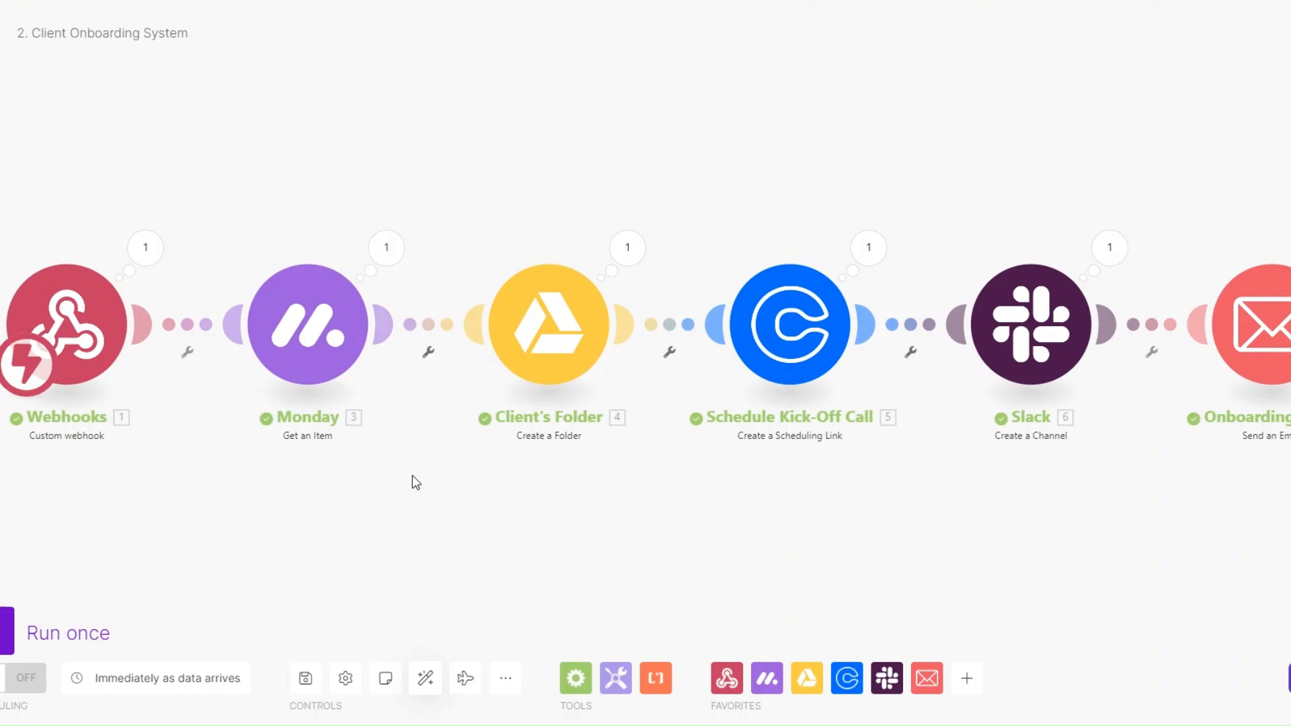
drag(412, 476, 407, 464)
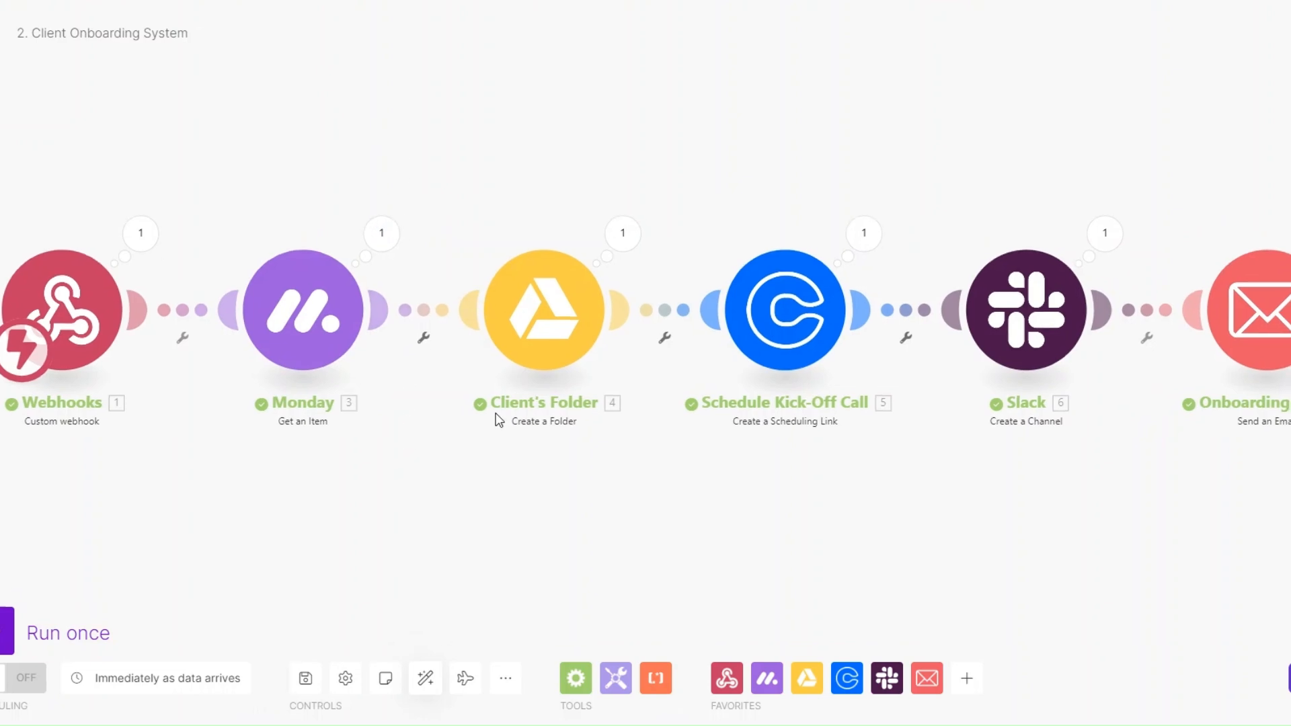